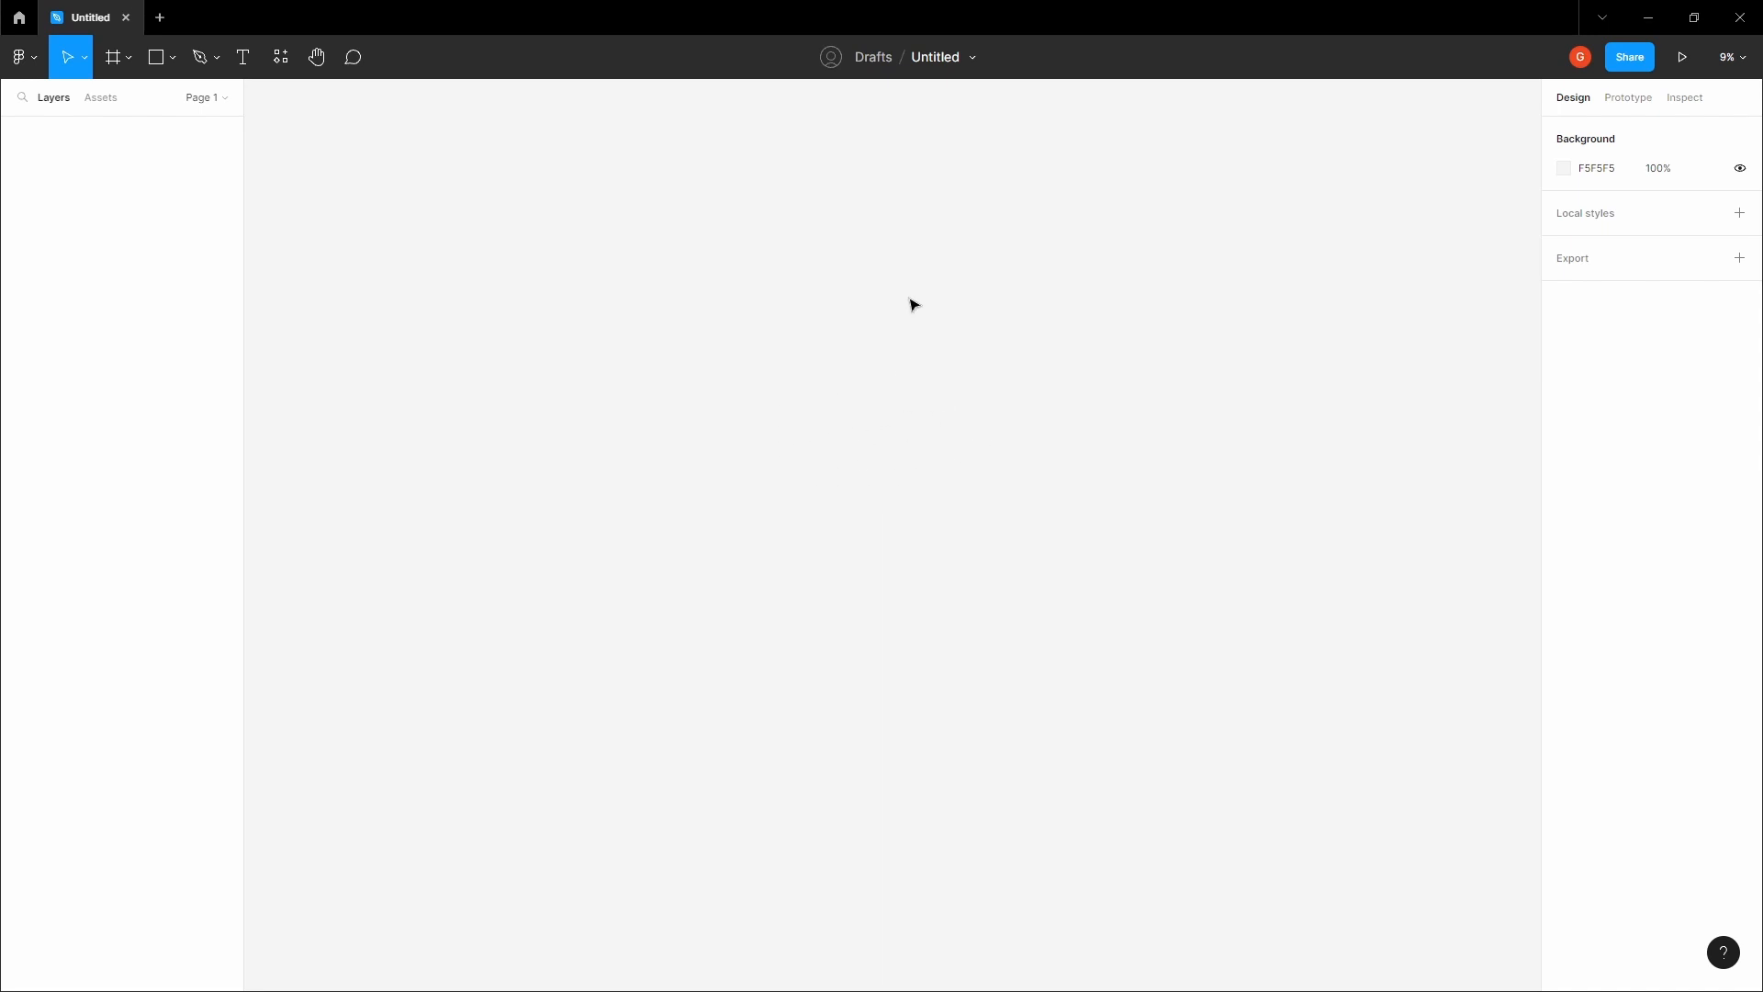
# - Paste the copied style guide frames (Logo, Navigation, Text Styles, Colors, Icons & Logos, Illustrations & Imagery) onto the empty canvas
pyautogui.hotkey('ctrl', 'v')
pyautogui.click(909, 266)
pyautogui.press('space')
pyautogui.moveTo(858, 349); pyautogui.dragTo(862, 273)
pyautogui.scroll(-1, 856, 369)
pyautogui.moveTo(864, 414)
pyautogui.mouseDown()
pyautogui.moveTo(850, 288)
pyautogui.moveTo(842, 466)
pyautogui.moveTo(874, 410)
pyautogui.mouseUp()
pyautogui.press('space')
pyautogui.moveTo(911, 479); pyautogui.dragTo(907, 458)
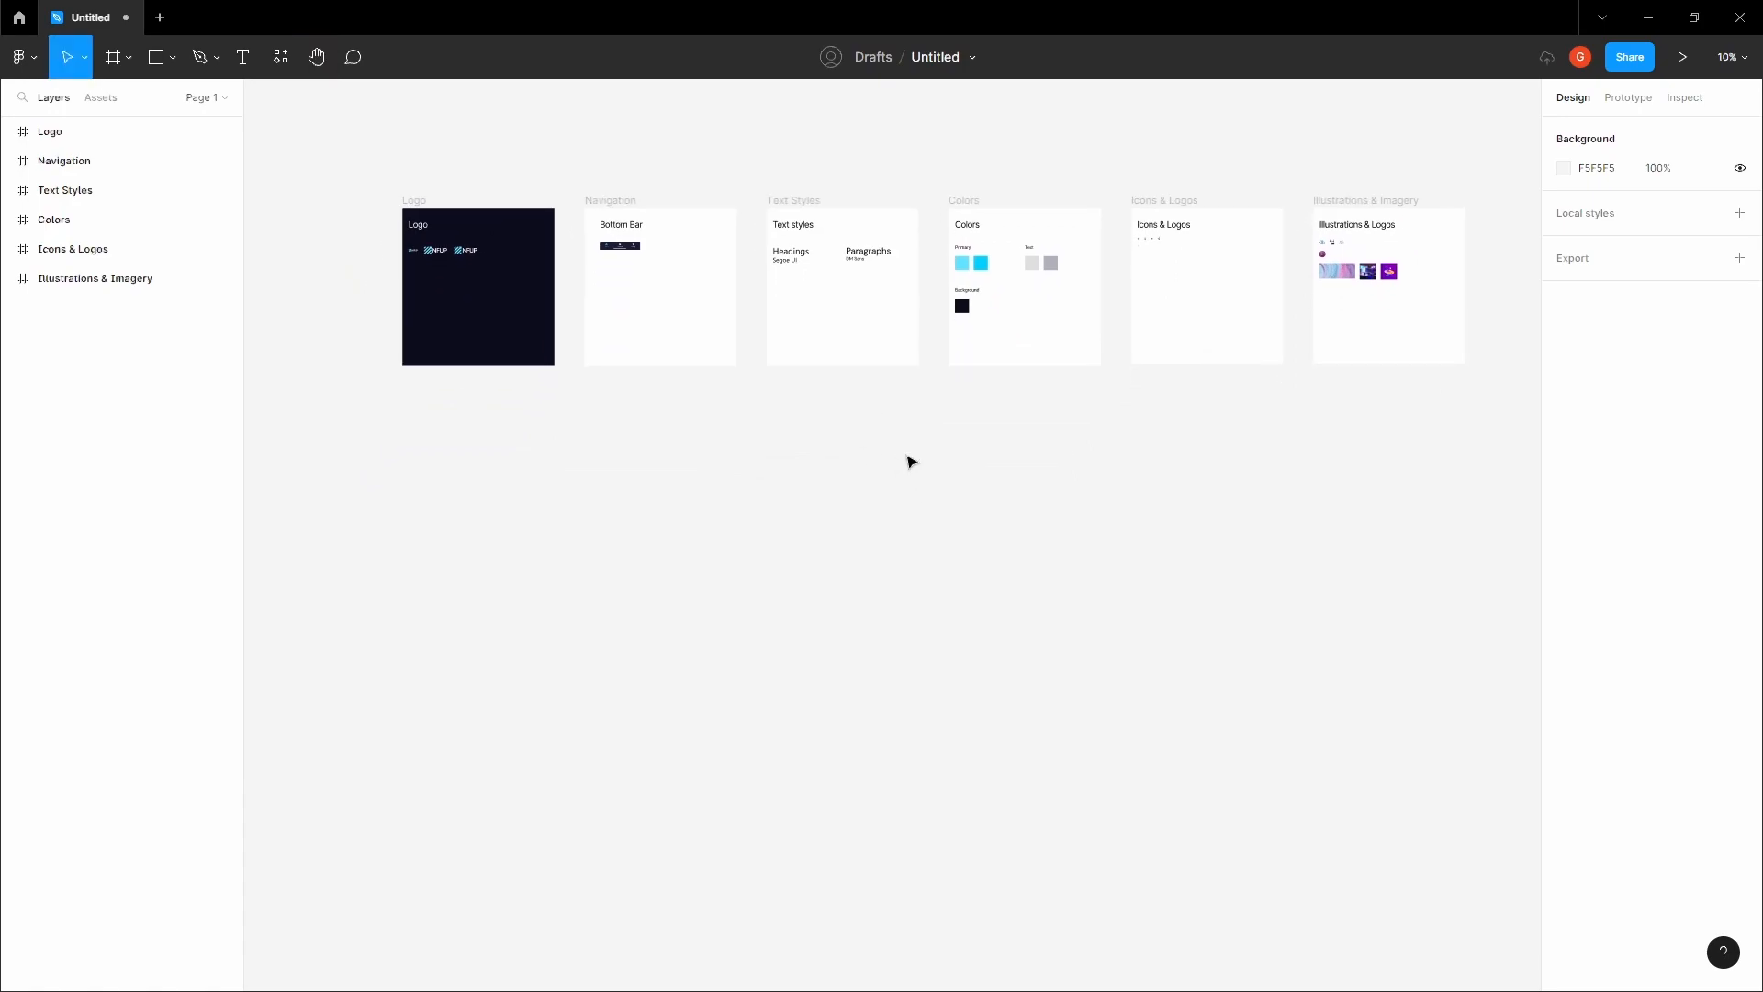
# - Add an iPhone 13 Pro Max frame and place it below the Logo frame
pyautogui.press('f')
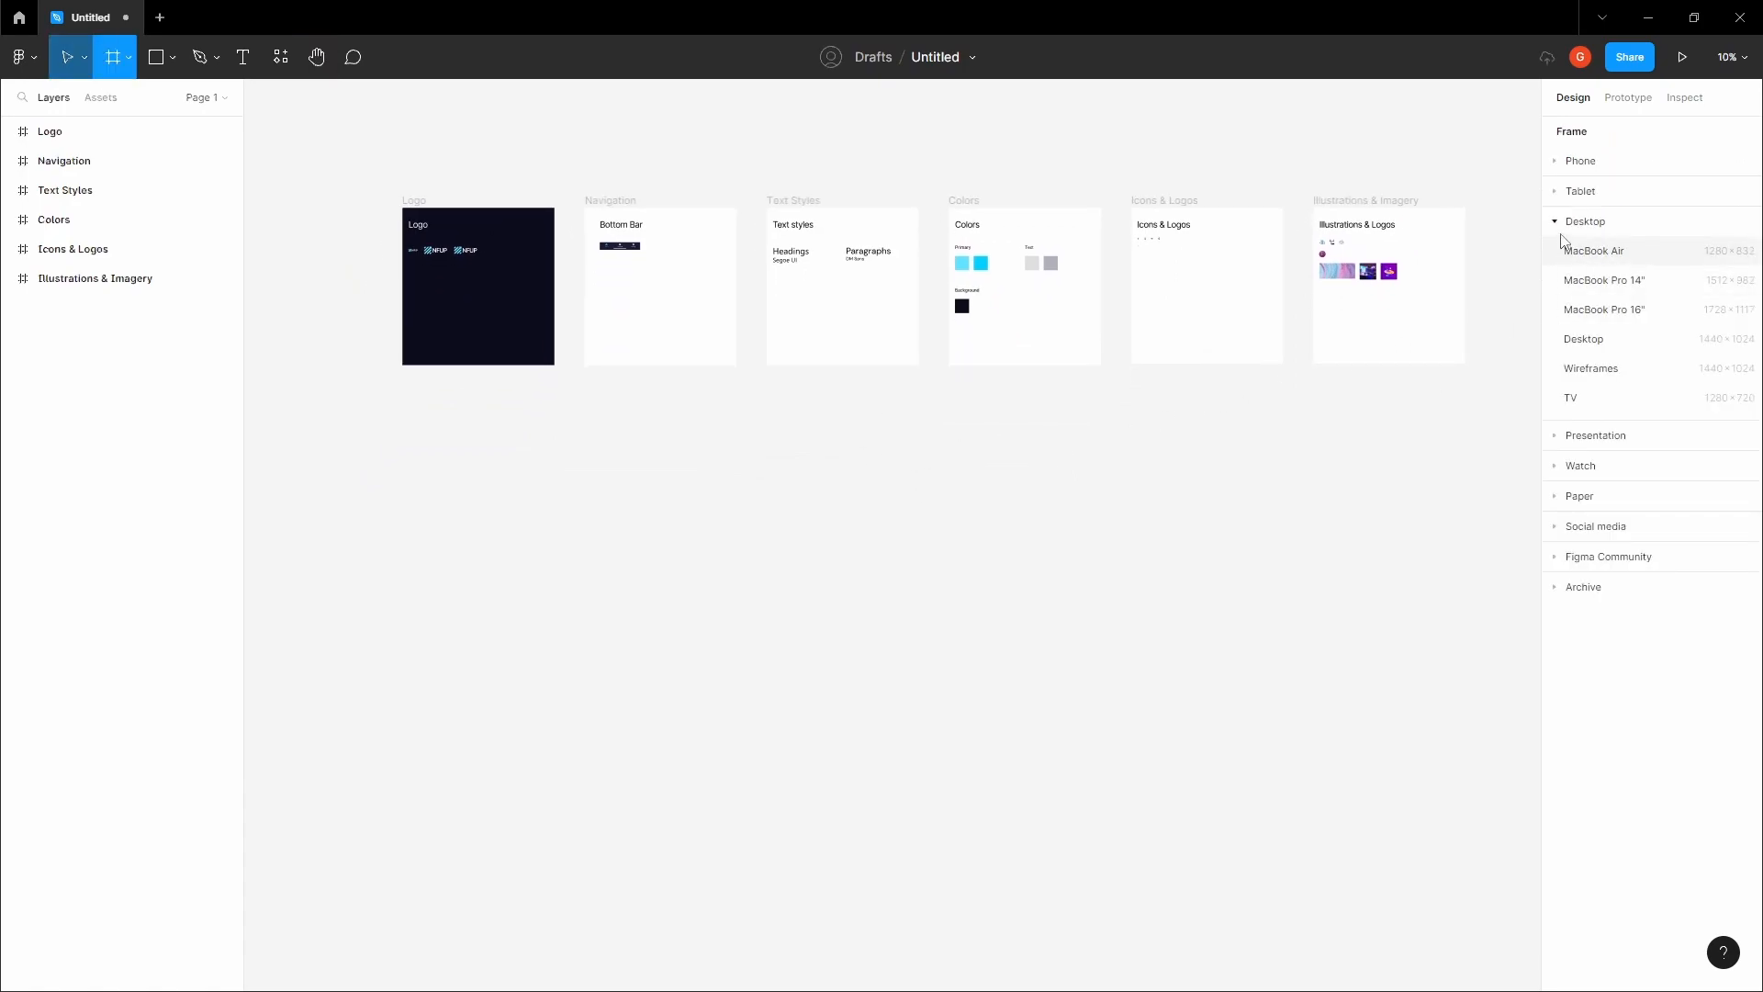
pyautogui.click(1559, 160)
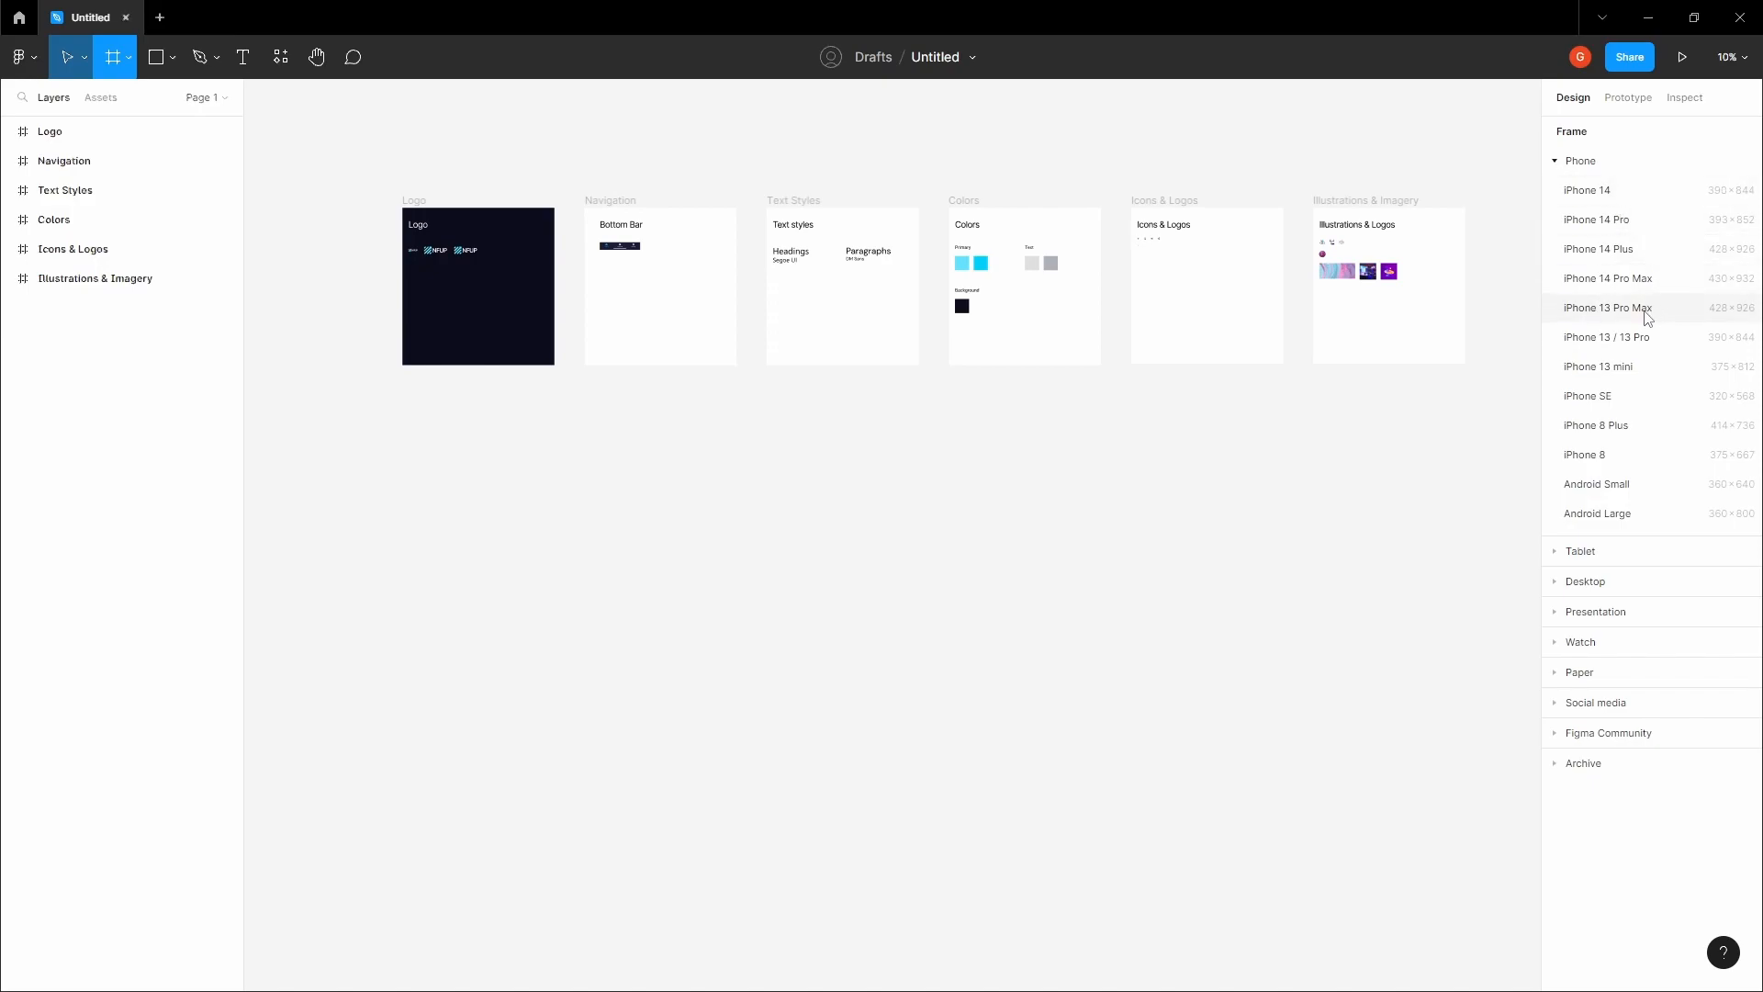
pyautogui.click(1621, 312)
pyautogui.click(1046, 465)
pyautogui.hscroll(-3, 1037, 459)
pyautogui.moveTo(1028, 449); pyautogui.dragTo(659, 441)
pyautogui.click(591, 459)
pyautogui.press('f')
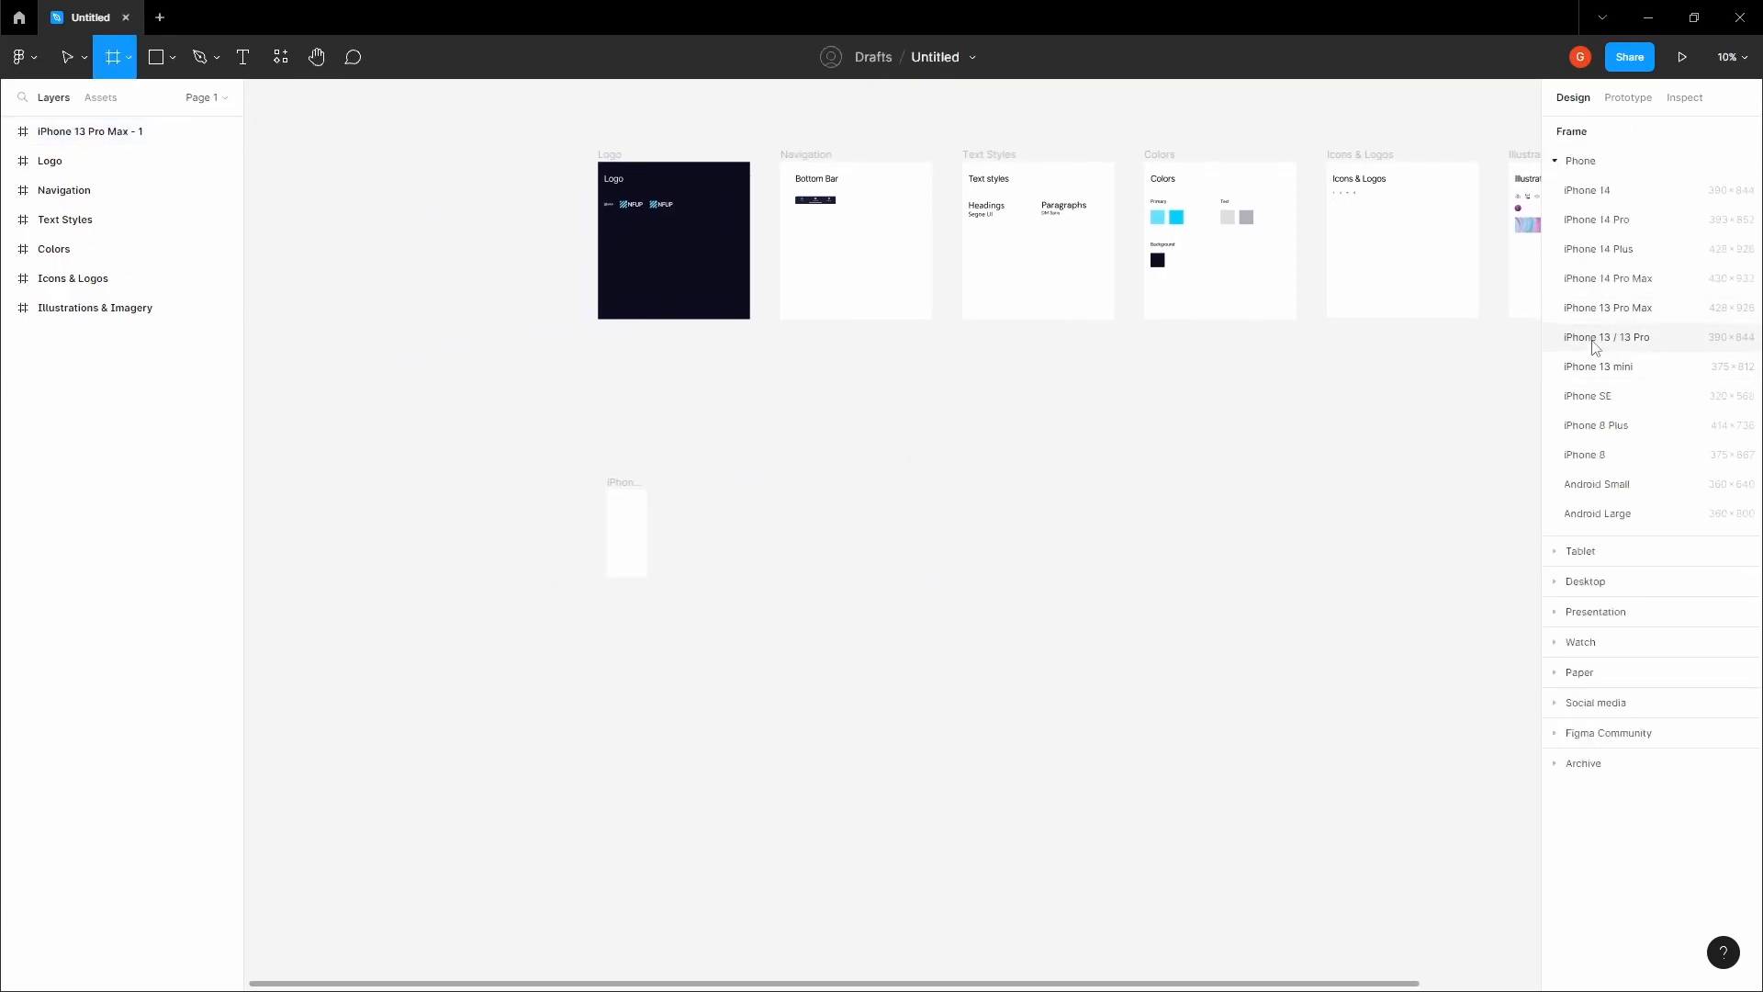
pyautogui.click(1561, 161)
pyautogui.click(884, 491)
pyautogui.moveTo(886, 496); pyautogui.dragTo(986, 466)
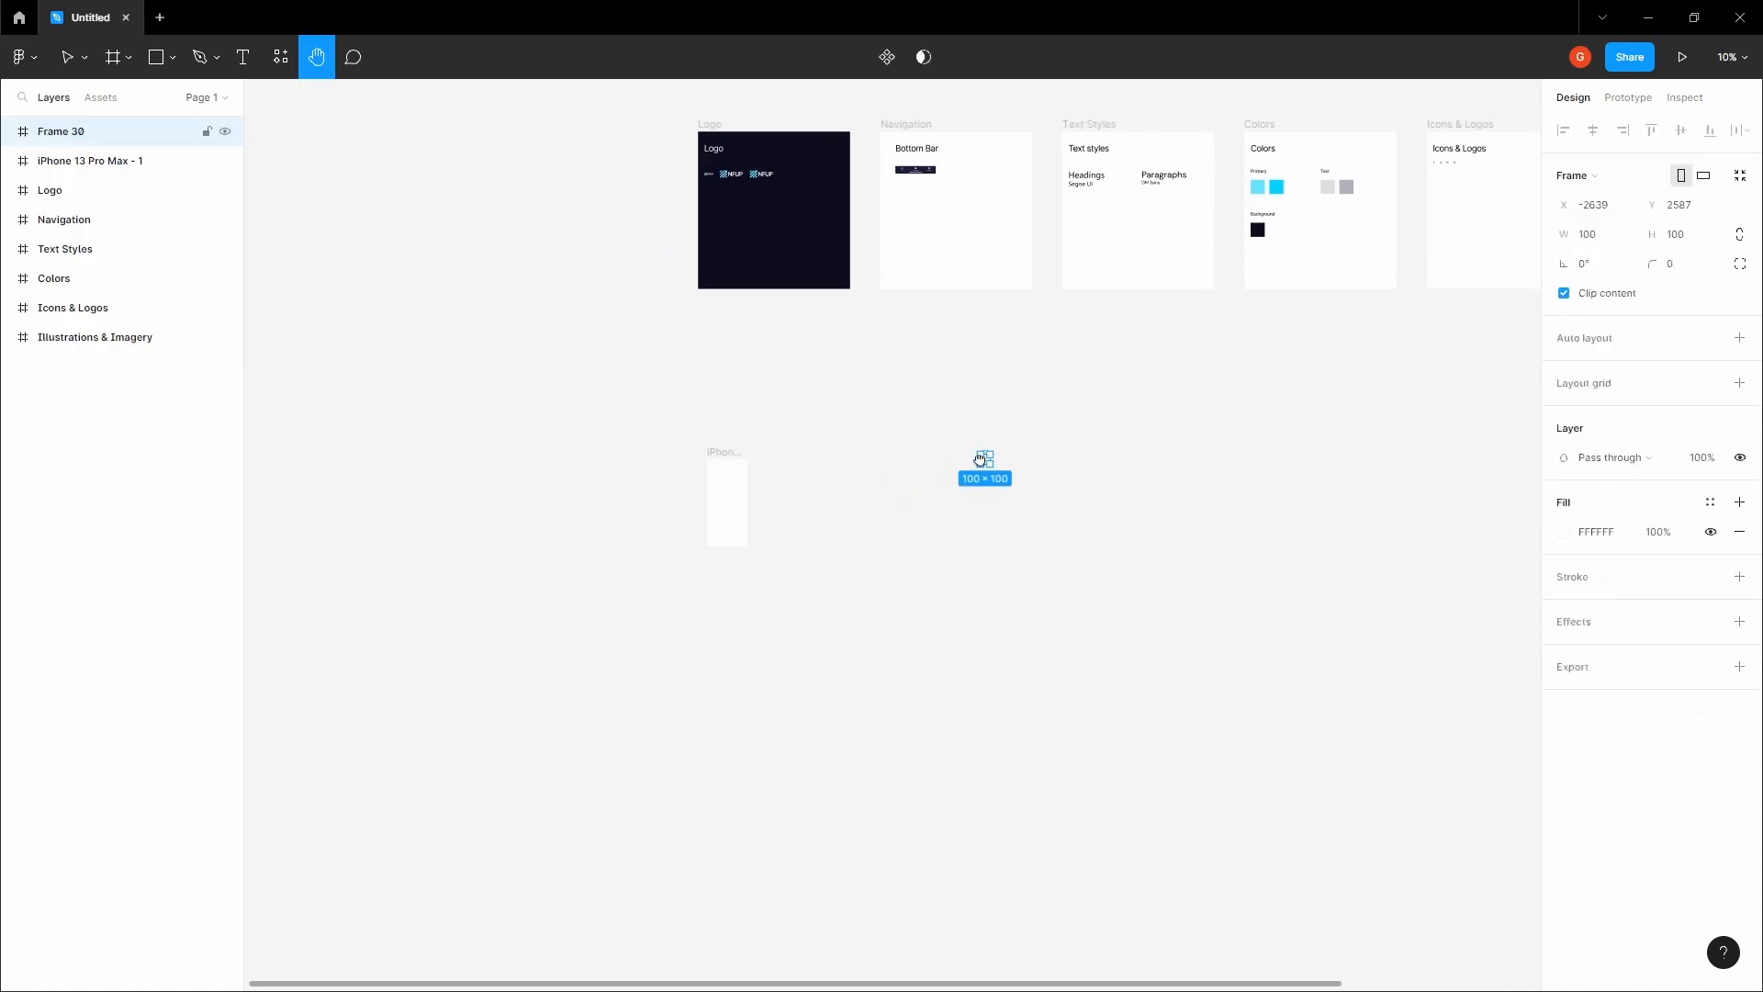
pyautogui.press('Delete')
# - Duplicate the iPhone 13 Pro Max frame twice in a row beside it and move both copies further away from the original
pyautogui.moveTo(768, 464); pyautogui.dragTo(685, 421)
pyautogui.scroll(5, 887, 432)
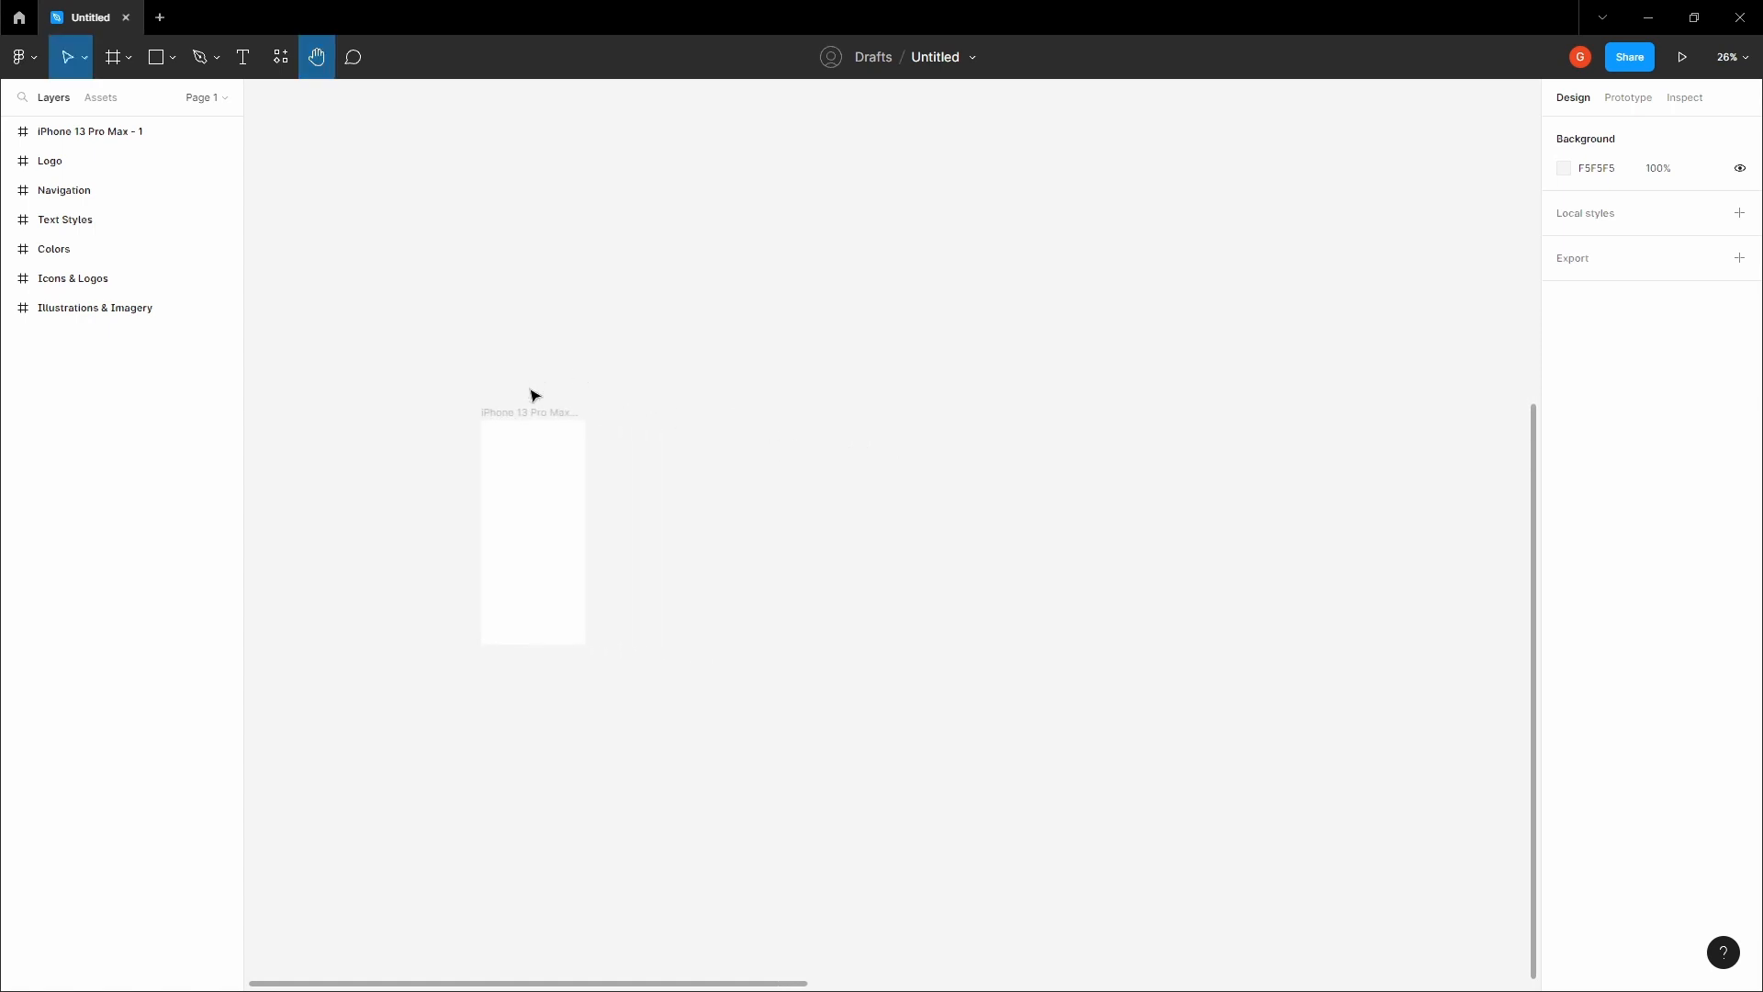
pyautogui.moveTo(509, 410); pyautogui.dragTo(951, 411)
pyautogui.click(759, 412)
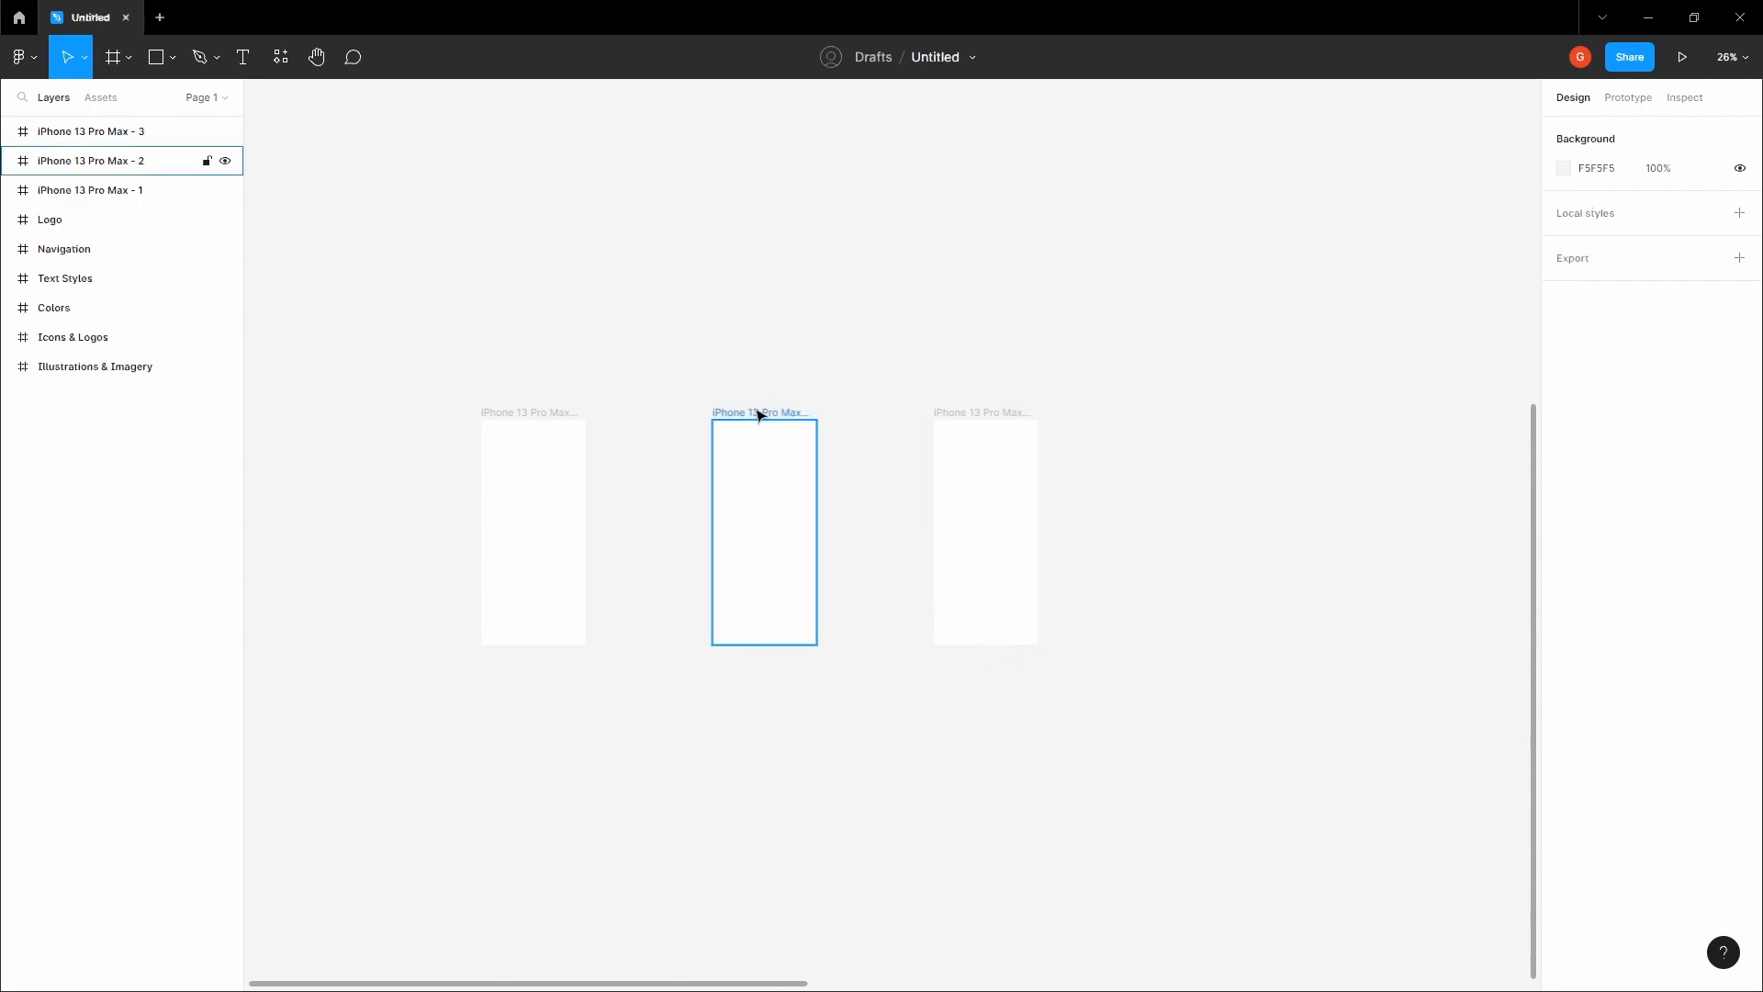
pyautogui.keyDown('shift'); pyautogui.click(974, 409); pyautogui.keyUp('shift')
pyautogui.moveTo(885, 460); pyautogui.dragTo(1273, 470)
# - Rename the first iPhone 13 Pro Max frame as Splash Screen
pyautogui.press('h')
pyautogui.moveTo(735, 385); pyautogui.dragTo(990, 396)
pyautogui.scroll(2, 957, 400)
pyautogui.scroll(2, 931, 388)
pyautogui.moveTo(829, 415); pyautogui.dragTo(937, 309)
pyautogui.click(814, 392)
pyautogui.press('space')
pyautogui.doubleClick(156, 198)
pyautogui.write('Spl')
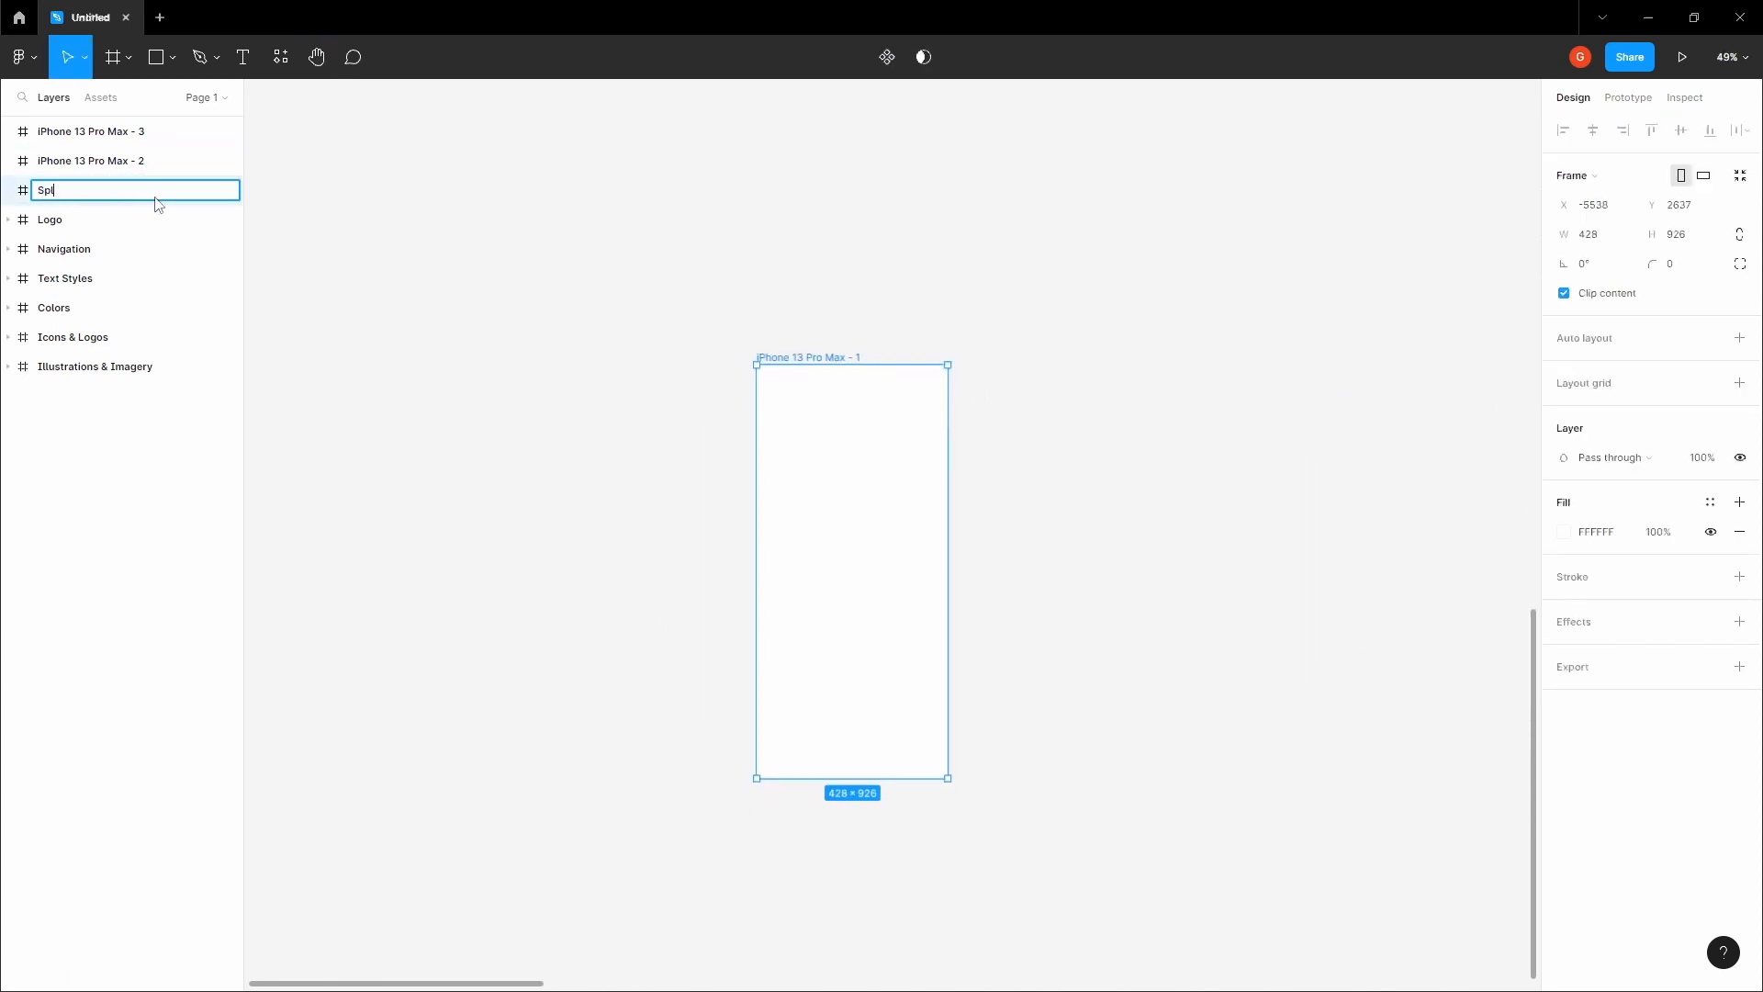
pyautogui.press('Return')
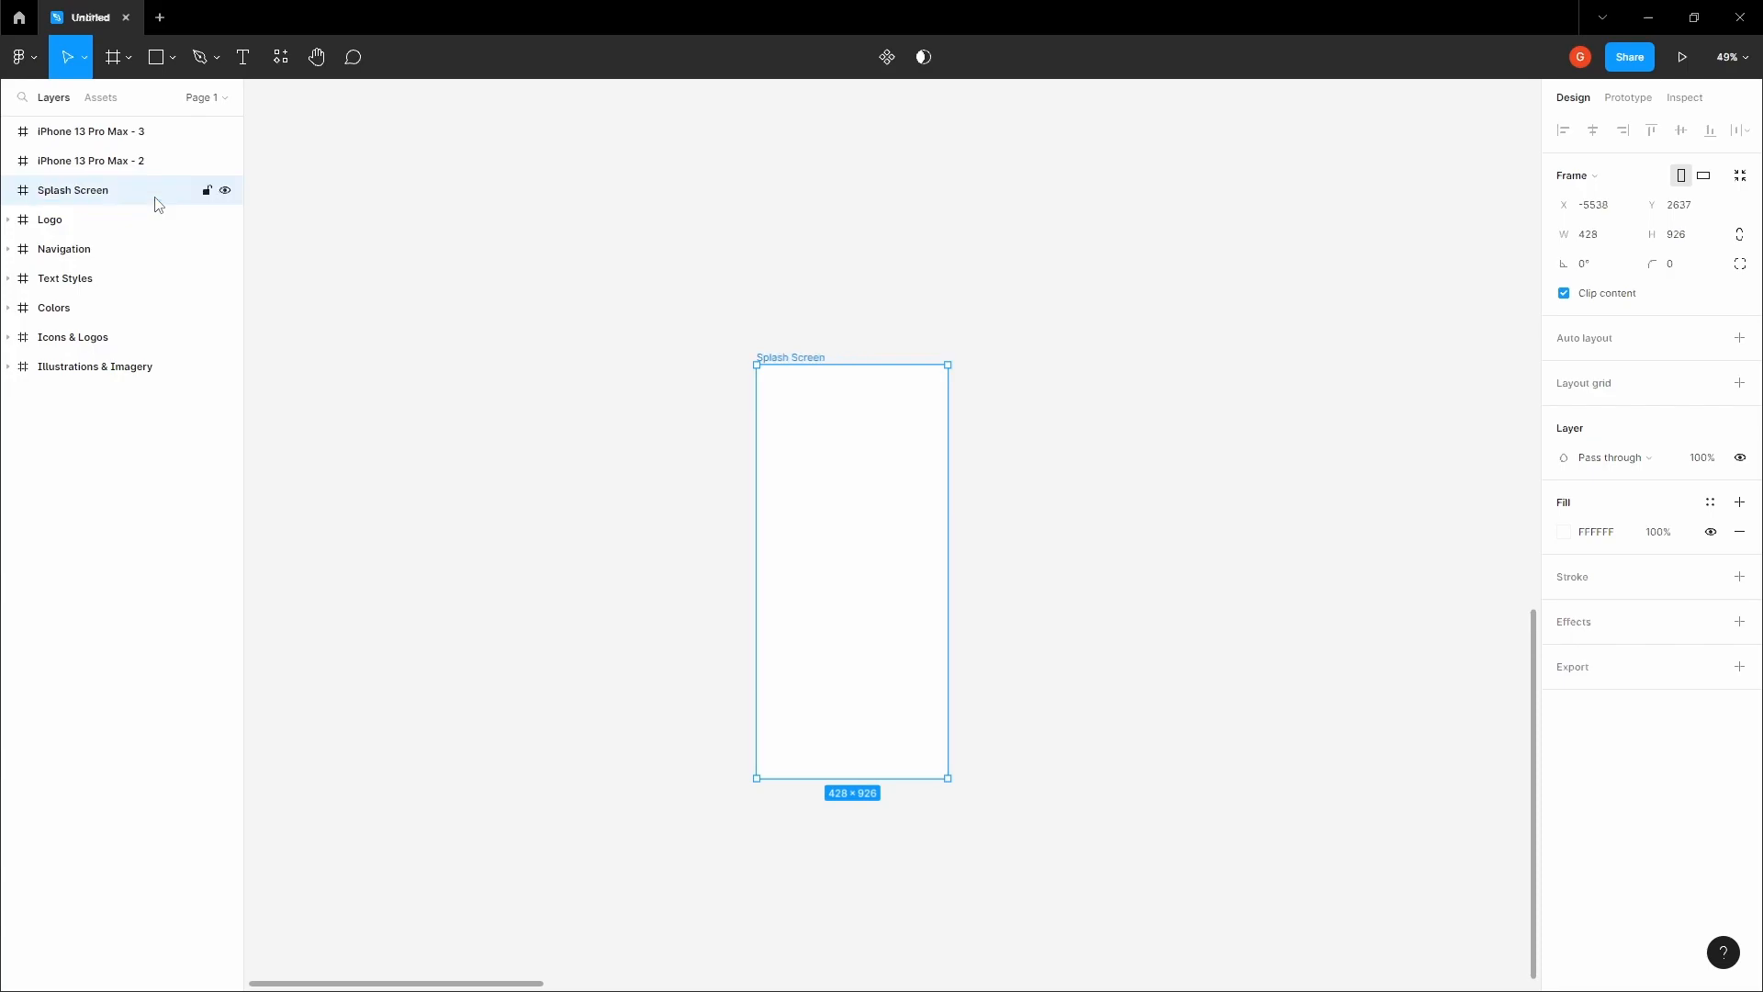
# - Copy the hex fill code of the Background swatch in the Colors frame
pyautogui.click(886, 235)
pyautogui.press('space')
pyautogui.moveTo(886, 235); pyautogui.dragTo(672, 437)
pyautogui.click(653, 326)
pyautogui.press('space')
pyautogui.scroll(-4, 698, 305)
pyautogui.scroll(-3, 753, 395)
pyautogui.moveTo(1010, 222); pyautogui.dragTo(784, 445)
pyautogui.moveTo(1106, 397); pyautogui.dragTo(695, 536)
pyautogui.scroll(5, 915, 444)
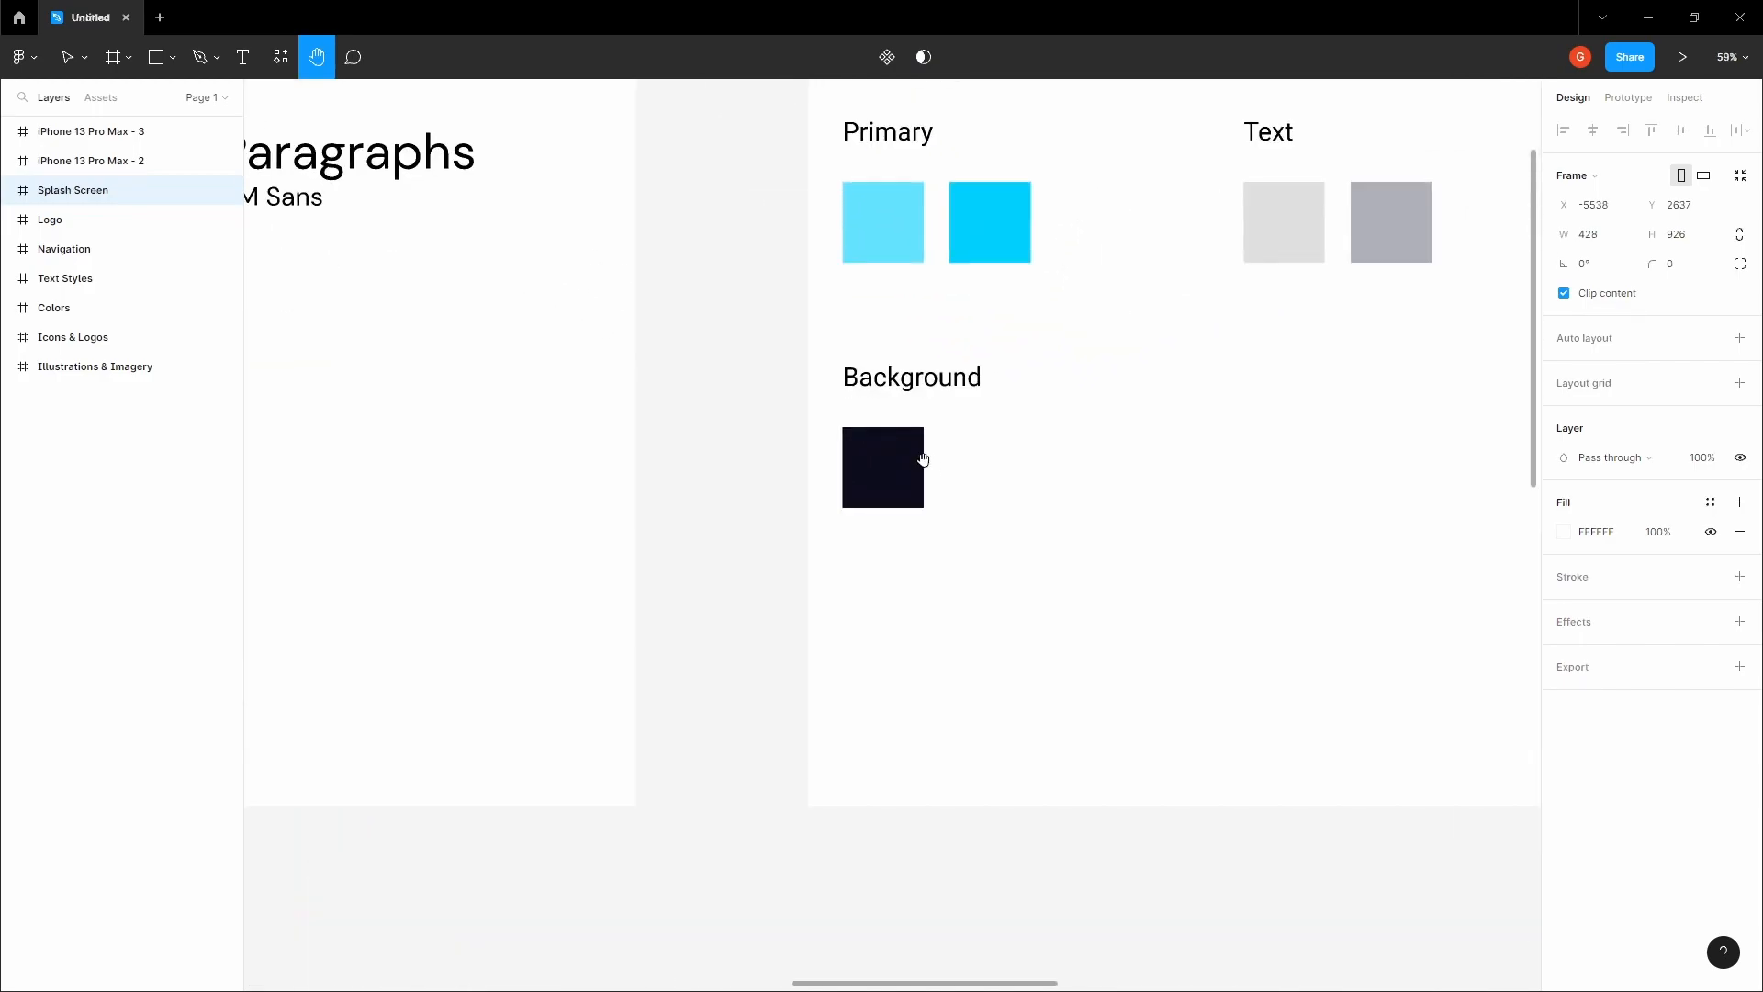
pyautogui.press('v')
pyautogui.click(891, 468)
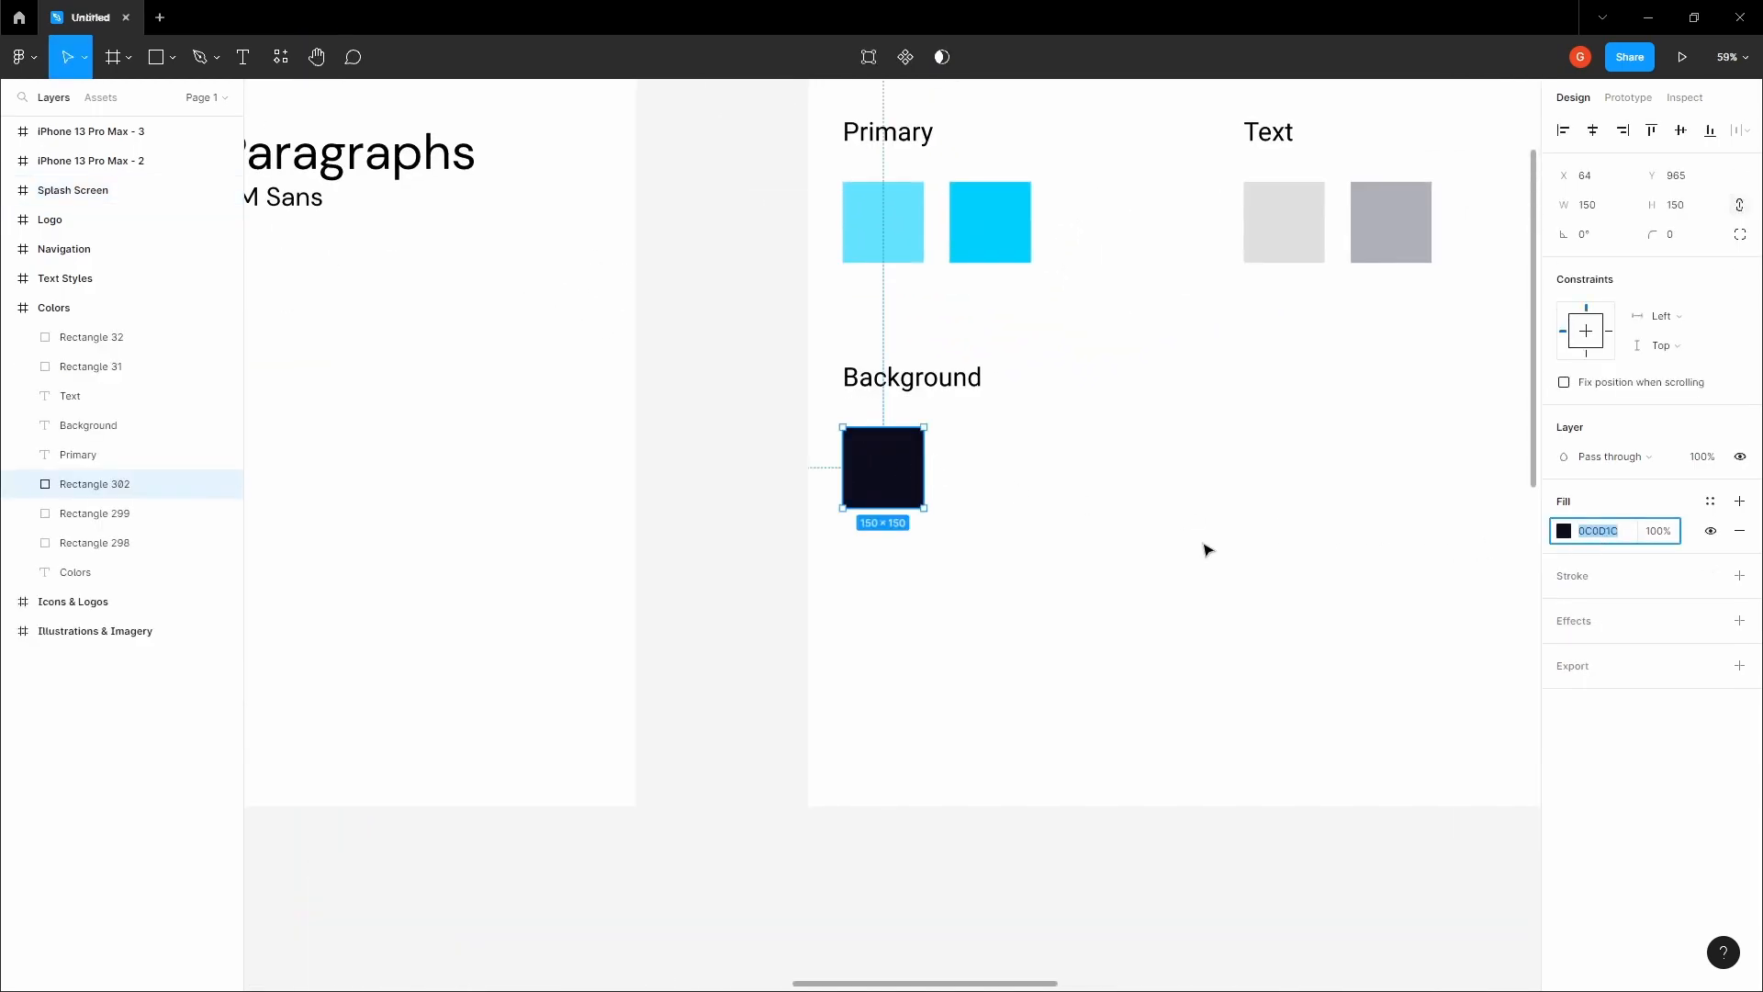
pyautogui.click(744, 504)
# - Set the fill of the iPhone 13 Pro Max - 2 frame to 0C0D1C
pyautogui.press('h')
pyautogui.scroll(-4, 730, 514)
pyautogui.scroll(-10, 723, 525)
pyautogui.hscroll(-5, 723, 526)
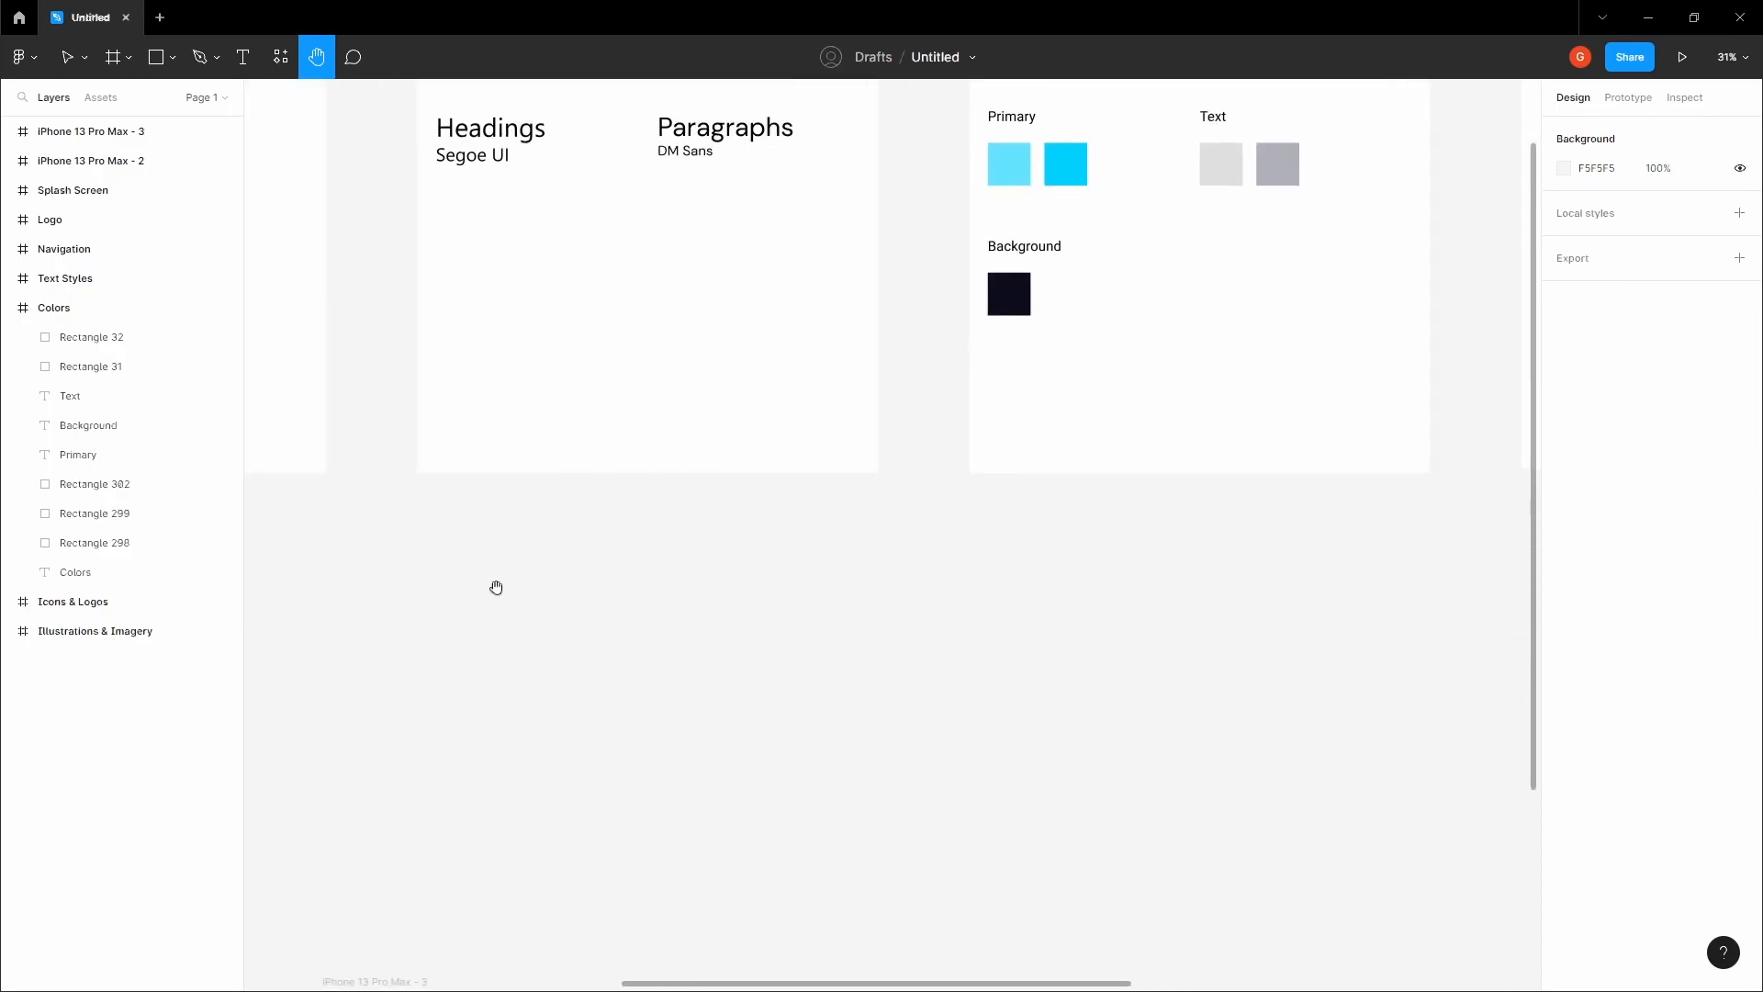
pyautogui.press('v')
pyautogui.click(873, 321)
pyautogui.scroll(2, 870, 317)
pyautogui.click(1611, 534)
pyautogui.hotkey('ctrl', 'v')
# - Copy the last large NFUP logo in the row inside the Logo frame
pyautogui.click(982, 246)
pyautogui.press('space')
pyautogui.moveTo(980, 245); pyautogui.dragTo(945, 482)
pyautogui.scroll(-4, 937, 429)
pyautogui.moveTo(874, 274); pyautogui.dragTo(866, 441)
pyautogui.scroll(4, 880, 514)
pyautogui.hscroll(-3, 880, 514)
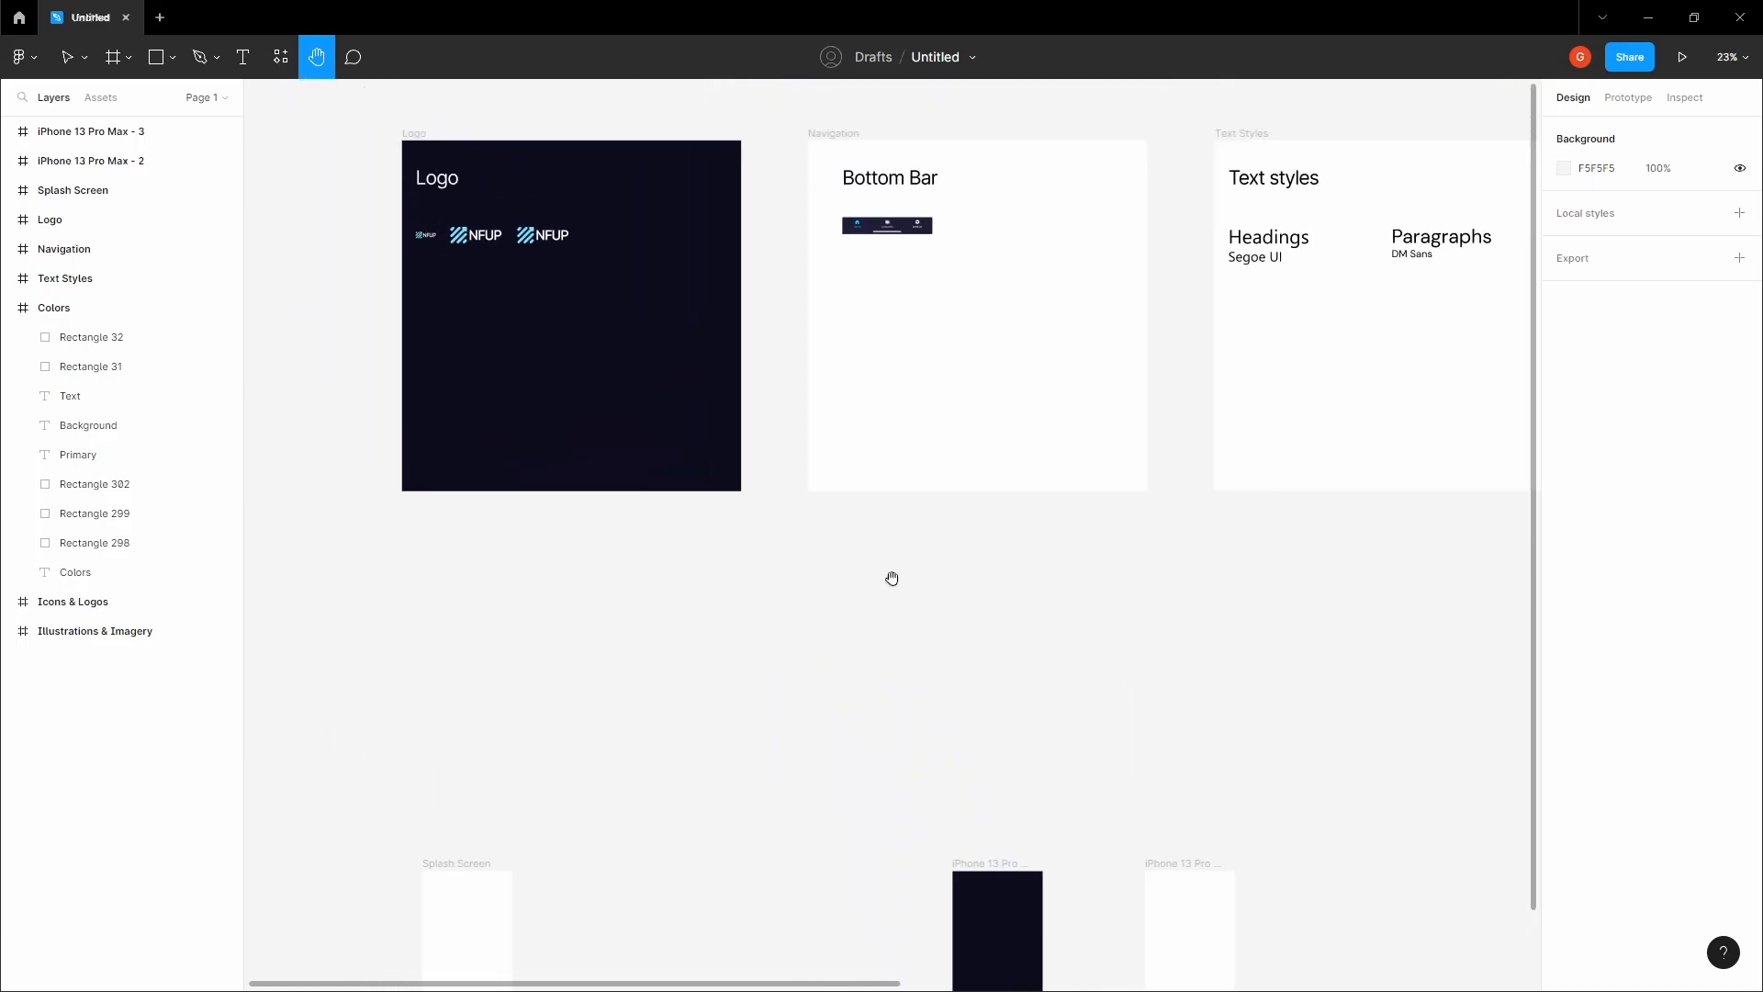
pyautogui.scroll(4, 574, 245)
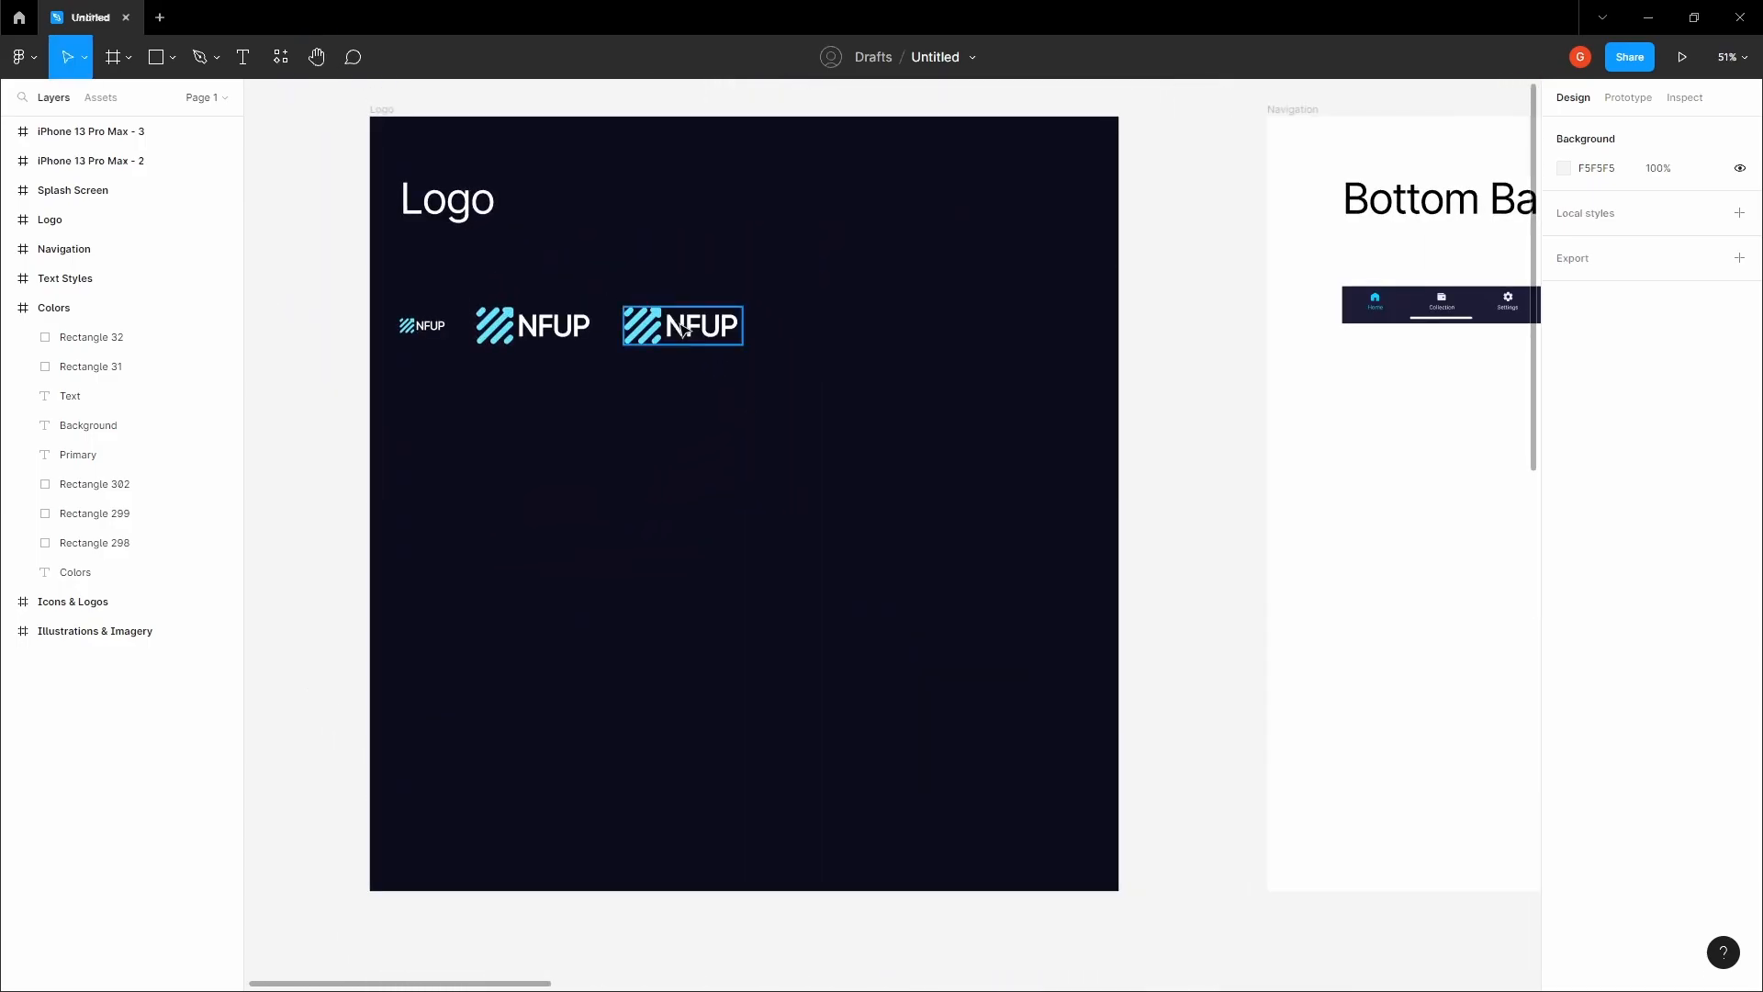
pyautogui.click(680, 323)
pyautogui.rightClick(678, 321)
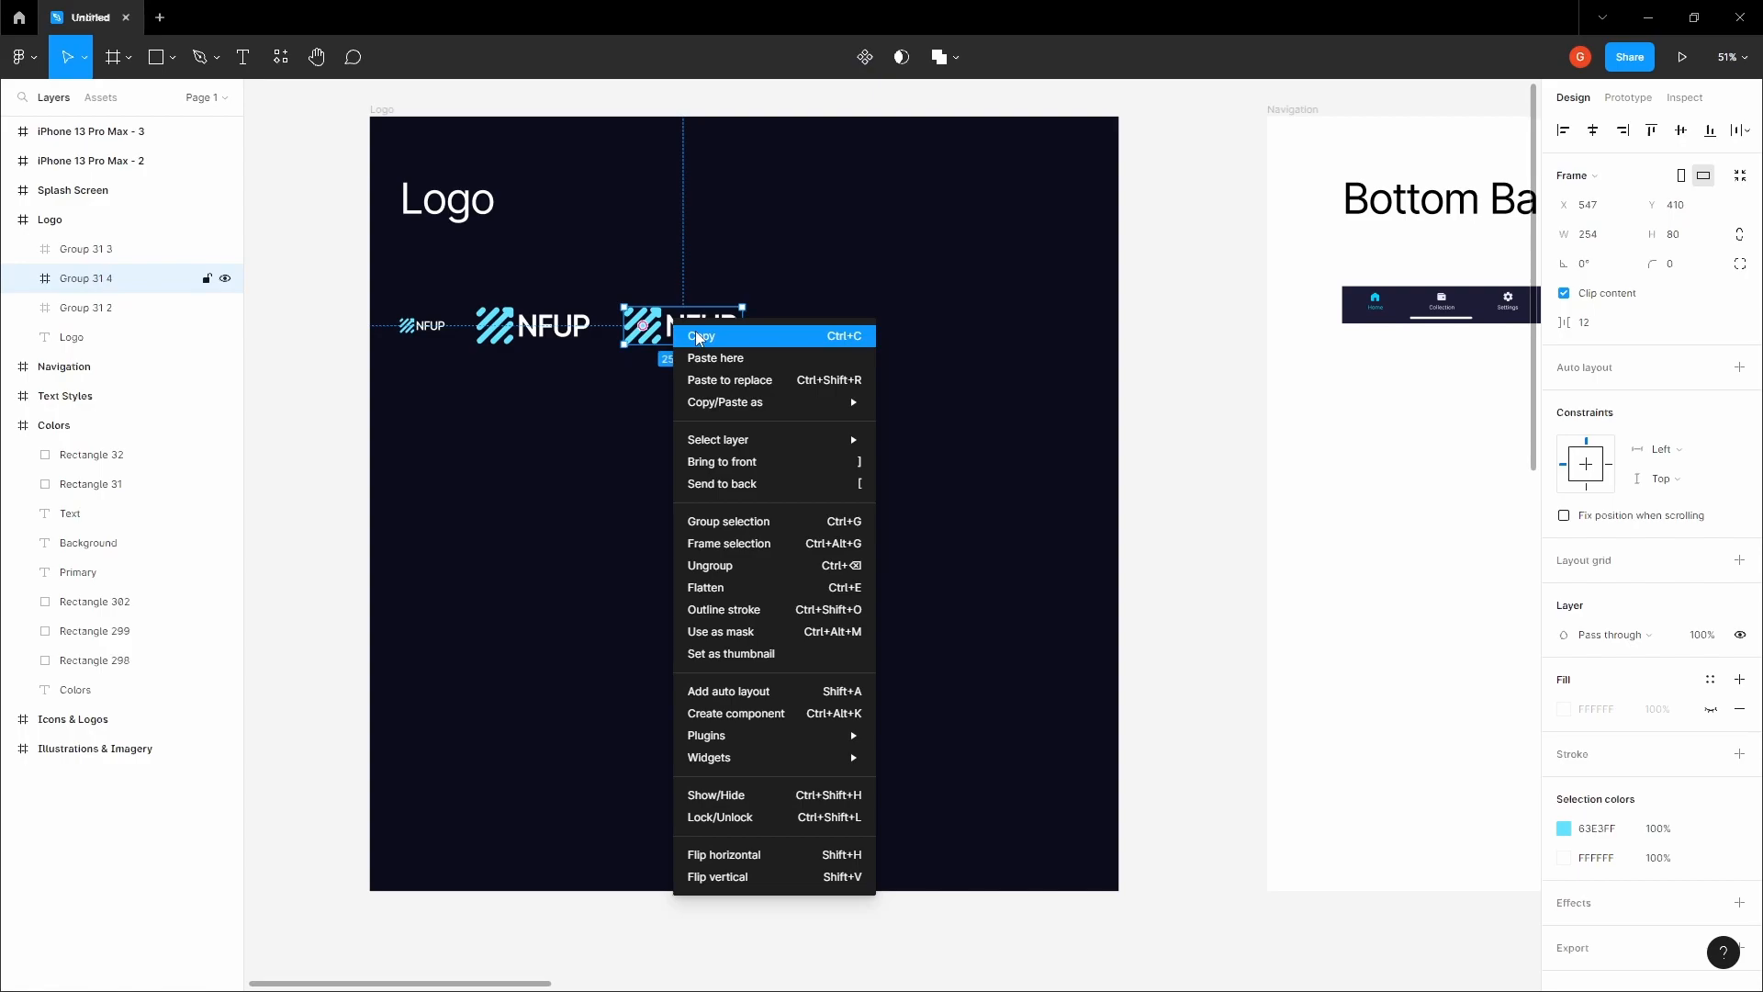
pyautogui.click(696, 334)
# - Paste the NFUP logo into the dark iPhone 13 Pro Max - 2 frame and centre it in the frame
pyautogui.click(1121, 478)
pyautogui.press('h')
pyautogui.moveTo(1208, 504); pyautogui.dragTo(1109, 441)
pyautogui.scroll(-2, 1109, 441)
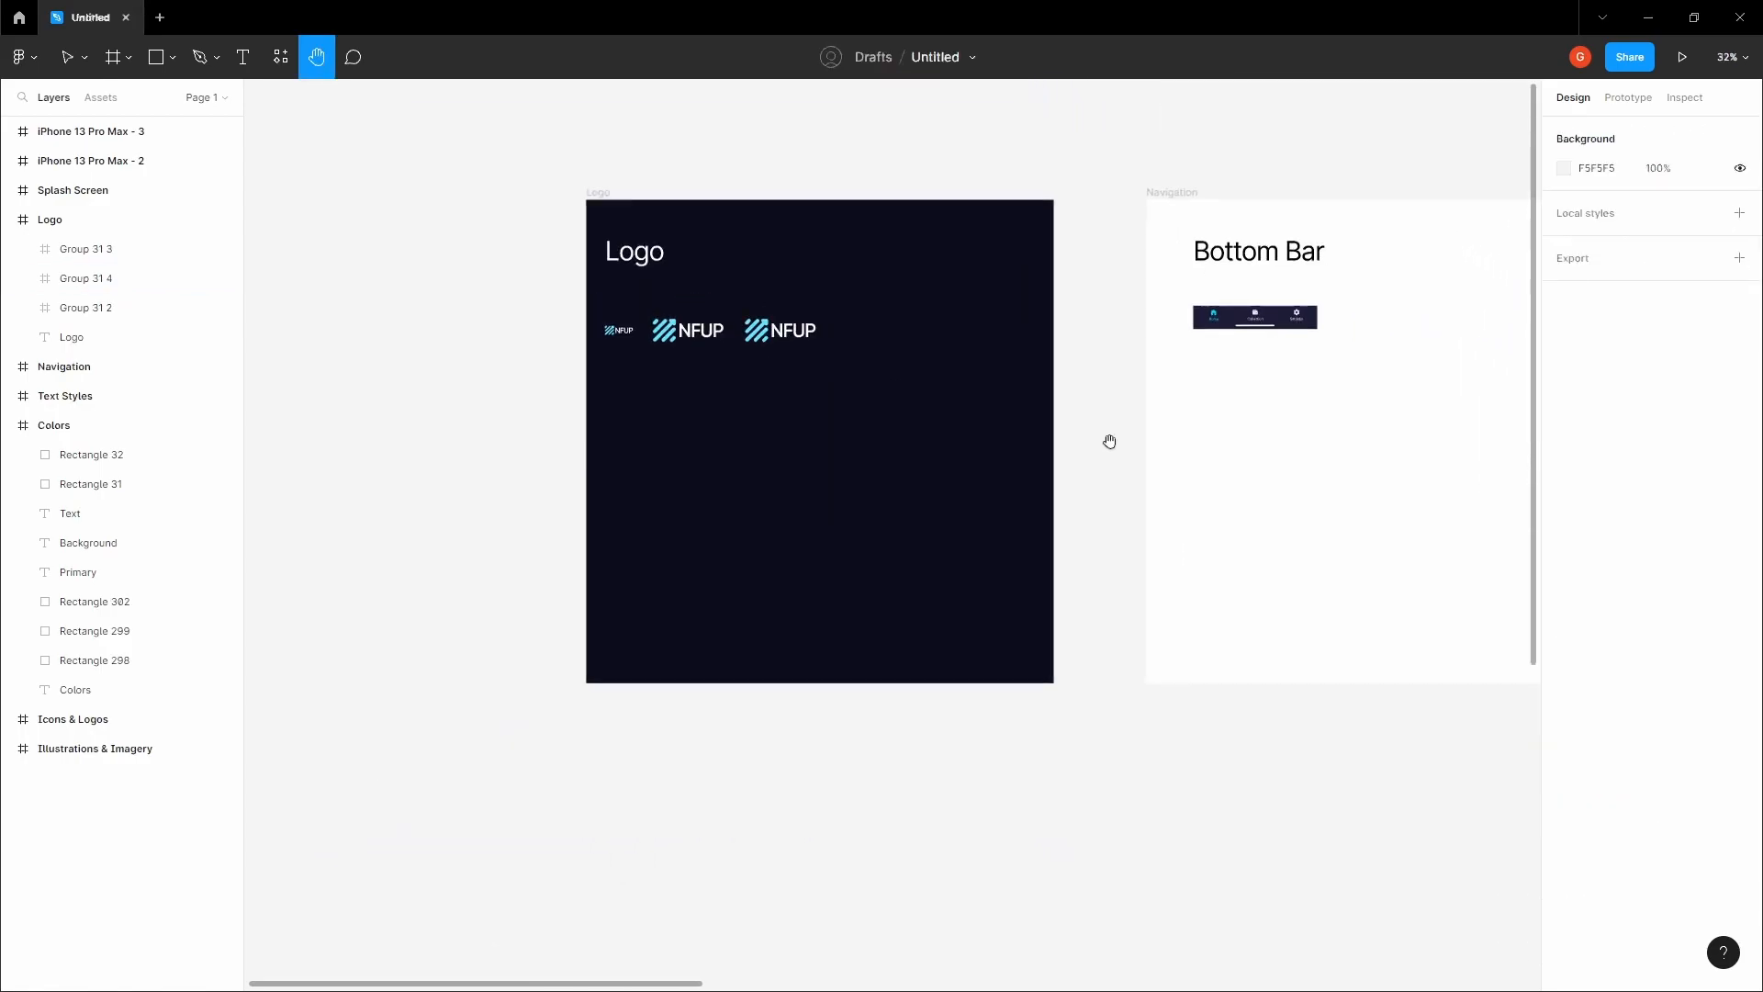
pyautogui.moveTo(1193, 650); pyautogui.dragTo(1023, 346)
pyautogui.moveTo(1058, 511); pyautogui.dragTo(913, 239)
pyautogui.scroll(1, 1022, 338)
pyautogui.moveTo(1033, 390); pyautogui.dragTo(937, 274)
pyautogui.press('v')
pyautogui.click(919, 278)
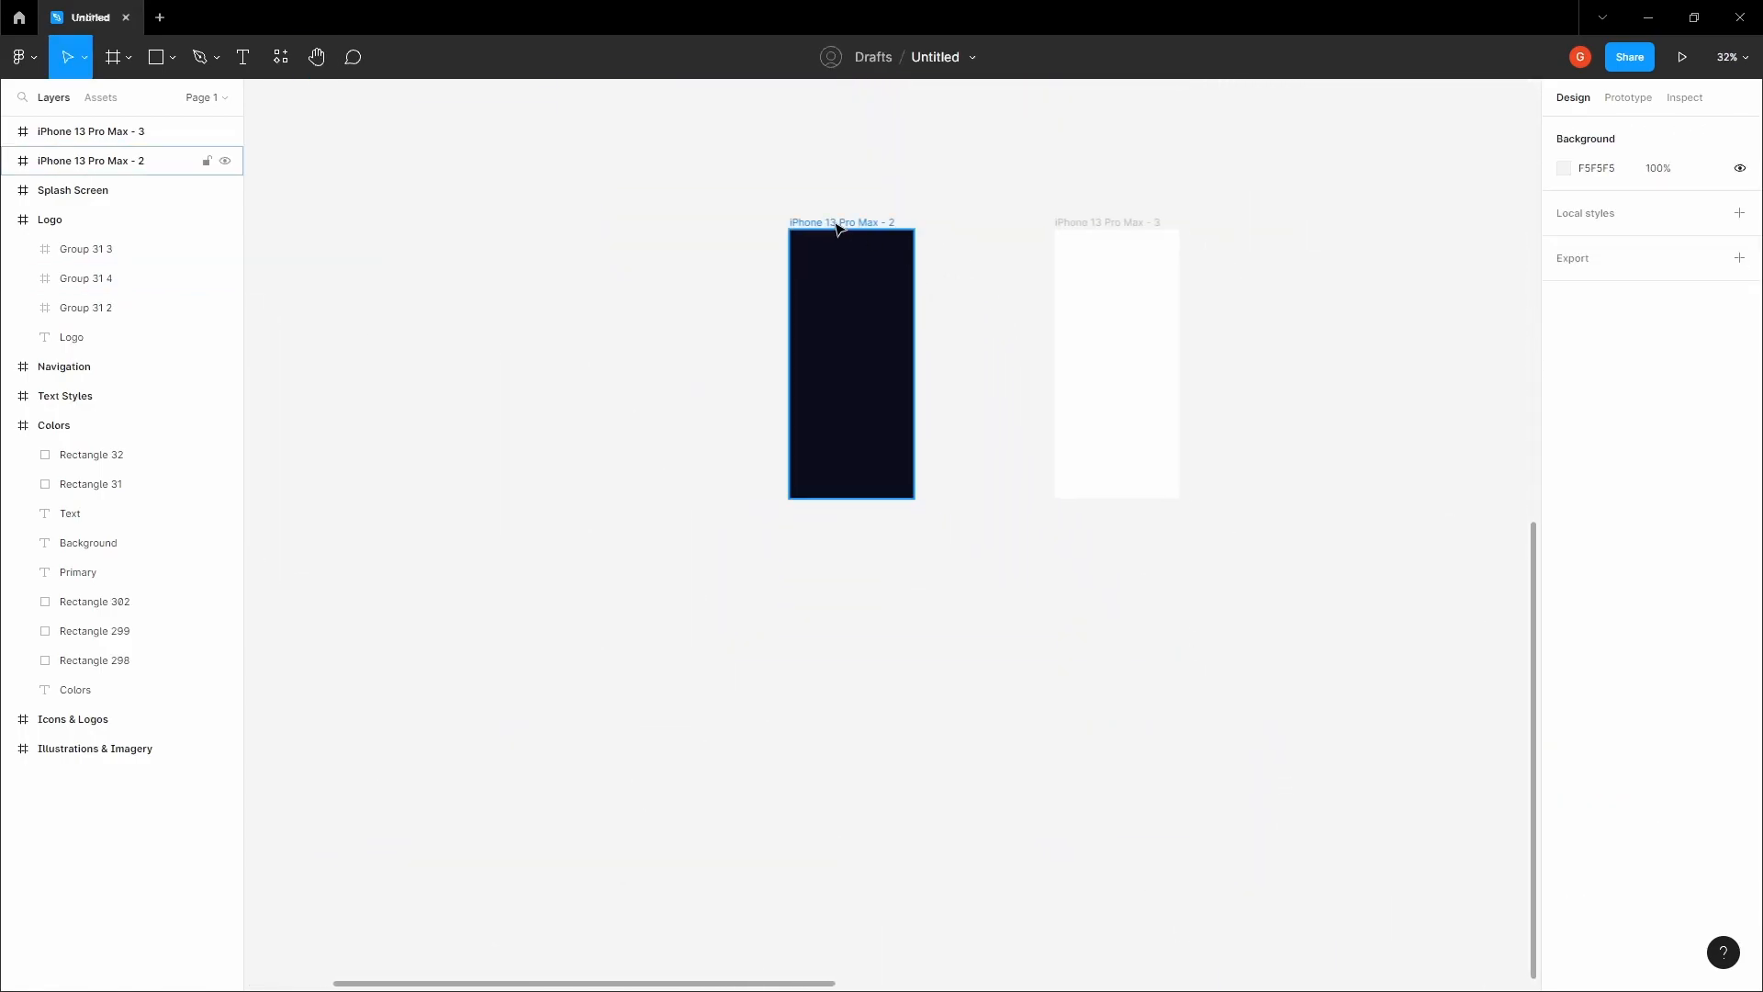
pyautogui.scroll(2, 901, 200)
pyautogui.hotkey('ctrl', 'v')
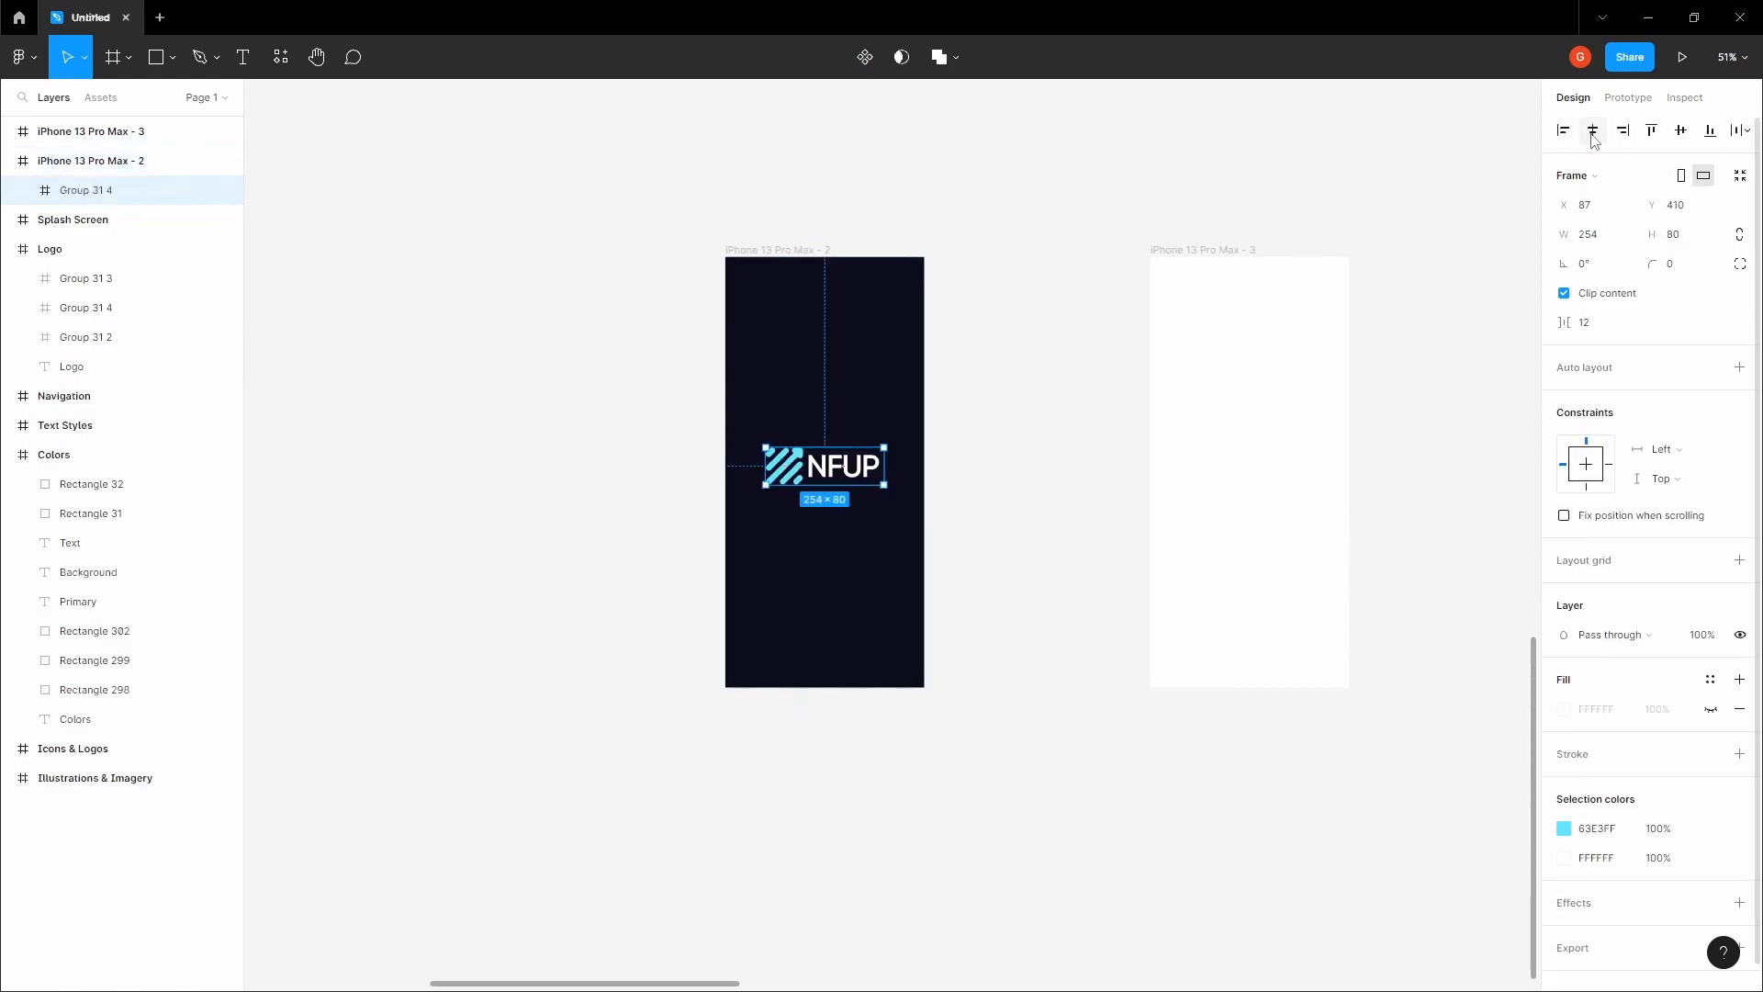
pyautogui.click(1680, 130)
pyautogui.click(1167, 235)
# - Rename the dark phone frame containing the logo as Splash Screen
pyautogui.press('h')
pyautogui.moveTo(1046, 239); pyautogui.dragTo(996, 352)
pyautogui.scroll(-3, 1003, 296)
pyautogui.press('v')
pyautogui.click(981, 333)
pyautogui.scroll(3, 1084, 329)
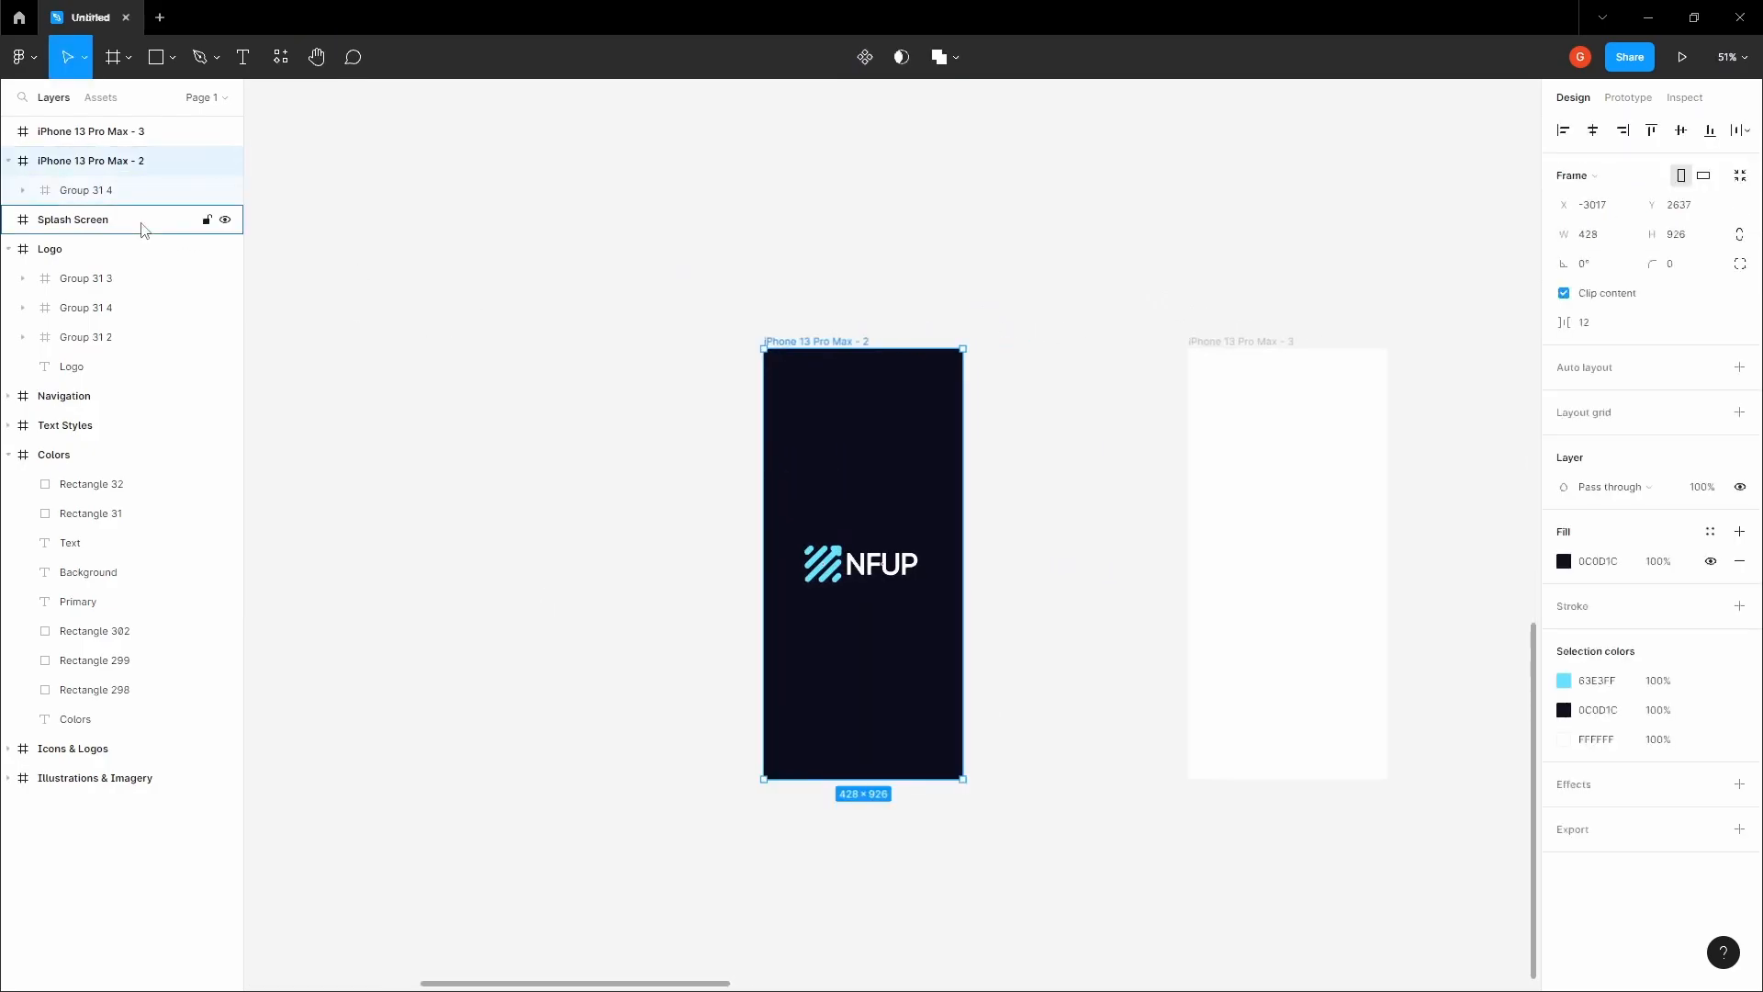
pyautogui.doubleClick(158, 173)
pyautogui.write('Splash Screen')
pyautogui.press('Return')
pyautogui.click(781, 214)
# - Rearrange the phone frames in a widely spaced row: dark Splash Screen first, blank Splash Screen second, iPhone 13 Pro Max - 3 last
pyautogui.scroll(-5, 870, 255)
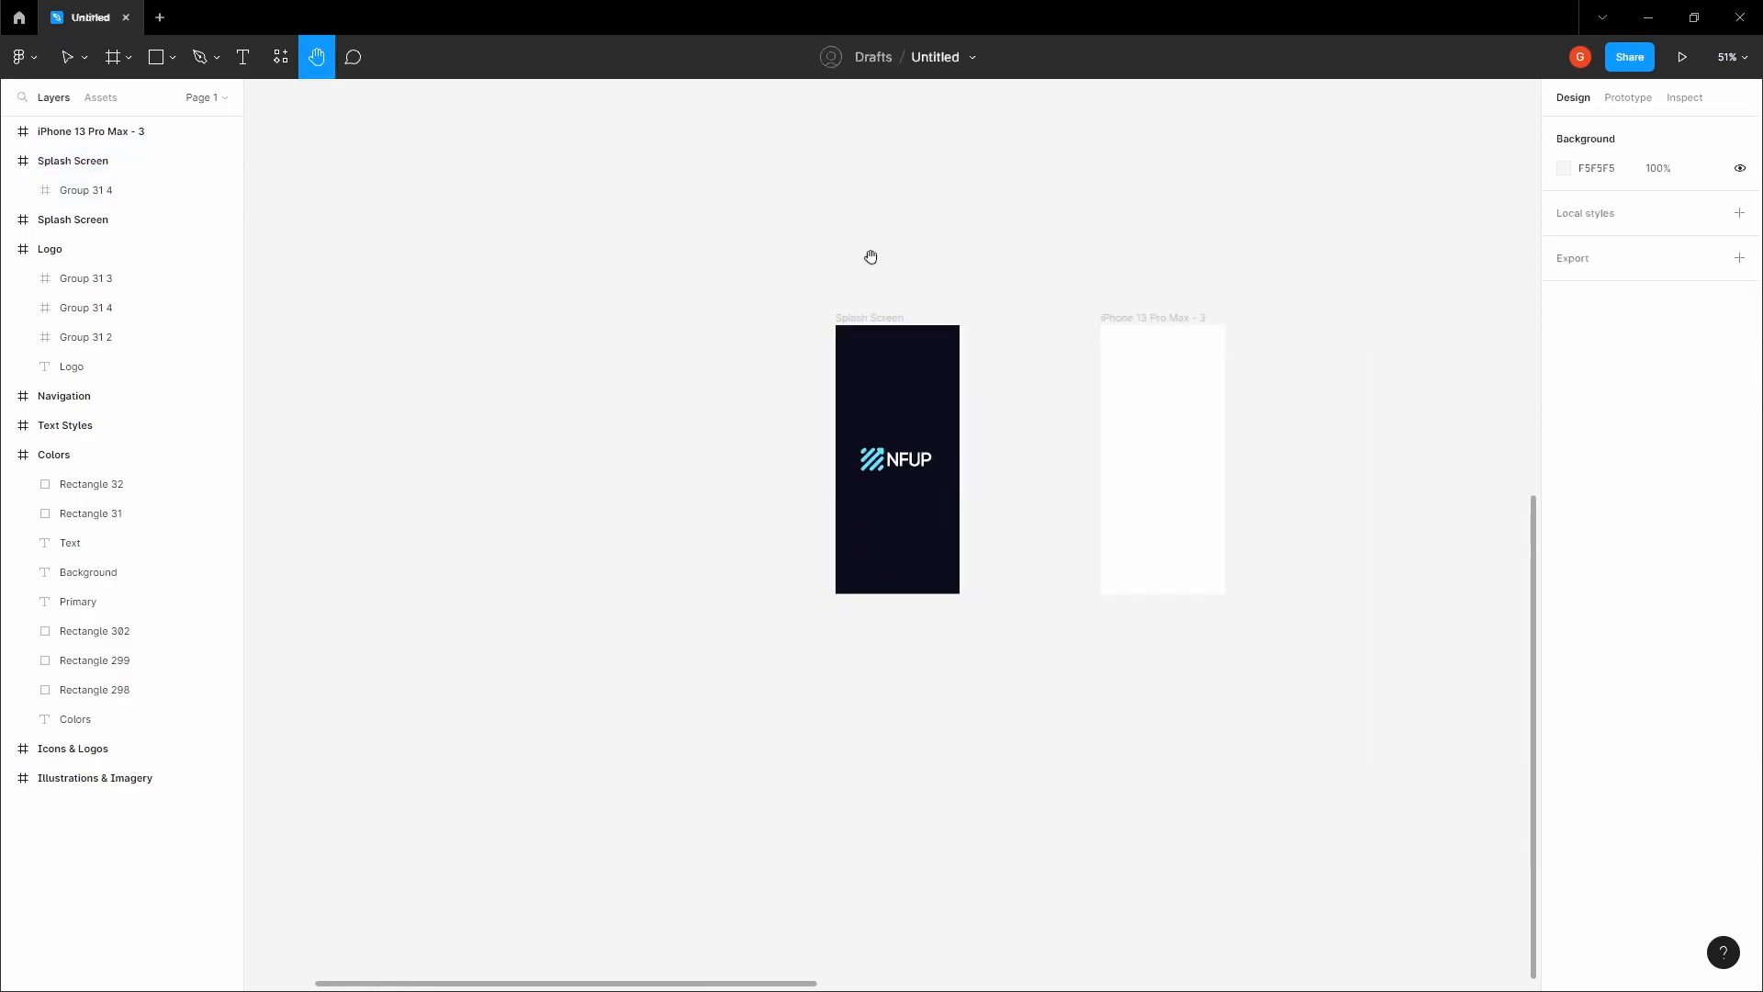
pyautogui.click(932, 303)
pyautogui.moveTo(932, 303); pyautogui.dragTo(698, 286)
pyautogui.click(695, 287)
pyautogui.moveTo(453, 306); pyautogui.dragTo(732, 284)
pyautogui.click(955, 246)
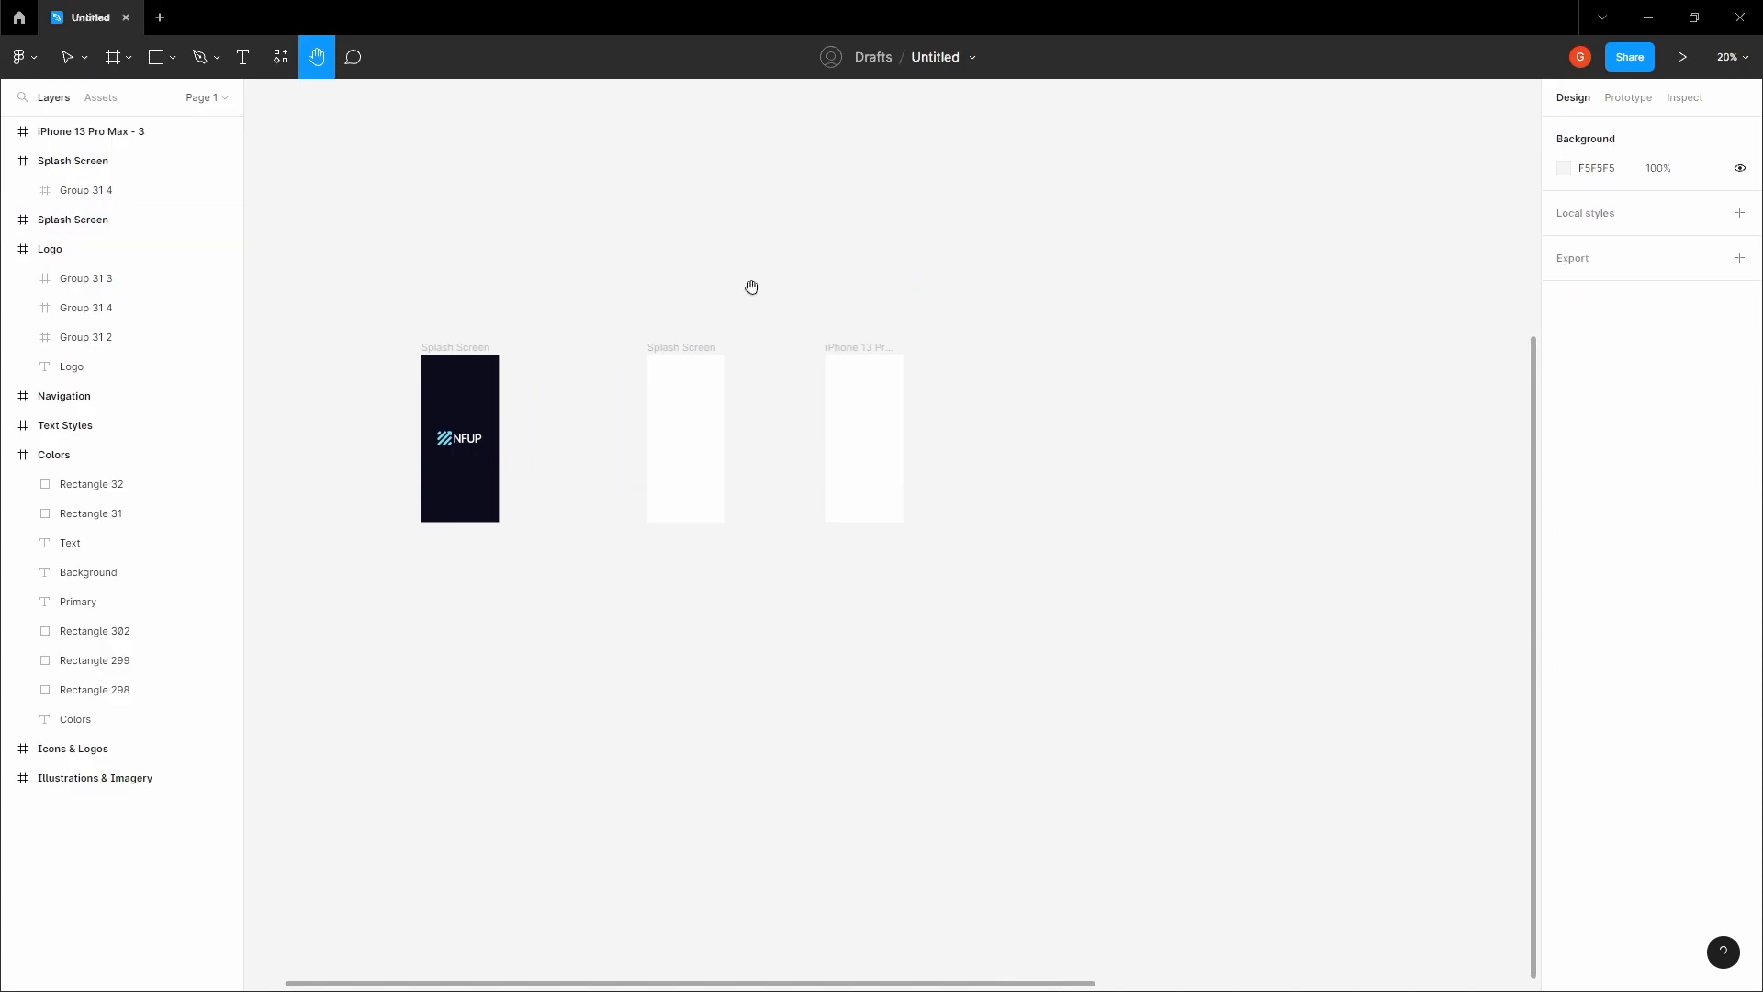
pyautogui.scroll(1, 874, 319)
pyautogui.moveTo(863, 352); pyautogui.dragTo(1175, 333)
pyautogui.click(1144, 332)
pyautogui.hscroll(-3, 956, 311)
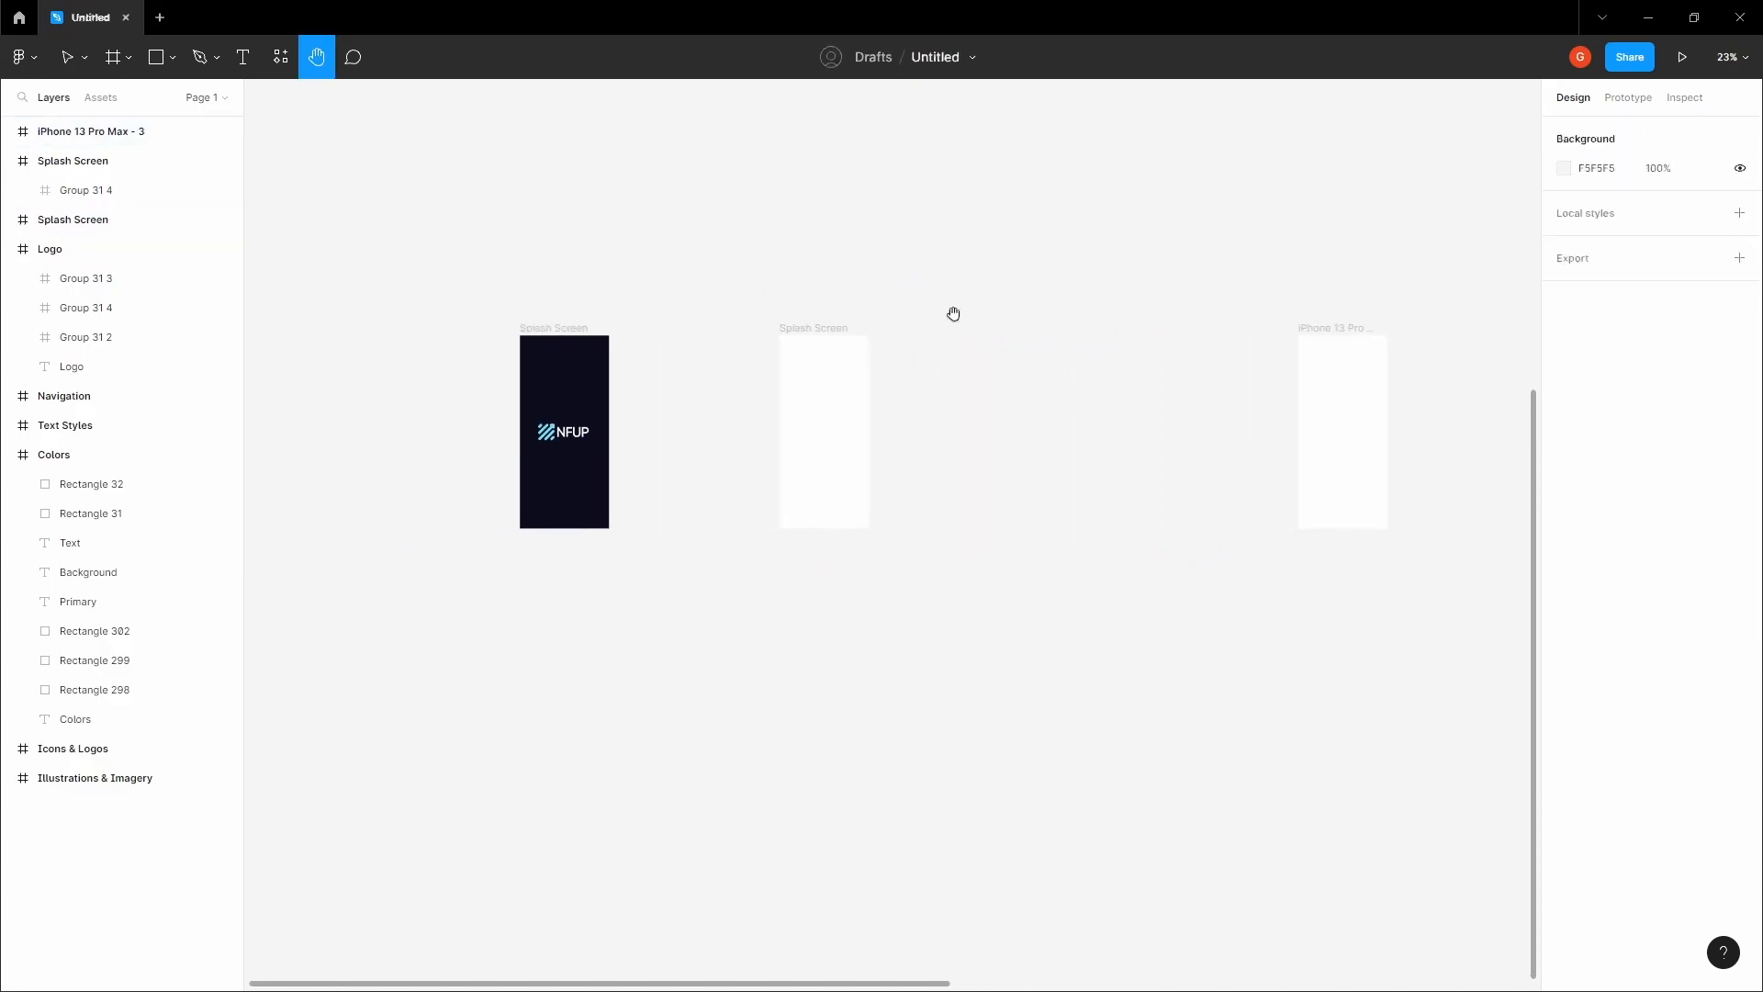
pyautogui.scroll(3, 905, 306)
pyautogui.moveTo(747, 315); pyautogui.dragTo(887, 314)
# - Rename the blank white Splash Screen frame as Onboarding Screen
pyautogui.click(980, 282)
pyautogui.moveTo(983, 283); pyautogui.dragTo(829, 264)
pyautogui.scroll(3, 889, 298)
pyautogui.scroll(-1, 845, 249)
pyautogui.click(740, 273)
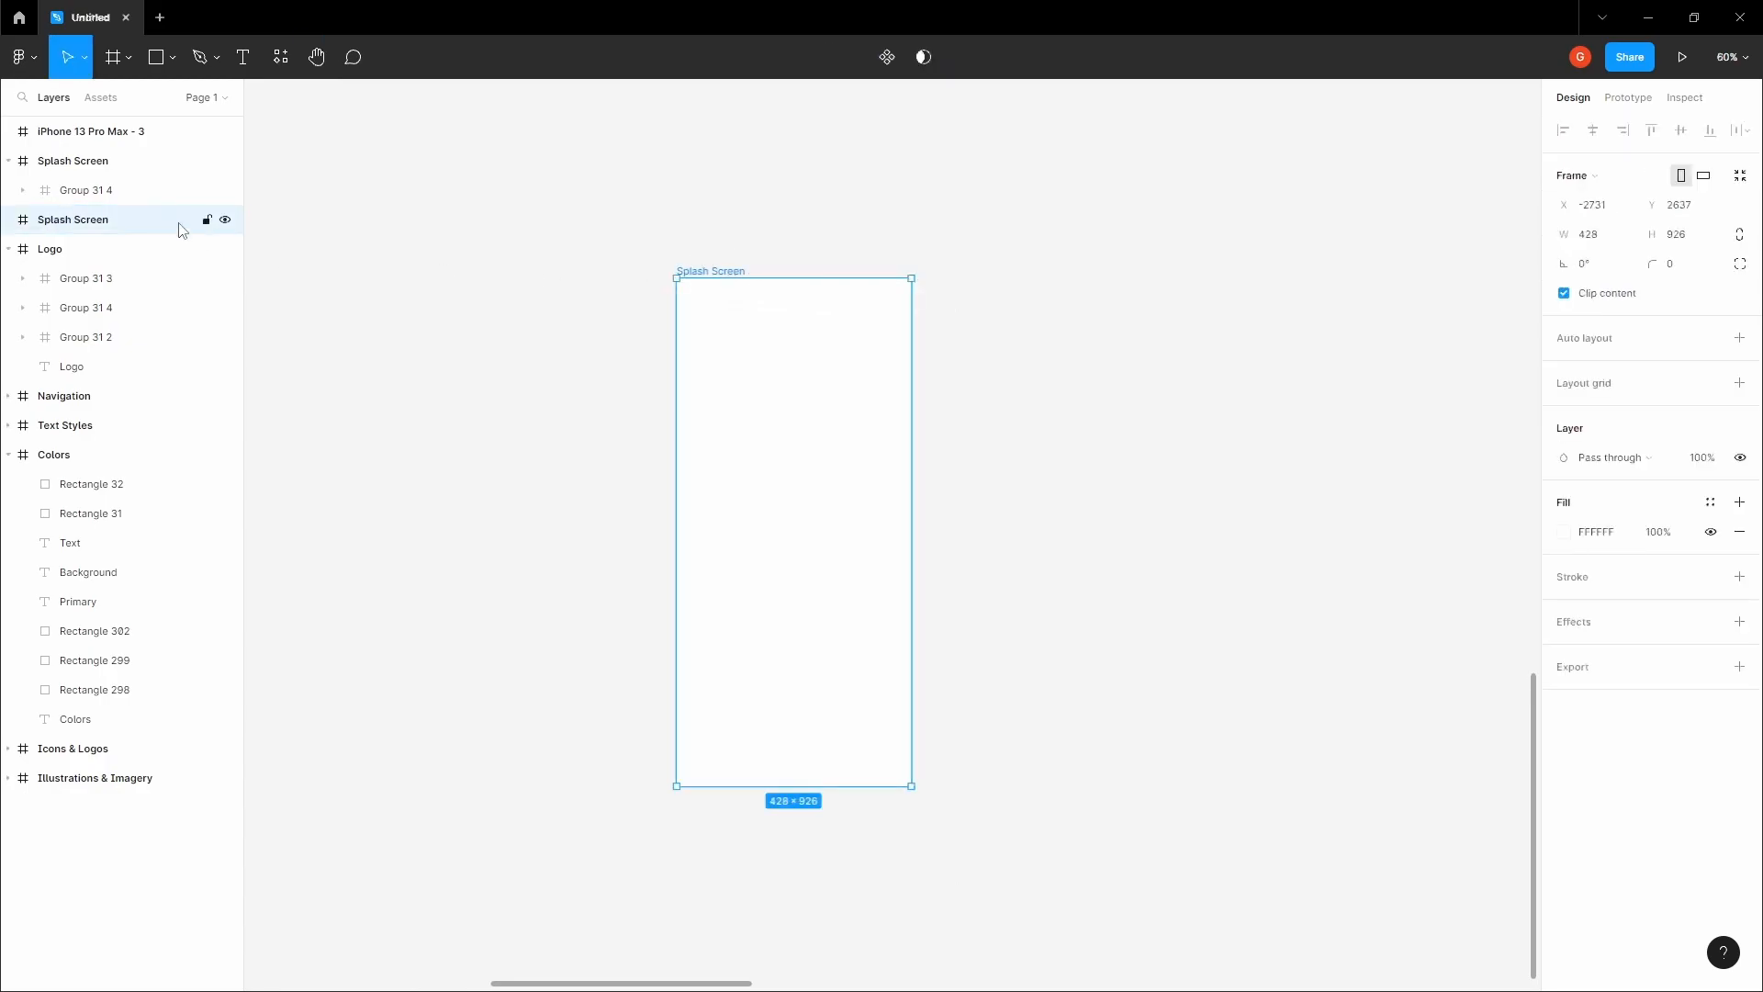
pyautogui.doubleClick(154, 221)
pyautogui.write('I')
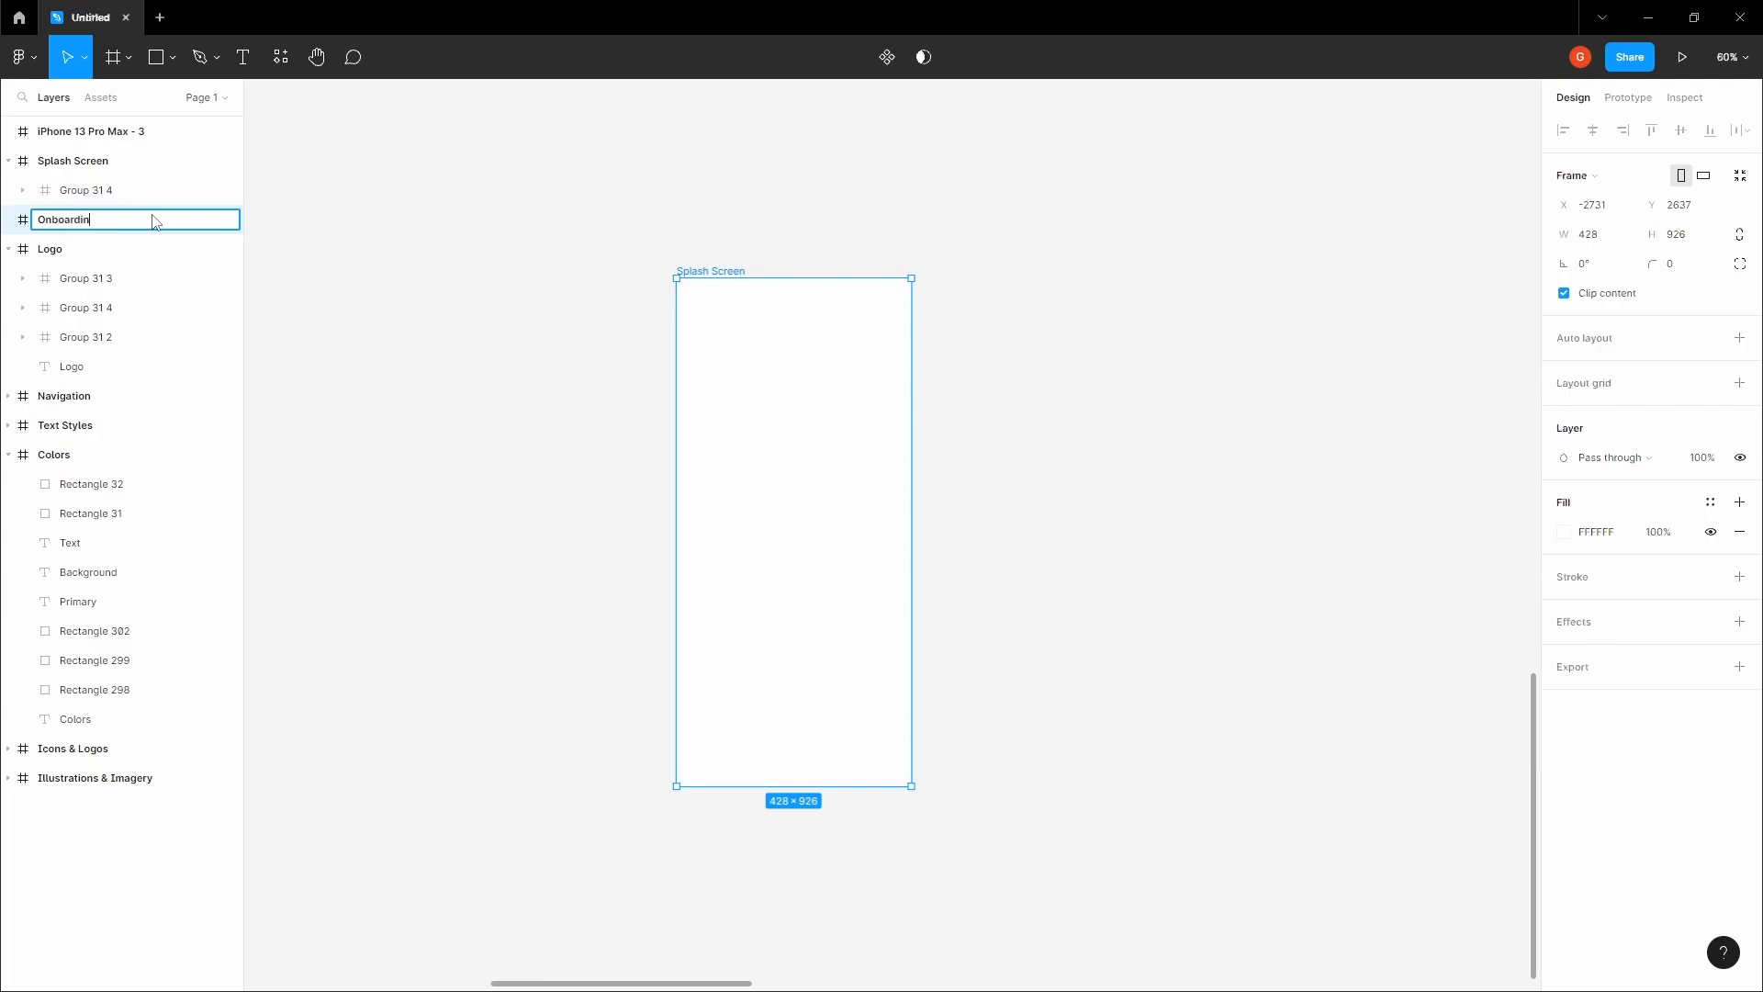
pyautogui.write('en')
pyautogui.press('Return')
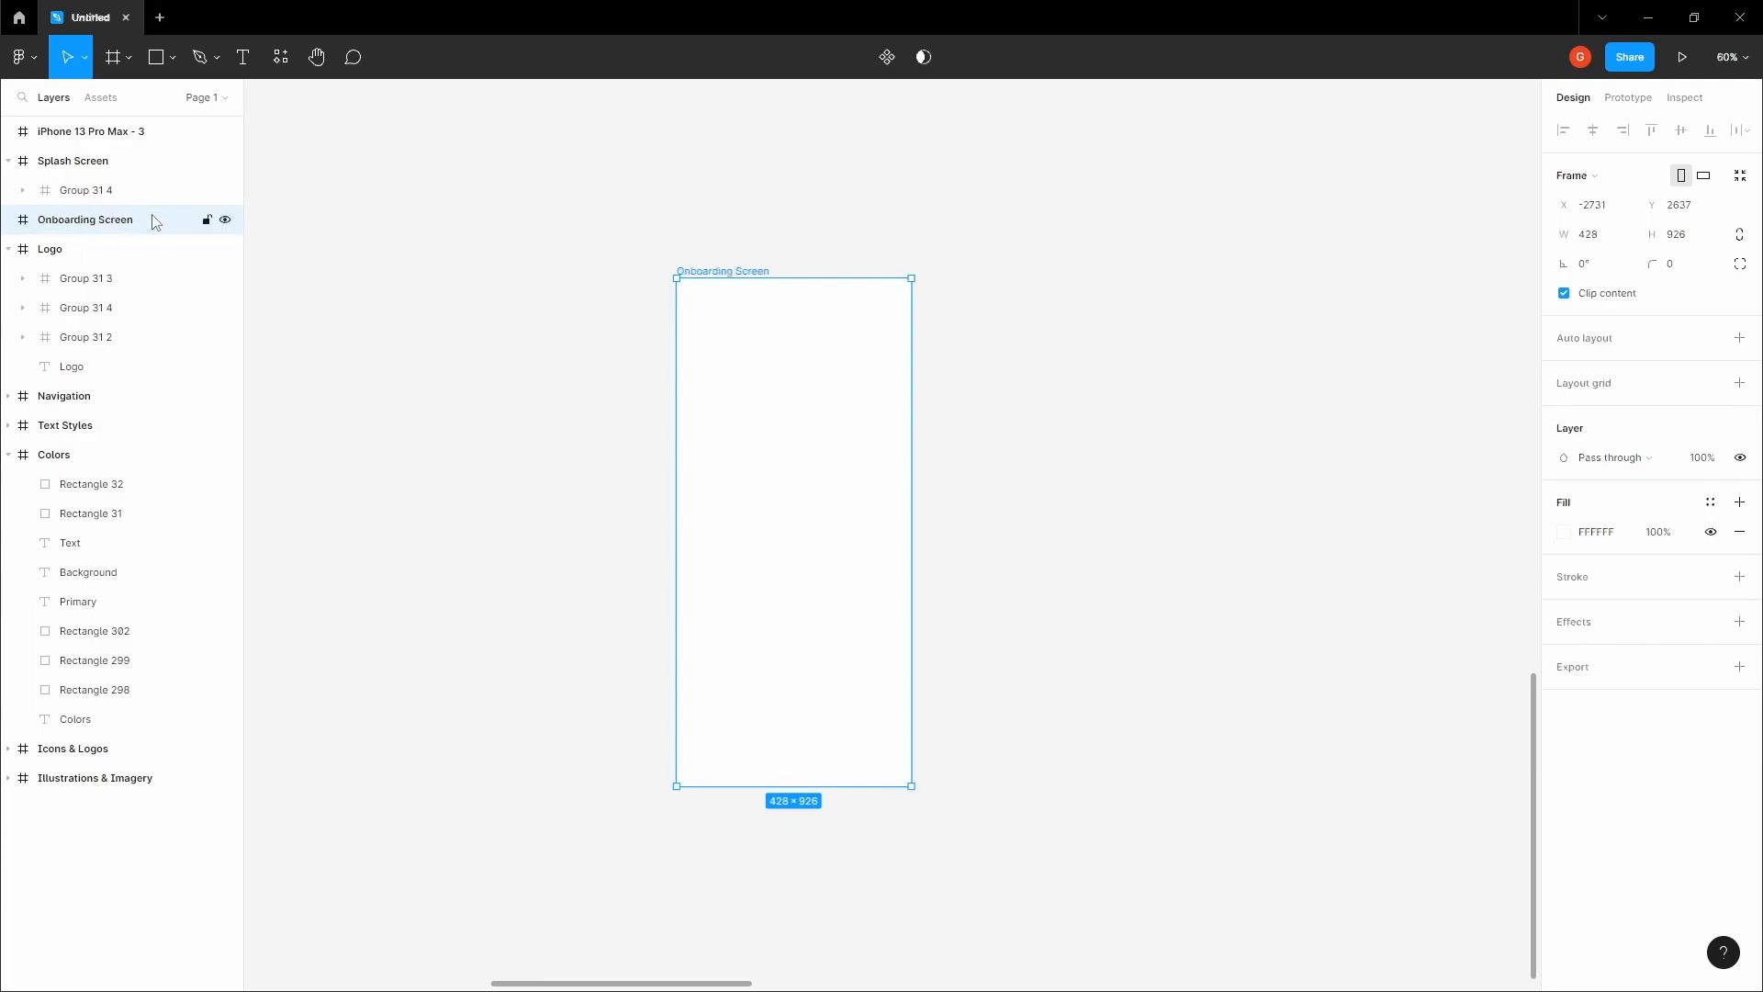
# - Set the Onboarding Screen's fill to 0C0D1C by sampling the dark Splash Screen background with the eyedropper
pyautogui.click(900, 222)
pyautogui.press('space')
pyautogui.moveTo(882, 218); pyautogui.dragTo(785, 217)
pyautogui.scroll(-2, 784, 220)
pyautogui.moveTo(660, 220); pyautogui.dragTo(889, 293)
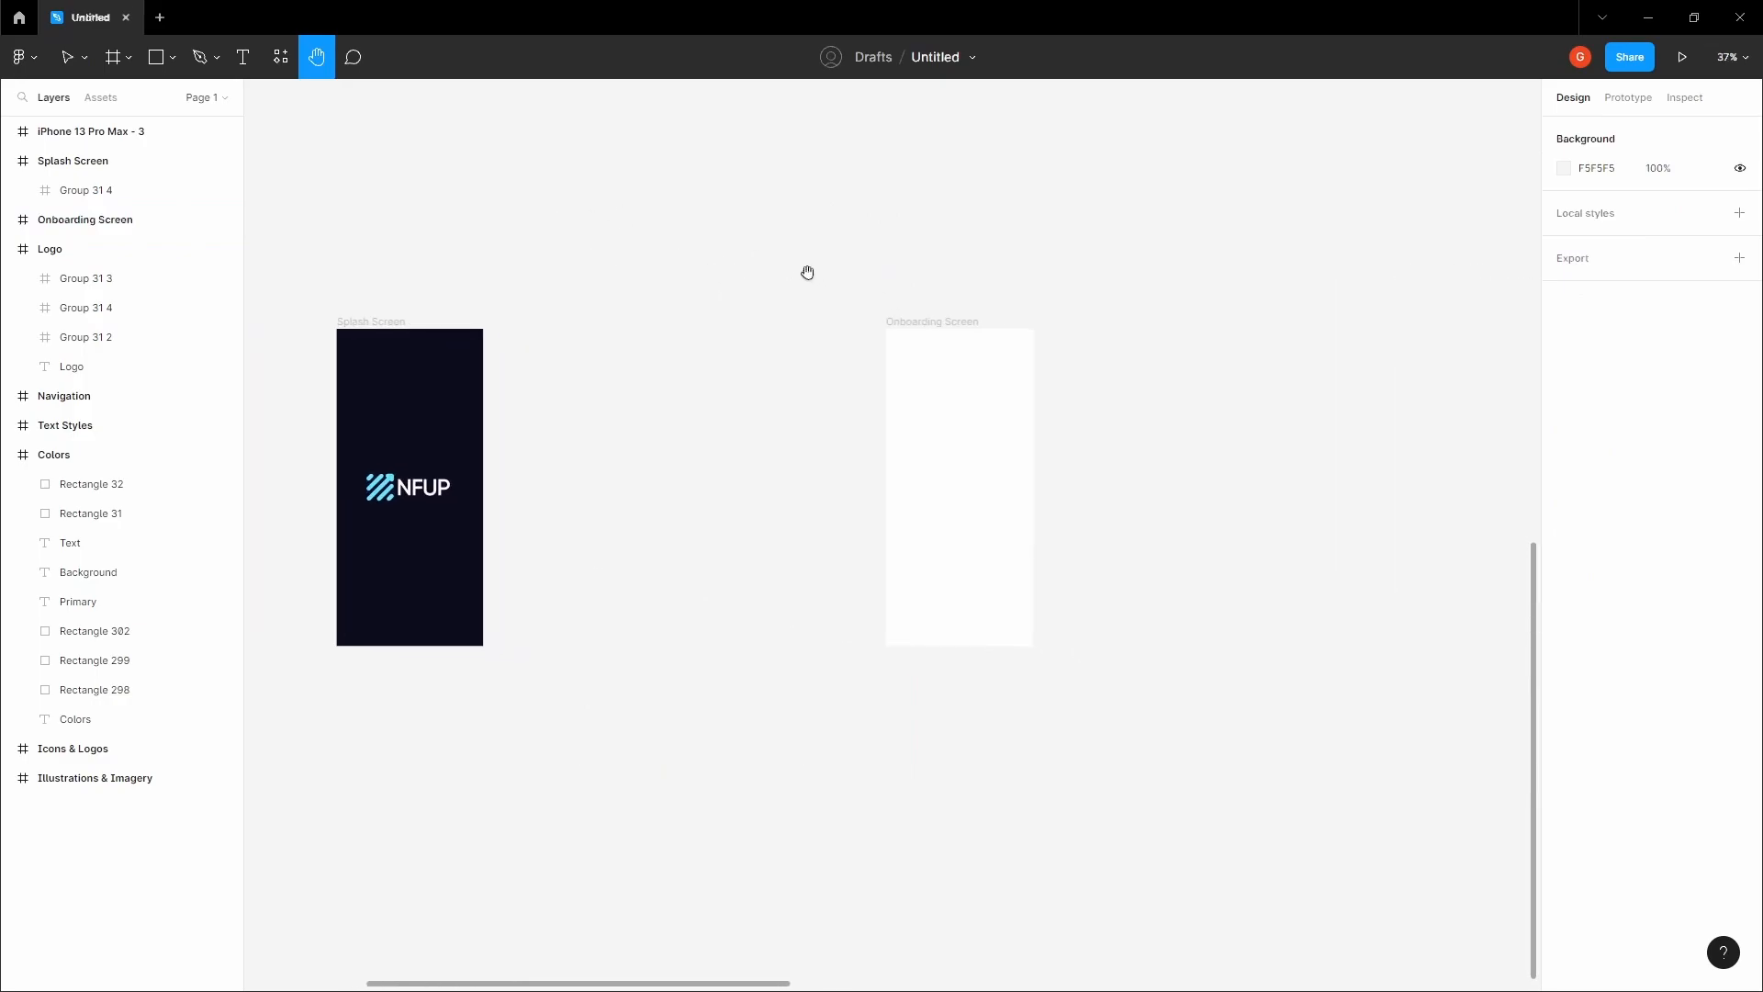
pyautogui.click(946, 321)
pyautogui.click(946, 321)
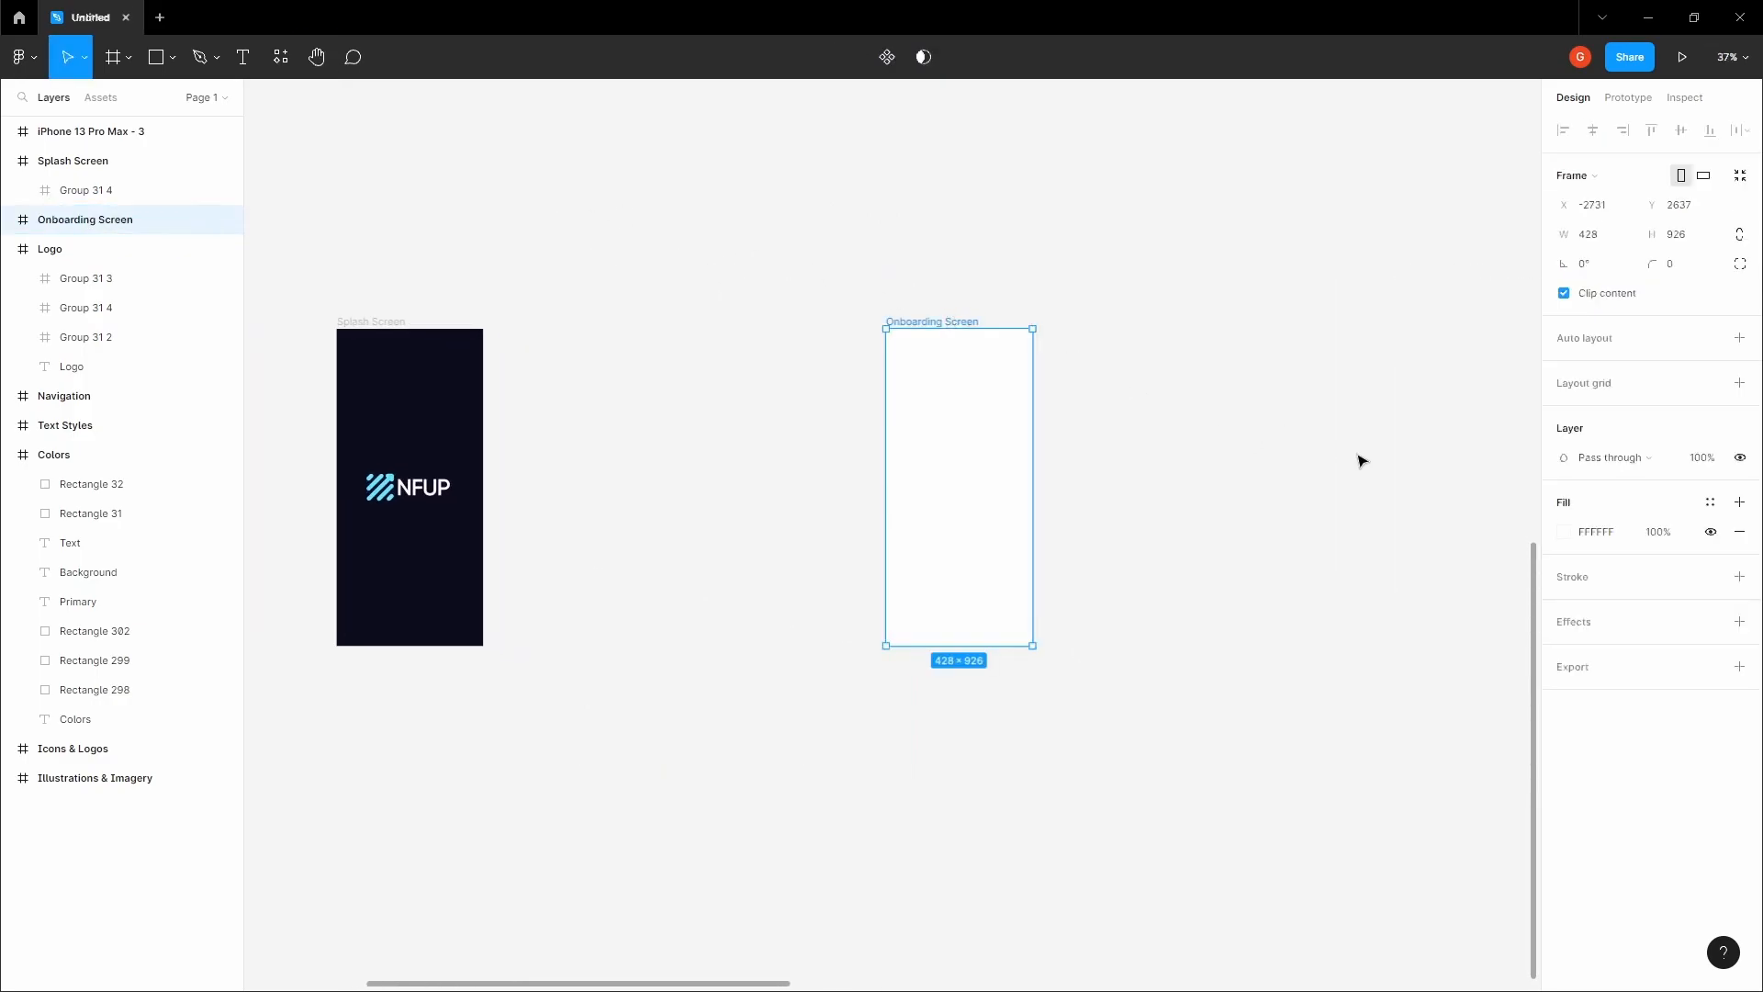
pyautogui.click(1564, 533)
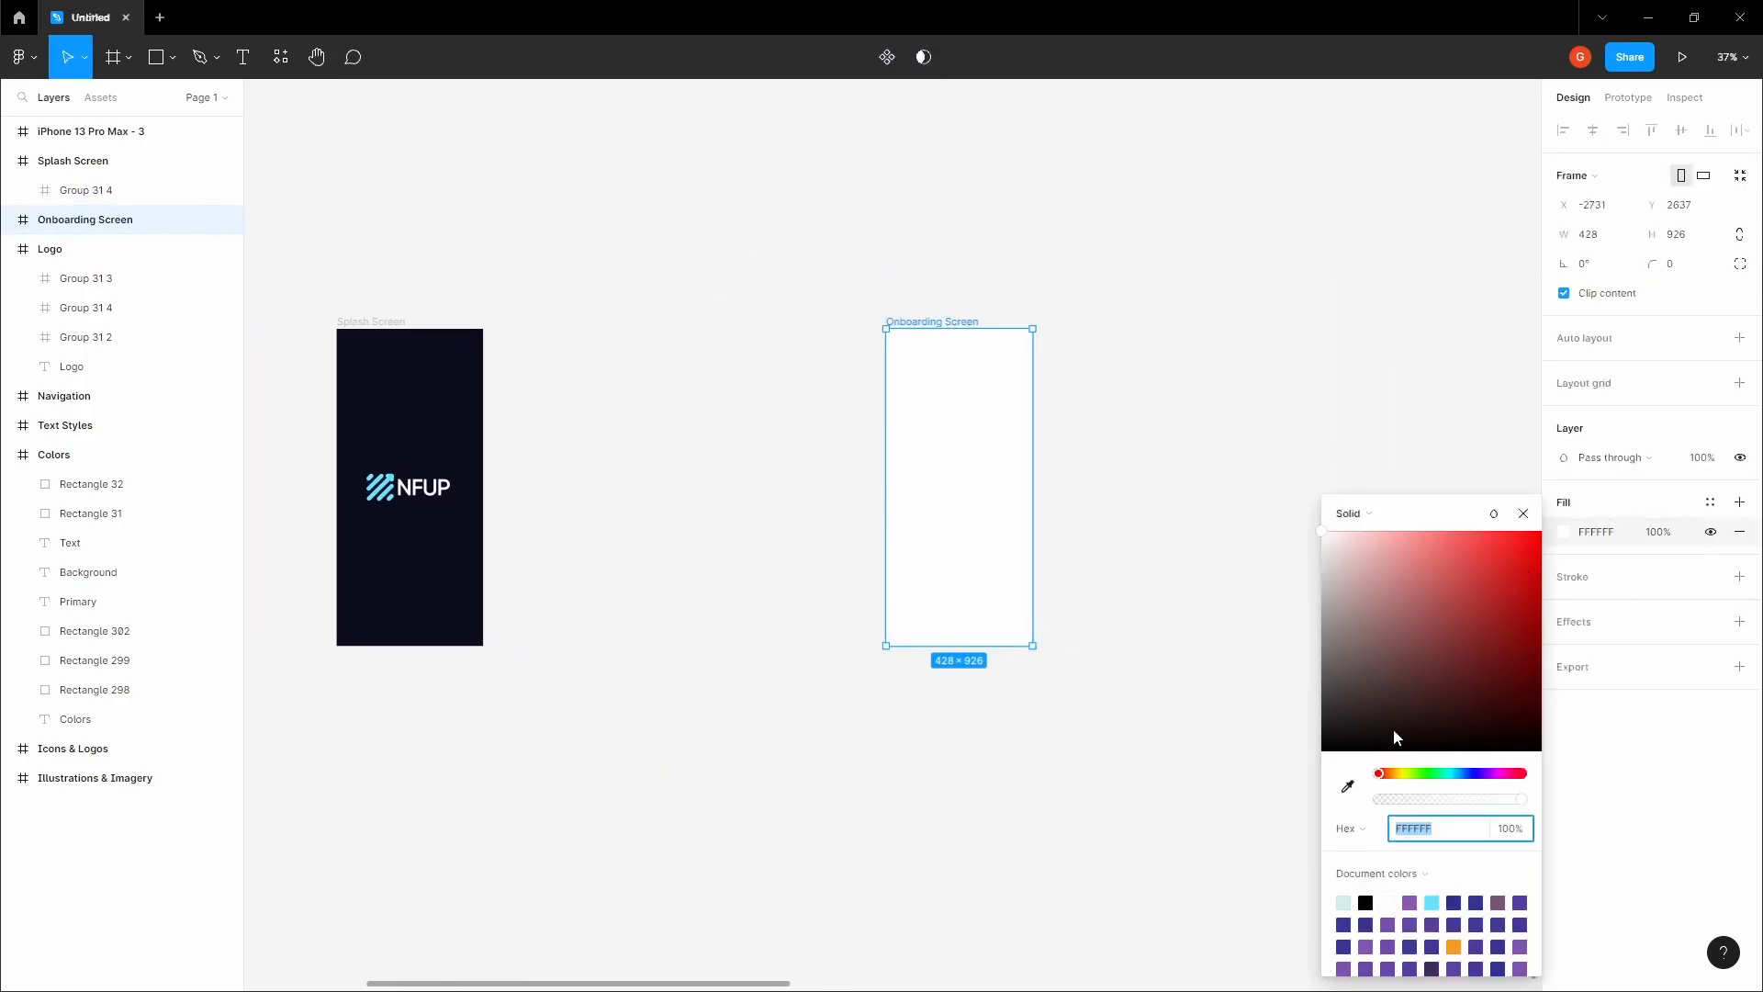
pyautogui.click(1348, 787)
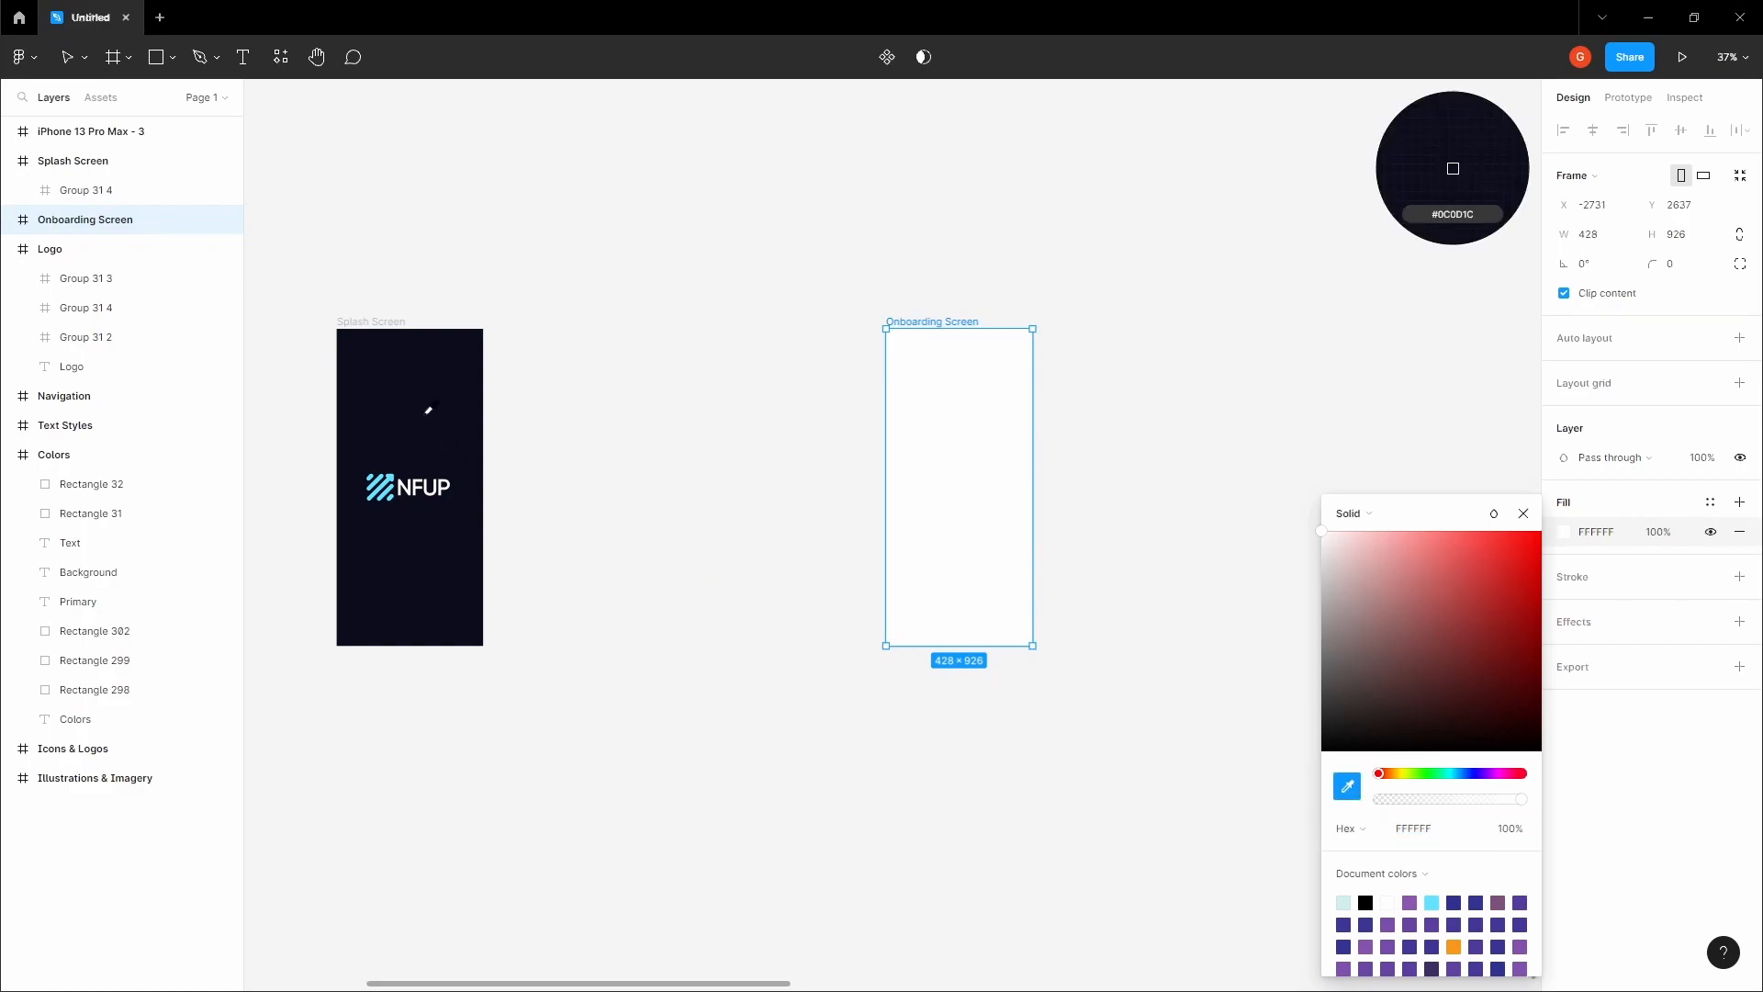
pyautogui.click(419, 382)
pyautogui.click(811, 359)
# - Draw a 428 × 80 frame across the top edge of the Onboarding Screen and give it a white fill
pyautogui.press('h')
pyautogui.moveTo(807, 351); pyautogui.dragTo(716, 342)
pyautogui.moveTo(765, 273); pyautogui.dragTo(721, 281)
pyautogui.scroll(5, 800, 337)
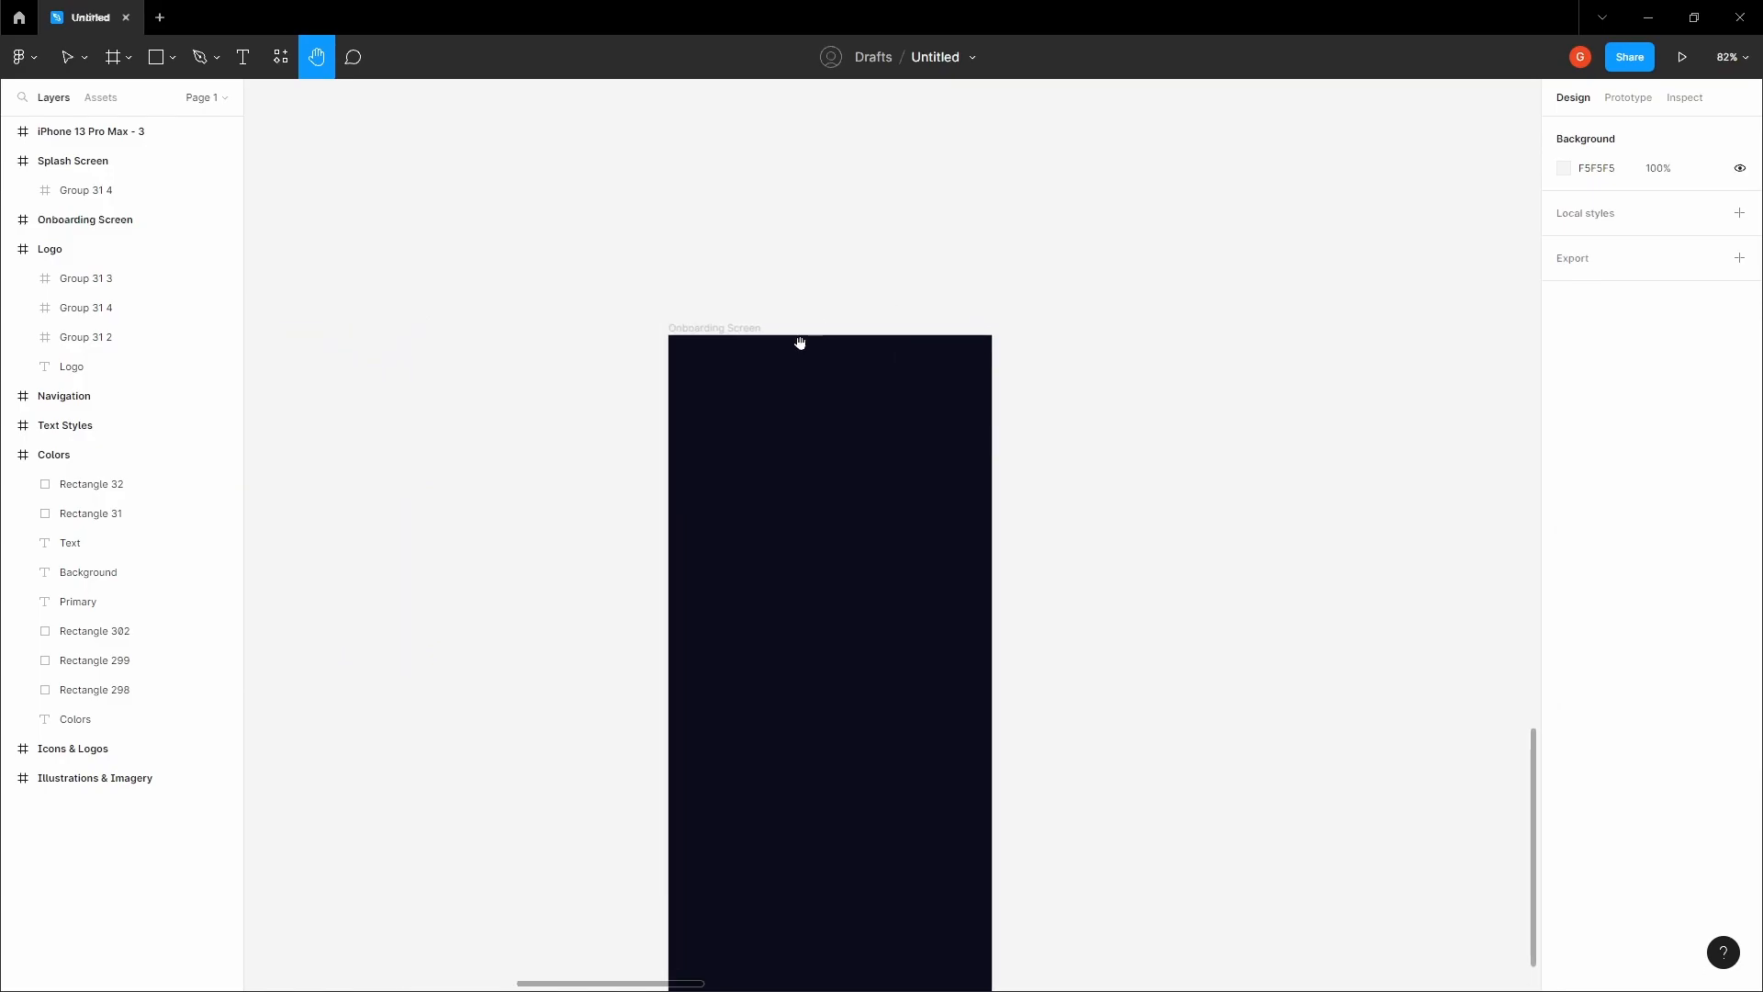
pyautogui.scroll(4, 651, 281)
pyautogui.press('v')
pyautogui.click(630, 275)
pyautogui.scroll(3, 724, 283)
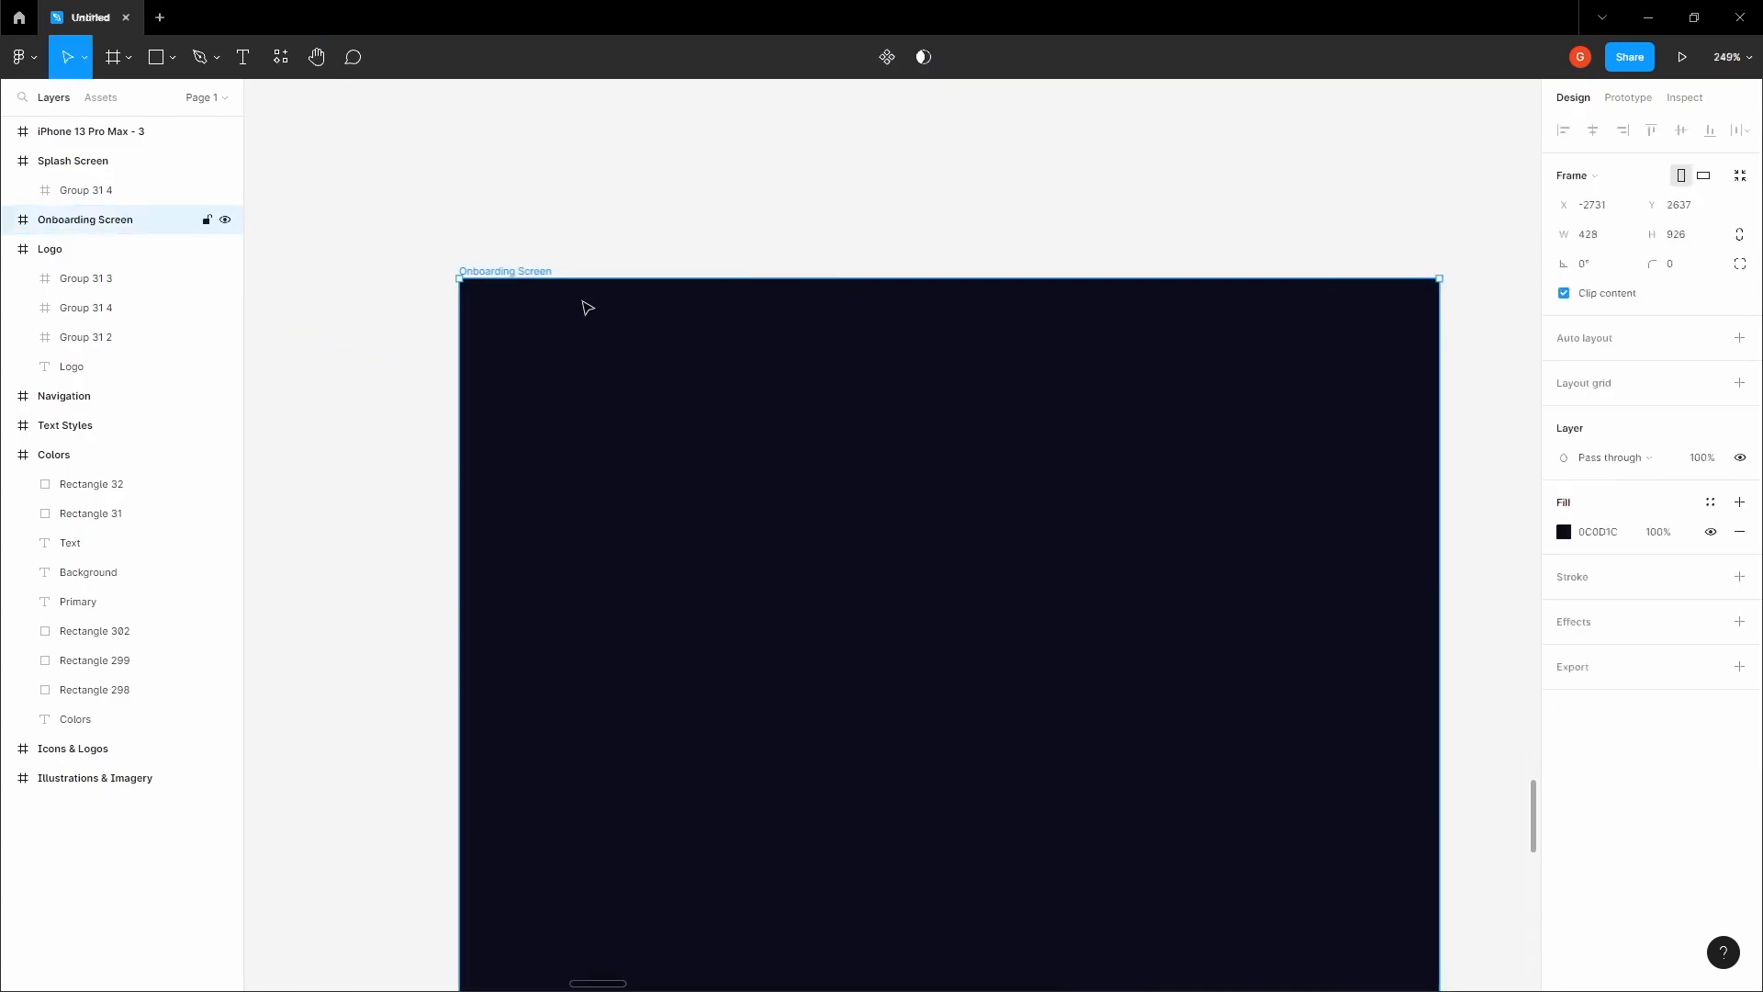
pyautogui.press('f')
pyautogui.moveTo(461, 280); pyautogui.dragTo(545, 462)
pyautogui.moveTo(541, 399); pyautogui.dragTo(1438, 392)
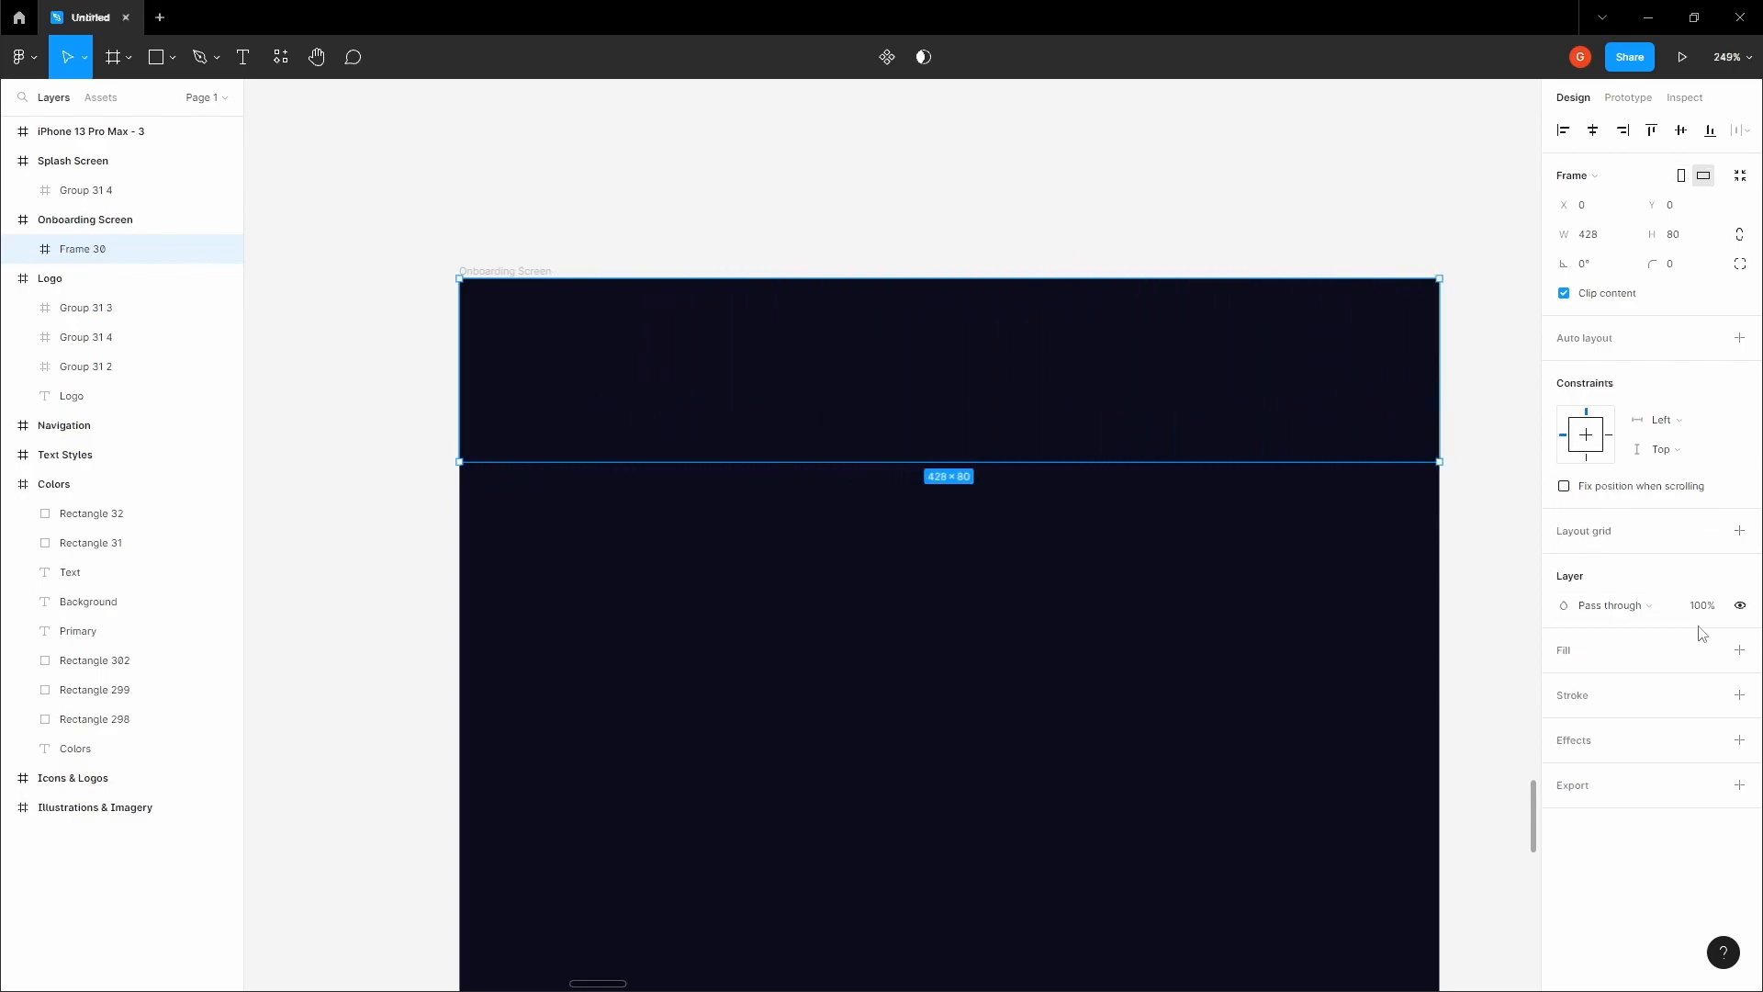
pyautogui.click(1739, 650)
pyautogui.click(767, 215)
# - Copy the smallest NFUP logo, 101 × 32, from the Logo frame of the style guide
pyautogui.press('space')
pyautogui.scroll(-3, 765, 217)
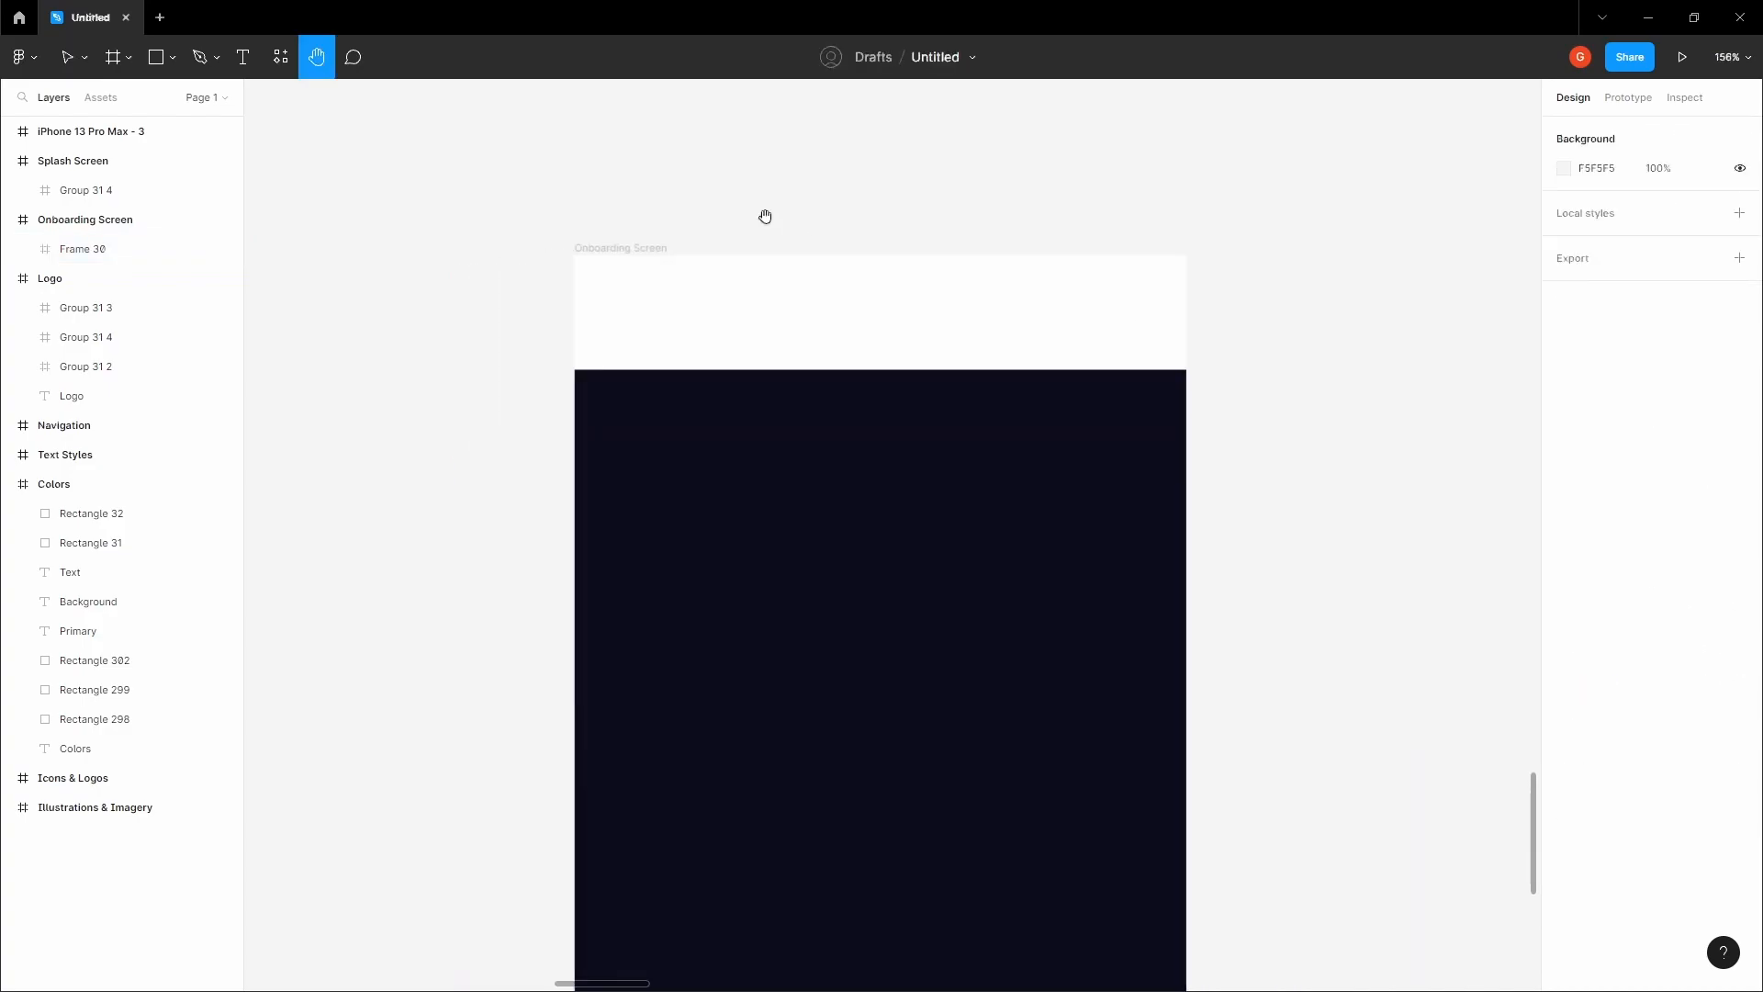
pyautogui.scroll(-8, 765, 217)
pyautogui.moveTo(740, 305); pyautogui.dragTo(936, 580)
pyautogui.scroll(-1, 818, 411)
pyautogui.moveTo(720, 336); pyautogui.dragTo(905, 626)
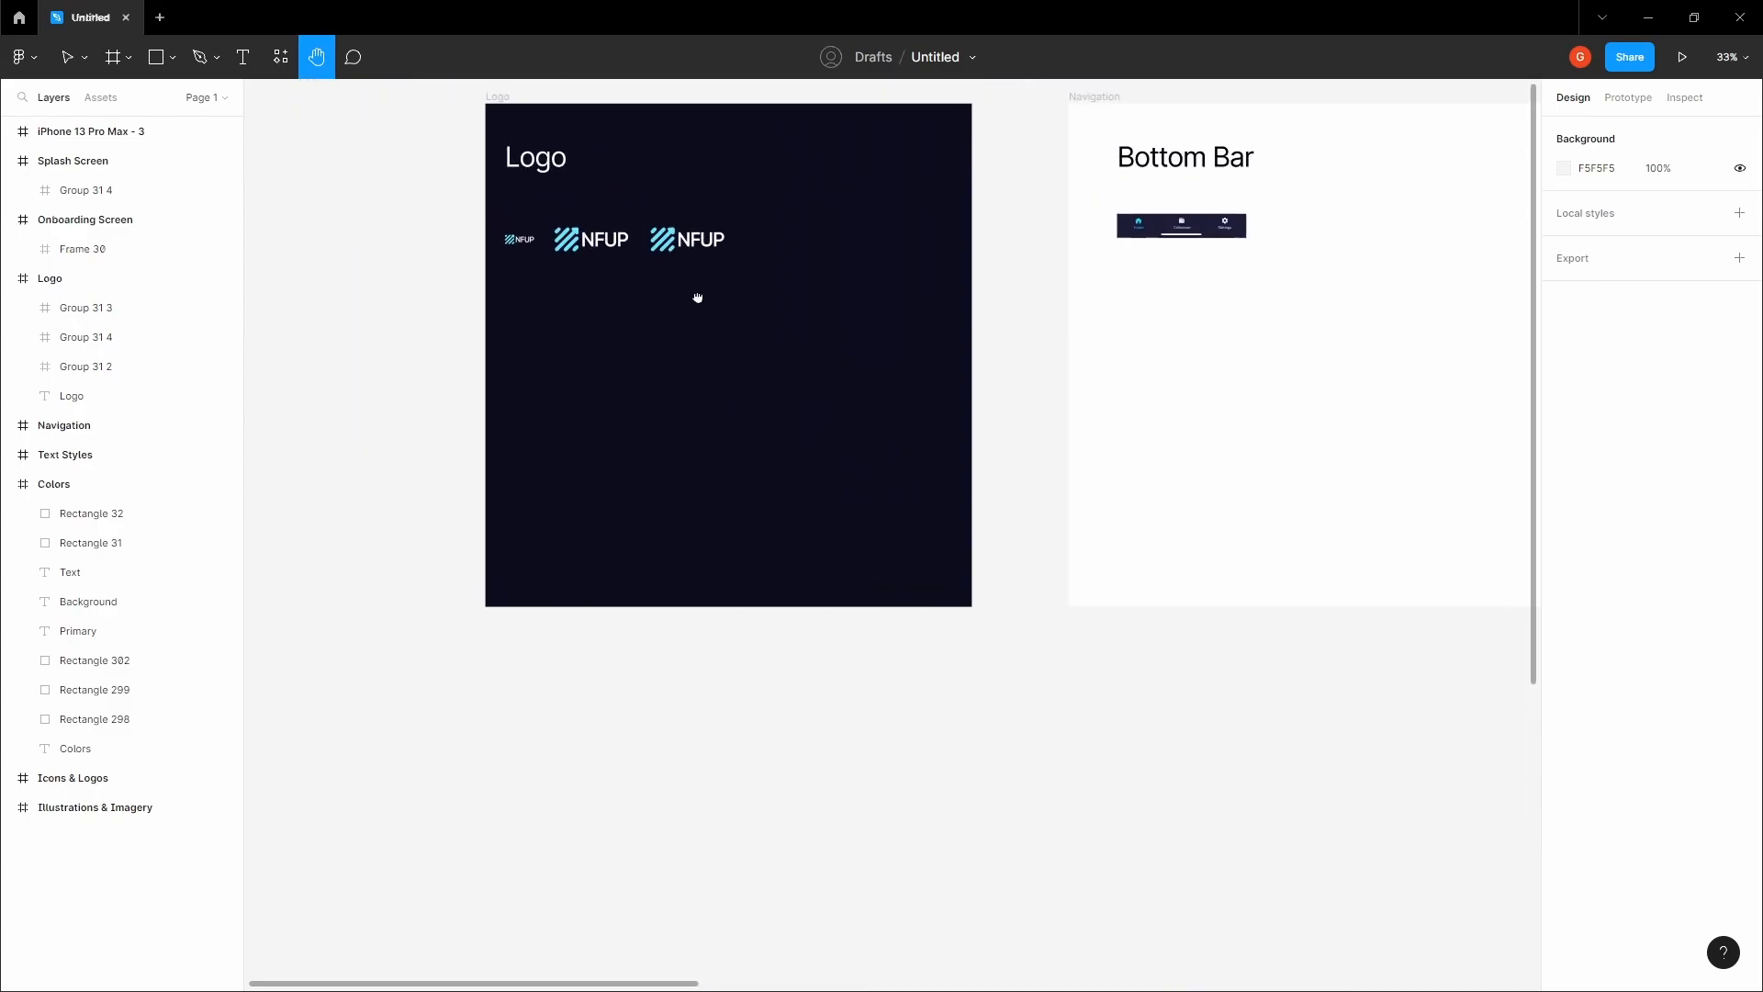
pyautogui.moveTo(685, 287); pyautogui.dragTo(817, 439)
pyautogui.scroll(5, 642, 375)
pyautogui.scroll(1, 647, 379)
pyautogui.click(665, 483)
pyautogui.rightClick(656, 482)
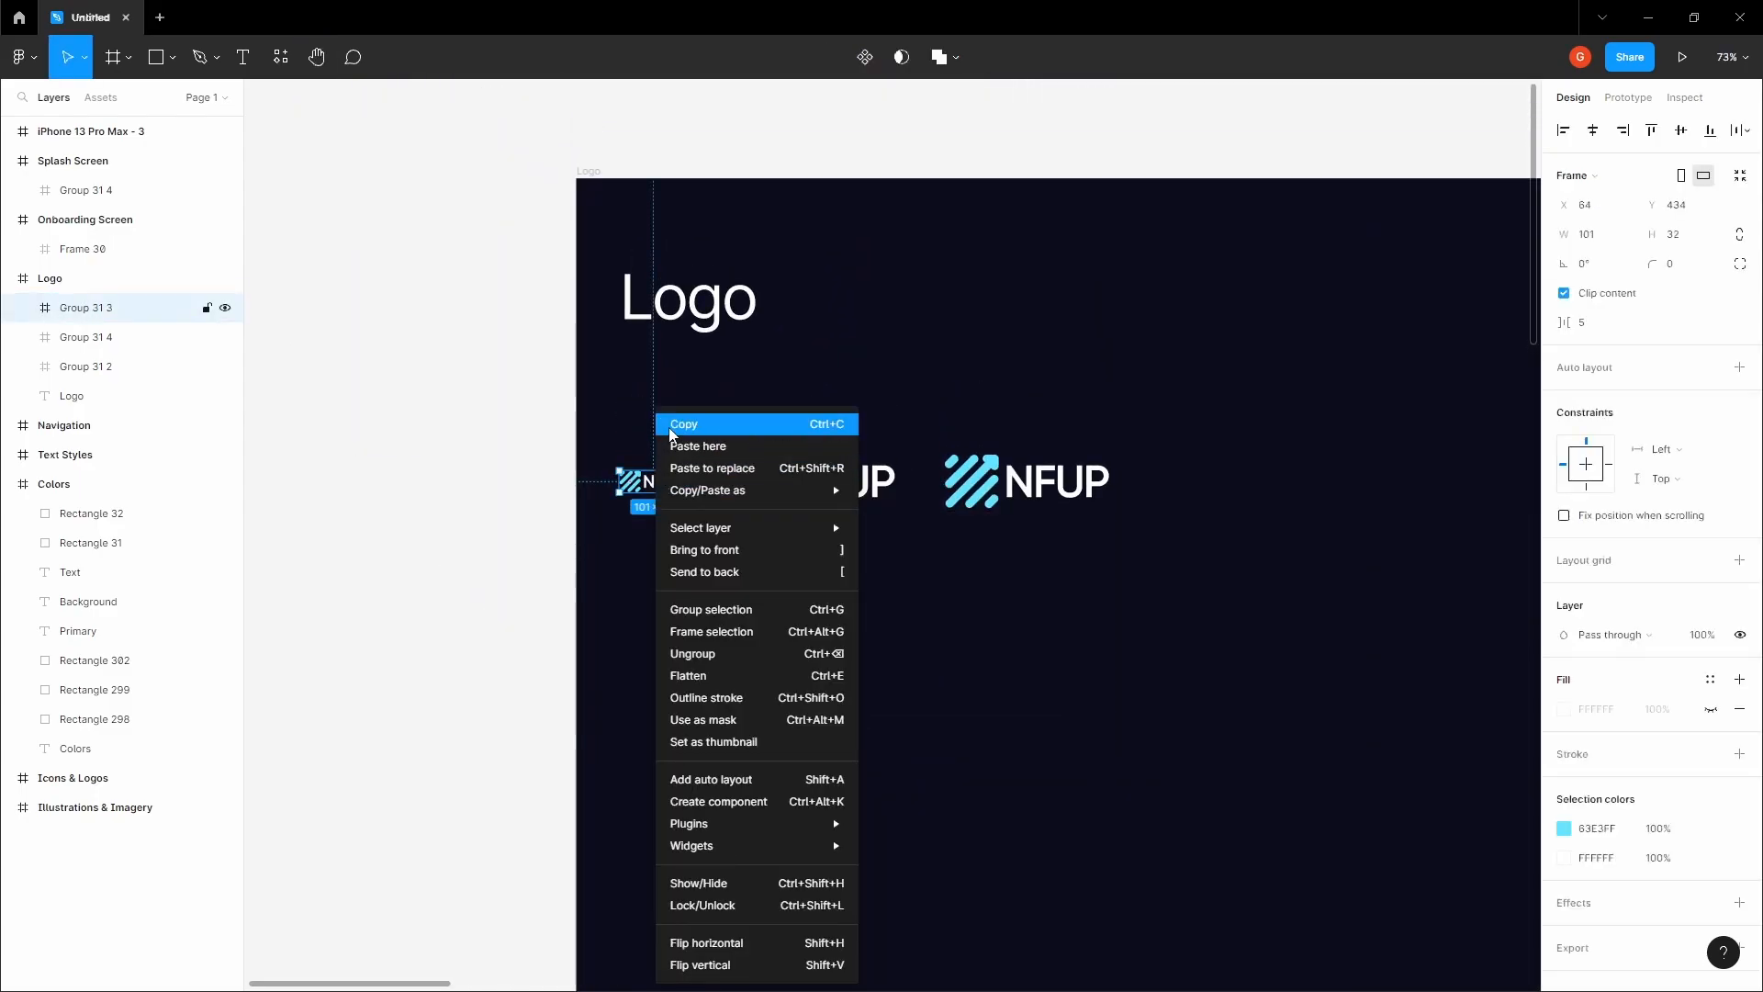
pyautogui.click(671, 430)
pyautogui.click(487, 402)
# - Paste the copied NFUP logo into the Onboarding Screen's white header frame and place it near the left end, at X 35, Y 24
pyautogui.press('space')
pyautogui.scroll(-4, 499, 401)
pyautogui.moveTo(779, 613); pyautogui.dragTo(445, 224)
pyautogui.moveTo(1035, 643); pyautogui.dragTo(741, 358)
pyautogui.moveTo(985, 643); pyautogui.dragTo(828, 337)
pyautogui.scroll(8, 827, 472)
pyautogui.click(748, 380)
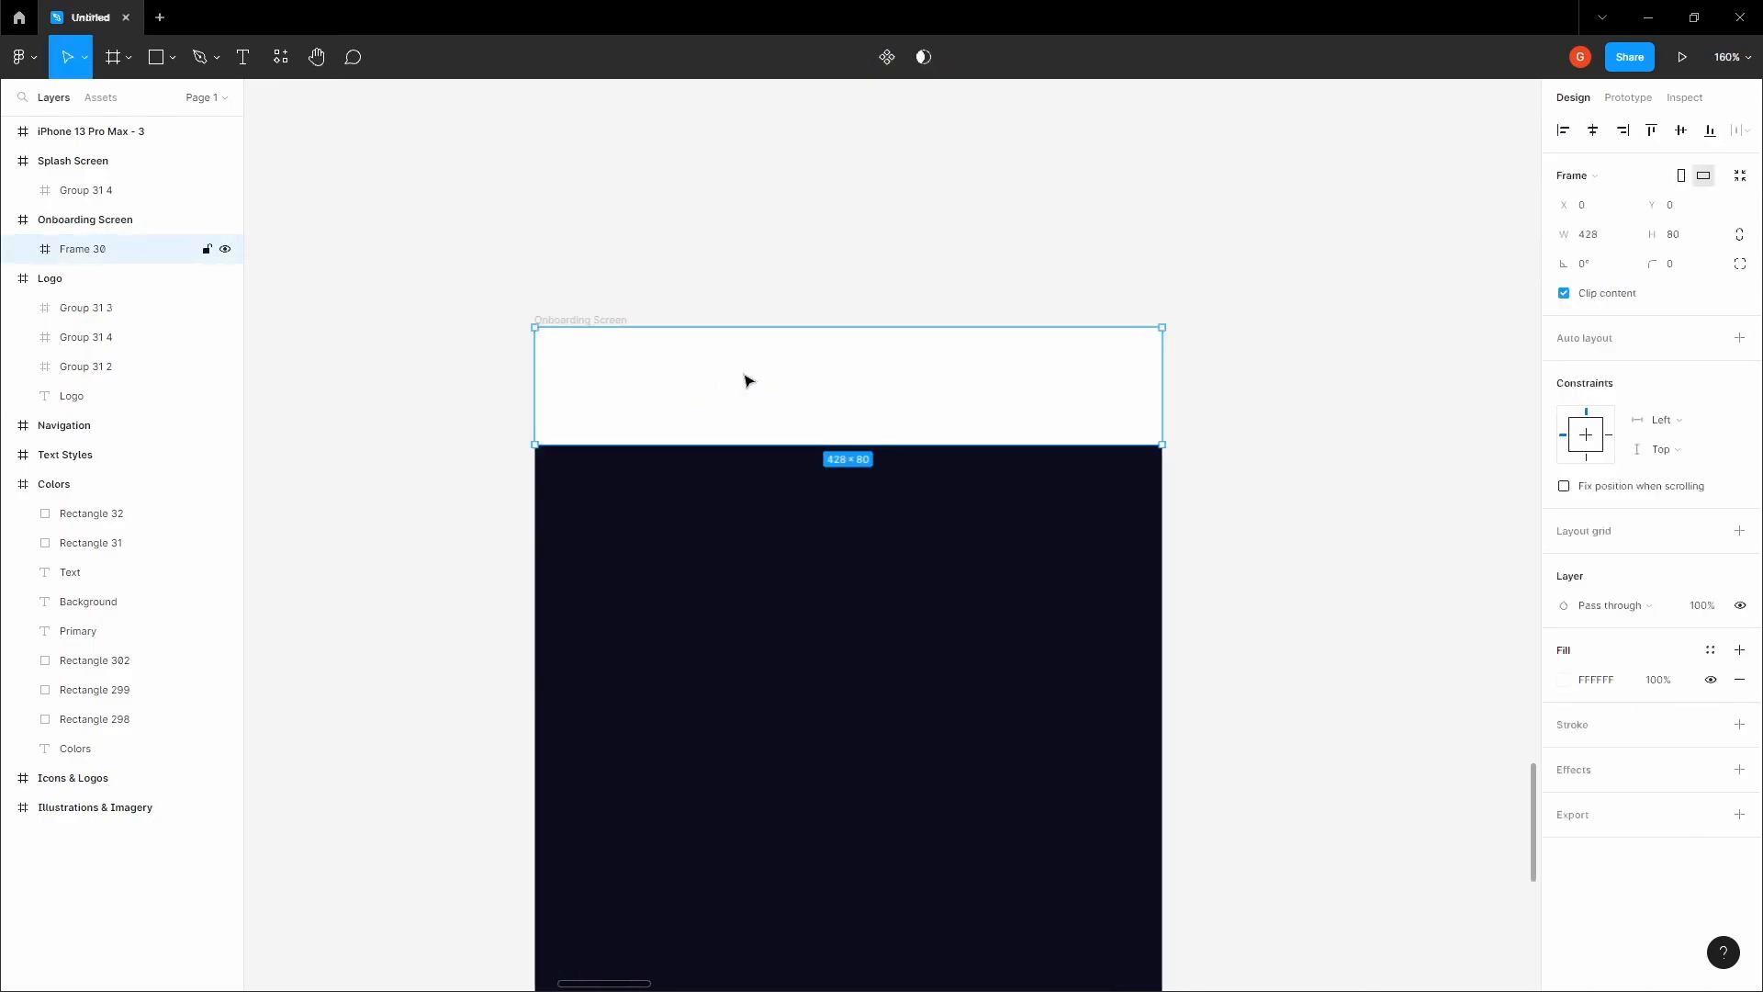
pyautogui.hotkey('ctrl', 'v')
pyautogui.moveTo(667, 394); pyautogui.dragTo(626, 395)
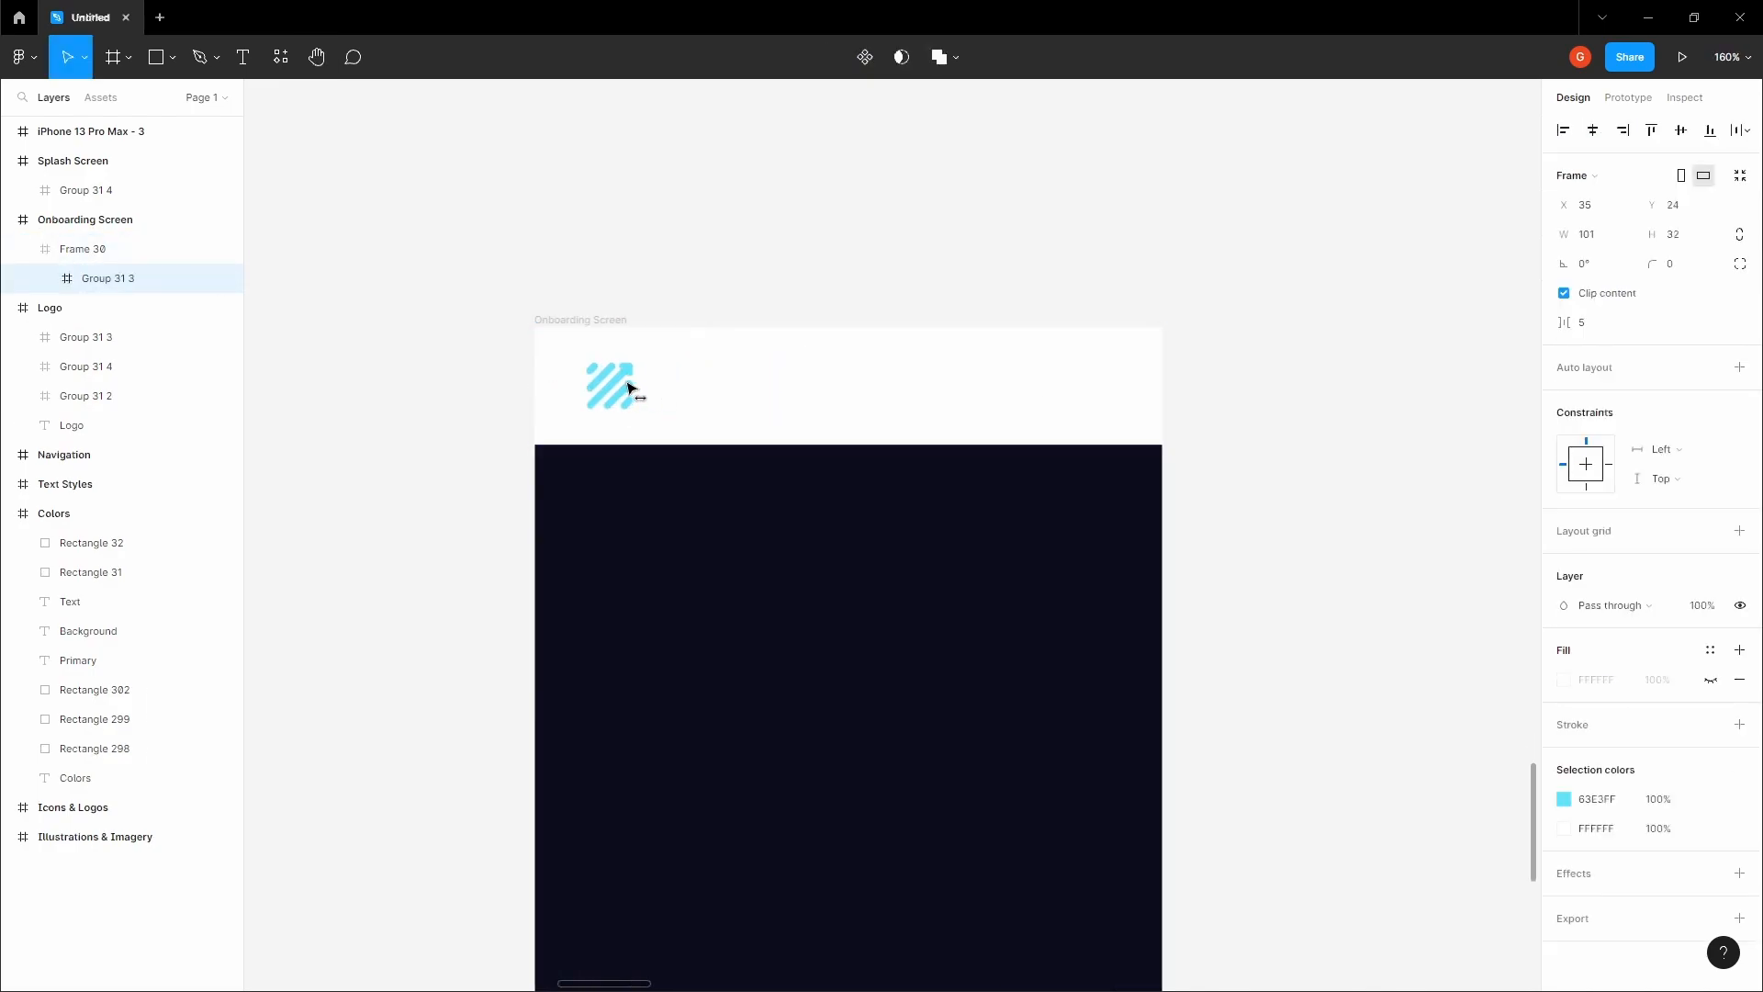
# - Set the header frame's fill to 0C0D1C by sampling the Onboarding Screen's dark background with the eyedropper
pyautogui.click(855, 378)
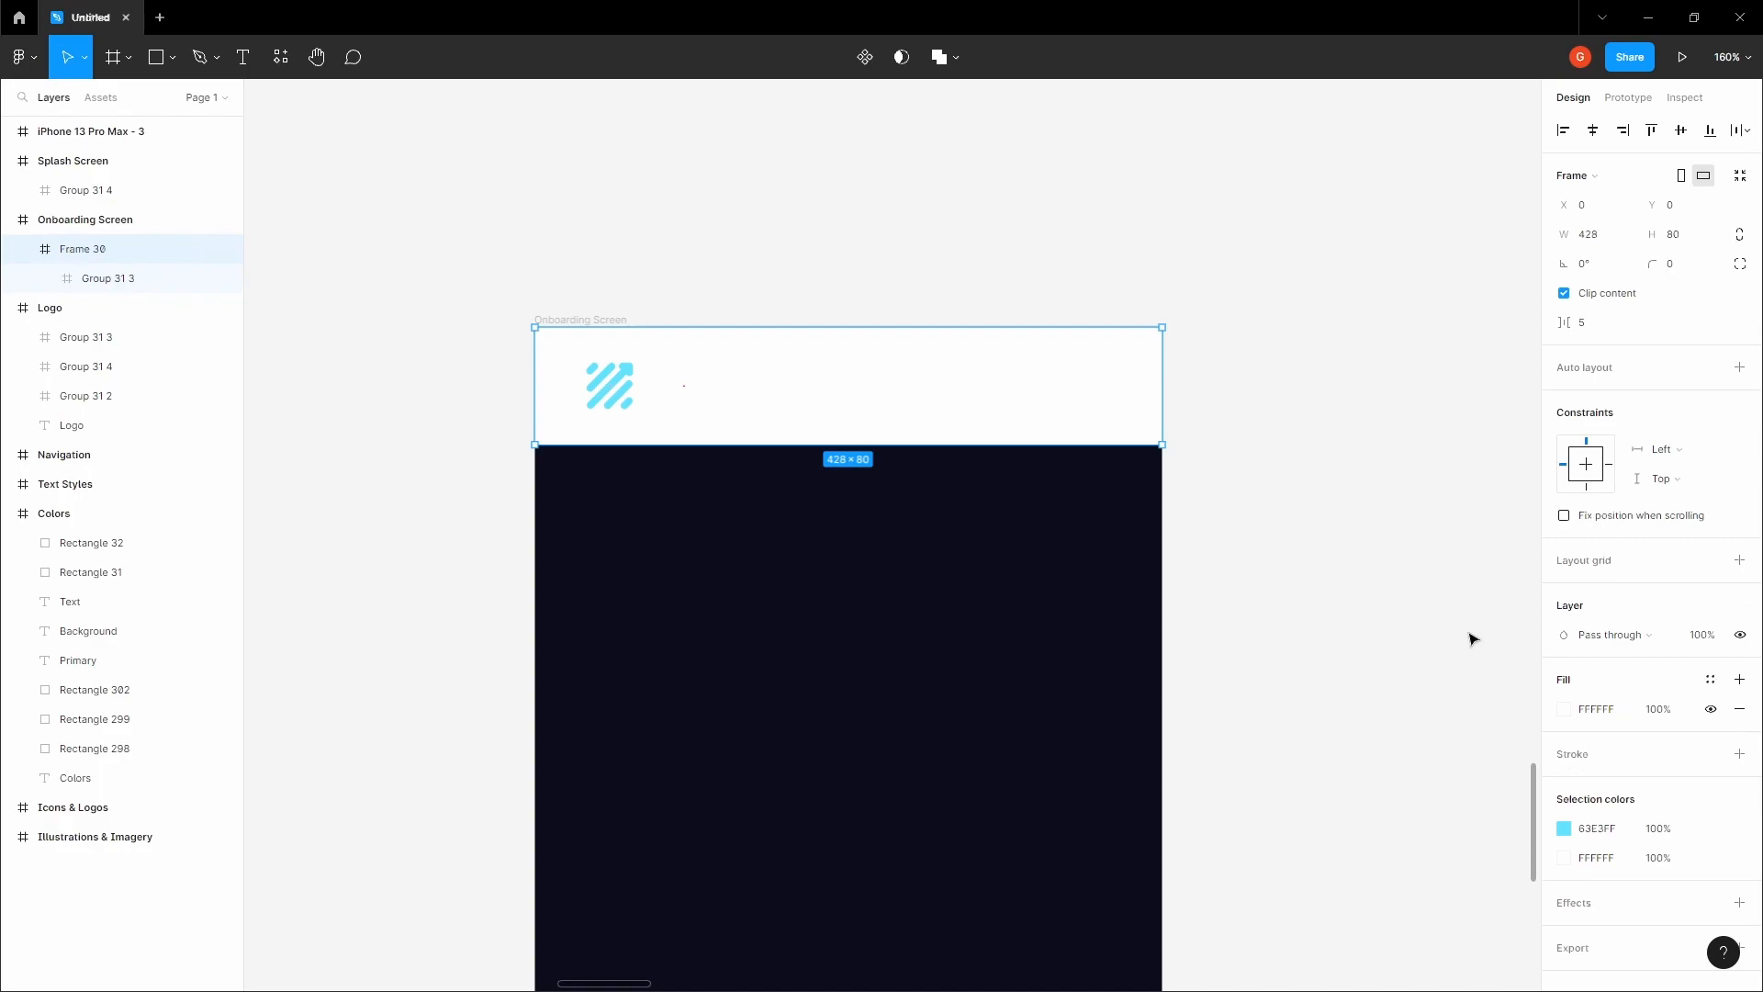
pyautogui.click(1564, 710)
pyautogui.click(1347, 786)
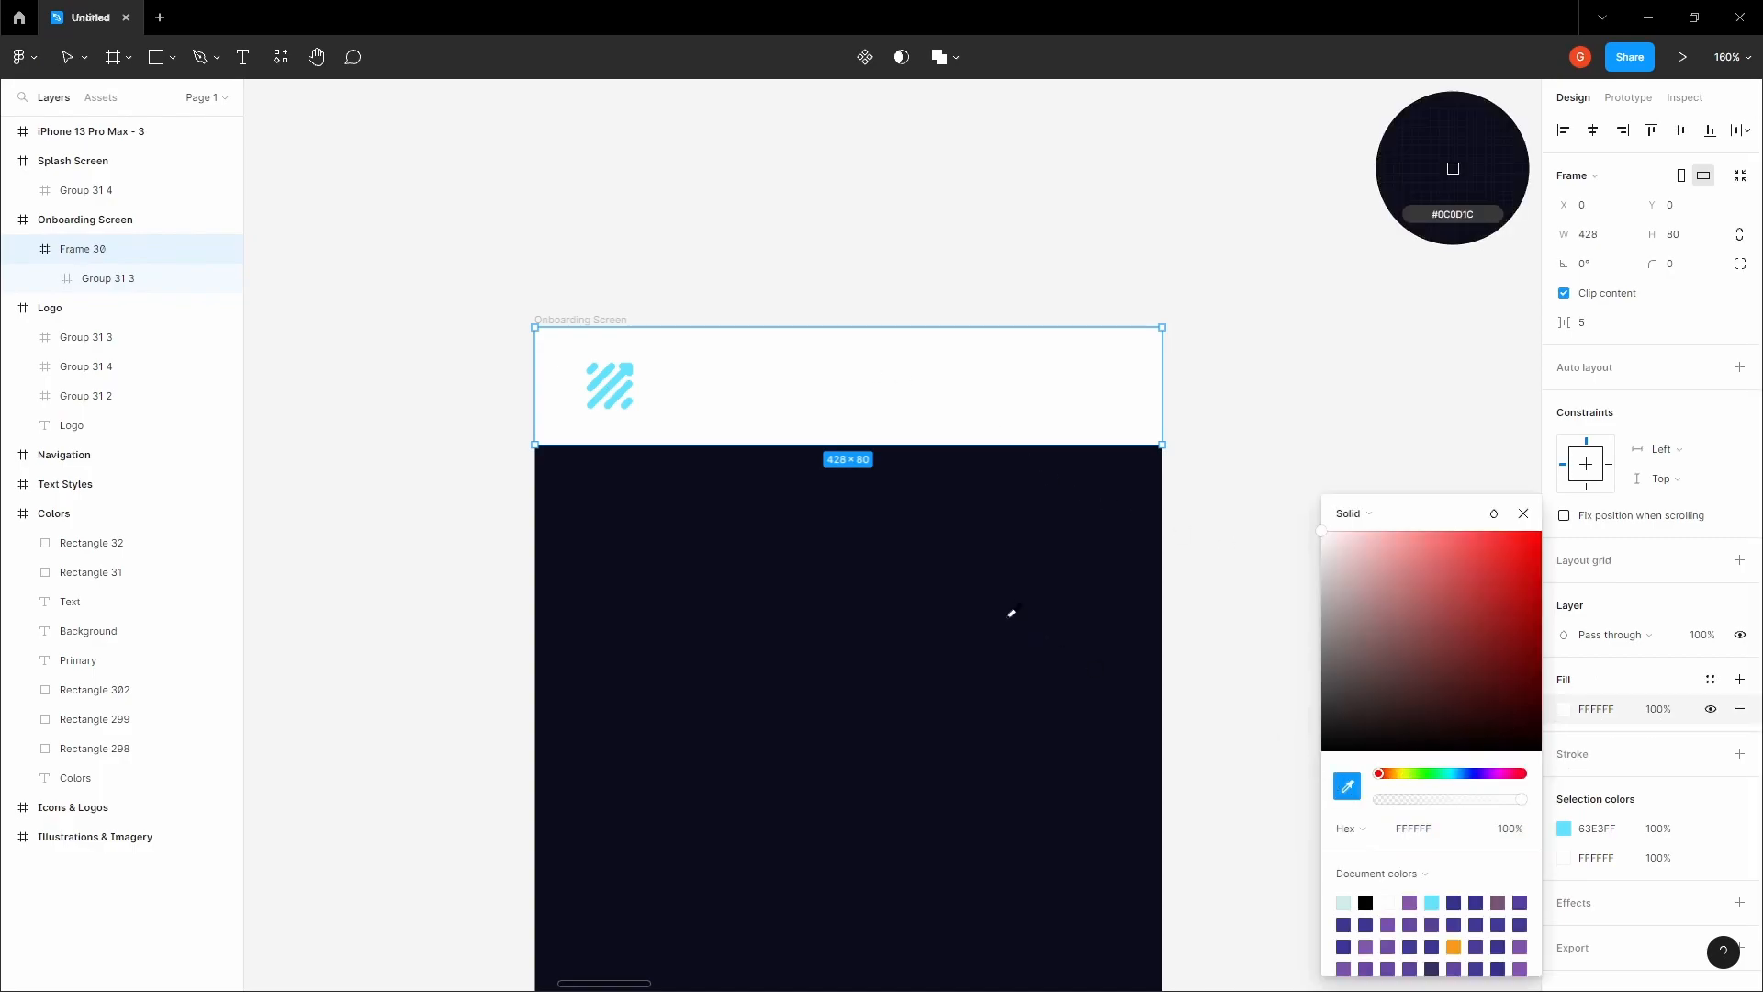
pyautogui.click(936, 520)
pyautogui.click(640, 210)
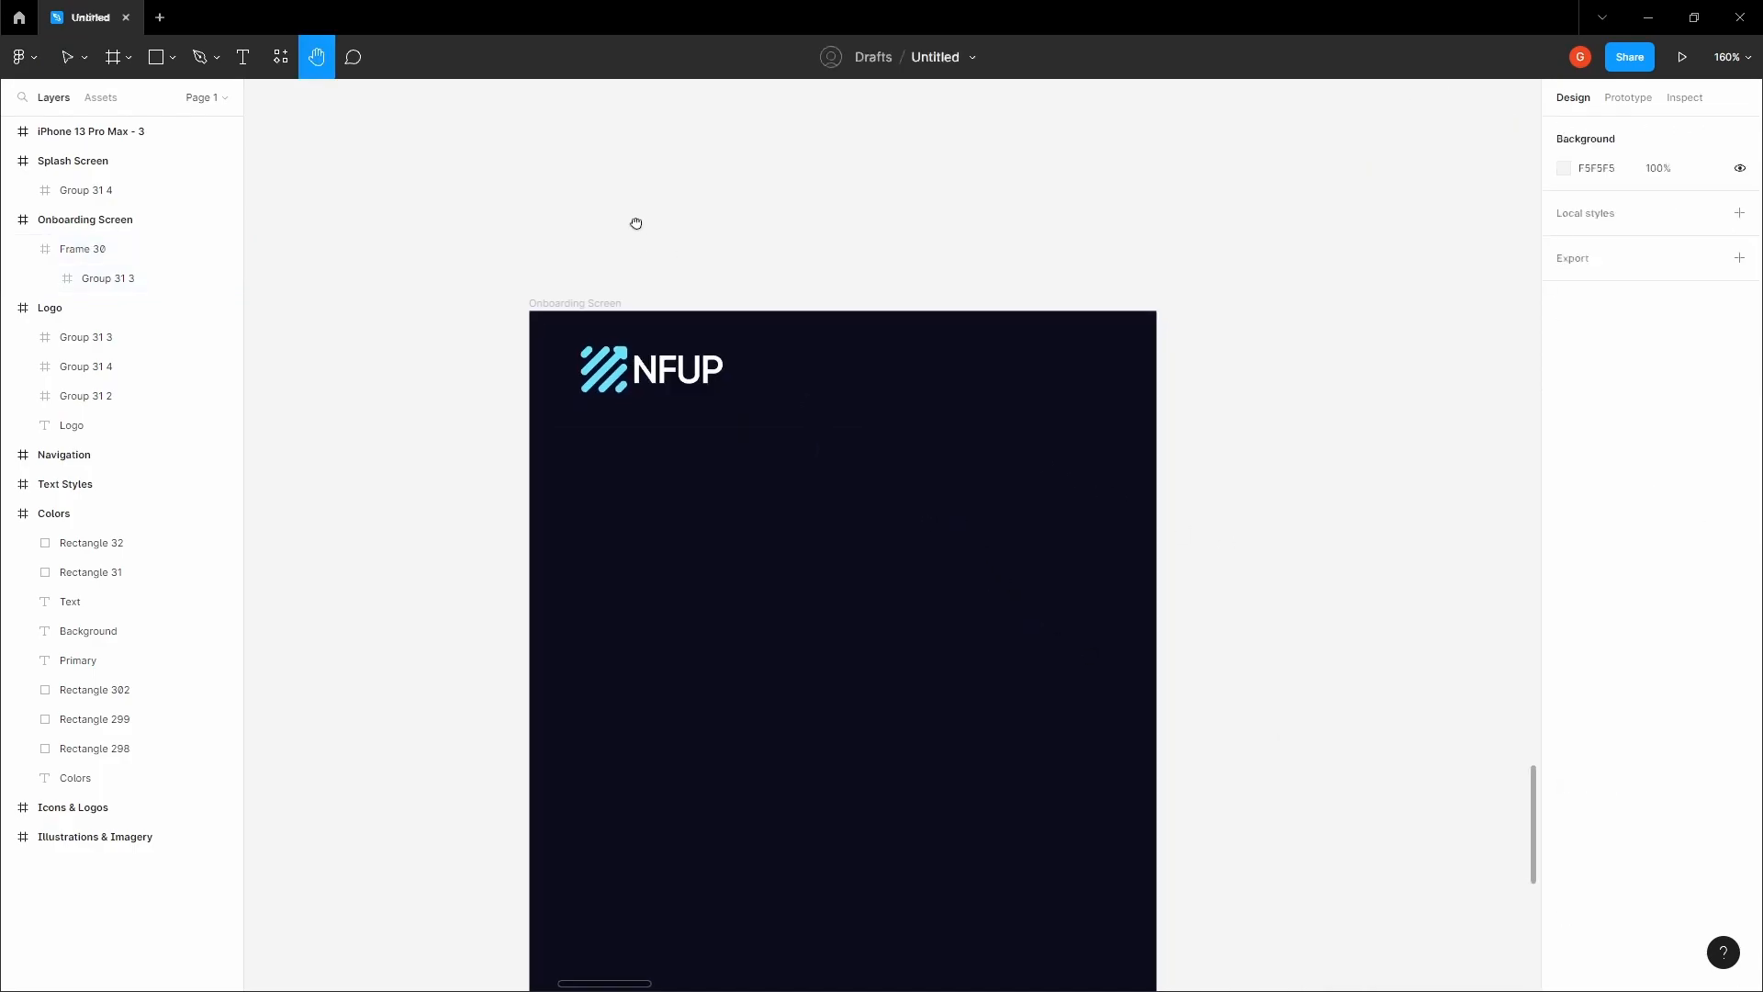
# - Add a layout grid to the Onboarding Screen frame and change it to 3 columns
pyautogui.scroll(5, 622, 372)
pyautogui.scroll(-1, 622, 365)
pyautogui.moveTo(608, 172)
pyautogui.mouseDown()
pyautogui.moveTo(496, 161)
pyautogui.moveTo(535, 150)
pyautogui.moveTo(613, 177)
pyautogui.mouseUp()
pyautogui.scroll(-7, 504, 183)
pyautogui.scroll(-2, 536, 150)
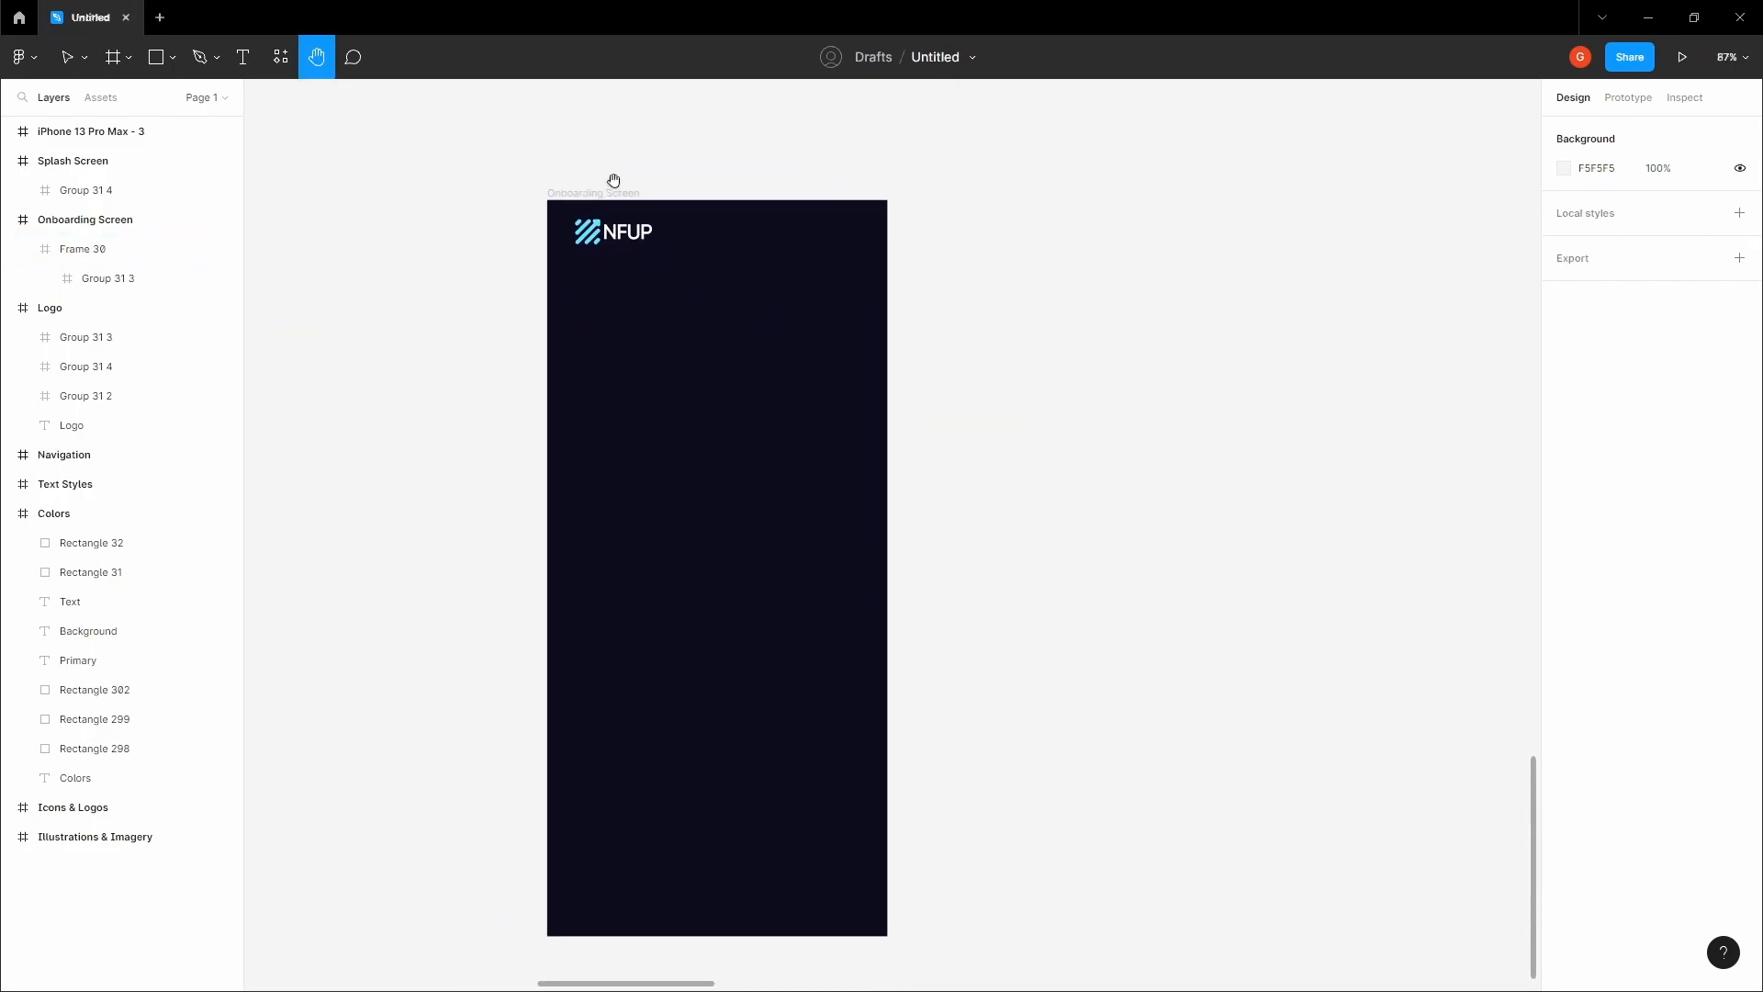
pyautogui.press('v')
pyautogui.click(597, 192)
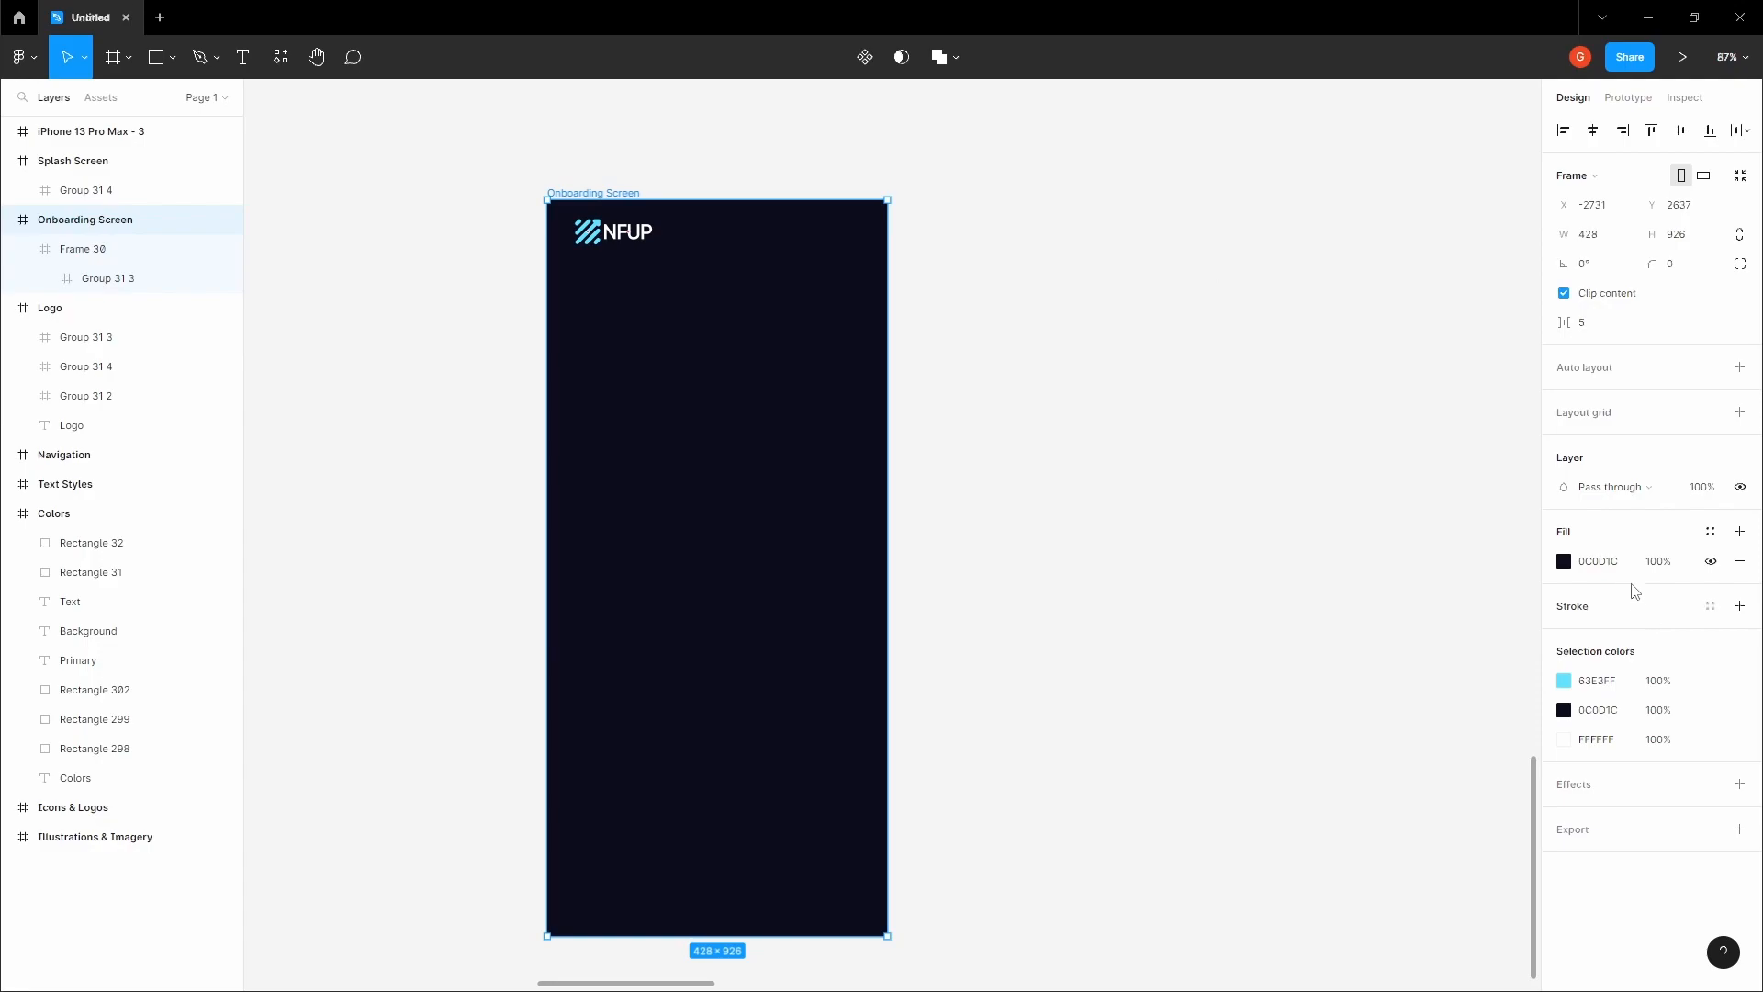
pyautogui.click(1738, 413)
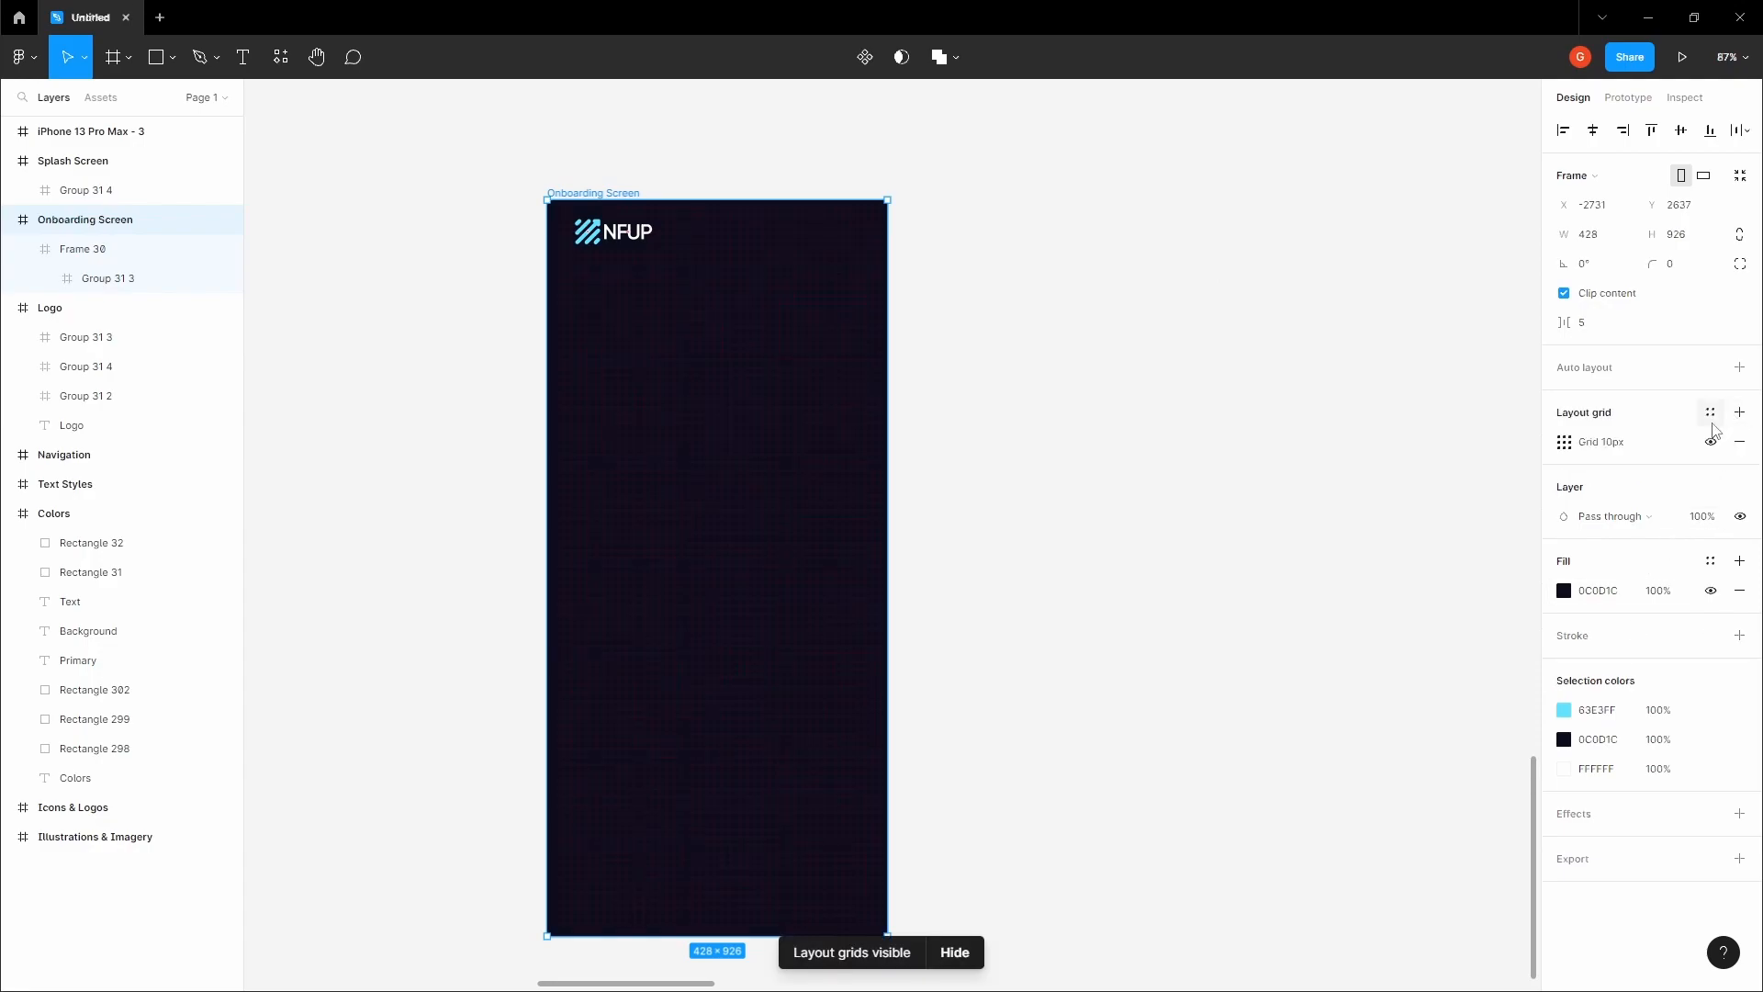
pyautogui.click(1564, 443)
pyautogui.click(1354, 445)
pyautogui.click(1369, 464)
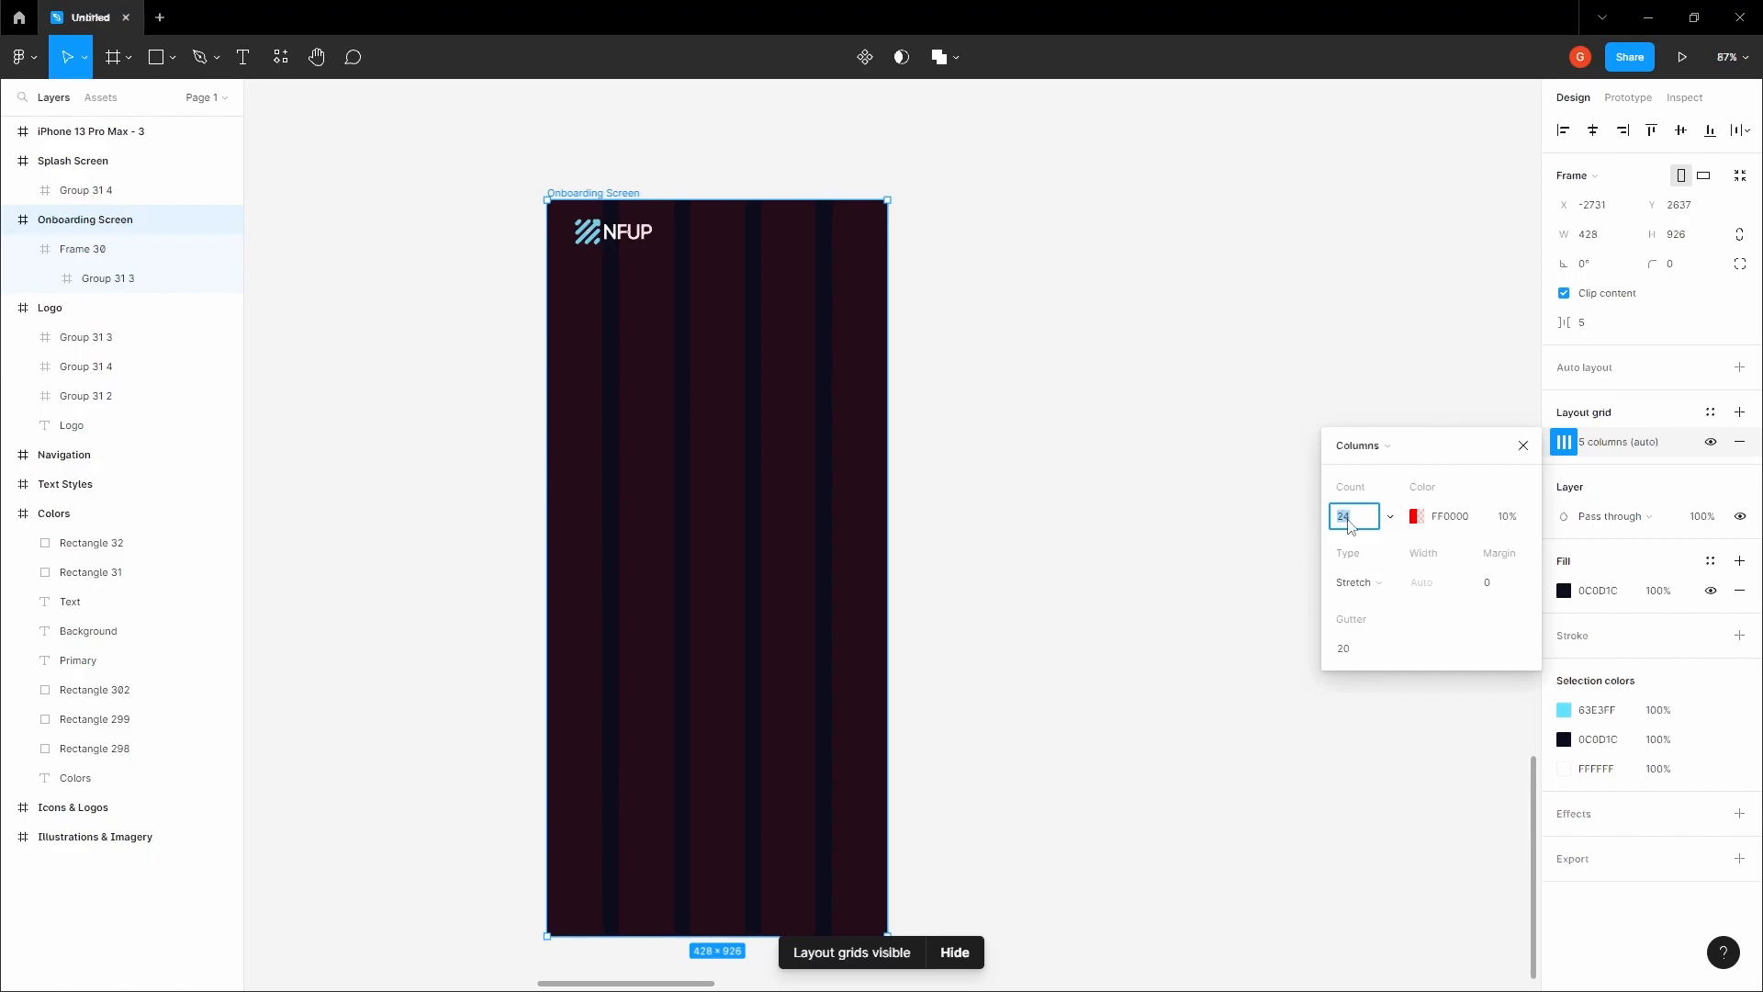
# - Set the column grid's margin to 24 and its gutter to 16
pyautogui.click(1504, 589)
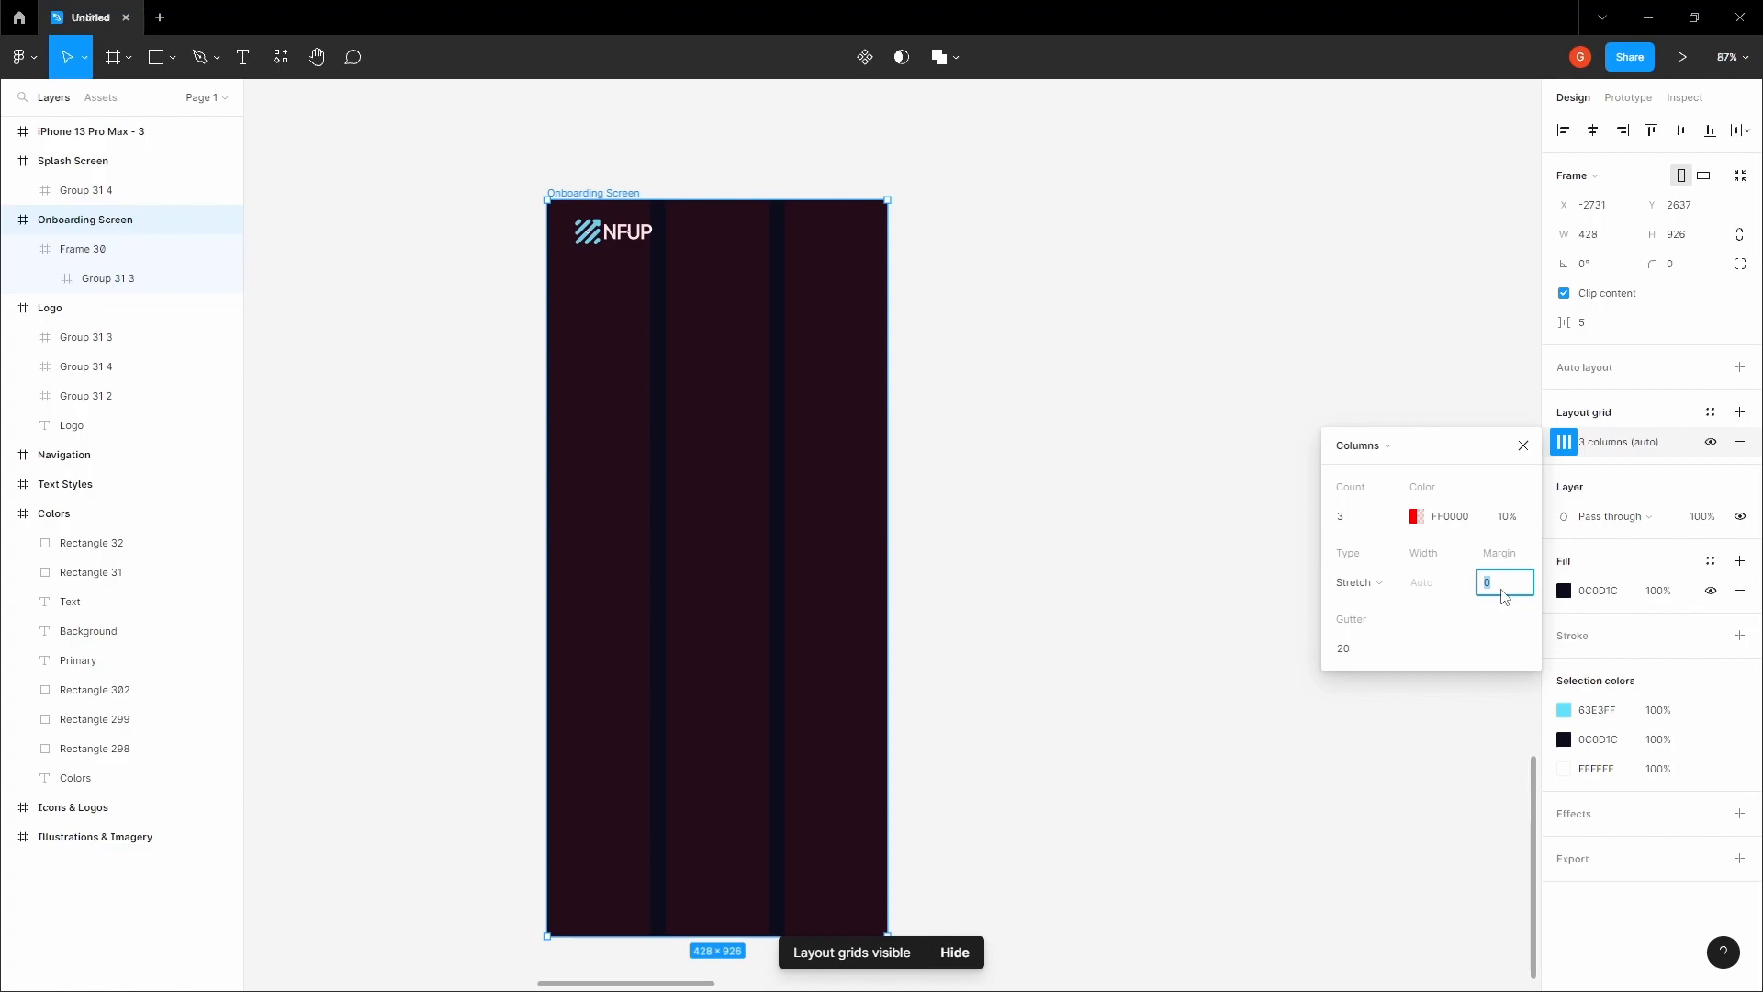
pyautogui.click(1355, 648)
pyautogui.write('16')
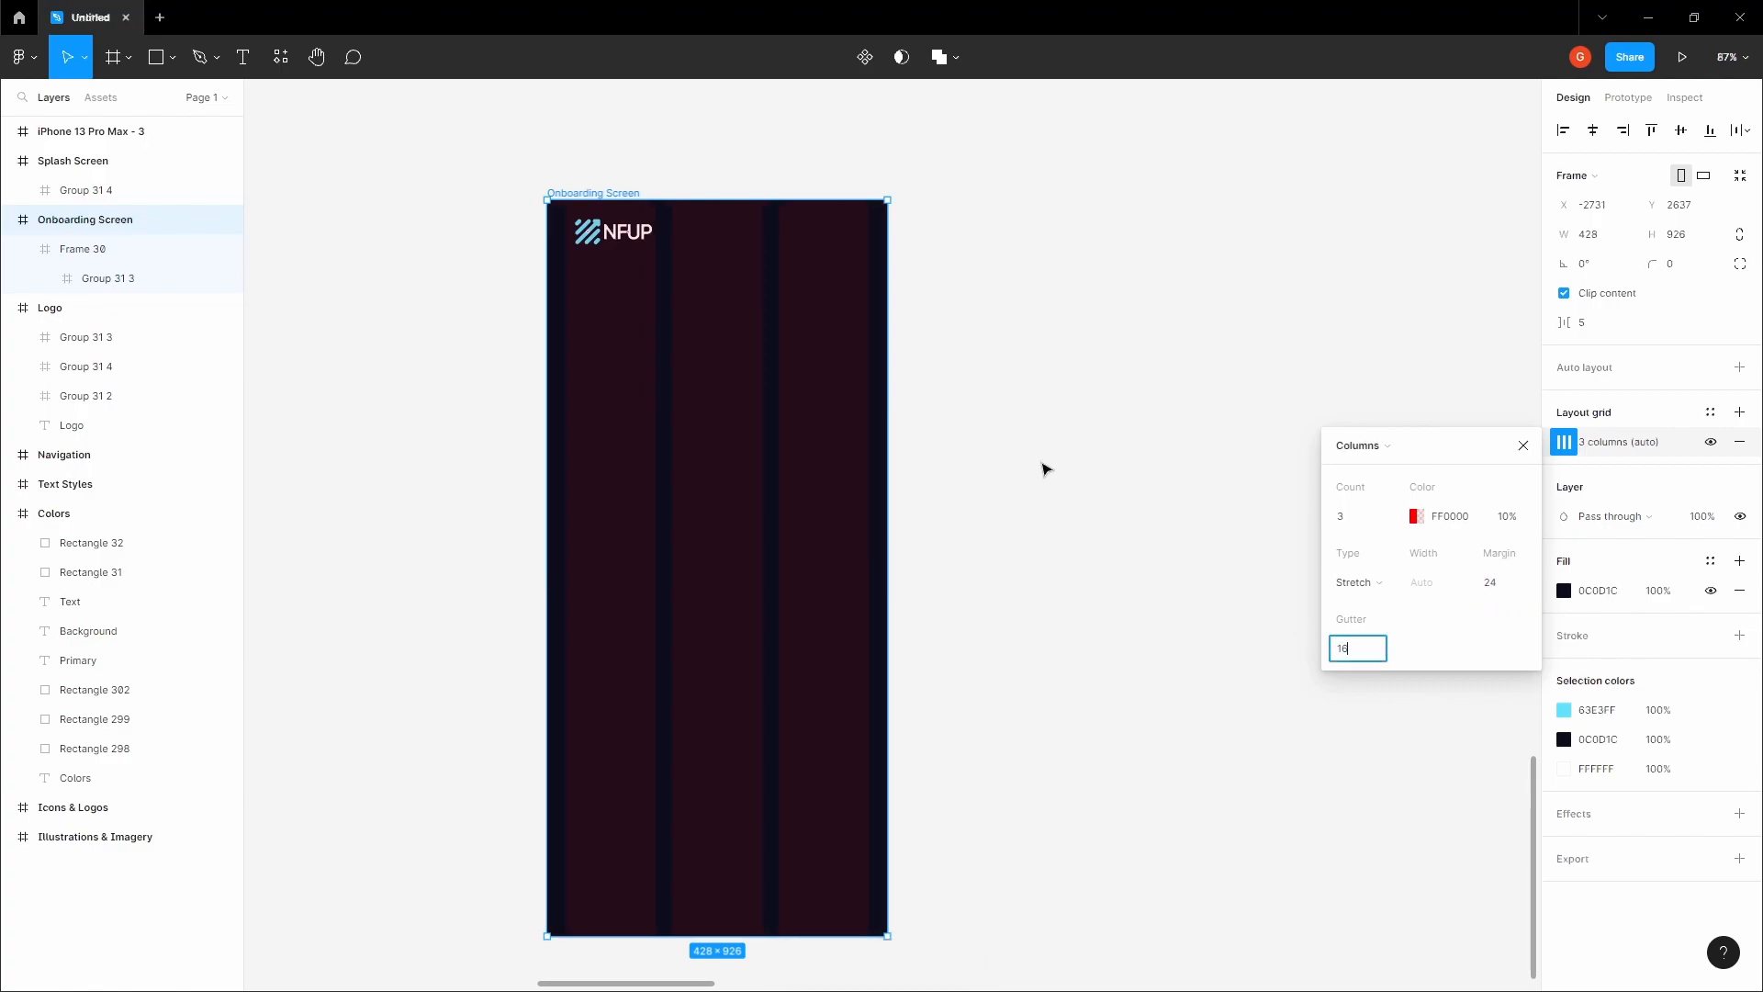
pyautogui.click(1039, 455)
# - Change the Onboarding Screen's column grid colour to white, FFFFFF, at 10% opacity
pyautogui.press('space')
pyautogui.moveTo(961, 358); pyautogui.dragTo(1059, 401)
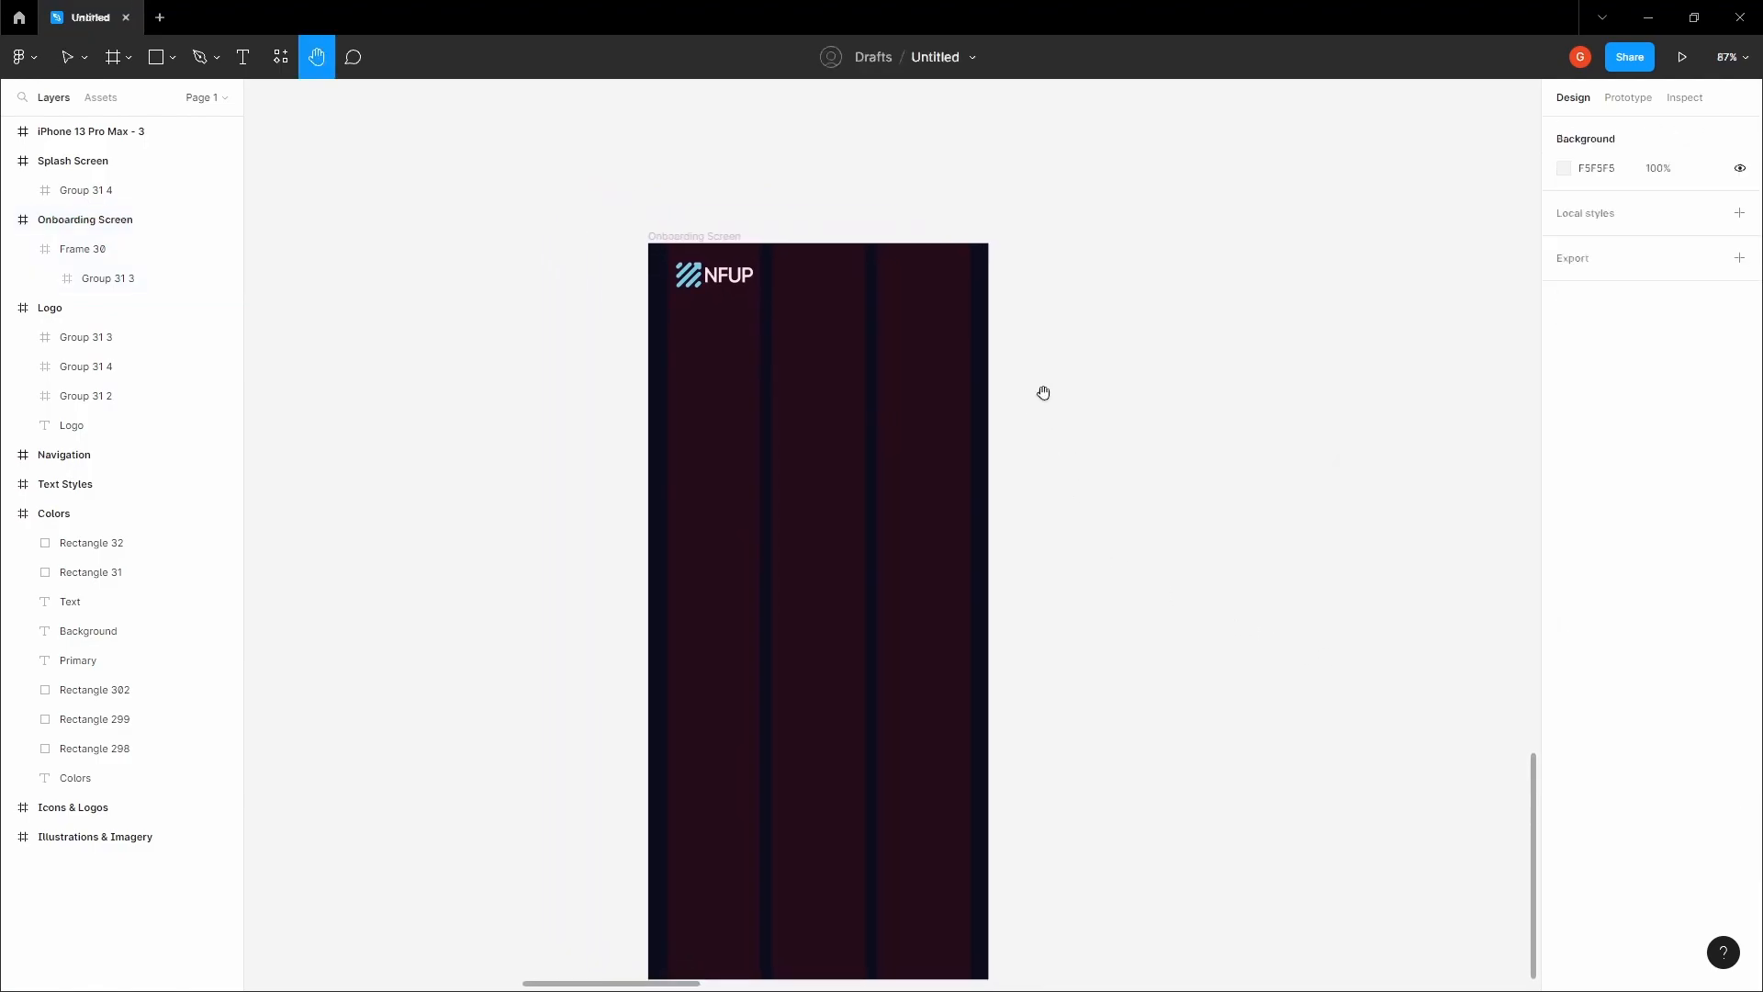
pyautogui.click(721, 235)
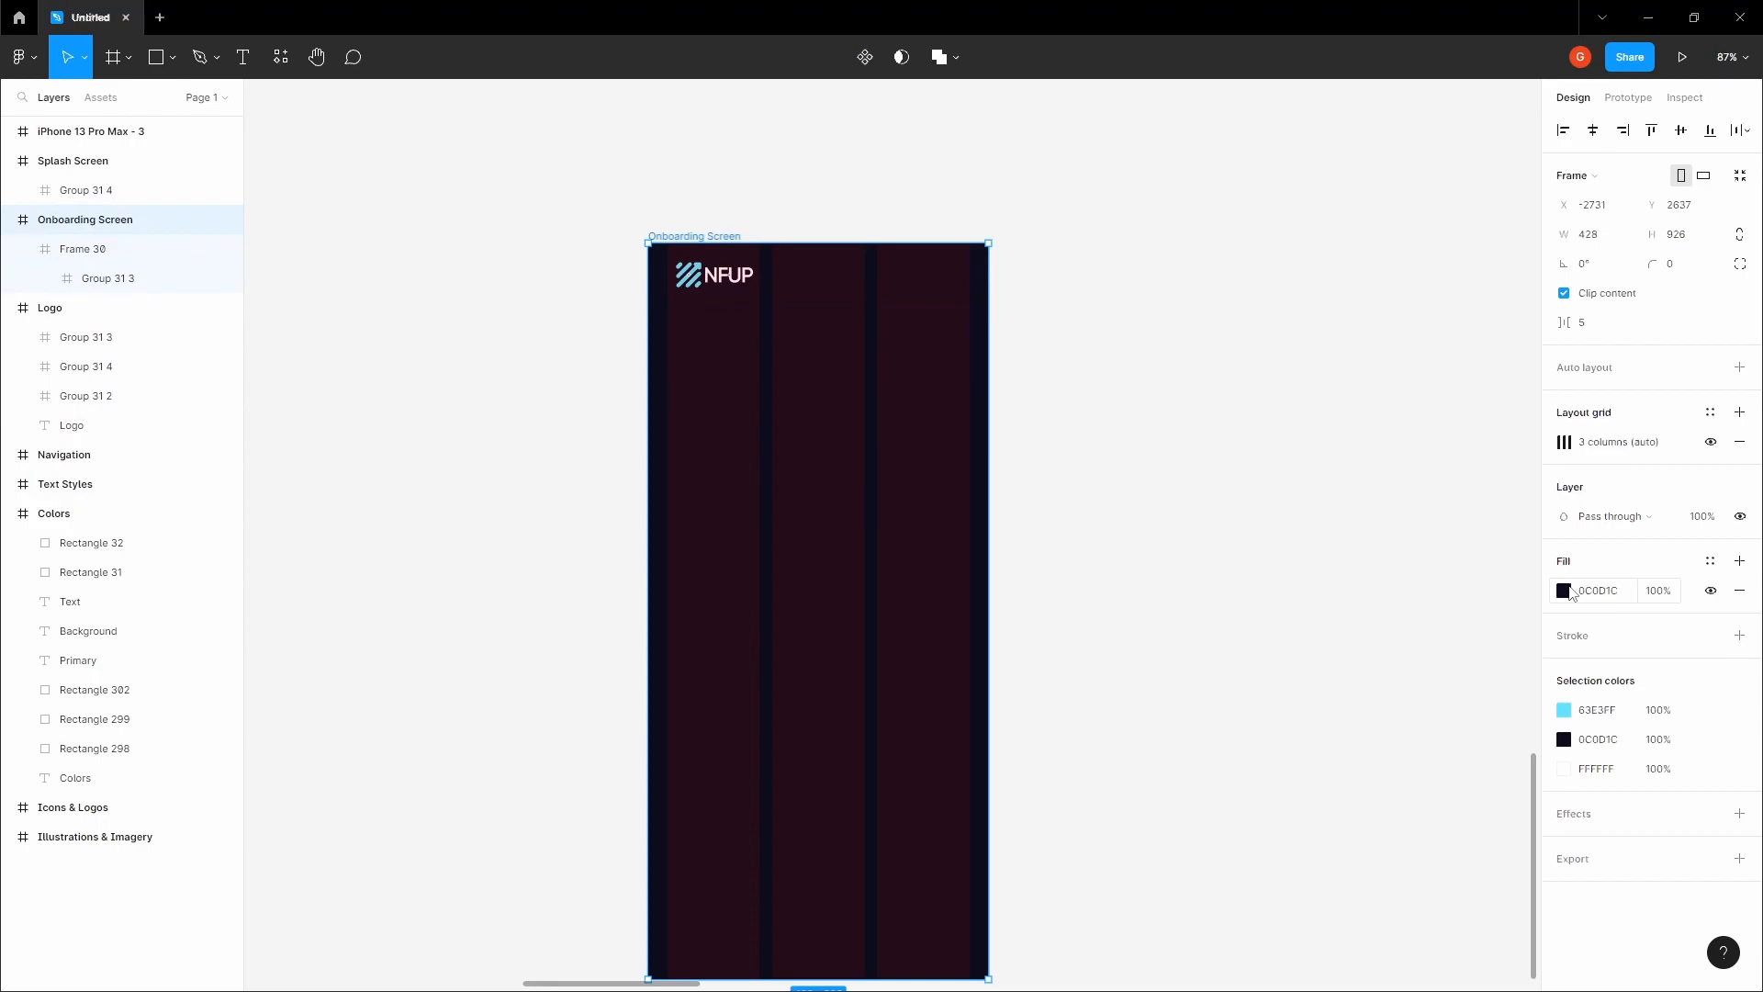
pyautogui.click(1564, 443)
pyautogui.click(1417, 516)
pyautogui.click(1183, 549)
pyautogui.moveTo(1184, 554); pyautogui.dragTo(1076, 521)
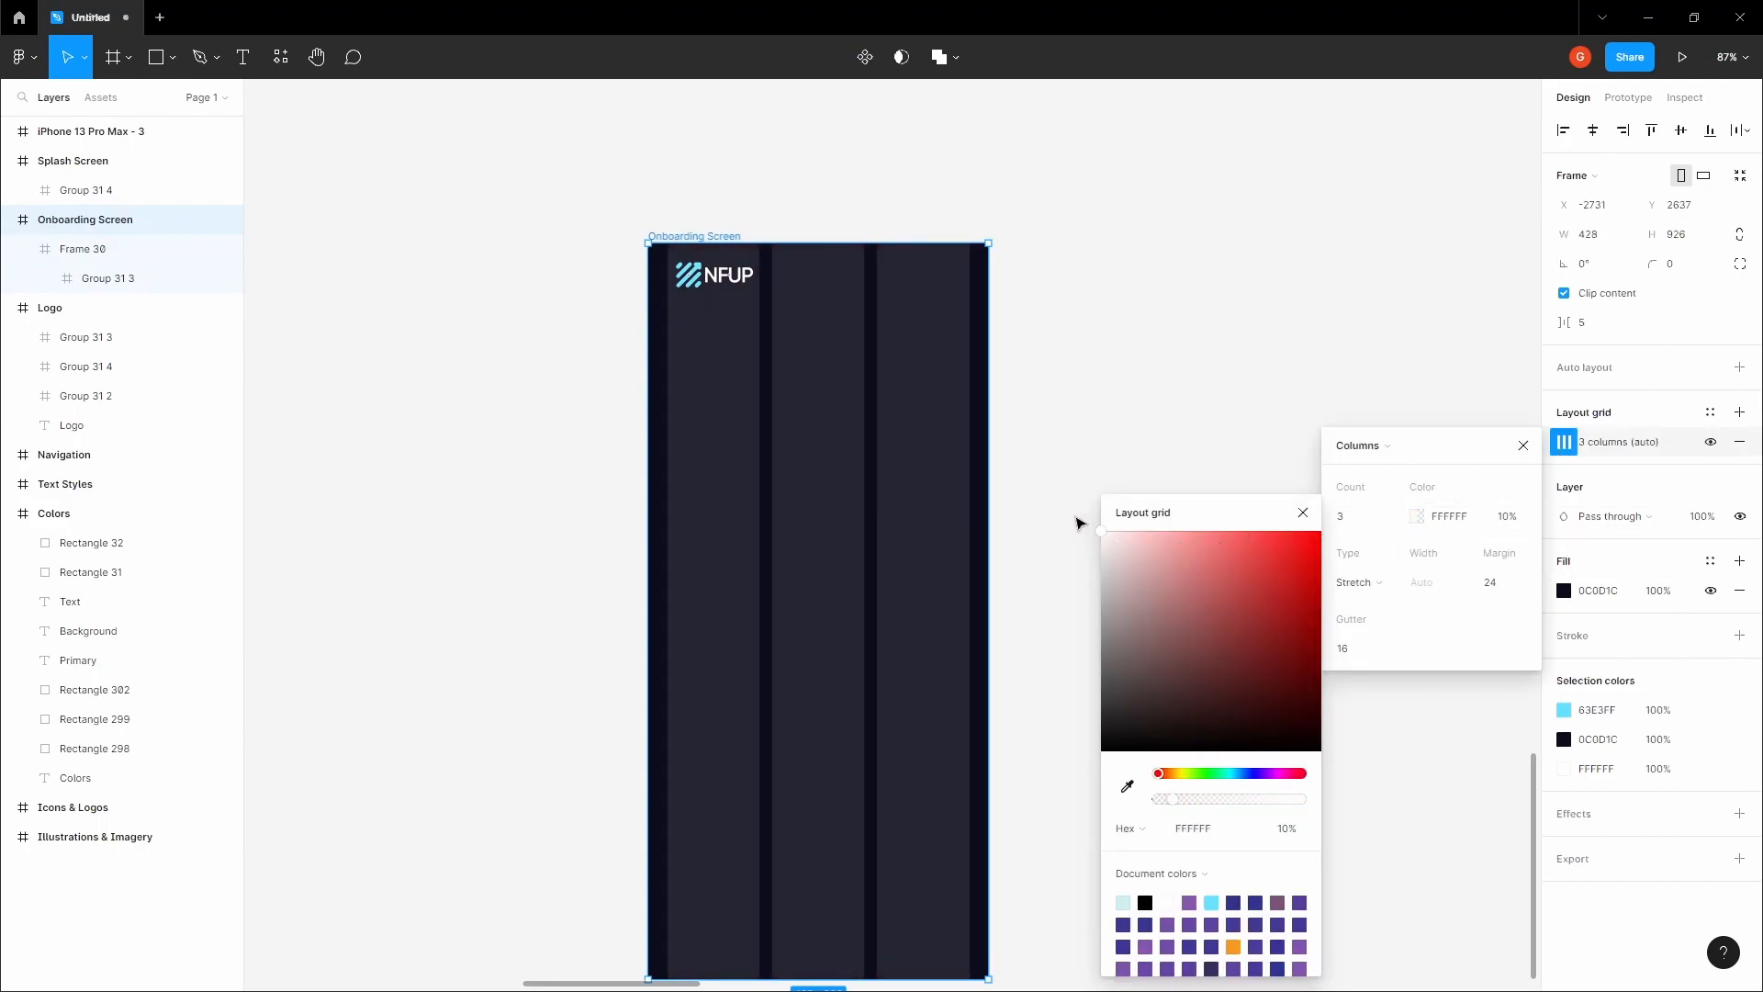
pyautogui.click(1095, 387)
# - Move the header's NFUP logo to X 24 so it lines up with the left edge of the first grid column
pyautogui.moveTo(774, 273); pyautogui.dragTo(890, 410)
pyautogui.scroll(8, 890, 411)
pyautogui.doubleClick(742, 418)
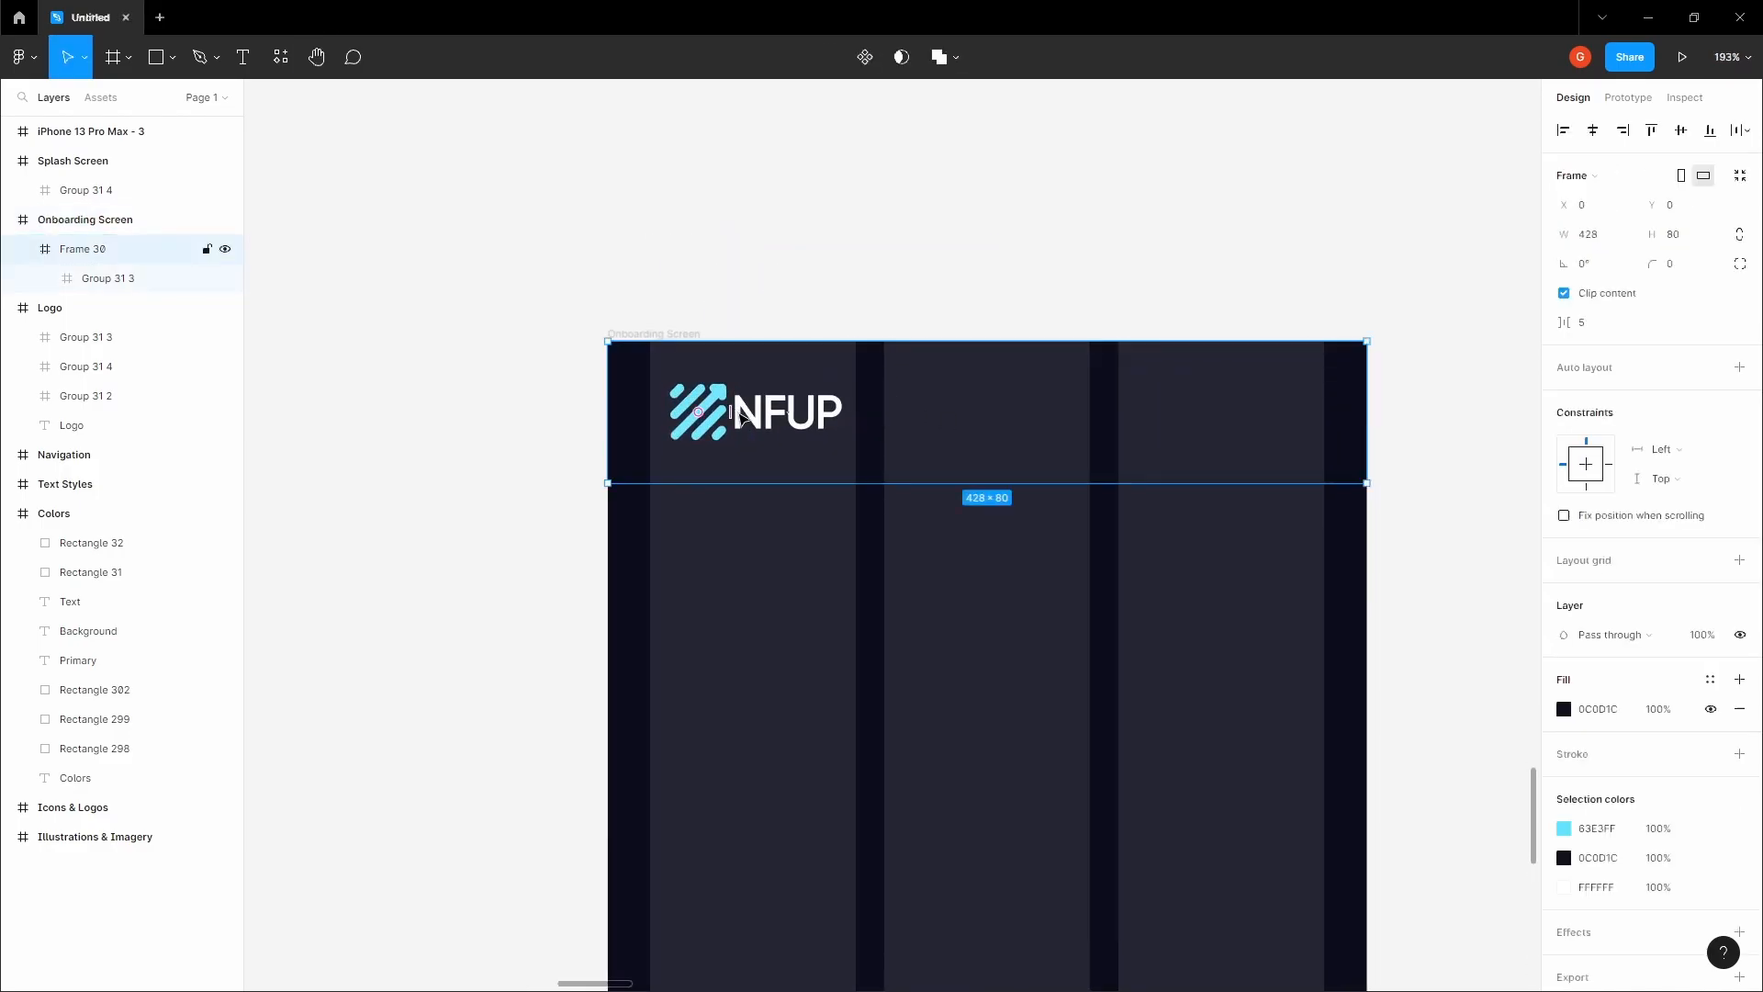
pyautogui.scroll(10, 742, 418)
pyautogui.hotkey('shift', 'Left')
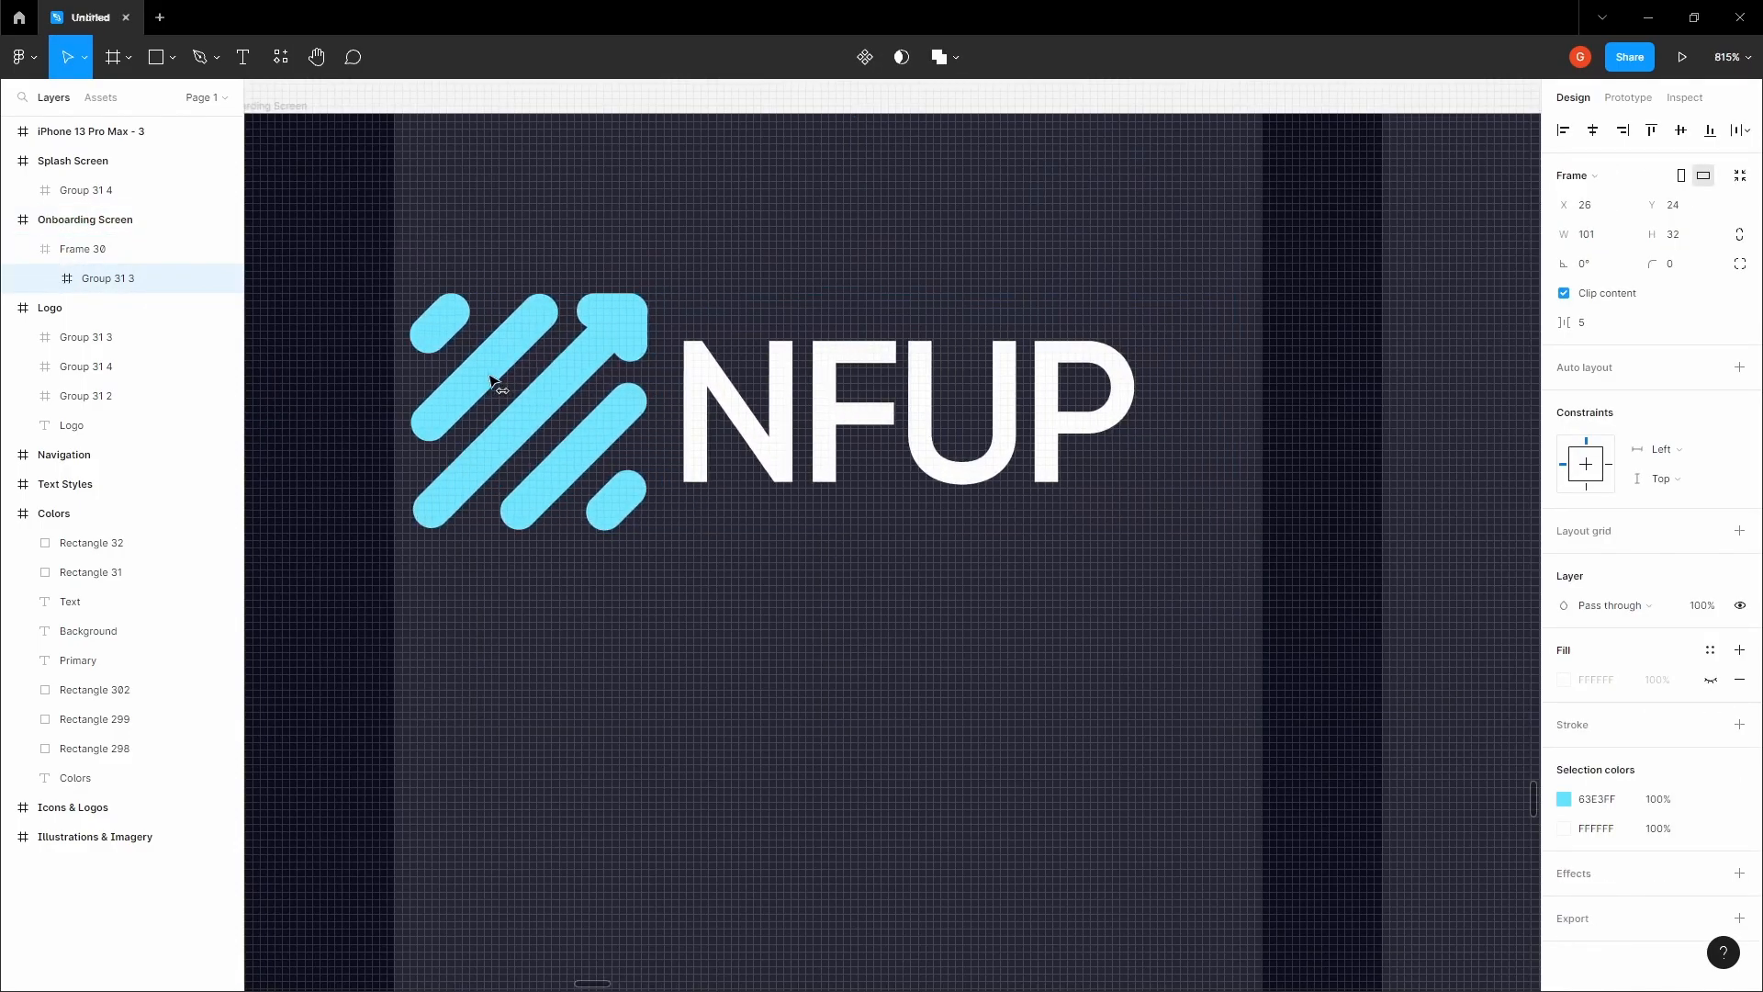
pyautogui.press('Left')
pyautogui.scroll(5, 386, 324)
pyautogui.scroll(-10, 387, 321)
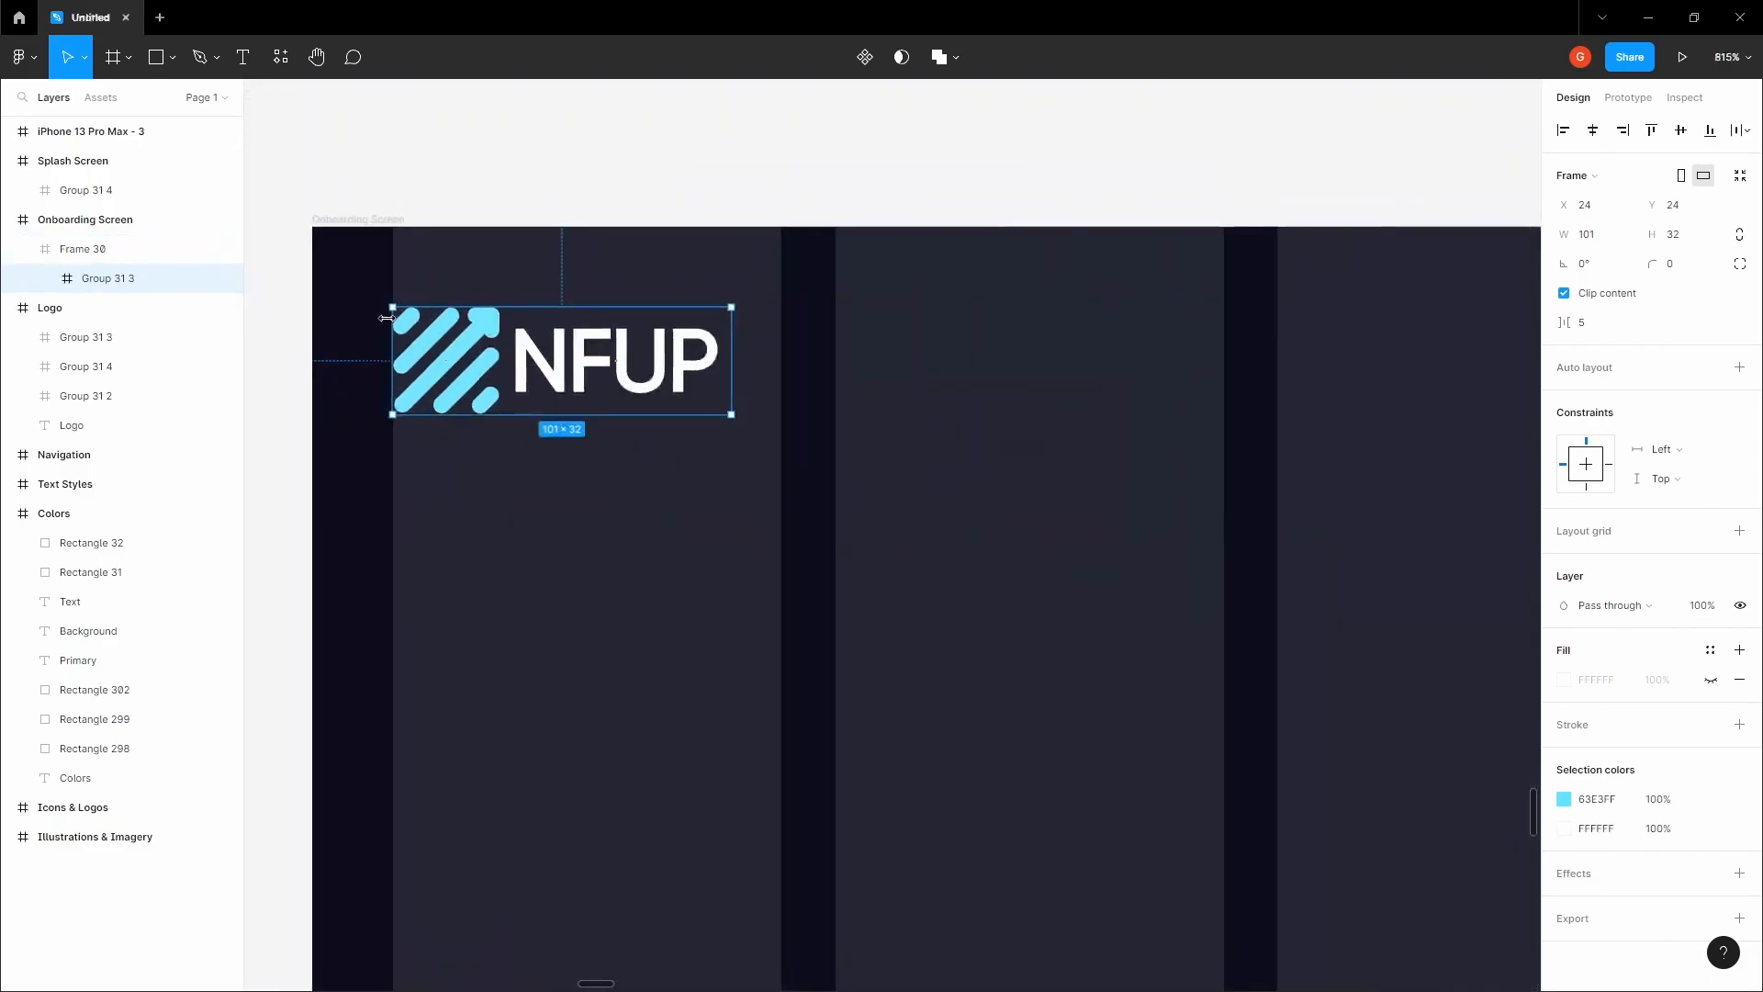
pyautogui.press('space')
pyautogui.moveTo(486, 155); pyautogui.dragTo(658, 192)
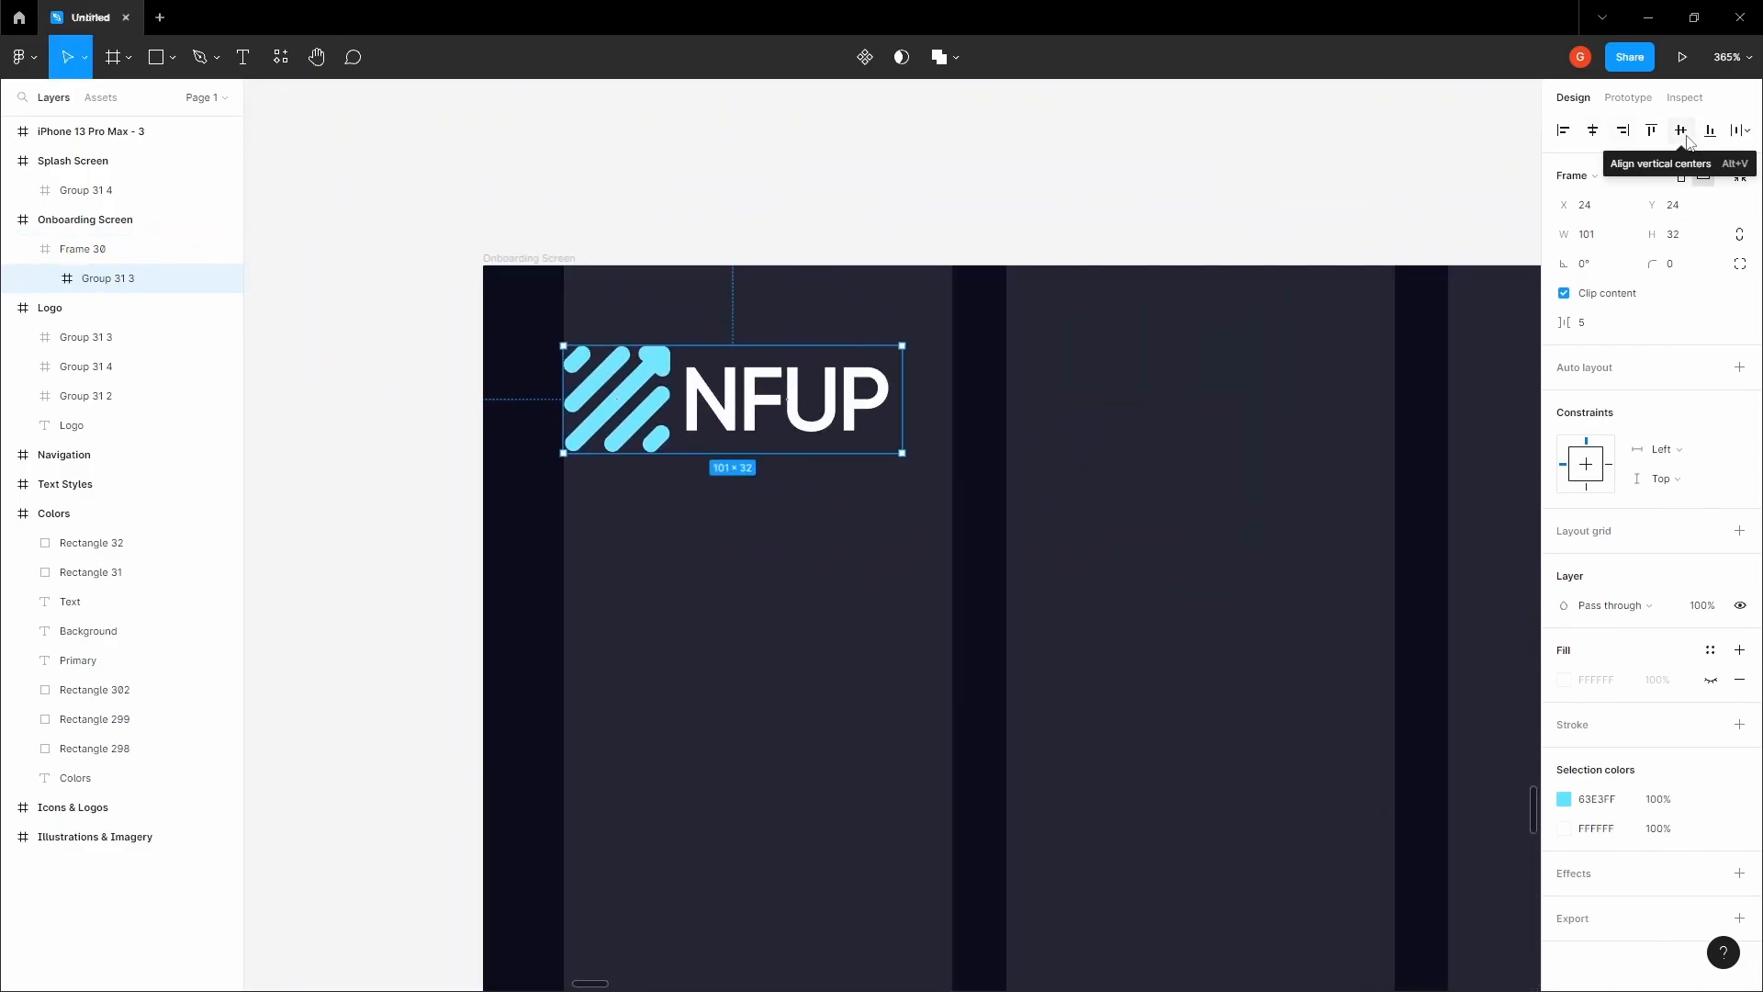
# - Measure the spacing between the NFUP logo and the edges of its header frame
pyautogui.click(1090, 141)
pyautogui.press('space')
pyautogui.moveTo(1090, 142); pyautogui.dragTo(1023, 128)
pyautogui.doubleClick(669, 385)
pyautogui.press('alt')
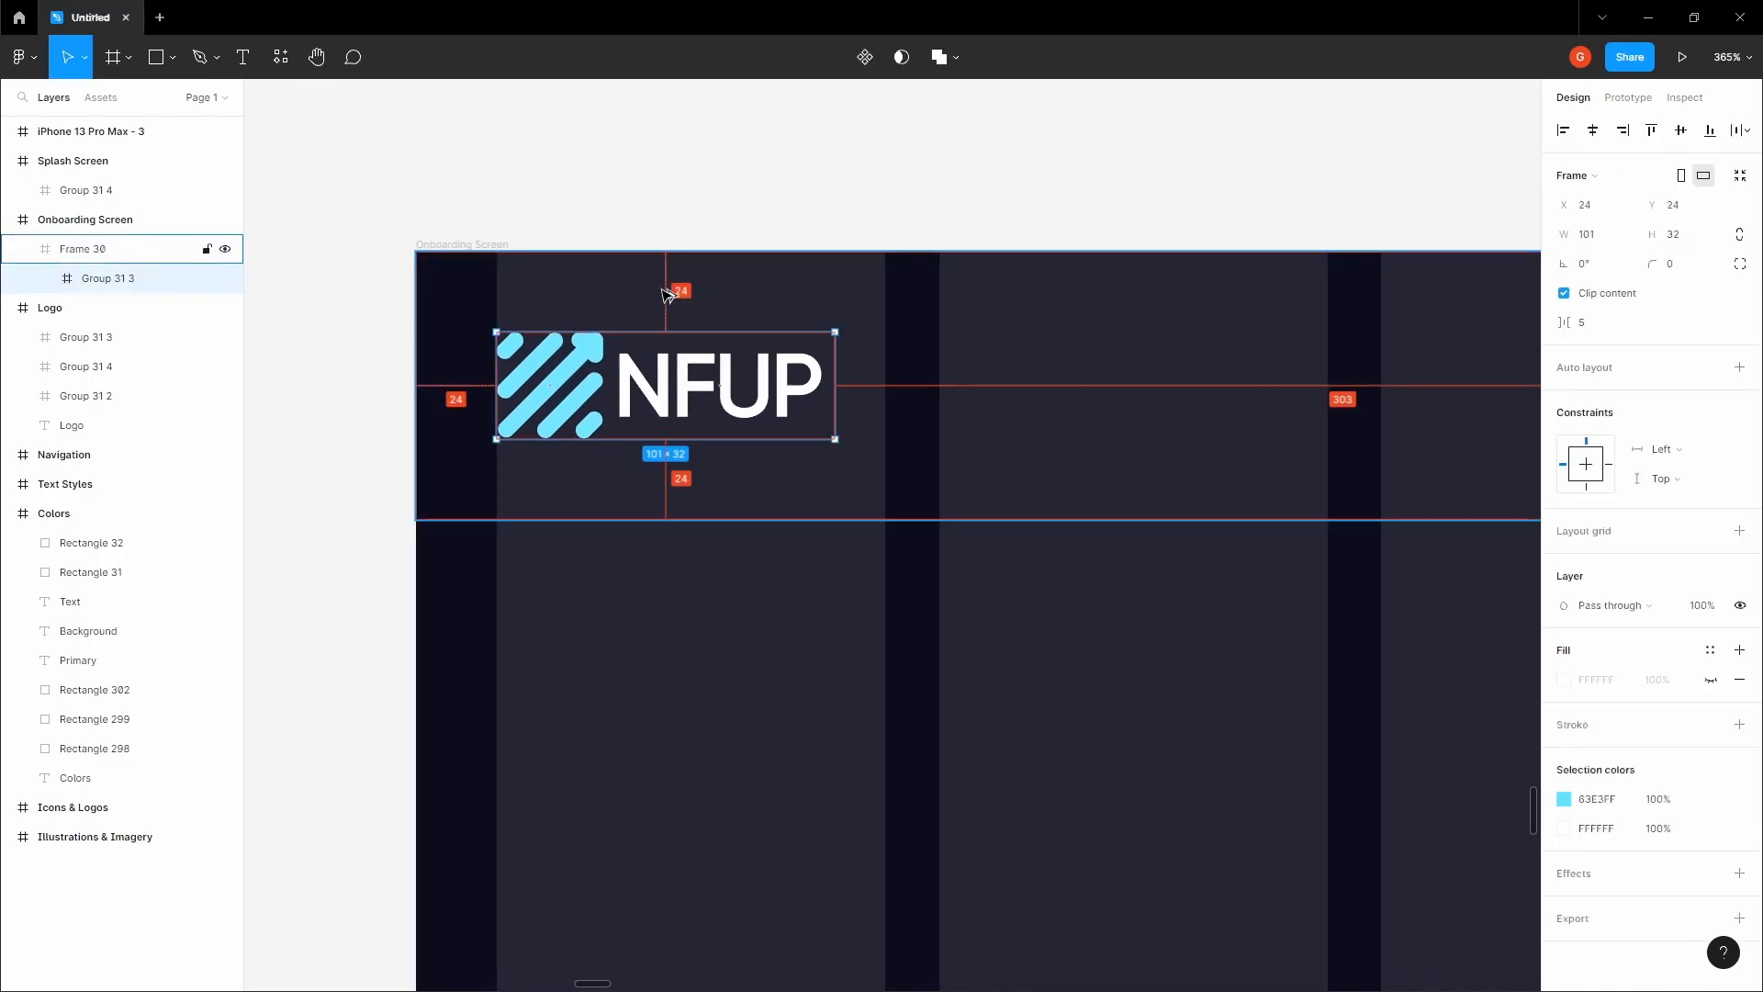
pyautogui.click(696, 189)
pyautogui.scroll(-3, 717, 211)
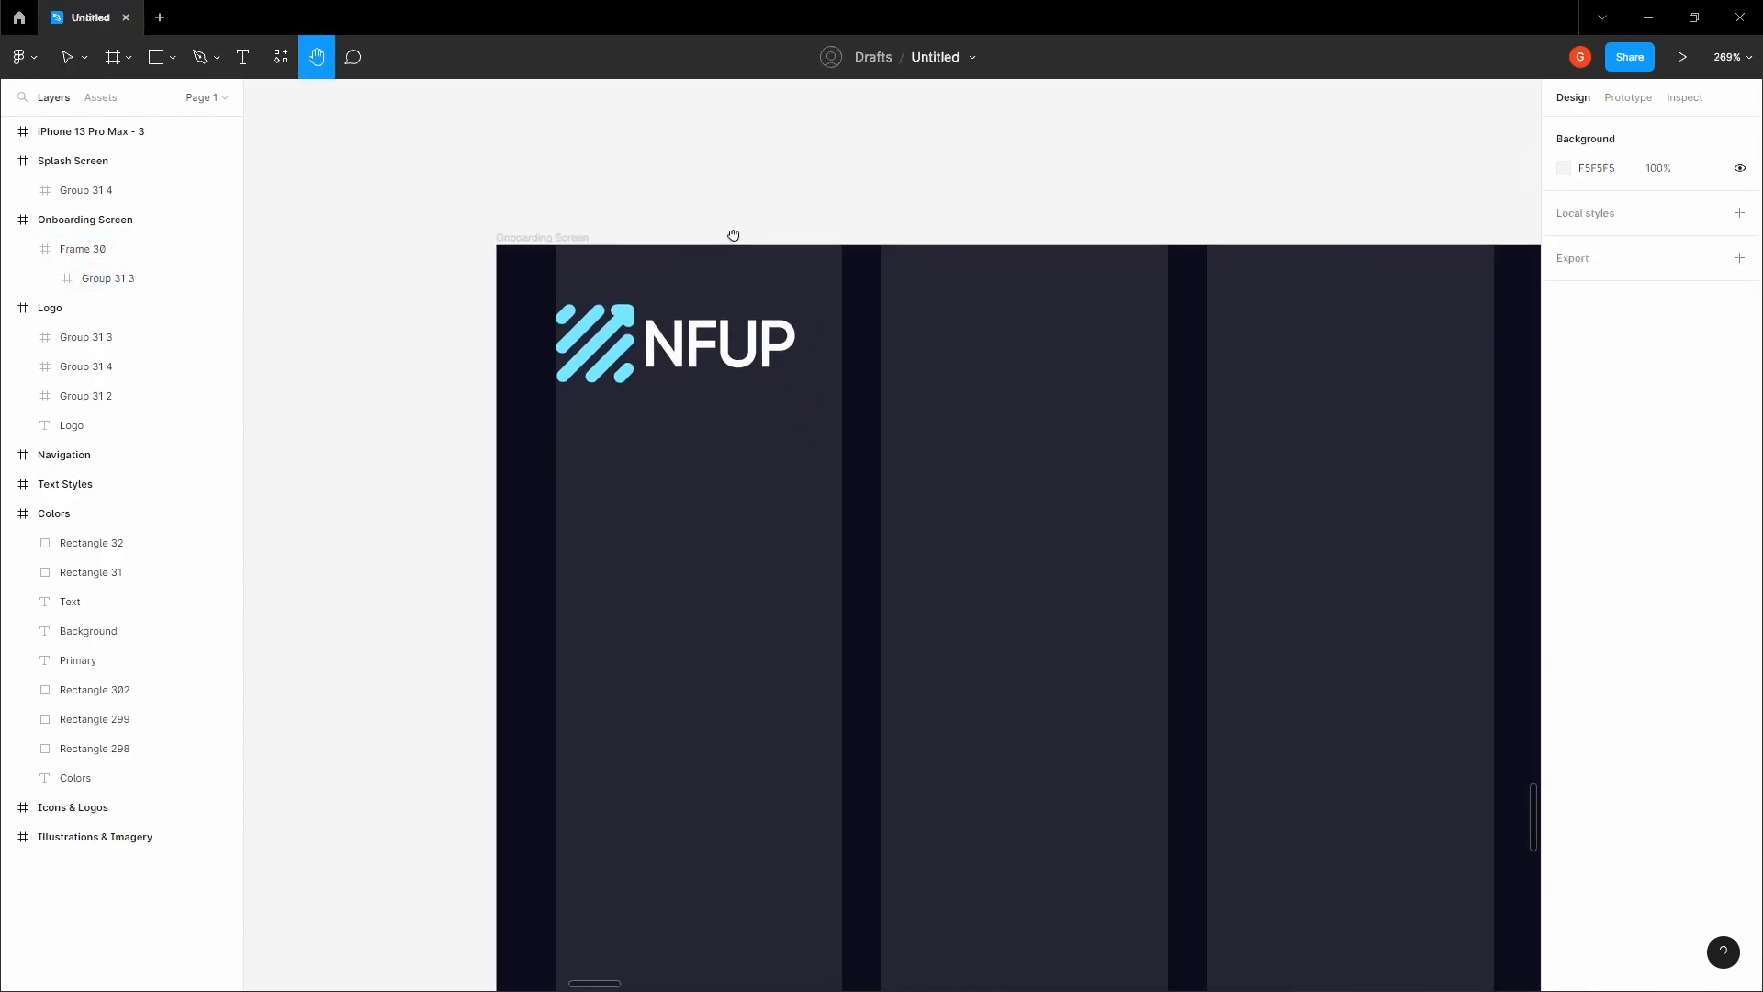
# - Draw a horizontal line about 28 long from the lower-left corner of the header frame along its bottom edge
pyautogui.click(689, 347)
pyautogui.press('space')
pyautogui.moveTo(577, 395); pyautogui.dragTo(692, 393)
pyautogui.scroll(5, 618, 434)
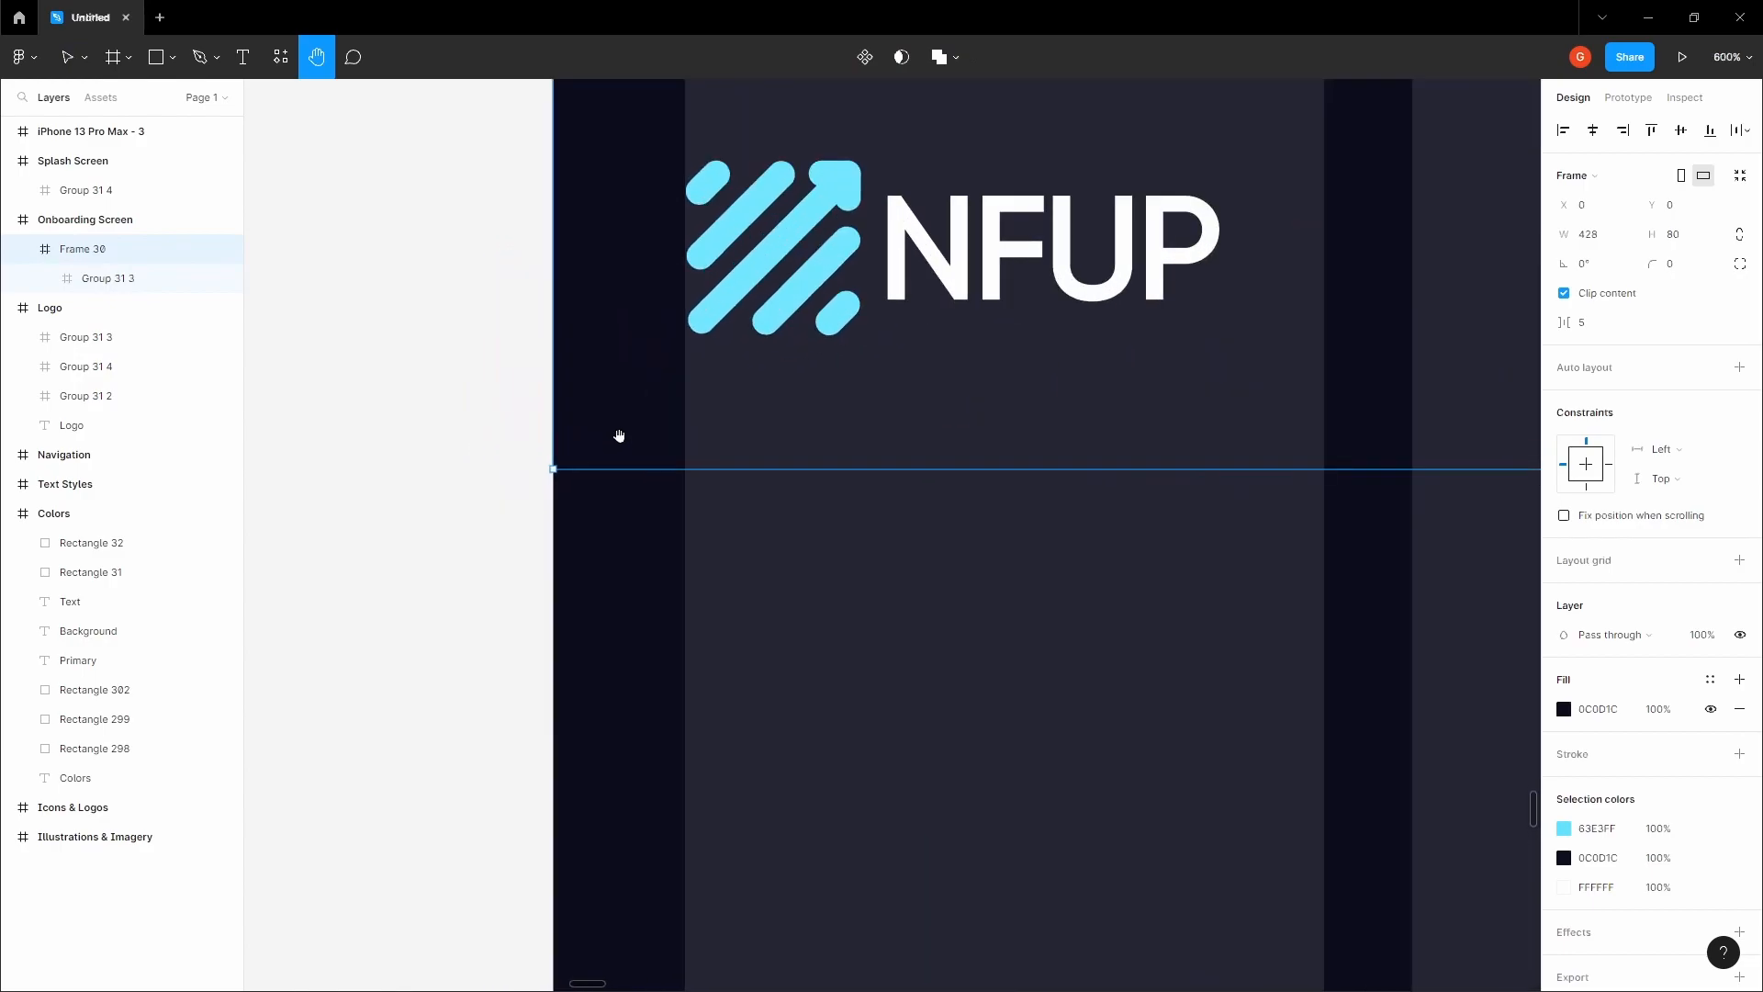
pyautogui.scroll(1, 619, 446)
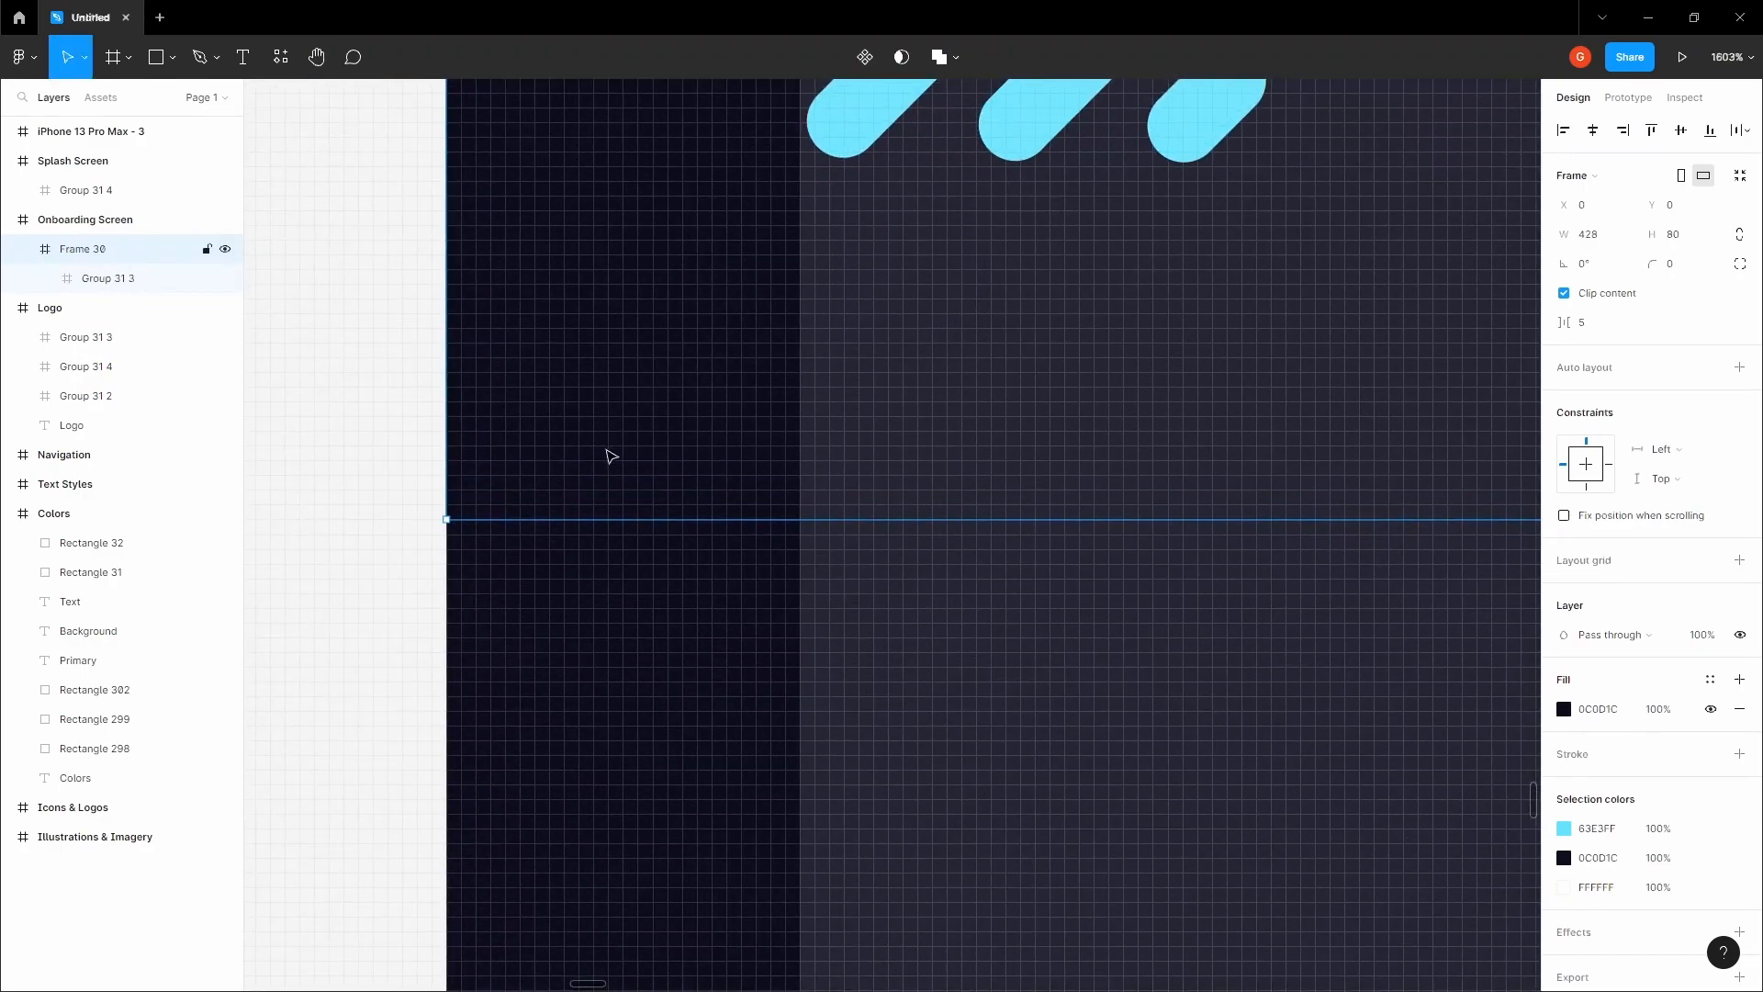
pyautogui.press('l')
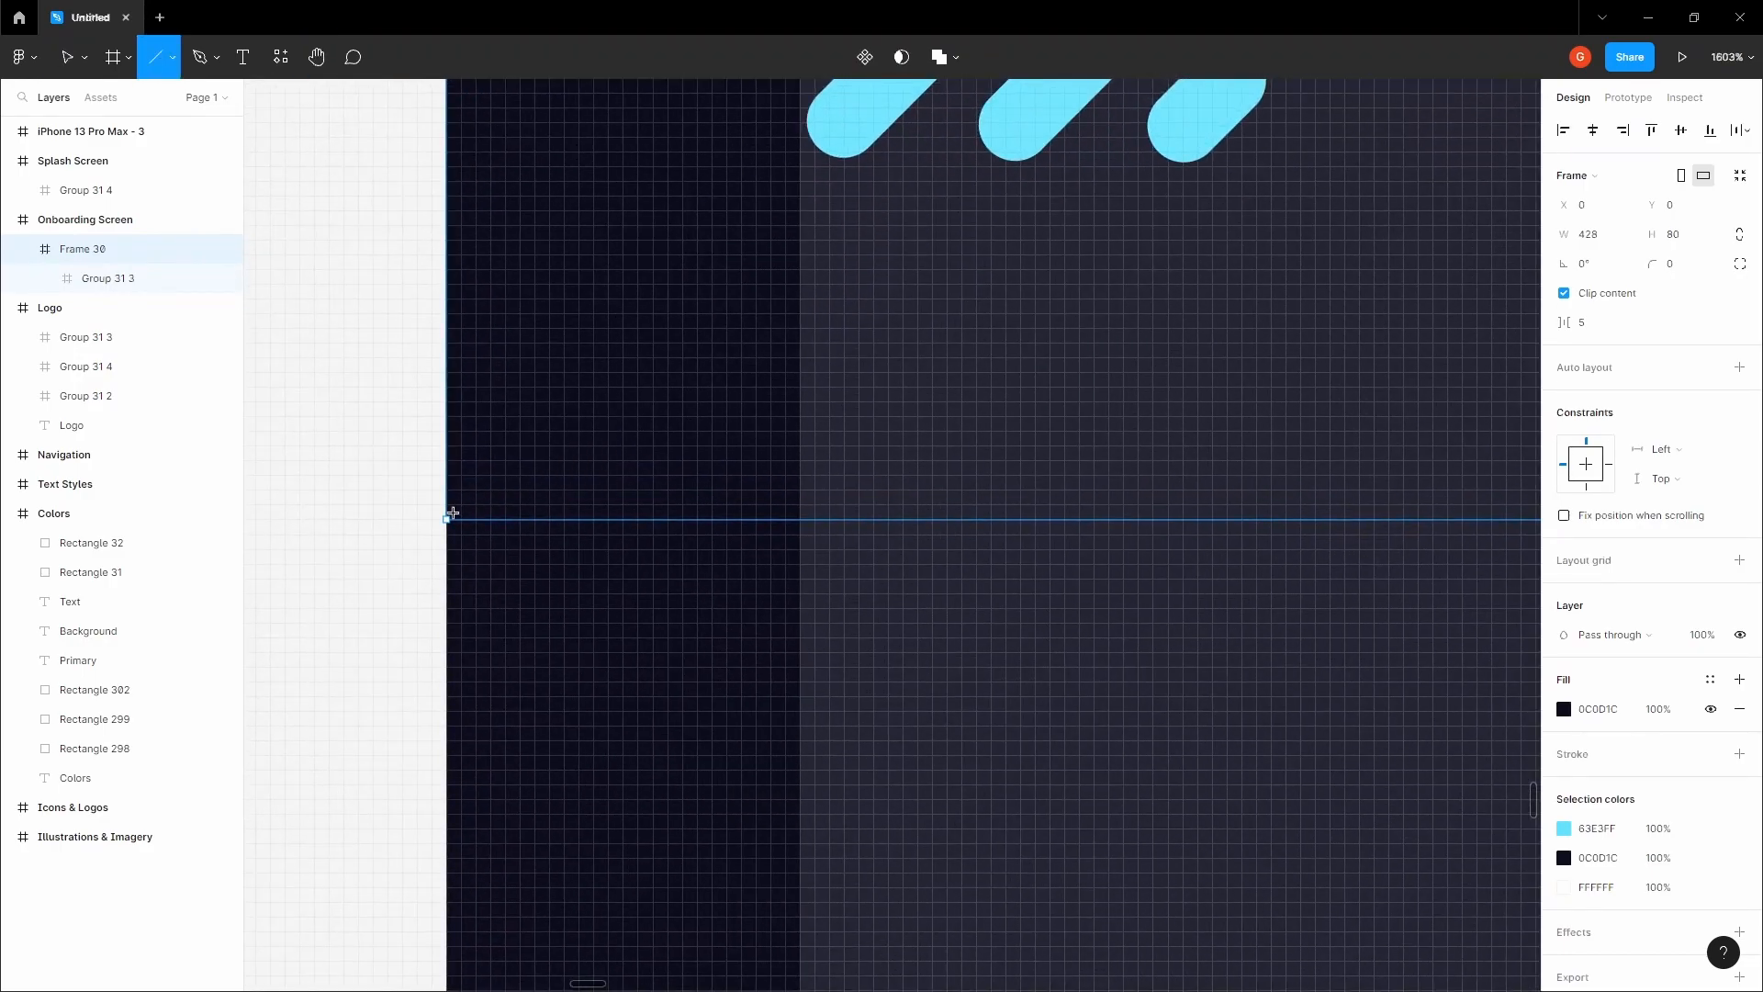
pyautogui.moveTo(459, 513); pyautogui.dragTo(857, 519)
# - Extend the header's bottom line to the full screen width of 428
pyautogui.press('space')
pyautogui.scroll(-5, 618, 558)
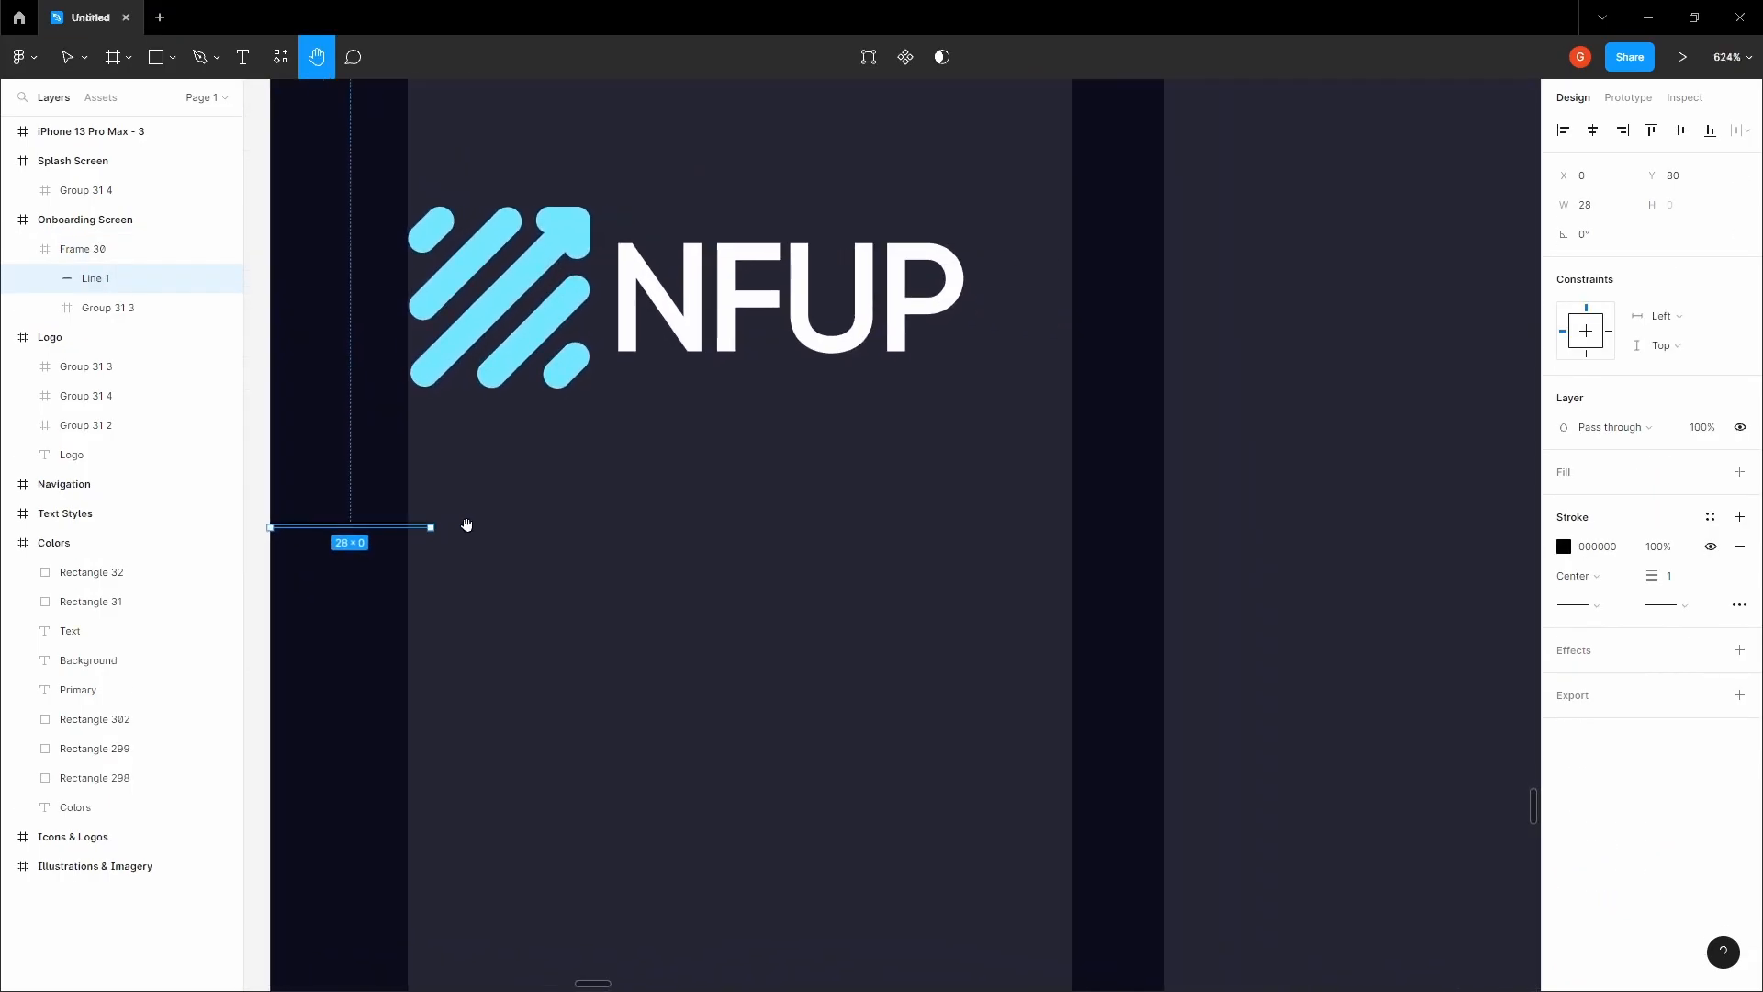
pyautogui.scroll(-4, 466, 524)
pyautogui.moveTo(313, 505); pyautogui.dragTo(1070, 508)
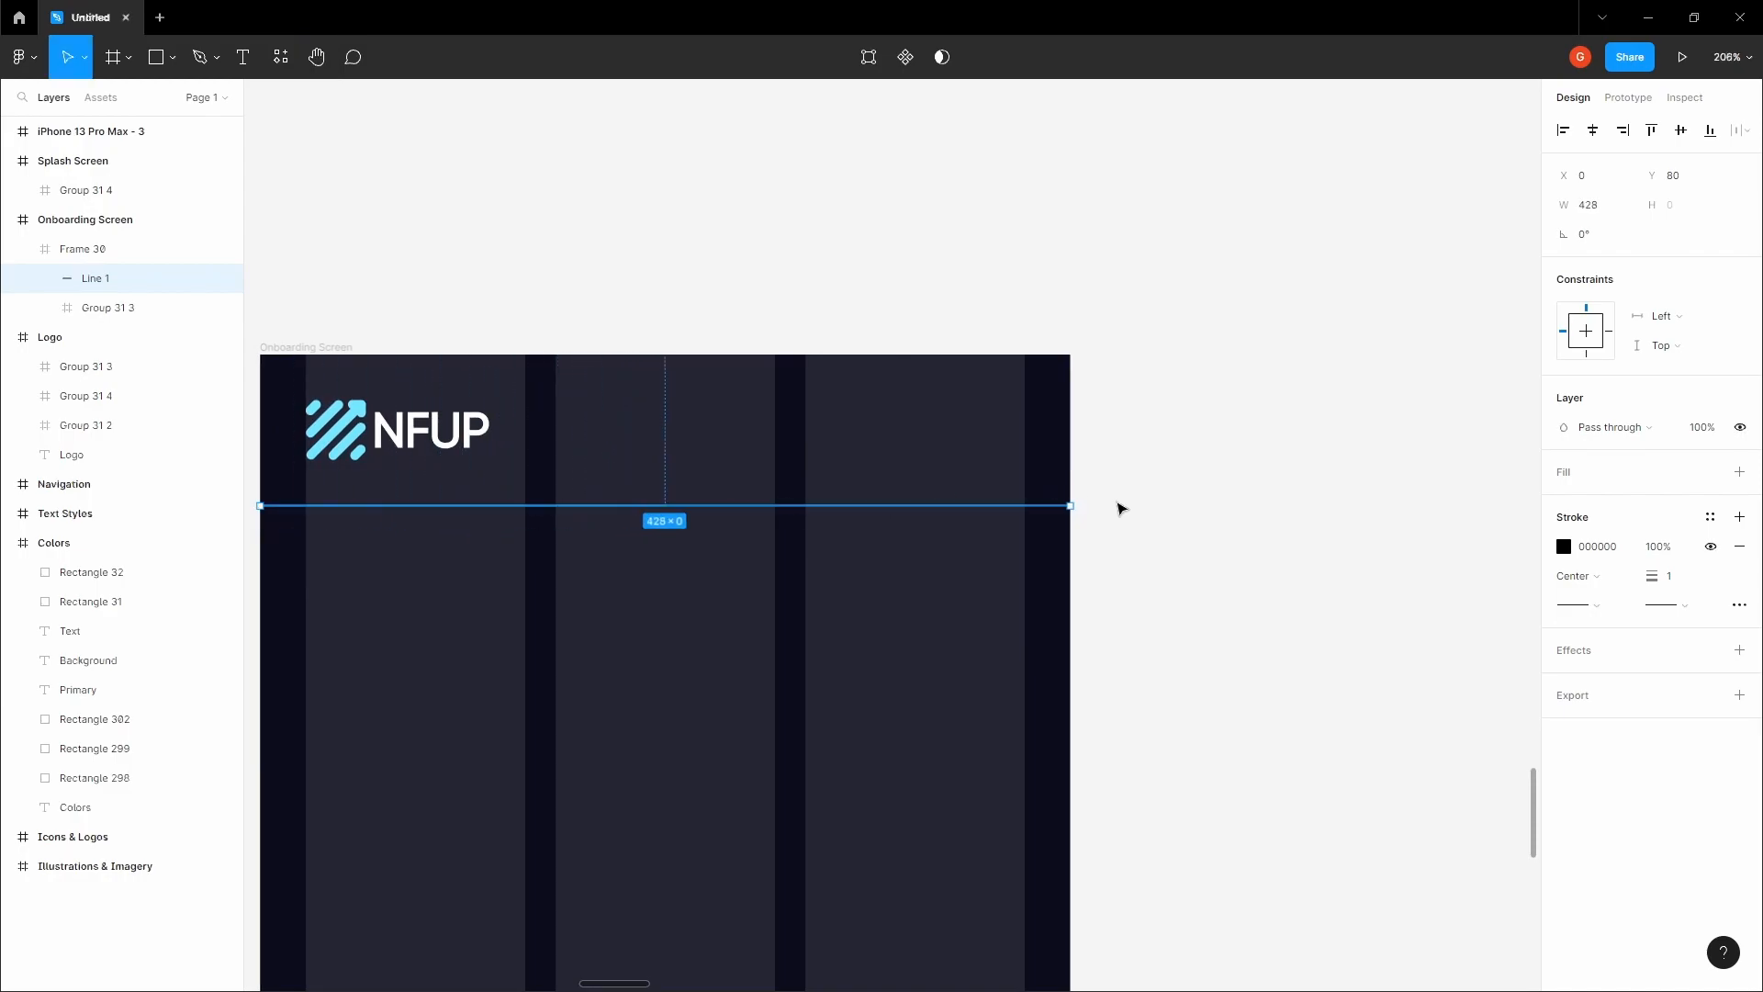
pyautogui.click(1118, 508)
# - Set the header line's stroke colour to 0C0D1C by sampling the dark background with the eyedropper
pyautogui.scroll(5, 693, 547)
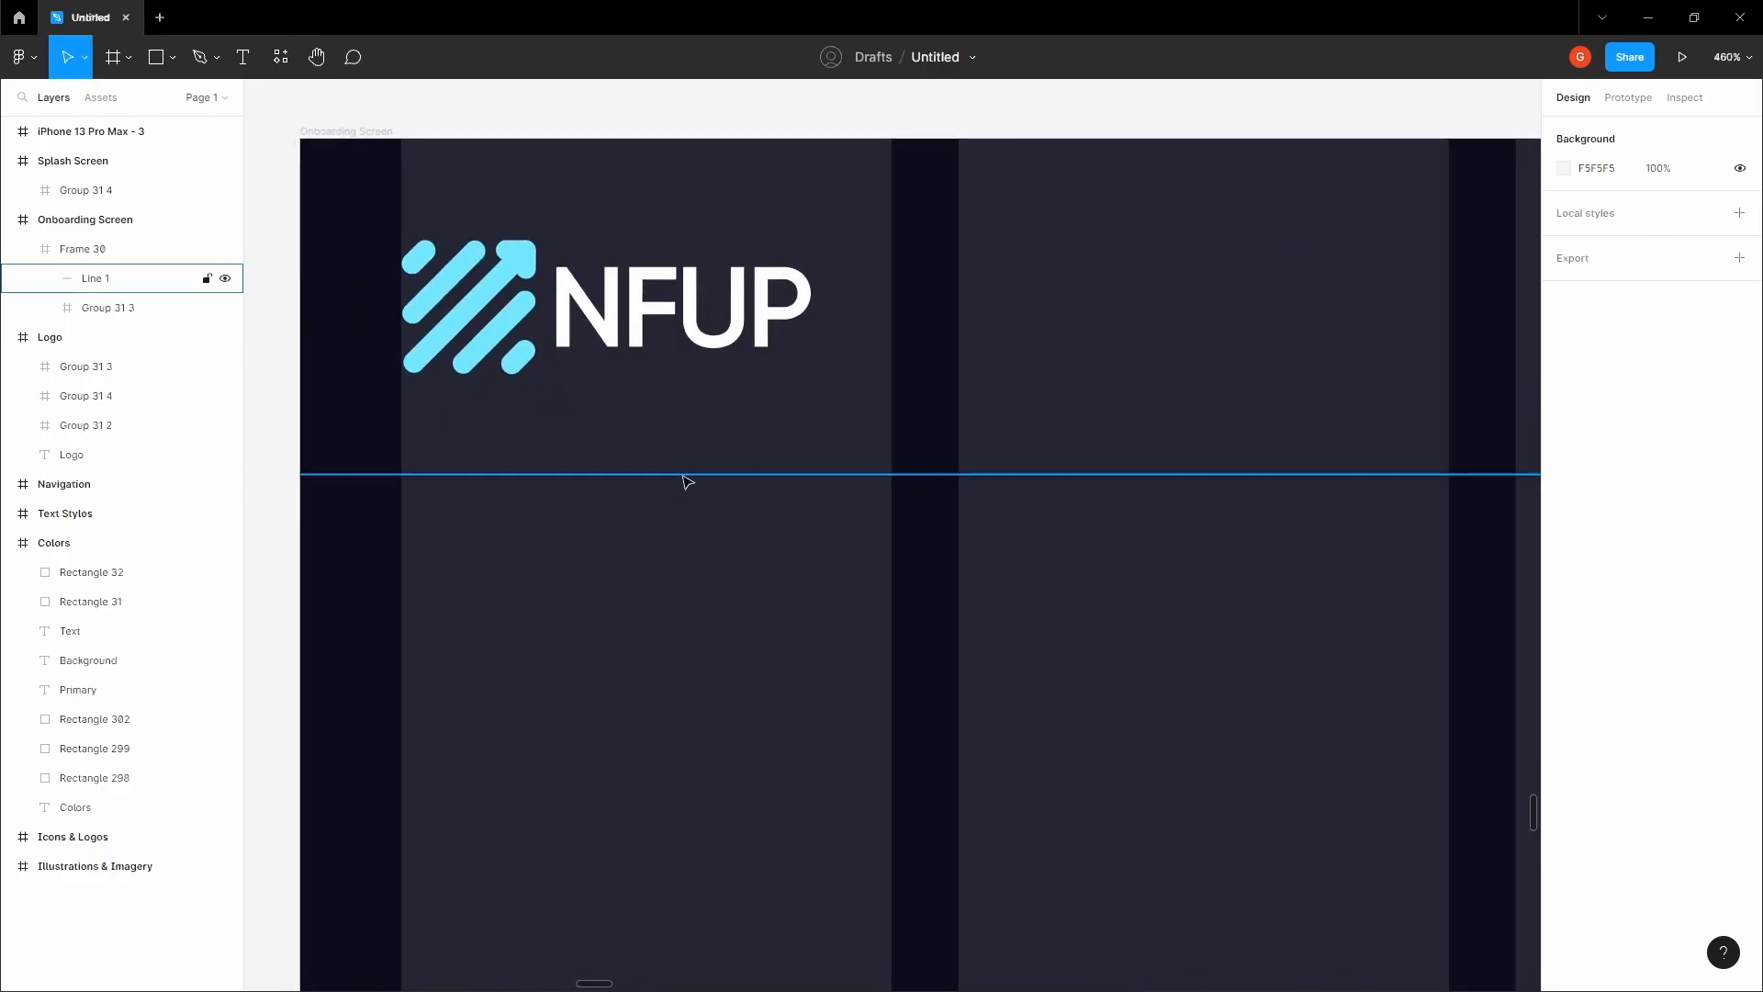
pyautogui.click(689, 478)
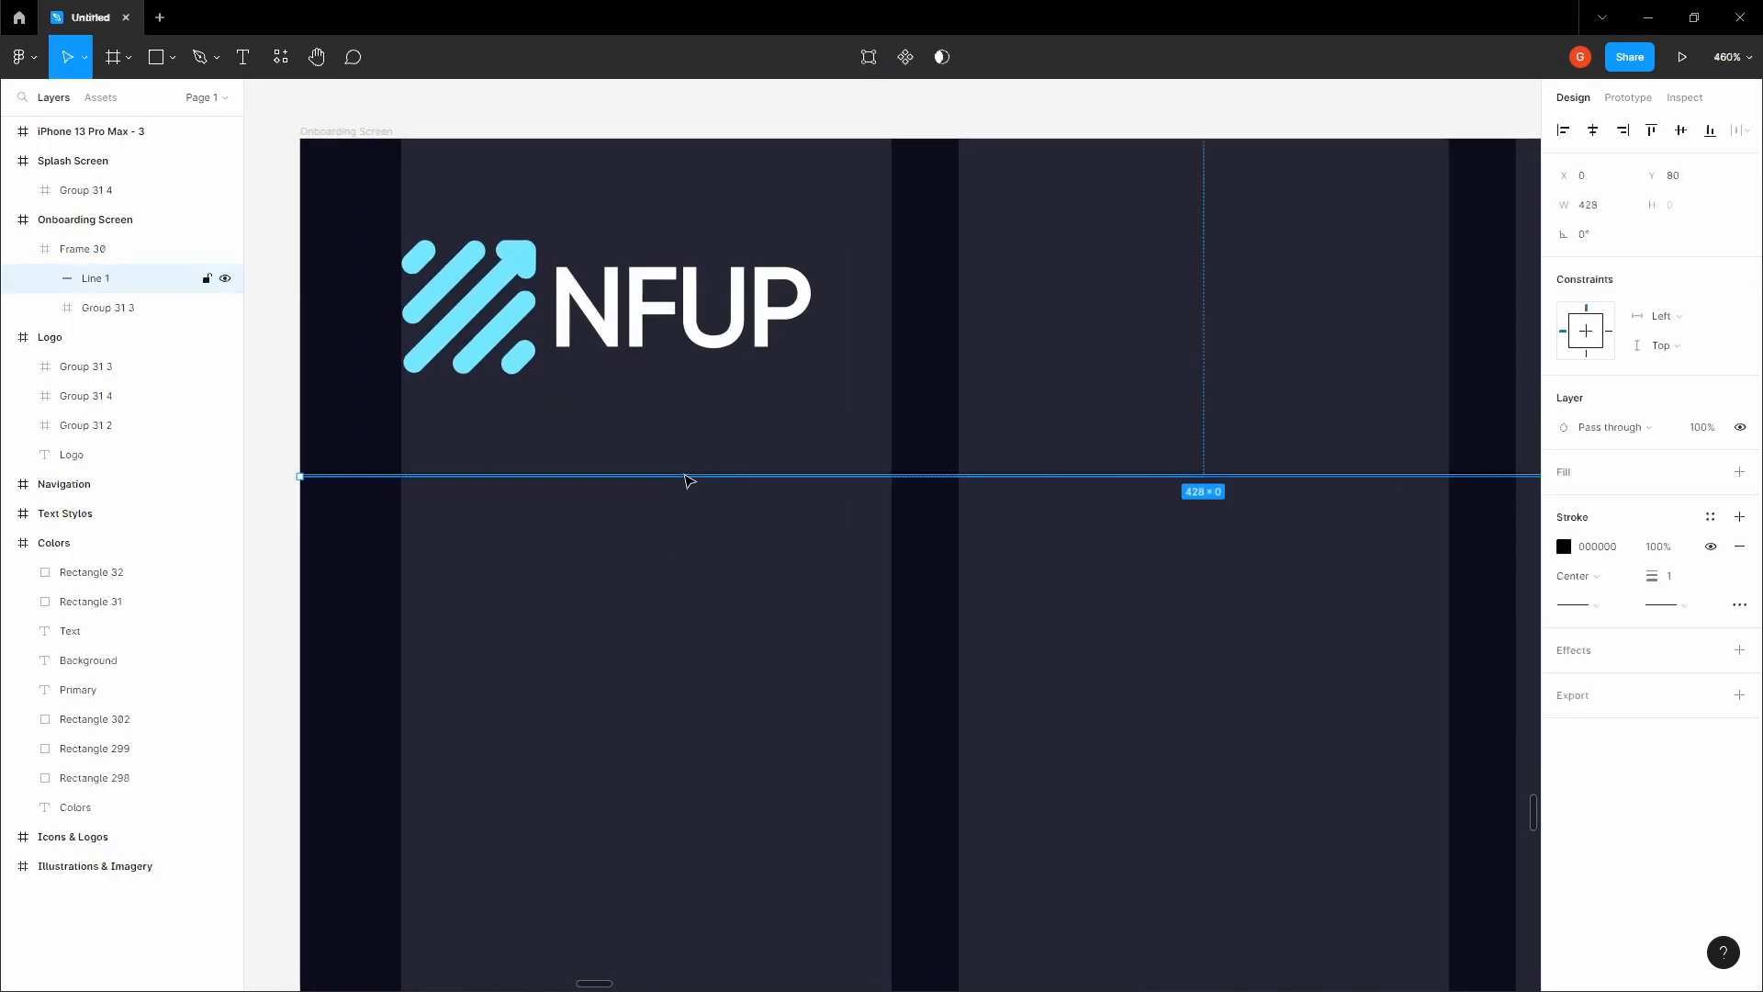
pyautogui.click(1553, 548)
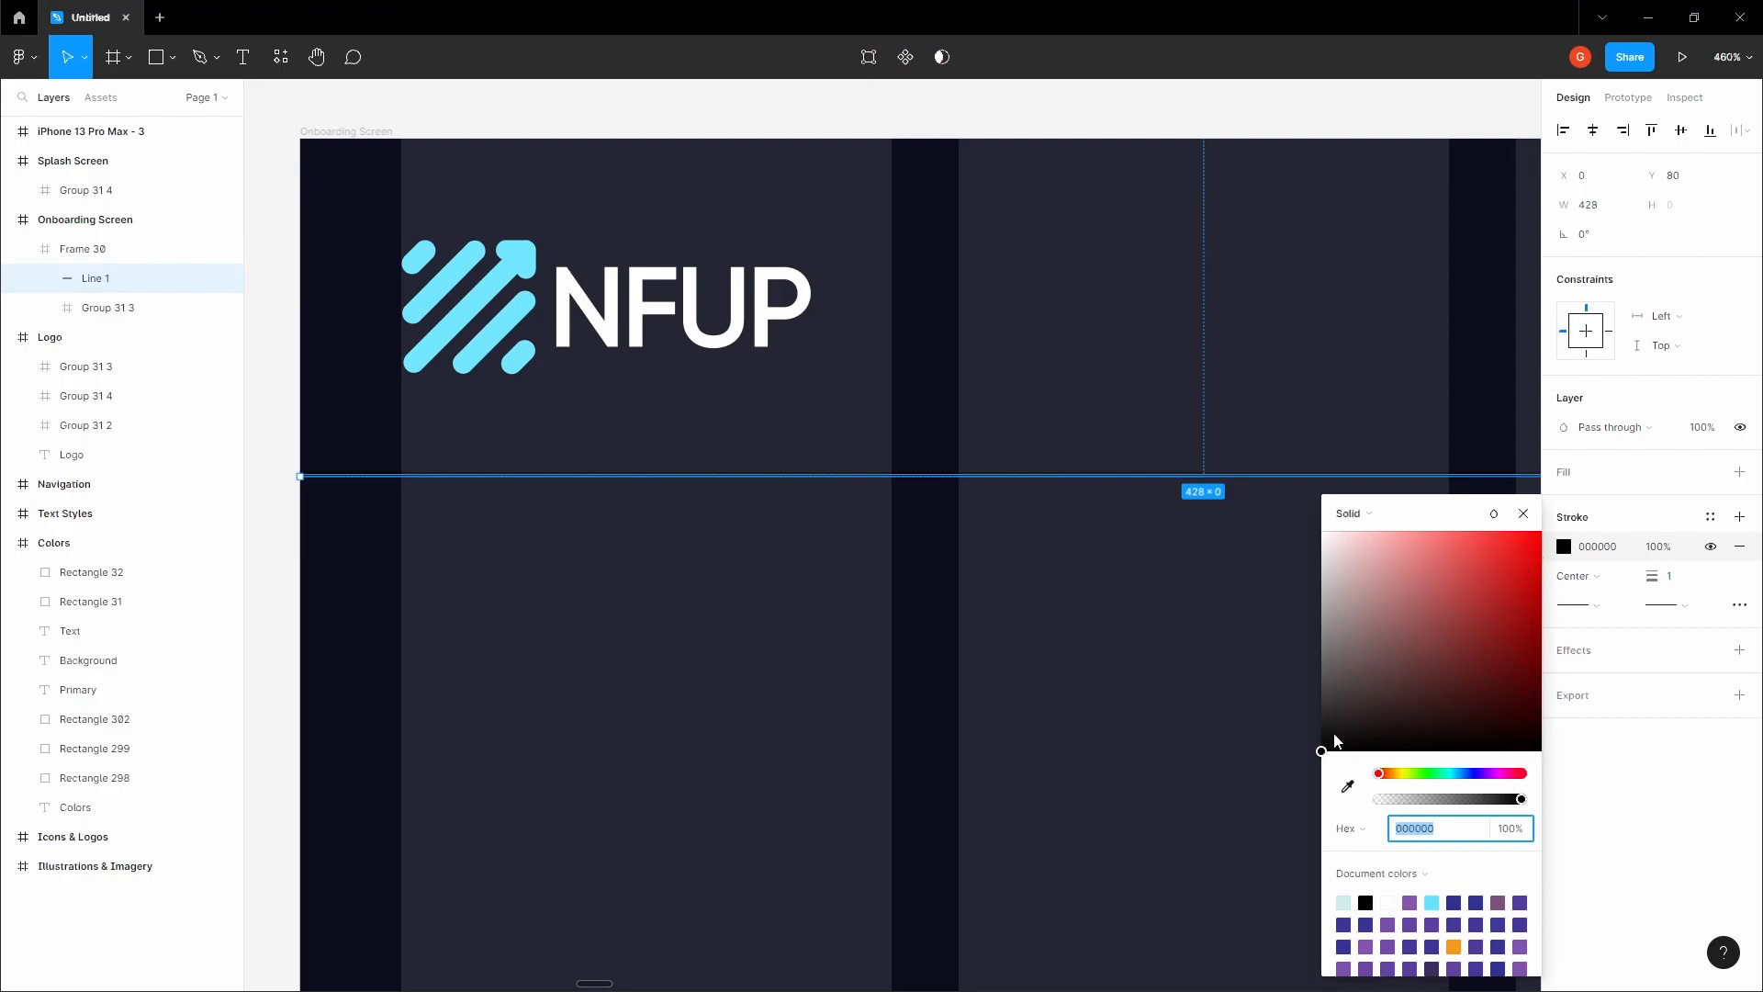
pyautogui.click(1337, 784)
pyautogui.click(925, 542)
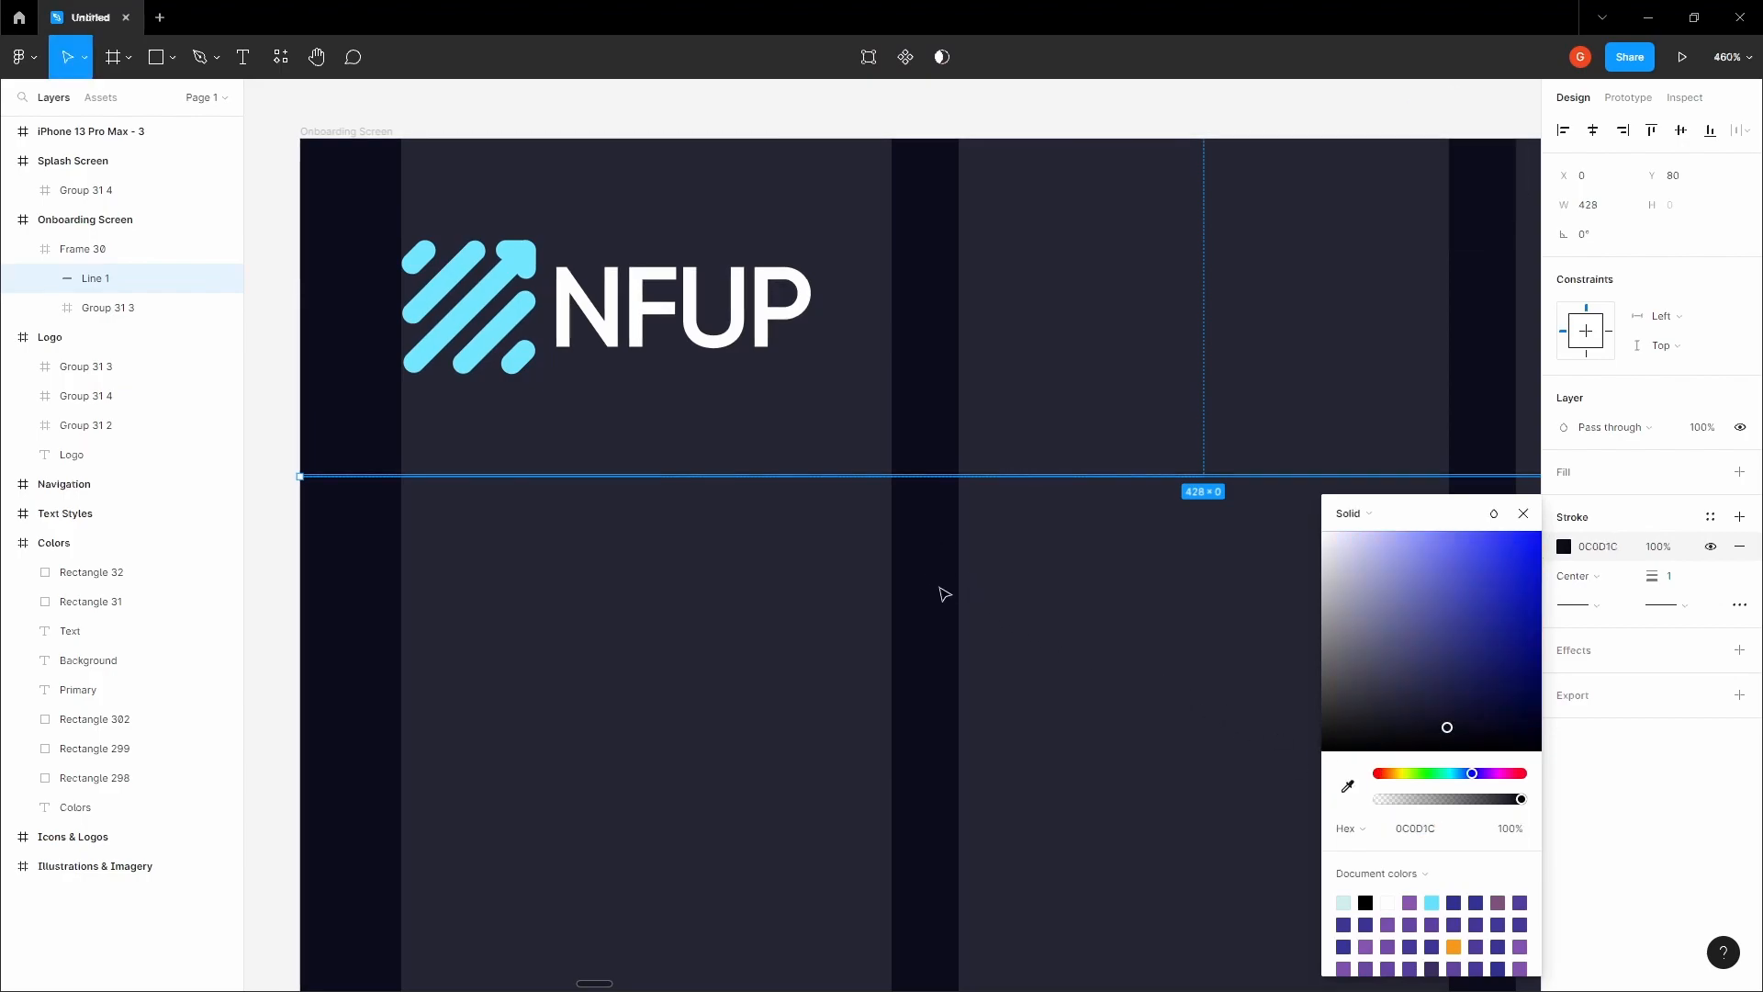
# - Deselect the header line and hide the layout grids
pyautogui.scroll(-5, 937, 563)
pyautogui.click(853, 280)
pyautogui.hotkey('ctrl', 'shift', '4')
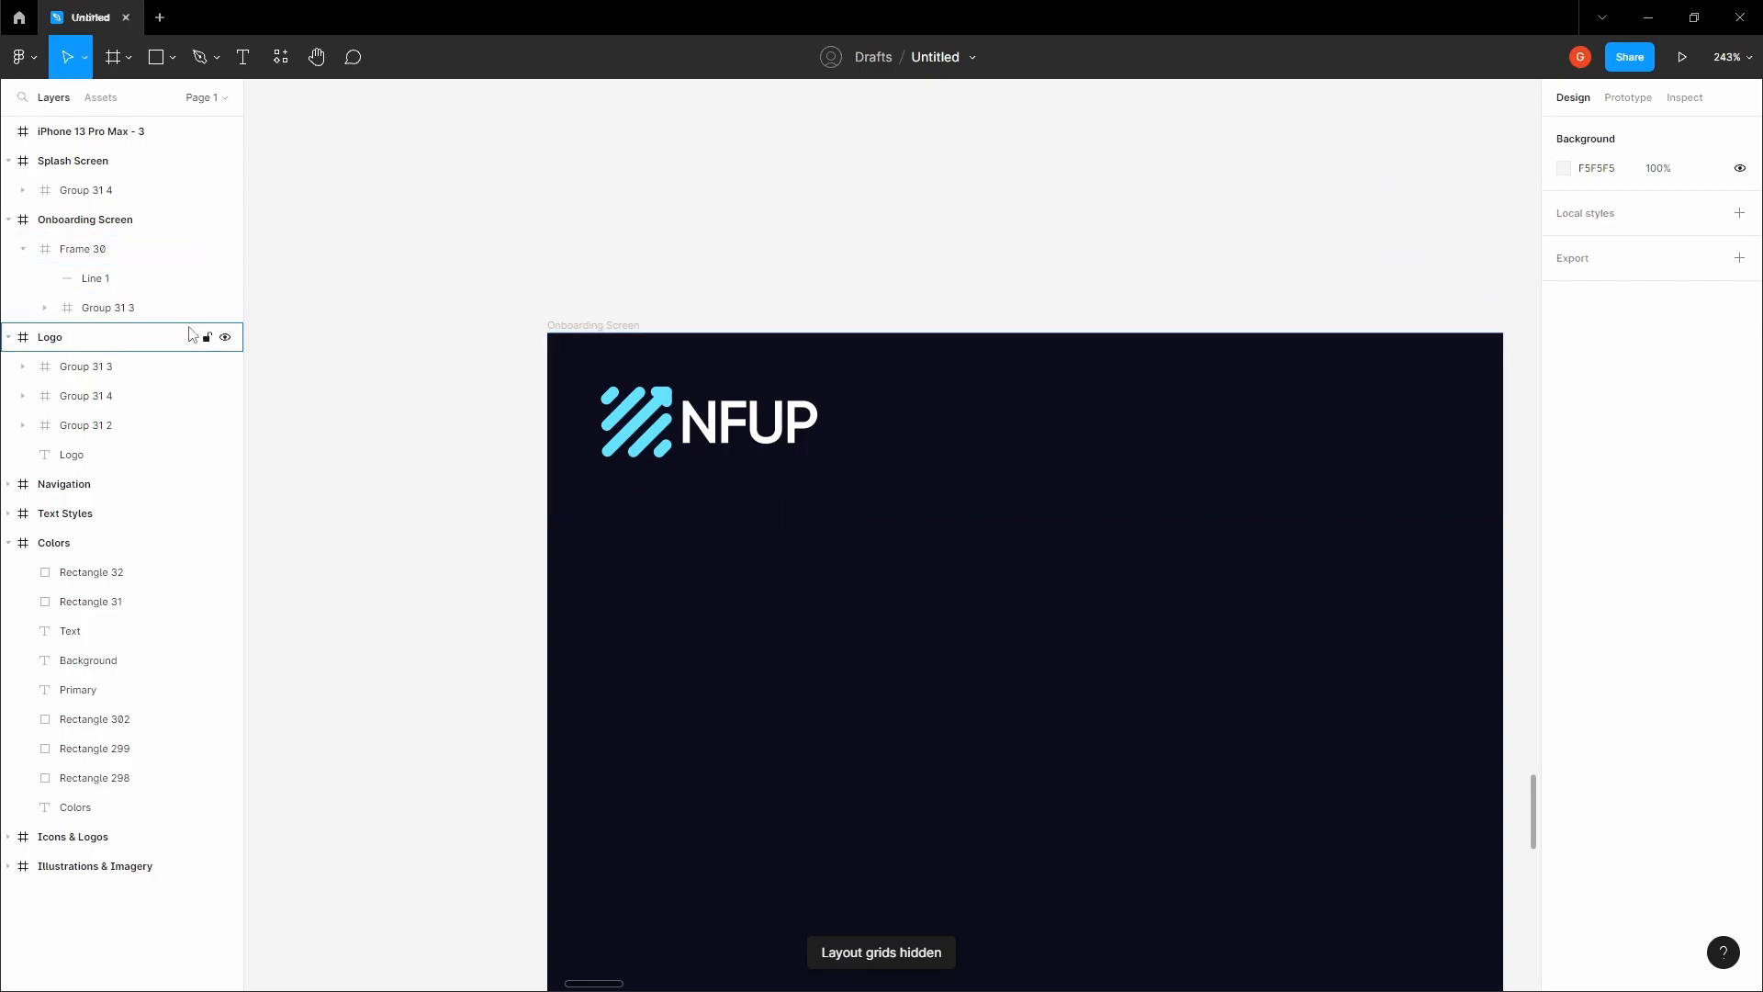
# - Lighten the stroke colour of the header's bottom line to 14152E
pyautogui.click(115, 287)
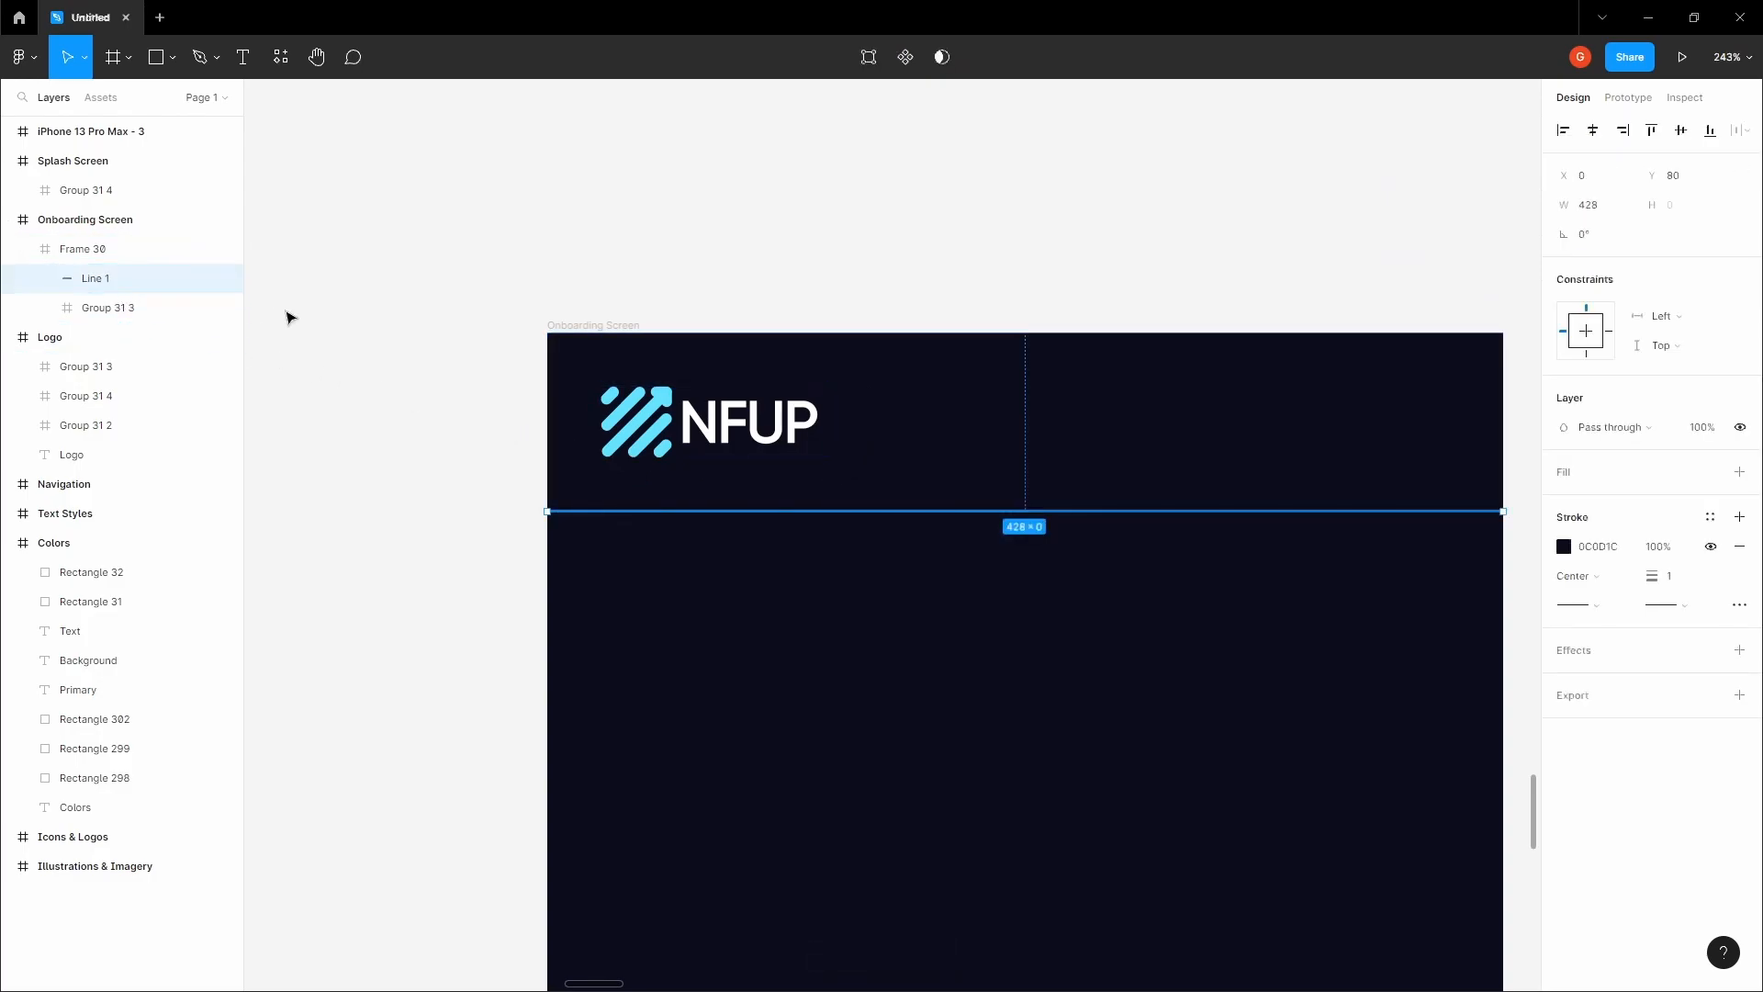
pyautogui.scroll(2, 952, 524)
pyautogui.click(1563, 546)
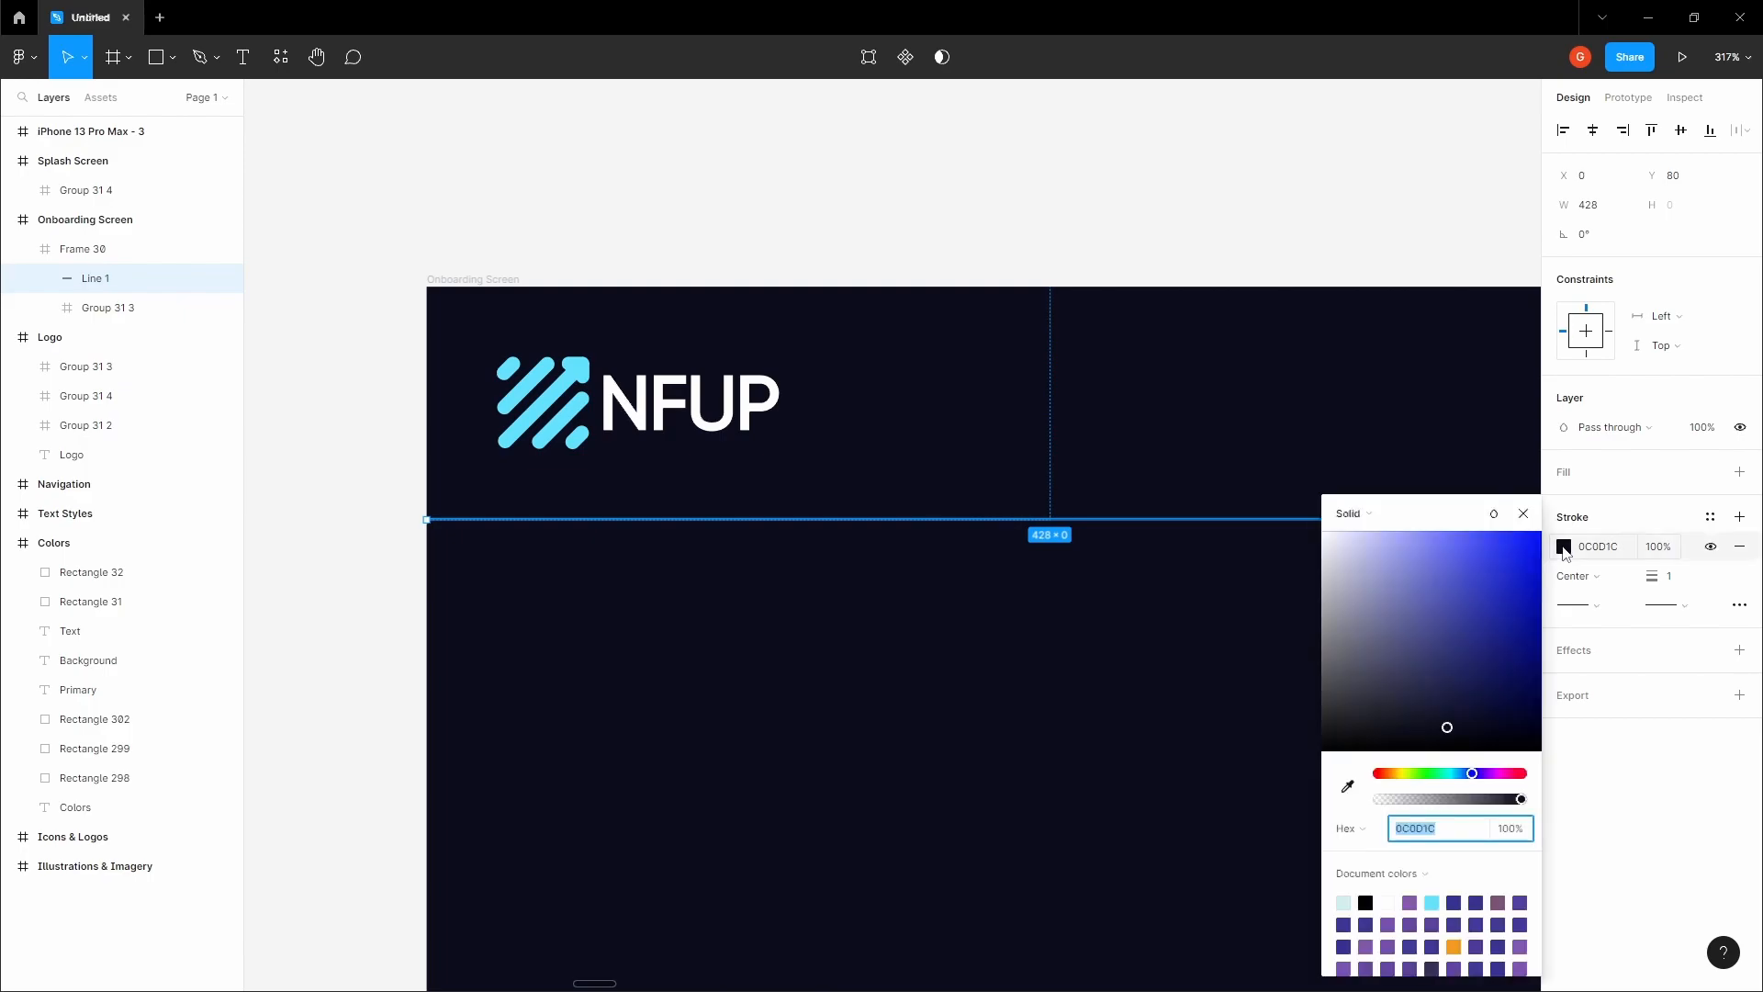
pyautogui.moveTo(1448, 732); pyautogui.dragTo(1448, 728)
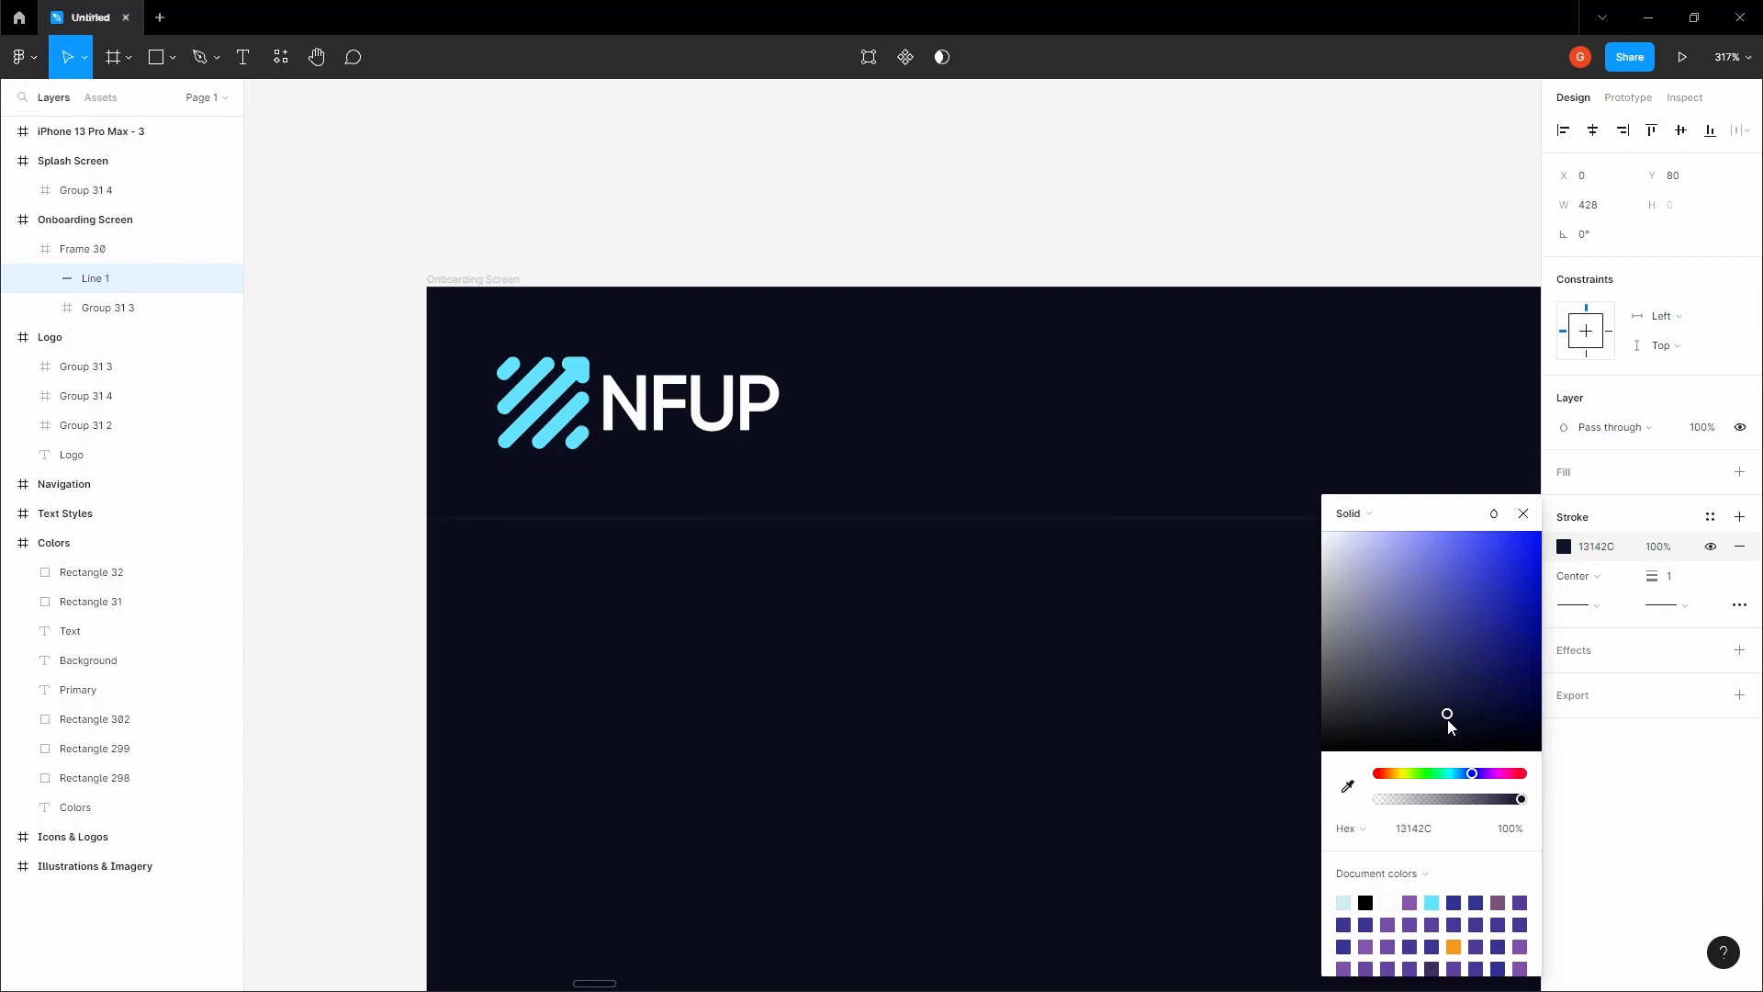
pyautogui.scroll(-3, 948, 560)
pyautogui.click(955, 307)
# - Add the text "Connect wallet" to the header and place it beside the logo at X 190, Y 10
pyautogui.press('space')
pyautogui.moveTo(955, 308); pyautogui.dragTo(930, 428)
pyautogui.scroll(-1, 768, 252)
pyautogui.scroll(-3, 768, 245)
pyautogui.scroll(2, 877, 370)
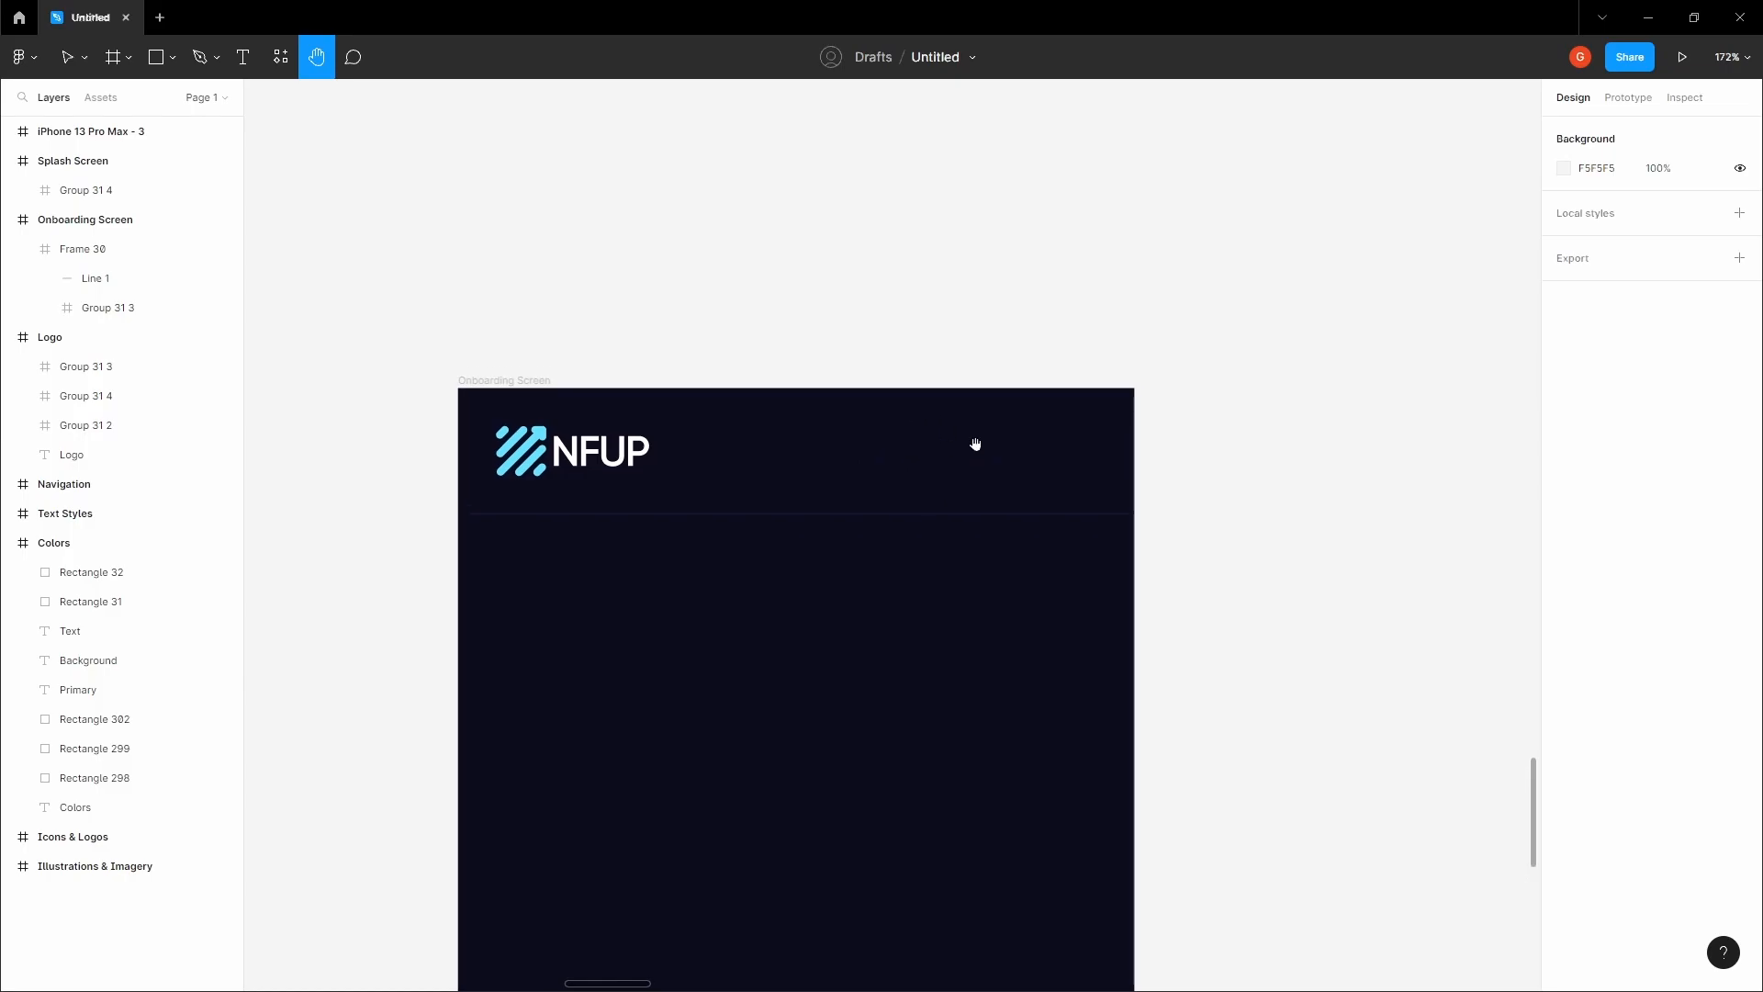
pyautogui.press('t')
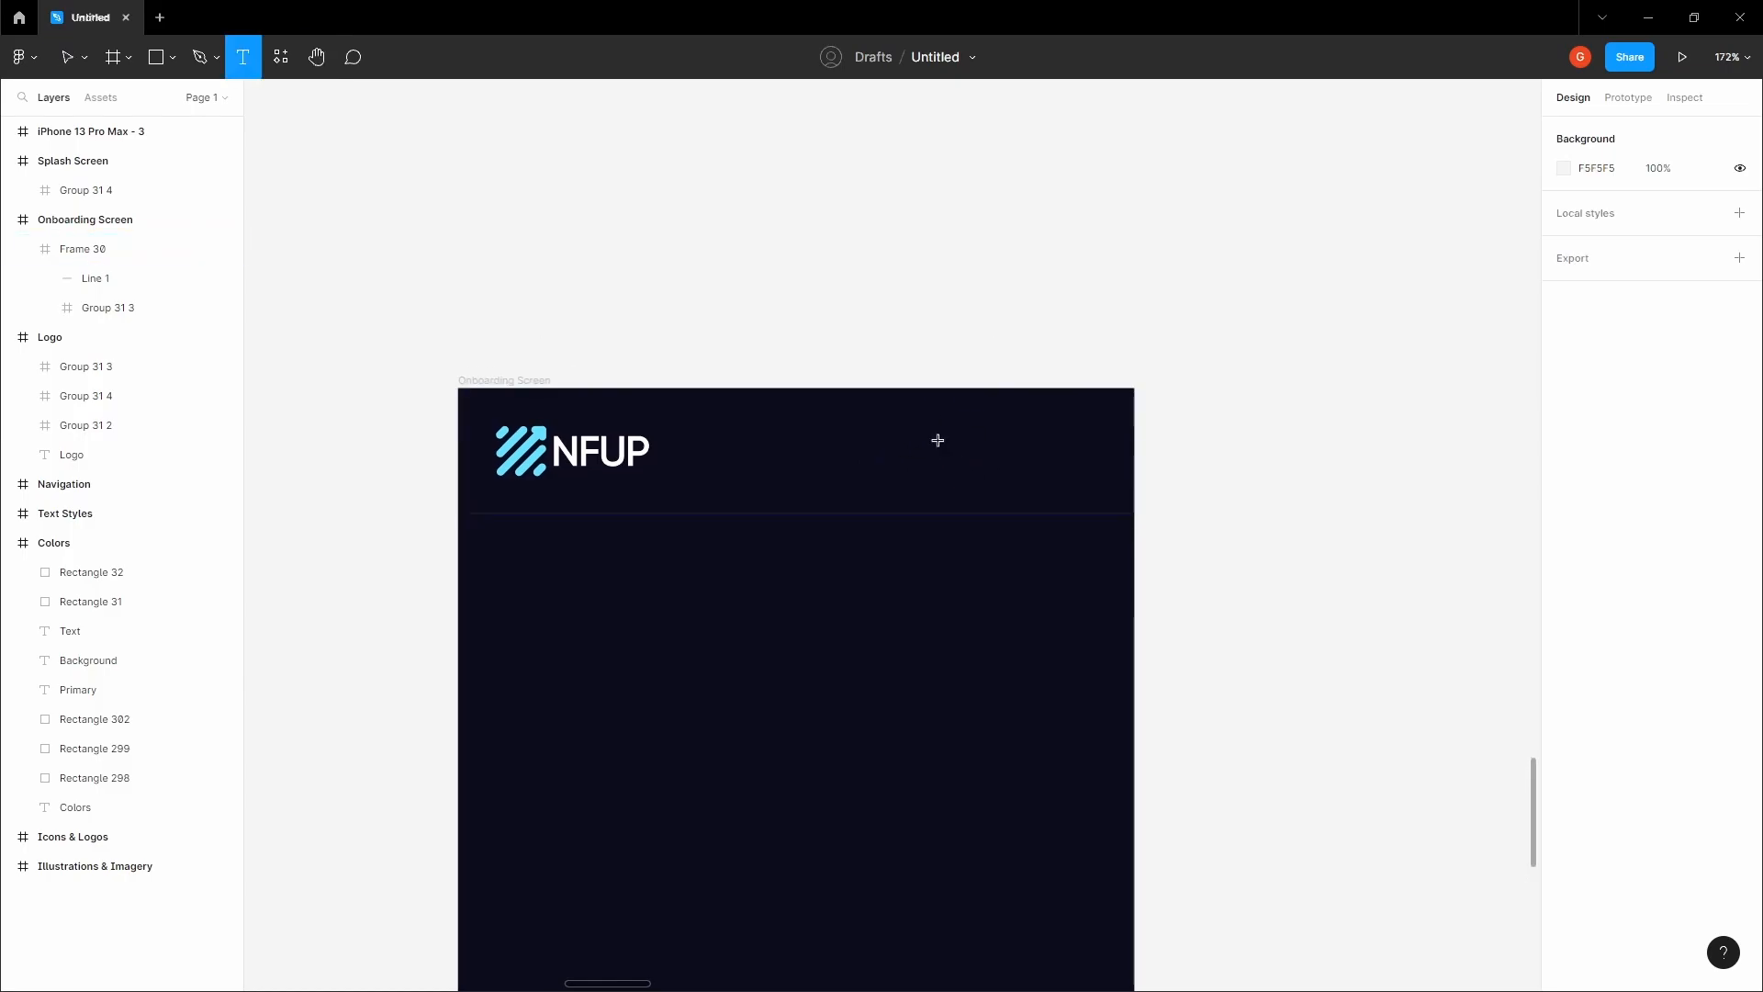
pyautogui.click(937, 442)
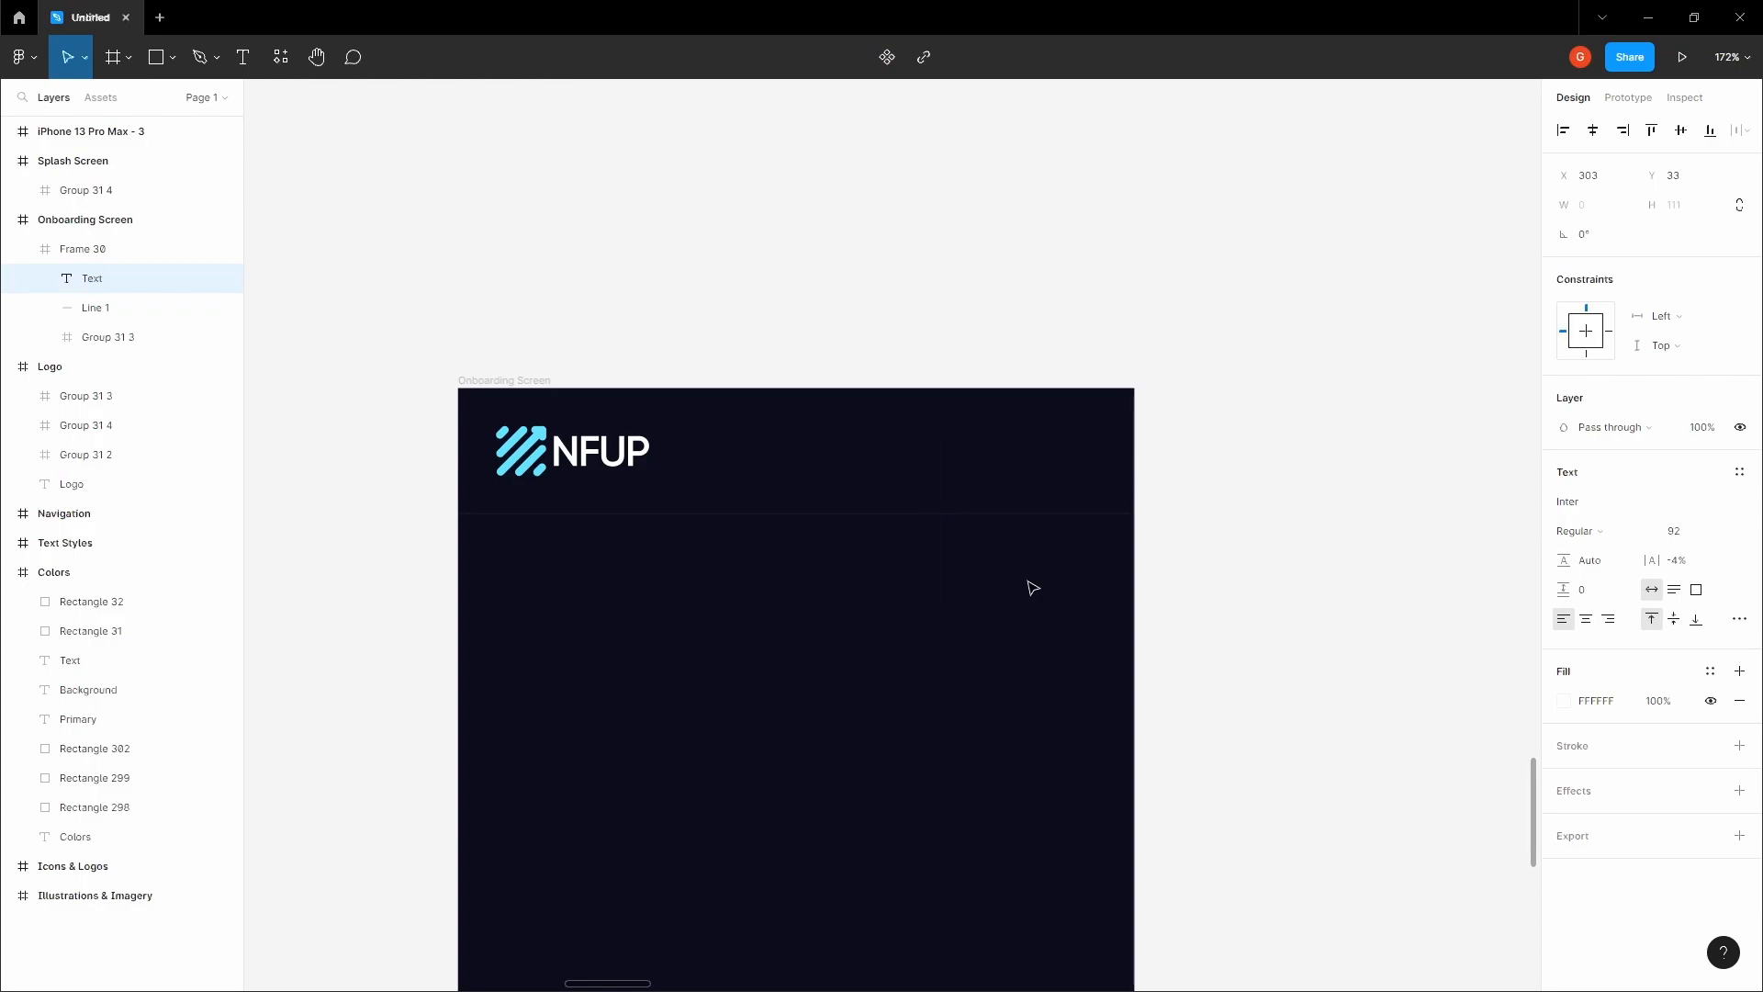
pyautogui.write('Connect wallet')
pyautogui.click(1114, 649)
pyautogui.moveTo(1085, 497); pyautogui.dragTo(906, 461)
# - Try to set the font of the "Connect wallet" text to "Sogeo UI"
pyautogui.click(1618, 502)
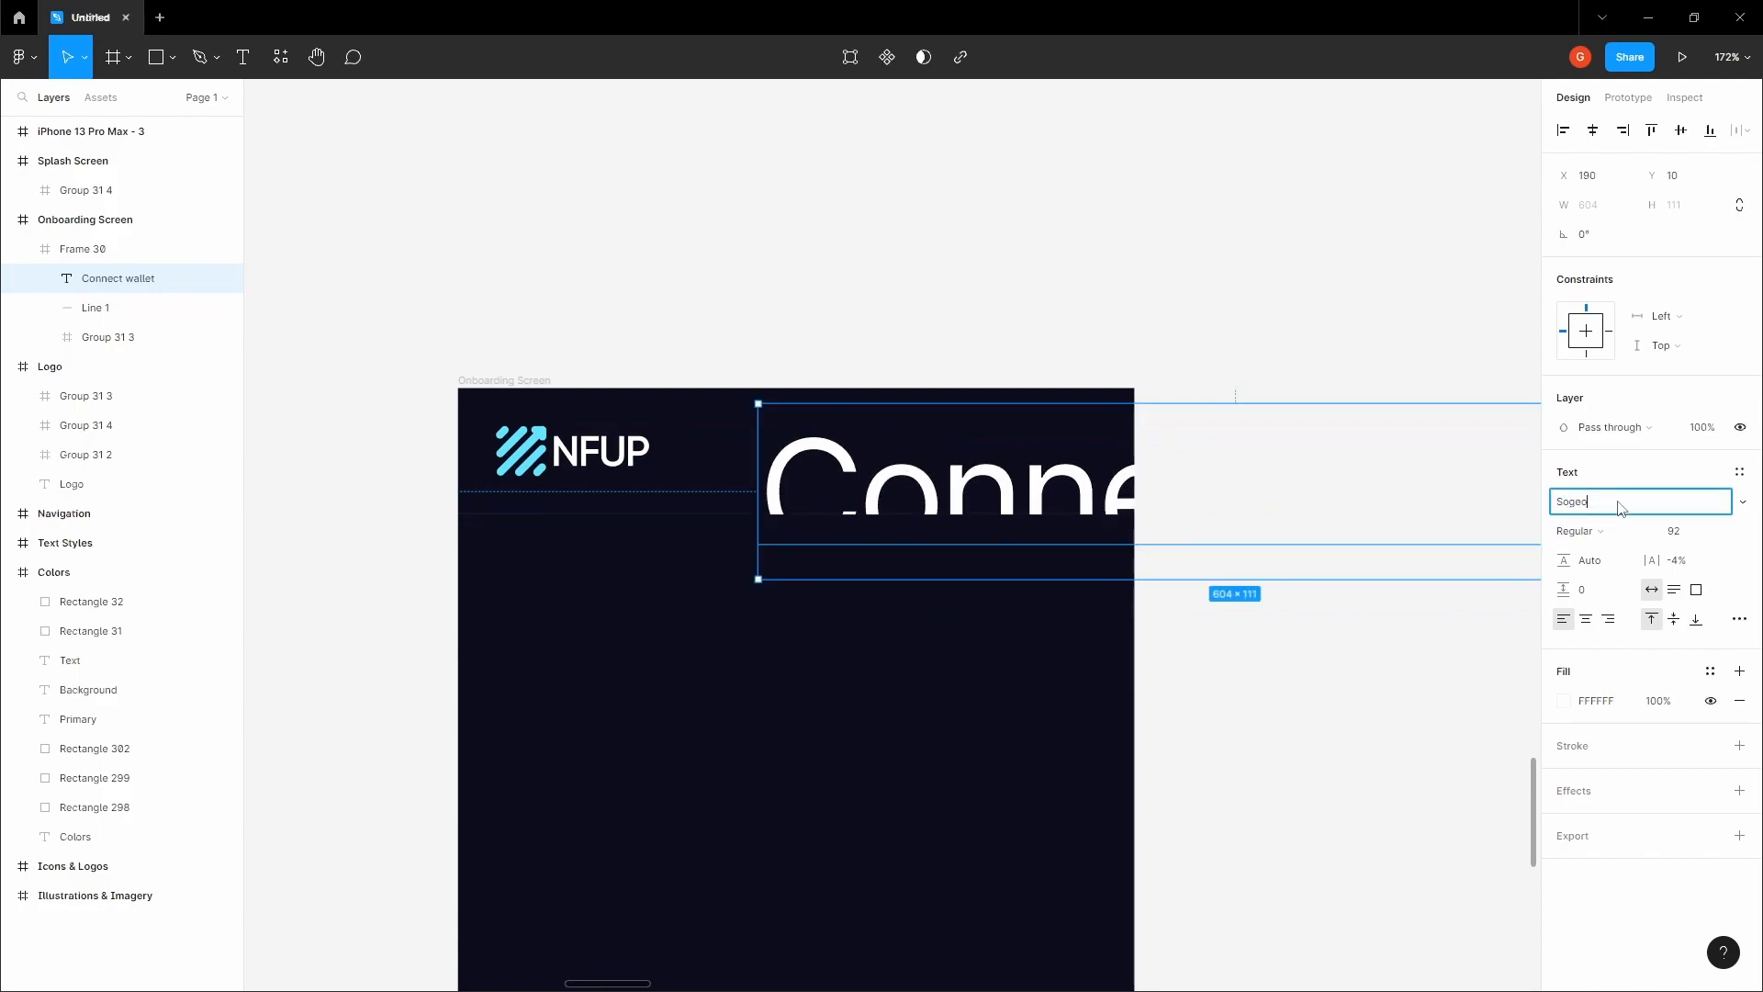
pyautogui.write('Sogeo UI')
pyautogui.press('Return')
# - Check the heading font specified in the Text Styles frame of the style guide
pyautogui.click(1318, 165)
pyautogui.press('space')
pyautogui.scroll(-5, 1306, 201)
pyautogui.moveTo(1307, 201); pyautogui.dragTo(967, 409)
pyautogui.scroll(-3, 1138, 352)
pyautogui.moveTo(1175, 285); pyautogui.dragTo(827, 617)
pyautogui.scroll(3, 770, 252)
pyautogui.scroll(4, 710, 345)
pyautogui.scroll(-5, 709, 343)
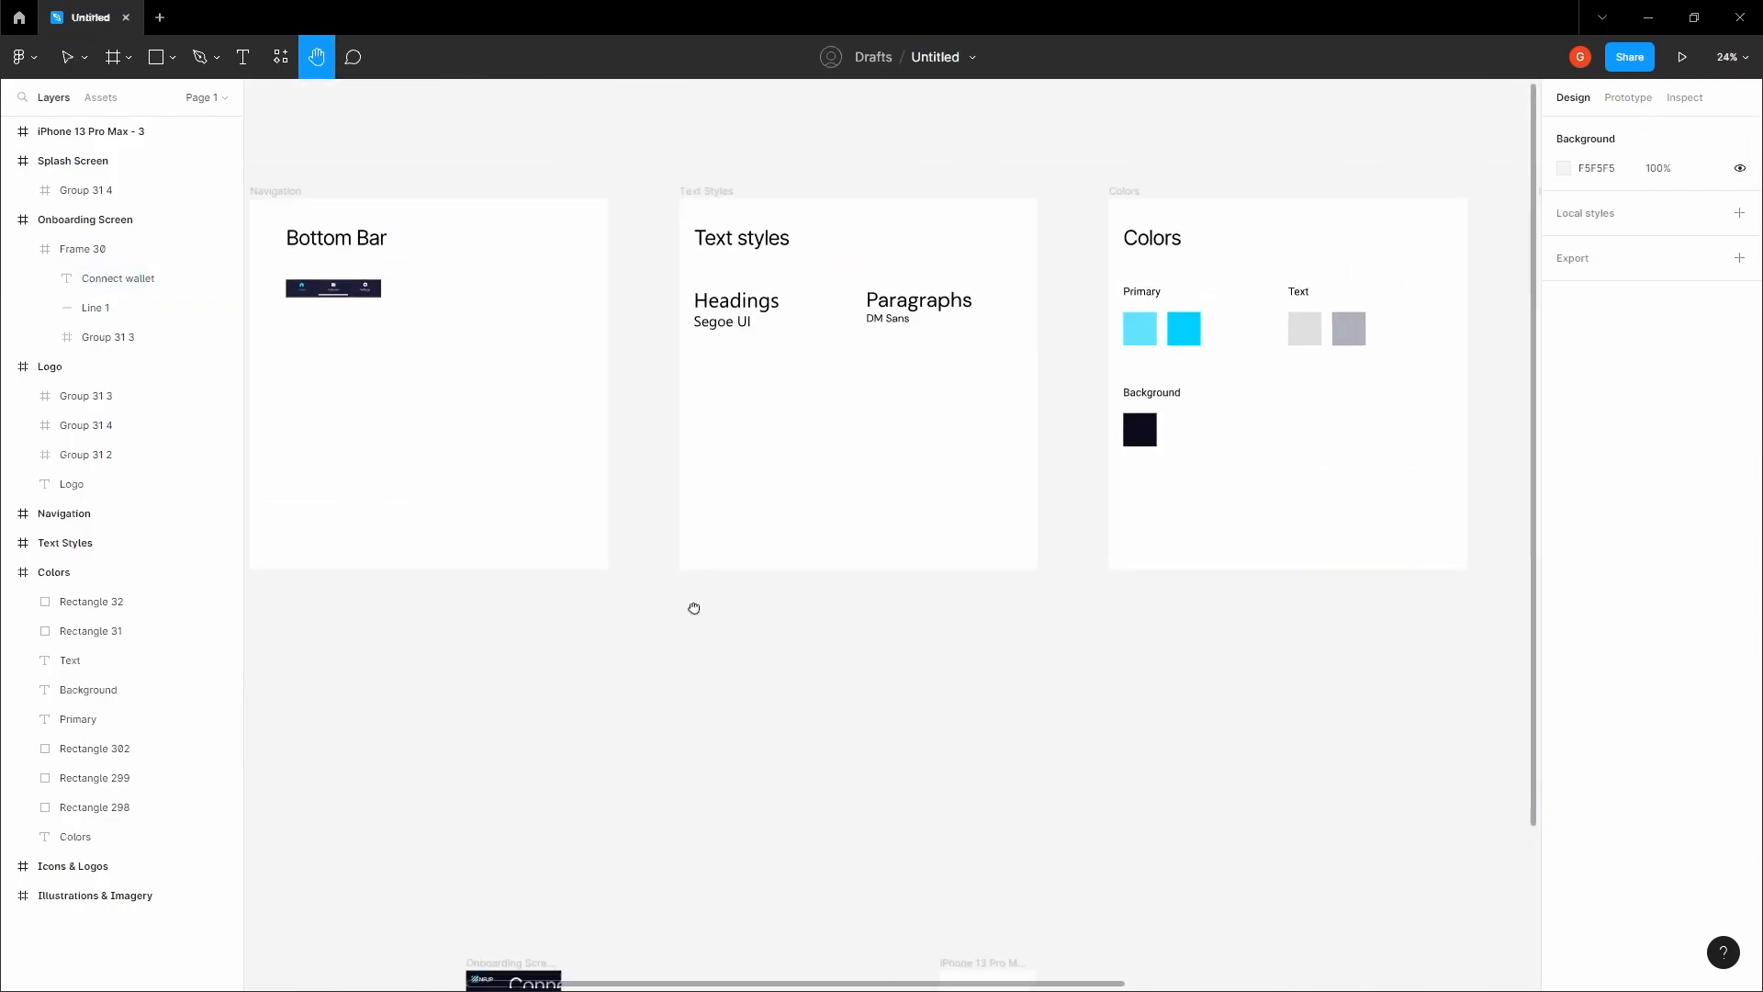
pyautogui.scroll(-6, 675, 637)
pyautogui.scroll(4, 259, 404)
# - Set the font of the "Connect wallet" text to Segoe UI
pyautogui.click(118, 278)
pyautogui.click(1605, 501)
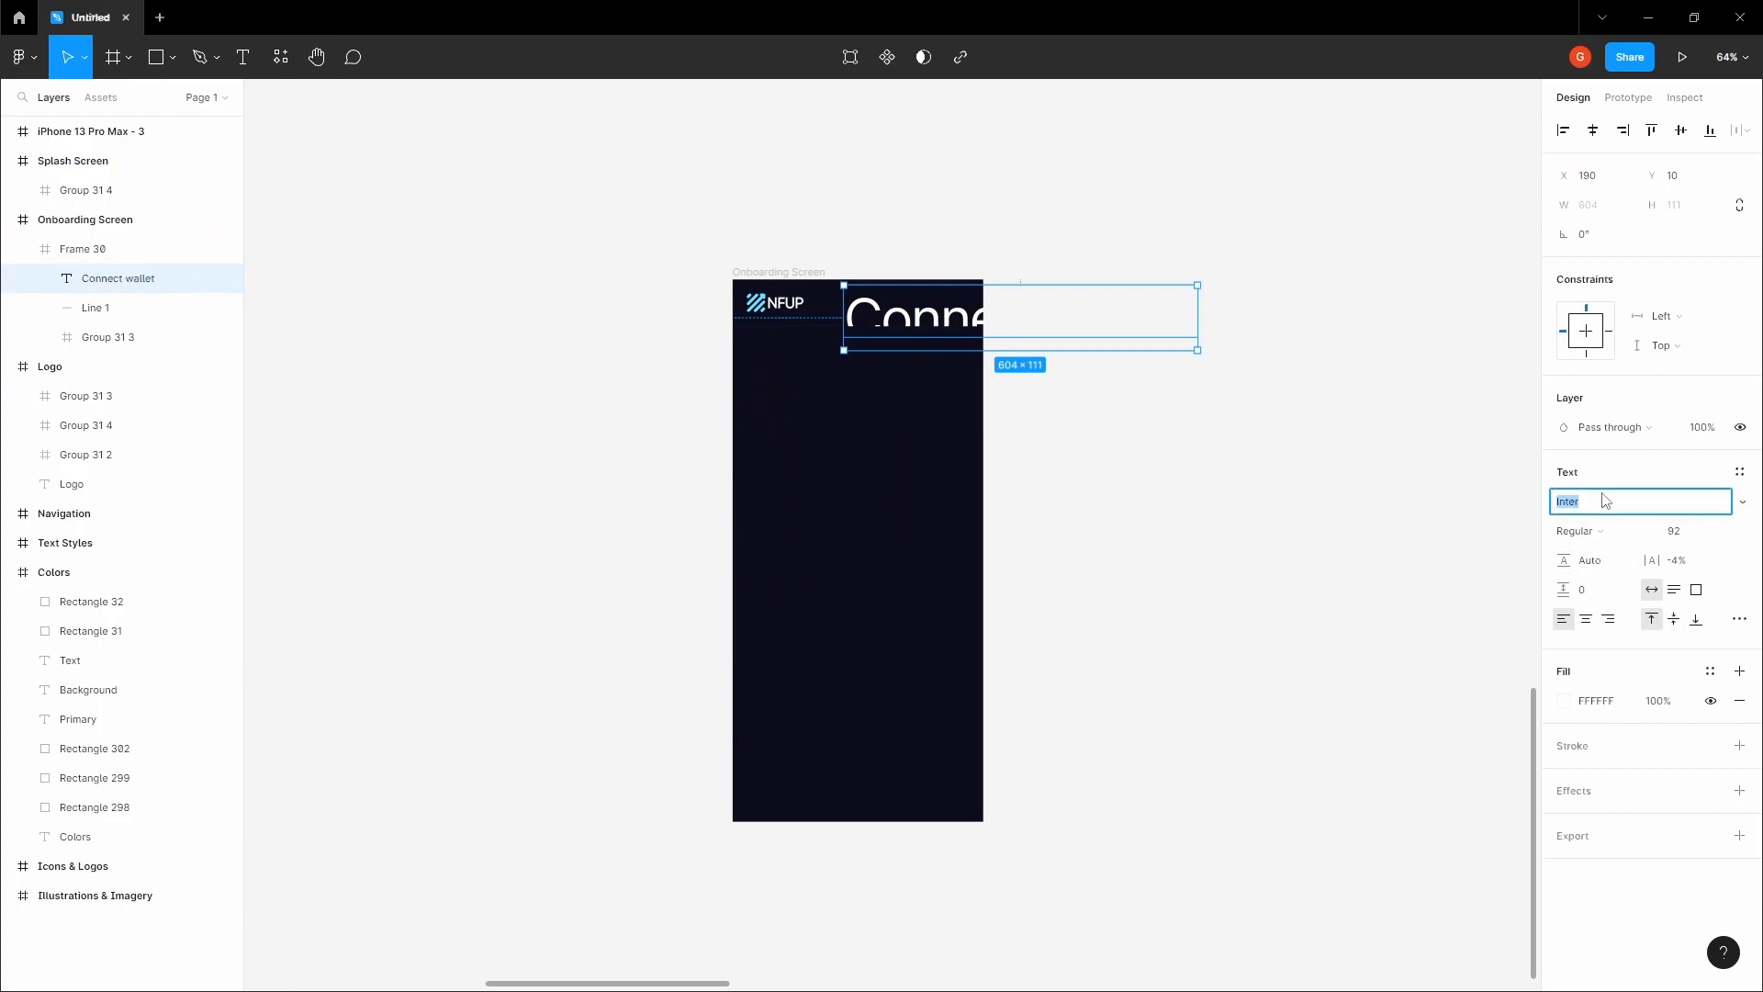
pyautogui.press('Return')
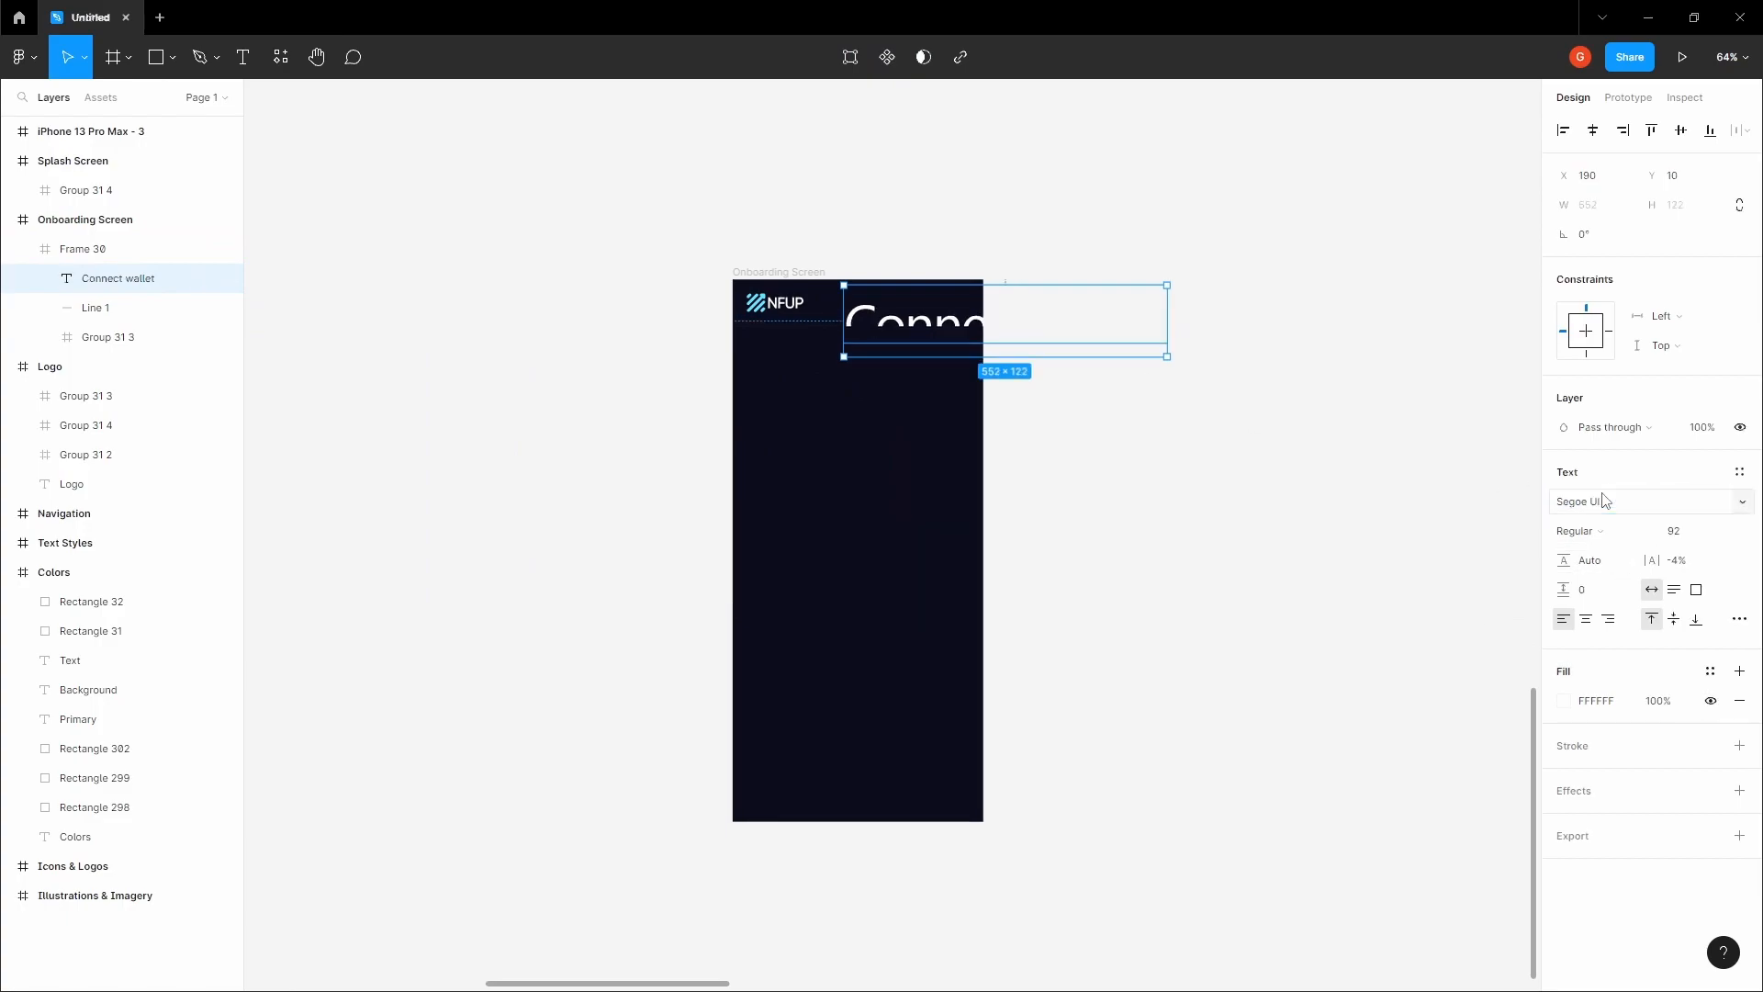
# - Set the "Connect wallet" text size to 14 and move it to X 295, Y 30 in the header
pyautogui.press('space')
pyautogui.scroll(5, 936, 377)
pyautogui.moveTo(902, 273); pyautogui.dragTo(940, 431)
pyautogui.press('Tab')
pyautogui.press('space')
pyautogui.scroll(5, 884, 412)
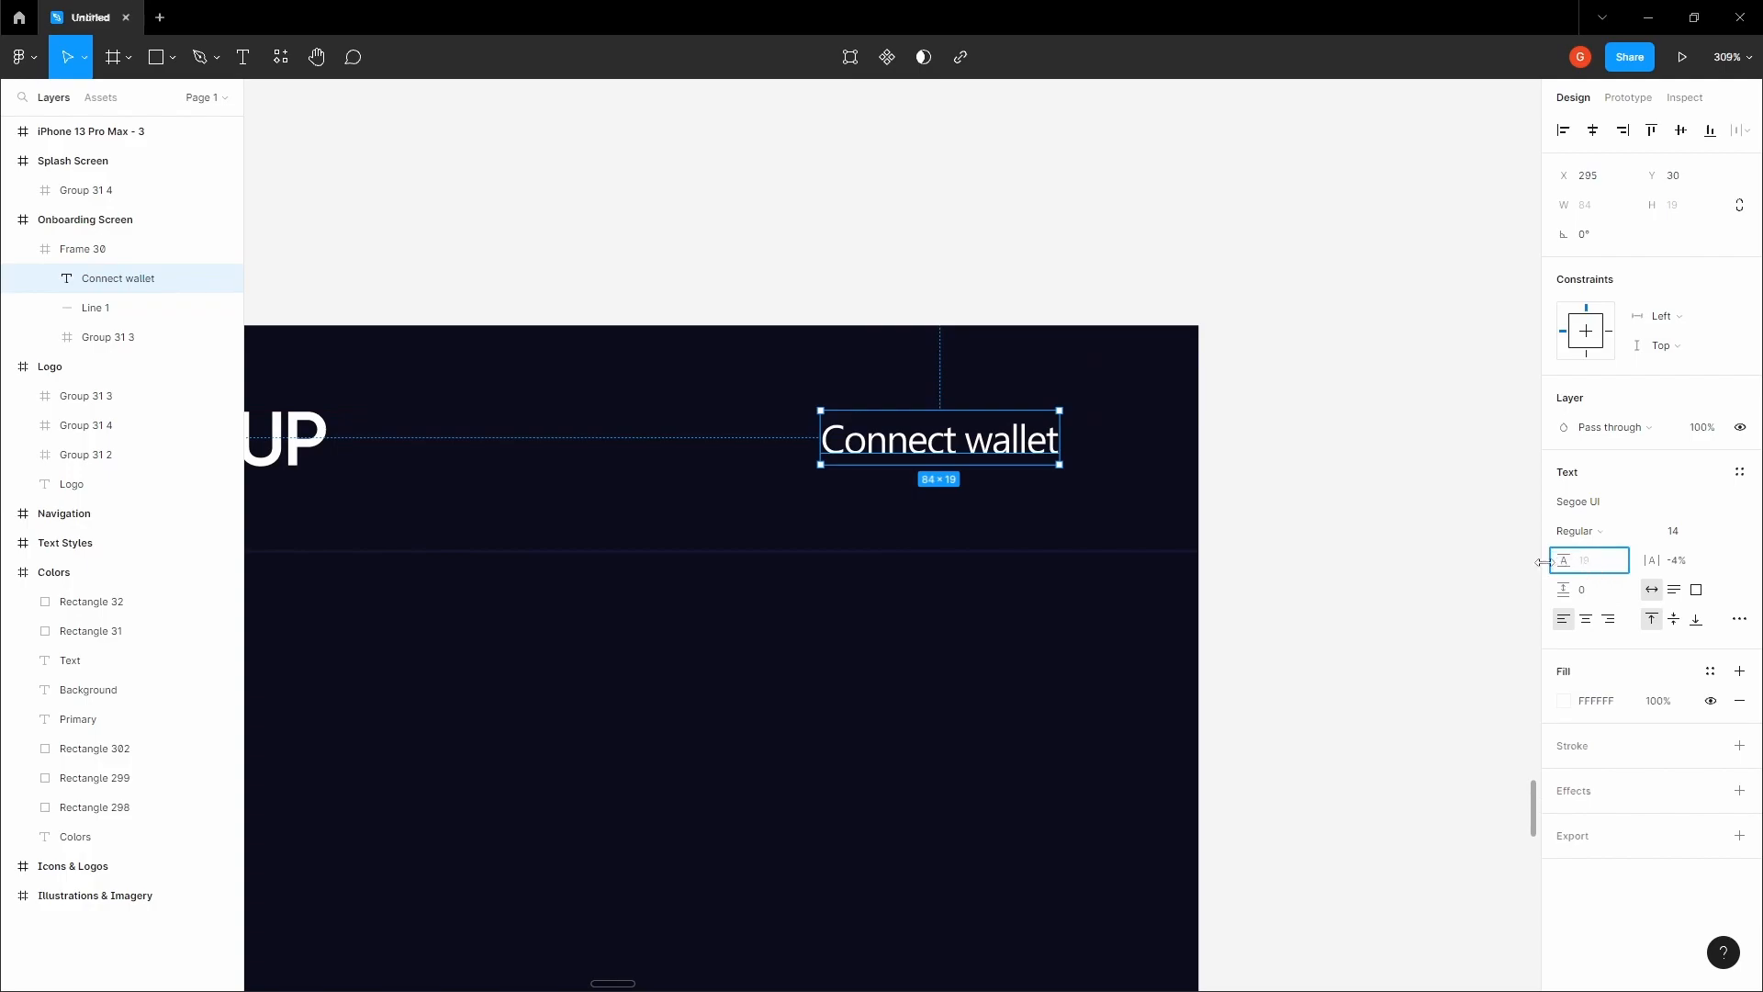
# - Nudge the "Connect wallet" text left to X 293
pyautogui.click(1317, 486)
pyautogui.press('space')
pyautogui.moveTo(1318, 486); pyautogui.dragTo(1362, 493)
pyautogui.scroll(-2, 1124, 470)
pyautogui.doubleClick(1010, 449)
pyautogui.scroll(4, 1014, 449)
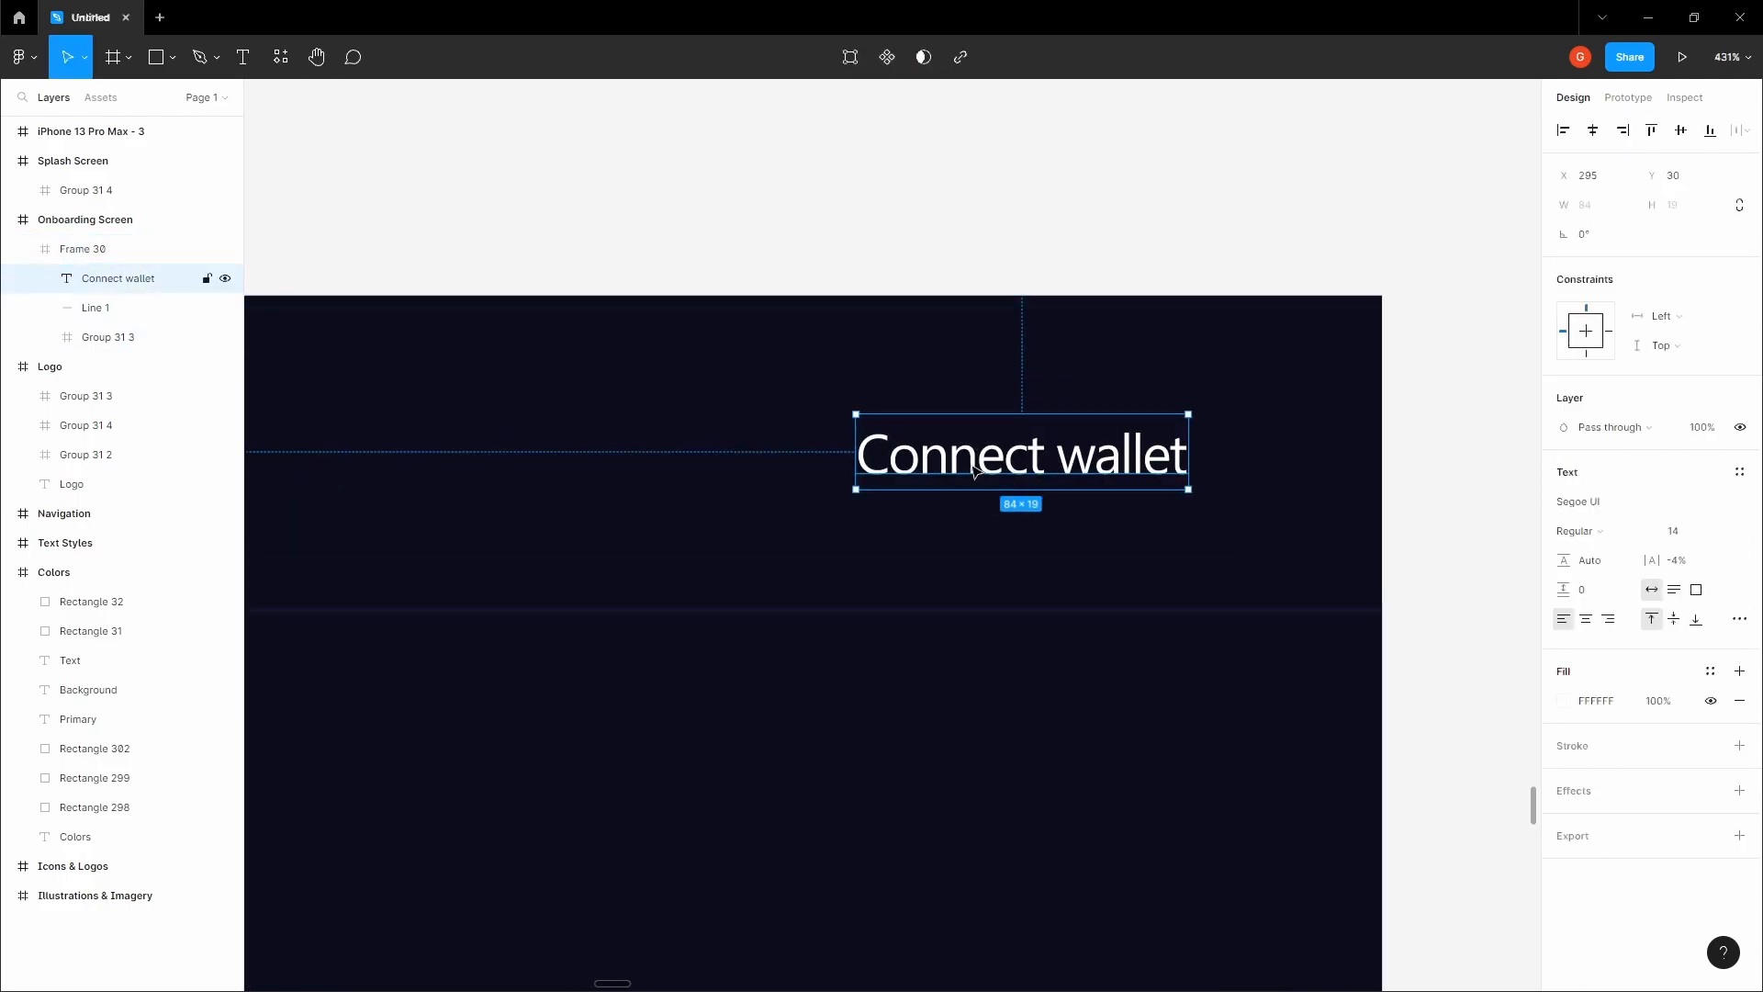
pyautogui.press('Left')
pyautogui.press('Left')
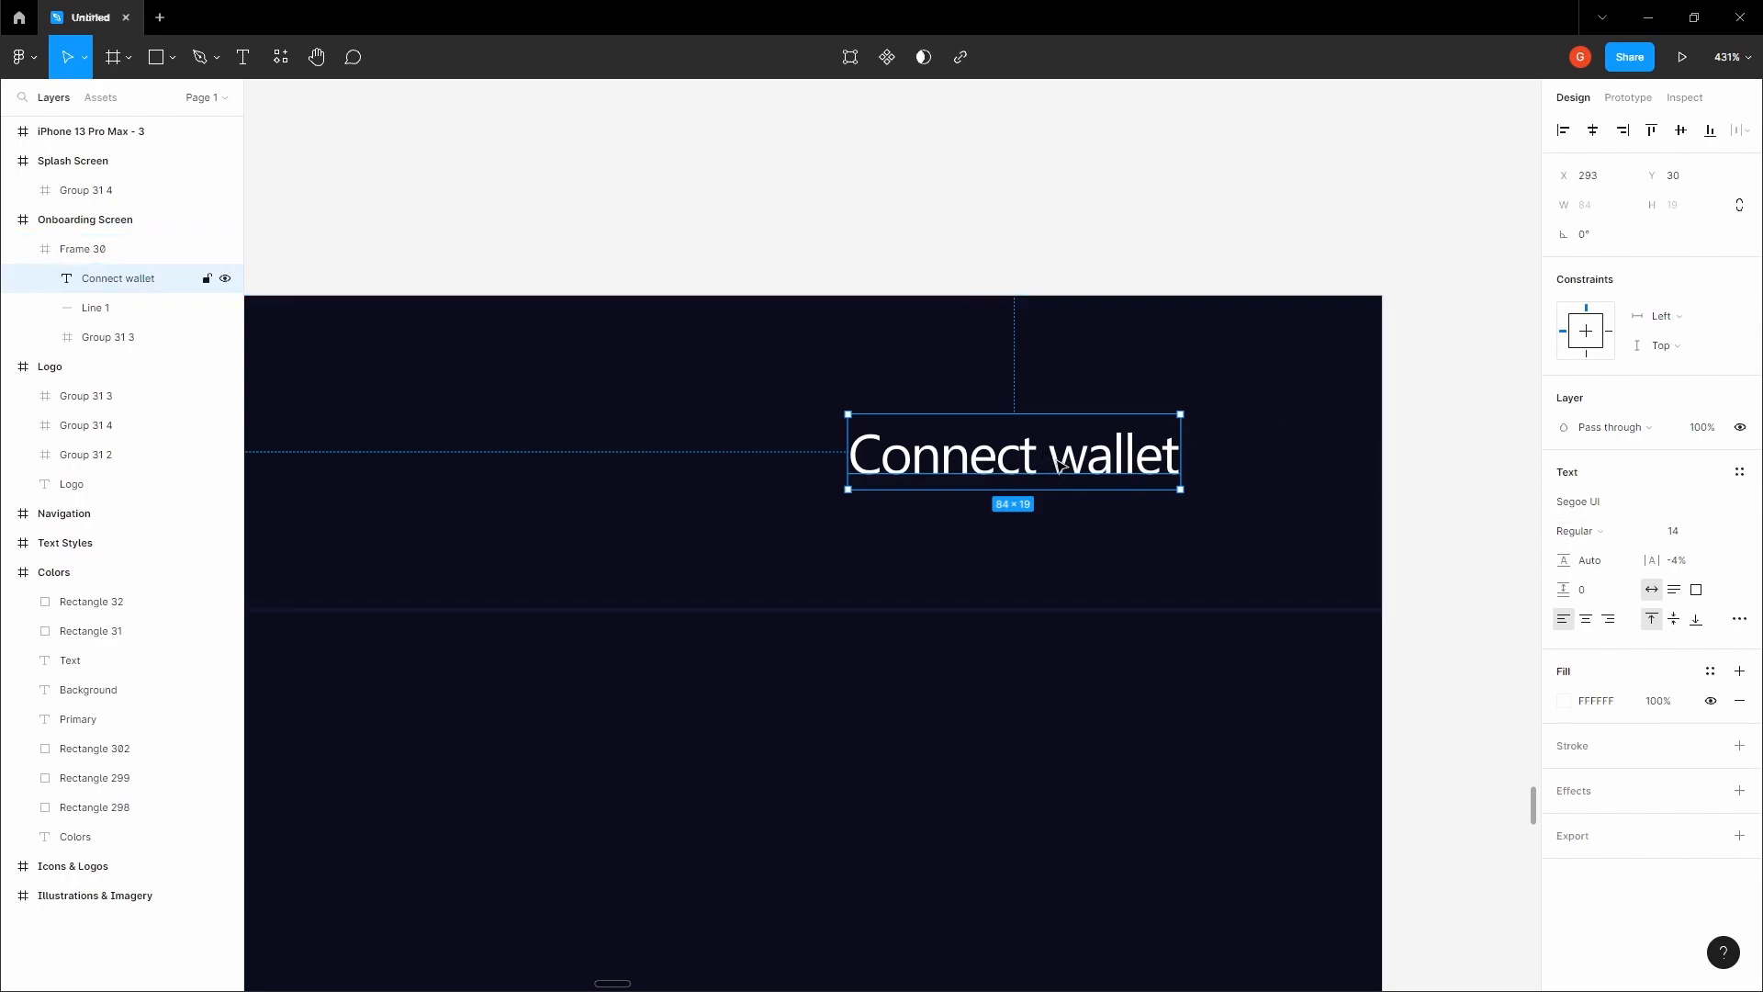
# - Wrap the "Connect wallet" text in an auto layout frame and move that frame to X 280, Y 17
pyautogui.hotkey('shift', 'a')
pyautogui.press('Left')
pyautogui.press('Left')
pyautogui.press('Left')
pyautogui.press('Left')
pyautogui.press('Left')
pyautogui.press('Left')
pyautogui.moveTo(986, 459); pyautogui.dragTo(998, 447)
# - Set the button frame's padding to 12 vertical and 16 horizontal, and move the frame to X 270, Y 16
pyautogui.click(1684, 472)
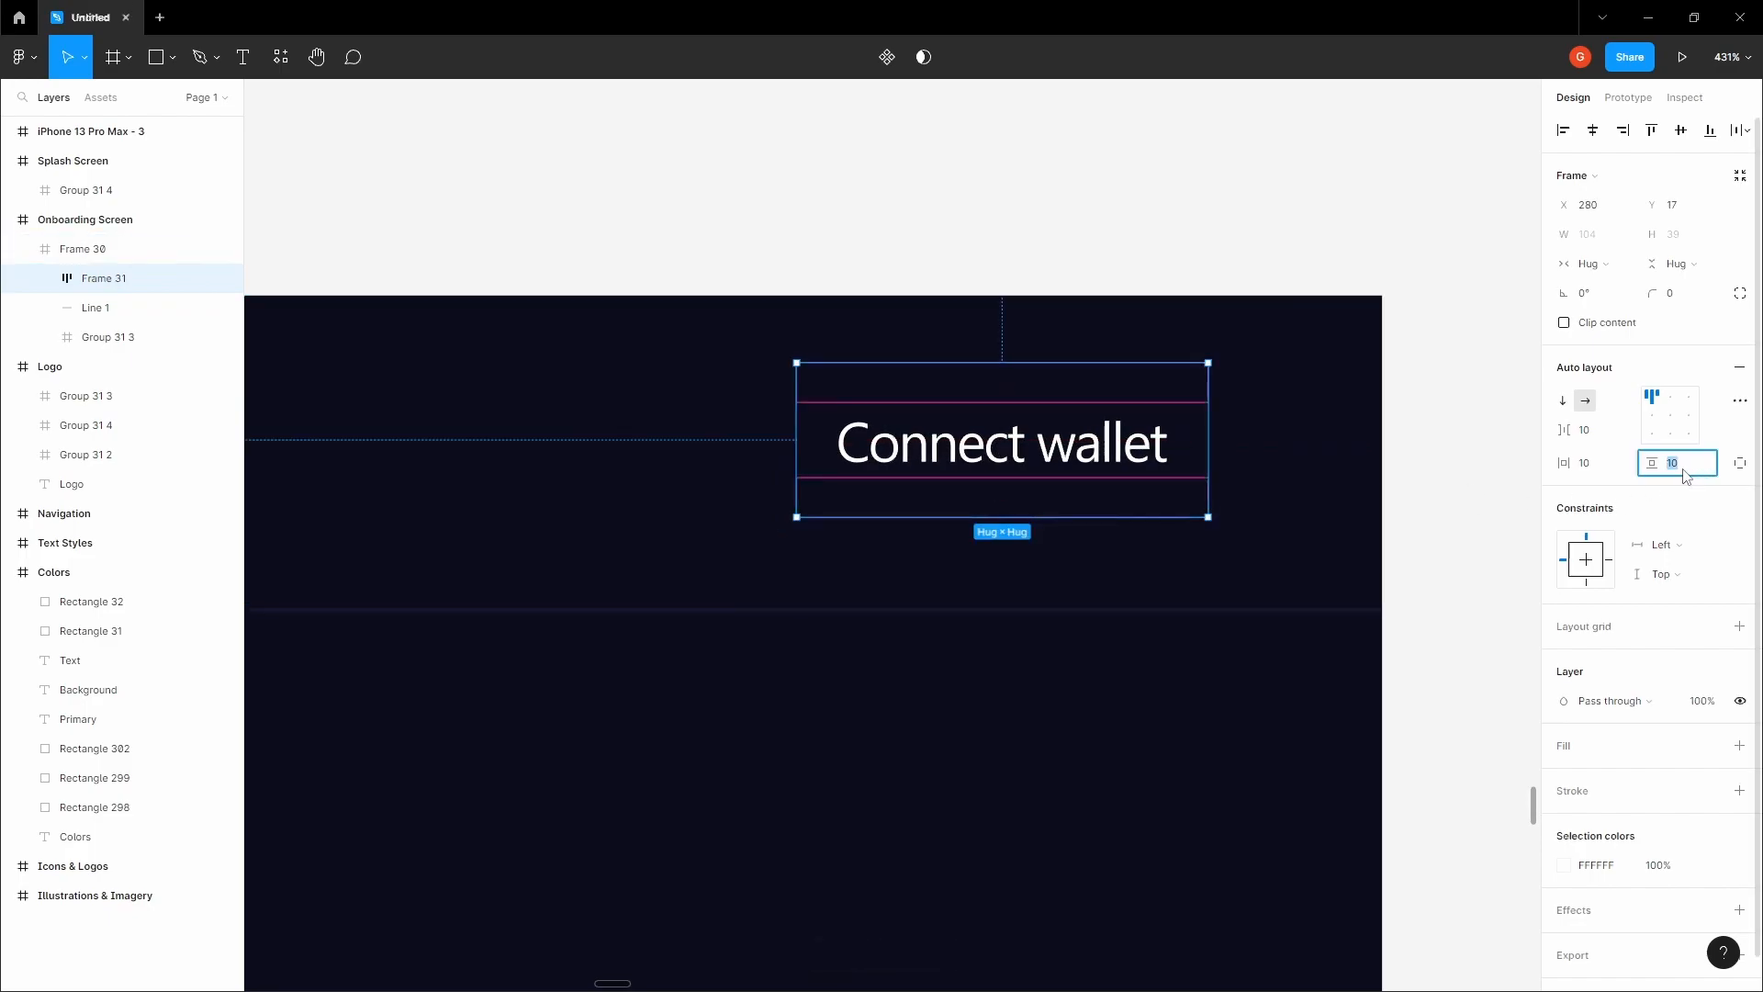
pyautogui.press('Tab')
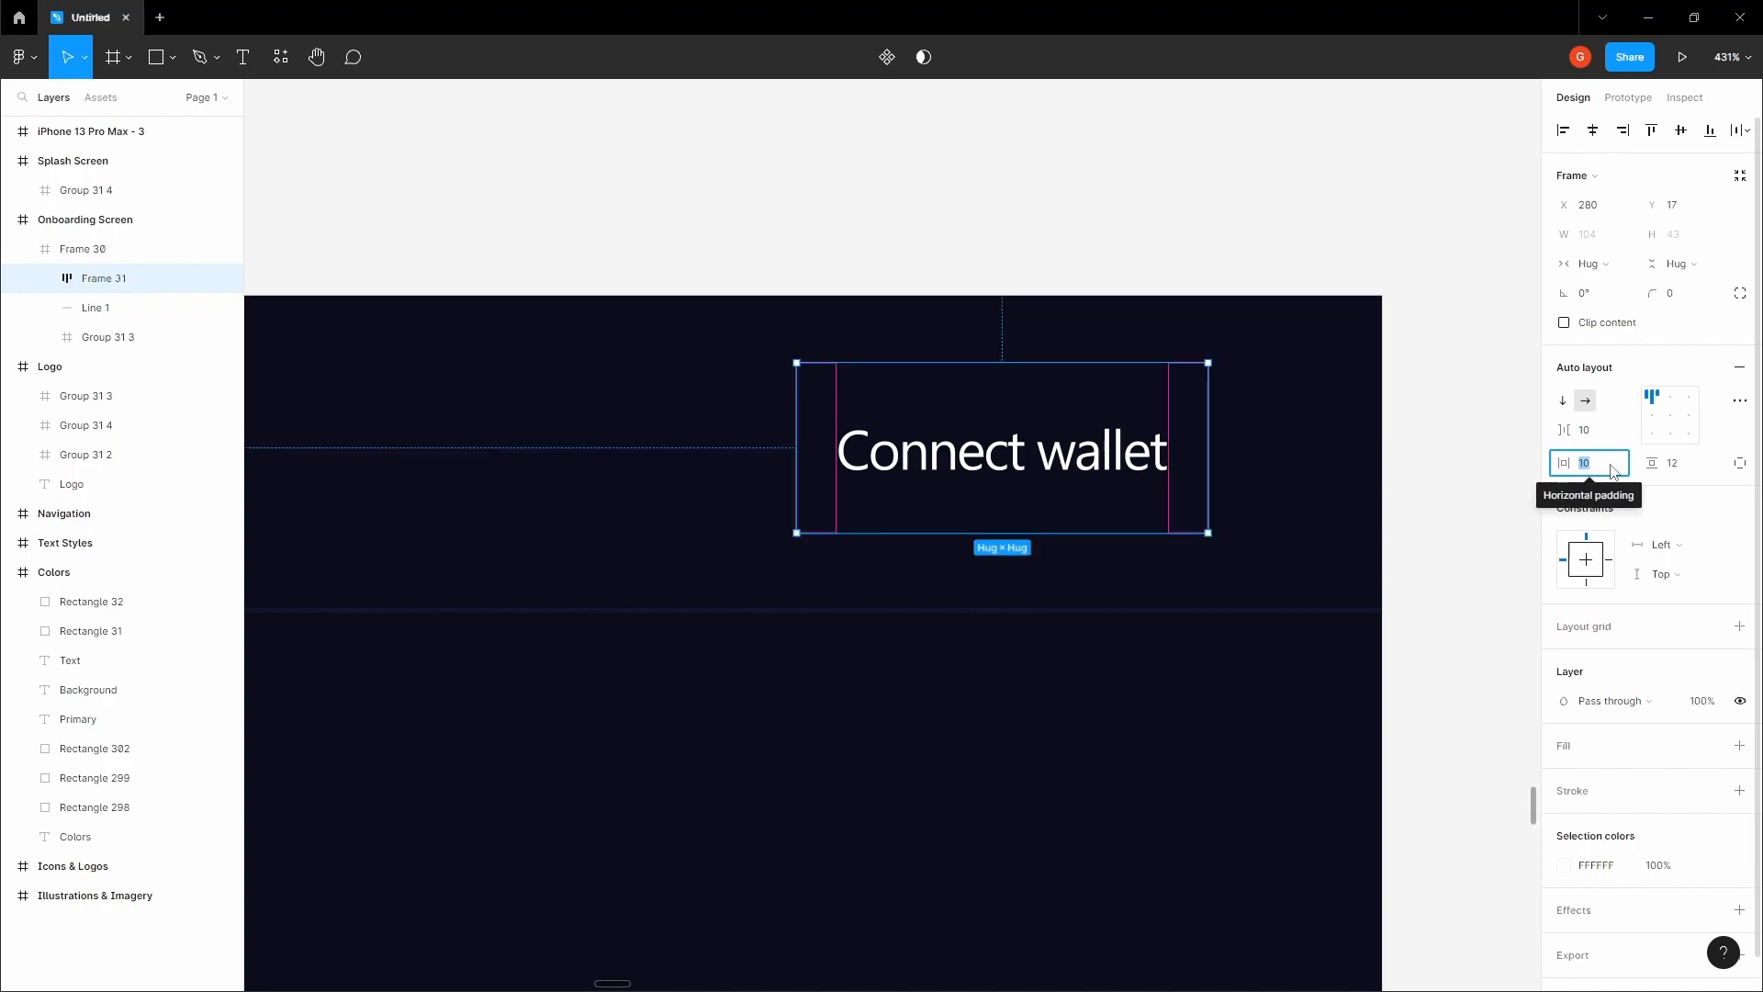
pyautogui.write('16')
pyautogui.press('Tab')
pyautogui.moveTo(1084, 456)
pyautogui.mouseDown()
pyautogui.moveTo(1066, 453)
pyautogui.moveTo(1095, 453)
pyautogui.mouseUp()
# - Copy the fill colour of the first Primary swatch in the Colors frame
pyautogui.scroll(-10, 1375, 547)
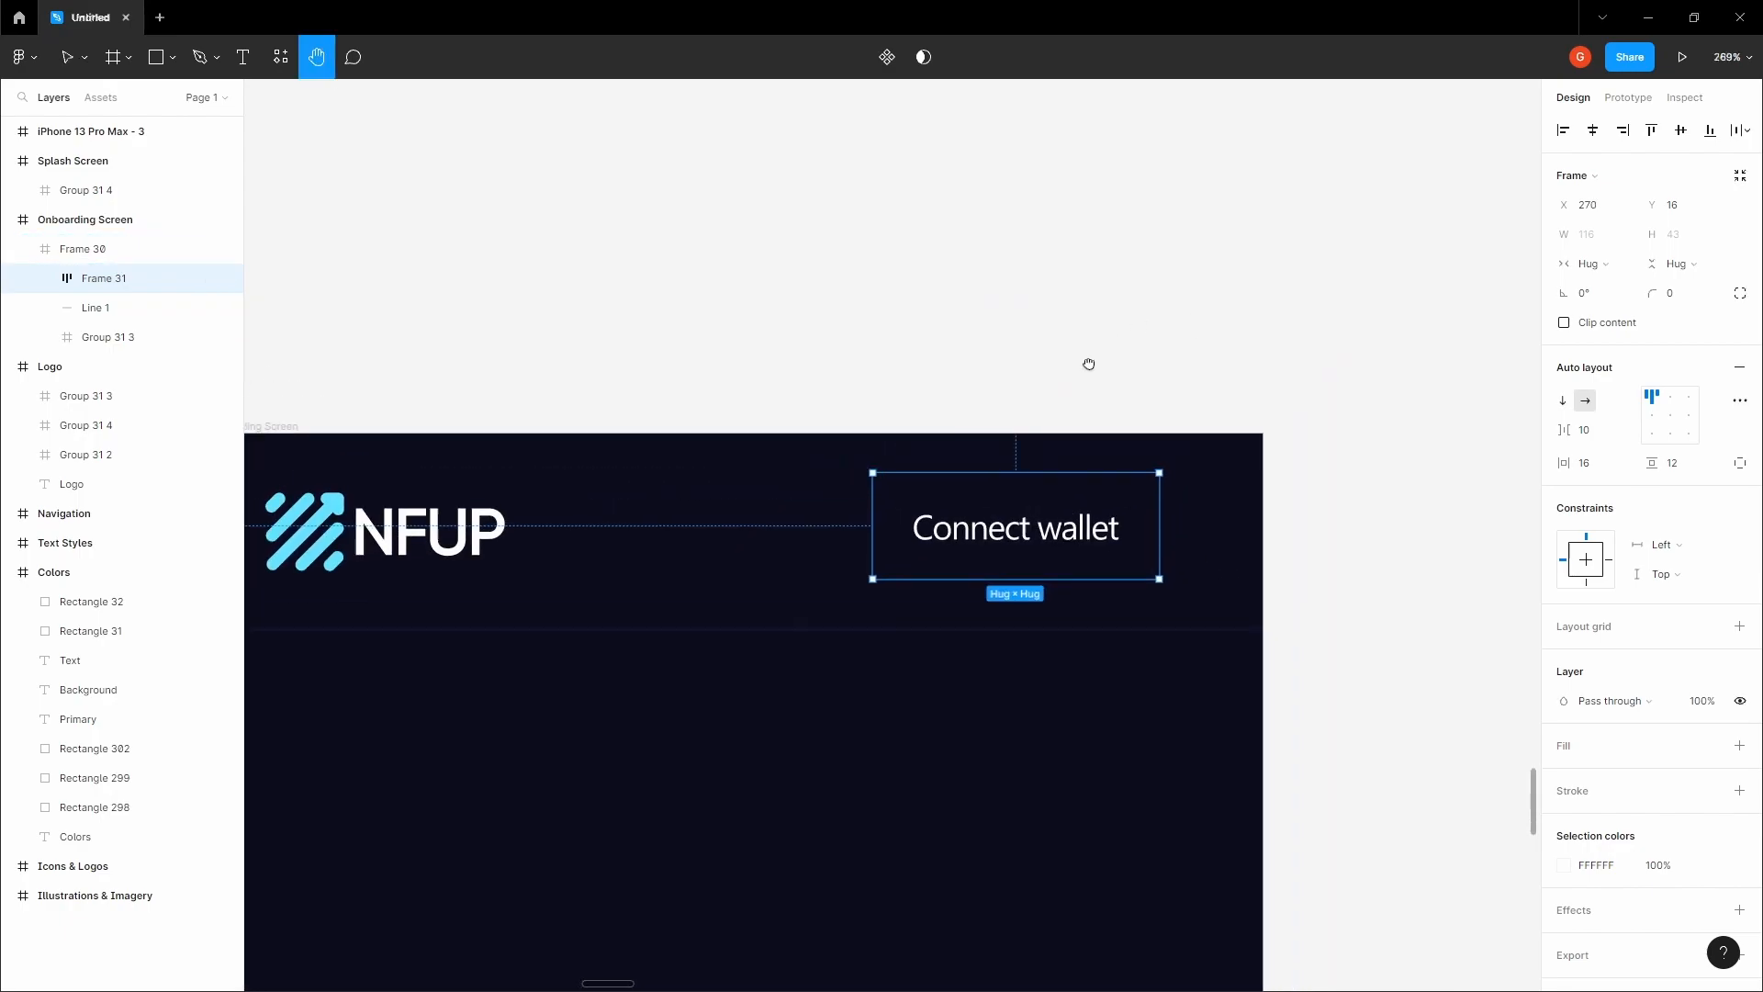
pyautogui.click(1086, 381)
pyautogui.press('space')
pyautogui.scroll(-4, 1046, 476)
pyautogui.moveTo(1087, 381); pyautogui.dragTo(877, 701)
pyautogui.moveTo(1117, 449); pyautogui.dragTo(964, 634)
pyautogui.scroll(-2, 965, 634)
pyautogui.moveTo(1231, 386); pyautogui.dragTo(1133, 396)
pyautogui.scroll(4, 1133, 397)
pyautogui.scroll(3, 1133, 397)
pyautogui.click(1145, 374)
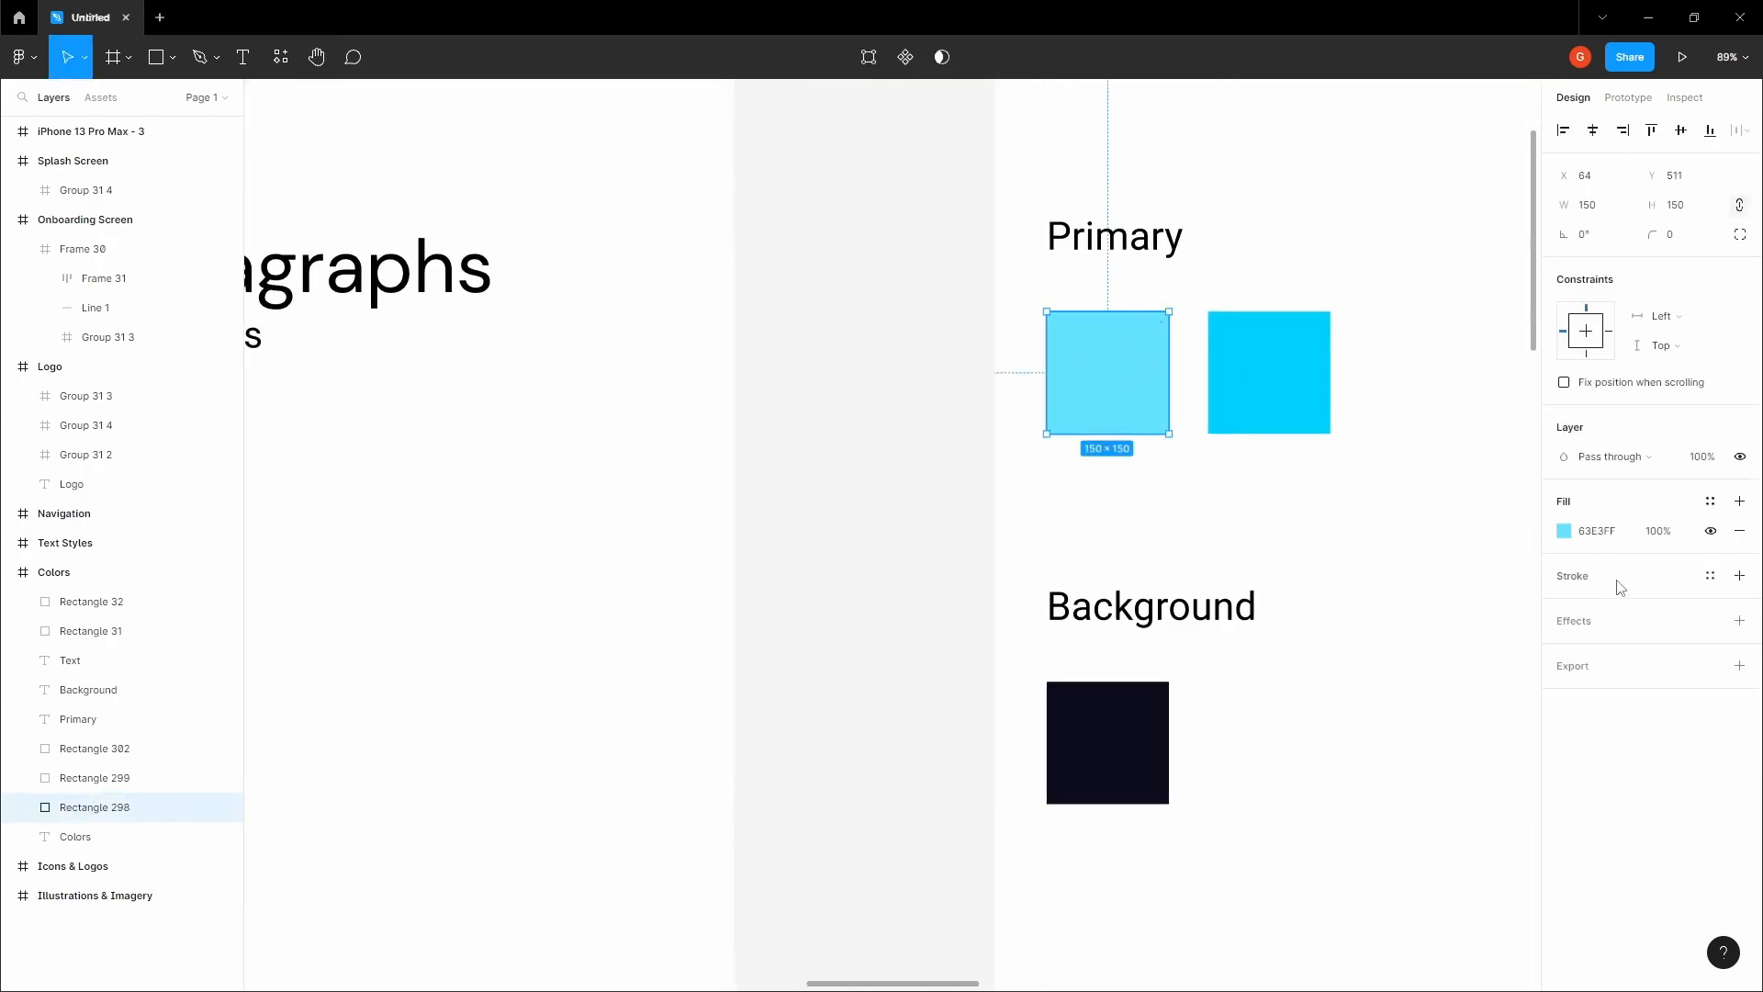
# - Add a fill to the "Connect wallet" button frame and set its colour to the copied 63E3FF
pyautogui.click(886, 503)
pyautogui.press('space')
pyautogui.scroll(-5, 886, 504)
pyautogui.scroll(-5, 901, 504)
pyautogui.moveTo(791, 592); pyautogui.dragTo(972, 479)
pyautogui.scroll(8, 889, 503)
pyautogui.doubleClick(973, 493)
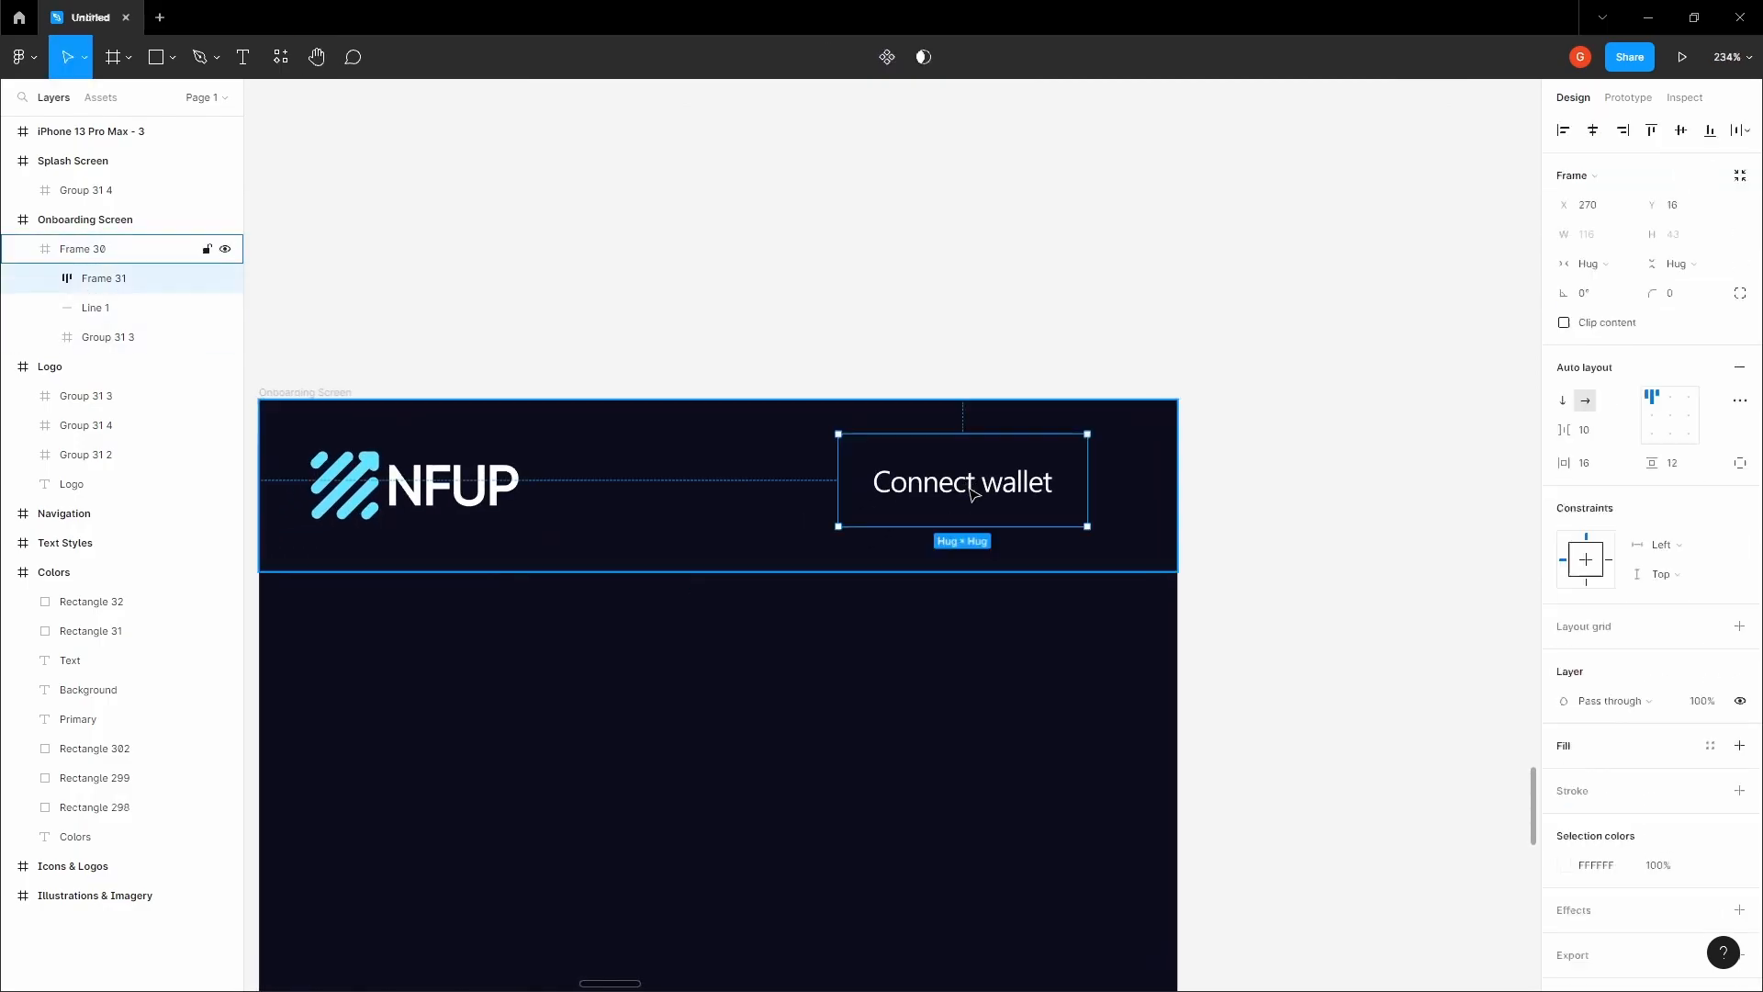
pyautogui.click(1738, 749)
pyautogui.click(1591, 777)
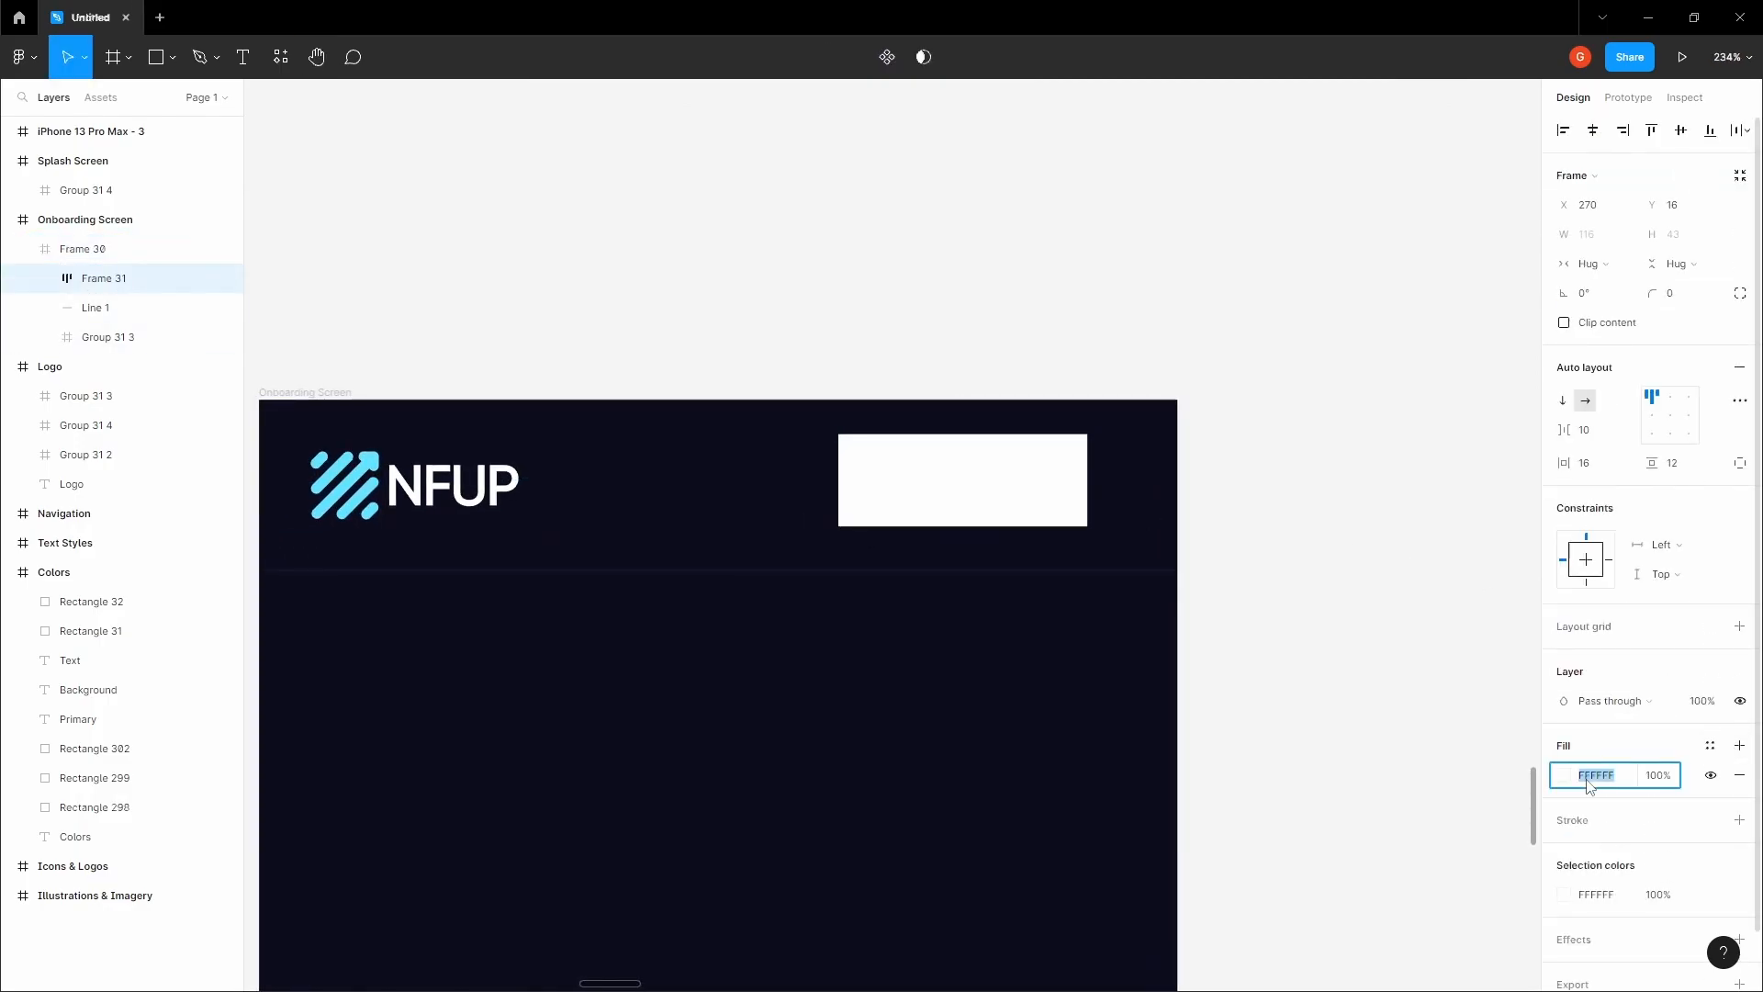
pyautogui.hotkey('ctrl', 'v')
pyautogui.click(1276, 607)
# - Set the button label's fill to 0C0D1C by sampling the dark screen background with the eyedropper
pyautogui.press('space')
pyautogui.moveTo(1267, 605); pyautogui.dragTo(1349, 566)
pyautogui.doubleClick(1058, 456)
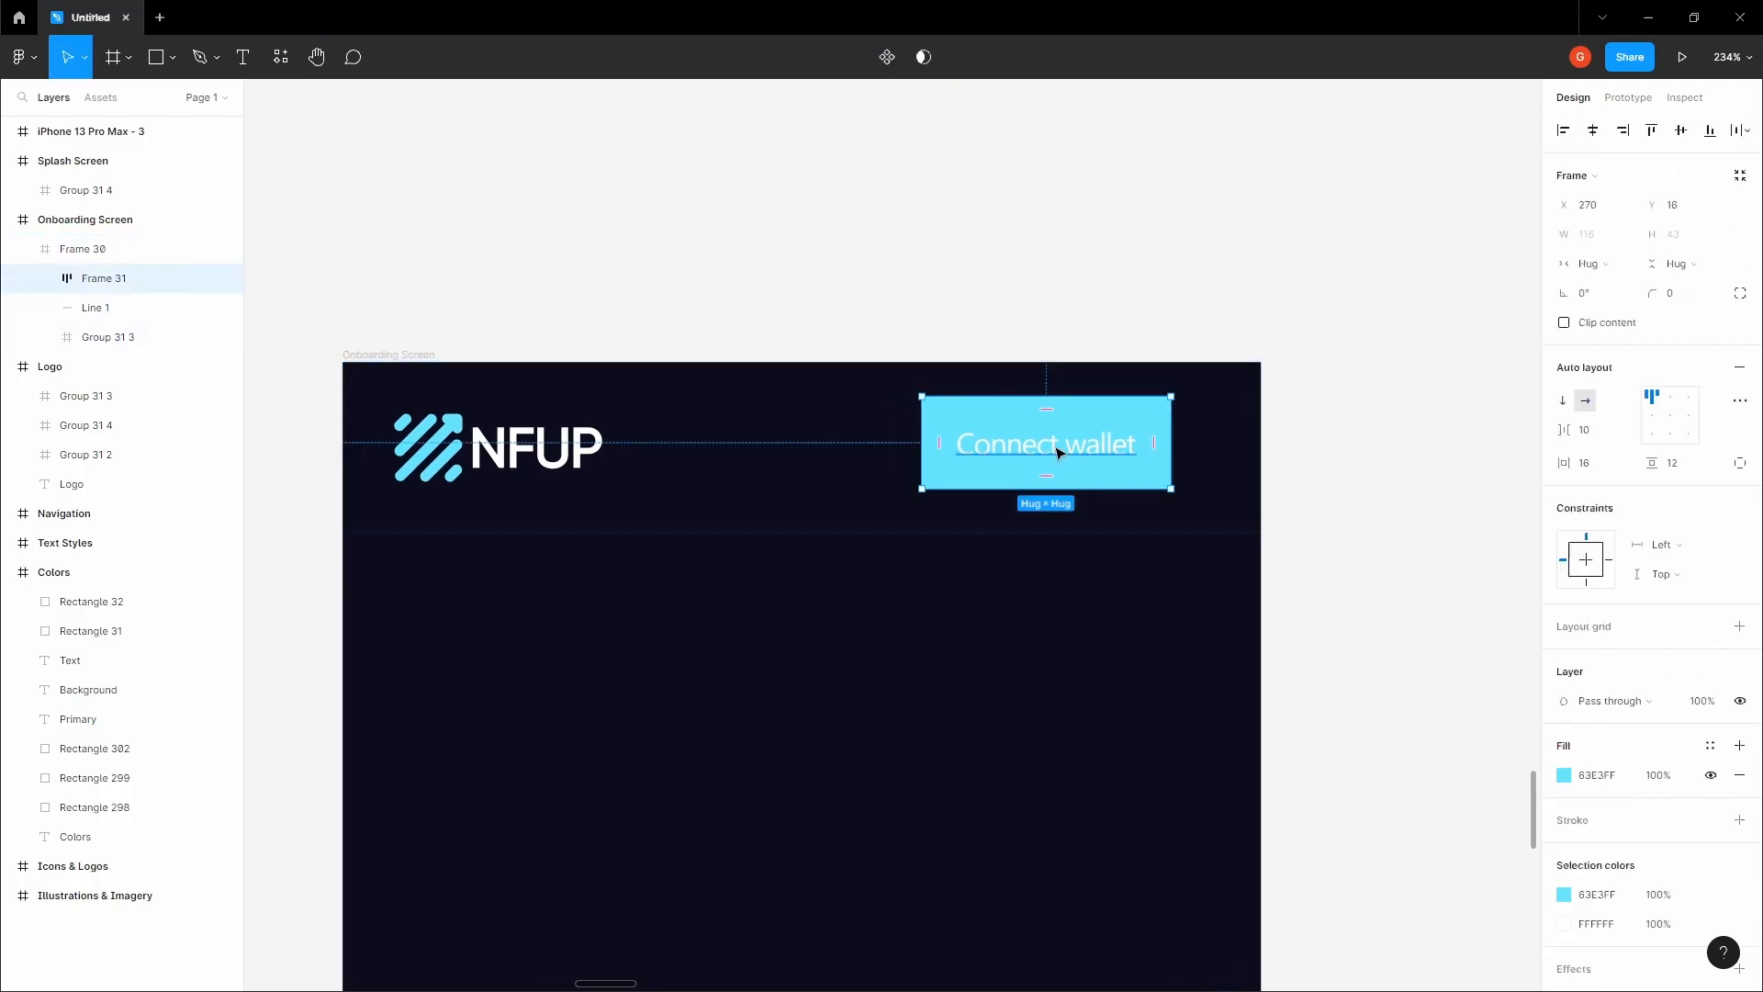
pyautogui.doubleClick(1058, 451)
pyautogui.click(1565, 612)
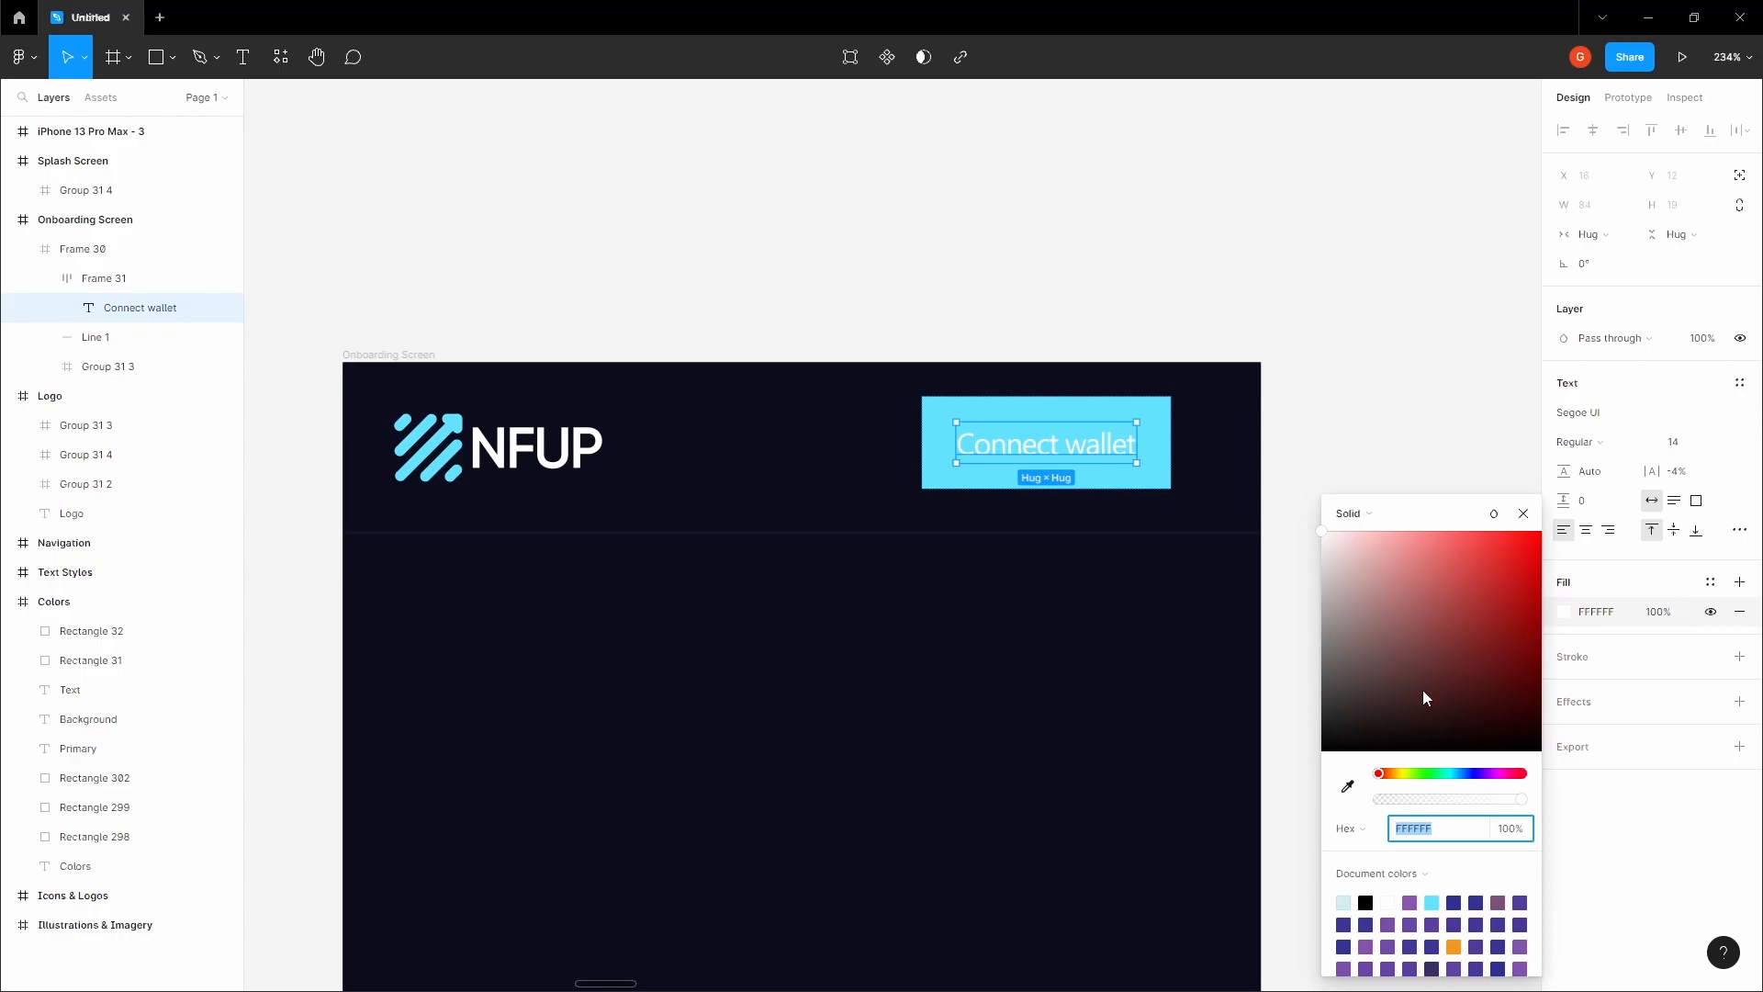
pyautogui.click(1347, 786)
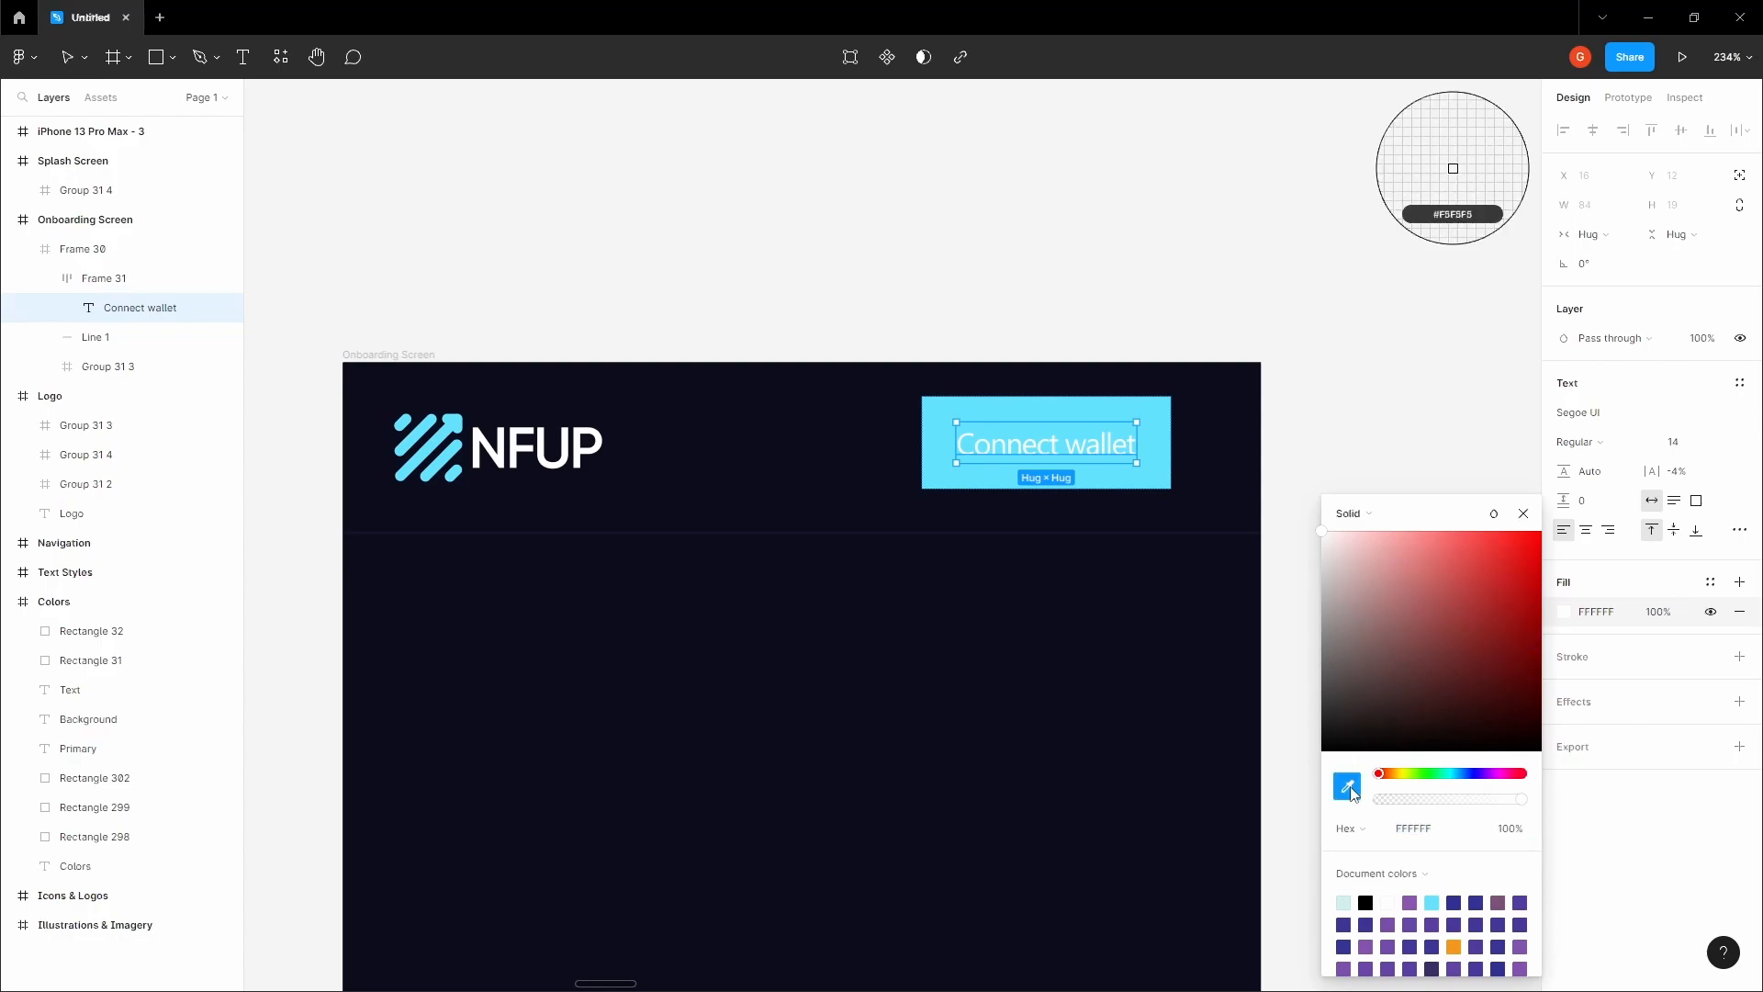
pyautogui.click(1003, 661)
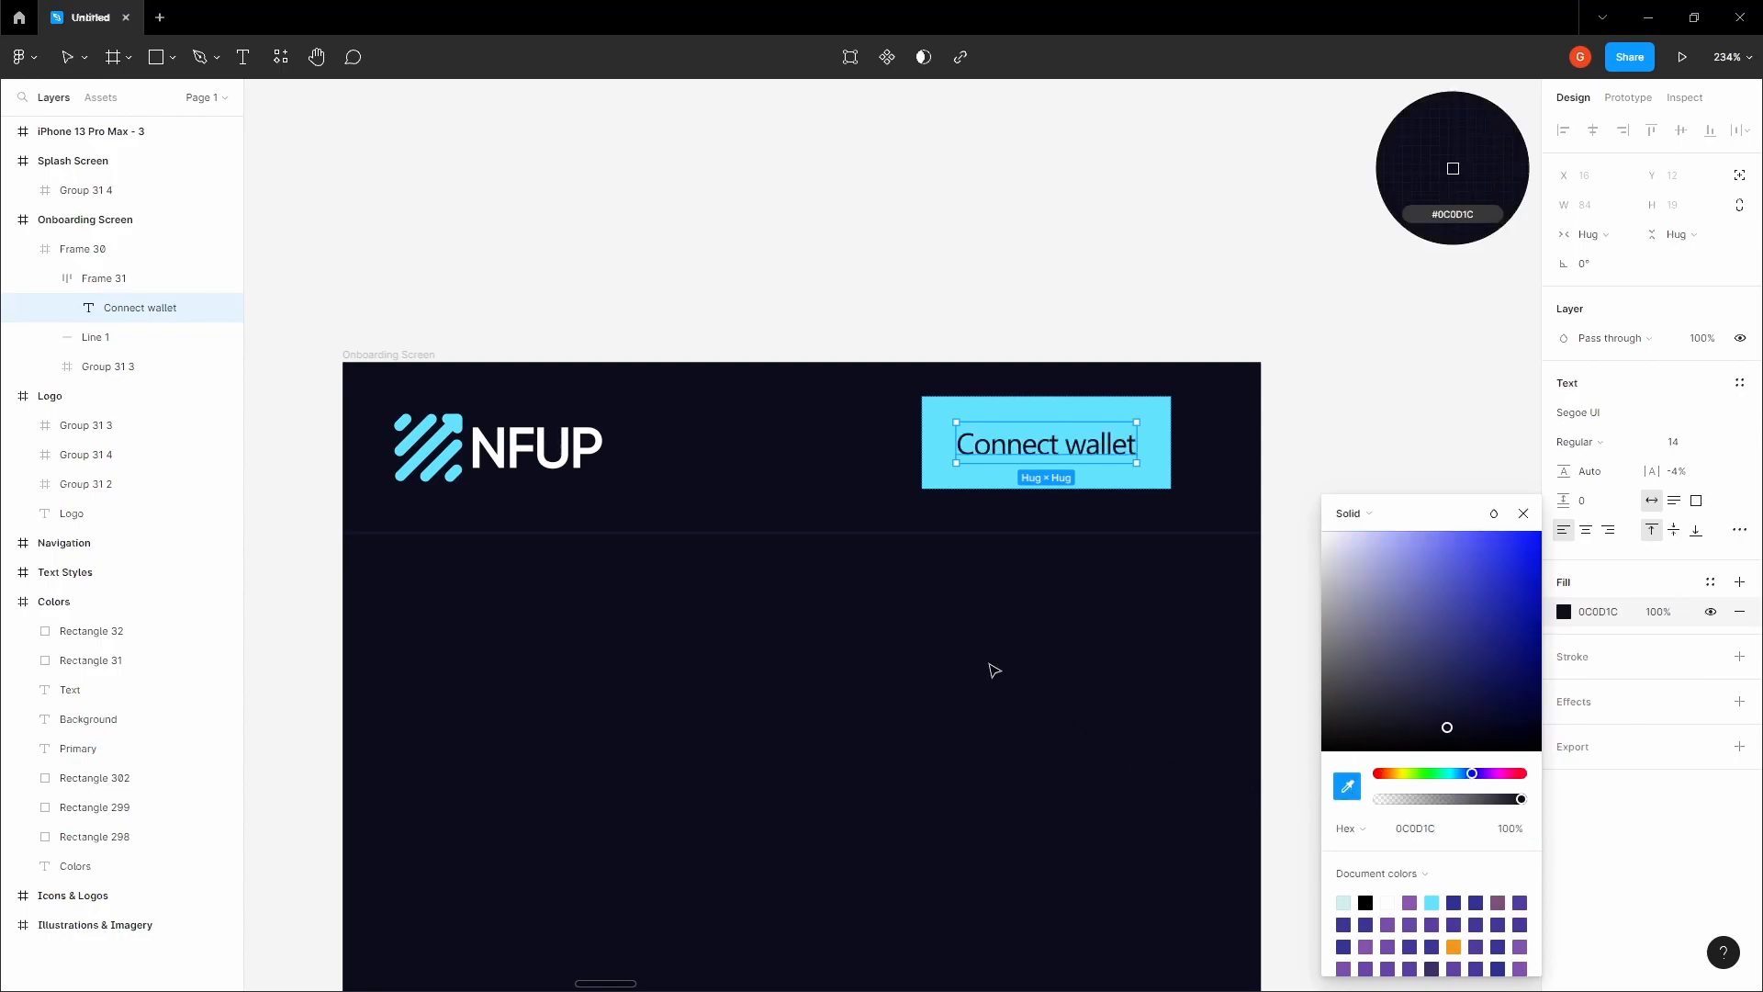
pyautogui.click(884, 315)
# - Set the corner radius of the "Connect wallet" button to 4
pyautogui.moveTo(948, 335); pyautogui.dragTo(928, 299)
pyautogui.doubleClick(1030, 409)
pyautogui.scroll(1, 1030, 407)
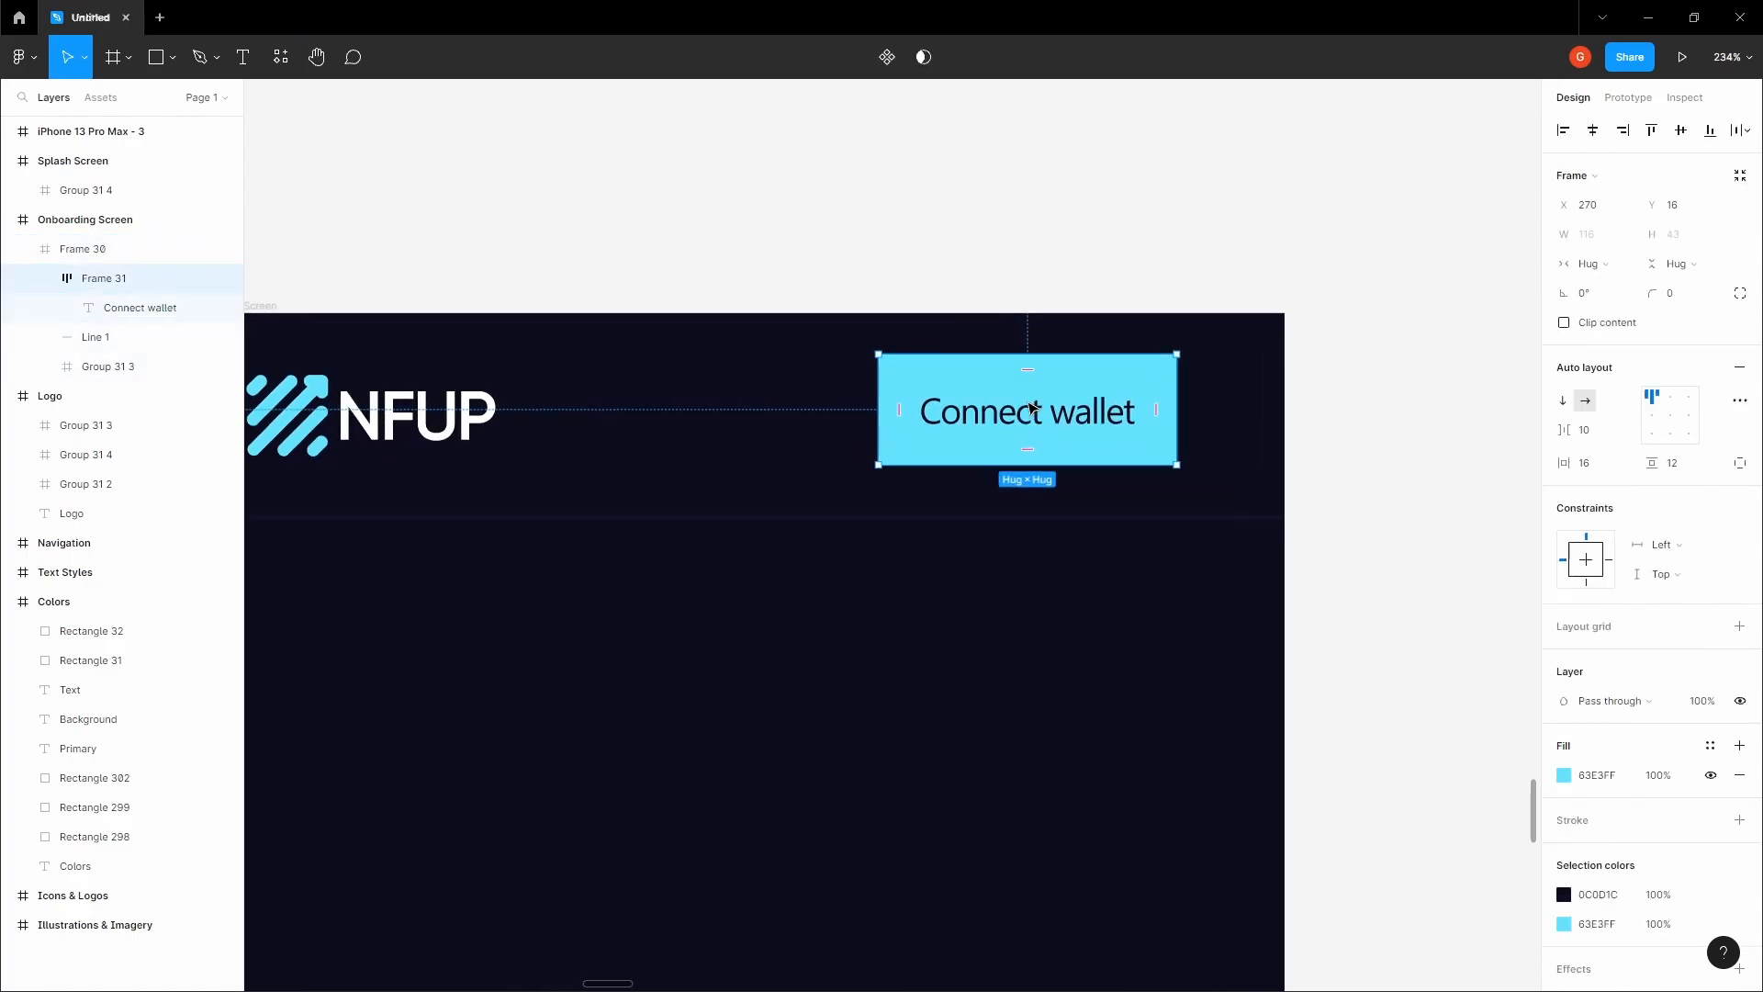
pyautogui.write('4')
pyautogui.click(1148, 246)
# - Centre the "Connect wallet" button vertically within the header frame and check its spacing
pyautogui.moveTo(1134, 251); pyautogui.dragTo(1196, 308)
pyautogui.scroll(-2, 1219, 262)
pyautogui.doubleClick(1171, 381)
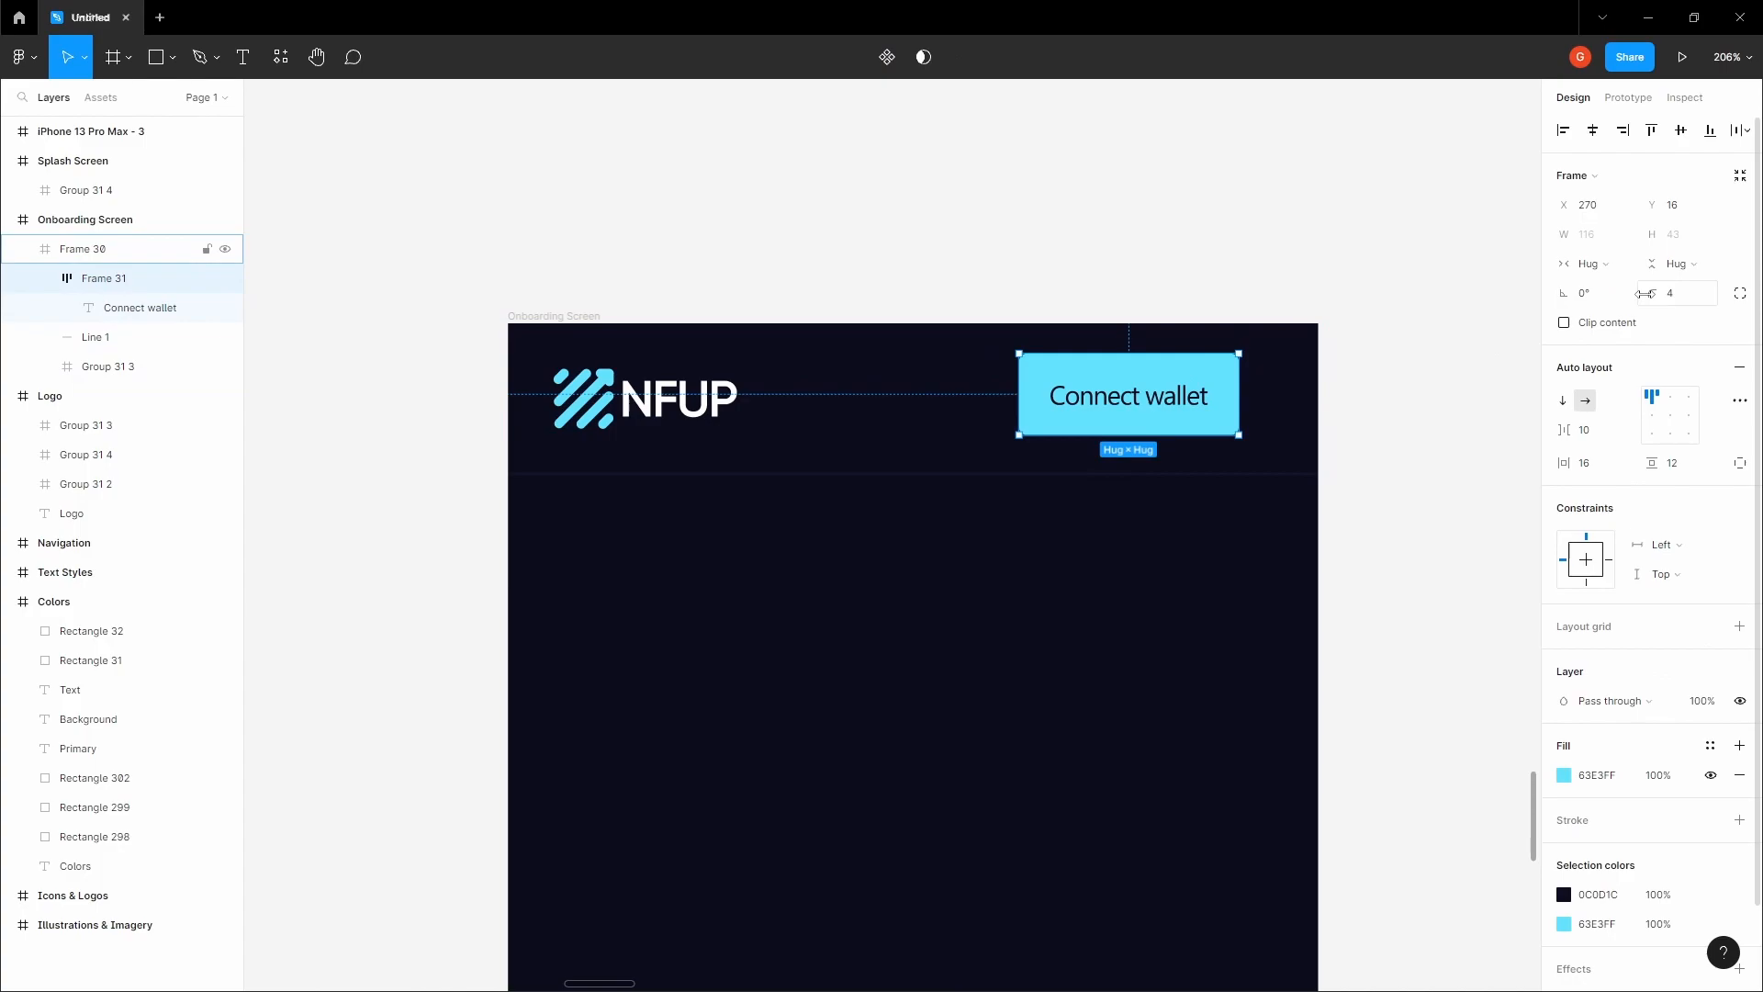
pyautogui.scroll(3, 1318, 370)
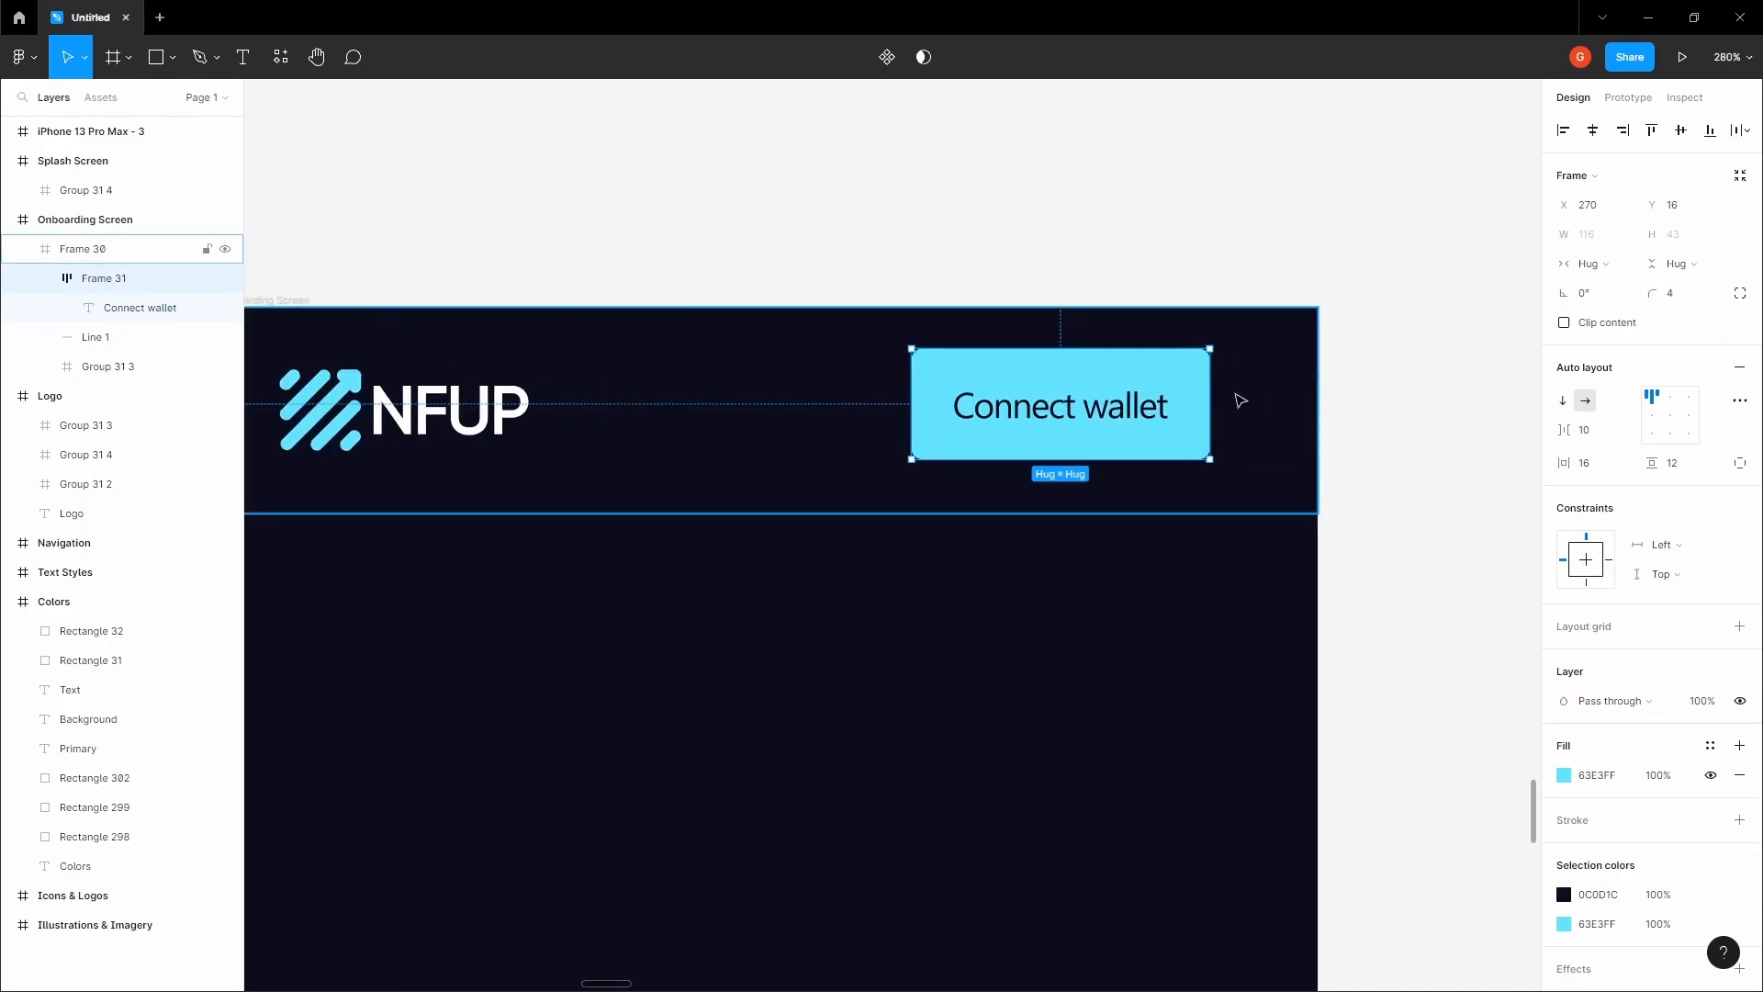
pyautogui.click(1685, 131)
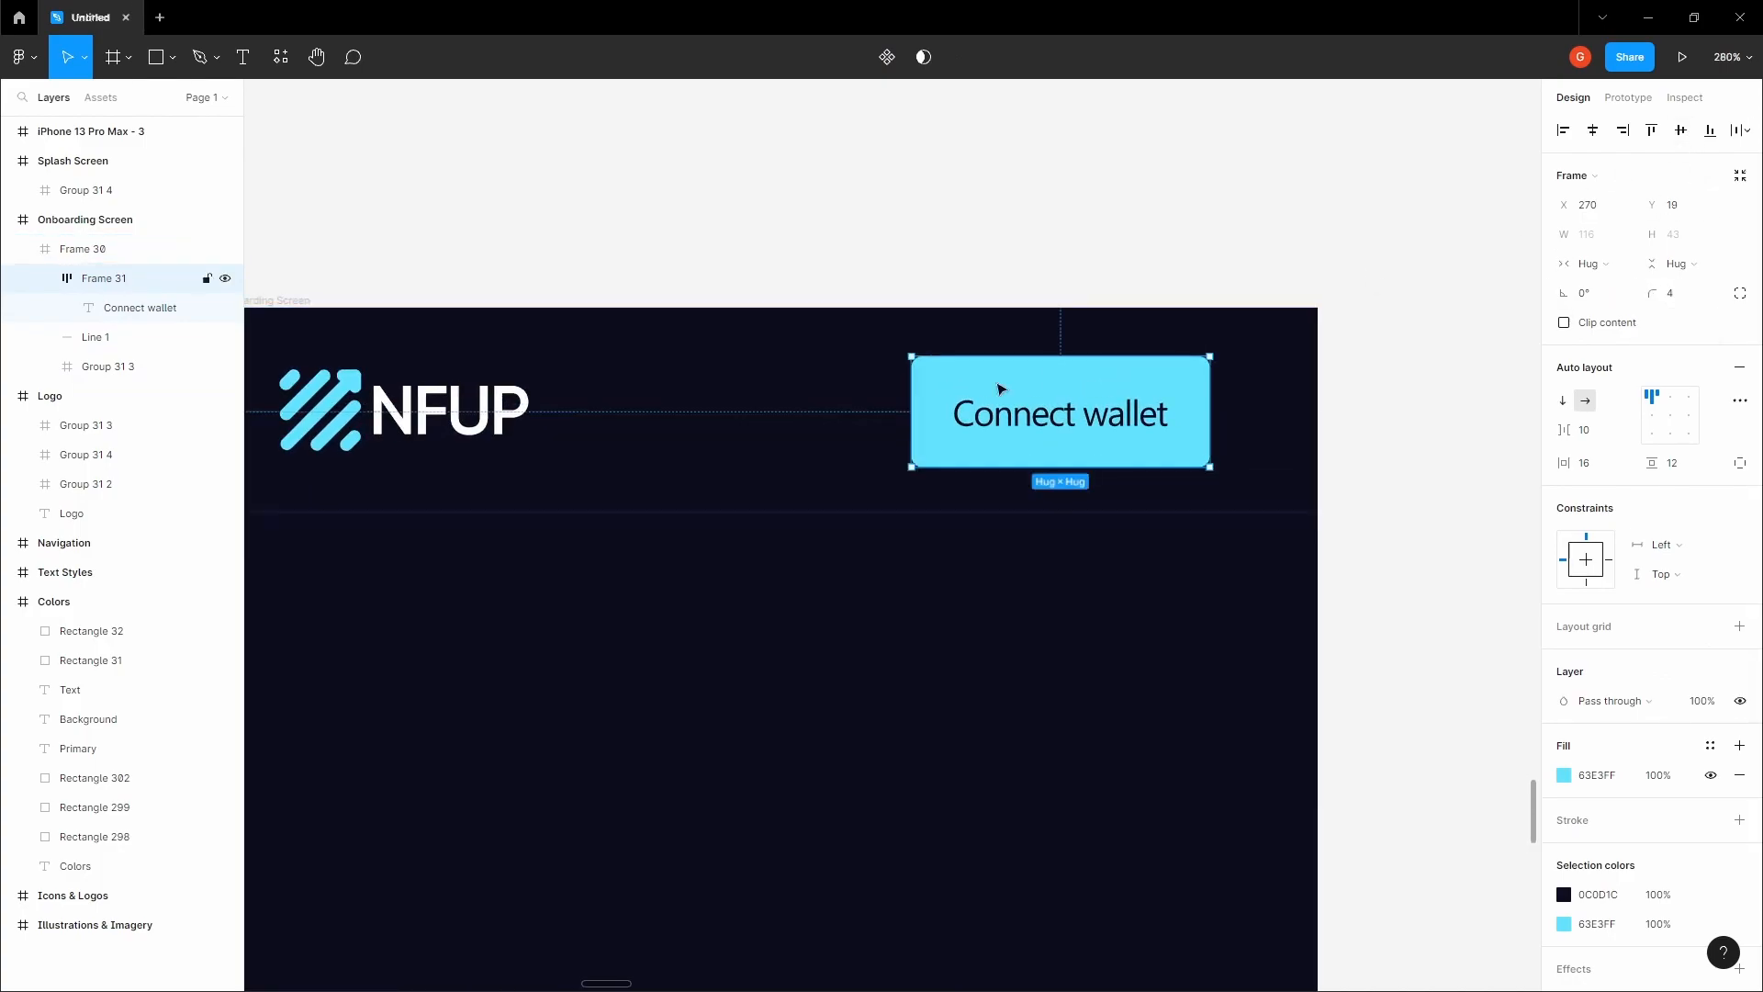
pyautogui.press('alt')
pyautogui.click(837, 252)
# - Show the column layout grid on the Onboarding Screen
pyautogui.press('space')
pyautogui.moveTo(837, 252)
pyautogui.mouseDown()
pyautogui.moveTo(1031, 244)
pyautogui.moveTo(837, 235)
pyautogui.mouseUp()
pyautogui.scroll(-3, 1031, 244)
pyautogui.click(838, 274)
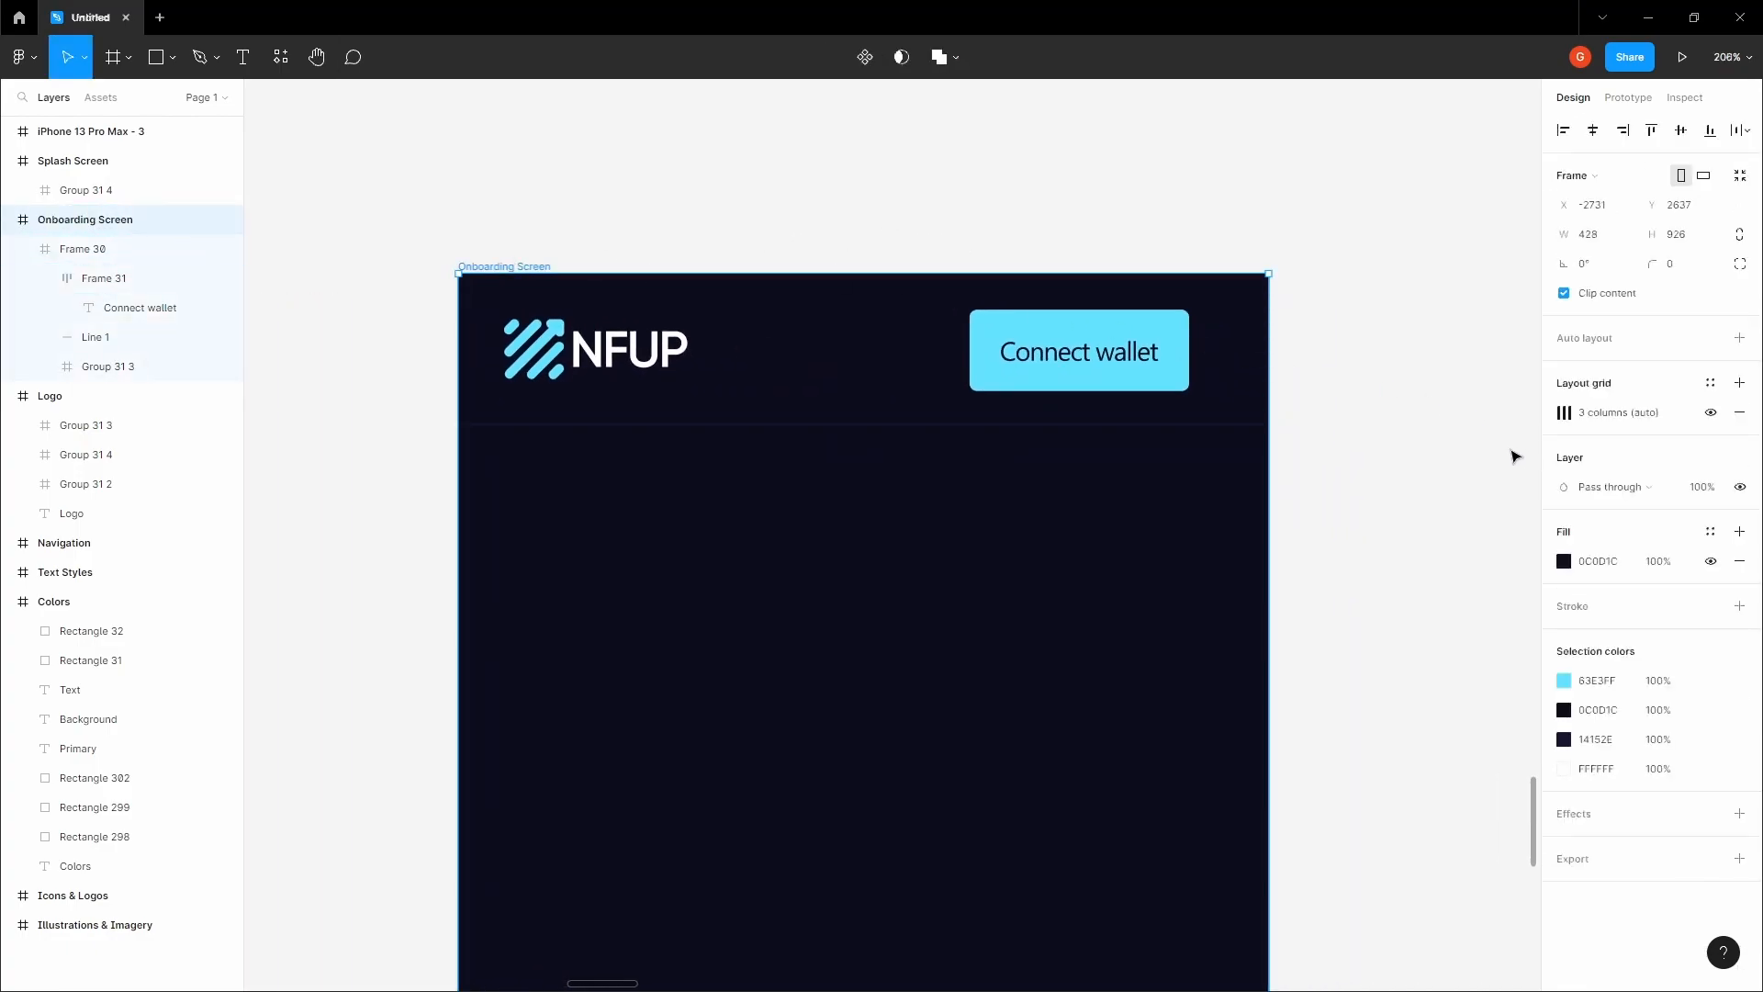
pyautogui.click(1710, 412)
pyautogui.click(1334, 354)
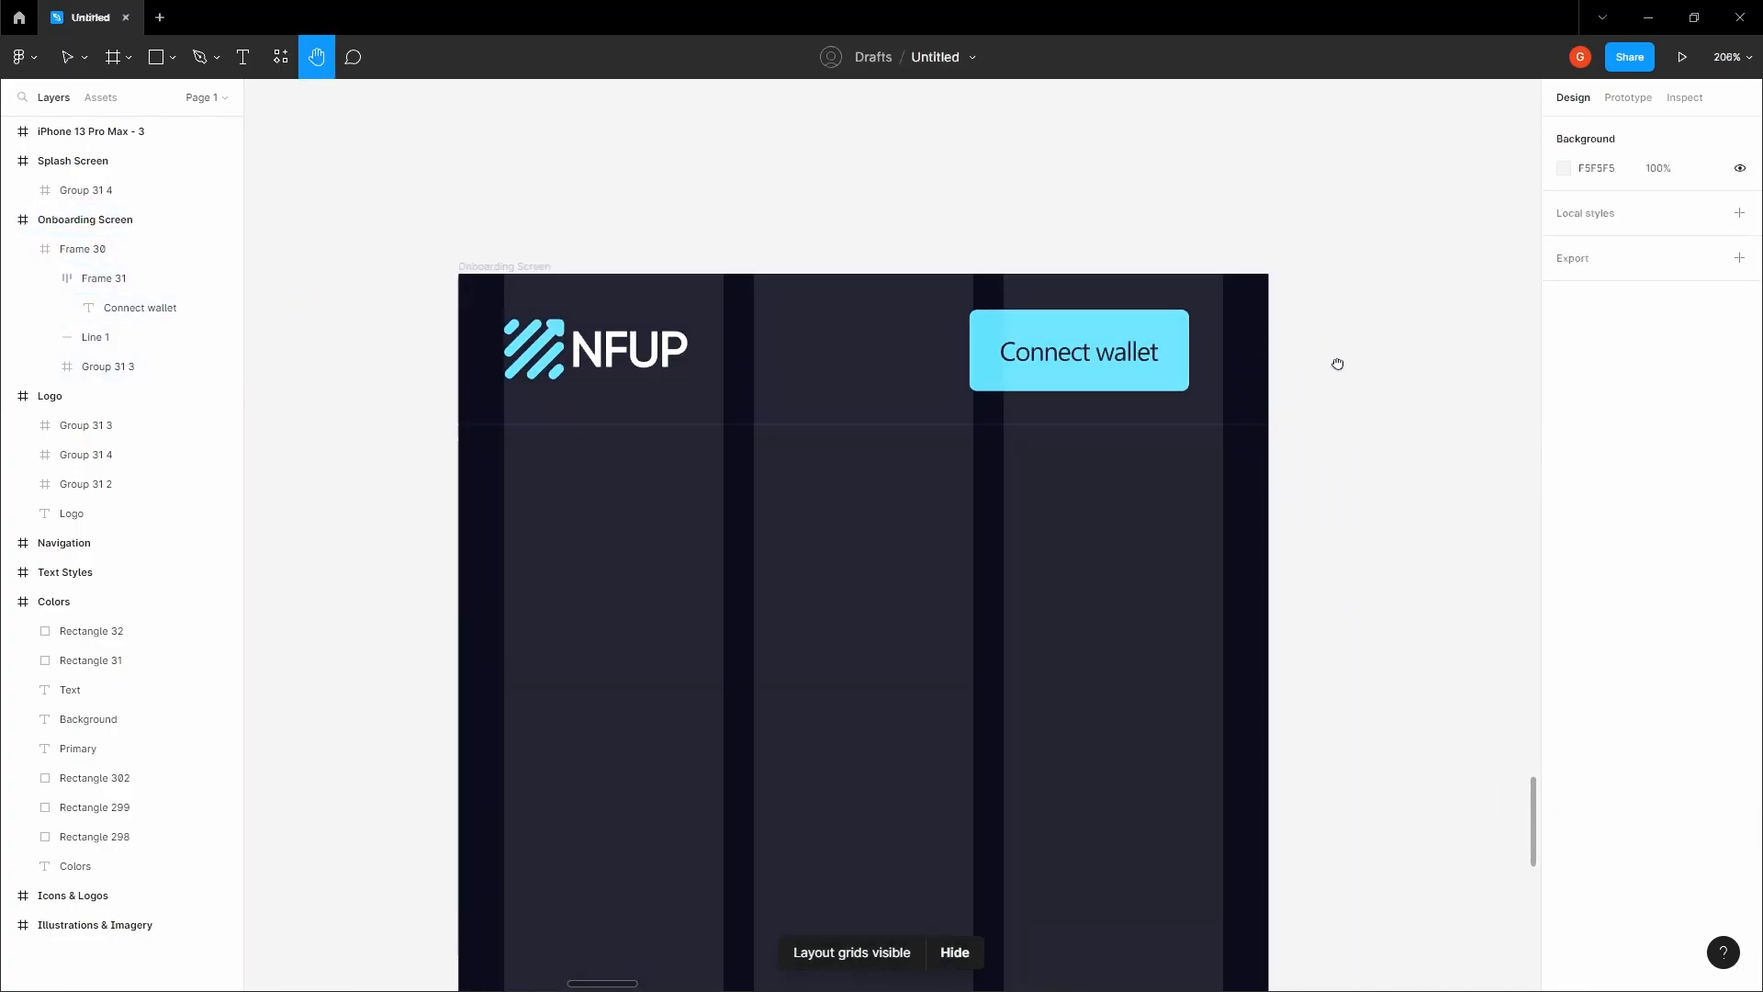
# - Move the "Connect wallet" button horizontally so it lines up with the third grid column
pyautogui.scroll(5, 1036, 274)
pyautogui.doubleClick(1171, 397)
pyautogui.moveTo(1193, 395); pyautogui.dragTo(1316, 391)
pyautogui.press('space')
pyautogui.moveTo(1413, 392); pyautogui.dragTo(1279, 399)
pyautogui.scroll(5, 1279, 400)
pyautogui.scroll(-8, 1278, 398)
# - Align the logo and the "Connect wallet" button vertically to the header's centre
pyautogui.keyDown('shift'); pyautogui.click(746, 416); pyautogui.keyUp('shift')
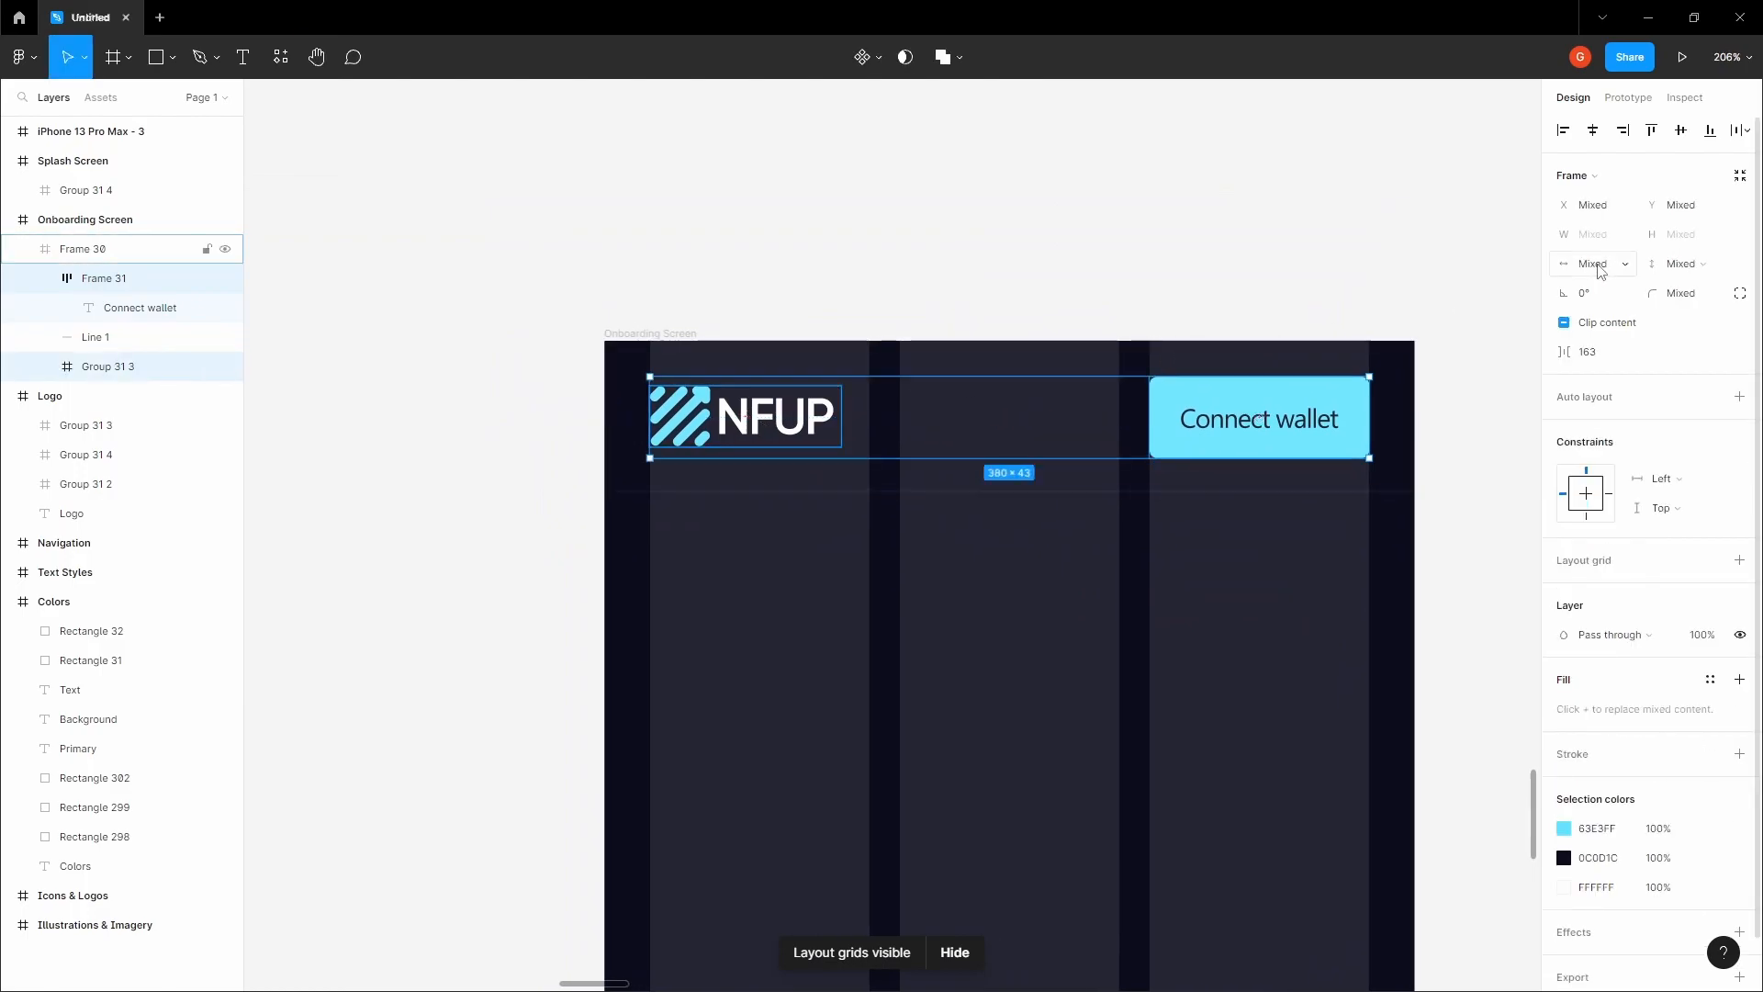
pyautogui.click(1680, 135)
pyautogui.click(1102, 208)
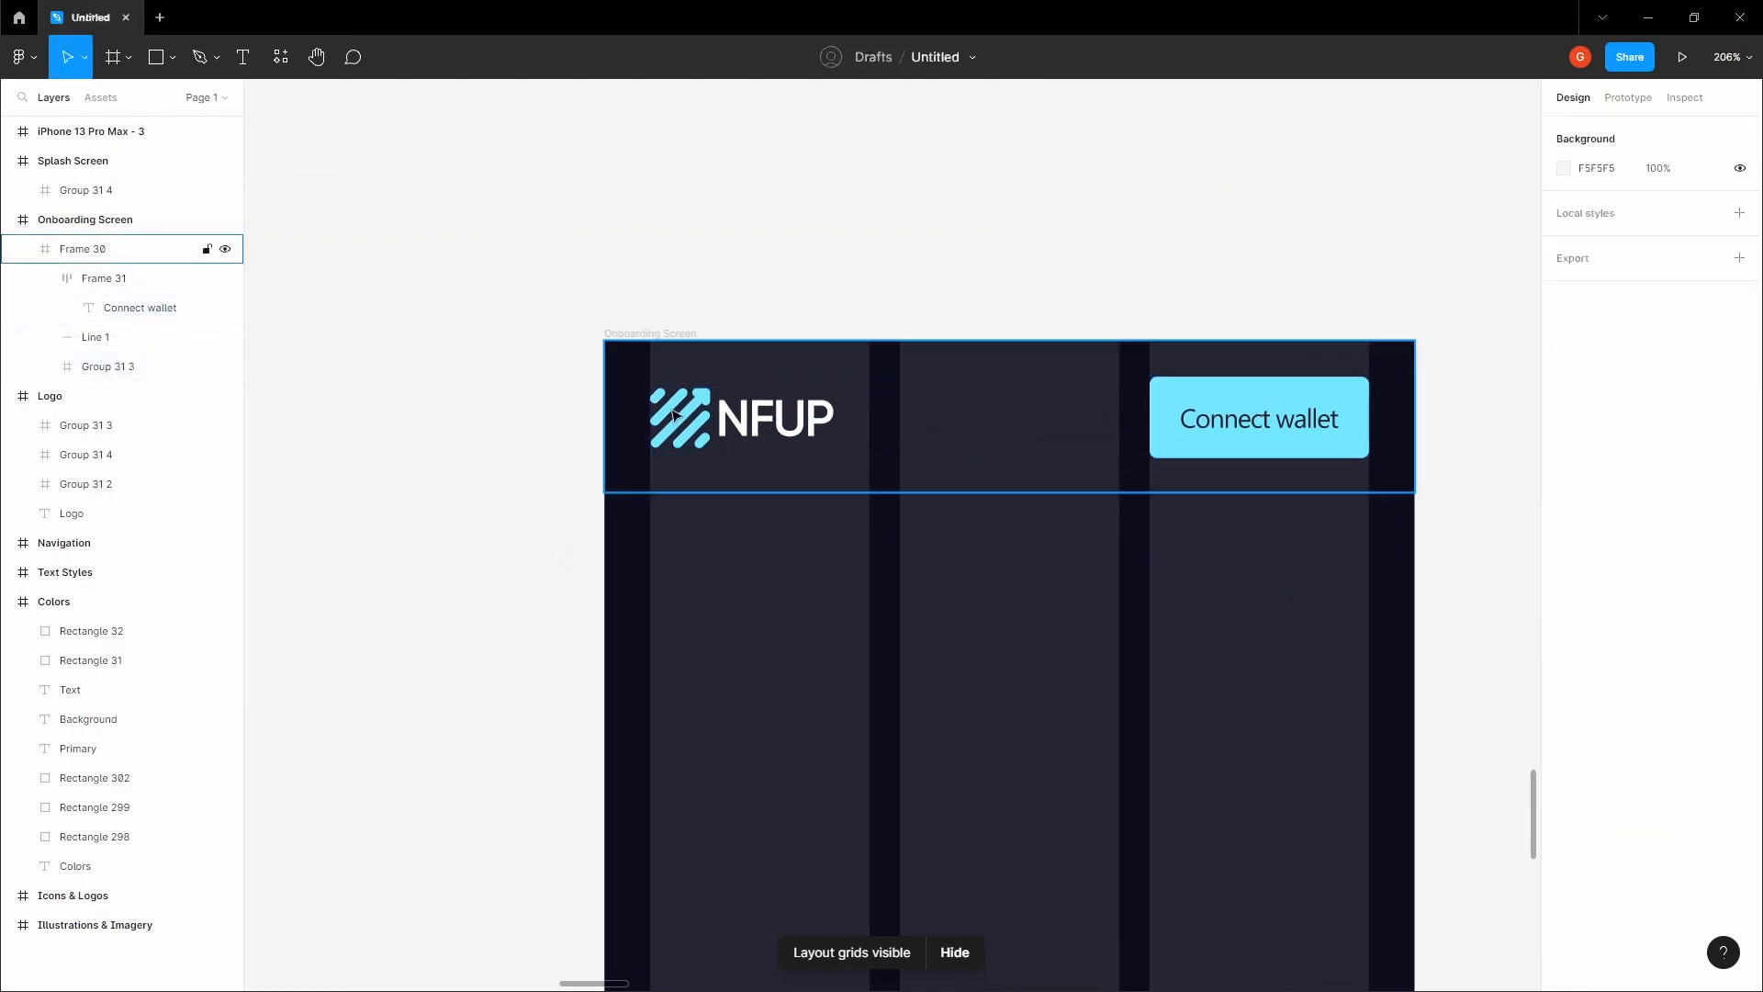
# - Nudge the header logo up to Y 24, checking its distance from the header edges
pyautogui.doubleClick(776, 418)
pyautogui.press('alt')
pyautogui.press('Up')
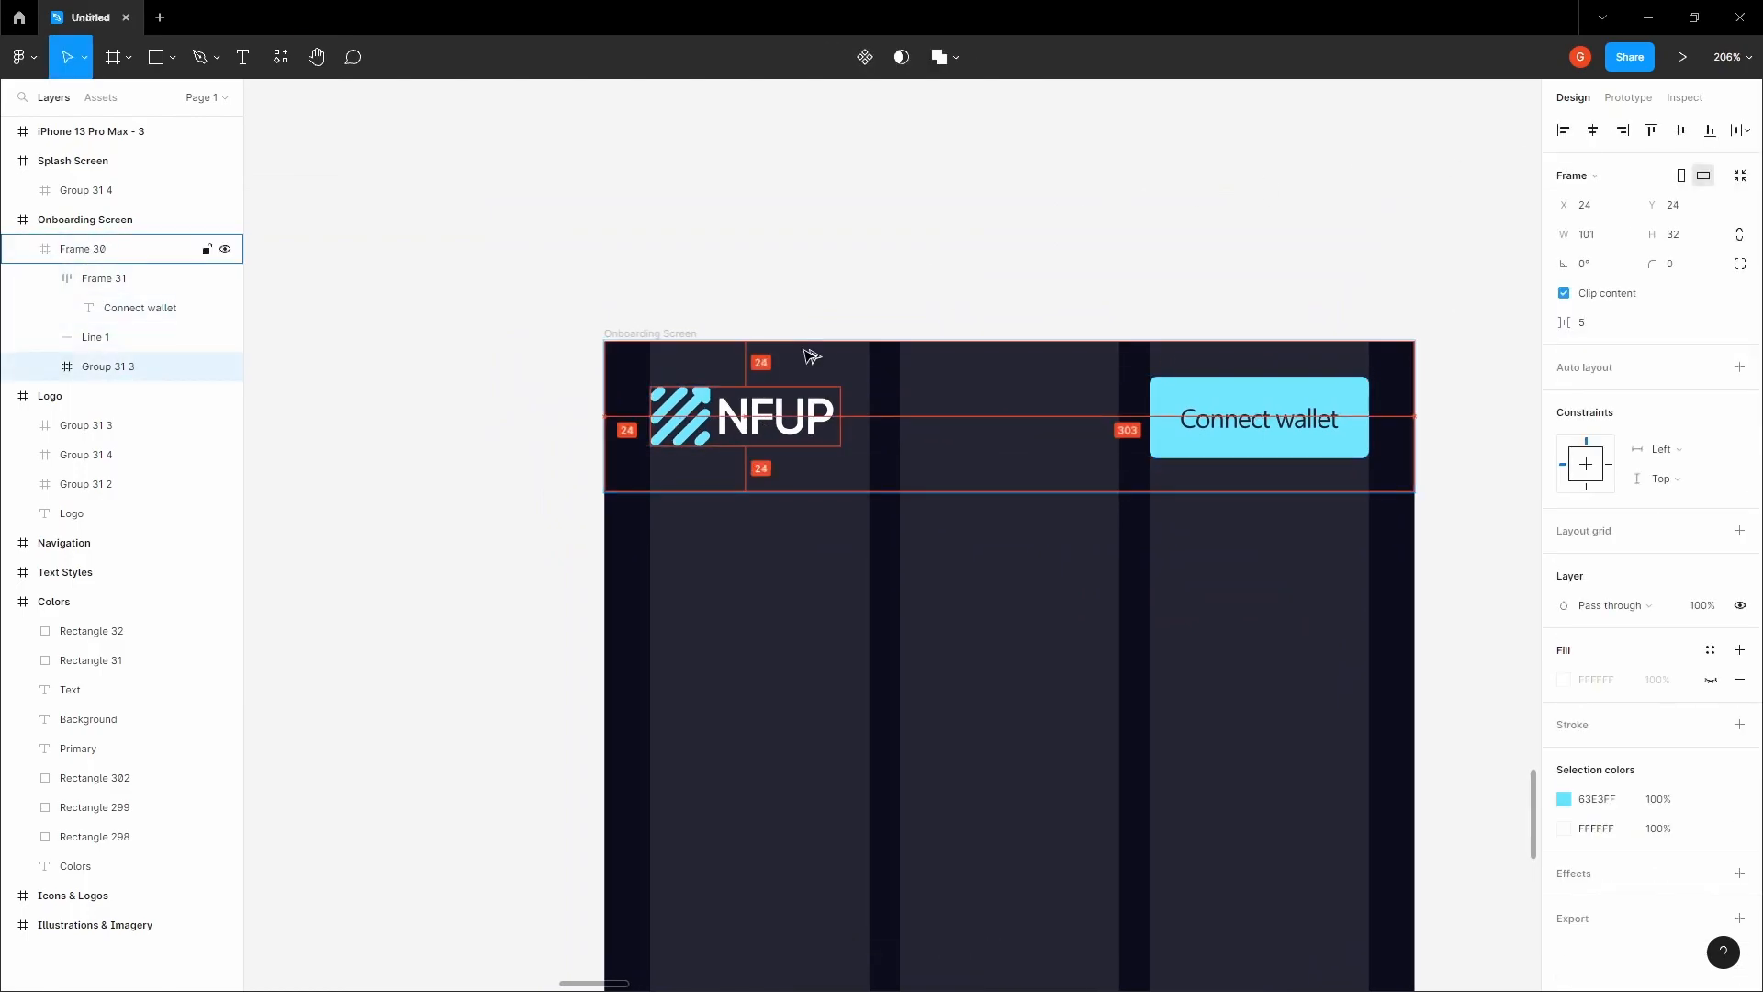
pyautogui.click(817, 276)
# - Add the text "Welcome to NFUP" below the header on the Onboarding Screen
pyautogui.press('space')
pyautogui.moveTo(832, 269); pyautogui.dragTo(818, 190)
pyautogui.scroll(-1, 817, 287)
pyautogui.scroll(-1, 778, 169)
pyautogui.scroll(-1, 816, 220)
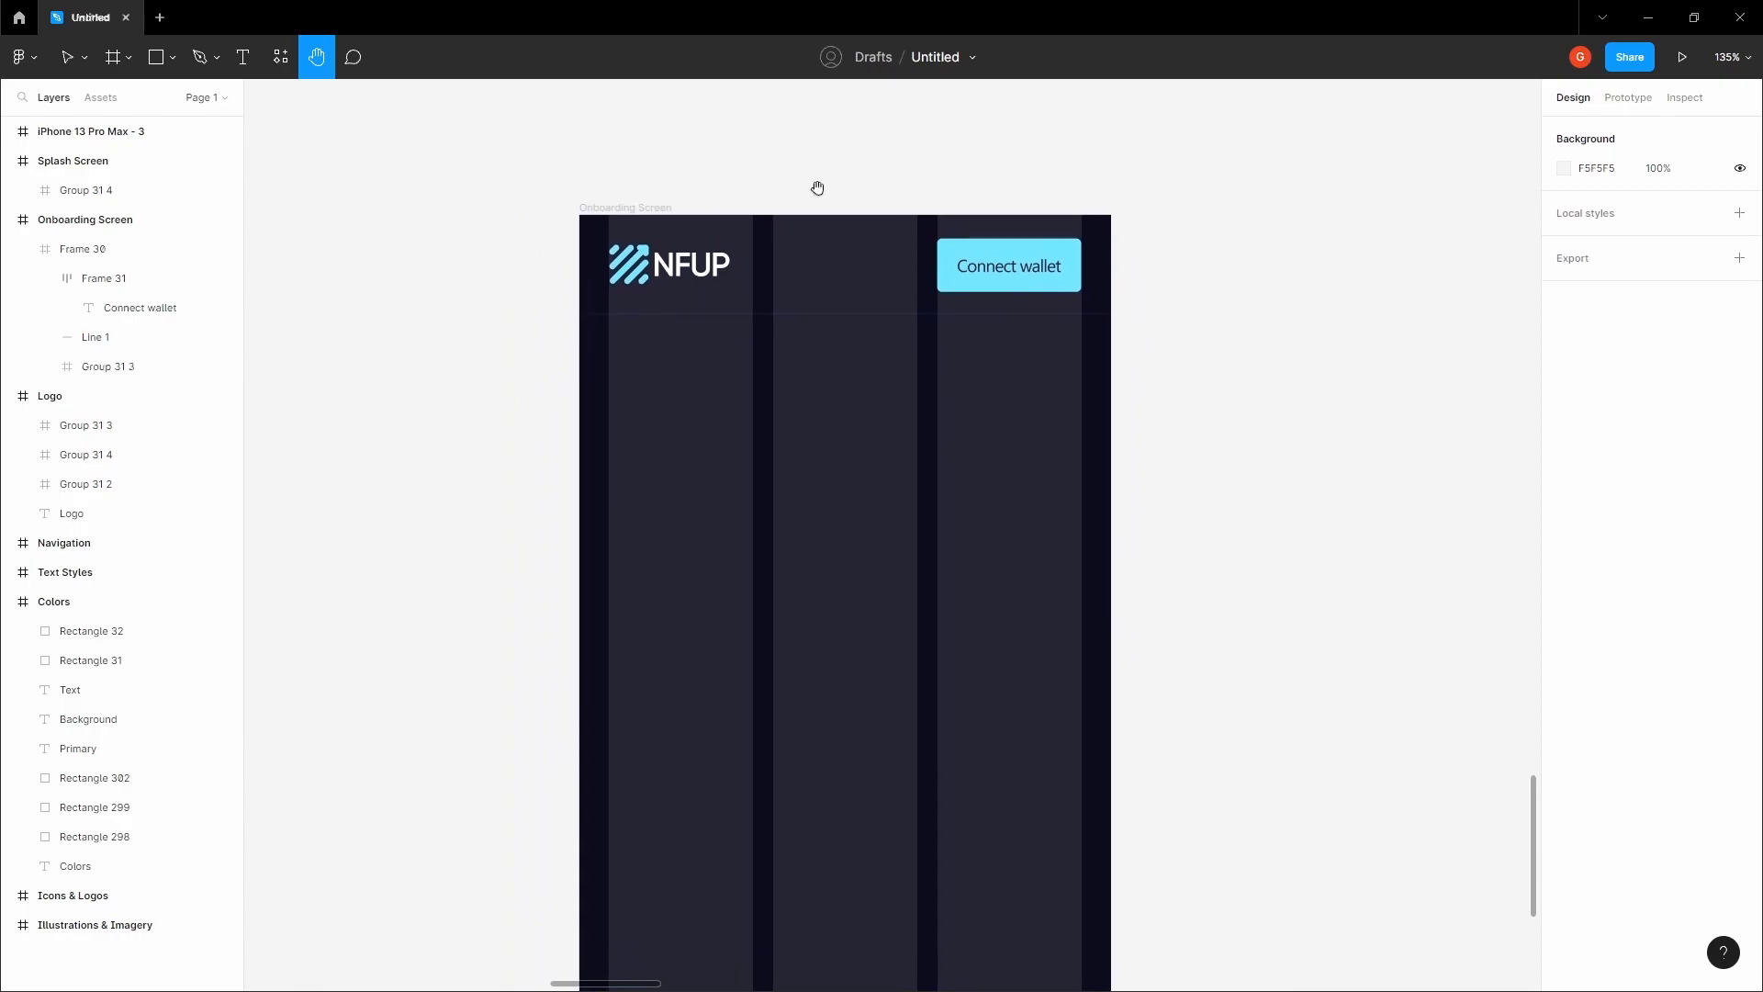
pyautogui.scroll(-2, 817, 189)
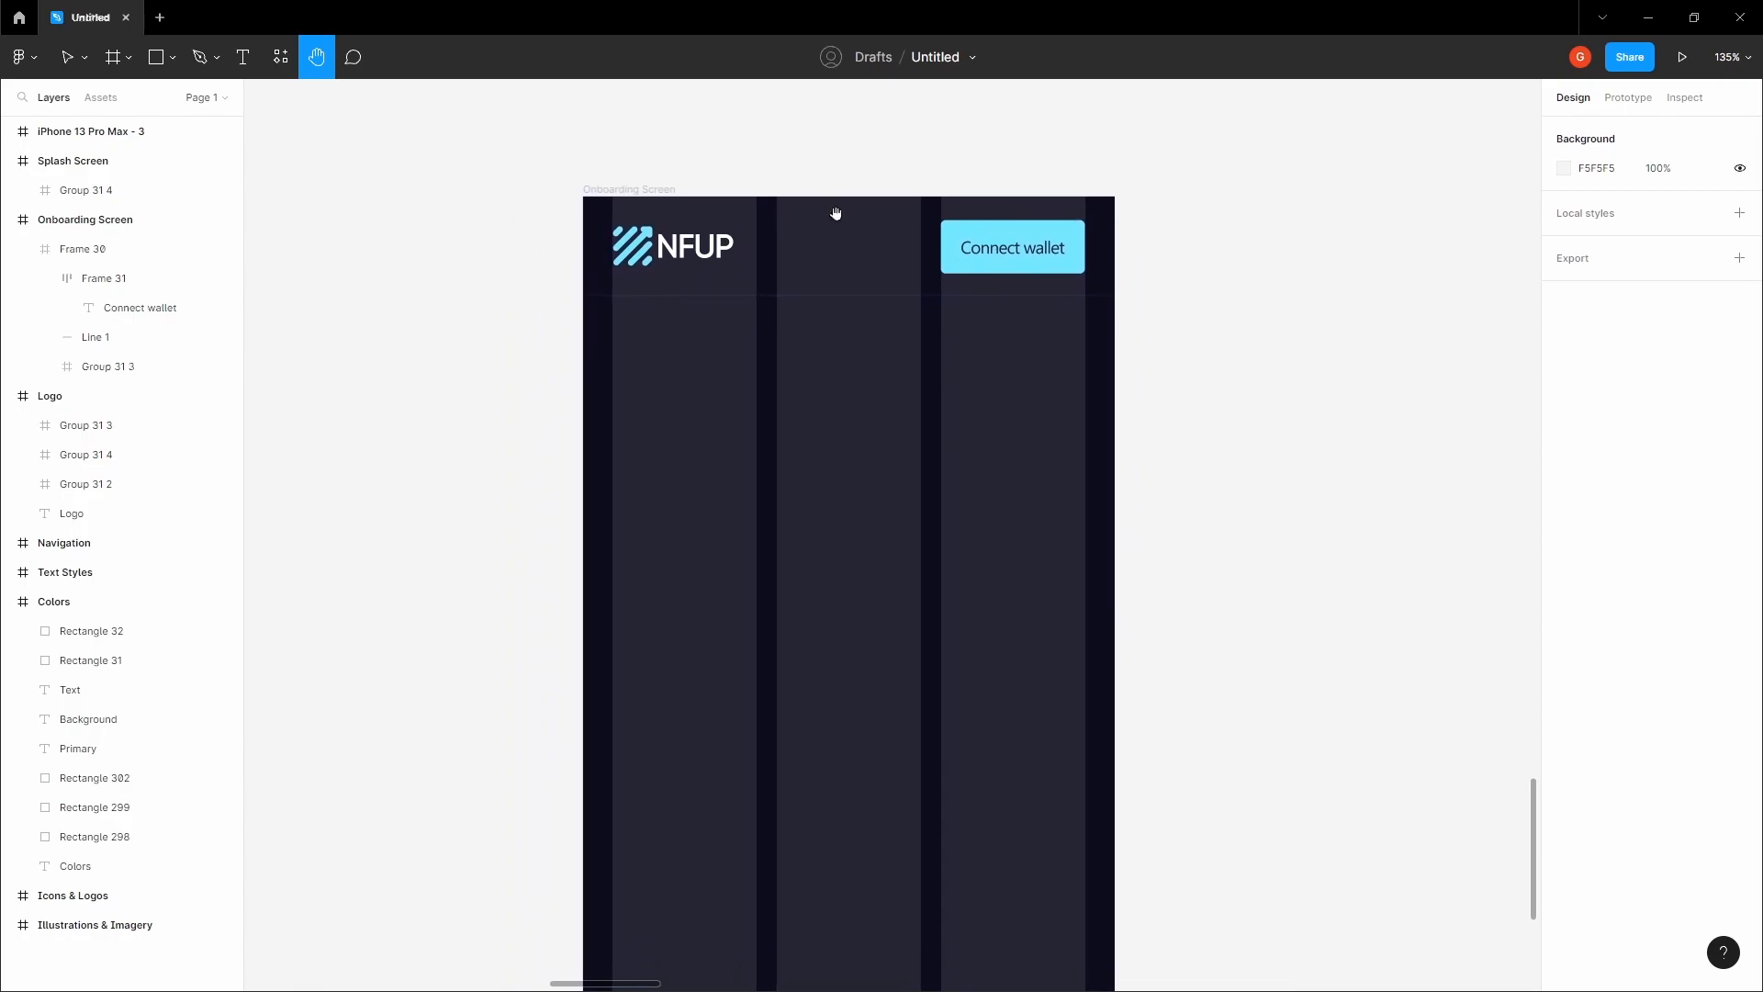
pyautogui.press('t')
pyautogui.click(755, 414)
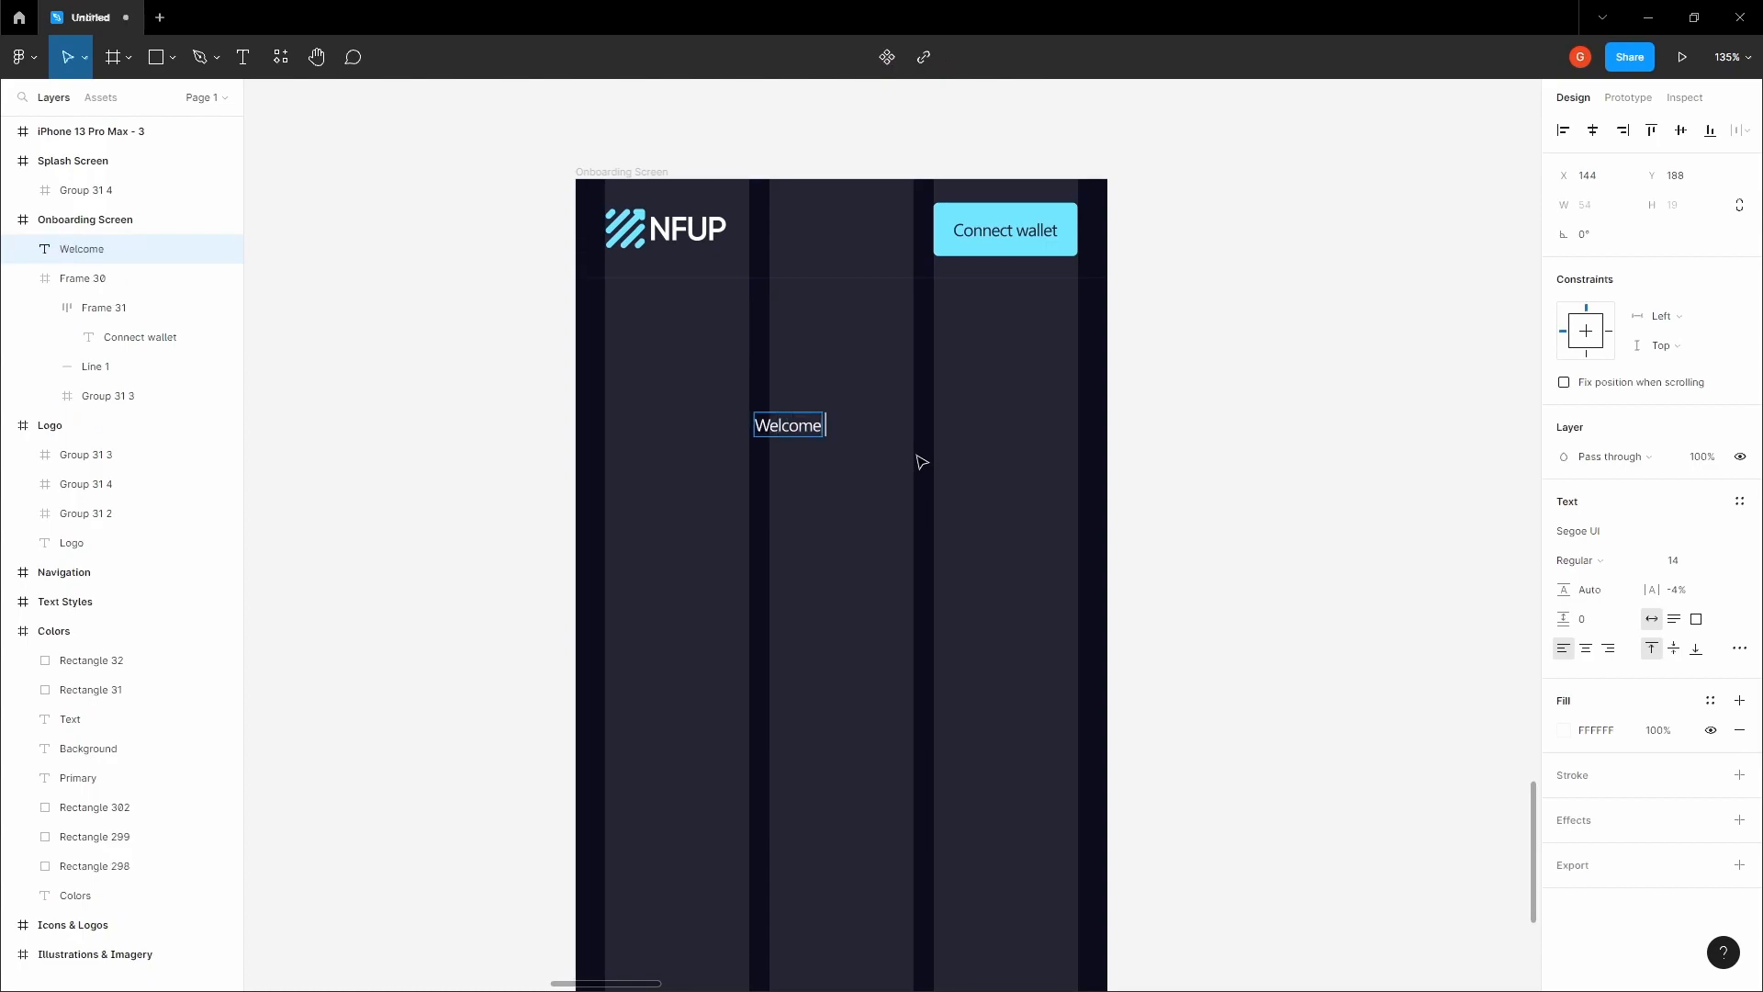
pyautogui.press('Escape')
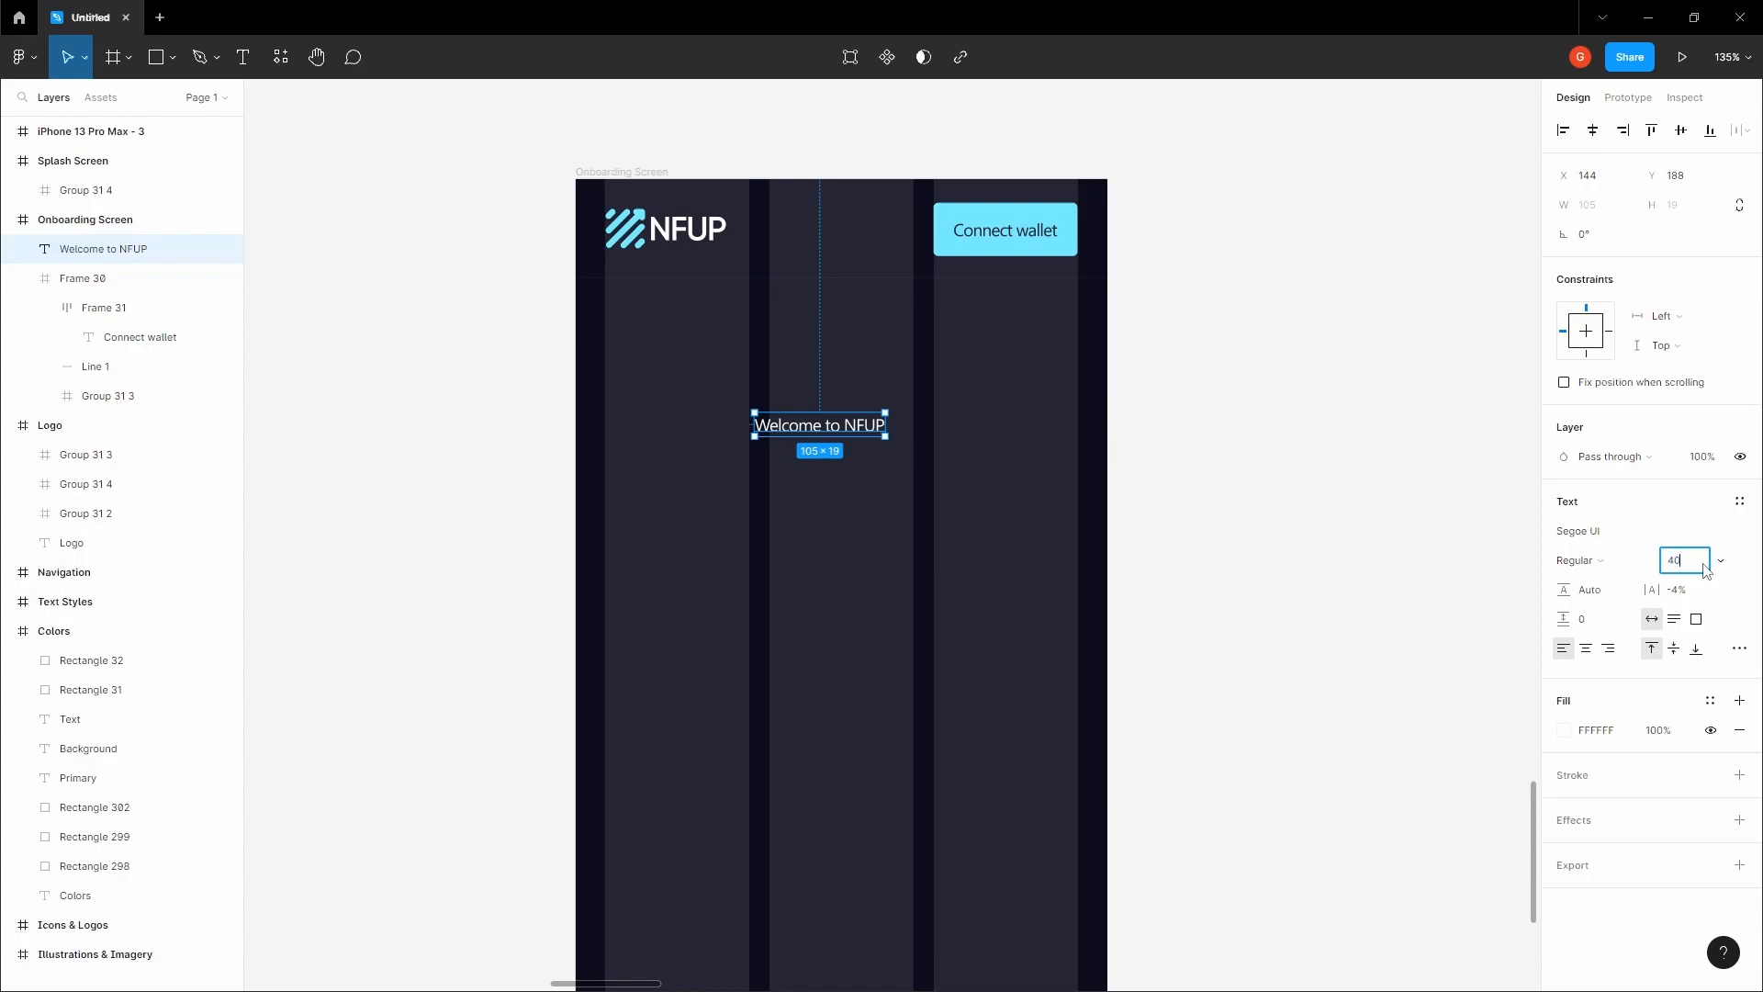
# - Set the "Welcome to NFUP" text's font size to 40 and centre it horizontally on the screen
pyautogui.write('40')
pyautogui.press('Tab')
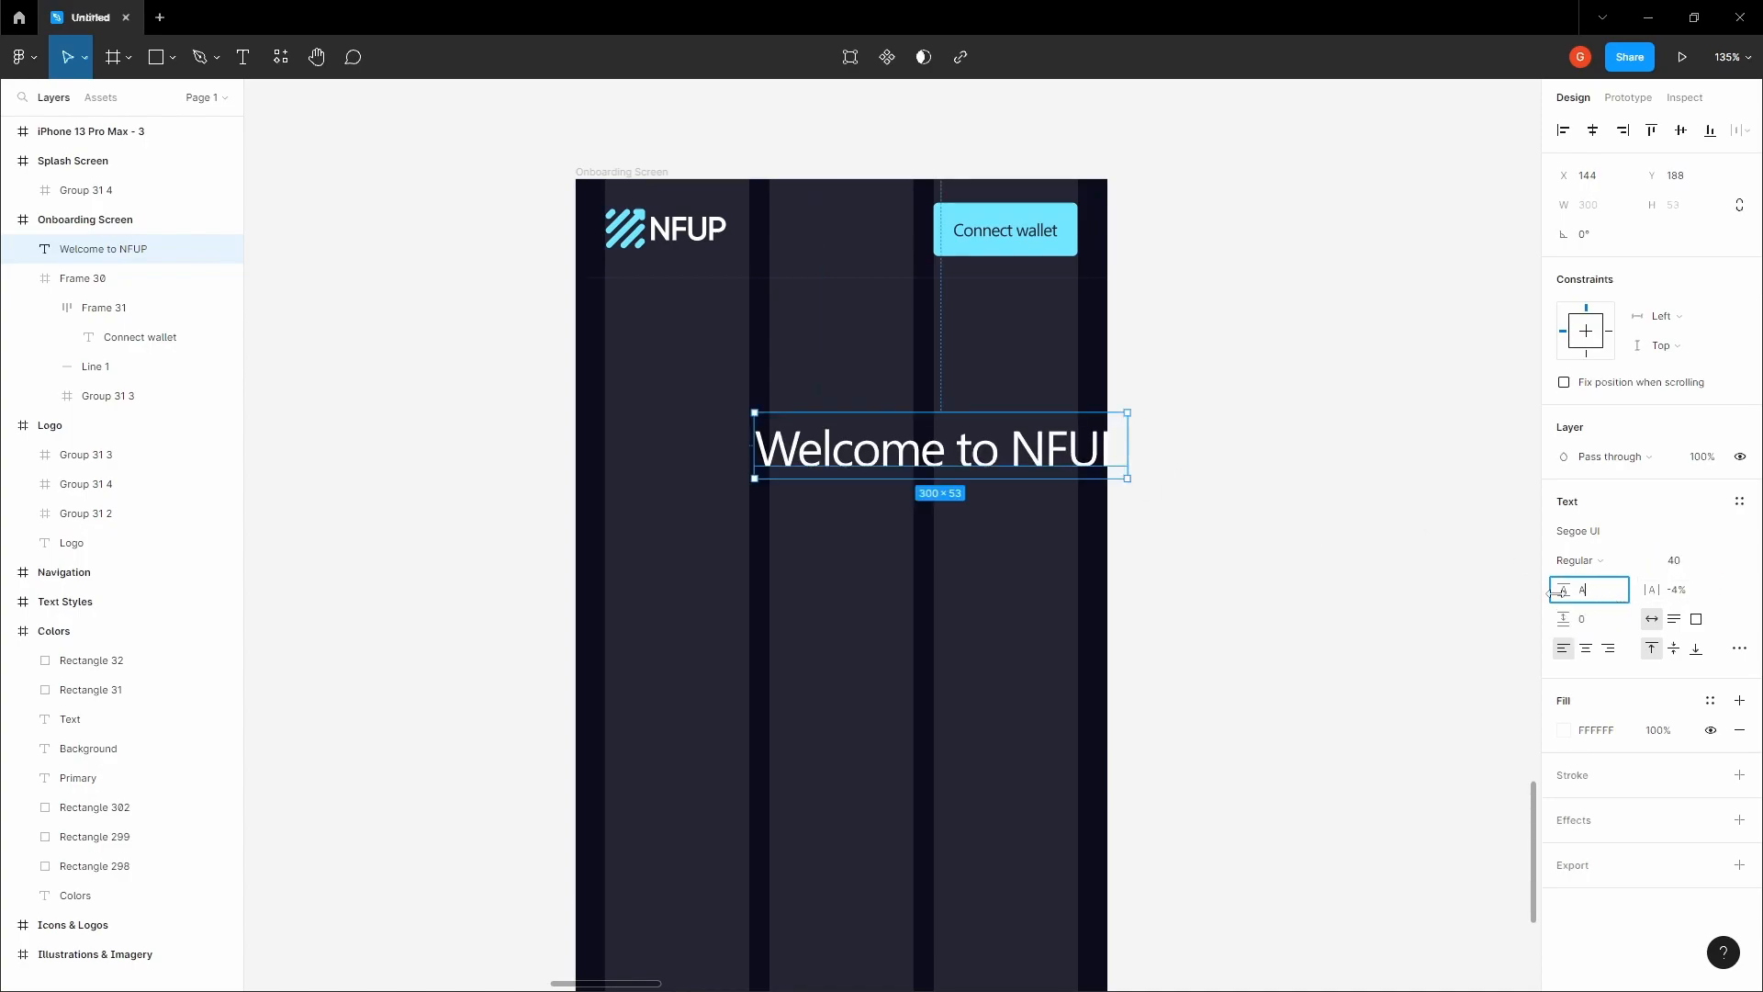
pyautogui.click(1358, 515)
pyautogui.click(976, 476)
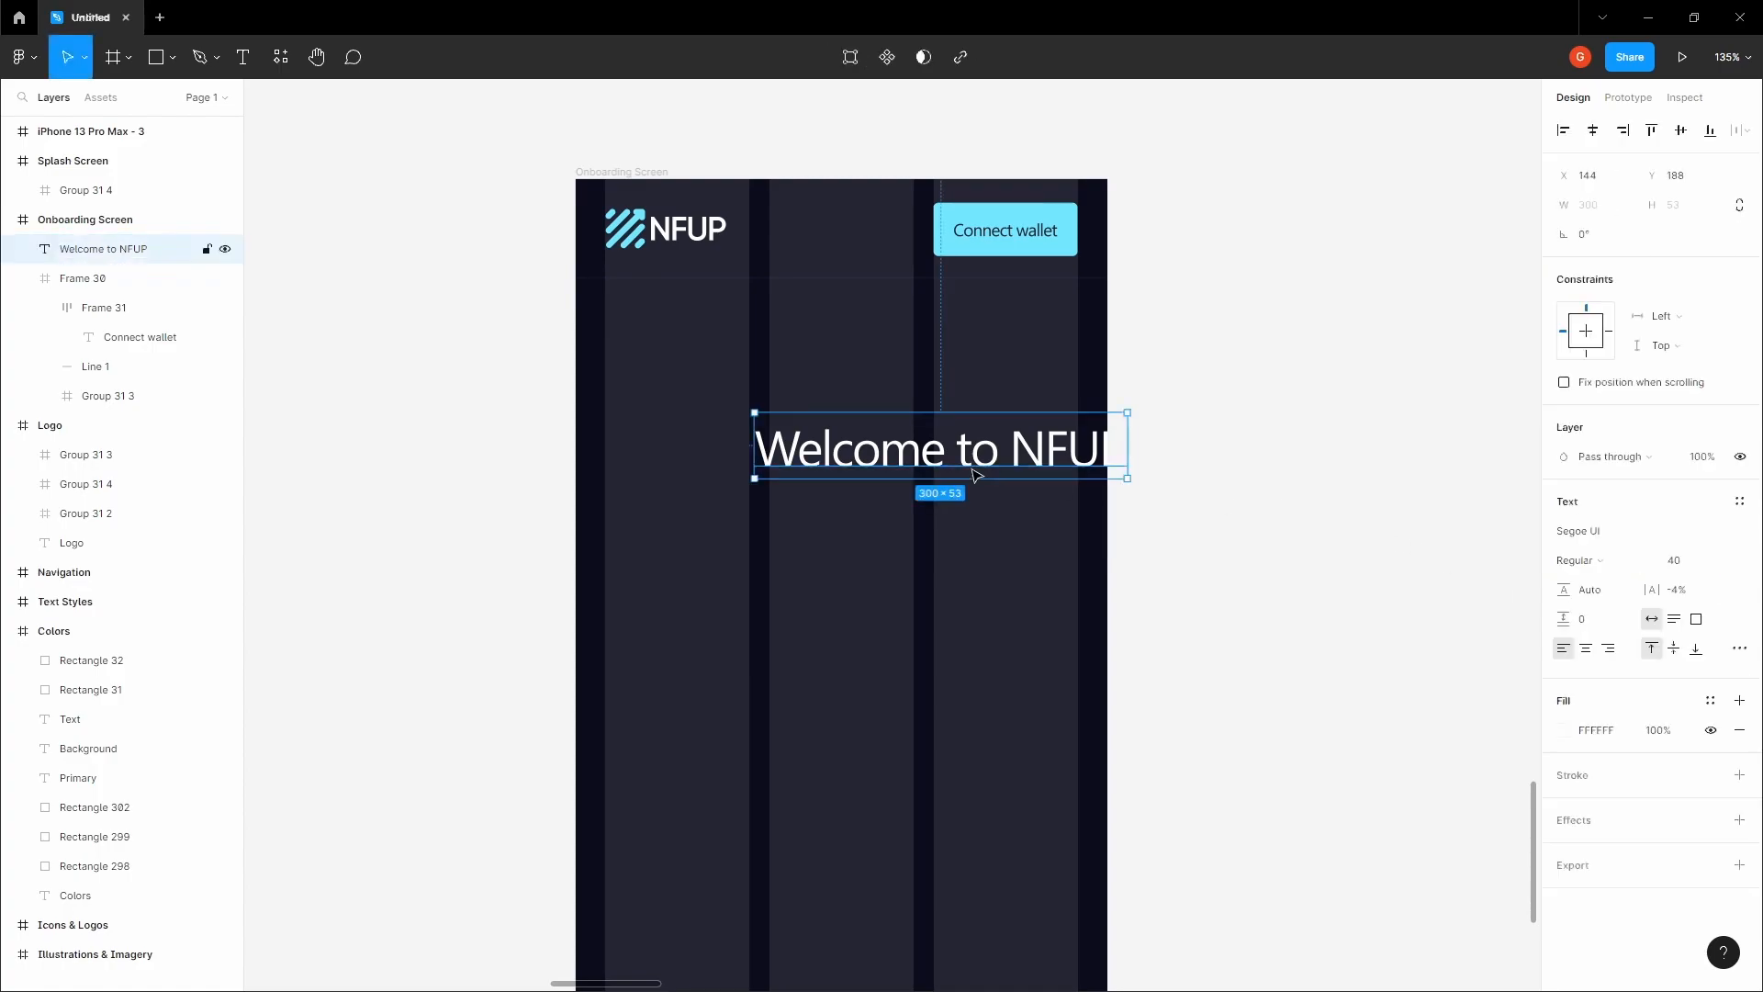
pyautogui.click(1590, 134)
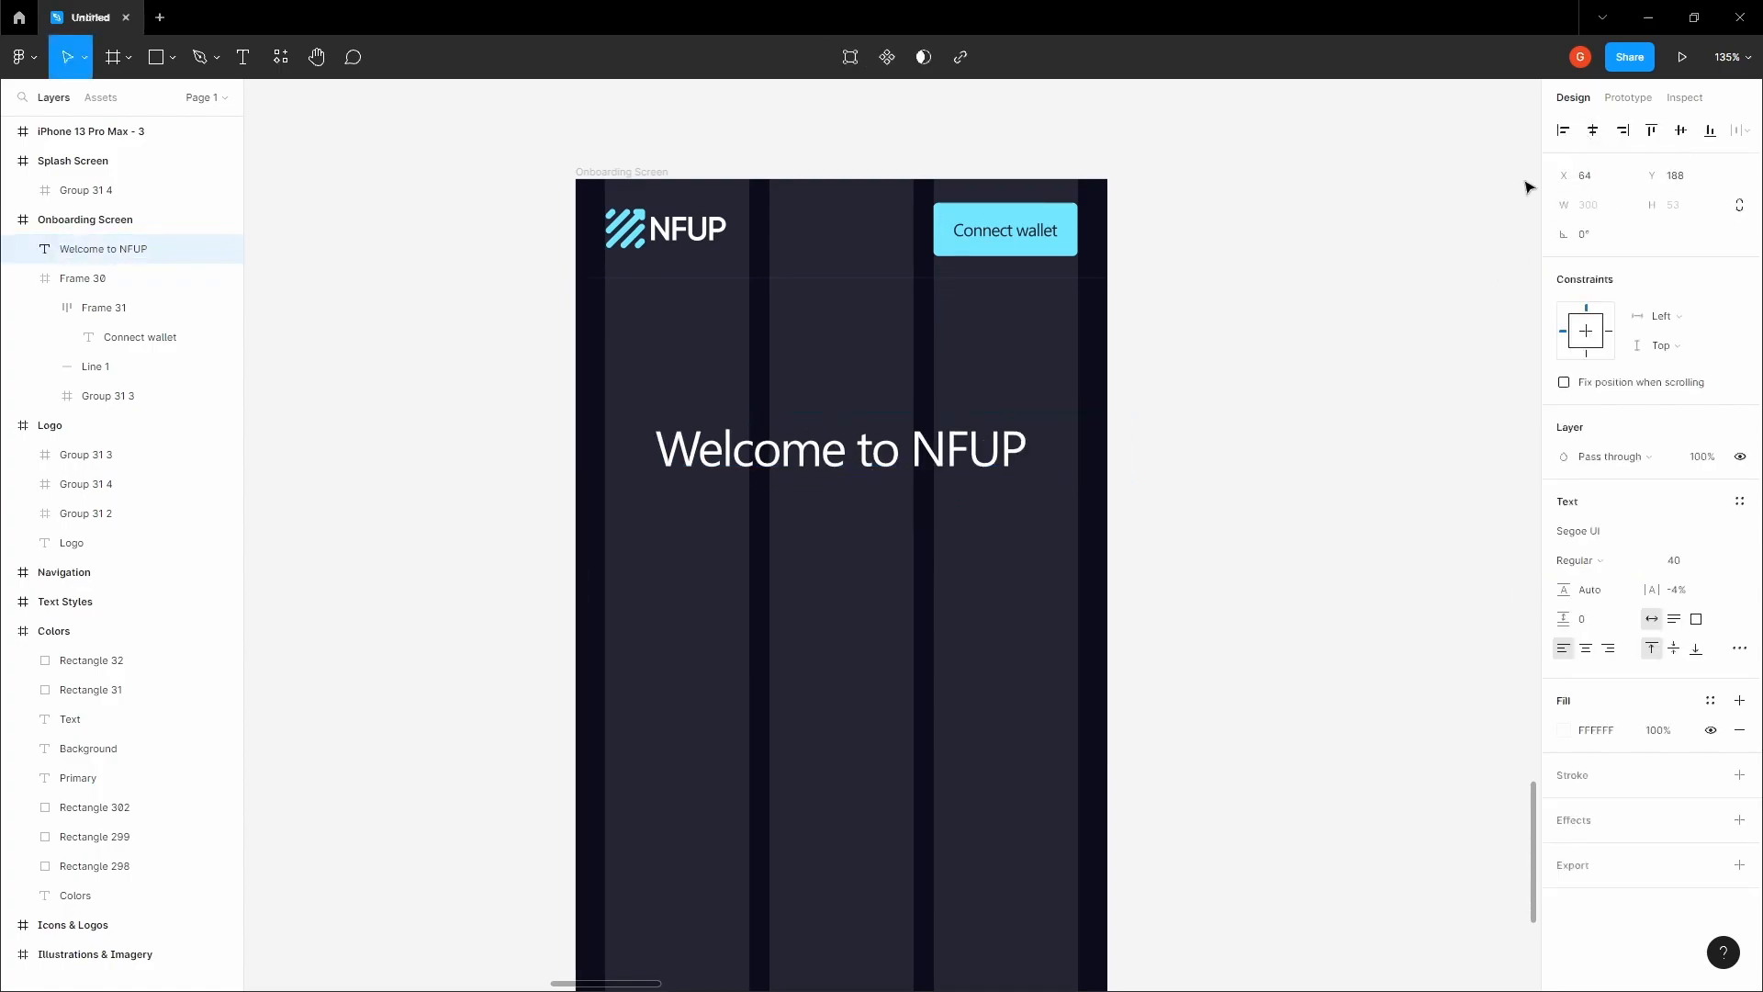
pyautogui.click(1271, 324)
# - Copy the three 64 × 64 illustrations in the first row of the Illustrations & Imagery frame
pyautogui.press('space')
pyautogui.moveTo(1263, 329); pyautogui.dragTo(1286, 306)
pyautogui.scroll(-3, 1038, 334)
pyautogui.moveTo(1010, 340)
pyautogui.mouseDown()
pyautogui.moveTo(1014, 239)
pyautogui.moveTo(976, 361)
pyautogui.moveTo(960, 354)
pyautogui.moveTo(991, 319)
pyautogui.mouseUp()
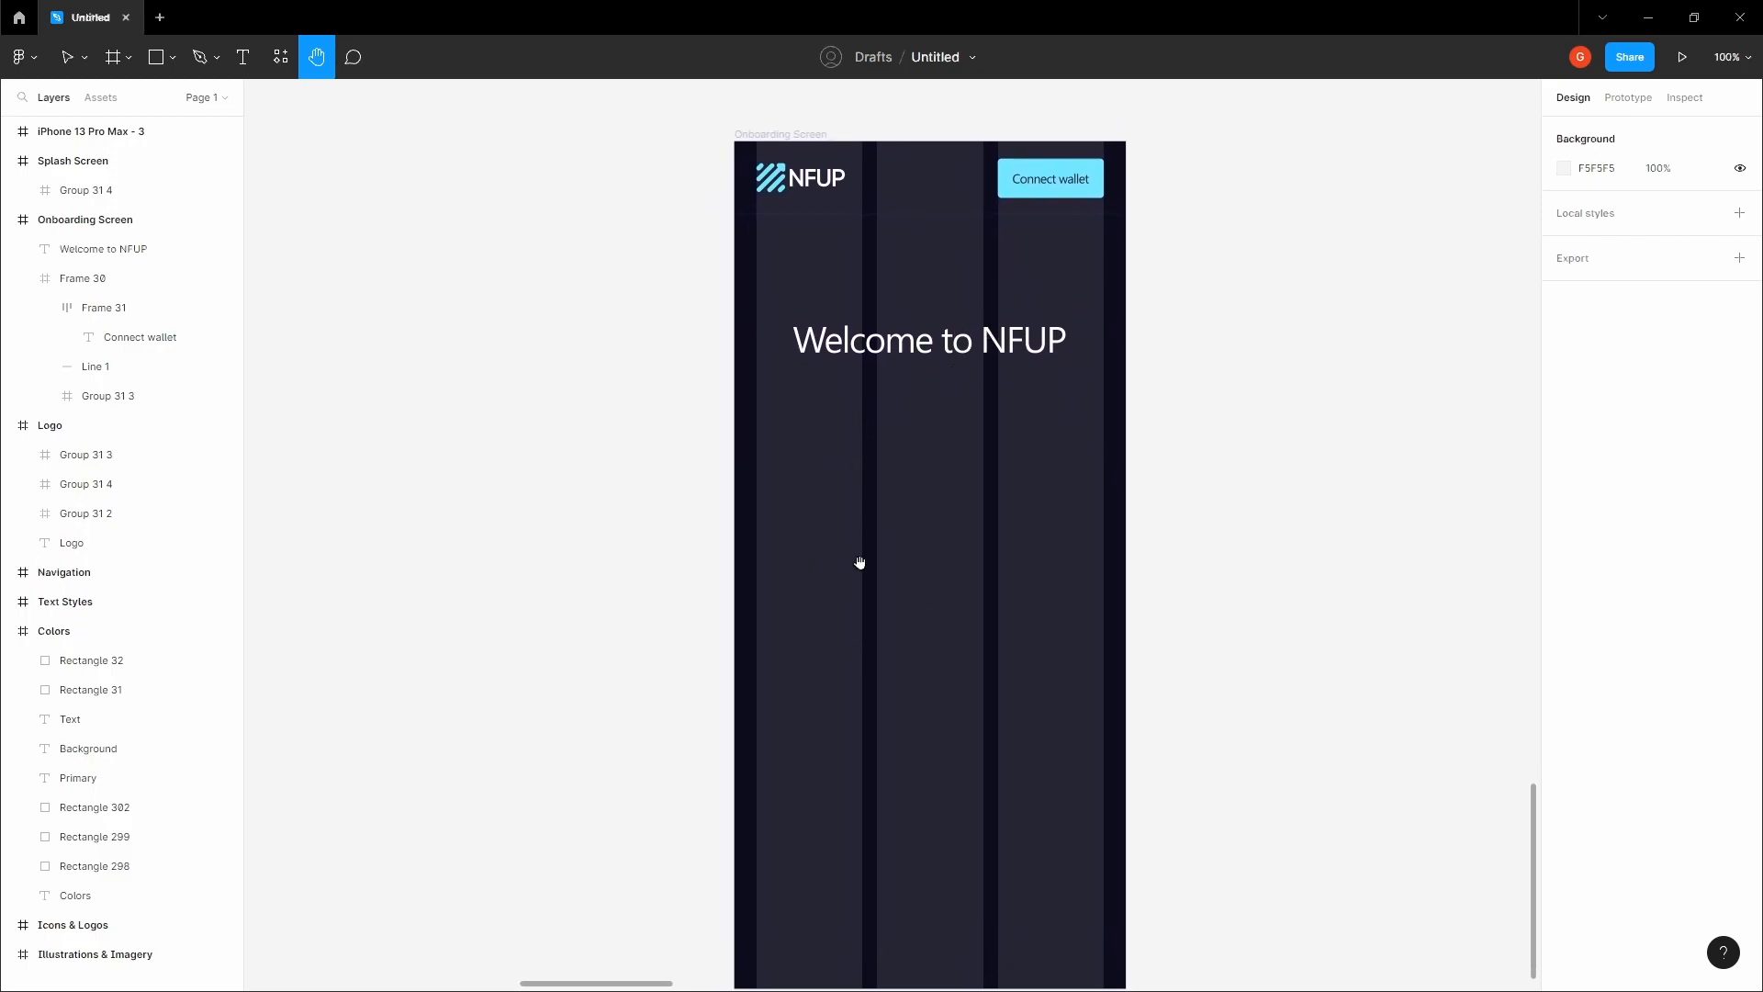
pyautogui.moveTo(839, 571); pyautogui.dragTo(787, 494)
pyautogui.moveTo(880, 454); pyautogui.dragTo(774, 515)
pyautogui.scroll(-4, 871, 477)
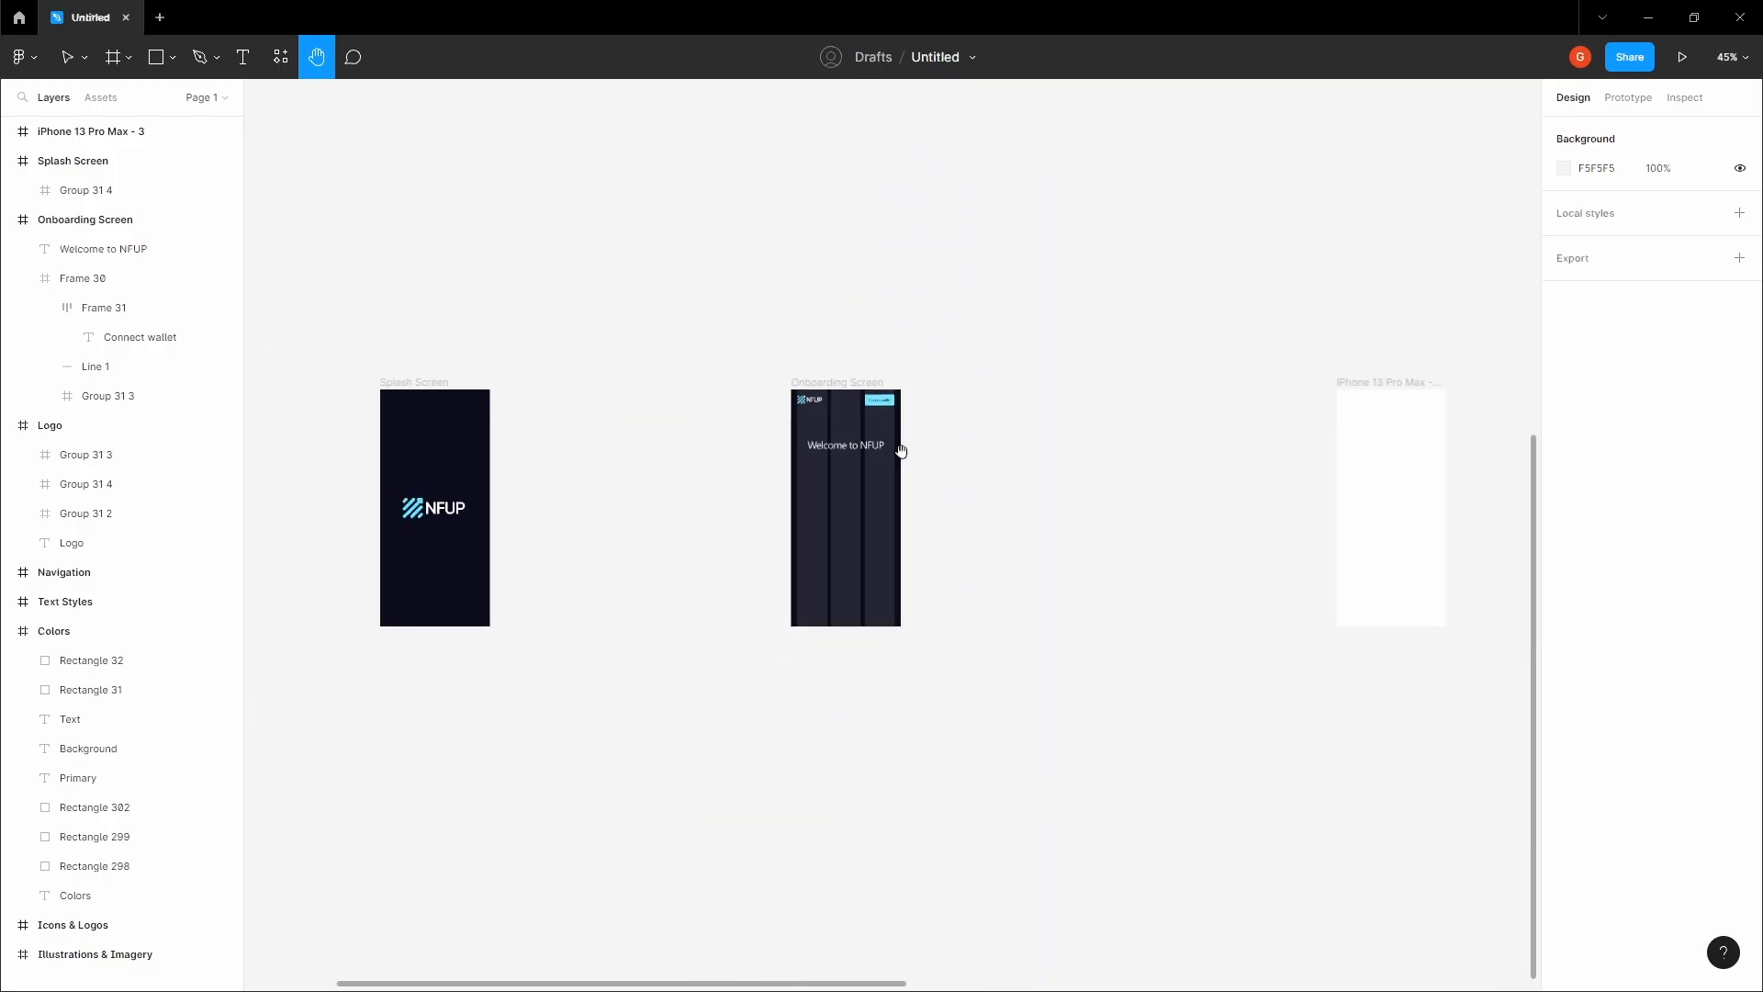
pyautogui.moveTo(885, 469); pyautogui.dragTo(751, 613)
pyautogui.scroll(-1, 925, 555)
pyautogui.scroll(-1, 1055, 467)
pyautogui.moveTo(1055, 468); pyautogui.dragTo(805, 671)
pyautogui.moveTo(1524, 294); pyautogui.dragTo(884, 501)
pyautogui.scroll(2, 1019, 491)
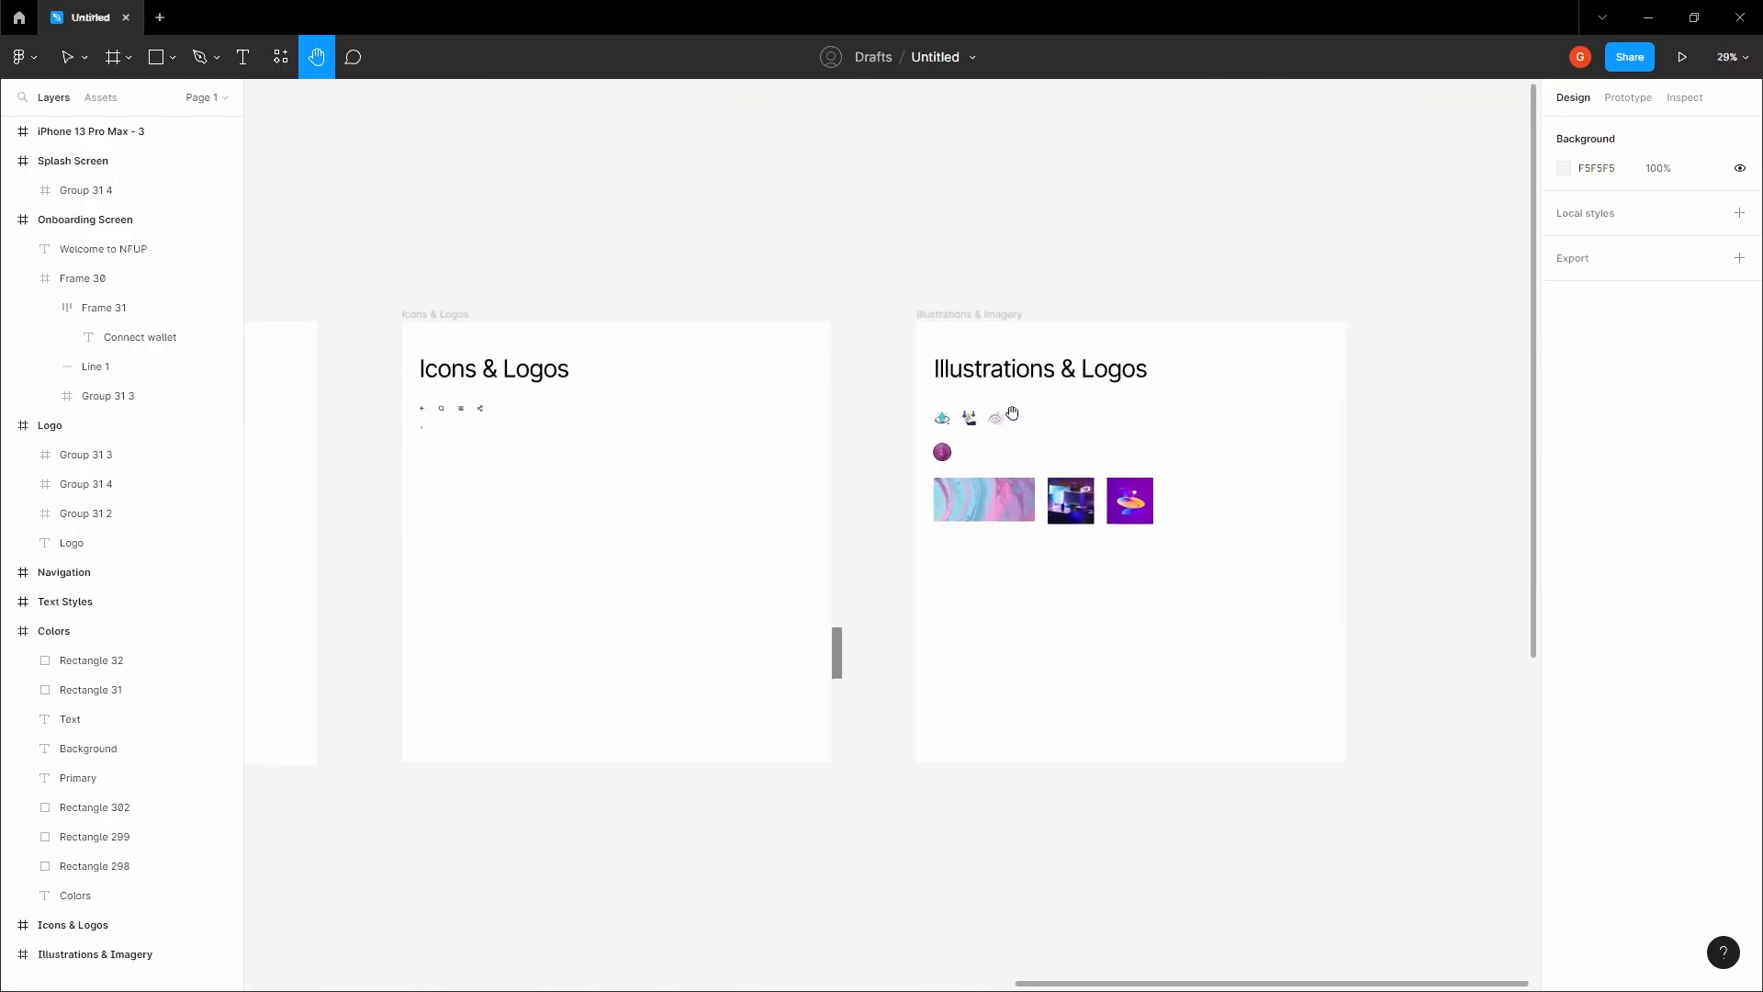
pyautogui.scroll(2, 1004, 423)
pyautogui.scroll(5, 1004, 423)
pyautogui.press('v')
pyautogui.moveTo(668, 261); pyautogui.dragTo(914, 438)
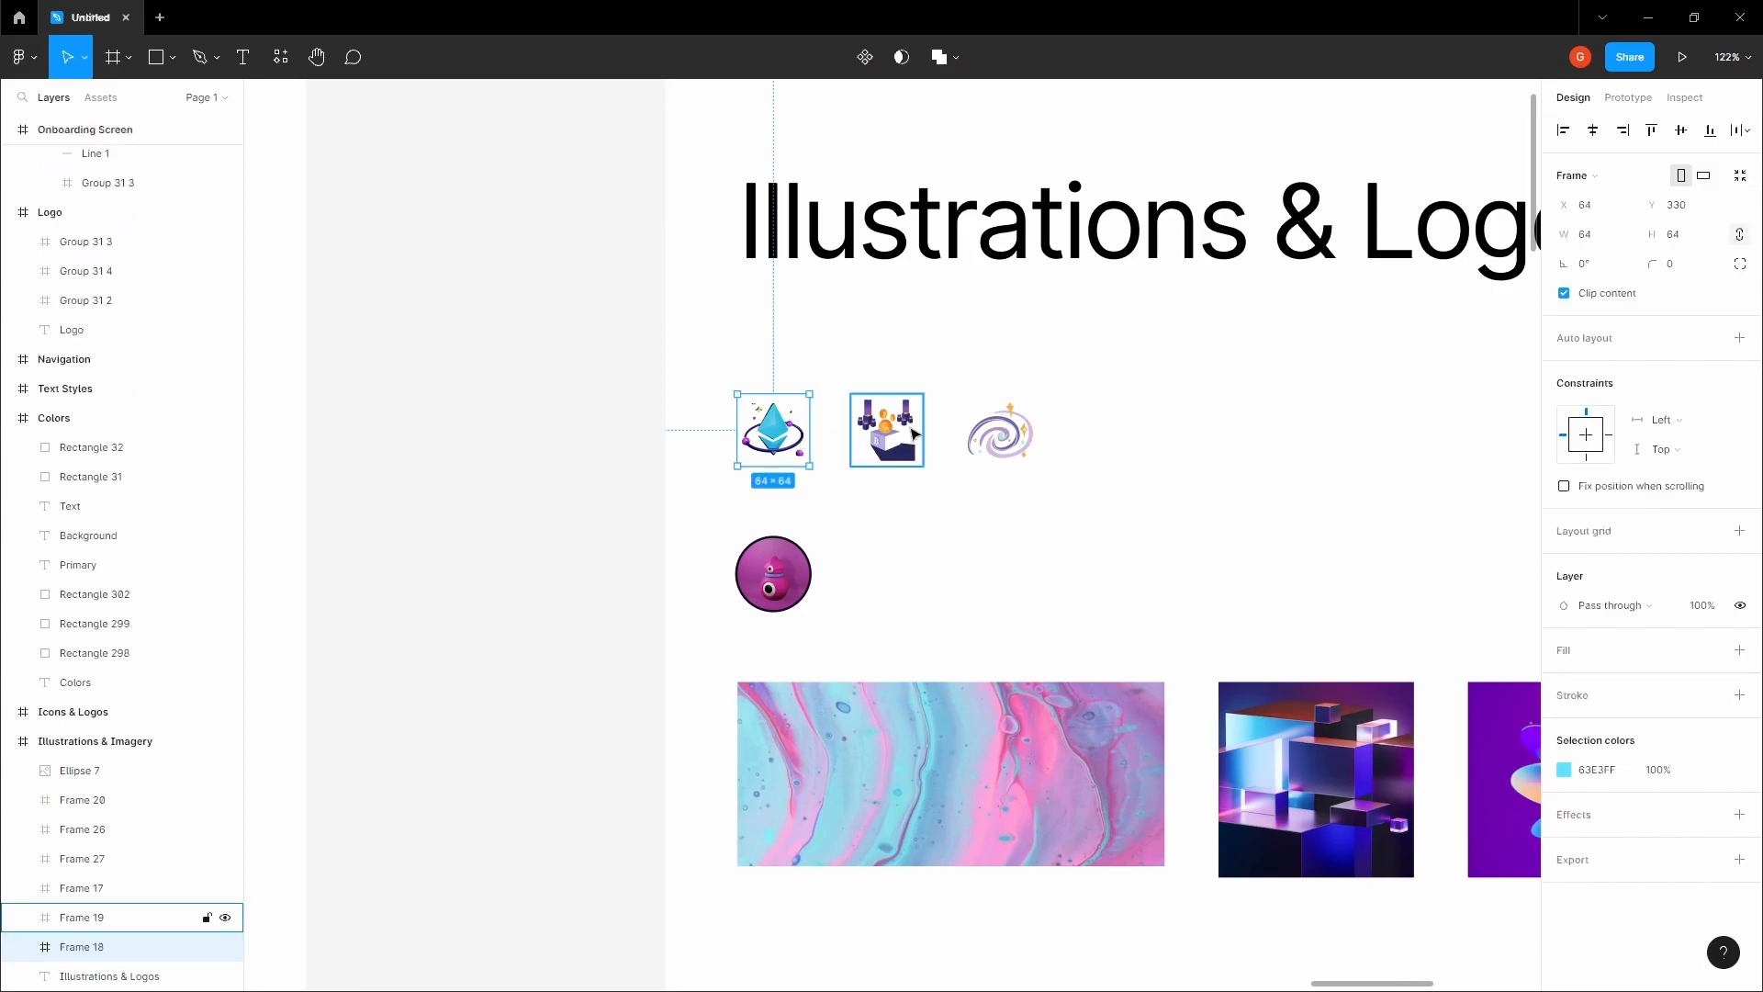
pyautogui.keyDown('shift'); pyautogui.click(999, 433); pyautogui.keyUp('shift')
pyautogui.hscroll(4, 1011, 437)
pyautogui.scroll(-4, 735, 453)
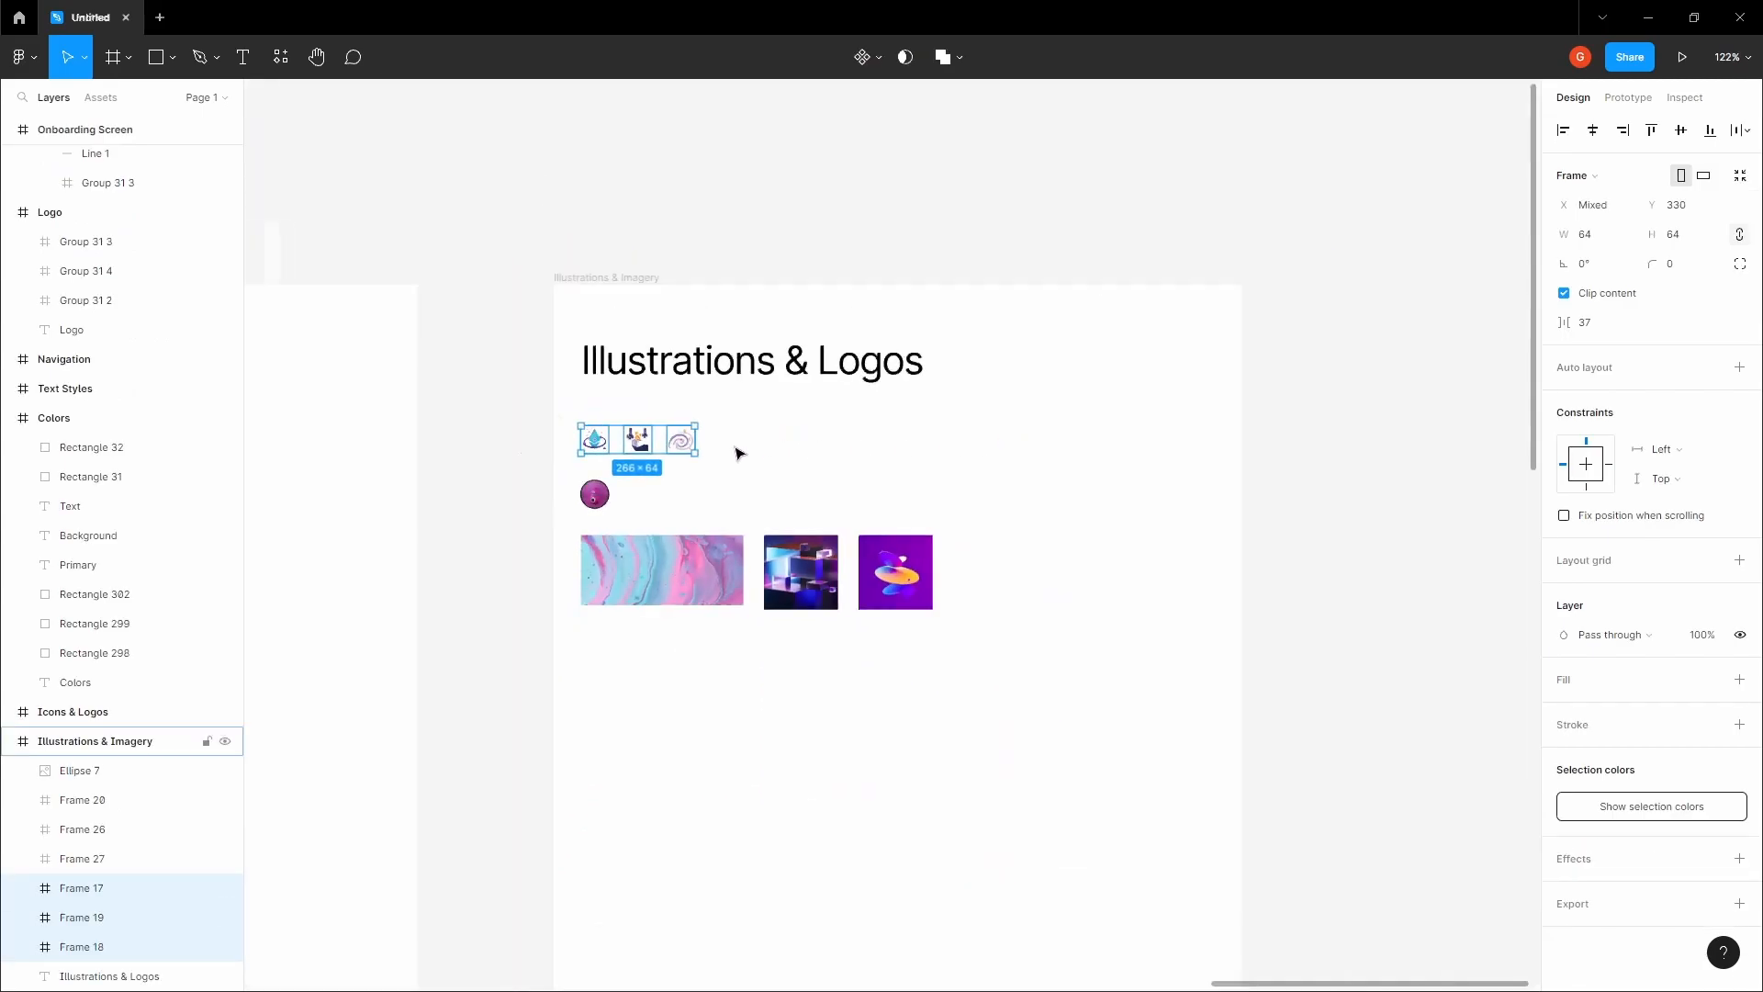
# - Paste the three copied illustrations into the Onboarding Screen and place them as a row below the "Welcome to NFUP" heading
pyautogui.press('h')
pyautogui.moveTo(561, 281); pyautogui.dragTo(779, 283)
pyautogui.scroll(-3, 787, 337)
pyautogui.moveTo(792, 343); pyautogui.dragTo(934, 273)
pyautogui.scroll(-2, 760, 450)
pyautogui.moveTo(266, 711); pyautogui.dragTo(1192, 354)
pyautogui.scroll(5, 1029, 424)
pyautogui.press('v')
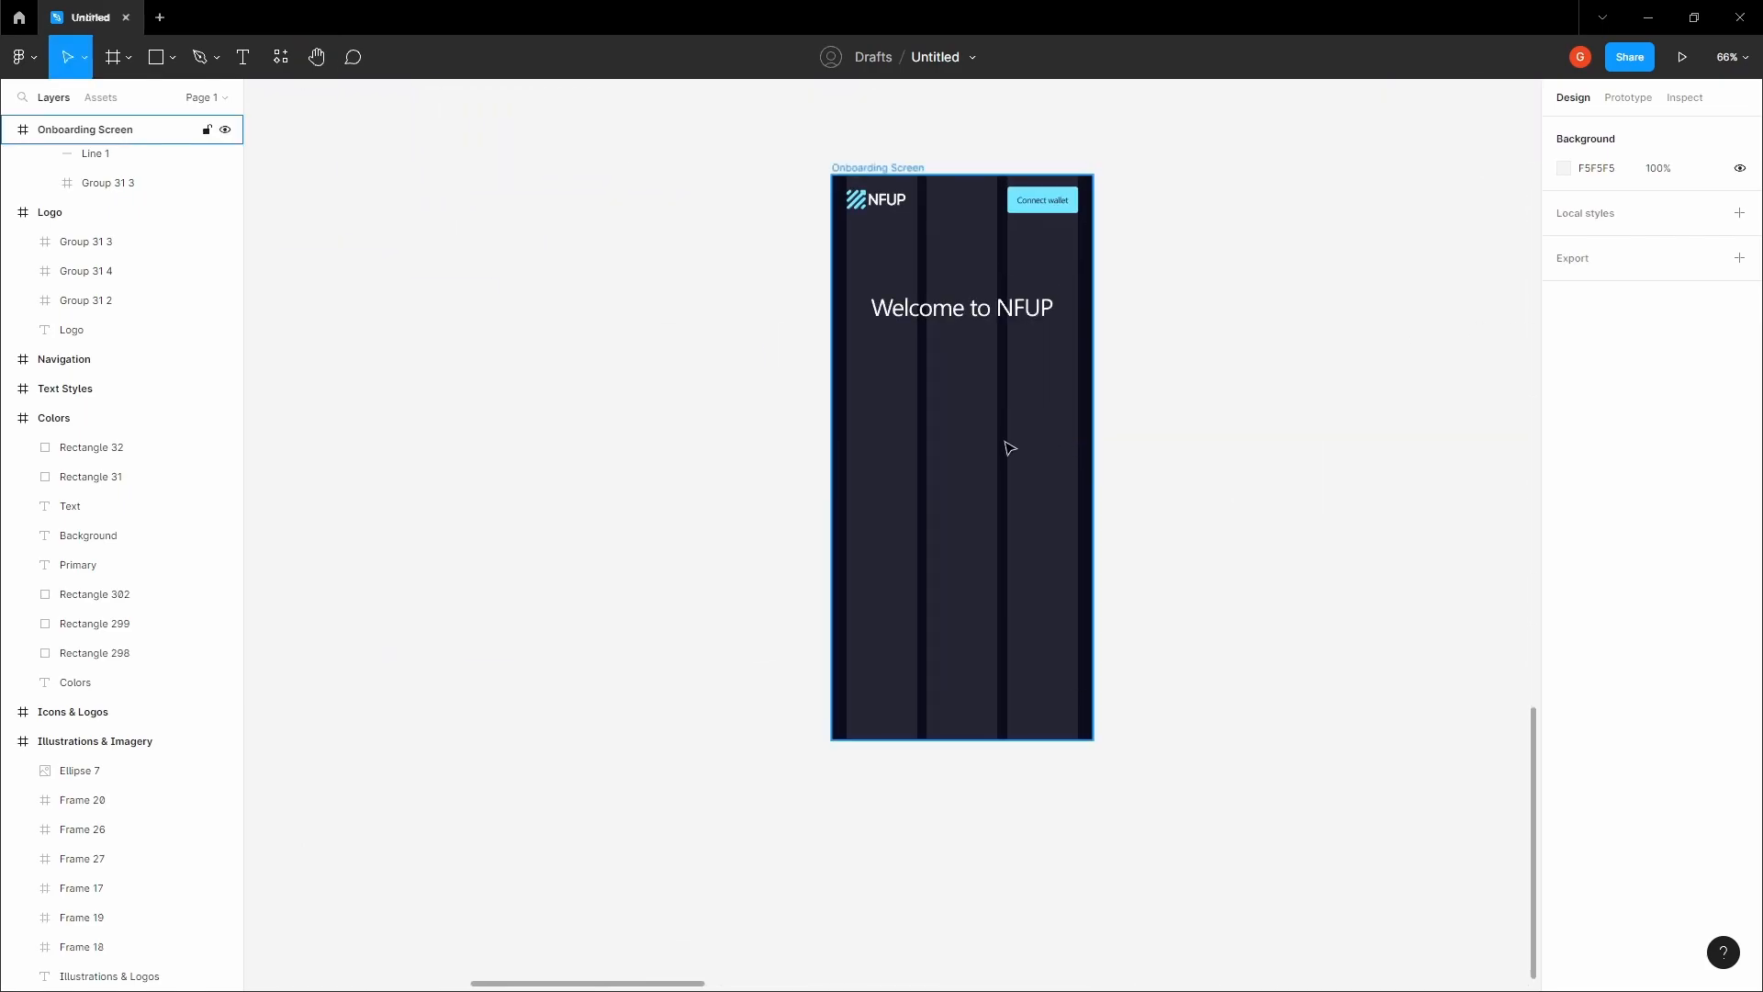
pyautogui.click(1008, 444)
pyautogui.hotkey('ctrl', 'v')
pyautogui.scroll(3, 955, 400)
pyautogui.moveTo(952, 392); pyautogui.dragTo(977, 354)
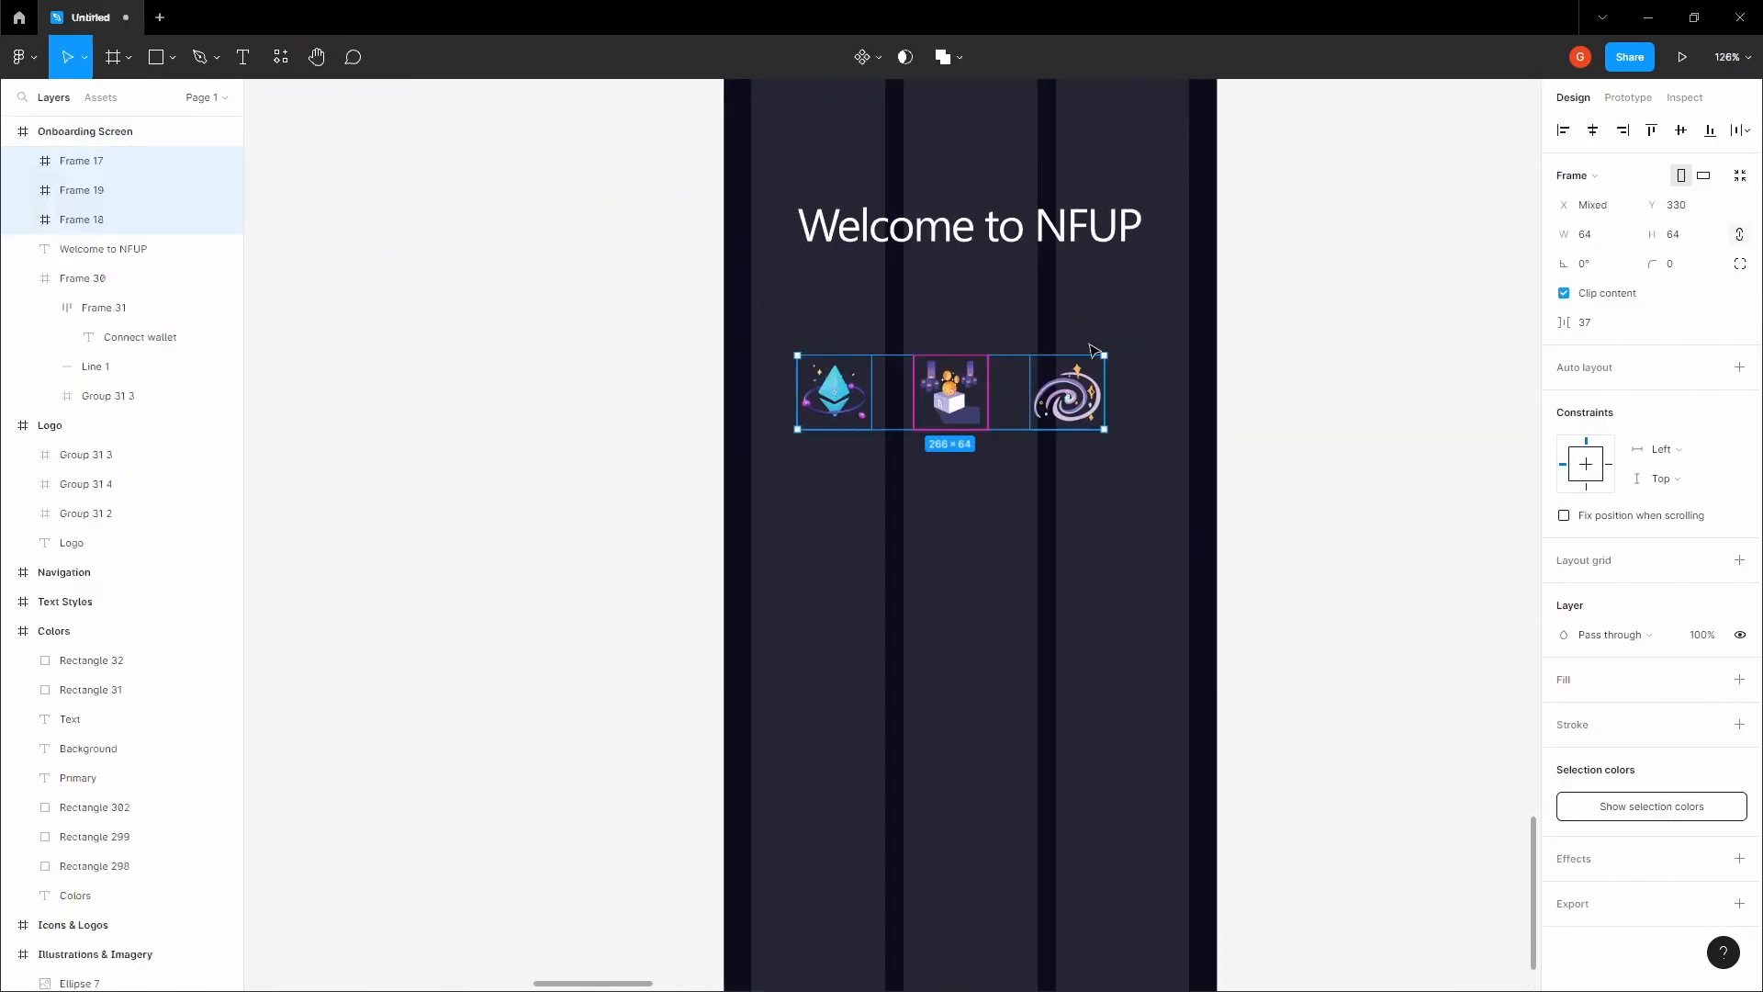
# - Move the three illustrations further down the Onboarding Screen and separate them, with the middle one sitting lowest
pyautogui.press('h')
pyautogui.moveTo(1152, 335); pyautogui.dragTo(1058, 398)
pyautogui.press('v')
pyautogui.scroll(2, 946, 435)
pyautogui.click(830, 459)
pyautogui.moveTo(843, 608); pyautogui.dragTo(852, 614)
pyautogui.moveTo(988, 471); pyautogui.dragTo(1036, 549)
pyautogui.click(840, 611)
pyautogui.moveTo(667, 466); pyautogui.dragTo(661, 567)
pyautogui.click(837, 611)
pyautogui.click(823, 437)
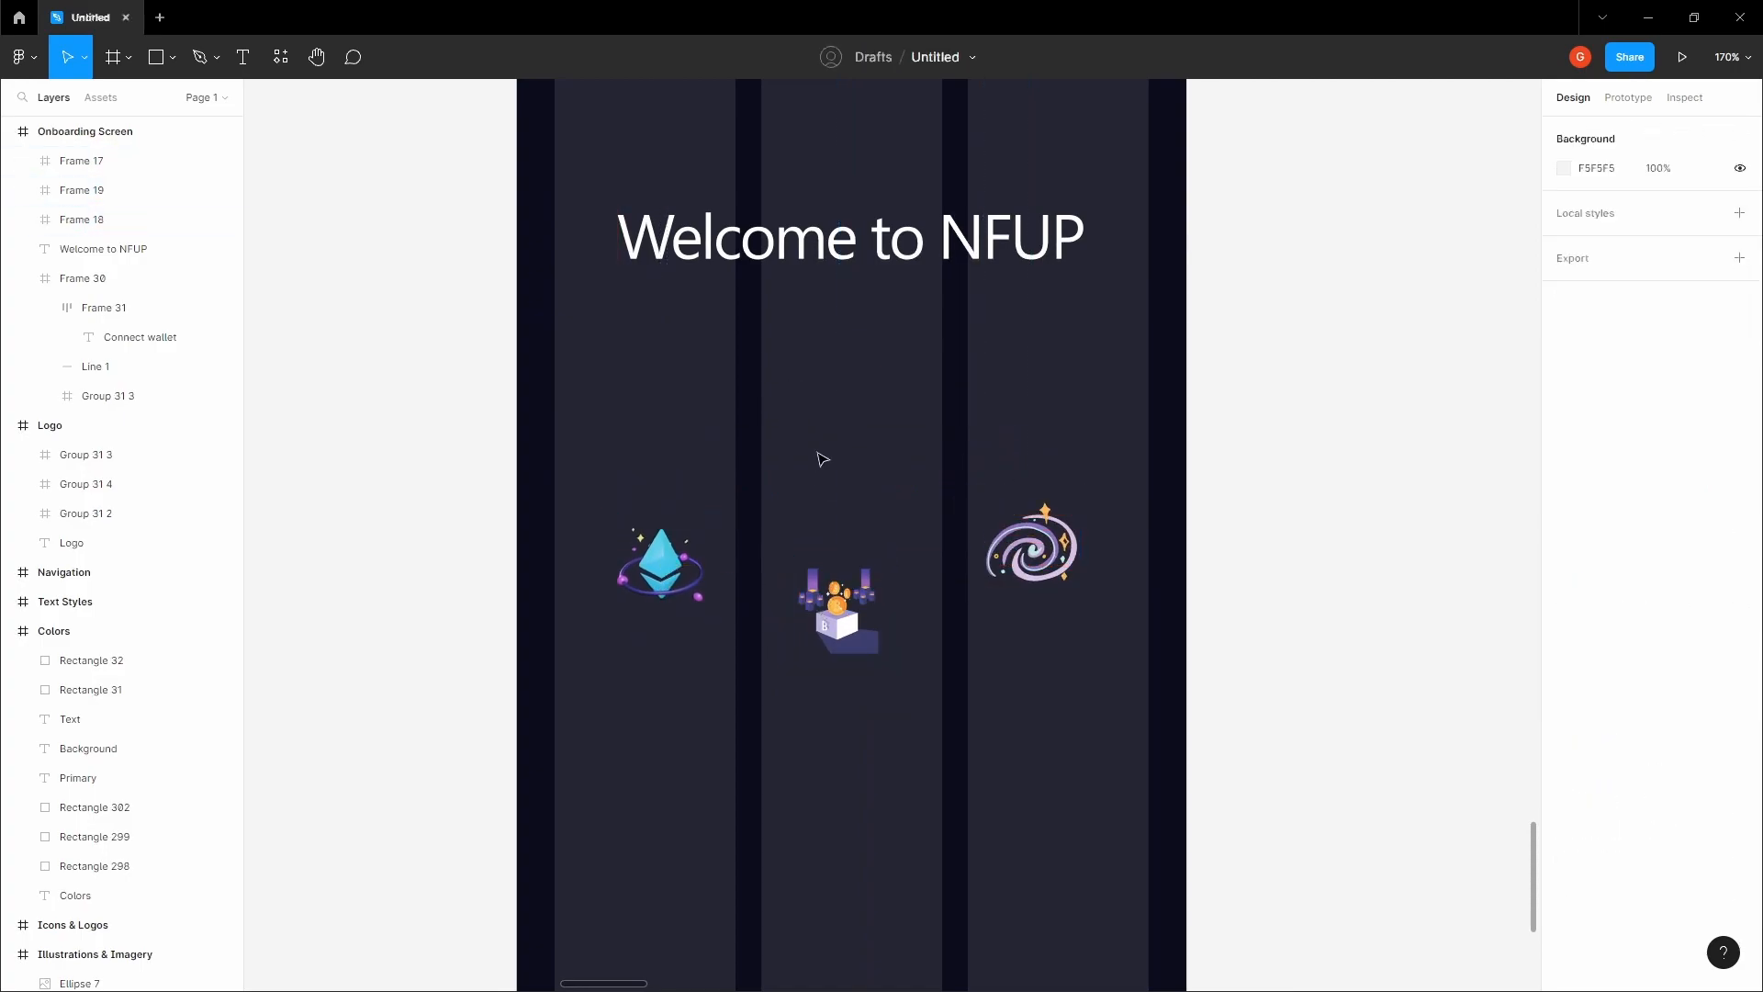
# - Add the text "Discover rare NFTS" between the welcome heading and the illustrations
pyautogui.press('t')
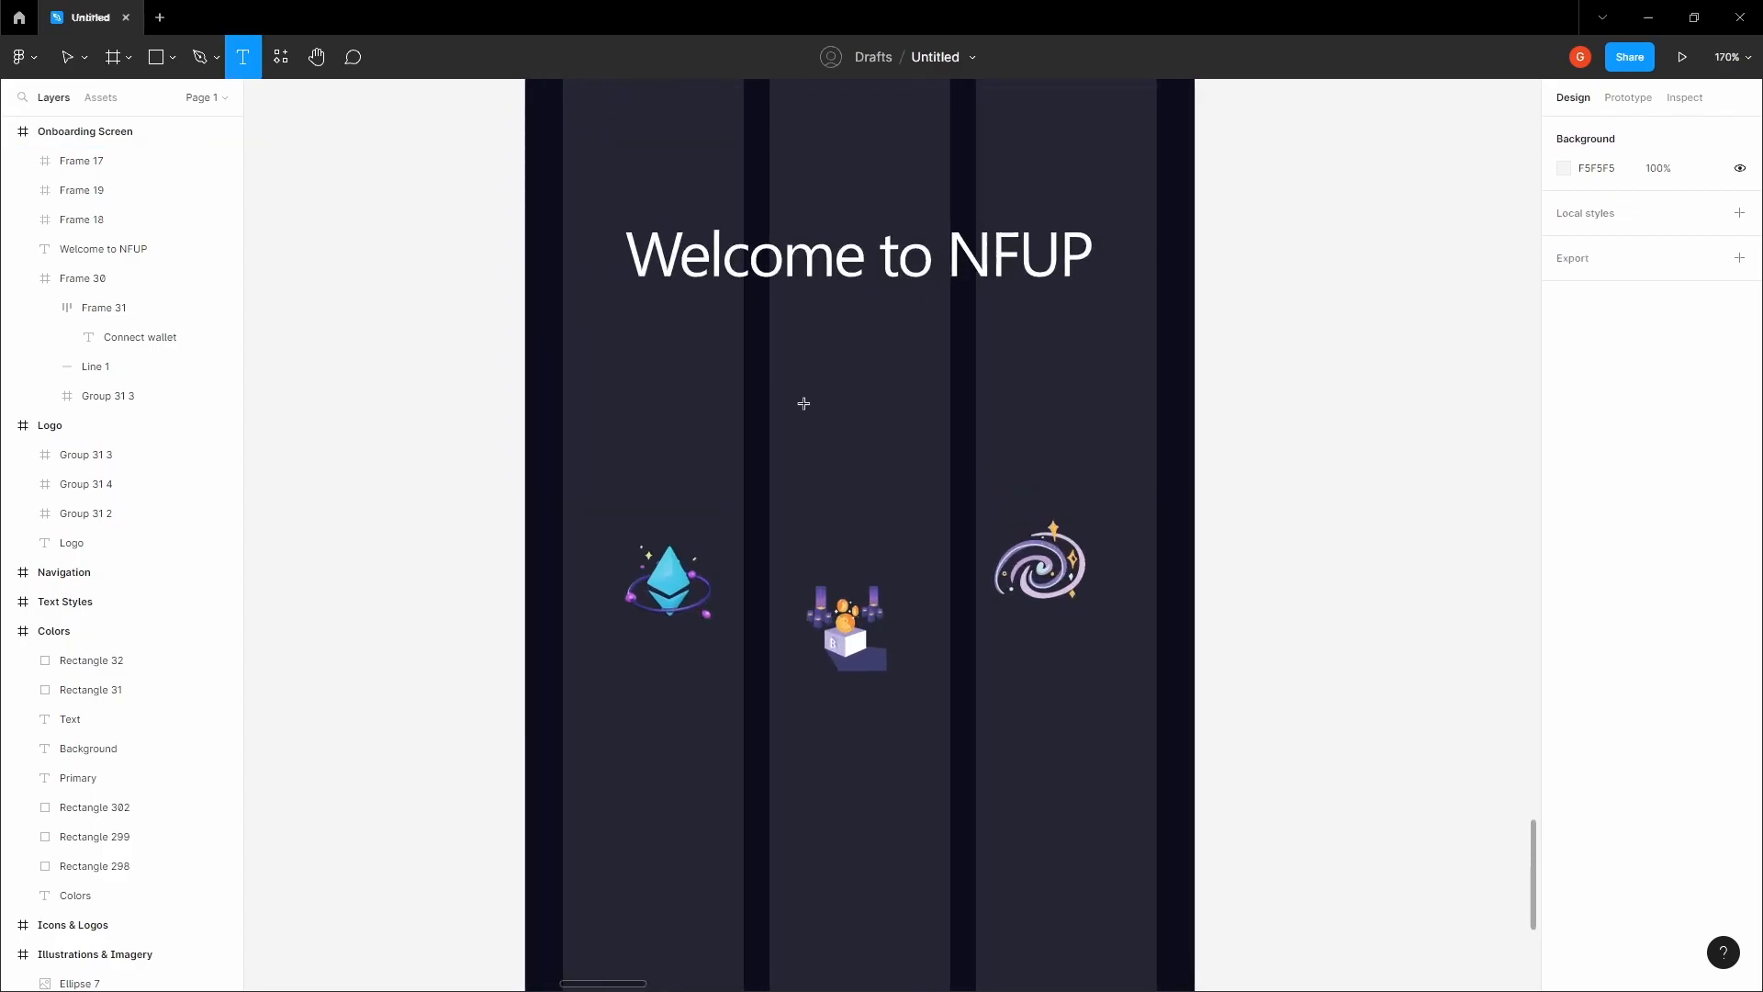
pyautogui.click(792, 412)
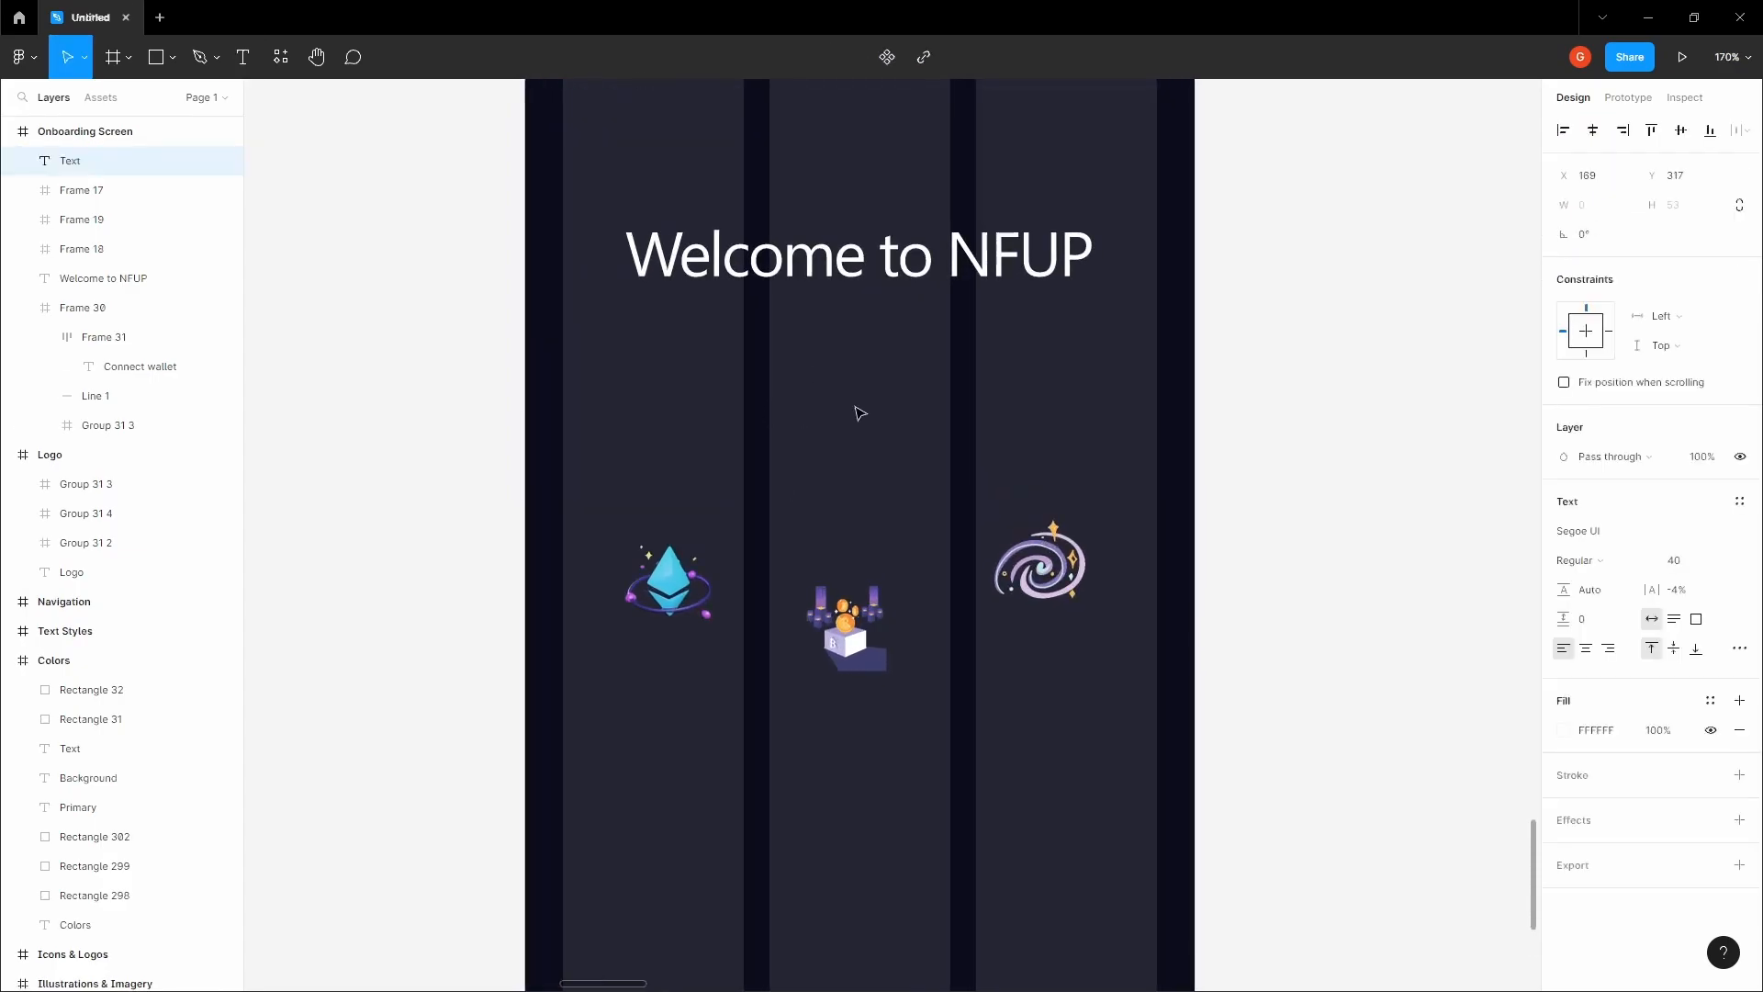
pyautogui.write('Discover Ra')
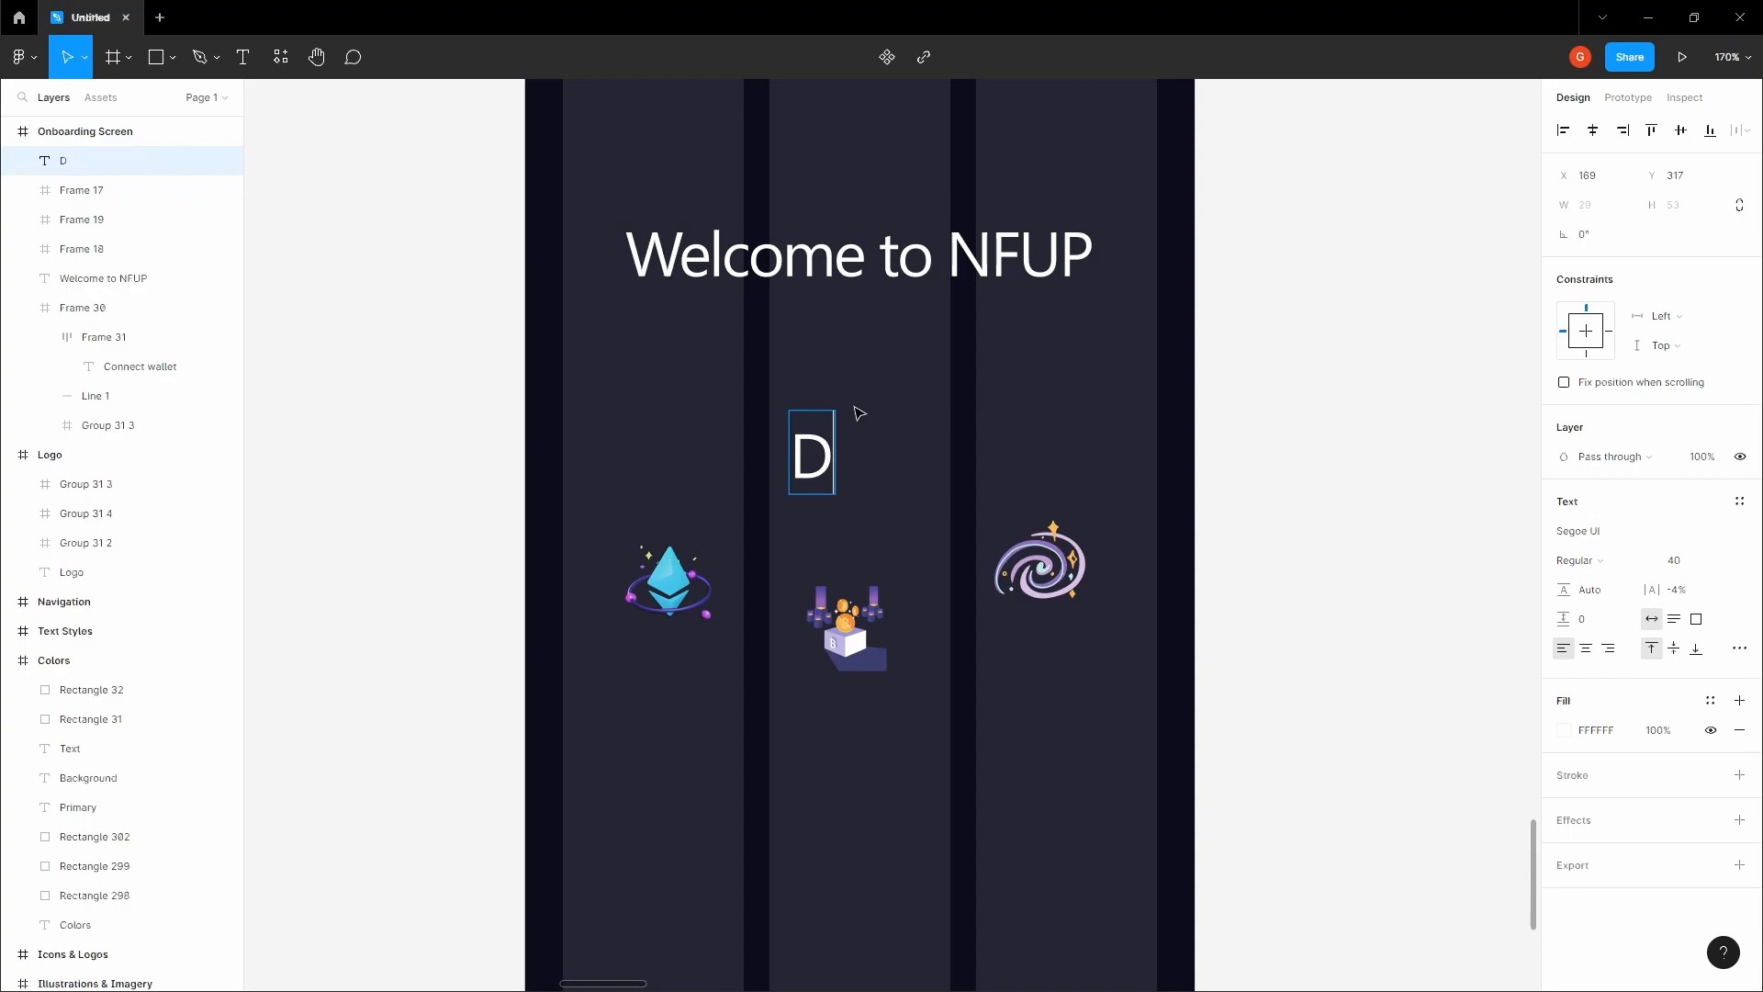
pyautogui.press('BackSpace')
pyautogui.press('BackSpace')
pyautogui.write('rare NFTS')
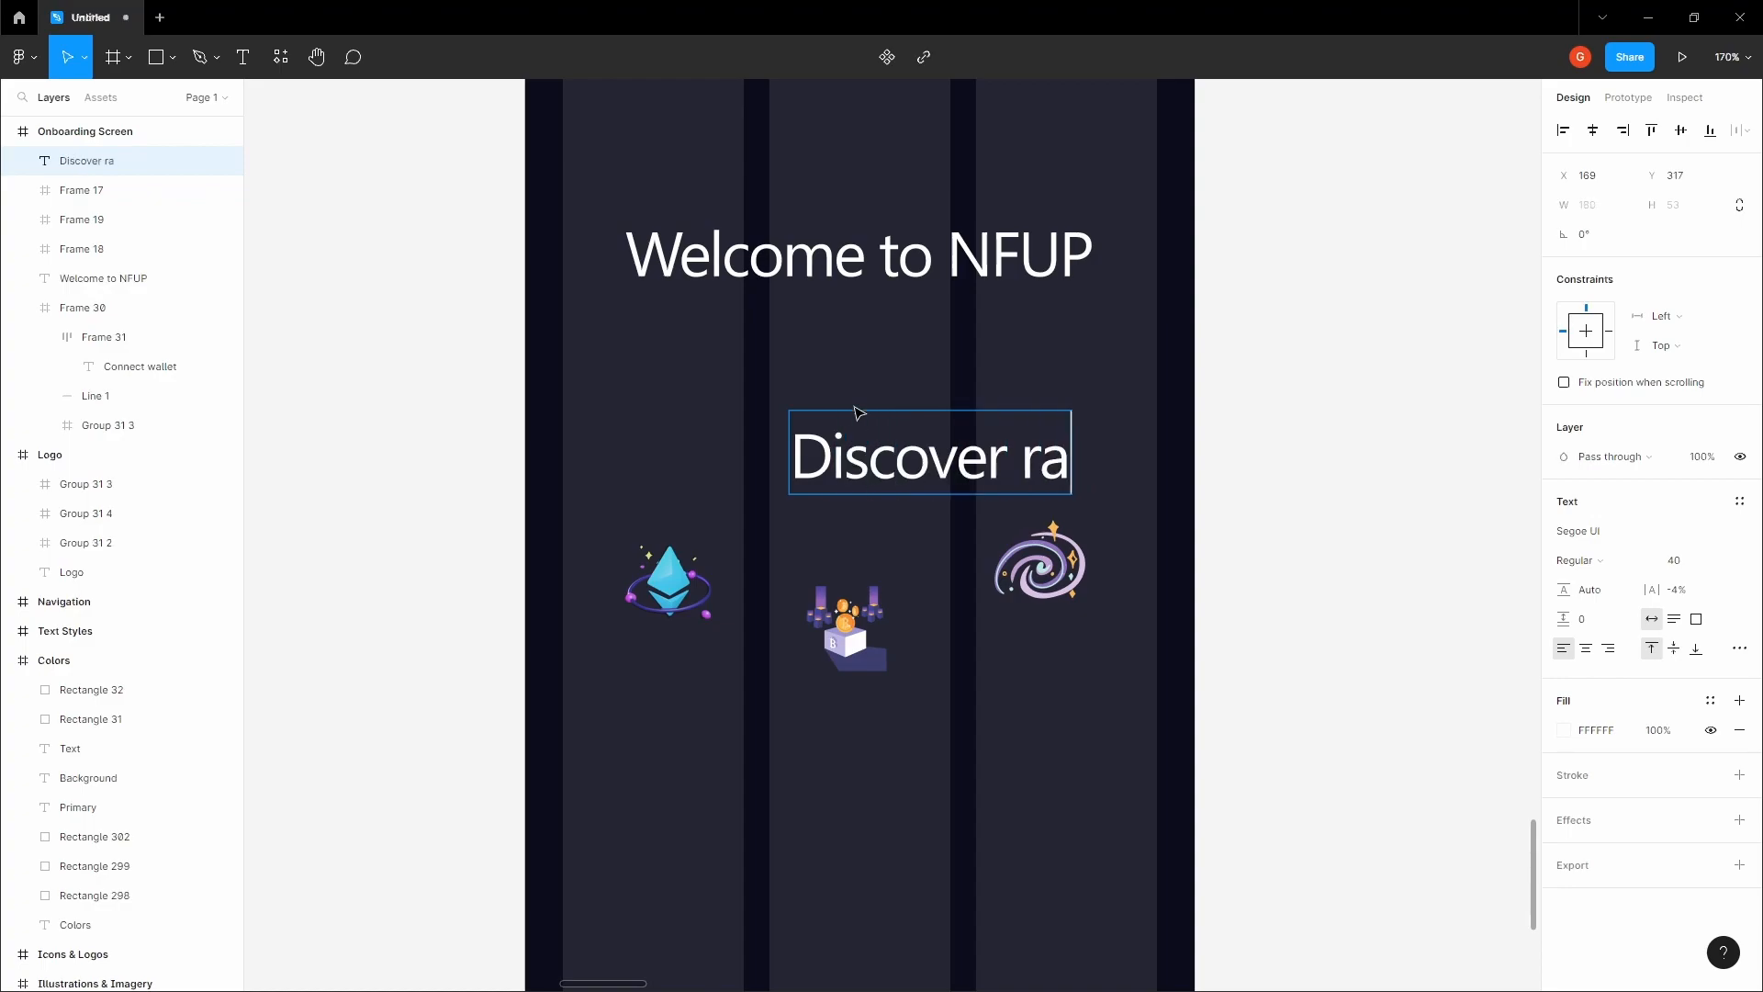
pyautogui.press('Escape')
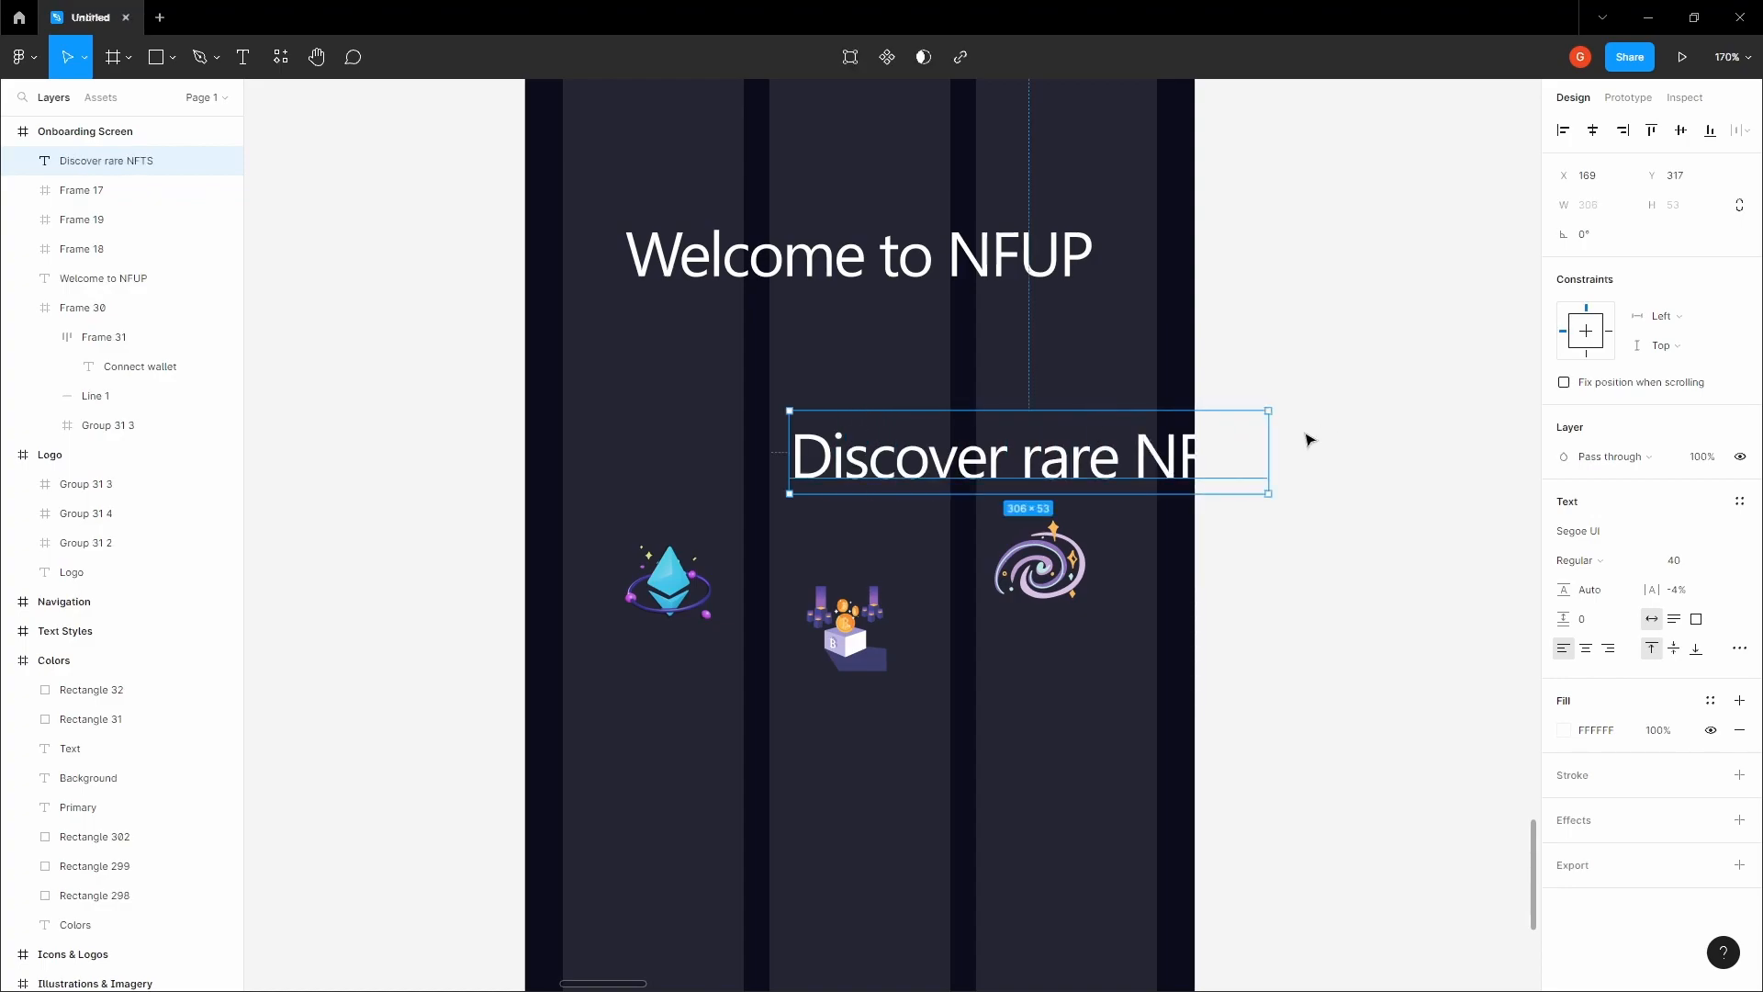
# - Set the "Discover rare NFTS" text's font size to 20 and move it just beneath the welcome heading
pyautogui.moveTo(1073, 459); pyautogui.dragTo(950, 459)
pyautogui.click(1706, 562)
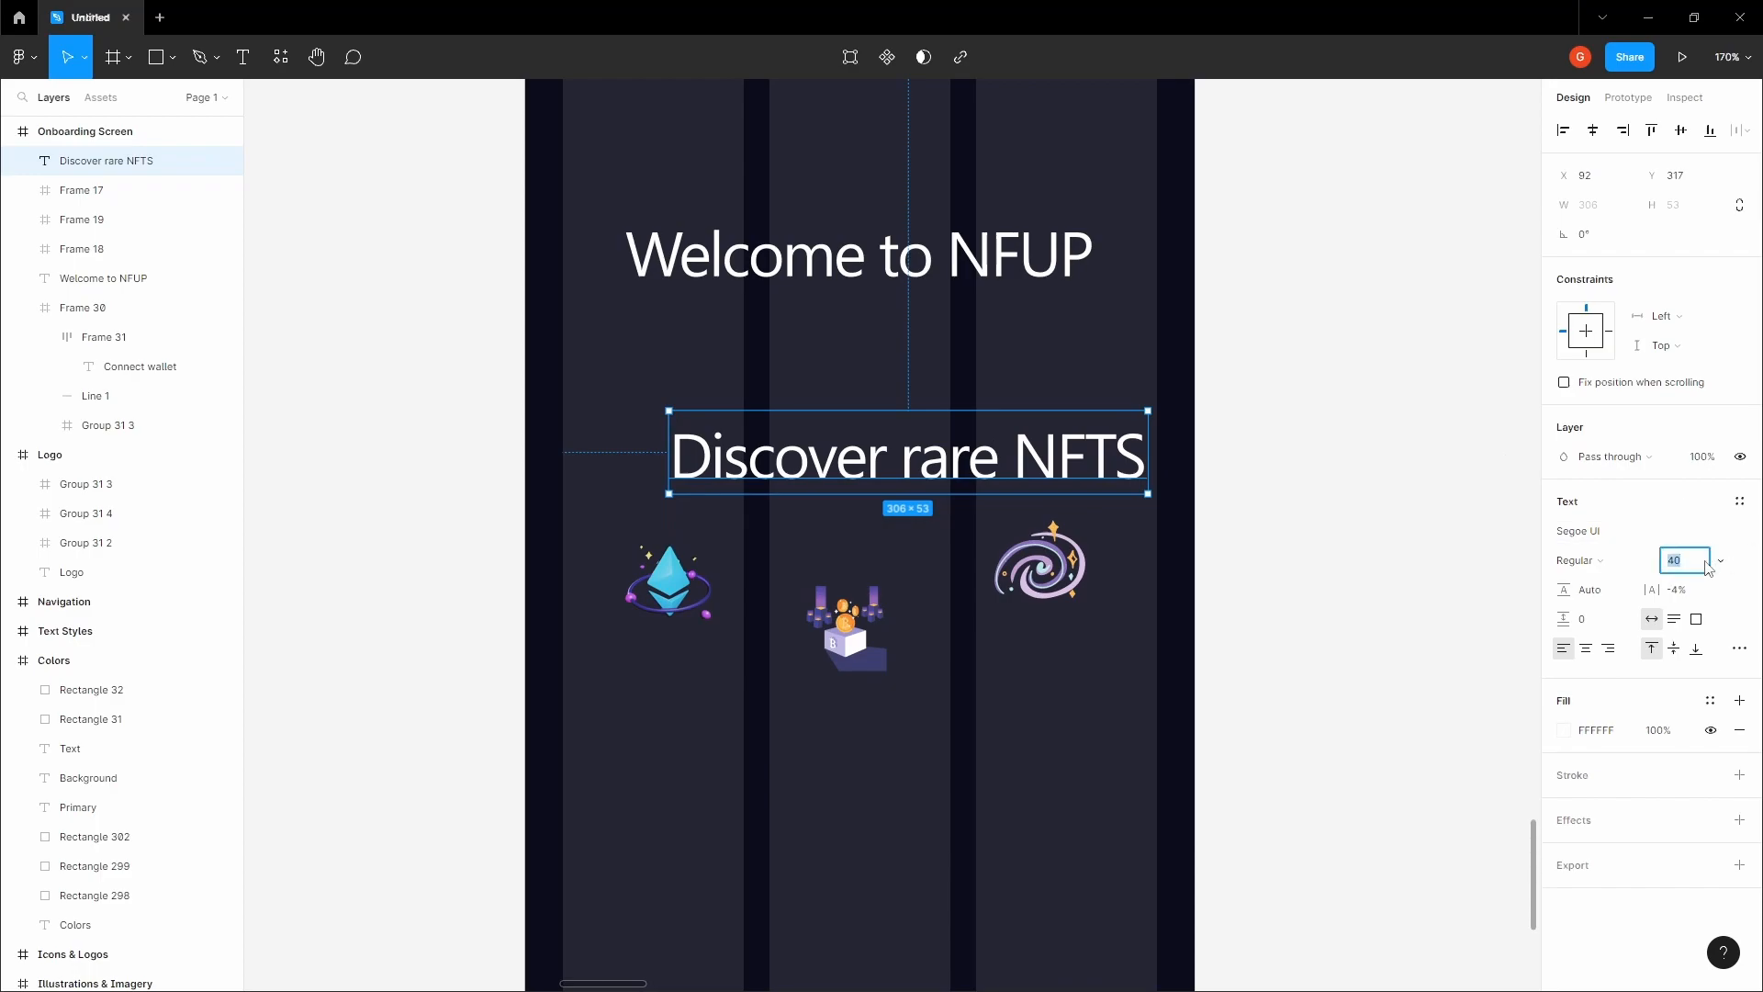
pyautogui.press('Tab')
pyautogui.click(1349, 520)
pyautogui.press('h')
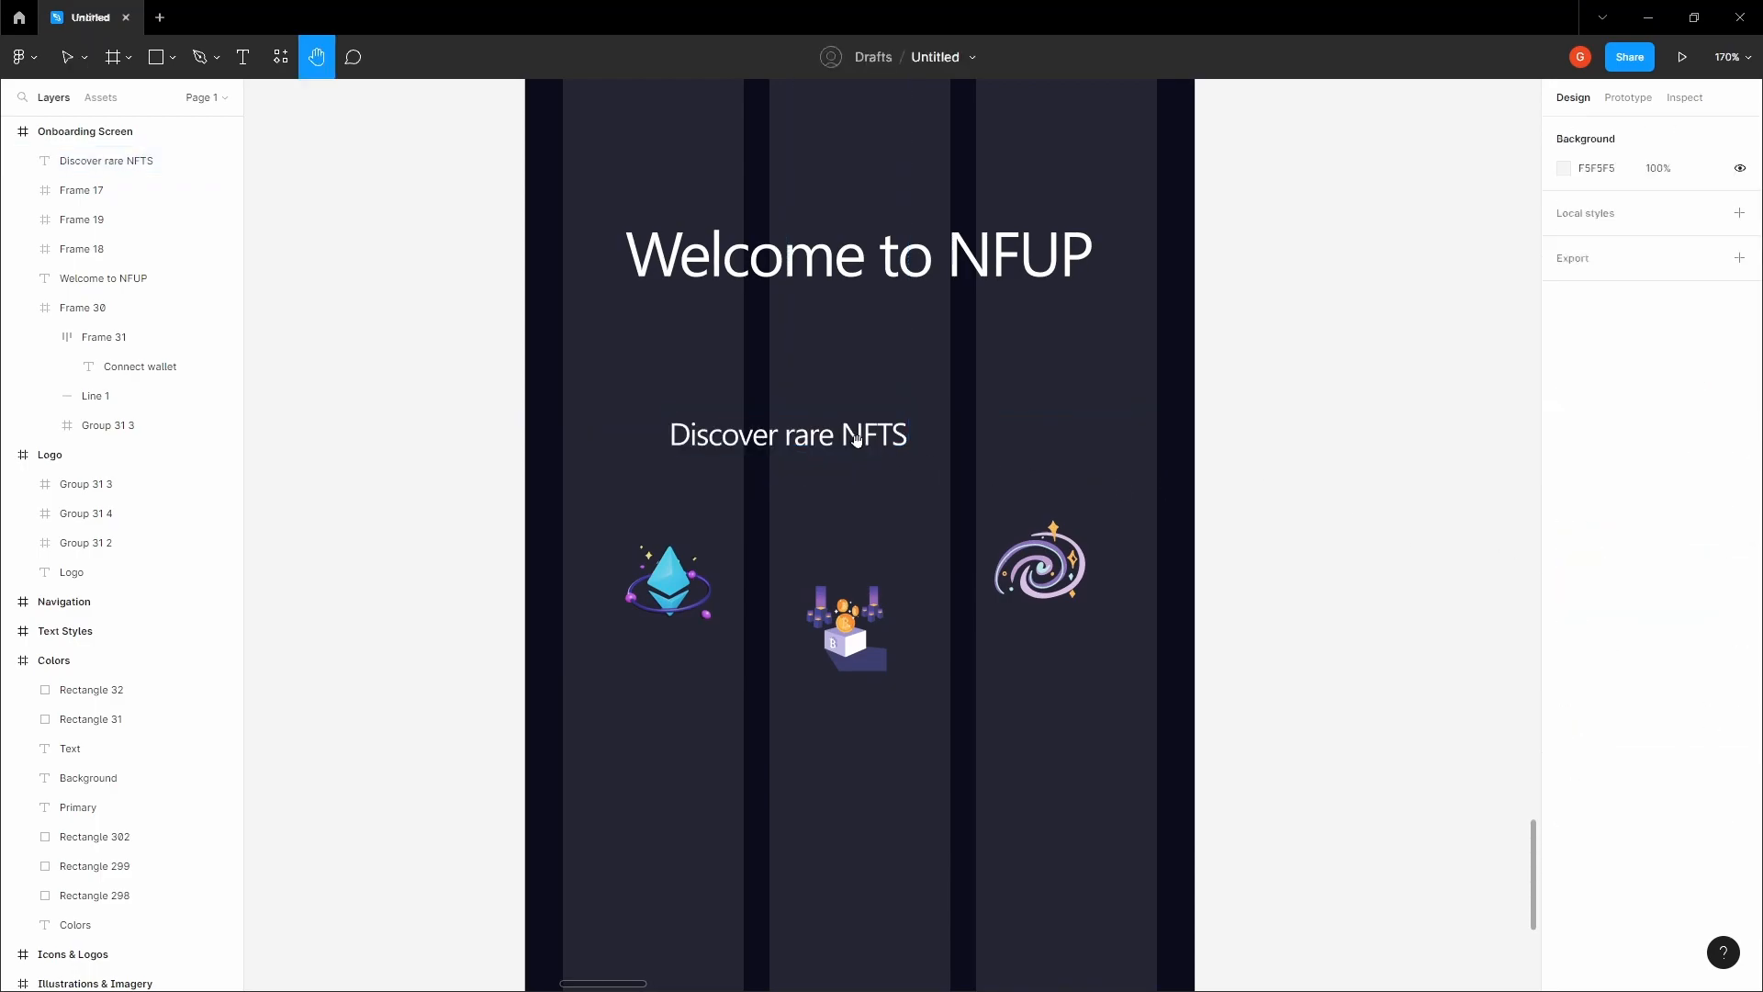
pyautogui.press('v')
pyautogui.moveTo(798, 441); pyautogui.dragTo(858, 364)
pyautogui.click(811, 425)
# - Add the two-line text "Discover unique and rare NFTS and begin building your collection today." below "Discover rare NFTS"
pyautogui.press('t')
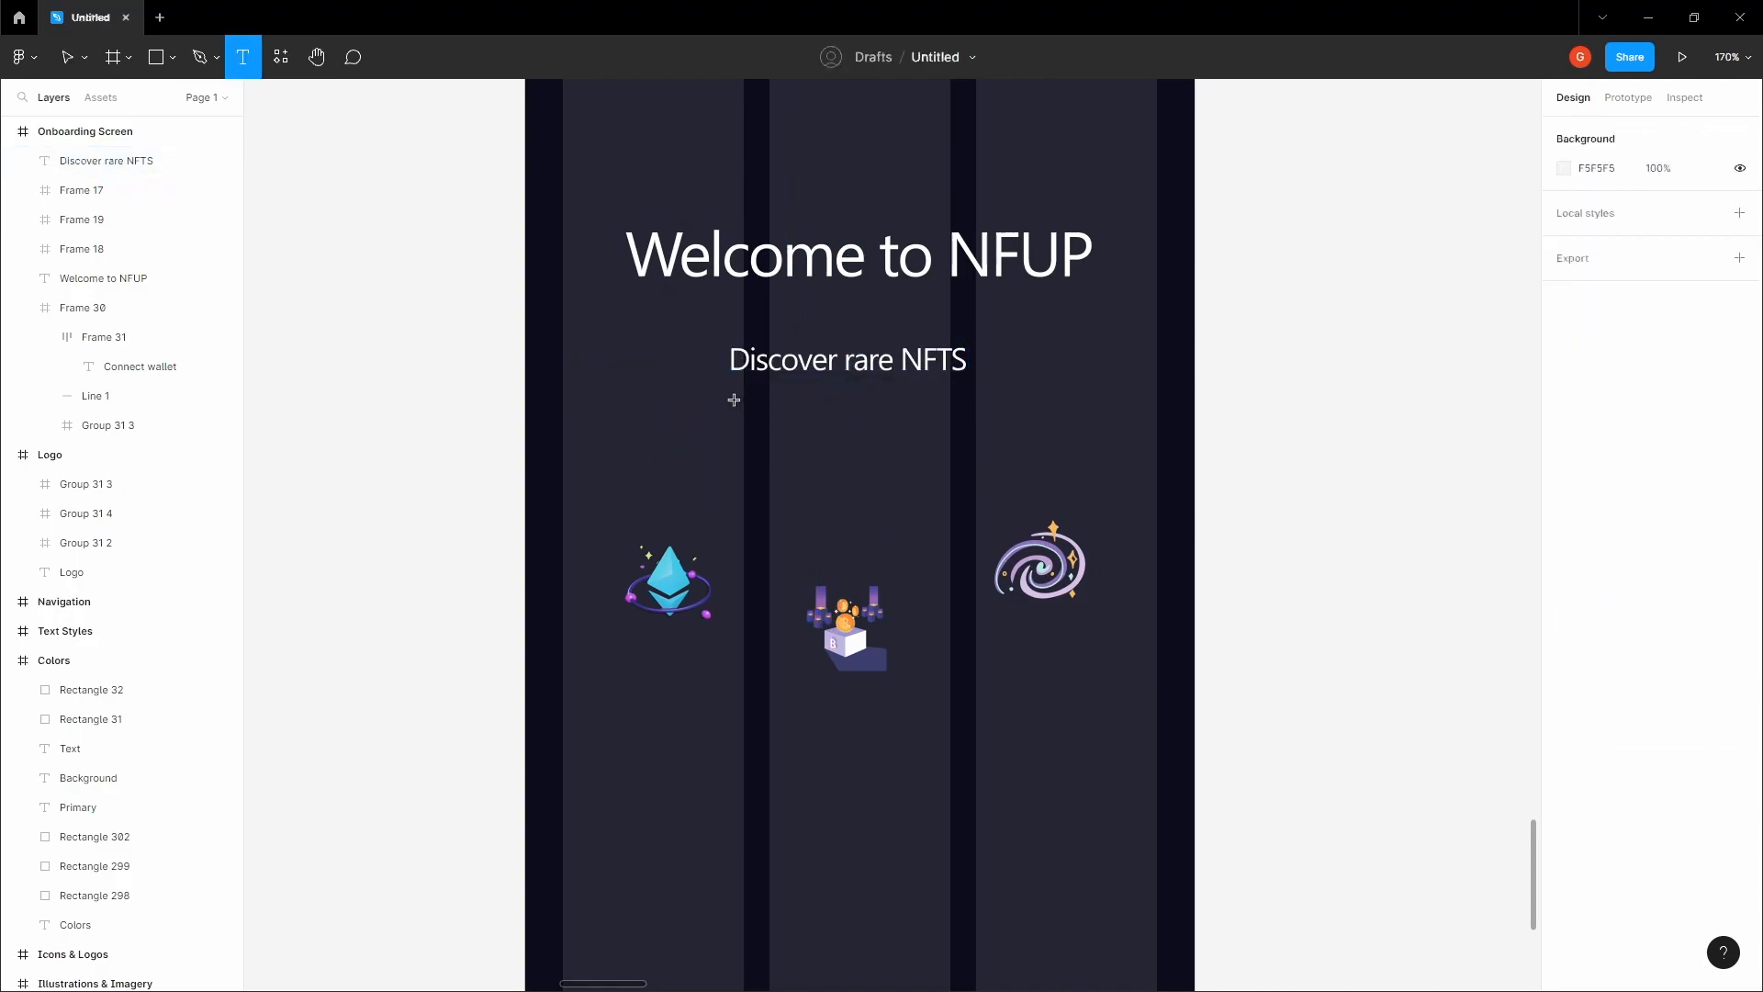
pyautogui.click(732, 400)
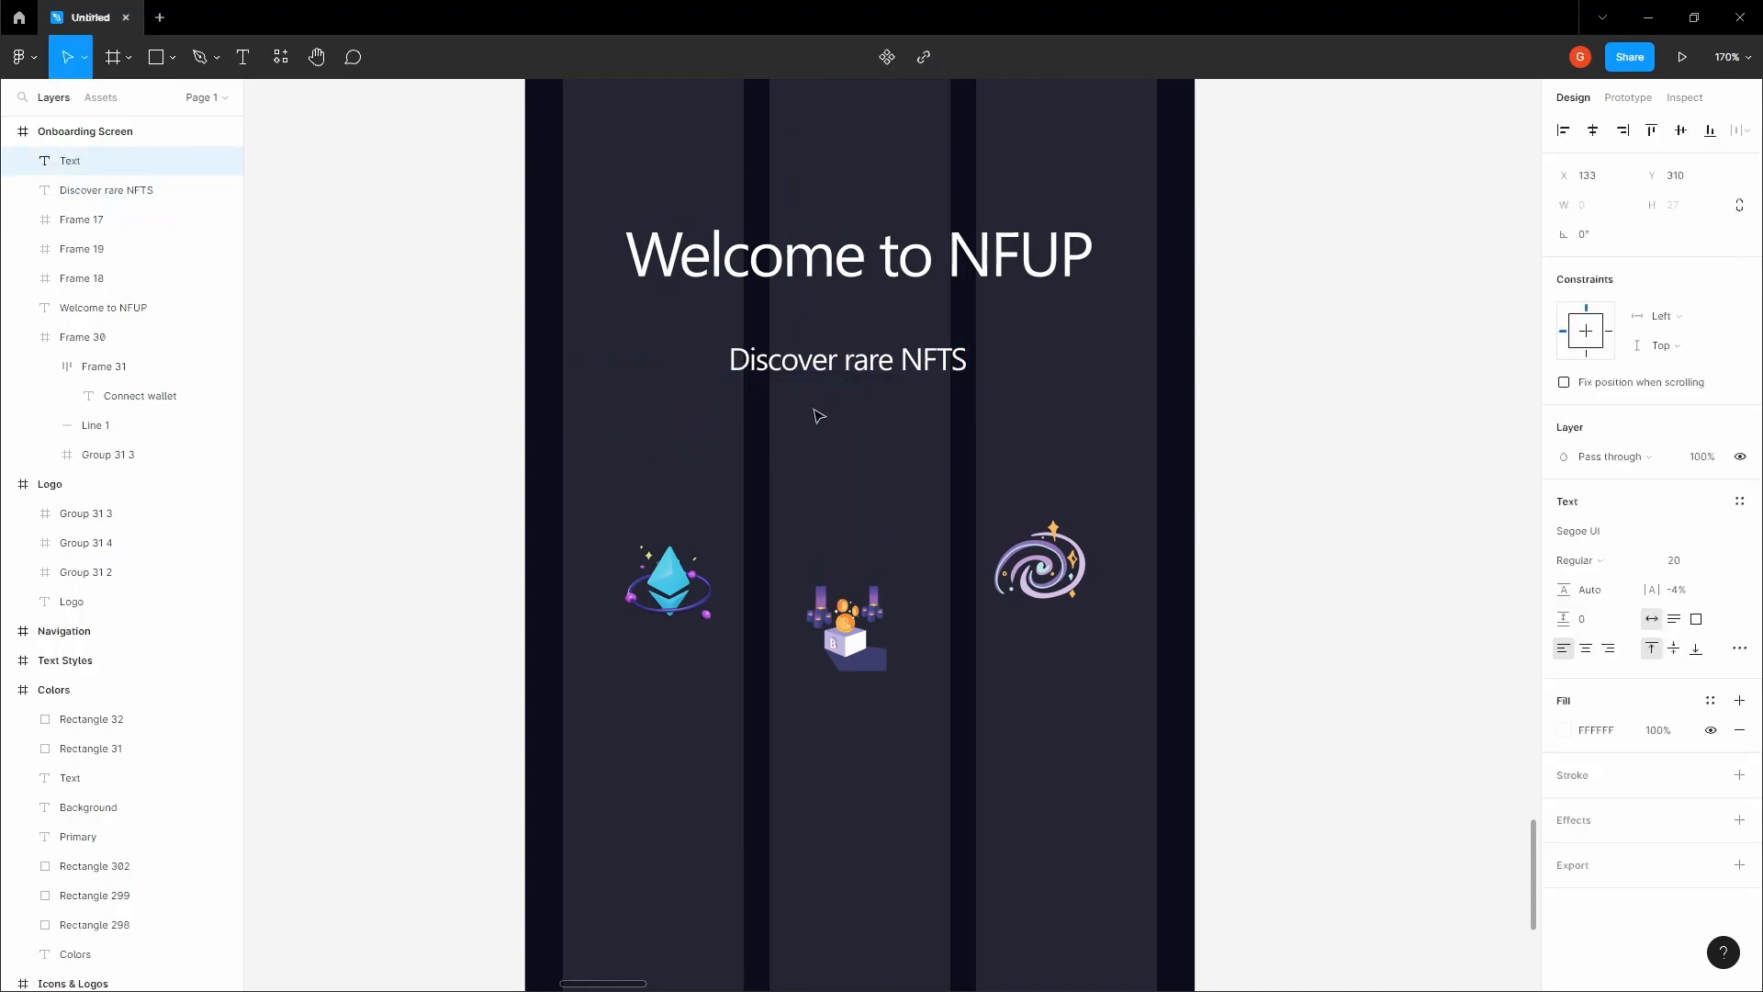
pyautogui.write('Disc')
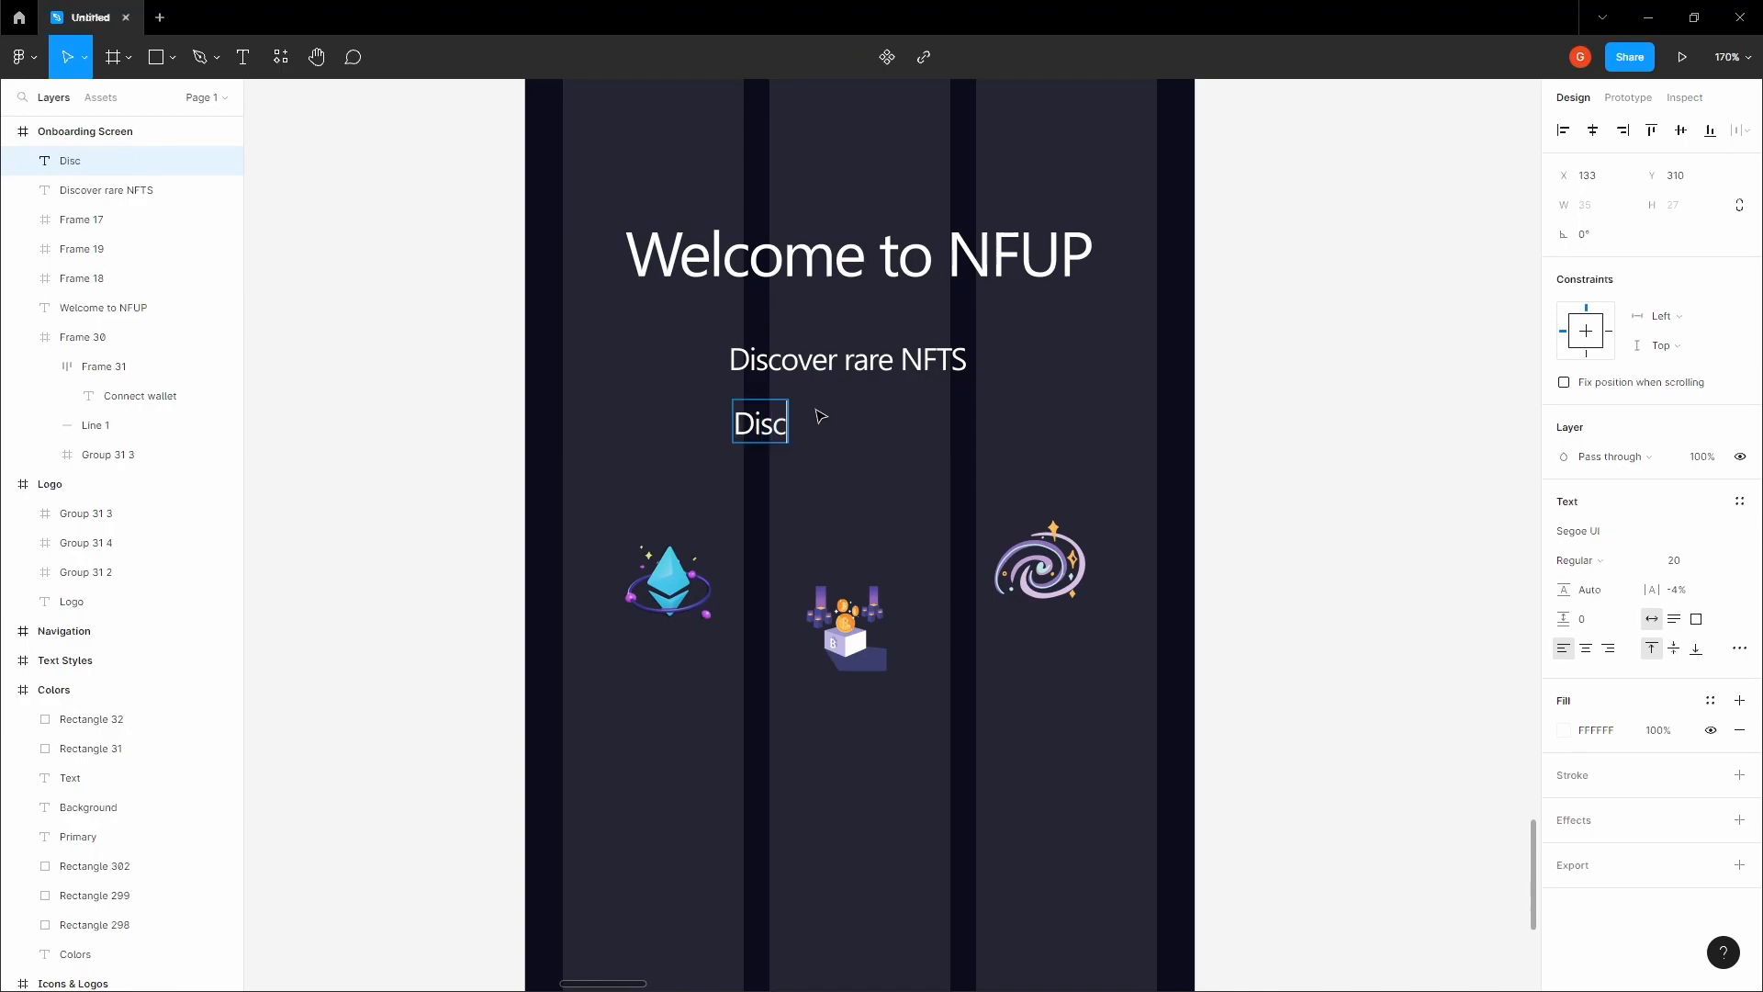
pyautogui.write('over unique and ')
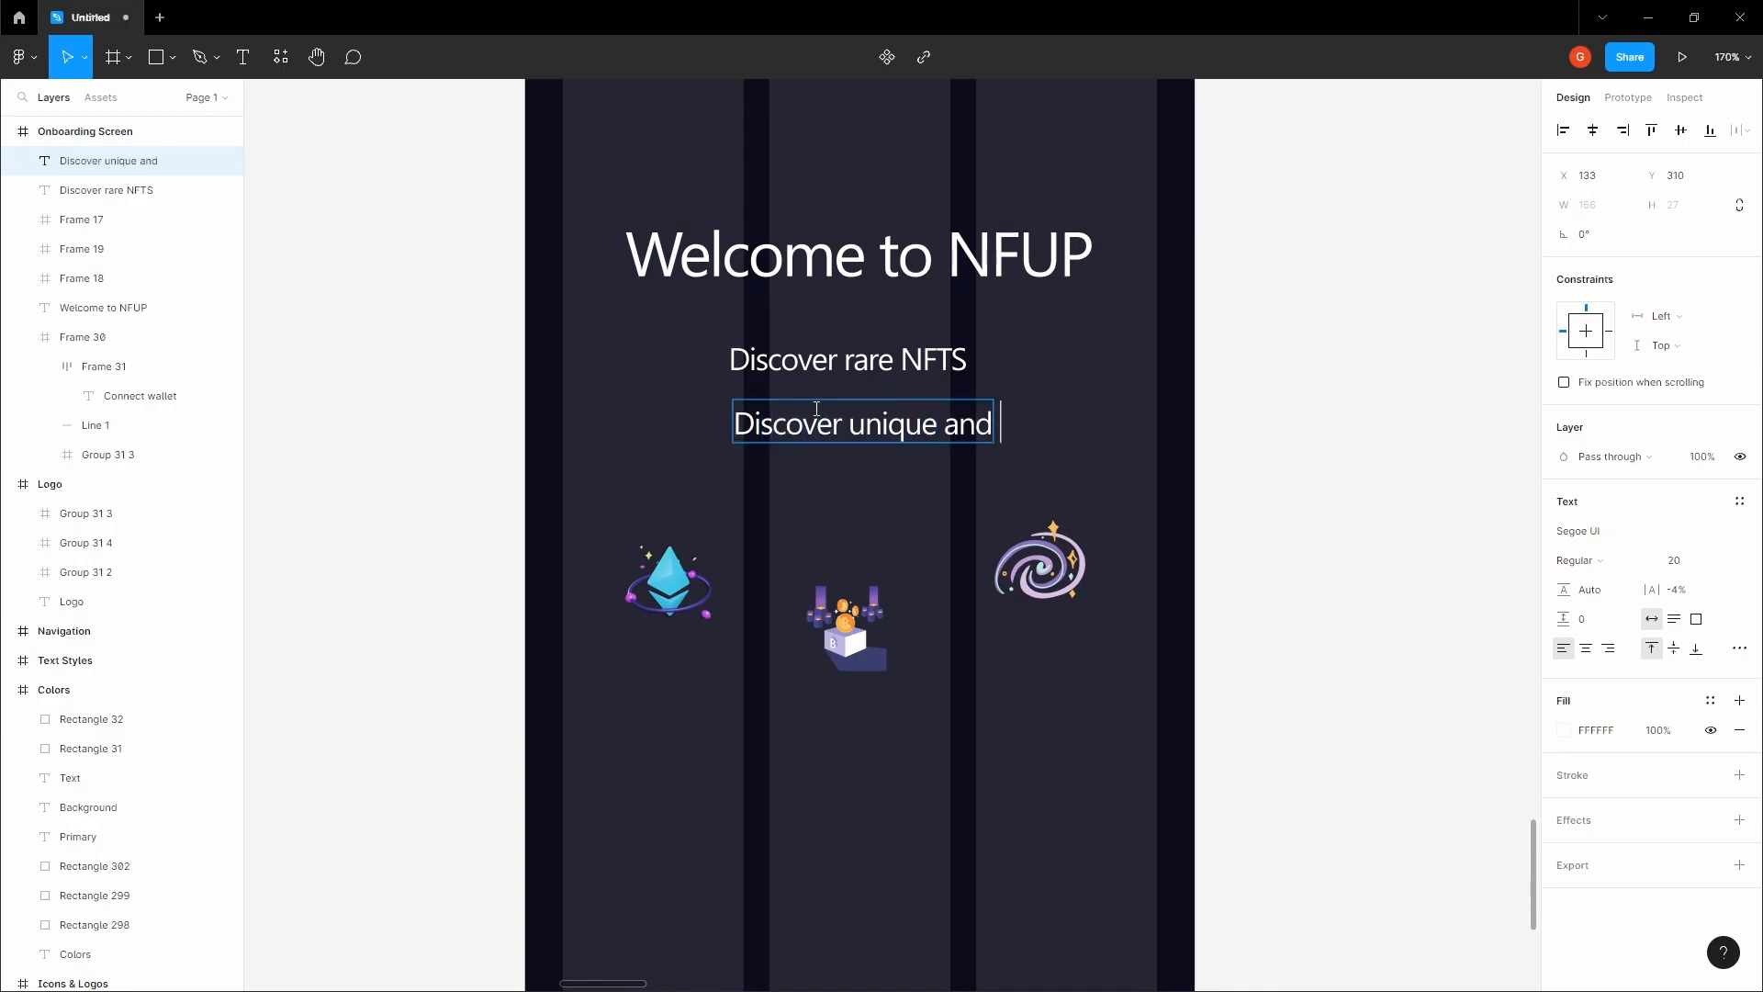
pyautogui.write('rare NFTS and')
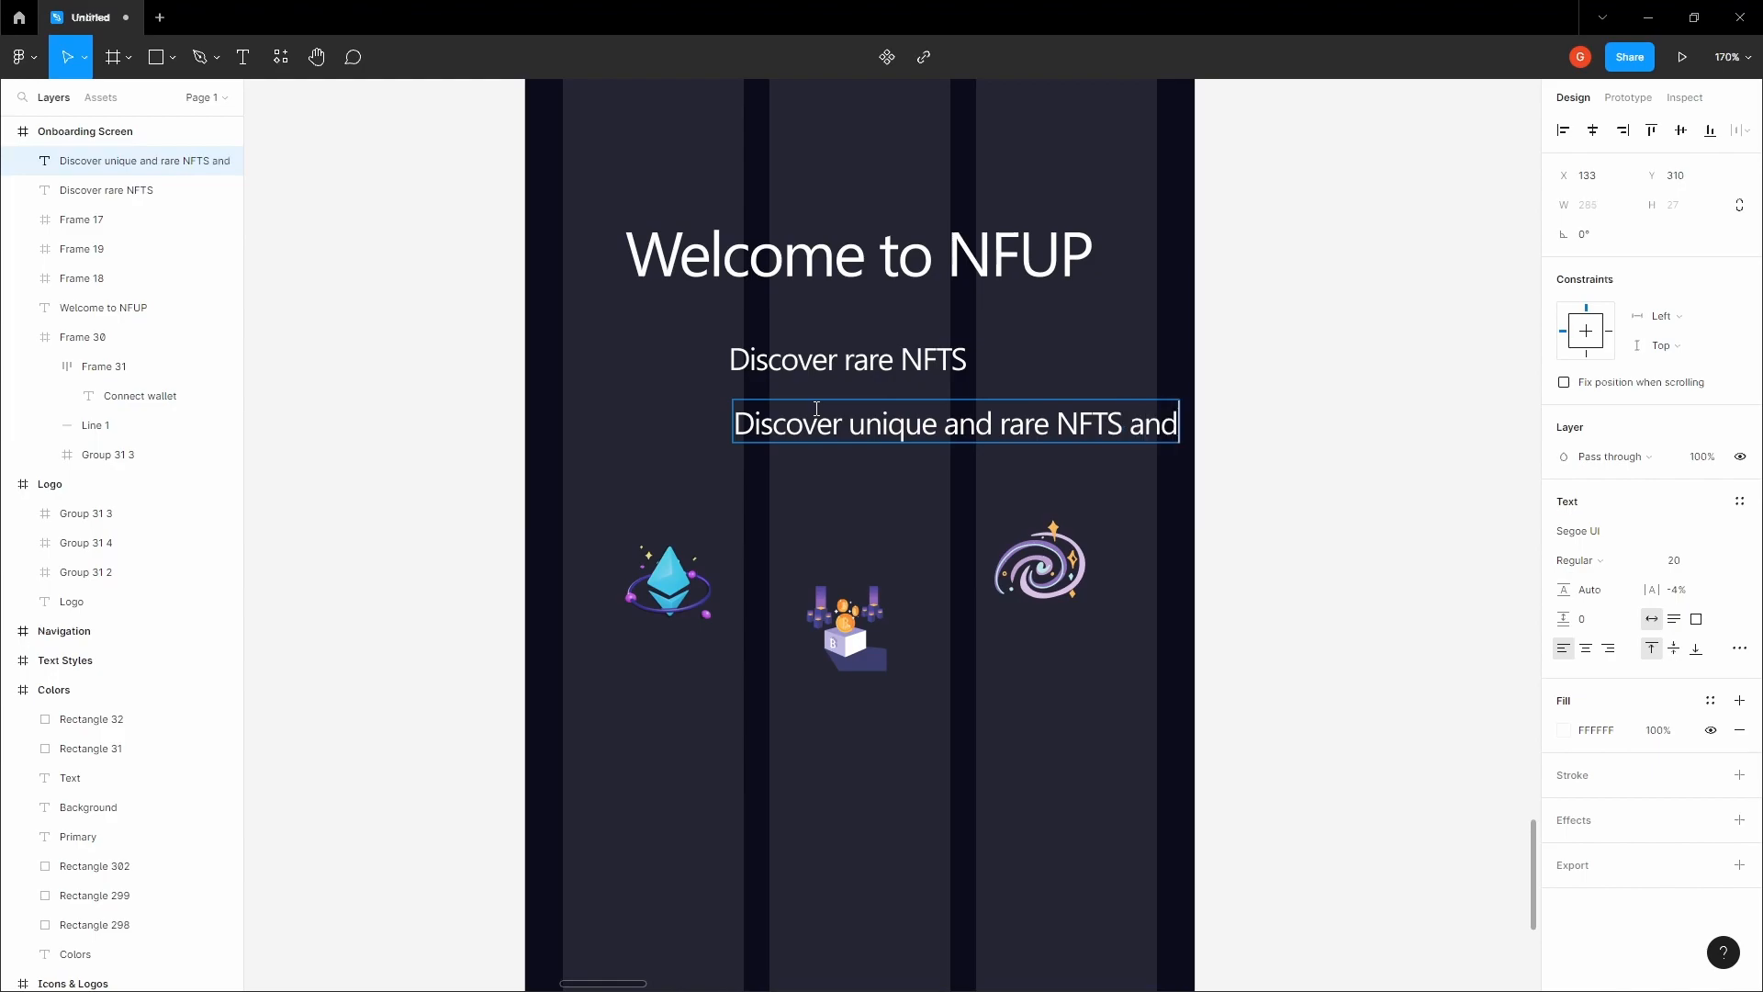
pyautogui.press('Return')
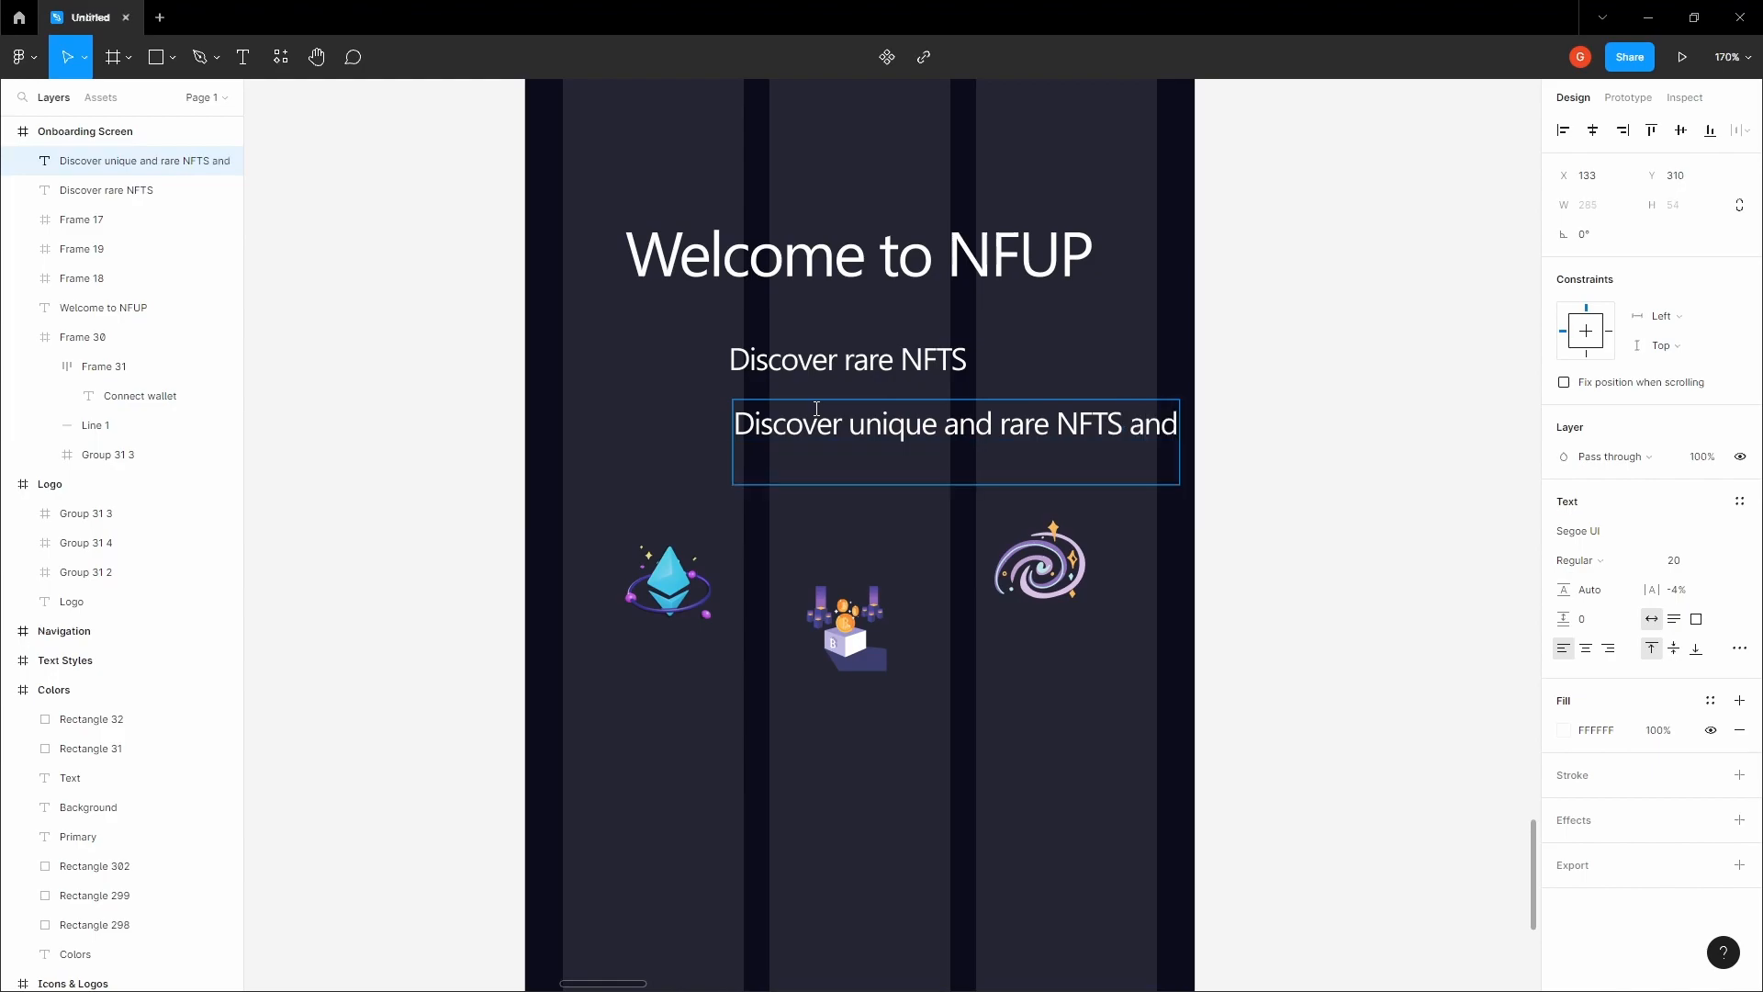
pyautogui.write('begin building ')
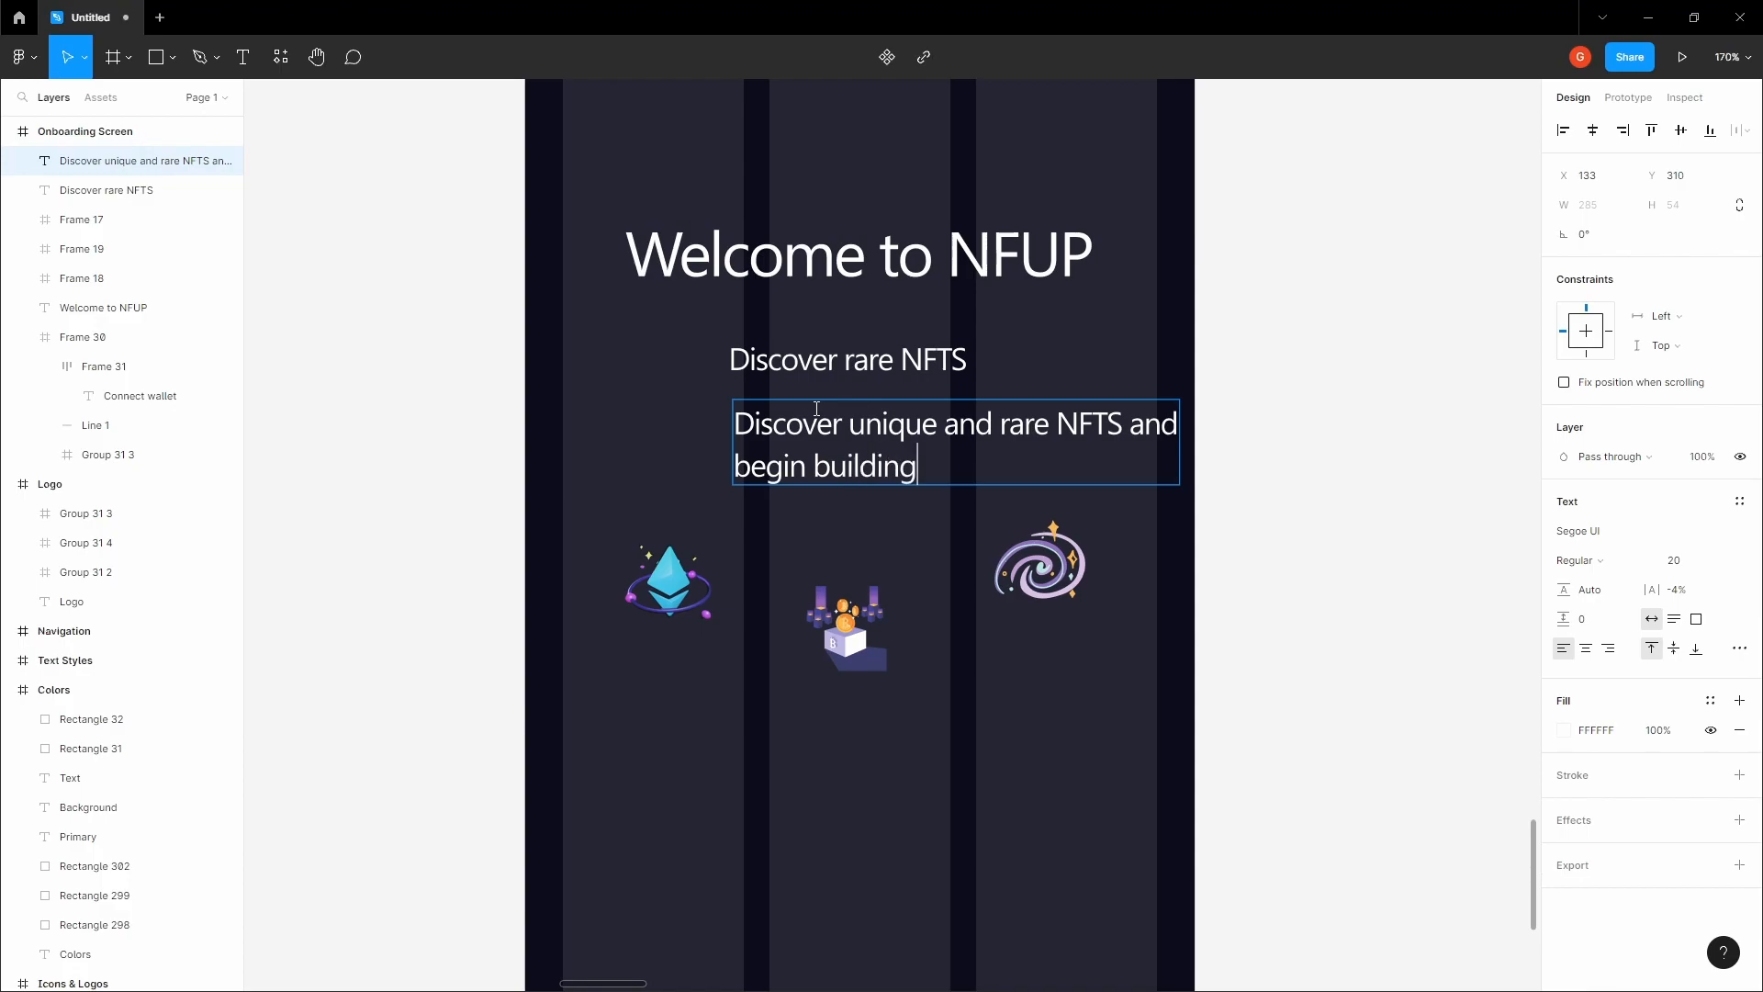
pyautogui.write('your collectio')
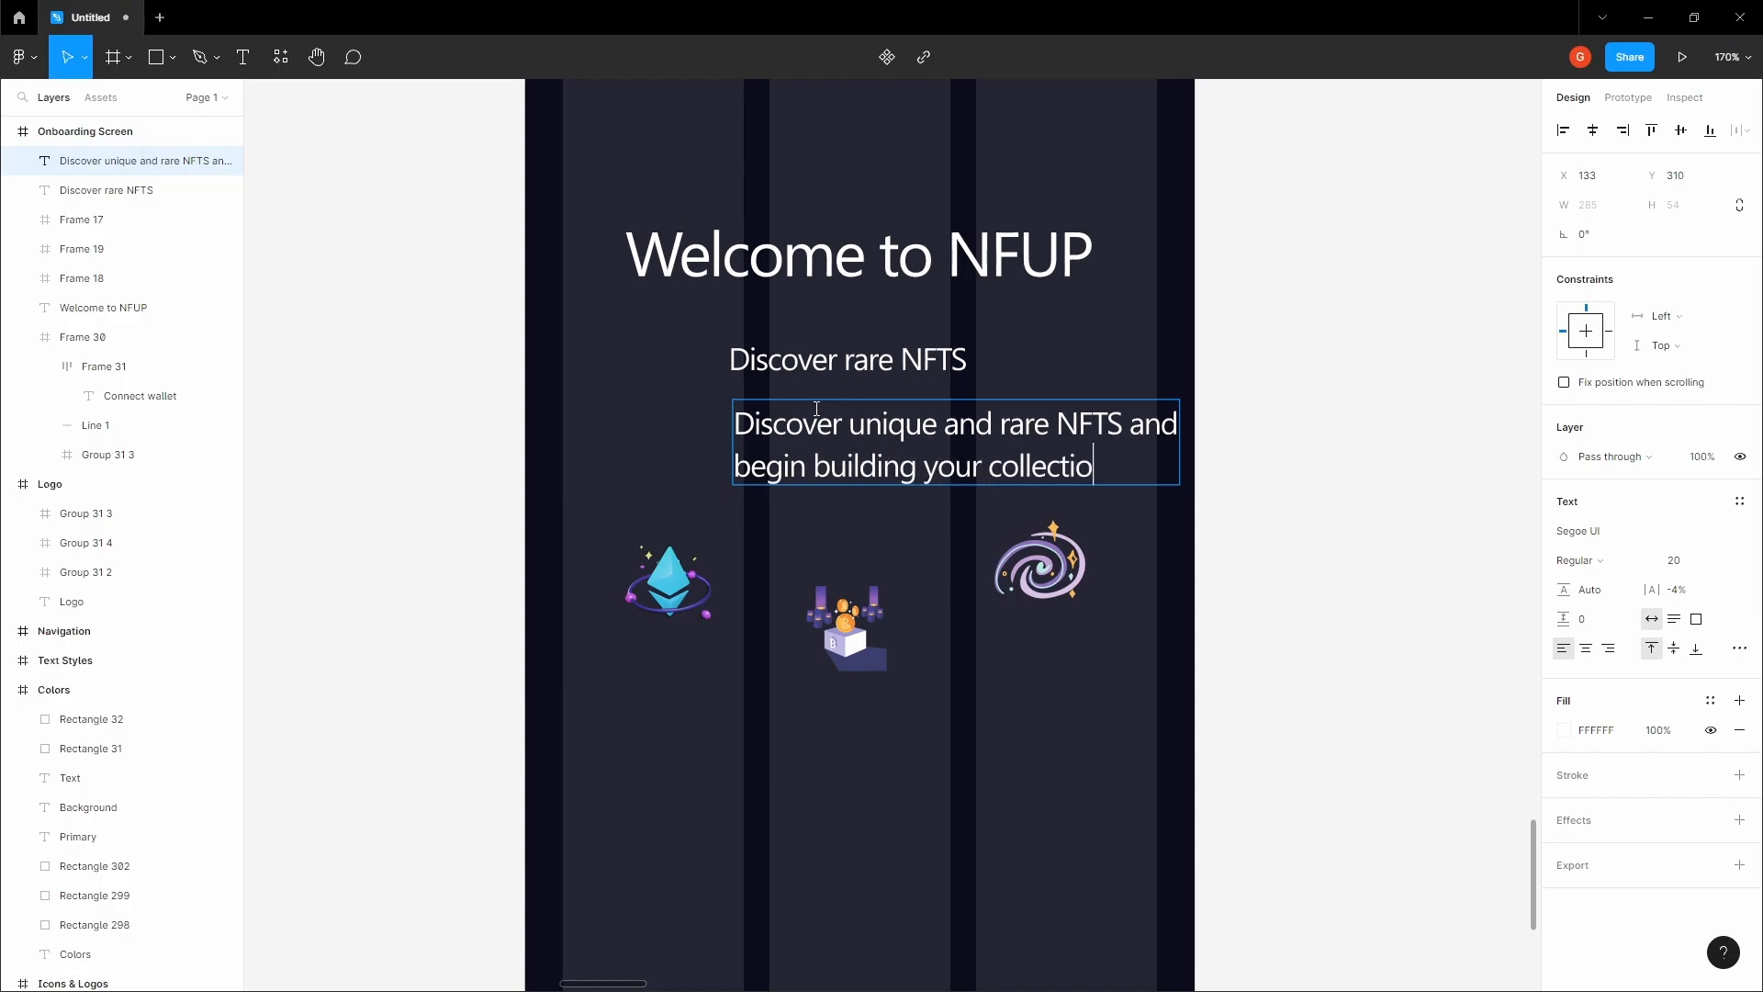
pyautogui.write('n today')
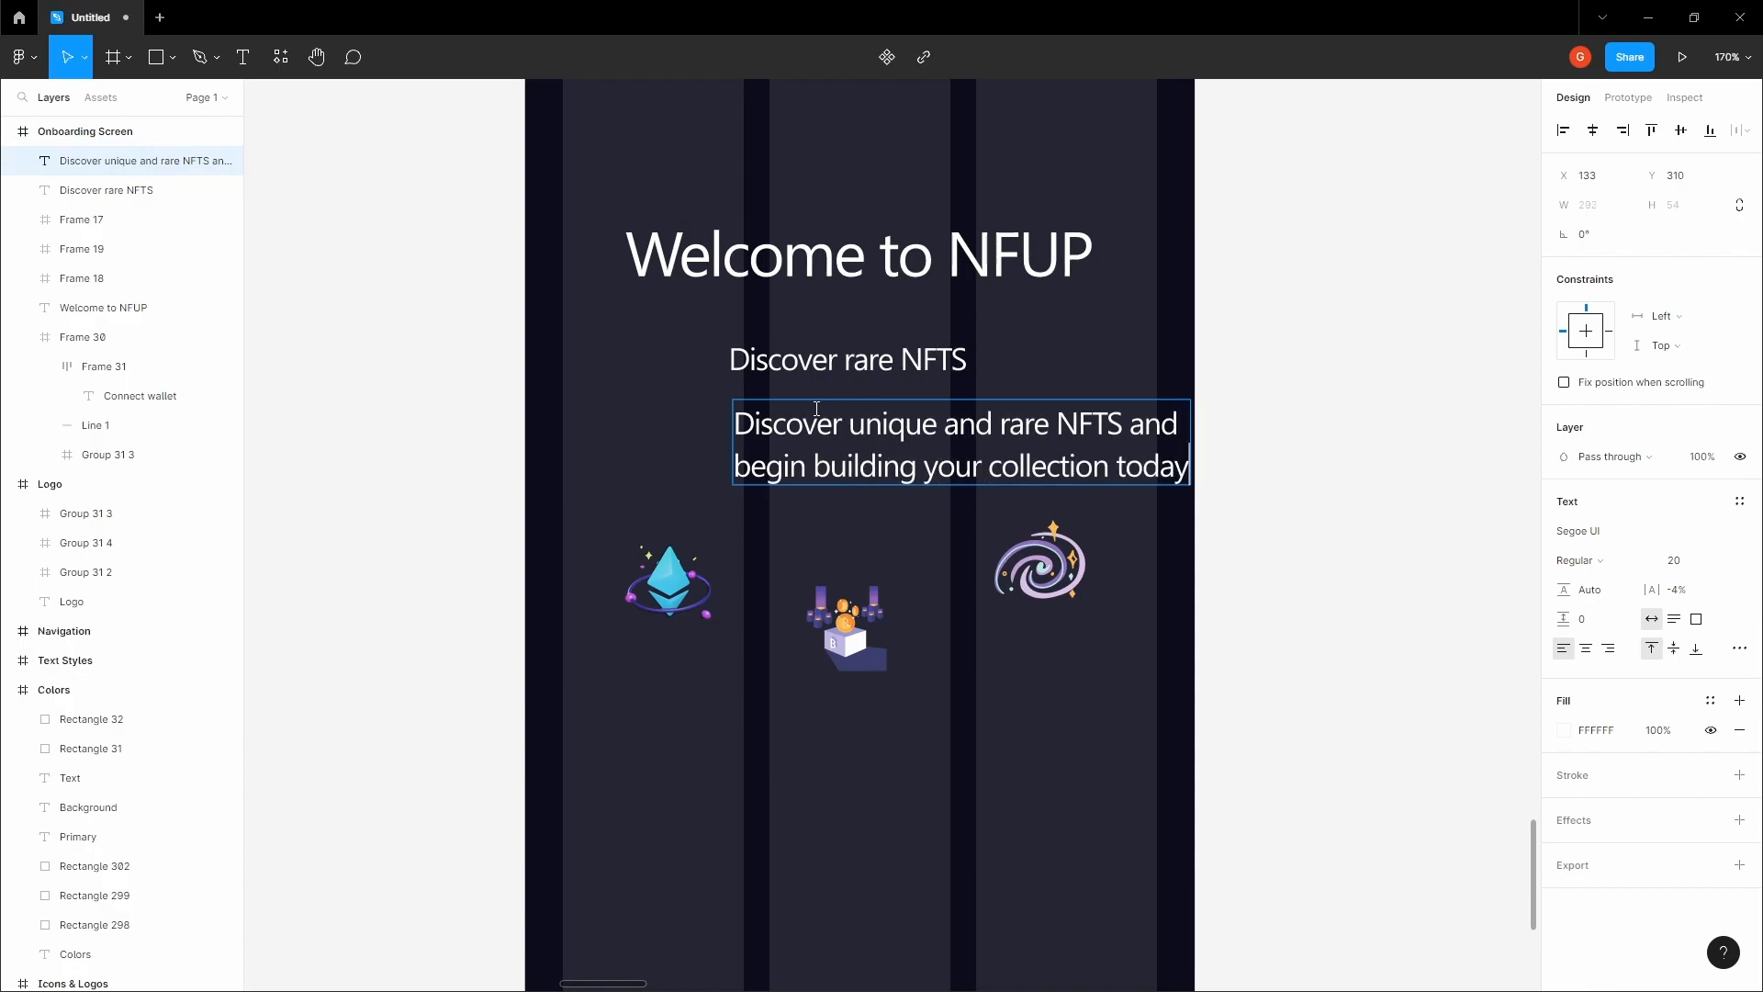
pyautogui.write('.')
pyautogui.click(1427, 485)
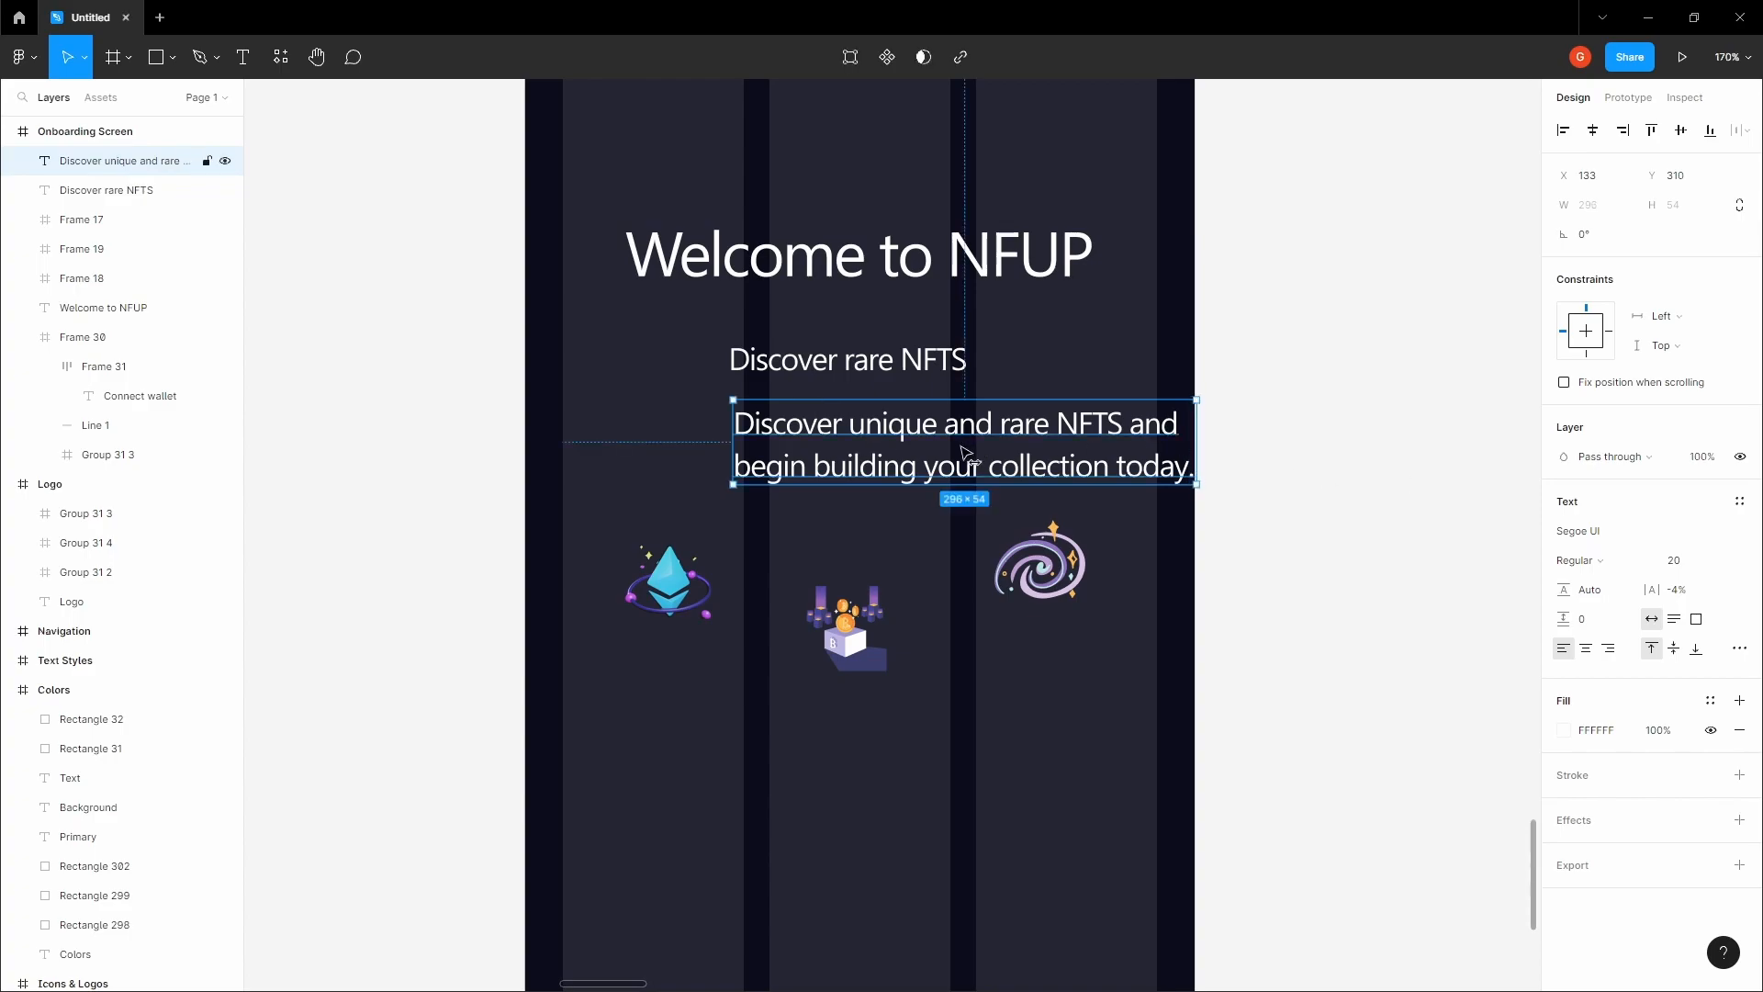
# - Shift the two-line description left and set its font size to 16
pyautogui.moveTo(970, 450); pyautogui.dragTo(926, 450)
pyautogui.click(1694, 563)
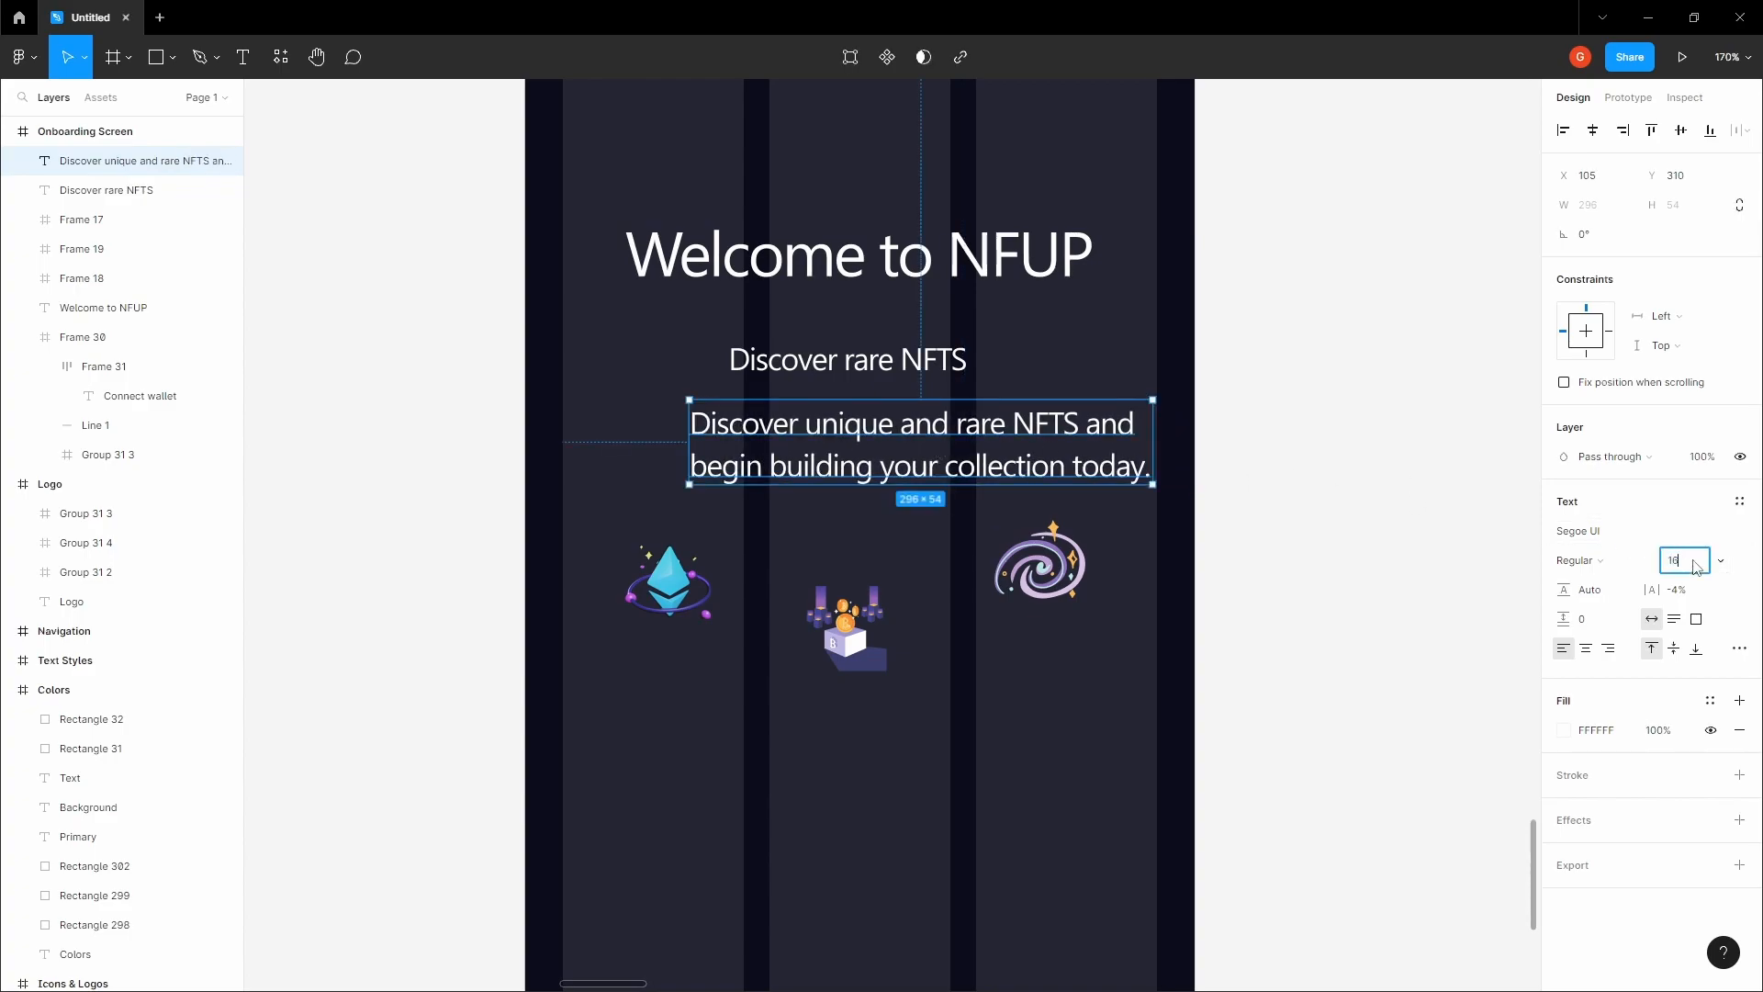
pyautogui.press('Tab')
pyautogui.click(1394, 439)
# - Check which fonts the Text Styles frame specifies for headings and paragraphs
pyautogui.press('space')
pyautogui.moveTo(1364, 447); pyautogui.dragTo(1331, 480)
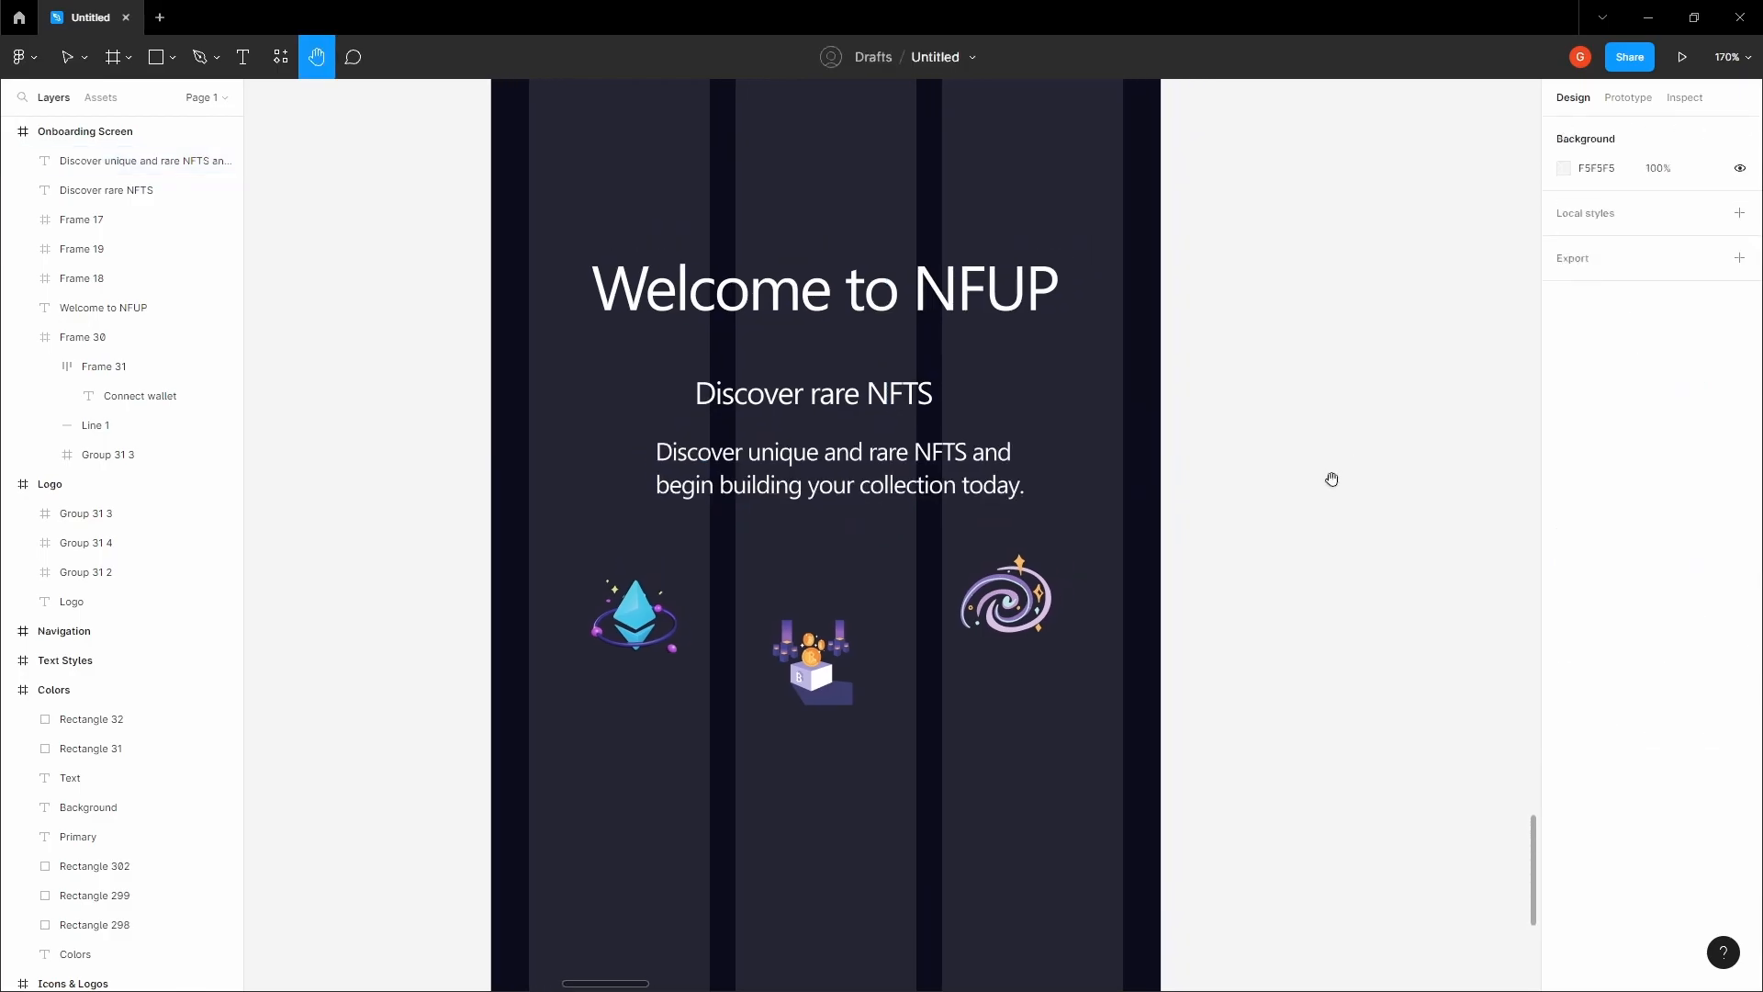
pyautogui.scroll(-8, 1331, 480)
pyautogui.scroll(-1, 1336, 459)
pyautogui.moveTo(1398, 317); pyautogui.dragTo(1208, 397)
pyautogui.moveTo(1346, 263); pyautogui.dragTo(1055, 574)
pyautogui.scroll(2, 1072, 382)
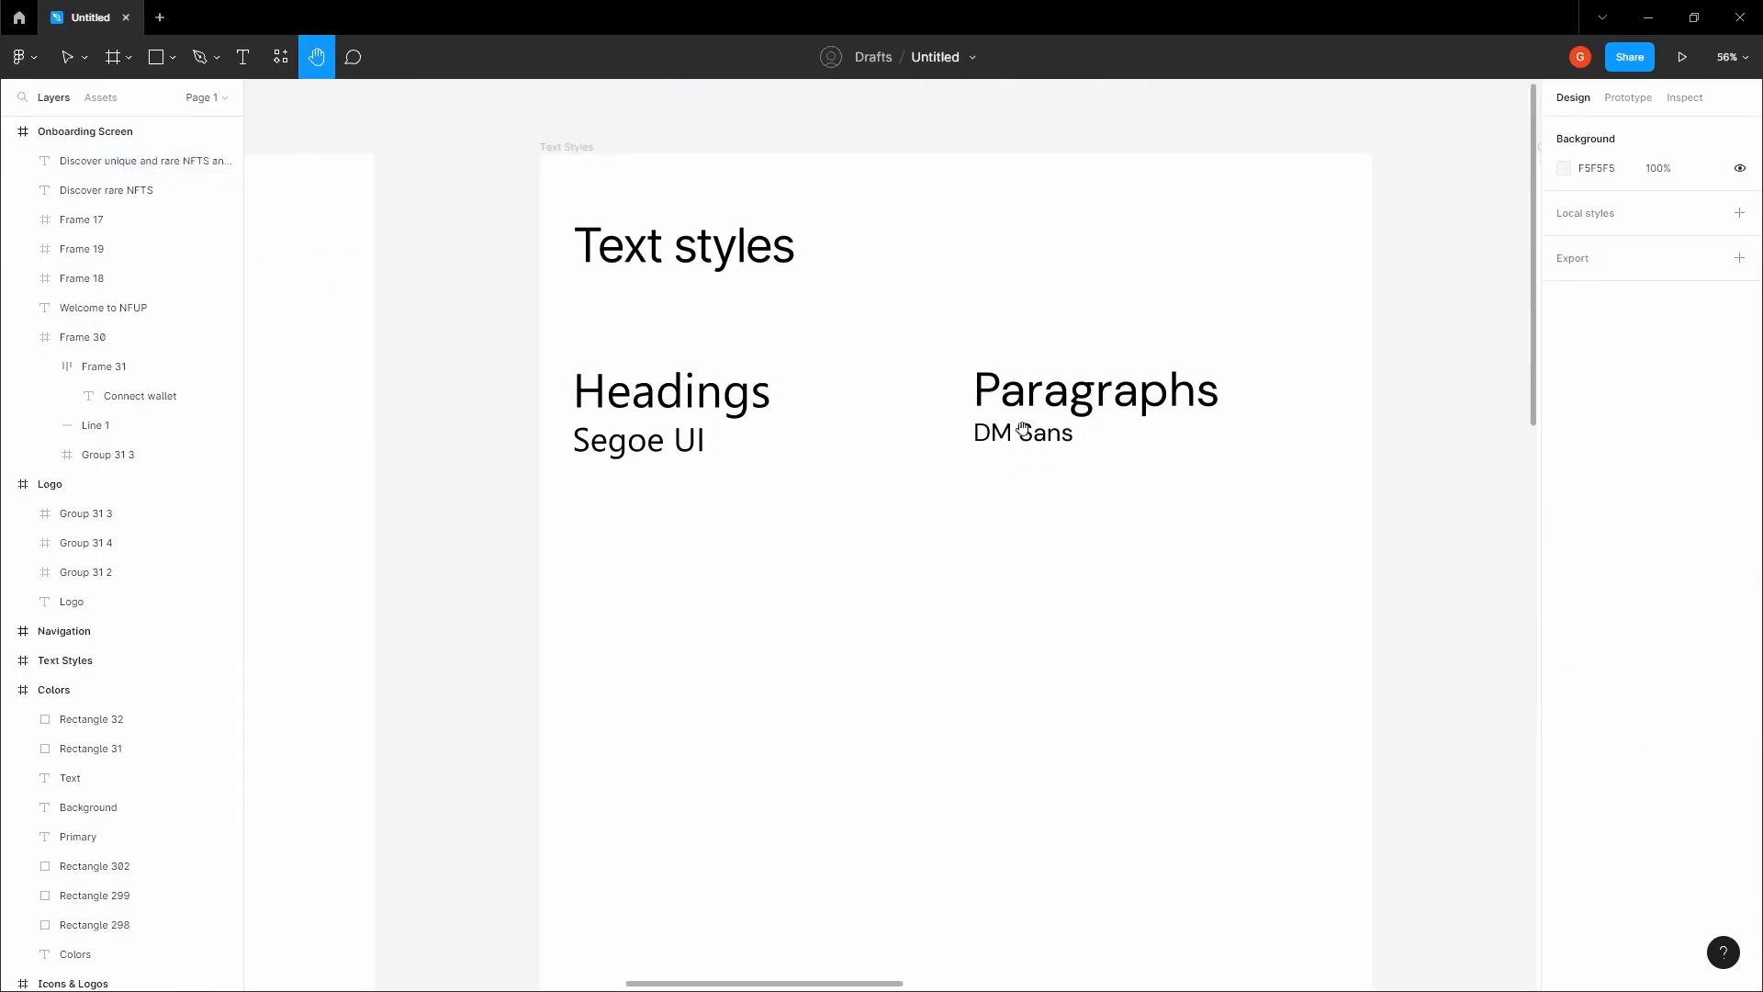
# - Set the font of the two-line description on the Onboarding Screen to DM Sans
pyautogui.scroll(-2, 1015, 434)
pyautogui.moveTo(931, 679); pyautogui.dragTo(999, 321)
pyautogui.moveTo(925, 680); pyautogui.dragTo(995, 420)
pyautogui.scroll(3, 887, 468)
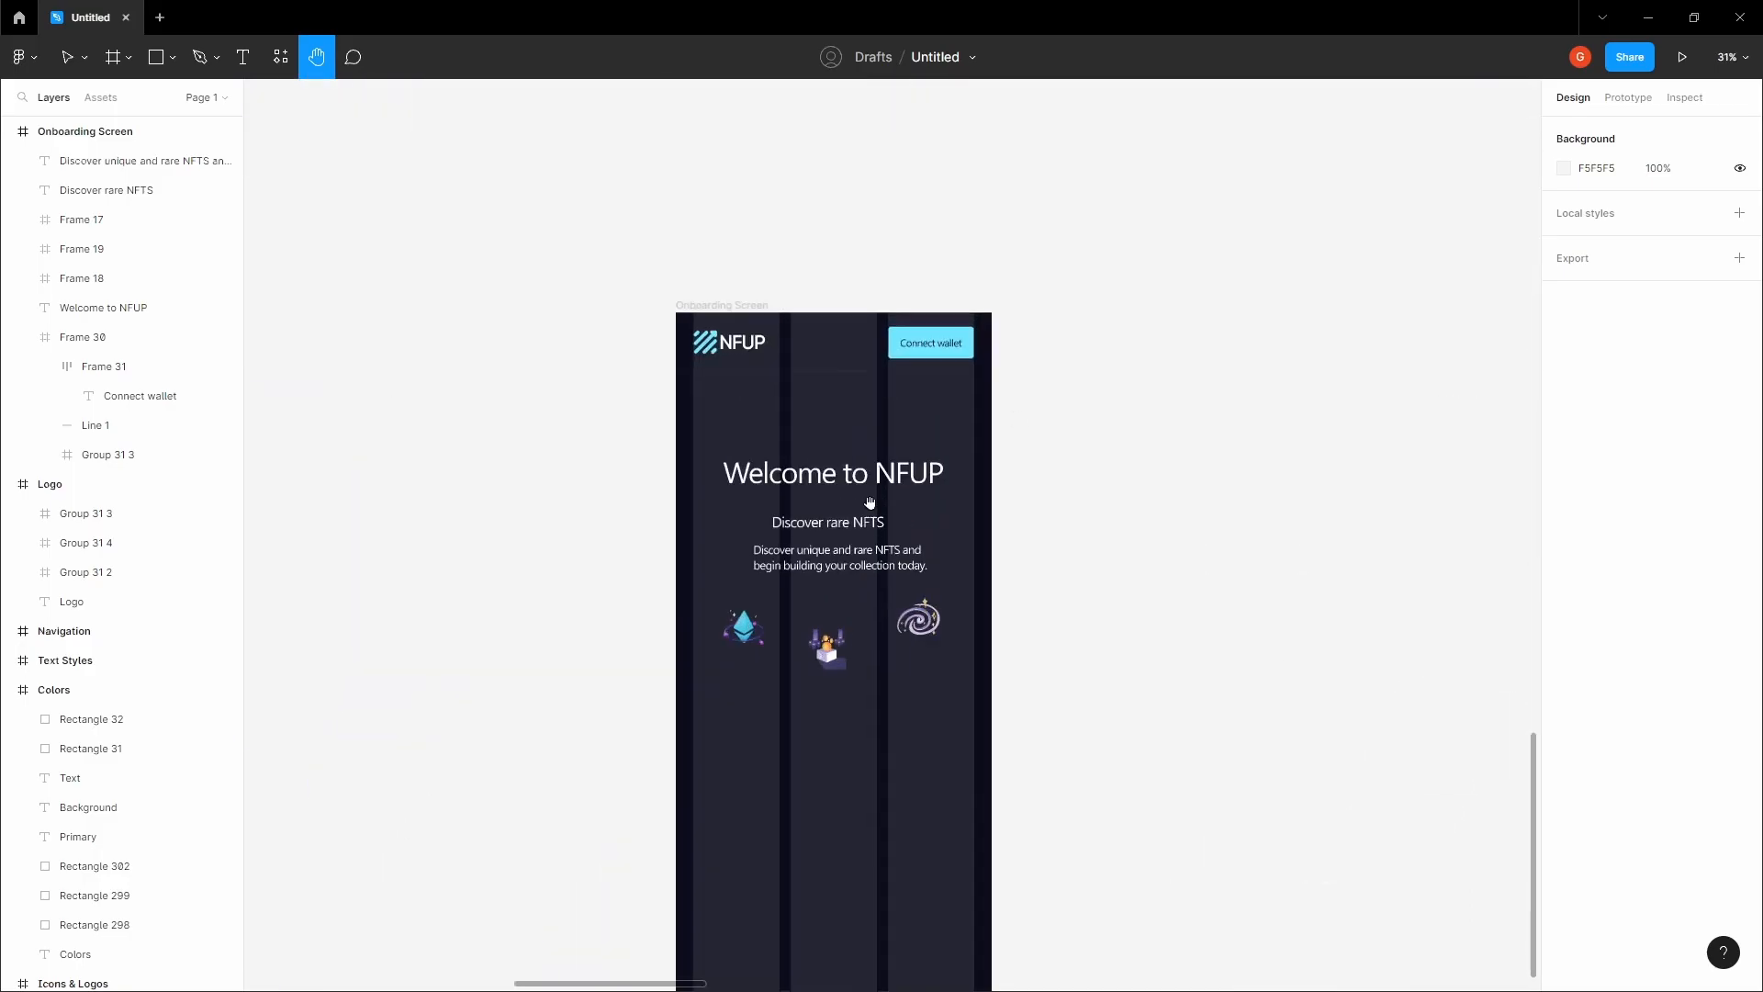
pyautogui.moveTo(912, 505); pyautogui.dragTo(1015, 402)
pyautogui.scroll(3, 927, 449)
pyautogui.press('v')
pyautogui.click(929, 467)
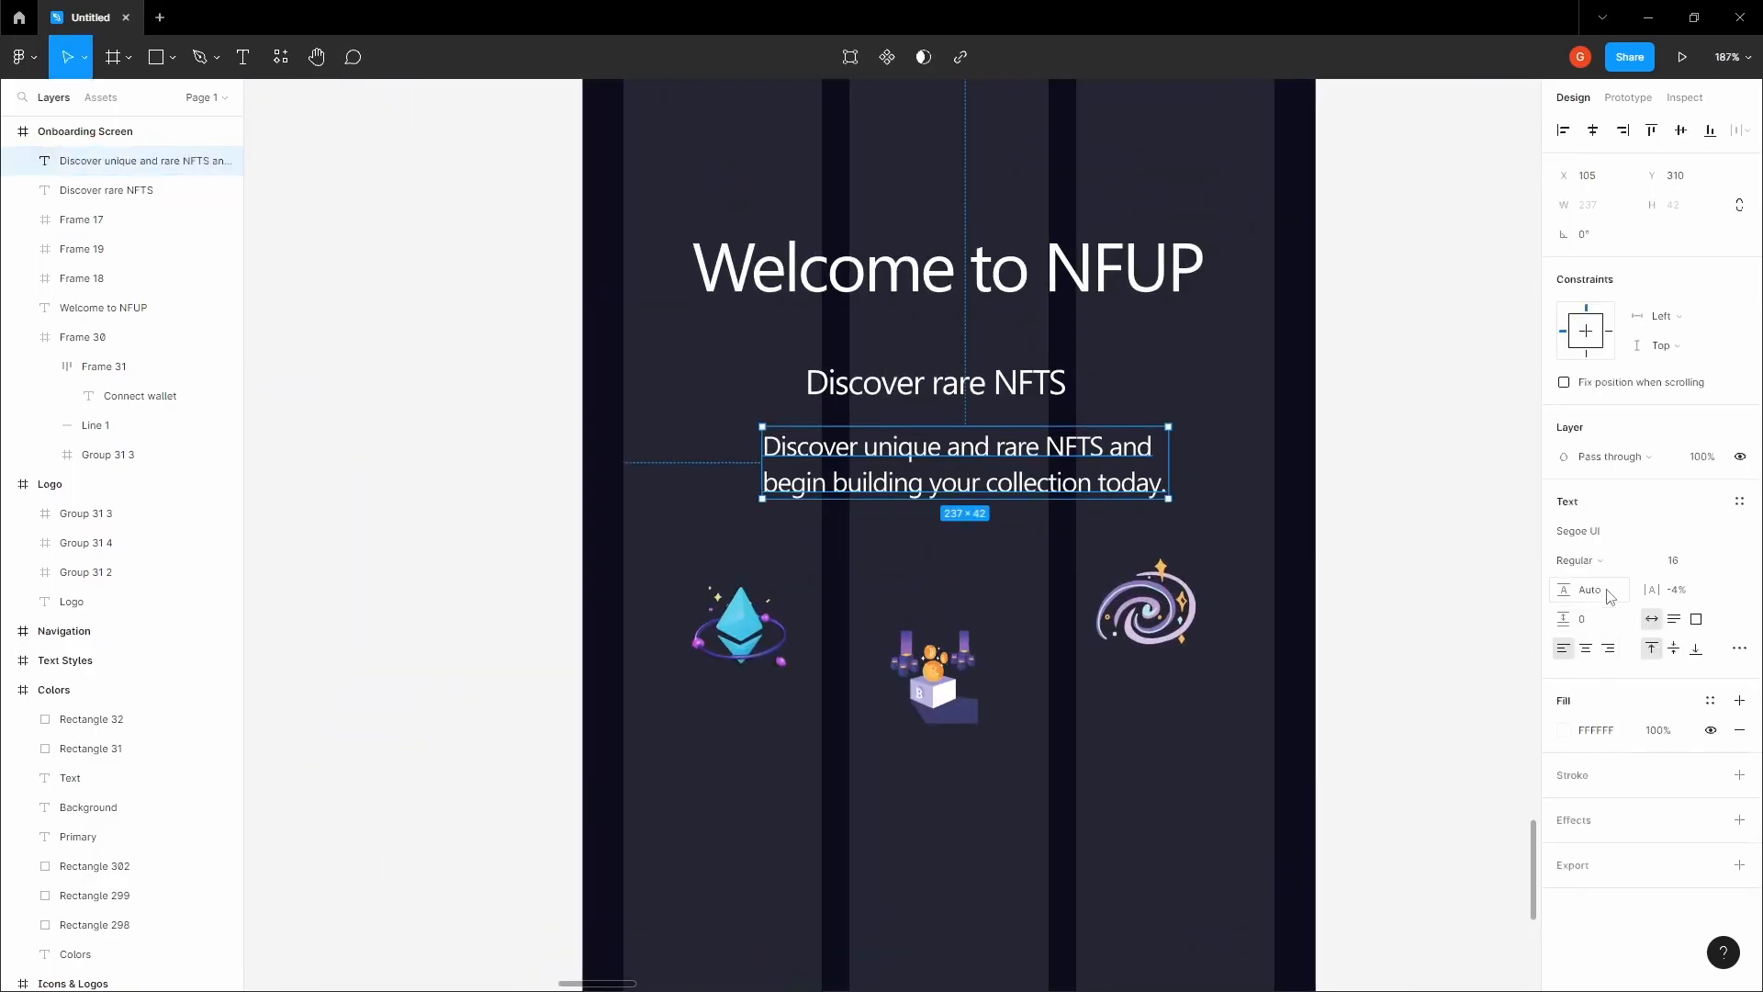
pyautogui.click(1631, 539)
pyautogui.write('D')
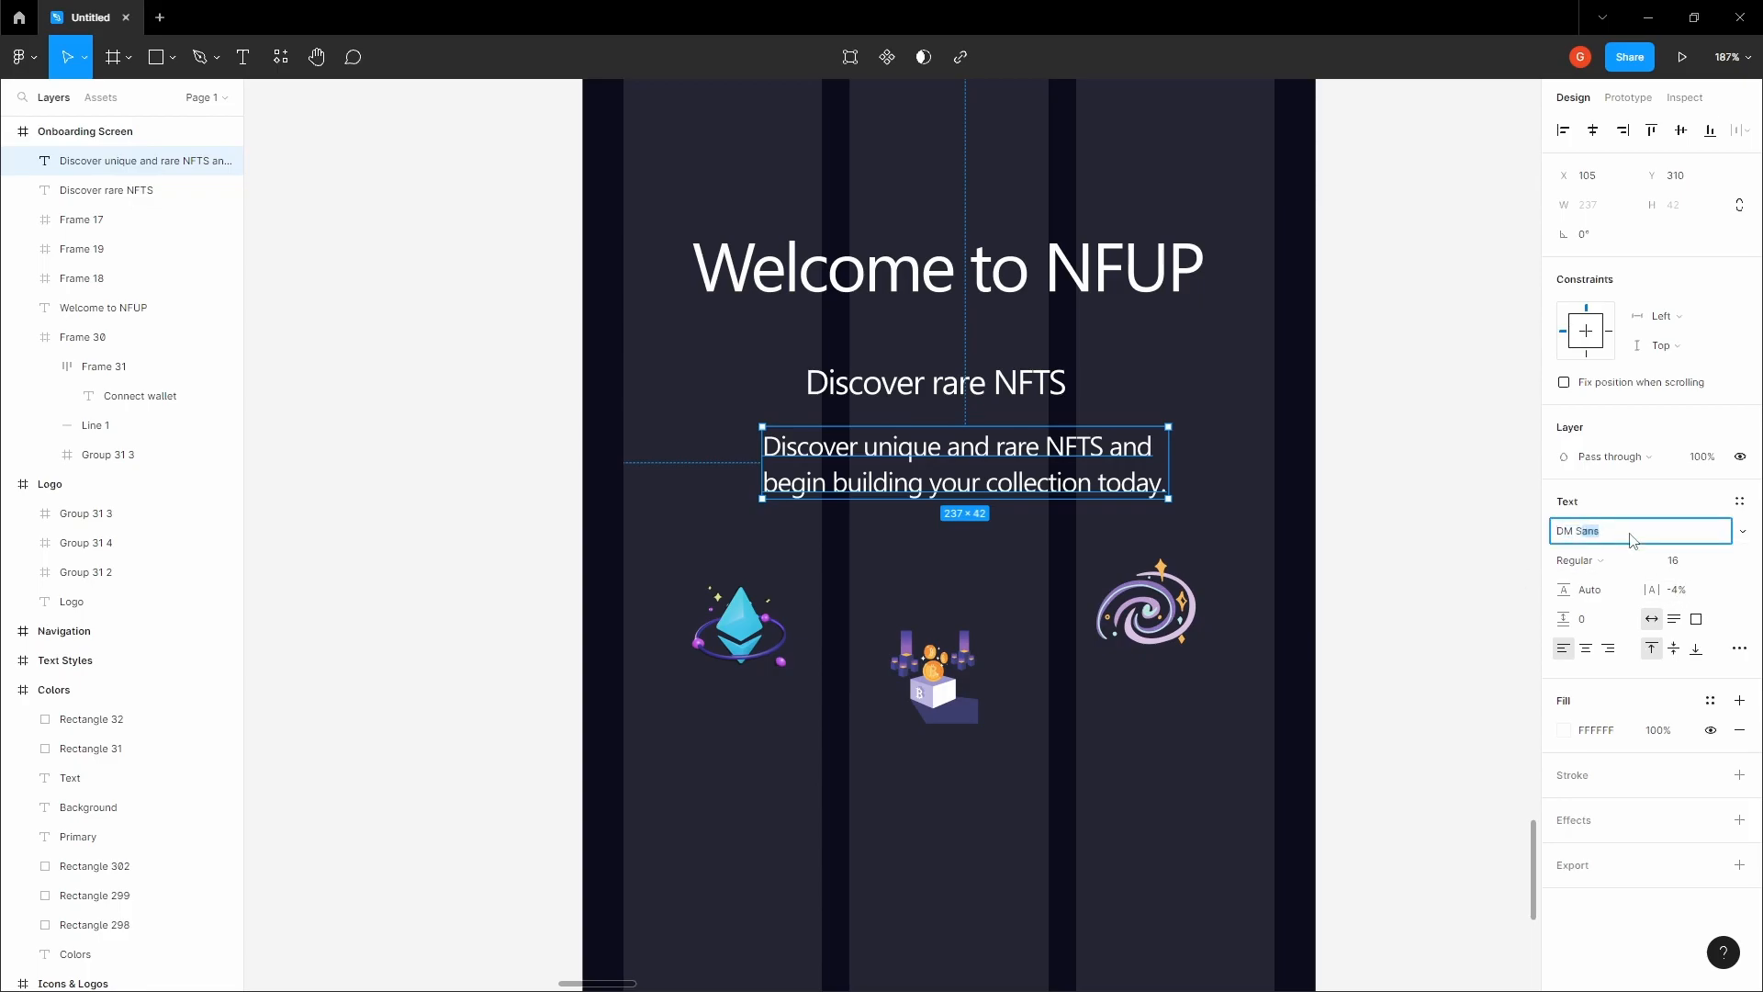
pyautogui.write('M Sans')
pyautogui.press('Return')
pyautogui.press('Escape')
# - Align the description's left edge with "Discover rare NFTS" and set that subheading's weight to Semibold
pyautogui.click(898, 447)
pyautogui.moveTo(898, 448); pyautogui.dragTo(941, 442)
pyautogui.click(923, 386)
pyautogui.click(1581, 562)
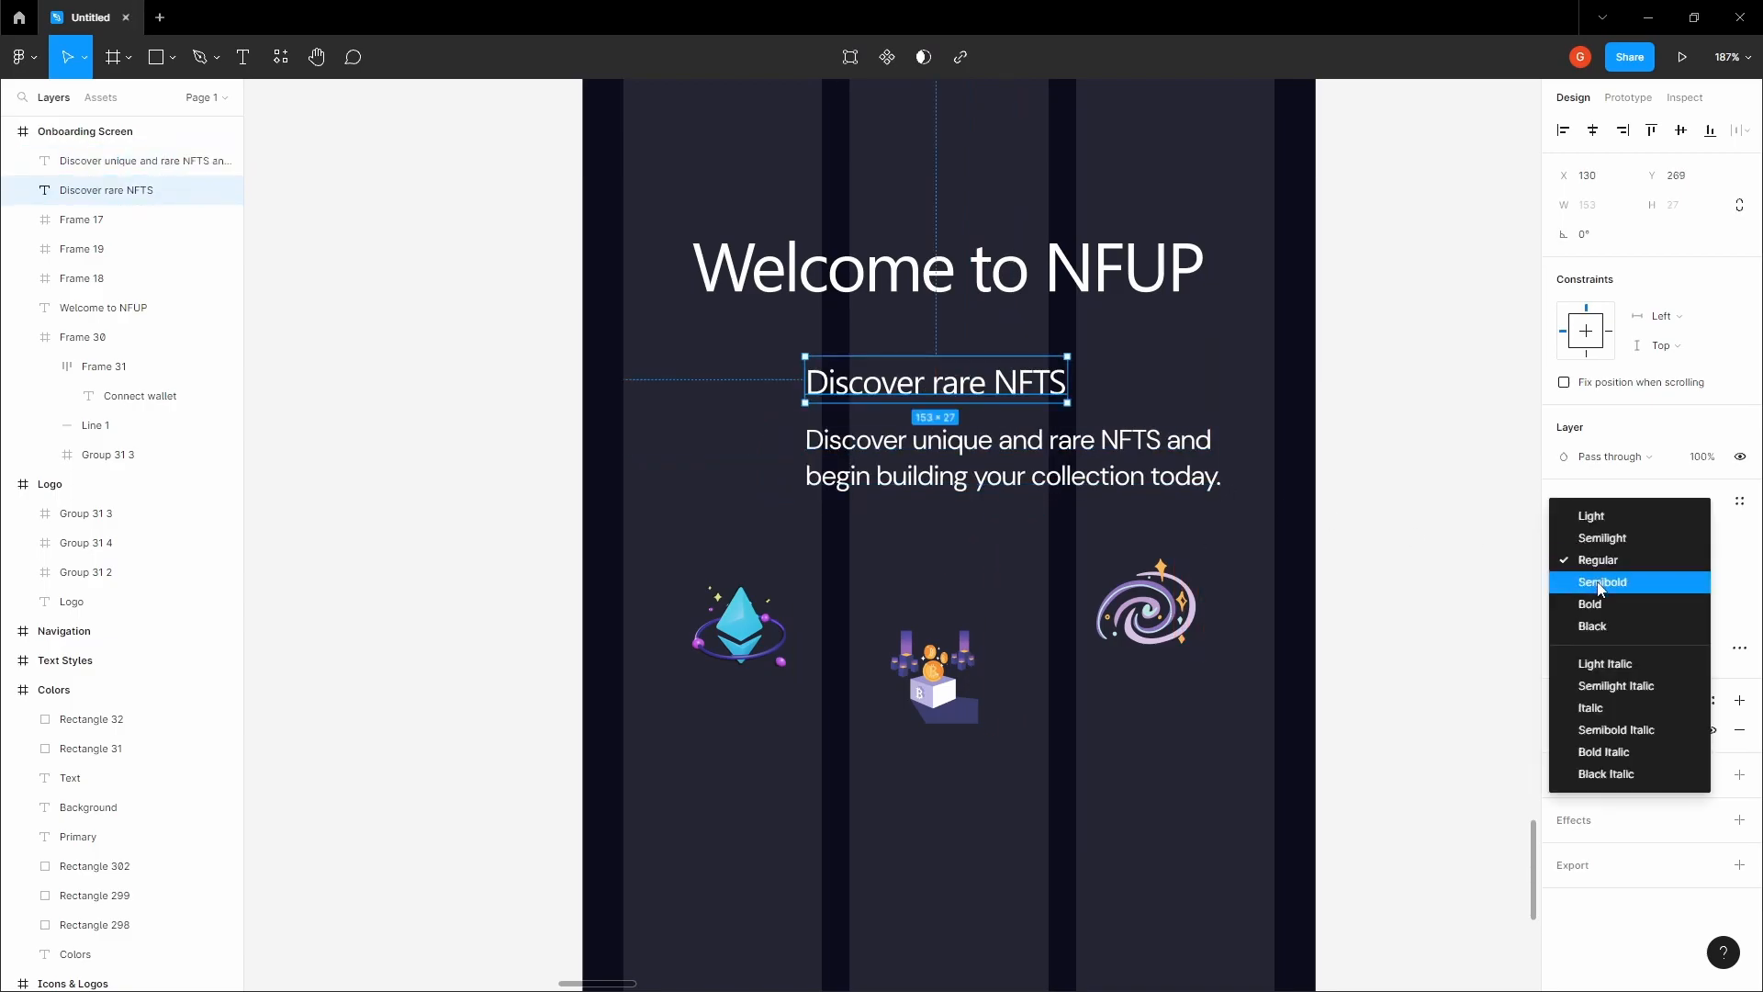
pyautogui.click(1617, 579)
pyautogui.click(1355, 472)
pyautogui.scroll(1, 951, 437)
pyautogui.keyDown('ctrl'); pyautogui.scroll(-1, 951, 437); pyautogui.keyUp('ctrl')
pyautogui.click(950, 430)
pyautogui.click(949, 476)
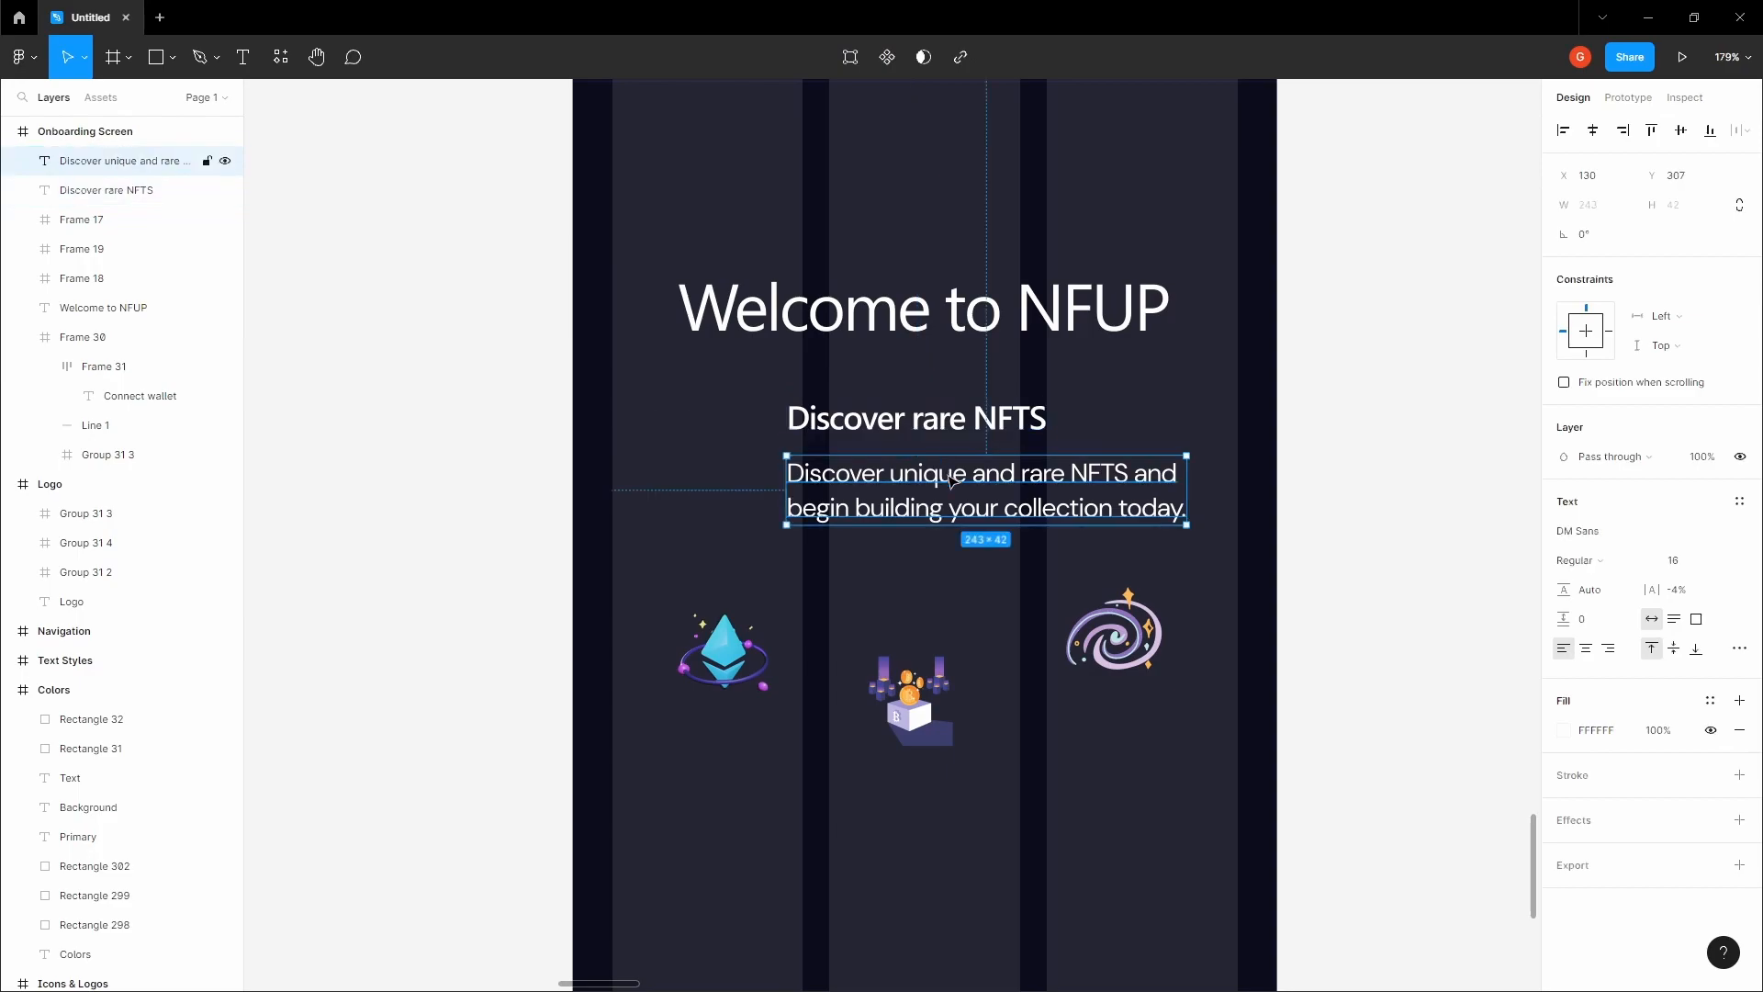
pyautogui.click(1243, 421)
pyautogui.moveTo(1235, 422); pyautogui.dragTo(1094, 485)
pyautogui.click(1094, 504)
# - Copy the fill value DEDEDE from the lighter Text swatch in the Colors frame
pyautogui.keyDown('ctrl'); pyautogui.scroll(-3, 1094, 485); pyautogui.keyUp('ctrl')
pyautogui.keyDown('ctrl'); pyautogui.scroll(-3, 1094, 485); pyautogui.keyUp('ctrl')
pyautogui.moveTo(1364, 232); pyautogui.dragTo(1161, 441)
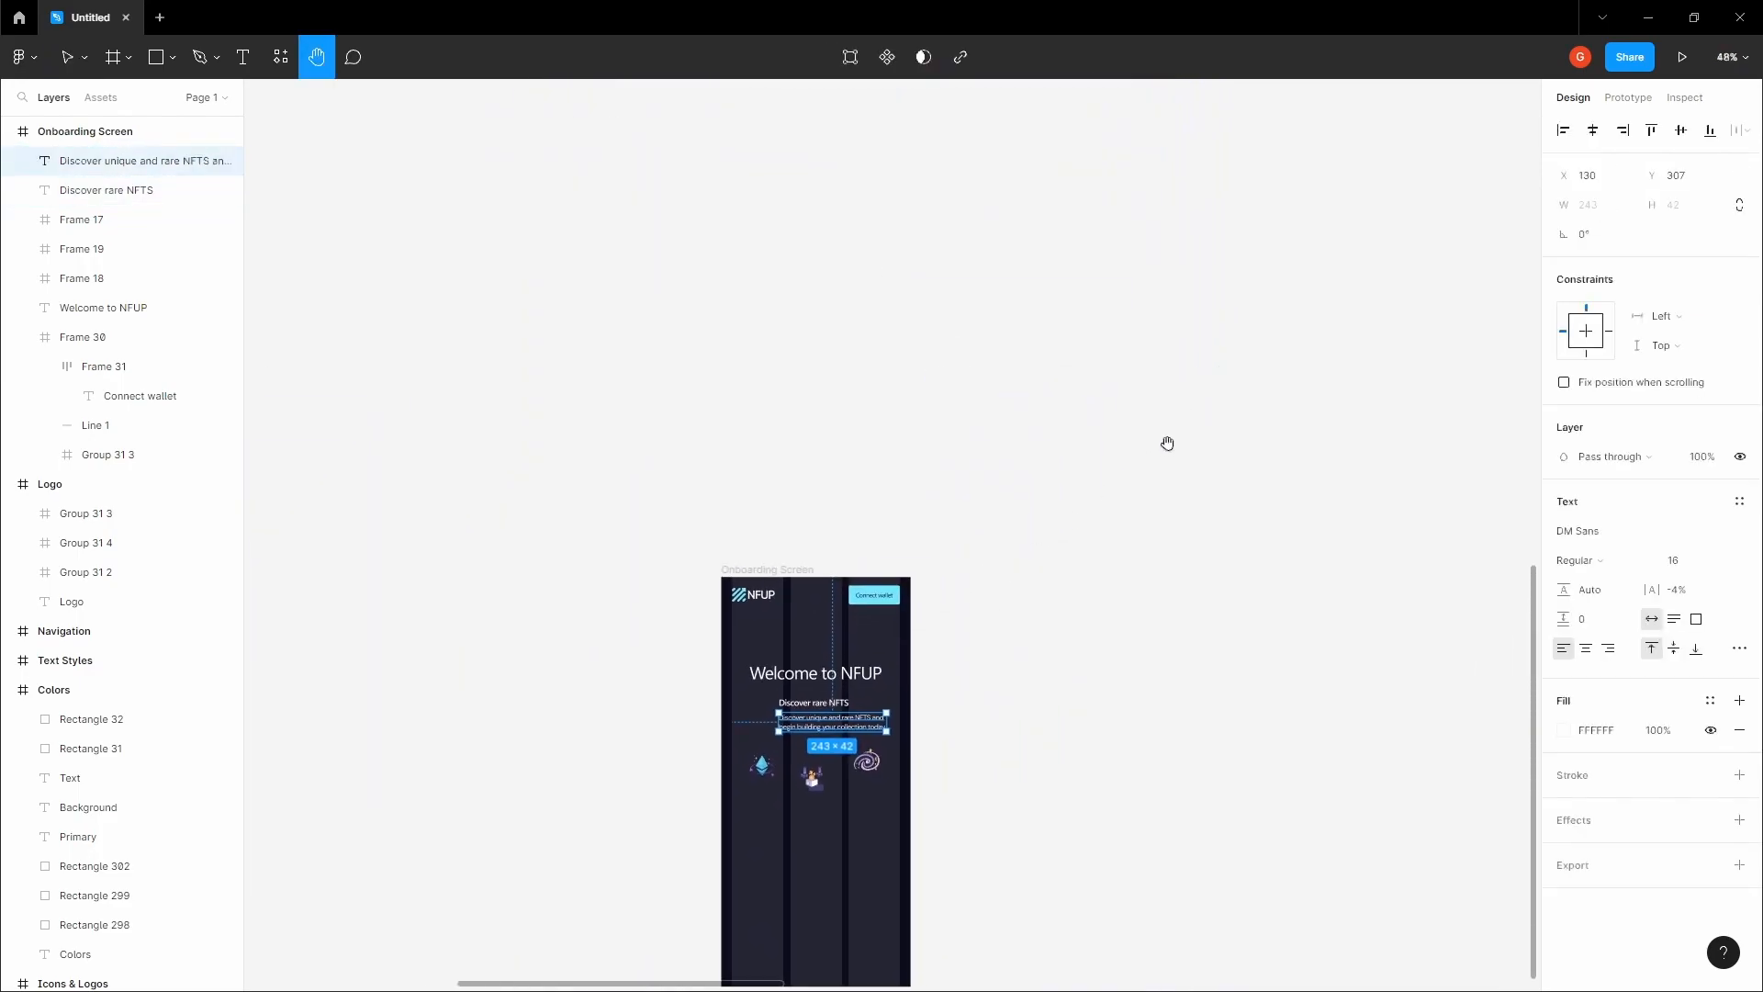
pyautogui.keyDown('ctrl'); pyautogui.scroll(-3, 1161, 441); pyautogui.keyUp('ctrl')
pyautogui.moveTo(1372, 196); pyautogui.dragTo(1138, 432)
pyautogui.moveTo(1370, 236); pyautogui.dragTo(933, 598)
pyautogui.keyDown('ctrl'); pyautogui.scroll(4, 1154, 433); pyautogui.keyUp('ctrl')
pyautogui.click(1148, 432)
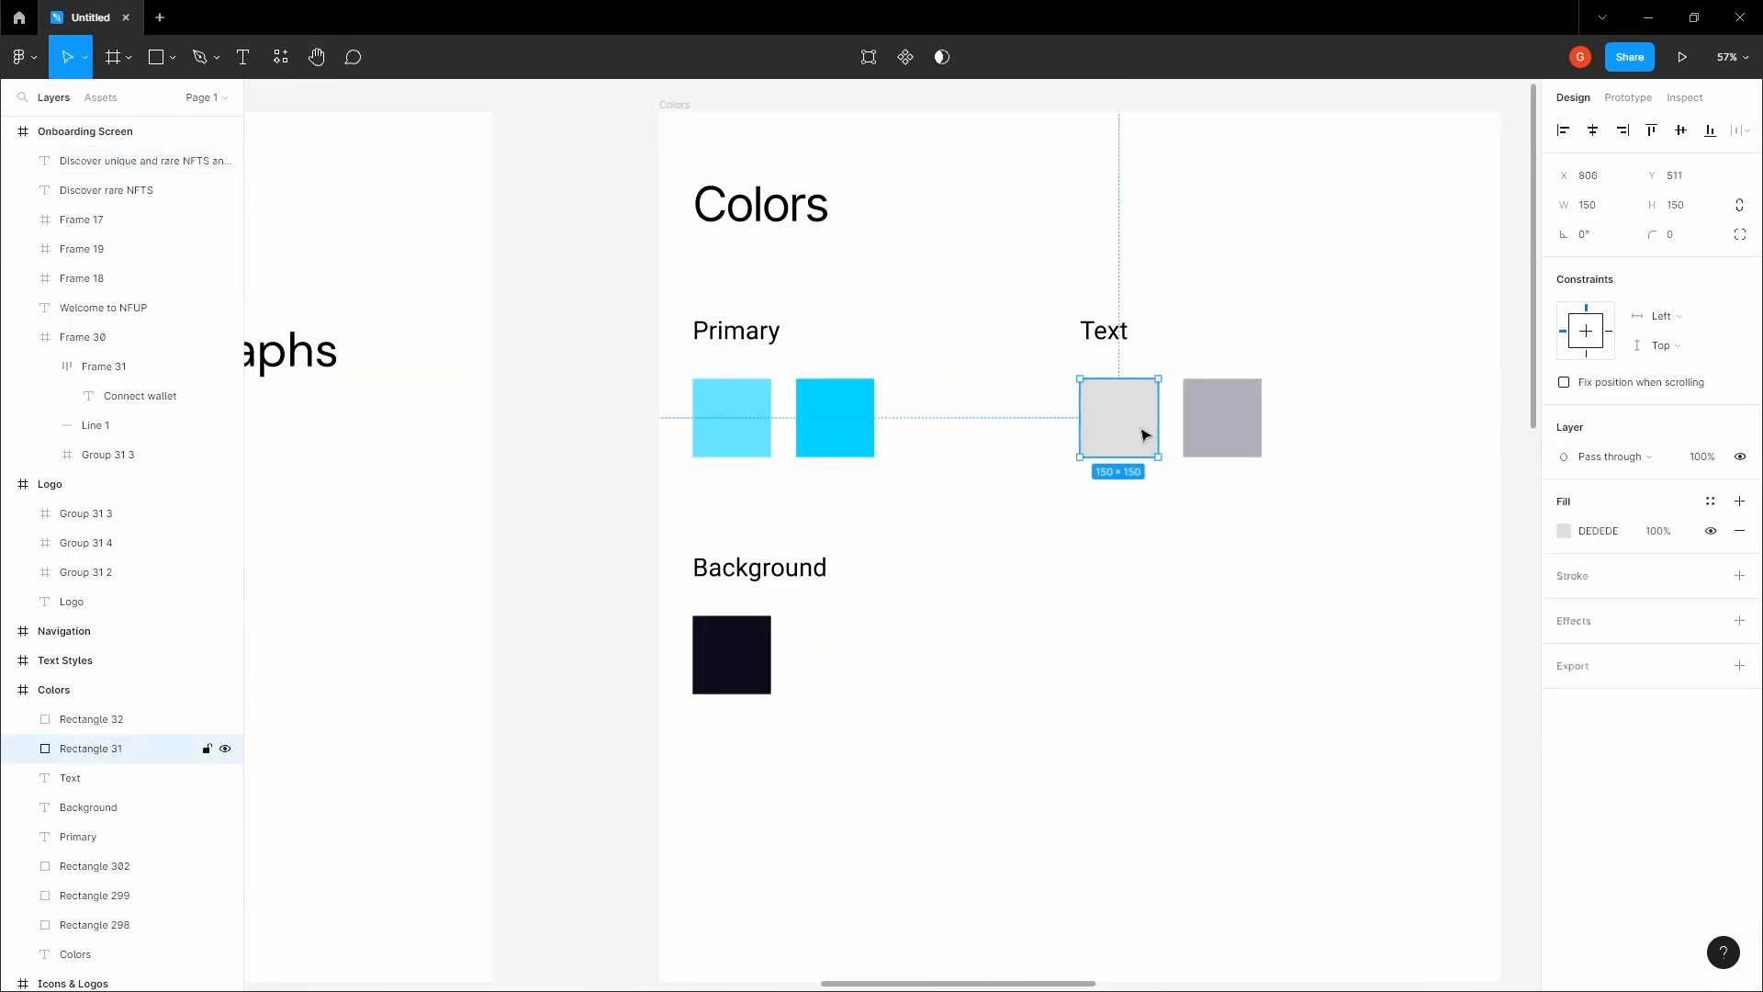
pyautogui.click(1279, 587)
# - Set the two-line description's fill on the Onboarding Screen to DEDEDE
pyautogui.keyDown('ctrl'); pyautogui.scroll(-3, 1224, 585); pyautogui.keyUp('ctrl')
pyautogui.moveTo(848, 927); pyautogui.dragTo(1214, 366)
pyautogui.keyDown('ctrl'); pyautogui.scroll(-3, 1215, 386); pyautogui.keyUp('ctrl')
pyautogui.moveTo(1055, 689); pyautogui.dragTo(1322, 354)
pyautogui.keyDown('ctrl'); pyautogui.scroll(5, 1118, 409); pyautogui.keyUp('ctrl')
pyautogui.click(994, 472)
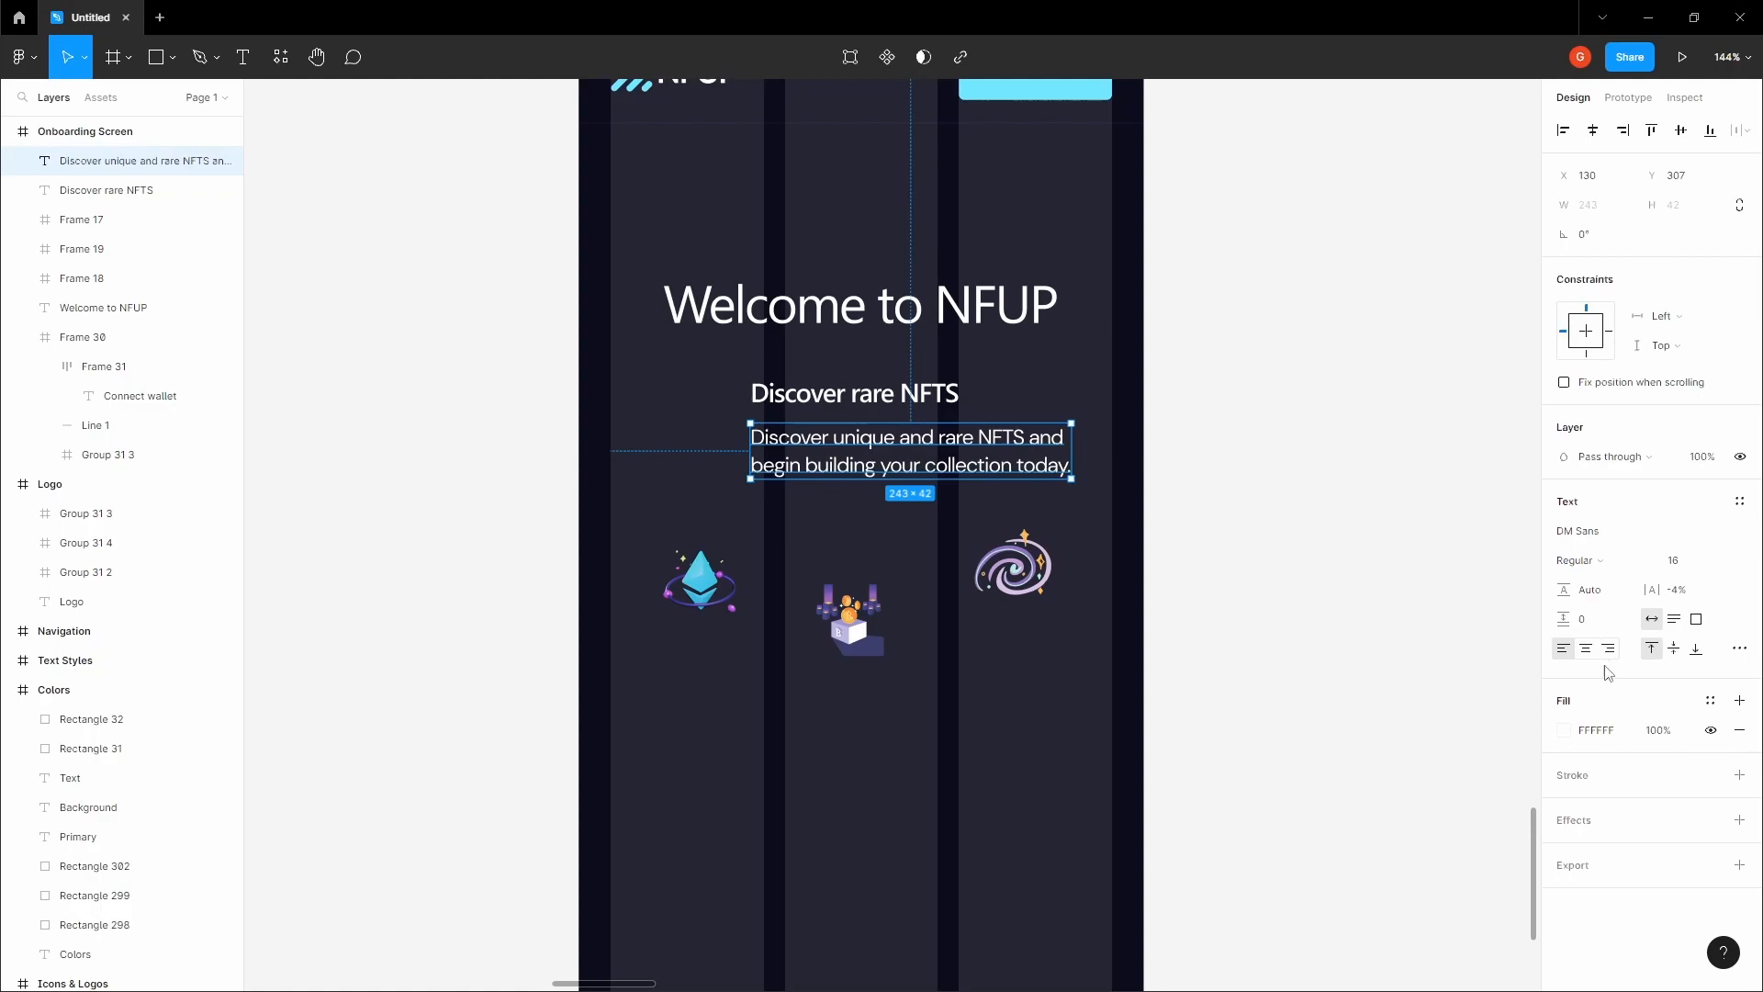
pyautogui.click(1333, 463)
# - Hide the three-column layout grid of the Onboarding Screen frame
pyautogui.moveTo(1032, 397); pyautogui.dragTo(1094, 433)
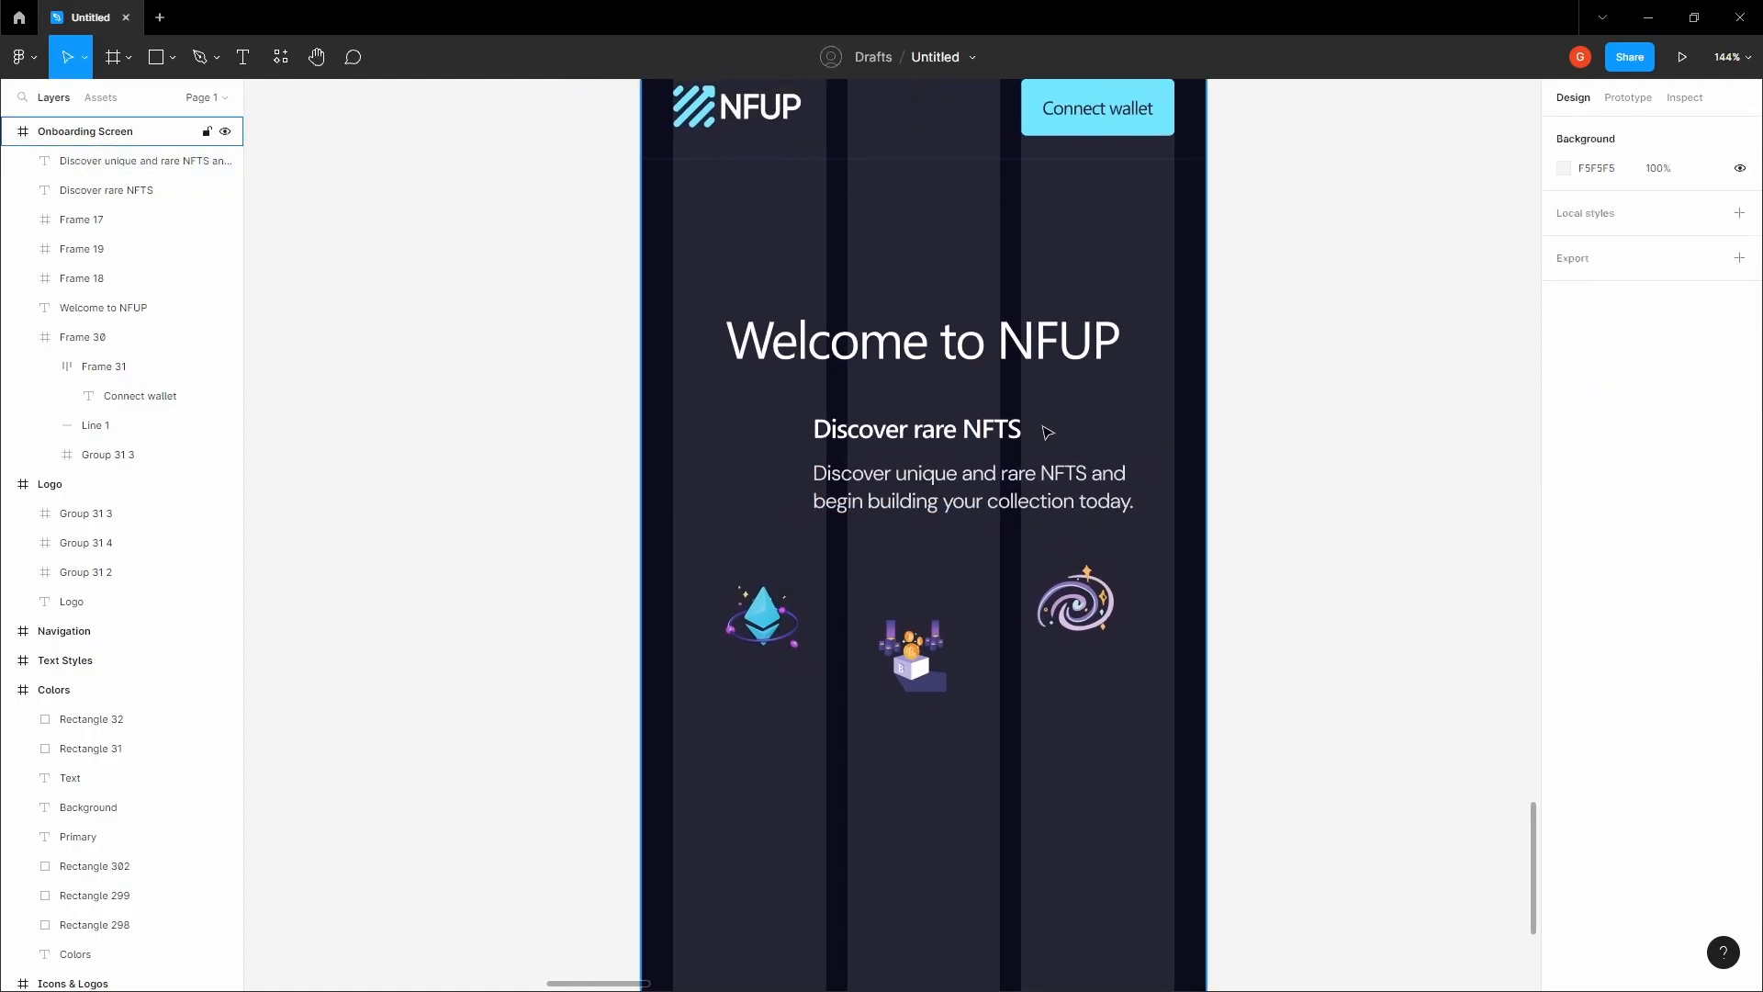
pyautogui.click(1215, 418)
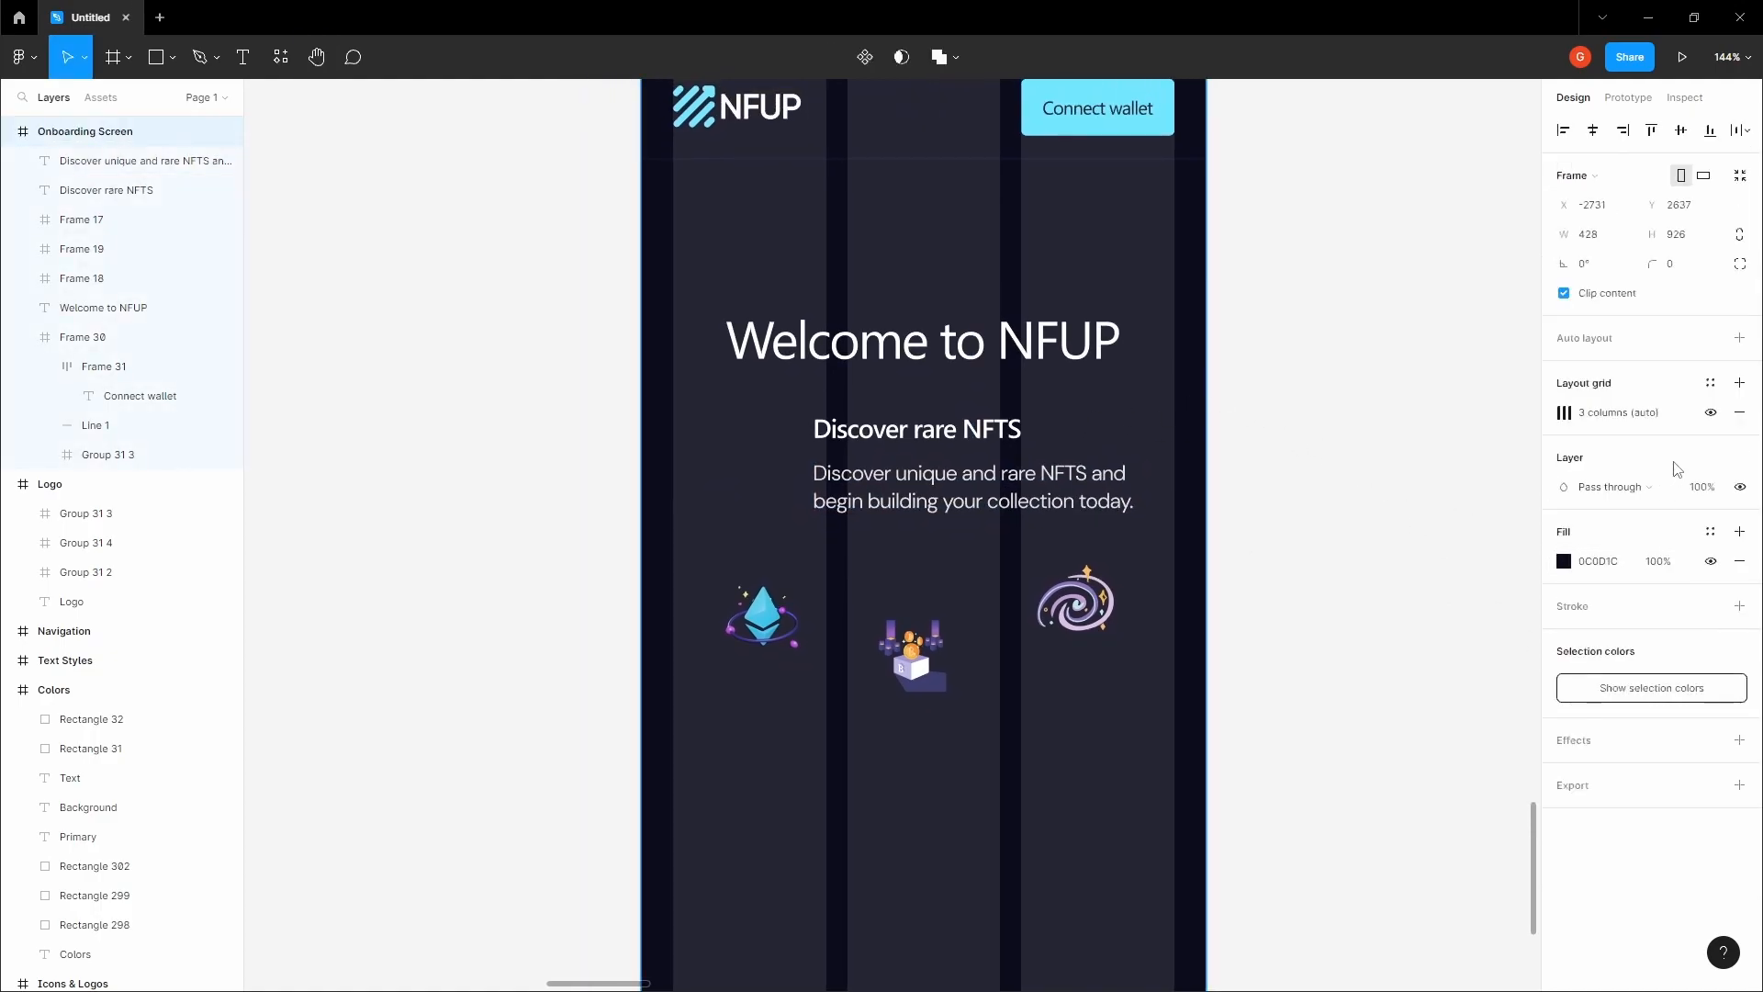
pyautogui.click(1710, 414)
pyautogui.click(1344, 416)
# - Copy the fill value of the darker gray Text swatch in the Colors frame
pyautogui.moveTo(1069, 455); pyautogui.dragTo(945, 597)
pyautogui.press('space')
pyautogui.scroll(-5, 951, 589)
pyautogui.moveTo(1138, 397); pyautogui.dragTo(882, 665)
pyautogui.moveTo(1184, 373); pyautogui.dragTo(929, 640)
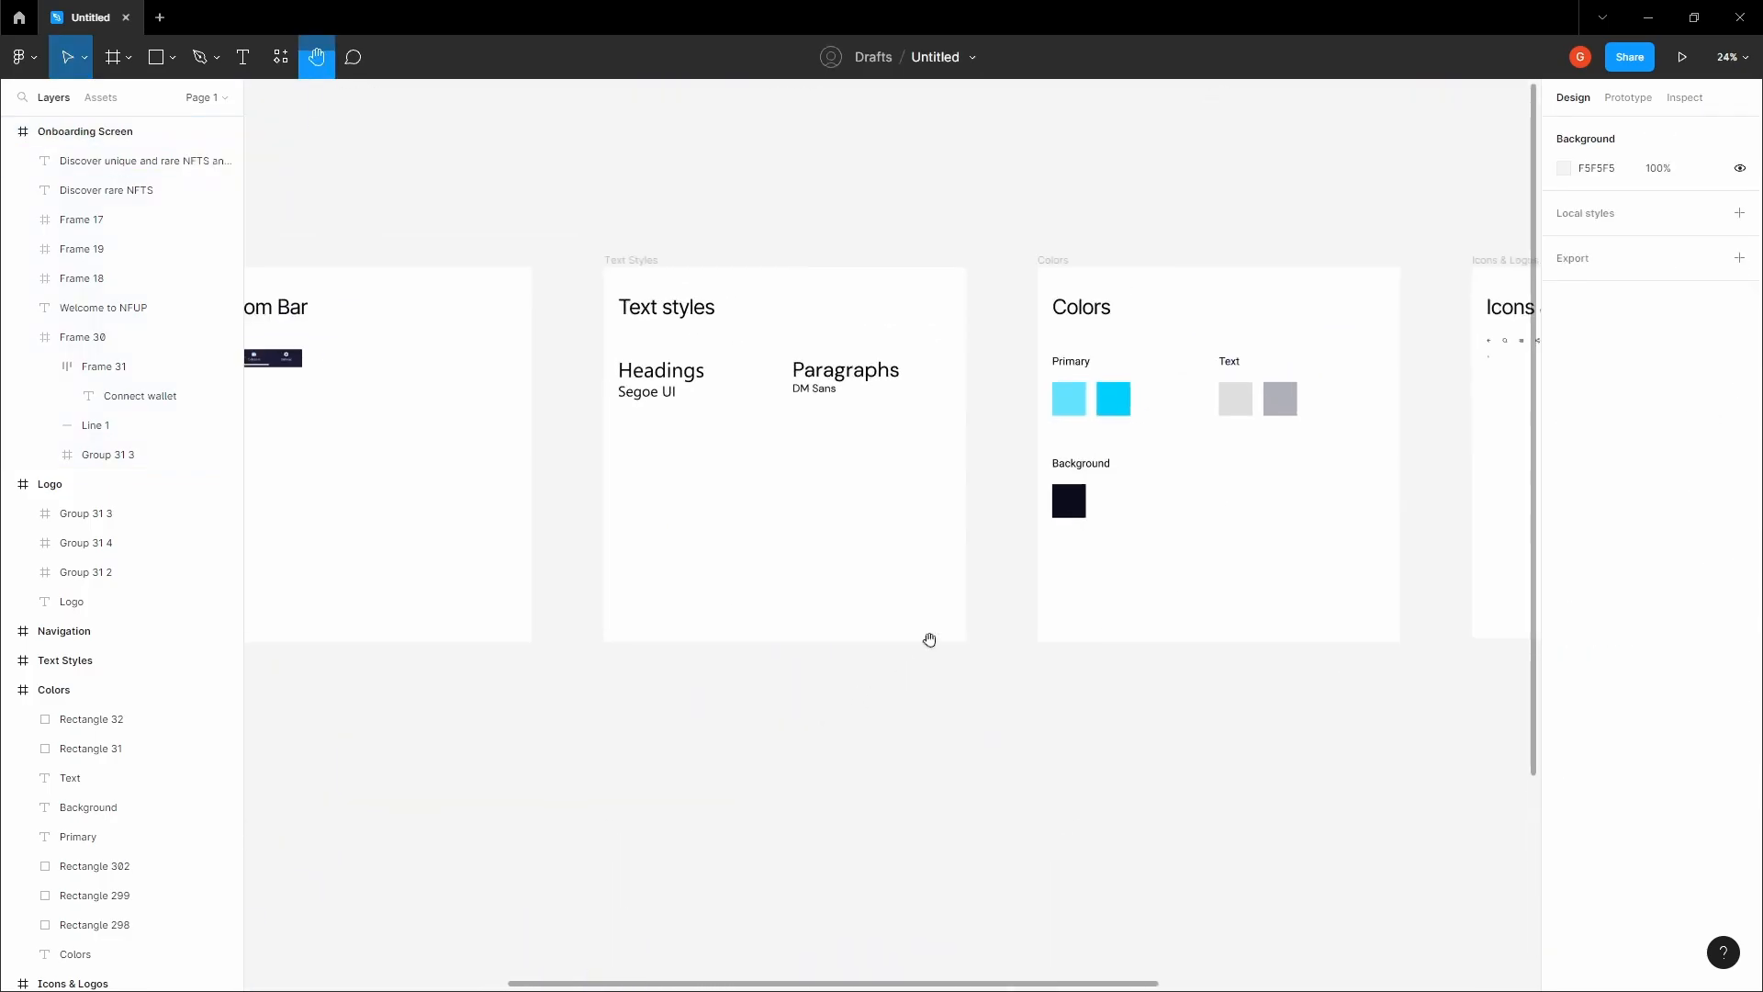
pyautogui.click(1276, 409)
pyautogui.click(1611, 530)
pyautogui.click(1289, 712)
# - Try the darker gray Text swatch colour as the two-line description's fill
pyautogui.press('space')
pyautogui.moveTo(993, 768); pyautogui.dragTo(1201, 415)
pyautogui.moveTo(614, 779); pyautogui.dragTo(890, 503)
pyautogui.scroll(4, 889, 502)
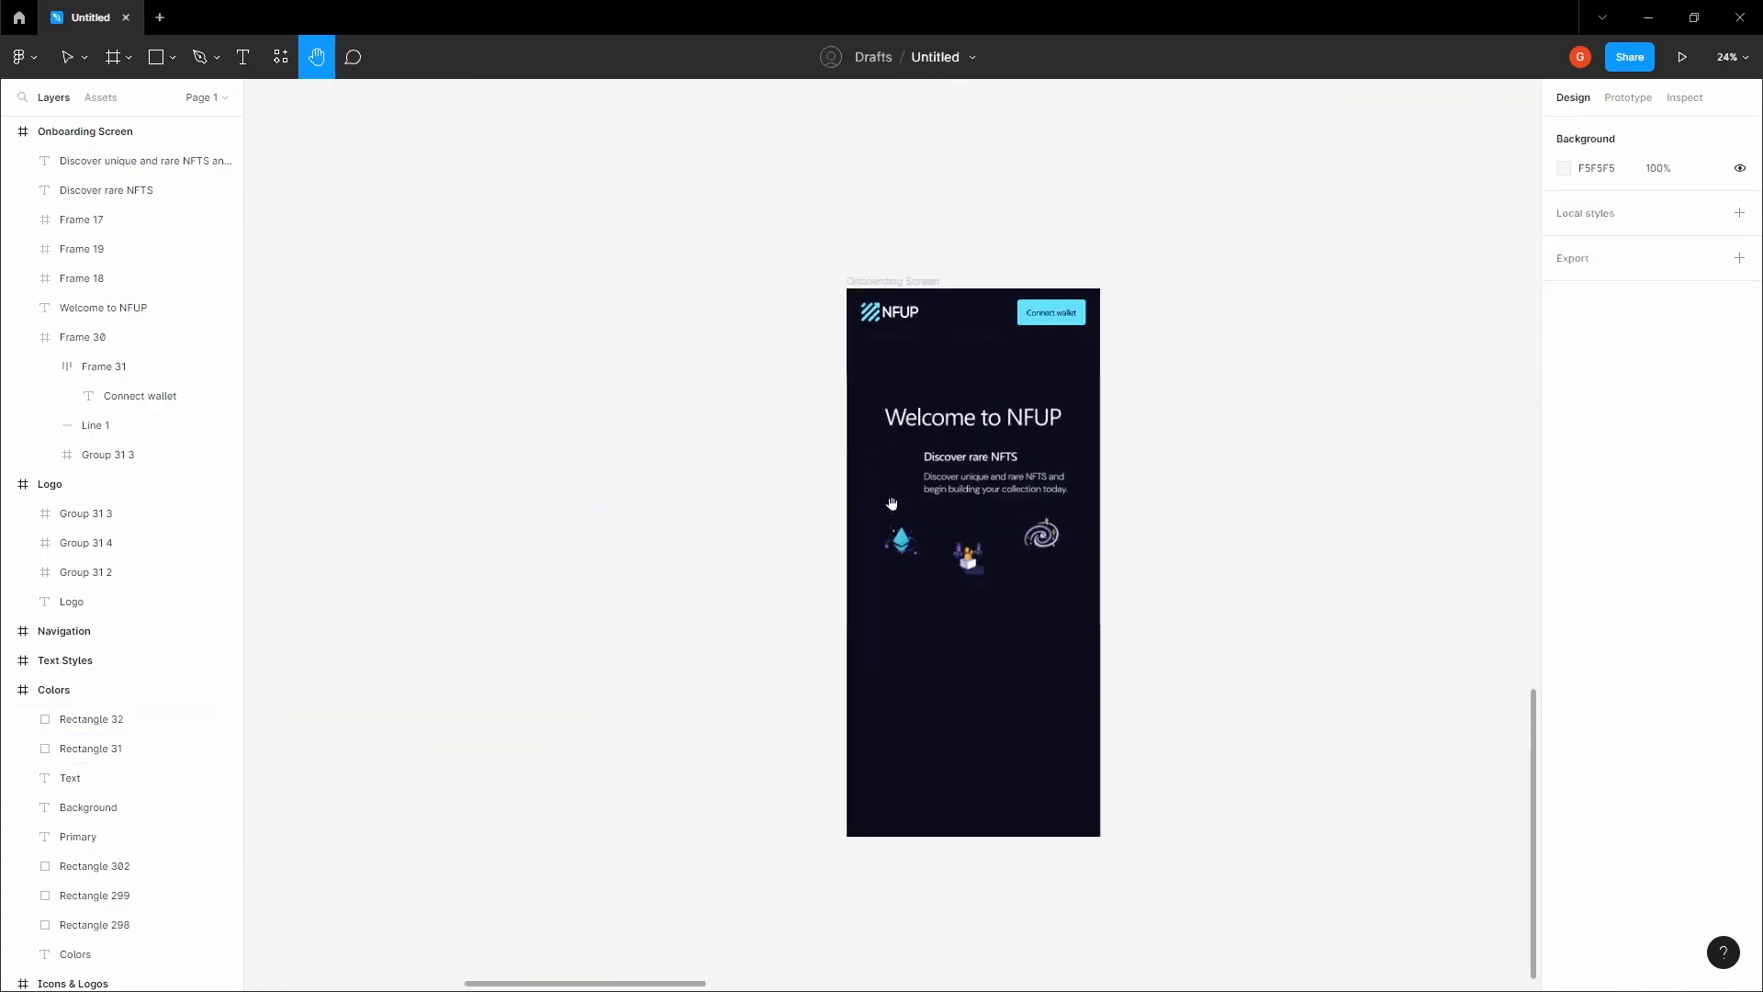
pyautogui.click(1044, 487)
pyautogui.scroll(5, 1044, 486)
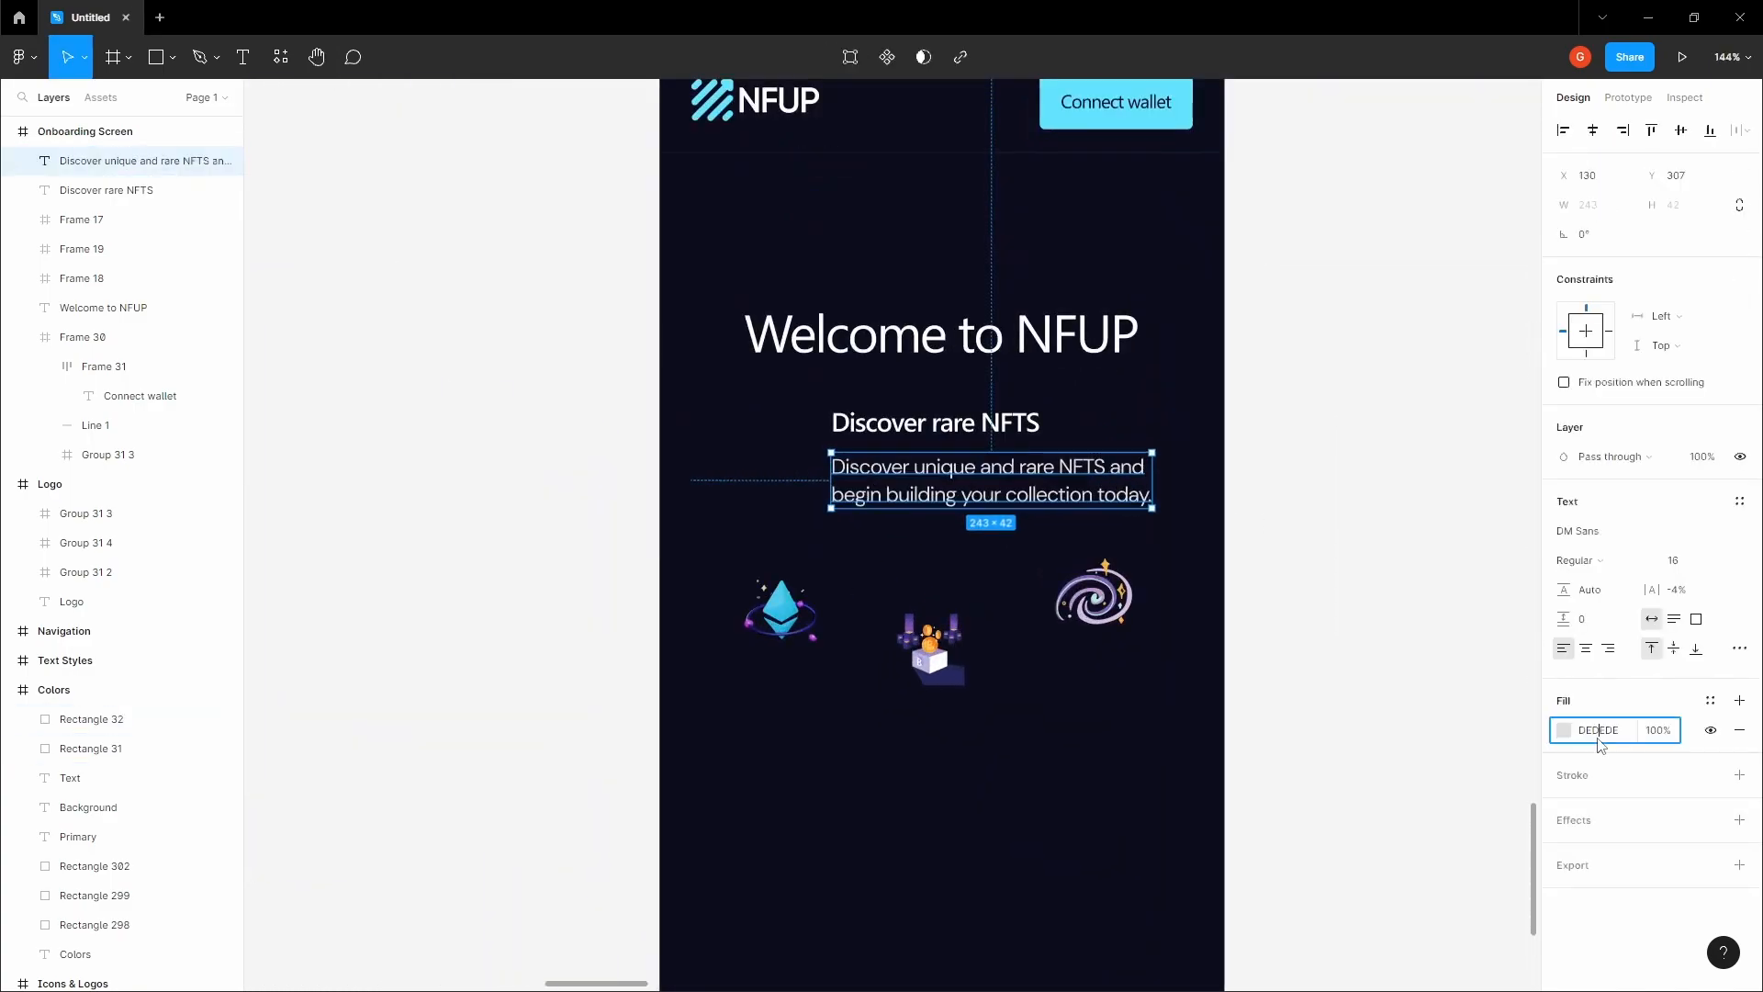
pyautogui.click(1373, 531)
# - Undo the description's change to the darker gray fill
pyautogui.press('space')
pyautogui.moveTo(1374, 532); pyautogui.dragTo(1336, 577)
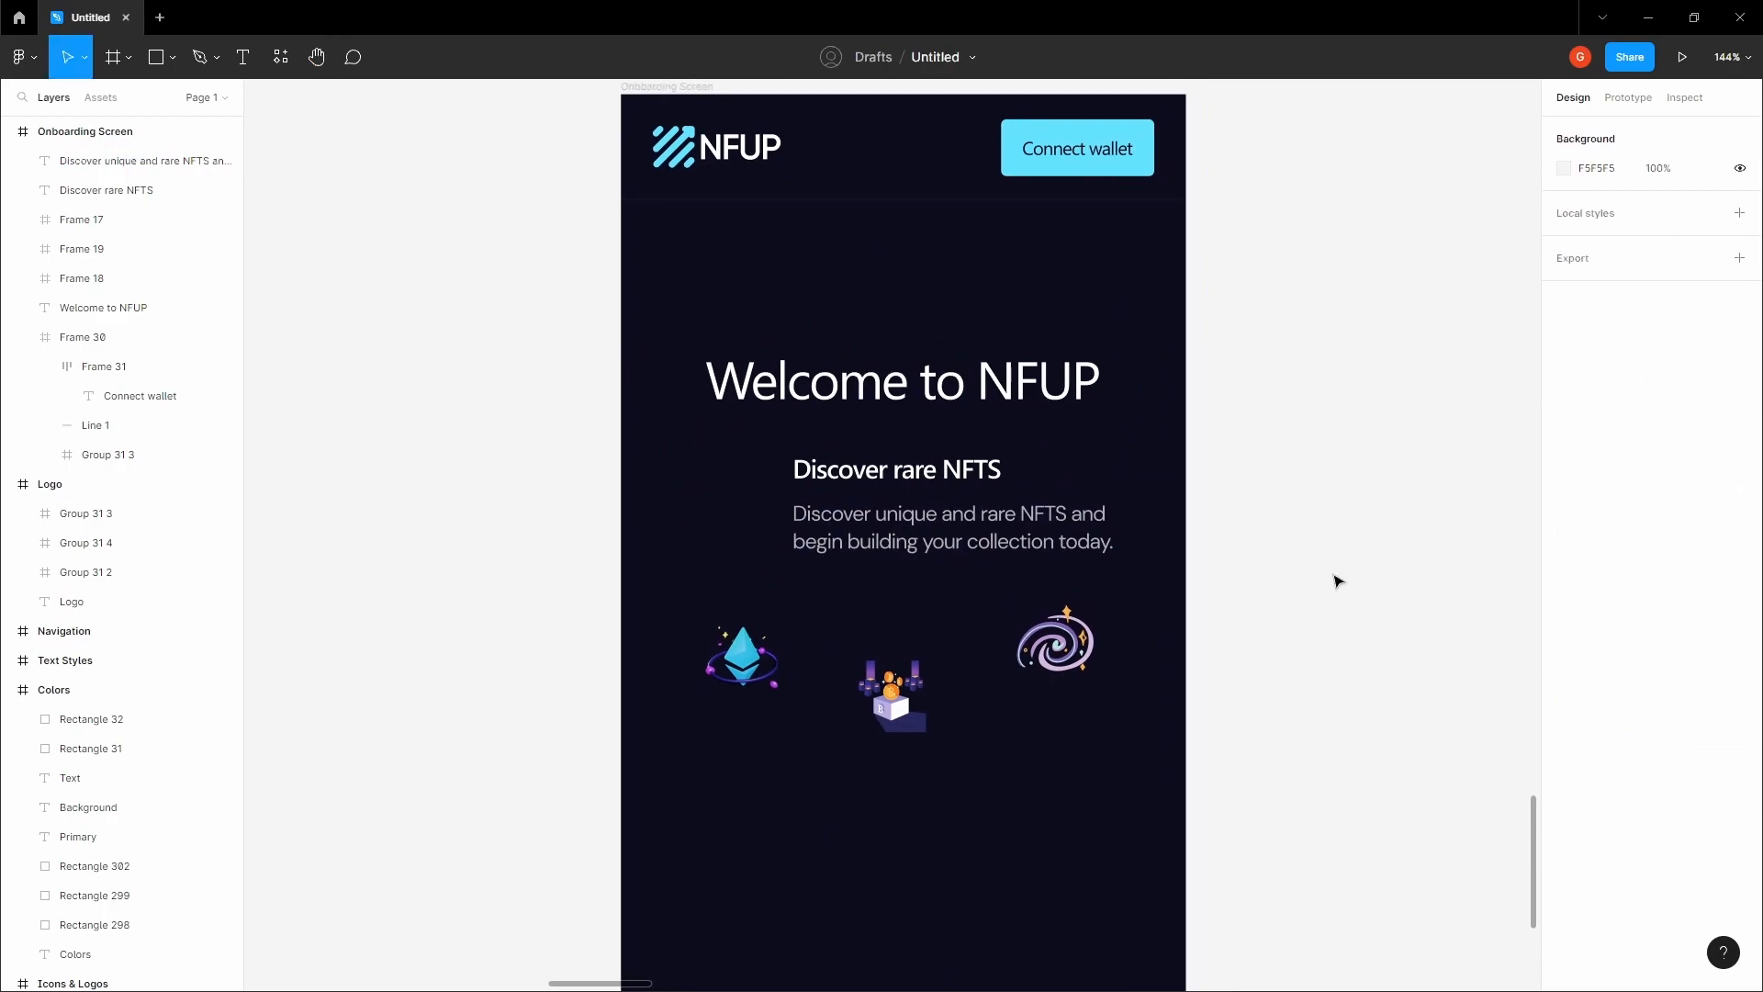
pyautogui.hotkey('ctrl', 'z')
pyautogui.hotkey('ctrl', 'z')
pyautogui.click(1338, 580)
# - Move the two-line description up to leave a 4 px gap below "Discover rare NFTS"
pyautogui.press('space')
pyautogui.moveTo(1263, 522)
pyautogui.mouseDown()
pyautogui.moveTo(1277, 477)
pyautogui.moveTo(1270, 509)
pyautogui.mouseUp()
pyautogui.scroll(-2, 1276, 477)
pyautogui.scroll(5, 850, 475)
pyautogui.click(850, 477)
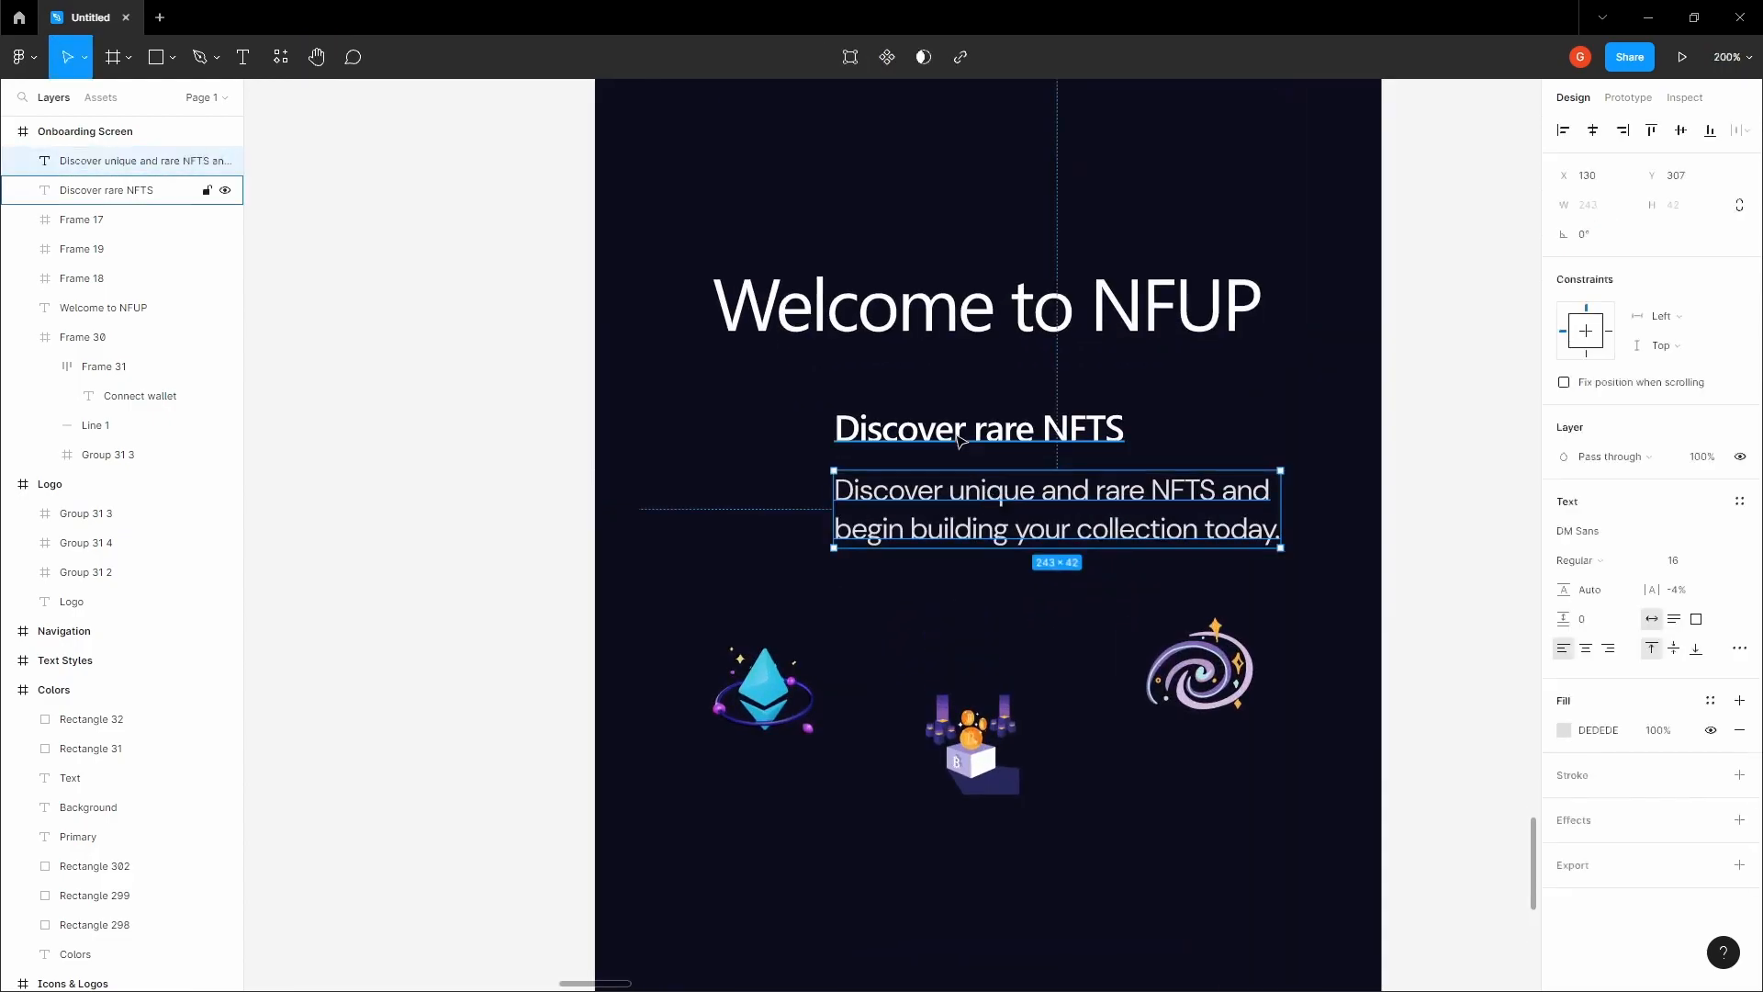
pyautogui.press('Up')
pyautogui.press('Up')
pyautogui.press('Up')
pyautogui.press('Up')
pyautogui.press('Up')
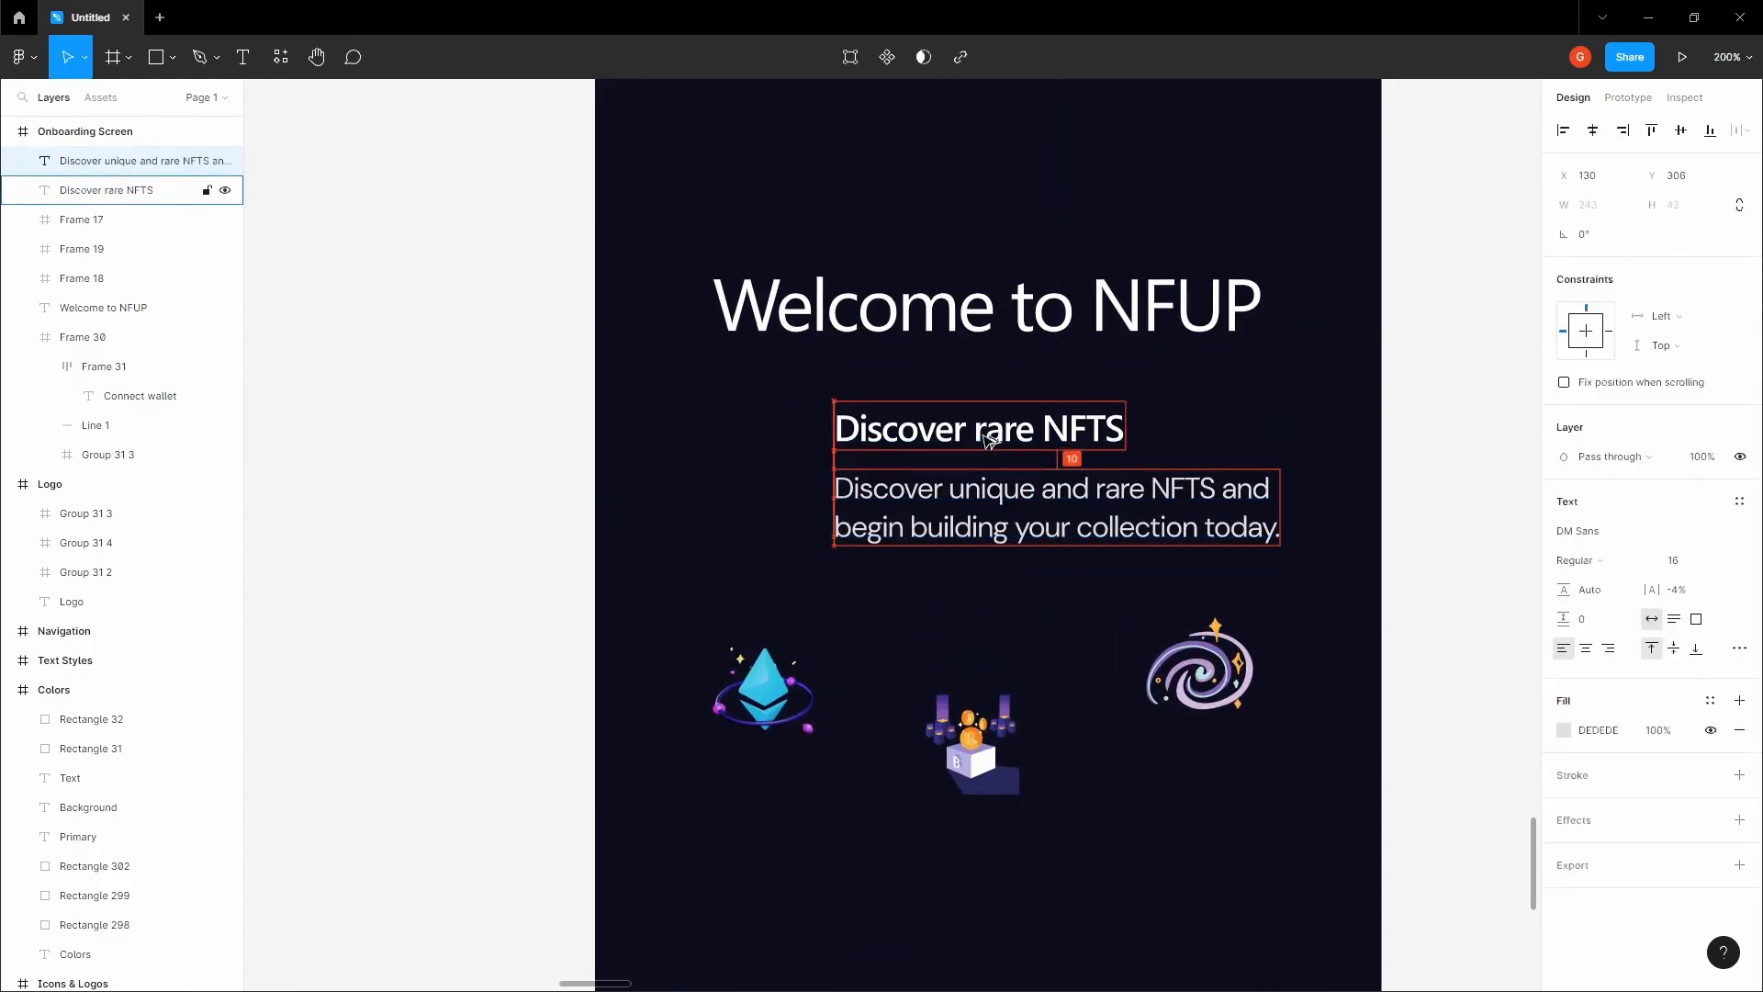
pyautogui.press('Up')
pyautogui.press('Up')
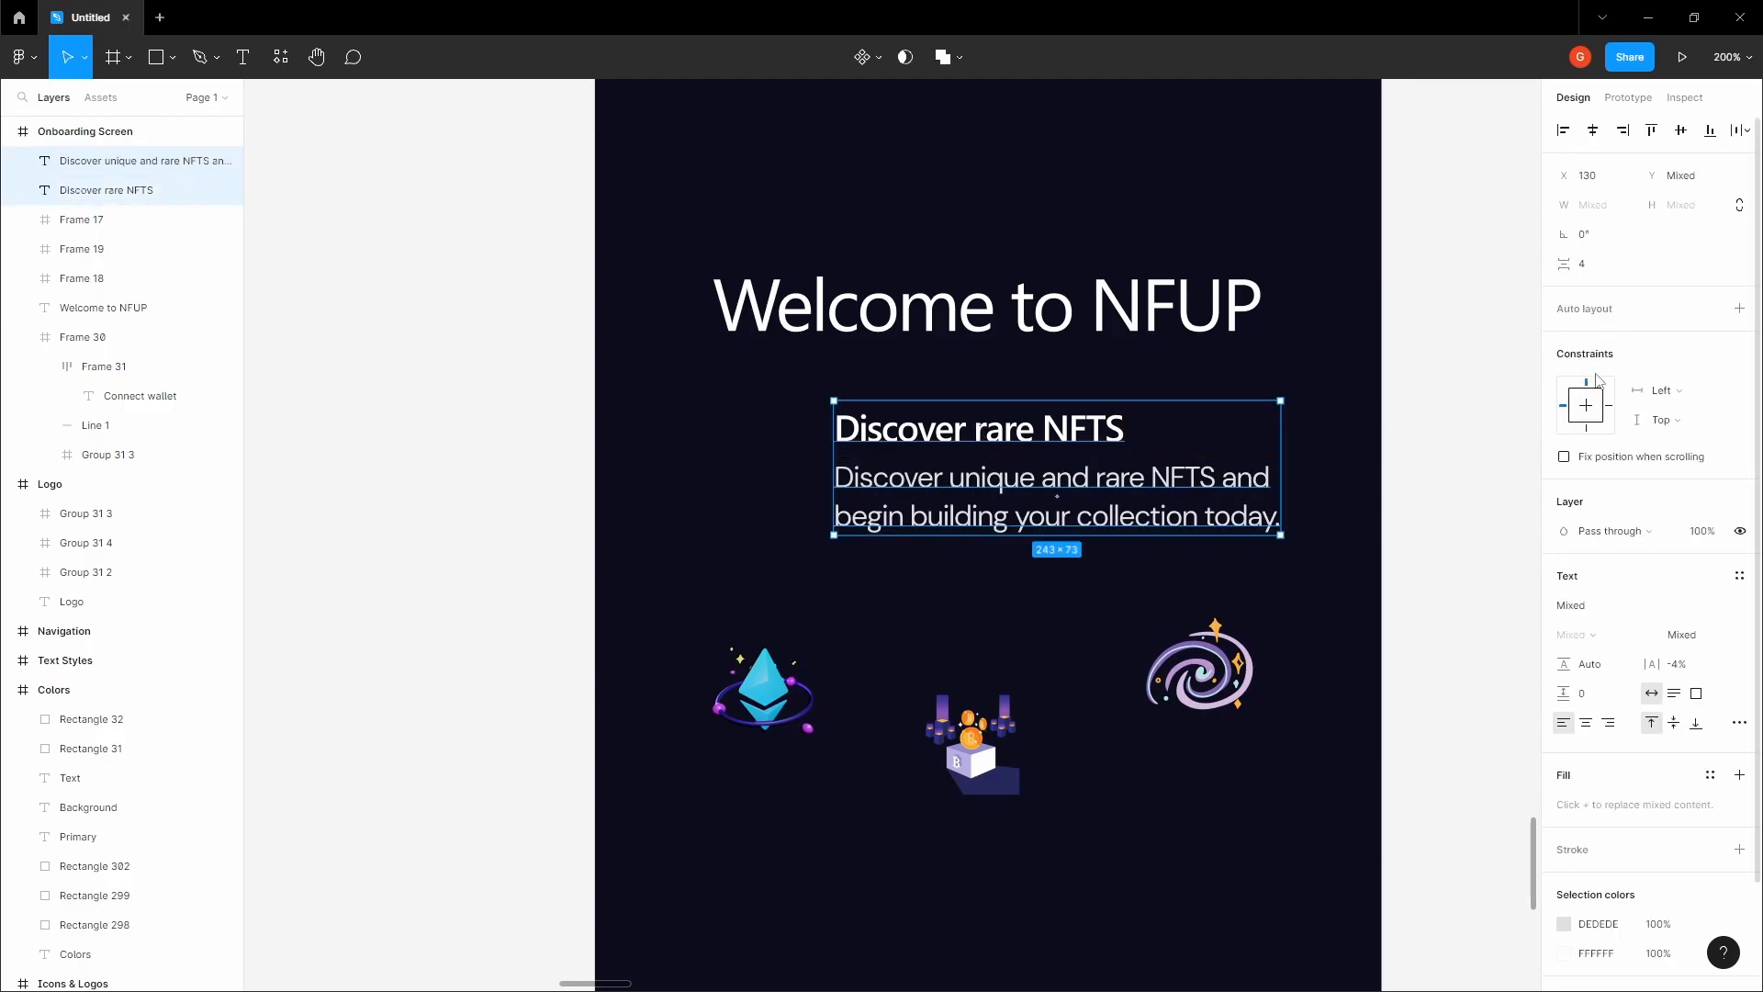
# - Group the "Discover rare NFTS" subheading with its description and move the group right to about X 157
pyautogui.press('Tab')
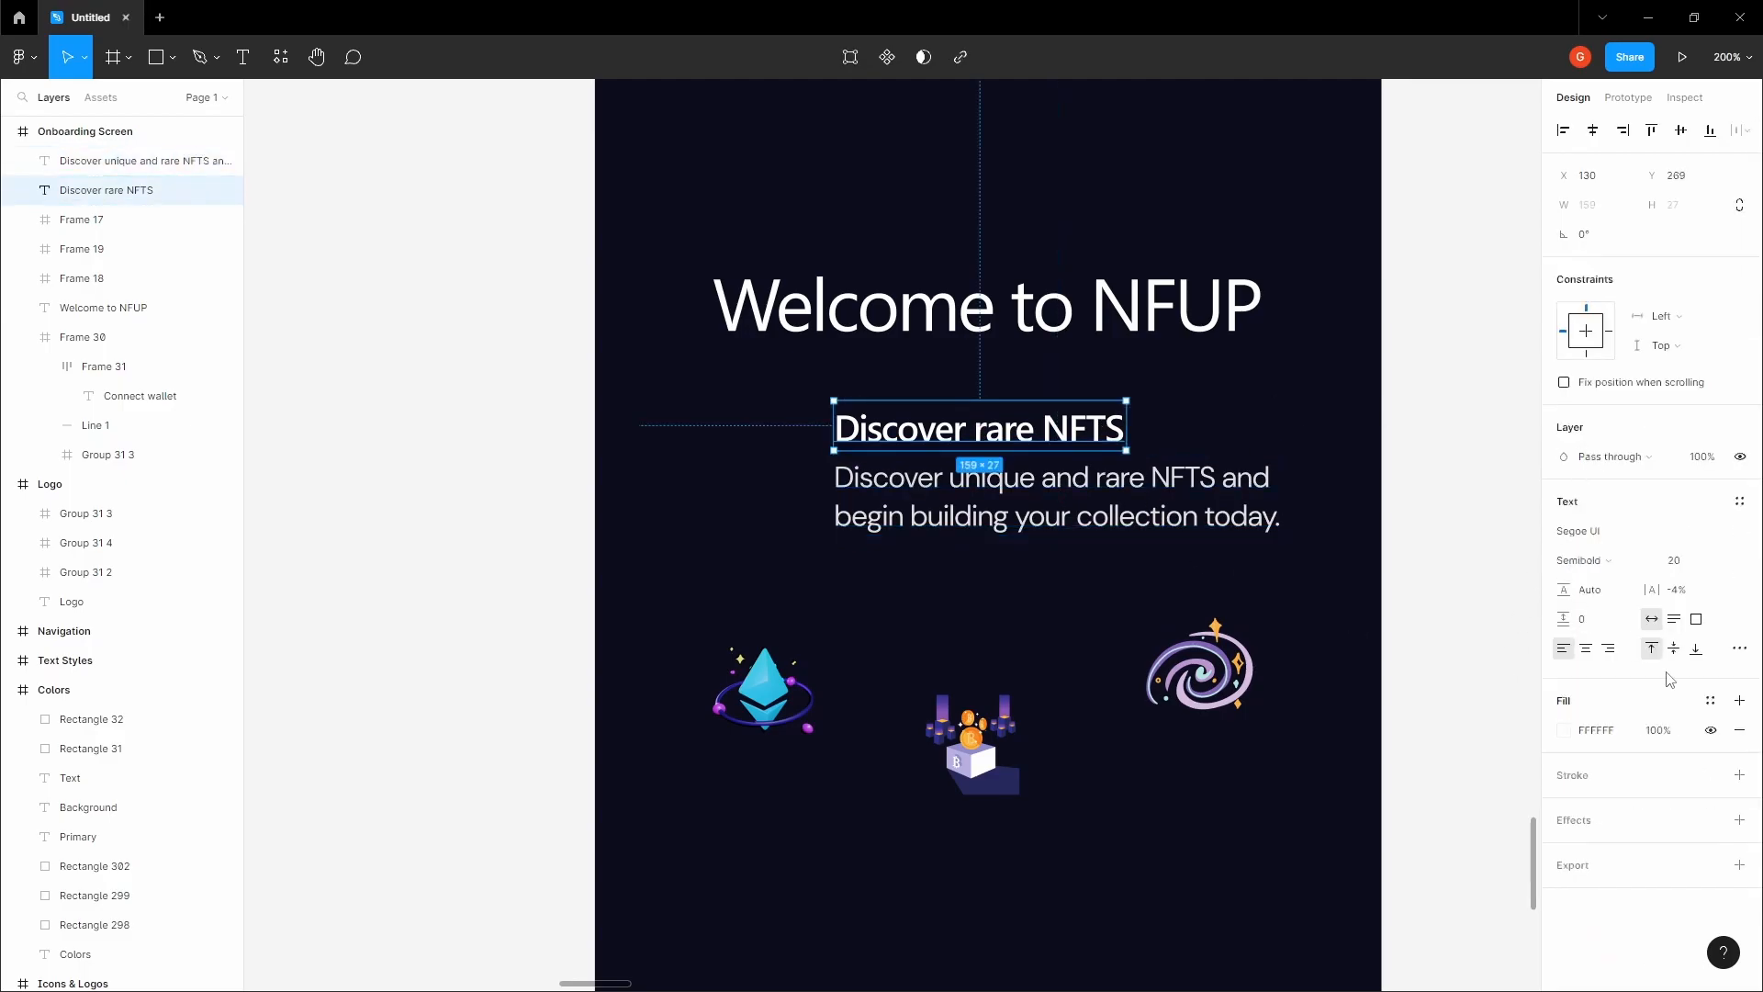
pyautogui.keyDown('shift'); pyautogui.click(138, 161); pyautogui.keyUp('shift')
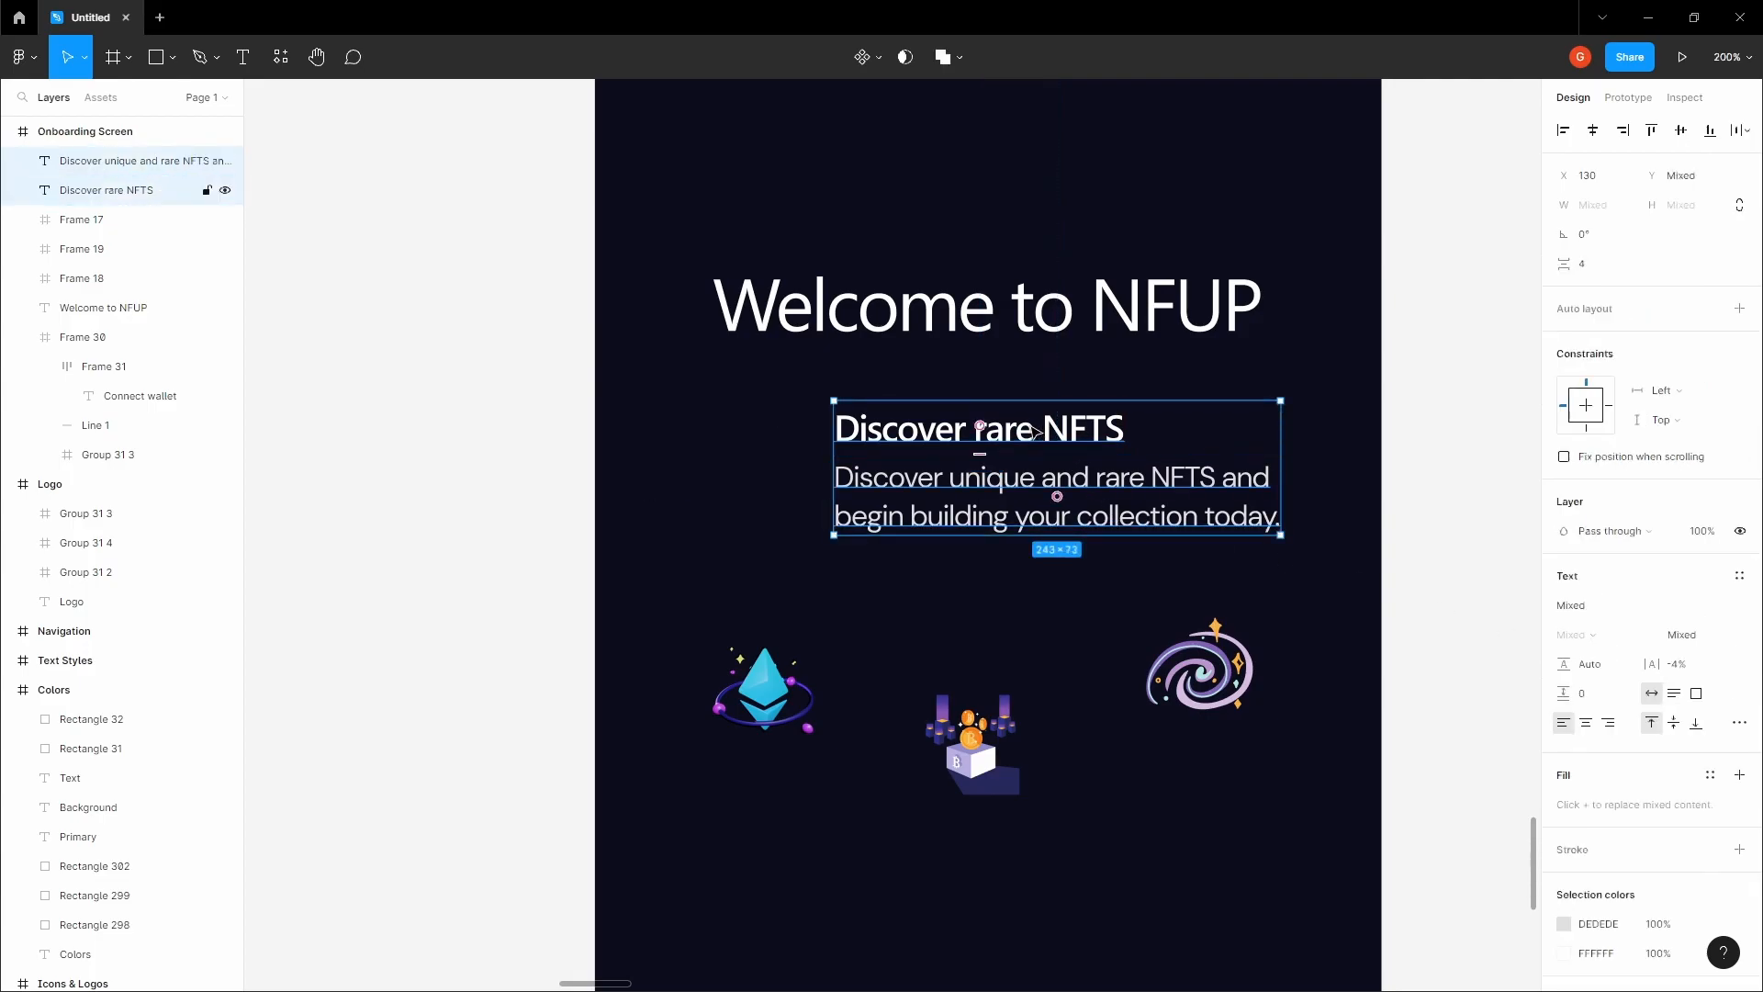
pyautogui.hotkey('ctrl', 'g')
pyautogui.moveTo(1035, 431); pyautogui.dragTo(1085, 430)
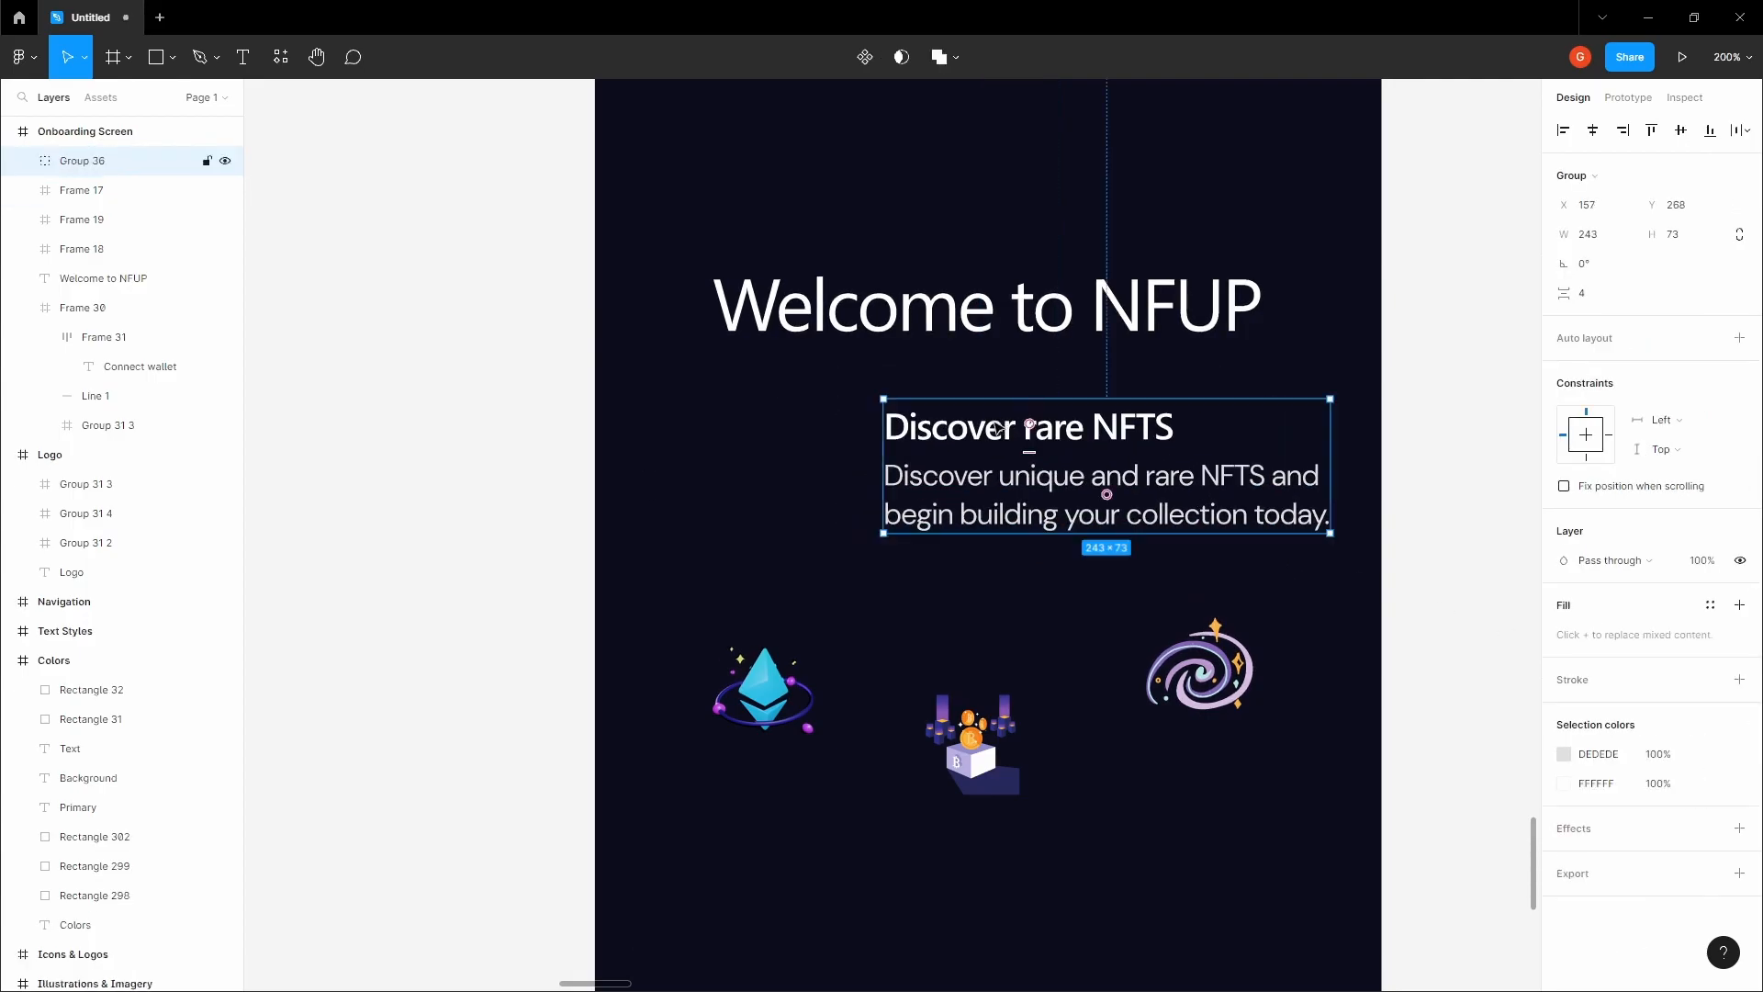
# - Place the Ethereum illustration to the left of the text group and align their vertical centres
pyautogui.moveTo(789, 697); pyautogui.dragTo(812, 468)
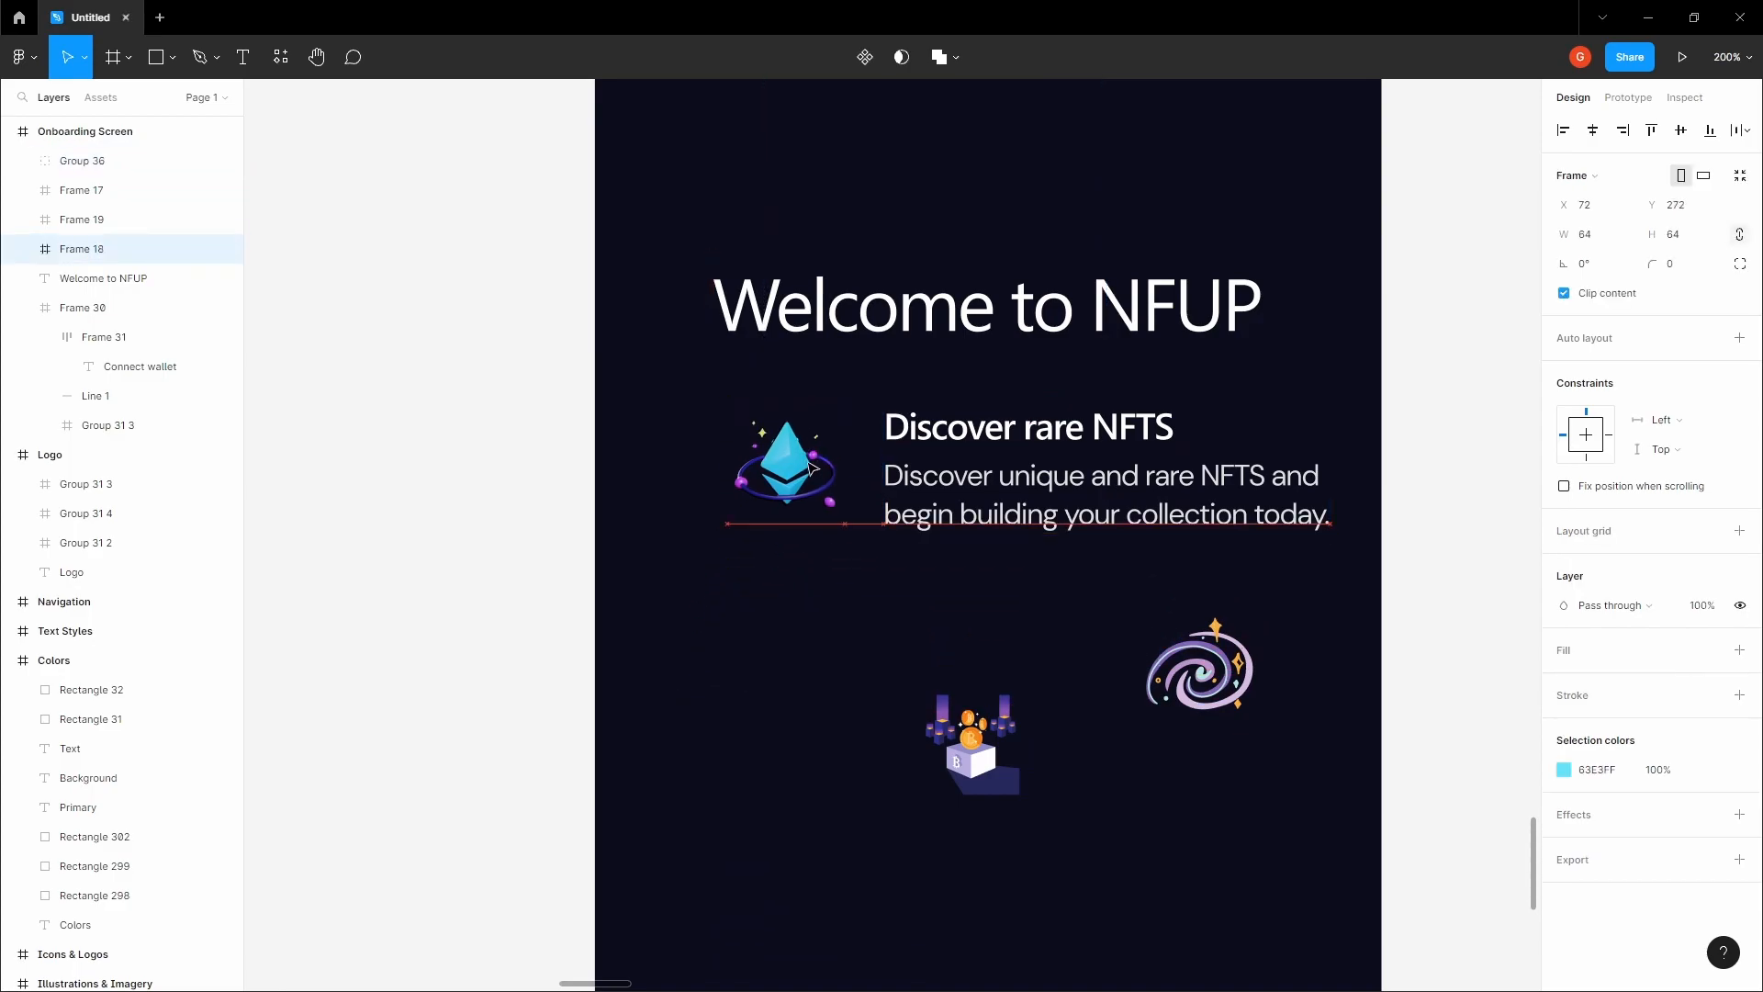
pyautogui.keyDown('shift'); pyautogui.click(1052, 423); pyautogui.keyUp('shift')
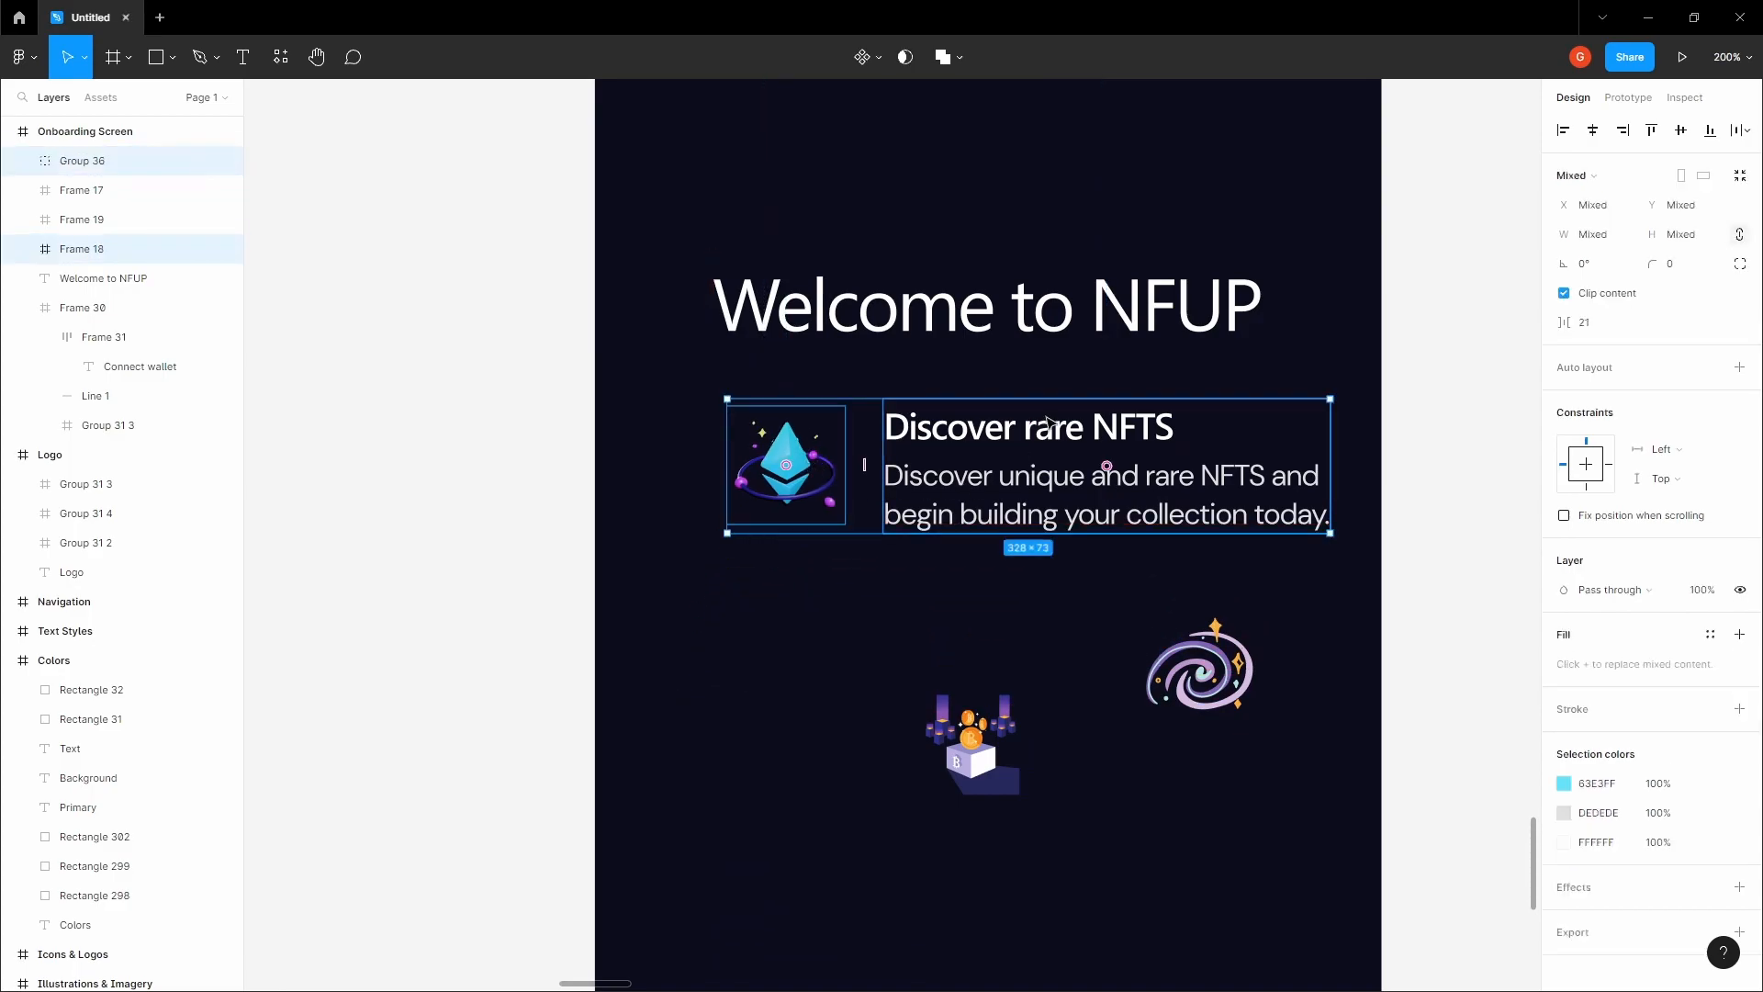
pyautogui.click(1681, 134)
# - Shift the Ethereum illustration horizontally to leave a 16 px gap to the text group
pyautogui.keyDown('shift'); pyautogui.click(972, 489); pyautogui.keyUp('shift')
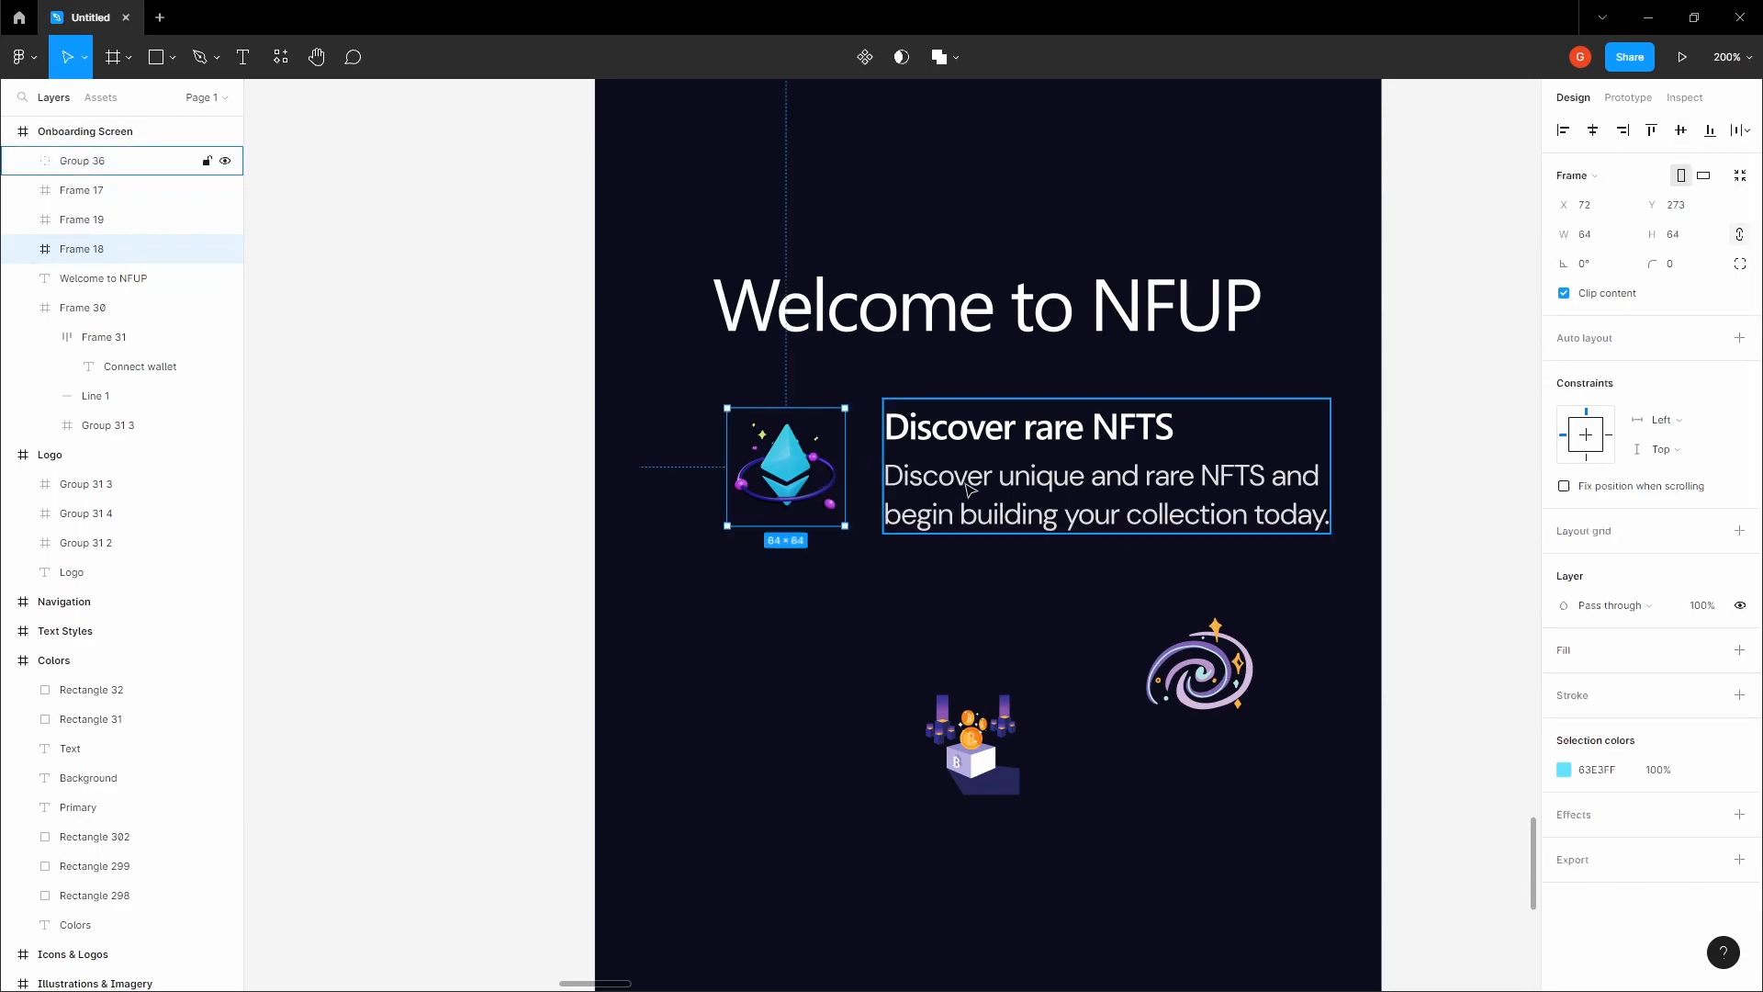
pyautogui.press('Right')
pyautogui.press('Right')
pyautogui.press('Right')
pyautogui.press('Right')
pyautogui.press('Right')
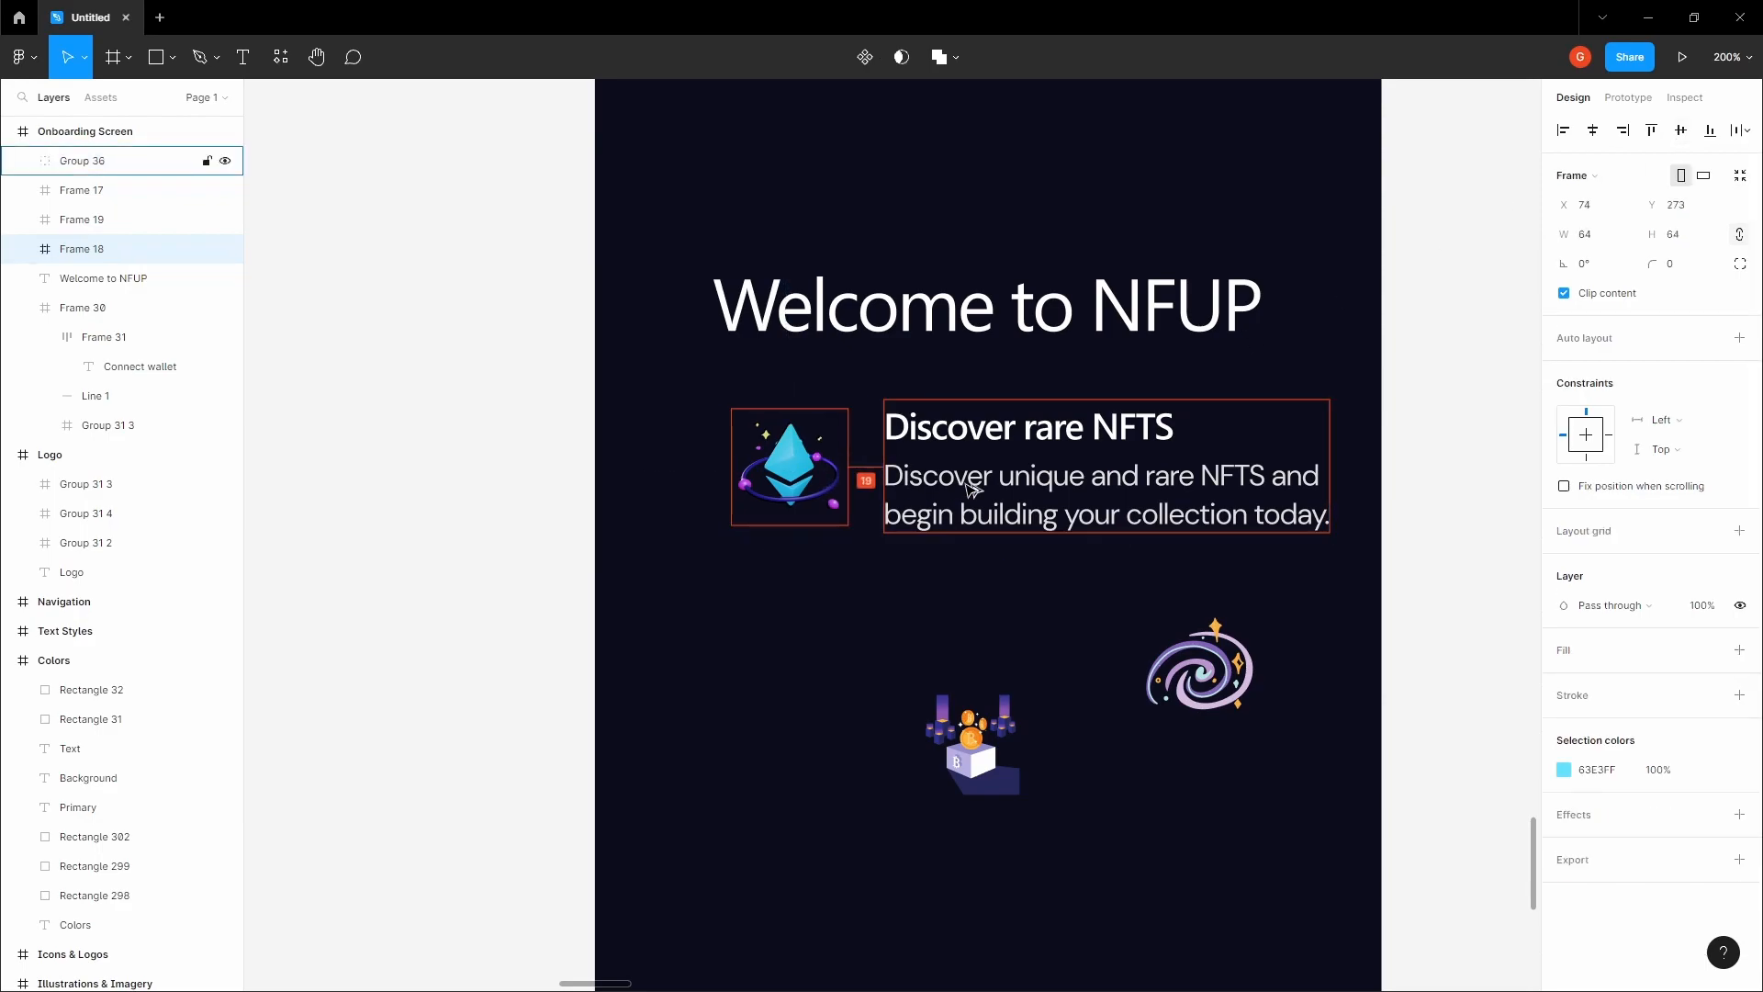
pyautogui.press('Right')
pyautogui.press('Right')
pyautogui.press('Right')
pyautogui.press('Right')
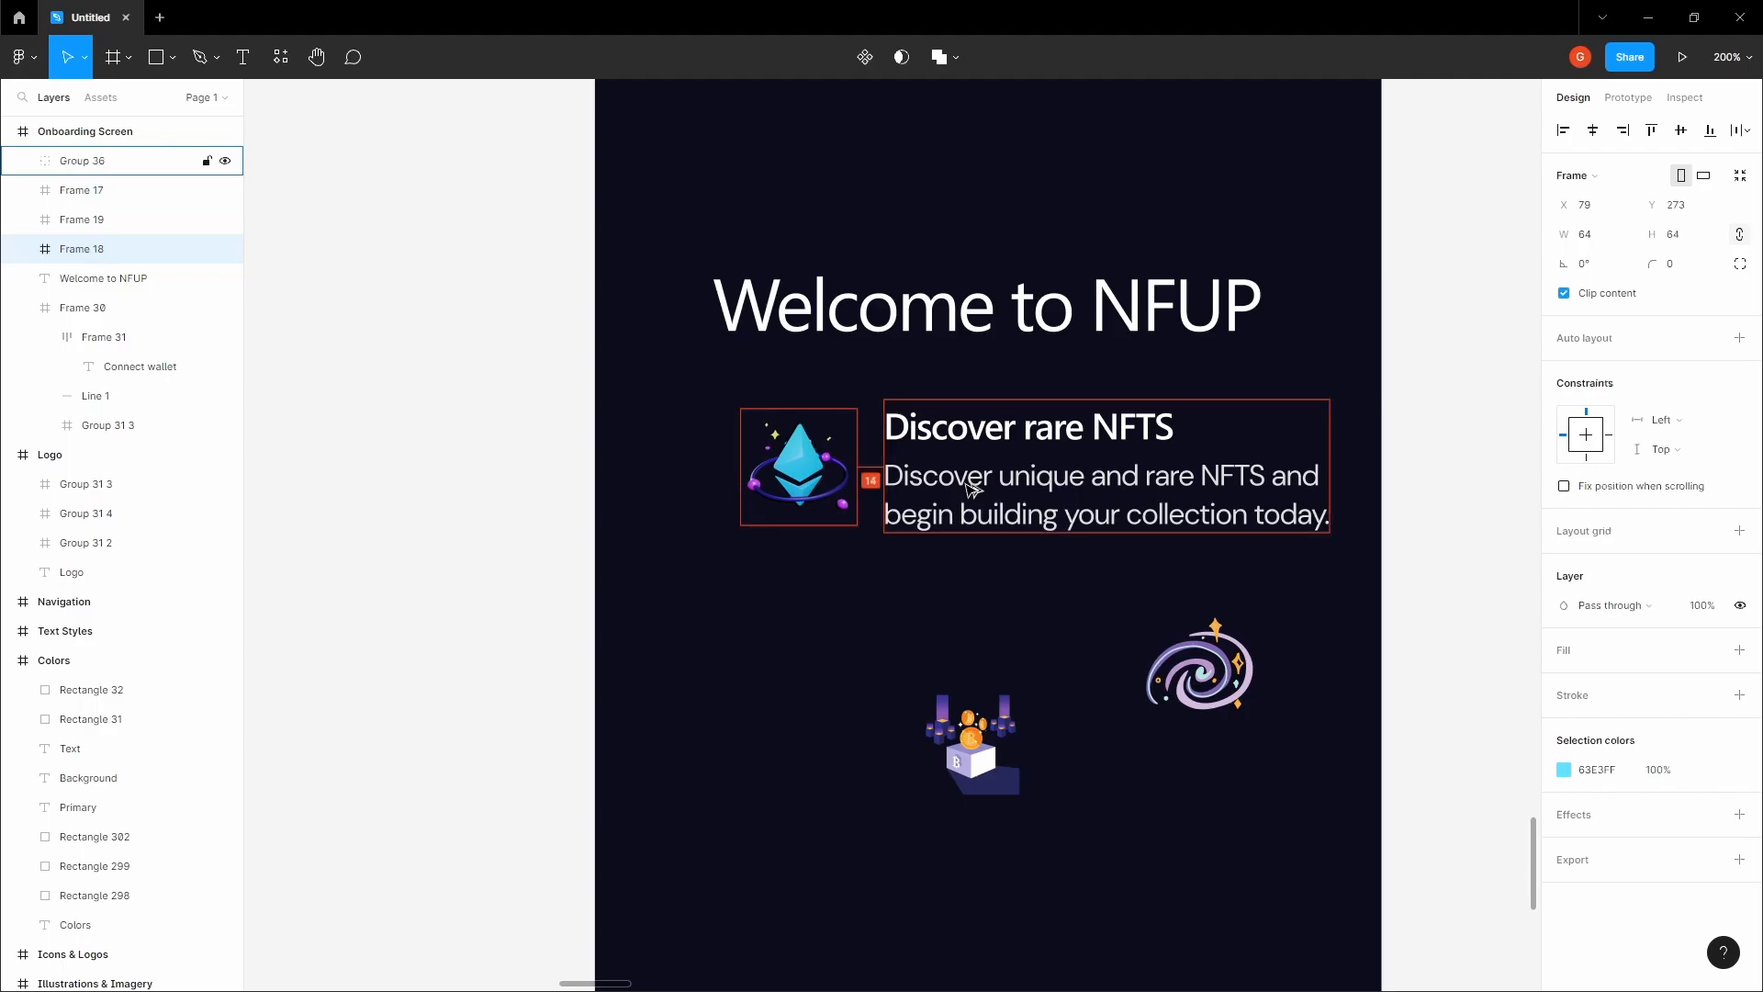
pyautogui.click(922, 639)
pyautogui.scroll(-3, 922, 641)
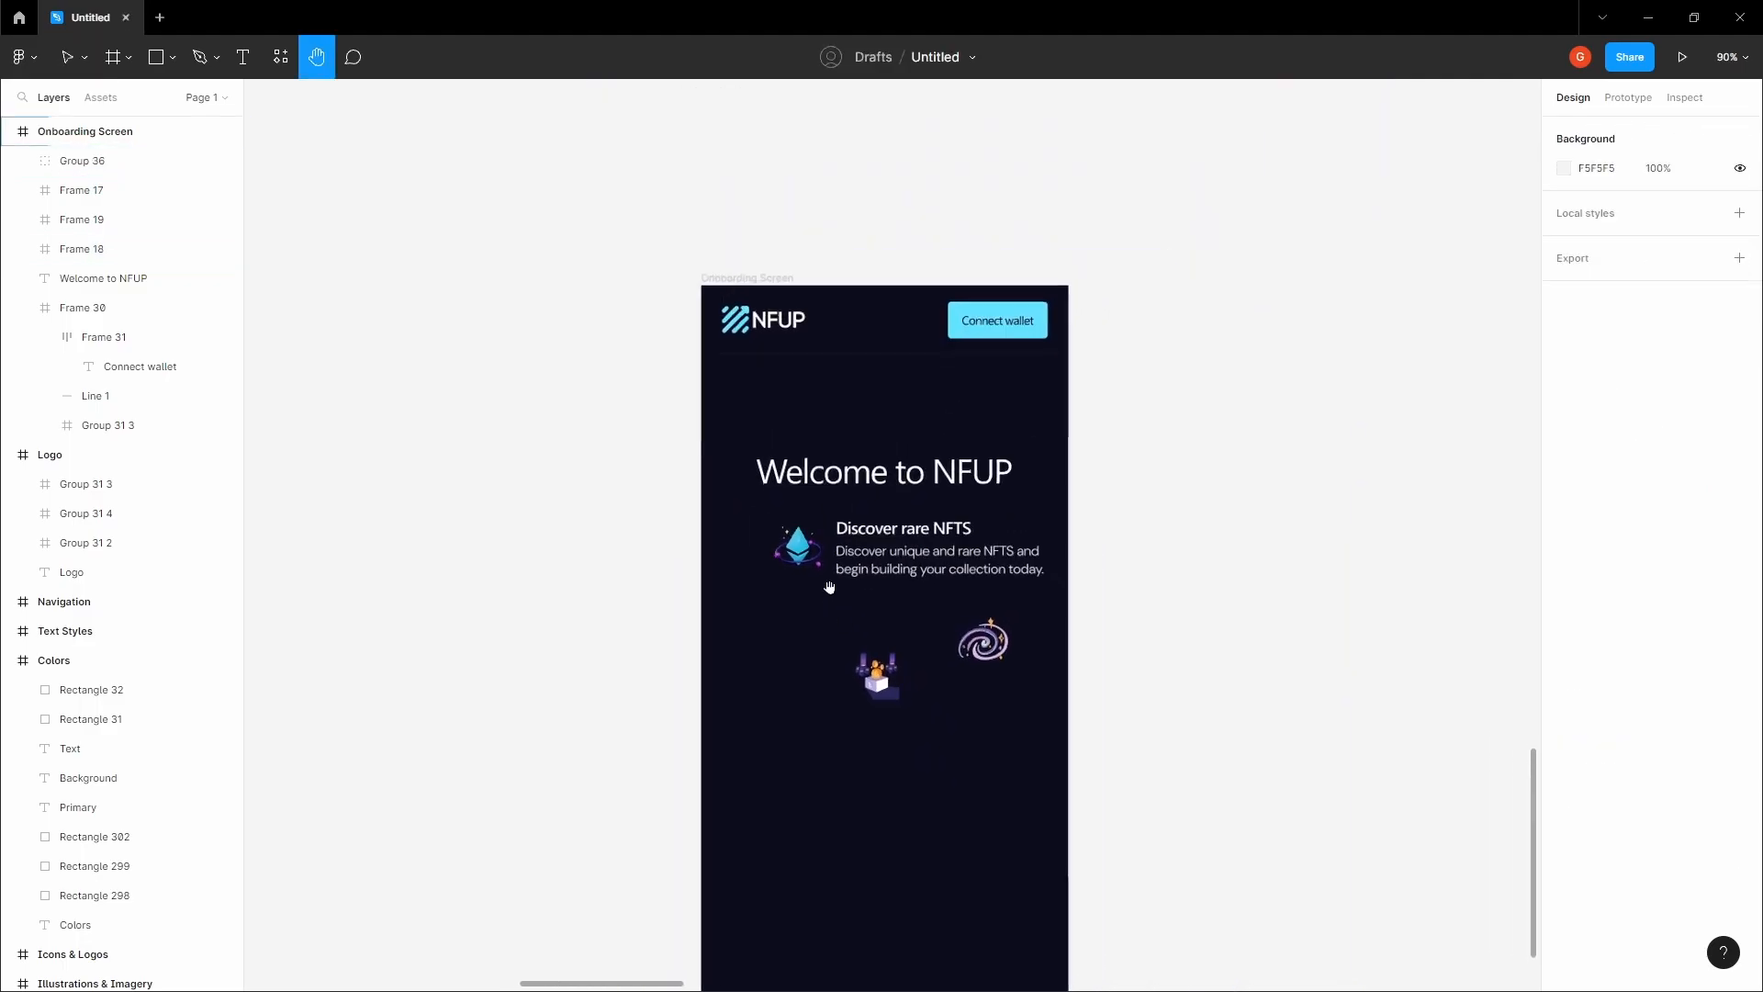
pyautogui.scroll(2, 1010, 588)
pyautogui.click(845, 528)
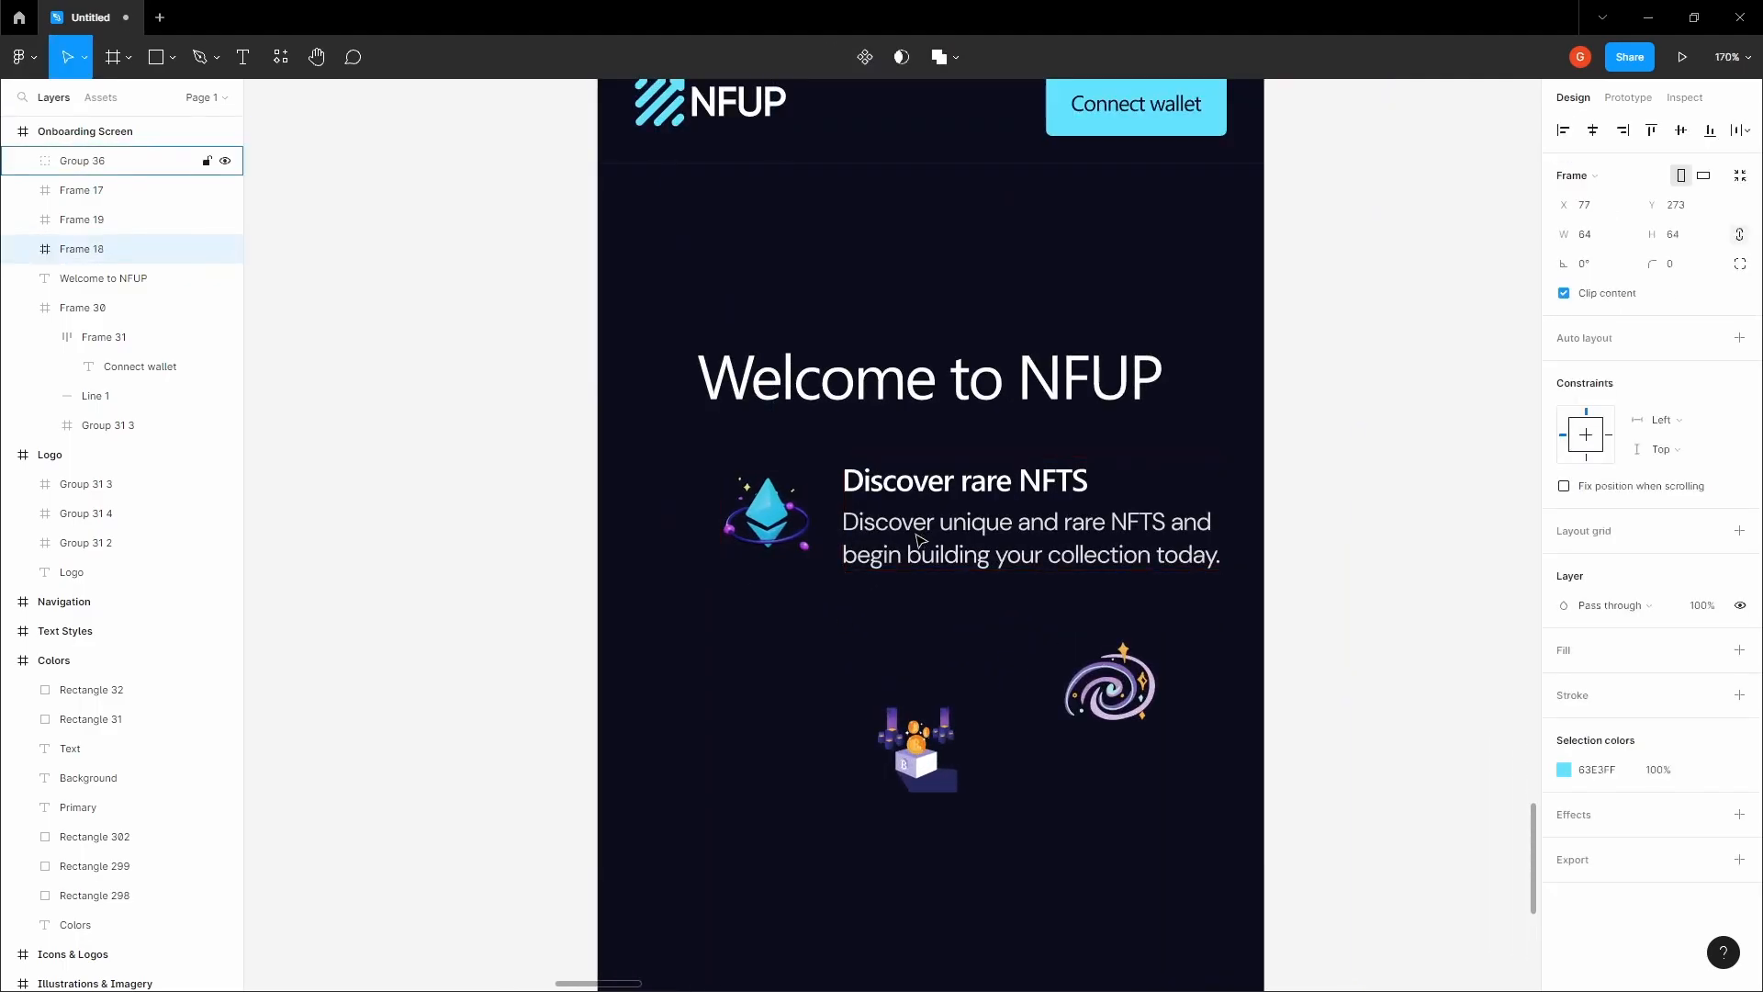
pyautogui.click(909, 622)
pyautogui.scroll(-2, 886, 615)
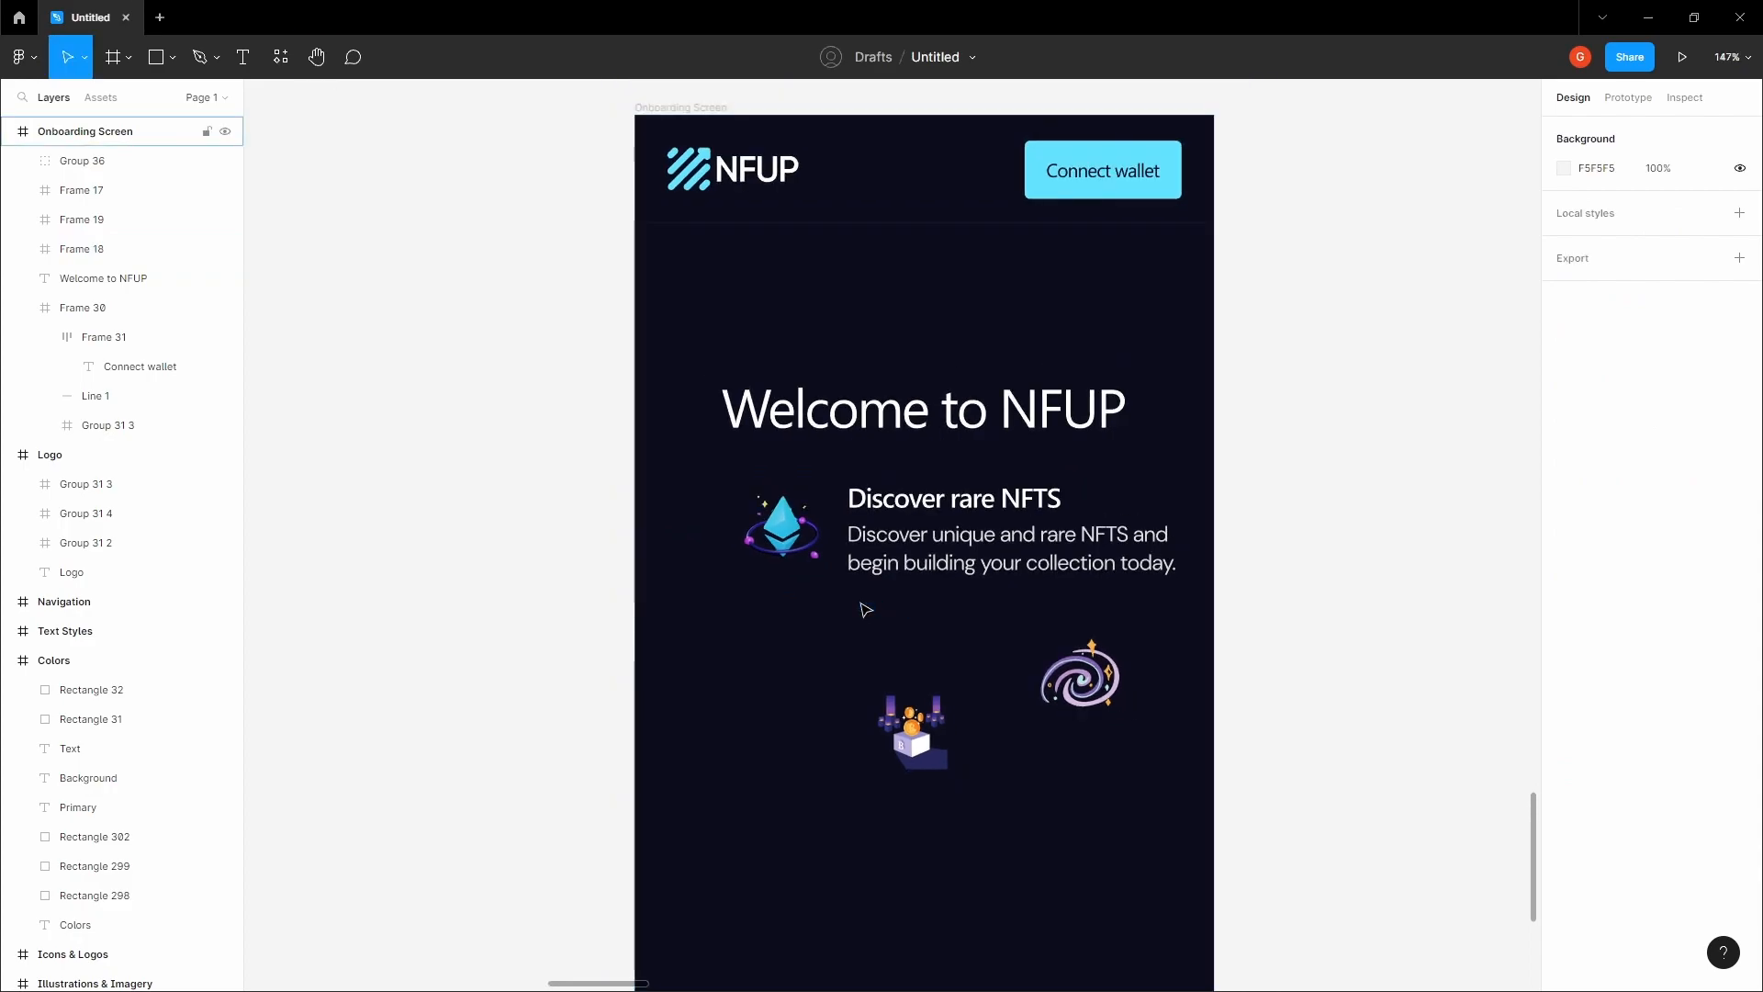
# - Group the Ethereum illustration with its text and centre the group horizontally on the Onboarding Screen
pyautogui.click(781, 528)
pyautogui.keyDown('shift'); pyautogui.click(930, 543); pyautogui.keyUp('shift')
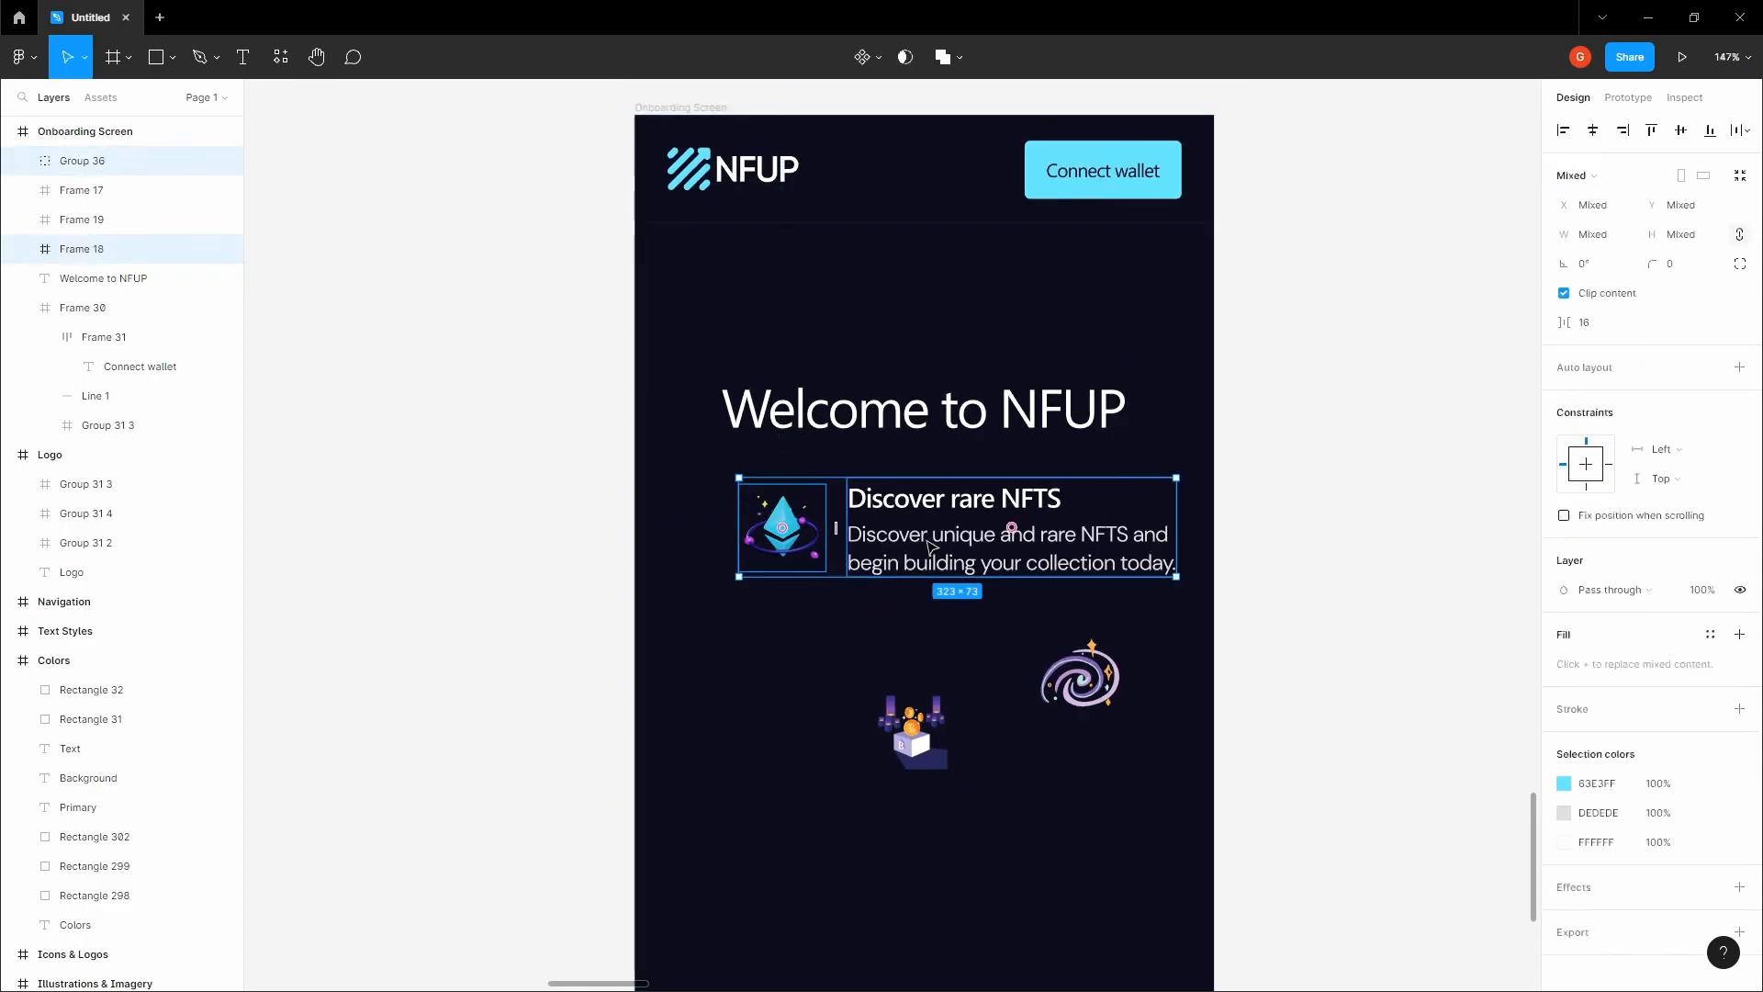
pyautogui.hotkey('ctrl', 'g')
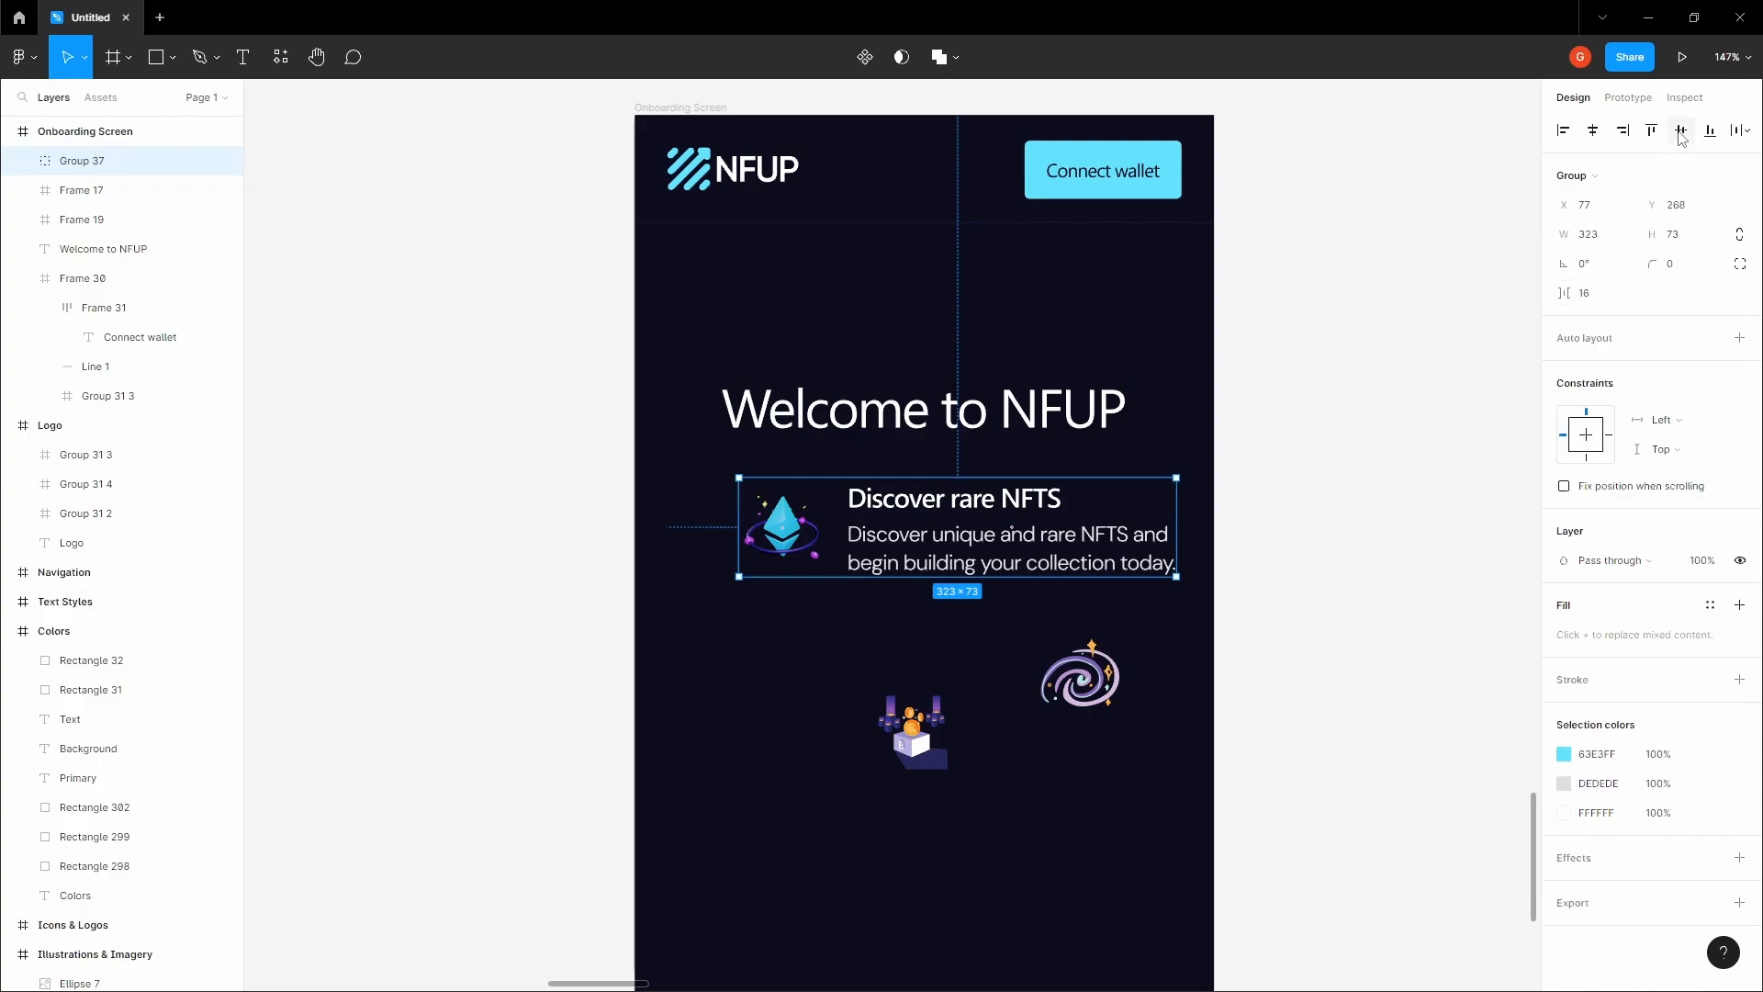
pyautogui.click(1593, 130)
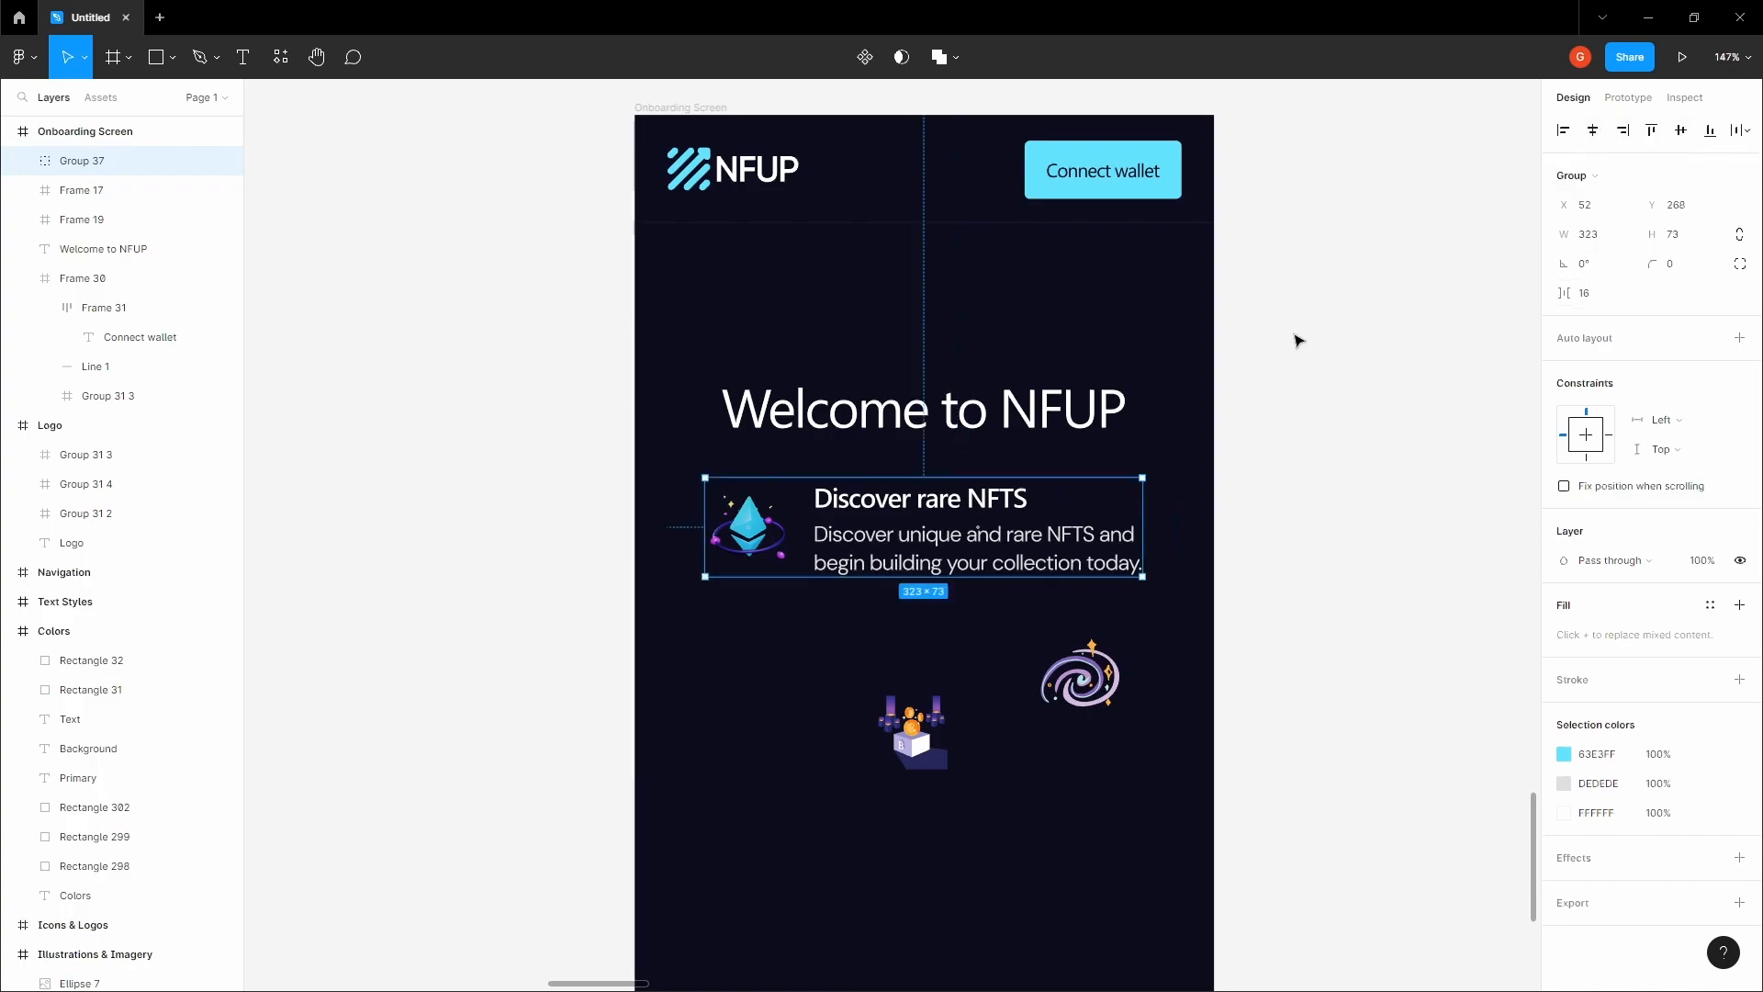
pyautogui.press('alt')
pyautogui.click(1259, 432)
# - Move the coin box and galaxy illustrations together to the lower part of the Onboarding Screen
pyautogui.press('space')
pyautogui.scroll(-1, 1259, 432)
pyautogui.moveTo(1239, 423); pyautogui.dragTo(1207, 322)
pyautogui.scroll(2, 1194, 312)
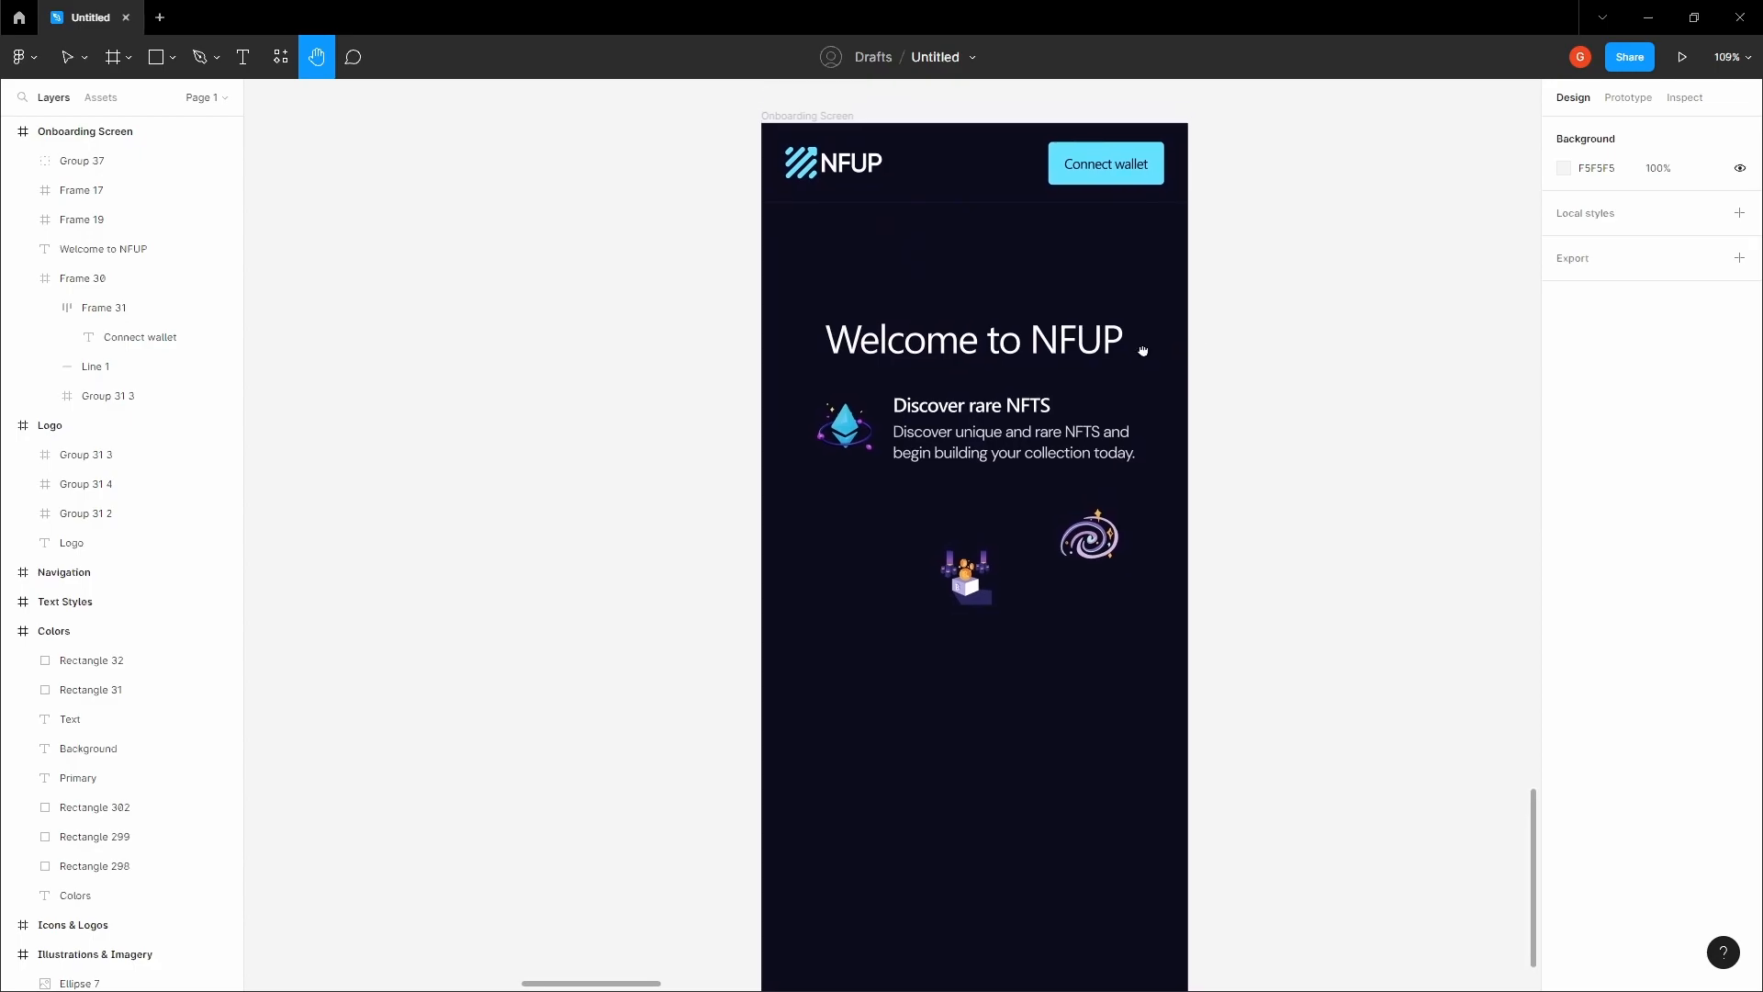
pyautogui.click(936, 588)
pyautogui.keyDown('shift'); pyautogui.click(1078, 551); pyautogui.keyUp('shift')
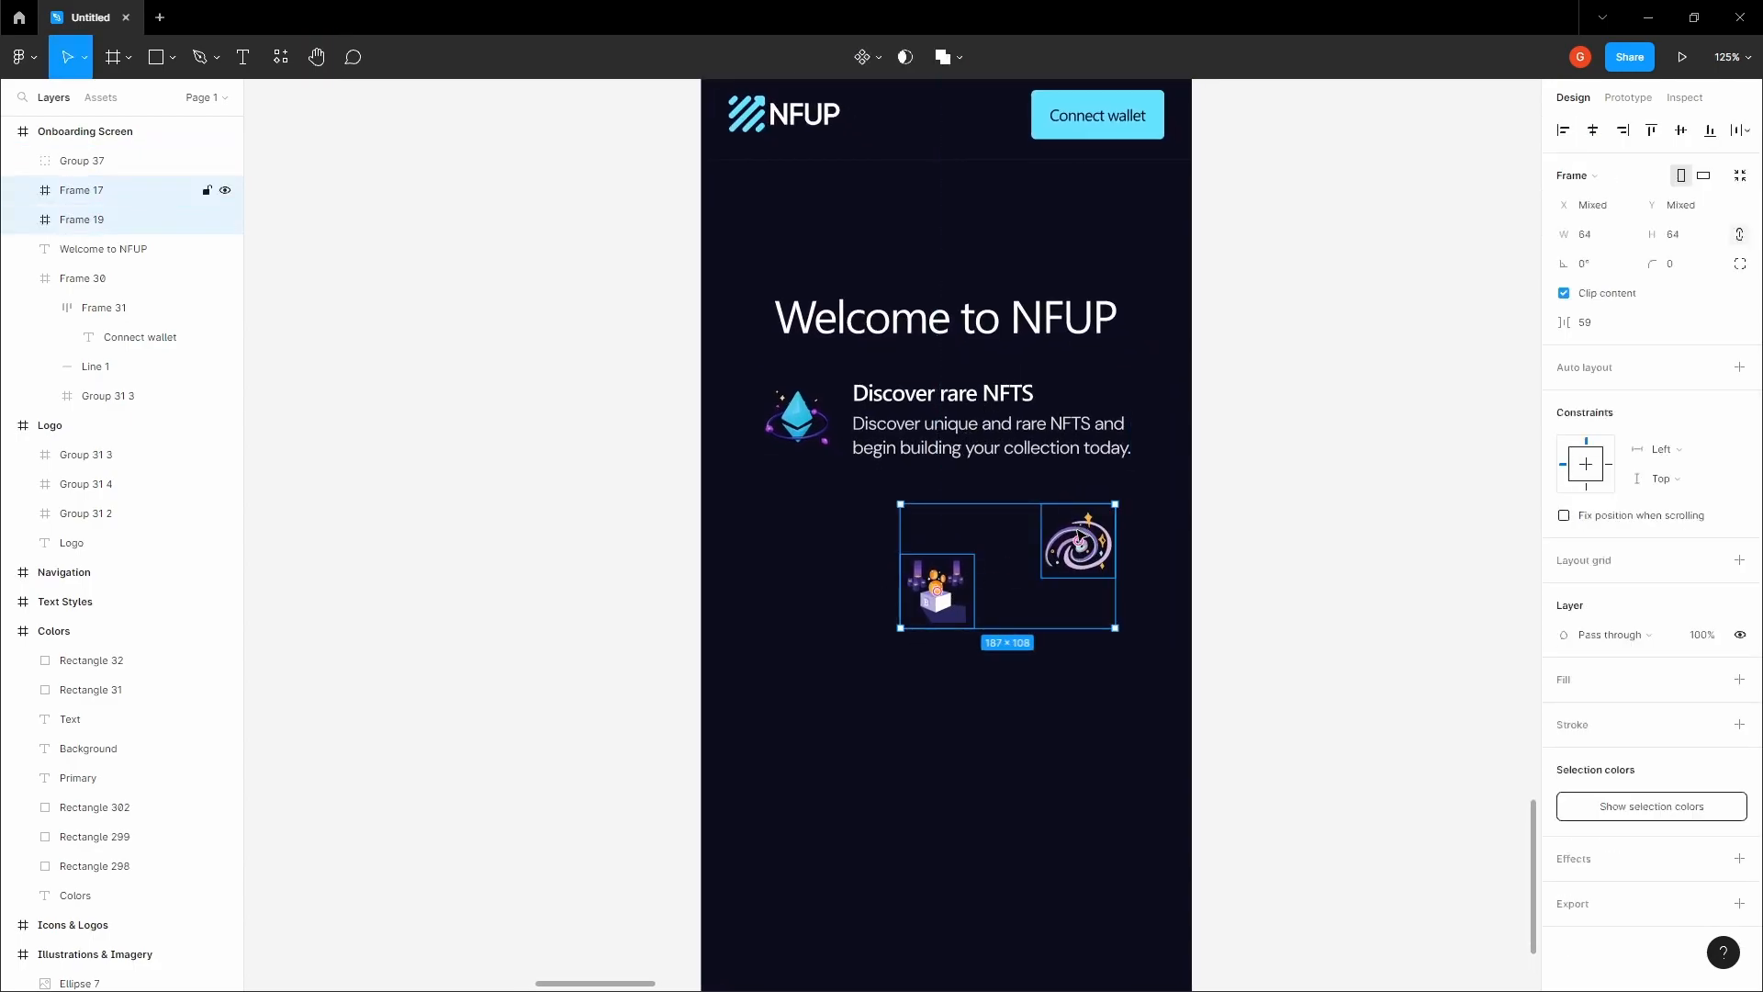
pyautogui.moveTo(1078, 535); pyautogui.dragTo(1079, 838)
pyautogui.click(1010, 687)
# - Duplicate the "Discover rare NFTS" group straight below the original, at about Y 426
pyautogui.moveTo(982, 532); pyautogui.dragTo(989, 500)
pyautogui.click(940, 390)
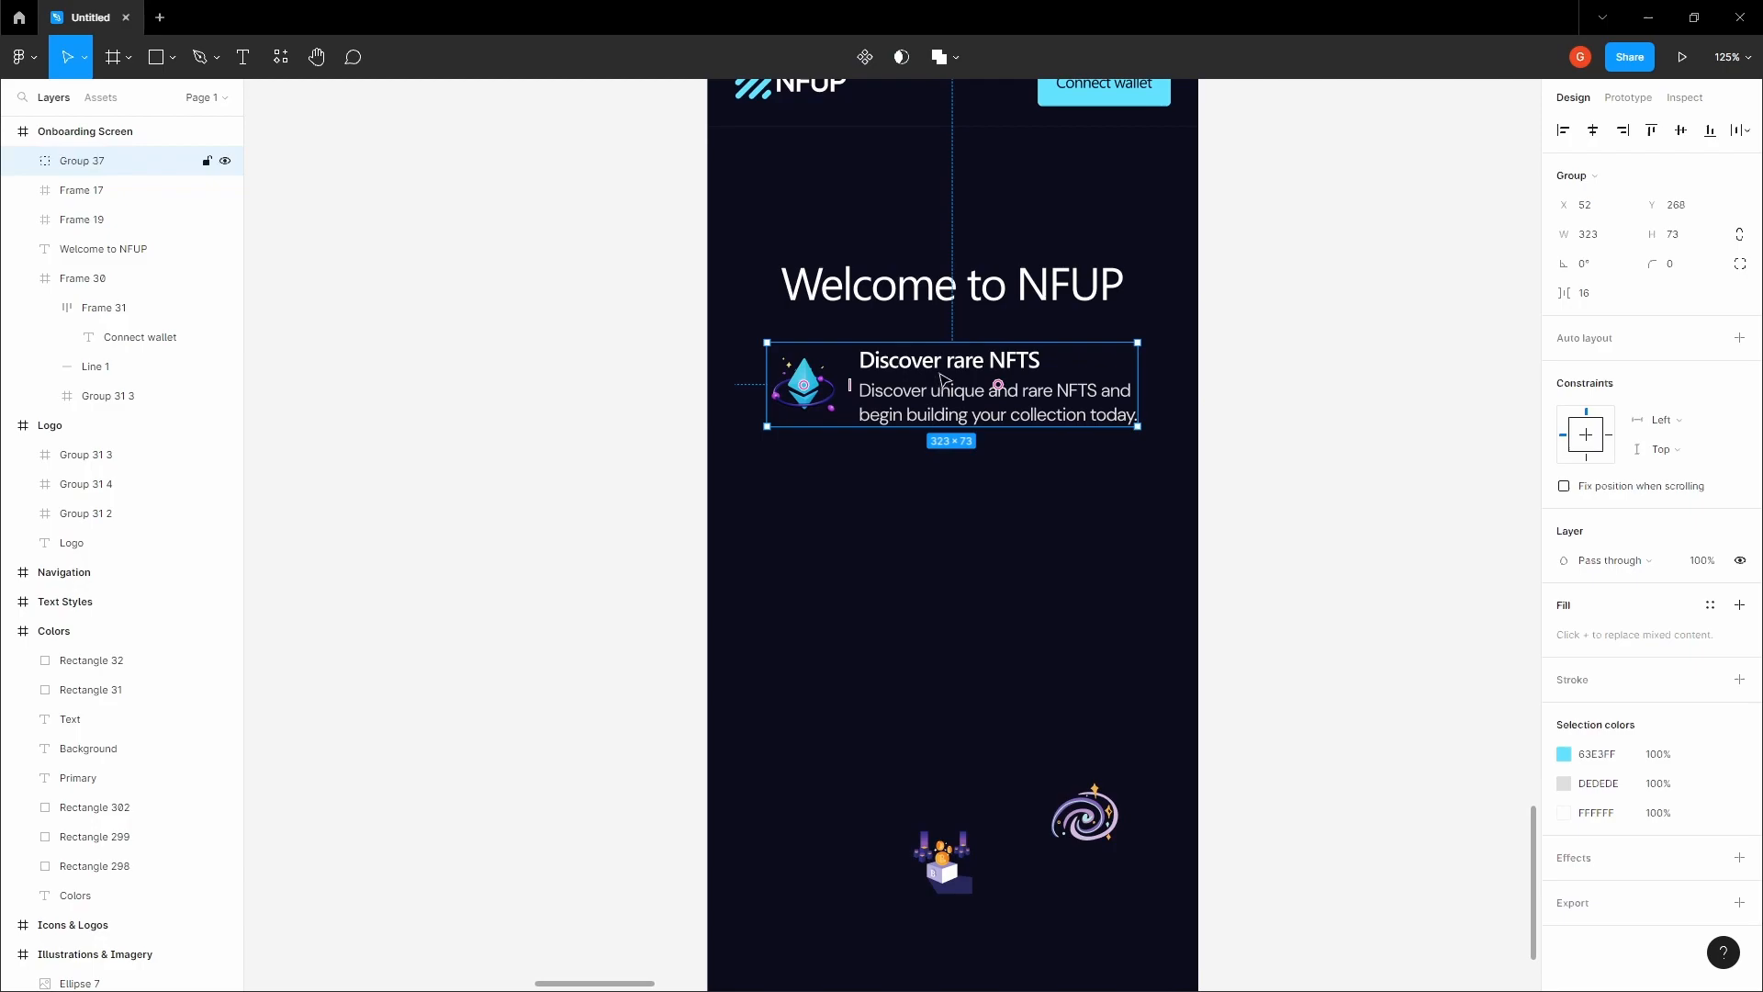
pyautogui.moveTo(949, 372); pyautogui.dragTo(949, 553)
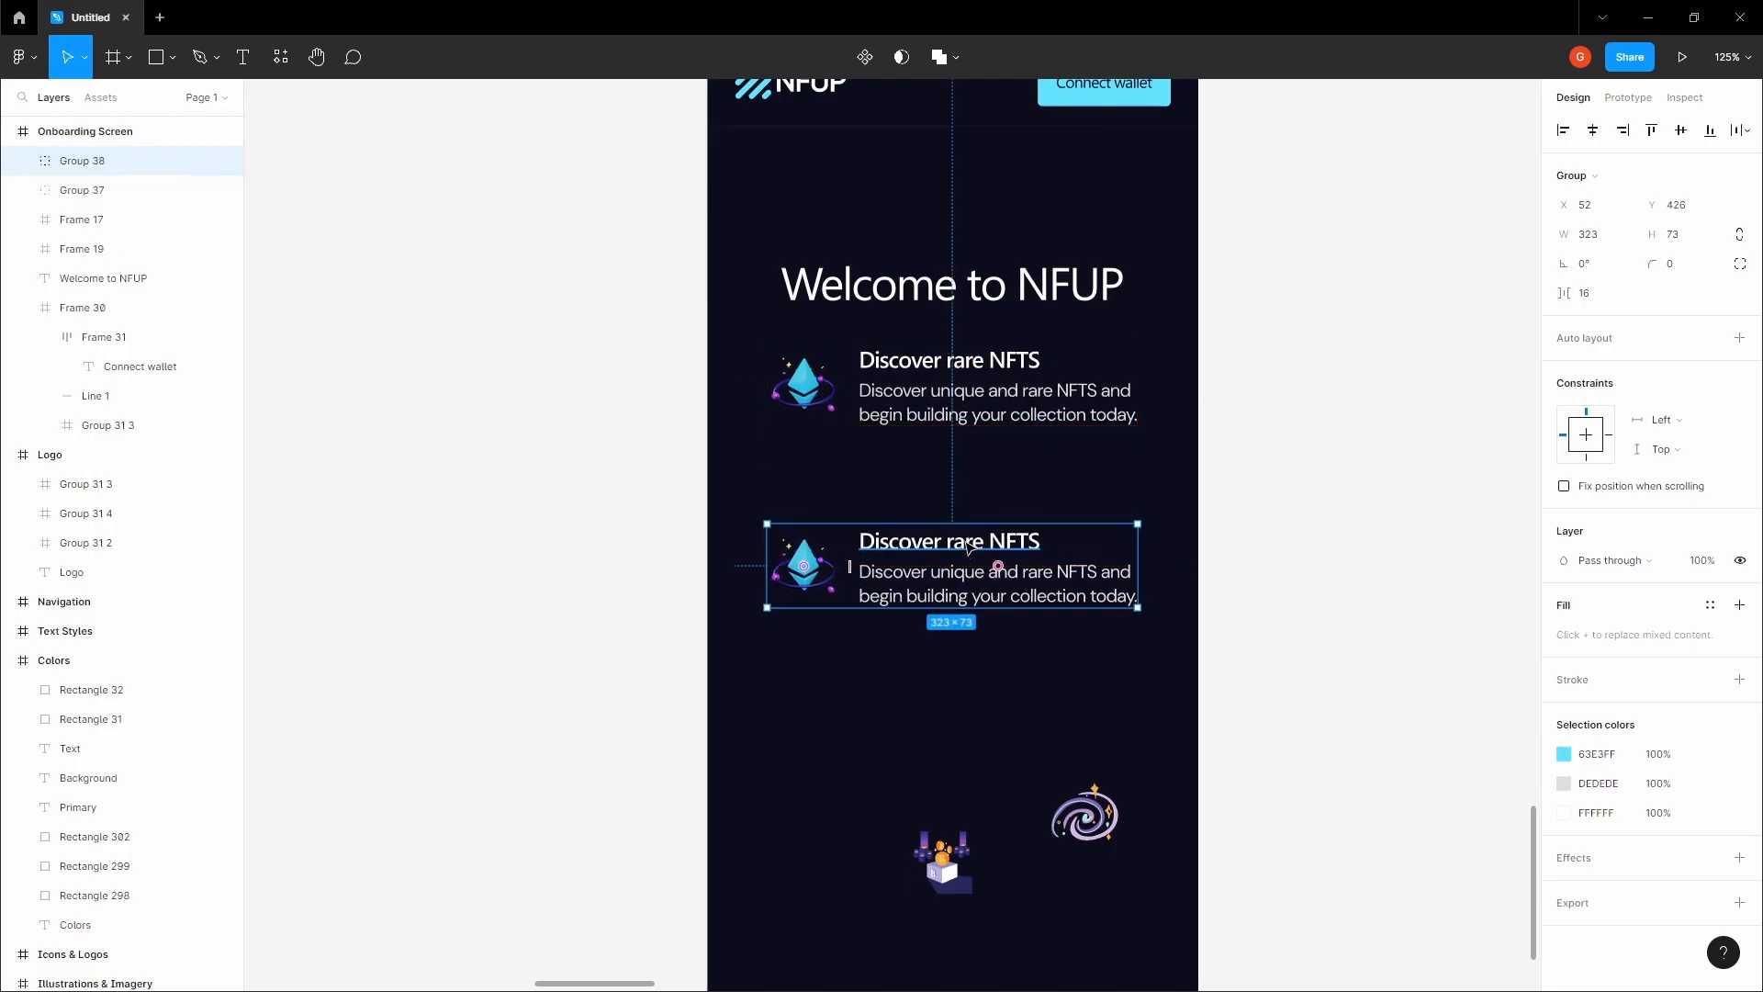
# - Change the second row's heading to "Start selling your art" and its description to "Turn your art into profit and receive crypto as a form of payment."
pyautogui.doubleClick(966, 541)
pyautogui.write('Start selling your art')
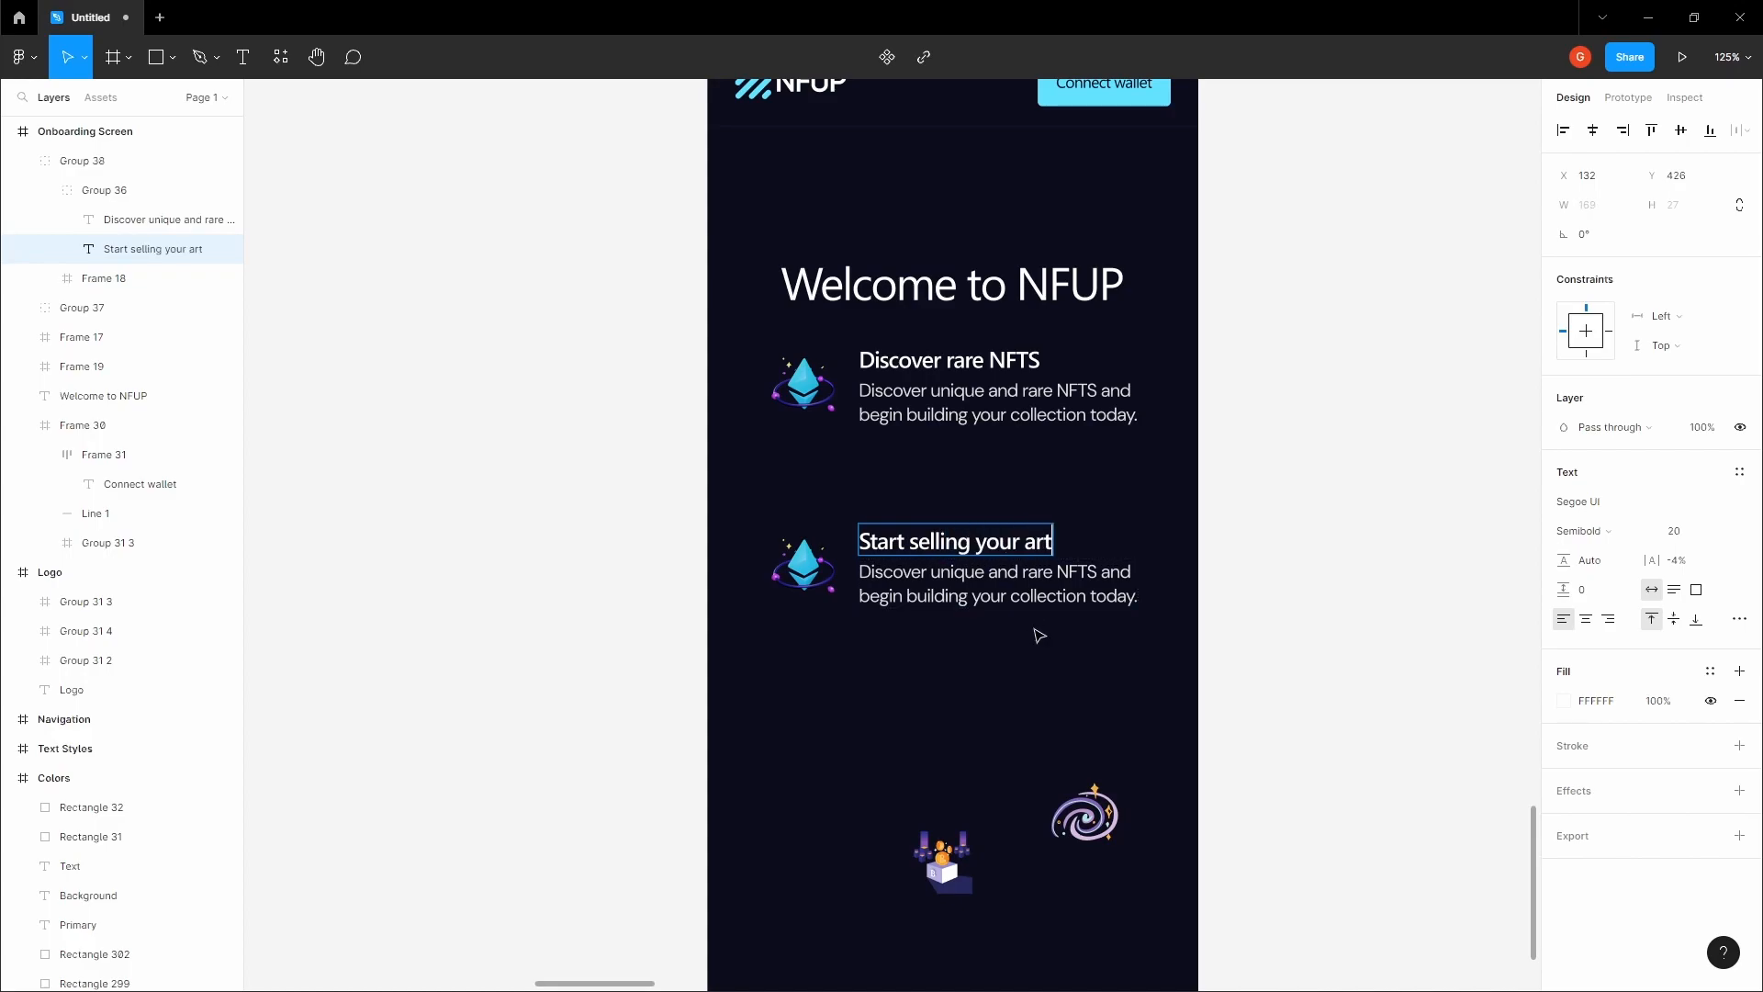
pyautogui.tripleClick(1043, 577)
pyautogui.tripleClick(1043, 586)
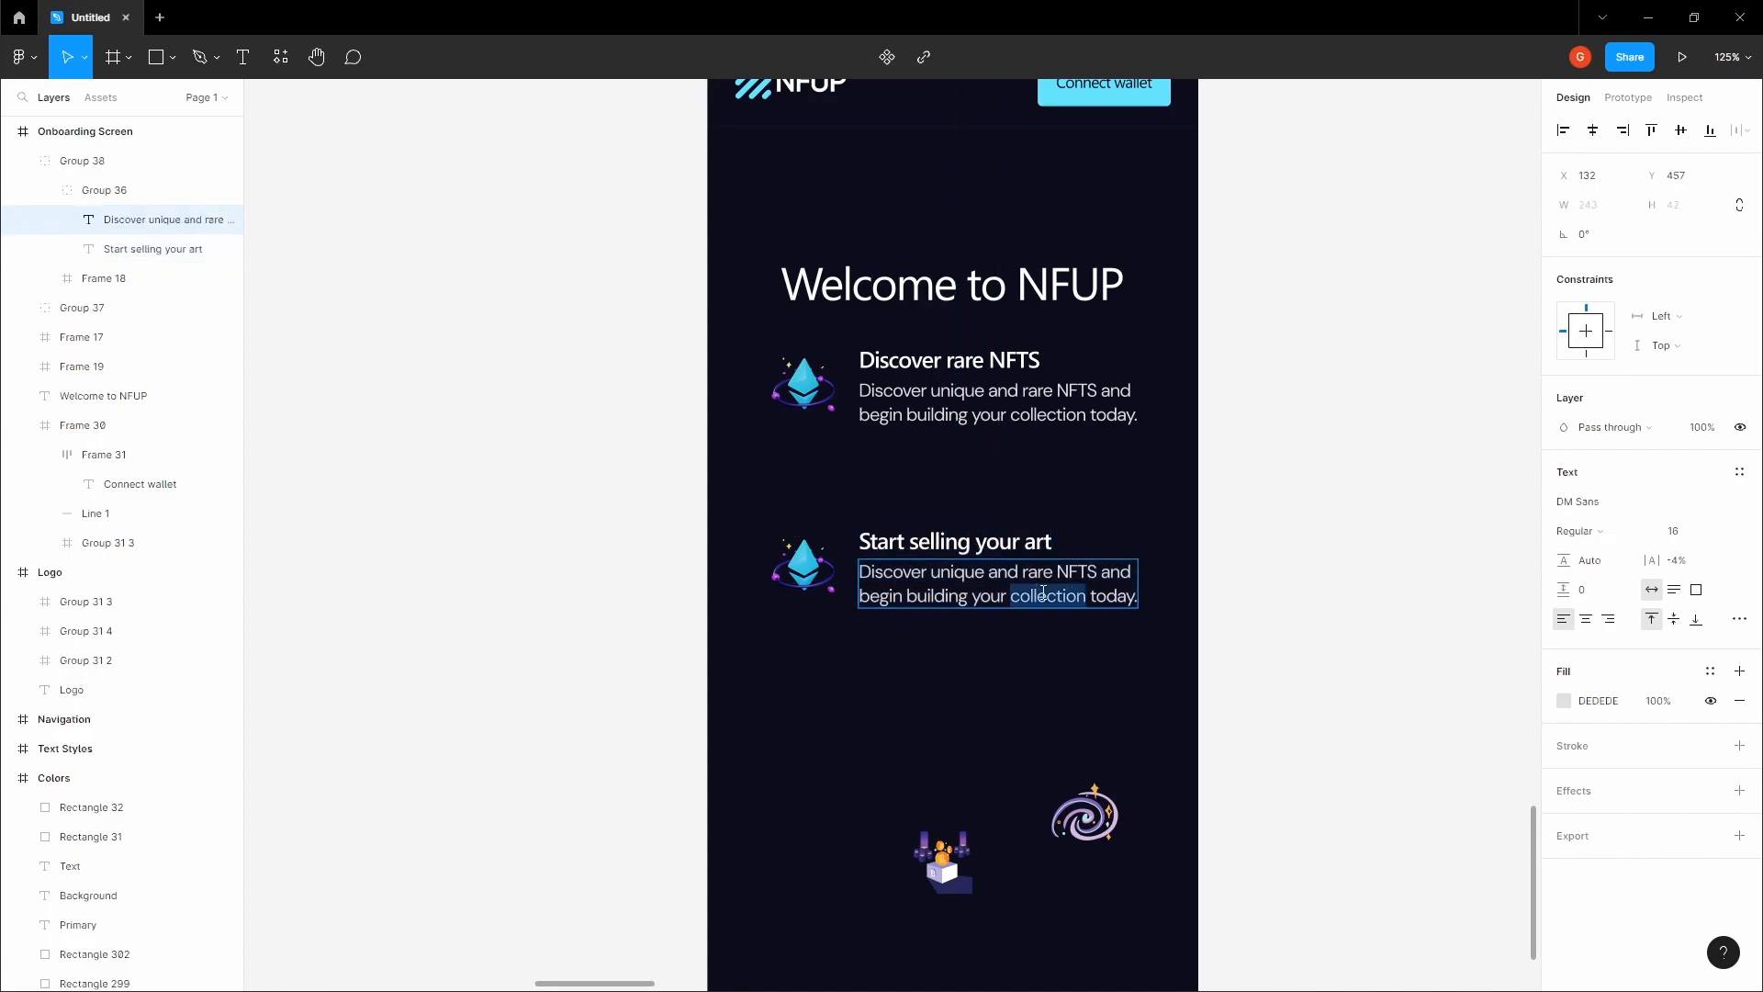
pyautogui.click(1043, 587)
pyautogui.moveTo(1131, 599); pyautogui.dragTo(863, 555)
pyautogui.press('BackSpace')
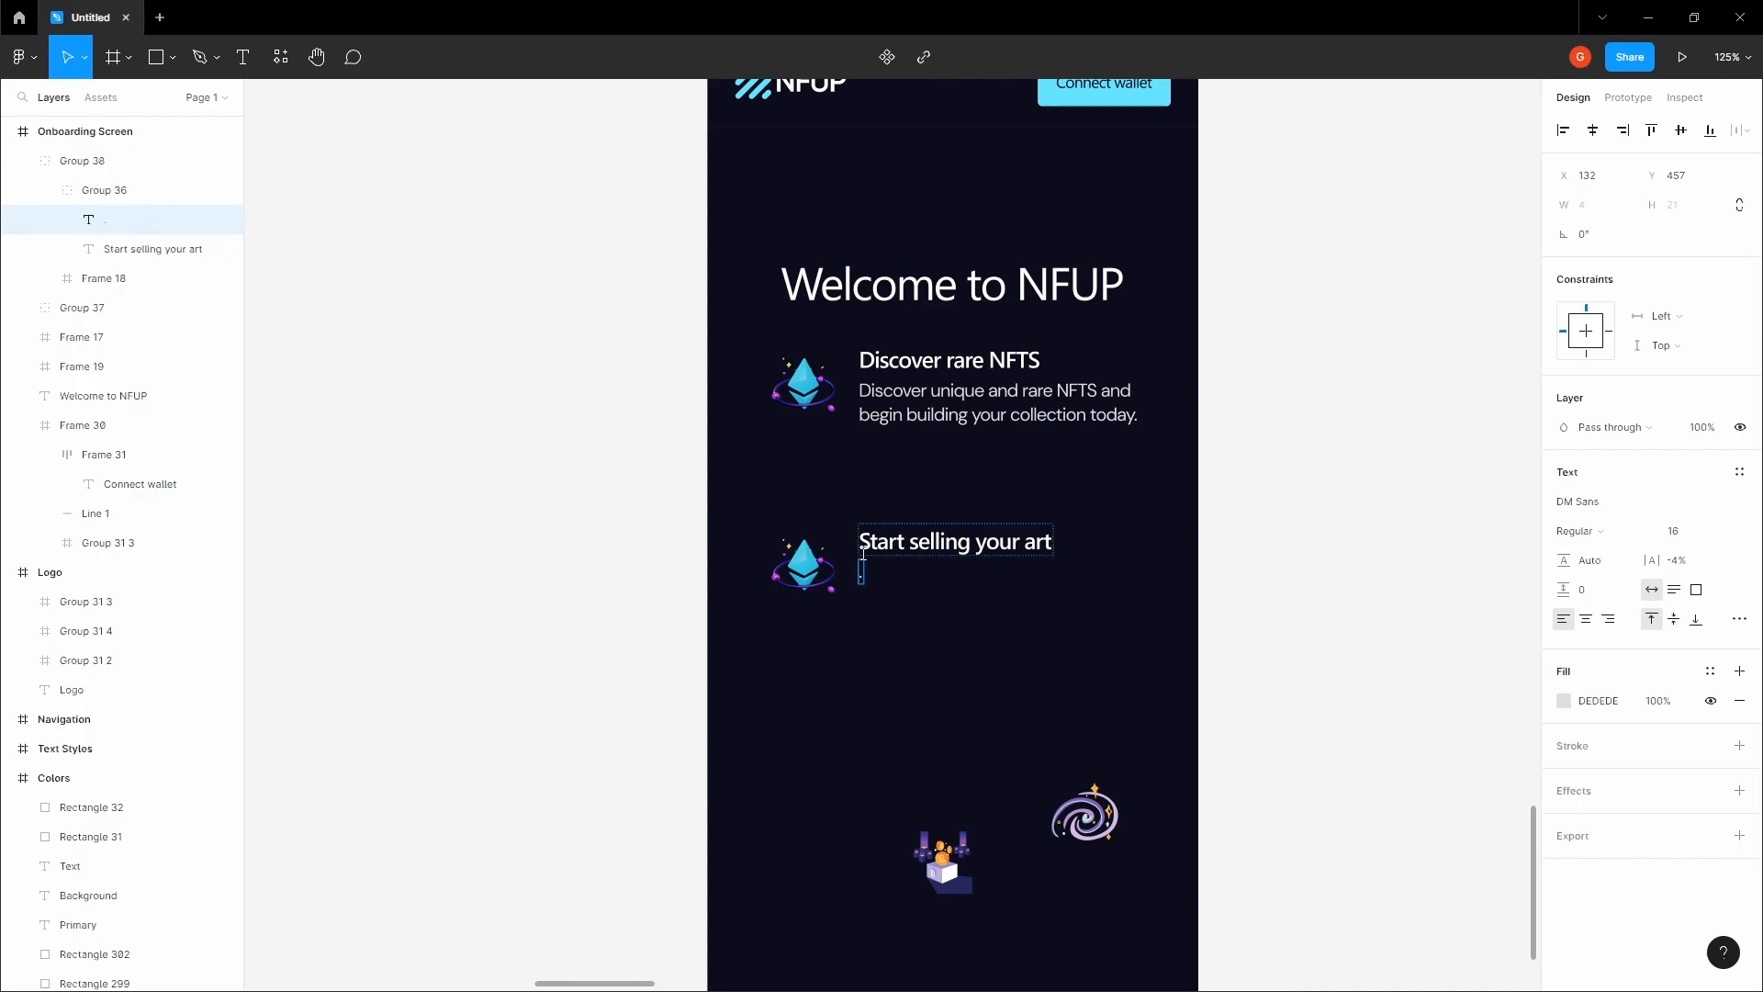
pyautogui.write('Turn your art into profit an')
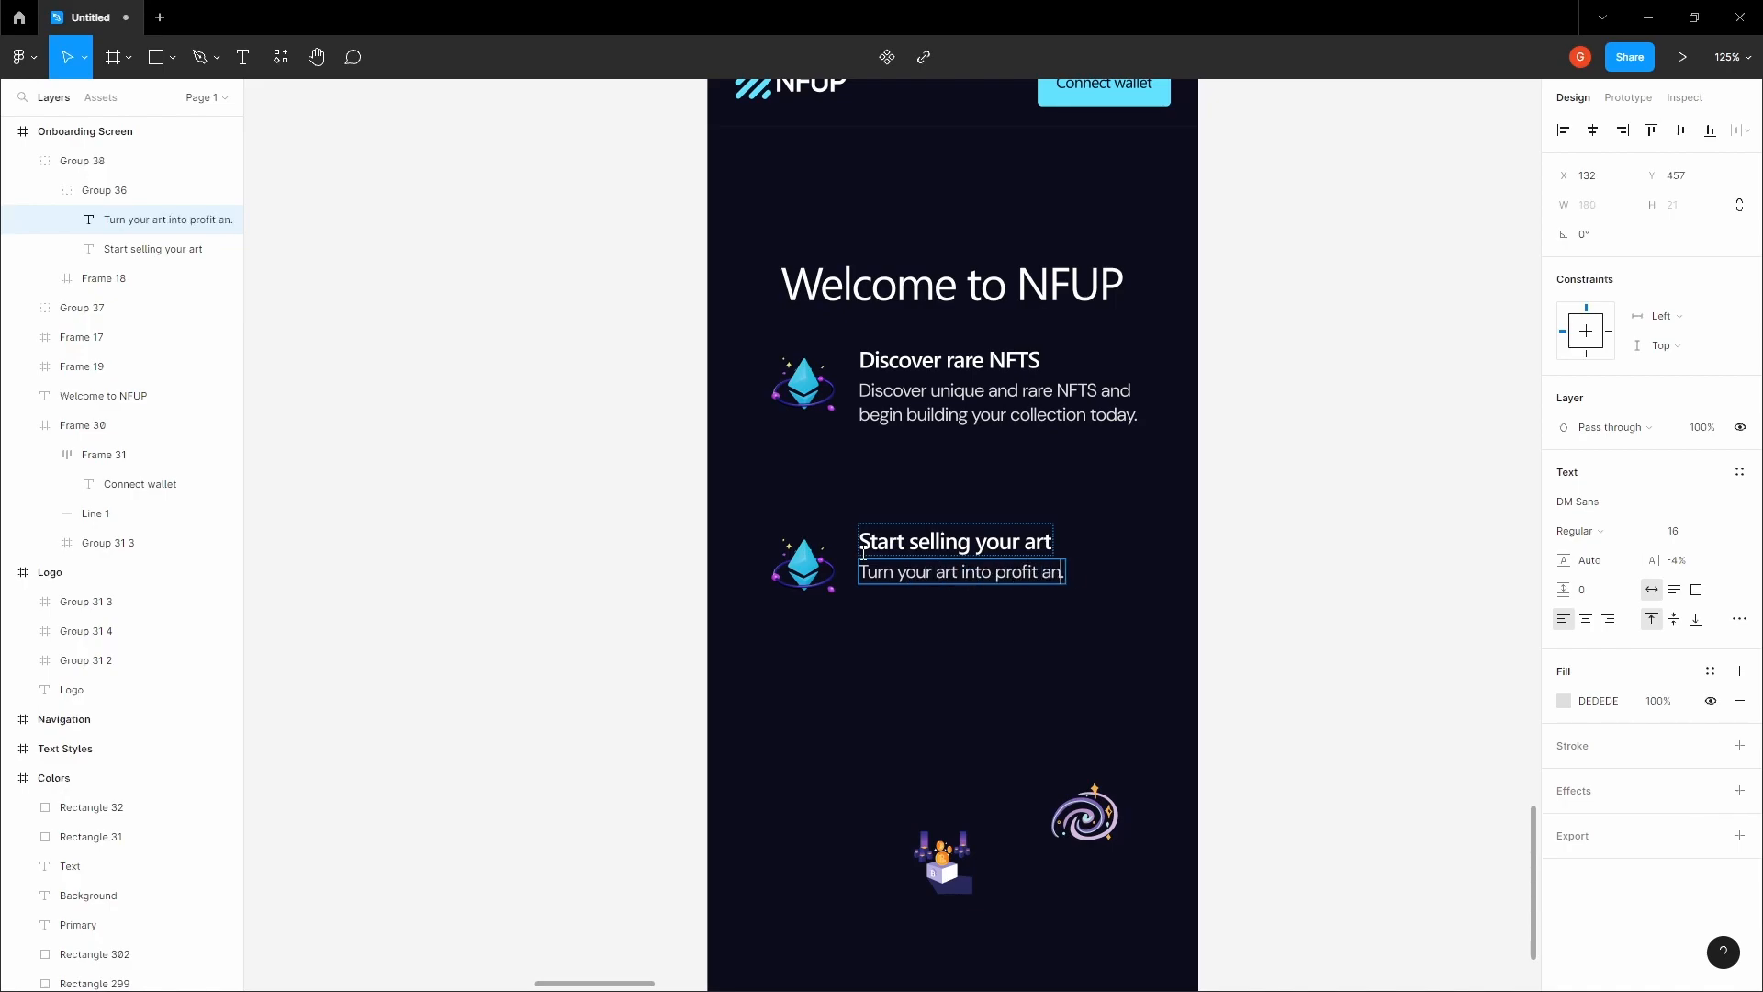
pyautogui.write('d recieve')
pyautogui.press('Return')
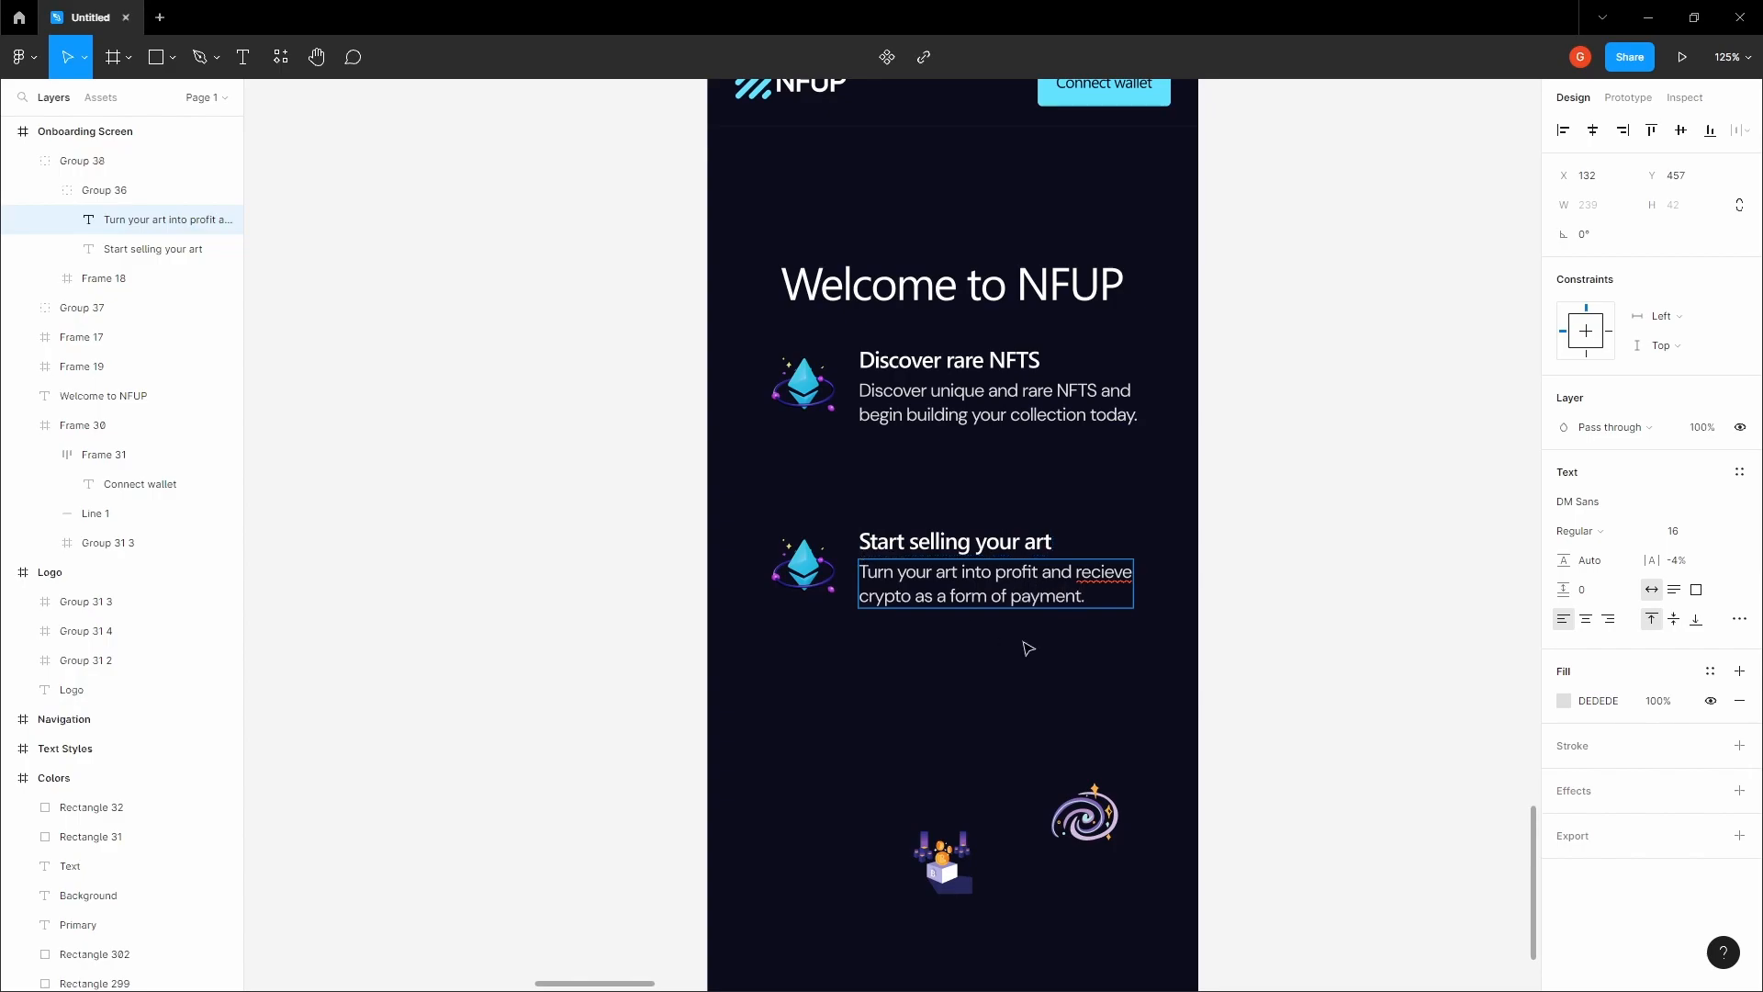
pyautogui.write('eive')
pyautogui.click(1083, 711)
pyautogui.click(1082, 711)
# - Duplicate the "Start selling your art" group straight below the original, at about Y 556
pyautogui.moveTo(1032, 639); pyautogui.dragTo(1007, 614)
pyautogui.scroll(-1, 1006, 609)
pyautogui.click(921, 560)
pyautogui.moveTo(922, 559); pyautogui.dragTo(898, 668)
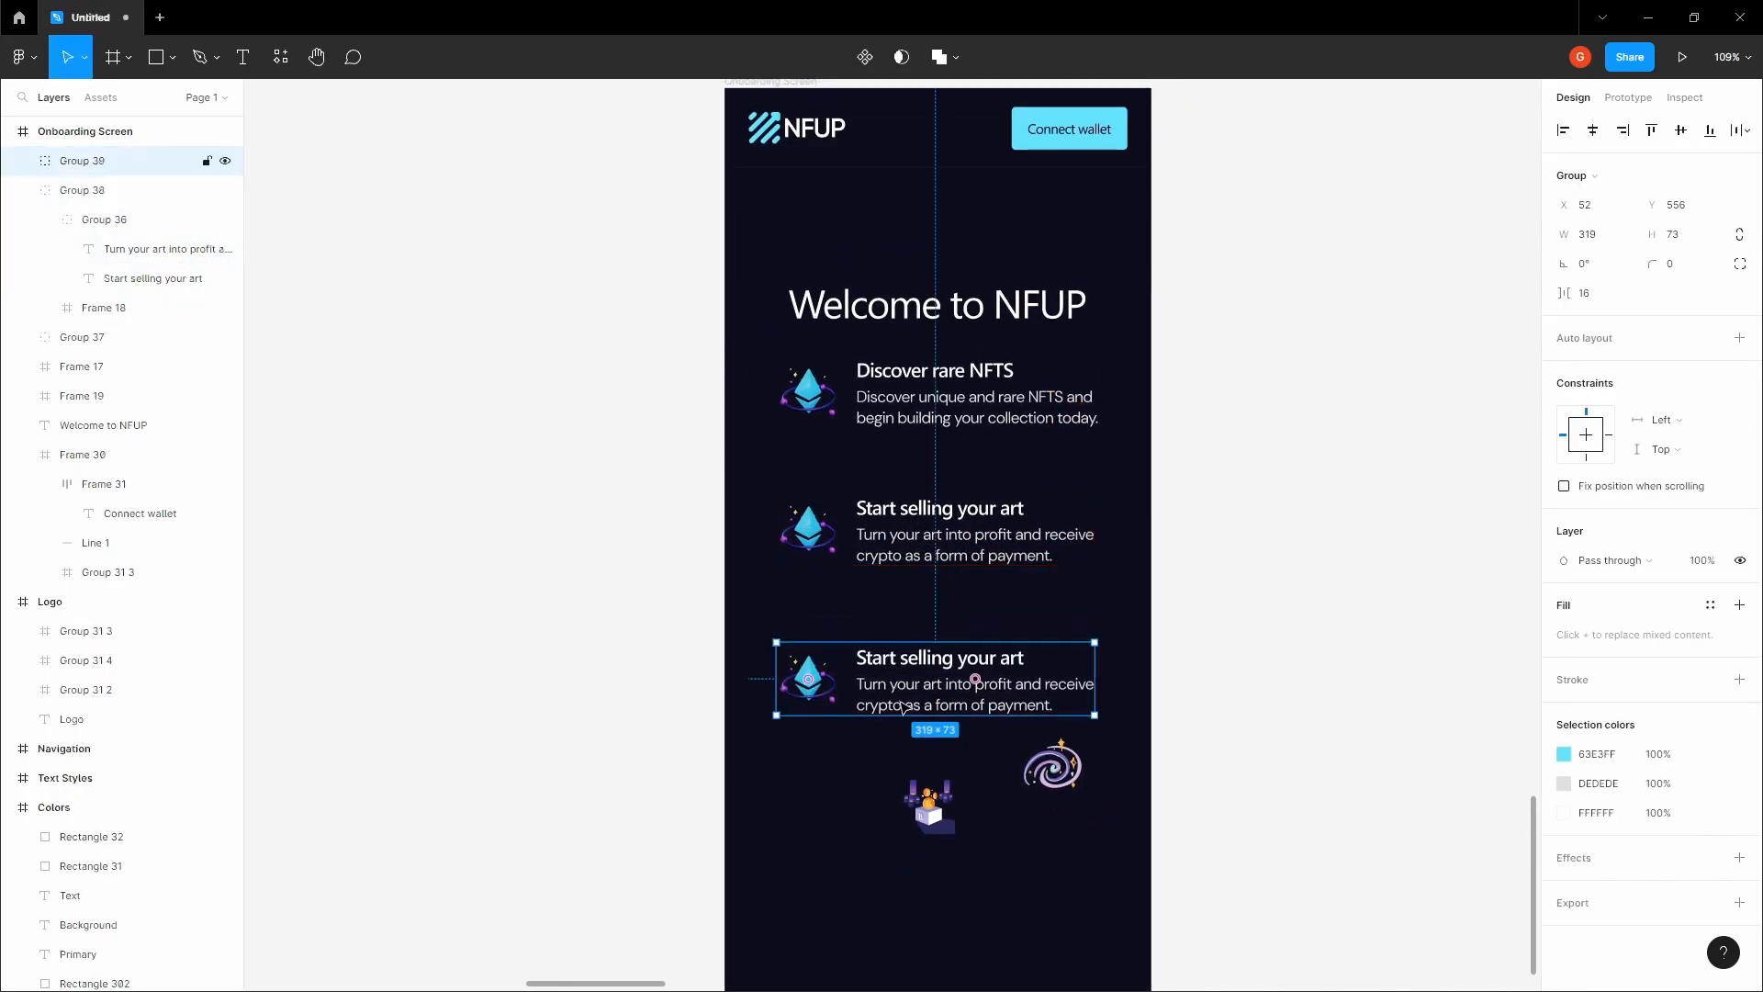
# - Replace the Ethereum illustration in the second feature row with a copy of the coin box illustration
pyautogui.click(922, 742)
pyautogui.press('space')
pyautogui.click(943, 800)
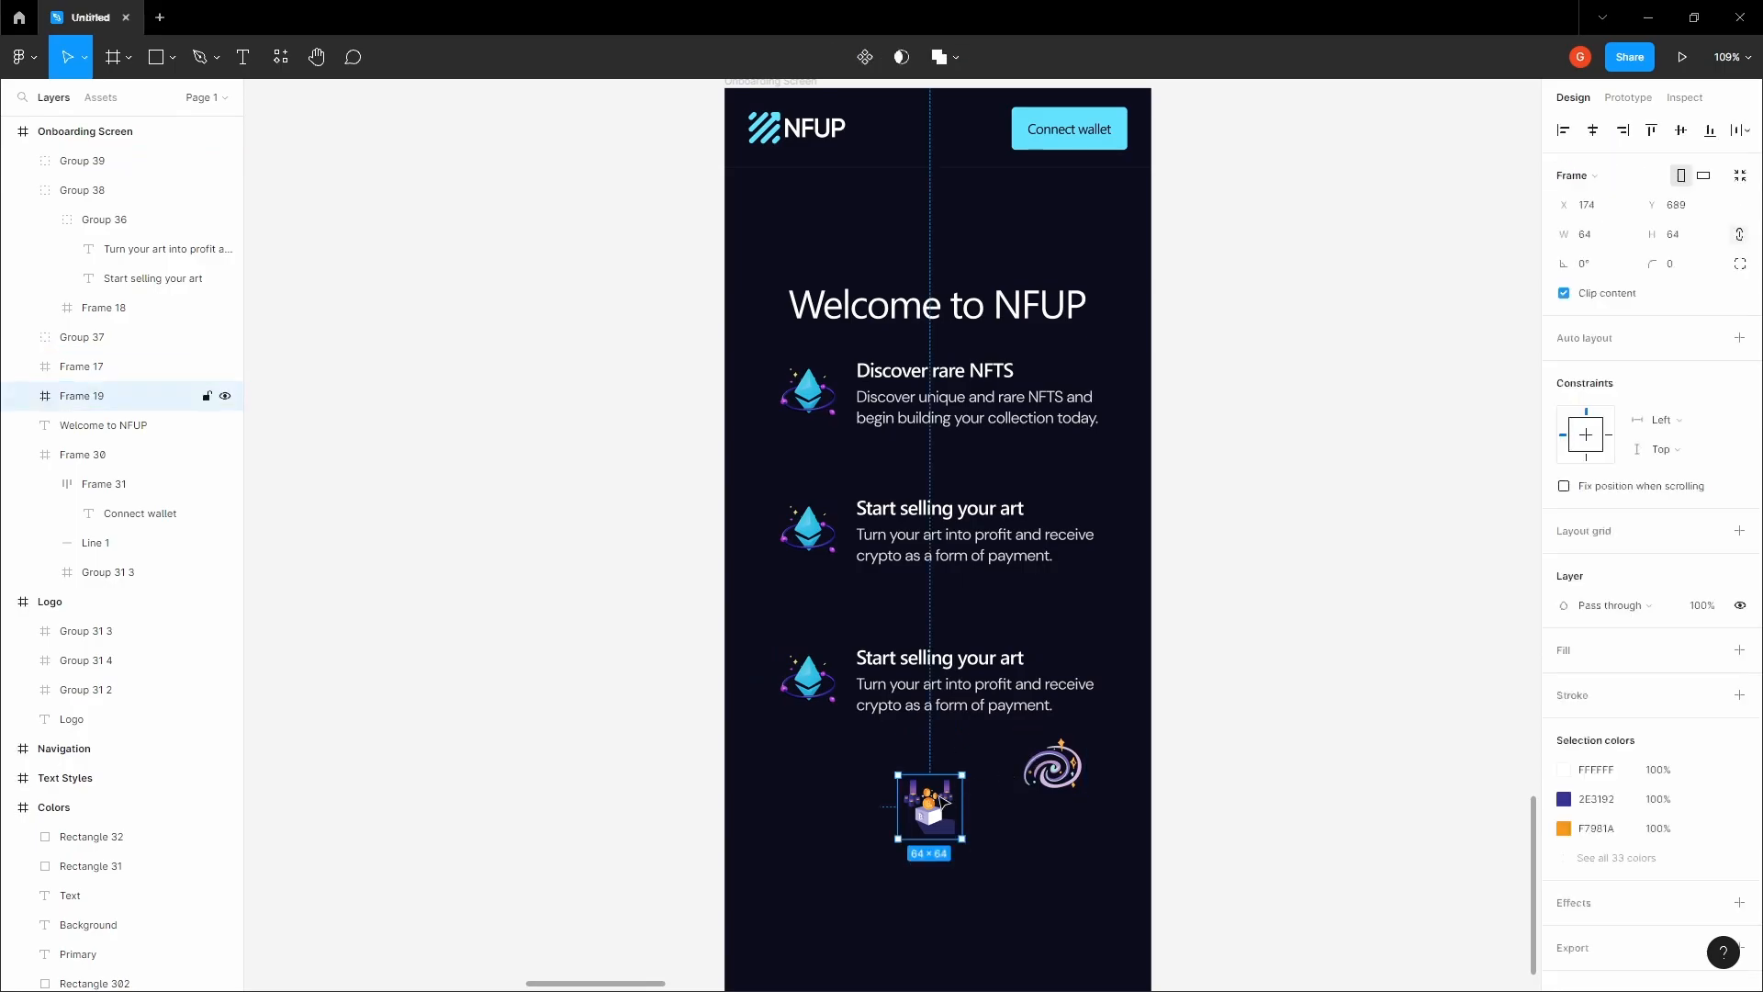
pyautogui.rightClick(937, 806)
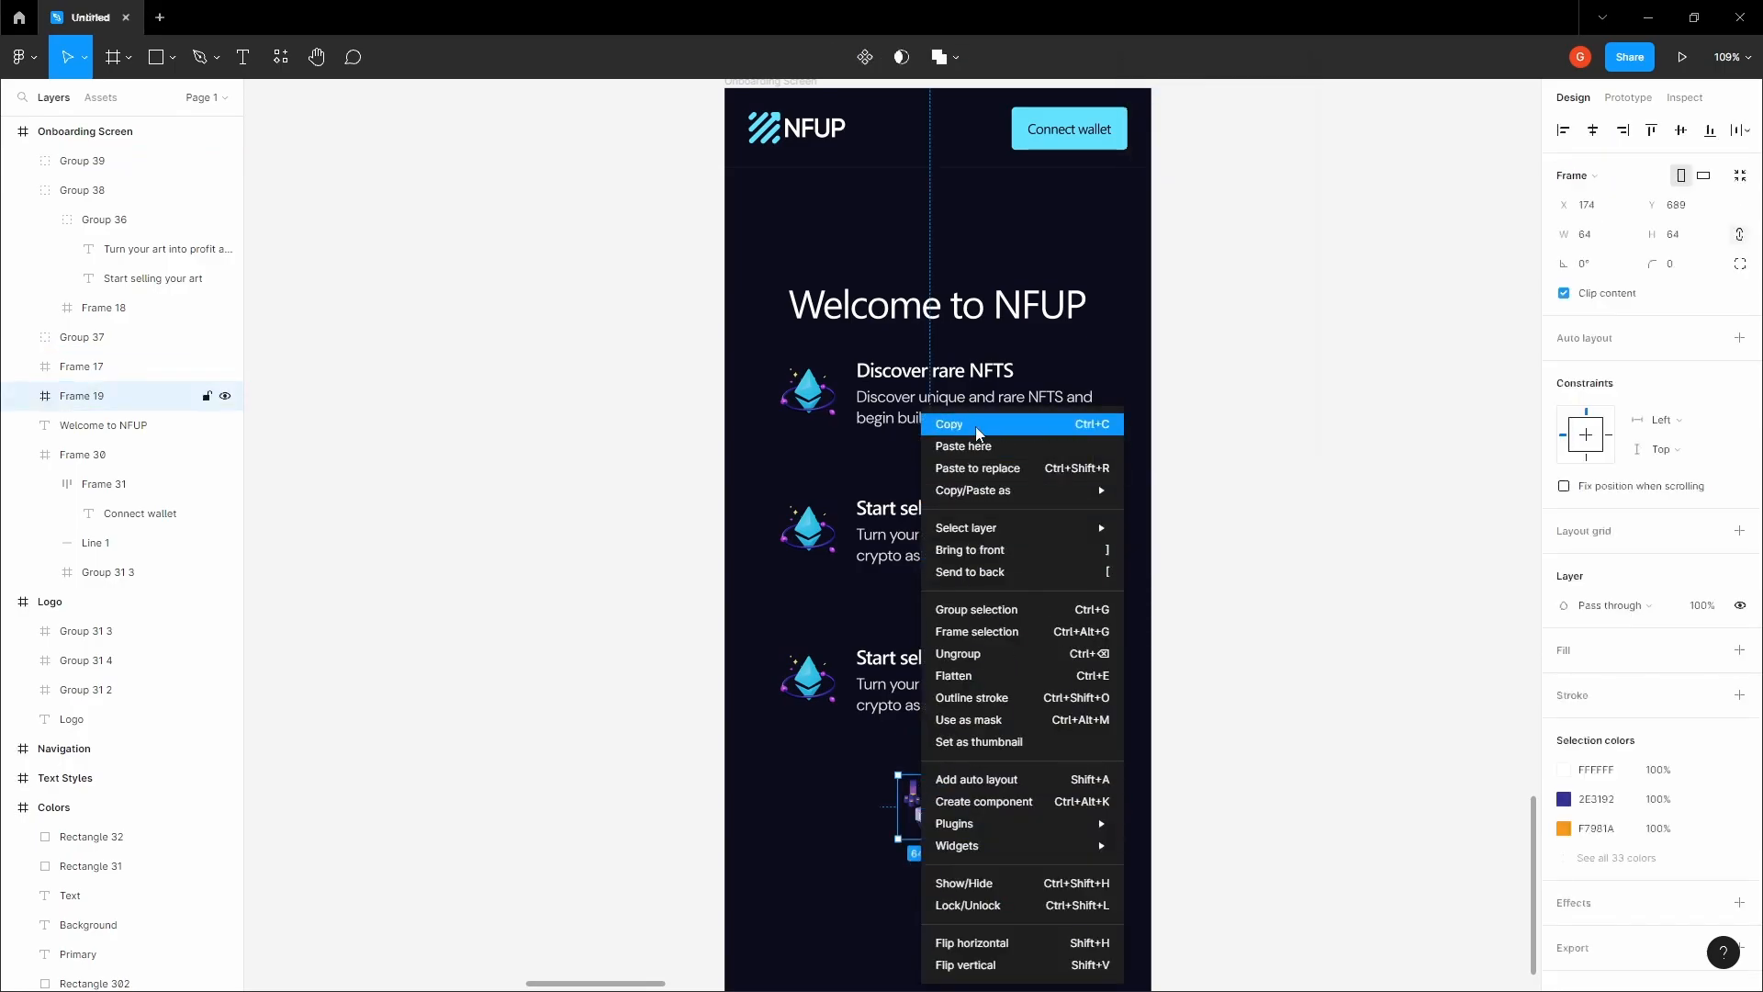
pyautogui.click(817, 532)
pyautogui.click(817, 533)
pyautogui.doubleClick(817, 533)
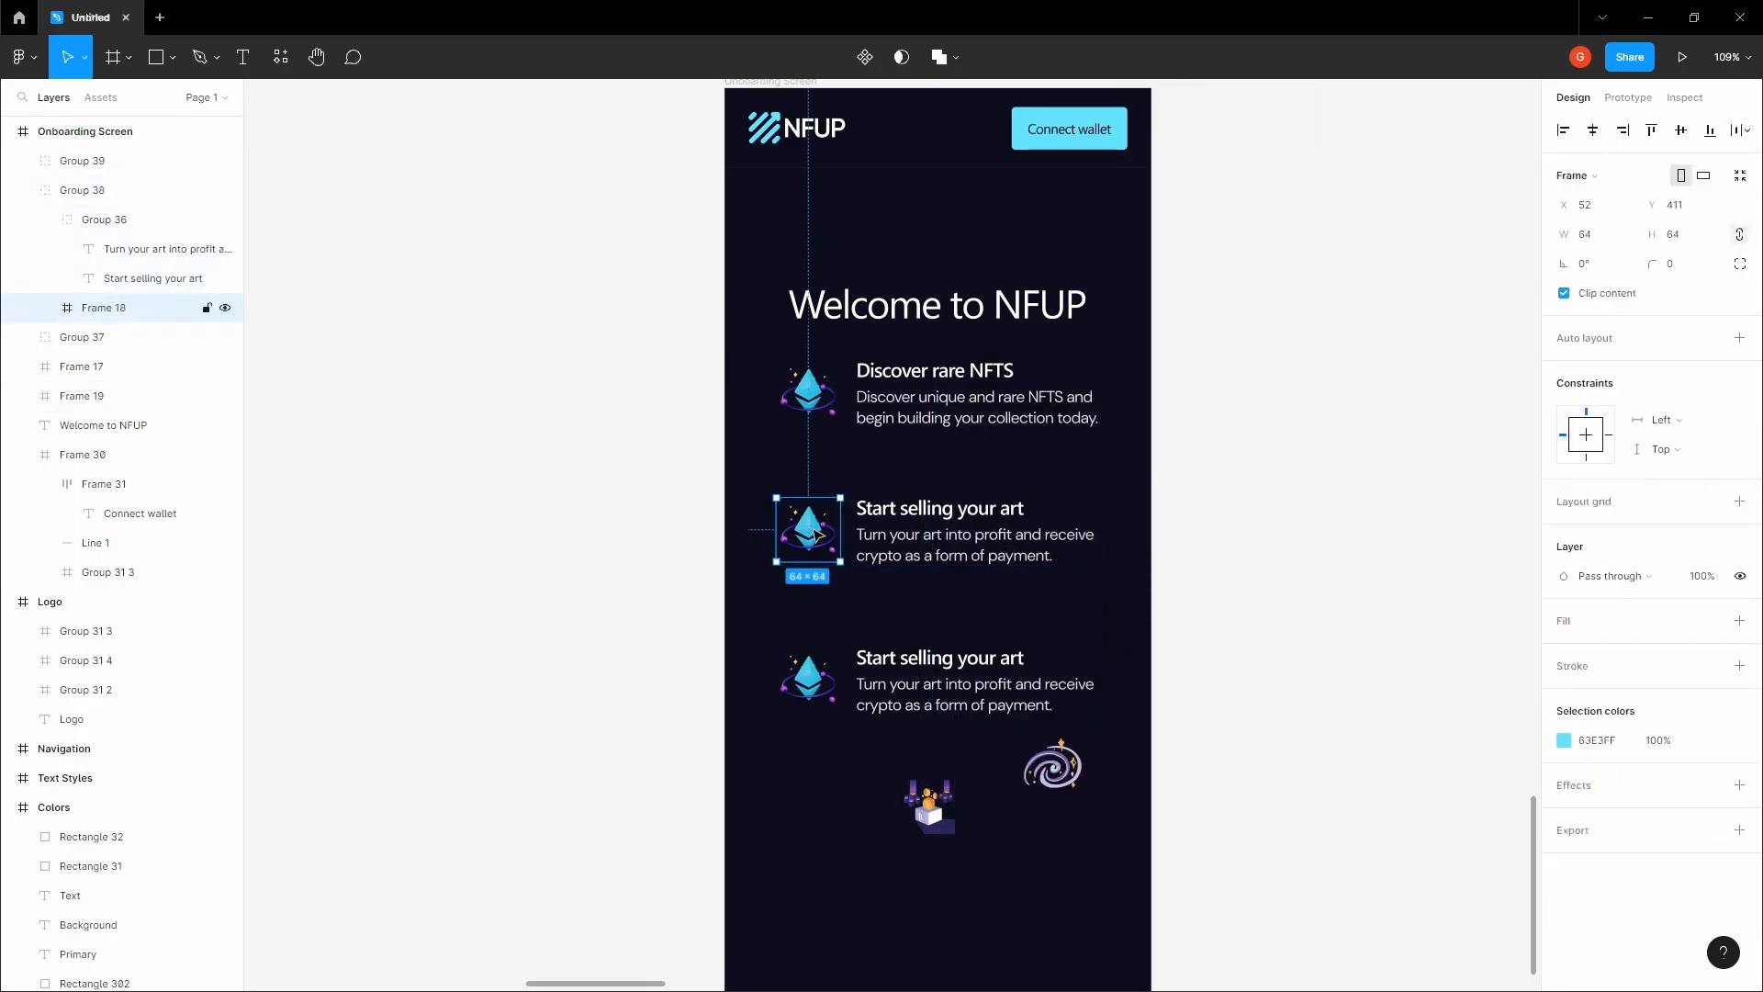
pyautogui.scroll(5, 824, 533)
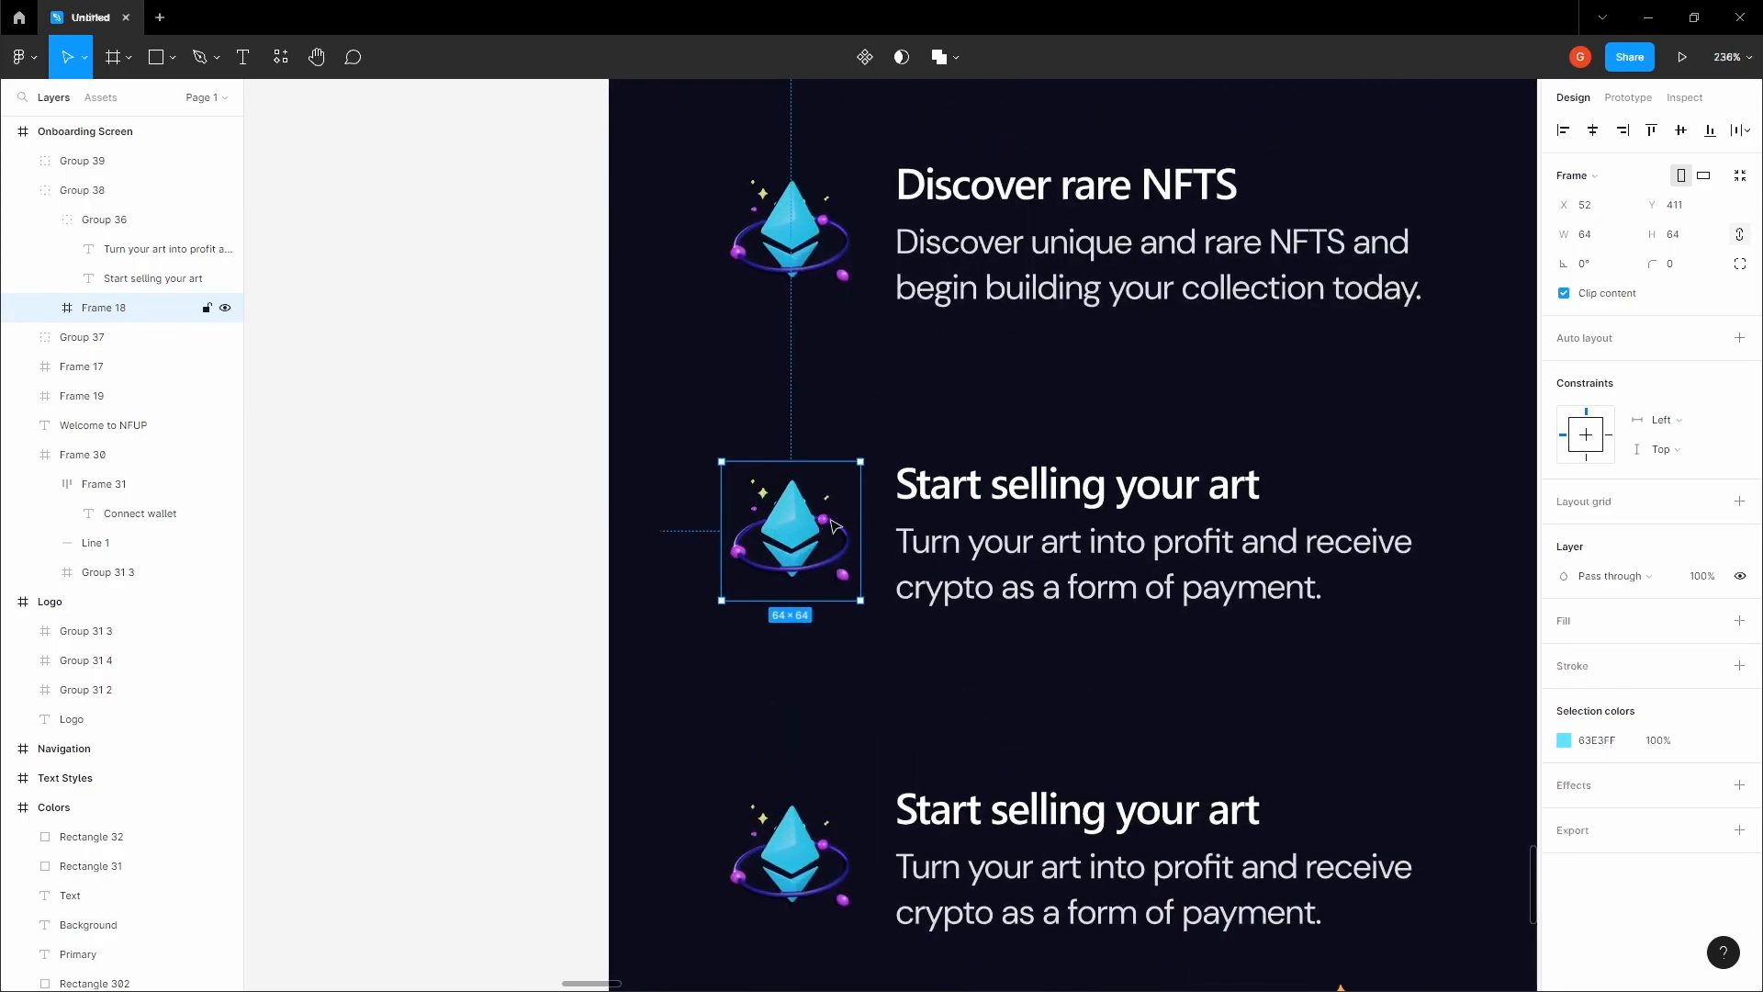
pyautogui.rightClick(826, 520)
pyautogui.click(836, 466)
pyautogui.click(551, 500)
# - Change the third feature row's heading to "Discover the NFT Space"
pyautogui.moveTo(872, 581); pyautogui.dragTo(763, 429)
pyautogui.scroll(-3, 779, 515)
pyautogui.keyDown('ctrl'); pyautogui.doubleClick(905, 548); pyautogui.keyUp('ctrl')
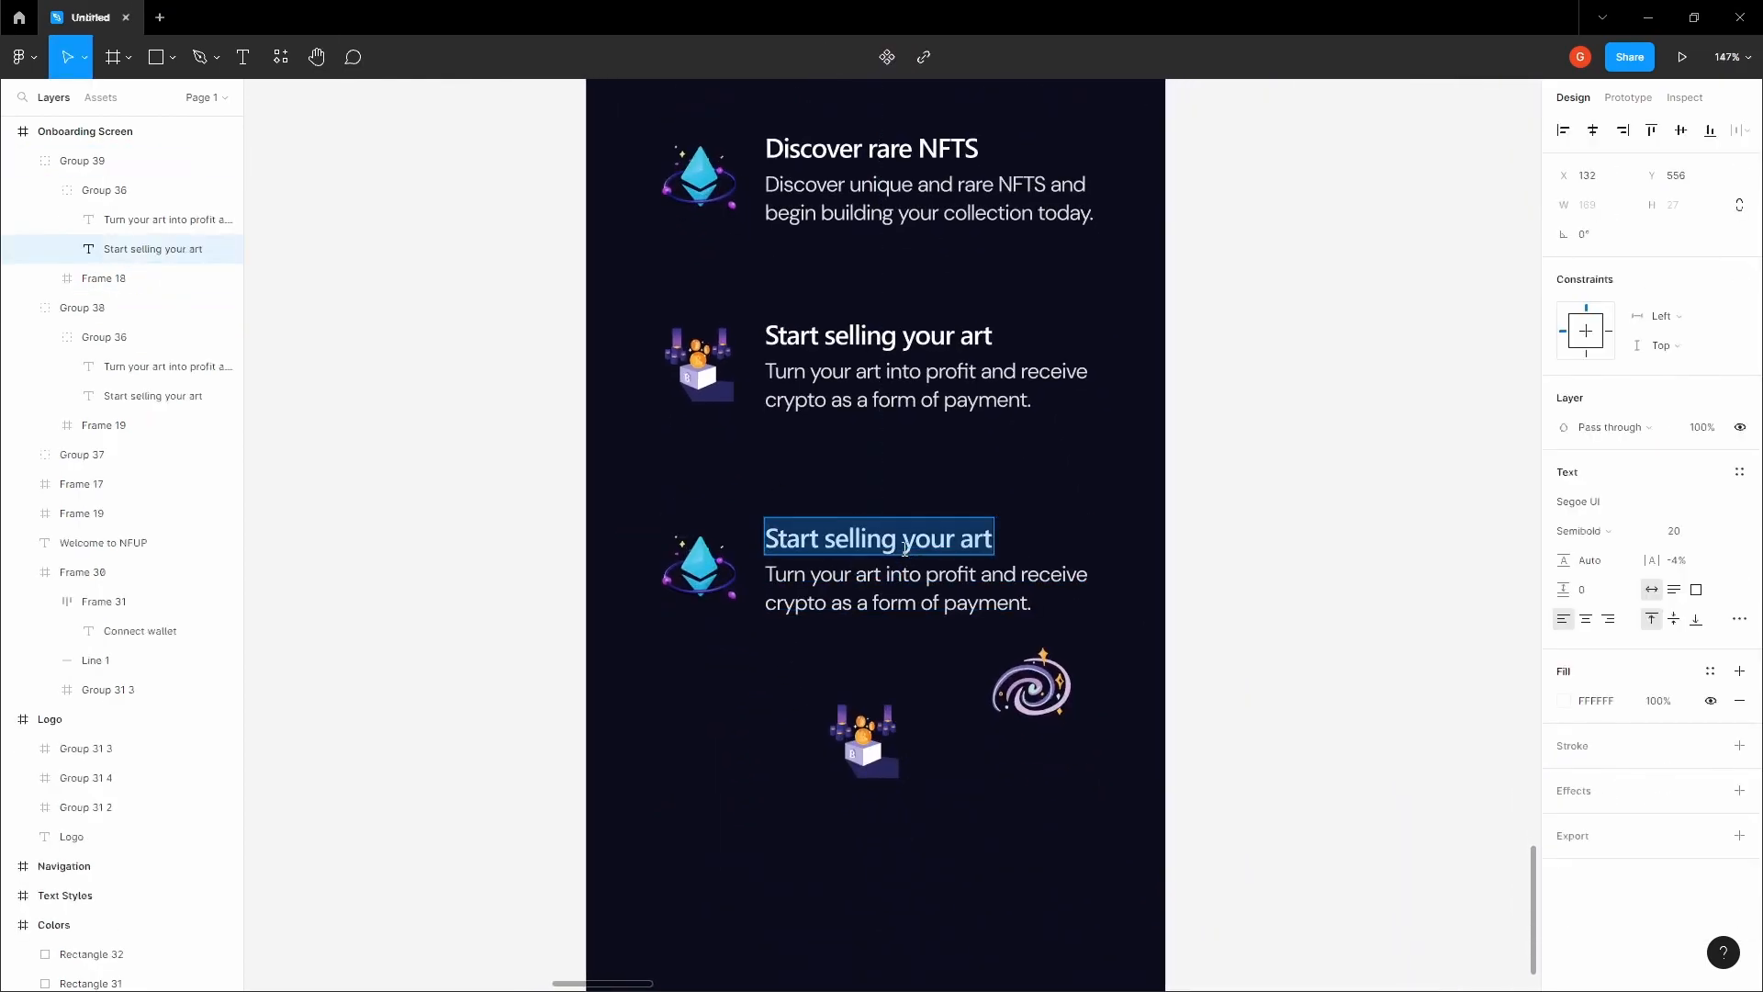
pyautogui.scroll(-1, 904, 548)
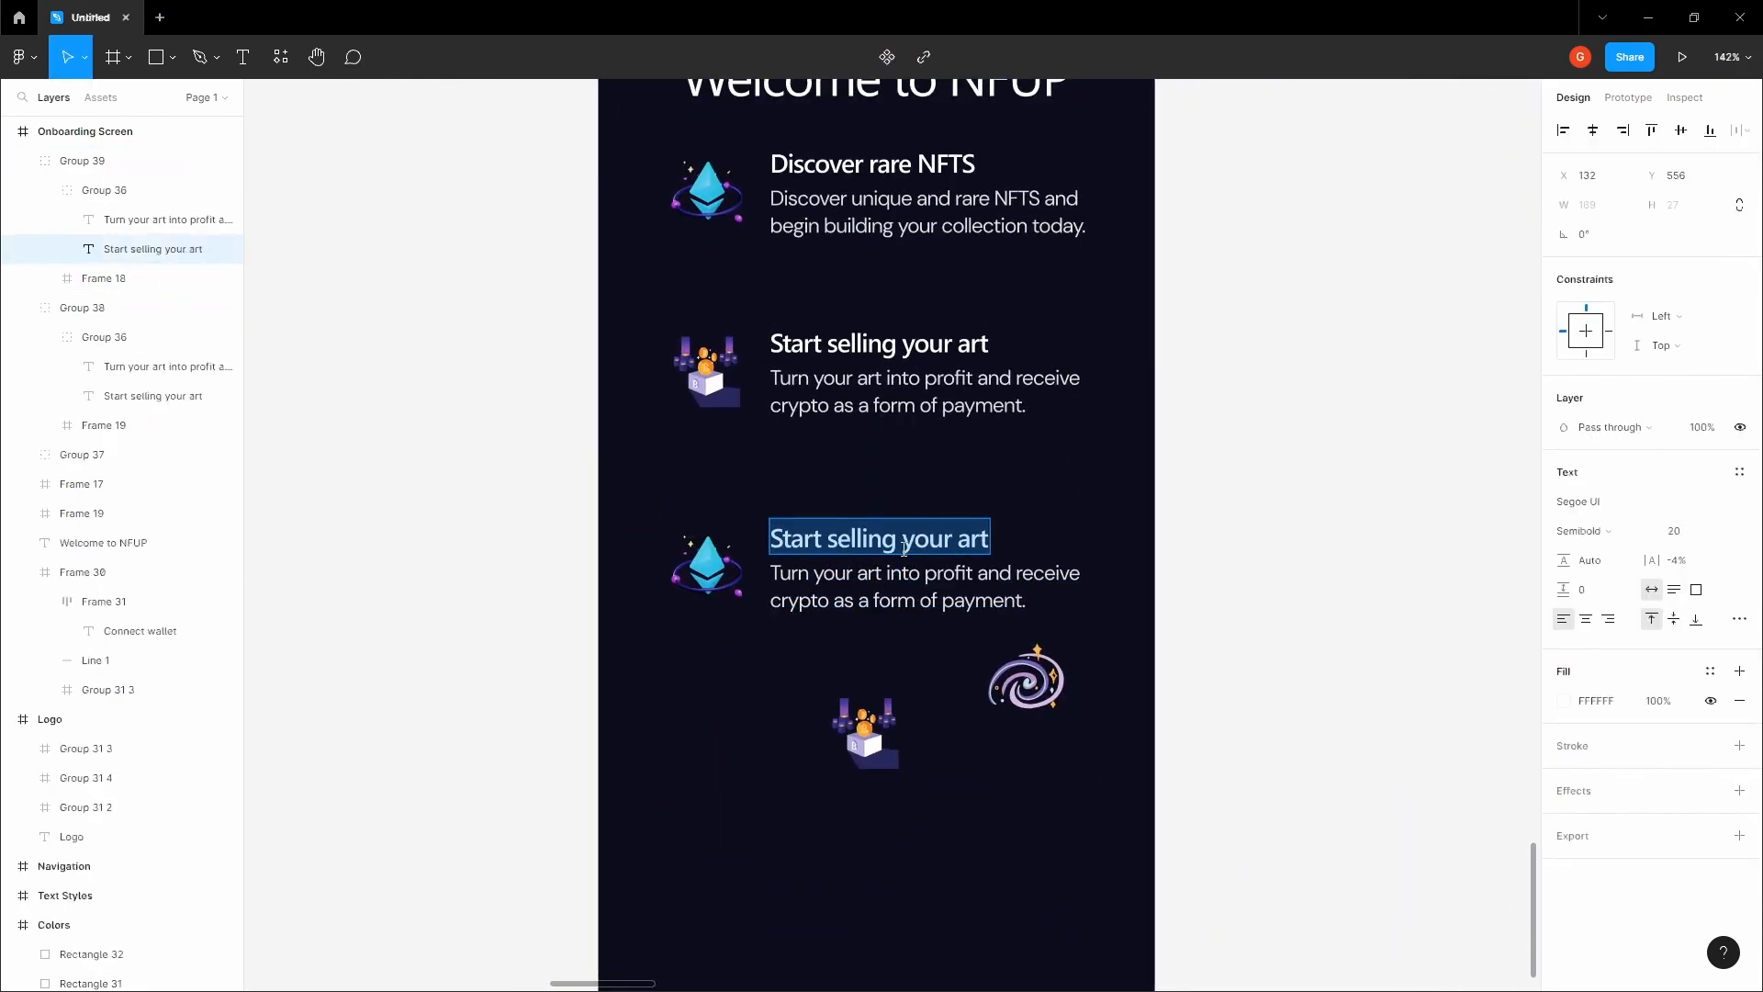
pyautogui.write('Discover t')
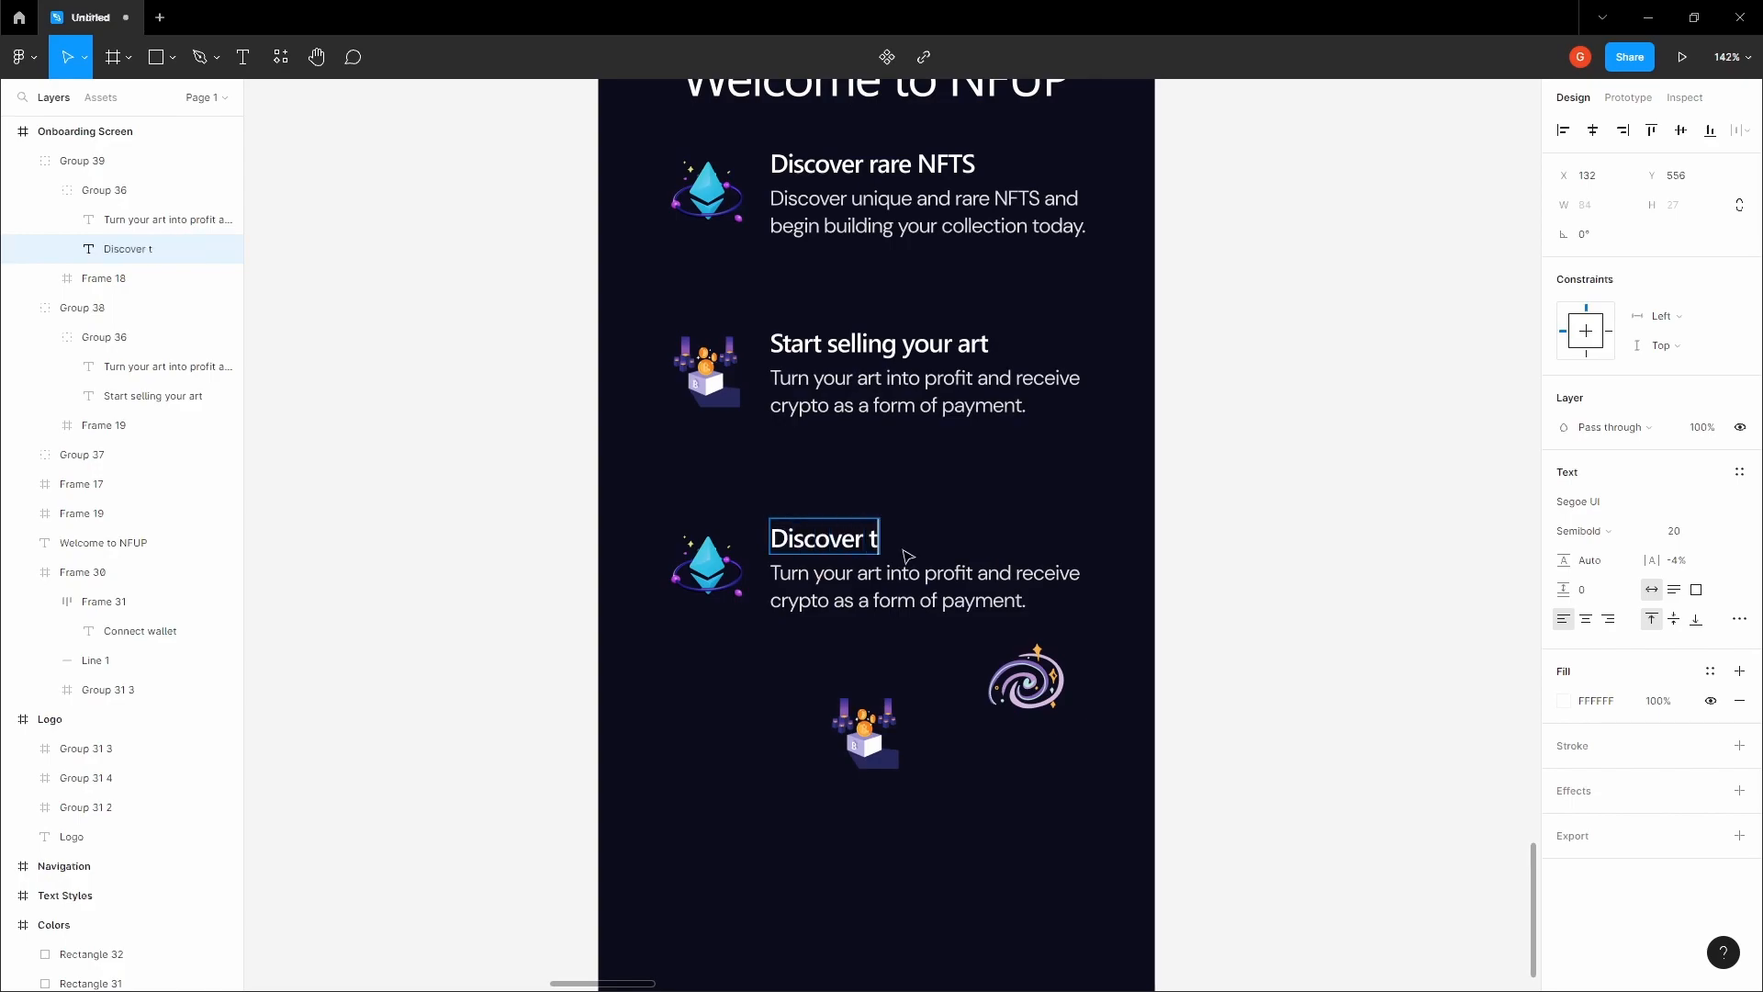
pyautogui.write('he NFT Space')
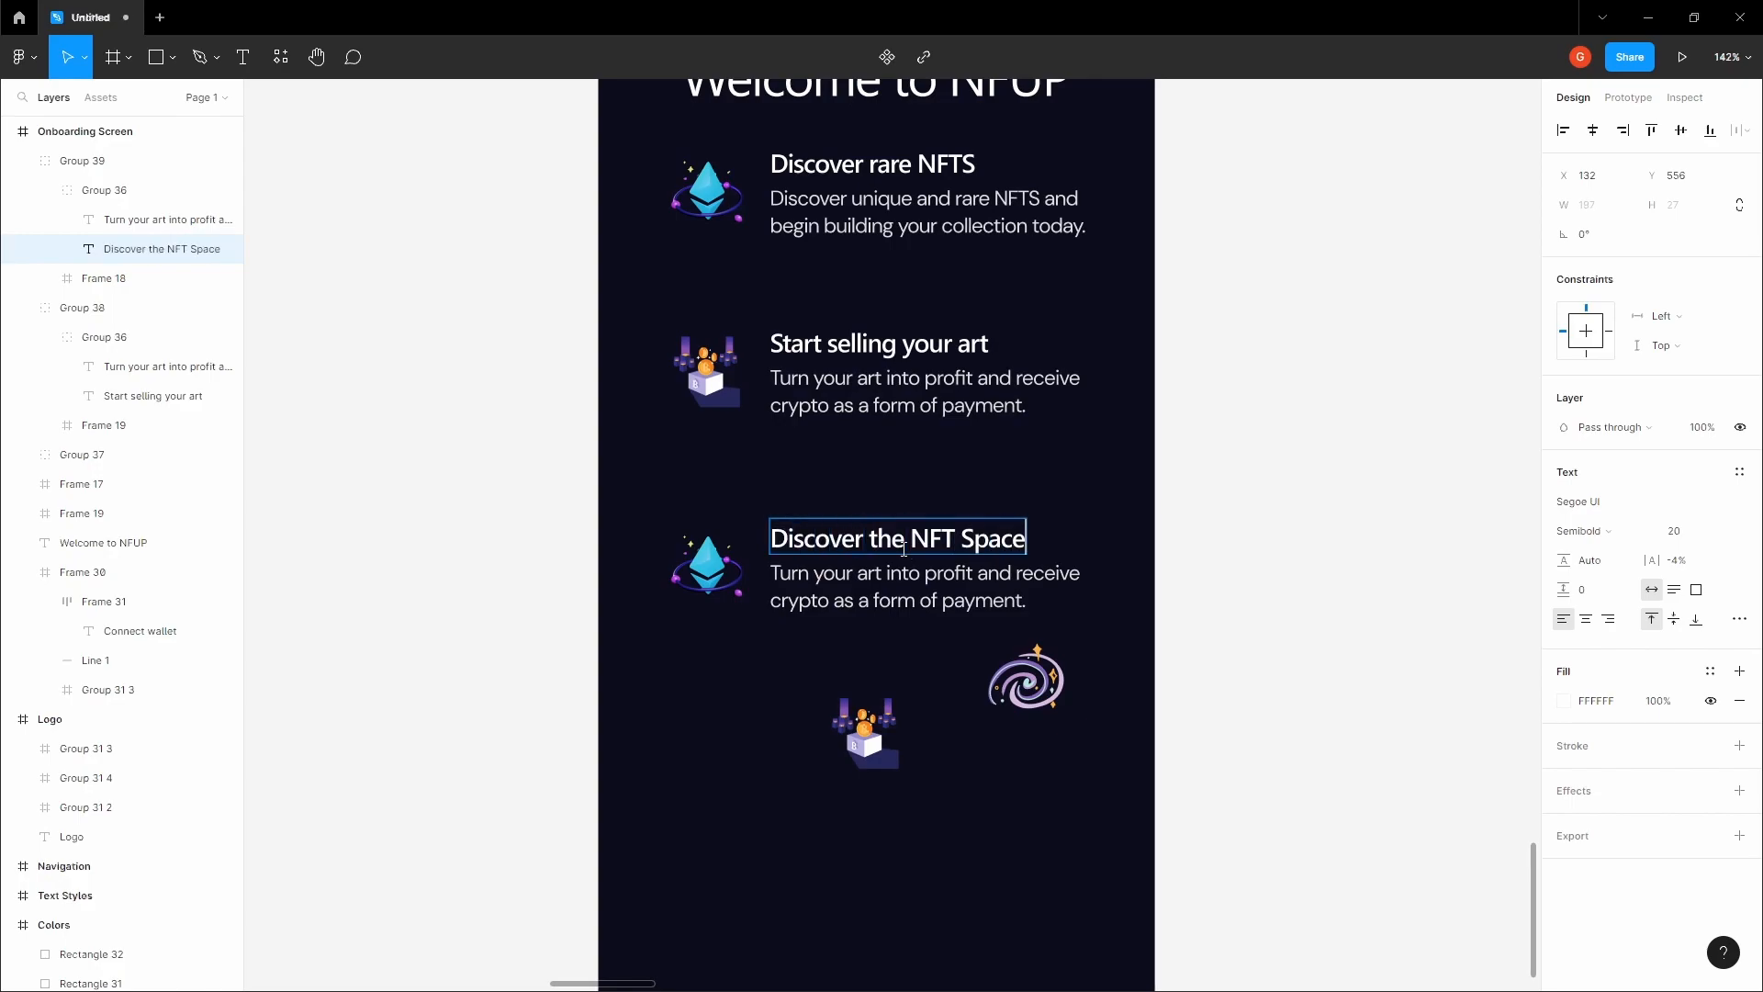
# - Rewrite the third row's description as "Step into the world of NFTs and the possibilities of digital ownership." over two lines
pyautogui.doubleClick(1027, 602)
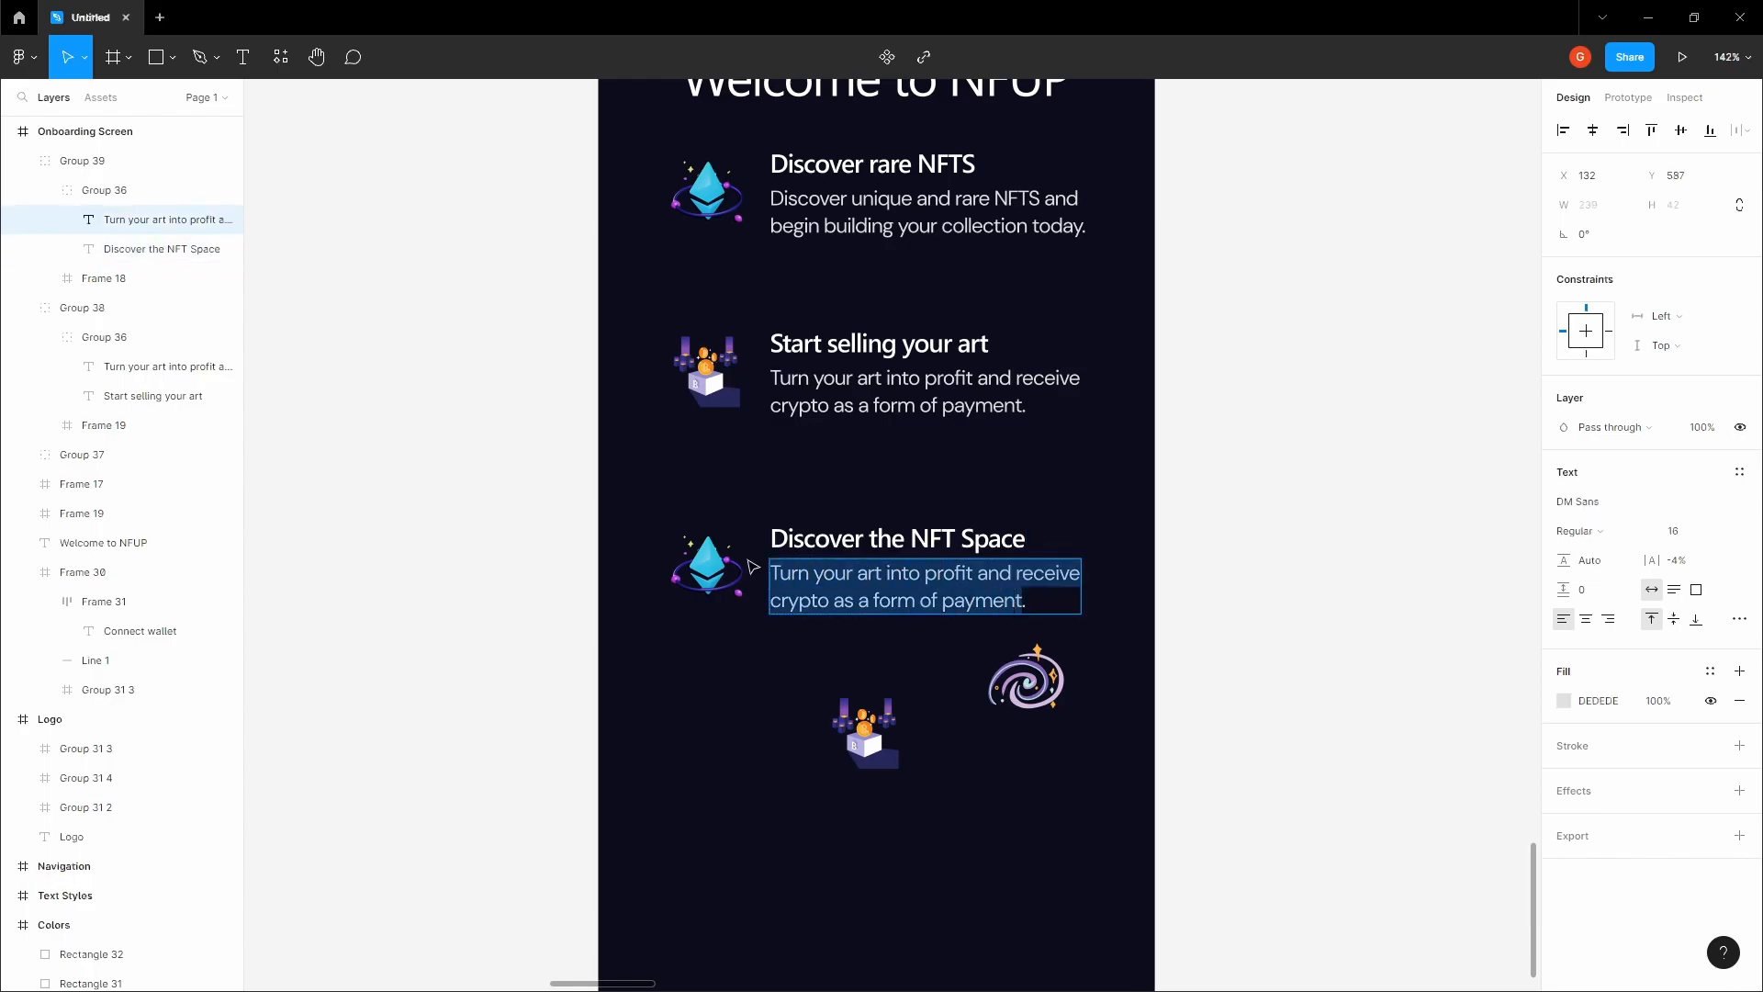
pyautogui.write('Step into the world of NFTs and')
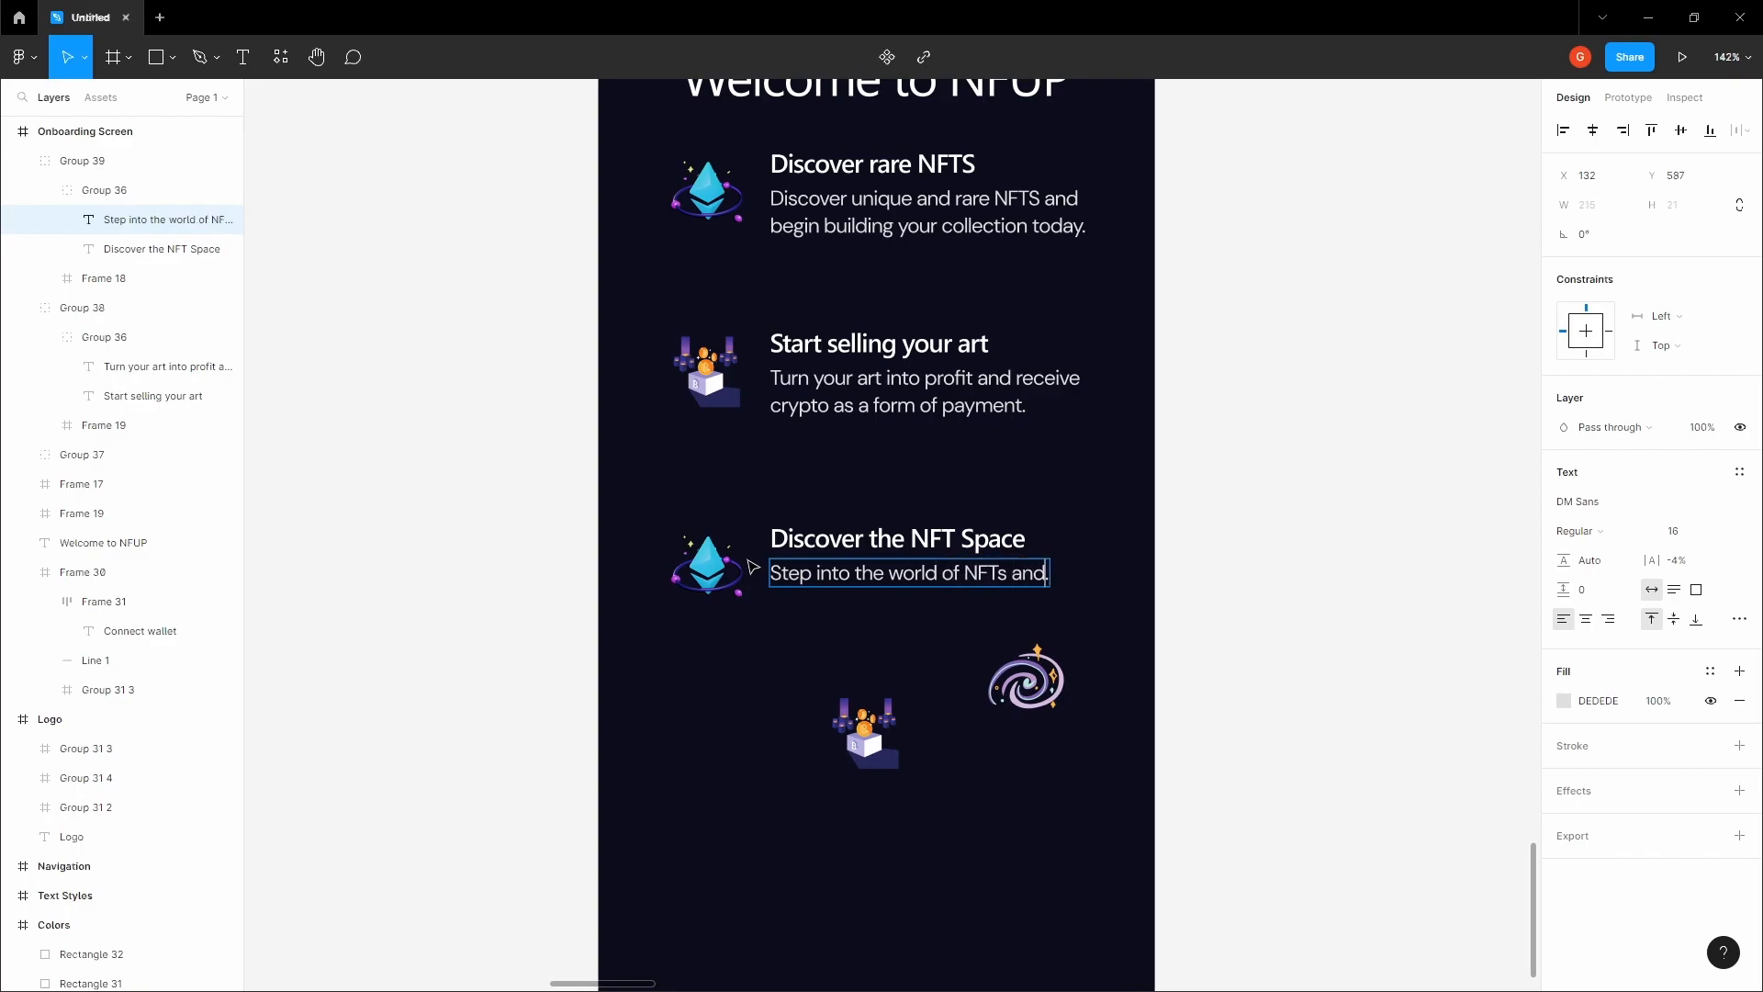
pyautogui.write('th')
pyautogui.write('e possibilities of dig')
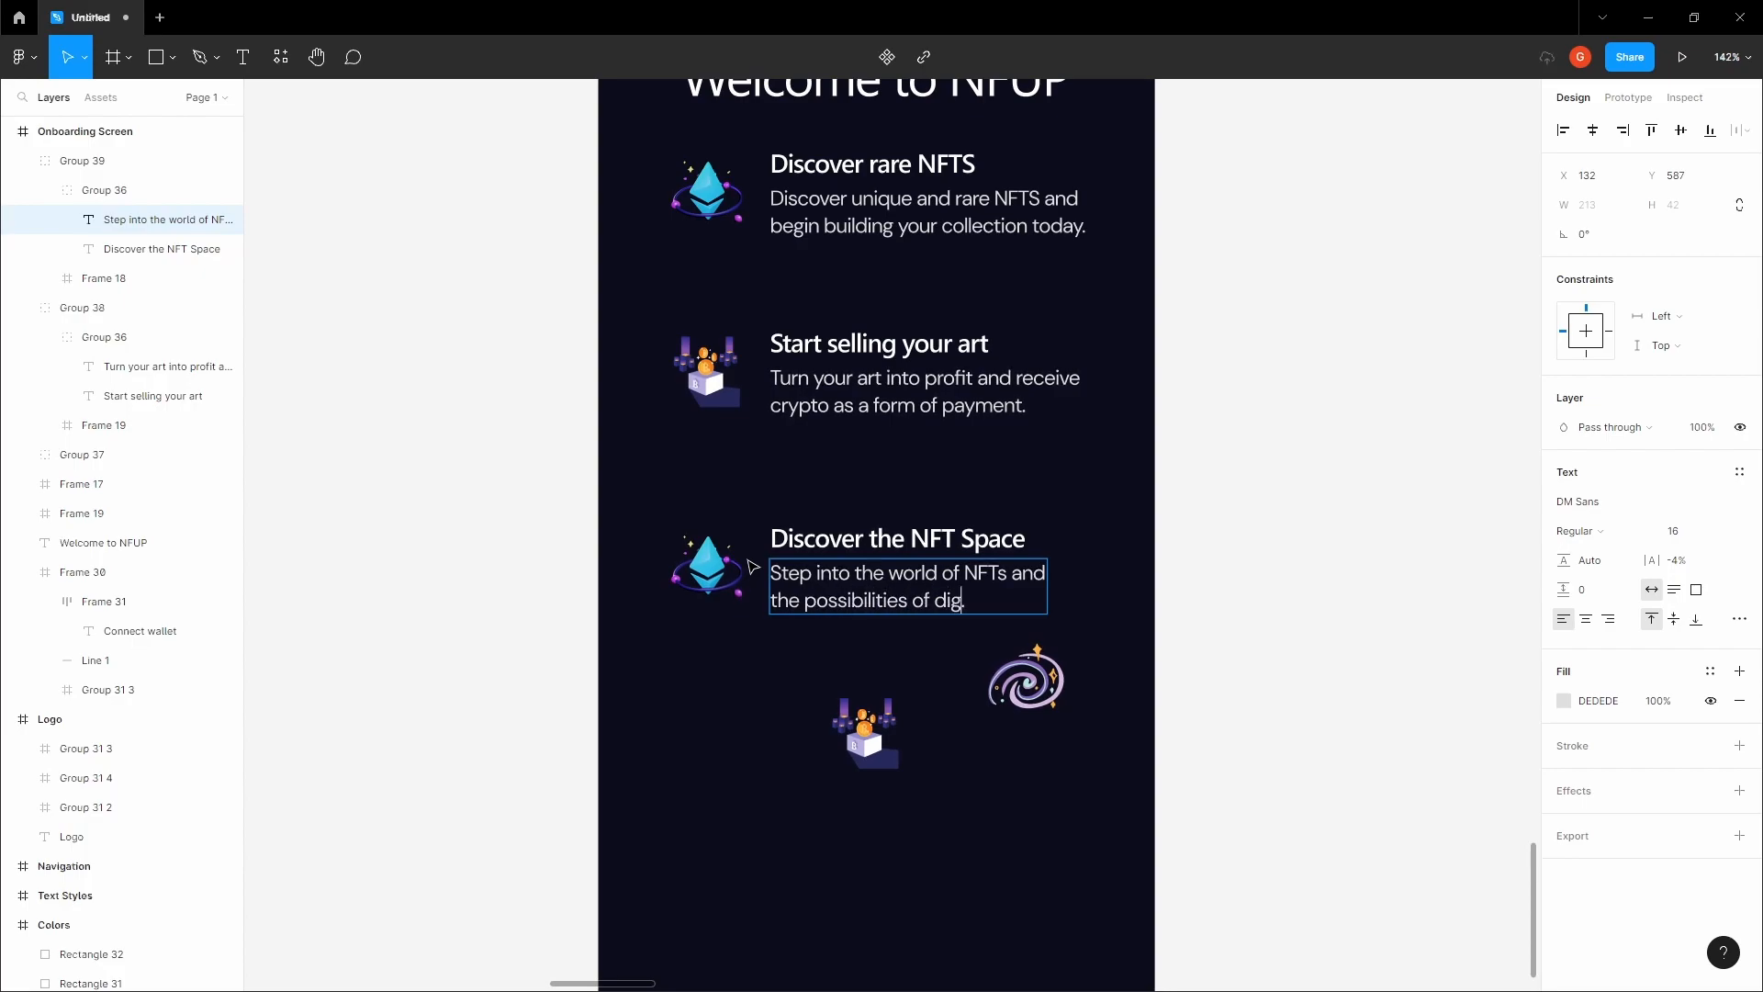
pyautogui.write('ital owners')
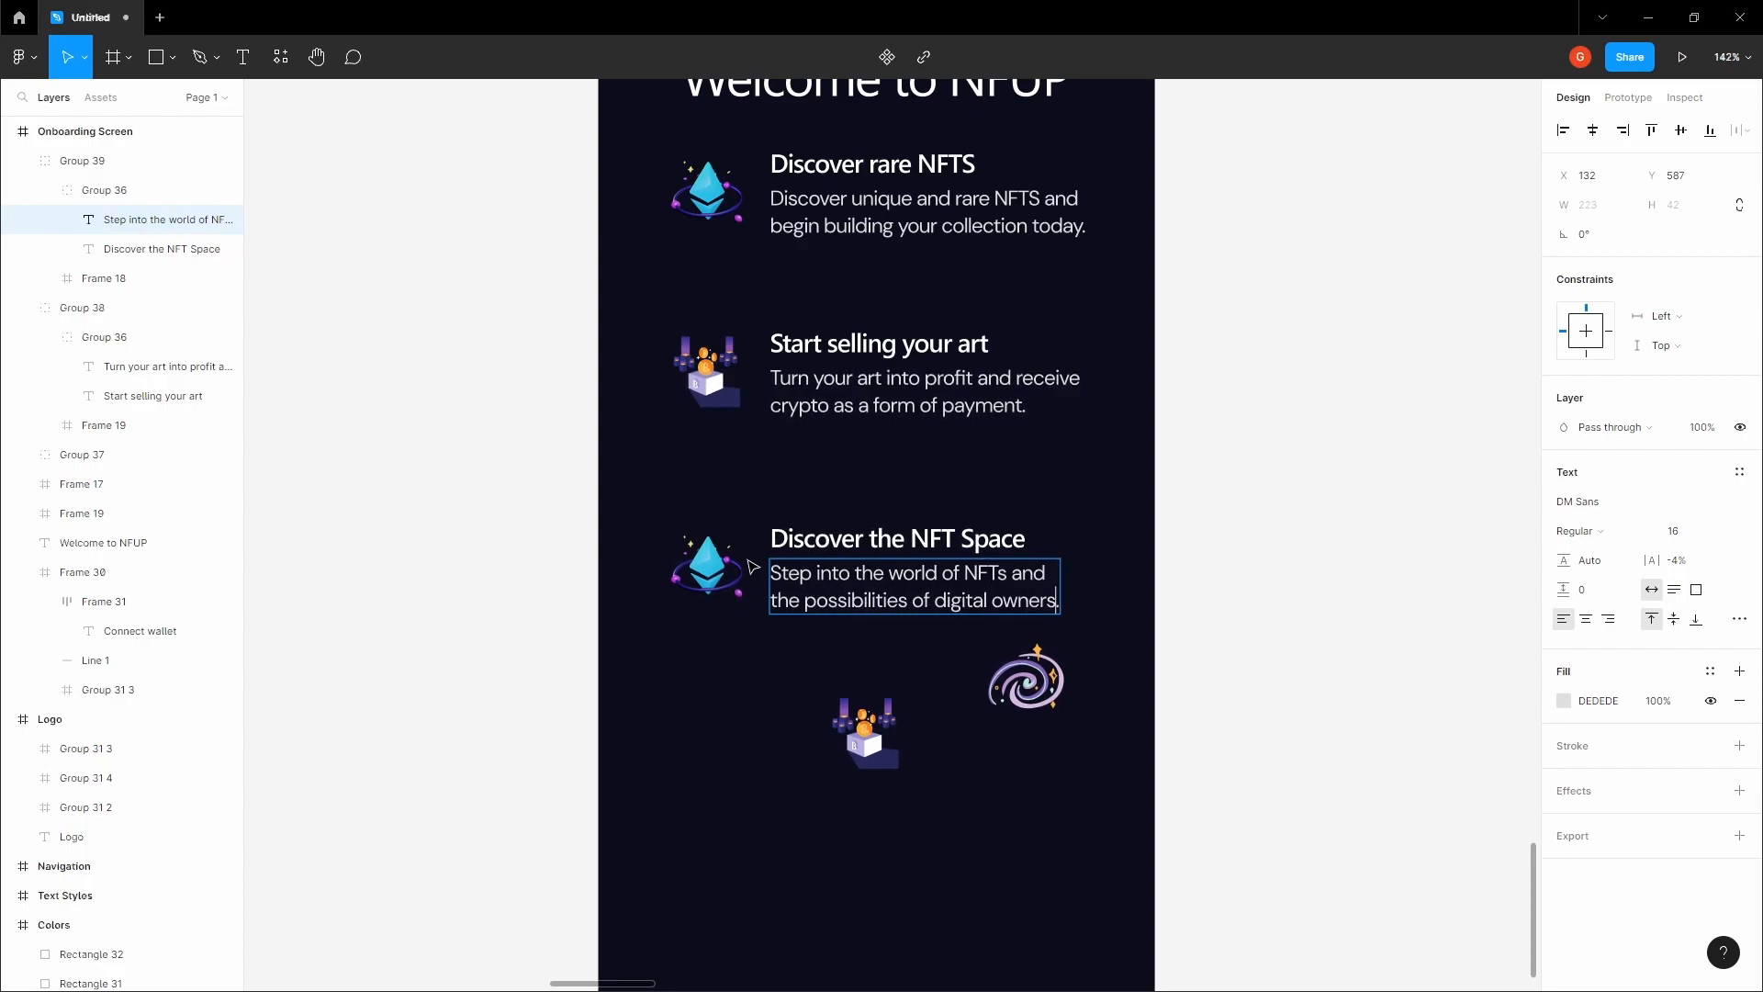
pyautogui.click(975, 805)
# - Delete the loose coin box illustration and replace the third row's Ethereum illustration with a copy of the galaxy
pyautogui.moveTo(877, 730); pyautogui.dragTo(861, 744)
pyautogui.press('Delete')
pyautogui.click(1010, 690)
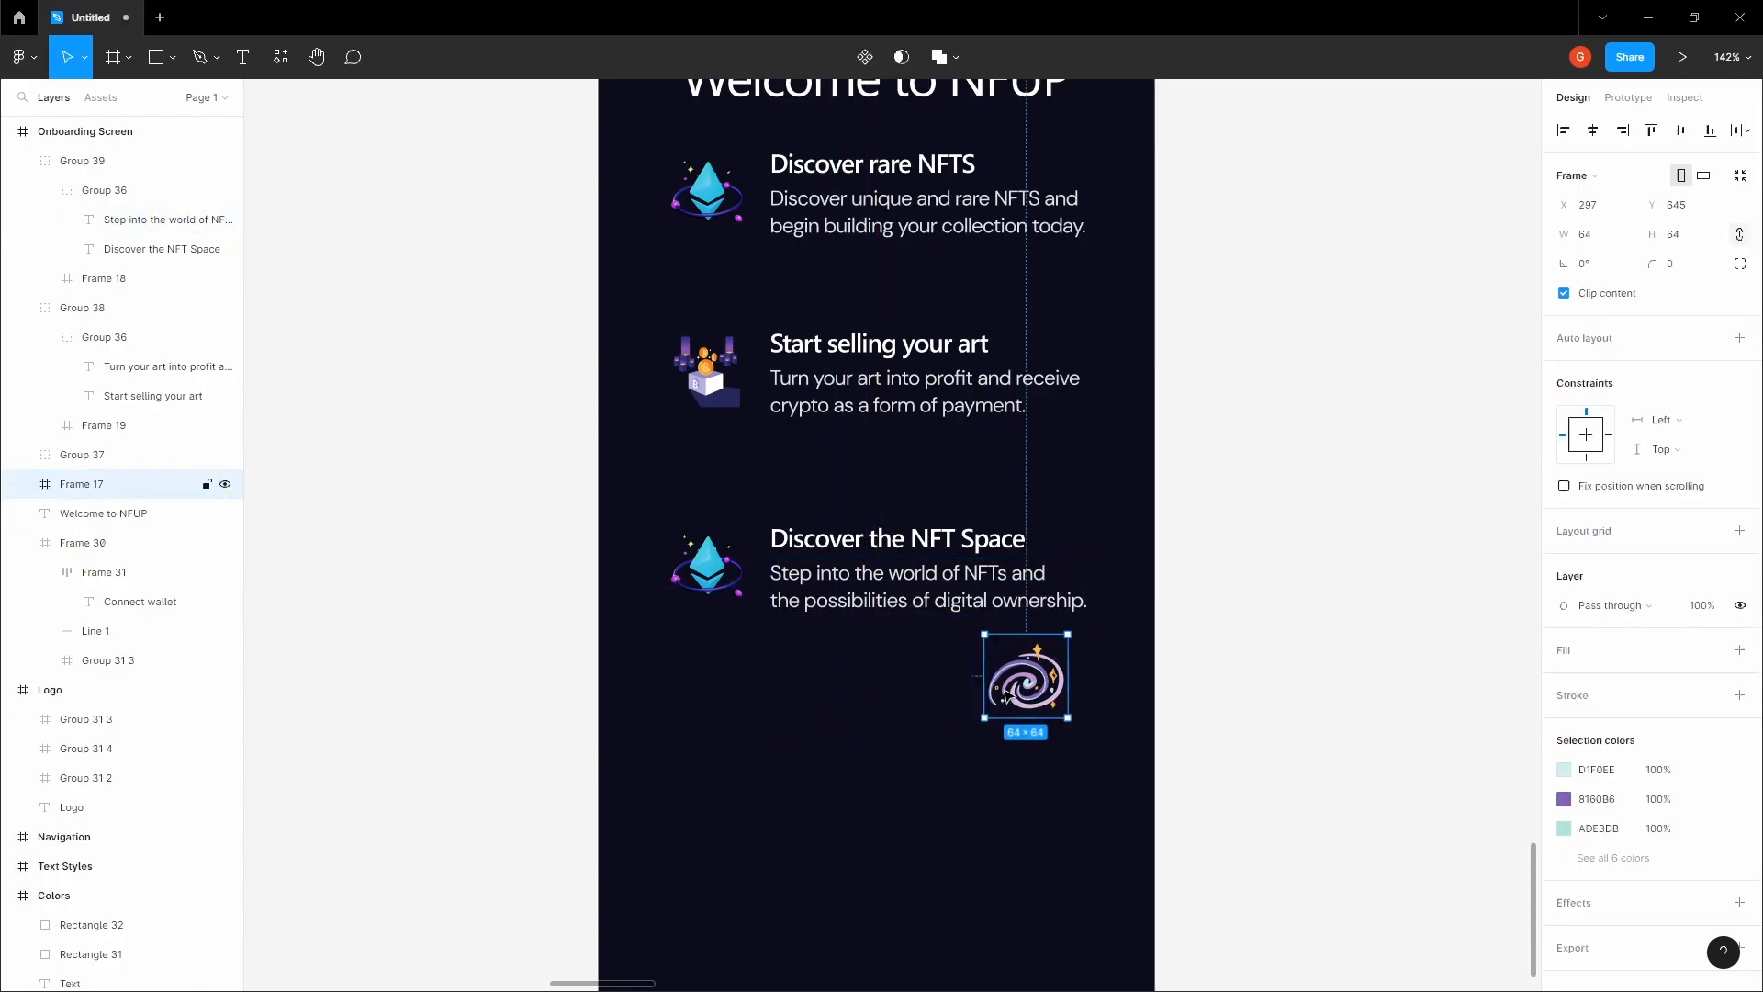
pyautogui.rightClick(1006, 696)
pyautogui.click(1069, 428)
pyautogui.click(703, 562)
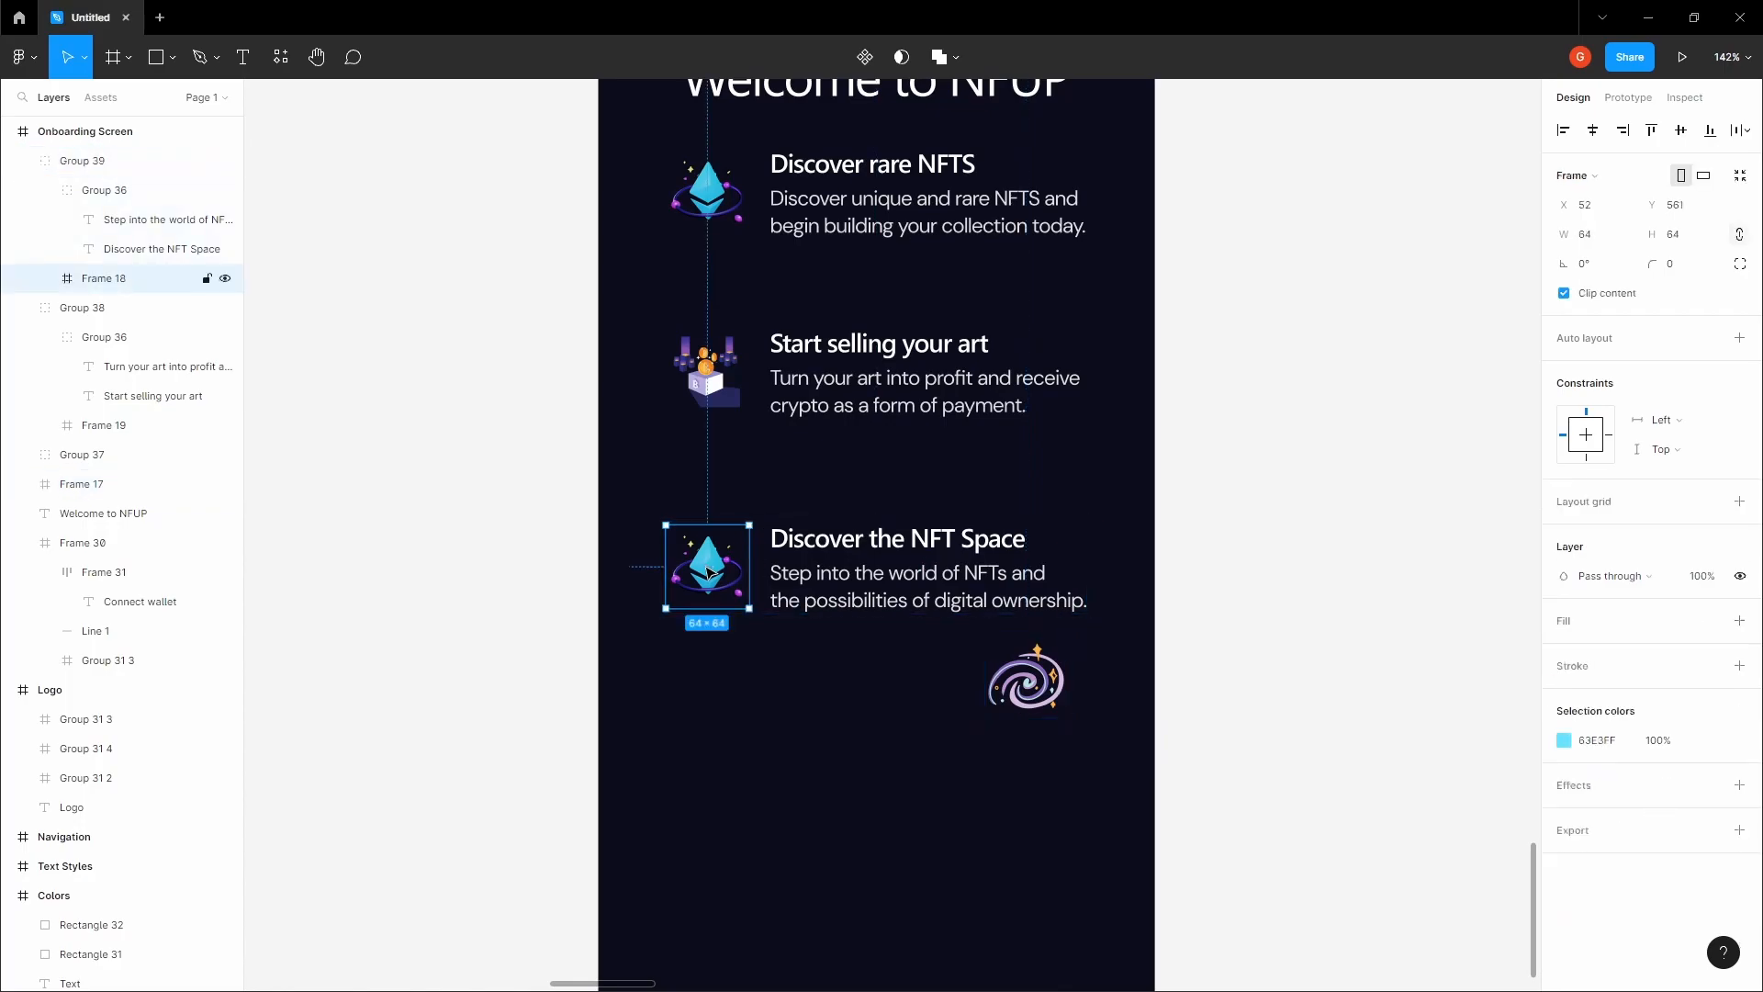
pyautogui.rightClick(703, 562)
pyautogui.click(795, 470)
# - Delete the loose galaxy illustration below the third feature row
pyautogui.scroll(-5, 792, 477)
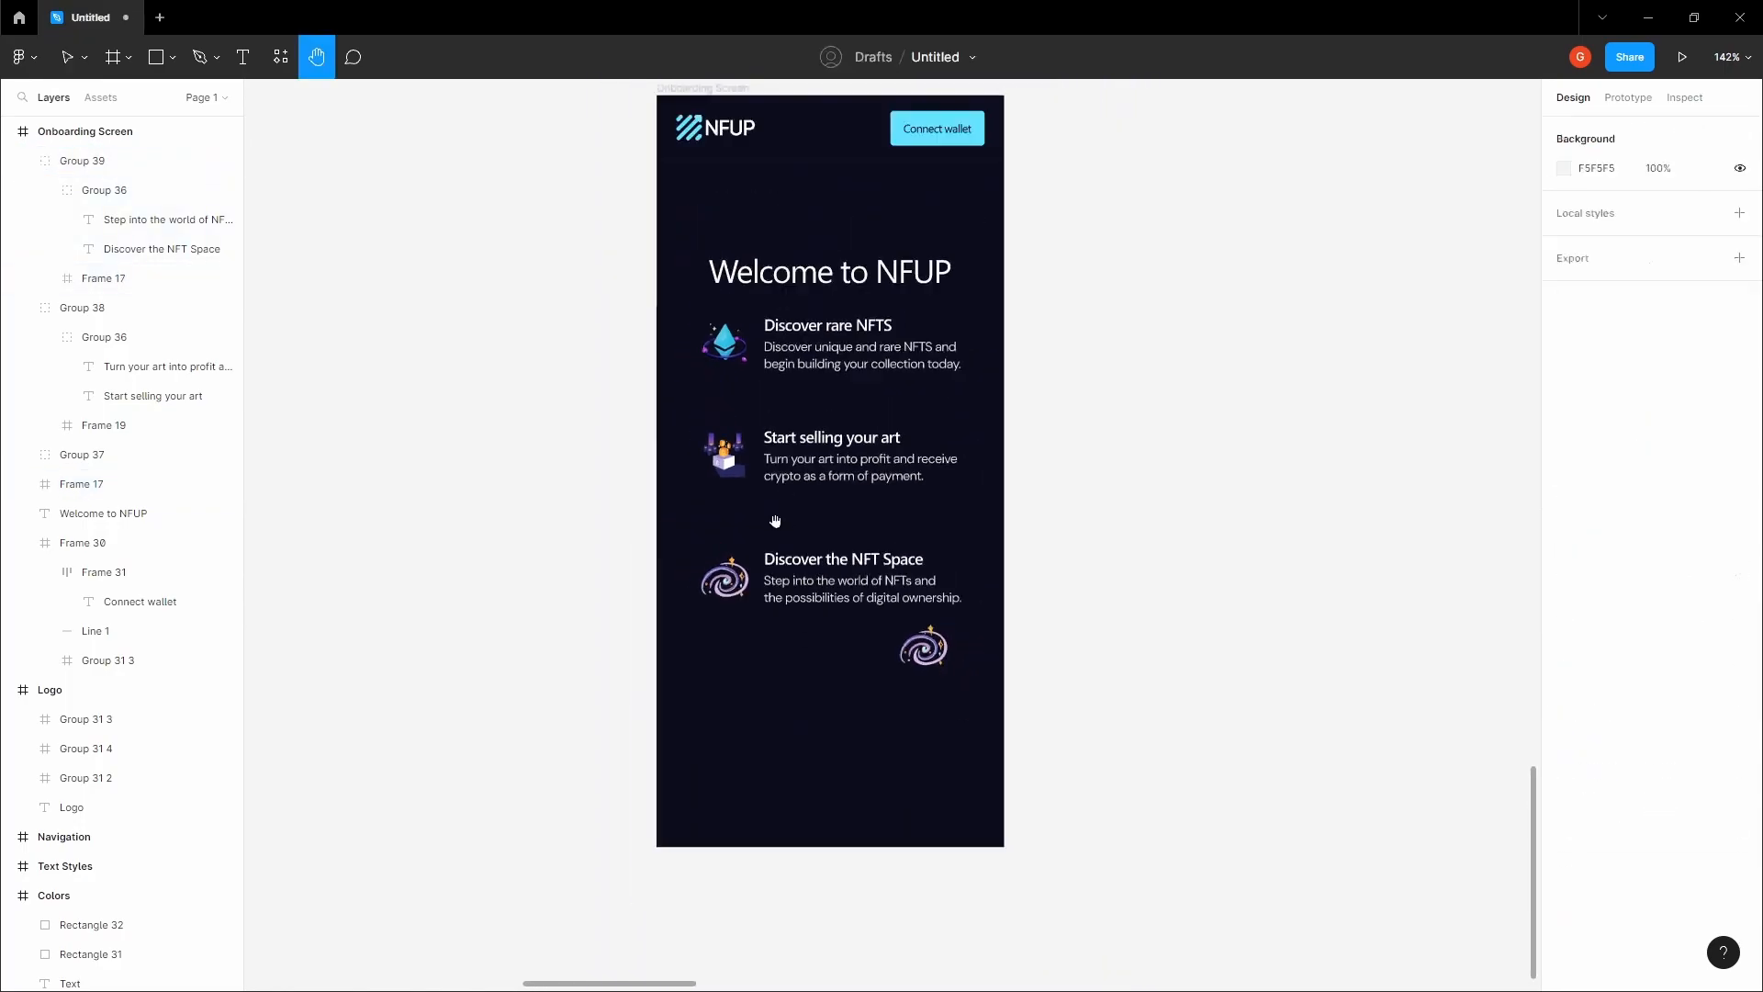
pyautogui.click(815, 575)
pyautogui.click(916, 643)
pyautogui.press('Delete')
# - Align the three feature row groups on their horizontal centres
pyautogui.click(110, 160)
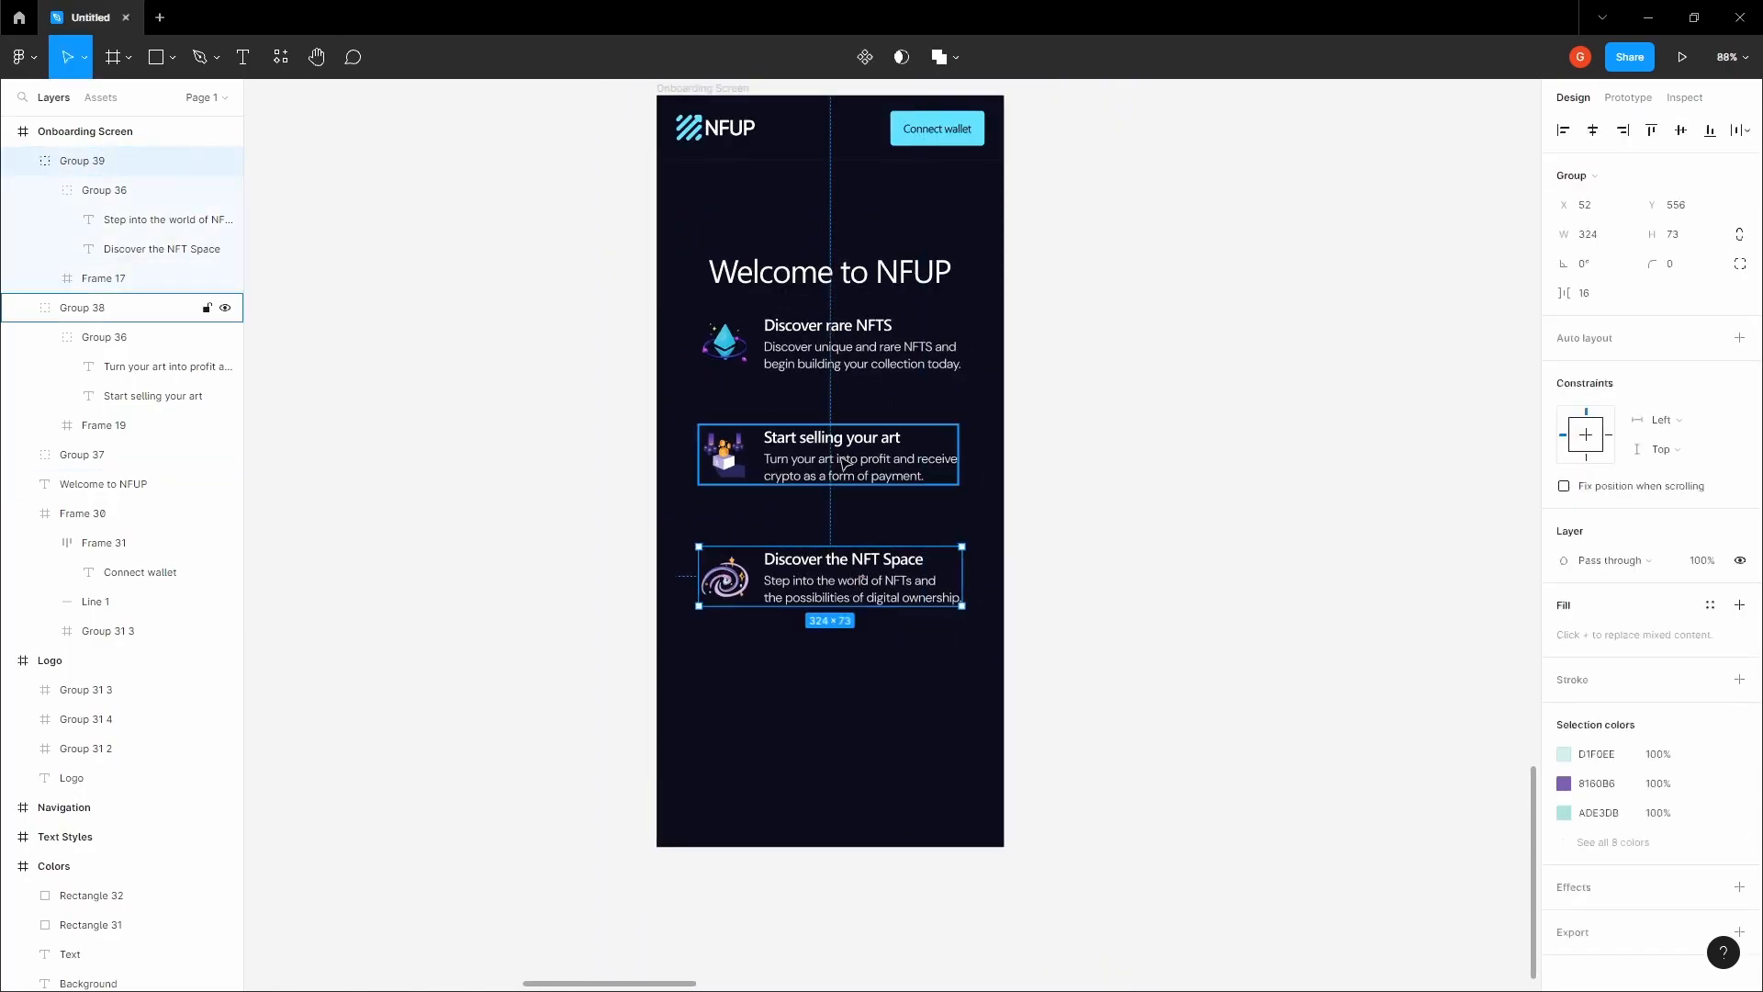
pyautogui.keyDown('shift'); pyautogui.click(110, 308); pyautogui.keyUp('shift')
pyautogui.keyDown('shift'); pyautogui.click(110, 454); pyautogui.keyUp('shift')
pyautogui.click(1601, 134)
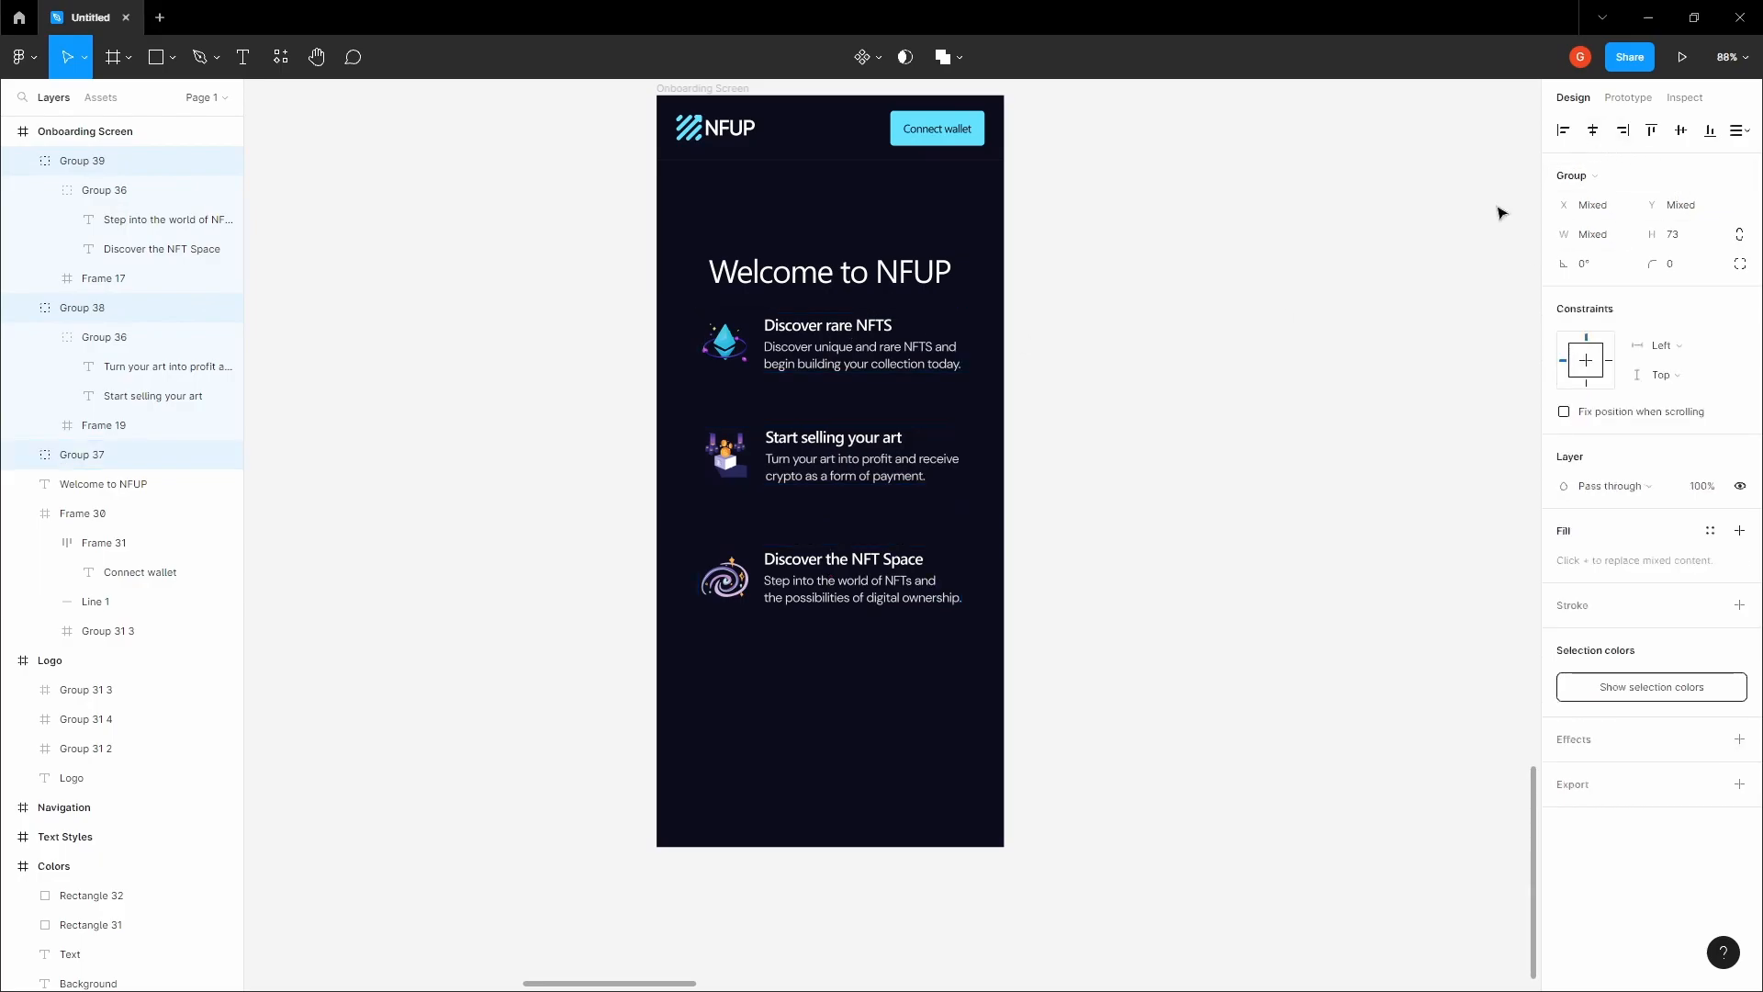
pyautogui.click(1093, 390)
pyautogui.moveTo(1064, 393); pyautogui.dragTo(1085, 410)
# - Align the left edges of the feature rows so they all start at X 52
pyautogui.click(909, 481)
pyautogui.click(883, 595)
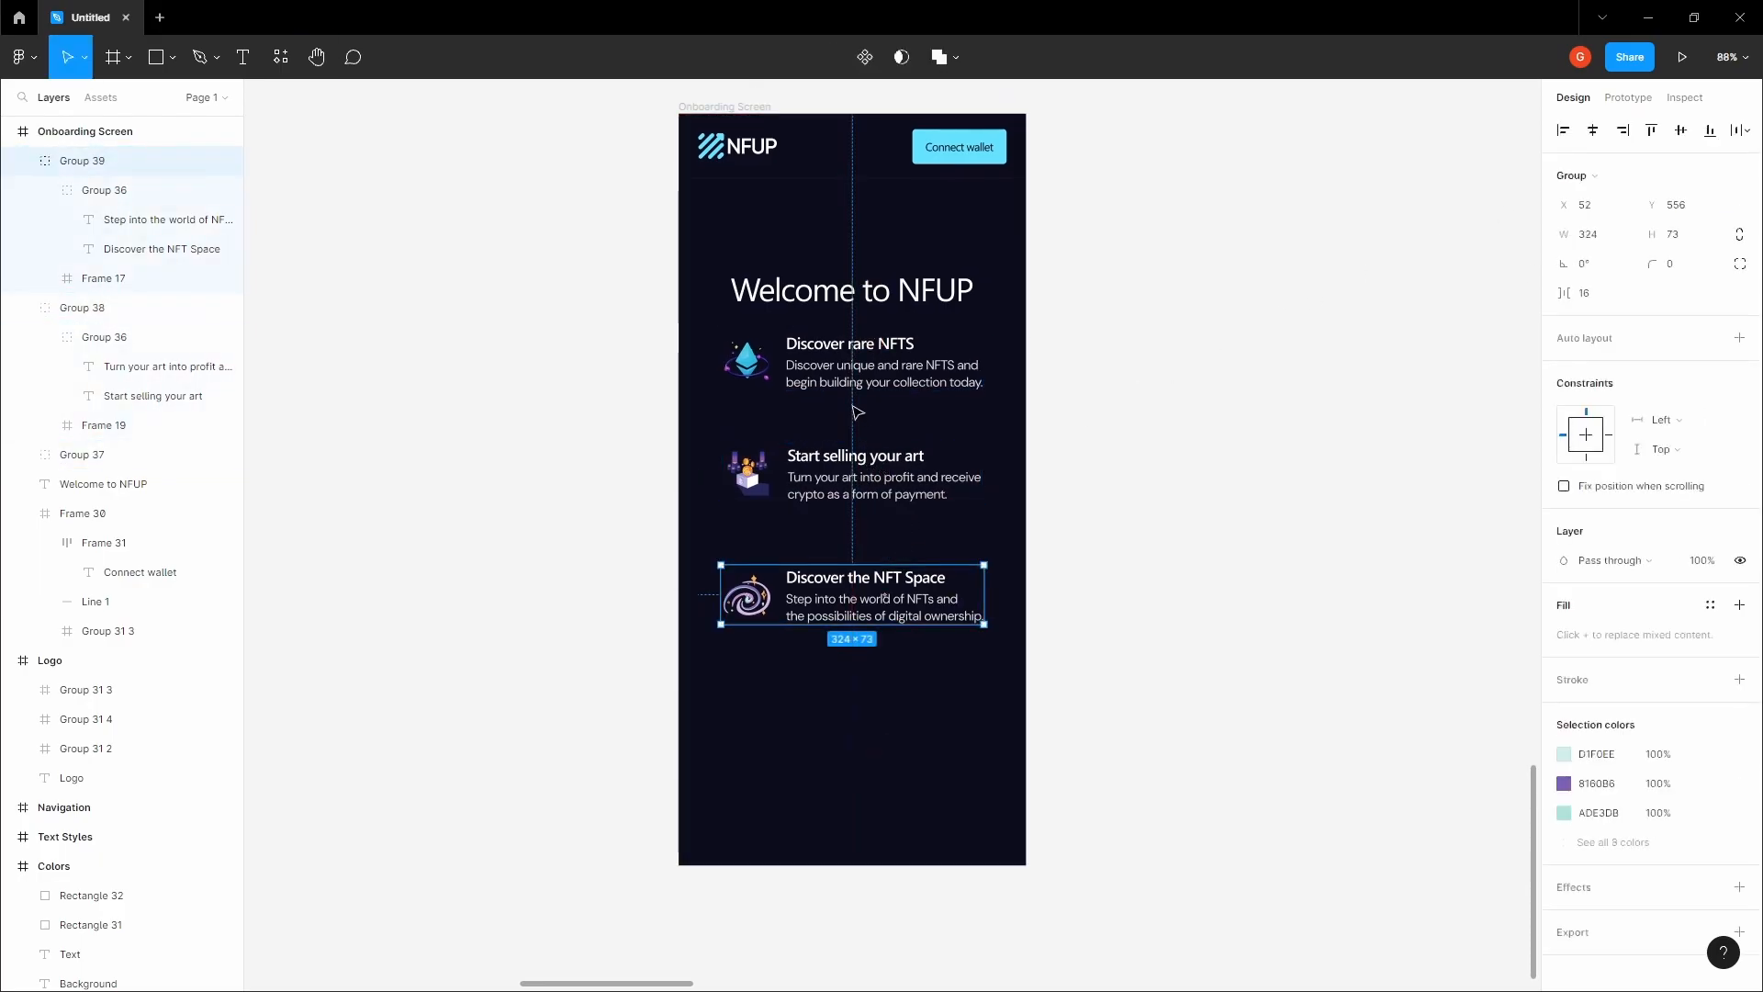
pyautogui.click(852, 365)
pyautogui.keyDown('shift'); pyautogui.click(852, 473); pyautogui.keyUp('shift')
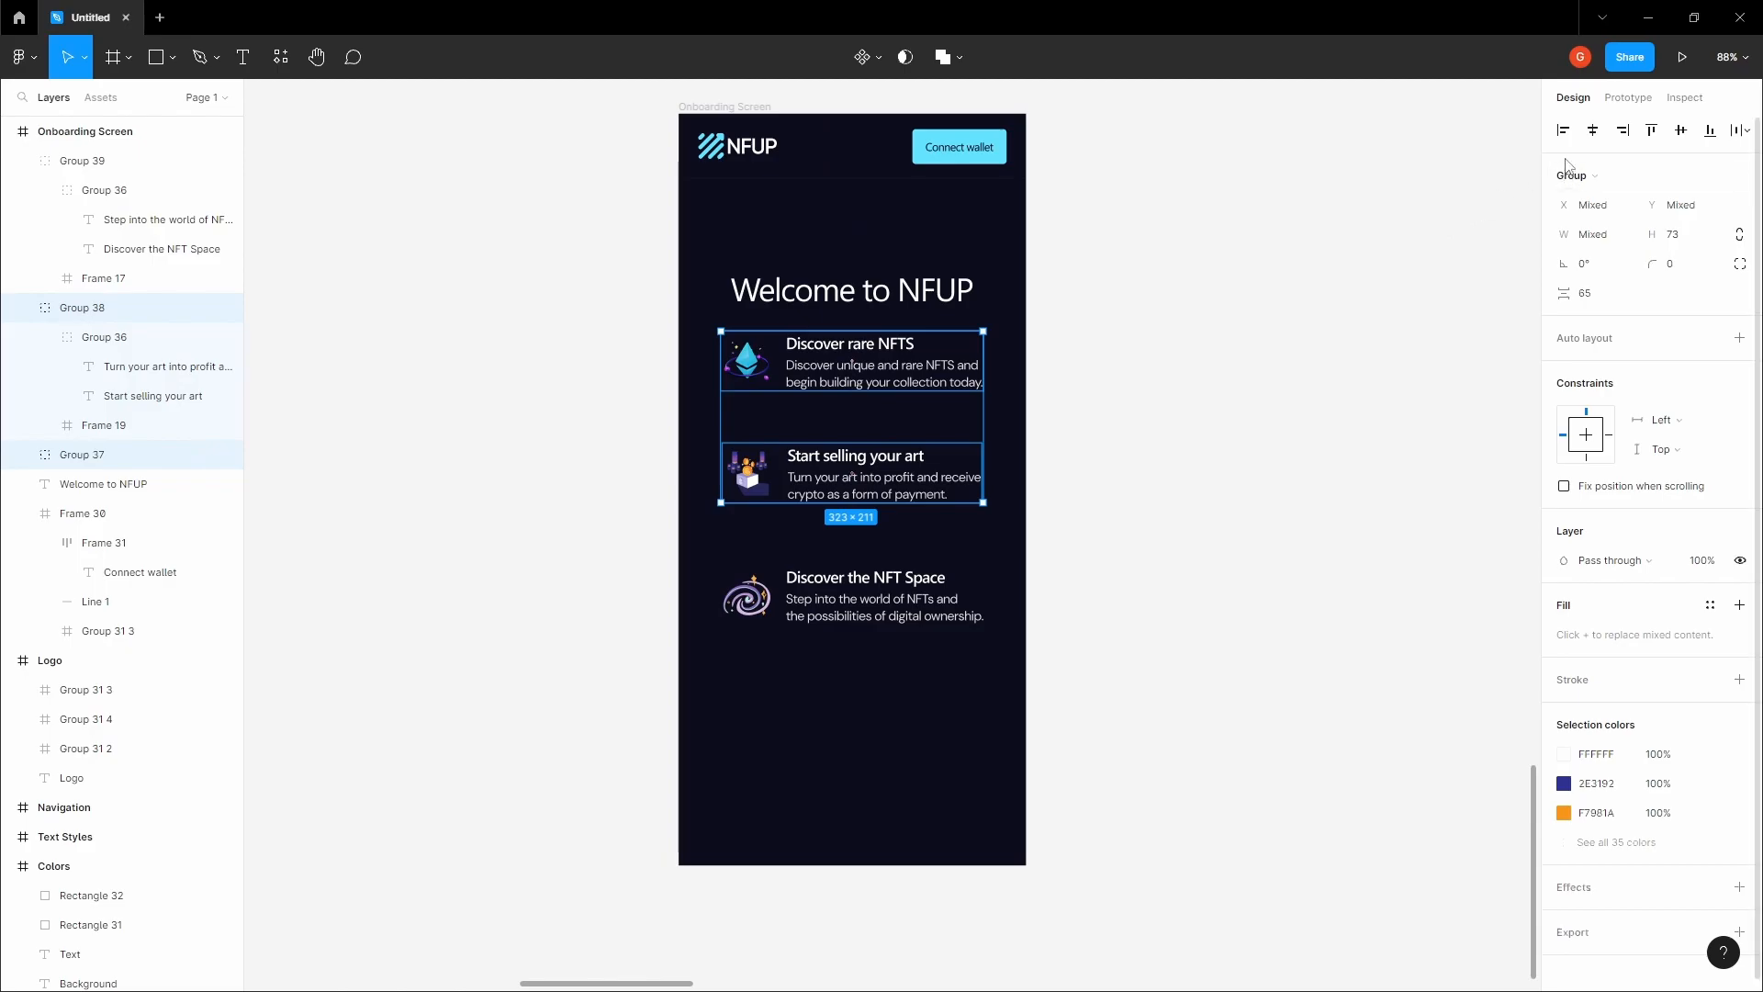
pyautogui.keyDown('shift'); pyautogui.click(82, 160); pyautogui.keyUp('shift')
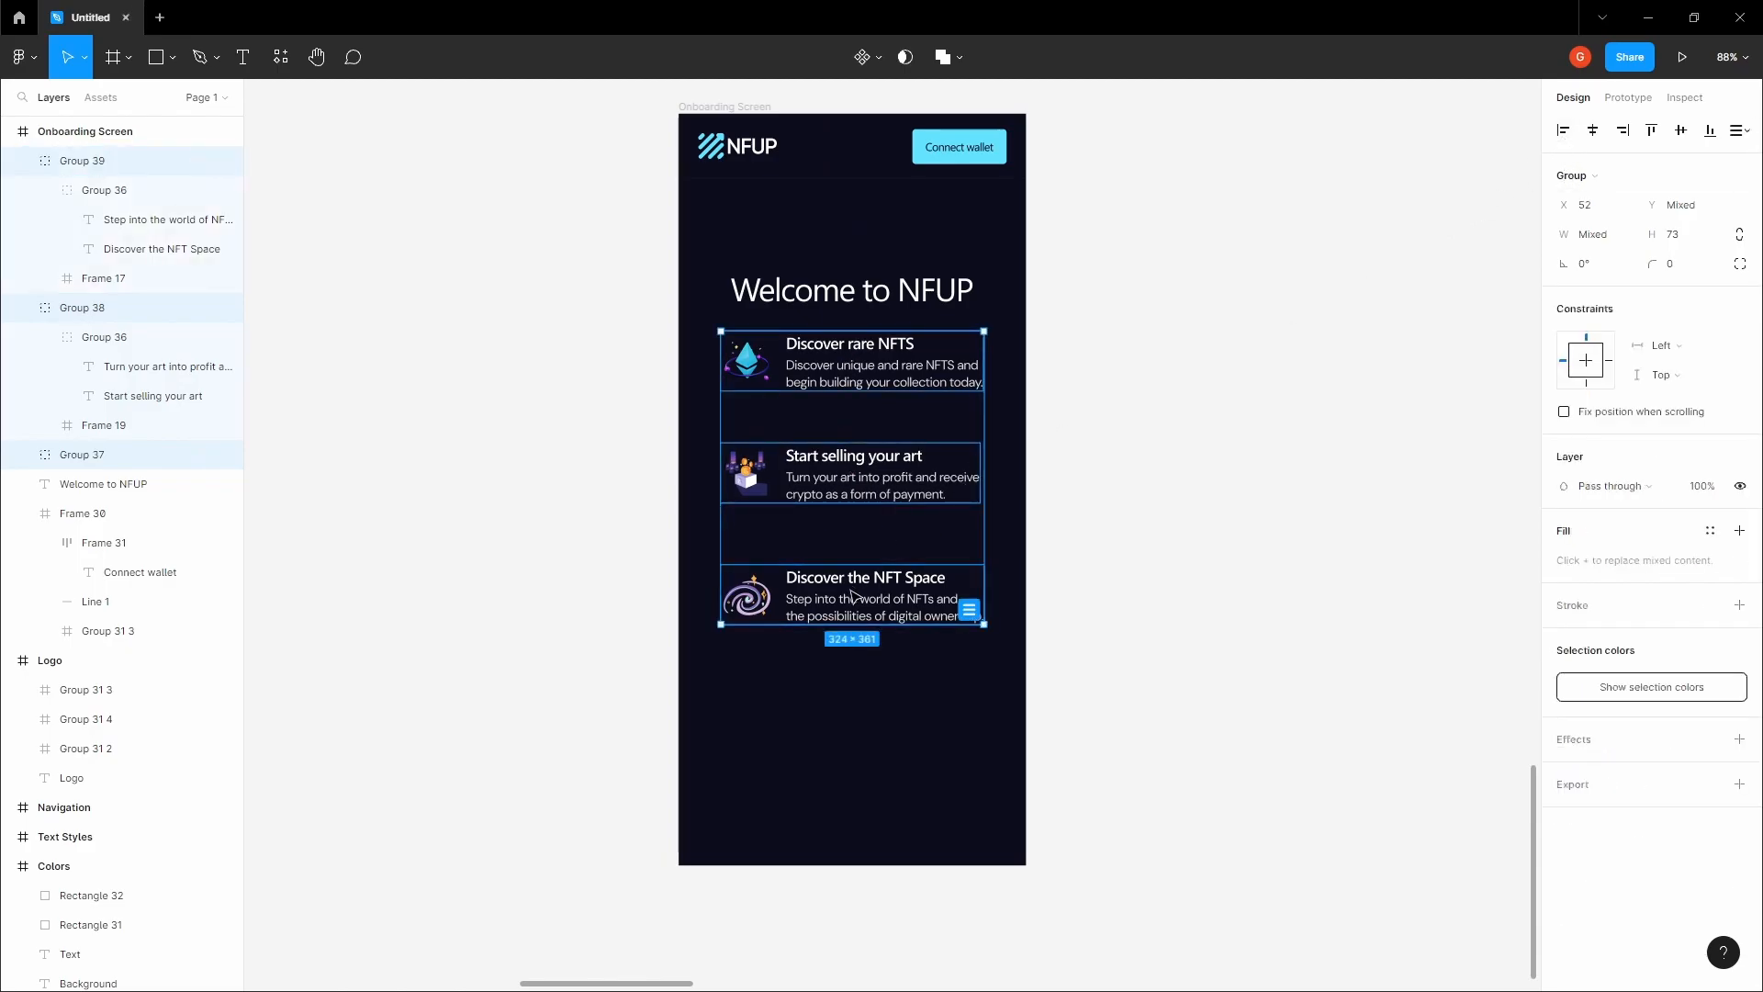
# - Distribute the three feature rows with equal vertical spacing
pyautogui.click(1239, 323)
pyautogui.click(852, 365)
pyautogui.keyDown('shift'); pyautogui.click(852, 472); pyautogui.keyUp('shift')
pyautogui.keyDown('shift'); pyautogui.click(841, 599); pyautogui.keyUp('shift')
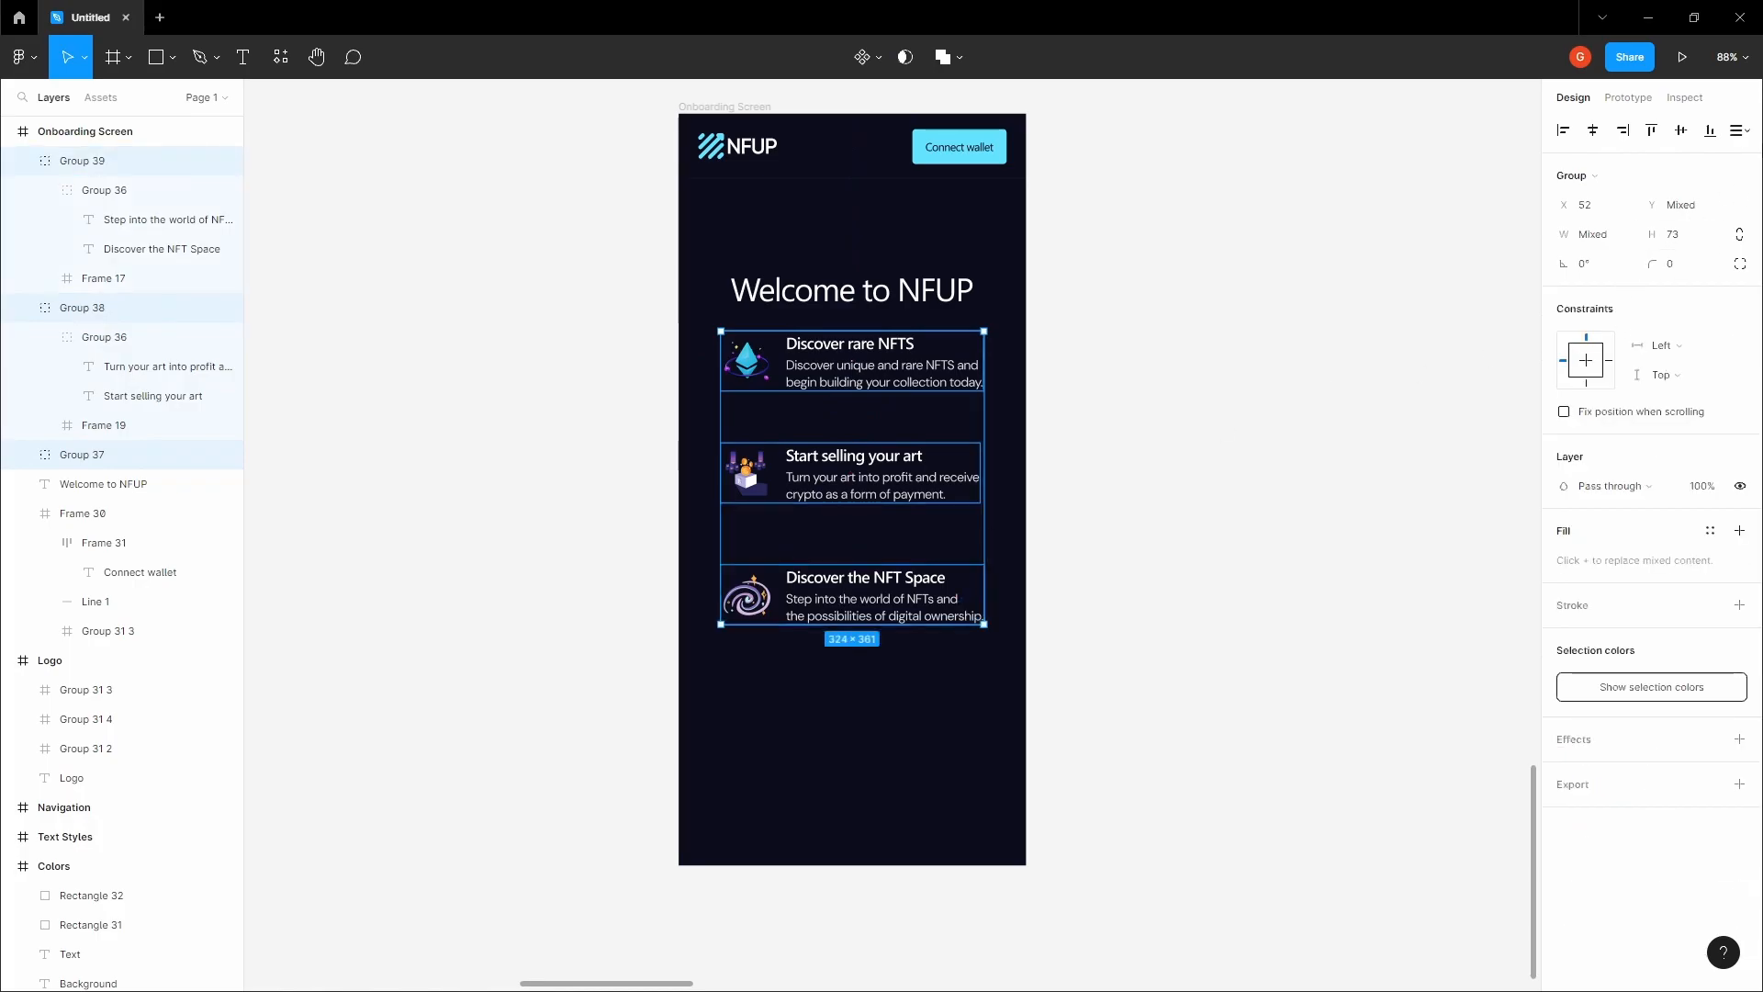
pyautogui.click(1740, 129)
pyautogui.click(1653, 197)
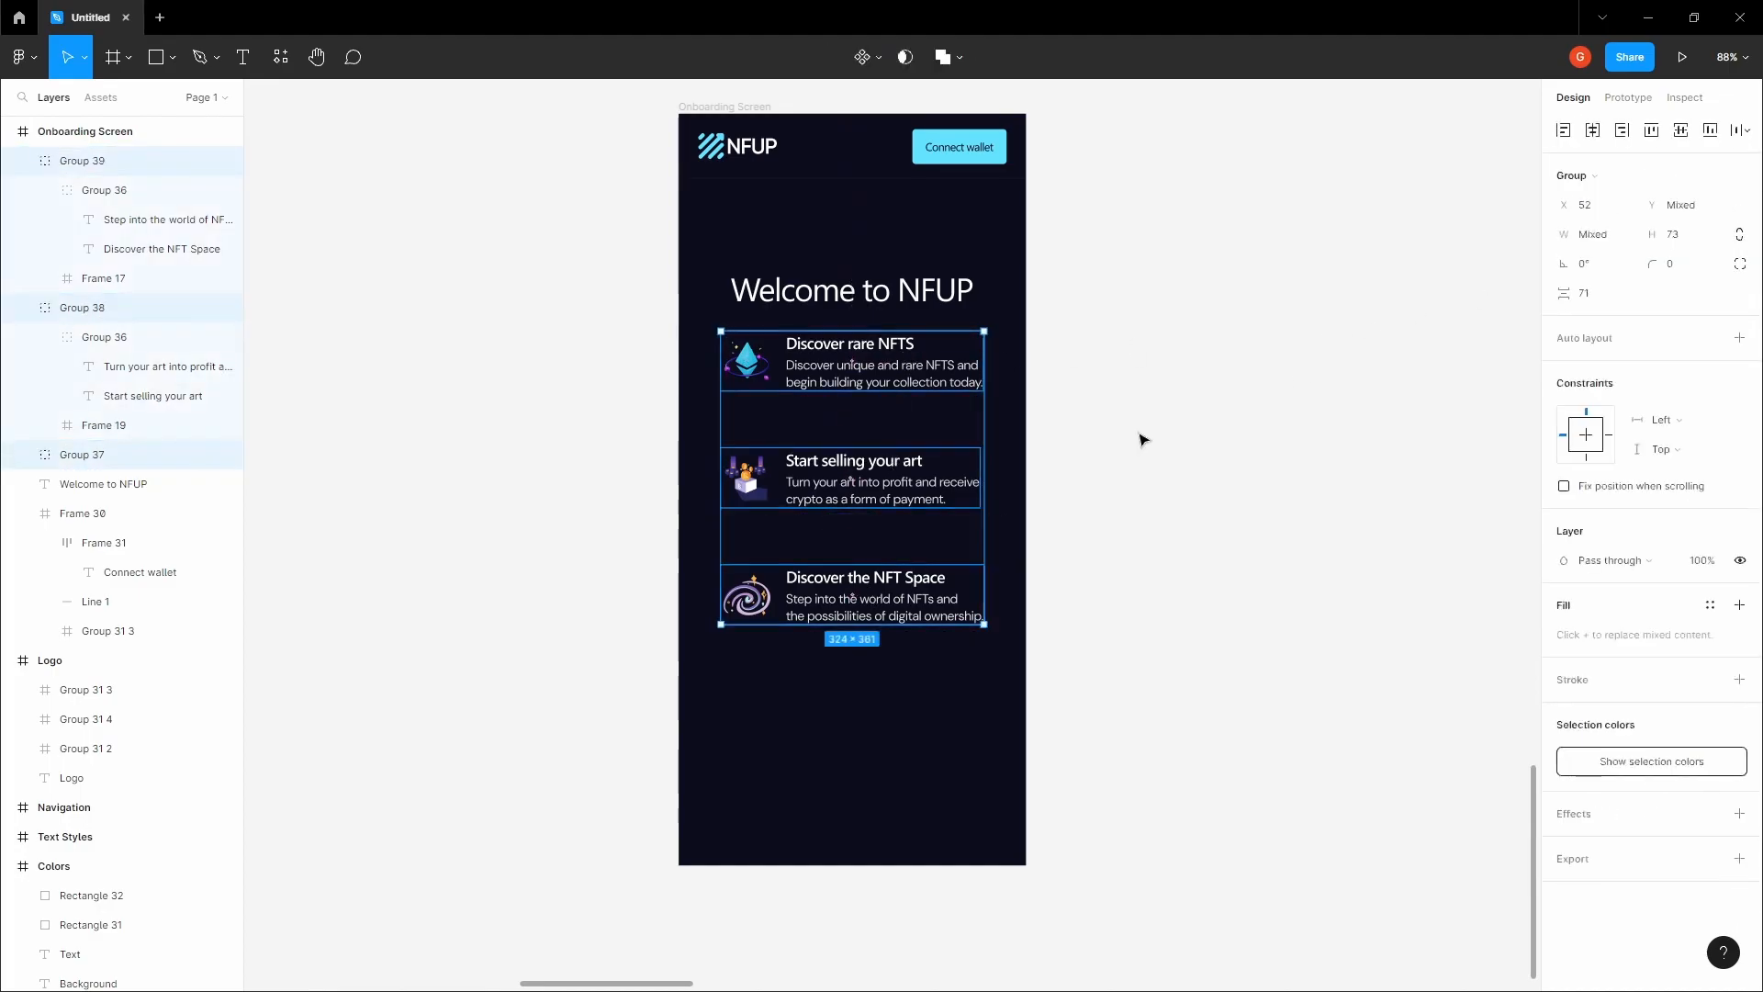
# - Set the vertical spacing between the three feature rows to 48 px
pyautogui.click(1740, 130)
pyautogui.click(1586, 196)
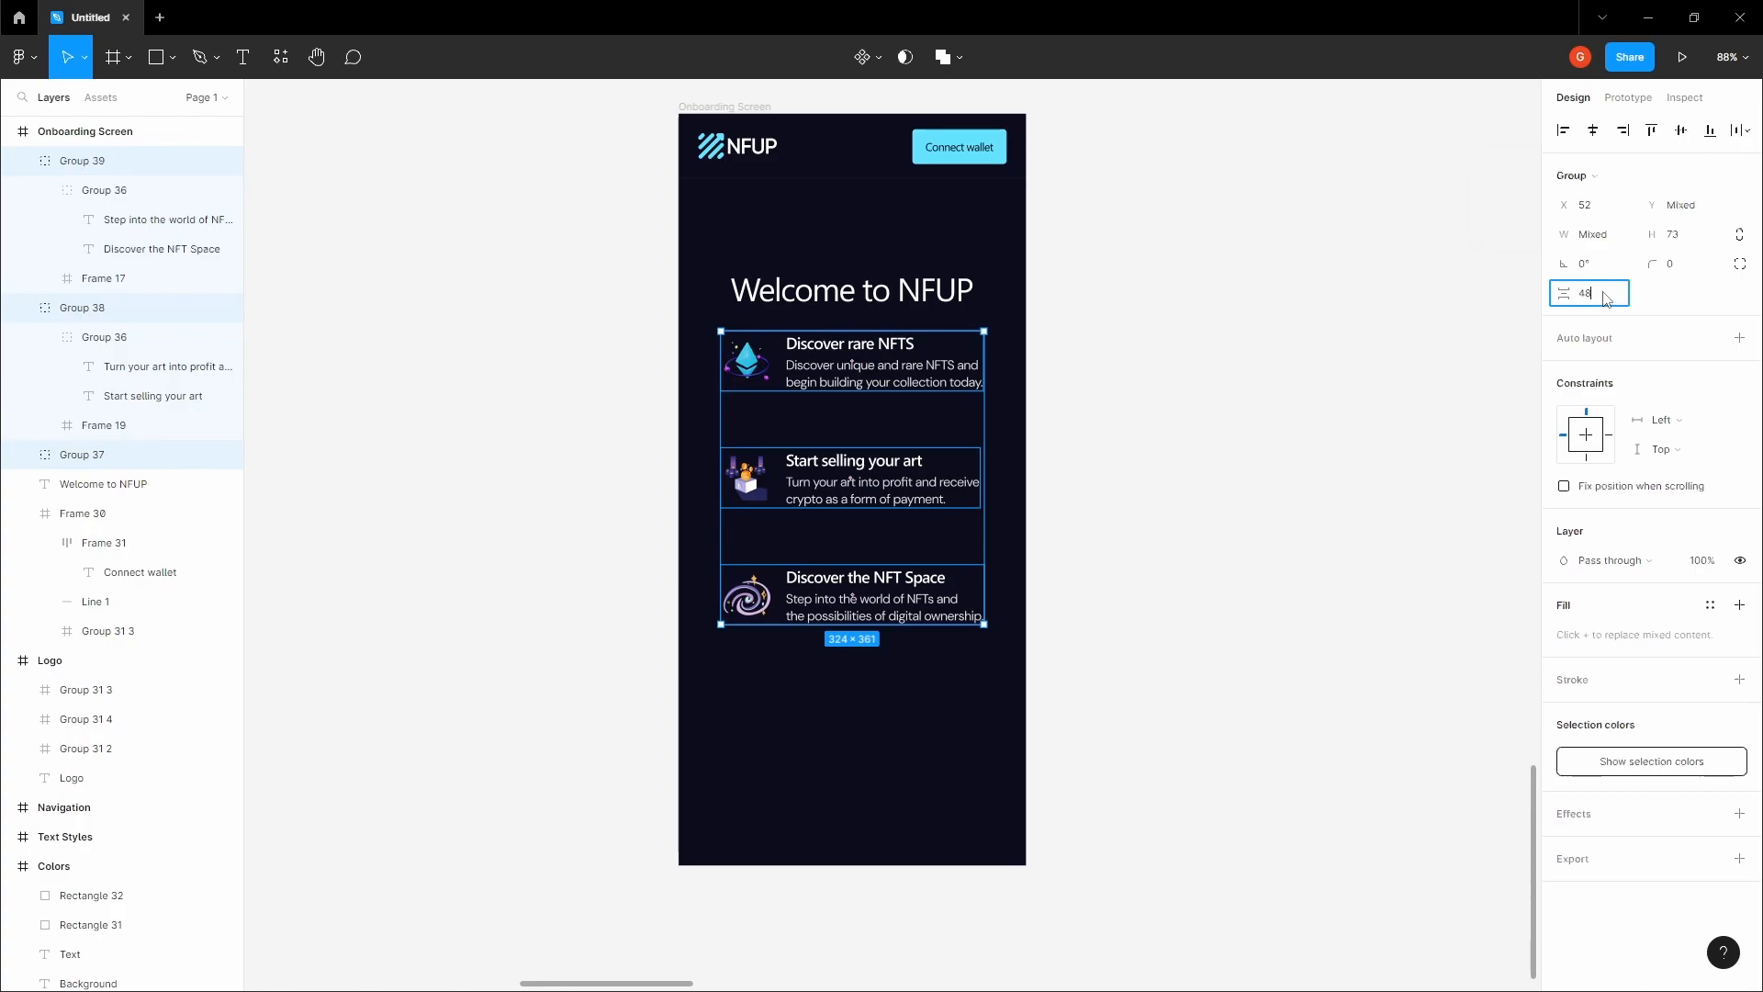
pyautogui.press('Return')
pyautogui.click(1153, 361)
pyautogui.moveTo(1150, 364); pyautogui.dragTo(1158, 389)
# - Group the three feature rows into one group on the Onboarding Screen
pyautogui.moveTo(918, 393); pyautogui.dragTo(950, 388)
pyautogui.scroll(1, 942, 389)
pyautogui.click(923, 390)
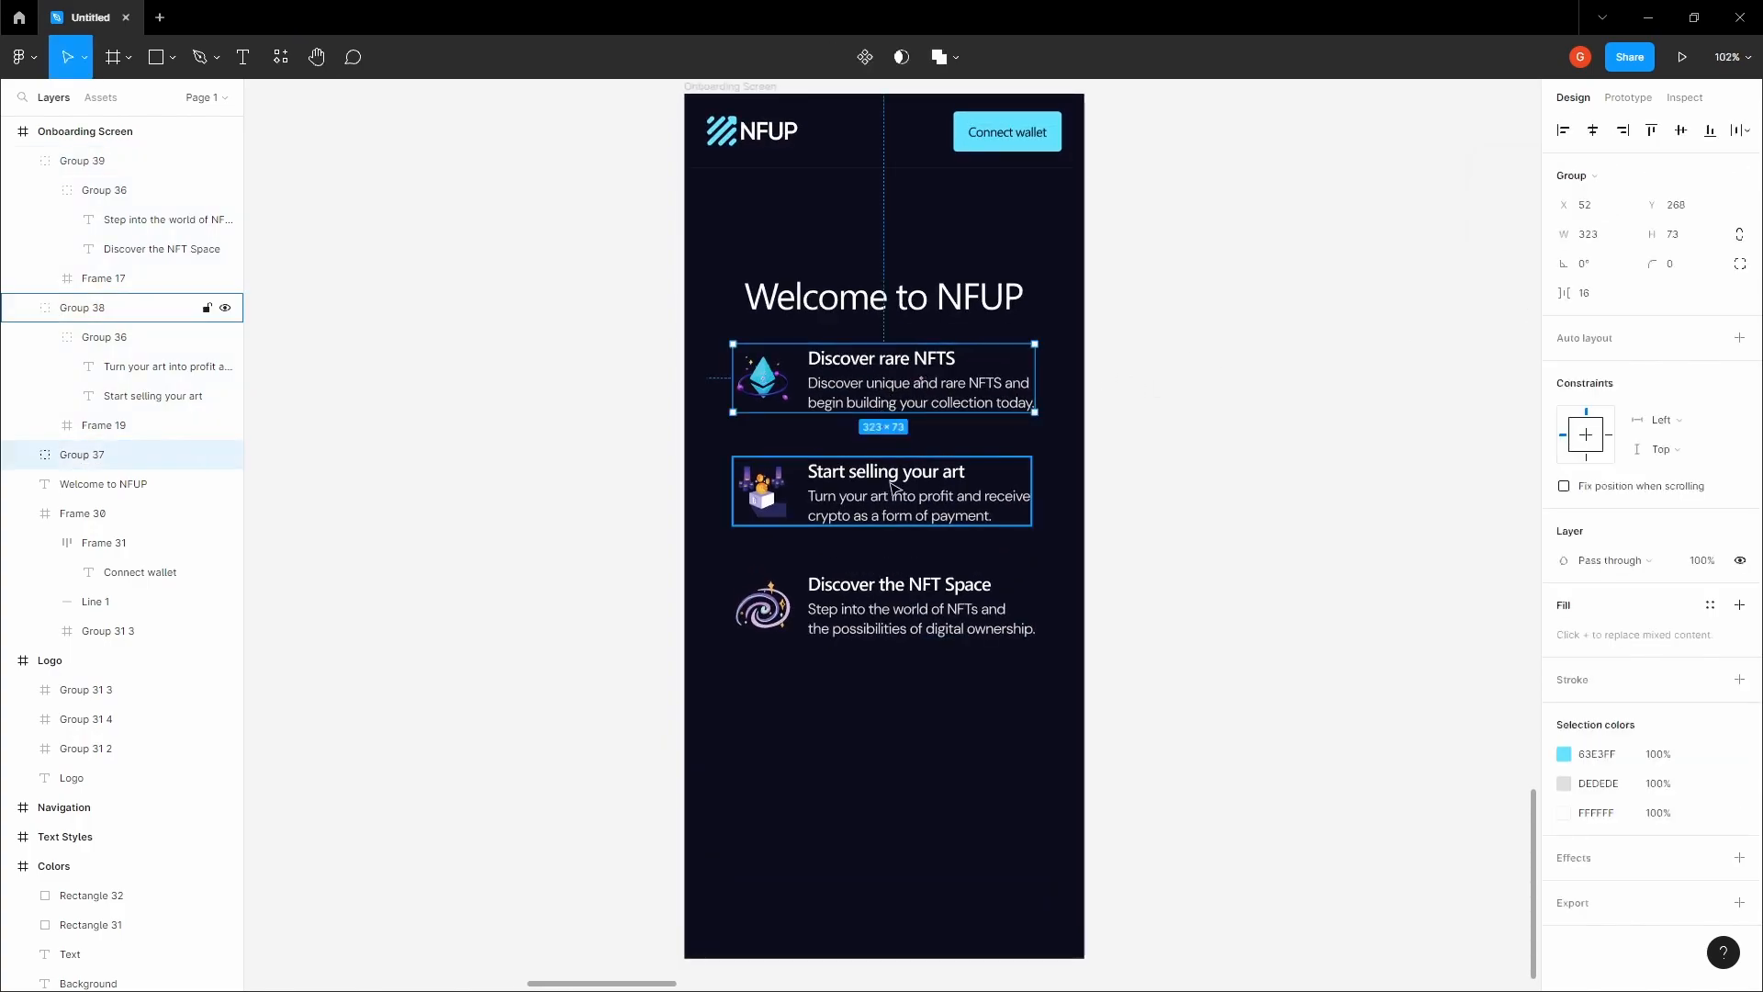
pyautogui.keyDown('shift'); pyautogui.click(896, 488); pyautogui.keyUp('shift')
pyautogui.keyDown('shift'); pyautogui.click(863, 603); pyautogui.keyUp('shift')
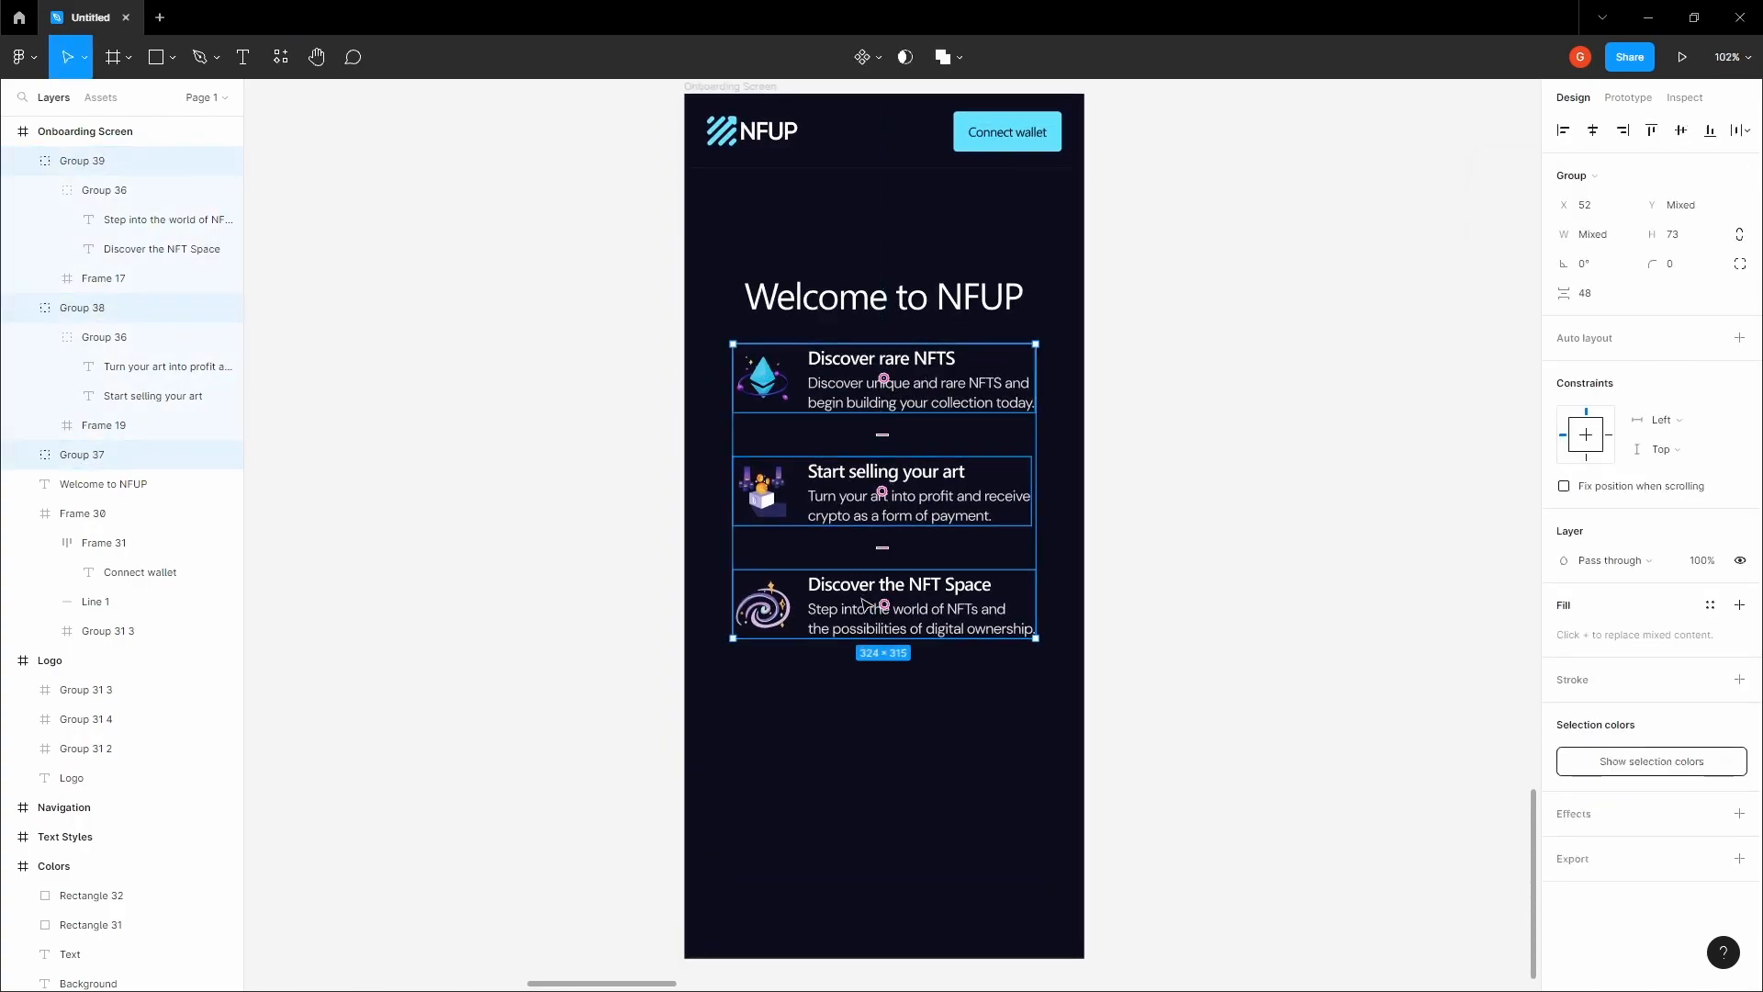
pyautogui.click(1173, 449)
pyautogui.click(938, 395)
pyautogui.keyDown('shift'); pyautogui.click(915, 501); pyautogui.keyUp('shift')
pyautogui.keyDown('shift'); pyautogui.click(822, 607); pyautogui.keyUp('shift')
pyautogui.hotkey('ctrl', 'g')
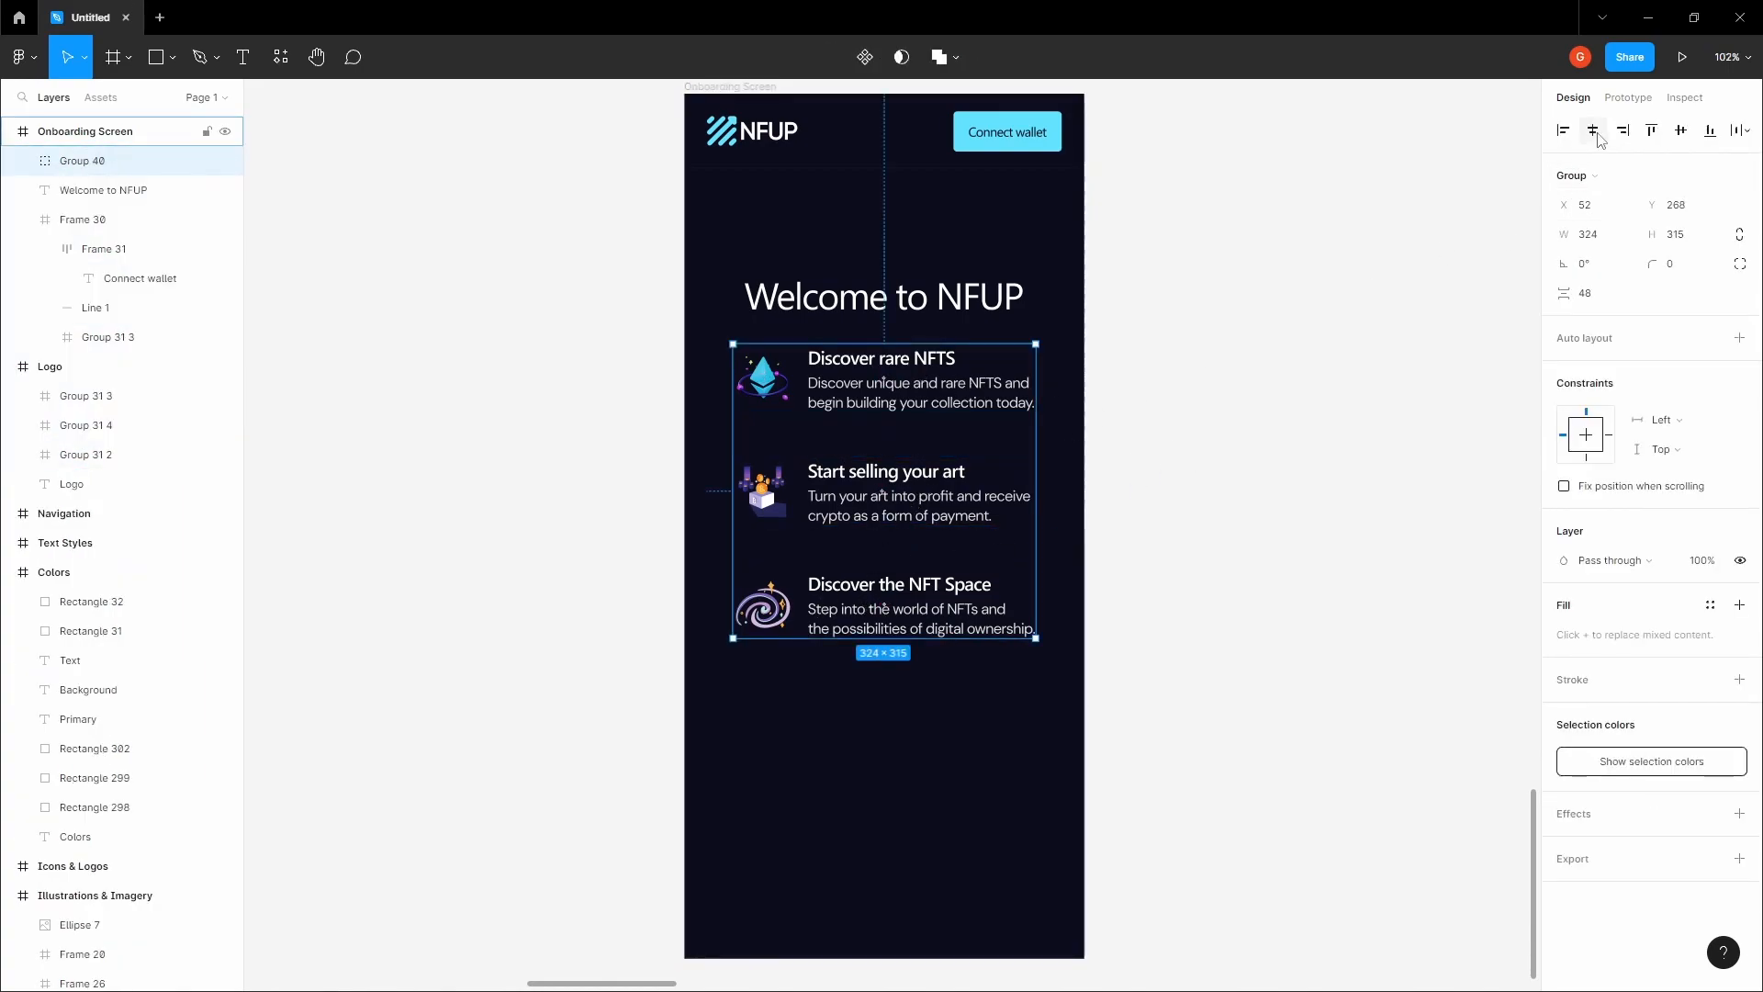
# - Check the feature group's margins, then centre the "Welcome to NFUP" heading horizontally and measure its gap to the group
pyautogui.press('alt')
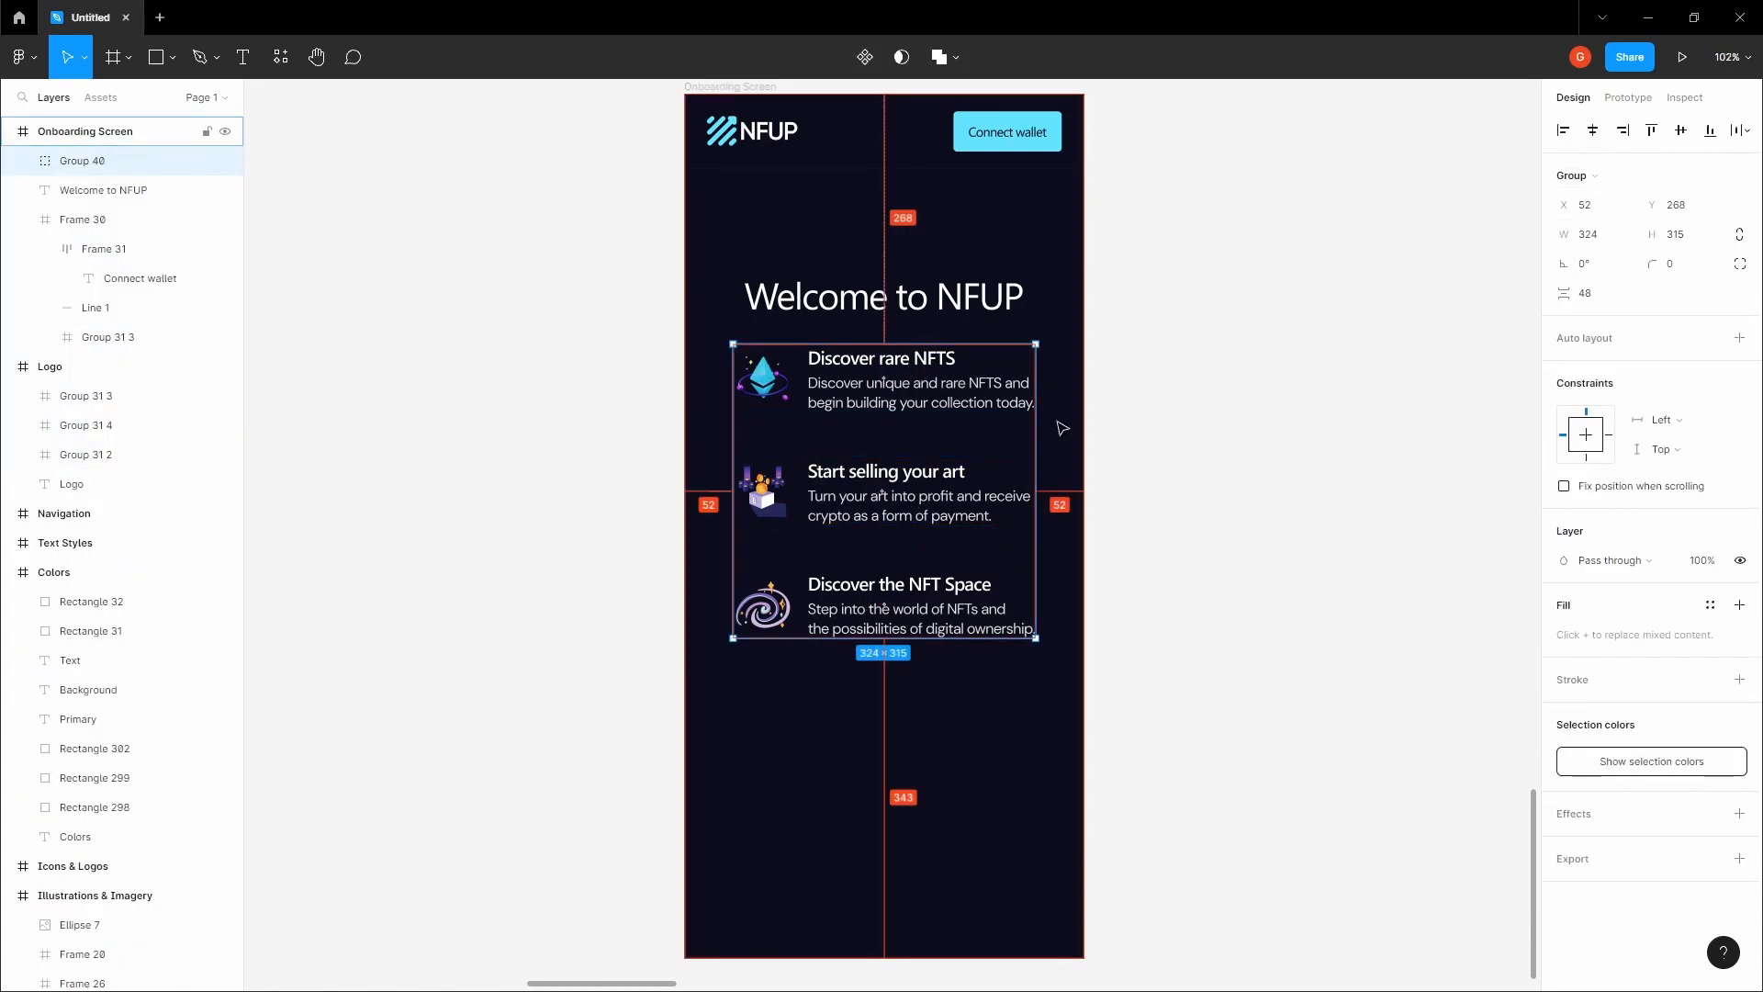
pyautogui.click(964, 295)
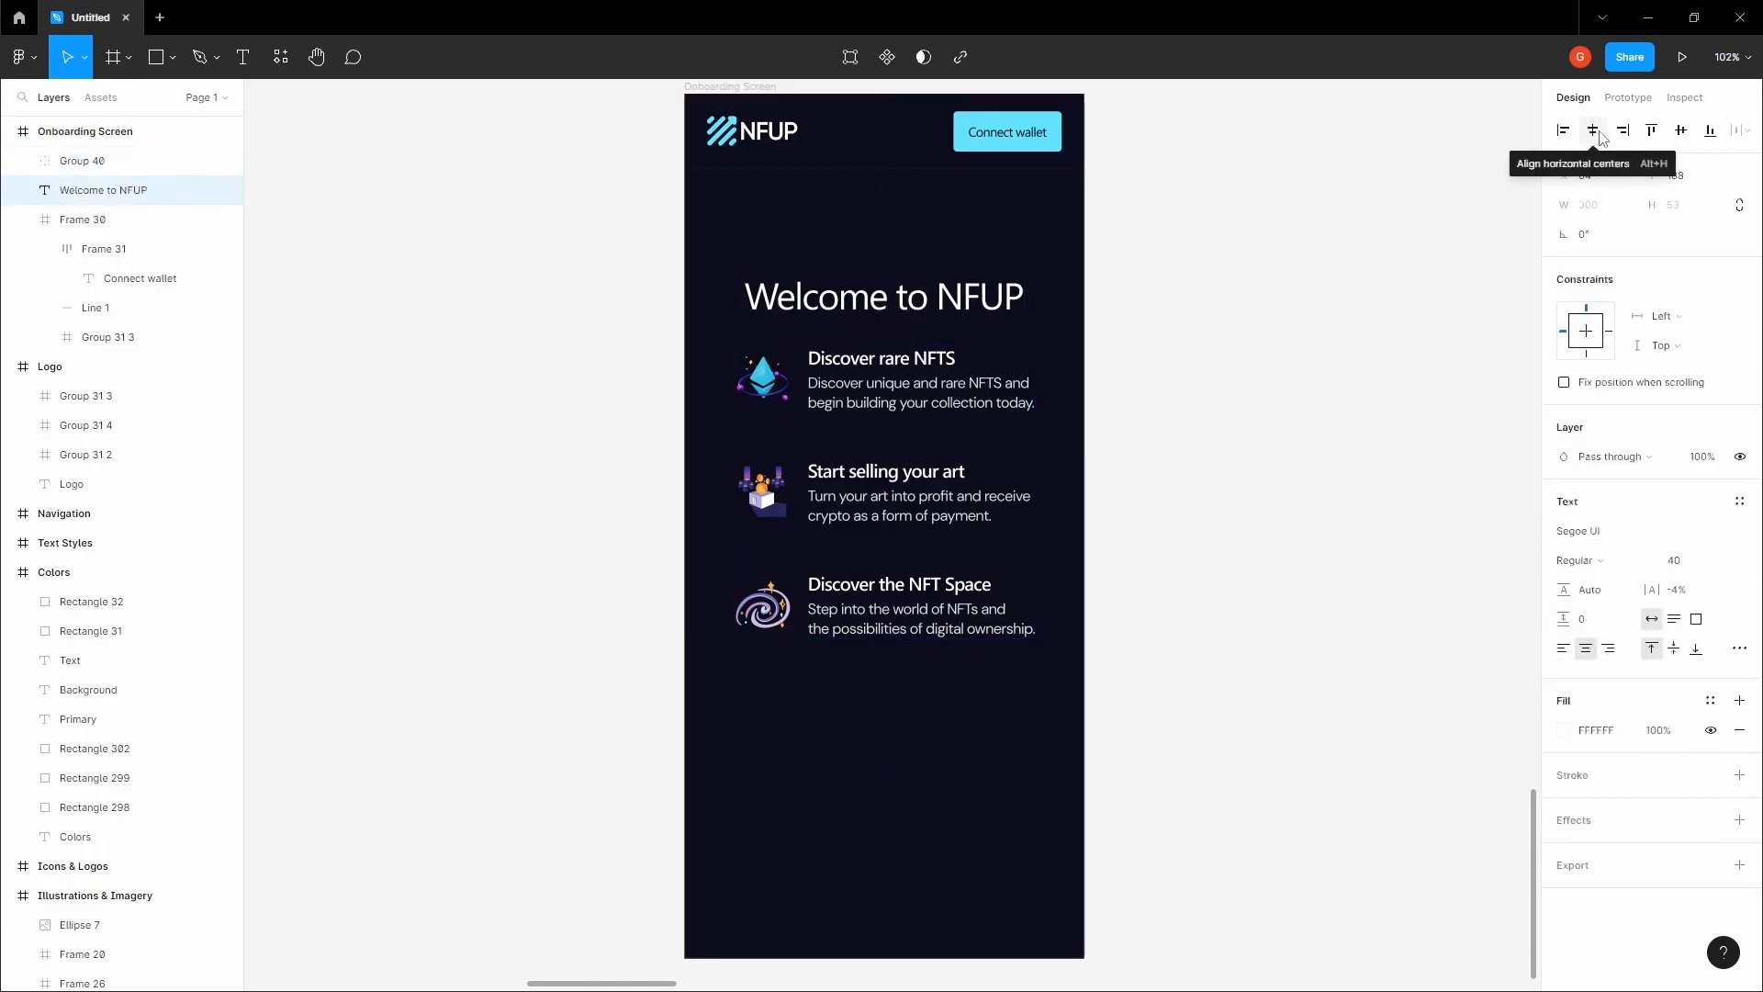
pyautogui.click(976, 384)
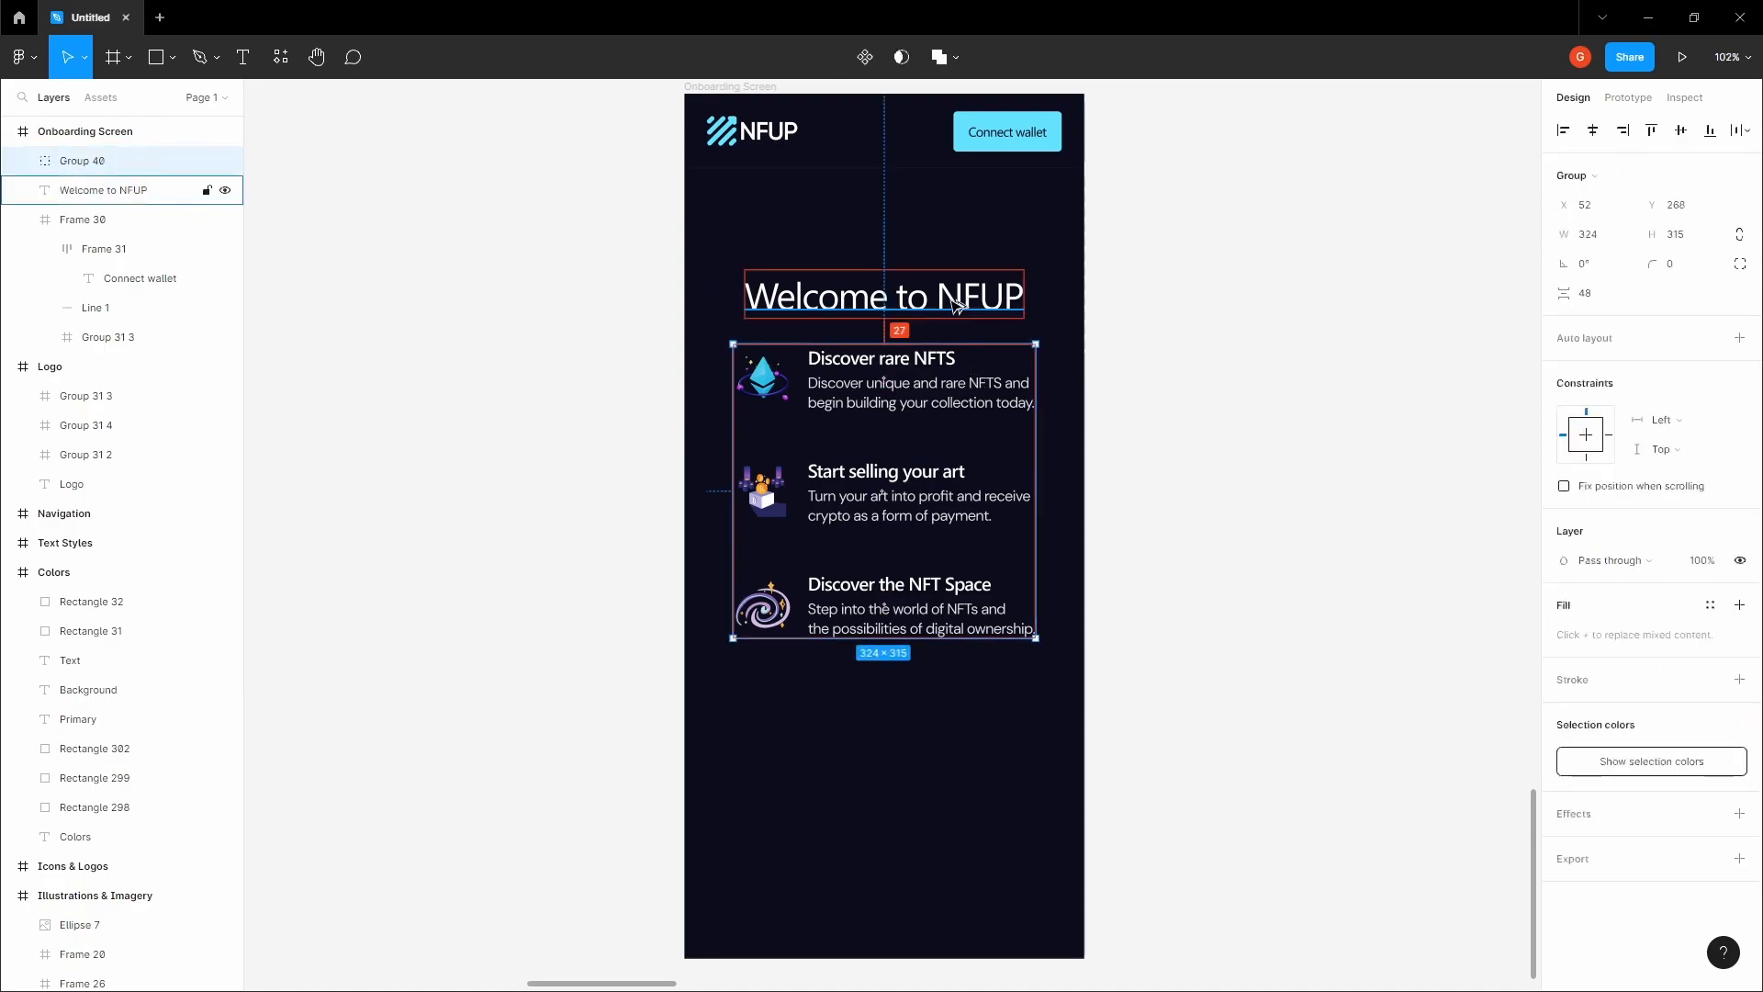
# - Move the feature group down to leave a 64 px gap below the "Welcome to NFUP" heading
pyautogui.hotkey('alt', 'Down')
pyautogui.hotkey('alt', 'Down')
pyautogui.hotkey('alt', 'Down')
pyautogui.hotkey('alt', 'Down')
pyautogui.hotkey('alt', 'Down')
pyautogui.hotkey('alt', 'shift', 'Down')
pyautogui.hotkey('alt', 'Down')
pyautogui.hotkey('alt', 'Down')
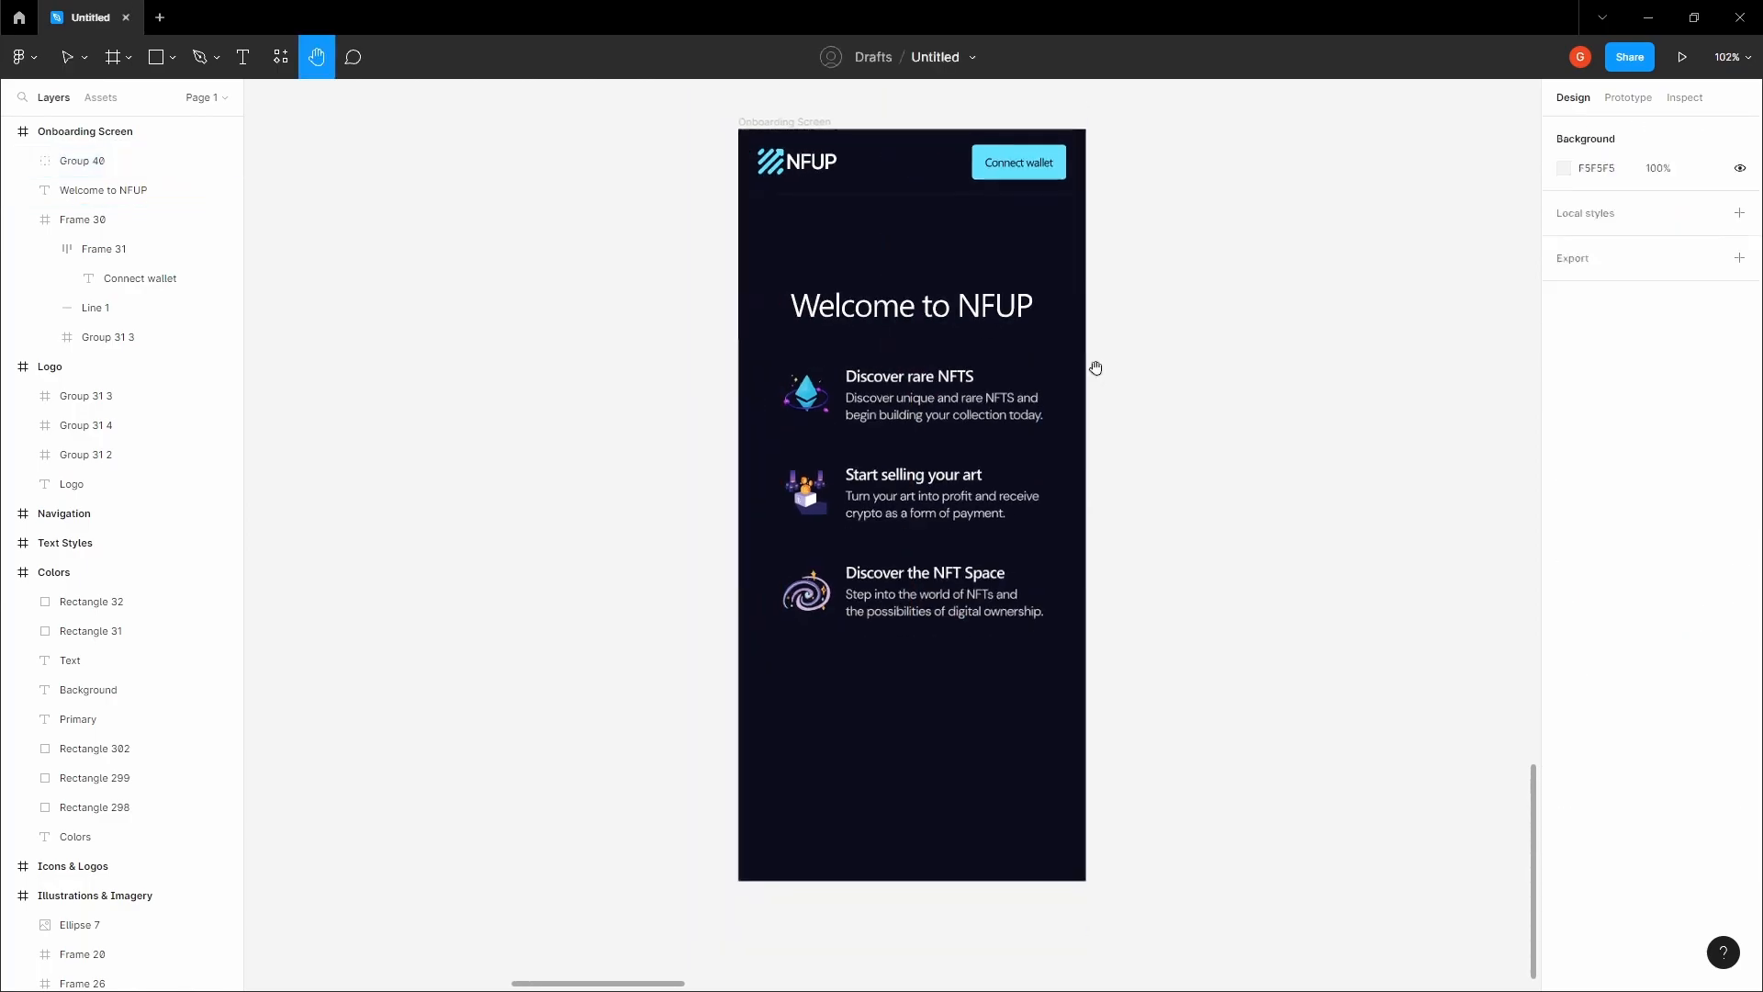
# - Group the "Welcome to NFUP" heading together with the feature group
pyautogui.moveTo(1095, 368); pyautogui.dragTo(989, 404)
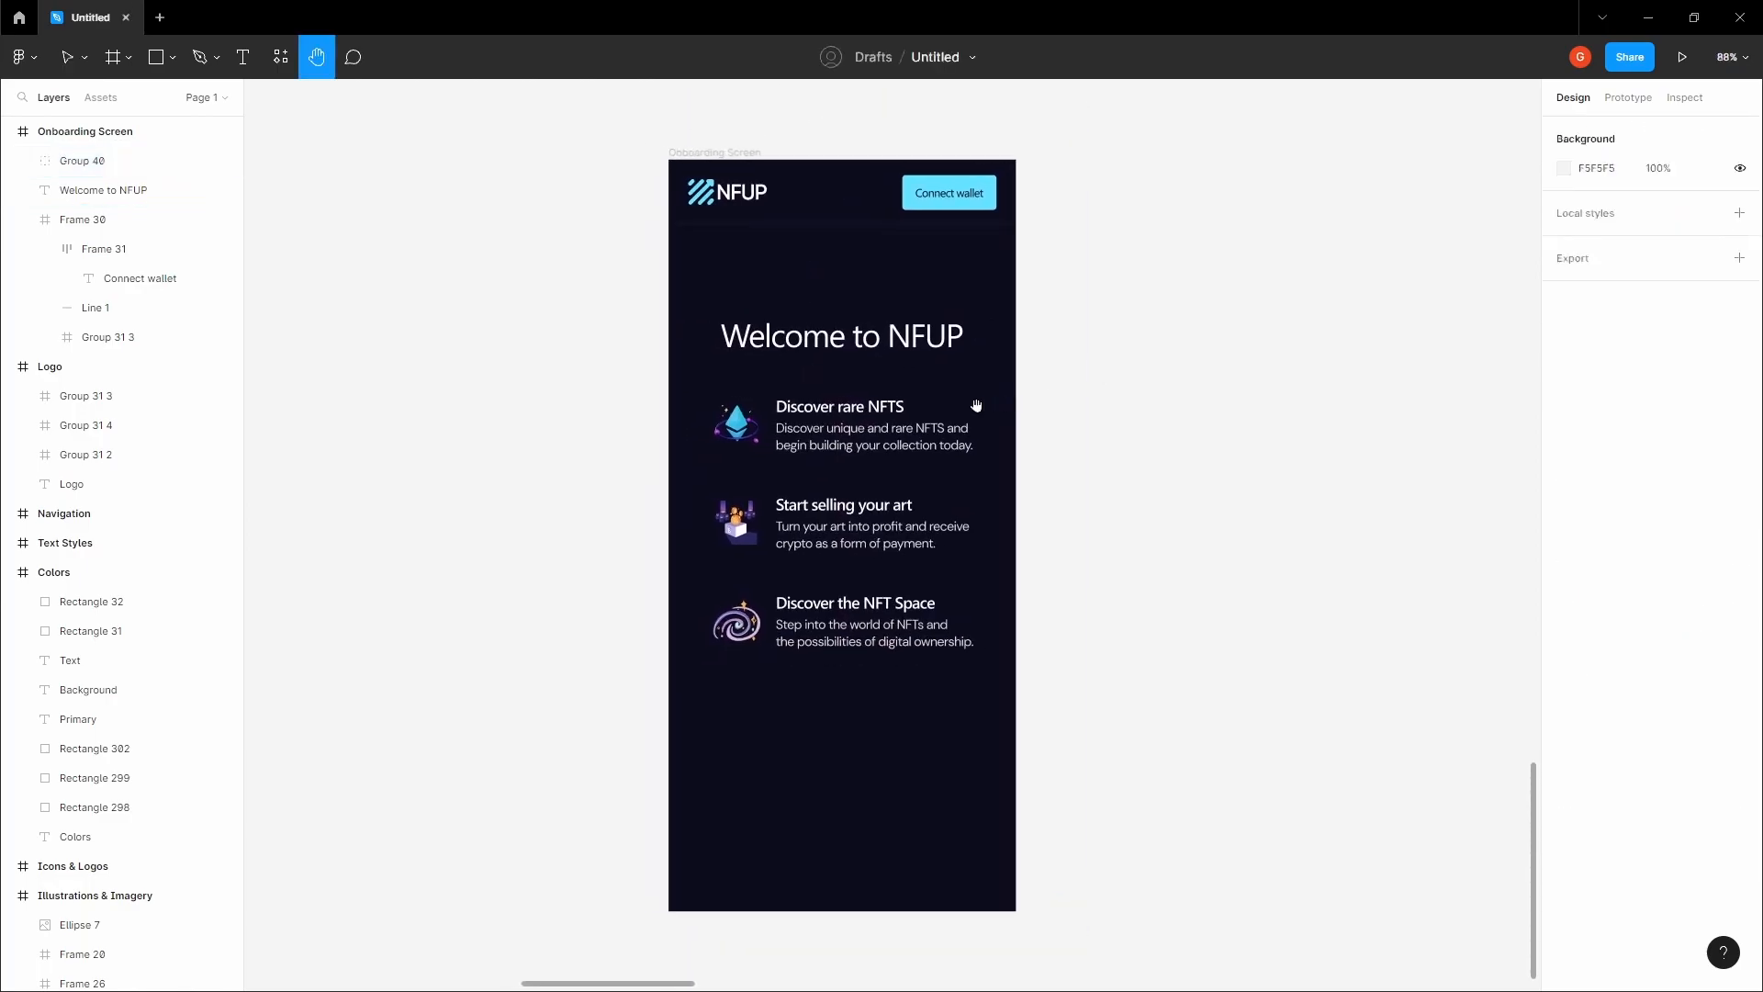
pyautogui.press('v')
pyautogui.click(886, 400)
pyautogui.press('alt')
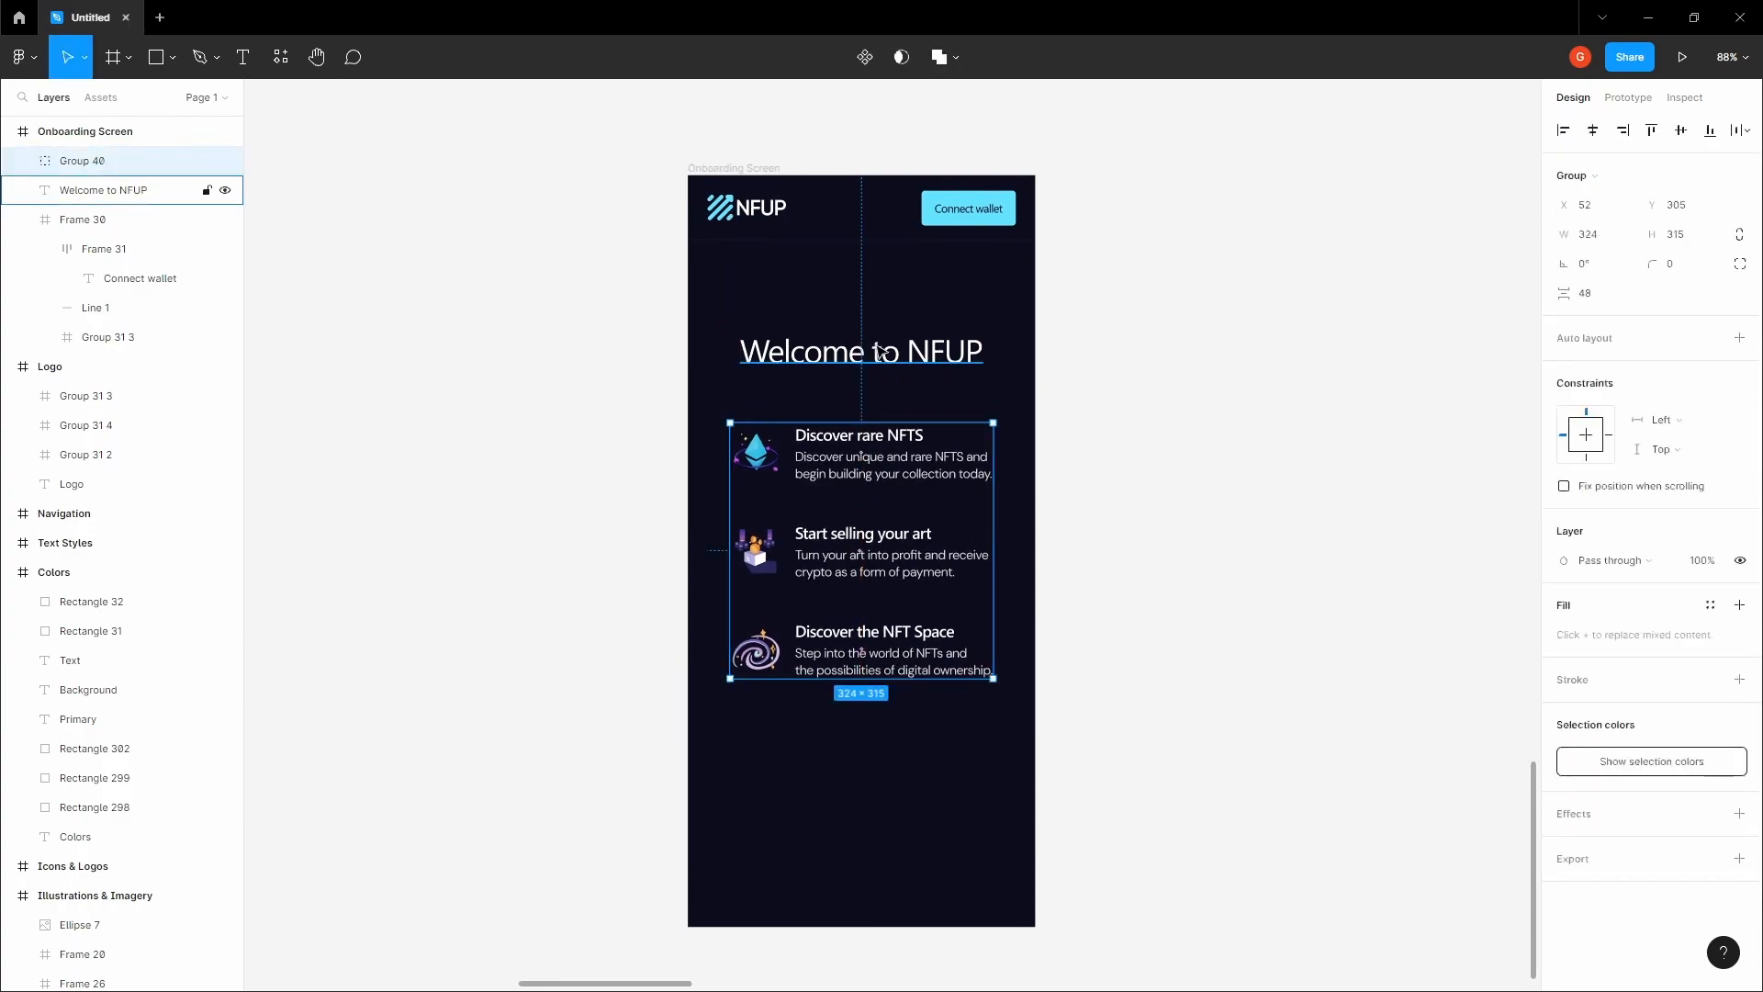
pyautogui.keyDown('shift'); pyautogui.click(876, 347); pyautogui.keyUp('shift')
pyautogui.hotkey('ctrl', 'g')
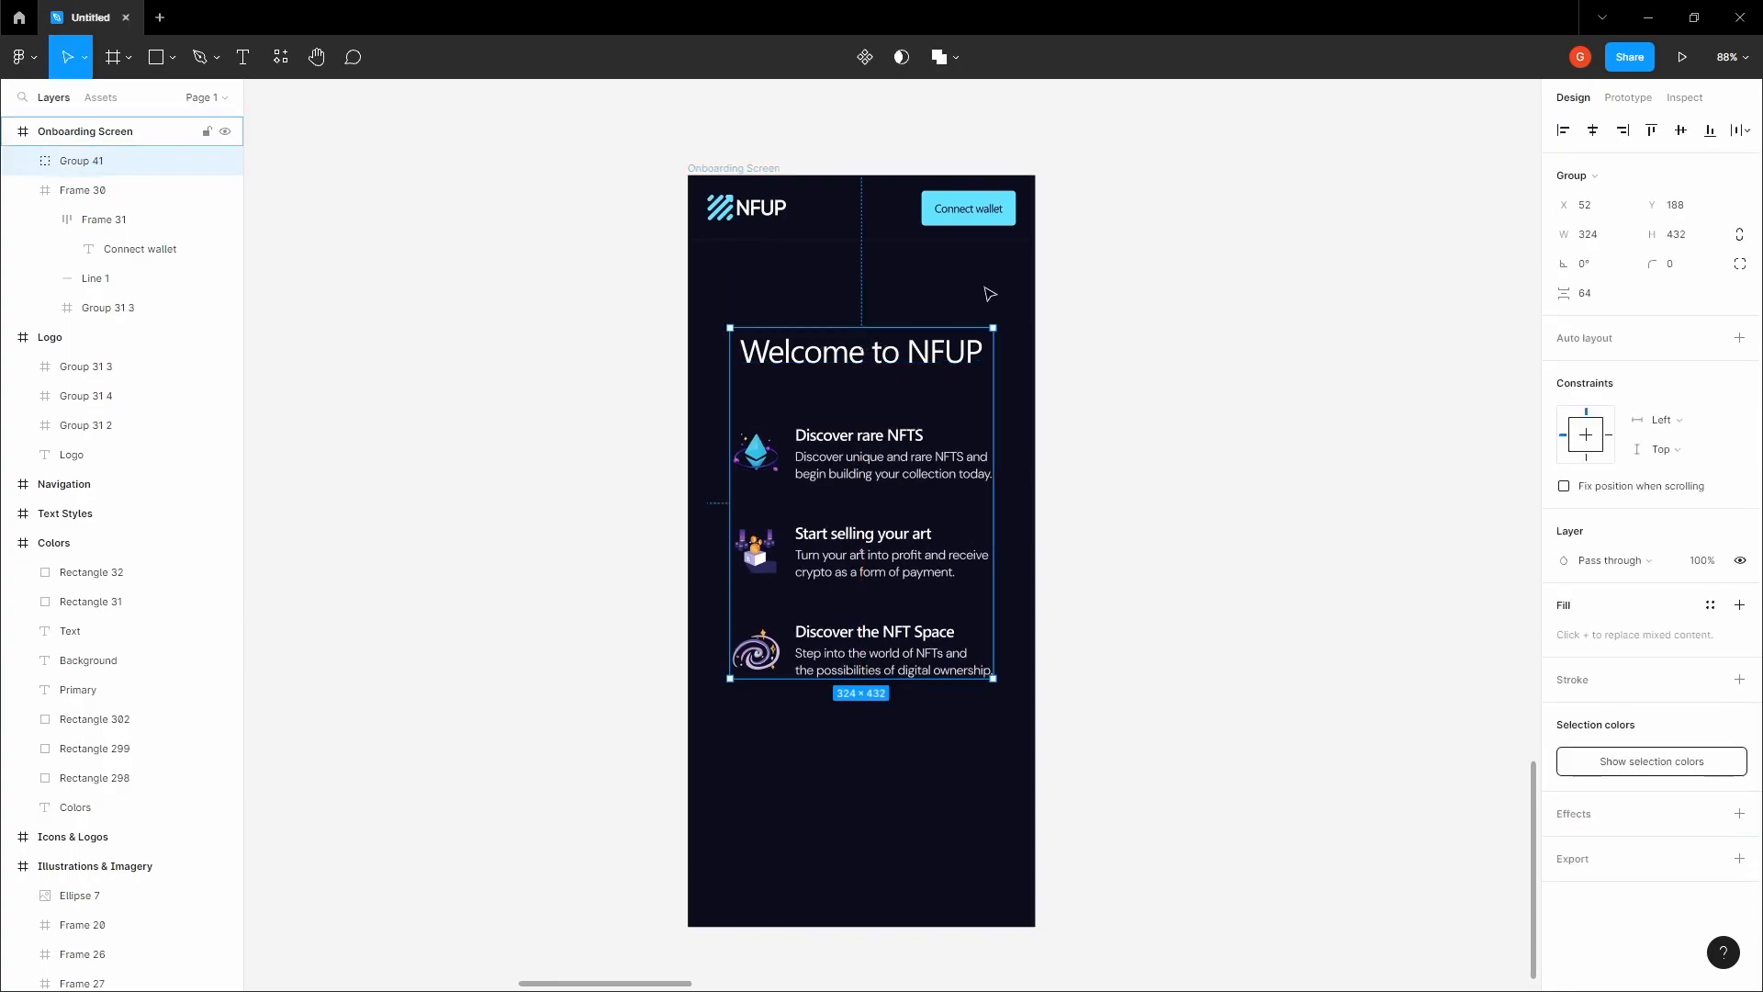
# - Move the heading and features group up until it sits 64 px below the header bar
pyautogui.hotkey('shift', 'Up')
pyautogui.hotkey('shift', 'Up')
pyautogui.hotkey('shift', 'Up')
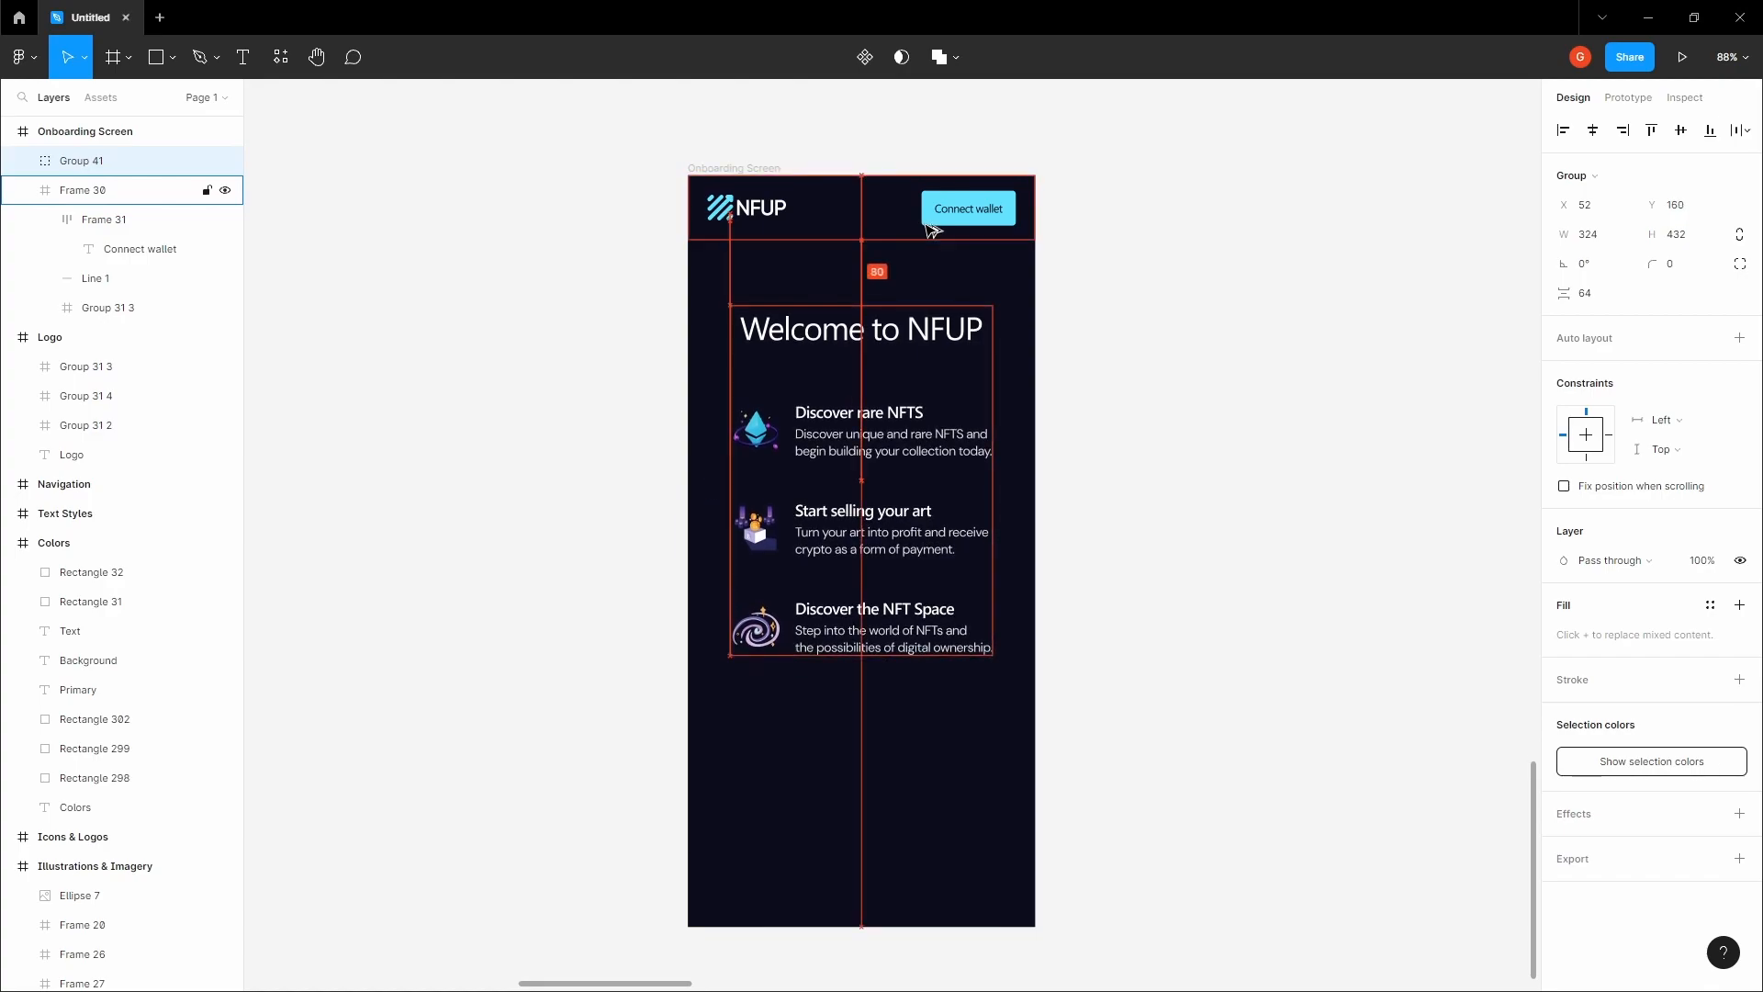
pyautogui.hotkey('shift', 'Up')
pyautogui.press('Up')
pyautogui.press('Up')
pyautogui.press('Up')
pyautogui.press('Up')
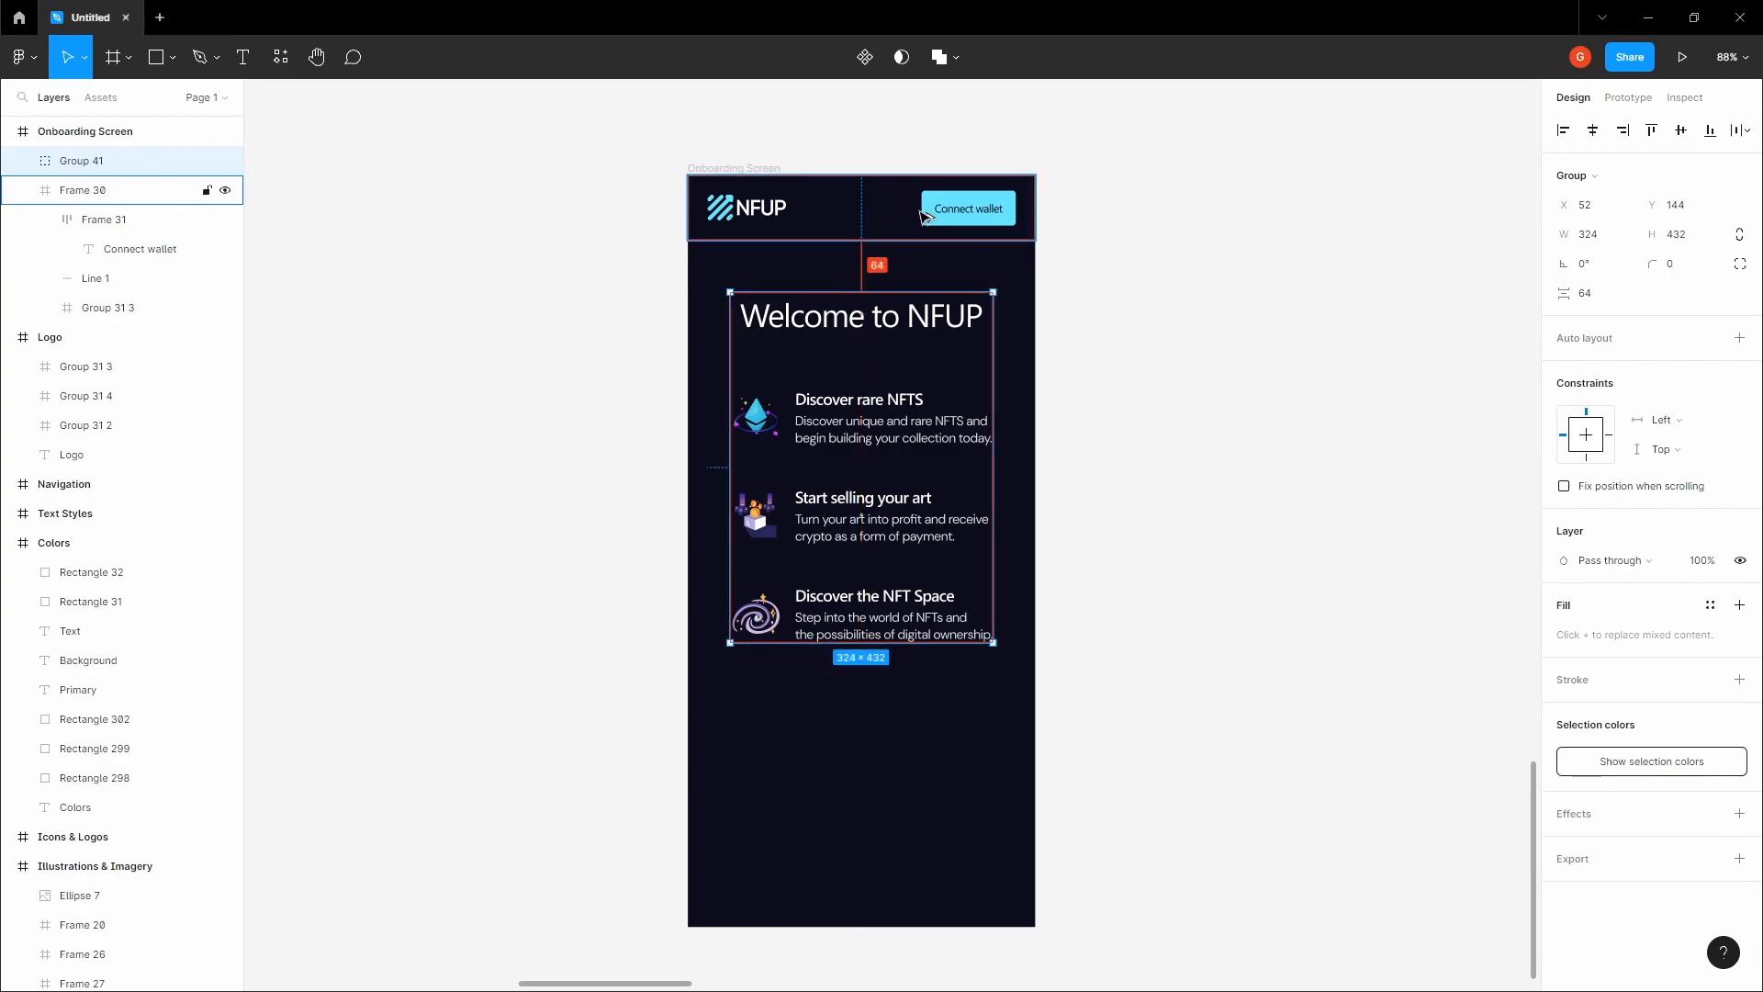
# - Add the text "Continue" in the empty area below the feature rows on the Onboarding Screen
pyautogui.click(1093, 306)
pyautogui.press('space')
pyautogui.moveTo(1093, 306)
pyautogui.mouseDown()
pyautogui.moveTo(1097, 240)
pyautogui.moveTo(1063, 307)
pyautogui.mouseUp()
pyautogui.scroll(-1, 1023, 372)
pyautogui.moveTo(1023, 372); pyautogui.dragTo(1006, 225)
pyautogui.moveTo(968, 332); pyautogui.dragTo(962, 406)
pyautogui.scroll(1, 875, 507)
pyautogui.scroll(1, 875, 507)
pyautogui.moveTo(896, 564); pyautogui.dragTo(885, 480)
pyautogui.scroll(1, 898, 526)
pyautogui.scroll(2, 861, 539)
pyautogui.press('t')
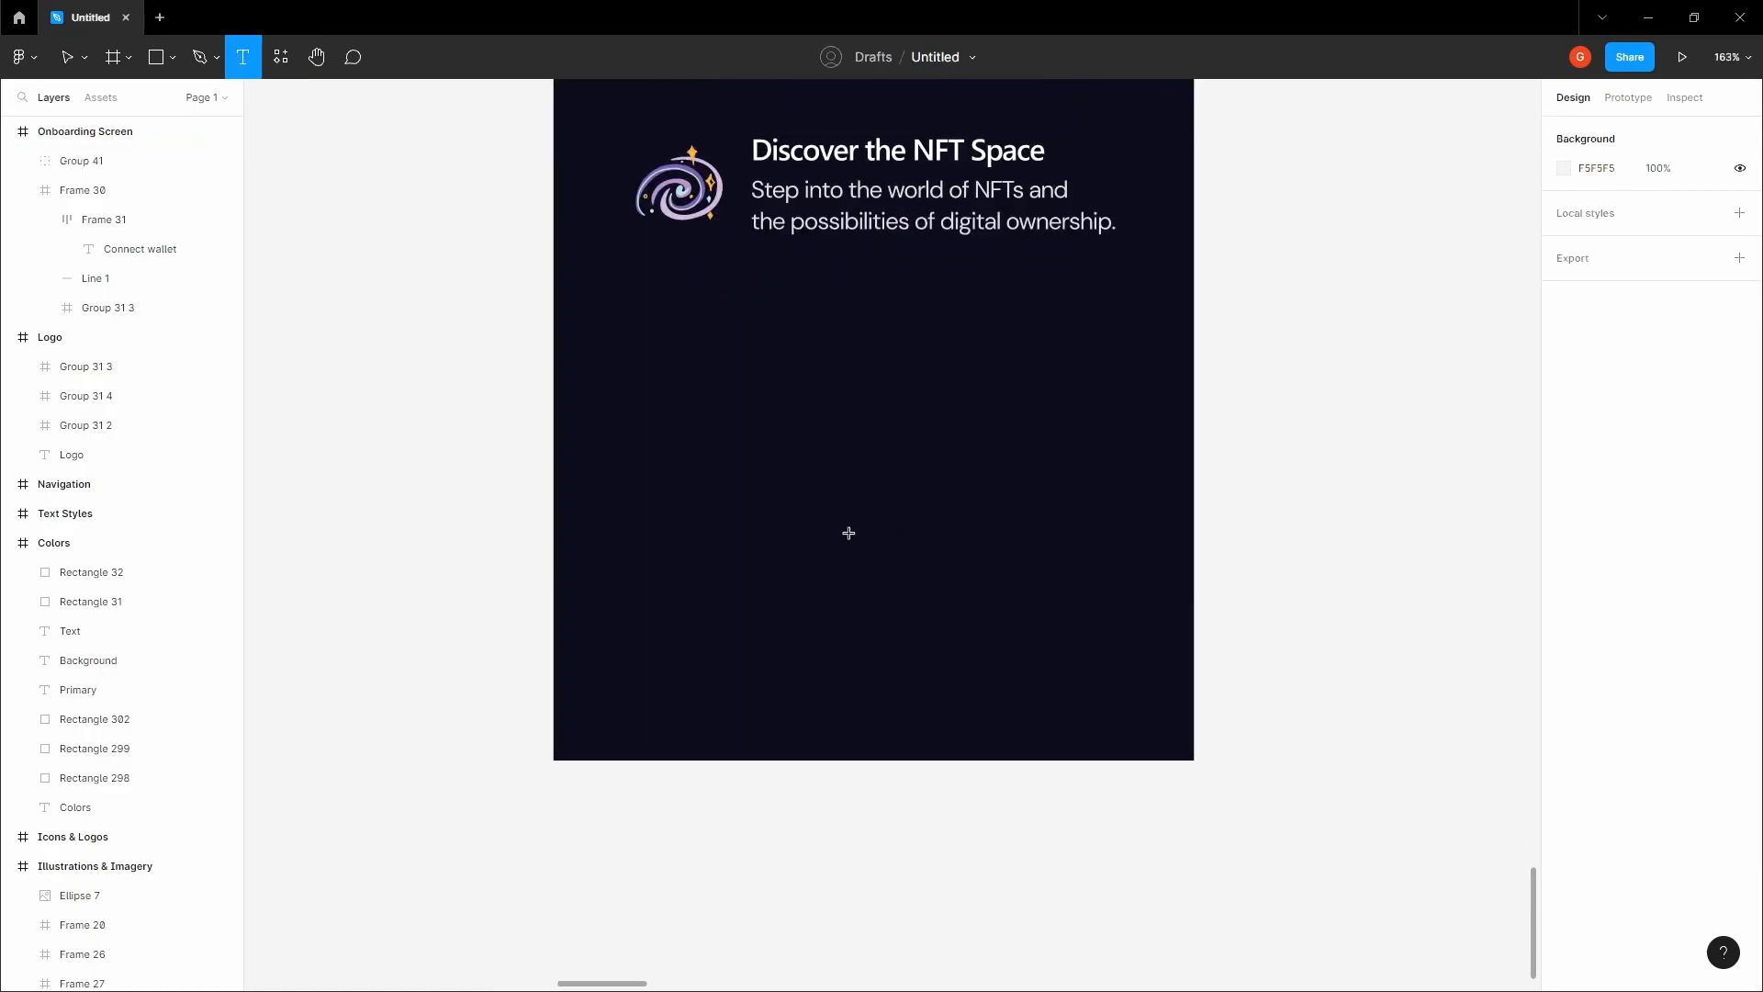
pyautogui.click(846, 531)
pyautogui.write('Con')
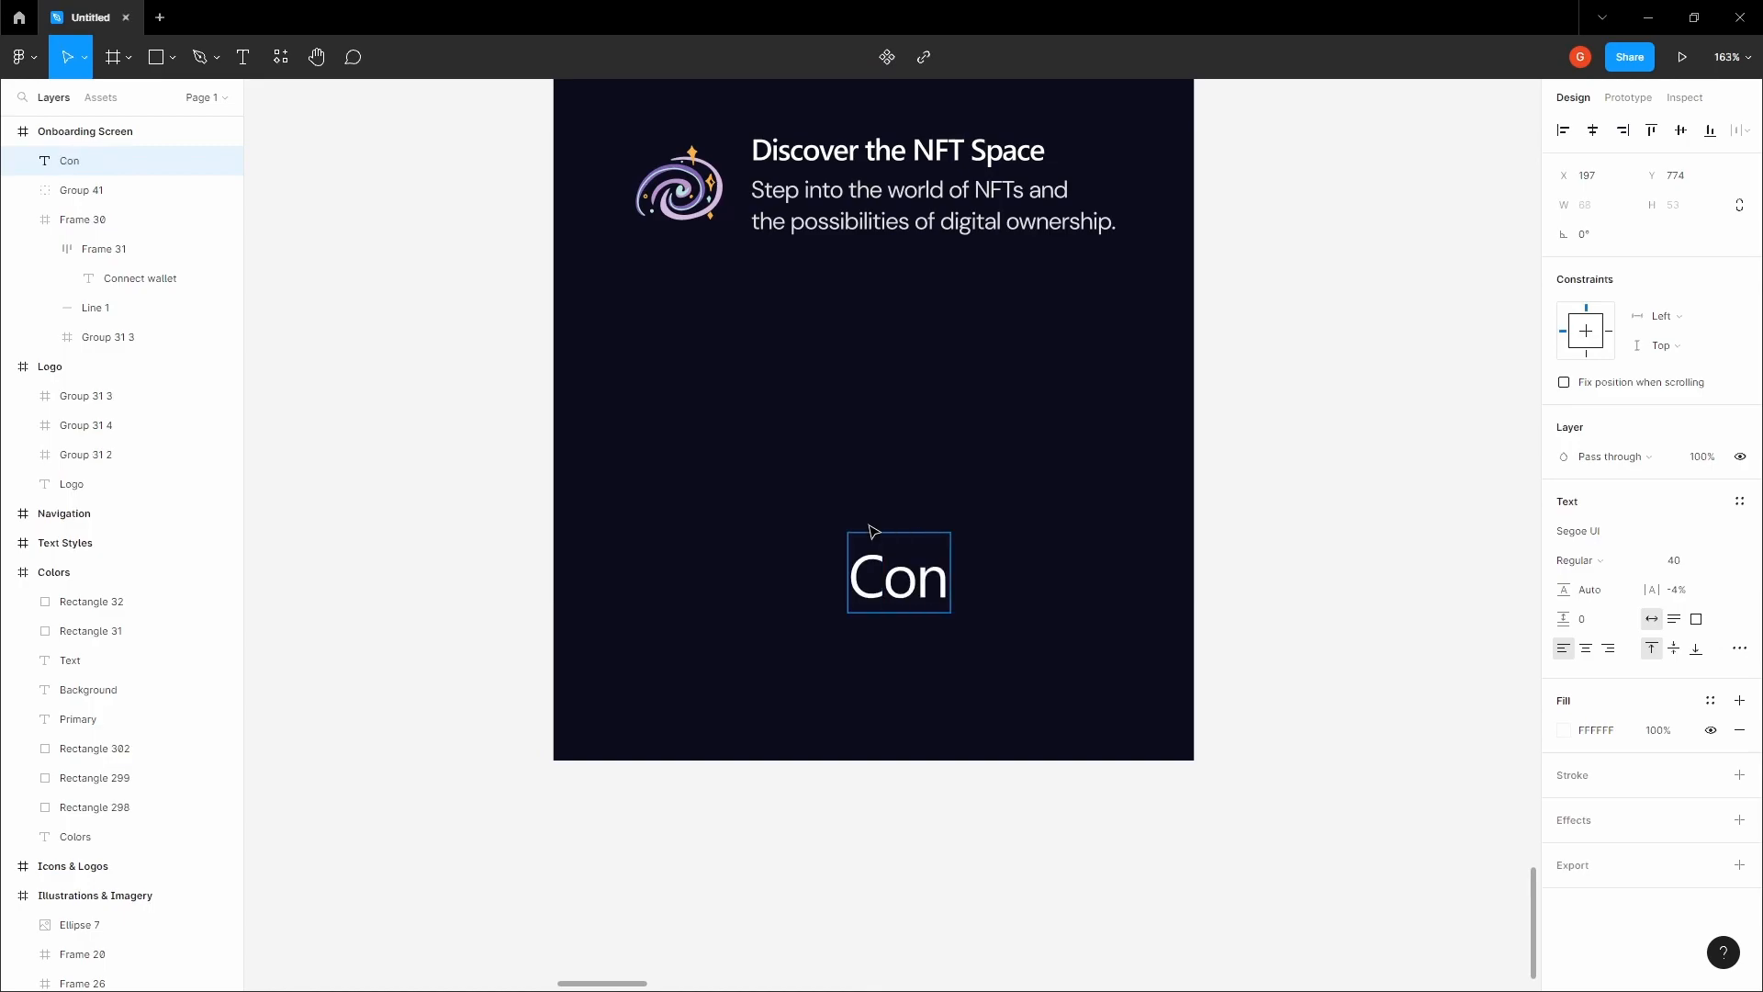
pyautogui.write('tinue')
pyautogui.press('Escape')
# - Reduce the "Continue" text to font size 16 and place it in the empty area below the feature rows
pyautogui.moveTo(918, 569); pyautogui.dragTo(834, 523)
pyautogui.press('Tab')
pyautogui.click(1351, 519)
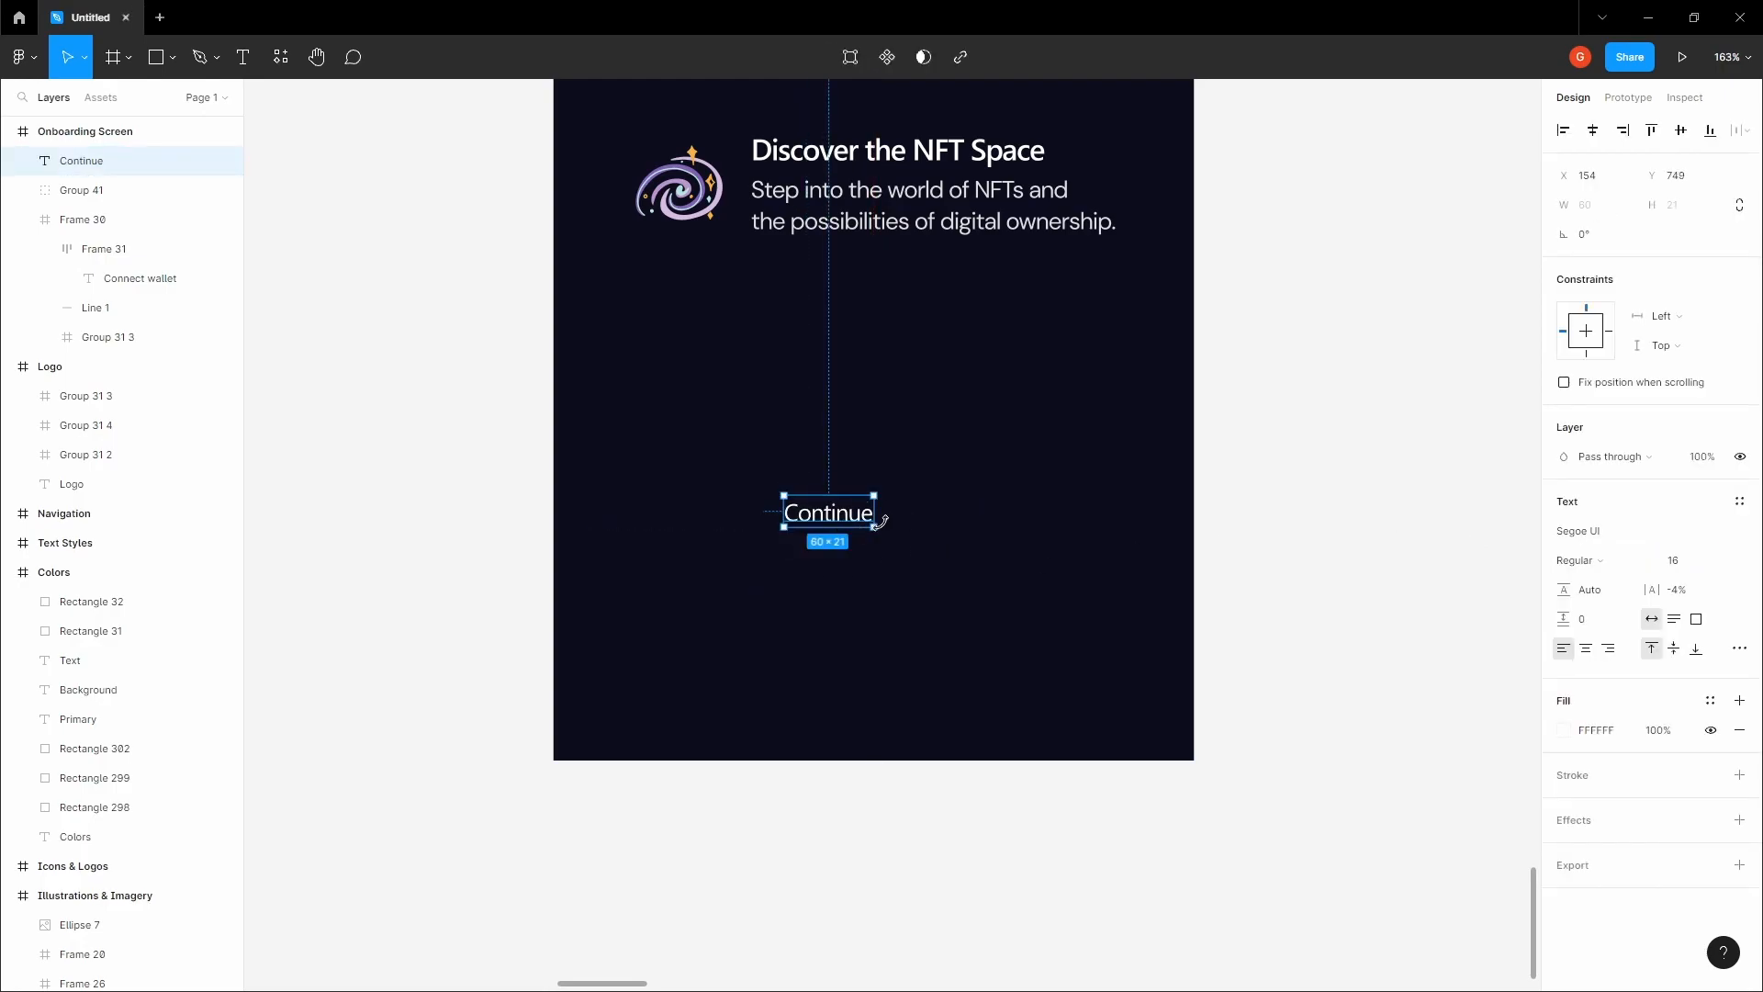
# - Wrap the "Continue" text in an auto layout frame with 16 px vertical padding and centred alignment
pyautogui.hotkey('shift', 'a')
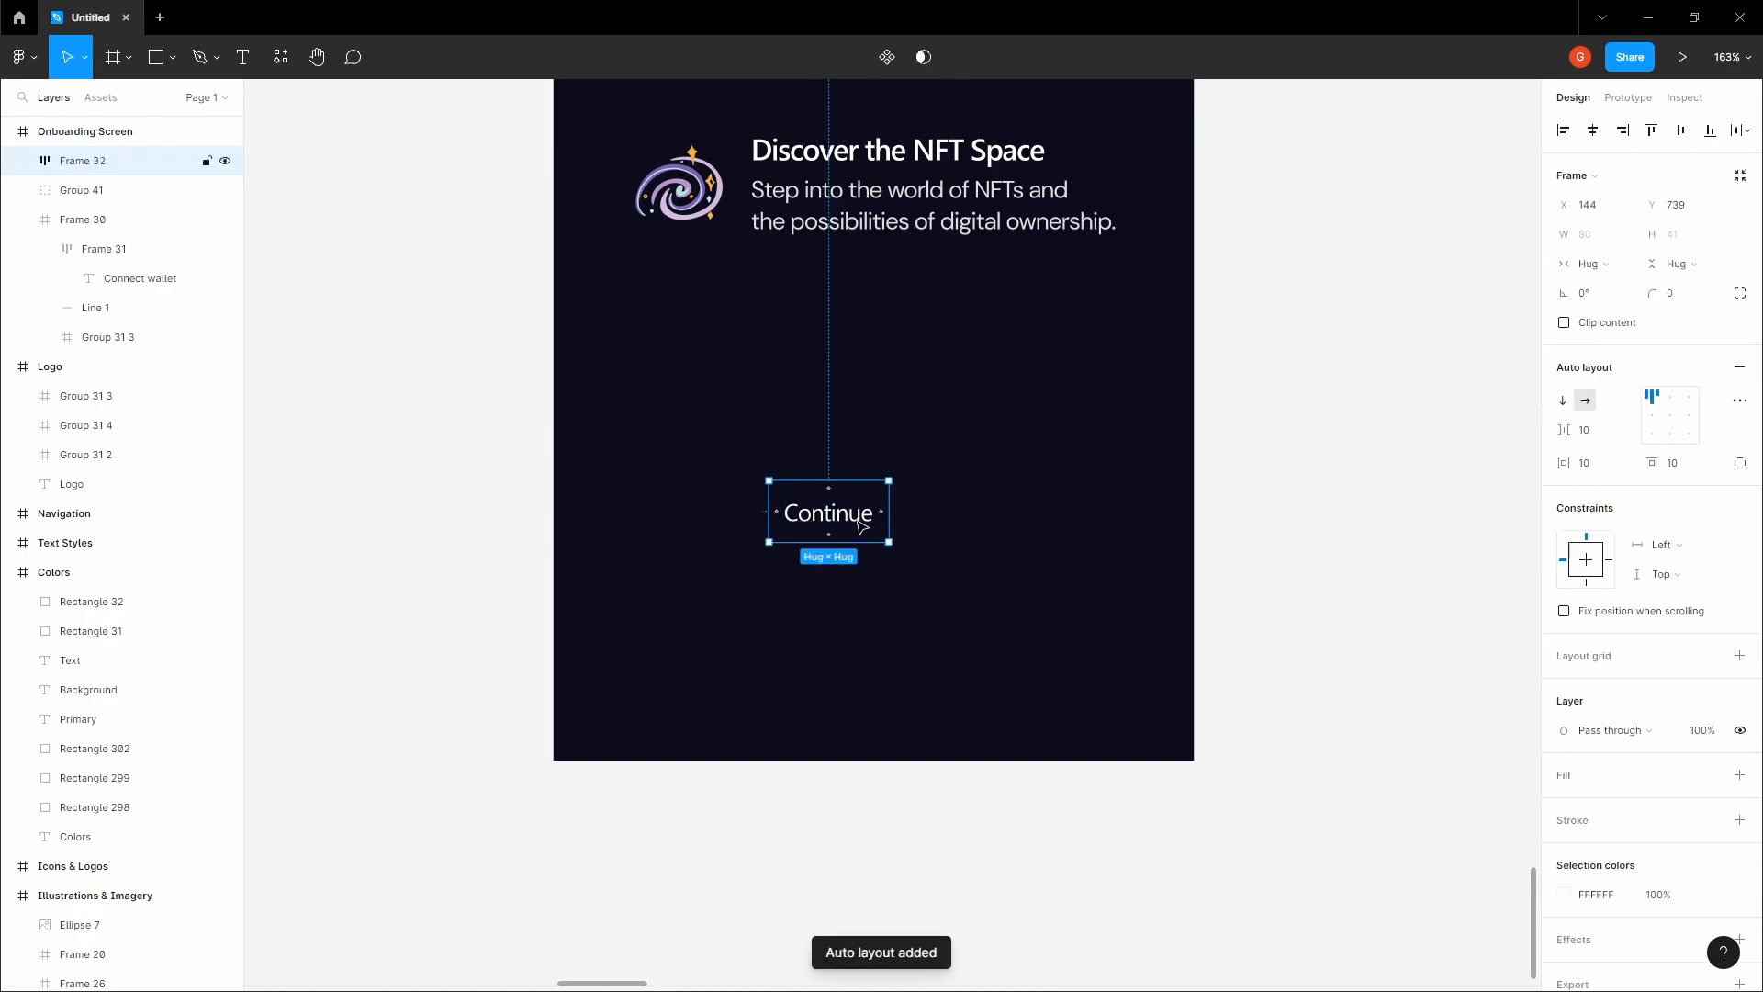
pyautogui.click(1696, 473)
pyautogui.write('1')
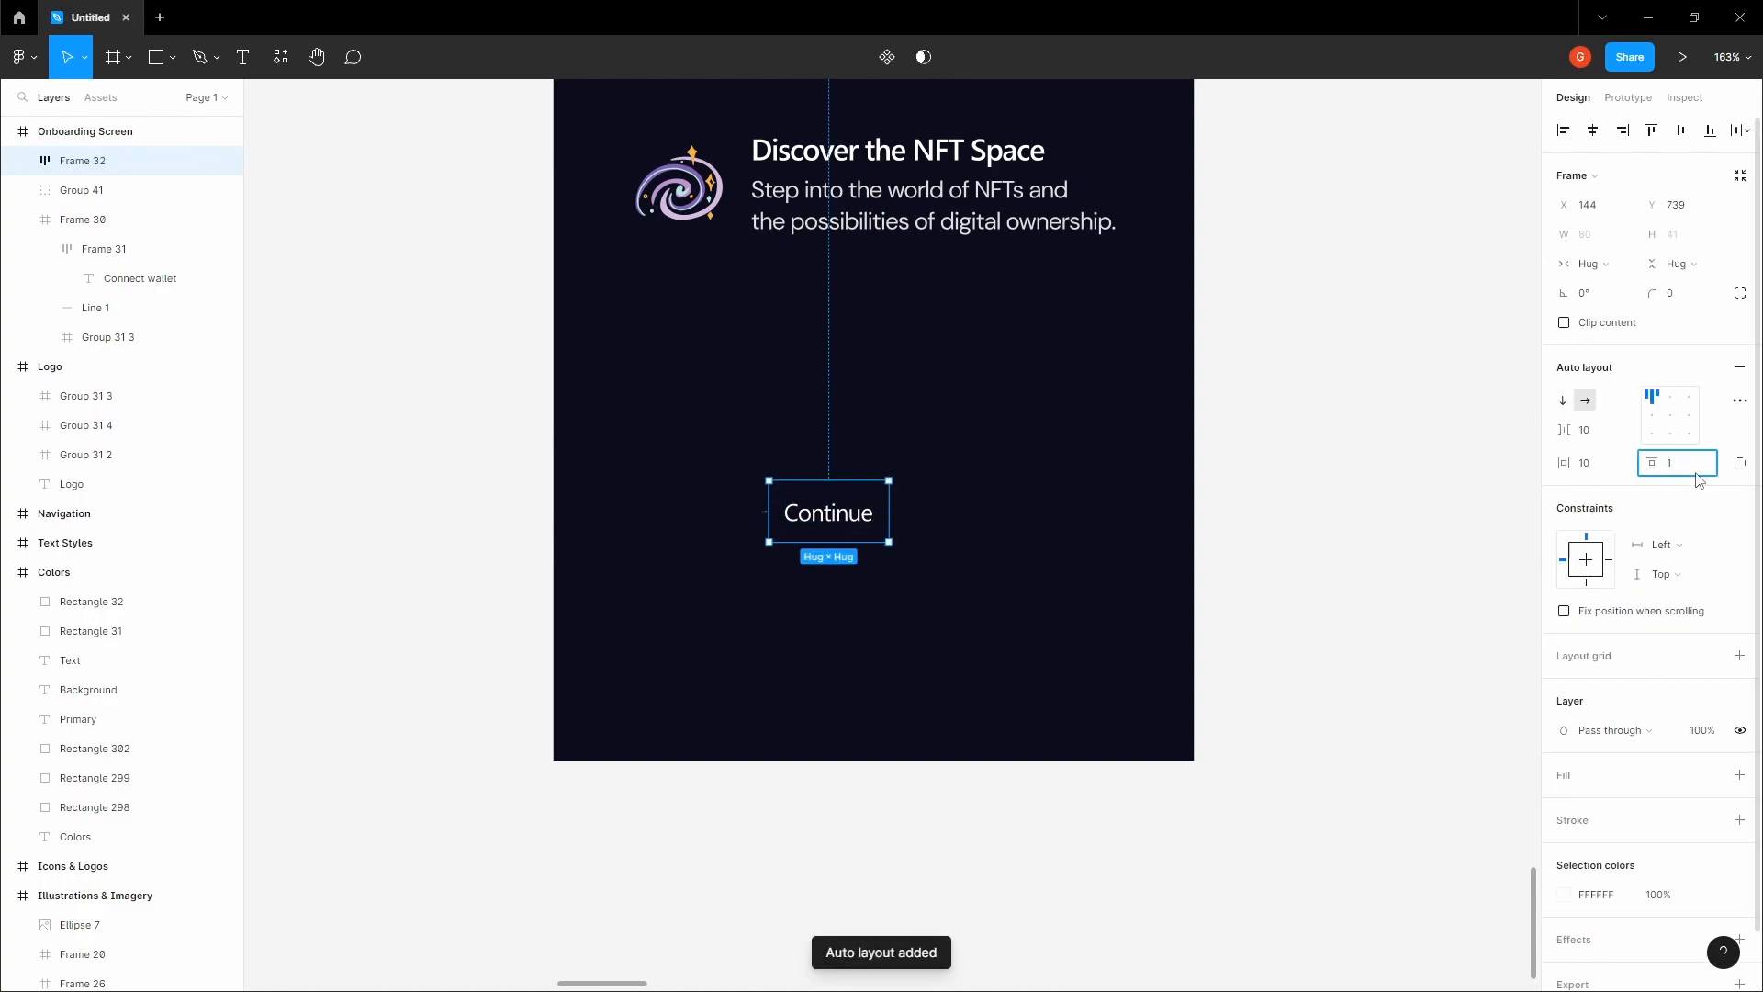
pyautogui.write('6')
pyautogui.press('Tab')
pyautogui.click(1615, 470)
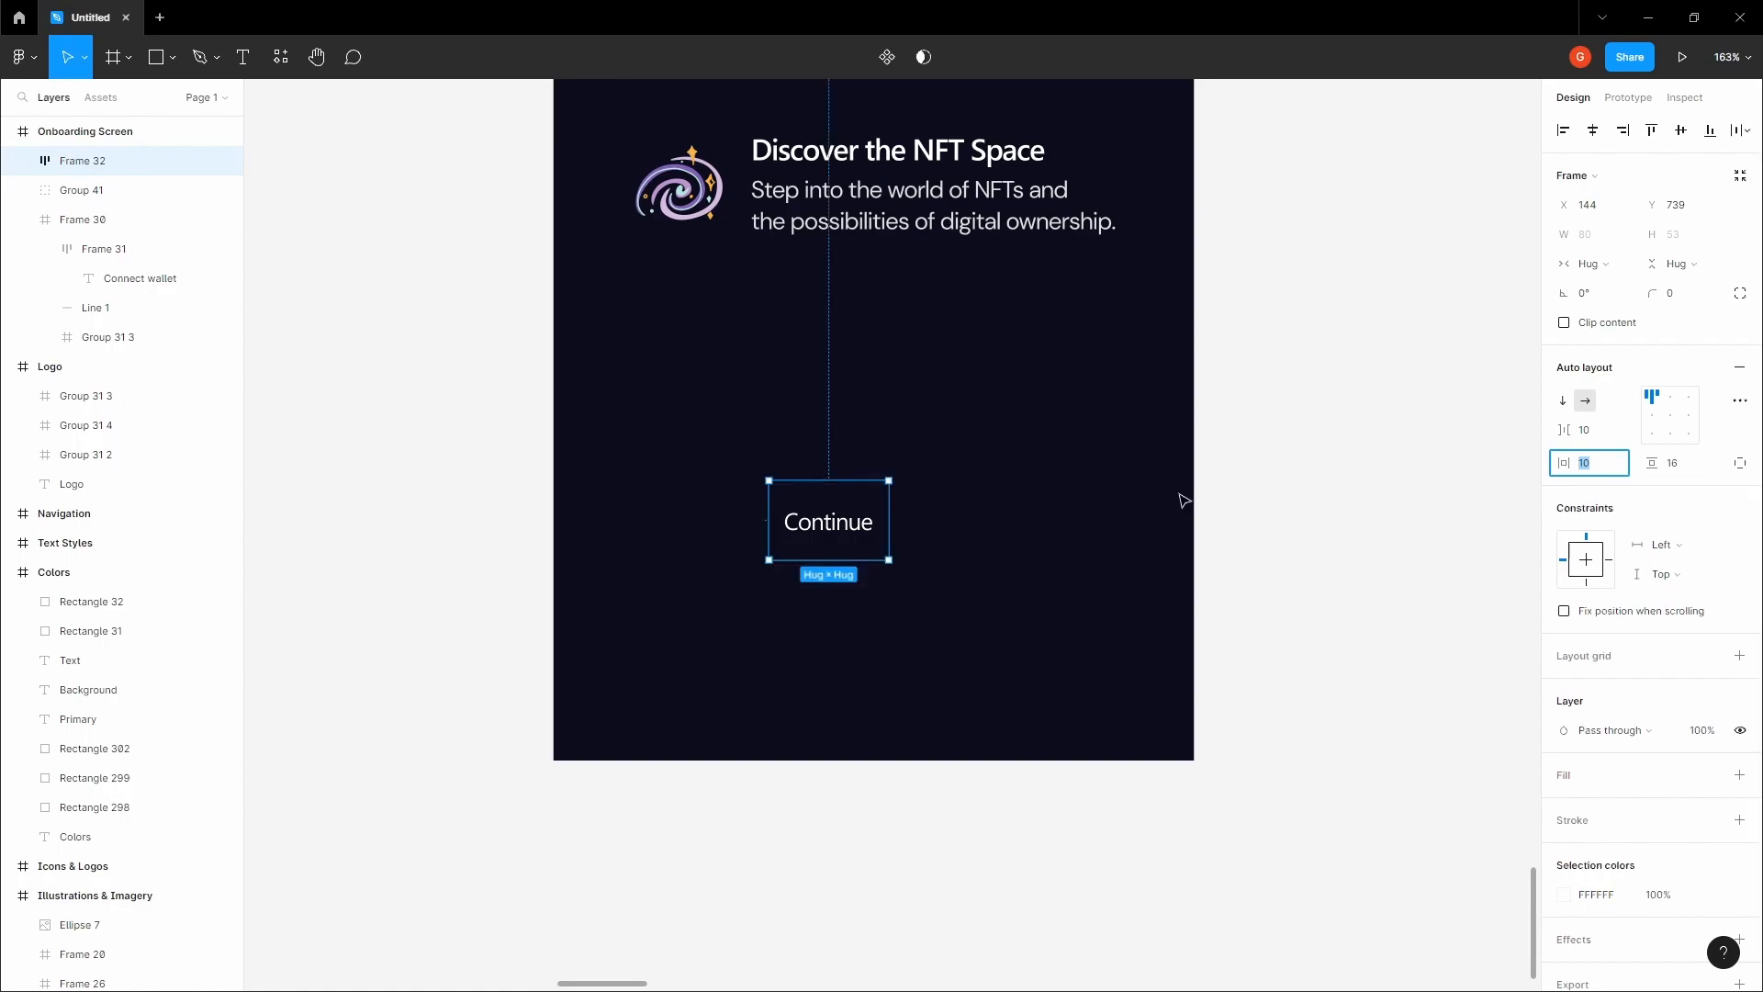
pyautogui.click(1673, 422)
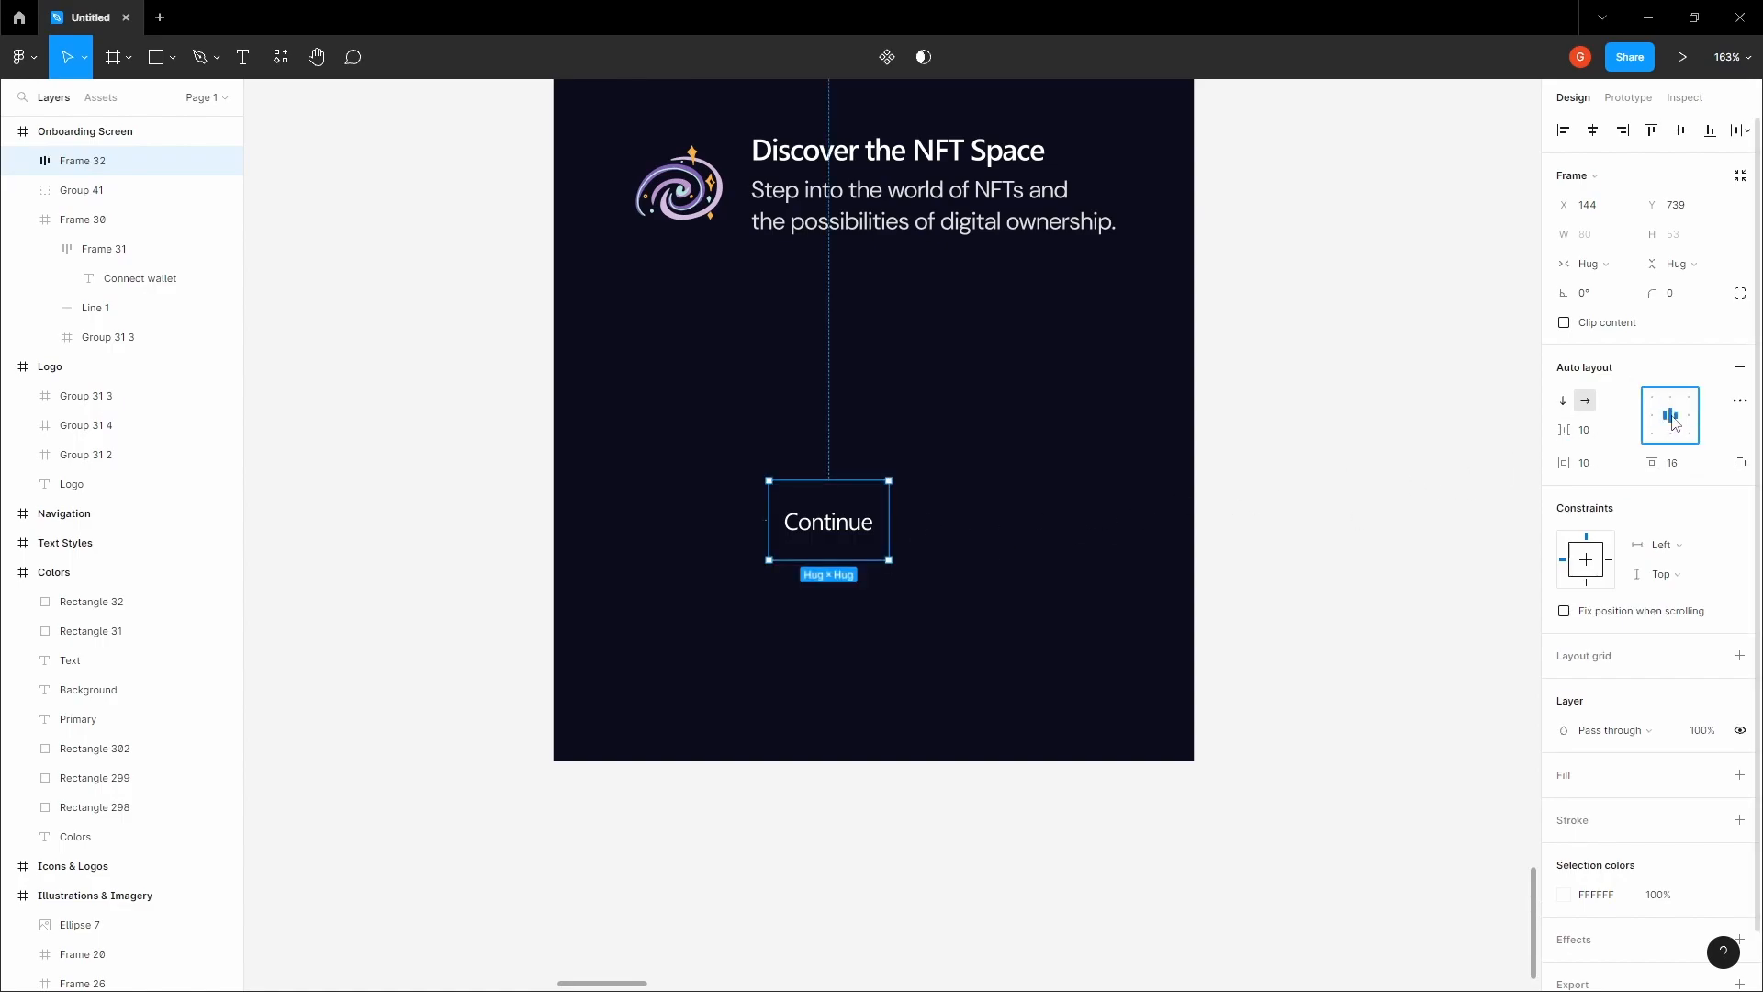
# - Widen the Continue frame on both sides to about 352 px across the Onboarding Screen
pyautogui.moveTo(892, 511); pyautogui.dragTo(1138, 511)
pyautogui.moveTo(769, 503); pyautogui.dragTo(606, 503)
pyautogui.click(685, 437)
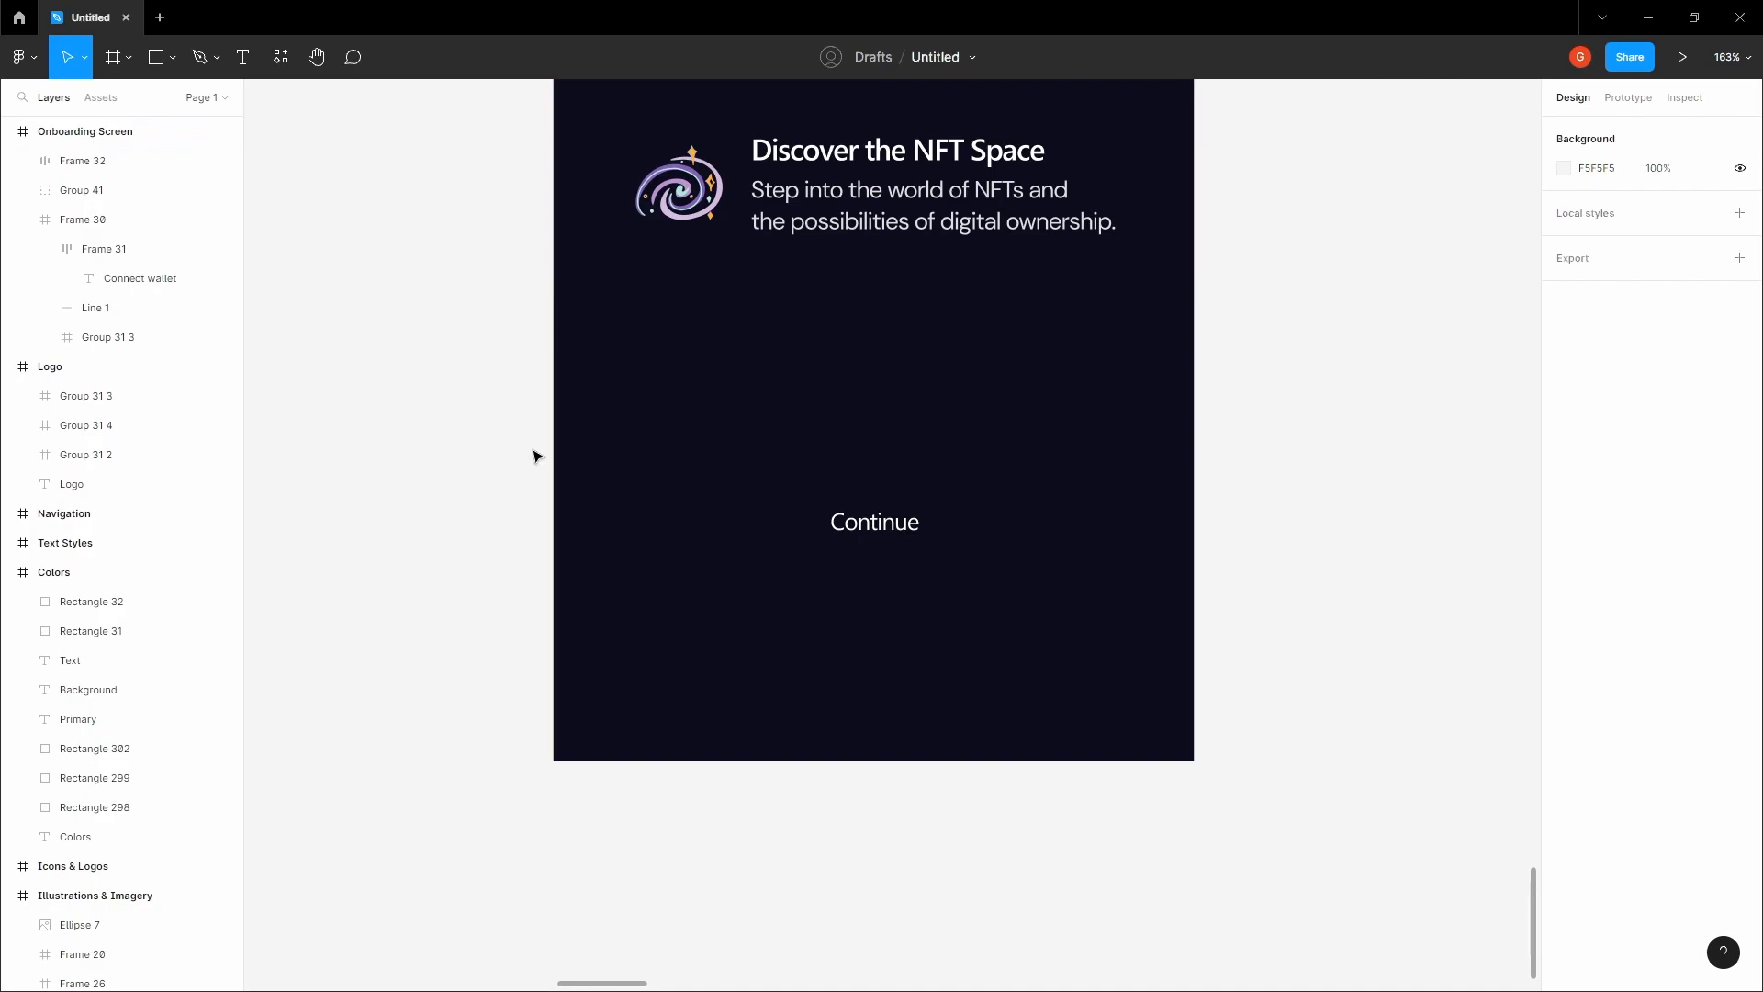
# - Make the Onboarding Screen's three-column layout grid visible
pyautogui.hotkey('ctrl', 'g')
pyautogui.hotkey('ctrl', 'g')
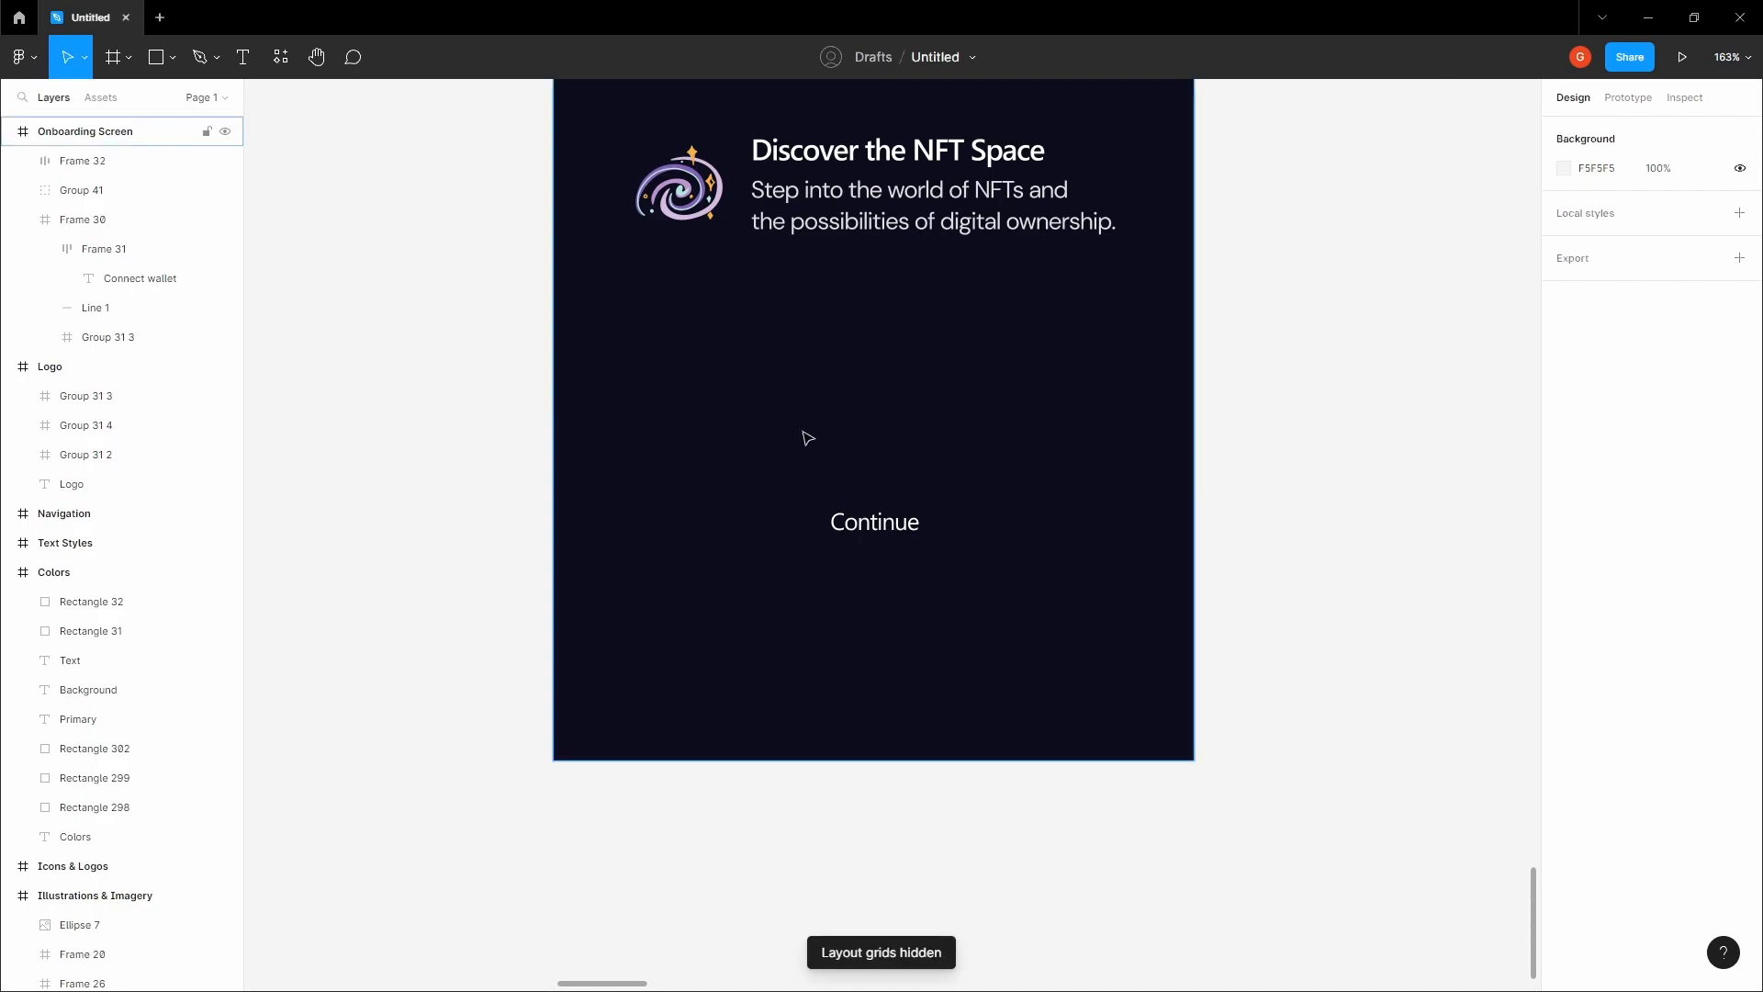
pyautogui.click(983, 450)
pyautogui.click(1713, 415)
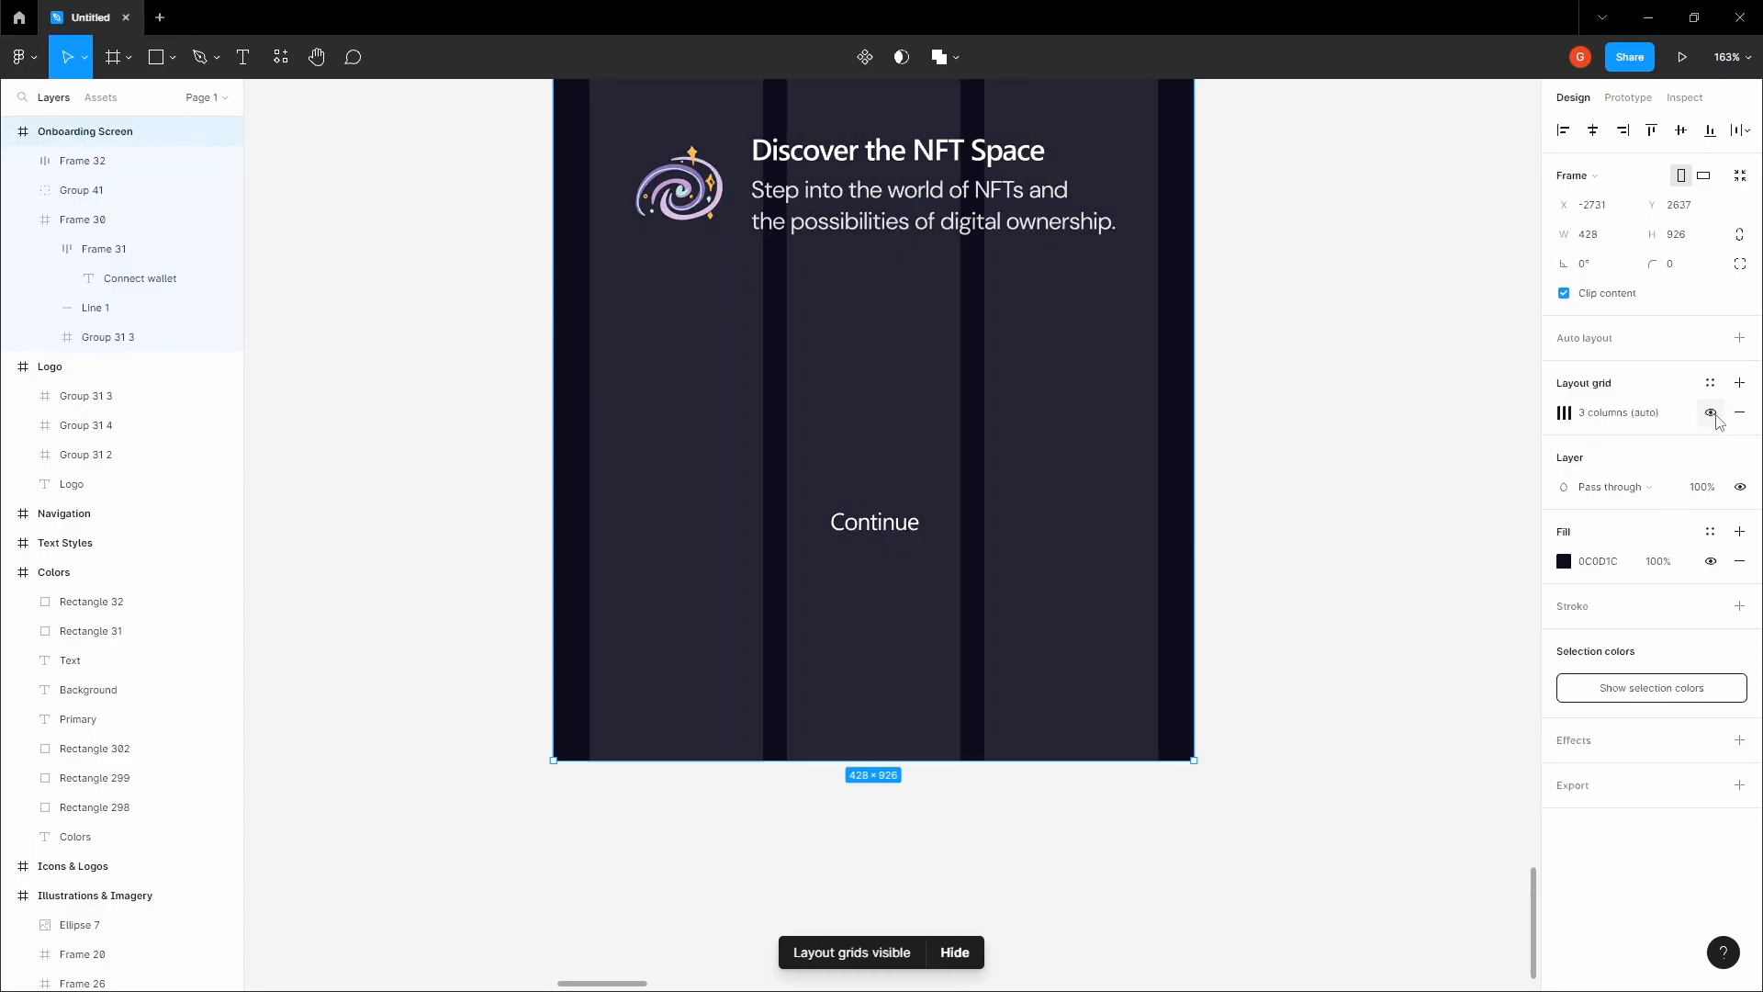
pyautogui.click(1283, 392)
# - Stretch the Continue frame to the outer edges of the grid columns, making it 380 px wide
pyautogui.click(847, 549)
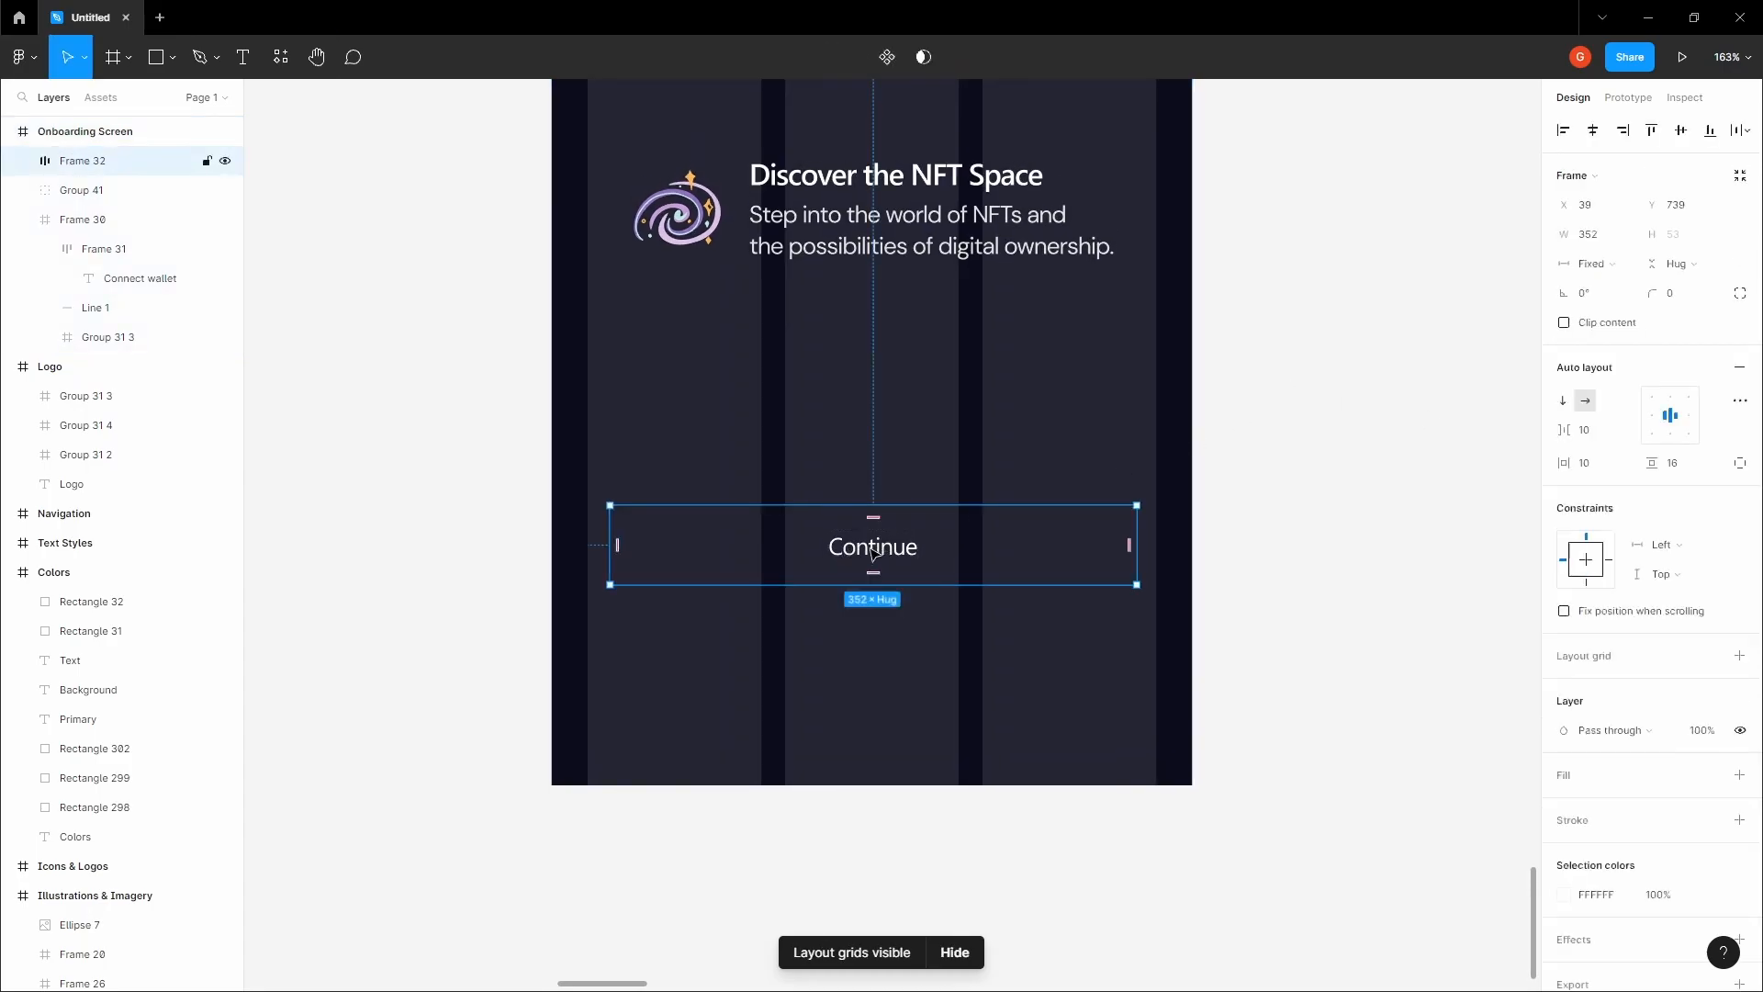
pyautogui.scroll(4, 604, 525)
pyautogui.moveTo(615, 533); pyautogui.dragTo(574, 532)
pyautogui.scroll(-5, 633, 539)
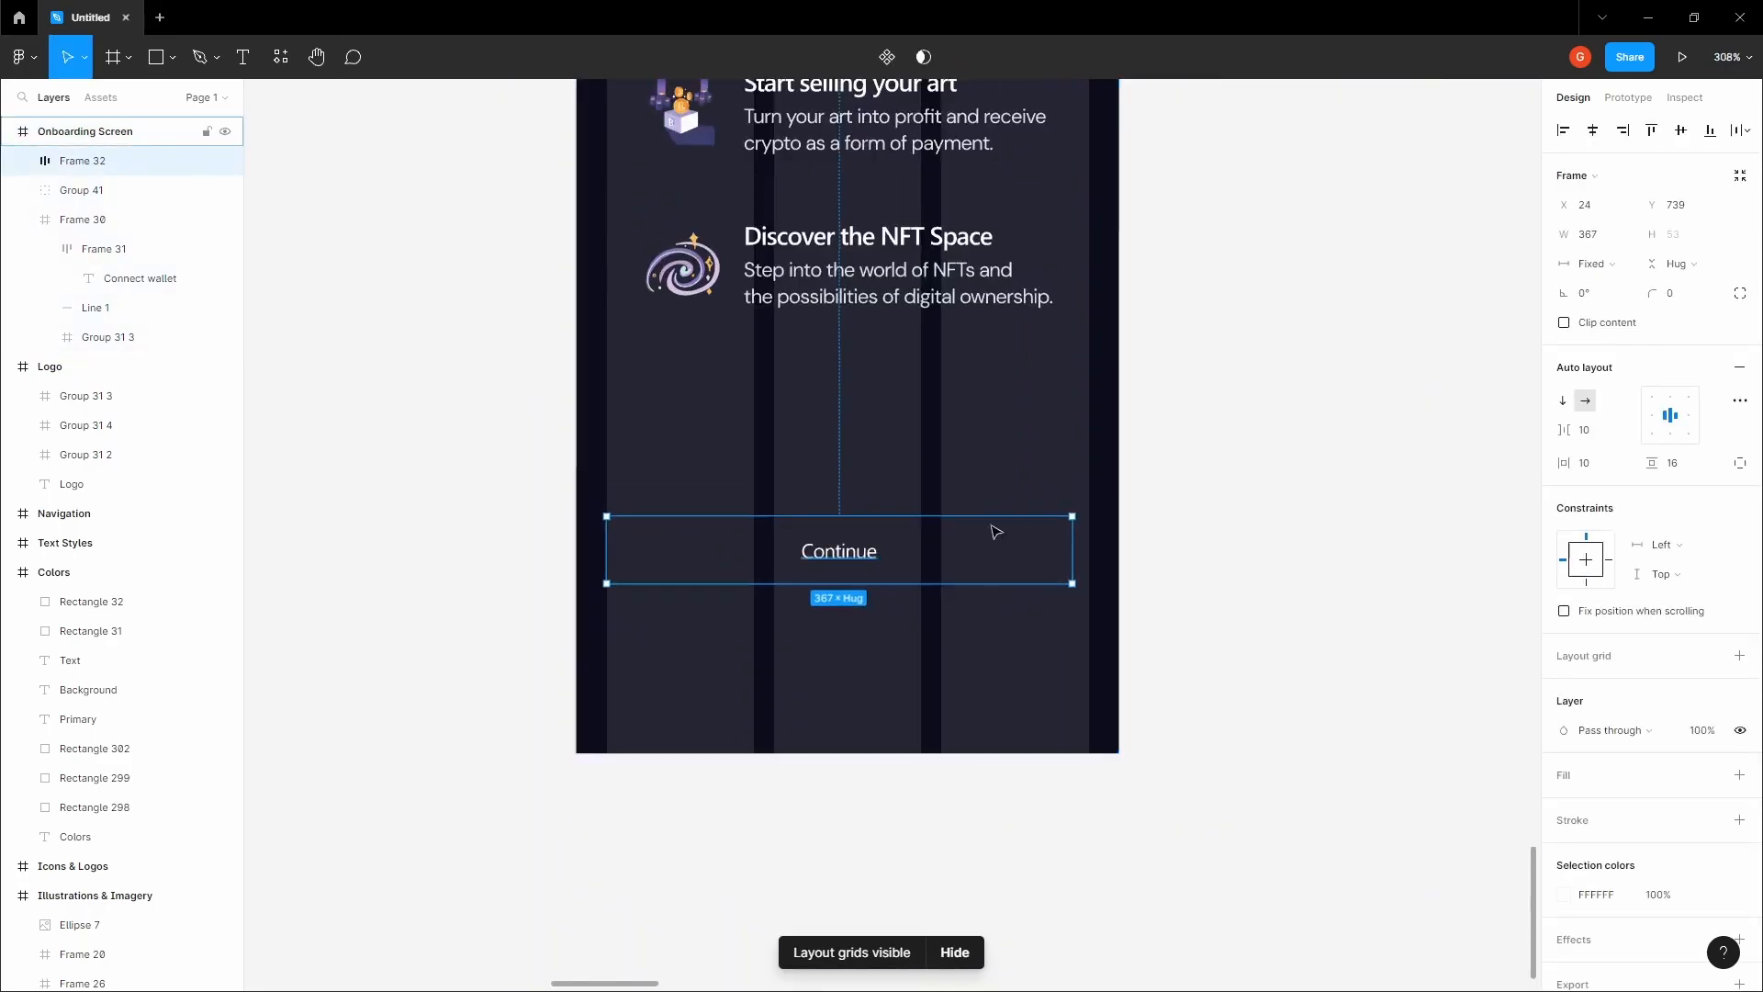
pyautogui.scroll(3, 916, 533)
pyautogui.moveTo(854, 543); pyautogui.dragTo(925, 548)
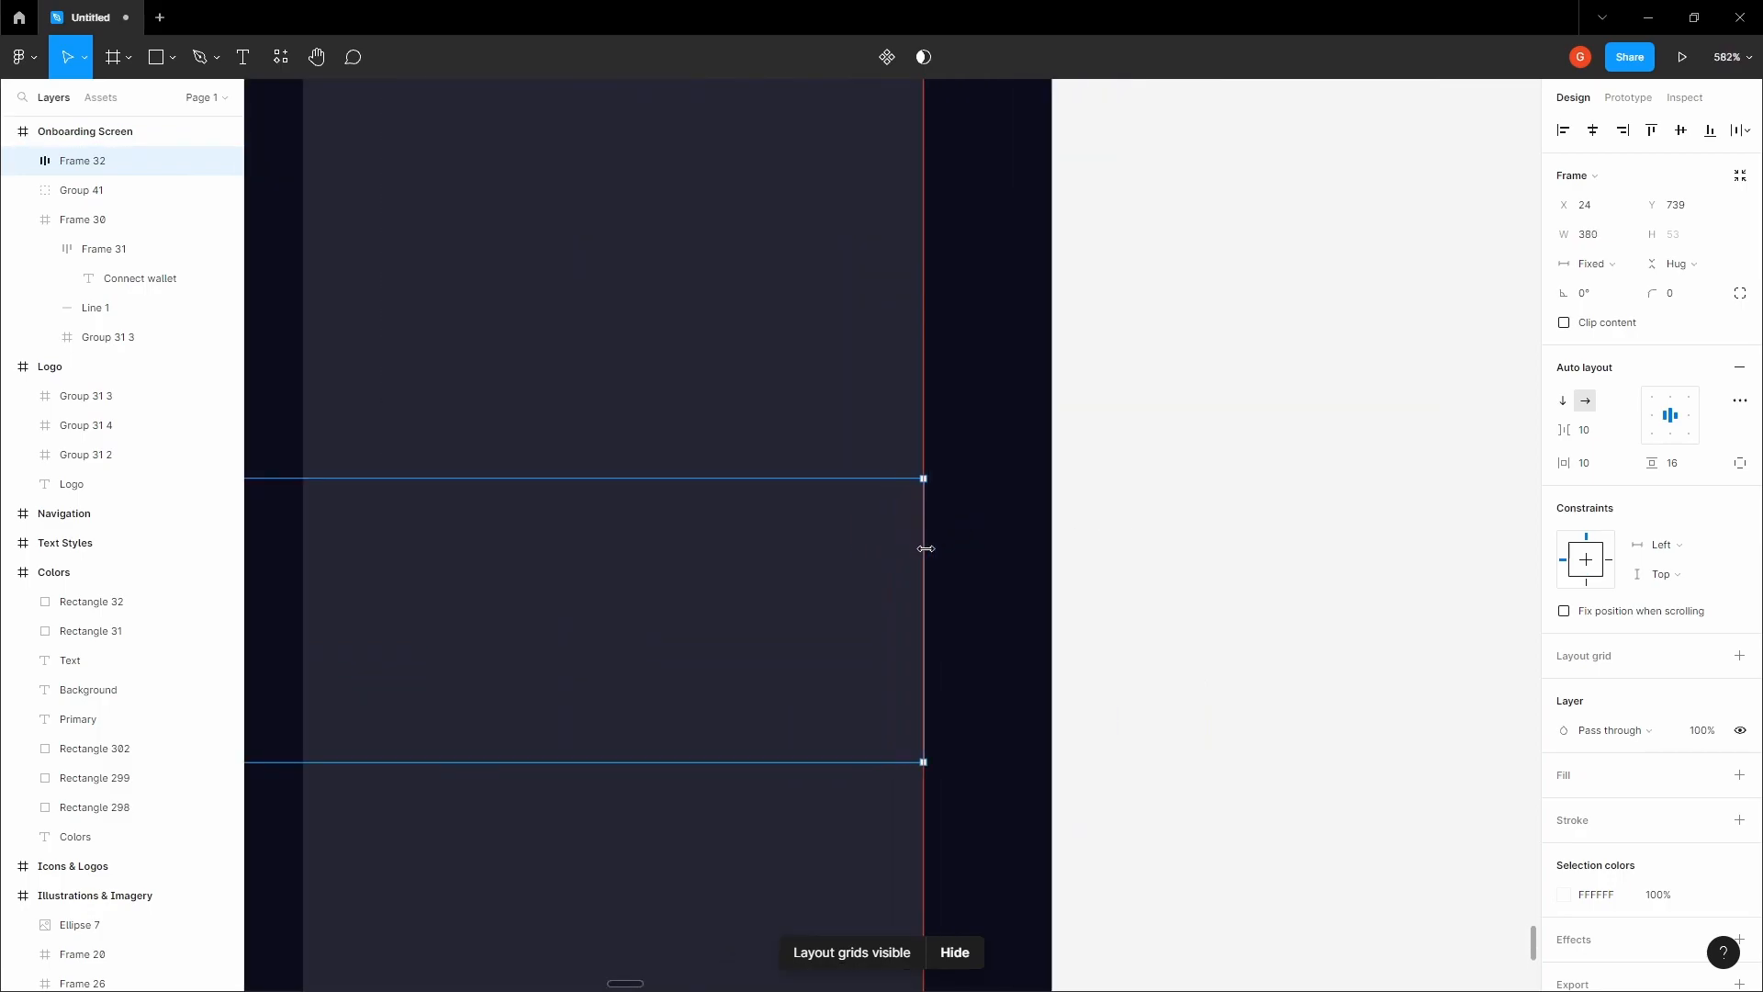
pyautogui.scroll(-8, 925, 548)
pyautogui.moveTo(1254, 511); pyautogui.dragTo(1198, 546)
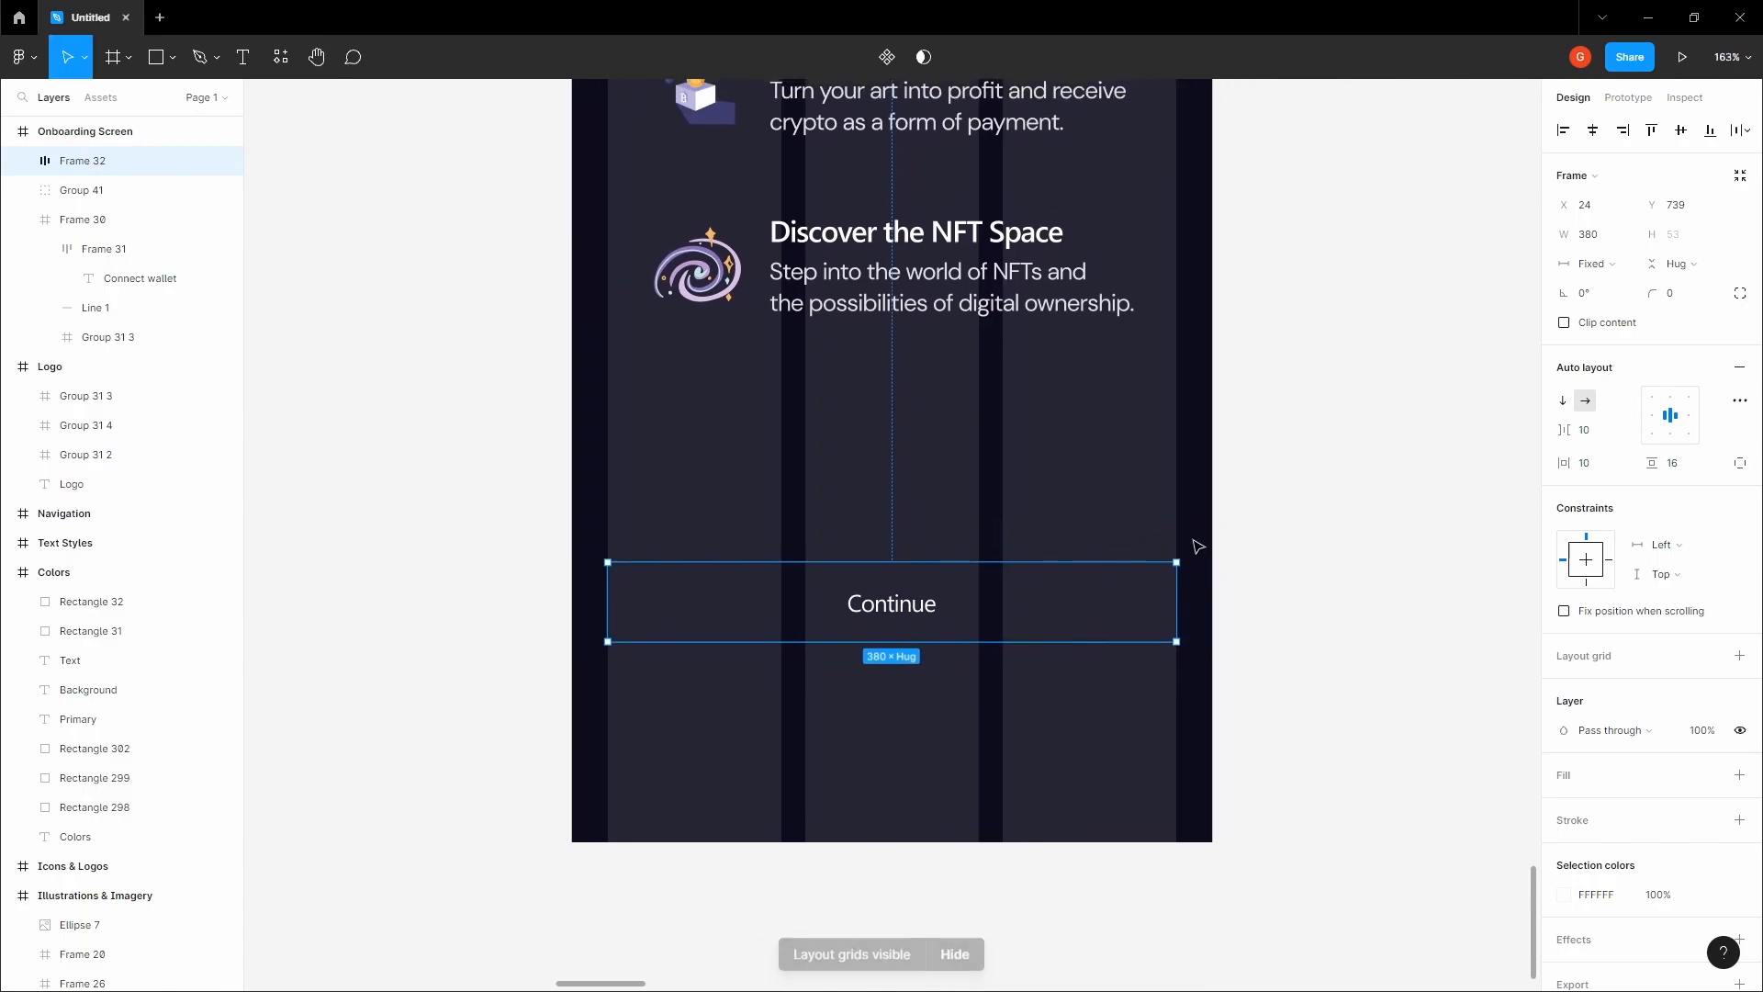
pyautogui.moveTo(1064, 517); pyautogui.dragTo(1034, 557)
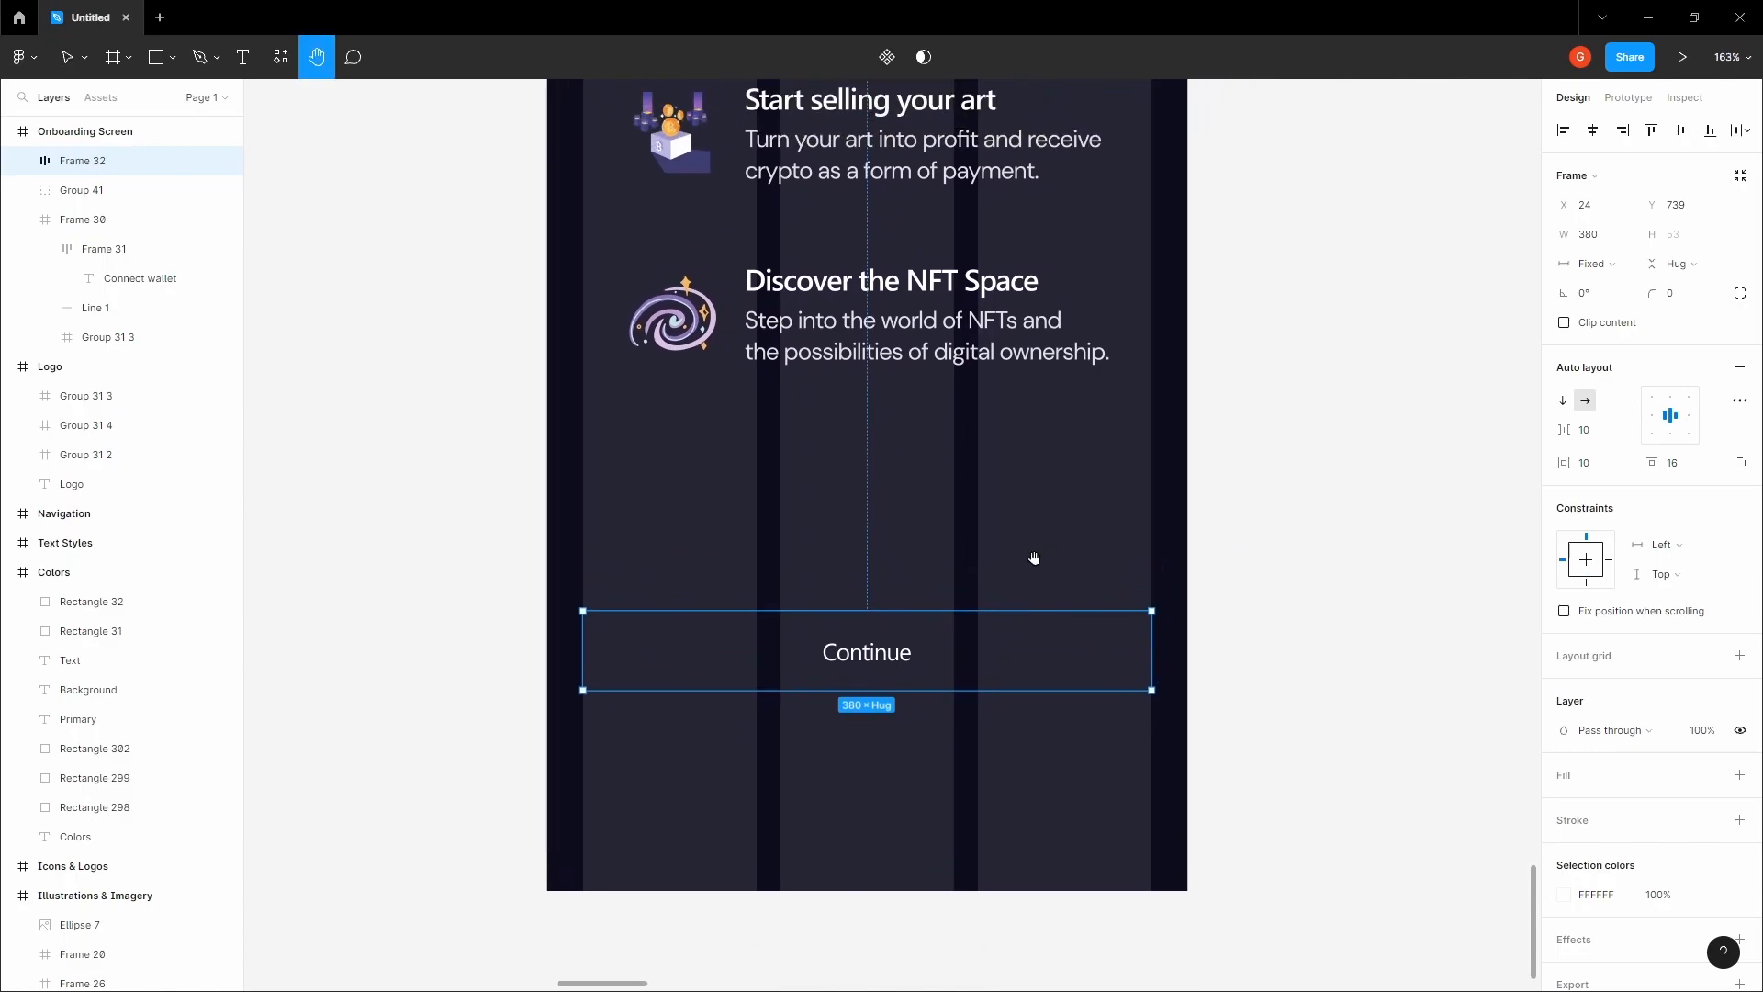
# - Give the Continue frame a solid fill of 63E3FF, sampled from the Connect wallet button
pyautogui.scroll(-10, 1034, 558)
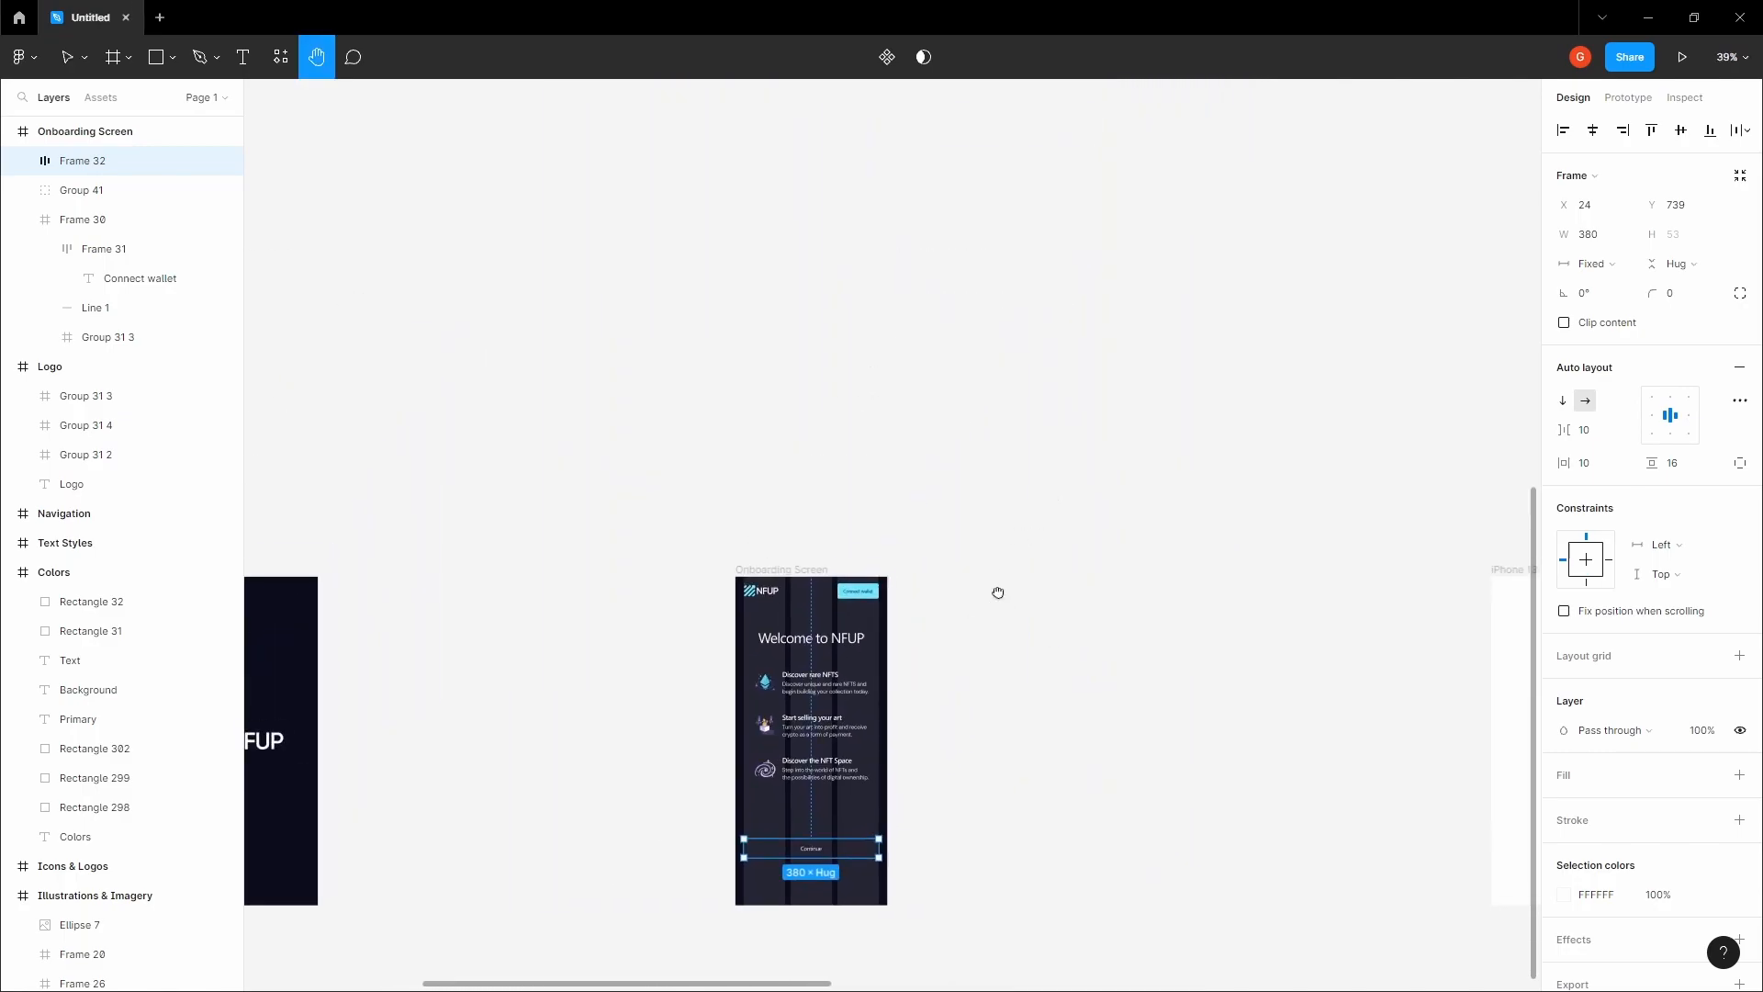
pyautogui.scroll(4, 925, 498)
pyautogui.moveTo(905, 509); pyautogui.dragTo(933, 587)
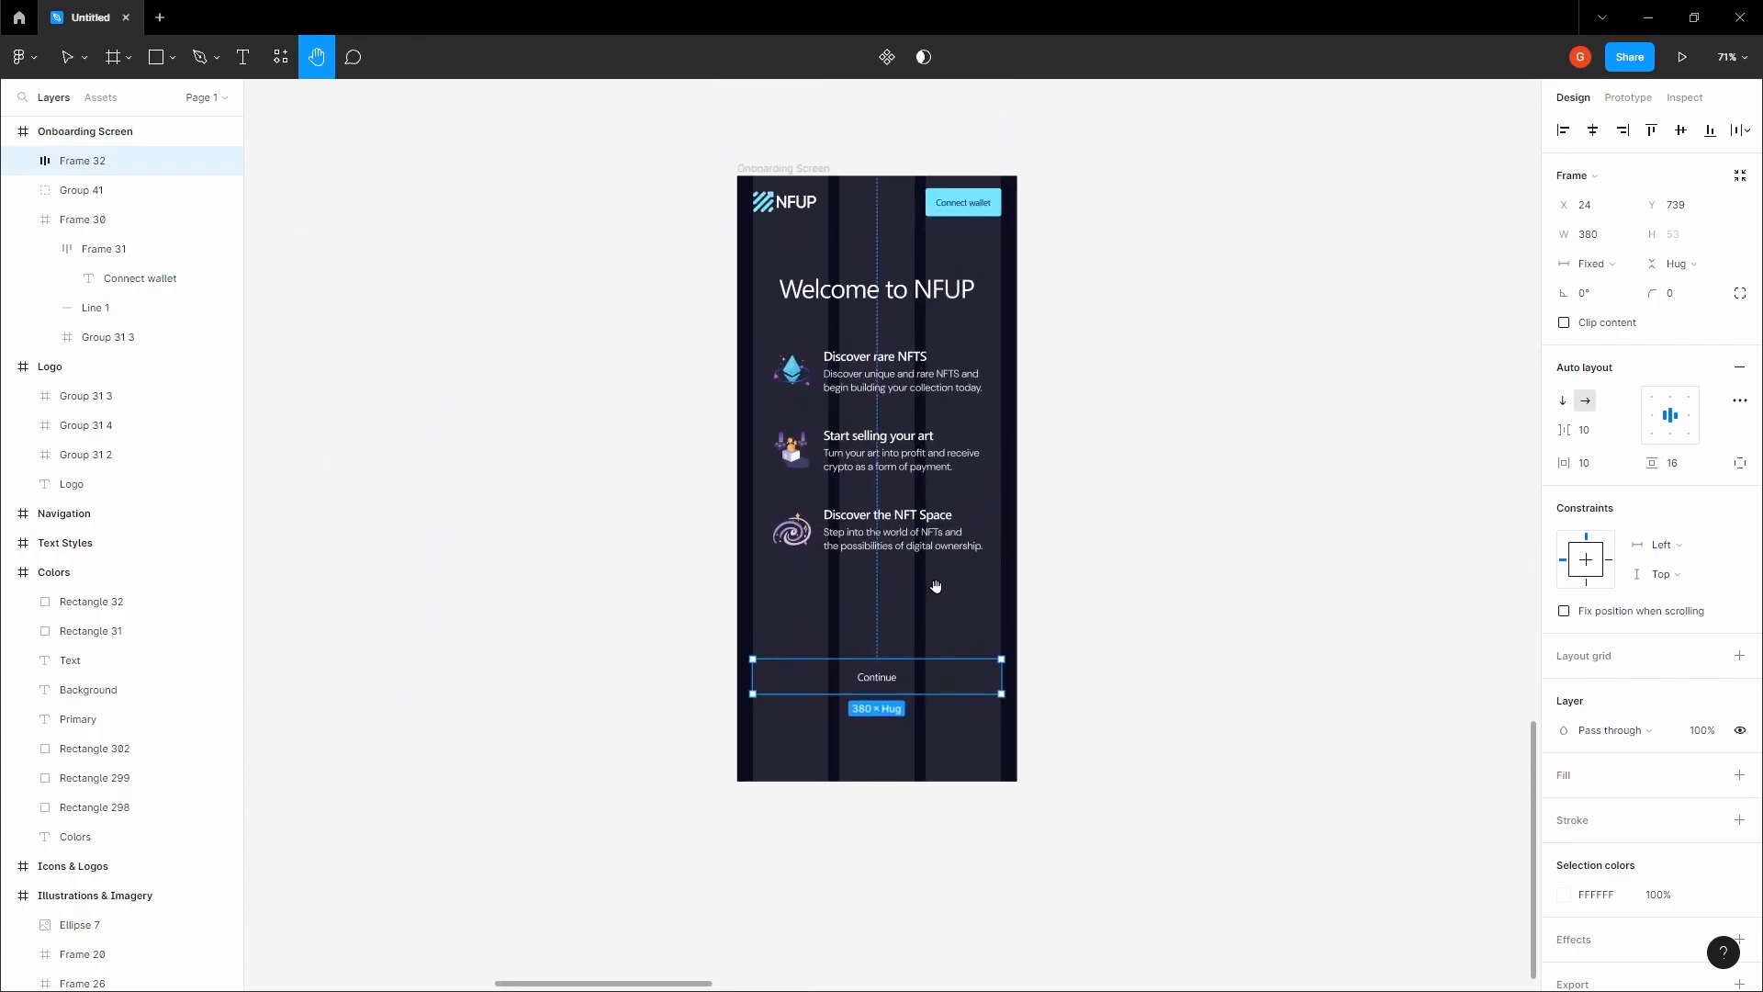
pyautogui.click(1740, 775)
pyautogui.click(1563, 804)
pyautogui.click(1460, 826)
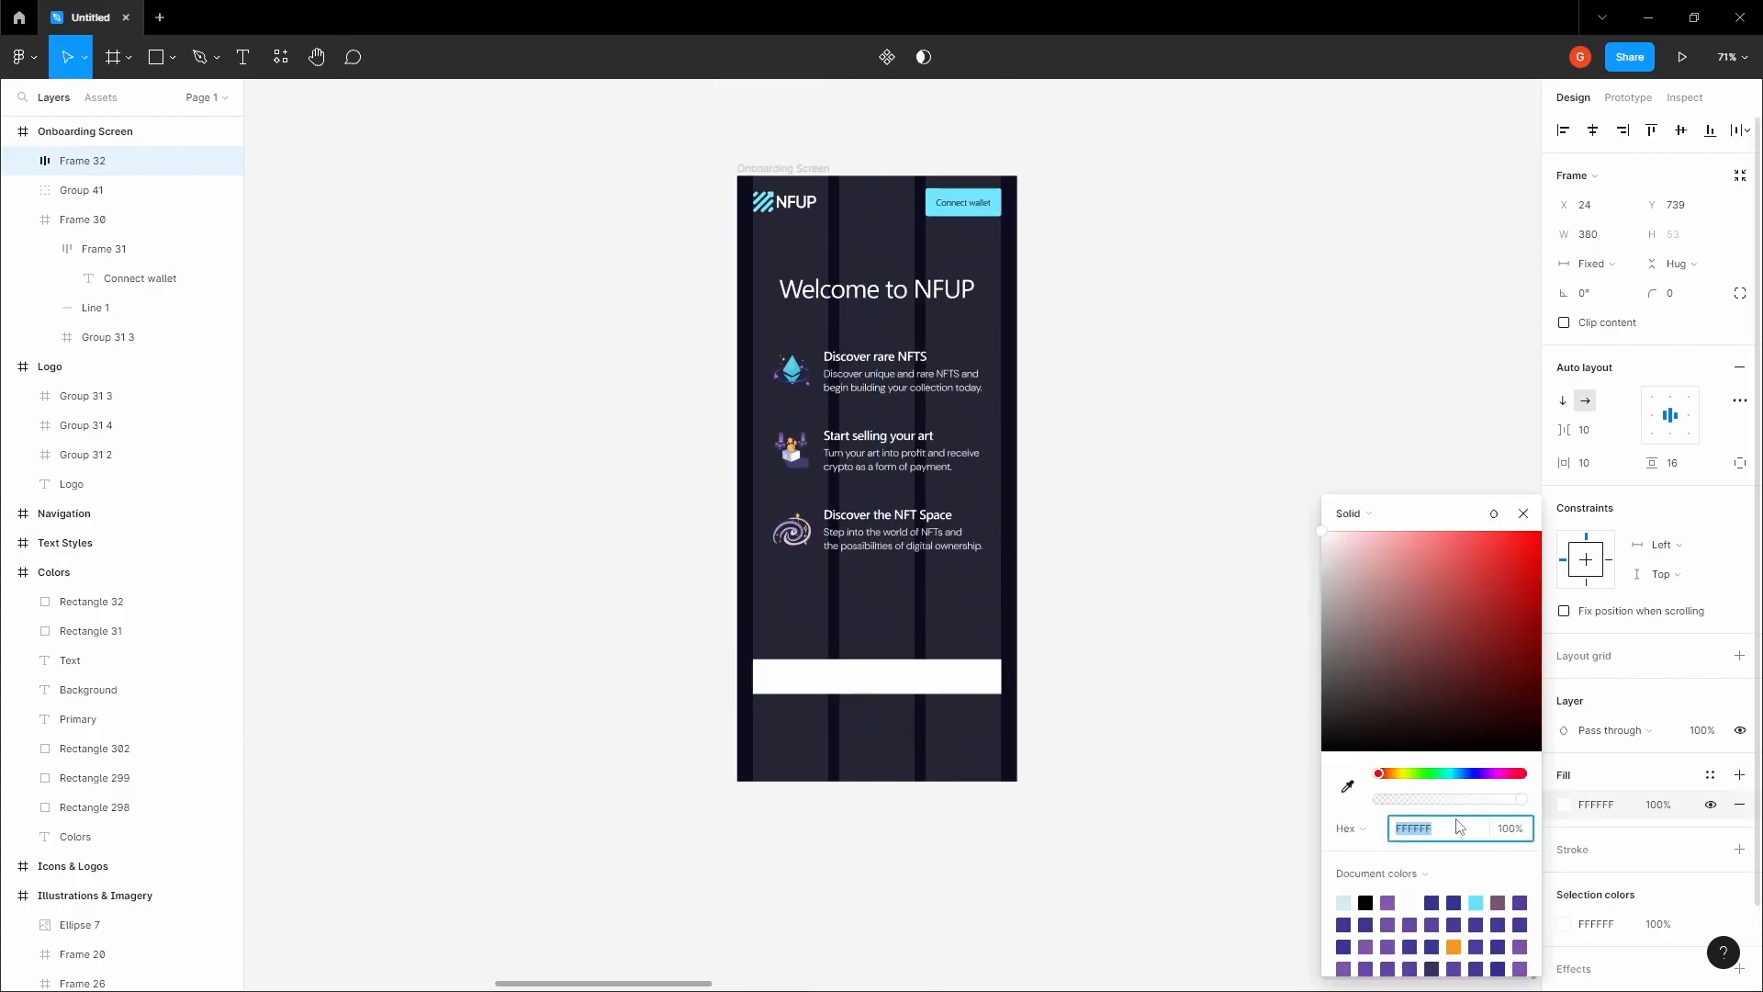
pyautogui.click(1347, 786)
pyautogui.scroll(3, 922, 174)
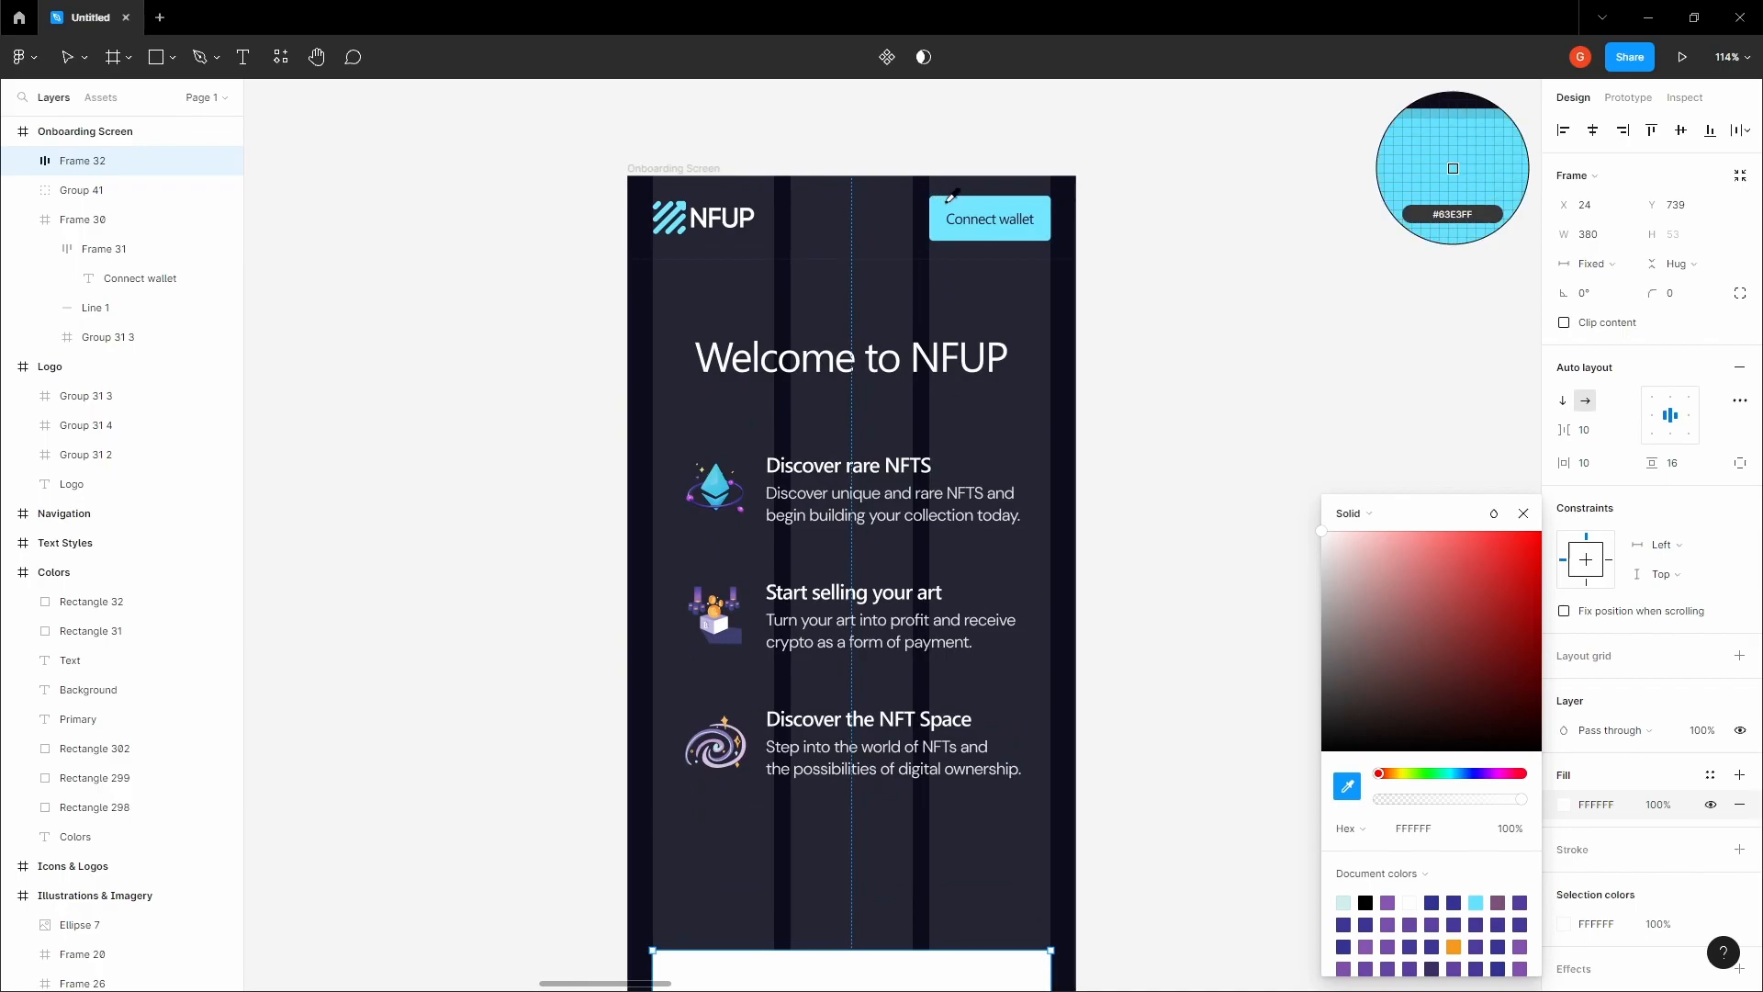
pyautogui.click(951, 196)
pyautogui.scroll(-5, 1015, 410)
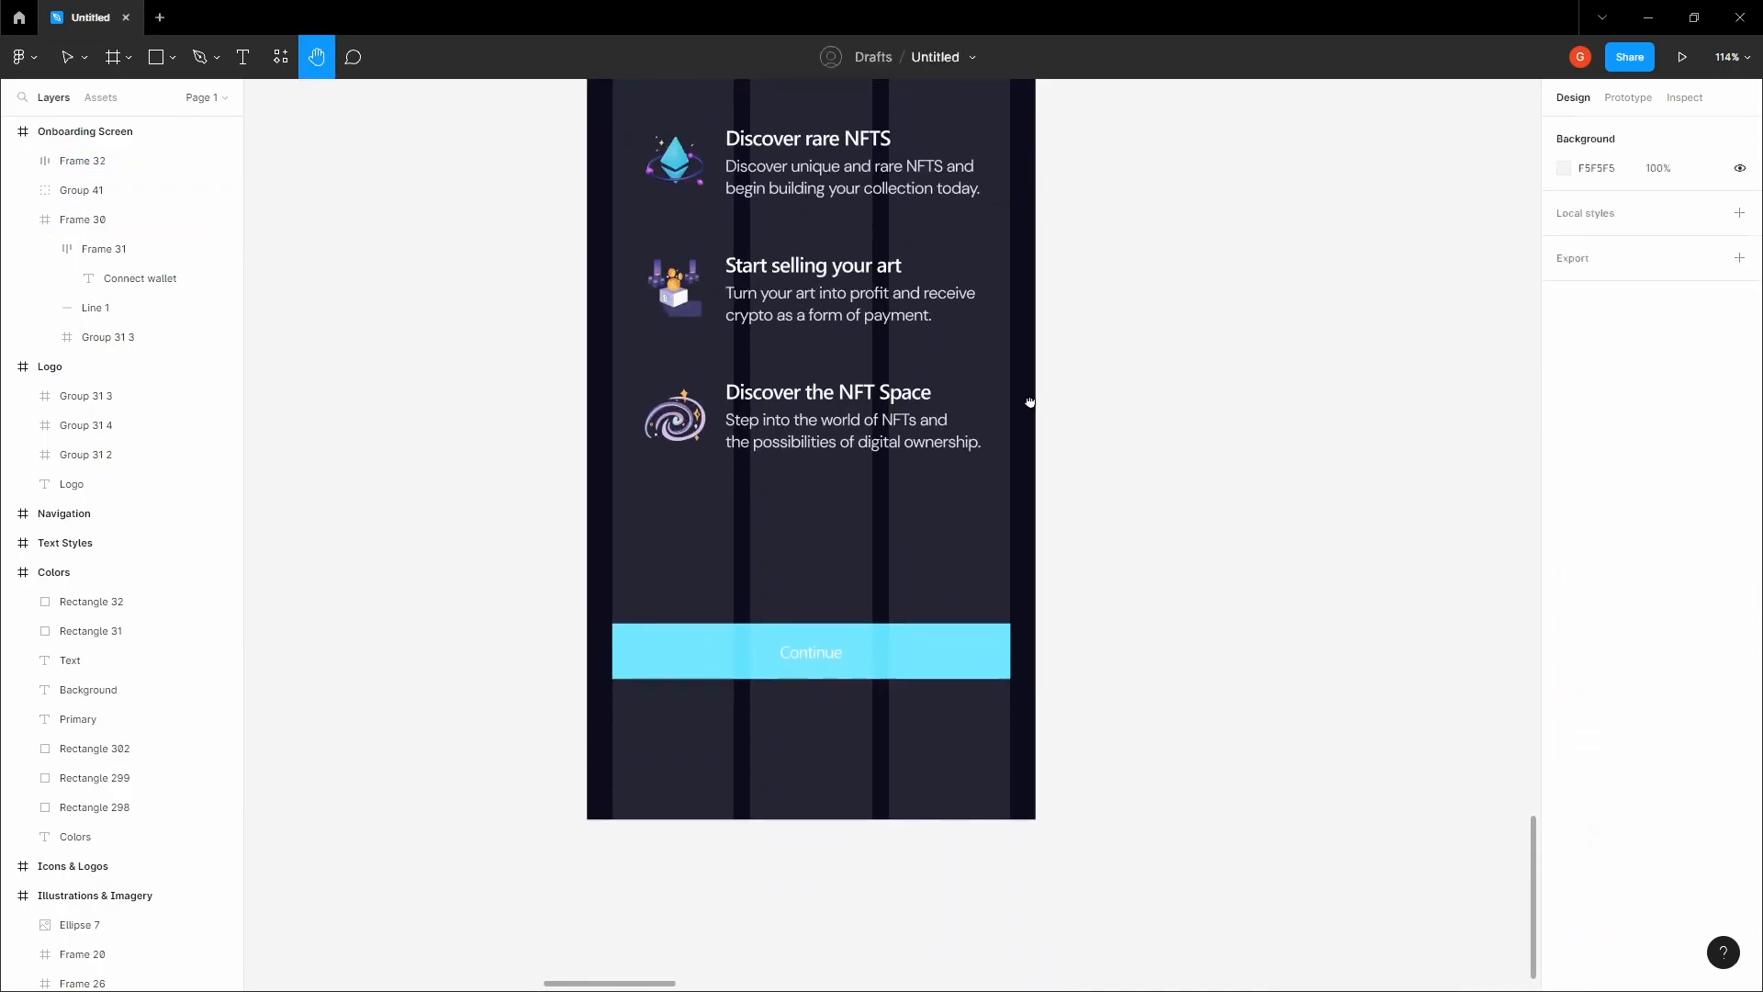
# - Set the "Continue" text to Semibold and colour it 0C0D1C, sampled from the screen's dark background
pyautogui.click(927, 593)
pyautogui.scroll(3, 927, 598)
pyautogui.click(1574, 442)
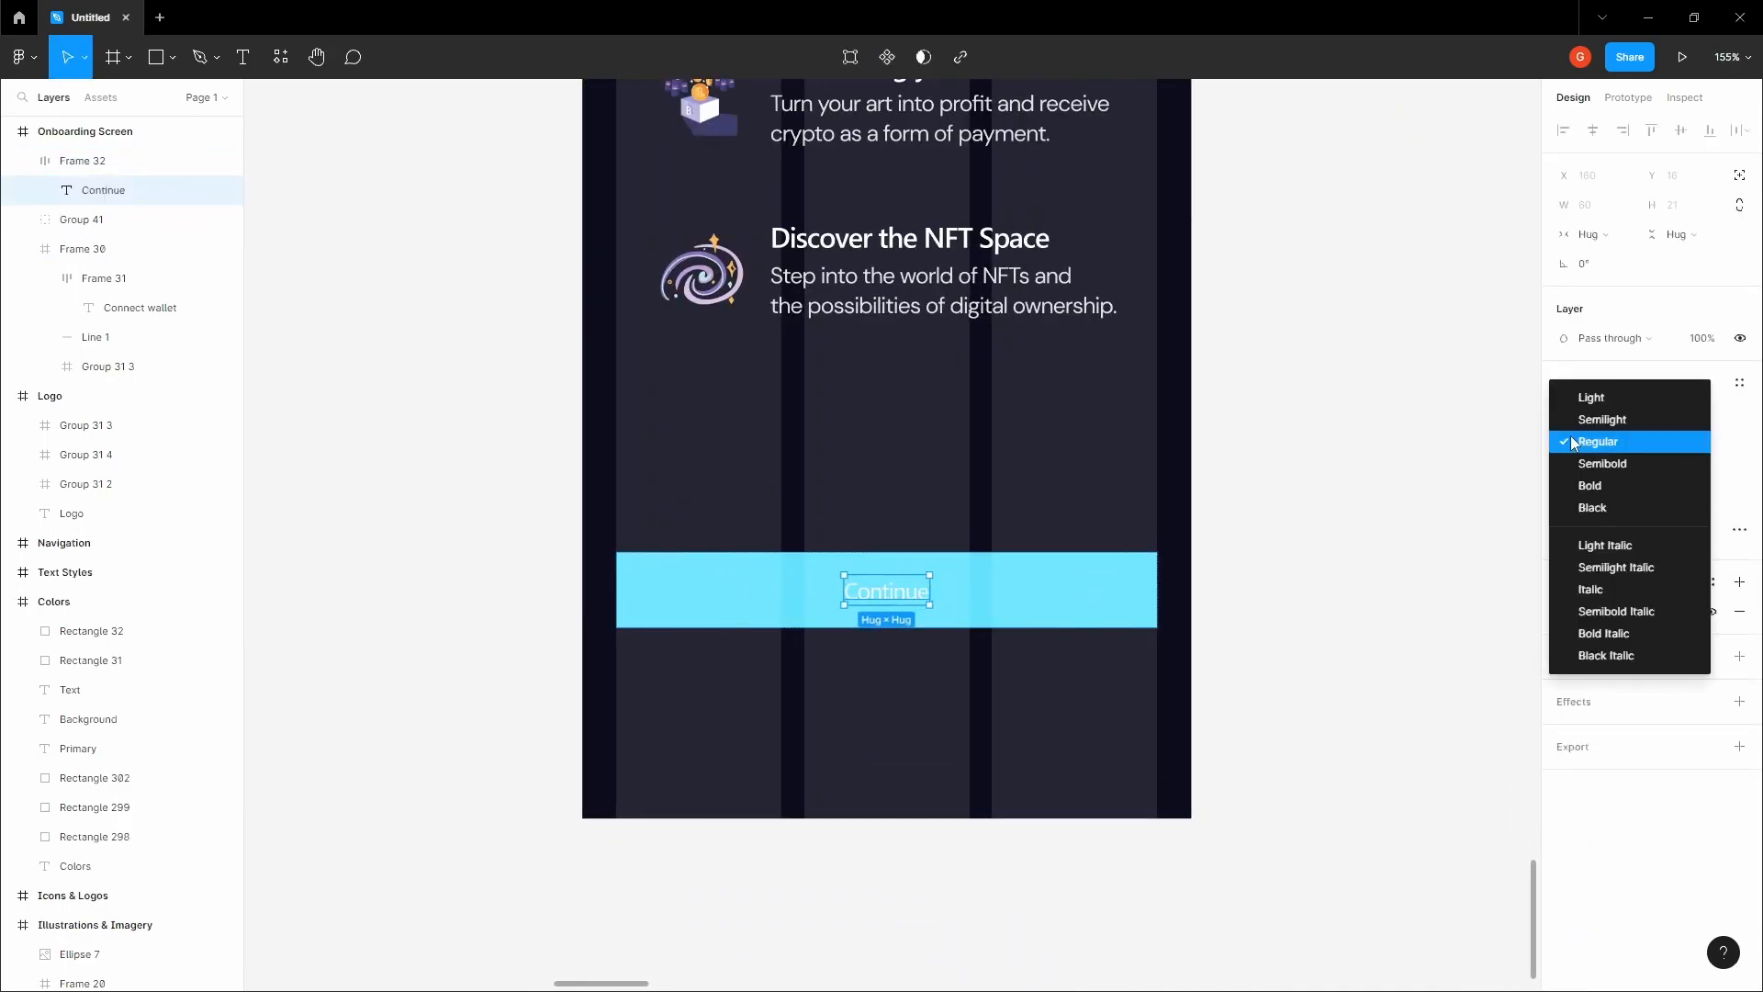
pyautogui.click(1599, 464)
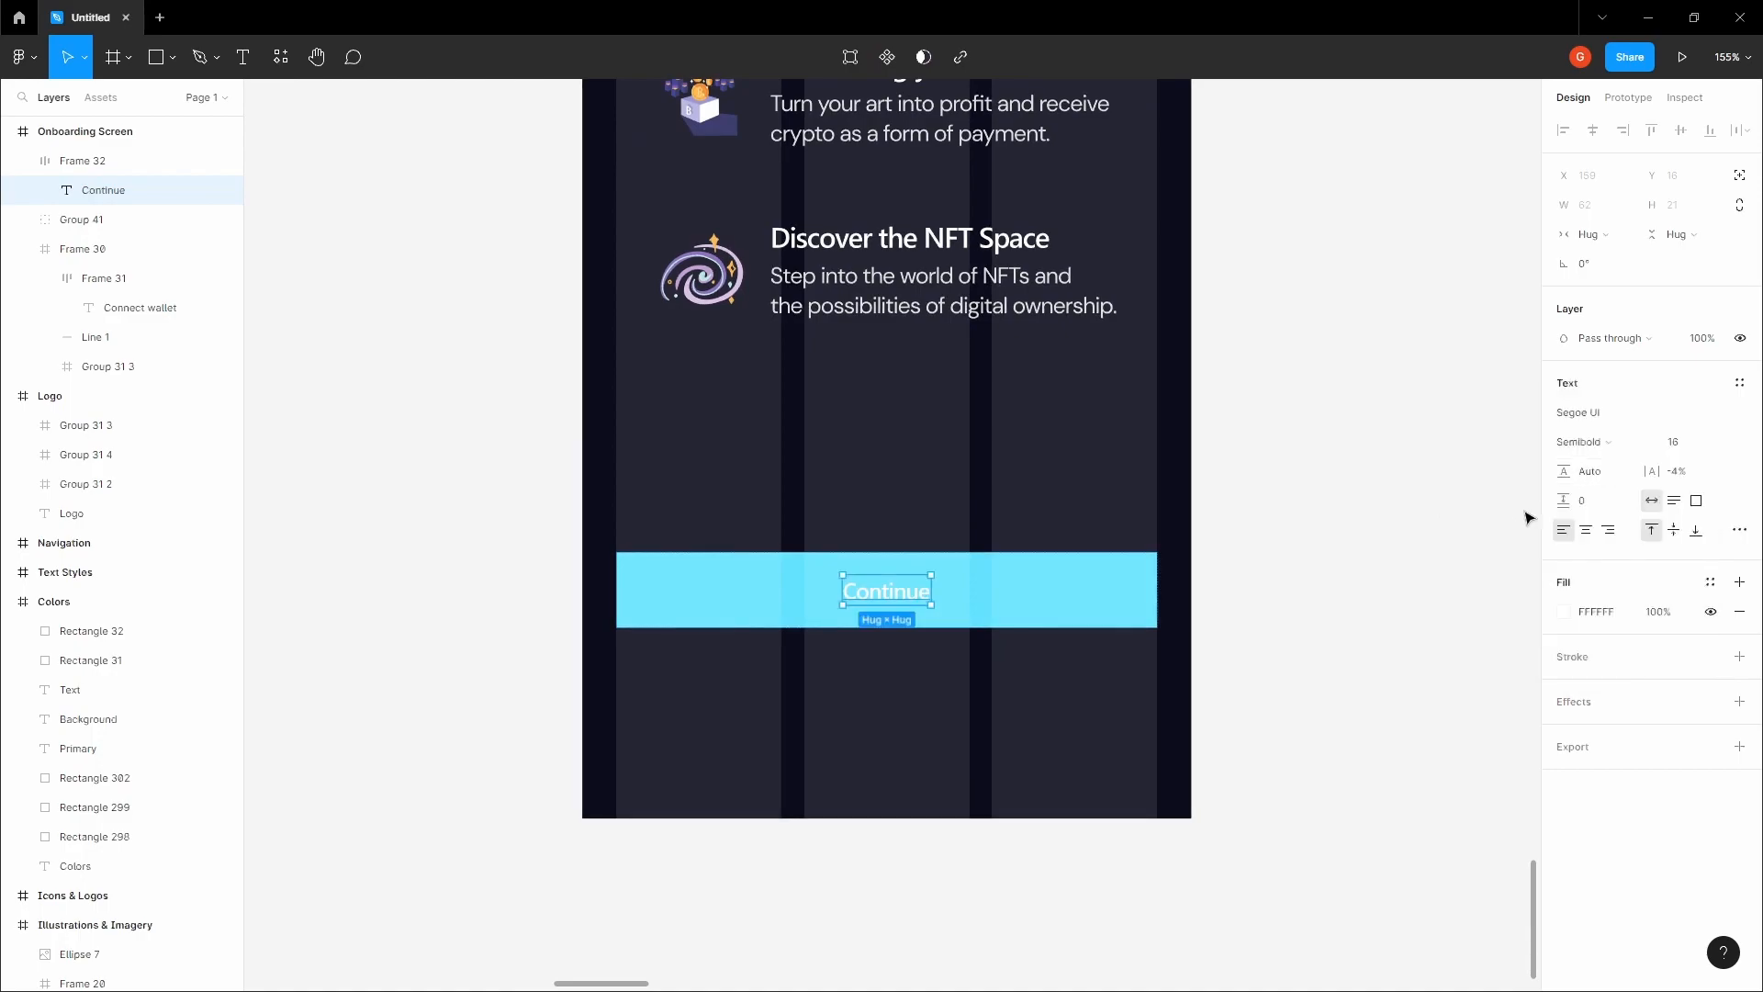
pyautogui.click(1565, 617)
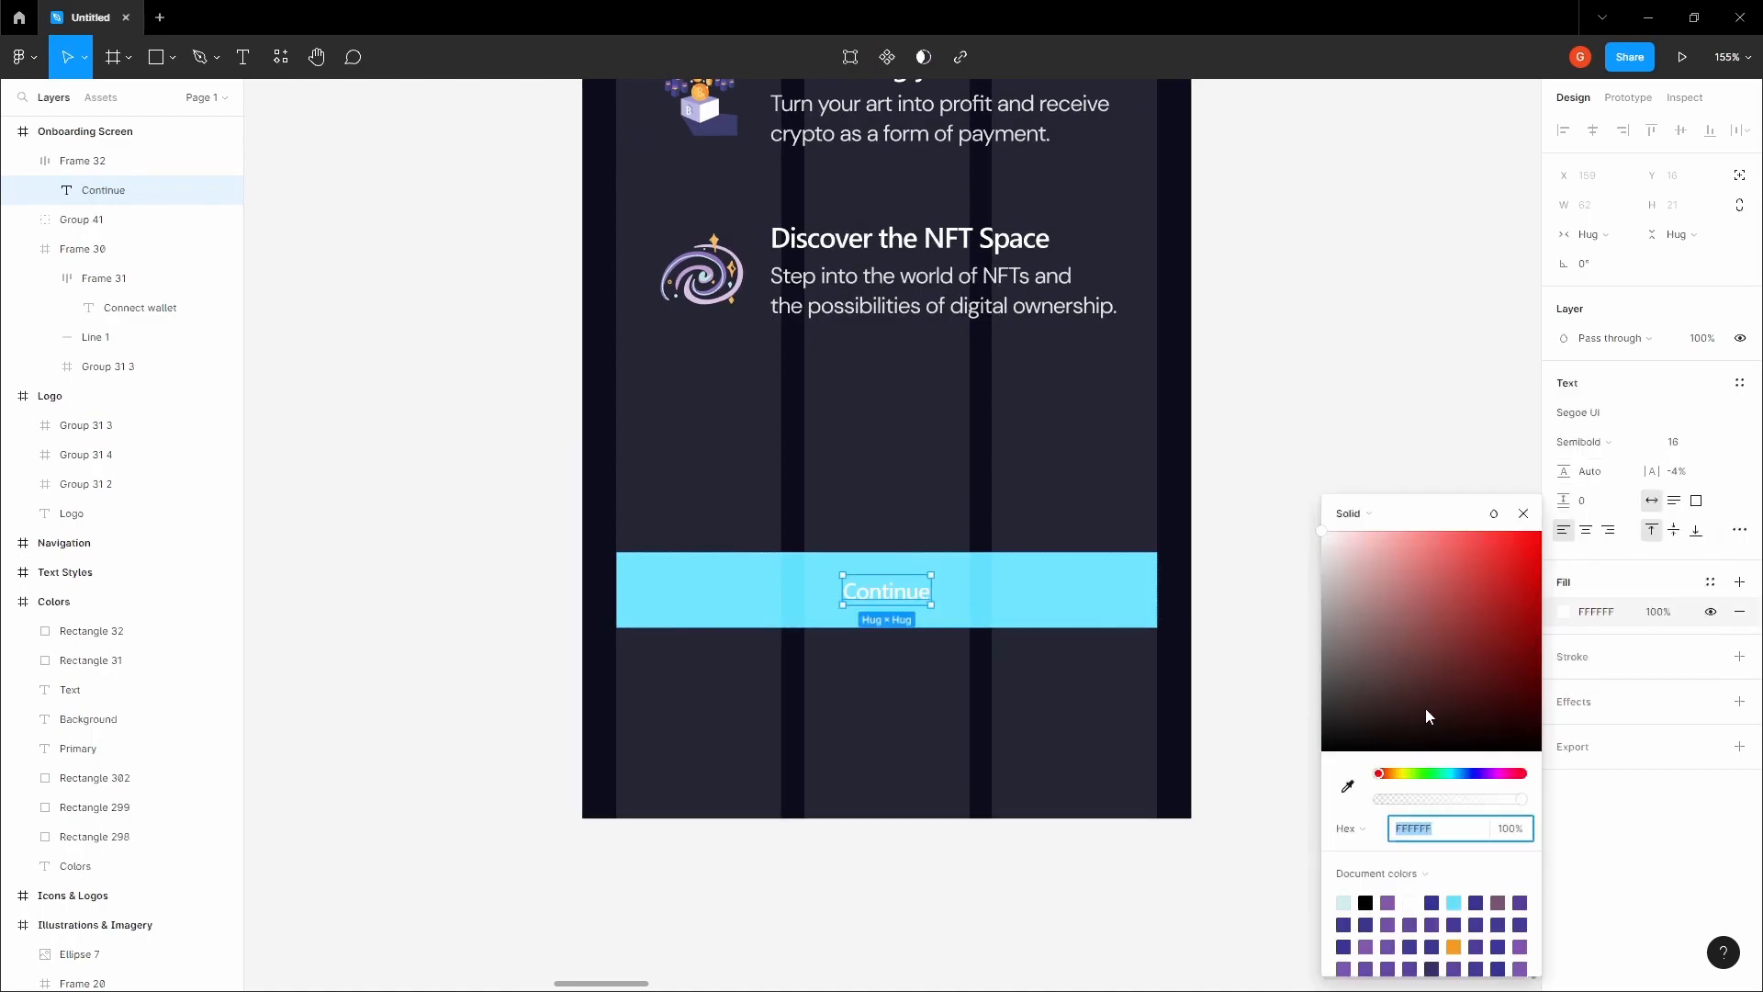
pyautogui.click(1347, 789)
pyautogui.click(982, 466)
pyautogui.click(1184, 467)
pyautogui.moveTo(1180, 466); pyautogui.dragTo(1133, 524)
# - Round the corners of the Continue button slightly with a corner radius
pyautogui.scroll(-3, 1135, 516)
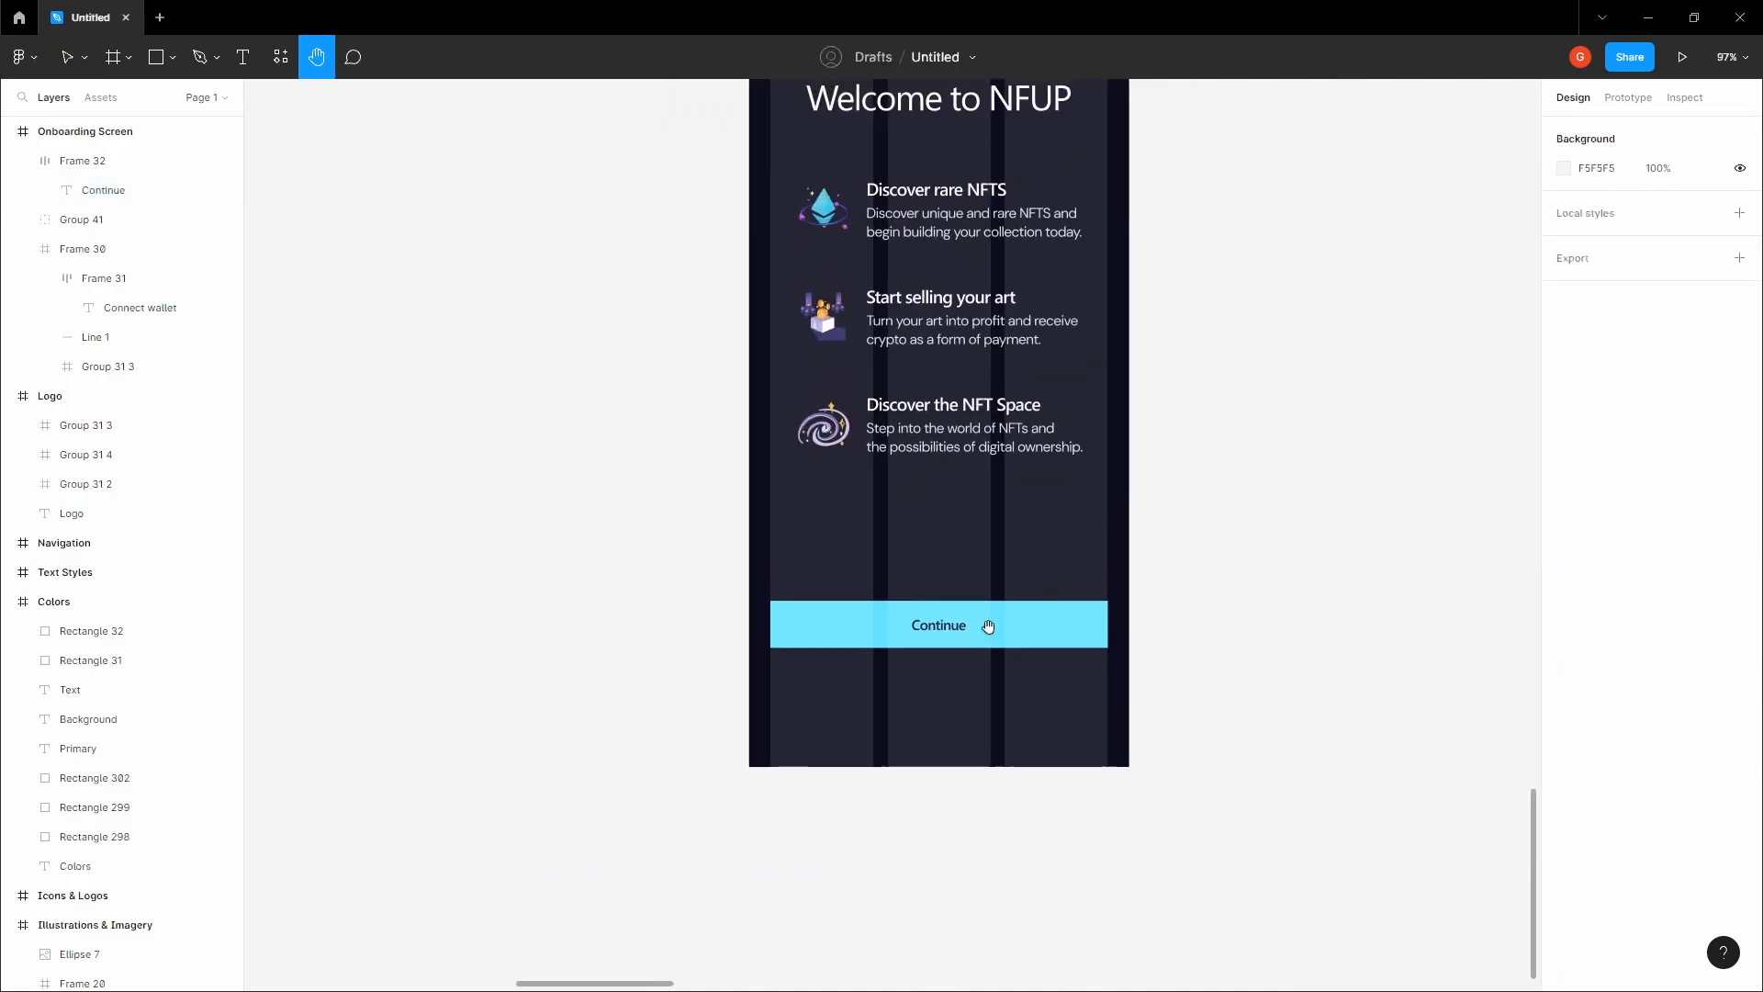
pyautogui.scroll(3, 1007, 617)
pyautogui.press('v')
pyautogui.click(1031, 622)
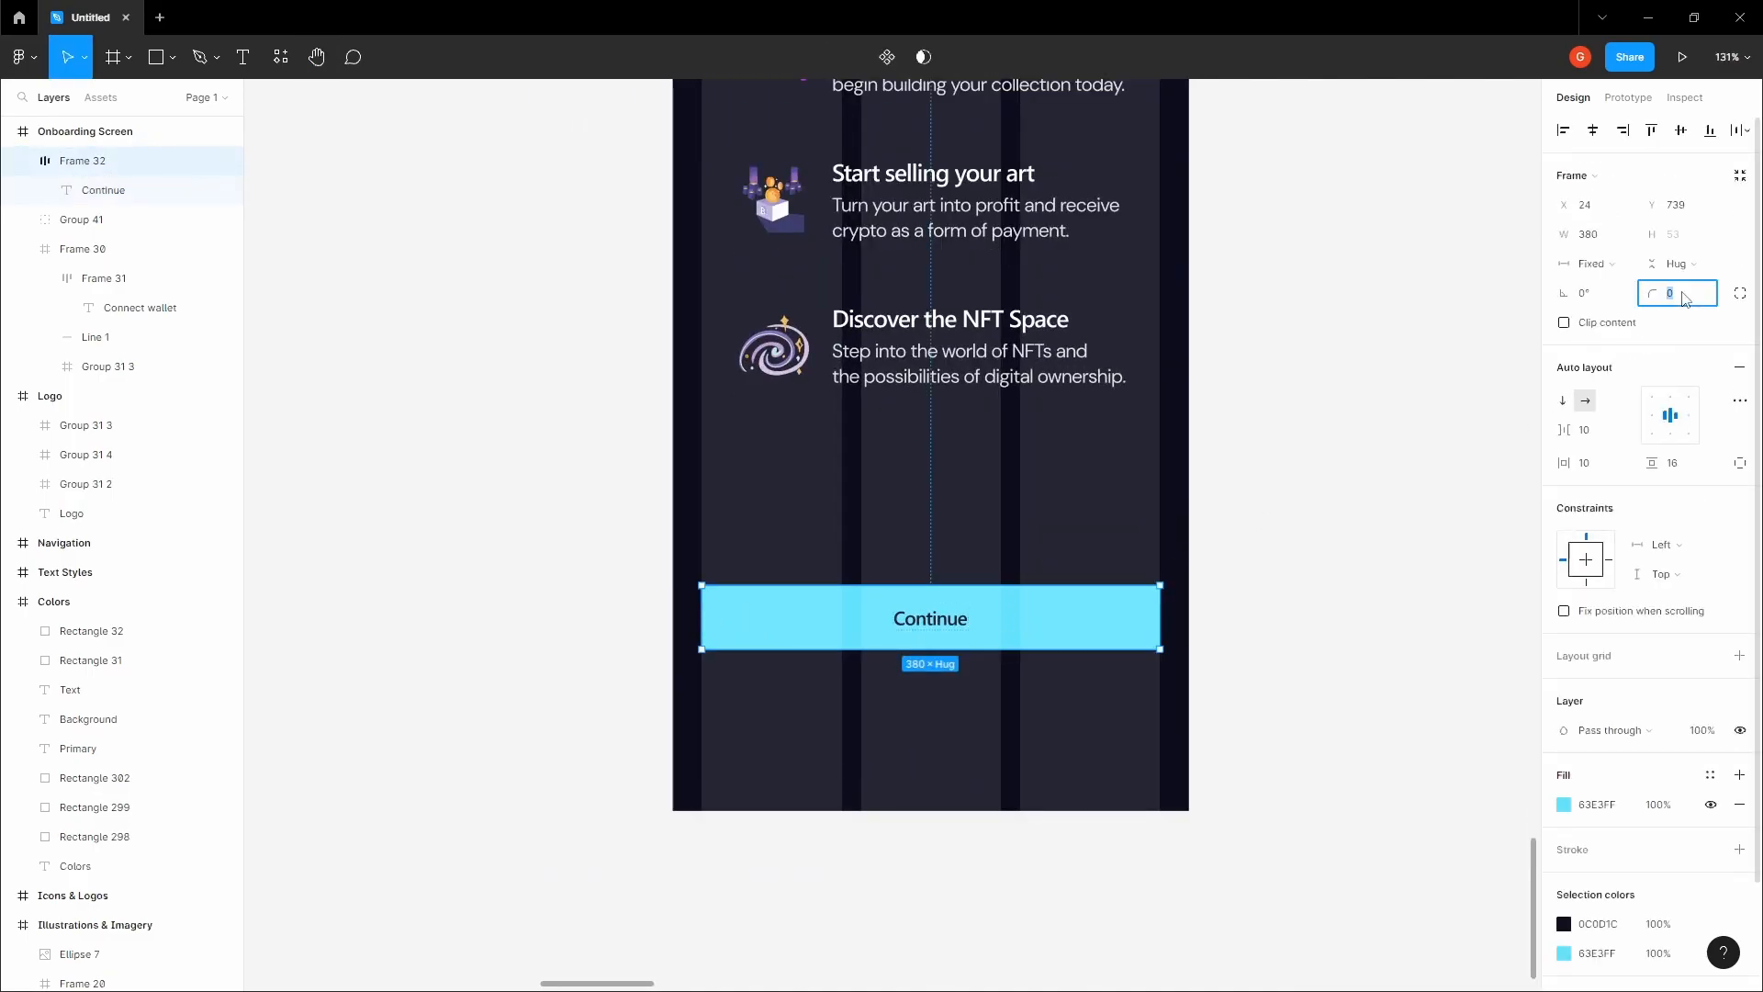
pyautogui.click(1220, 470)
pyautogui.press('space')
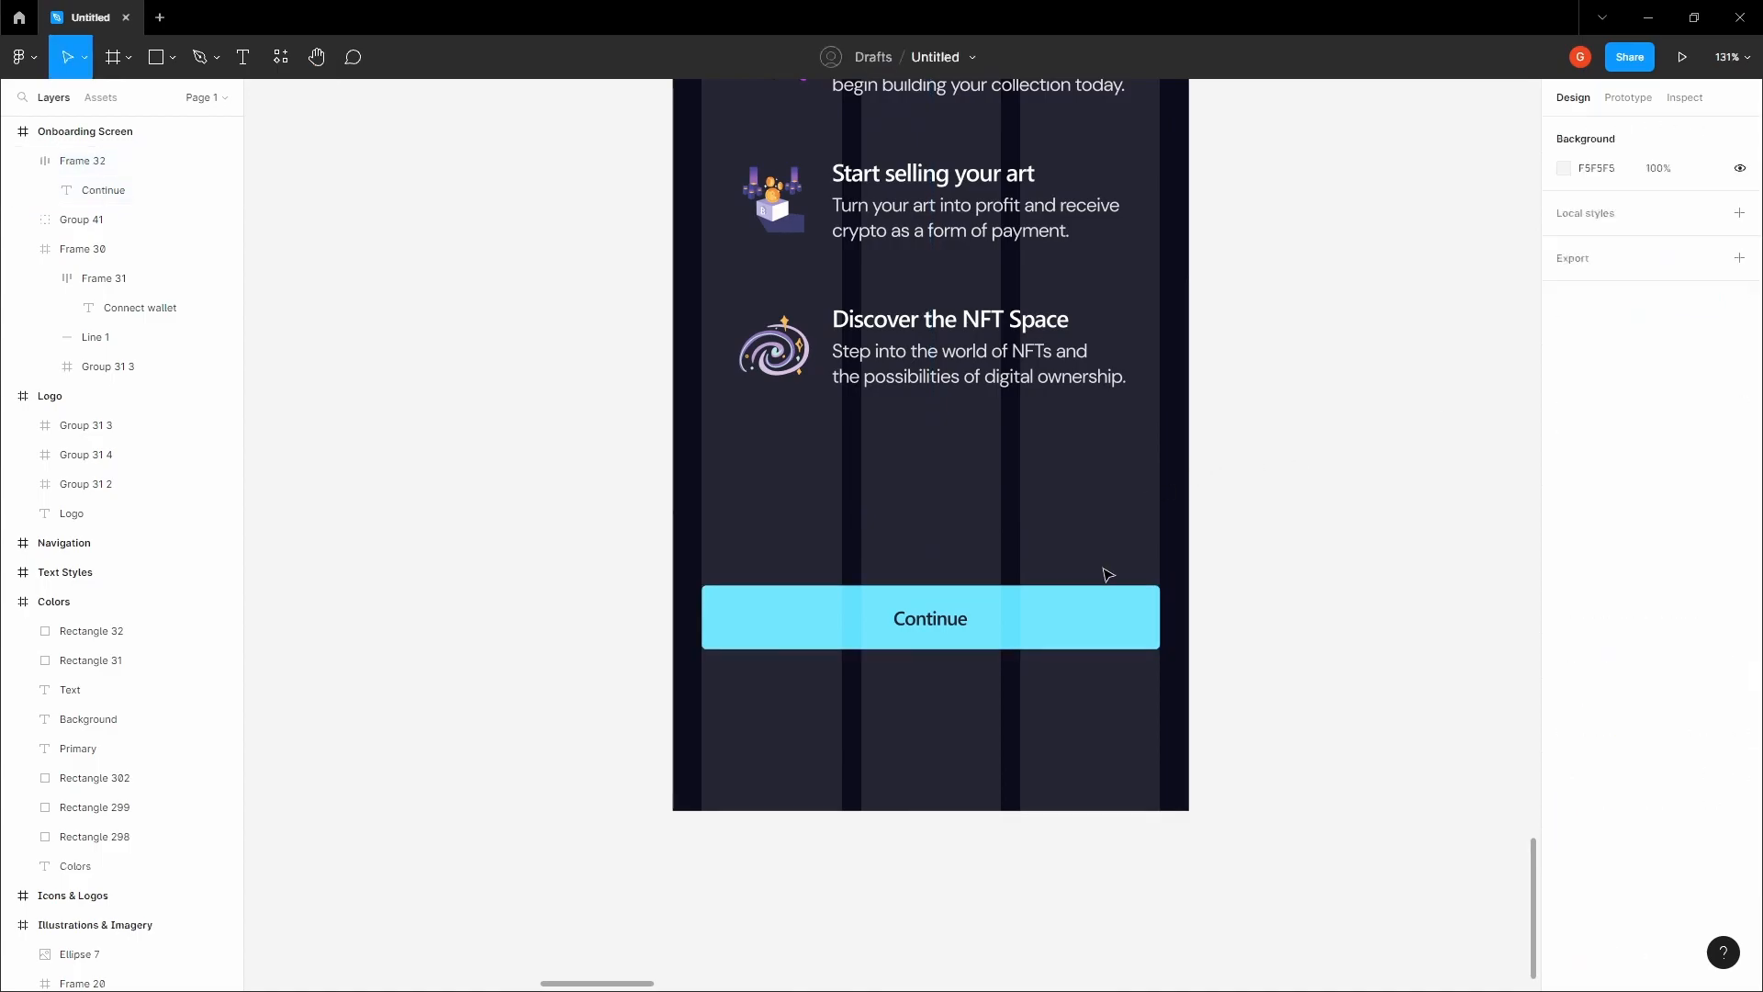
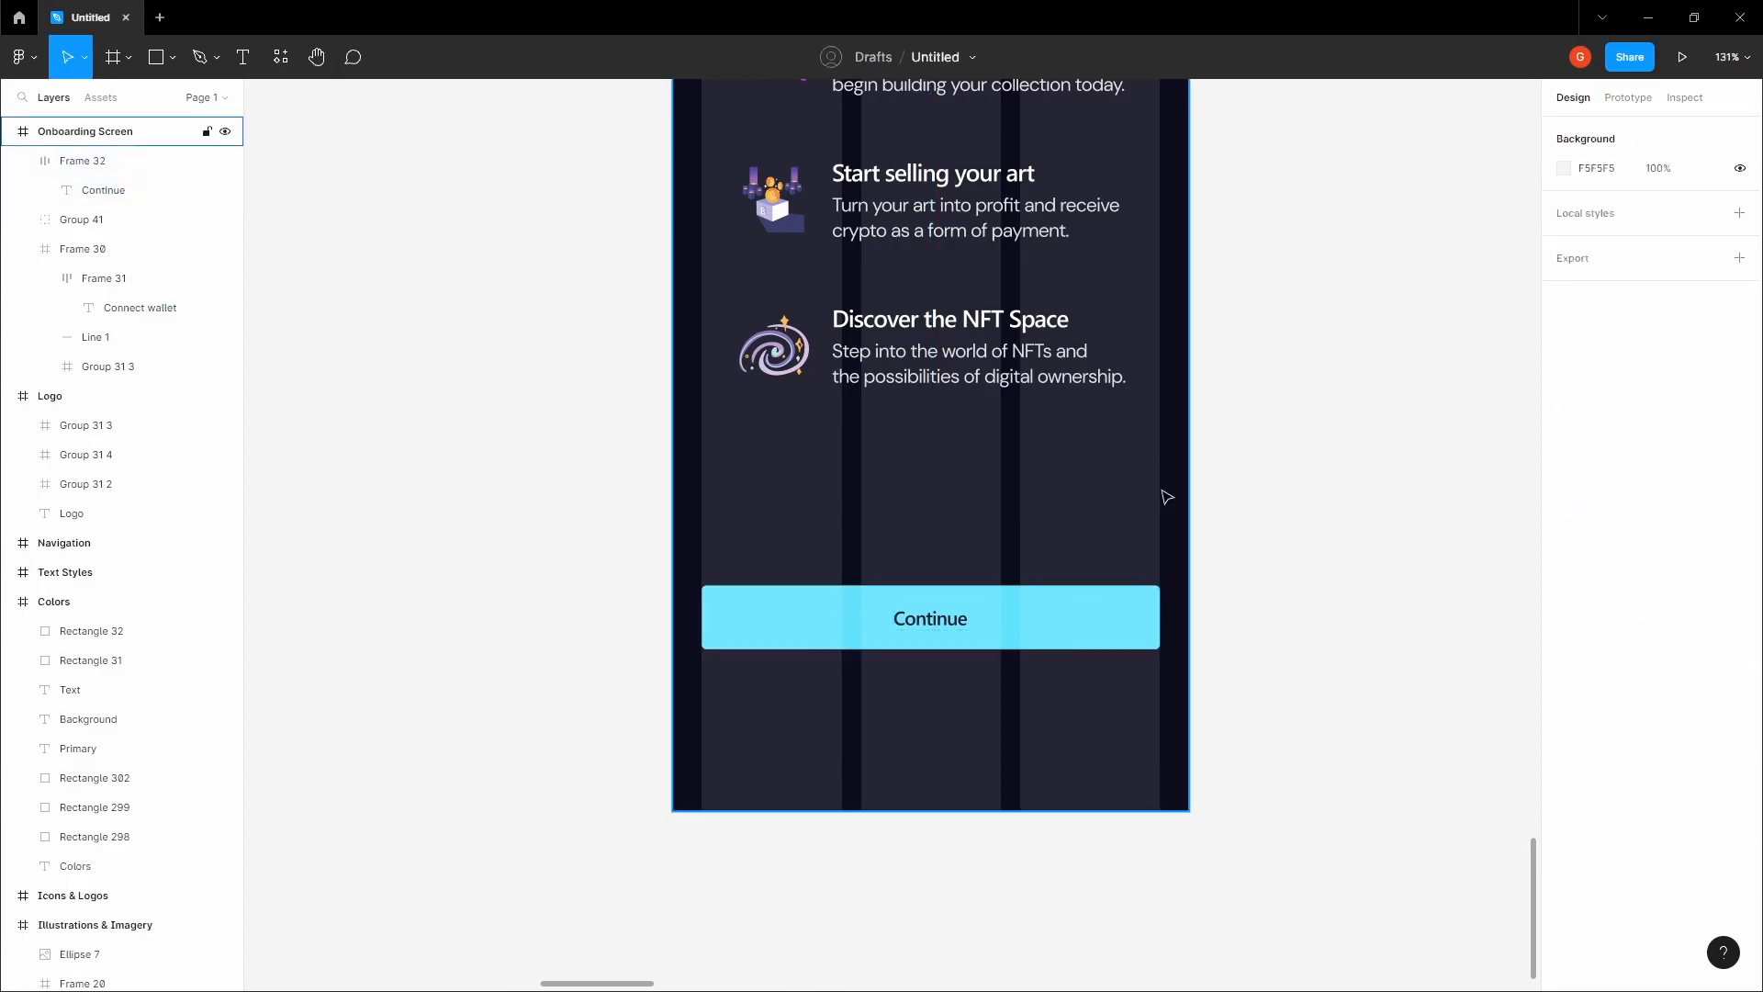
# - Hide the layout grids and duplicate the Continue button directly below the original
pyautogui.hotkey('ctrl', 'shift', '4')
pyautogui.moveTo(1079, 606); pyautogui.dragTo(1058, 718)
# - Relabel the lower button "Learn more" and change its text colour to white
pyautogui.doubleClick(955, 721)
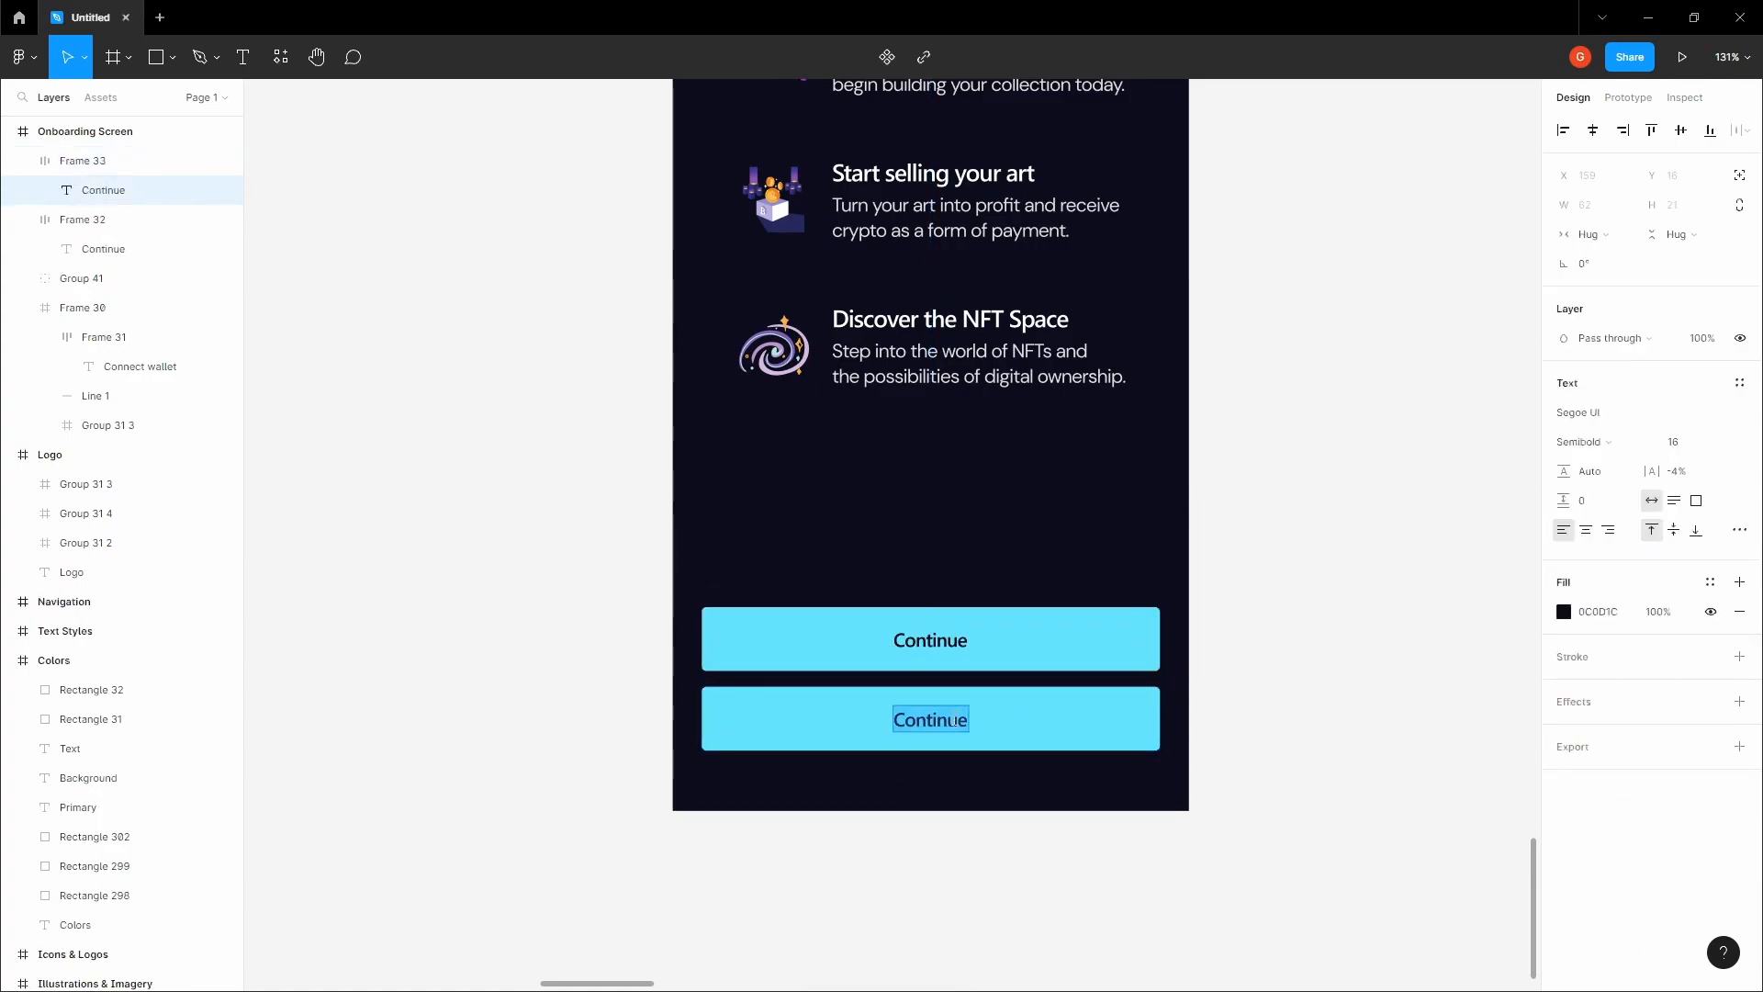
pyautogui.write('Learn mo')
pyautogui.press('Escape')
pyautogui.click(1562, 613)
pyautogui.moveTo(1407, 612); pyautogui.dragTo(1288, 490)
pyautogui.click(1290, 494)
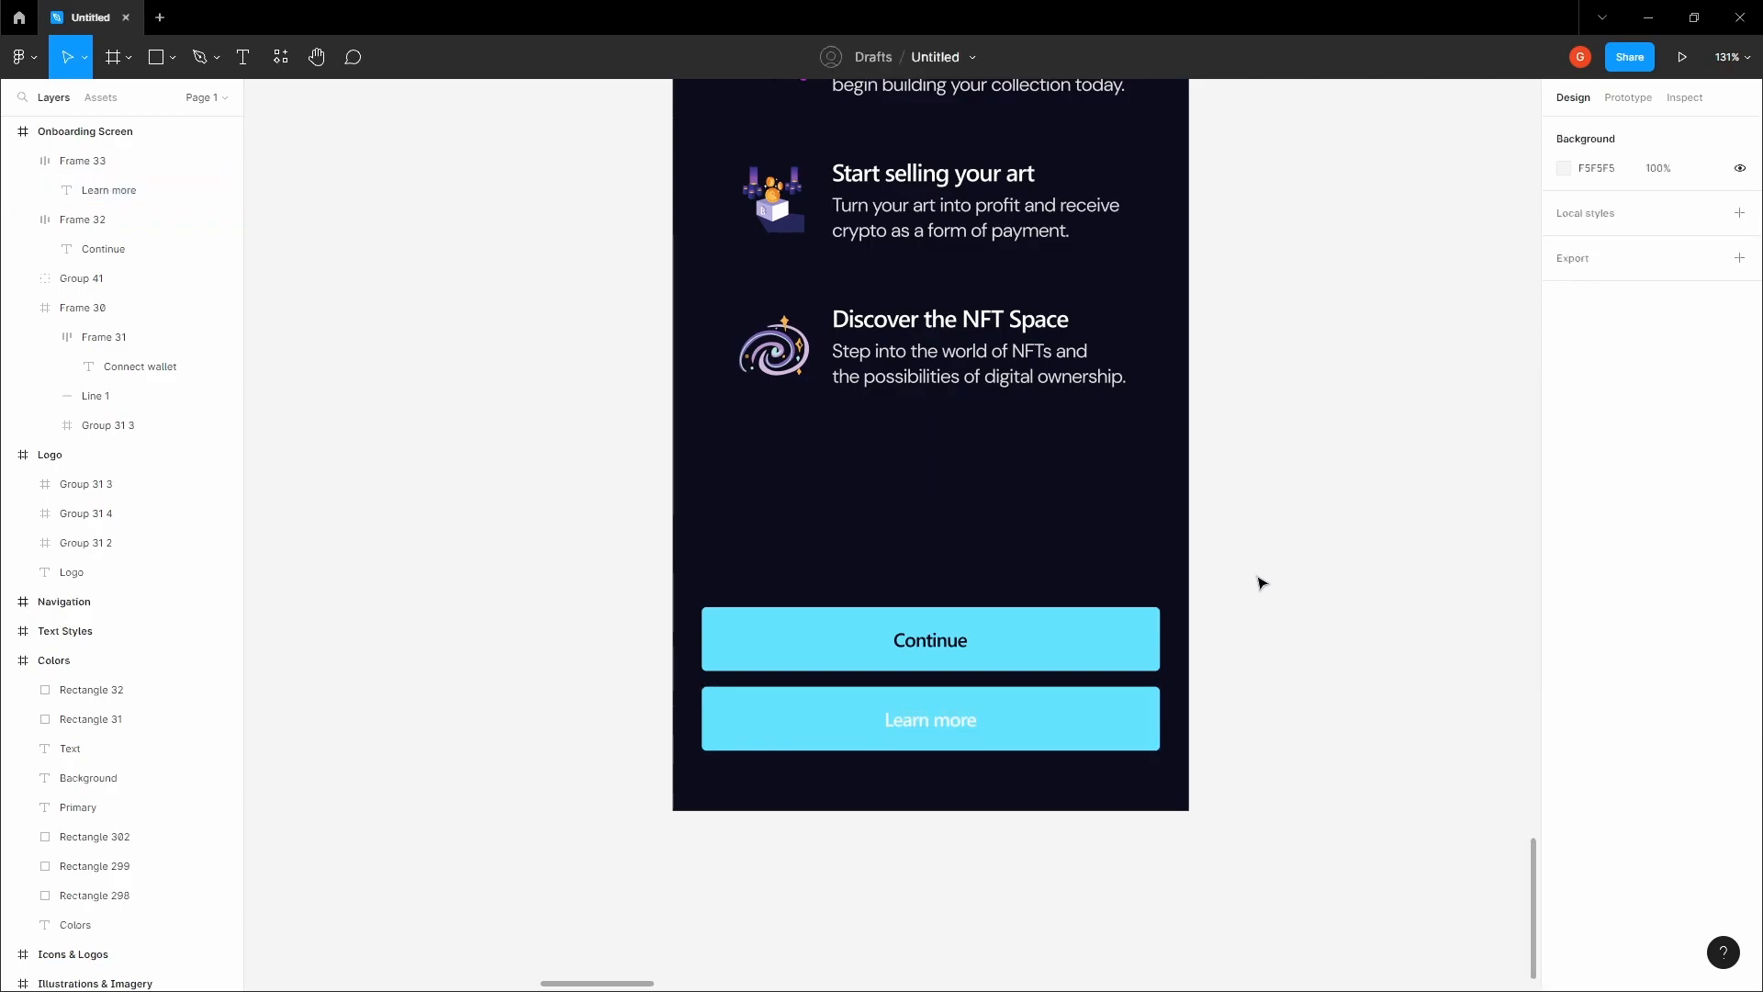
# - Hide the blue fill of the Learn more button on the Onboarding Screen
pyautogui.click(1144, 718)
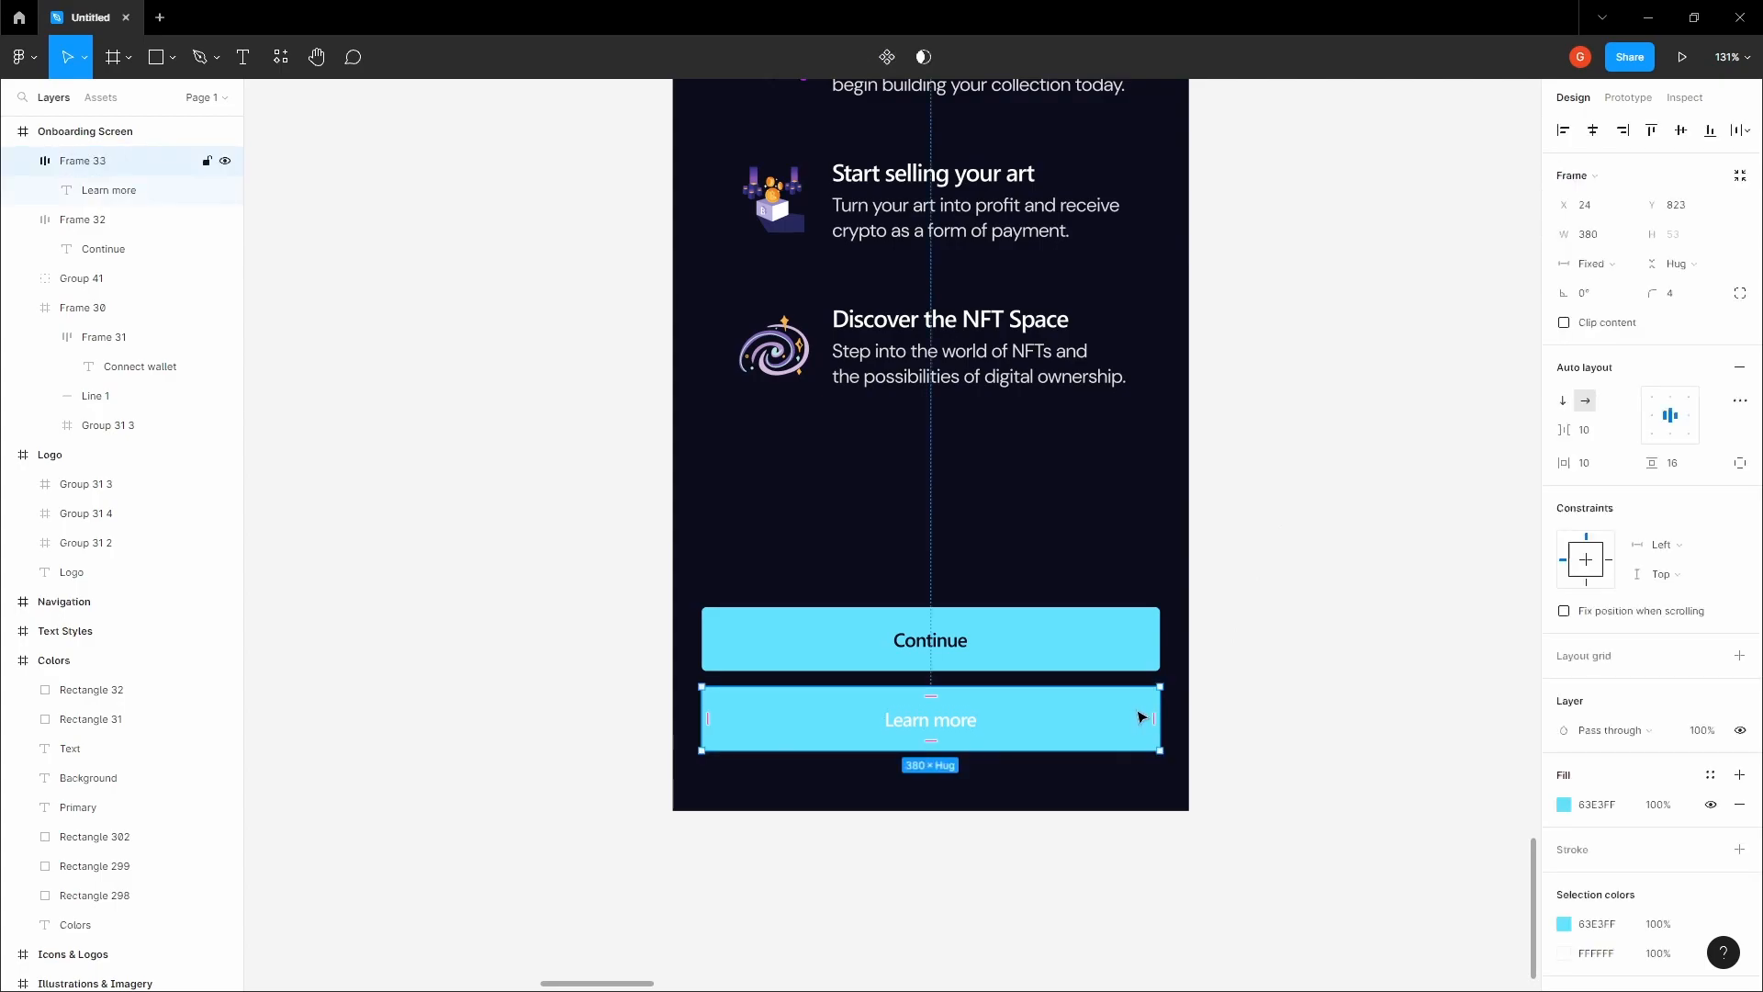
pyautogui.click(1711, 805)
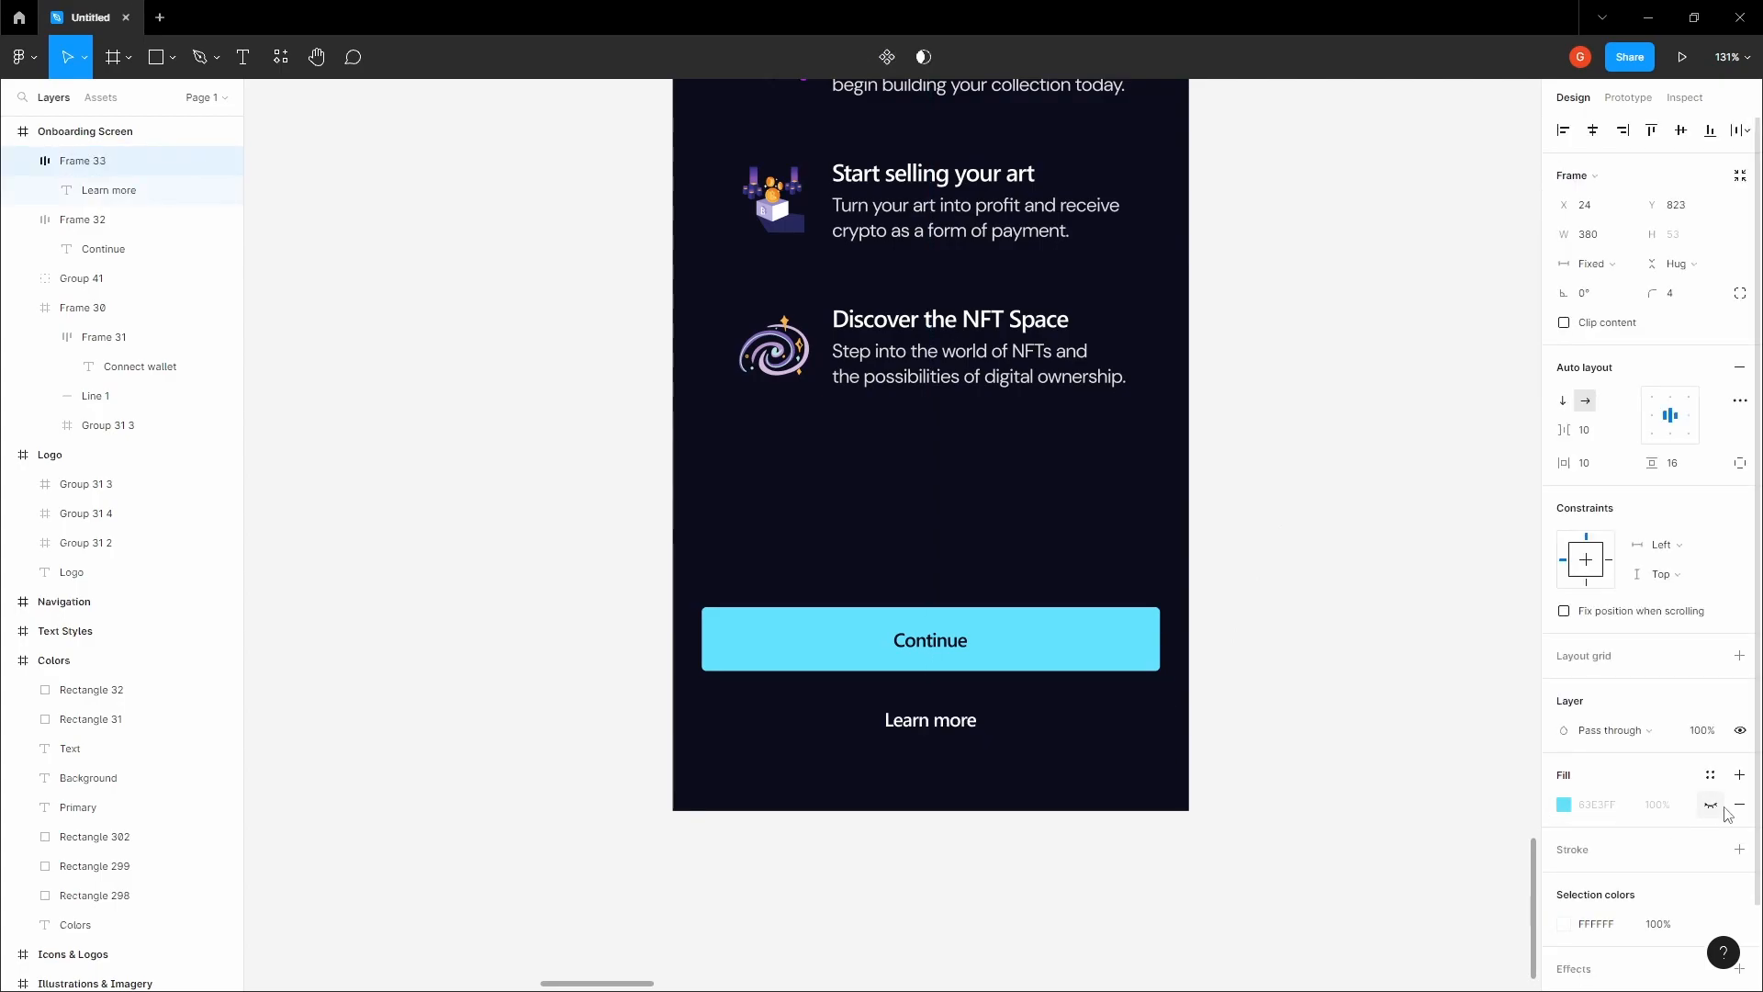
pyautogui.click(1396, 680)
# - Nudge the Learn more button up 5 px so it sits 8 px below the Continue button
pyautogui.moveTo(1276, 655); pyautogui.dragTo(1271, 614)
pyautogui.click(1098, 673)
pyautogui.press('alt')
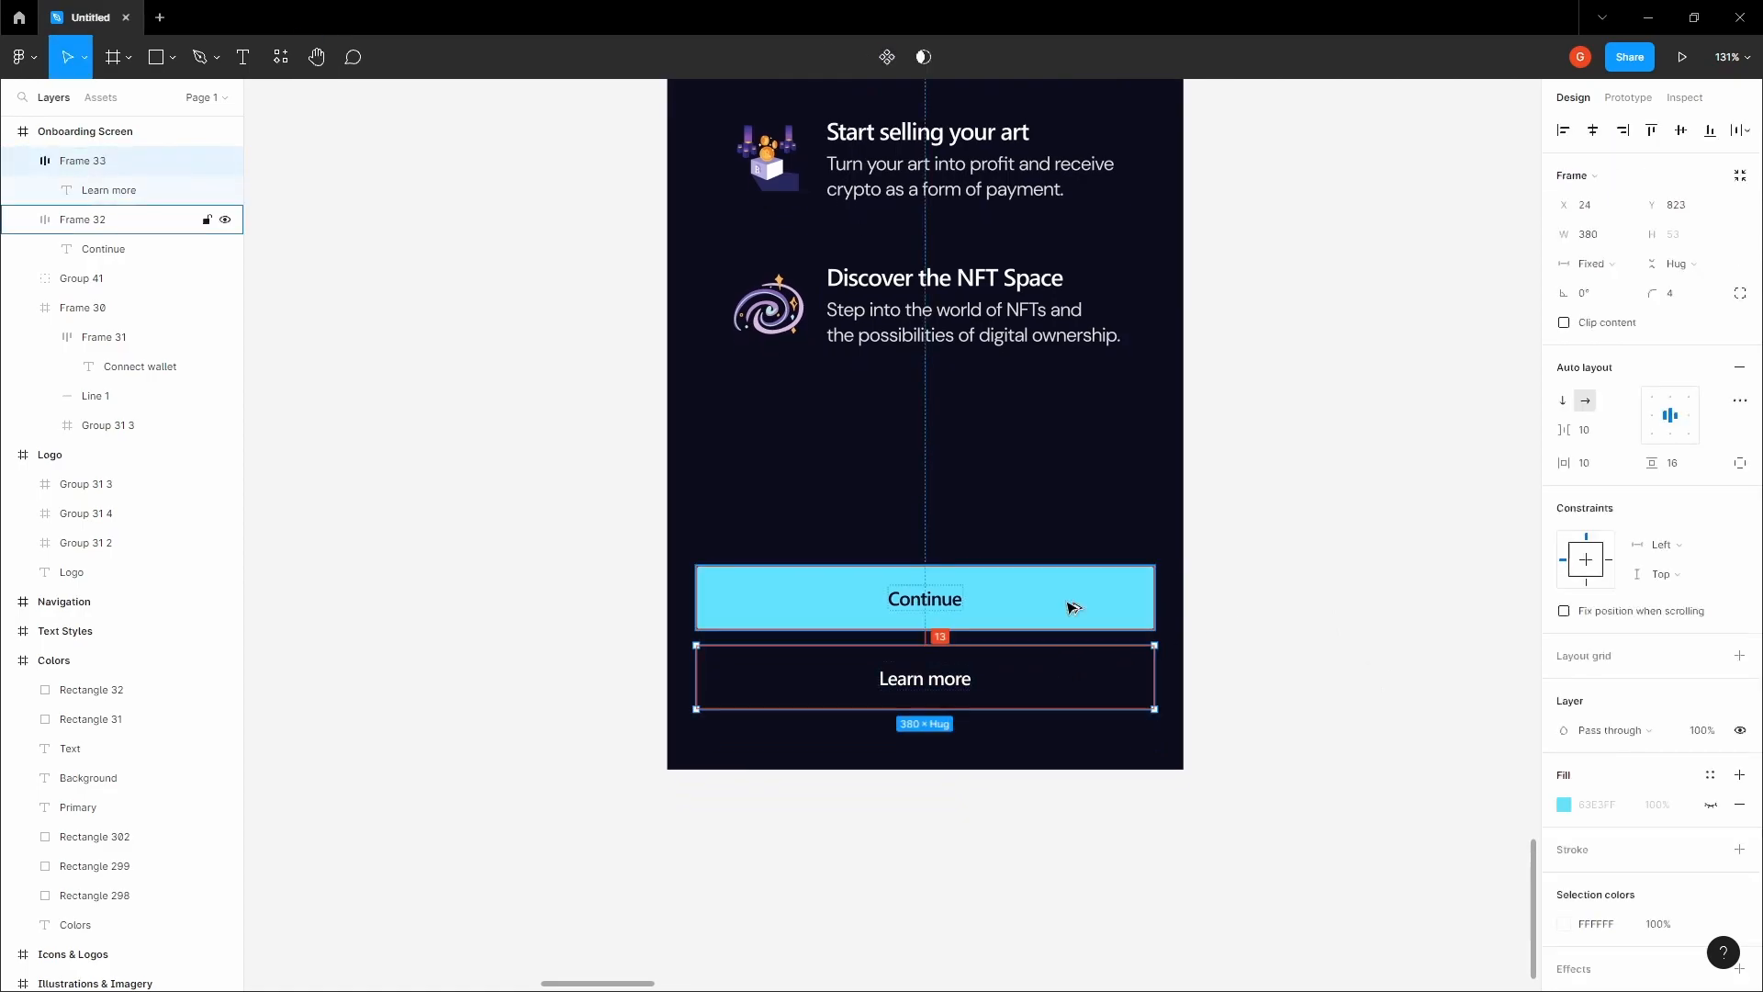
pyautogui.press('Up')
pyautogui.press('Up')
pyautogui.press('Up')
pyautogui.press('Up')
pyautogui.press('Up')
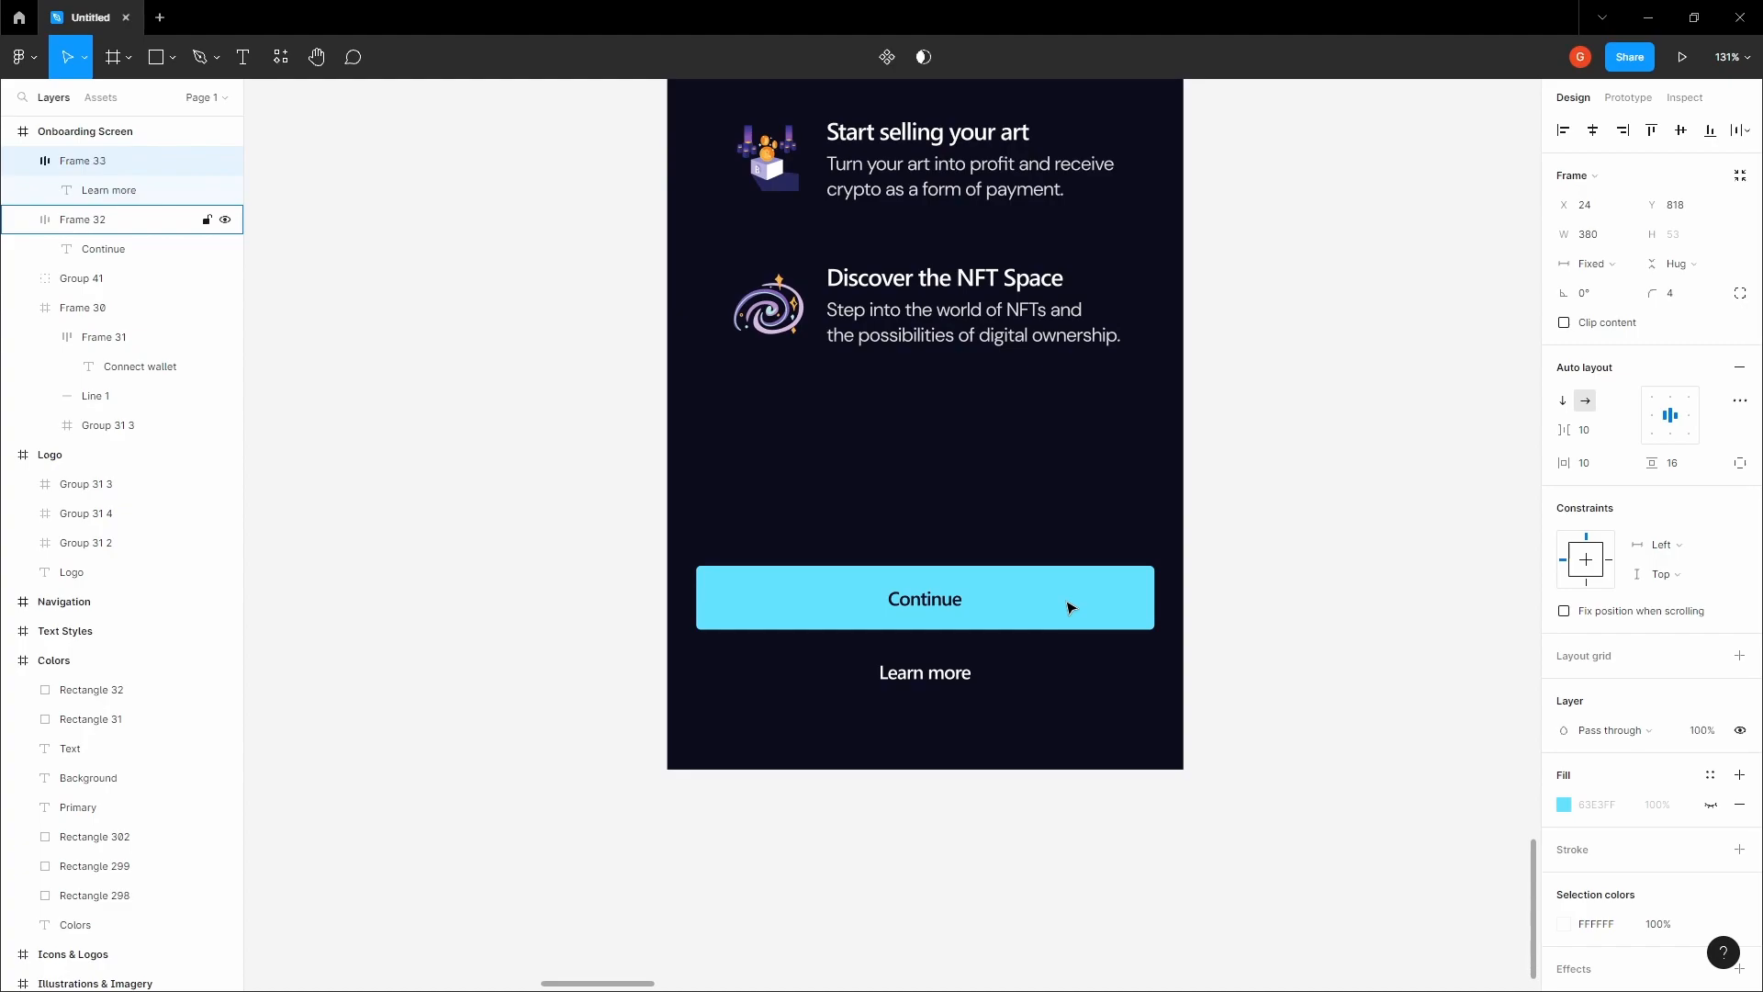
pyautogui.press('alt')
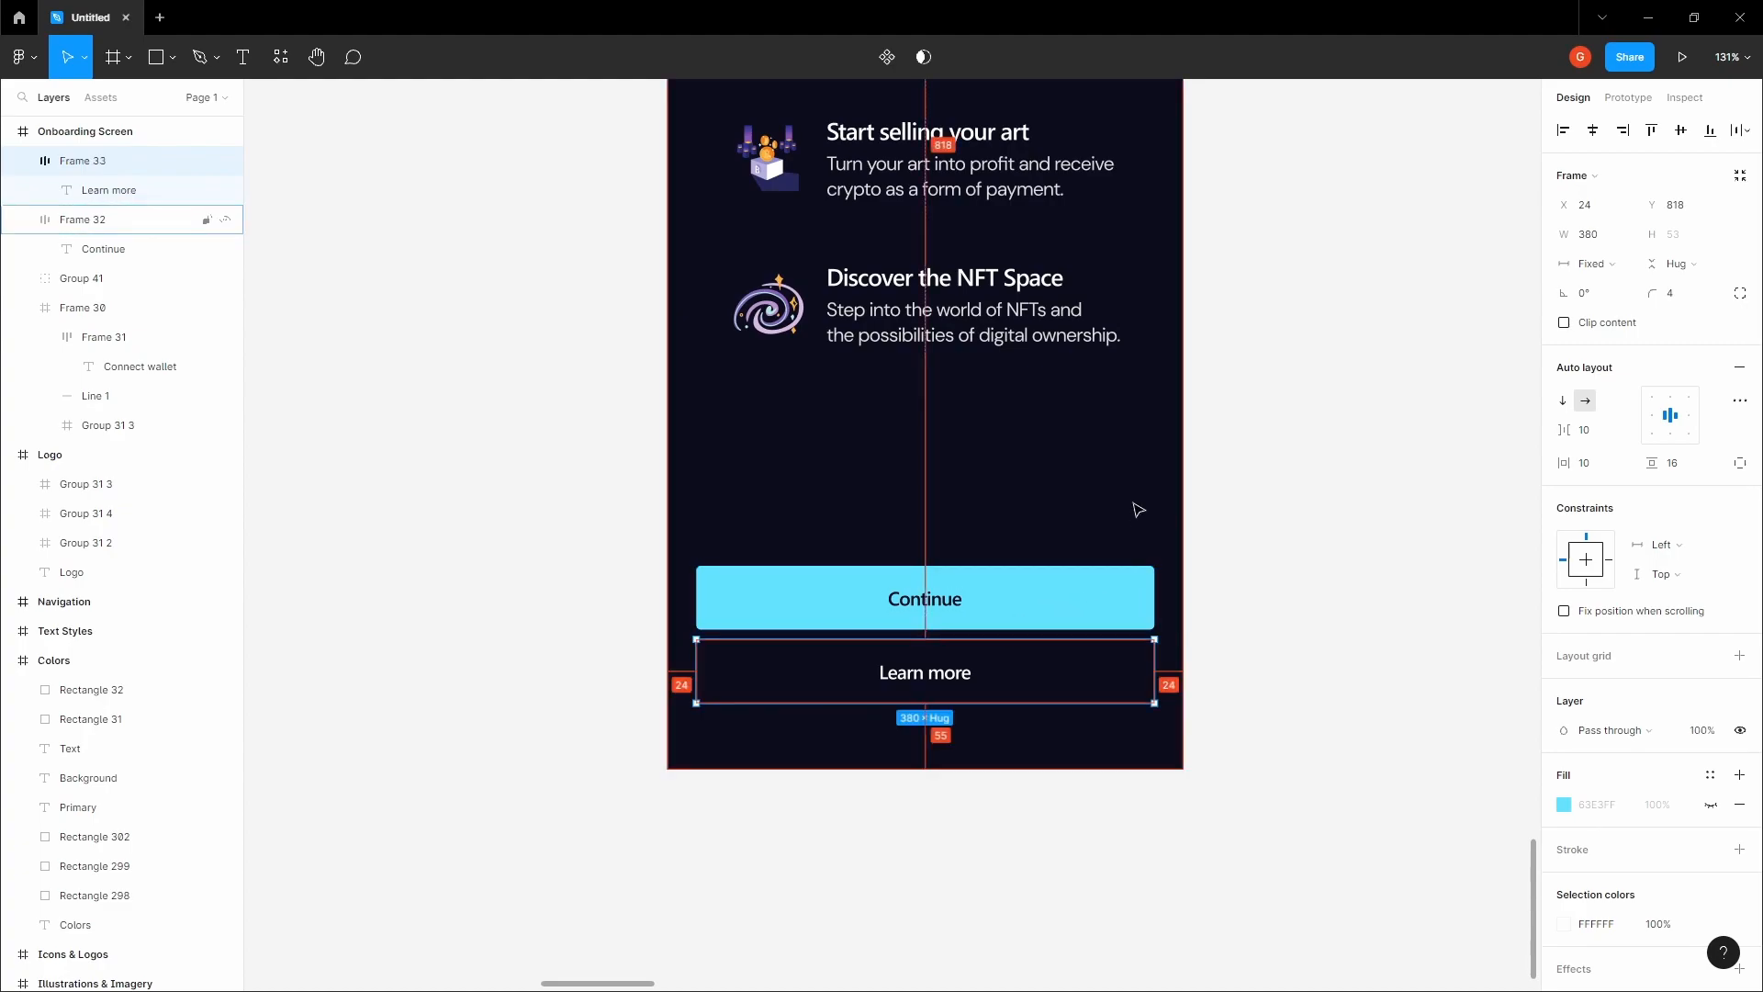
pyautogui.press('Tab')
# - Group the Continue and Learn more buttons and move the group down to 24 px above the screen's bottom edge
pyautogui.click(1071, 658)
pyautogui.keyDown('shift'); pyautogui.click(1036, 607); pyautogui.keyUp('shift')
pyautogui.hotkey('ctrl', 'g')
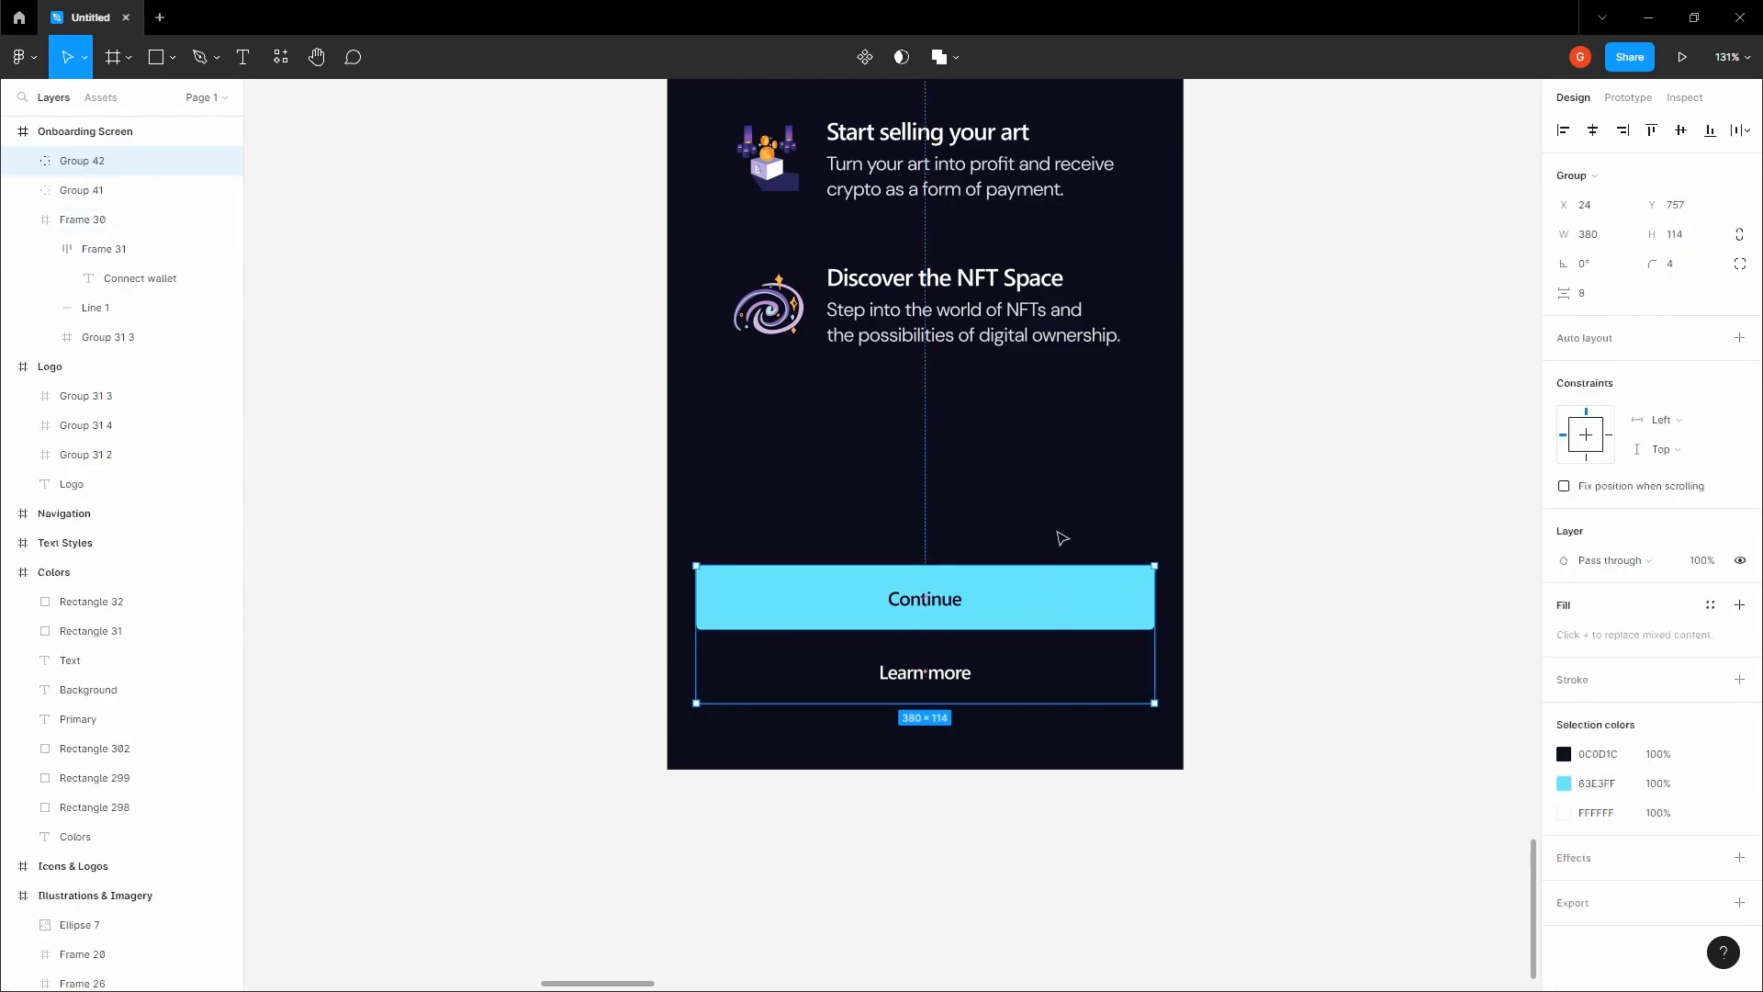
pyautogui.press('alt')
pyautogui.hotkey('shift', 'Down')
pyautogui.hotkey('shift', 'Down')
pyautogui.hotkey('shift', 'Down')
pyautogui.press('Down')
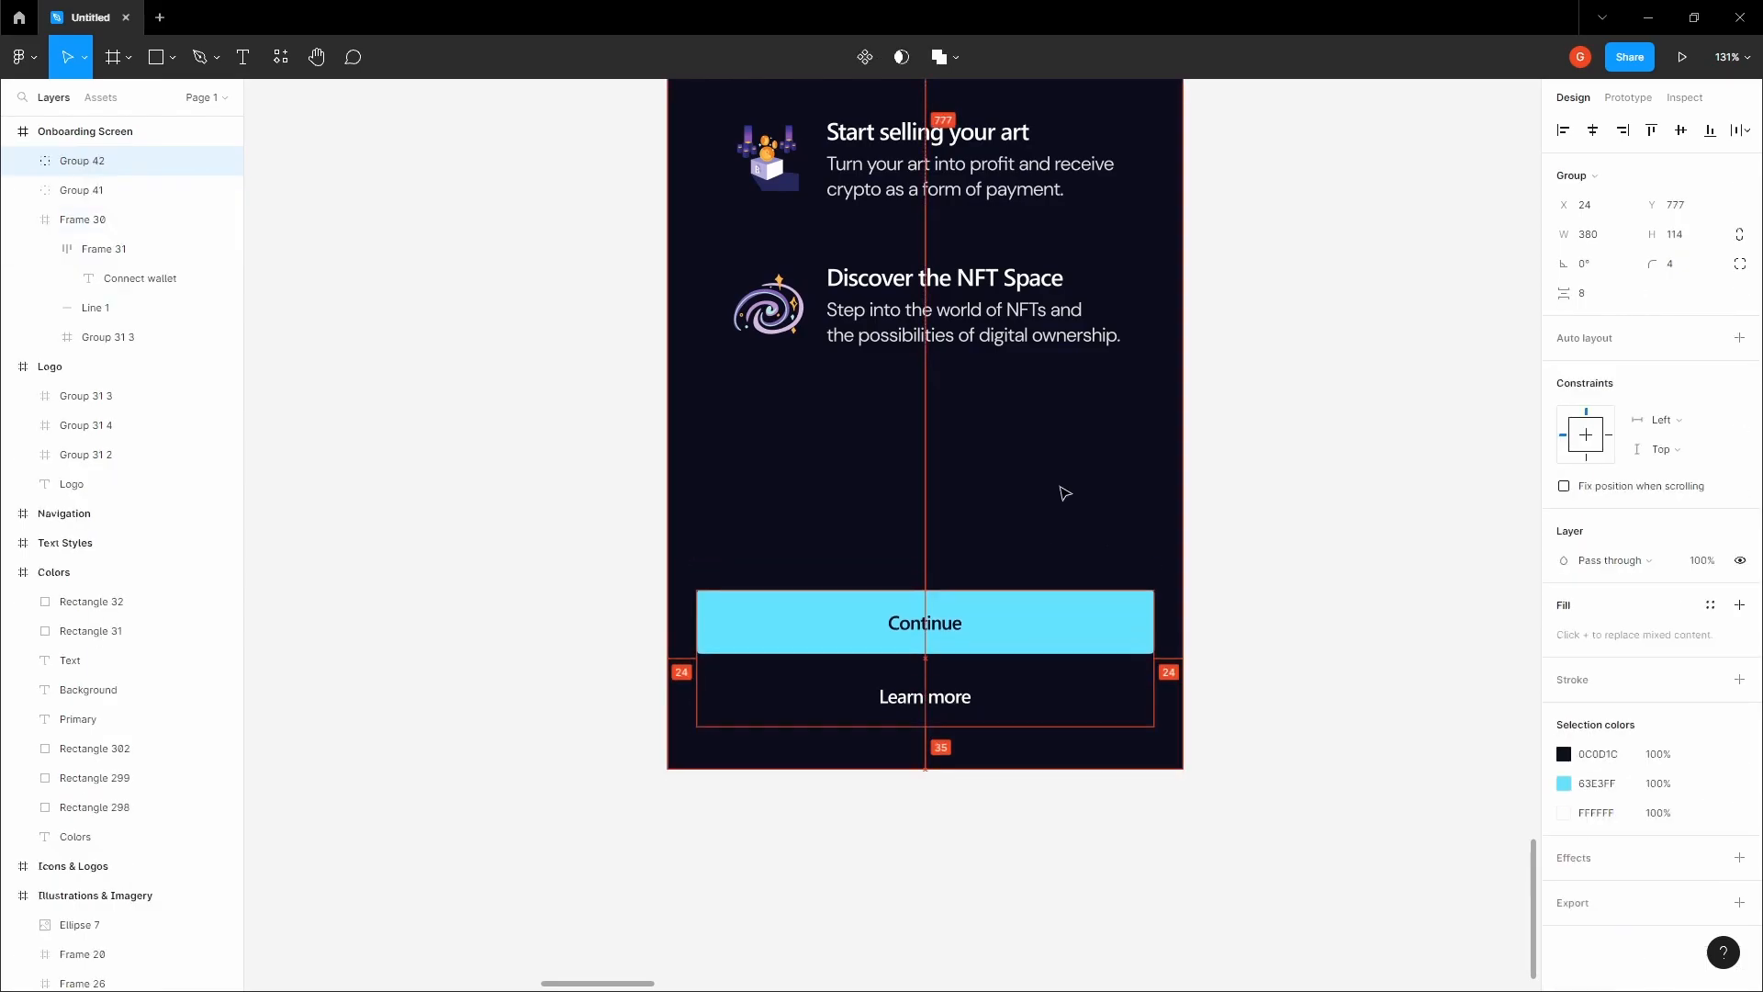
pyautogui.press('alt')
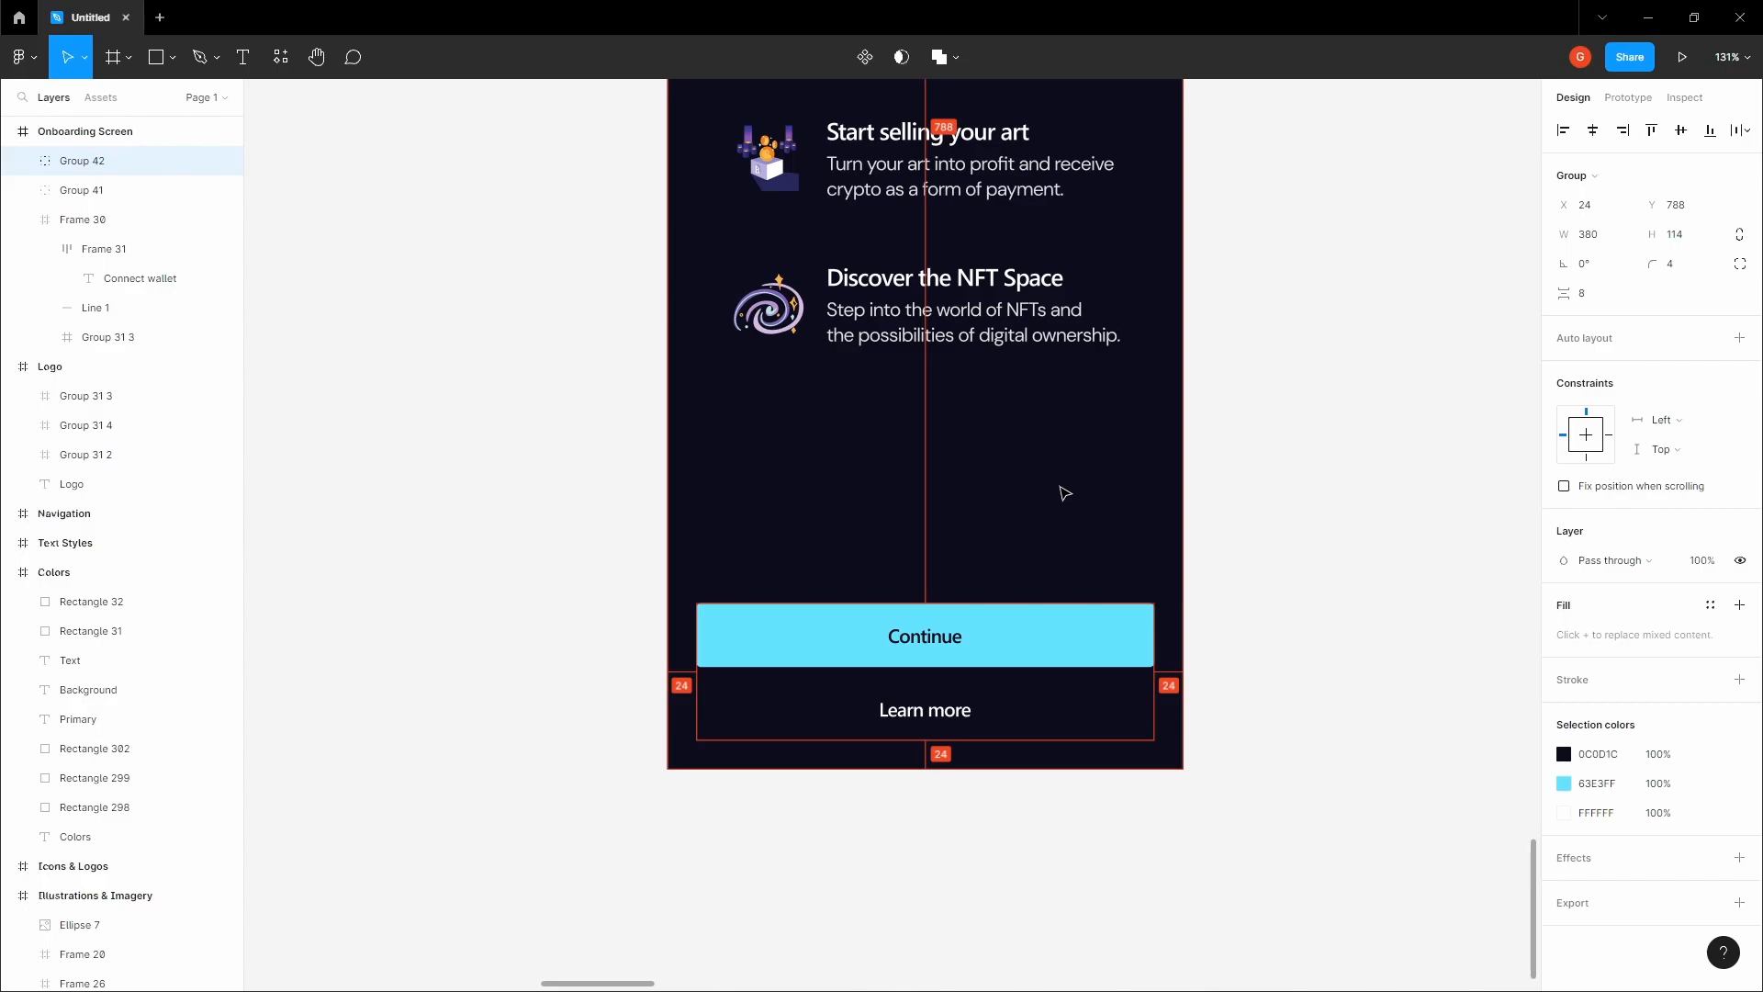
# - Rename the blank iPhone 13 Pro Max - 3 frame as "Main Screen"
pyautogui.click(1279, 495)
pyautogui.press('space')
pyautogui.moveTo(1279, 496); pyautogui.dragTo(1121, 650)
pyautogui.scroll(-4, 1209, 610)
pyautogui.scroll(1, 1034, 621)
pyautogui.scroll(-1, 1031, 672)
pyautogui.scroll(-1, 1075, 645)
pyautogui.moveTo(932, 333); pyautogui.dragTo(859, 364)
pyautogui.press('space')
pyautogui.click(962, 318)
pyautogui.press('space')
pyautogui.click(1016, 331)
pyautogui.press('space')
pyautogui.moveTo(1017, 332); pyautogui.dragTo(835, 324)
pyautogui.scroll(-7, 918, 321)
pyautogui.moveTo(1226, 390); pyautogui.dragTo(905, 366)
pyautogui.press('h')
pyautogui.scroll(5, 897, 352)
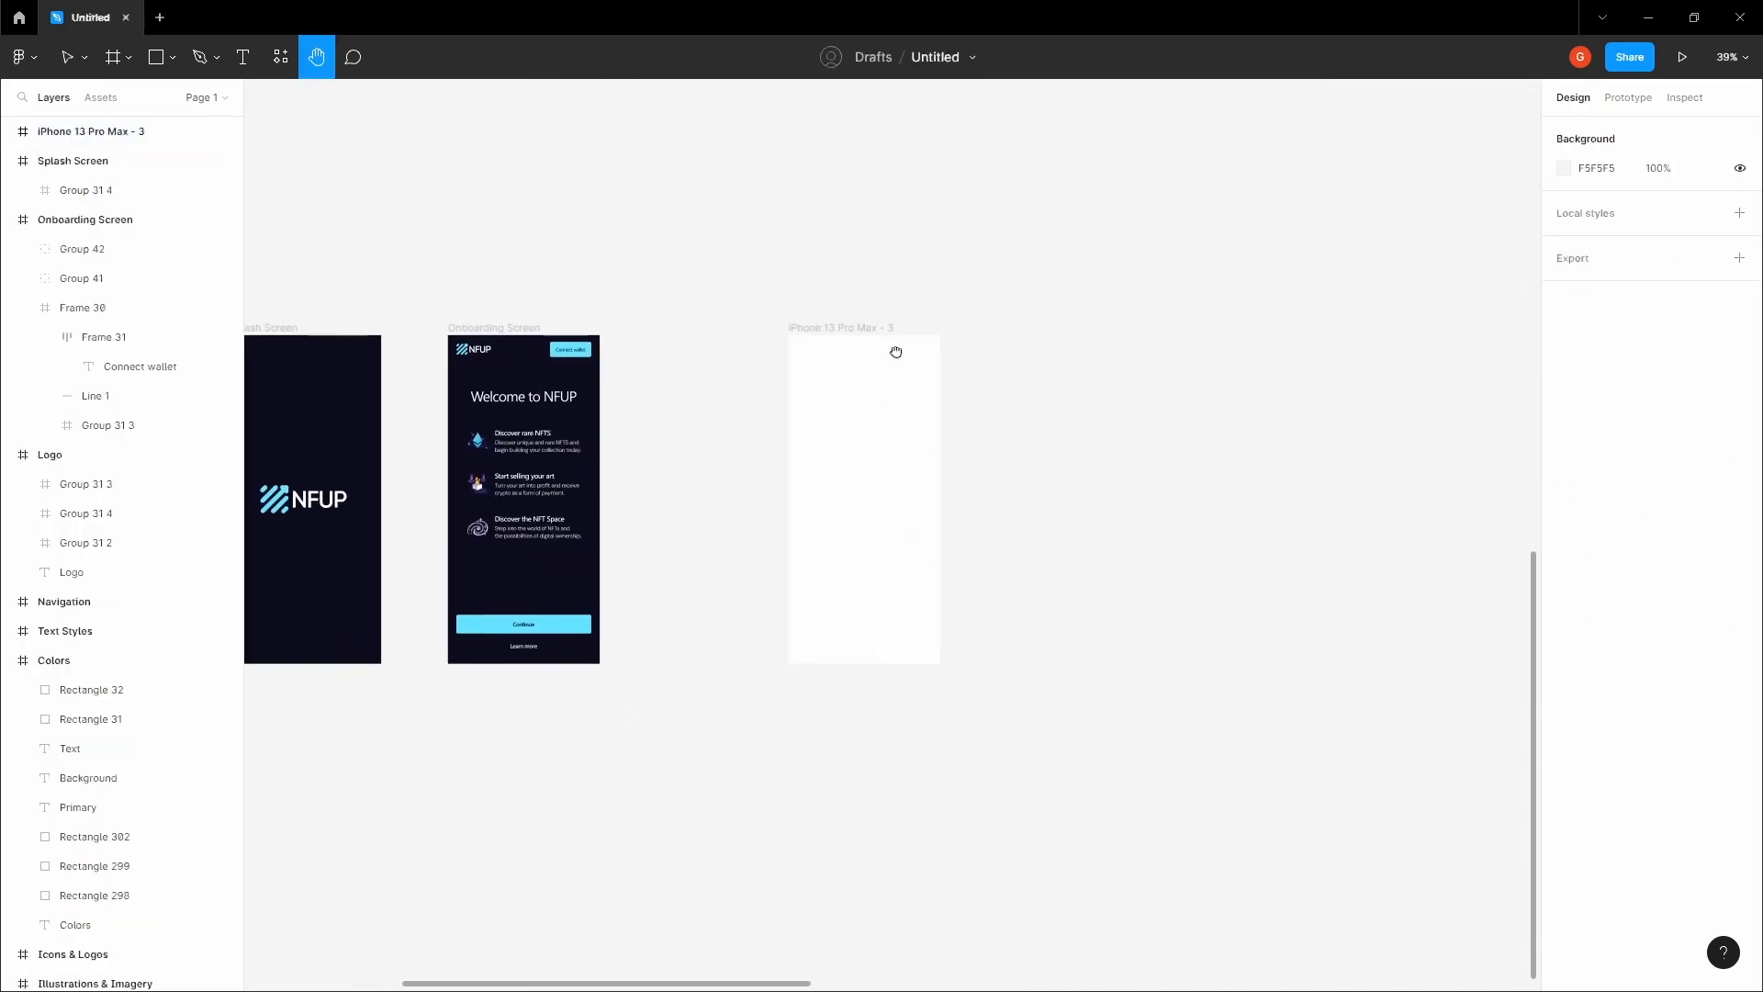
pyautogui.scroll(2, 882, 349)
pyautogui.press('v')
pyautogui.click(771, 313)
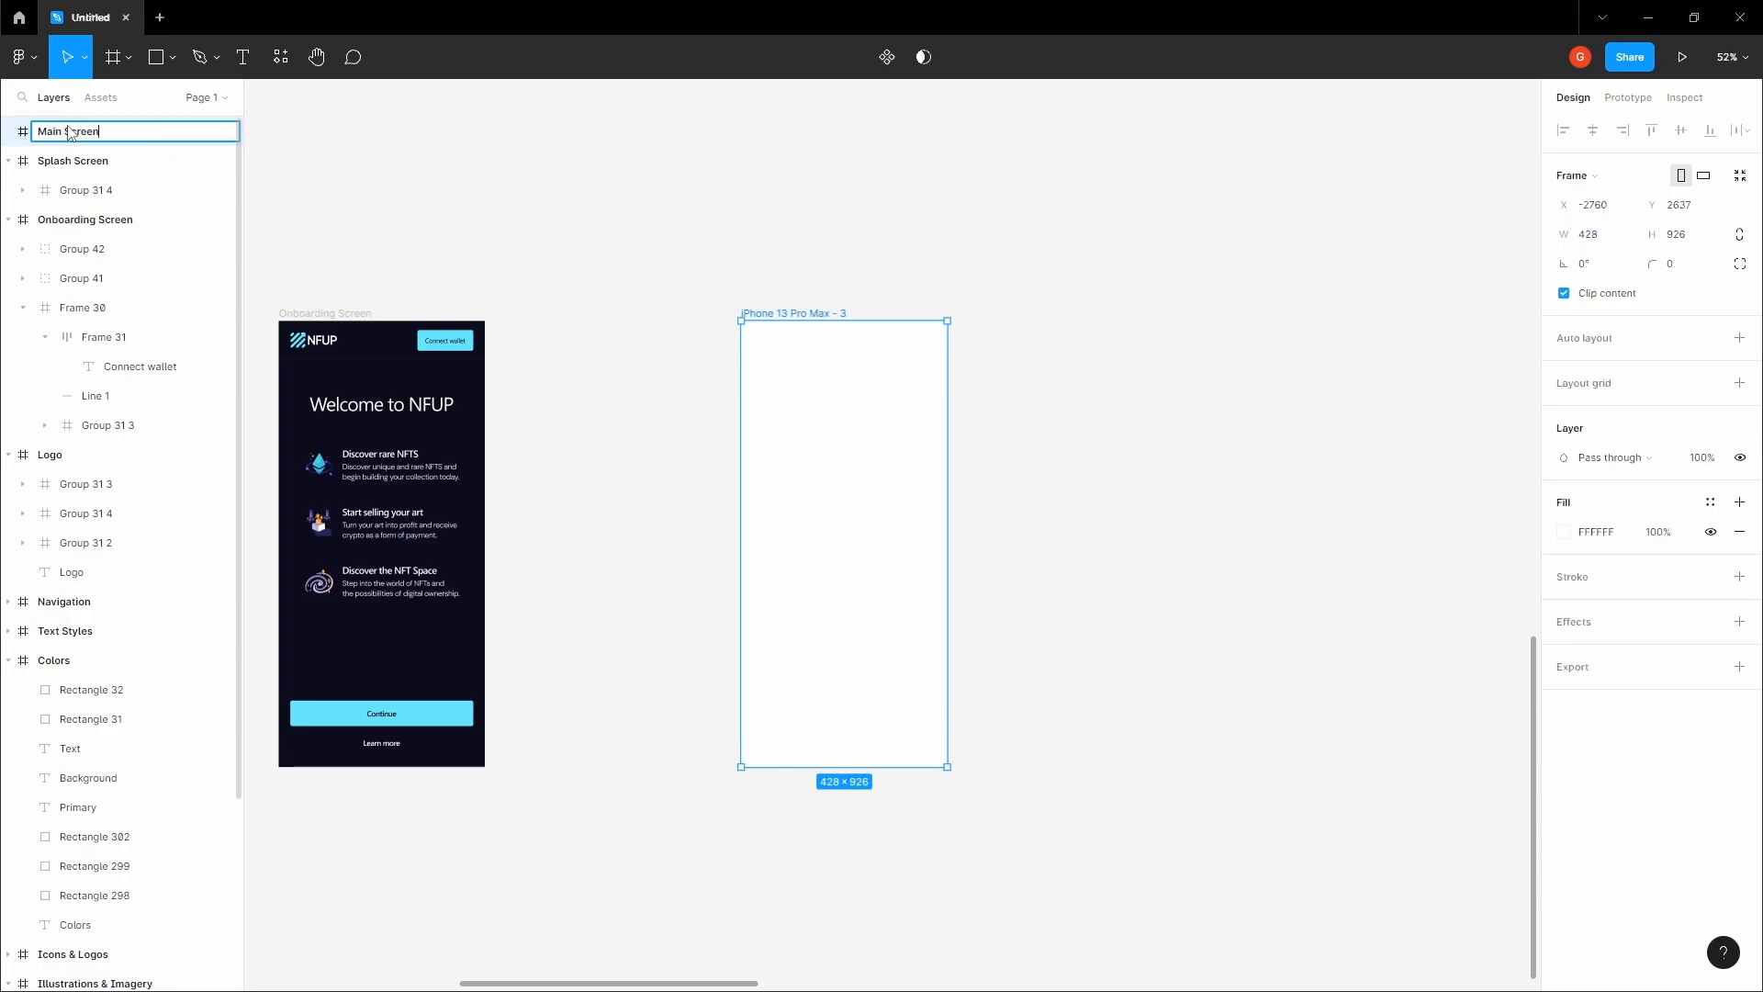
pyautogui.click(705, 218)
# - Move the Main Screen frame closer to the Onboarding Screen, to X -2878
pyautogui.hscroll(-2, 781, 266)
pyautogui.moveTo(846, 311); pyautogui.dragTo(803, 258)
pyautogui.click(830, 259)
# - Copy the header bar from the Onboarding Screen into the top of the Main Screen frame
pyautogui.press('h')
pyautogui.scroll(4, 513, 296)
pyautogui.moveTo(479, 269); pyautogui.dragTo(710, 245)
pyautogui.click(556, 378)
pyautogui.click(752, 254)
pyautogui.hscroll(3, 740, 240)
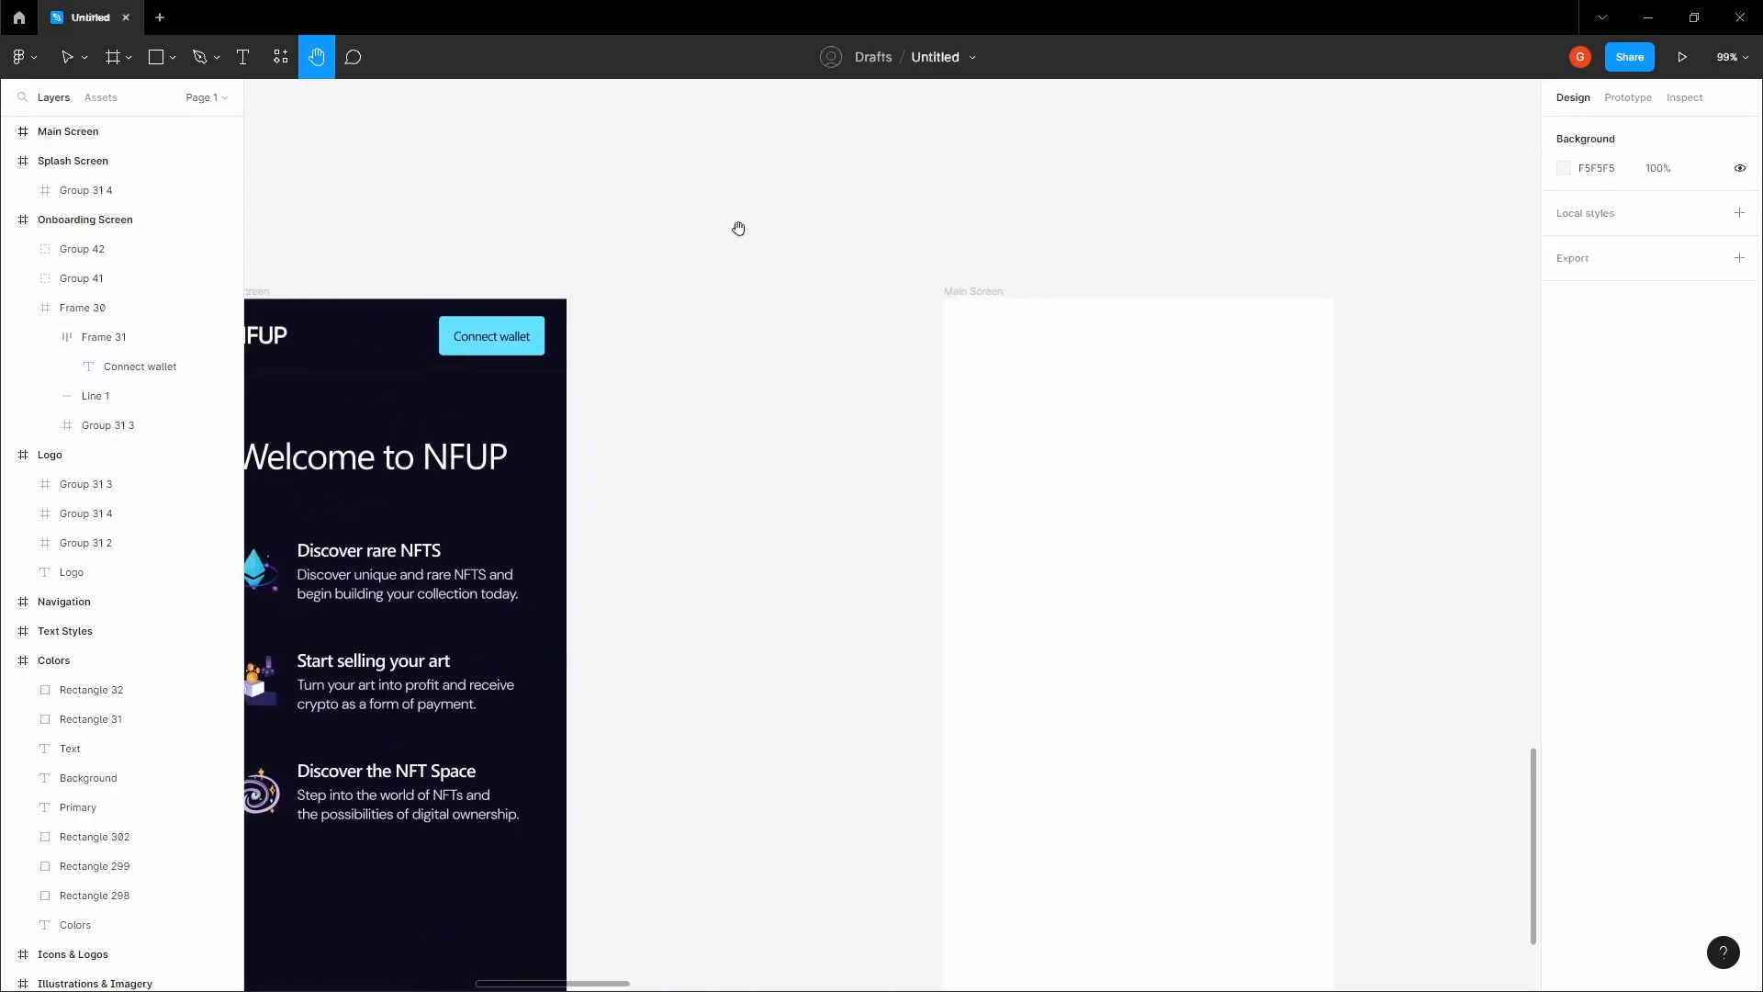
pyautogui.scroll(-3, 725, 263)
pyautogui.click(725, 276)
pyautogui.hotkey('ctrl', 'v')
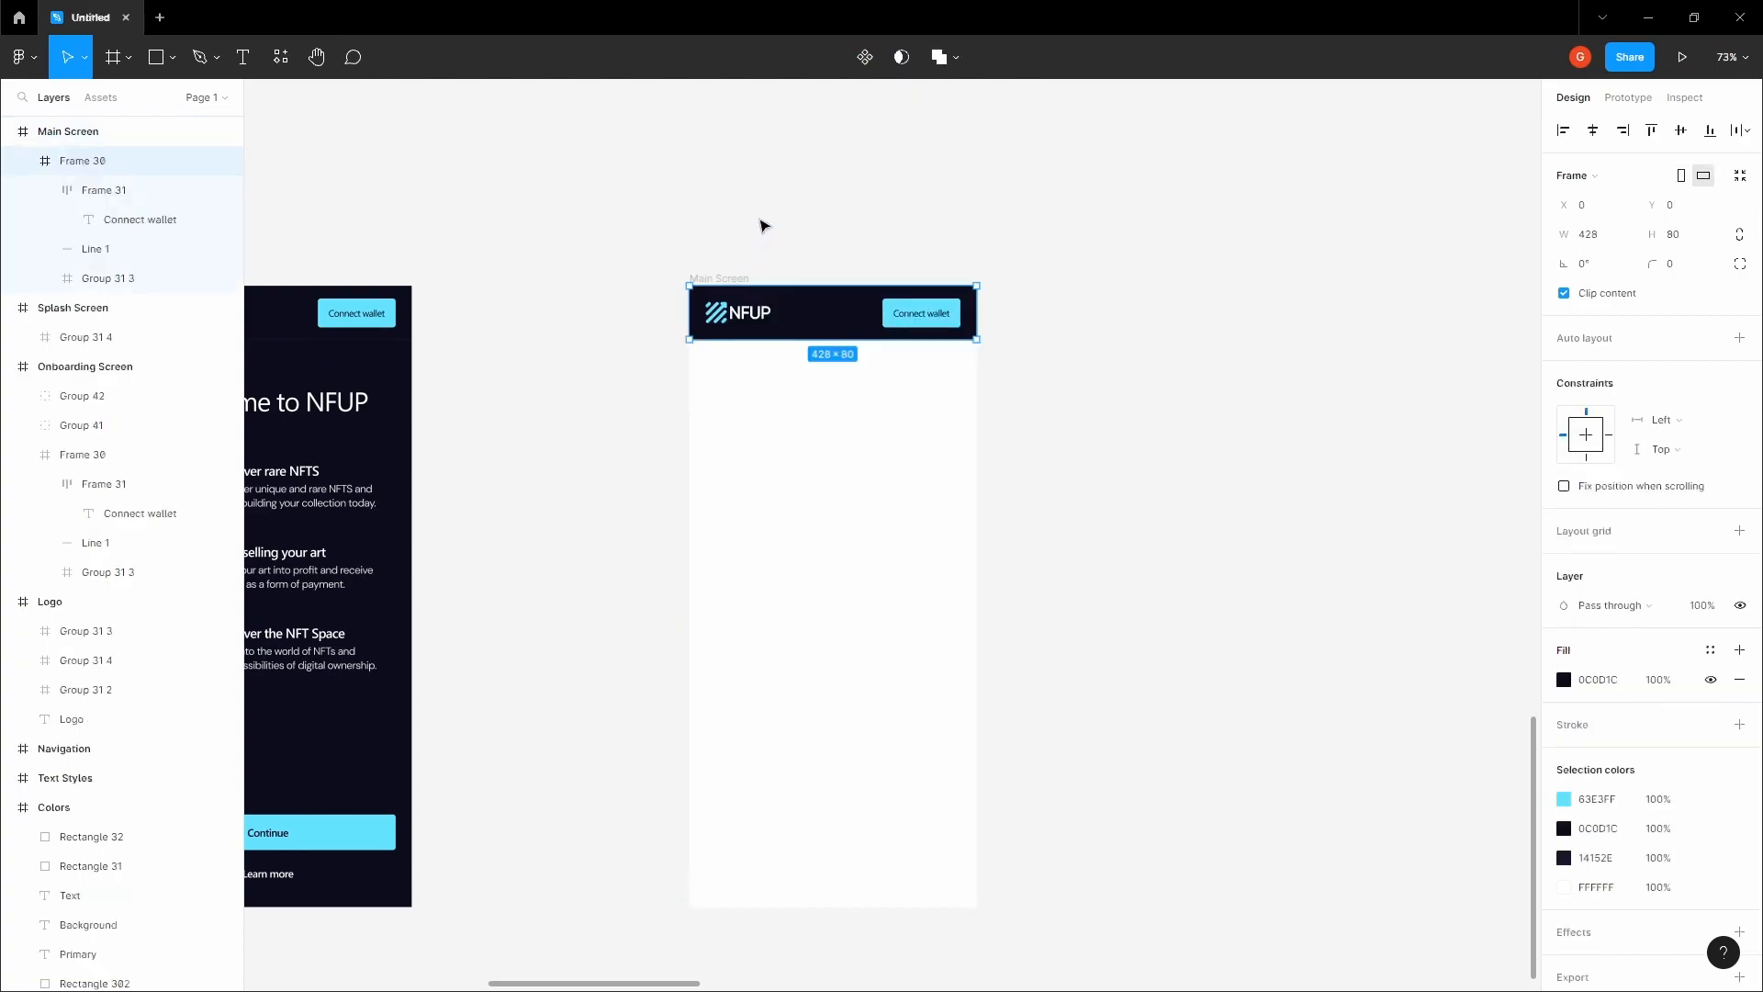
pyautogui.click(759, 224)
# - Set the Main Screen frame's fill to 0C0D1C, sampled from the header's dark background
pyautogui.hscroll(-3, 760, 224)
pyautogui.click(520, 317)
pyautogui.click(521, 277)
pyautogui.moveTo(885, 257); pyautogui.dragTo(757, 250)
pyautogui.click(820, 288)
pyautogui.click(847, 263)
pyautogui.scroll(2, 758, 251)
pyautogui.click(733, 278)
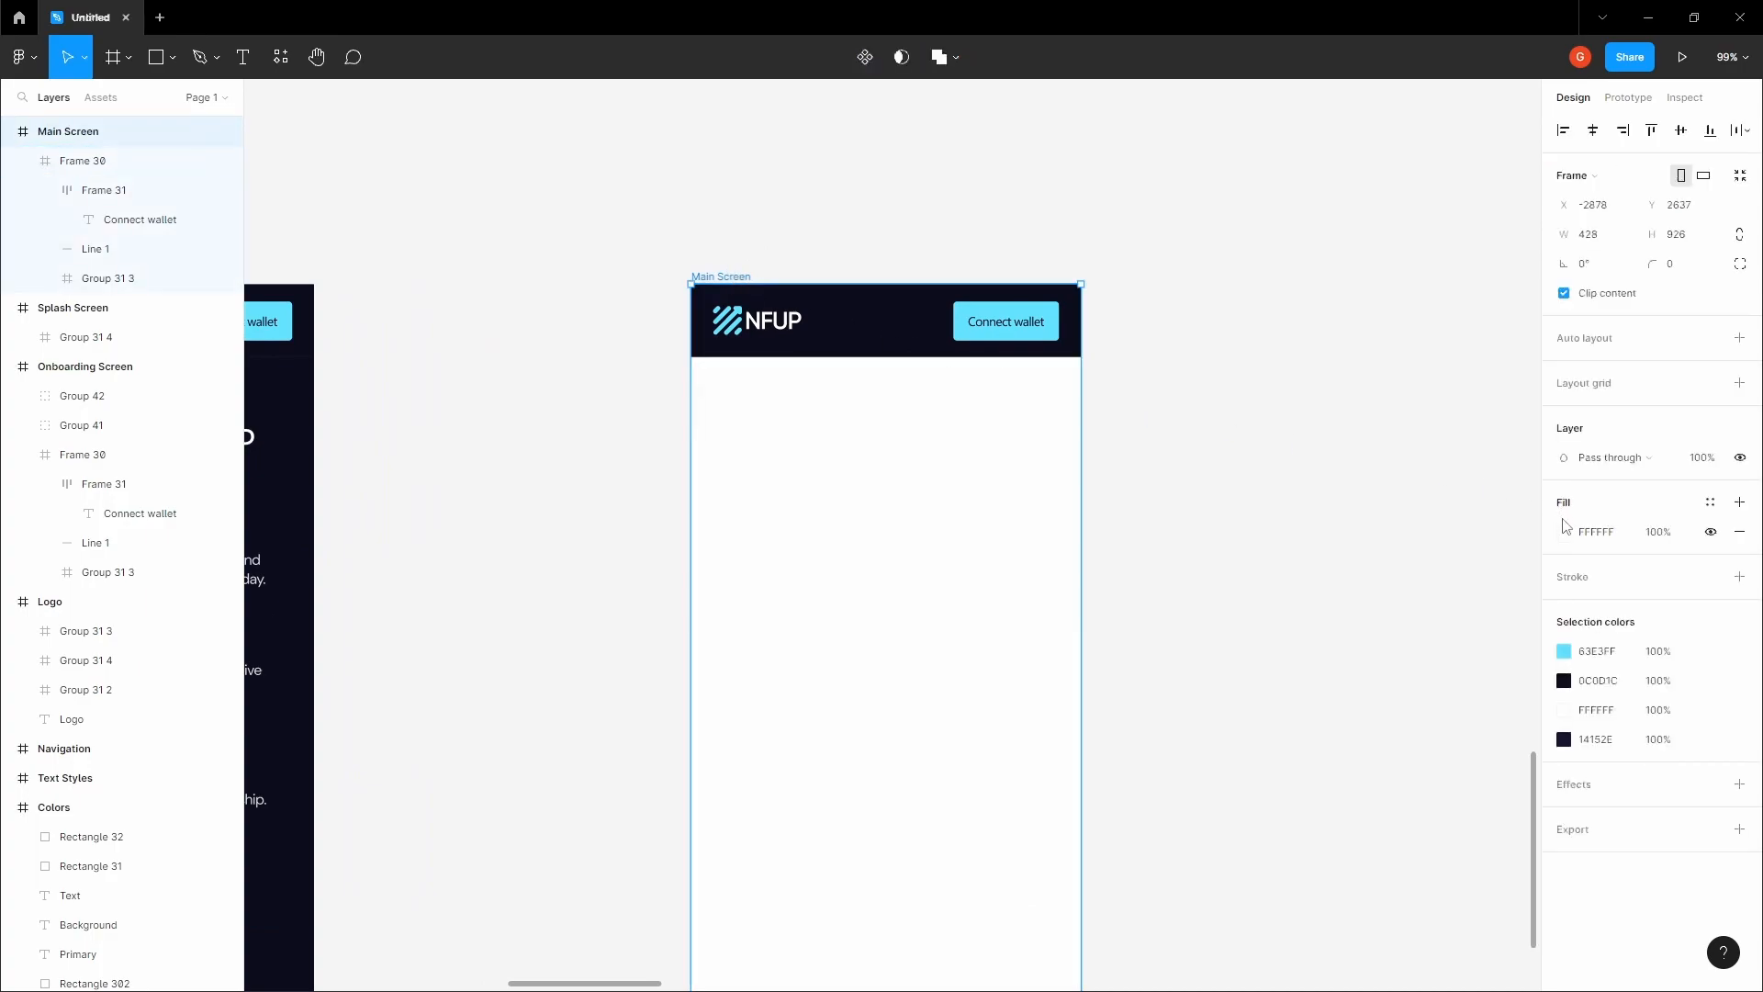
pyautogui.click(1564, 531)
pyautogui.click(1348, 785)
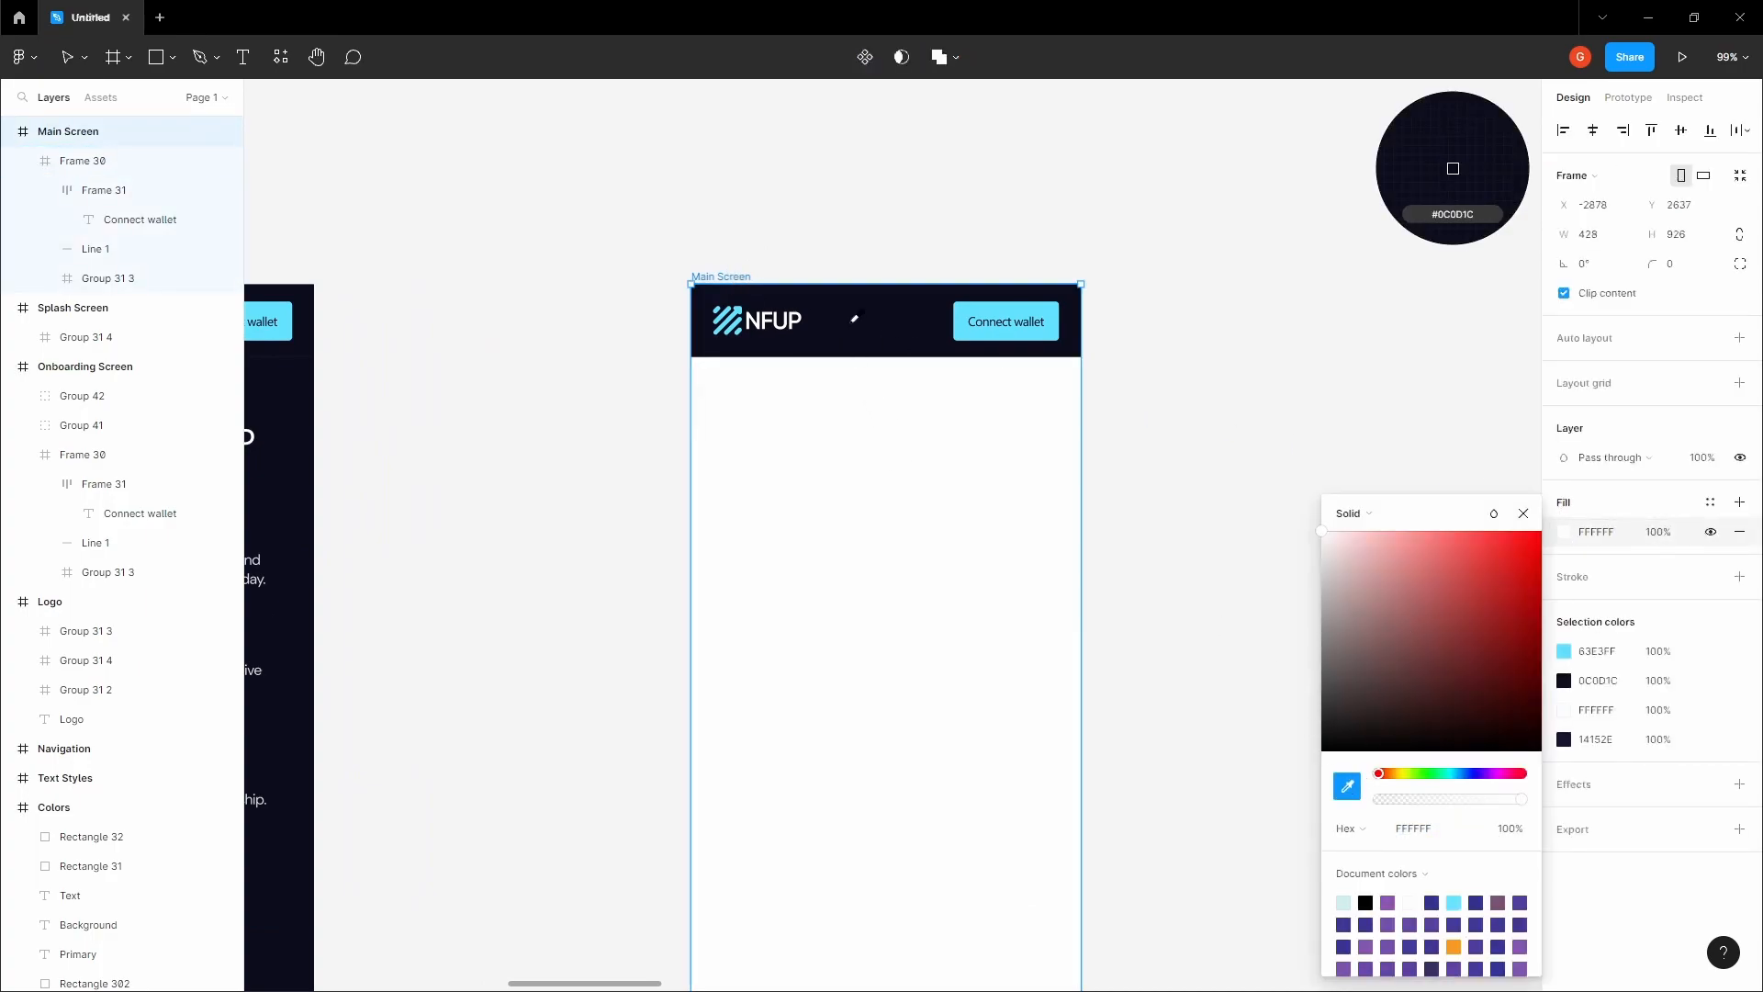
pyautogui.click(865, 316)
pyautogui.click(900, 236)
# - Delete the Connect wallet button from the Main Screen header
pyautogui.press('space')
pyautogui.moveTo(896, 229)
pyautogui.mouseDown()
pyautogui.moveTo(877, 149)
pyautogui.moveTo(917, 220)
pyautogui.mouseUp()
pyautogui.scroll(5, 916, 220)
pyautogui.click(1094, 376)
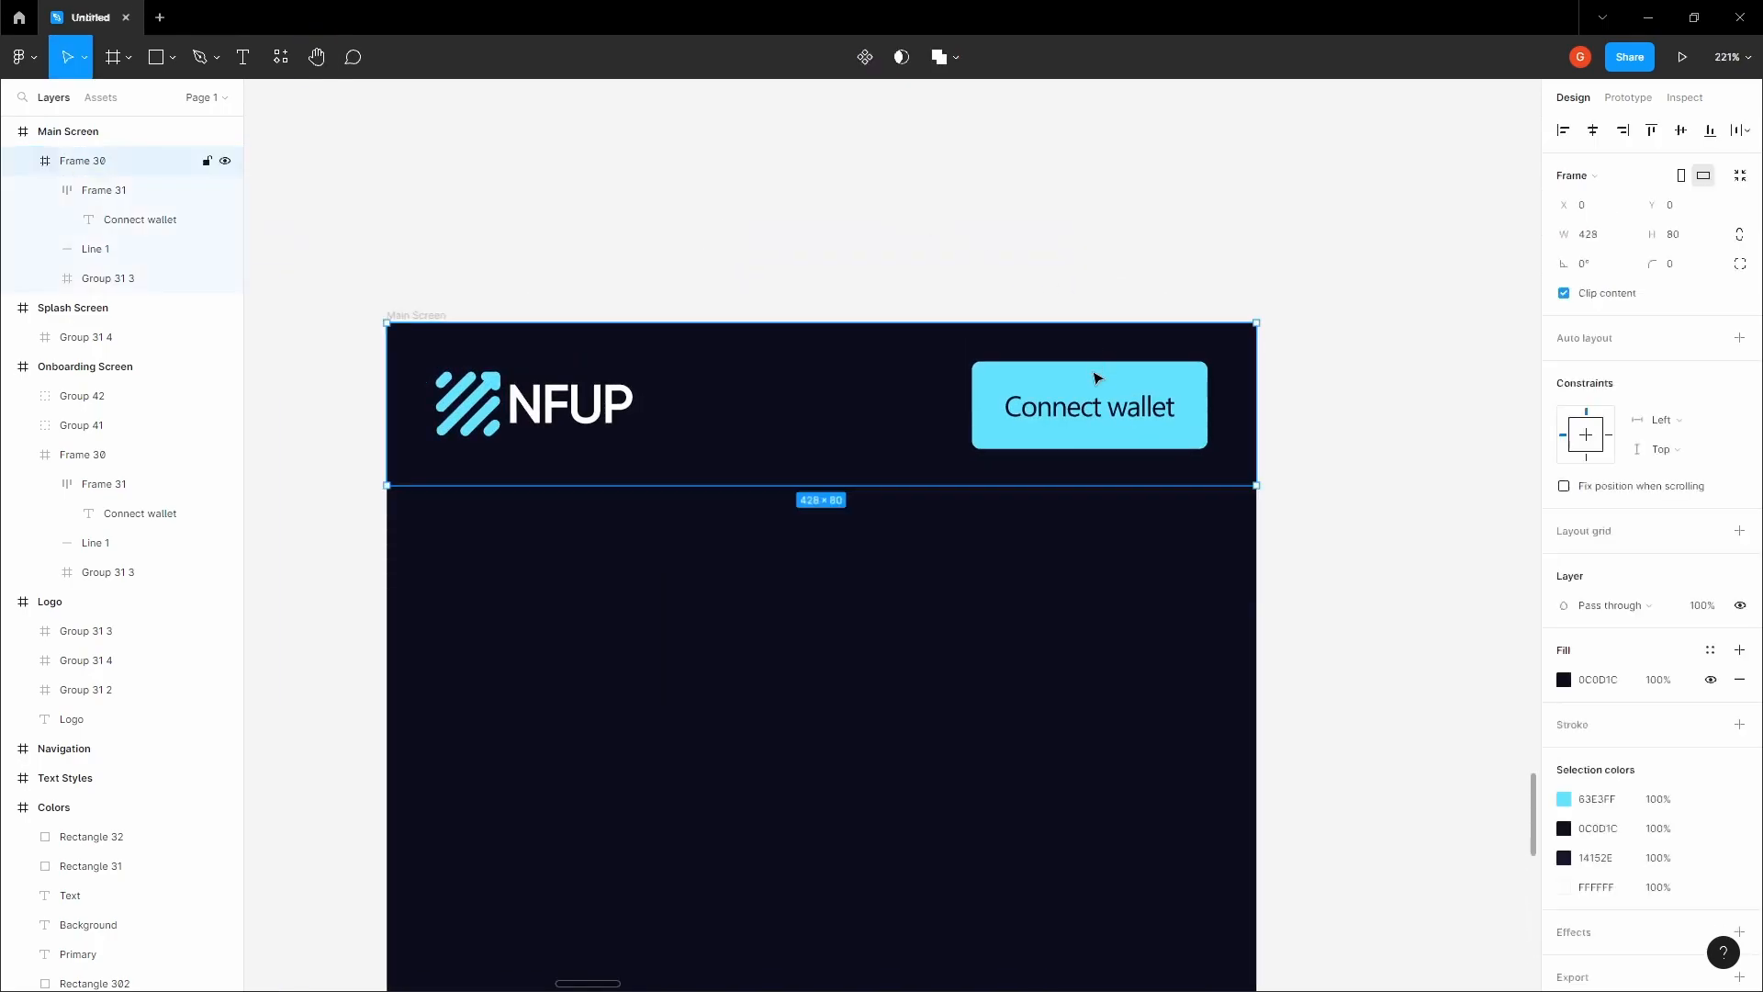
pyautogui.press('Delete')
# - Copy the search and align-right icons from the Icons & Logos frame
pyautogui.press('space')
pyautogui.moveTo(1040, 287); pyautogui.dragTo(822, 487)
pyautogui.scroll(-10, 1007, 322)
pyautogui.scroll(-4, 883, 396)
pyautogui.moveTo(1177, 111); pyautogui.dragTo(679, 535)
pyautogui.moveTo(1112, 372); pyautogui.dragTo(928, 378)
pyautogui.scroll(5, 929, 379)
pyautogui.scroll(8, 966, 400)
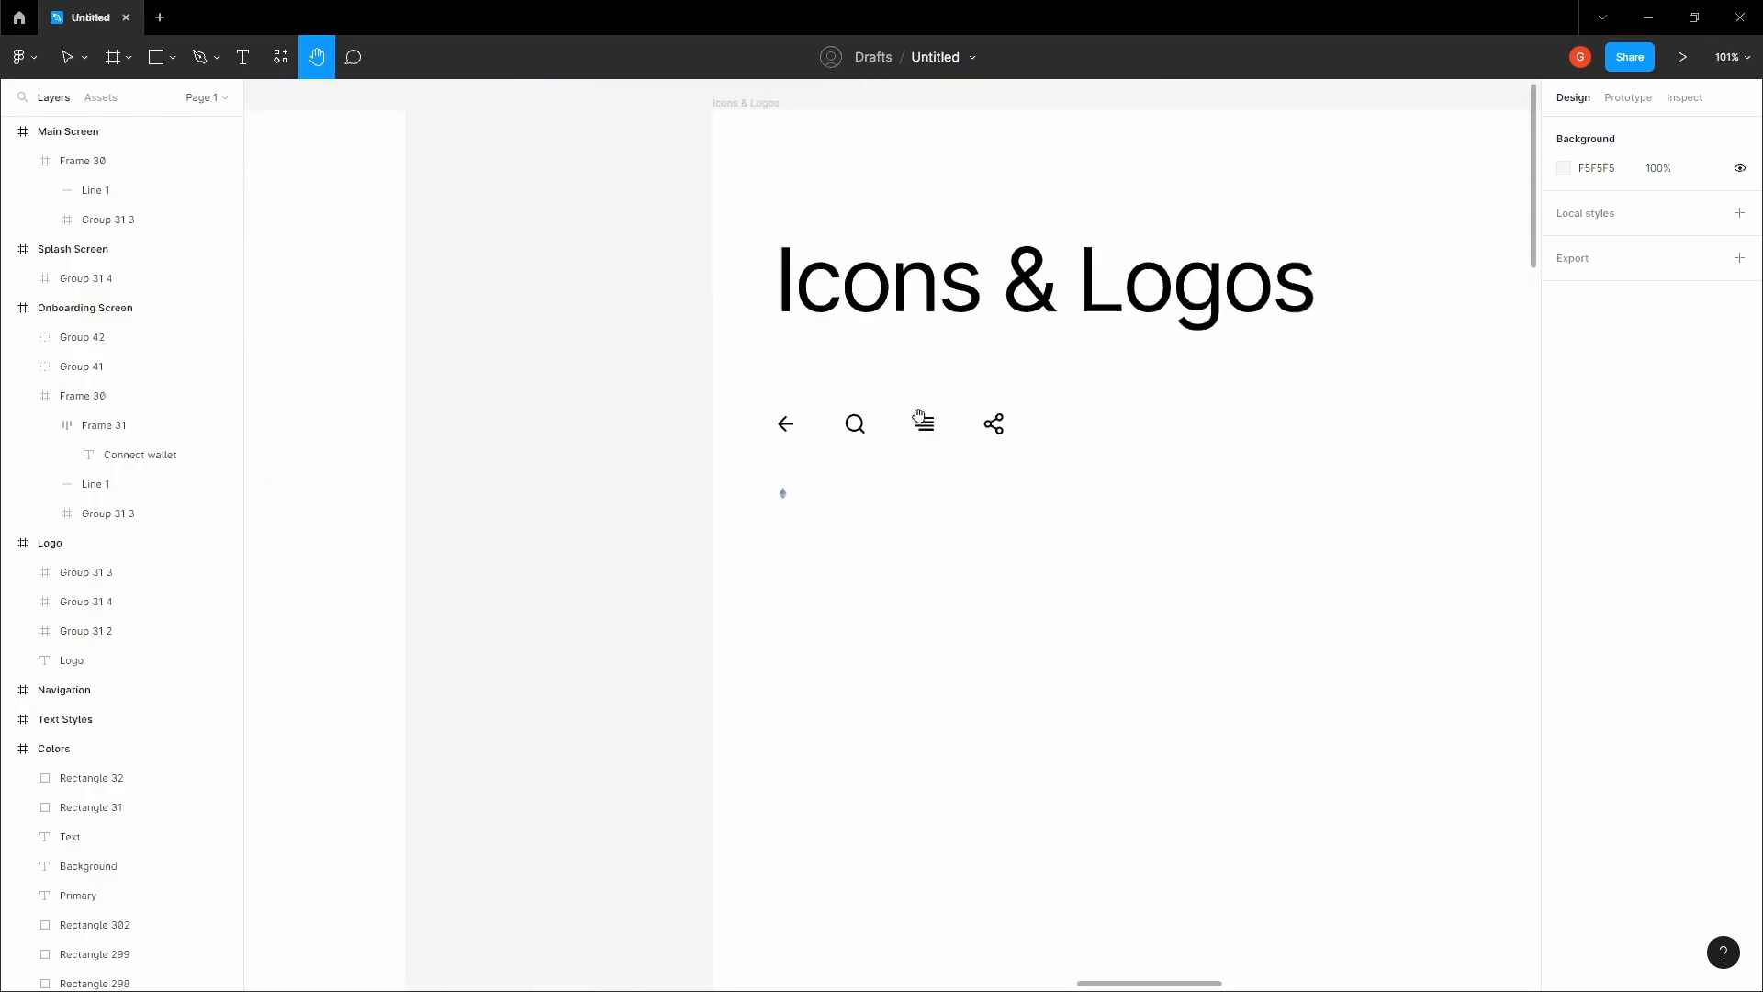
pyautogui.click(820, 428)
pyautogui.scroll(3, 898, 447)
pyautogui.keyDown('shift'); pyautogui.click(927, 428); pyautogui.keyUp('shift')
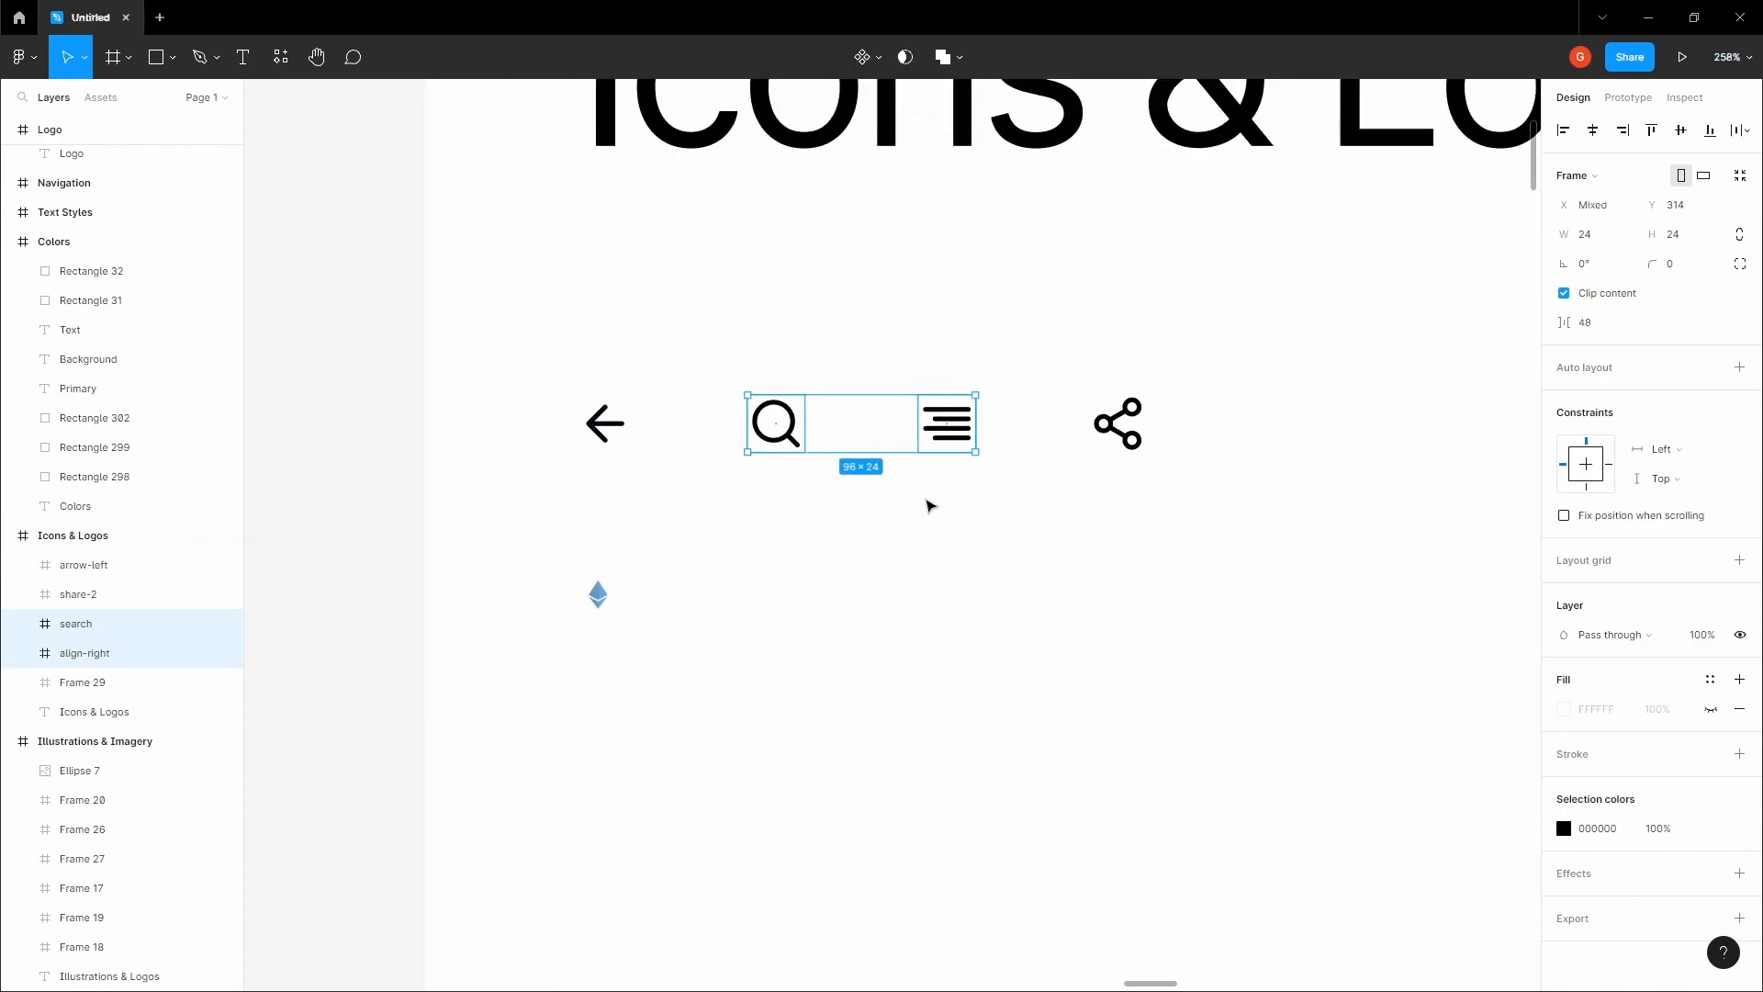
pyautogui.scroll(-10, 929, 503)
pyautogui.click(768, 532)
# - Paste the search and align-right icons into the Main Screen header, opposite the logo
pyautogui.scroll(-5, 767, 531)
pyautogui.moveTo(750, 630); pyautogui.dragTo(1020, 138)
pyautogui.moveTo(708, 480); pyautogui.dragTo(981, 385)
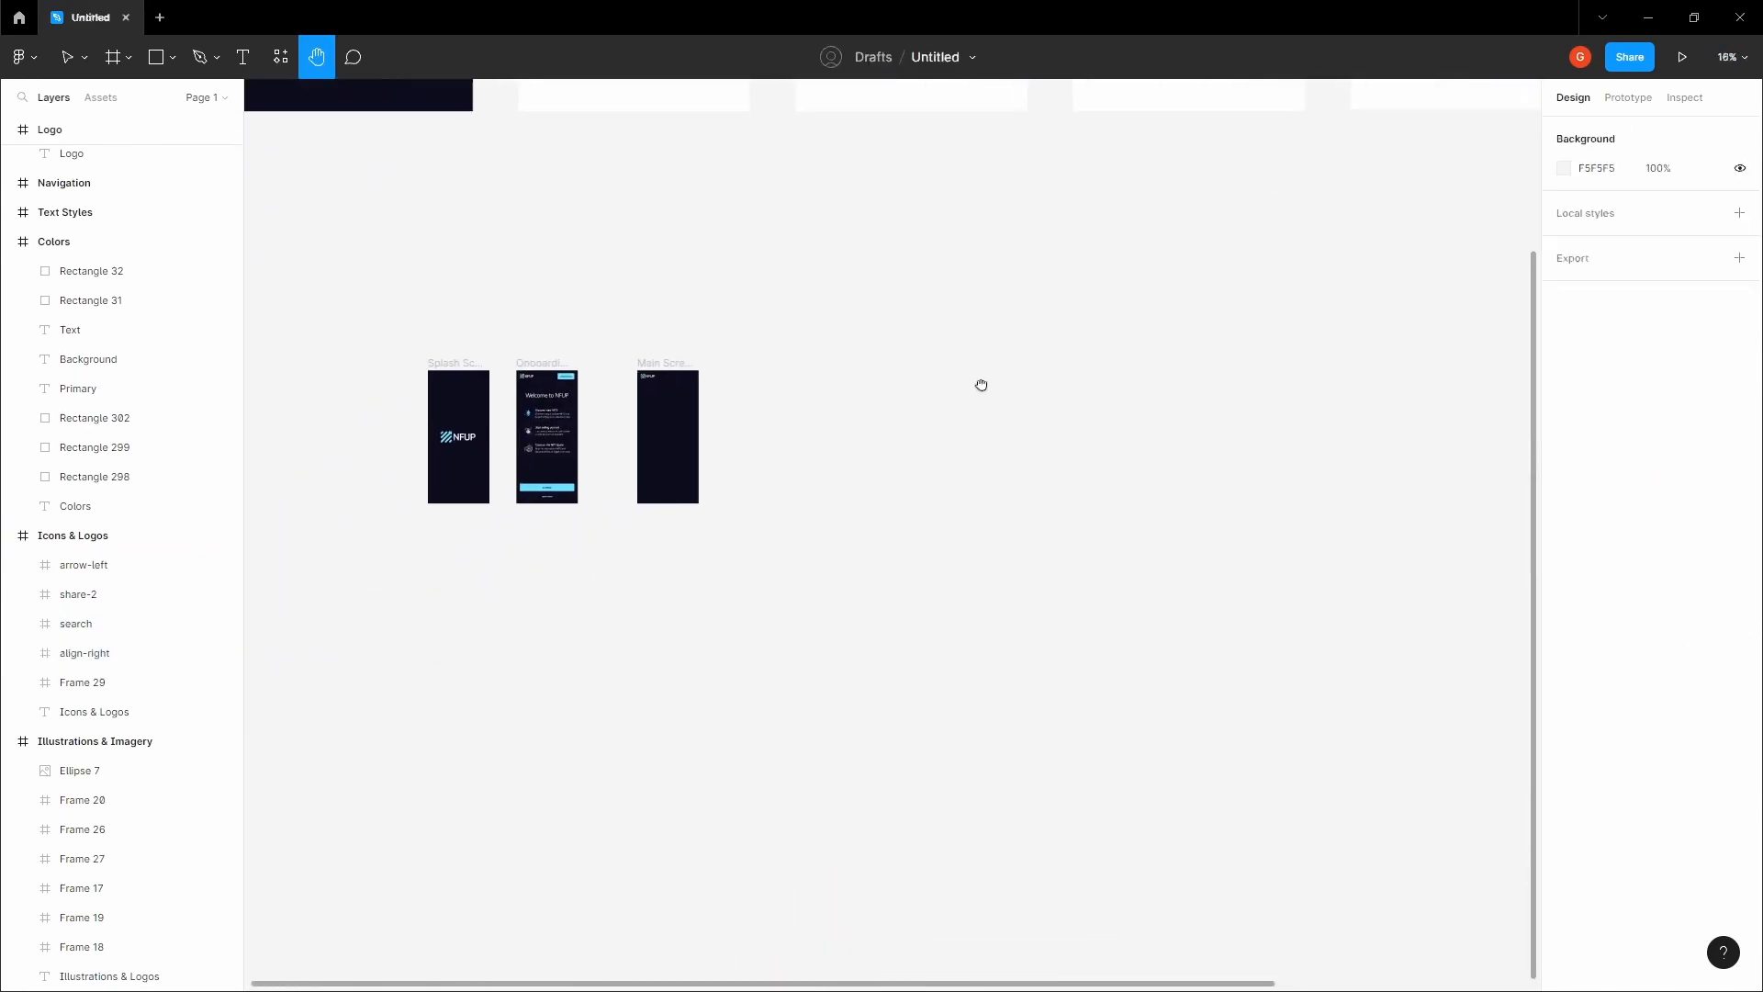
pyautogui.scroll(6, 675, 371)
pyautogui.moveTo(626, 409); pyautogui.dragTo(713, 406)
pyautogui.scroll(3, 820, 411)
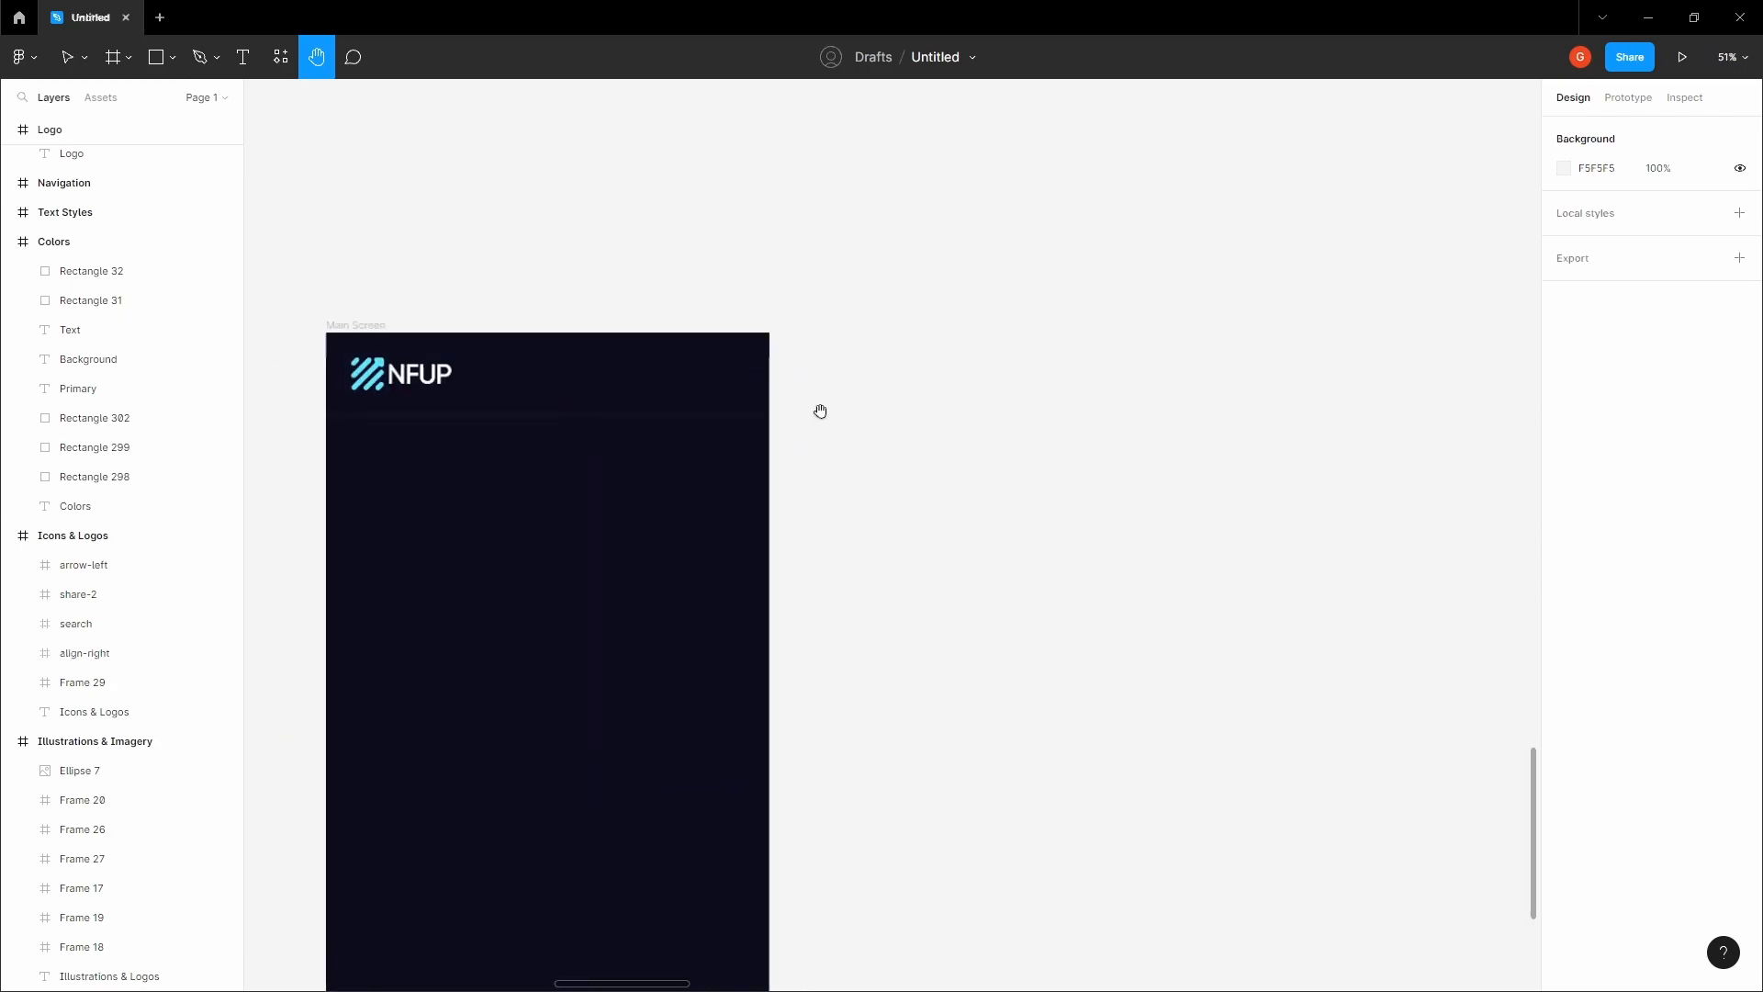
pyautogui.scroll(6, 820, 411)
pyautogui.press('v')
pyautogui.click(833, 426)
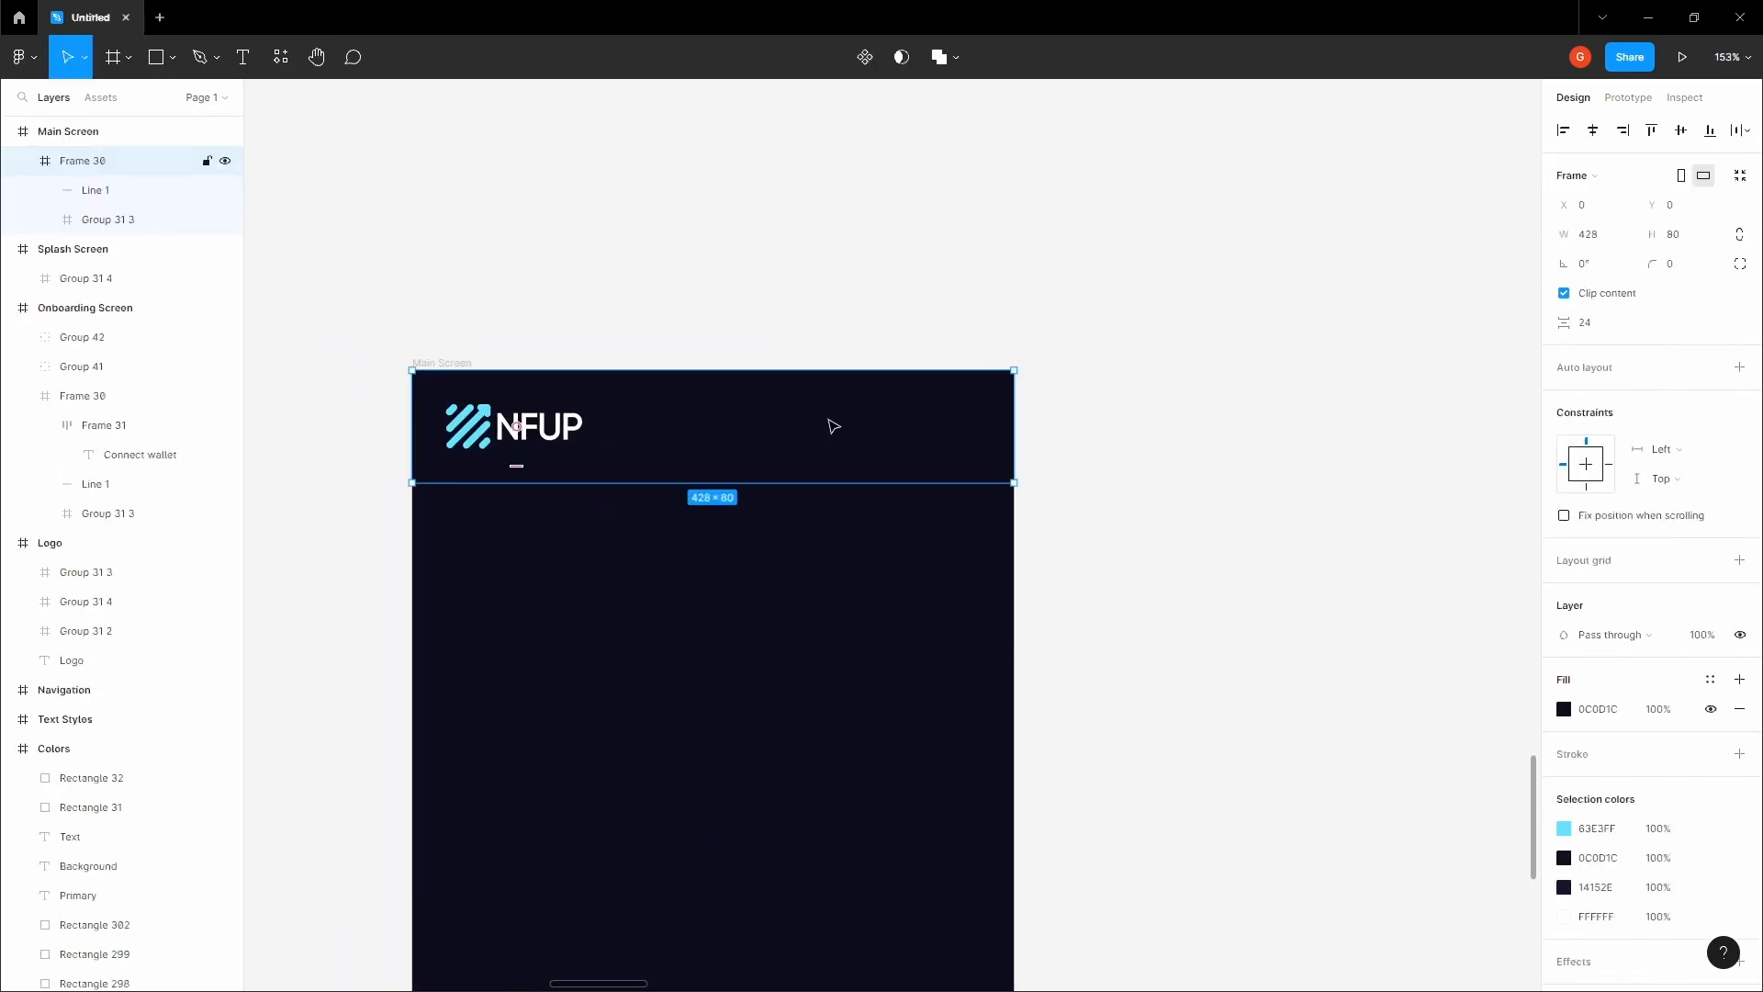
pyautogui.press('Return')
pyautogui.scroll(3, 831, 426)
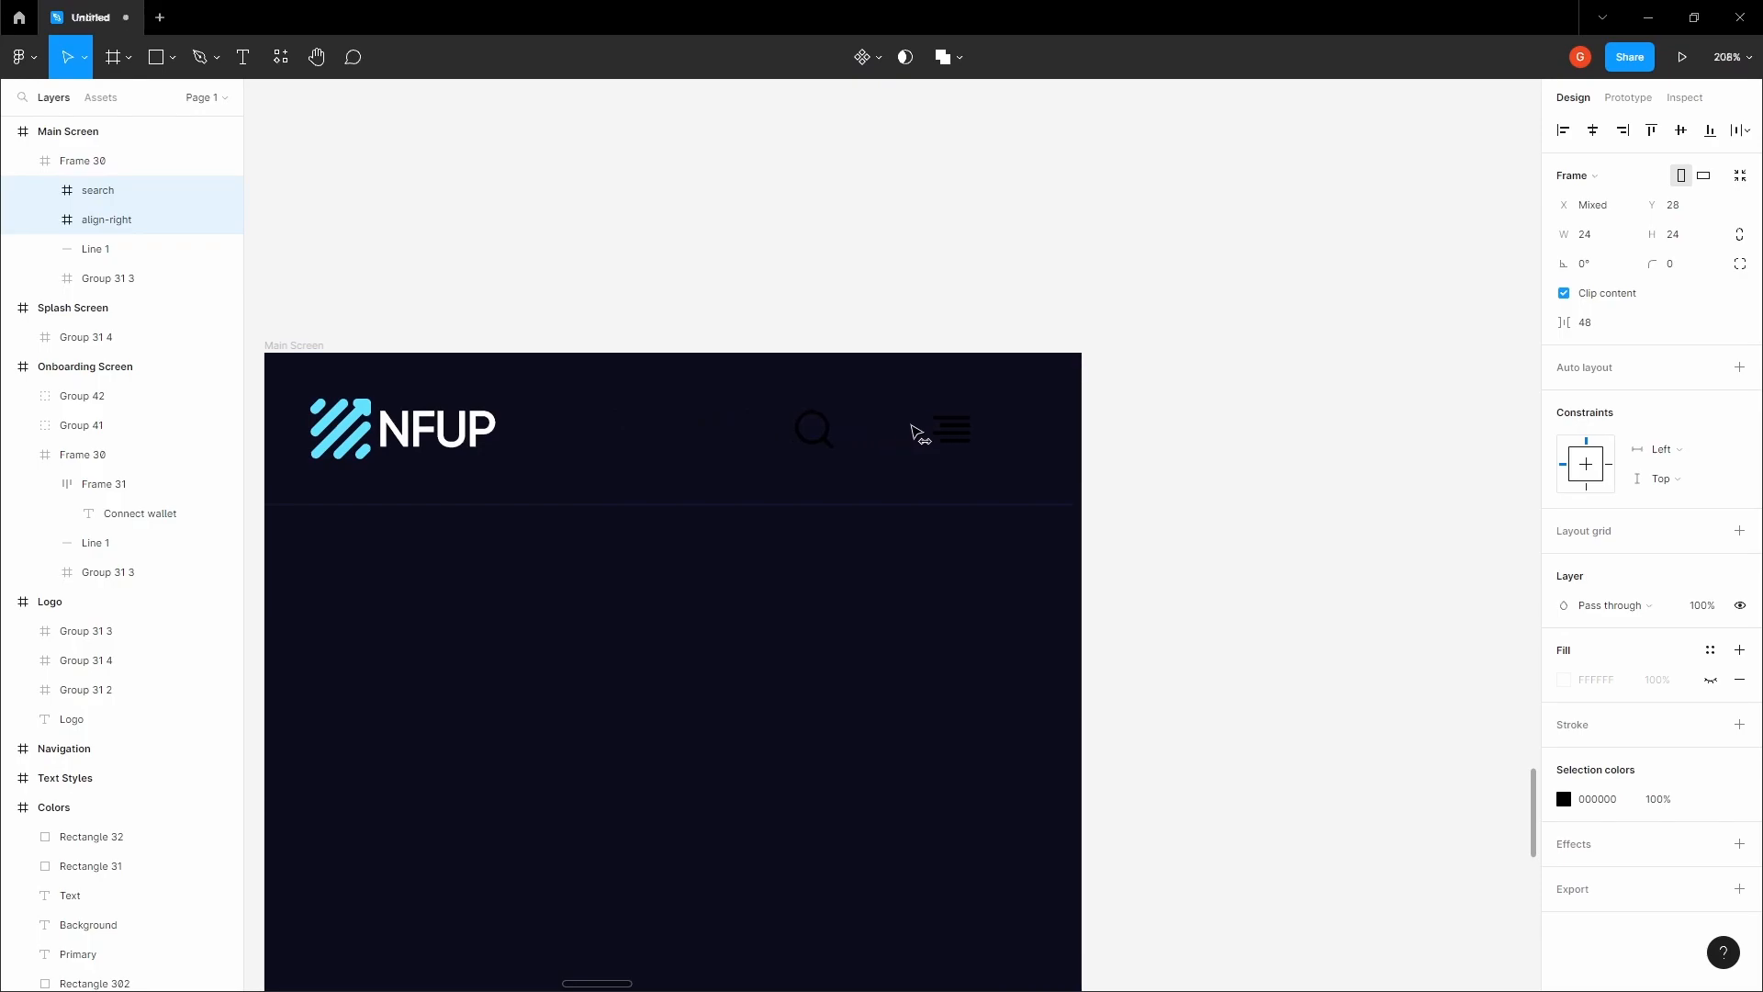
# - Recolour the search and align-right icons in the header to white, FFFFFF
pyautogui.click(1564, 797)
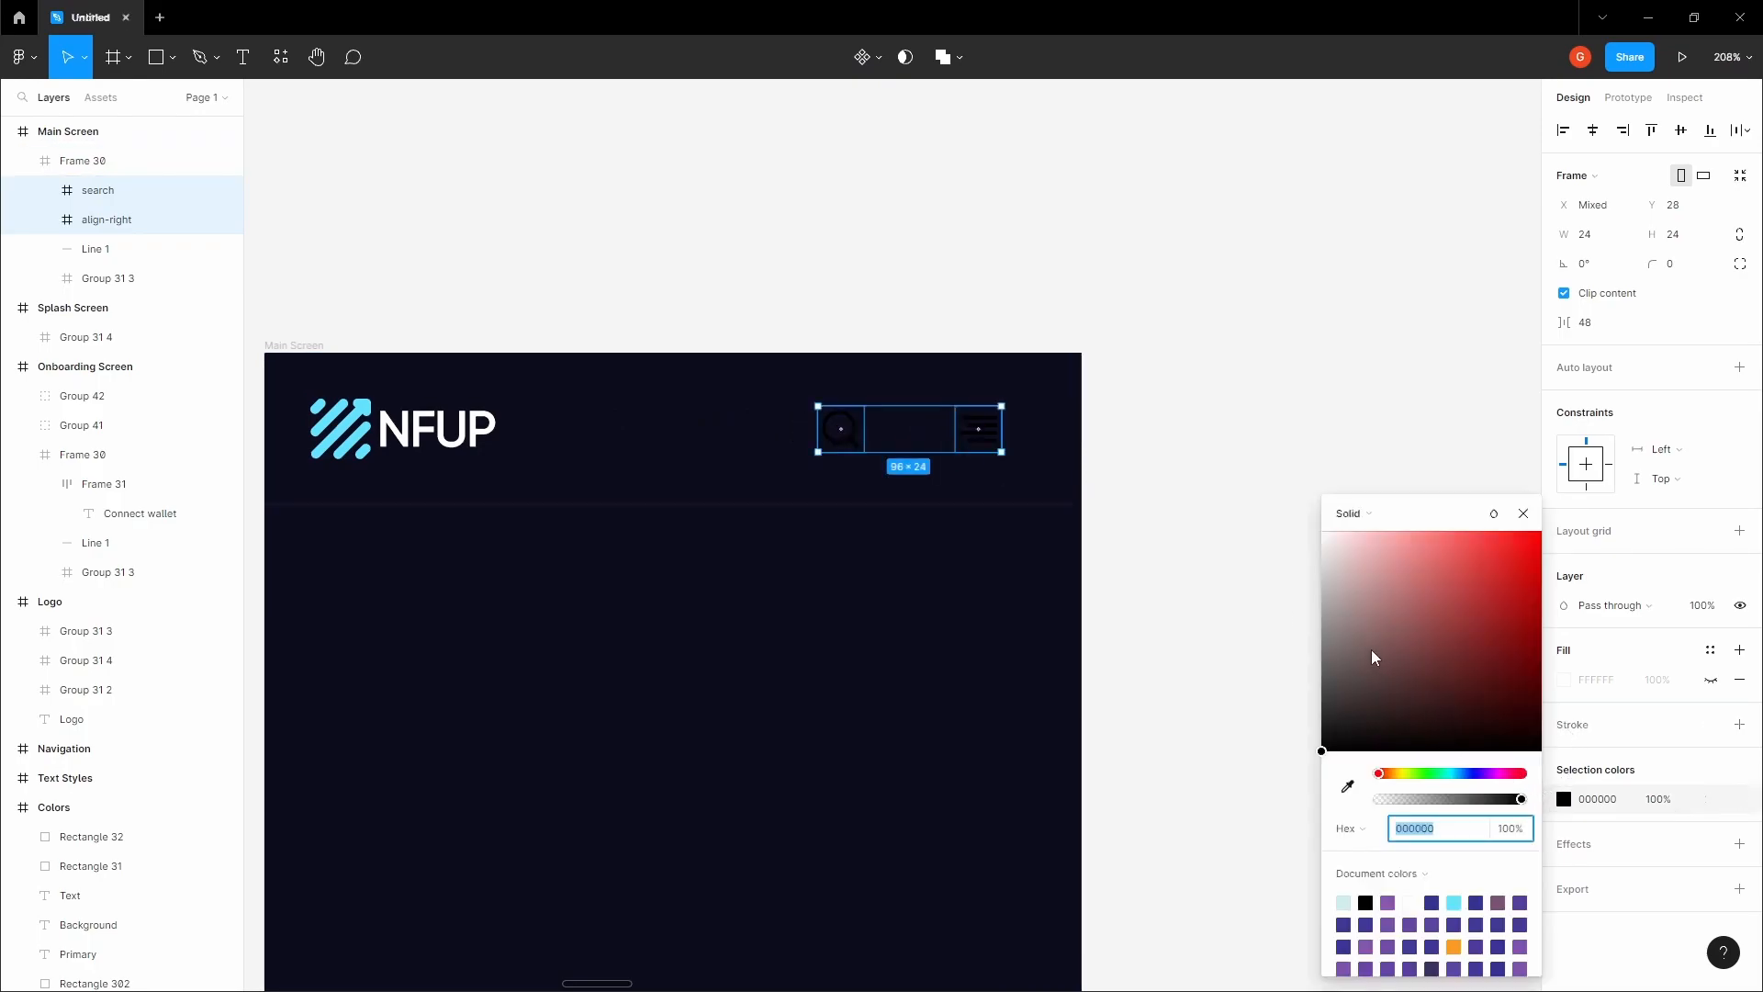
pyautogui.moveTo(1418, 641); pyautogui.dragTo(1343, 609)
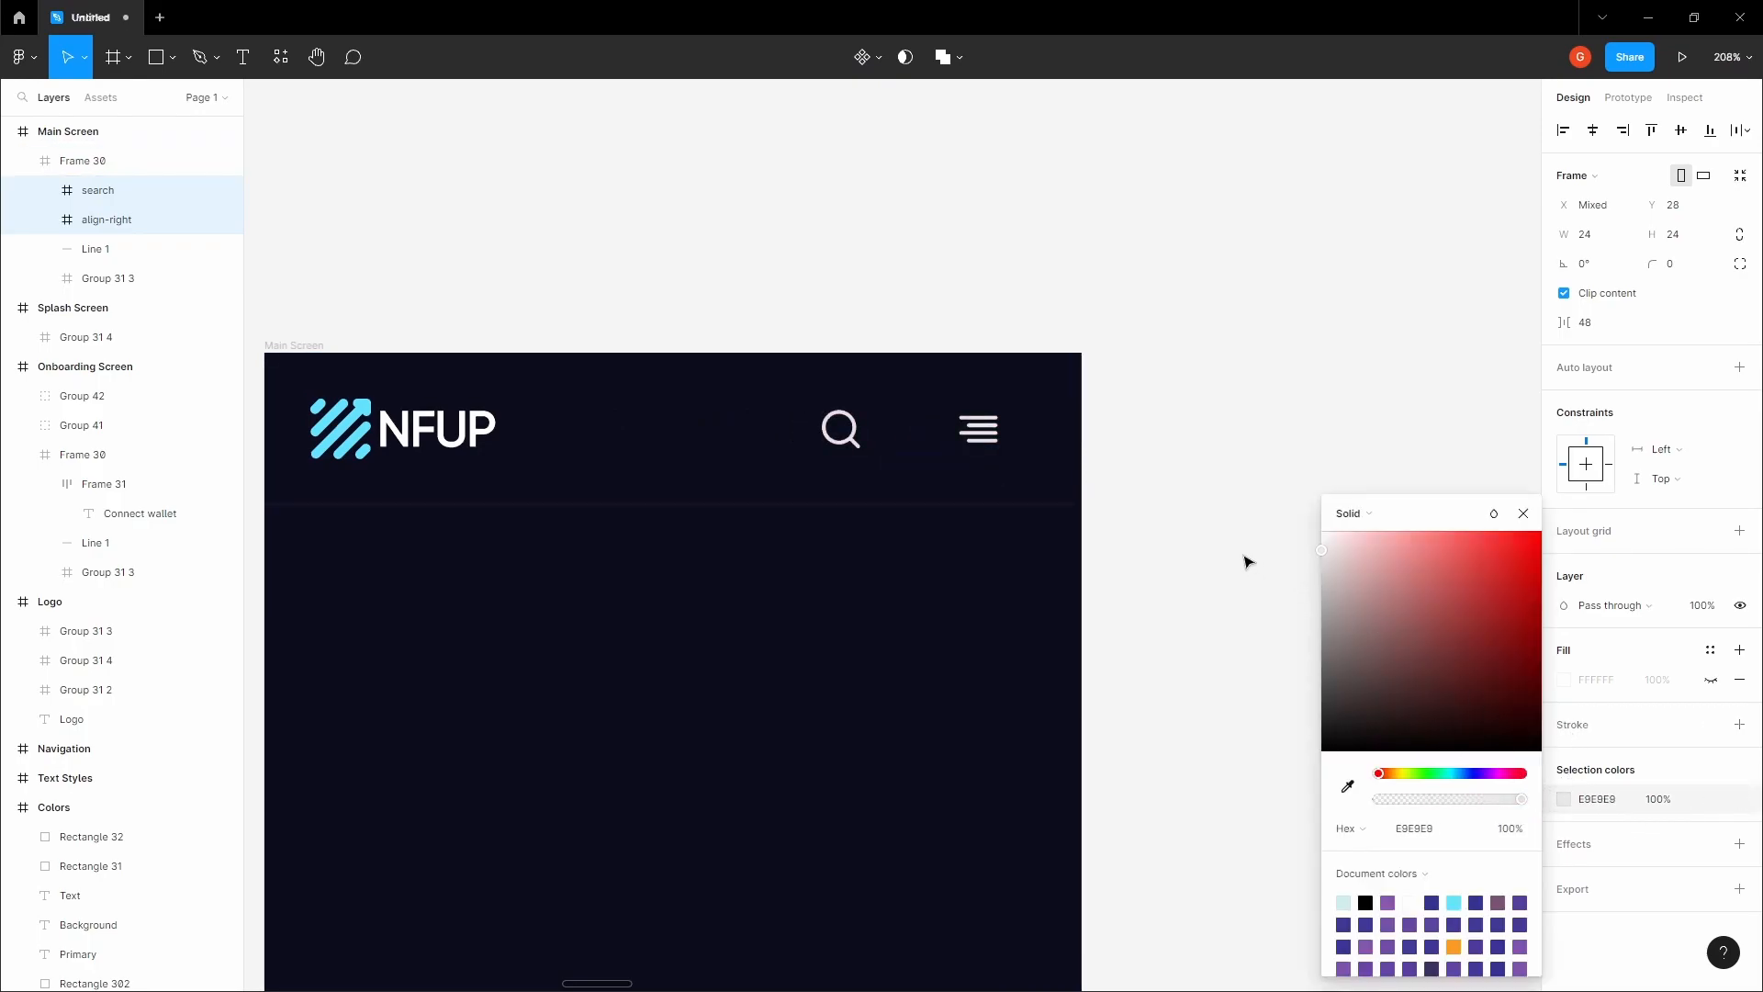
pyautogui.click(1194, 442)
# - Set the horizontal spacing between the search and align-right icons to 40
pyautogui.moveTo(1113, 406); pyautogui.dragTo(1153, 430)
pyautogui.scroll(5, 1017, 414)
pyautogui.doubleClick(1016, 487)
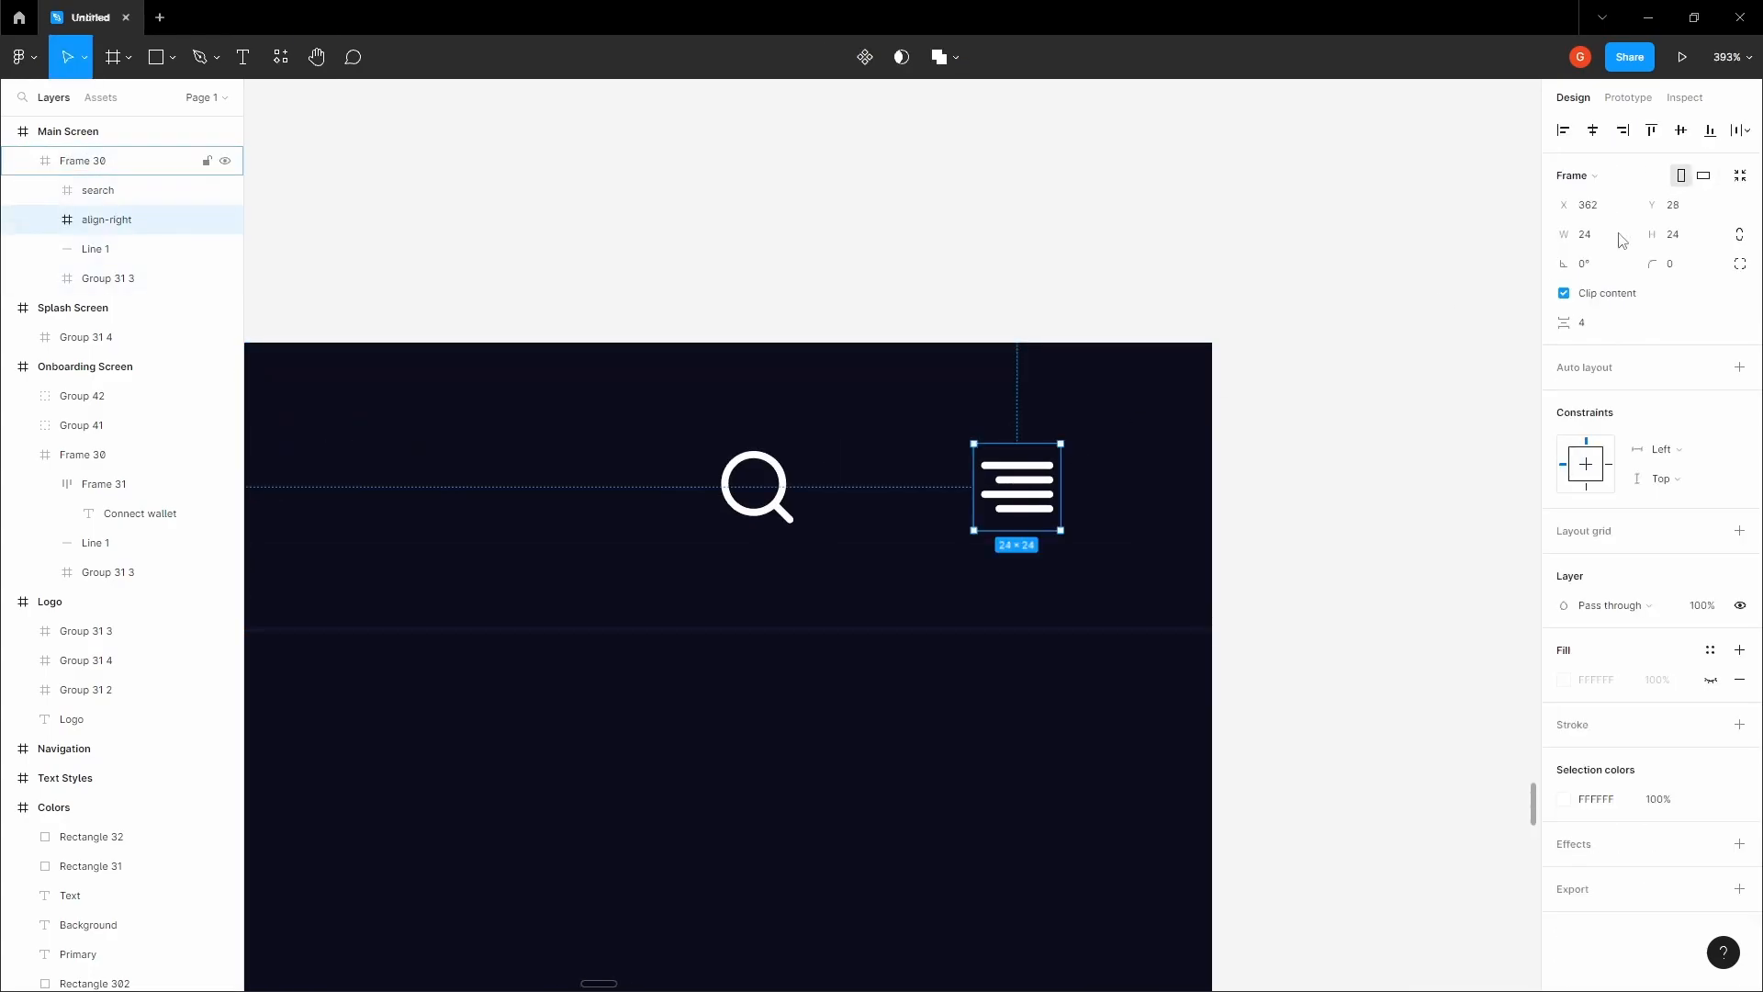
pyautogui.hotkey('shift', 'Tab')
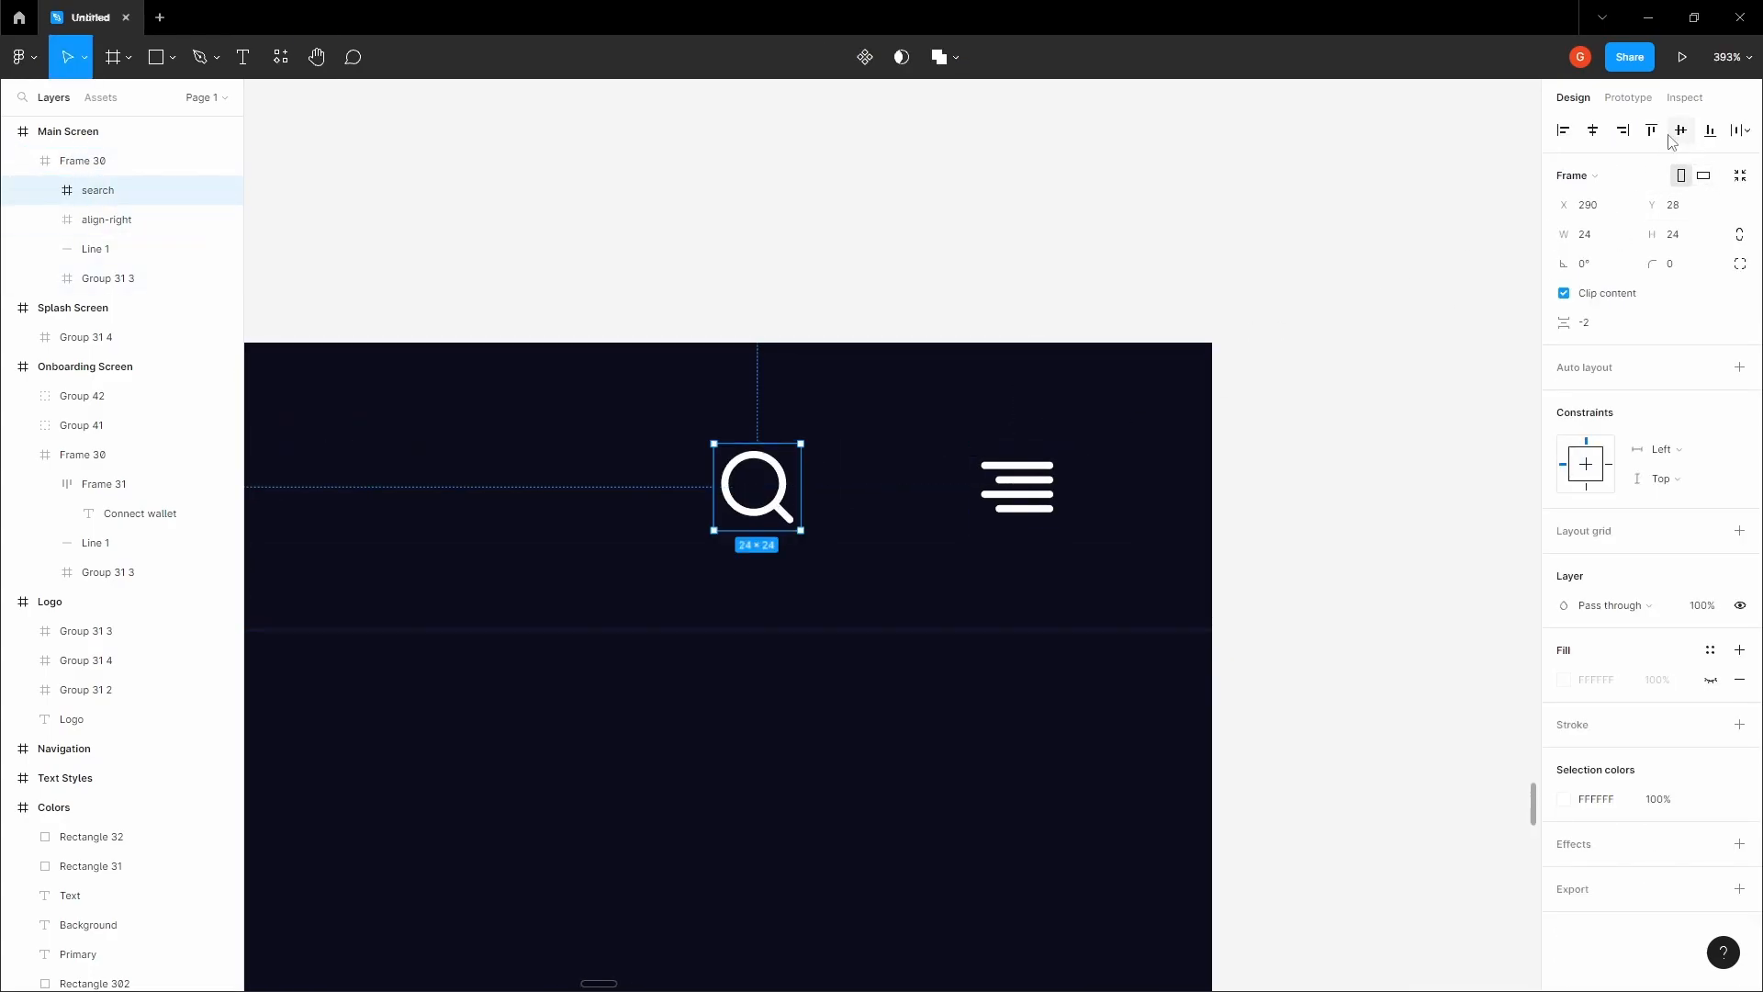
pyautogui.doubleClick(1031, 472)
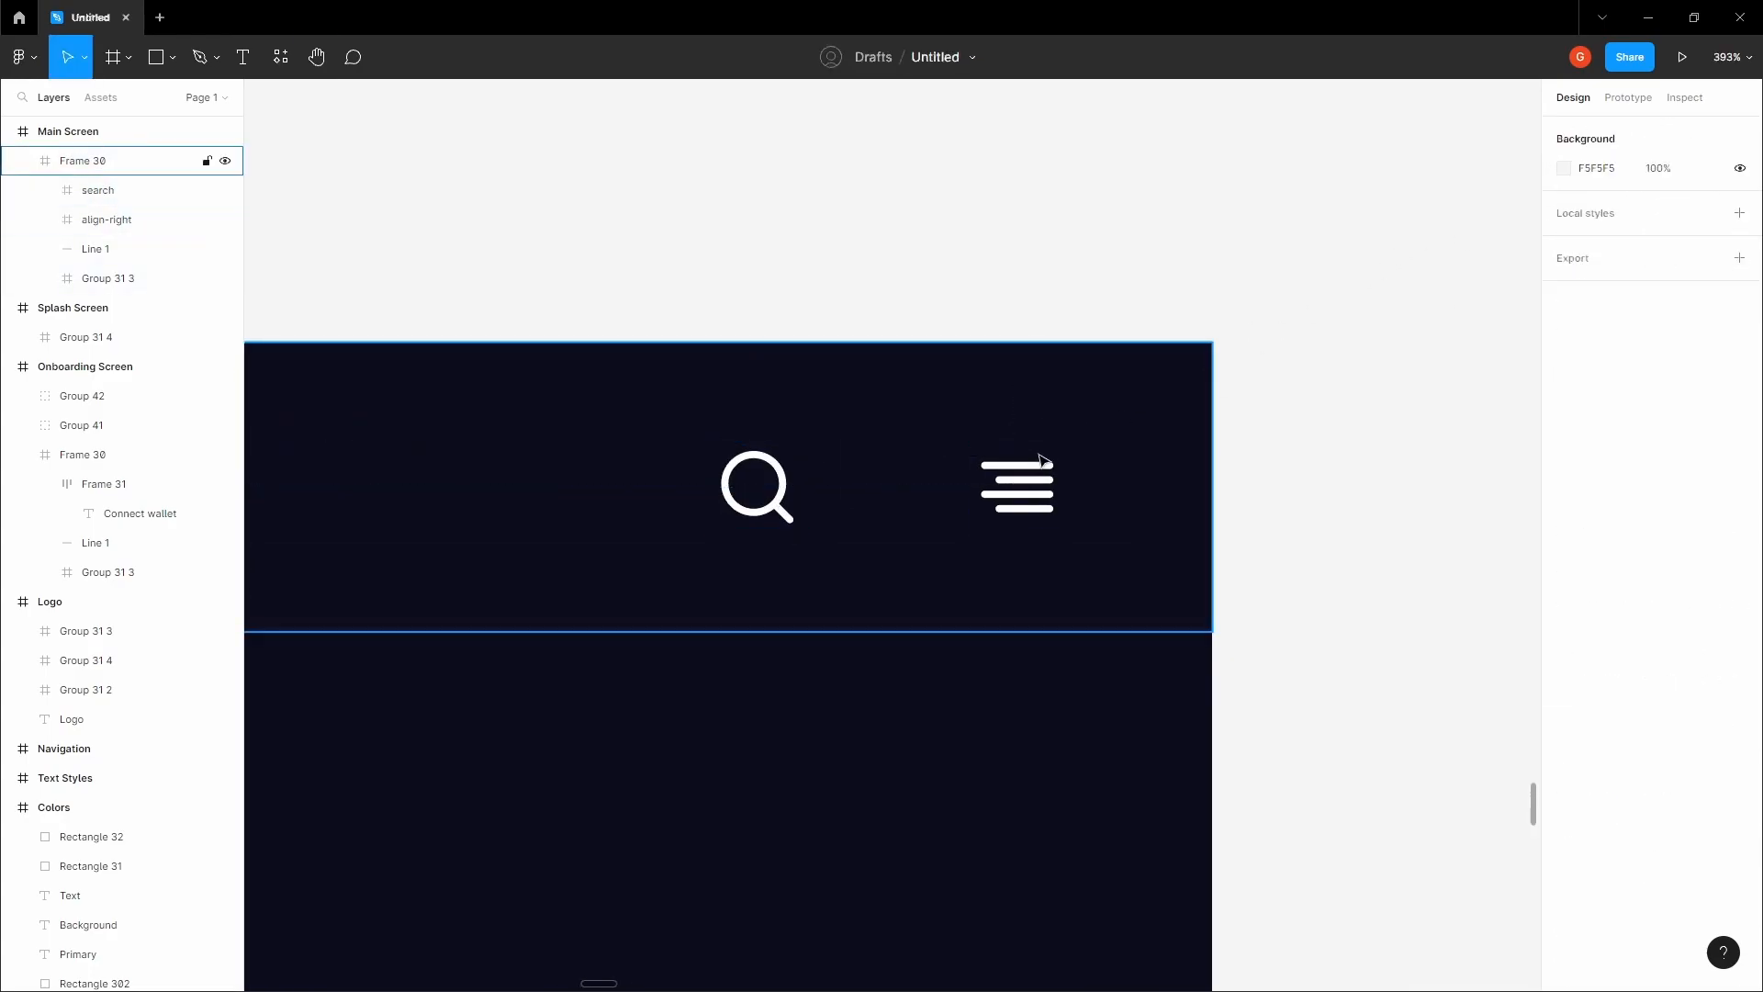
pyautogui.keyDown('shift'); pyautogui.click(795, 482); pyautogui.keyUp('shift')
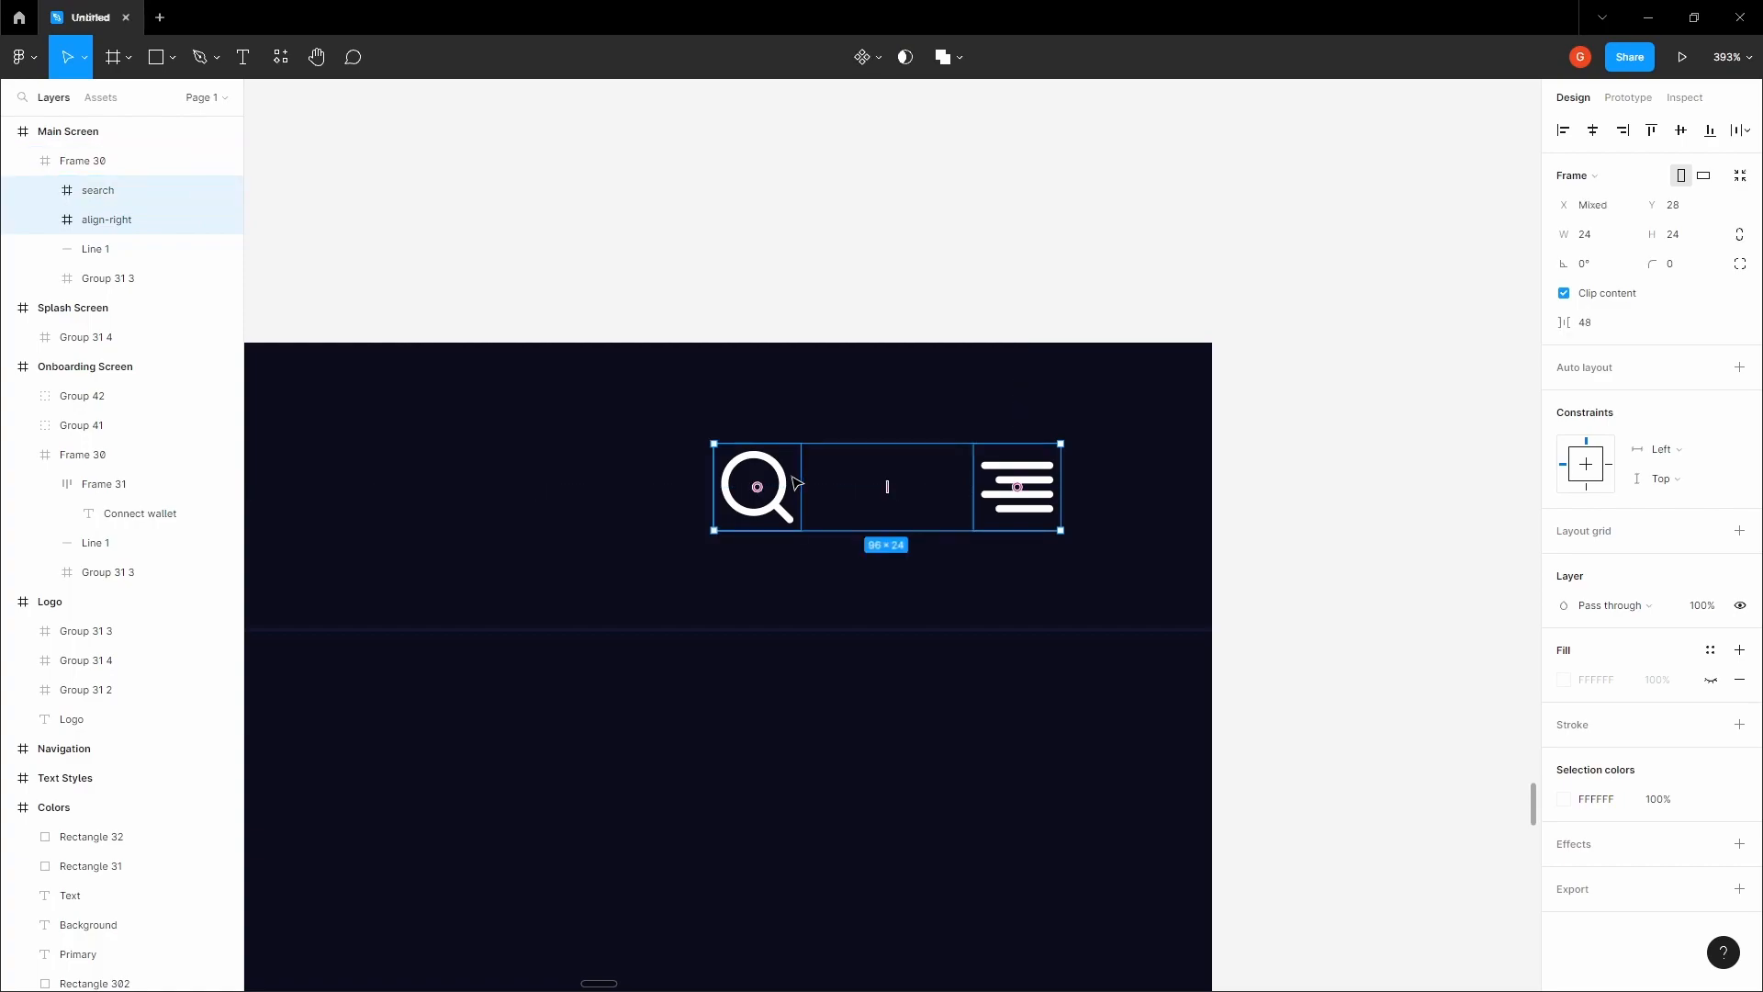
pyautogui.click(1599, 333)
pyautogui.write('40')
pyautogui.press('Tab')
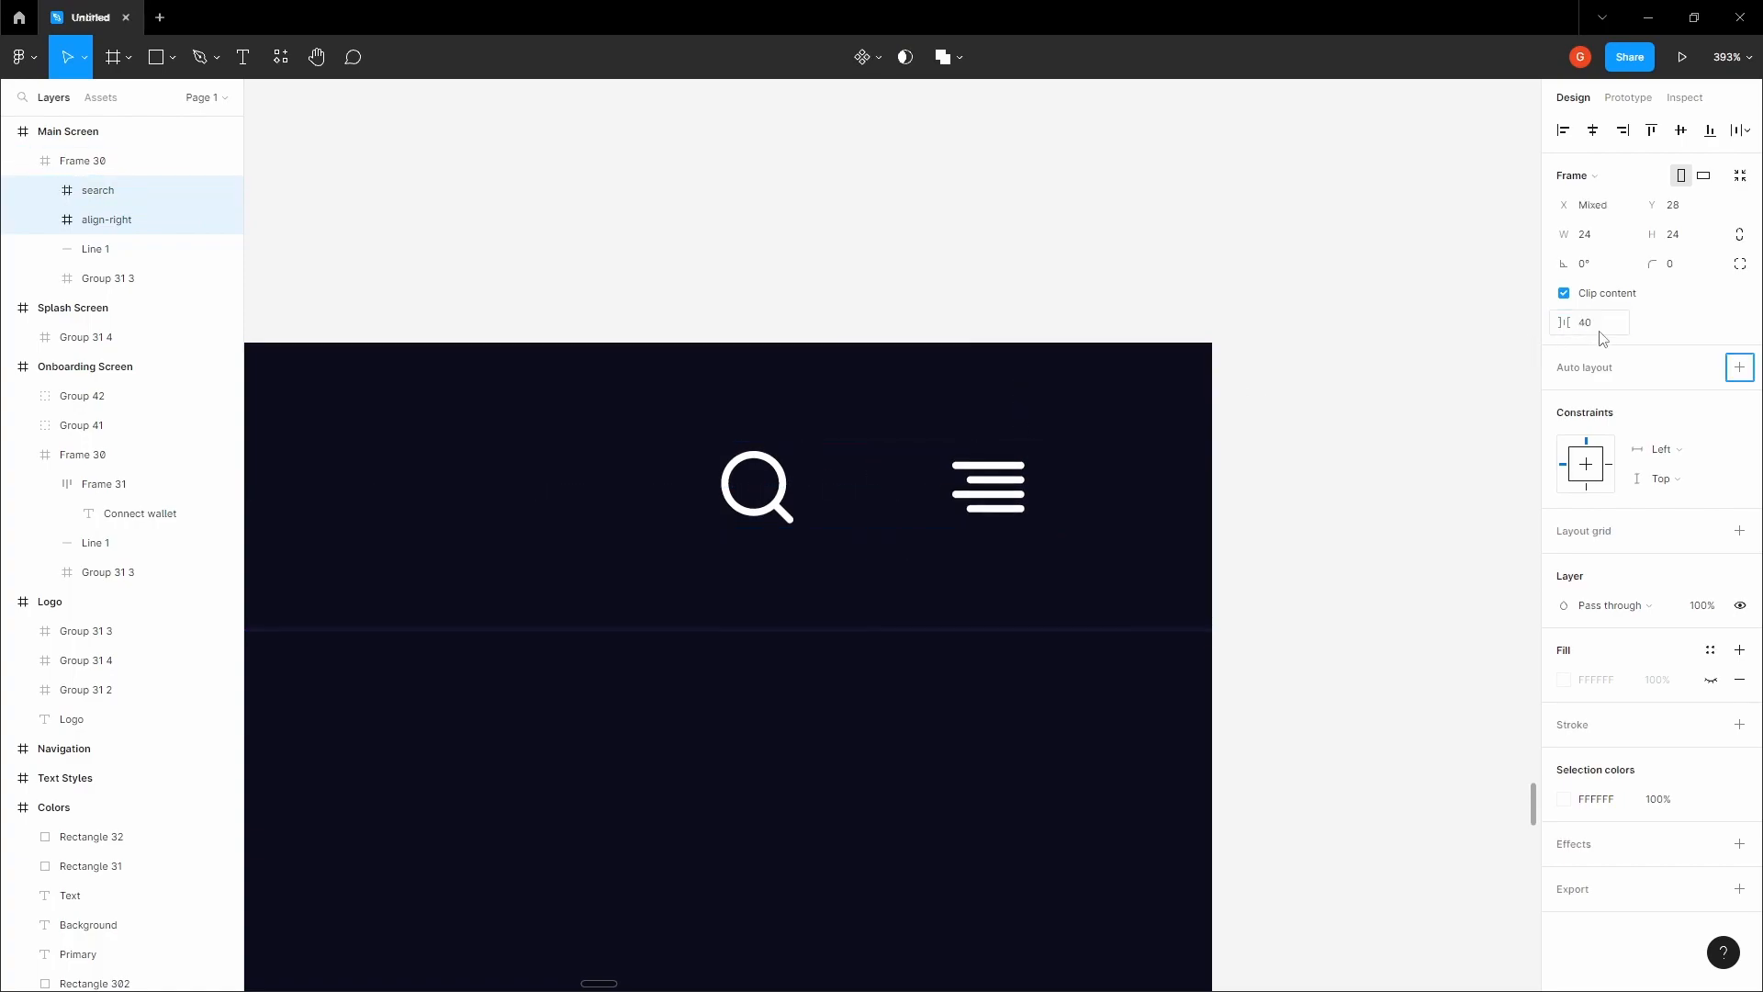
pyautogui.click(1490, 380)
# - Group the search and align-right icons in the Main Screen header
pyautogui.hscroll(-1, 1299, 453)
pyautogui.click(1016, 482)
pyautogui.keyDown('shift'); pyautogui.click(784, 482); pyautogui.keyUp('shift')
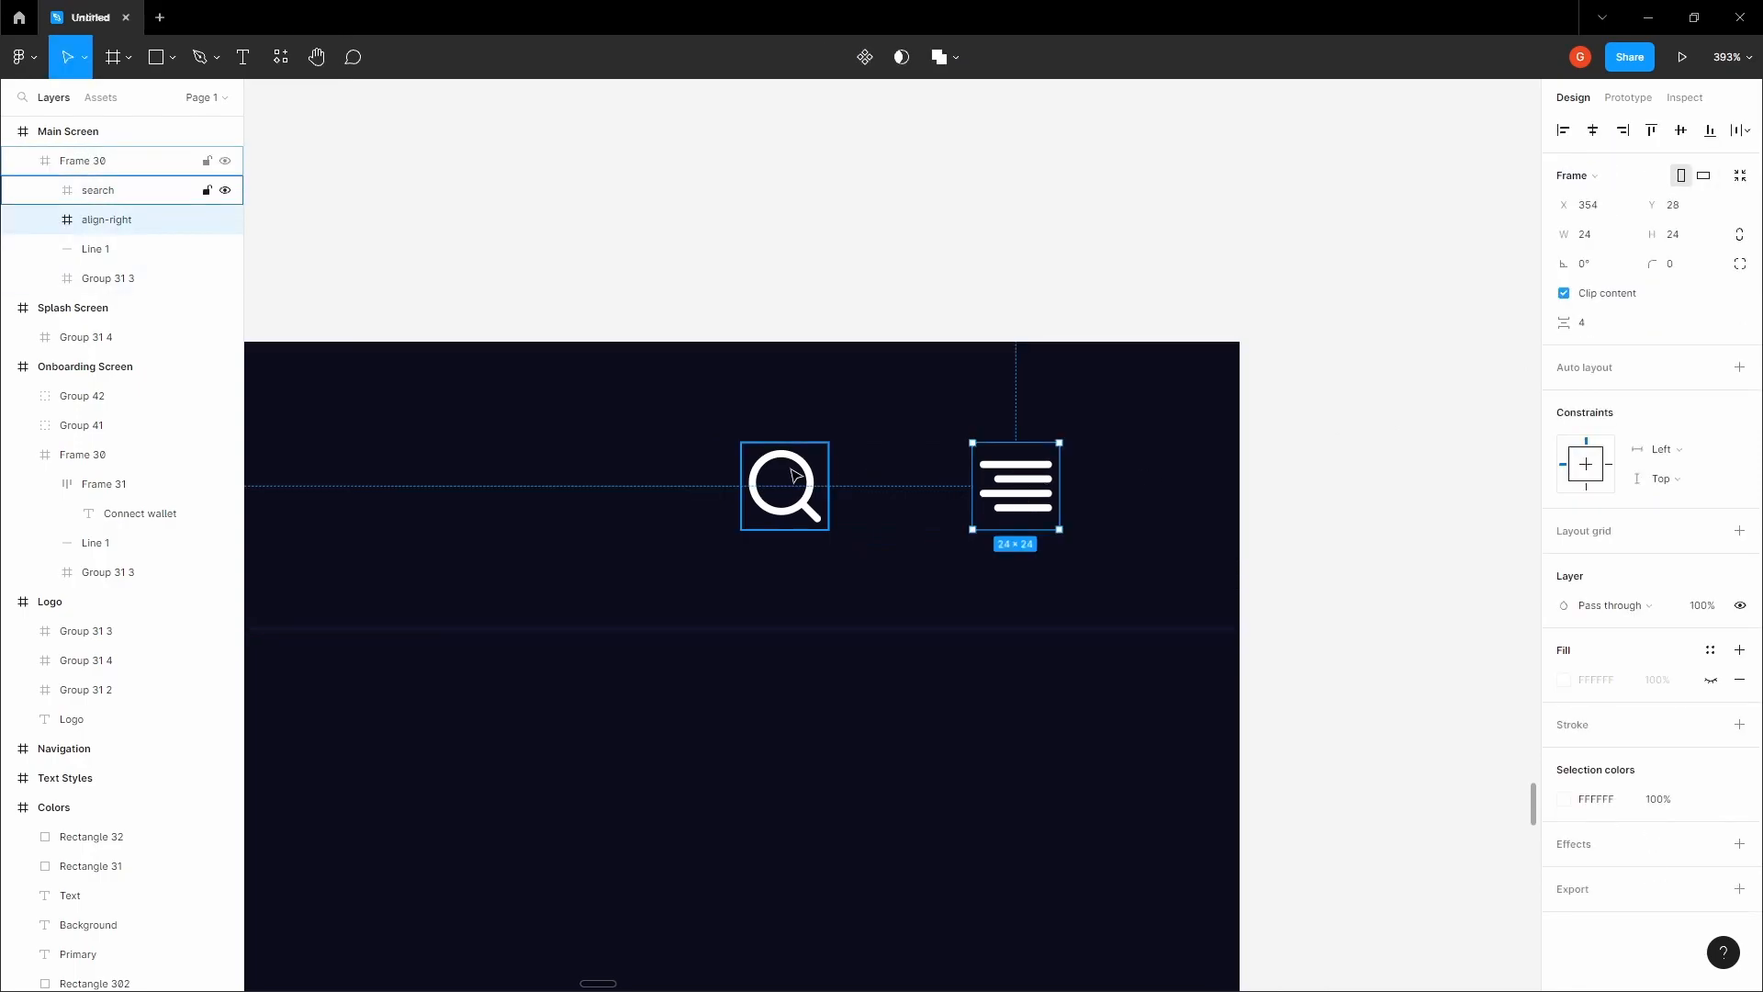
pyautogui.hotkey('ctrl', 'g')
pyautogui.click(1420, 555)
# - Turn on the visibility of layout grids on the canvas
pyautogui.scroll(-3, 1368, 522)
pyautogui.moveTo(1365, 520); pyautogui.dragTo(1323, 309)
pyautogui.scroll(-3, 1472, 418)
pyautogui.click(718, 230)
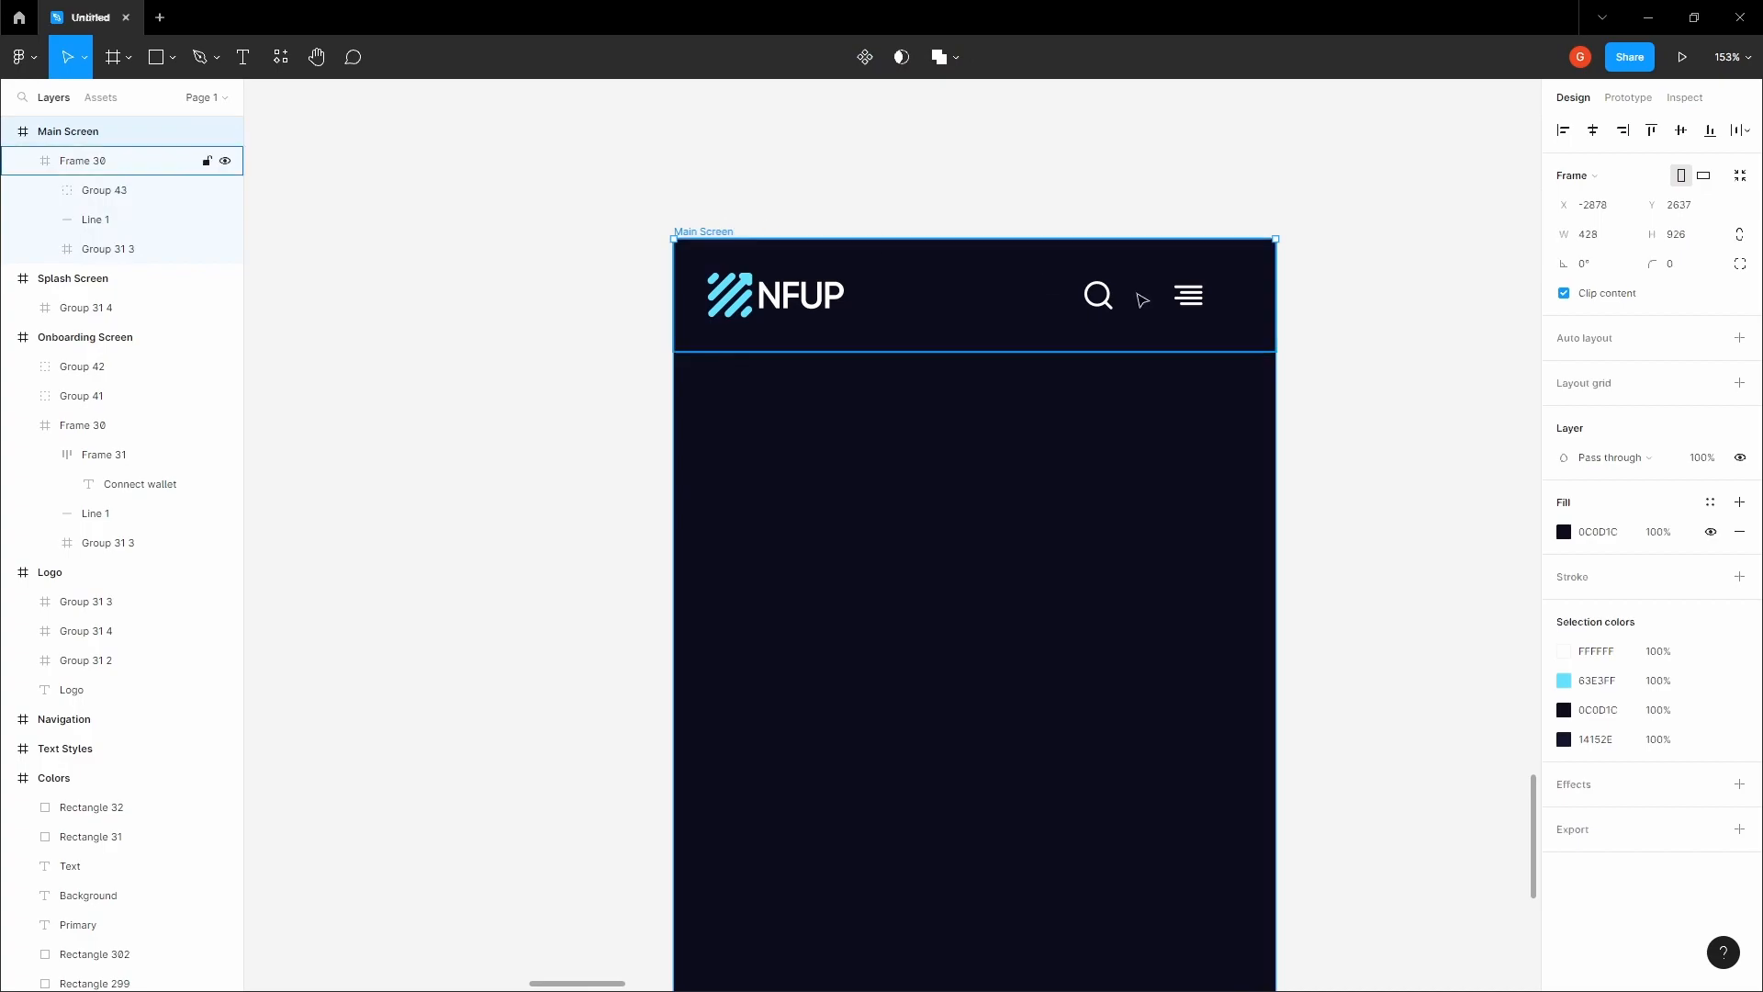
pyautogui.click(1487, 428)
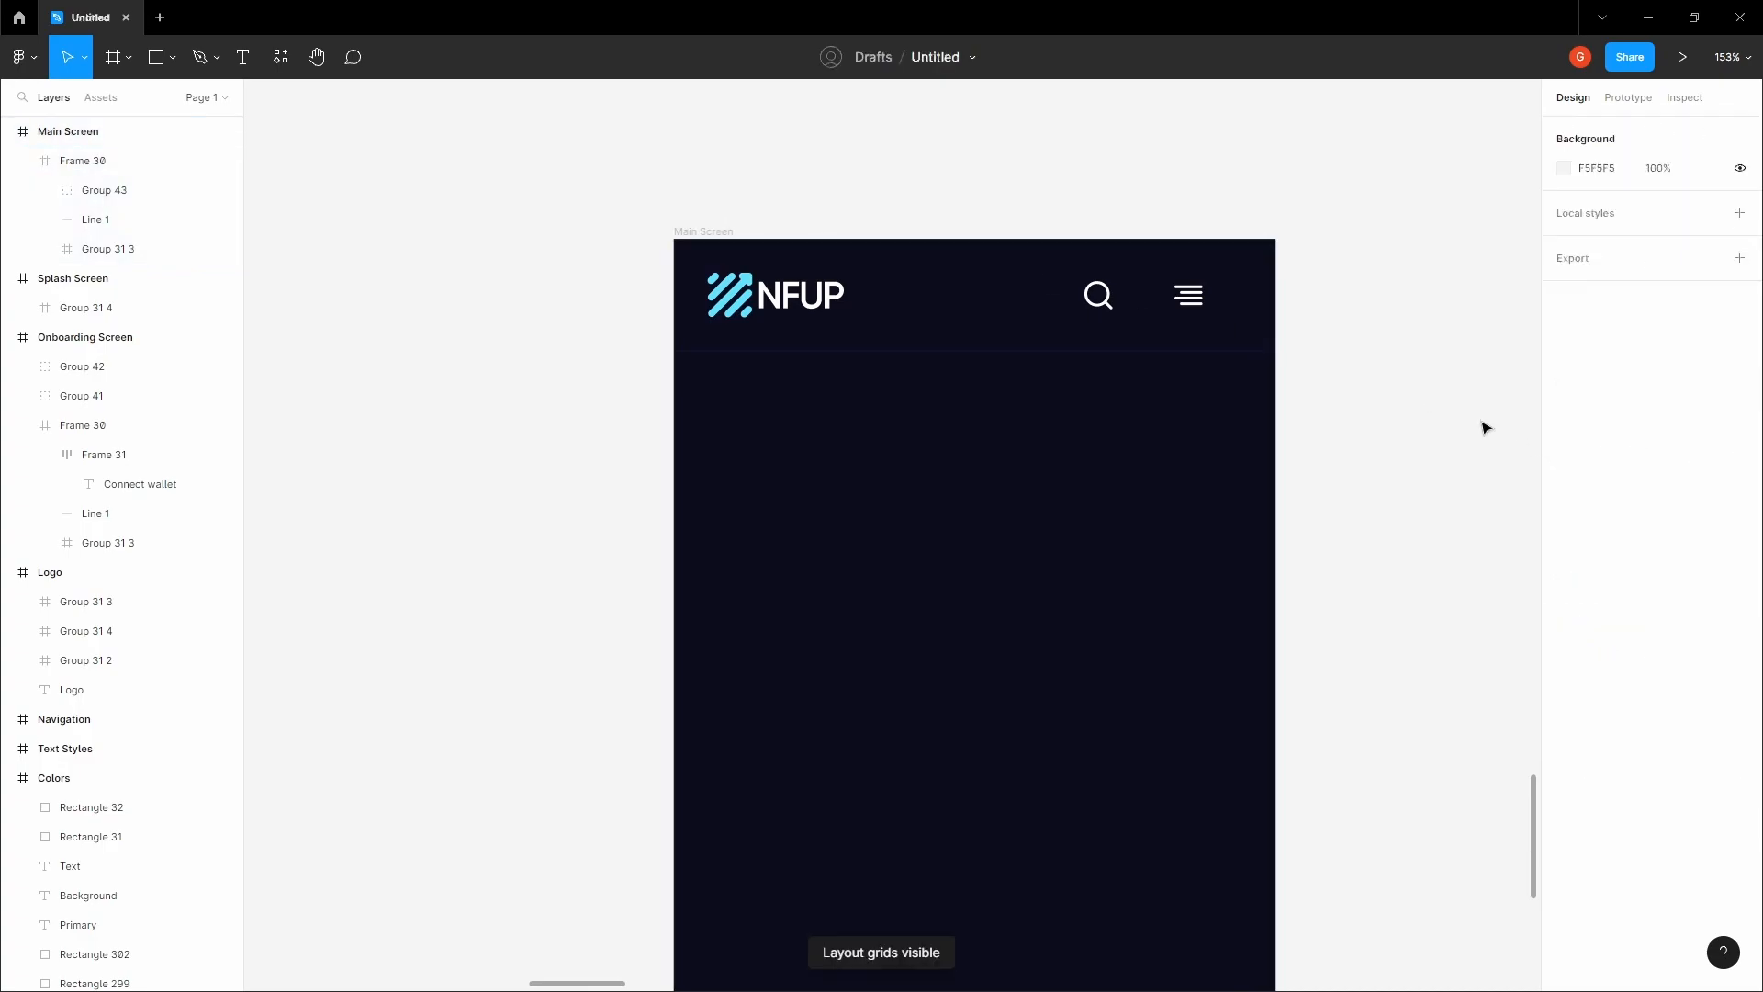
pyautogui.scroll(-3, 1436, 420)
pyautogui.moveTo(1437, 420); pyautogui.dragTo(1282, 425)
pyautogui.scroll(2, 1296, 397)
# - Add a layout grid of 3 stretched columns to the Main Screen with a 24 margin and a 16 gutter
pyautogui.click(647, 268)
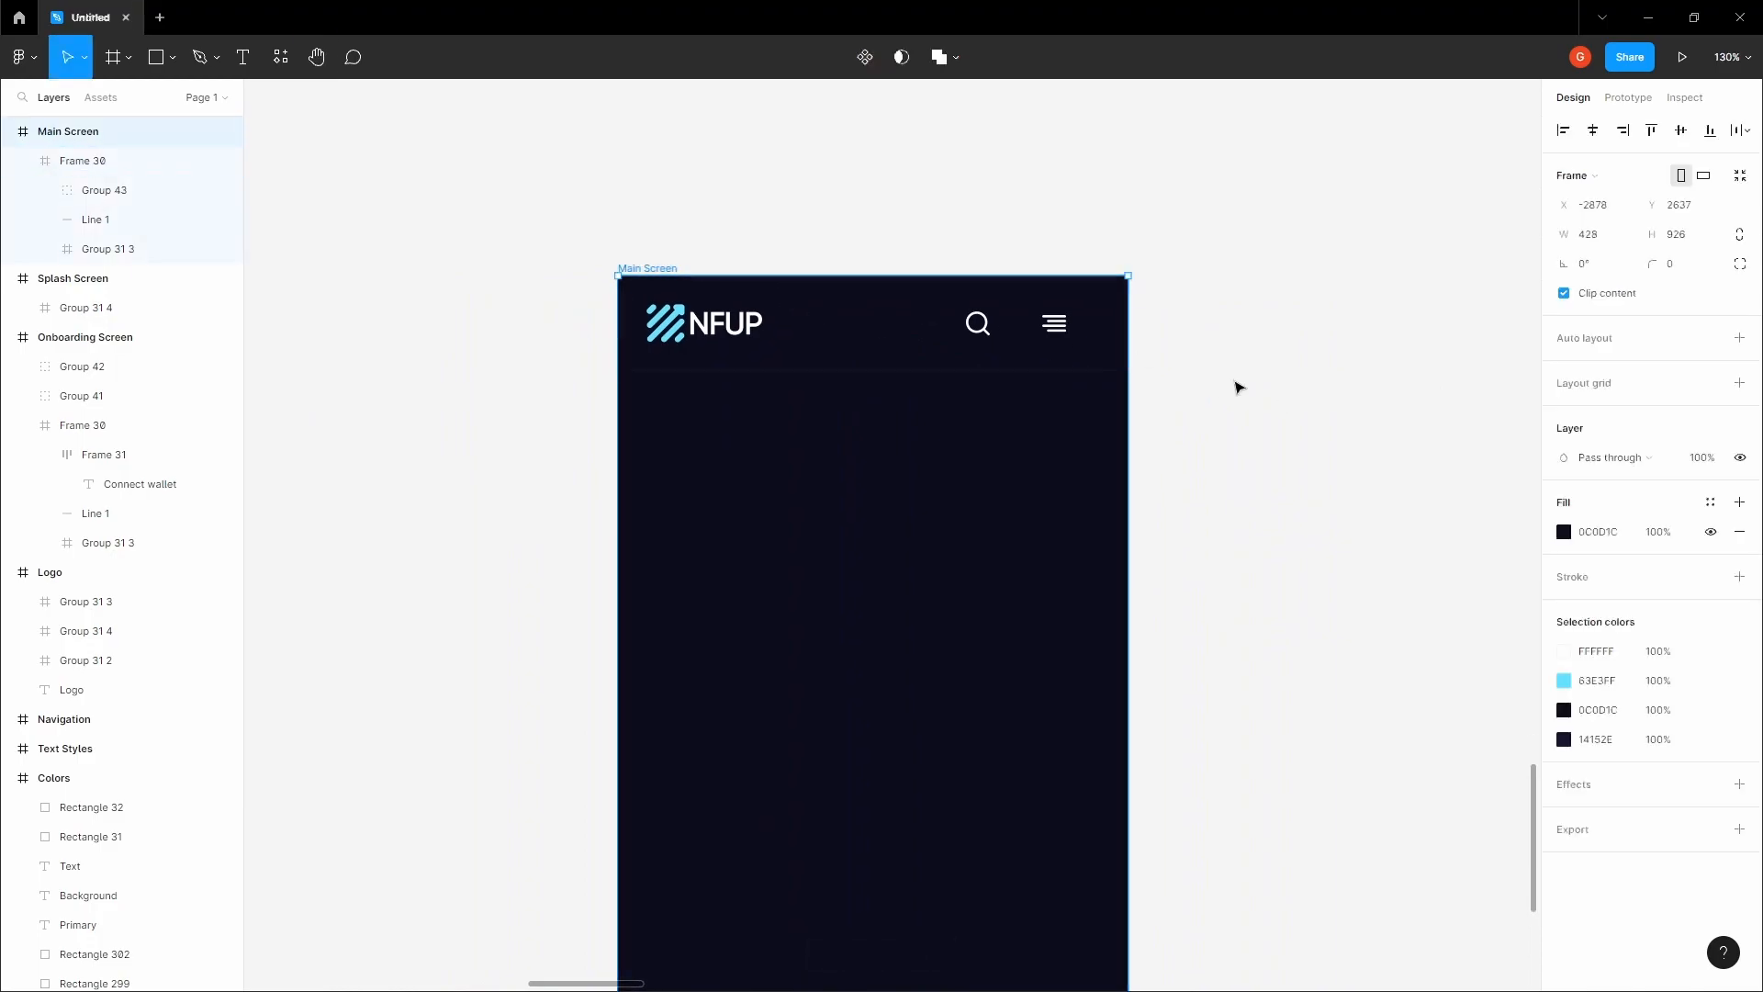
pyautogui.click(1738, 382)
pyautogui.click(1563, 412)
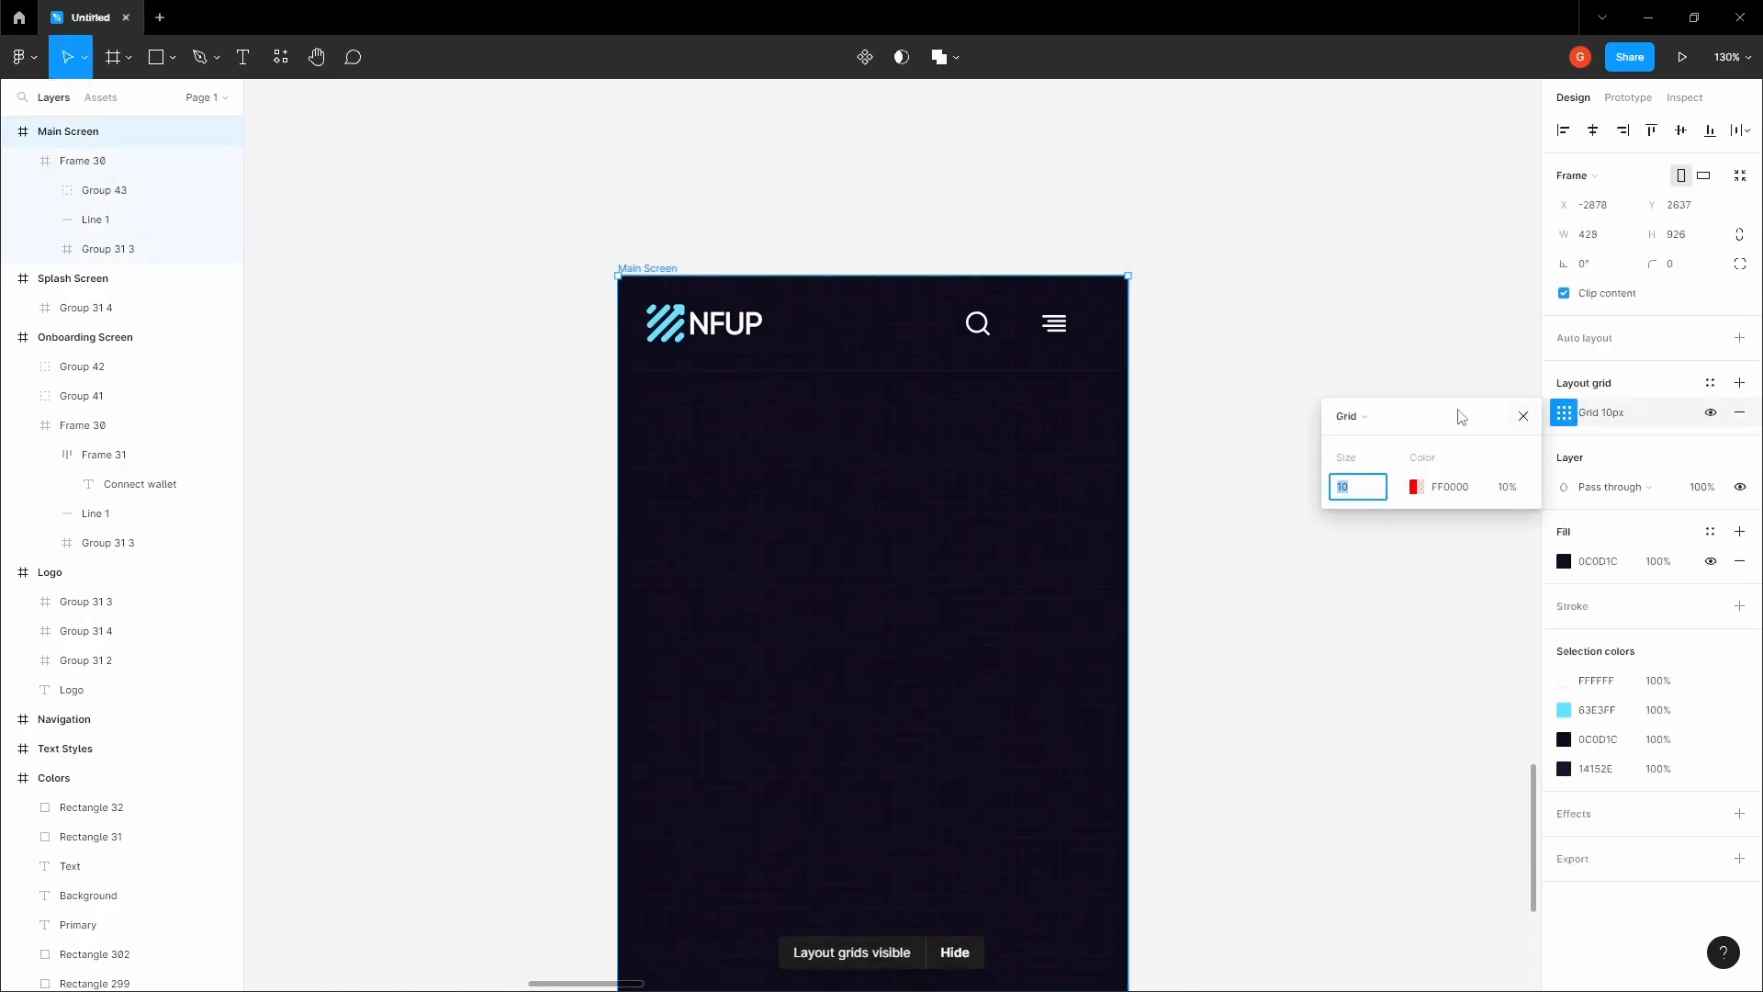
pyautogui.click(1409, 419)
pyautogui.click(1389, 444)
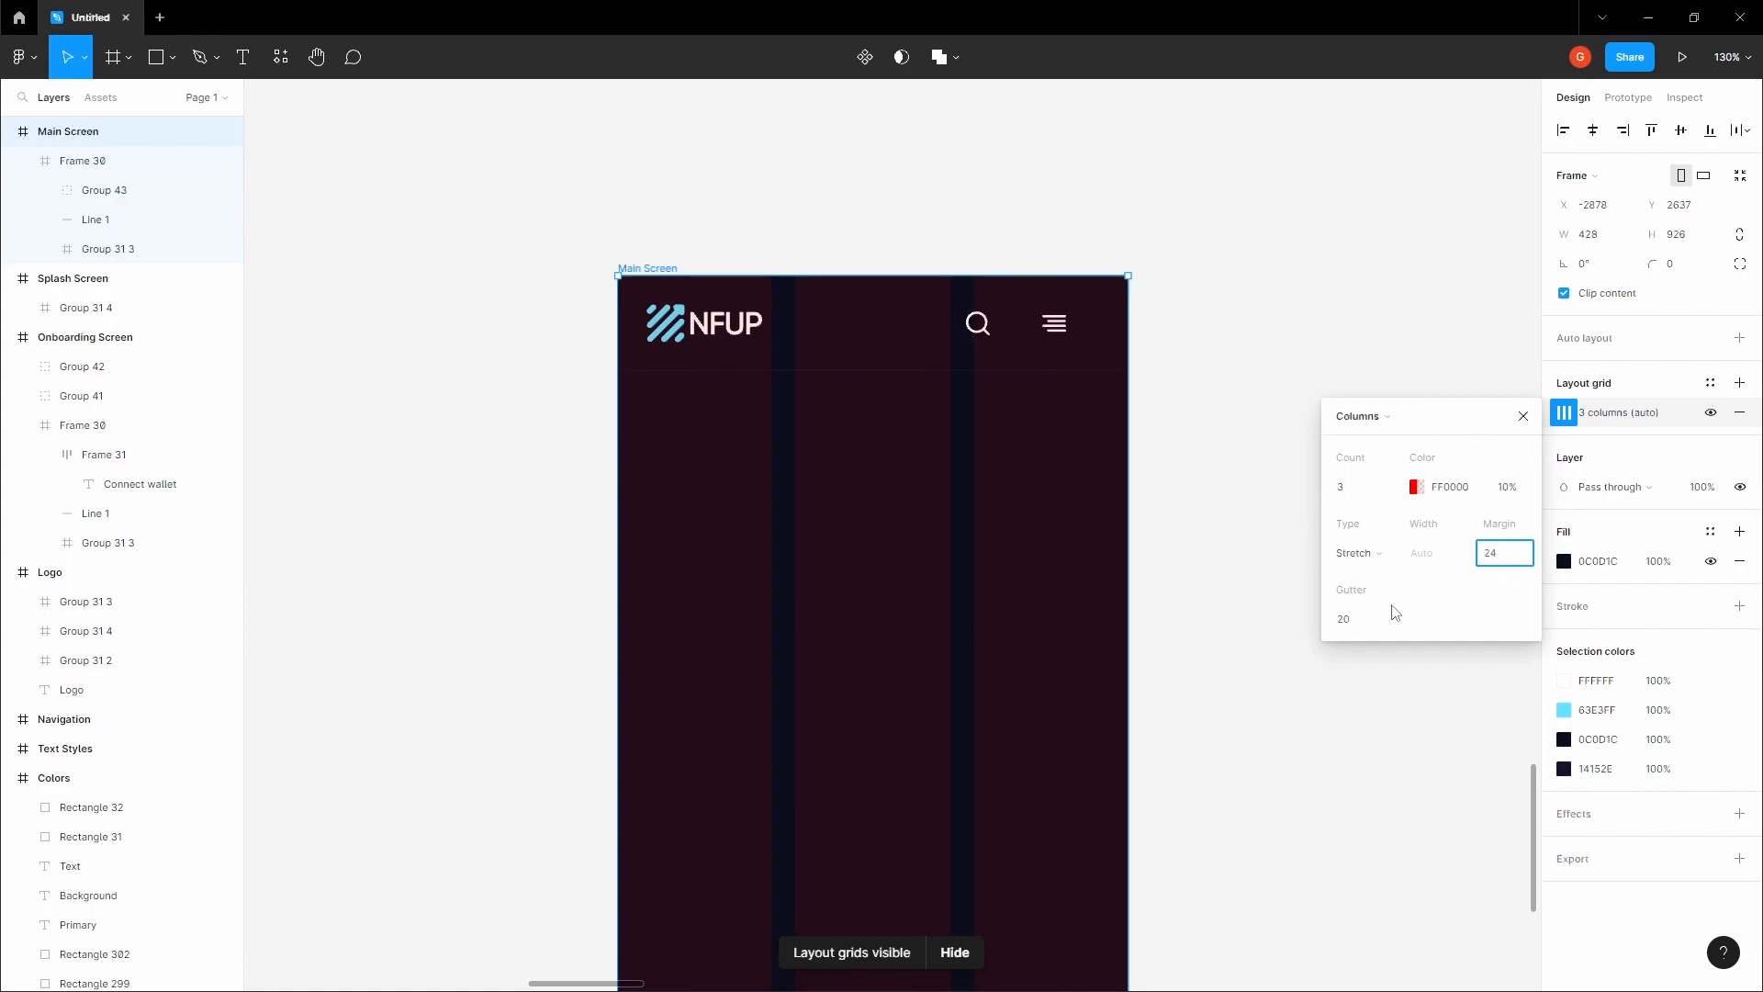
pyautogui.write('16')
pyautogui.click(1185, 454)
pyautogui.press('space')
pyautogui.moveTo(1111, 414); pyautogui.dragTo(1154, 421)
pyautogui.scroll(3, 1102, 358)
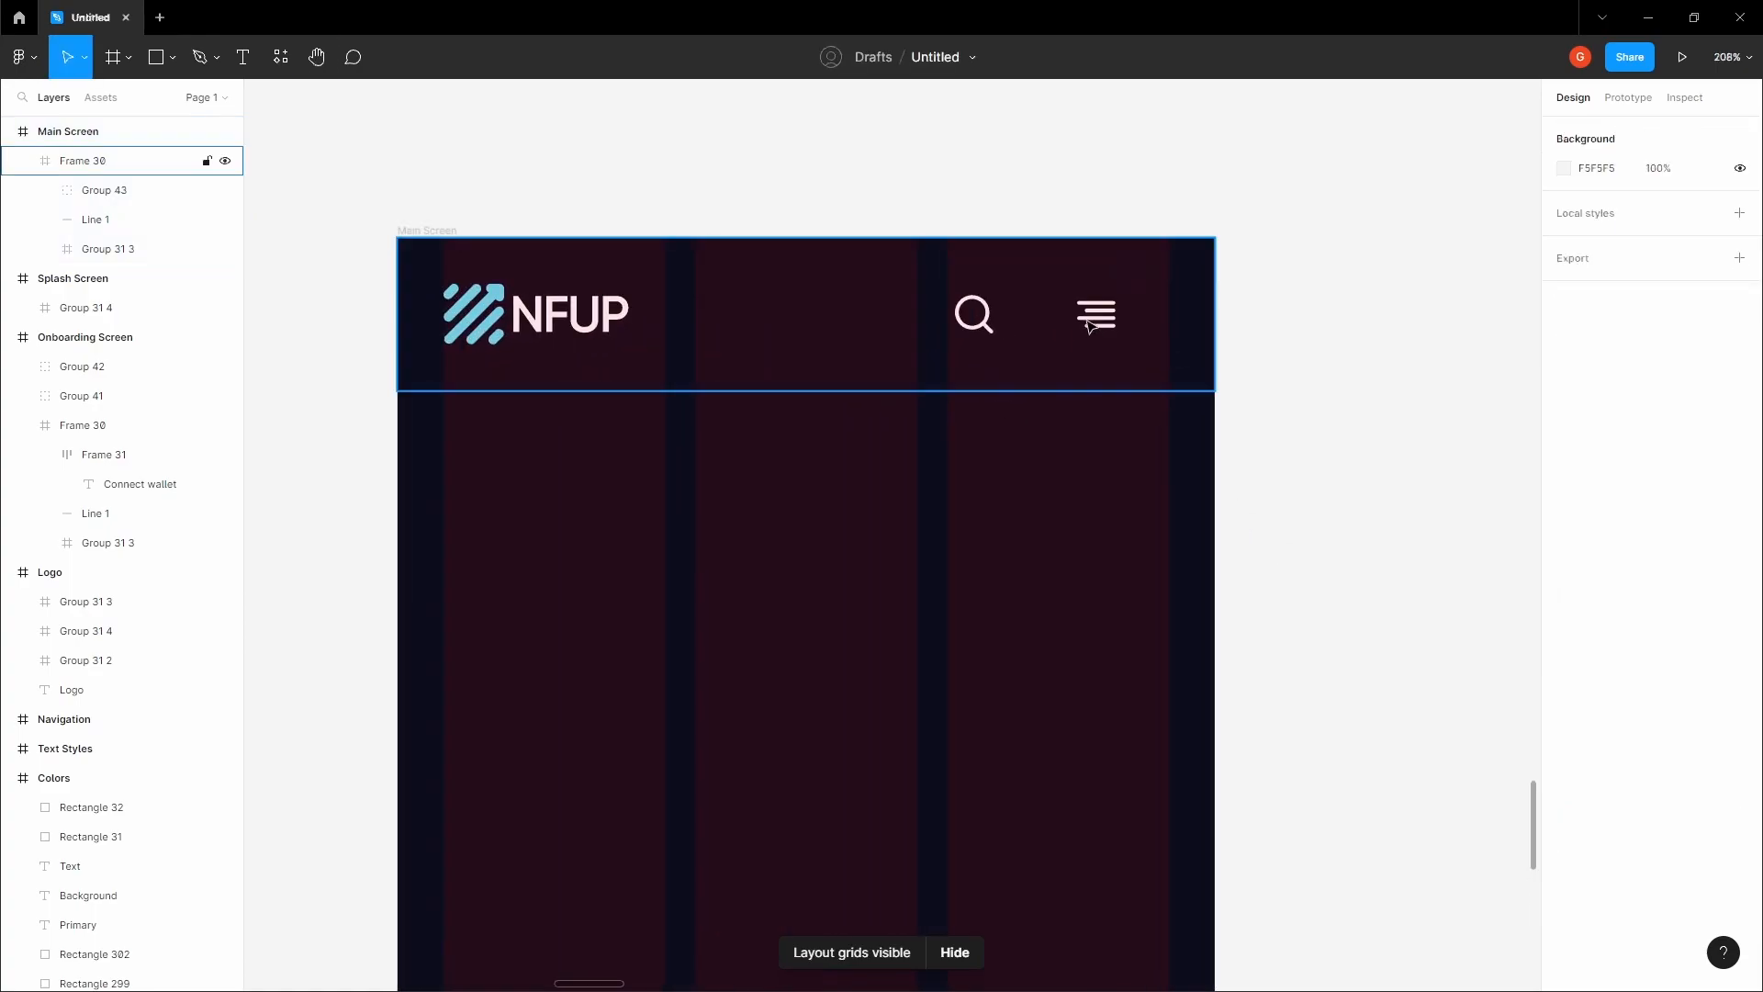
# - Move the search and align-right icon group to the right edge of the Main Screen's third grid column
pyautogui.doubleClick(1089, 327)
pyautogui.press('space')
pyautogui.moveTo(924, 331); pyautogui.dragTo(1106, 330)
pyautogui.press('space')
pyautogui.moveTo(1484, 394); pyautogui.dragTo(1256, 520)
pyautogui.scroll(2, 1214, 459)
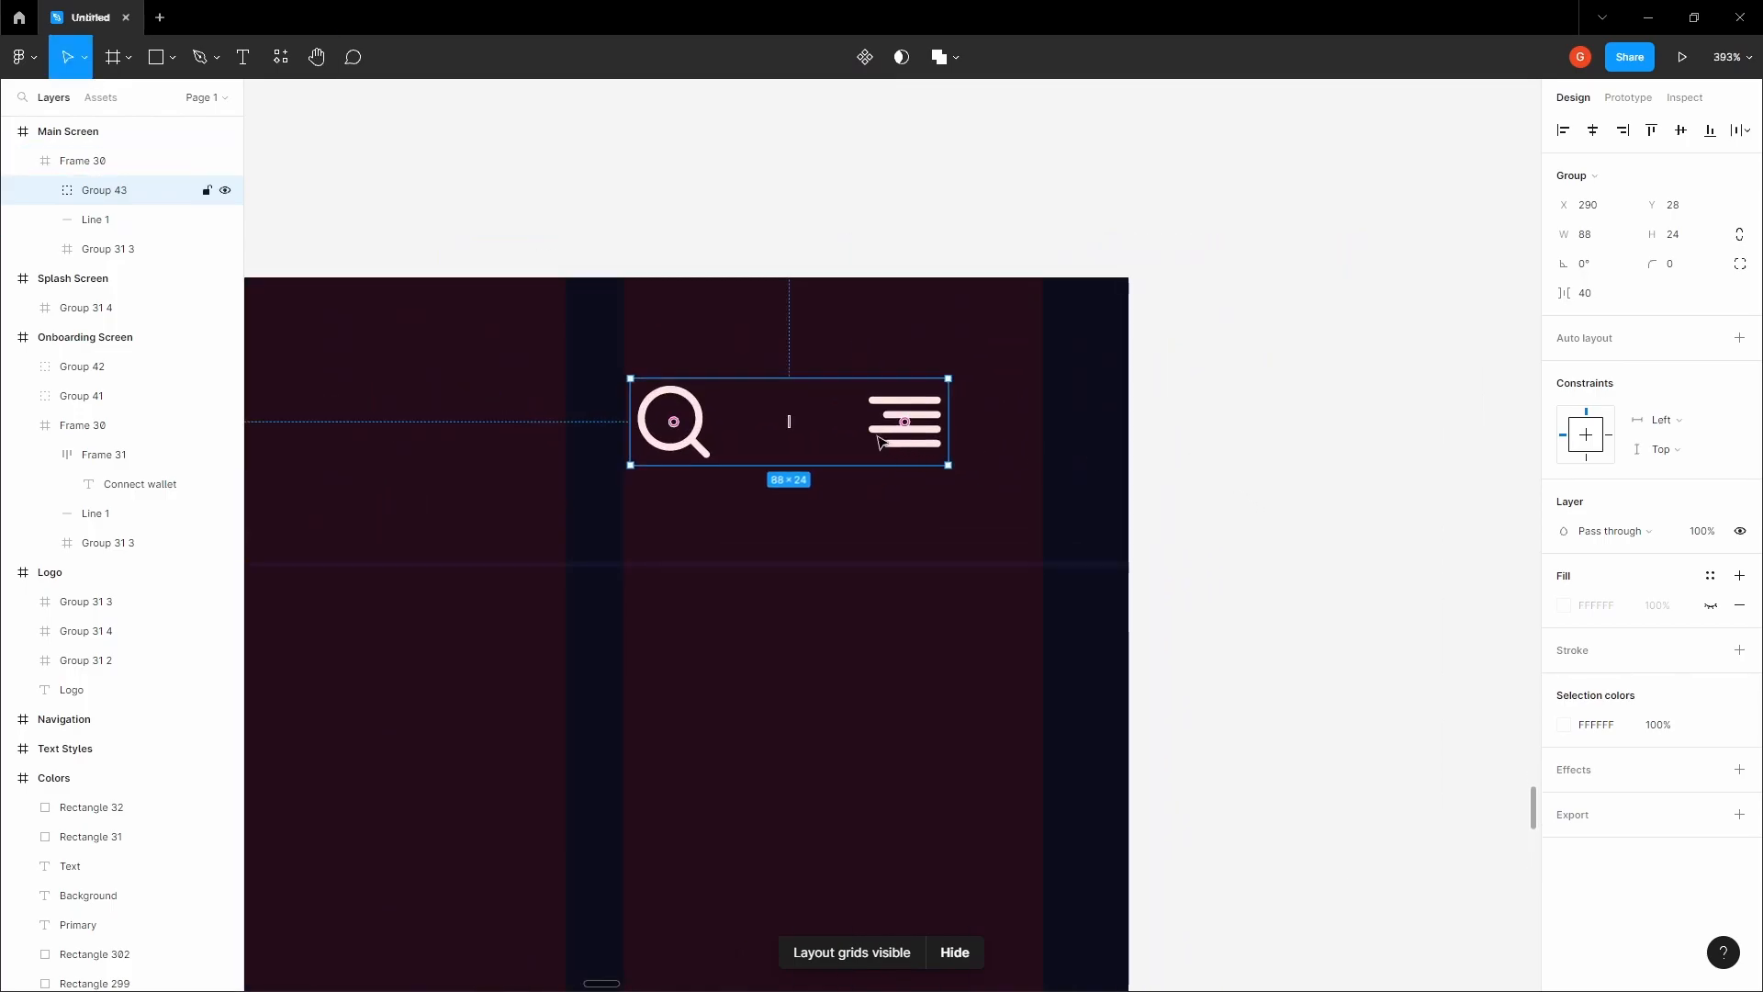
pyautogui.moveTo(836, 435); pyautogui.dragTo(929, 432)
pyautogui.scroll(5, 937, 431)
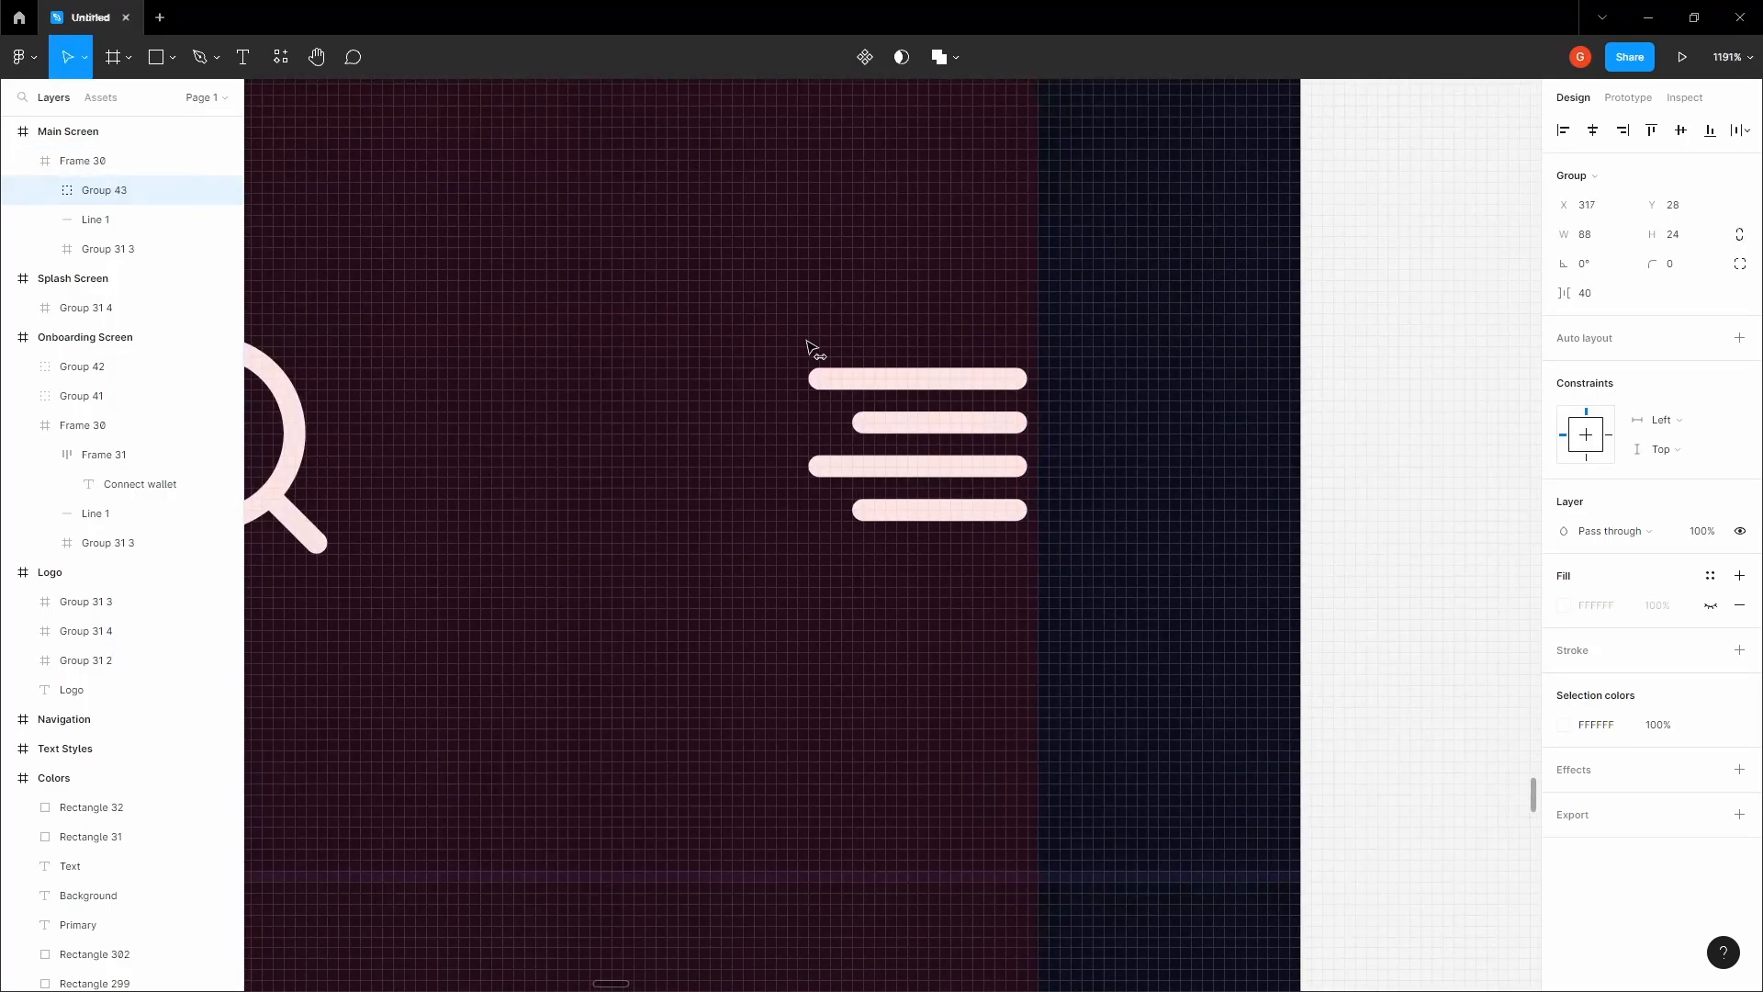
pyautogui.scroll(5, 1003, 345)
pyautogui.scroll(-10, 1045, 331)
pyautogui.click(1214, 349)
pyautogui.scroll(-10, 1214, 349)
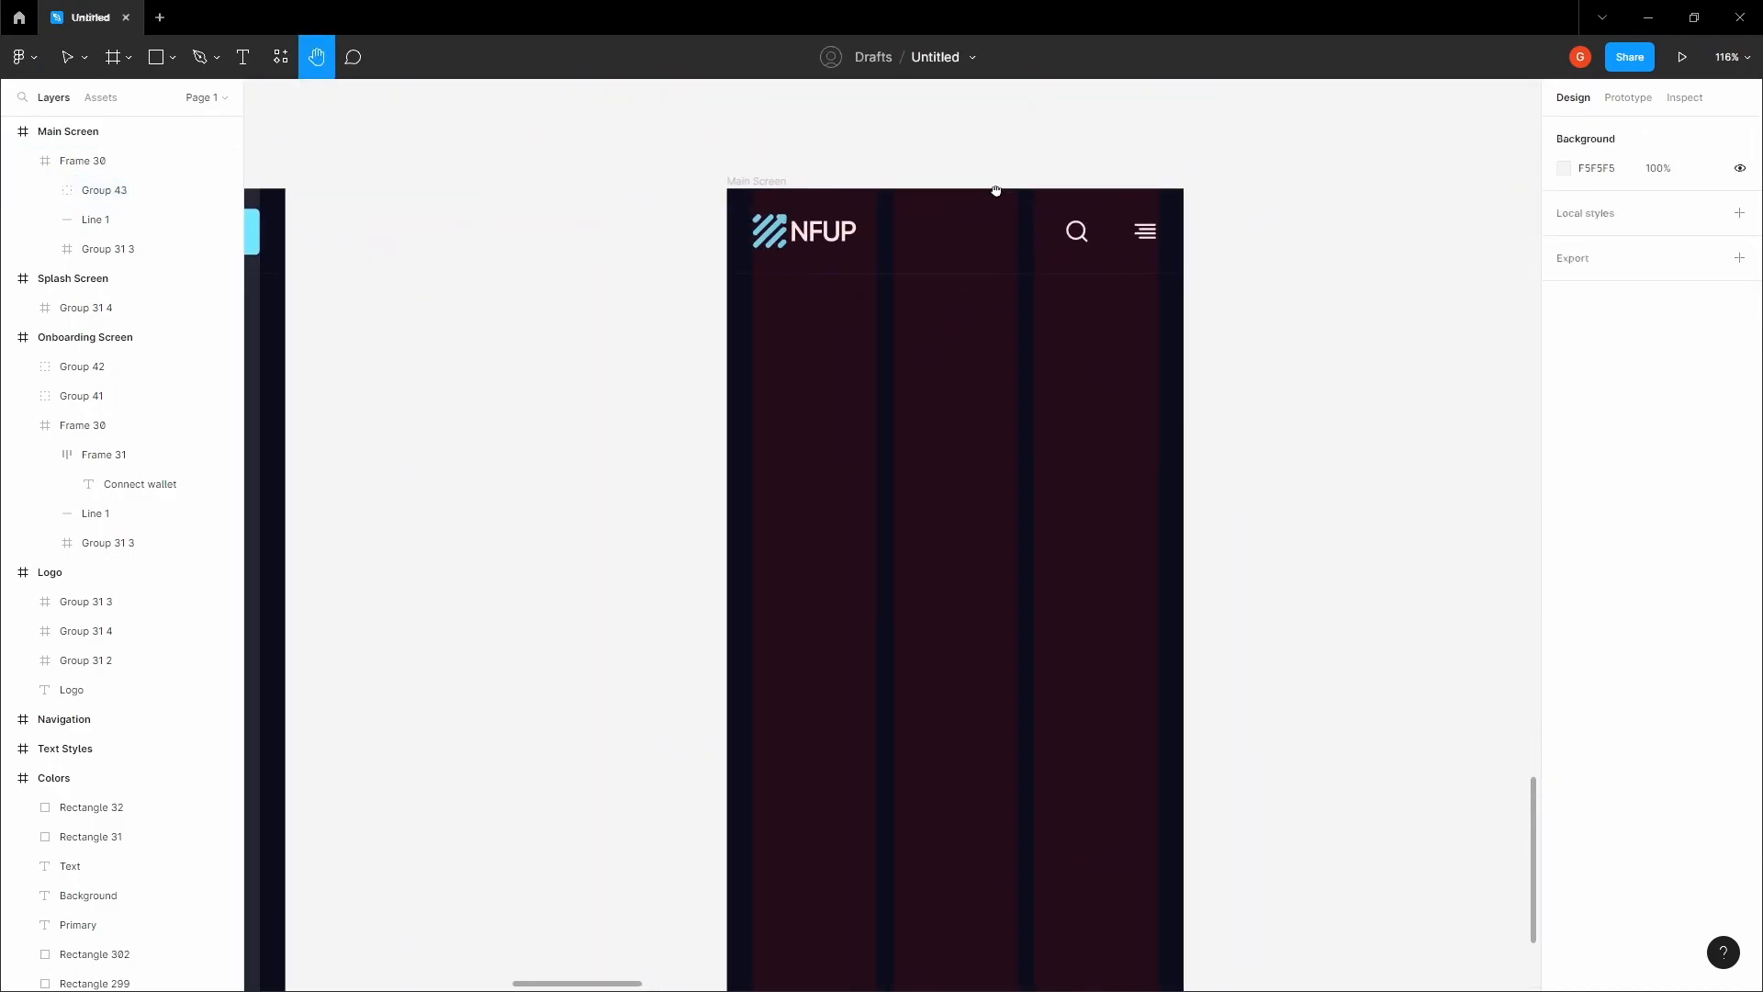
# - Hide the three-column layout grid on the Main Screen frame
pyautogui.click(772, 197)
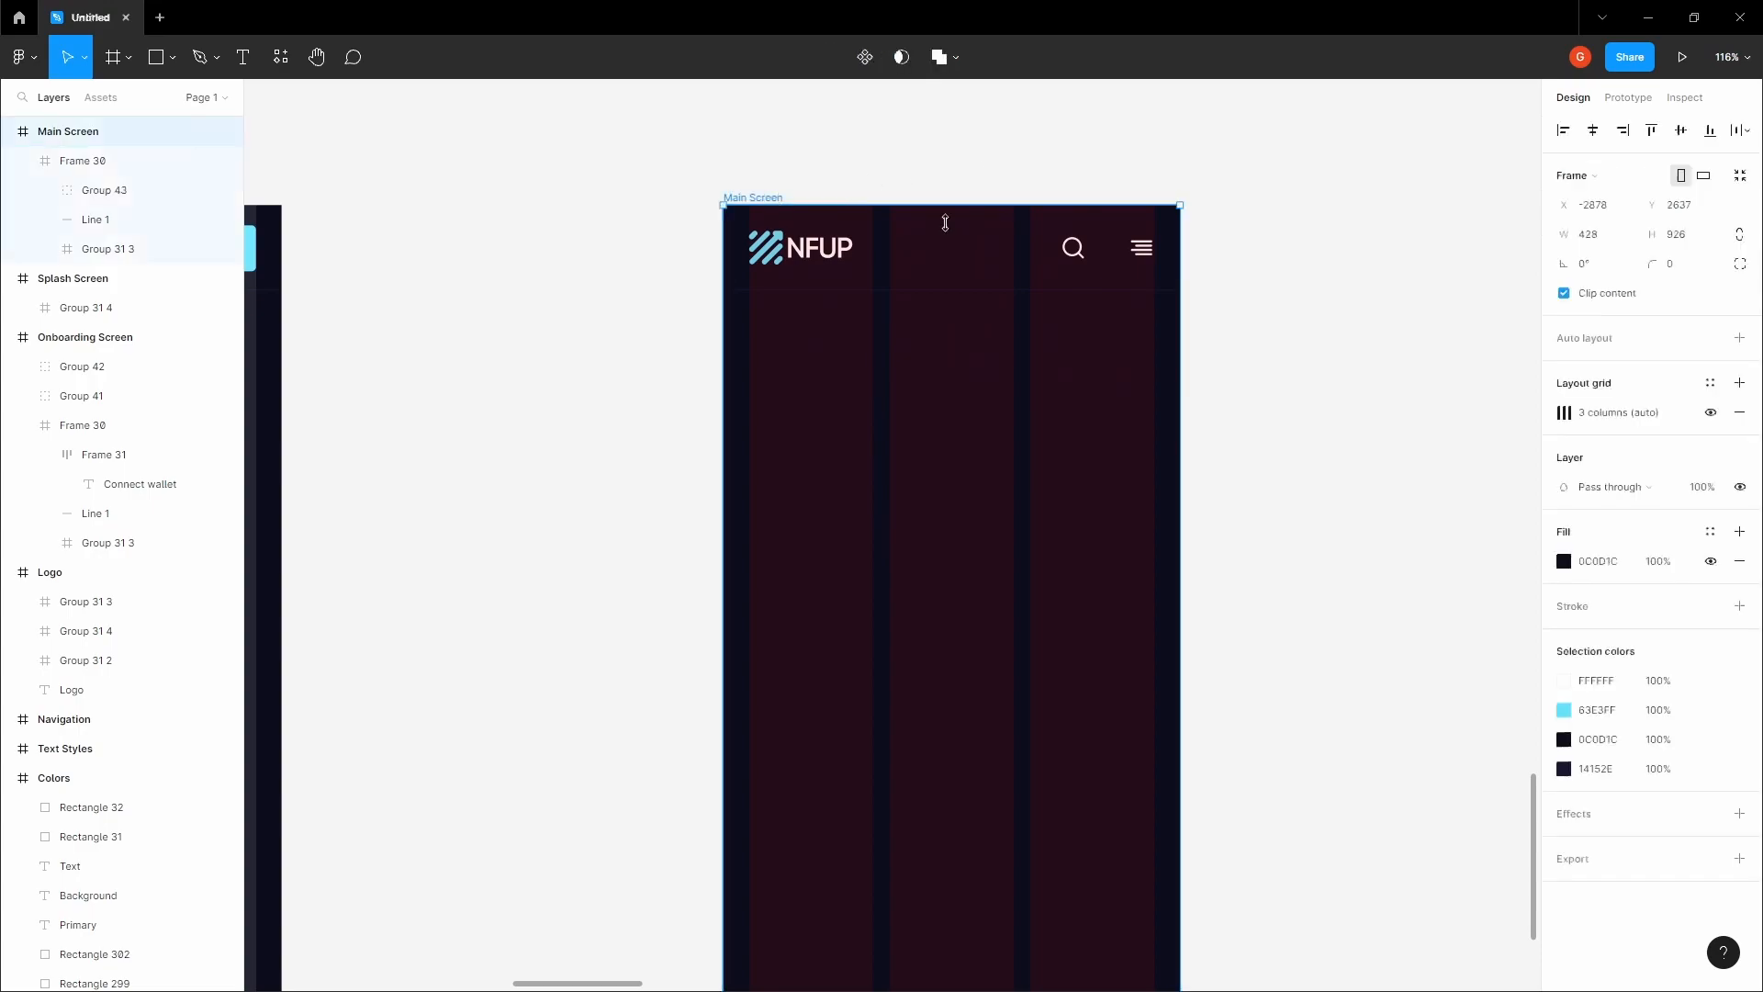
pyautogui.click(1338, 393)
pyautogui.press('h')
pyautogui.moveTo(1326, 386); pyautogui.dragTo(1275, 418)
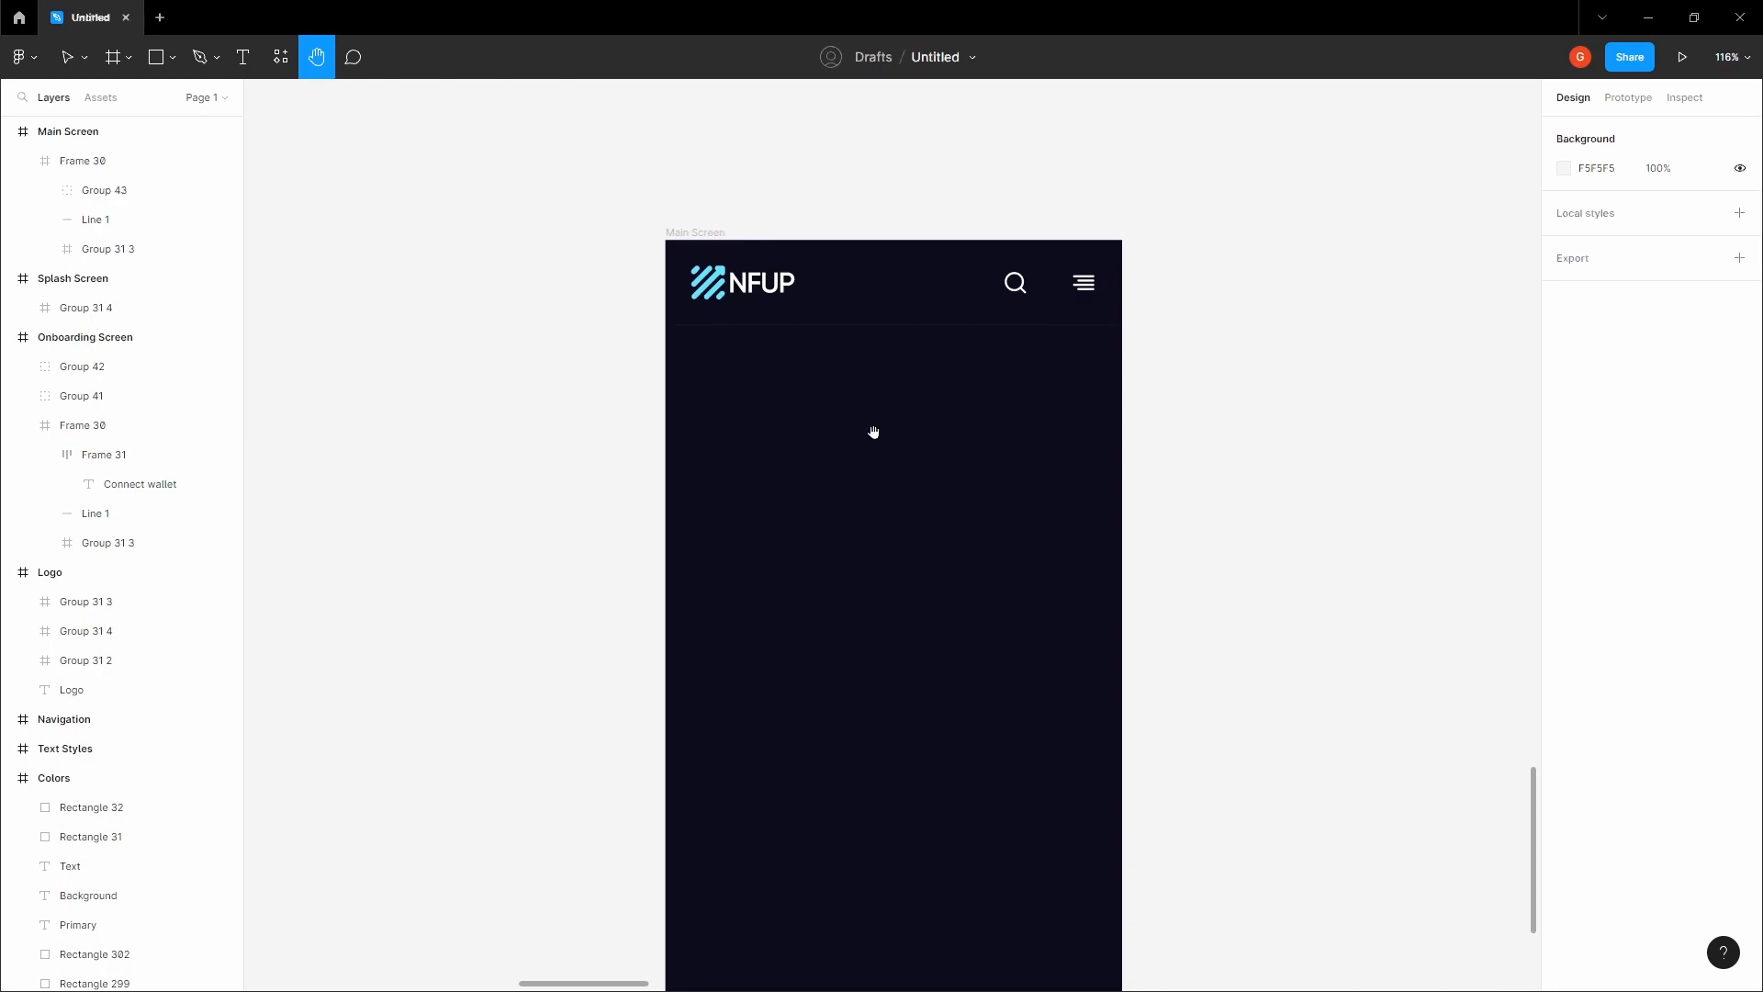
# - Copy the arrow-left and share-2 icons from the Icons & Logos frame
pyautogui.scroll(-10, 877, 459)
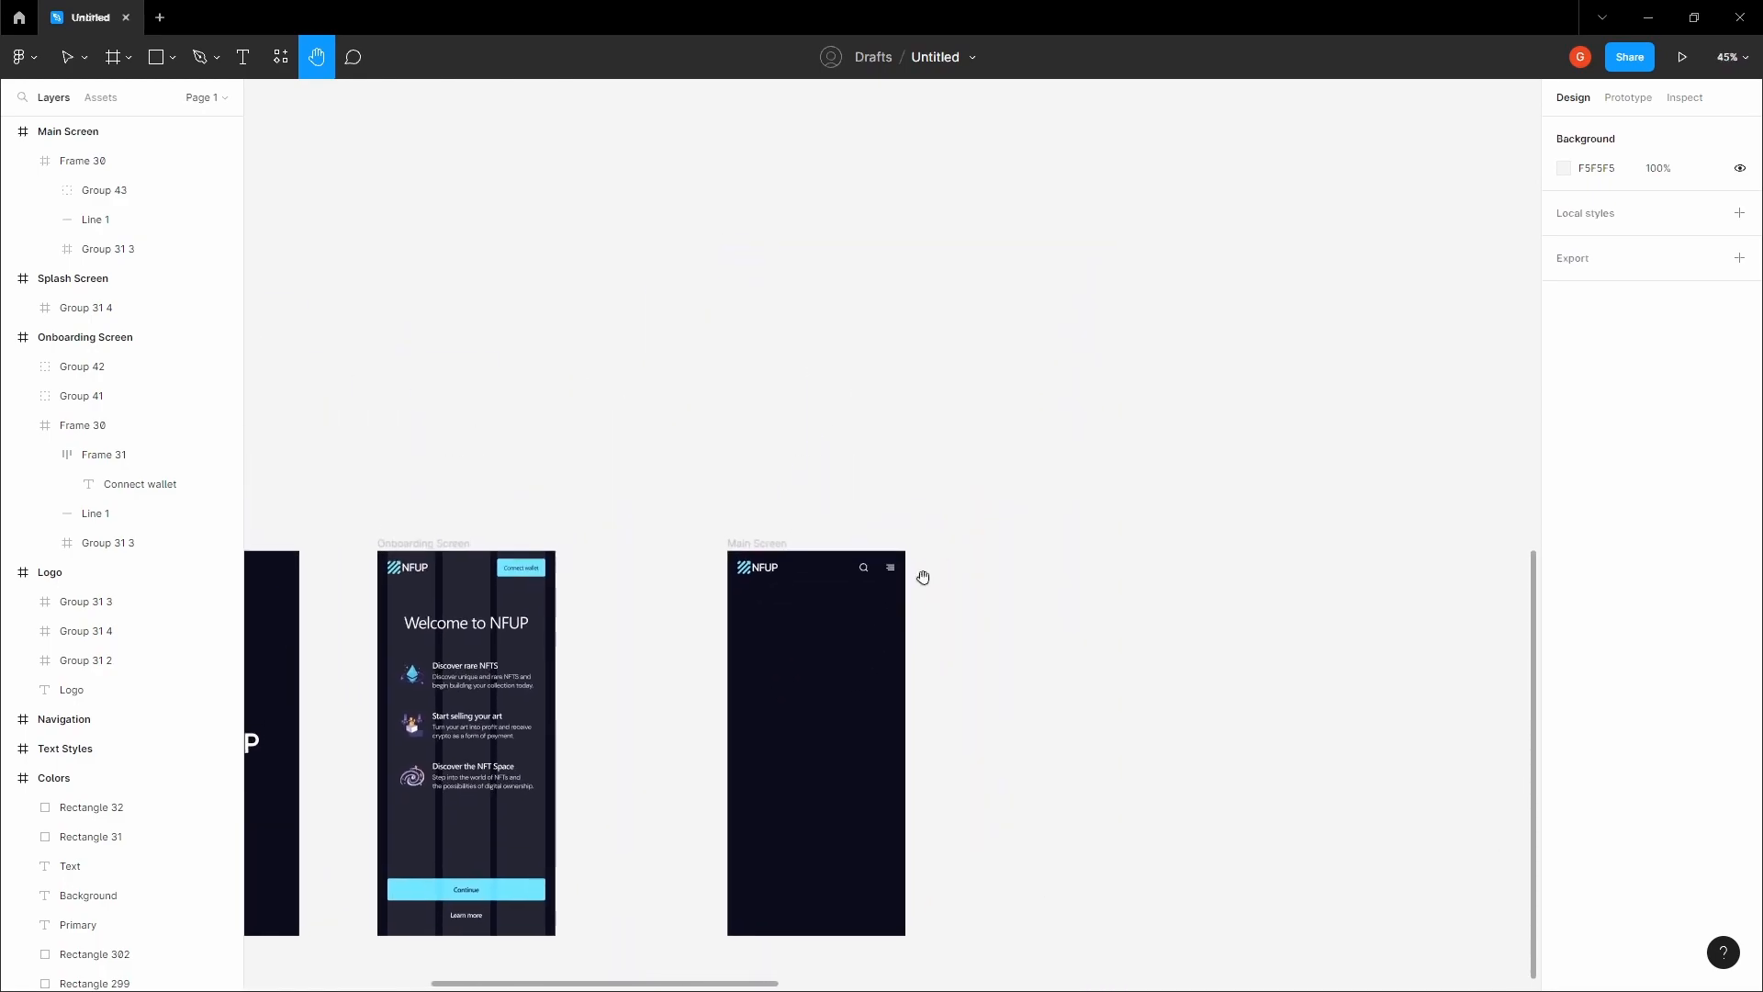
pyautogui.scroll(3, 895, 611)
pyautogui.moveTo(1309, 308); pyautogui.dragTo(961, 639)
pyautogui.moveTo(1213, 544); pyautogui.dragTo(1051, 497)
pyautogui.scroll(2, 1199, 470)
pyautogui.moveTo(1202, 473); pyautogui.dragTo(1130, 512)
pyautogui.scroll(6, 1129, 511)
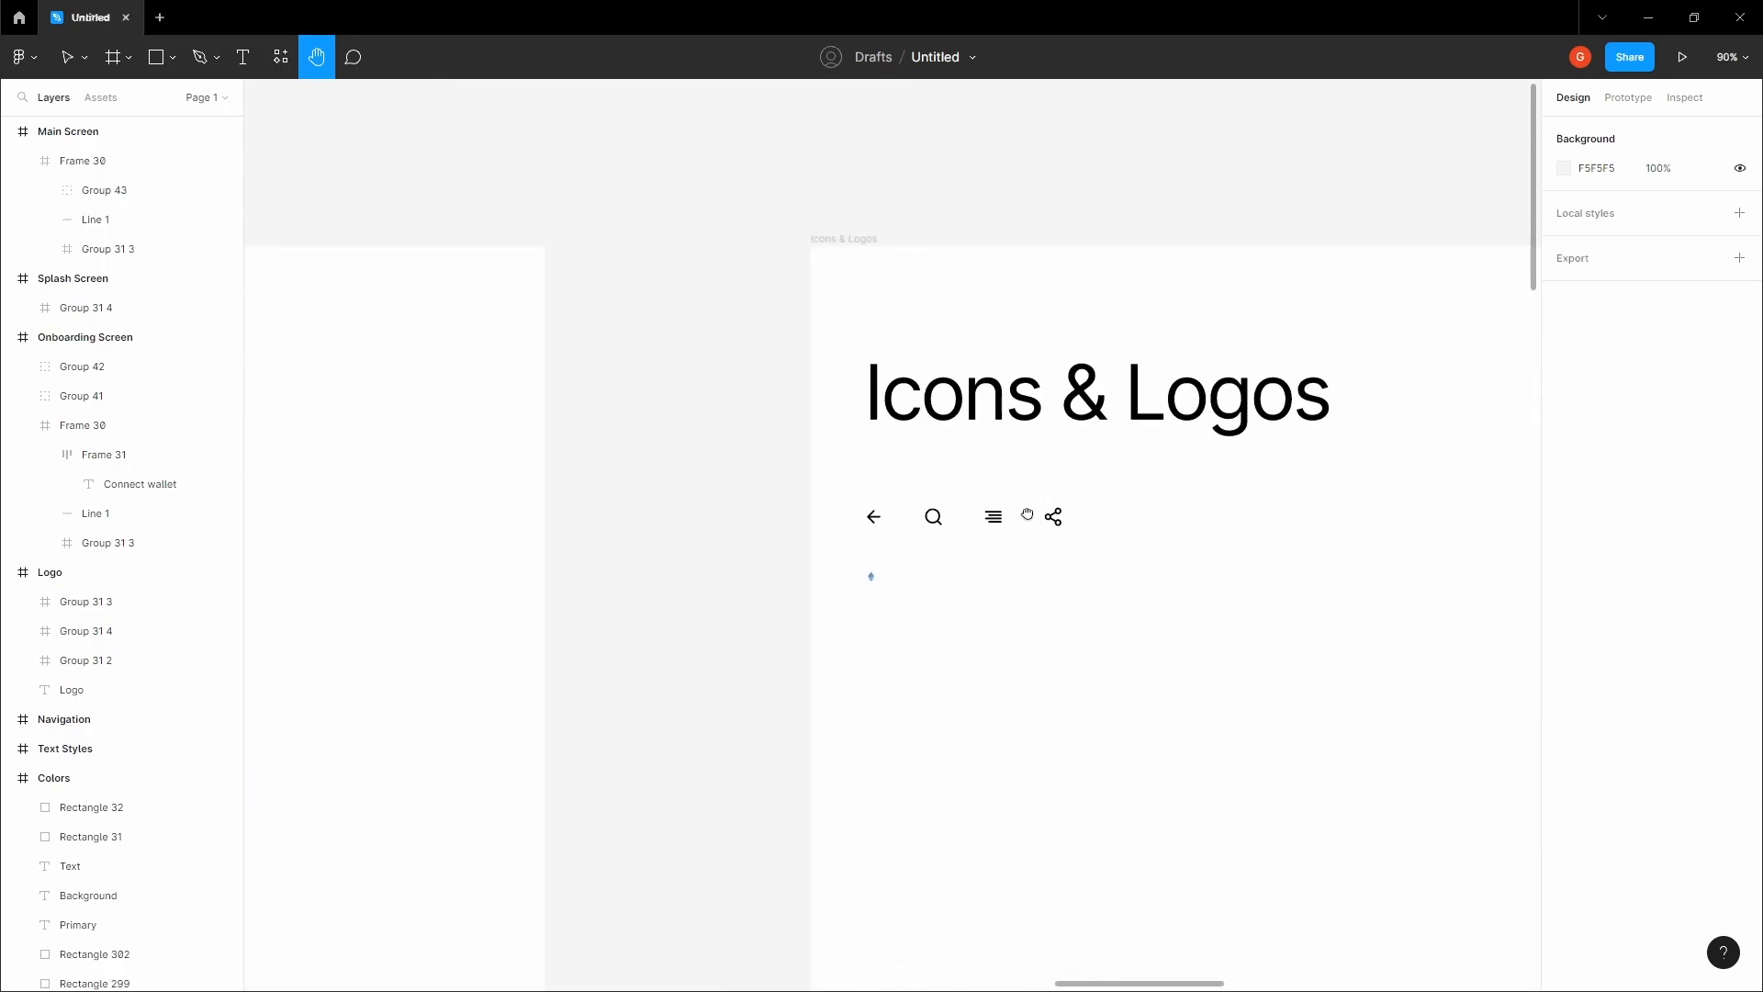
pyautogui.scroll(2, 1015, 520)
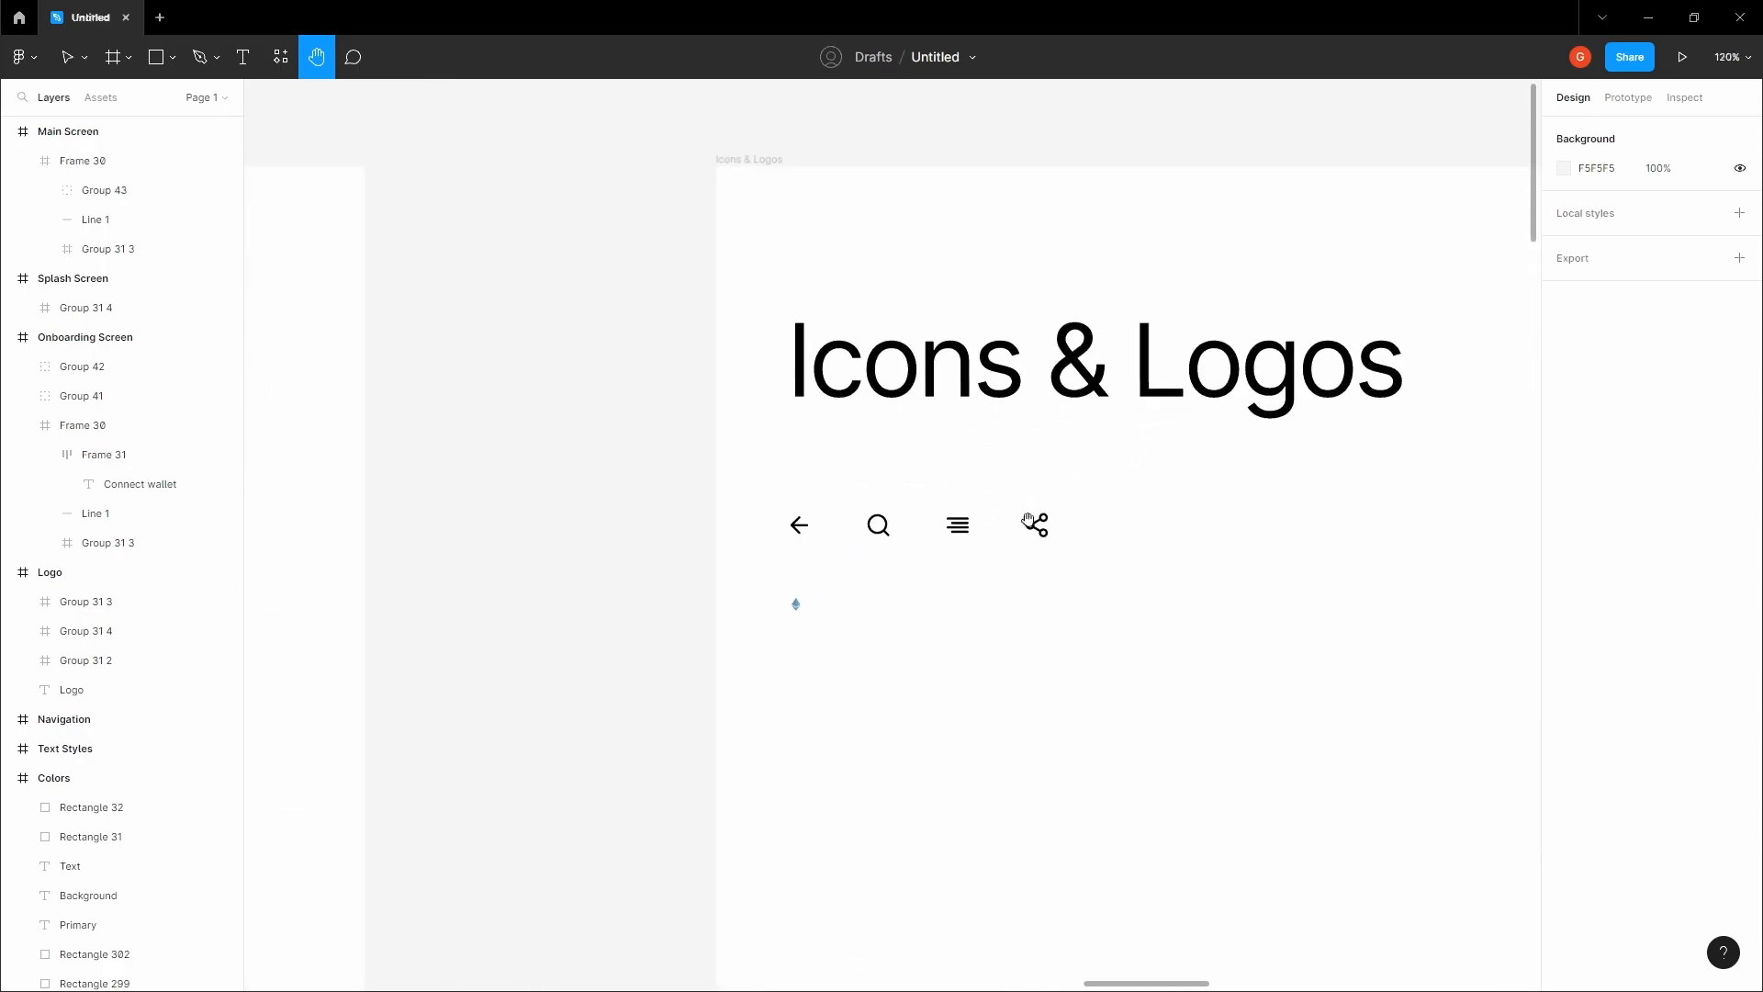
pyautogui.click(807, 526)
pyautogui.keyDown('shift'); pyautogui.click(1044, 532); pyautogui.keyUp('shift')
pyautogui.click(642, 540)
pyautogui.press('space')
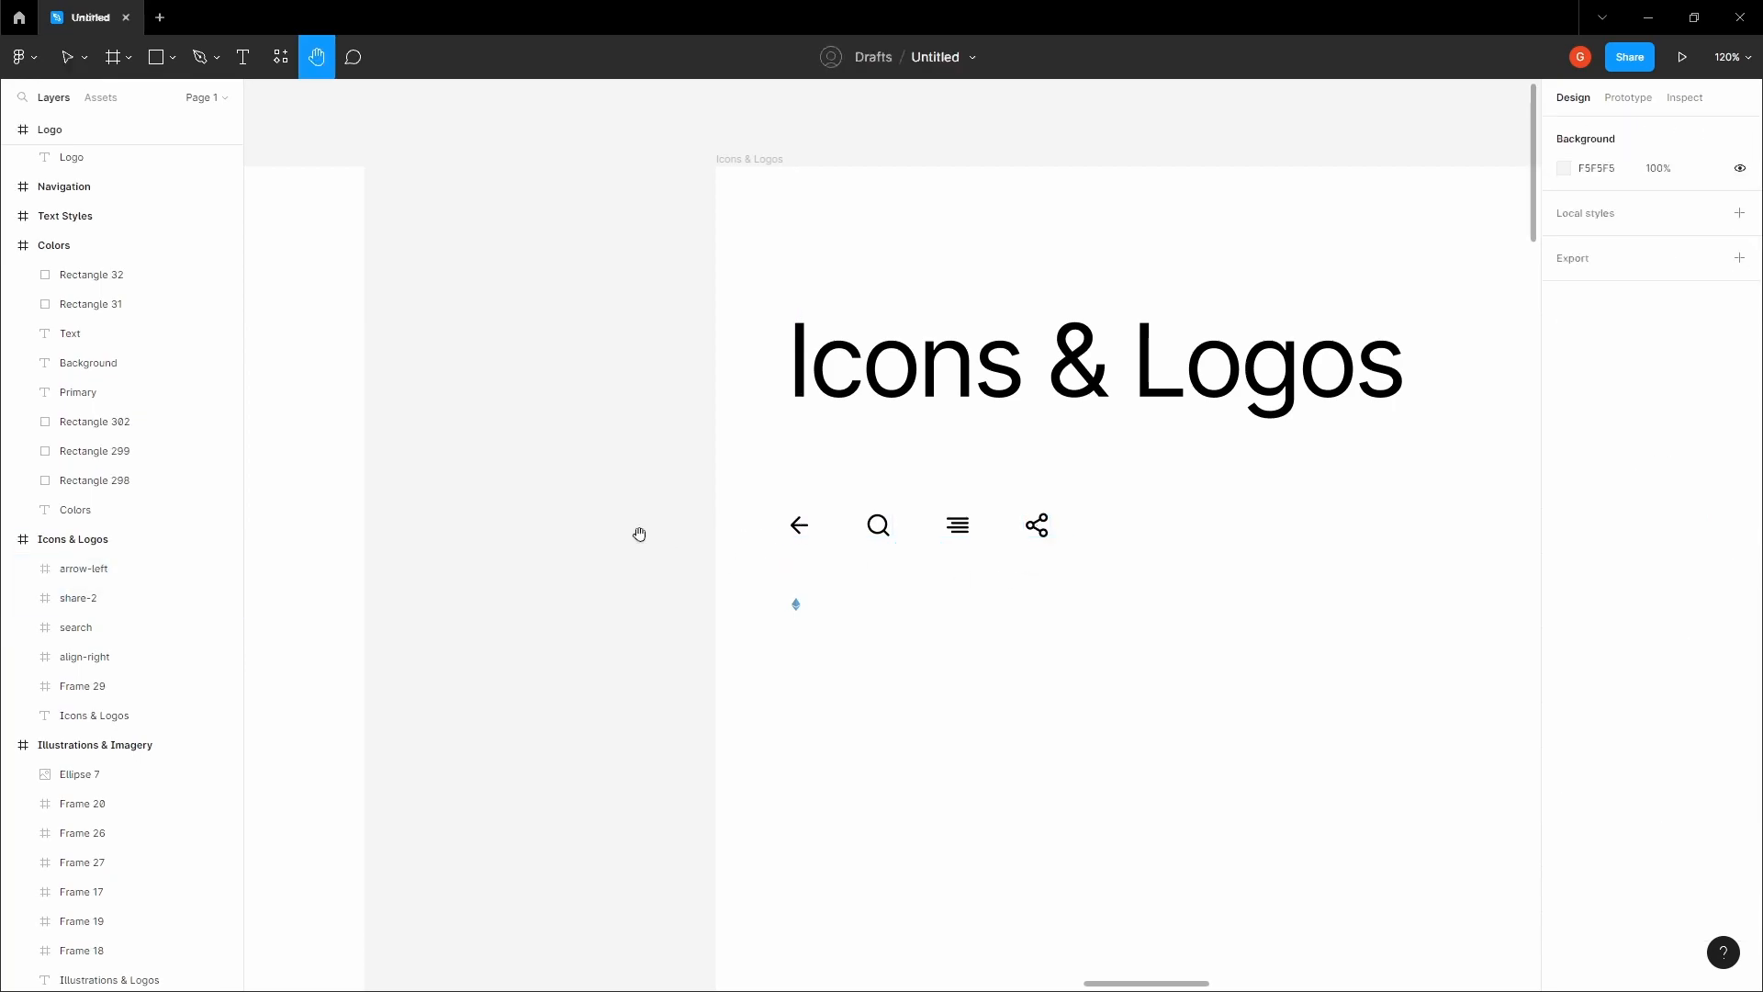
# - Paste the arrow-left and share-2 icons into the Main Screen frame
pyautogui.scroll(-8, 639, 535)
pyautogui.moveTo(514, 731); pyautogui.dragTo(702, 617)
pyautogui.moveTo(379, 855); pyautogui.dragTo(1071, 460)
pyautogui.scroll(6, 900, 485)
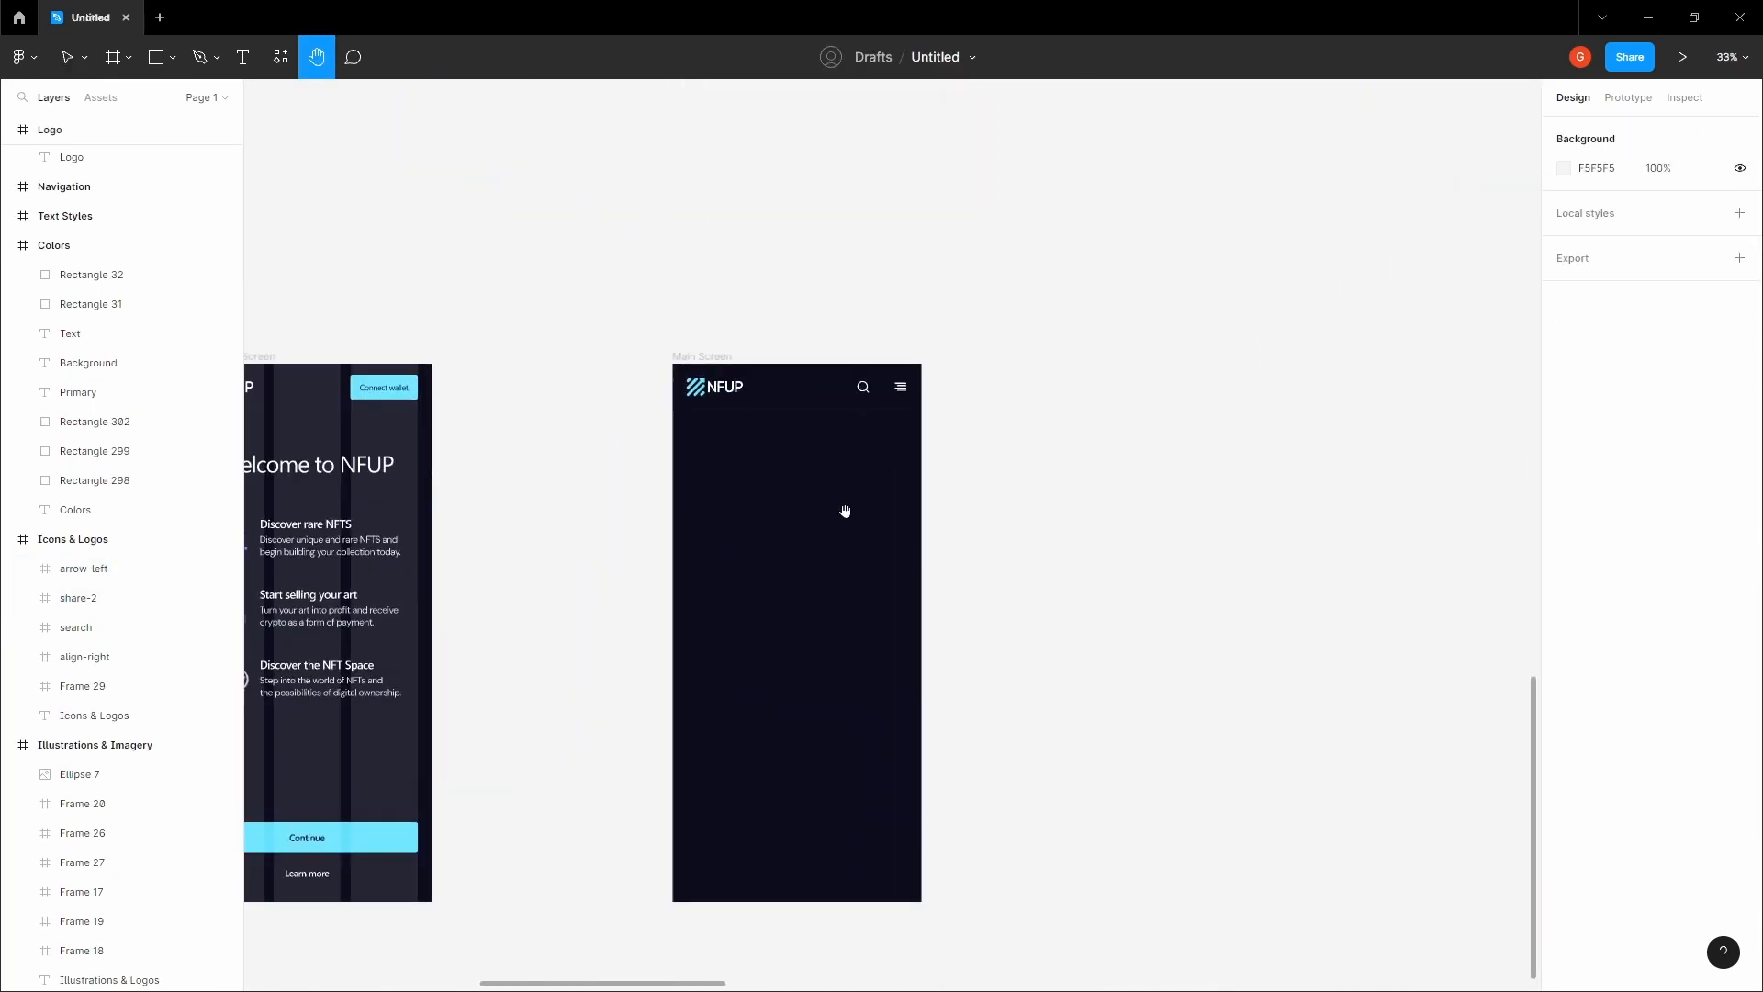
pyautogui.moveTo(842, 511); pyautogui.dragTo(940, 523)
pyautogui.click(808, 369)
pyautogui.press('space')
pyautogui.moveTo(881, 320); pyautogui.dragTo(893, 288)
pyautogui.scroll(5, 927, 375)
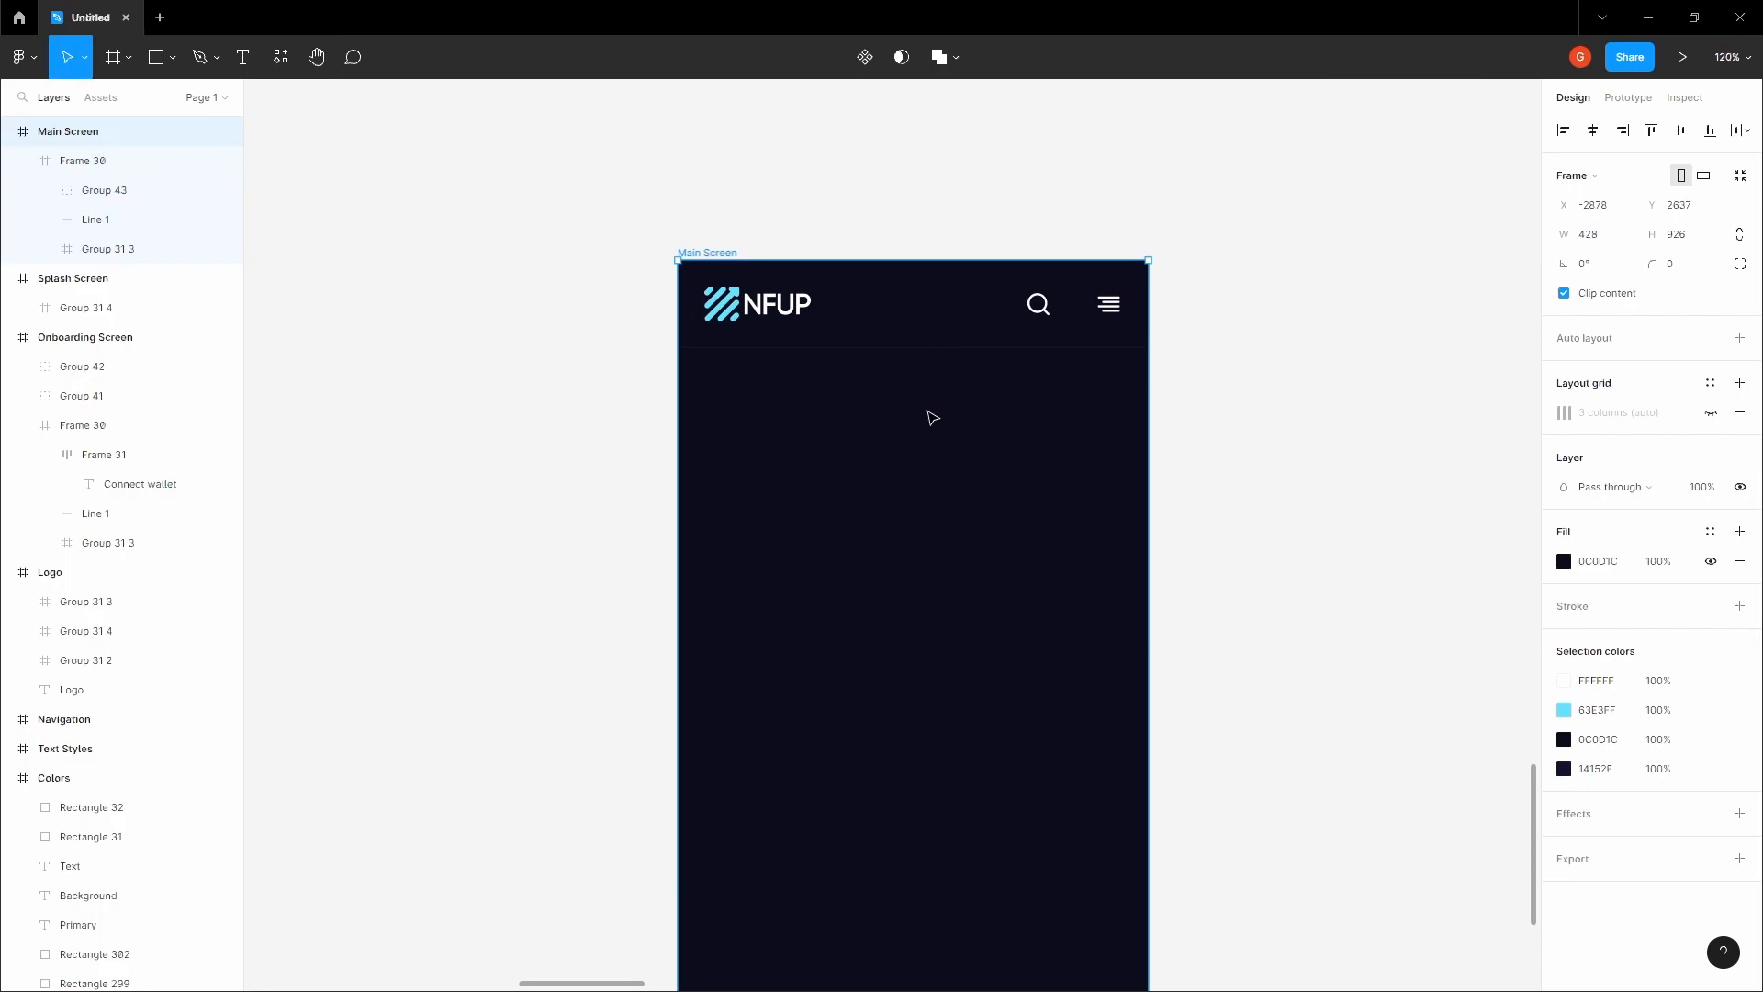
pyautogui.hotkey('ctrl', 'v')
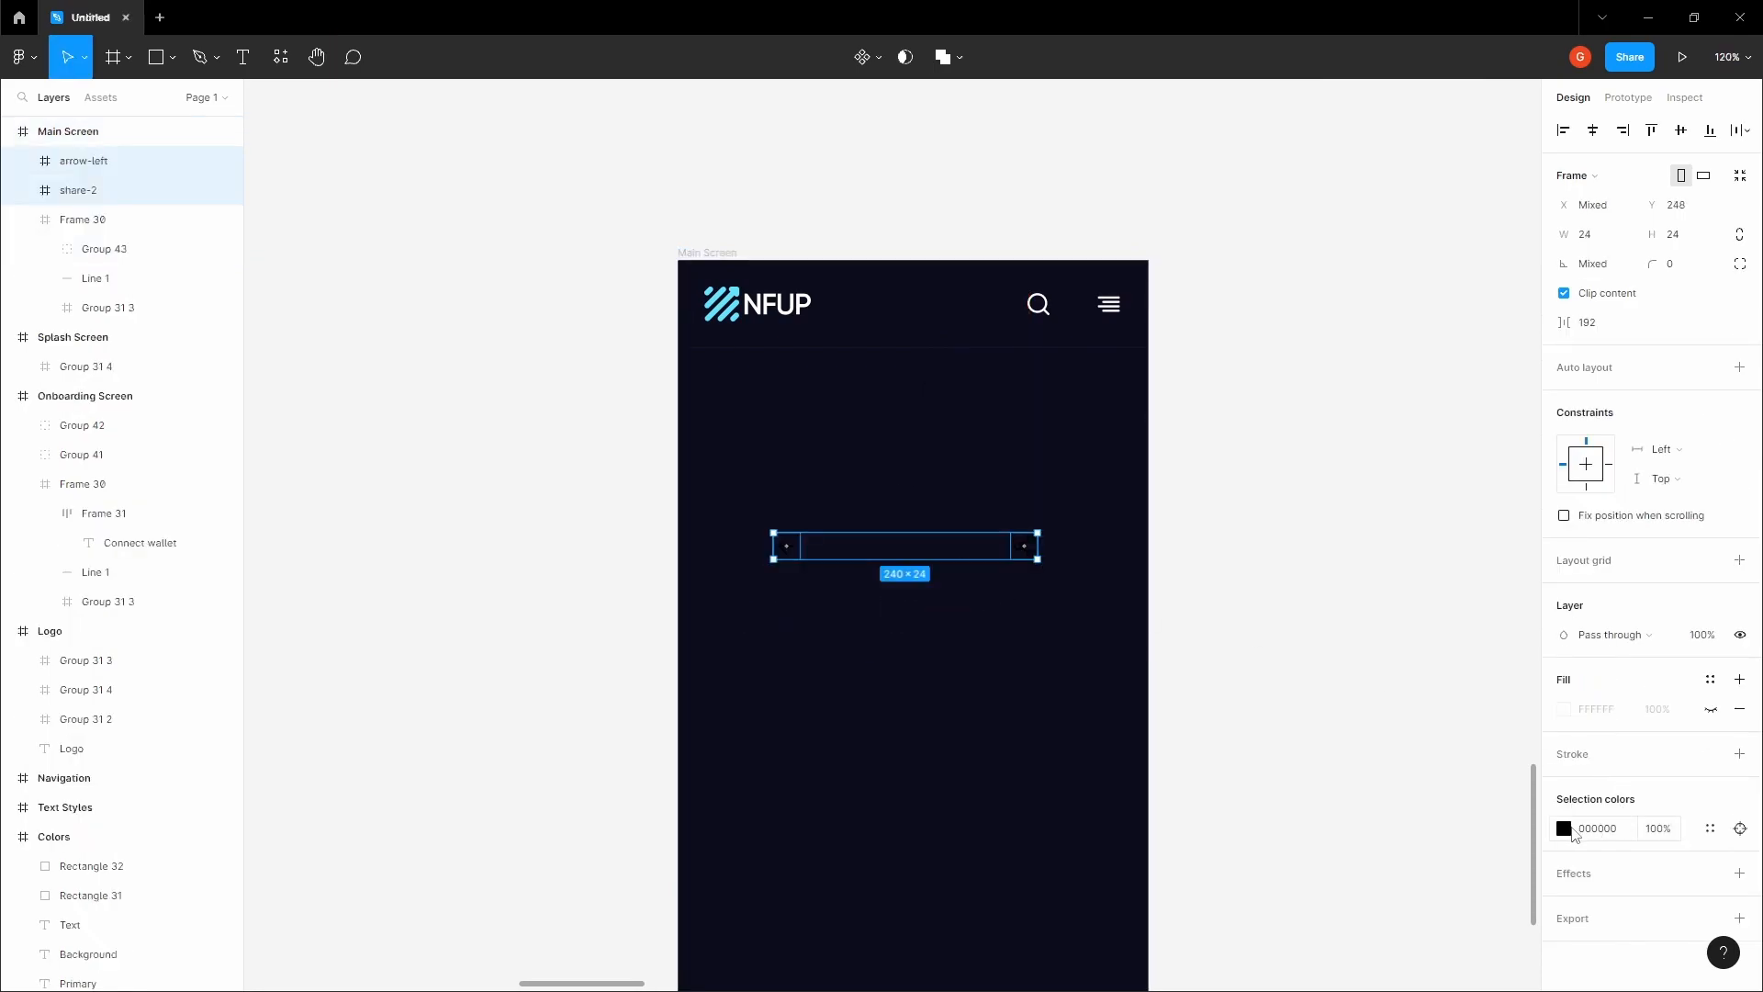
# - Recolour the selected back-arrow and share icons on the Main Screen frame to white
pyautogui.click(1565, 828)
pyautogui.moveTo(1433, 740); pyautogui.dragTo(1322, 437)
pyautogui.click(1271, 445)
pyautogui.press('space')
pyautogui.moveTo(1194, 458); pyautogui.dragTo(1212, 456)
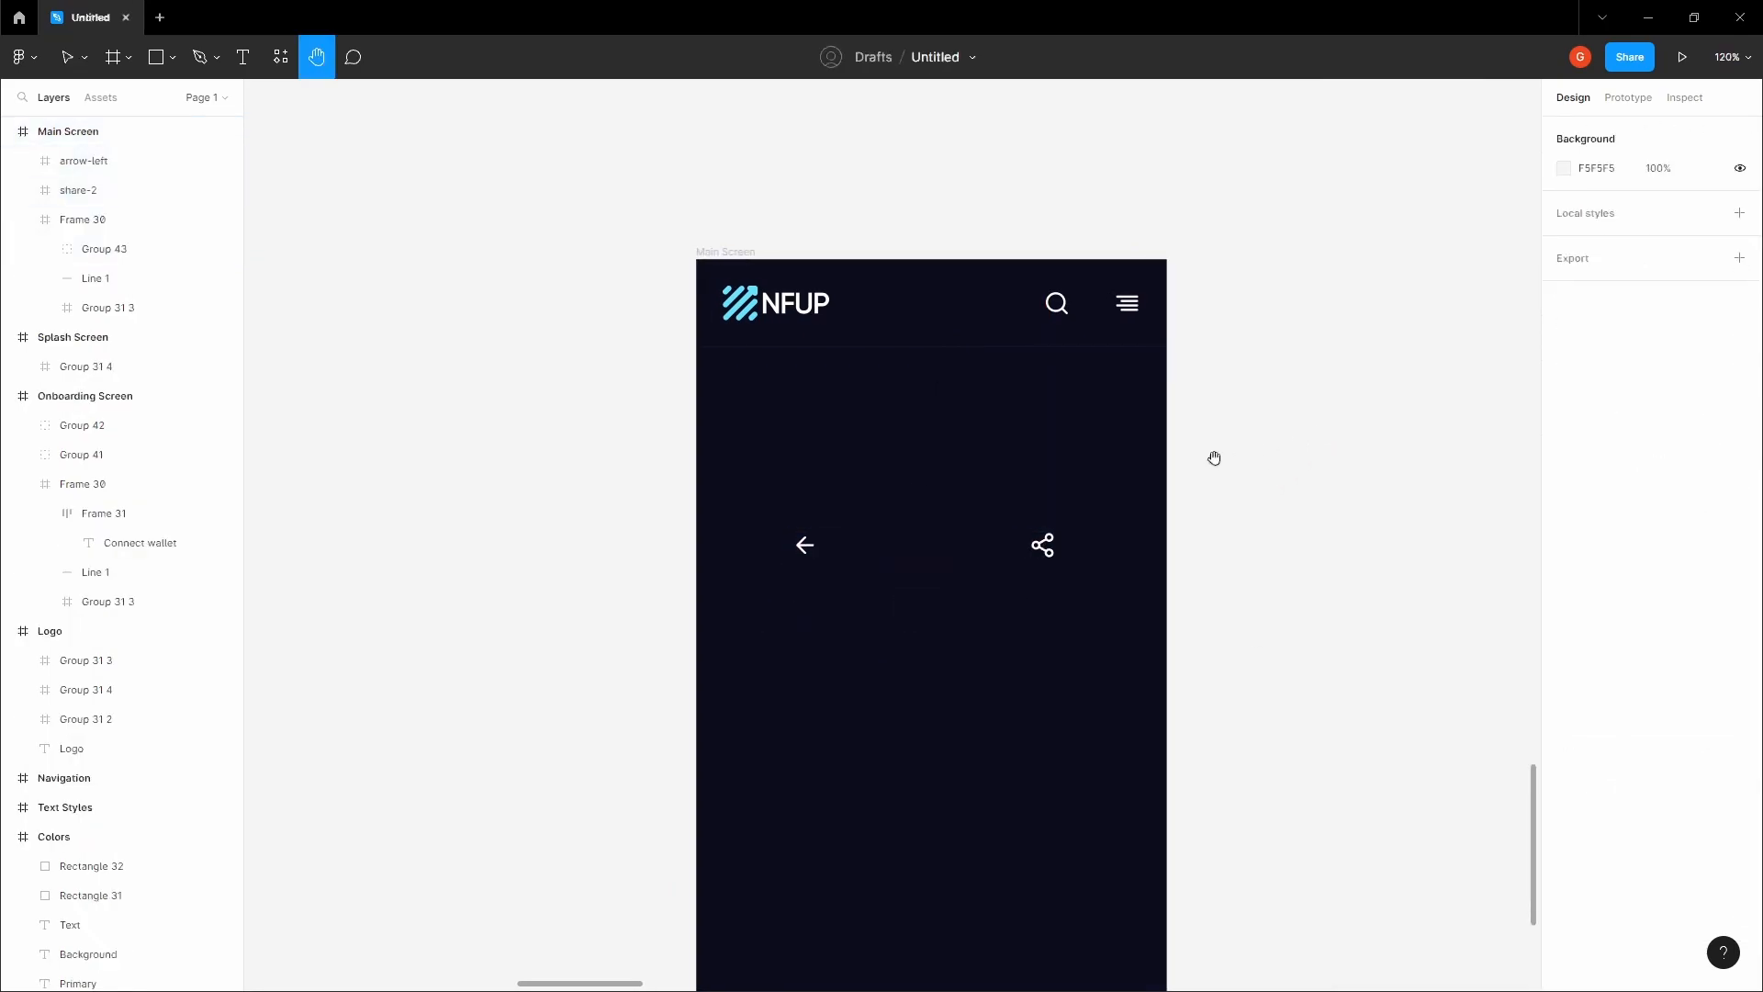
# - Show the Main Screen layout grid and move the back-arrow and share icons to the outer column edges at Y 131
pyautogui.click(721, 250)
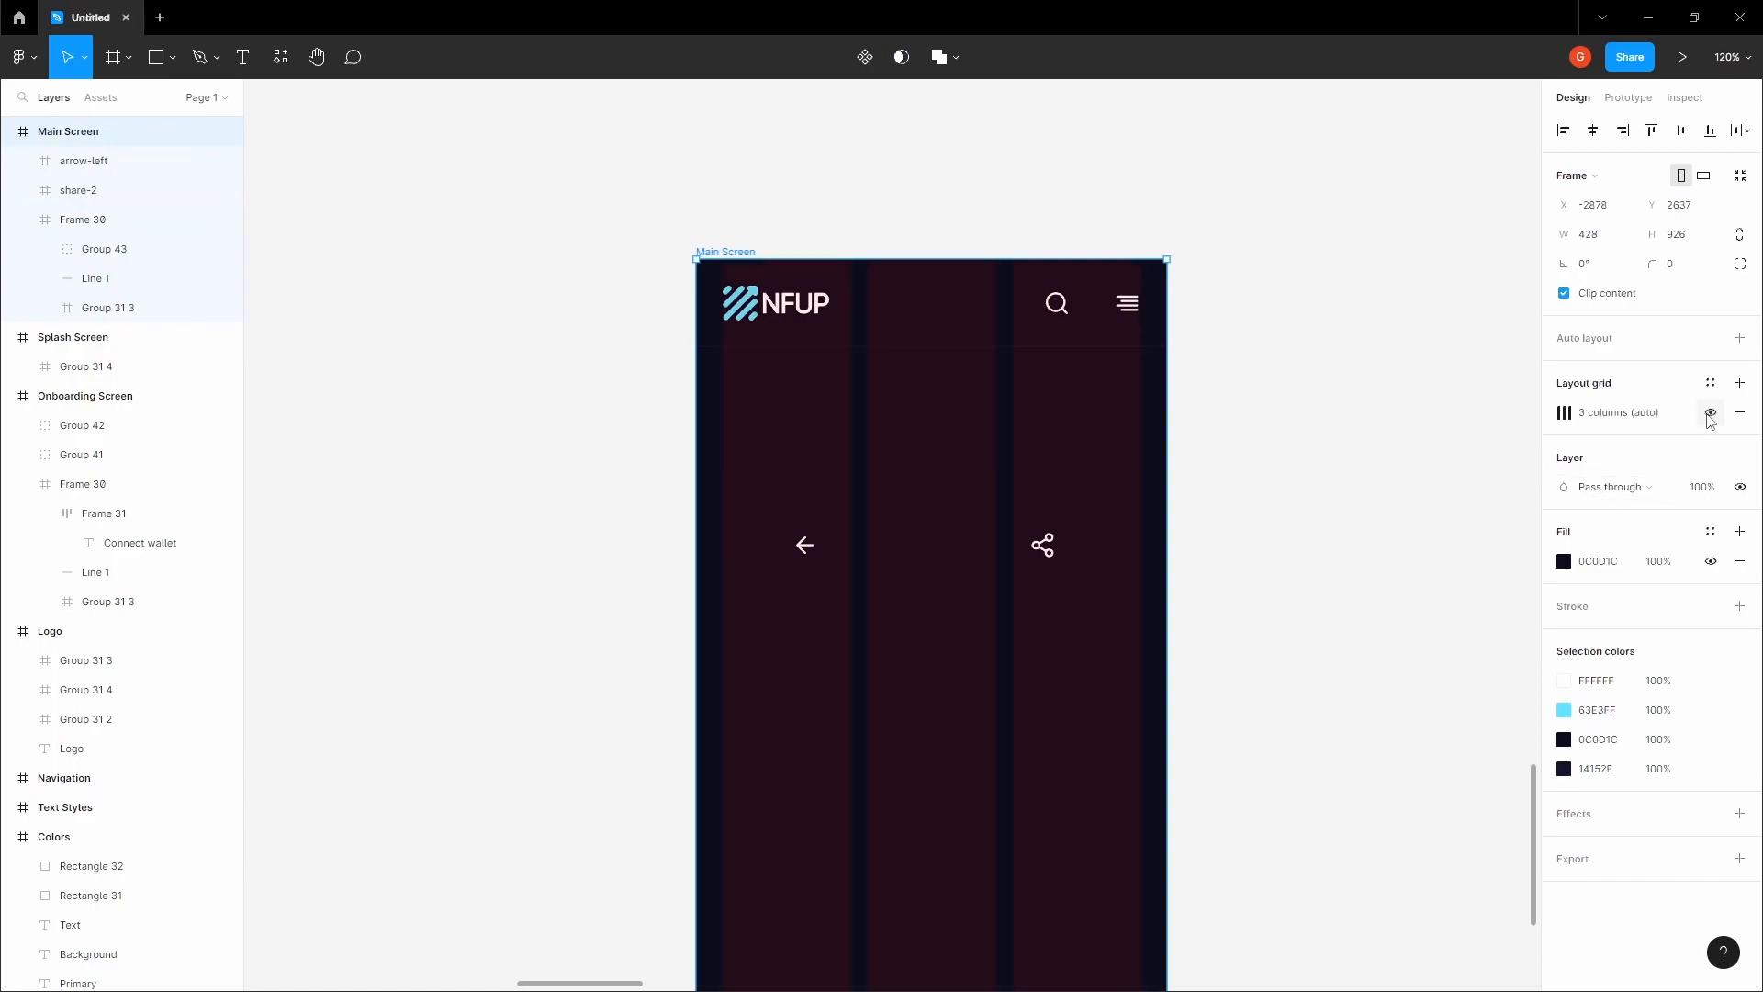
pyautogui.click(1337, 422)
pyautogui.press('space')
pyautogui.scroll(4, 1224, 464)
pyautogui.moveTo(572, 594); pyautogui.dragTo(489, 402)
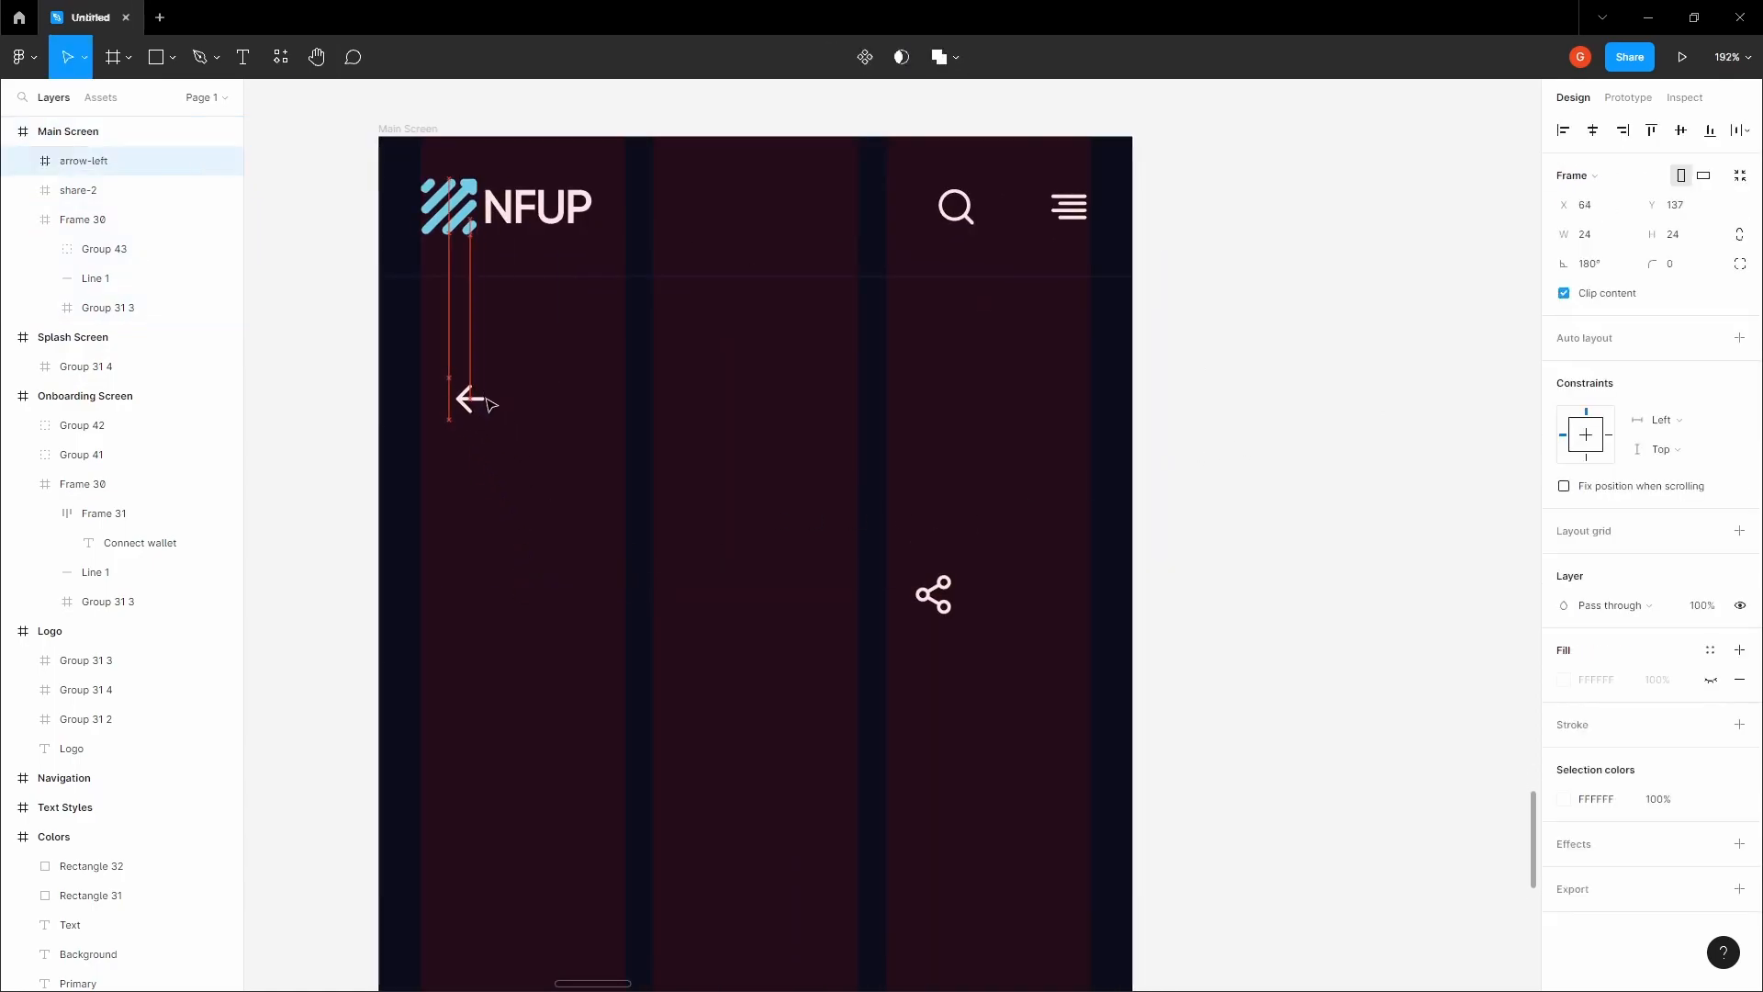
pyautogui.moveTo(933, 592); pyautogui.dragTo(1066, 383)
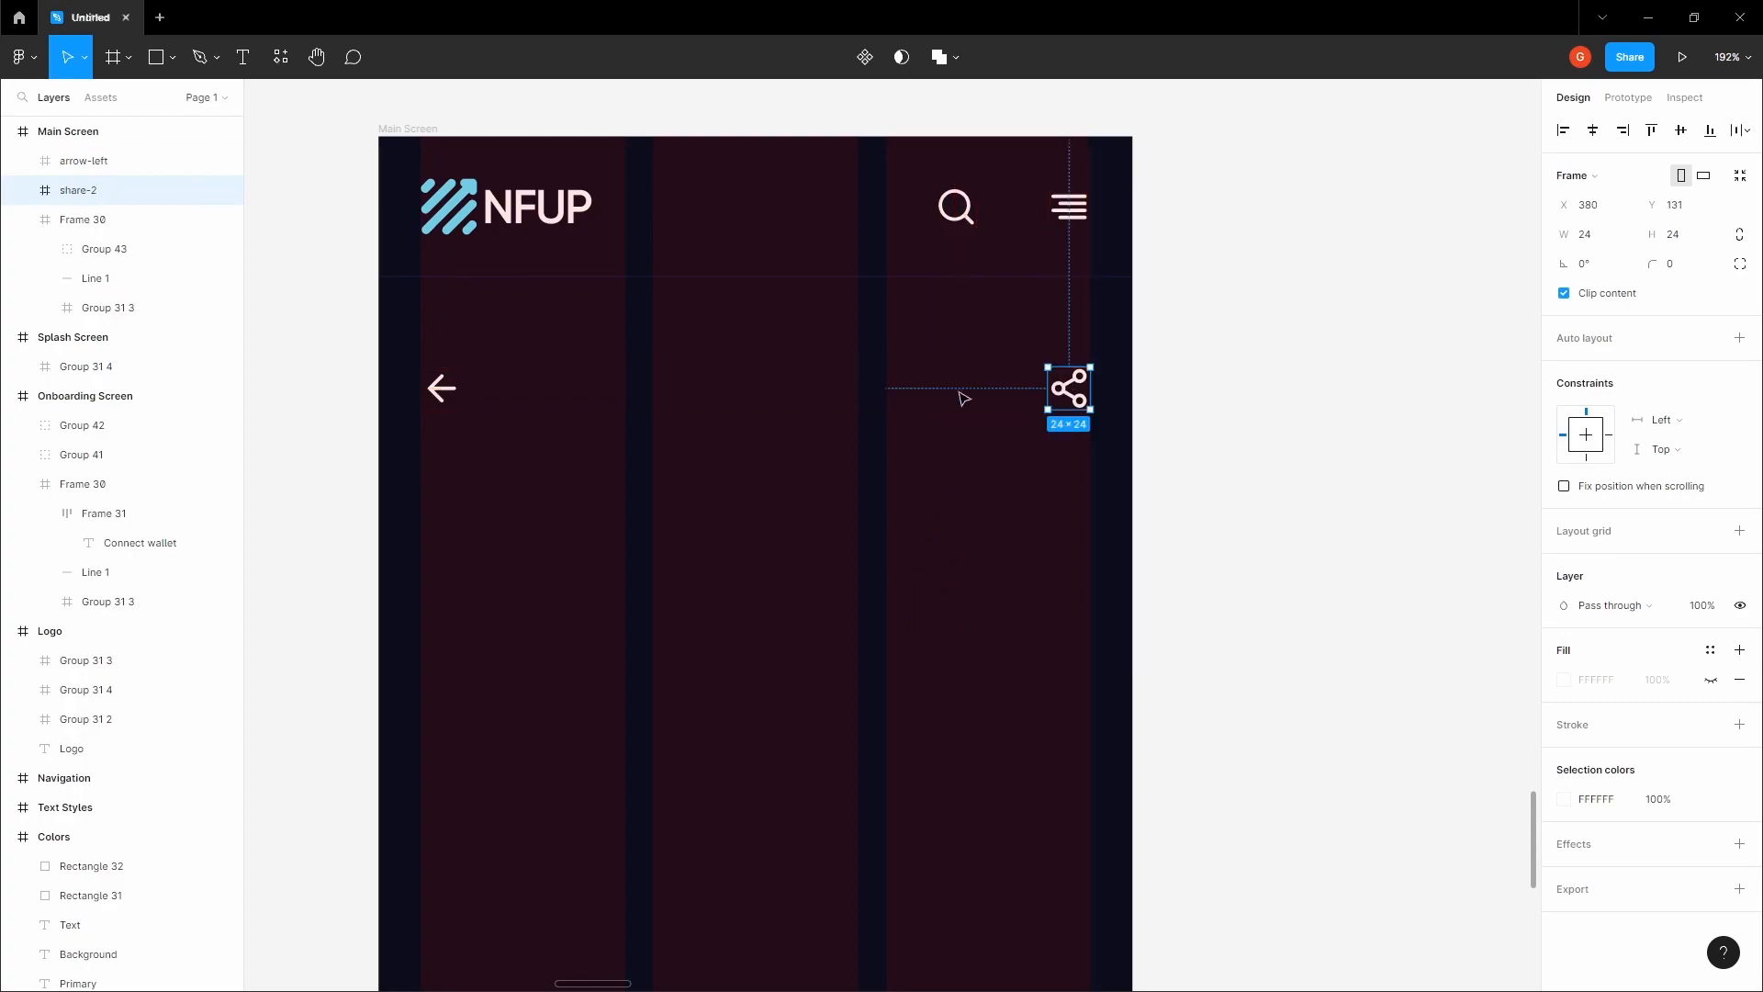
# - Group the back-arrow and share icons and move the group up to Y 120, 40 px below the header
pyautogui.click(438, 394)
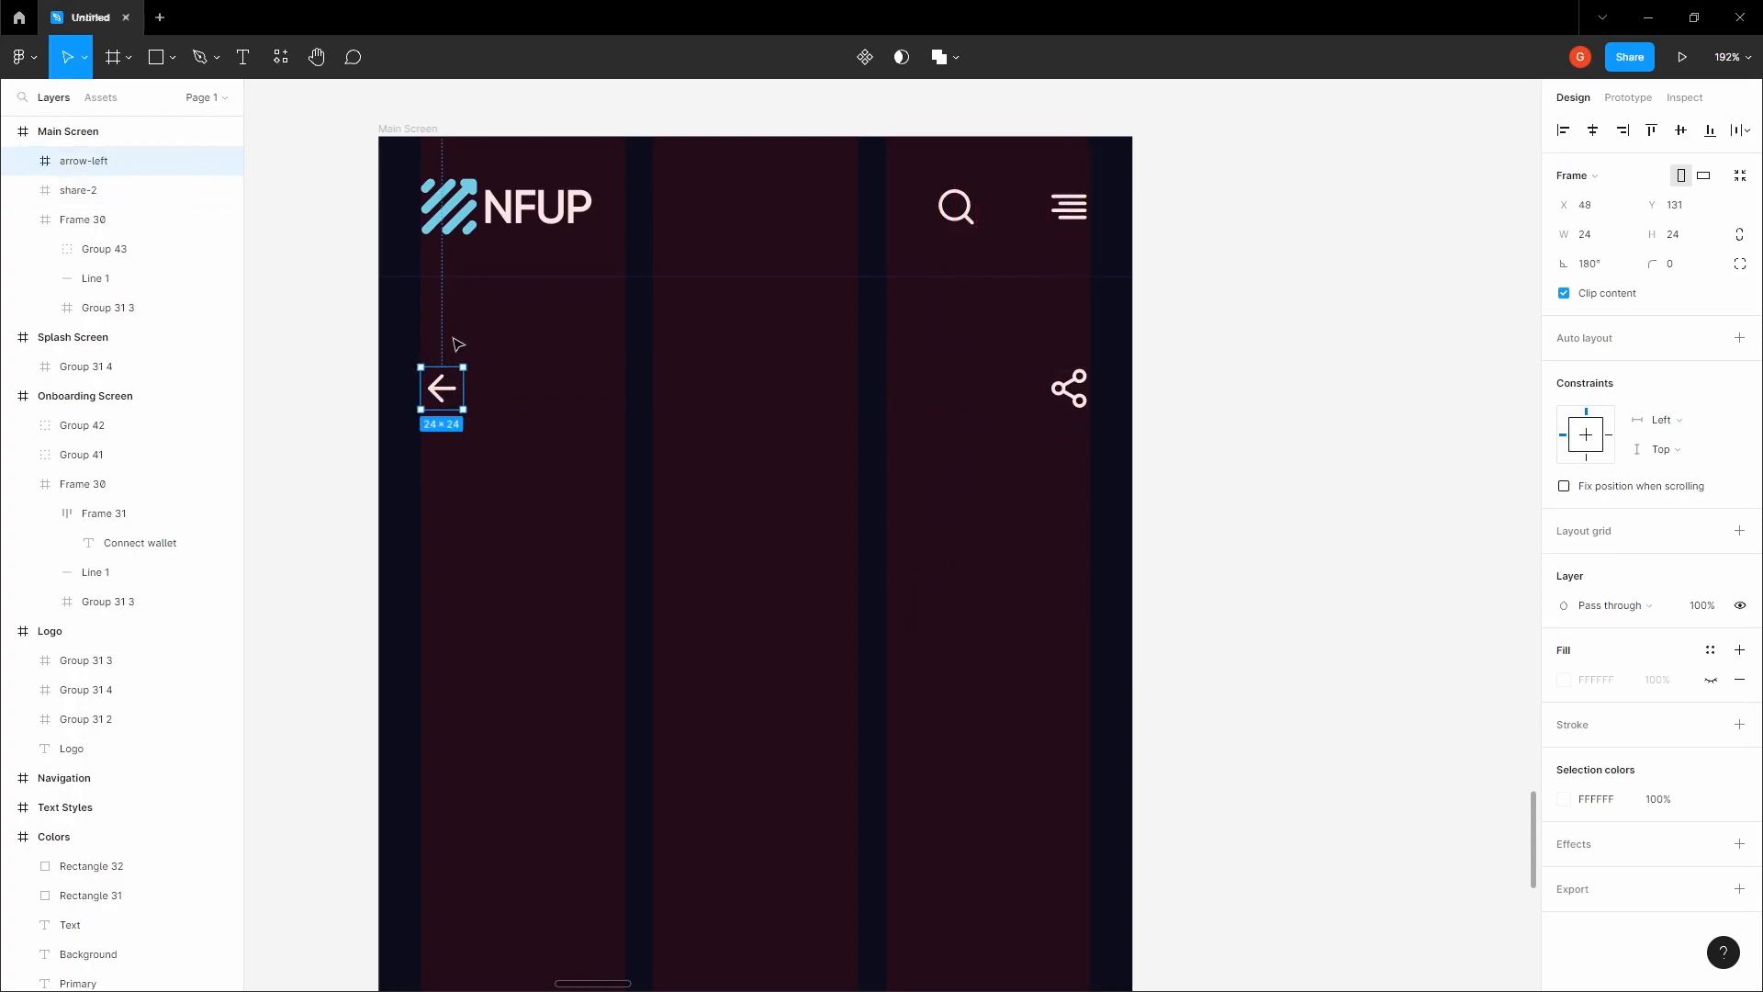
pyautogui.keyDown('shift'); pyautogui.click(1080, 383); pyautogui.keyUp('shift')
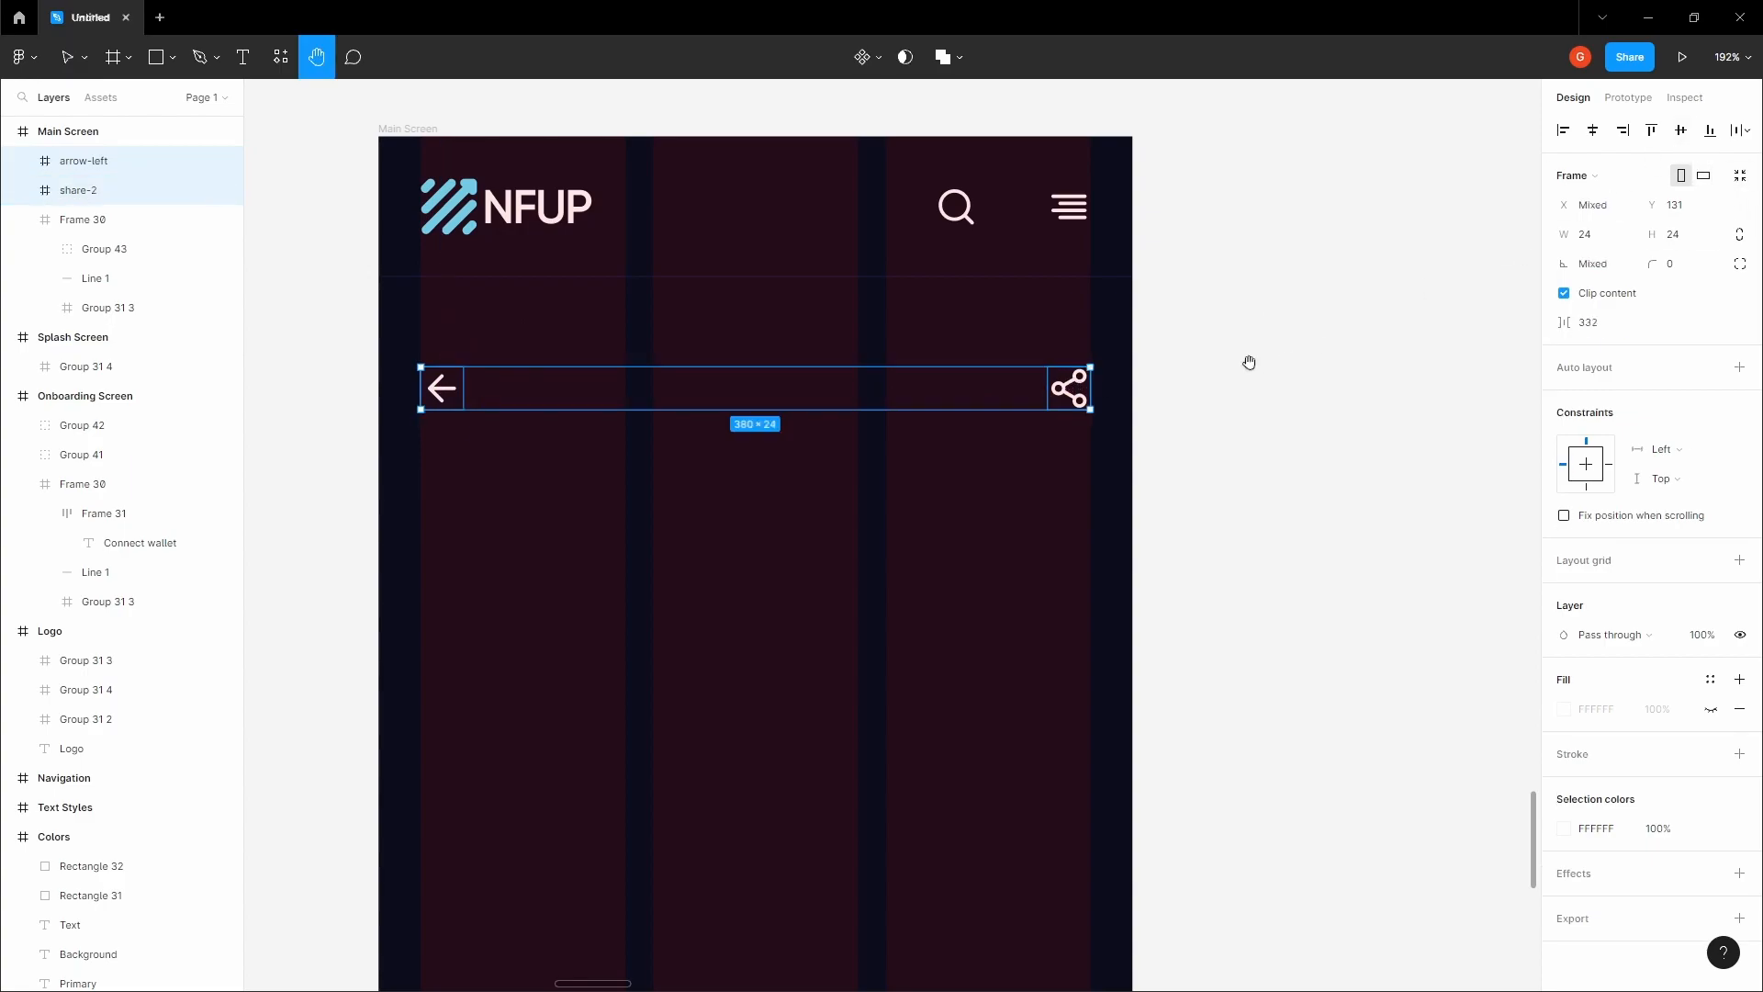
pyautogui.hotkey('ctrl', 'g')
pyautogui.hscroll(-2, 1208, 370)
pyautogui.press('alt')
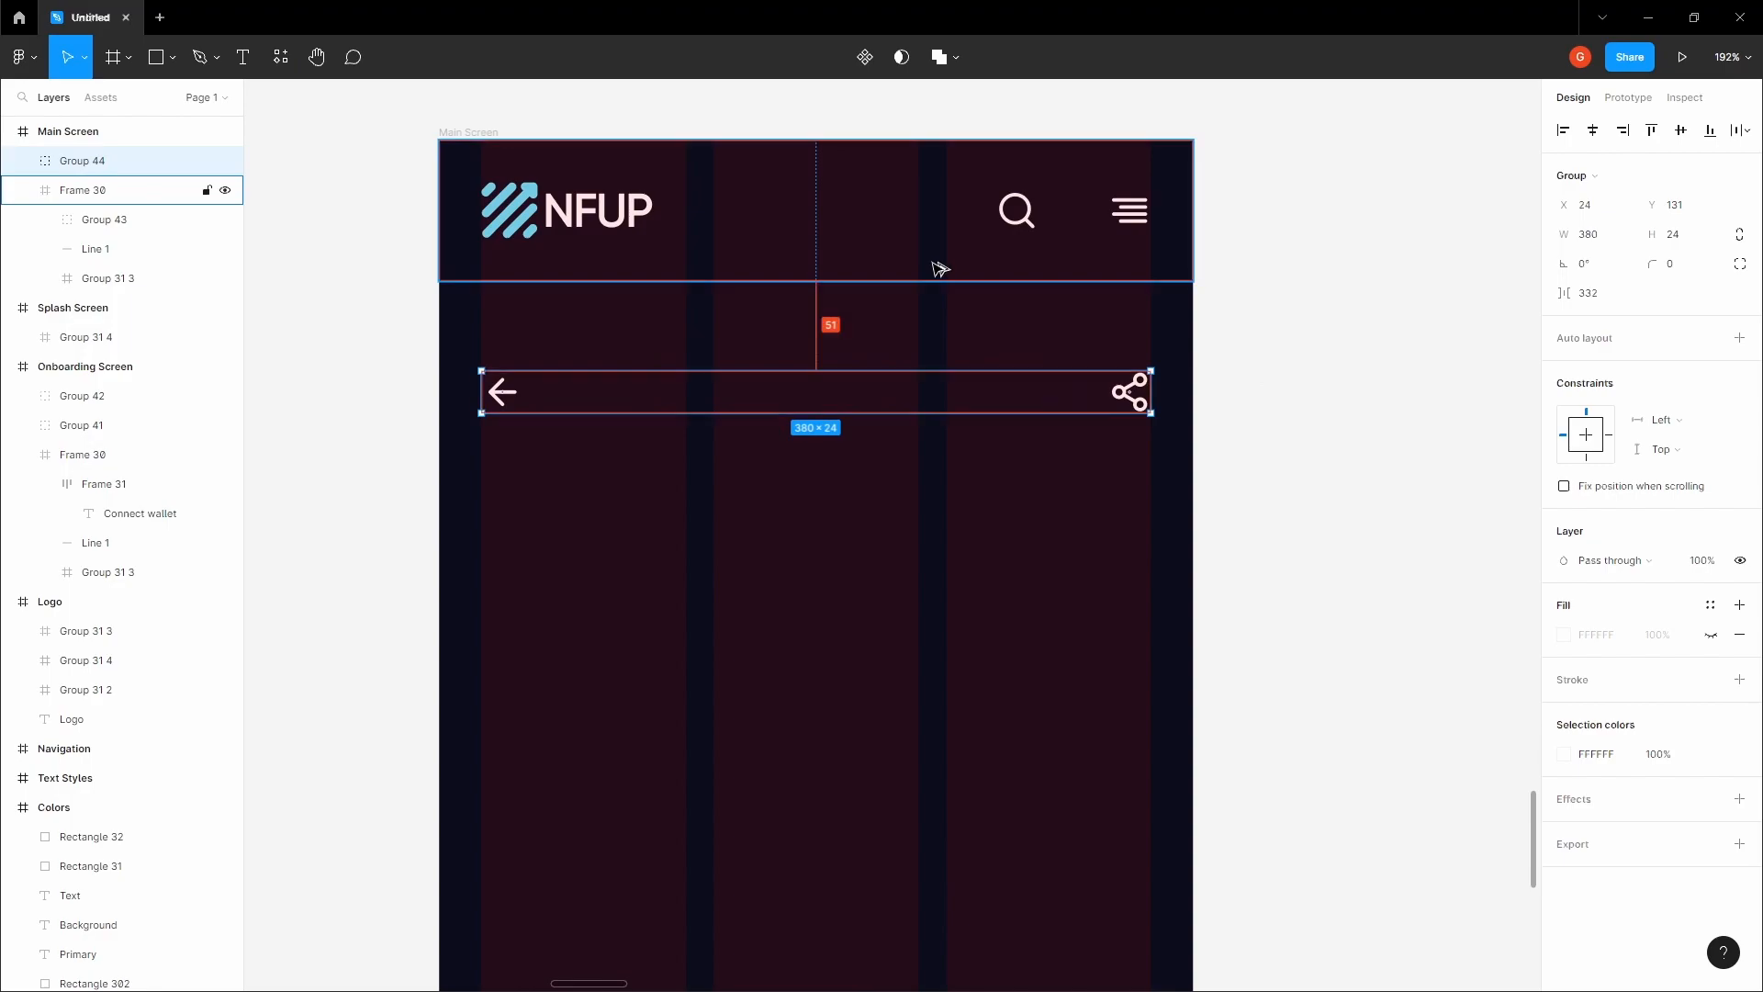
pyautogui.hotkey('shift', 'Up')
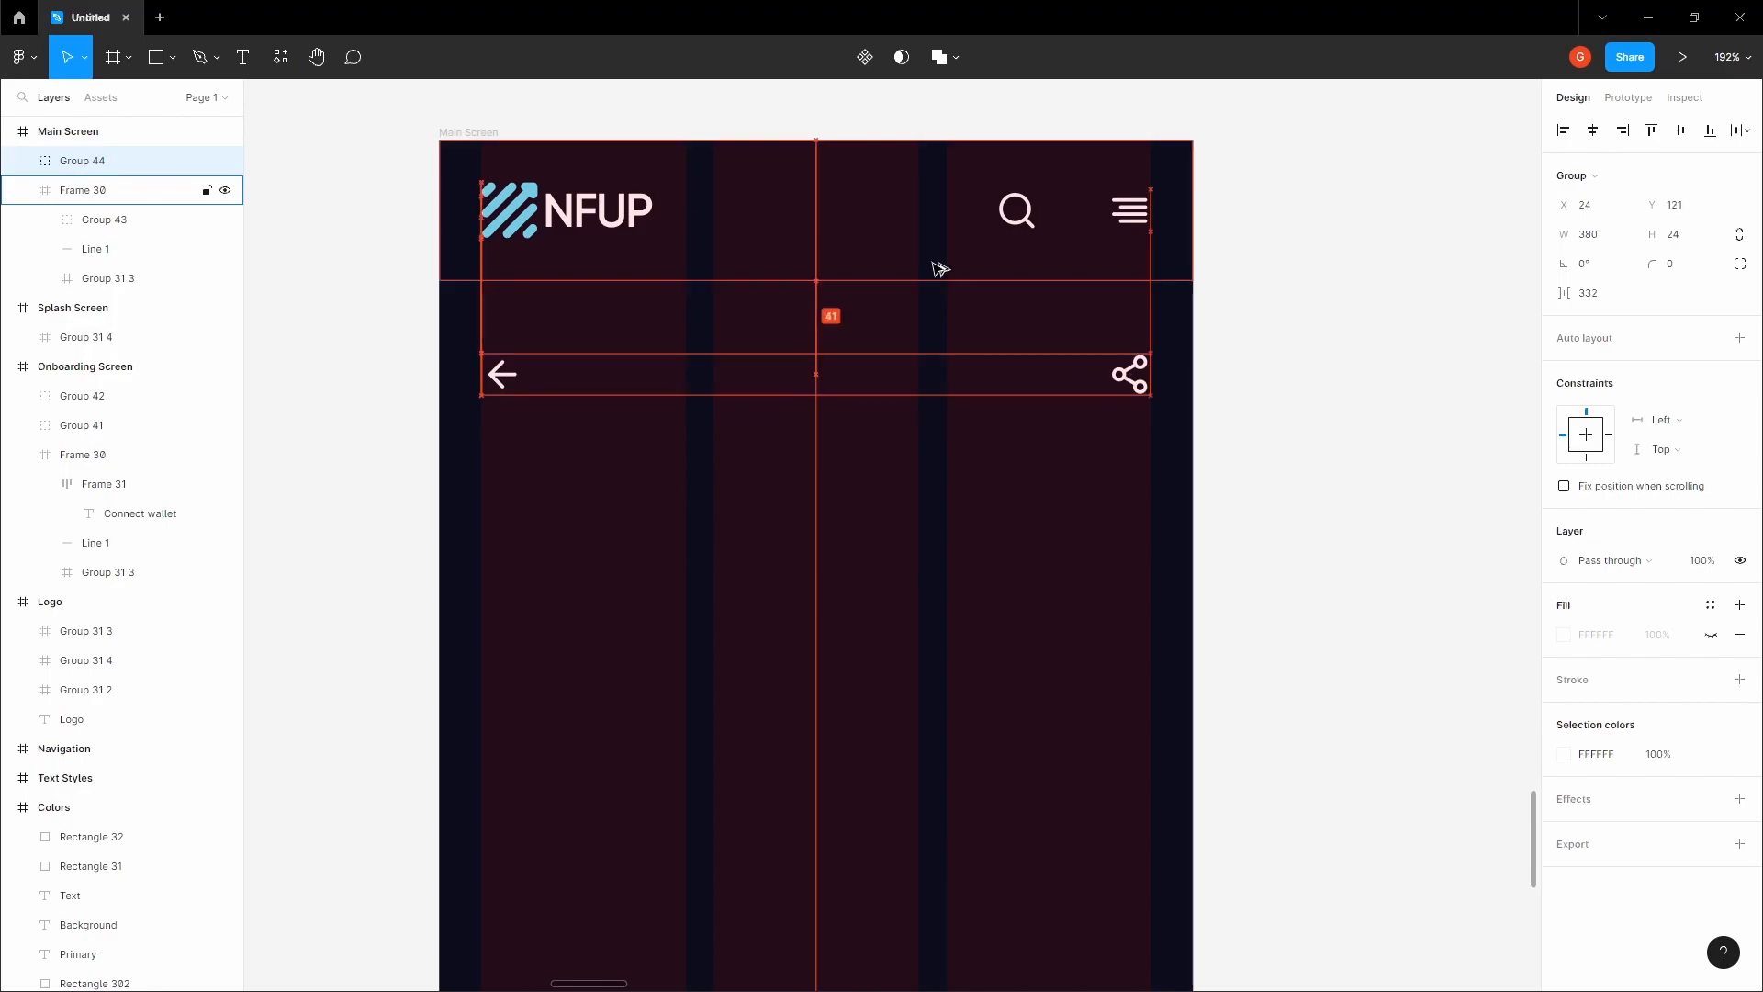
pyautogui.press('Up')
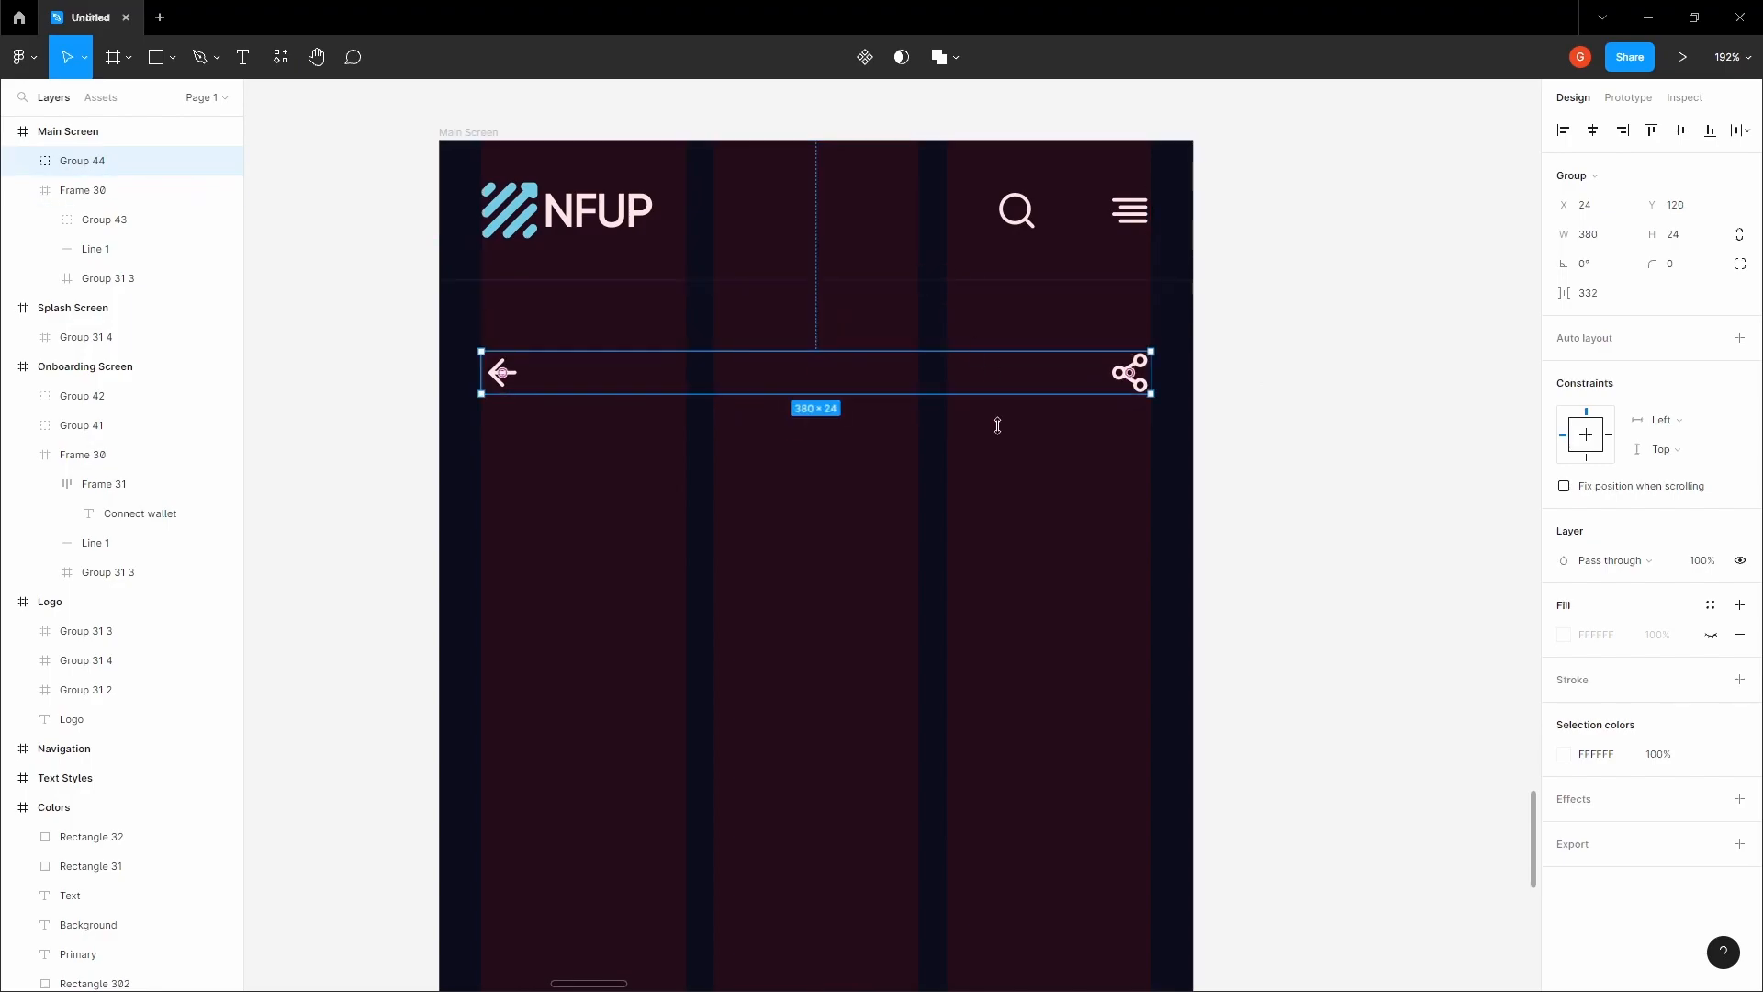
pyautogui.click(1270, 456)
# - Draw a 380 × 160 frame with a white fill across the three columns below the icon row
pyautogui.press('space')
pyautogui.moveTo(1260, 429); pyautogui.dragTo(1256, 422)
pyautogui.scroll(-3, 1160, 404)
pyautogui.press('f')
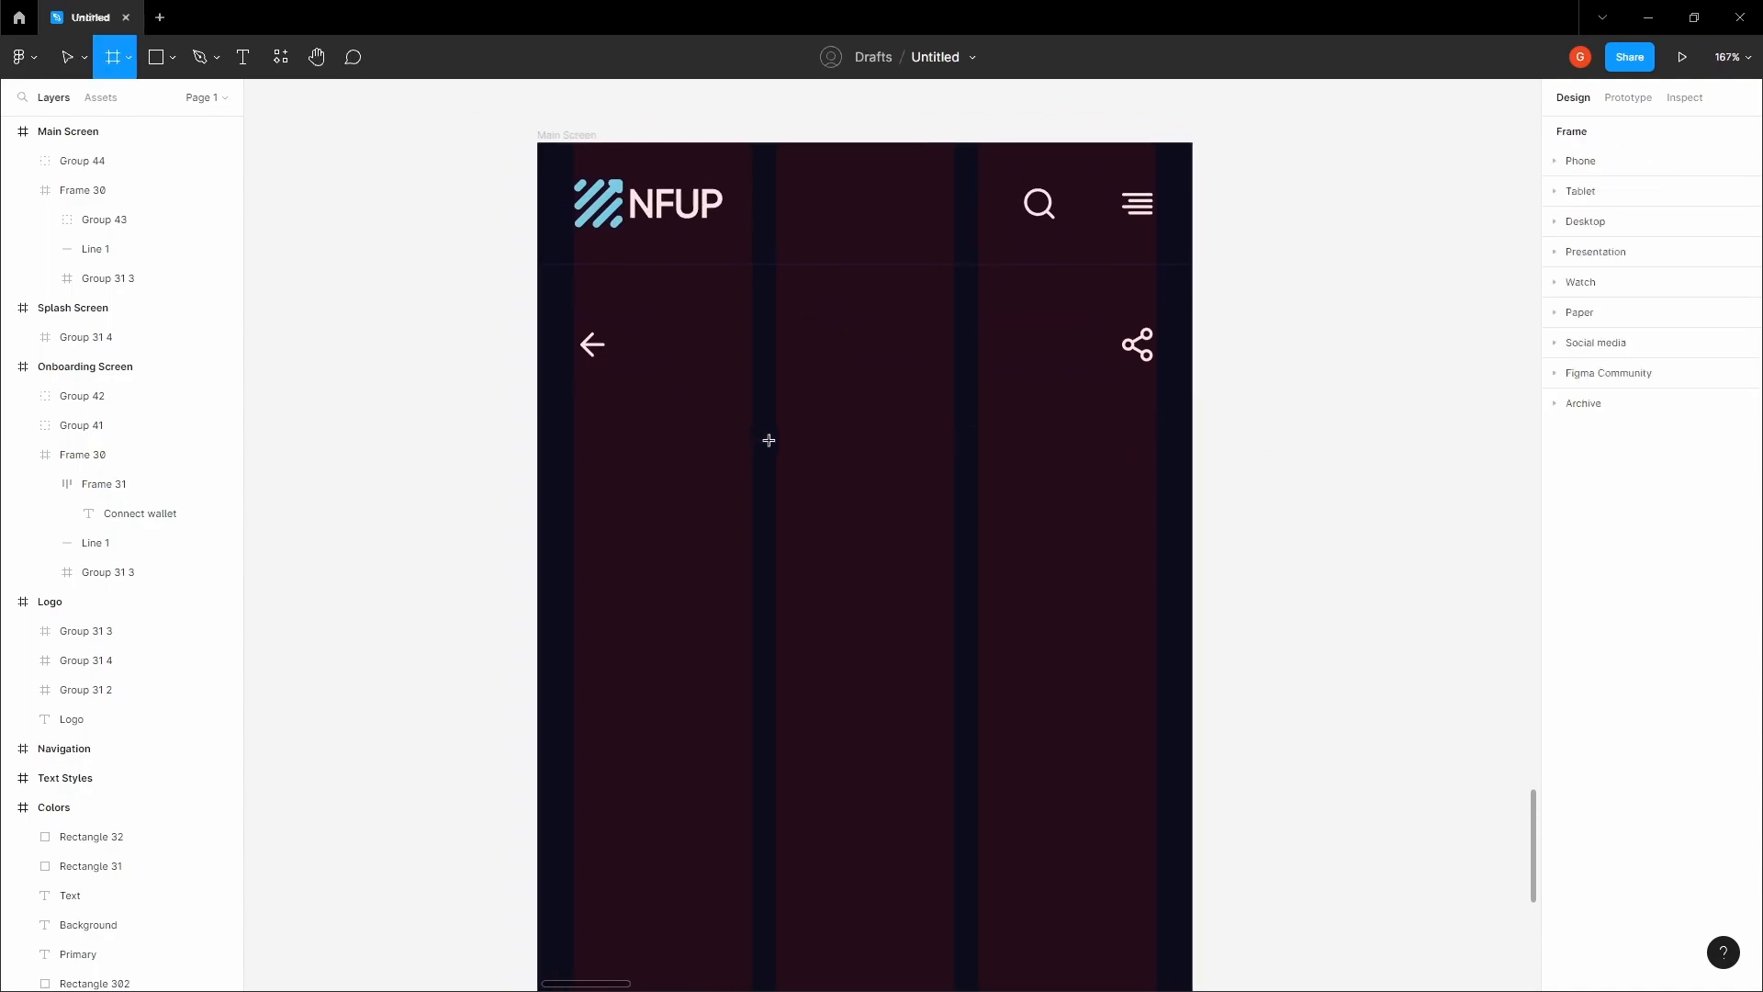
pyautogui.moveTo(555, 394); pyautogui.dragTo(1192, 532)
pyautogui.scroll(5, 542, 457)
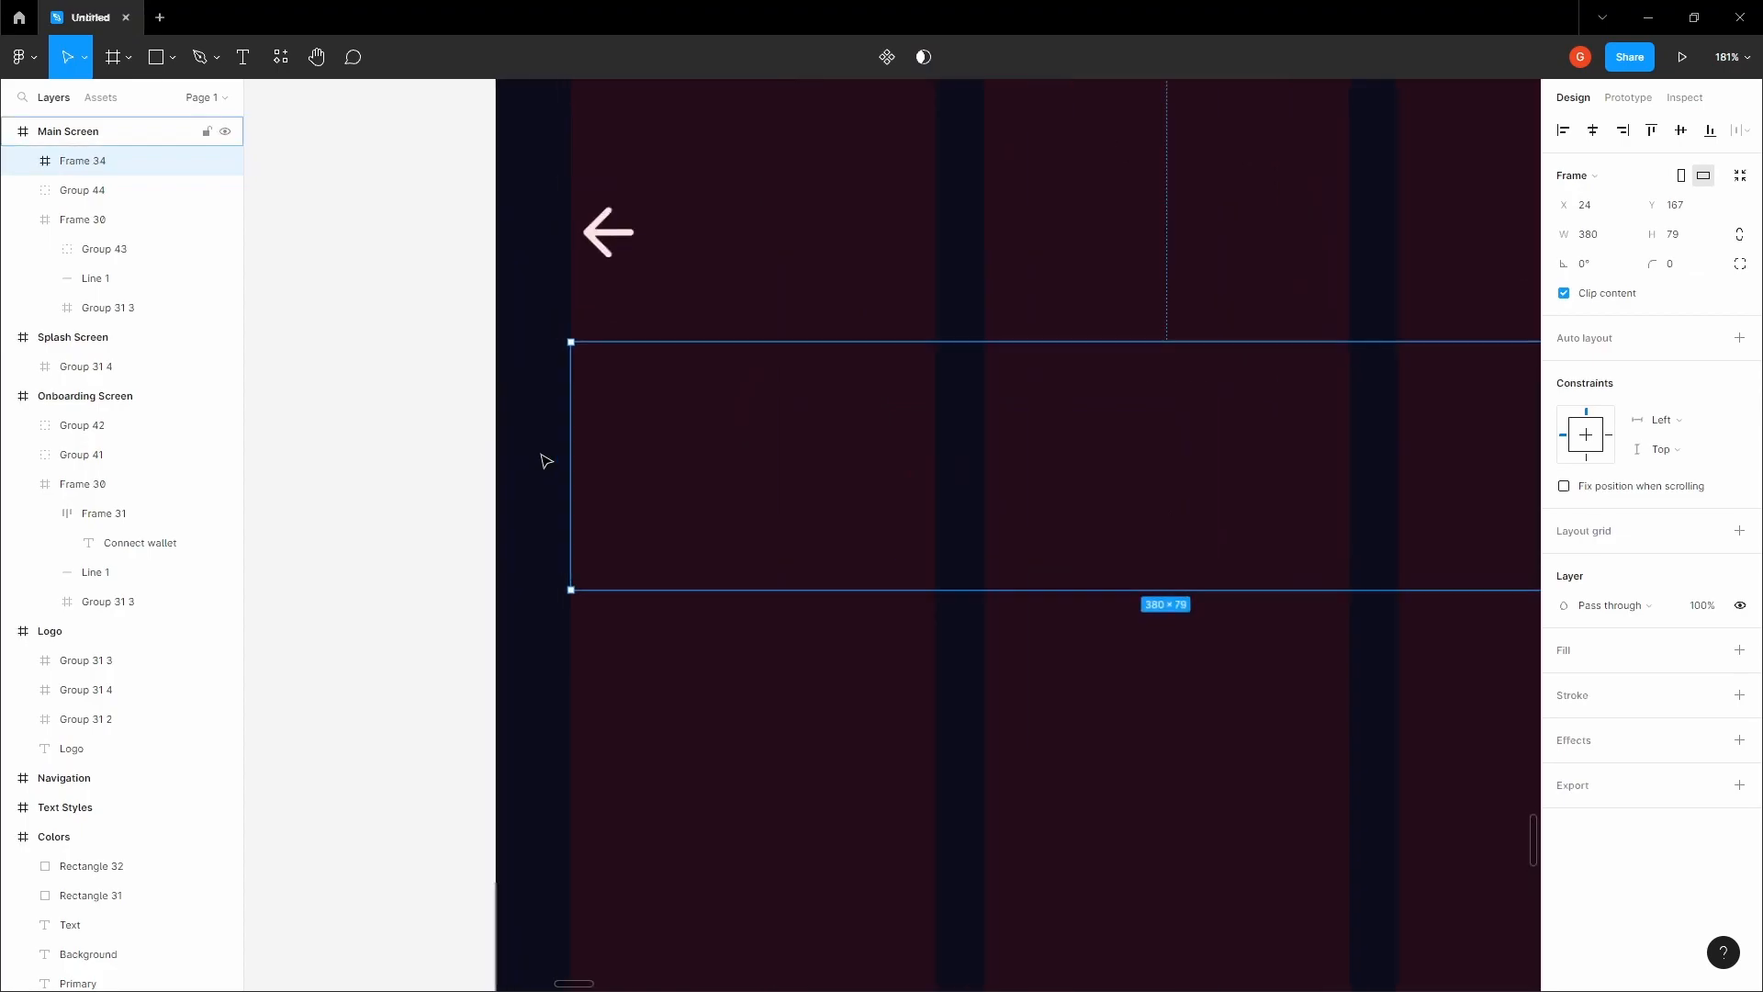
pyautogui.scroll(-8, 598, 433)
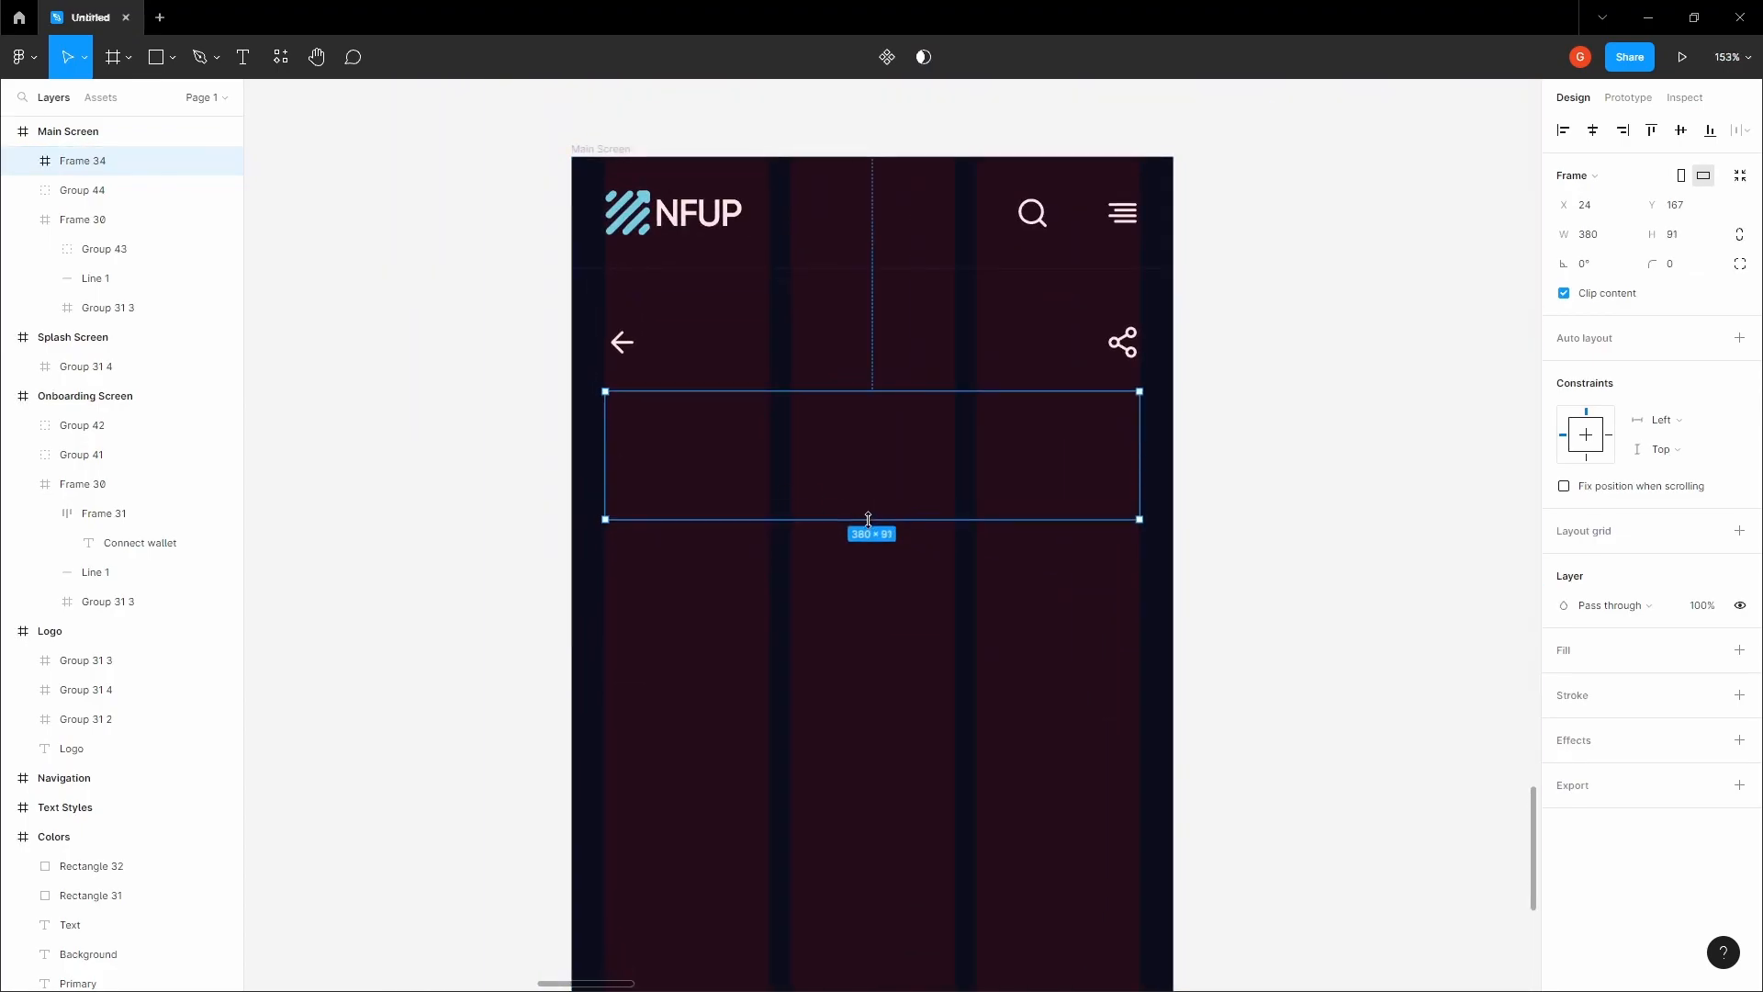
pyautogui.moveTo(868, 566); pyautogui.dragTo(869, 586)
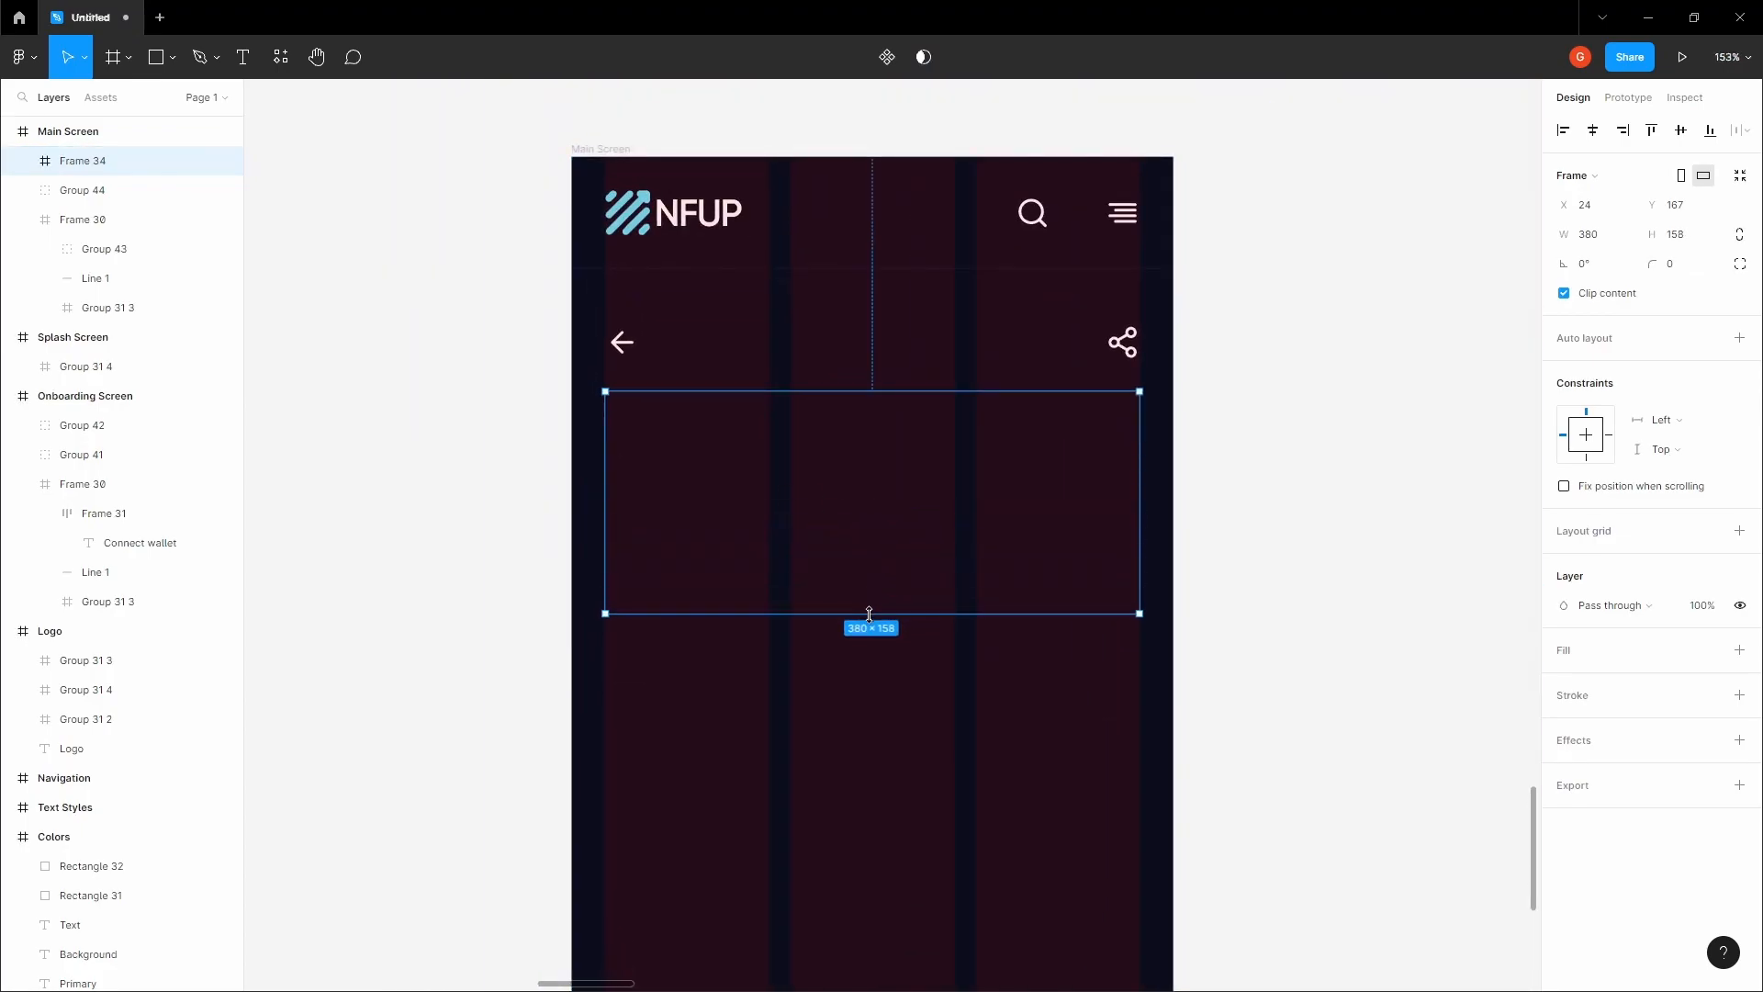
pyautogui.click(1740, 652)
pyautogui.click(1319, 500)
# - Copy the pink and blue marbled banner image from the Illustrations & Imagery frame
pyautogui.scroll(-6, 1320, 499)
pyautogui.moveTo(1319, 499); pyautogui.dragTo(1050, 598)
pyautogui.scroll(-5, 1051, 598)
pyautogui.moveTo(1053, 519); pyautogui.dragTo(820, 693)
pyautogui.moveTo(996, 548); pyautogui.dragTo(771, 604)
pyautogui.hscroll(7, 772, 604)
pyautogui.scroll(4, 1014, 496)
pyautogui.press('v')
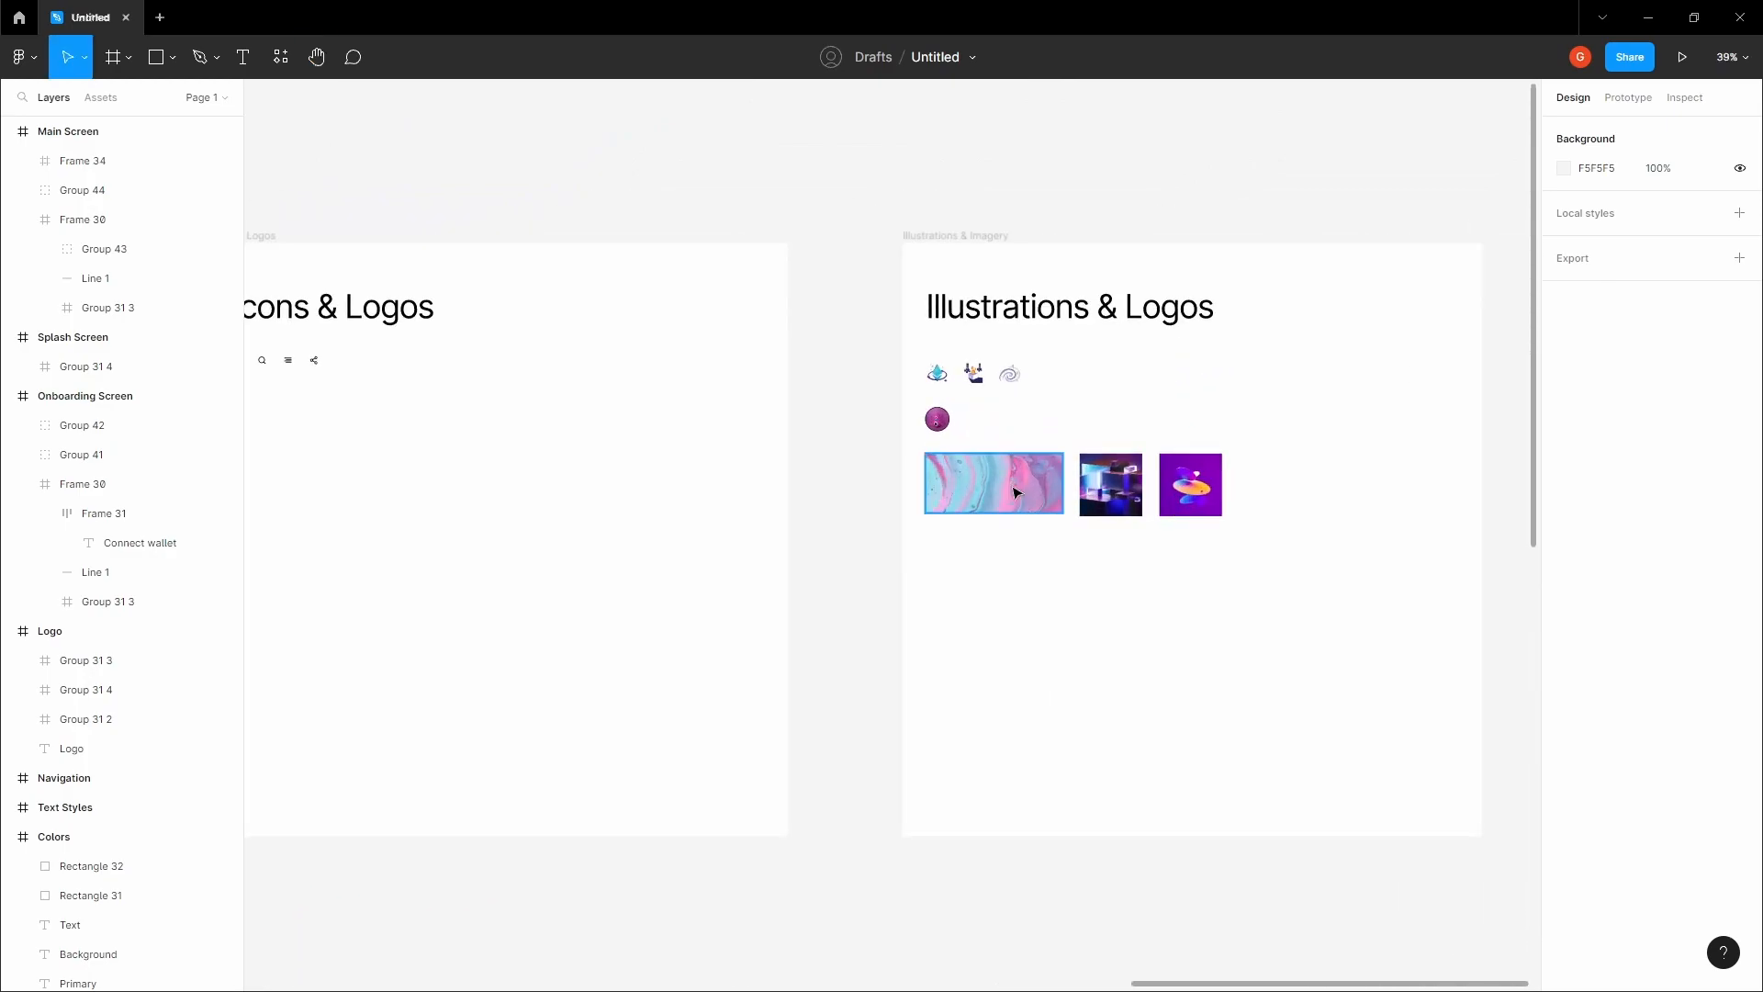
pyautogui.scroll(4, 1016, 493)
pyautogui.click(1016, 493)
pyautogui.scroll(3, 1012, 486)
pyautogui.rightClick(1006, 489)
pyautogui.click(1031, 470)
pyautogui.click(597, 505)
# - Delete the white placeholder frame on Main Screen and paste the copied marbled banner there
pyautogui.press('h')
pyautogui.scroll(-8, 595, 497)
pyautogui.moveTo(597, 505); pyautogui.dragTo(1000, 410)
pyautogui.scroll(-3, 741, 422)
pyautogui.moveTo(387, 689); pyautogui.dragTo(766, 557)
pyautogui.scroll(10, 766, 557)
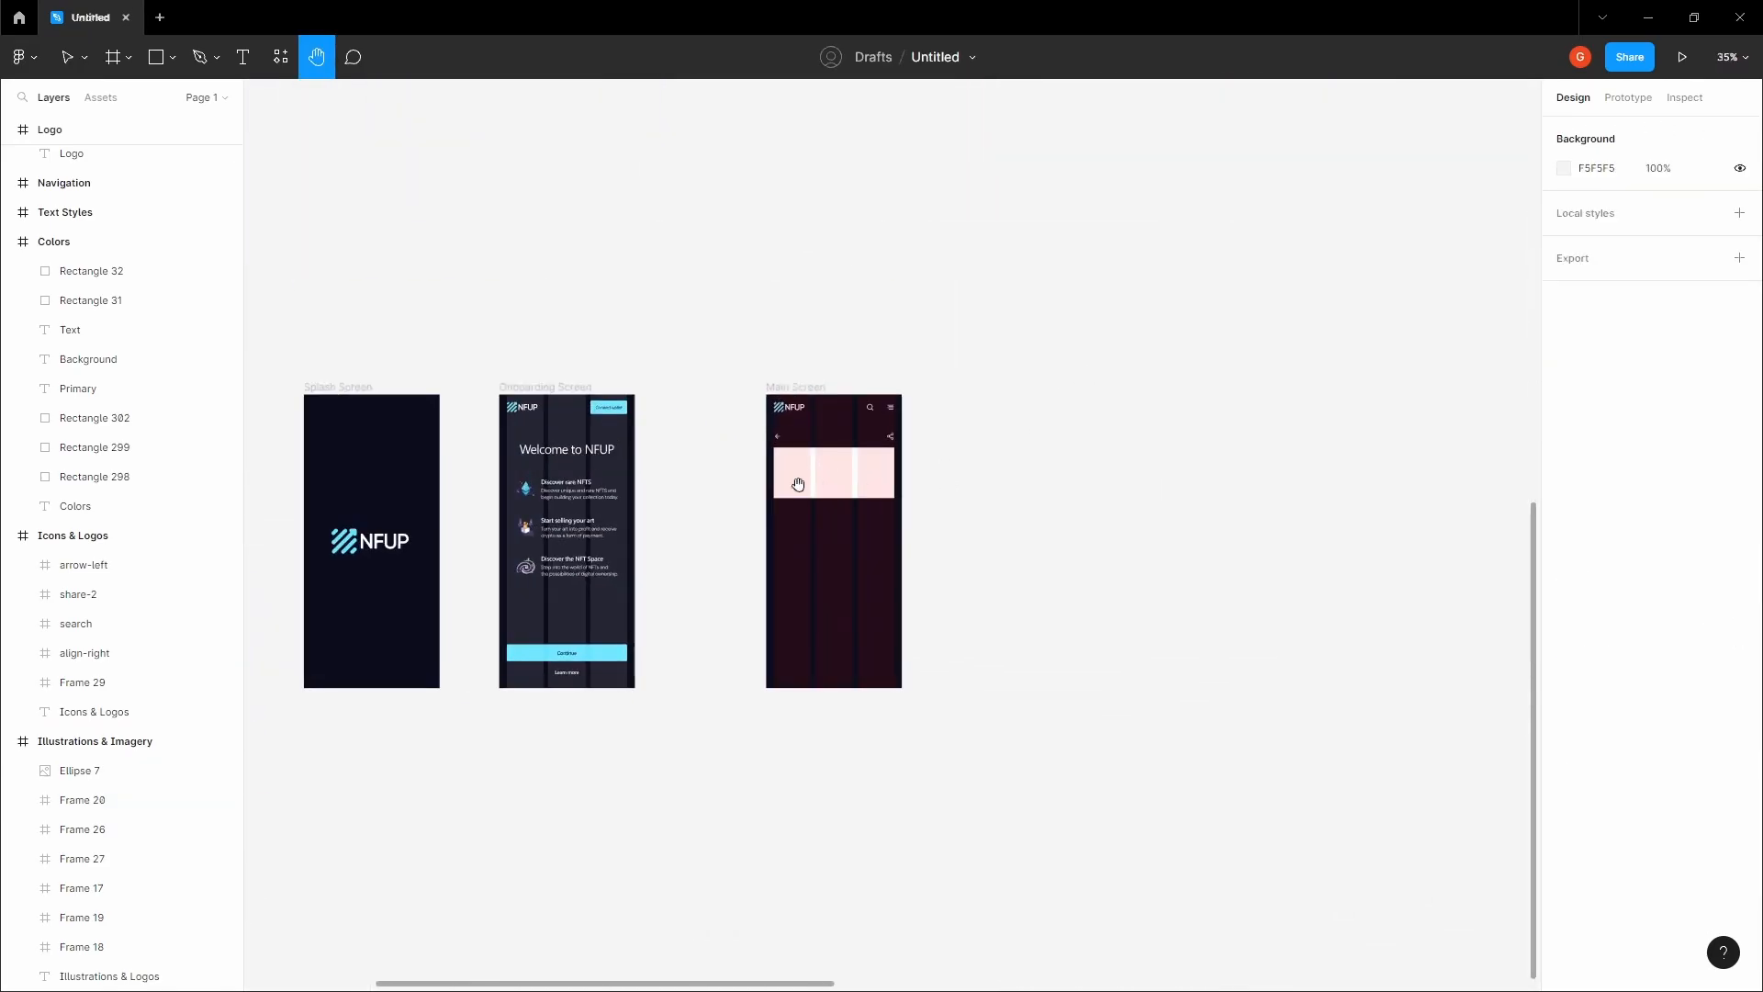
pyautogui.press('v')
pyautogui.click(915, 481)
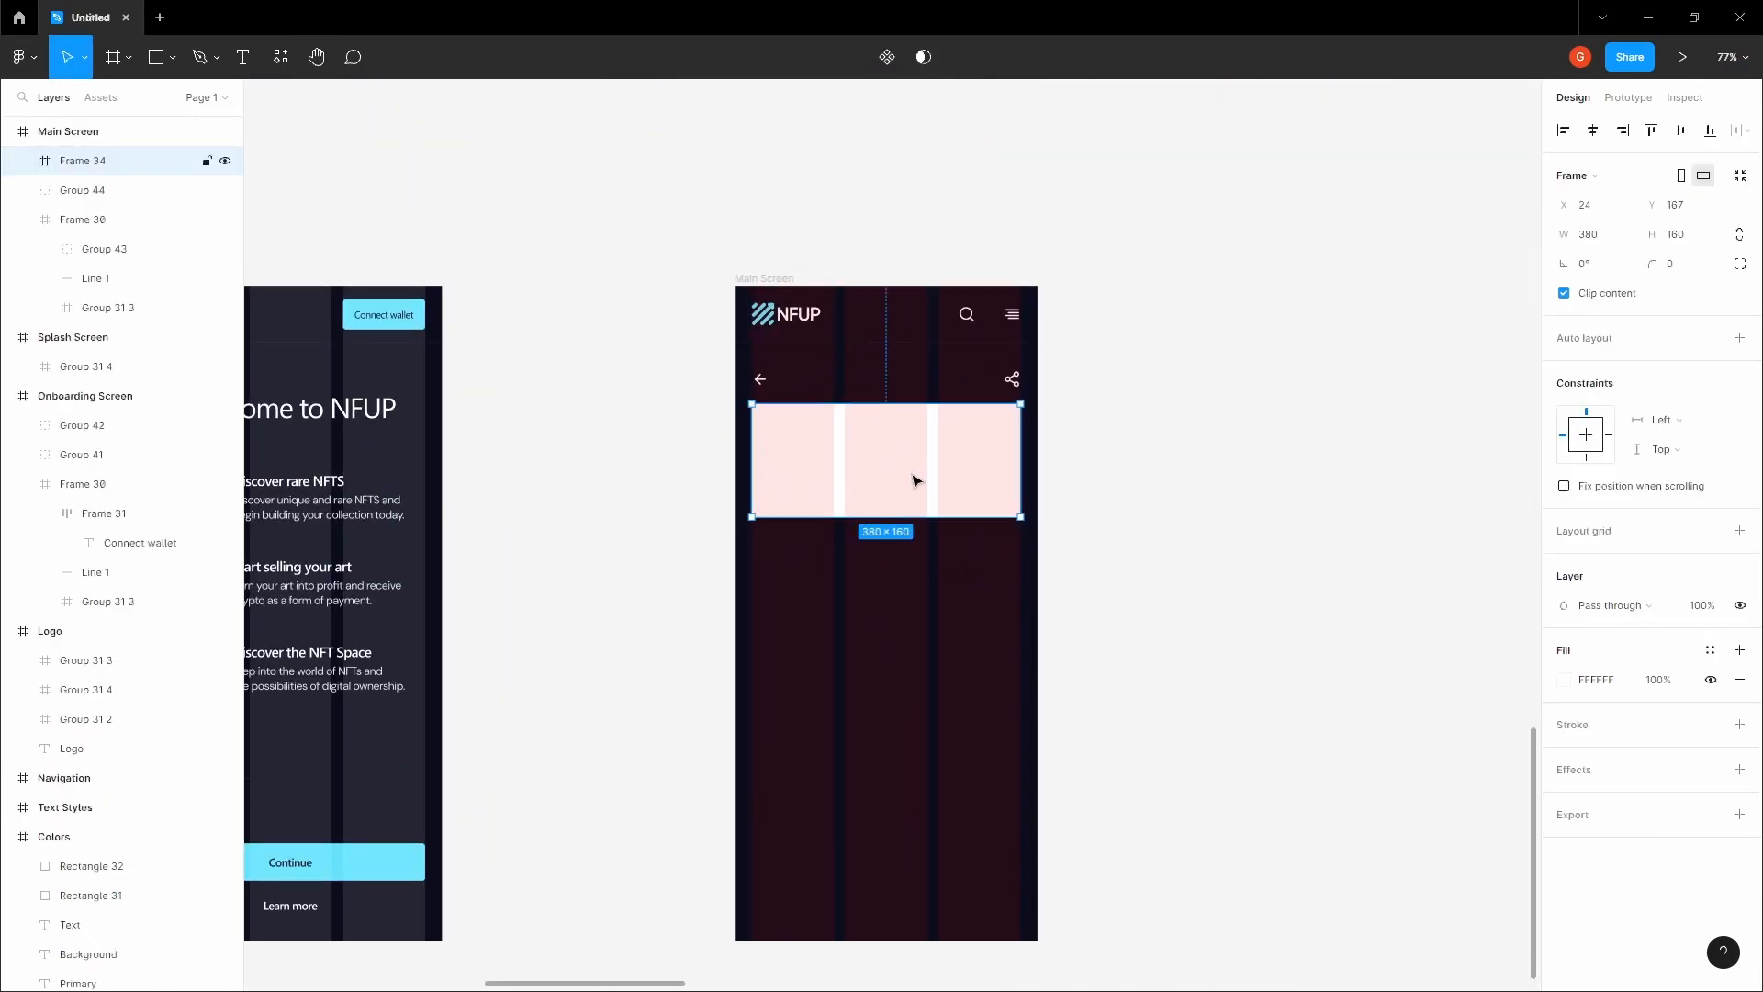
pyautogui.press('Delete')
pyautogui.hotkey('ctrl', 'v')
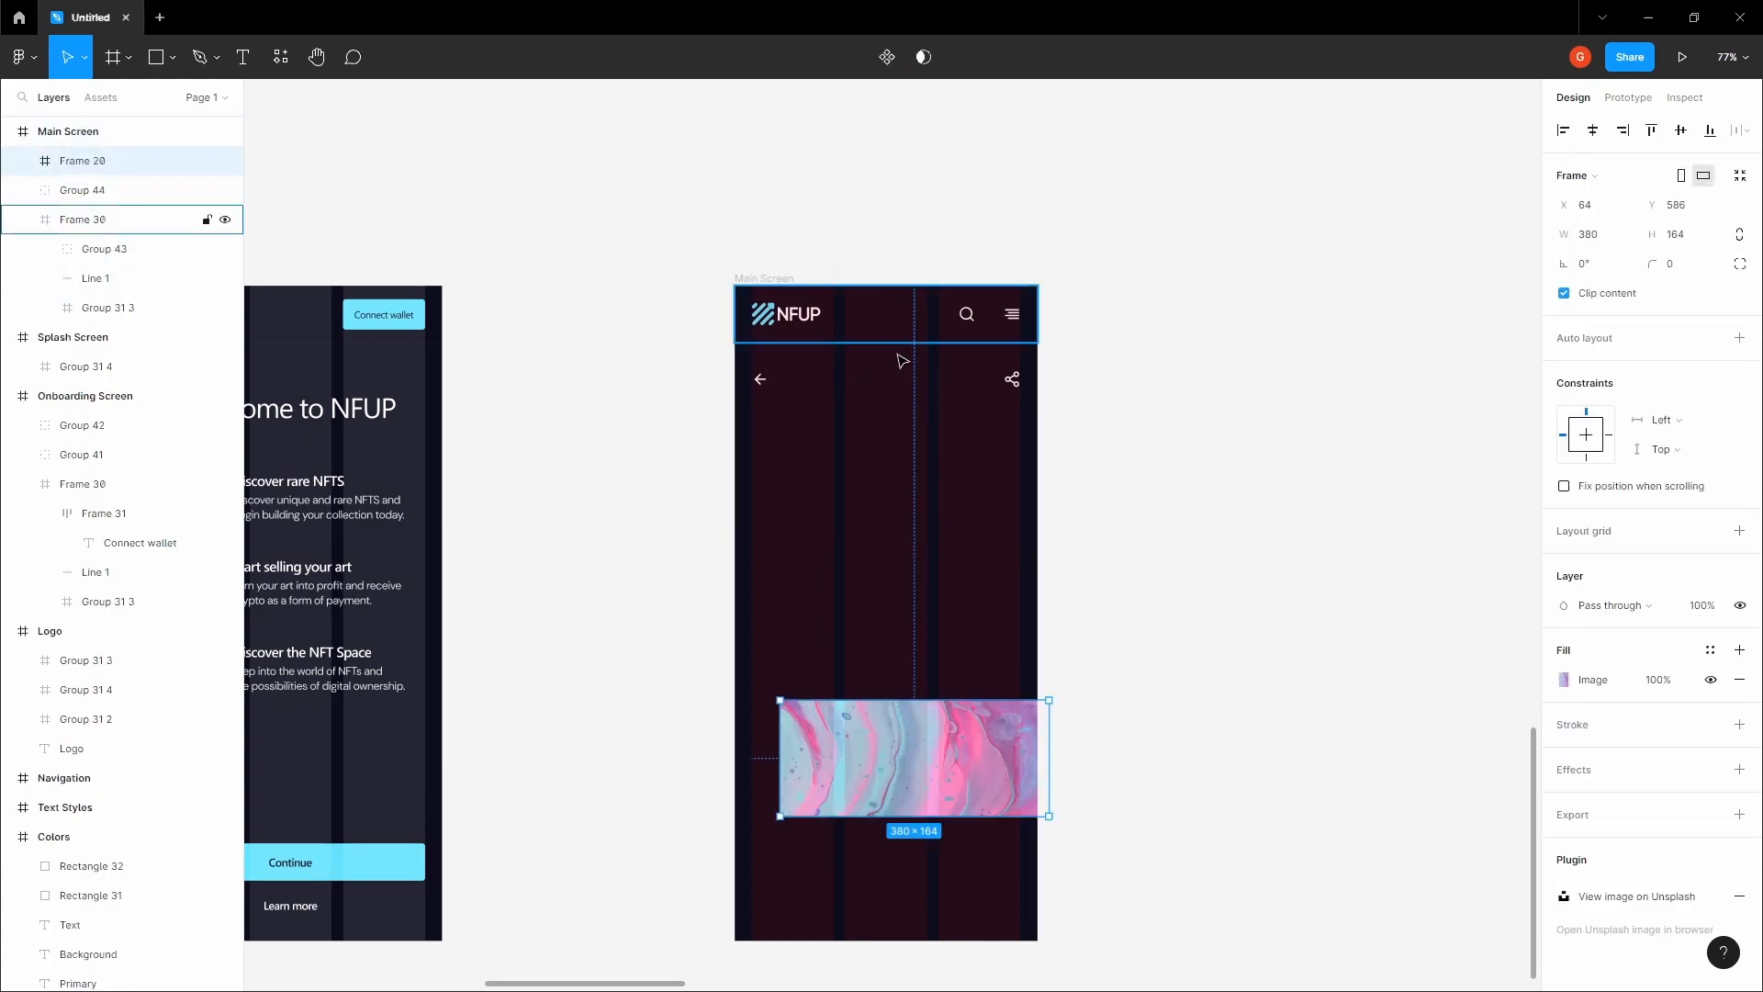
# - Position the marbled banner at X 24, Y 160, 16 px below the icon row and flush with the outer columns
pyautogui.moveTo(890, 749); pyautogui.dragTo(820, 418)
pyautogui.scroll(5, 856, 498)
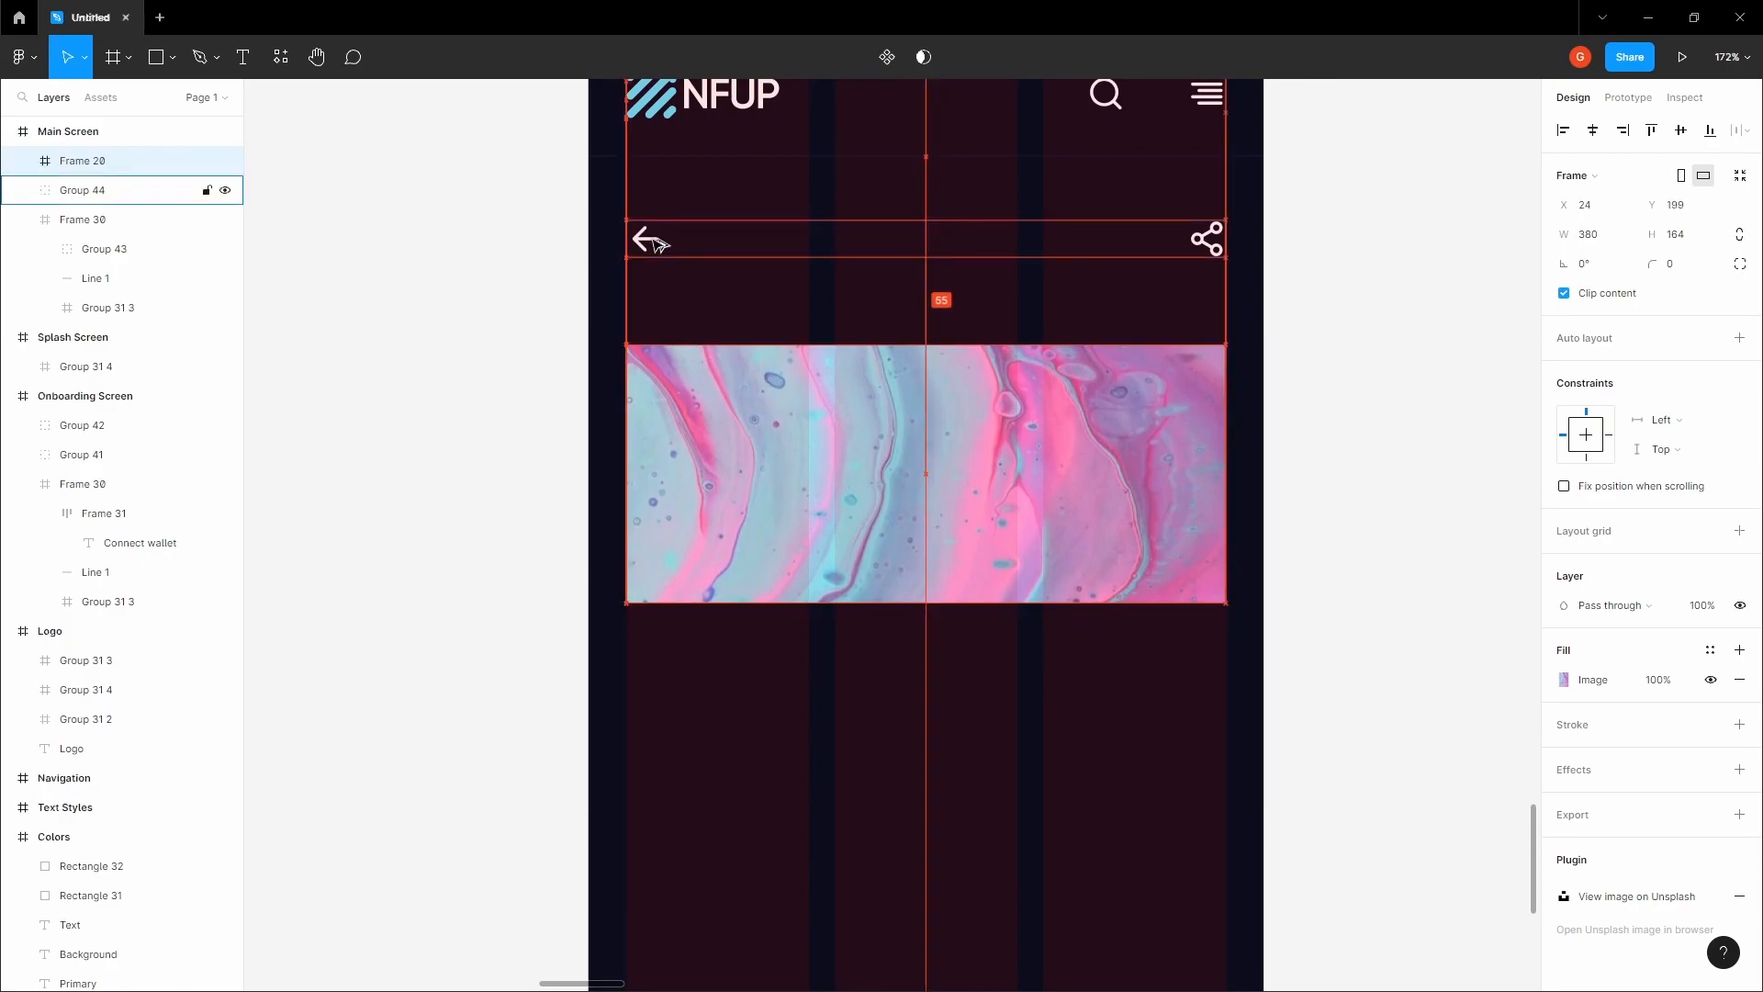
pyautogui.hotkey('shift', 'Up')
pyautogui.hotkey('shift', 'Up')
pyautogui.hotkey('shift', 'Up')
pyautogui.hotkey('shift', 'Up')
pyautogui.press('Up')
pyautogui.press('Up')
pyautogui.press('Up')
pyautogui.press('Up')
pyautogui.press('Up')
pyautogui.press('Up')
pyautogui.press('Up')
pyautogui.press('Up')
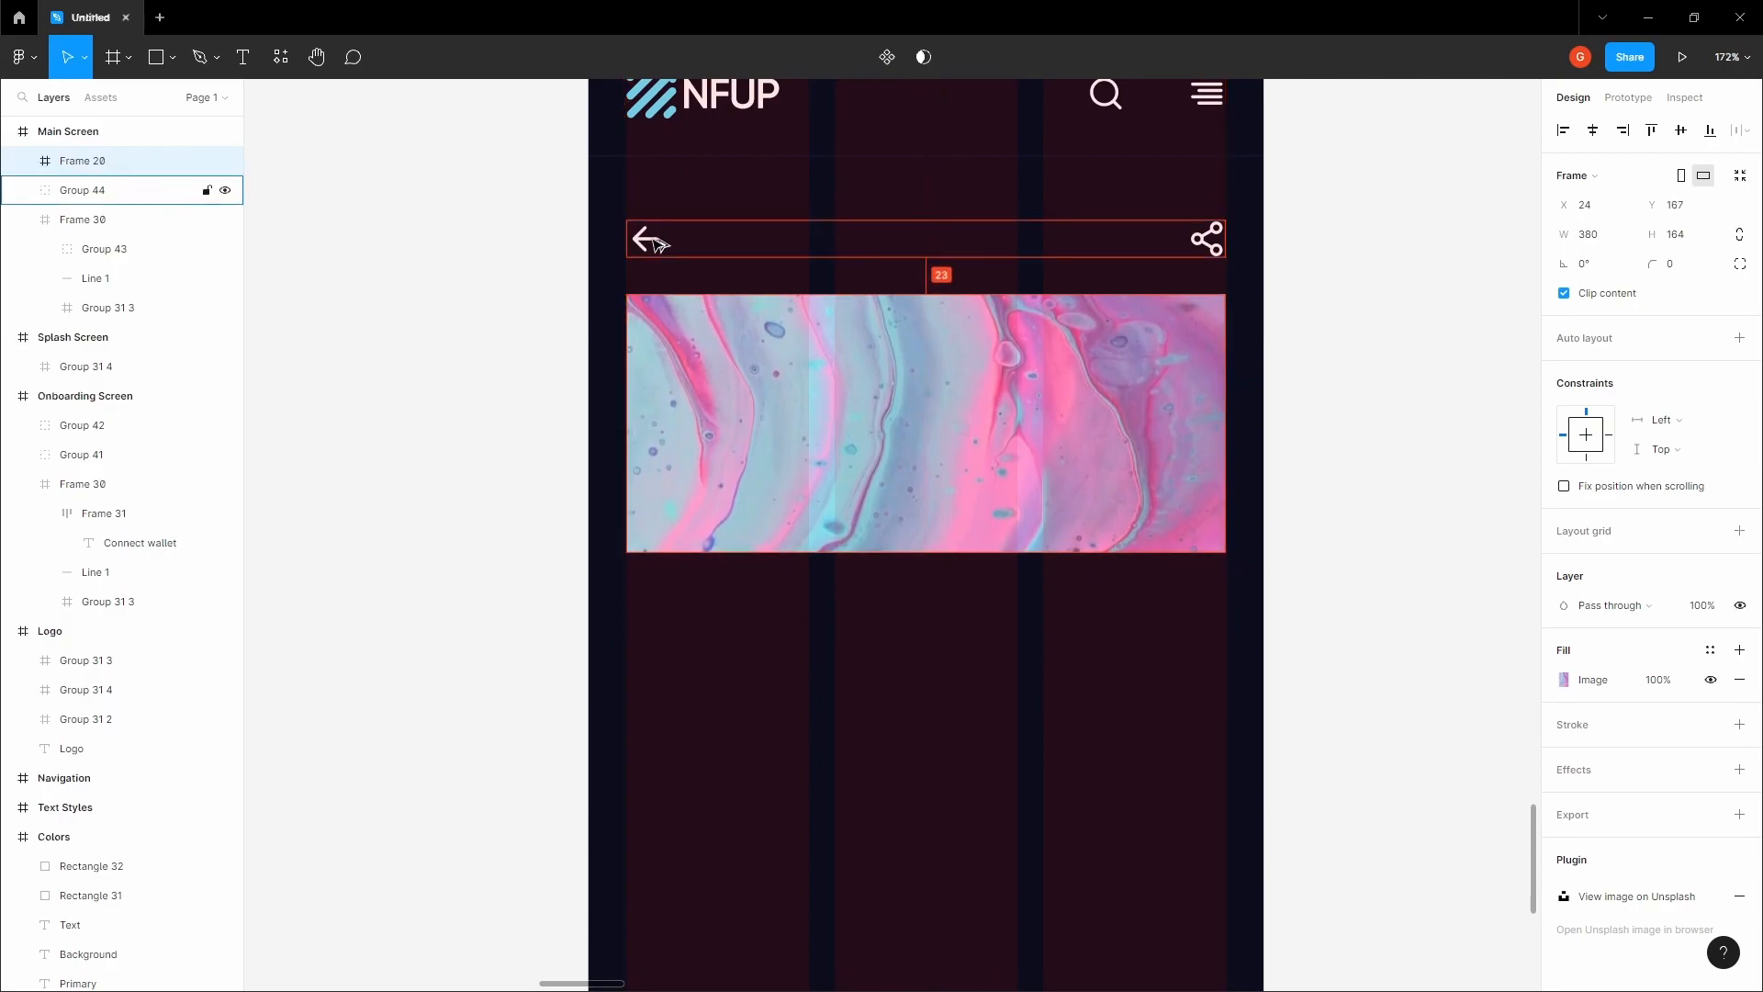
pyautogui.press('Up')
pyautogui.press('Up')
pyautogui.press('Up')
pyautogui.press('Up')
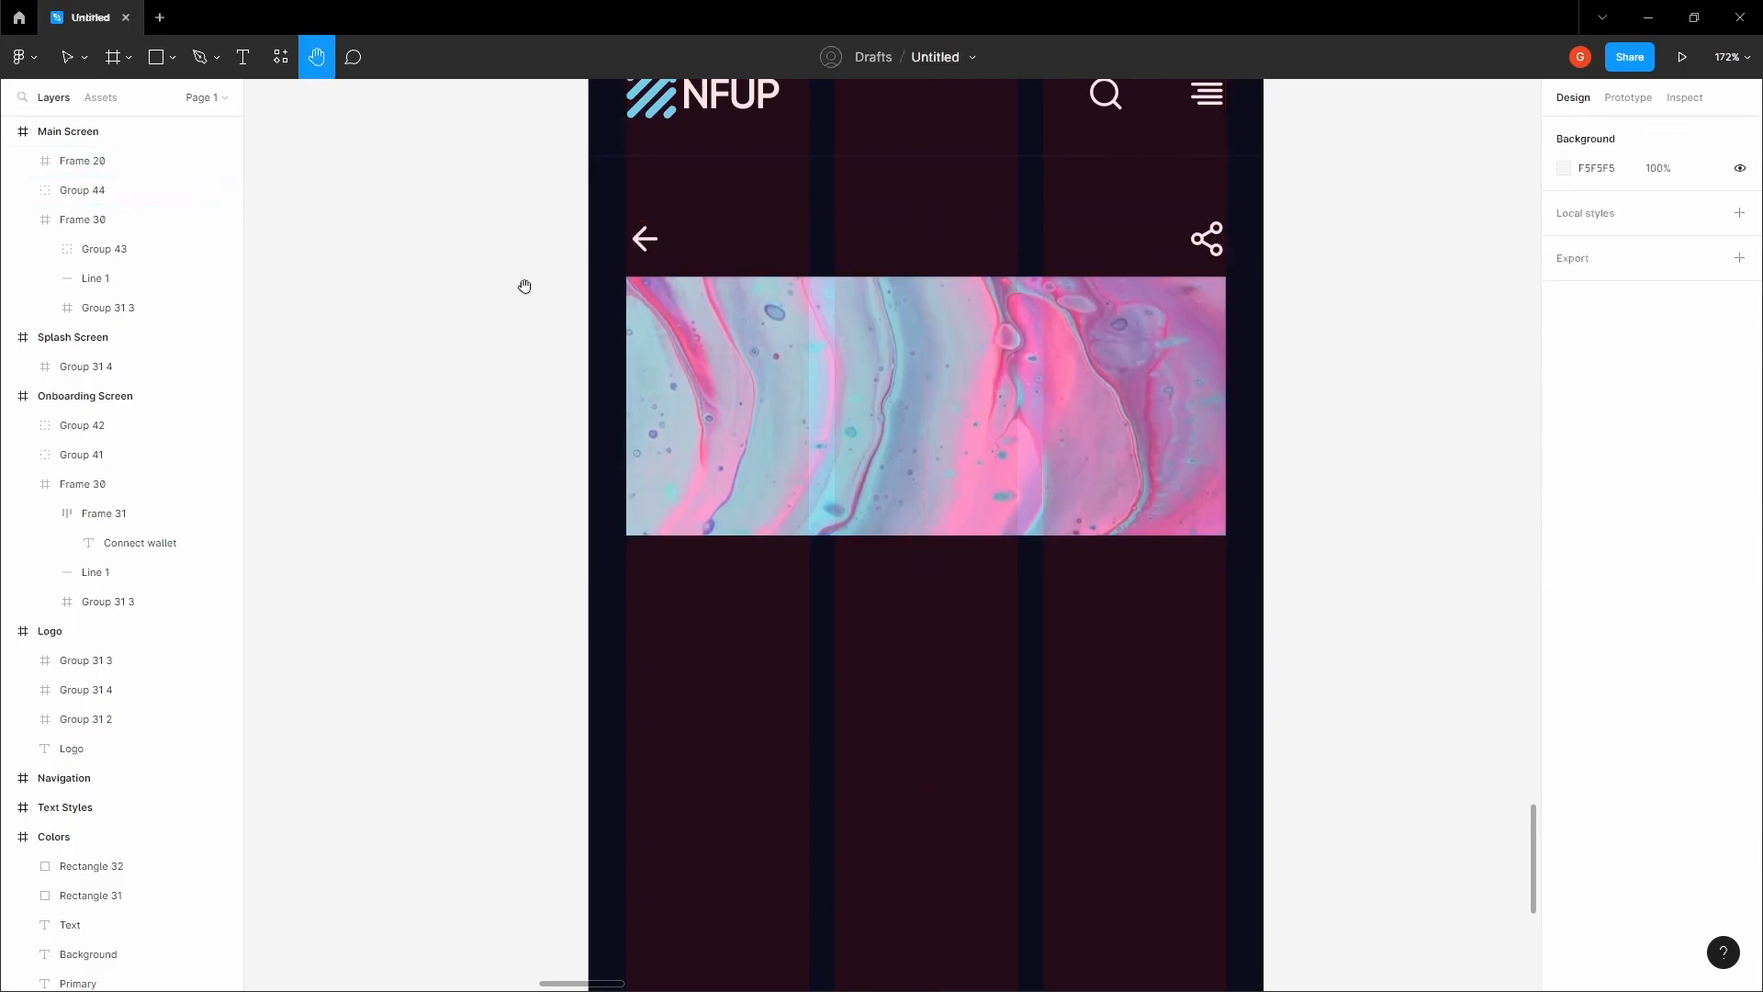
pyautogui.scroll(-3, 563, 432)
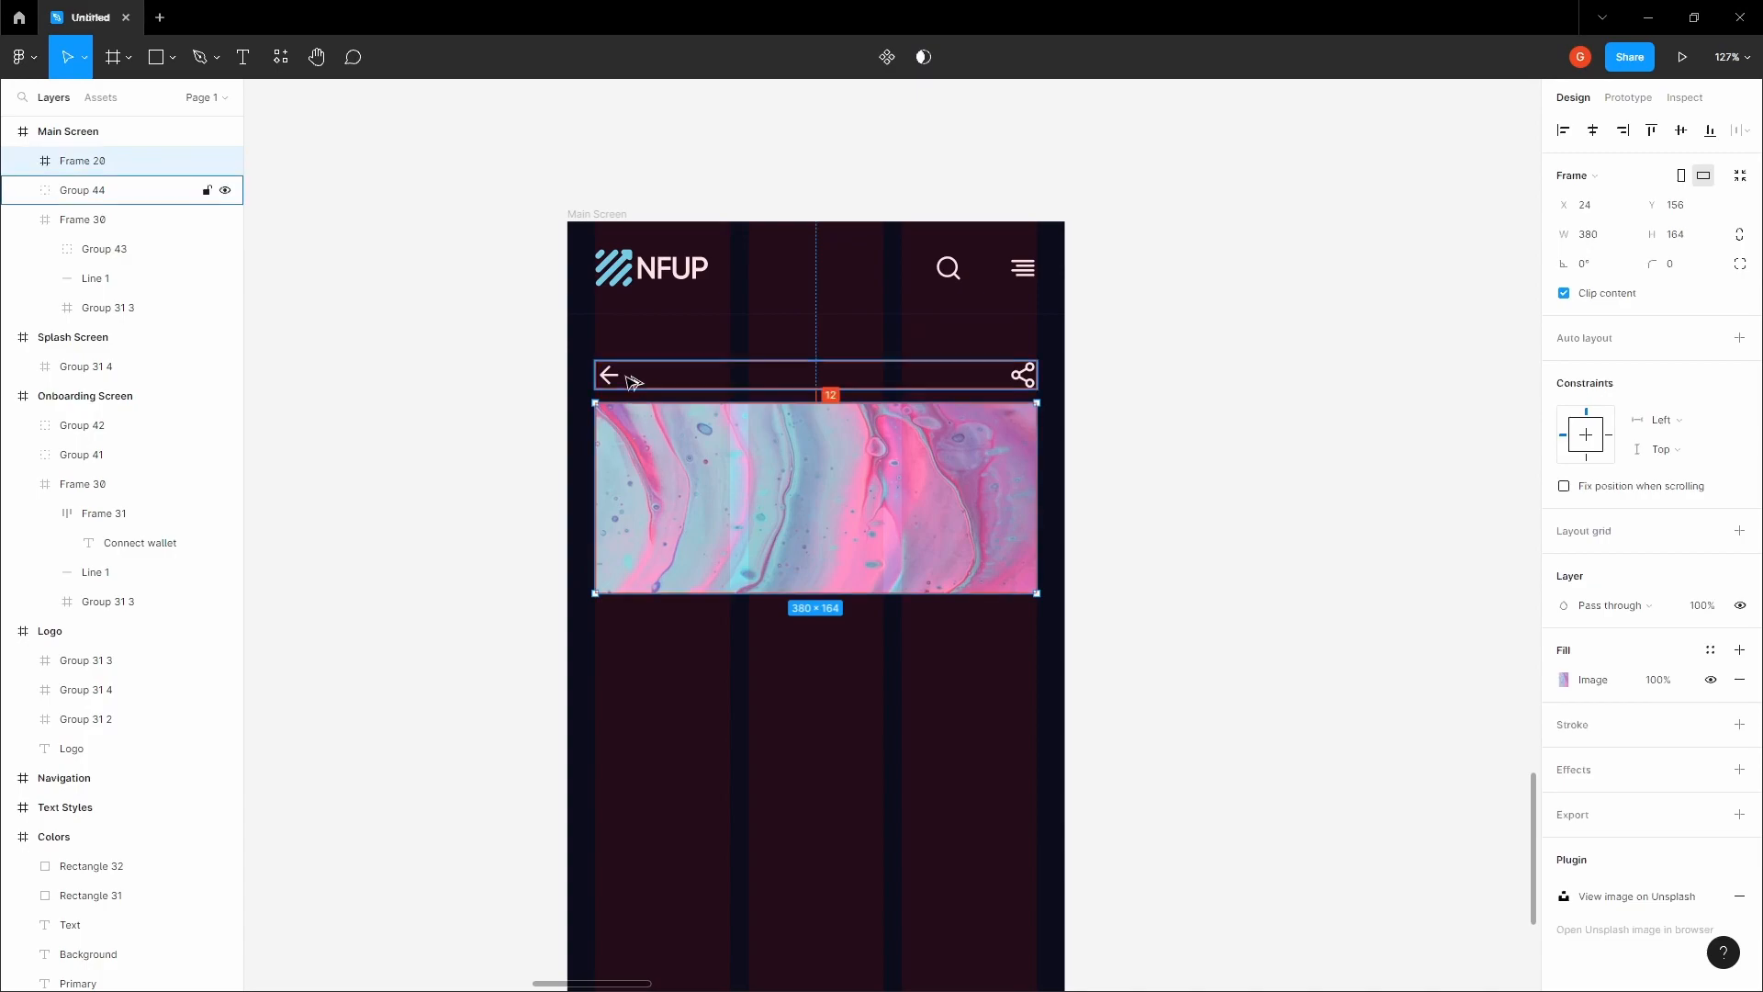
pyautogui.click(505, 405)
# - Hide the layout grids on the canvas
pyautogui.press('space')
pyautogui.moveTo(651, 421); pyautogui.dragTo(751, 436)
pyautogui.scroll(1, 649, 388)
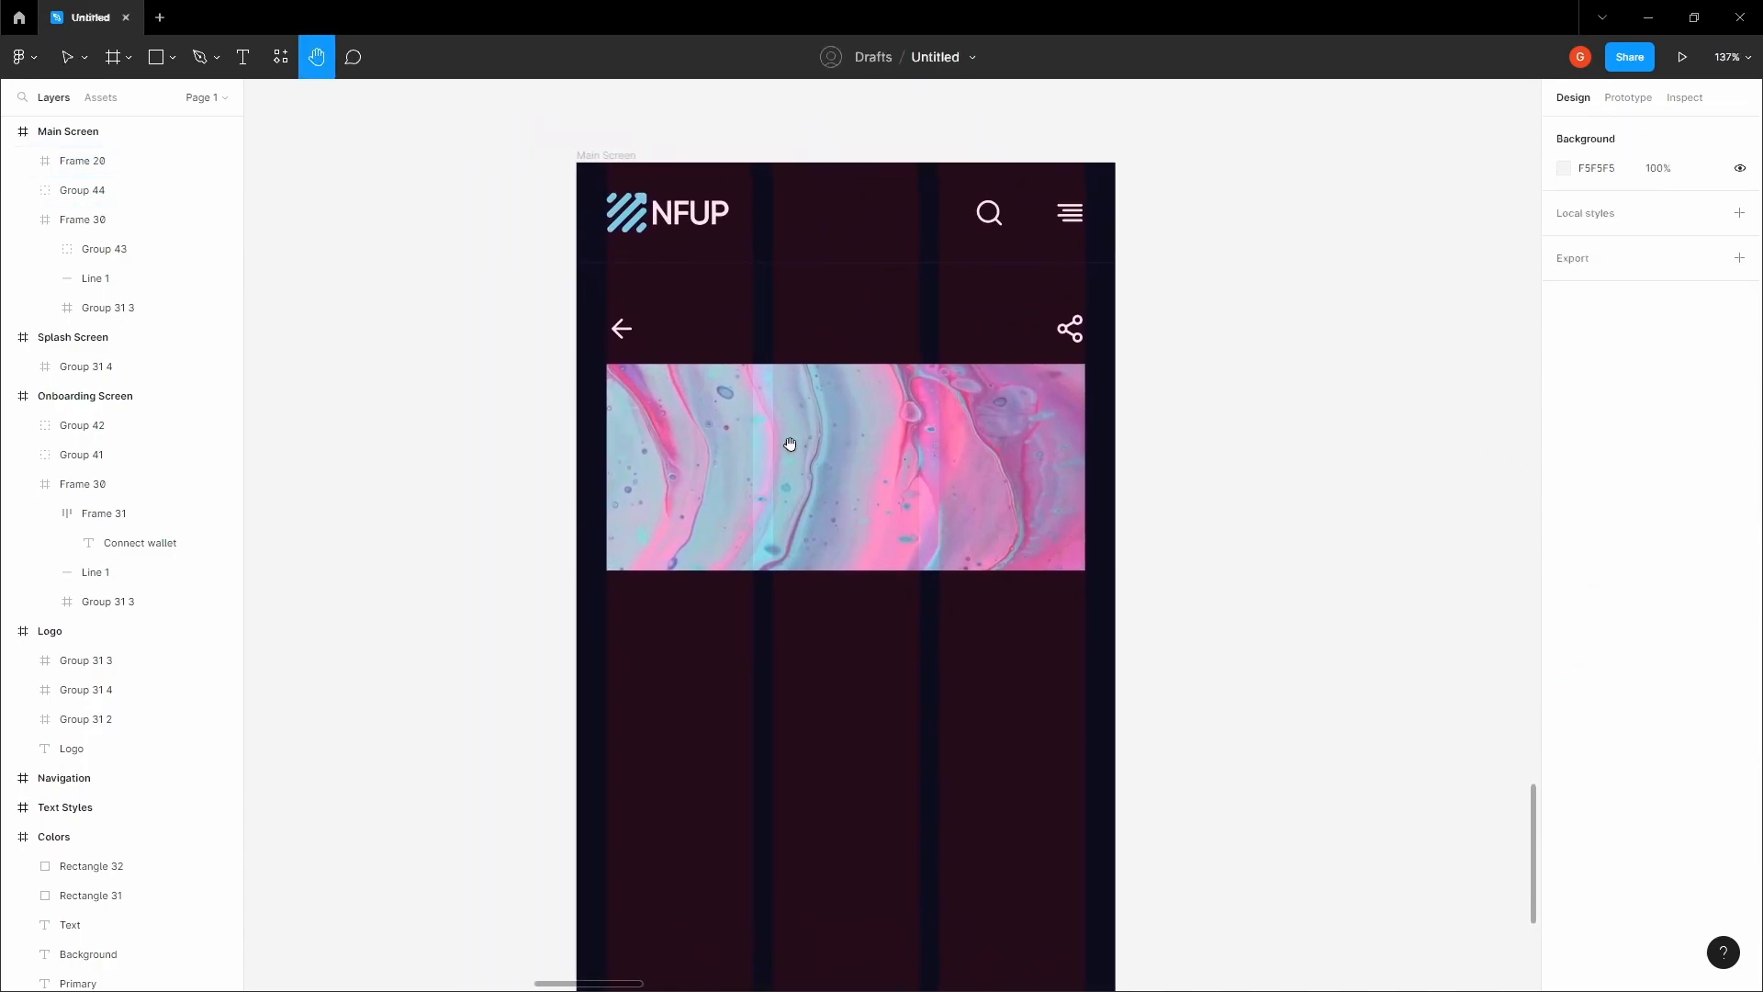
pyautogui.hotkey('ctrl', 'g')
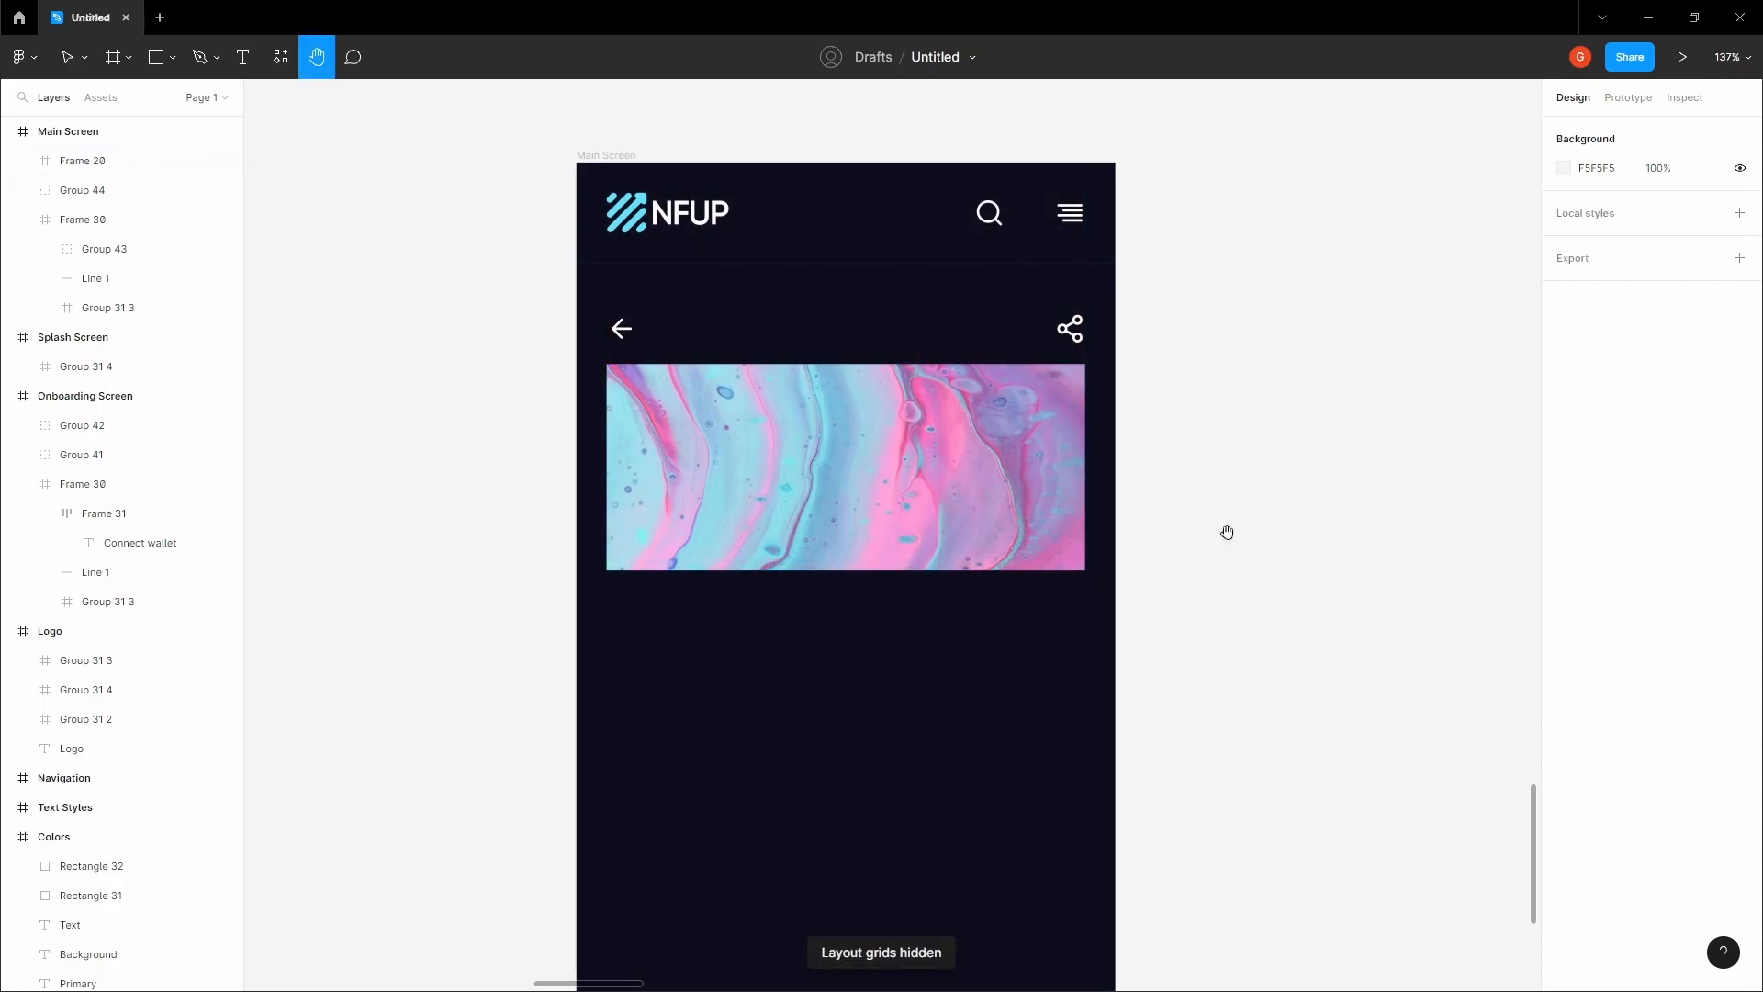
# - Copy the round magenta avatar image from the Illustrations & Imagery frame
pyautogui.scroll(-10, 1227, 532)
pyautogui.scroll(-1, 1086, 571)
pyautogui.moveTo(1391, 313); pyautogui.dragTo(842, 690)
pyautogui.moveTo(1106, 536); pyautogui.dragTo(732, 611)
pyautogui.moveTo(1136, 505); pyautogui.dragTo(829, 593)
pyautogui.moveTo(1285, 458); pyautogui.dragTo(986, 460)
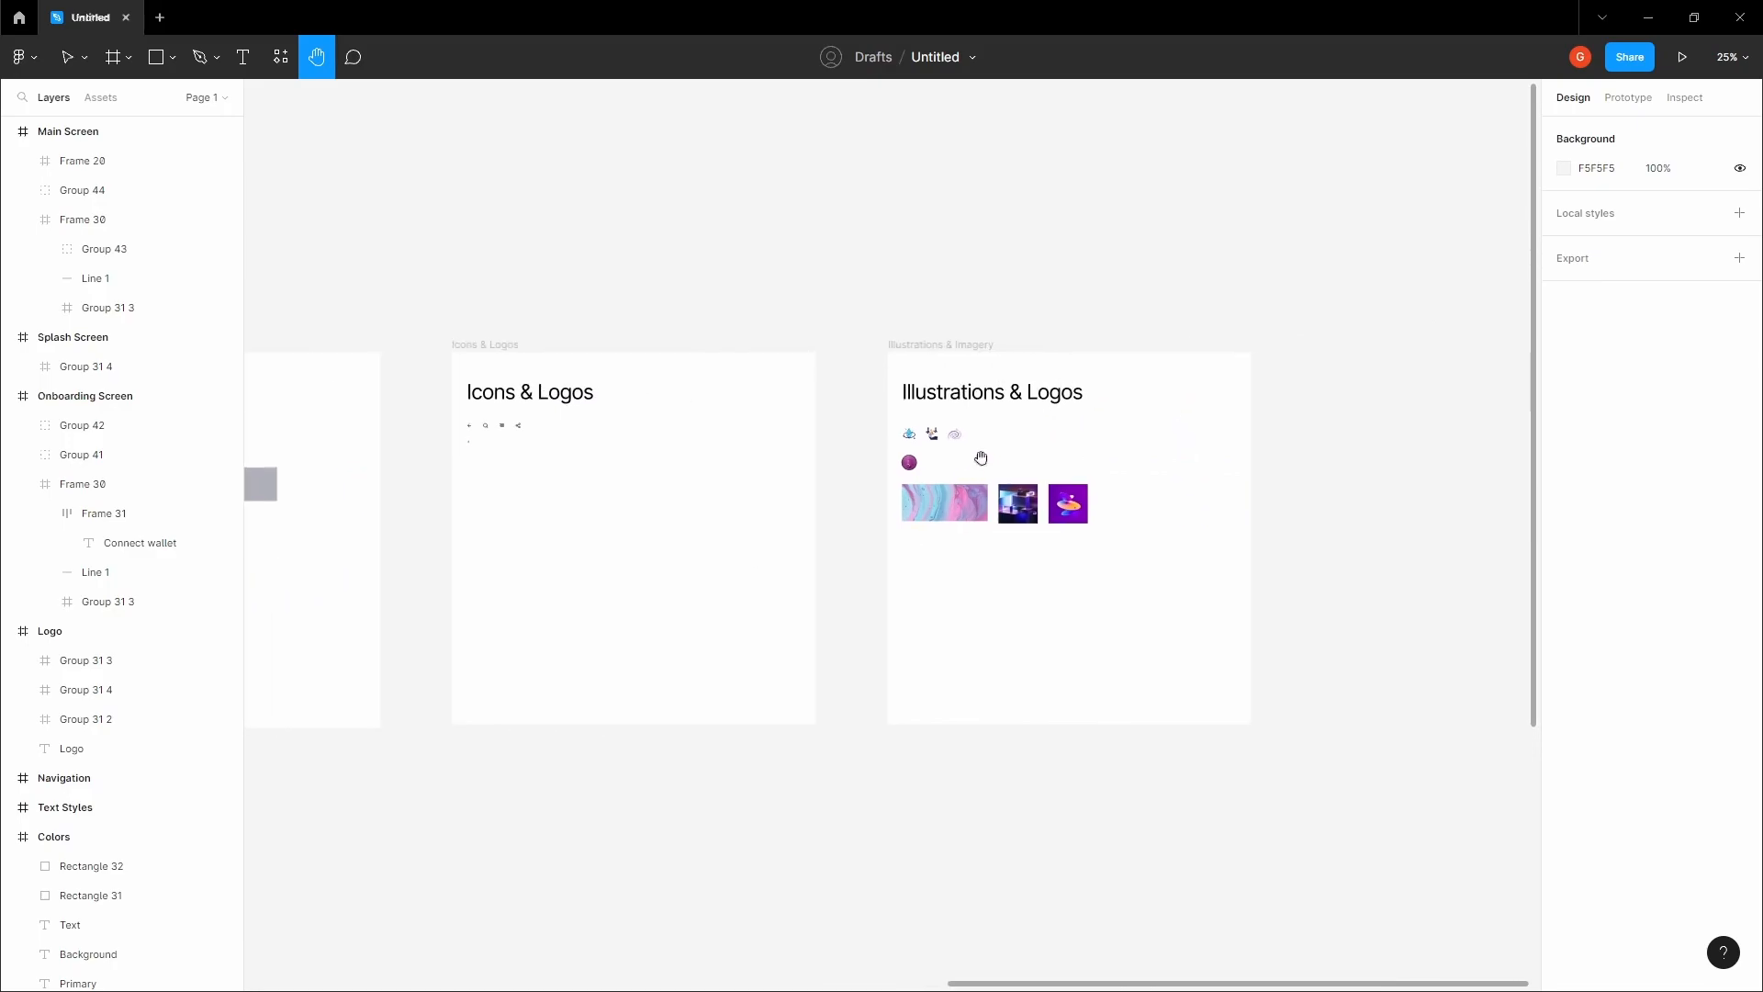
pyautogui.scroll(3, 919, 464)
pyautogui.scroll(4, 929, 458)
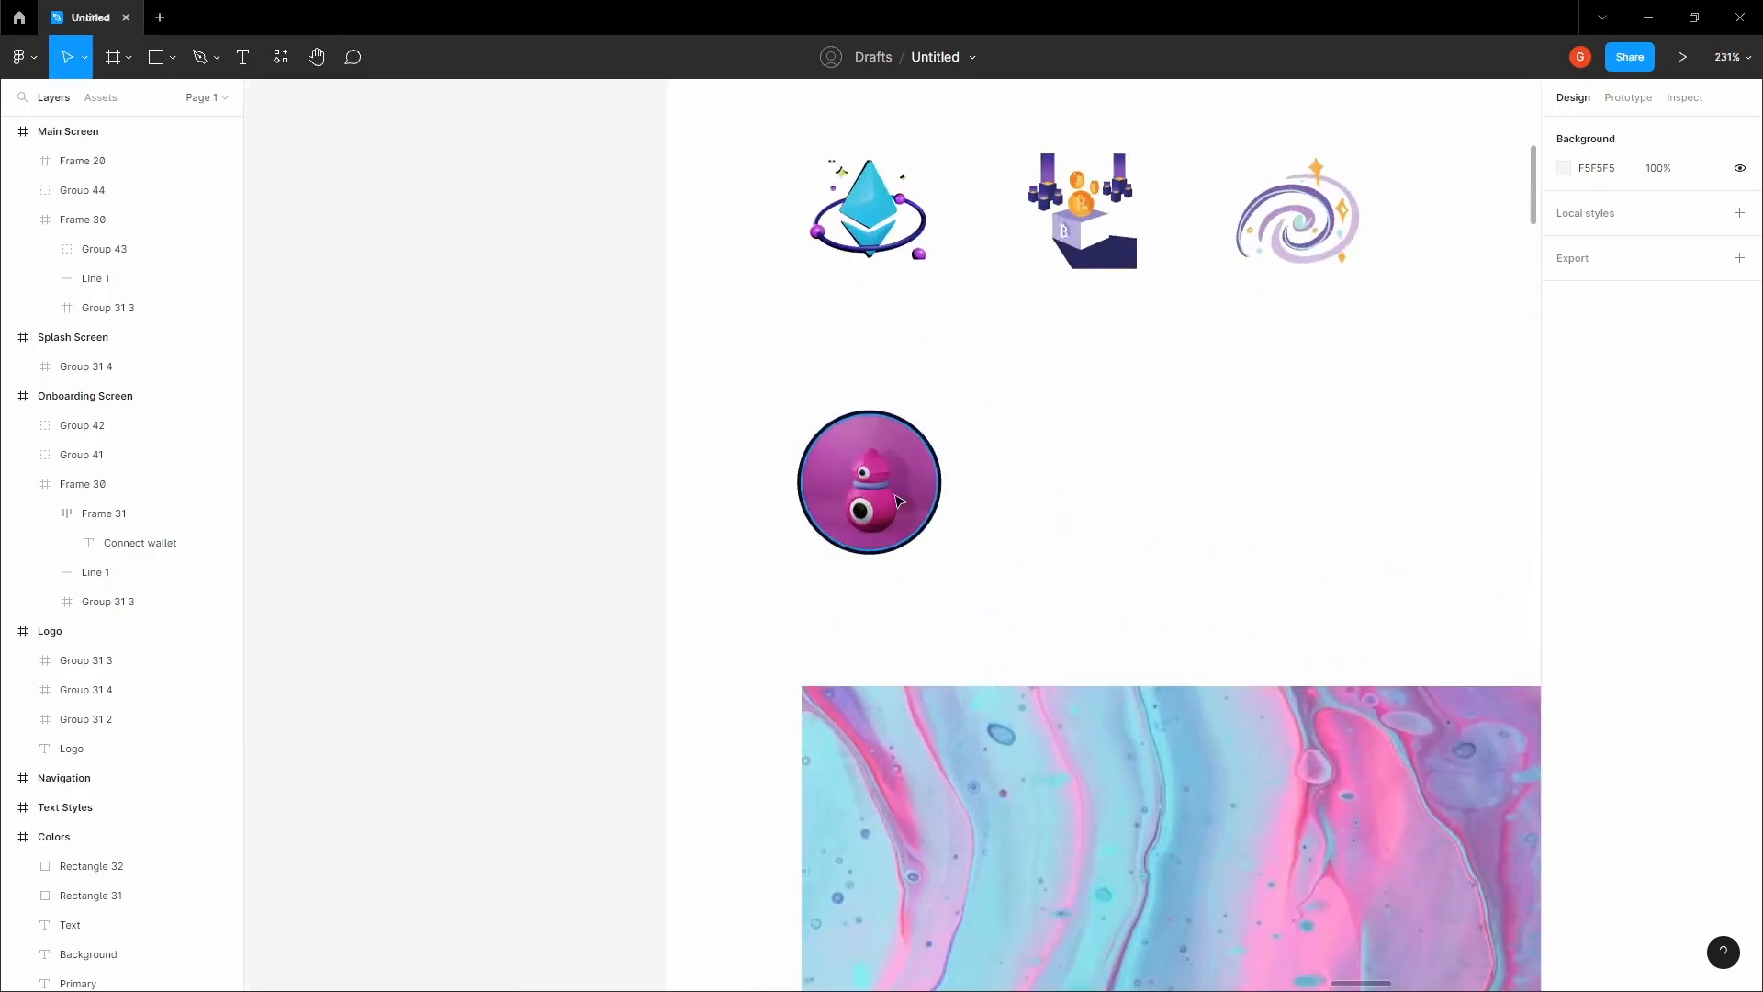
pyautogui.click(885, 484)
pyautogui.rightClick(876, 483)
pyautogui.click(911, 469)
pyautogui.click(598, 500)
# - Paste the avatar into Main Screen and centre it directly beneath the banner at X 182, Y 324
pyautogui.press('space')
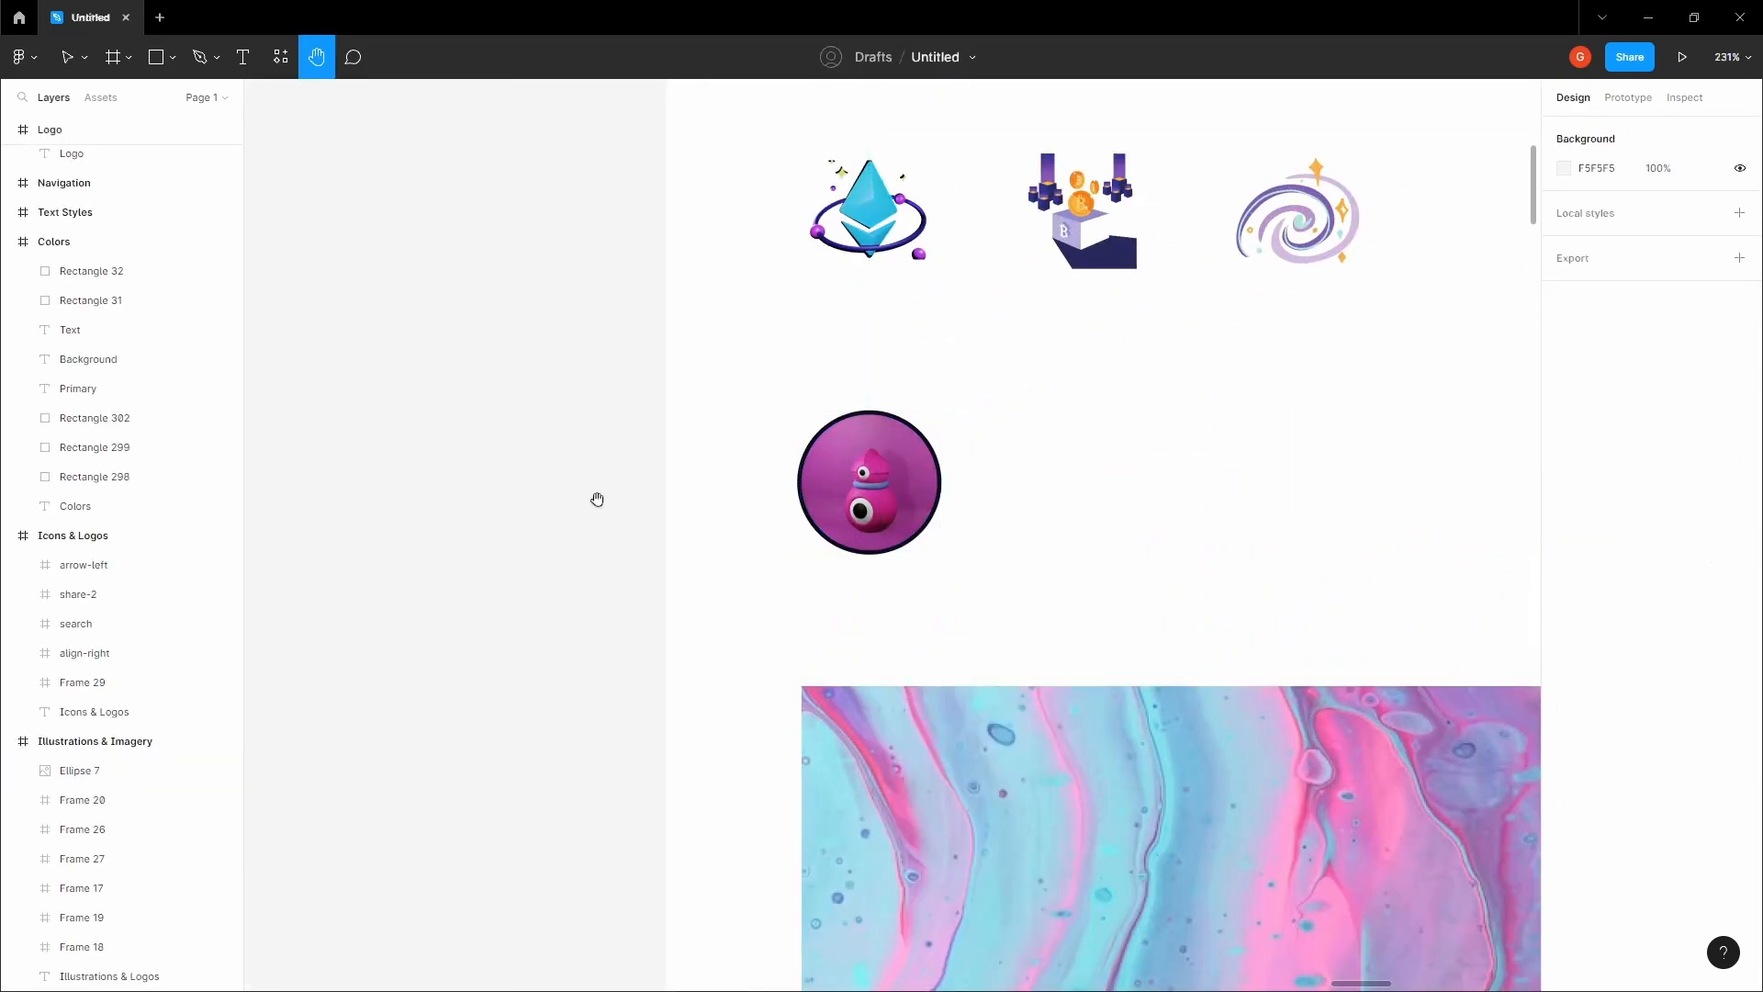
pyautogui.scroll(-6, 600, 500)
pyautogui.moveTo(604, 576); pyautogui.dragTo(735, 480)
pyautogui.scroll(-4, 734, 485)
pyautogui.moveTo(590, 730); pyautogui.dragTo(1006, 406)
pyautogui.scroll(-2, 1005, 406)
pyautogui.moveTo(316, 836); pyautogui.dragTo(1148, 459)
pyautogui.scroll(4, 666, 468)
pyautogui.moveTo(666, 469); pyautogui.dragTo(776, 464)
pyautogui.scroll(2, 720, 450)
pyautogui.scroll(2, 795, 578)
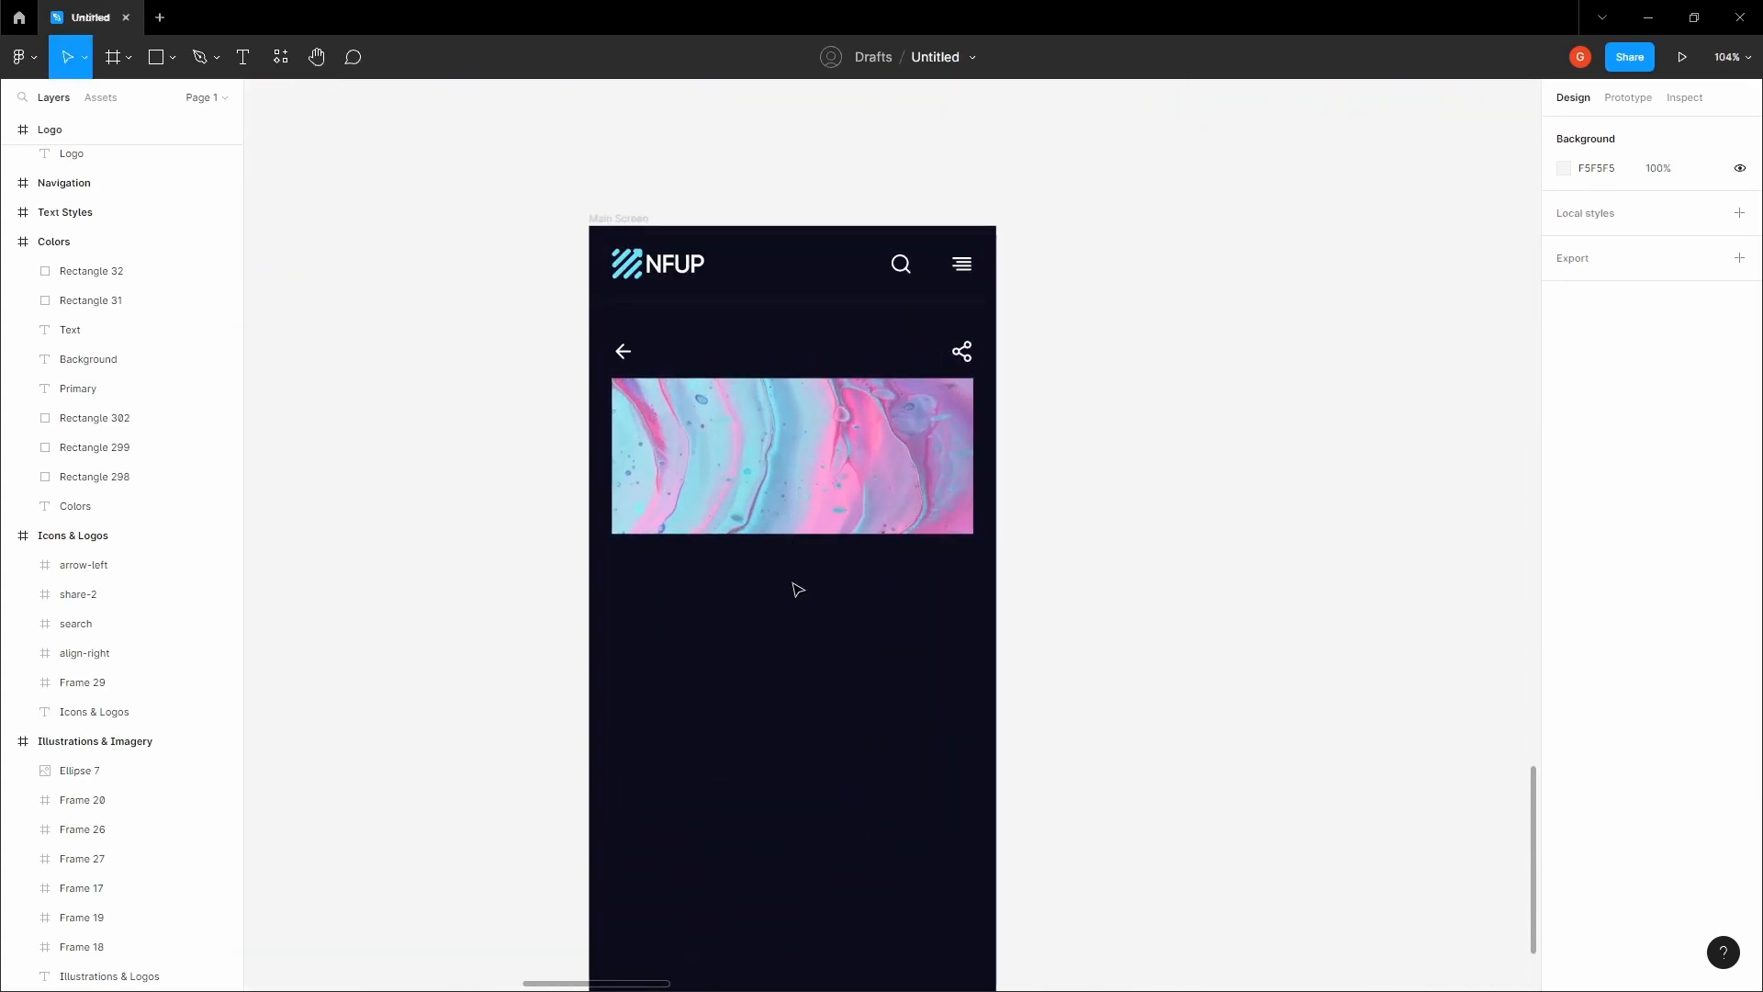
pyautogui.click(798, 602)
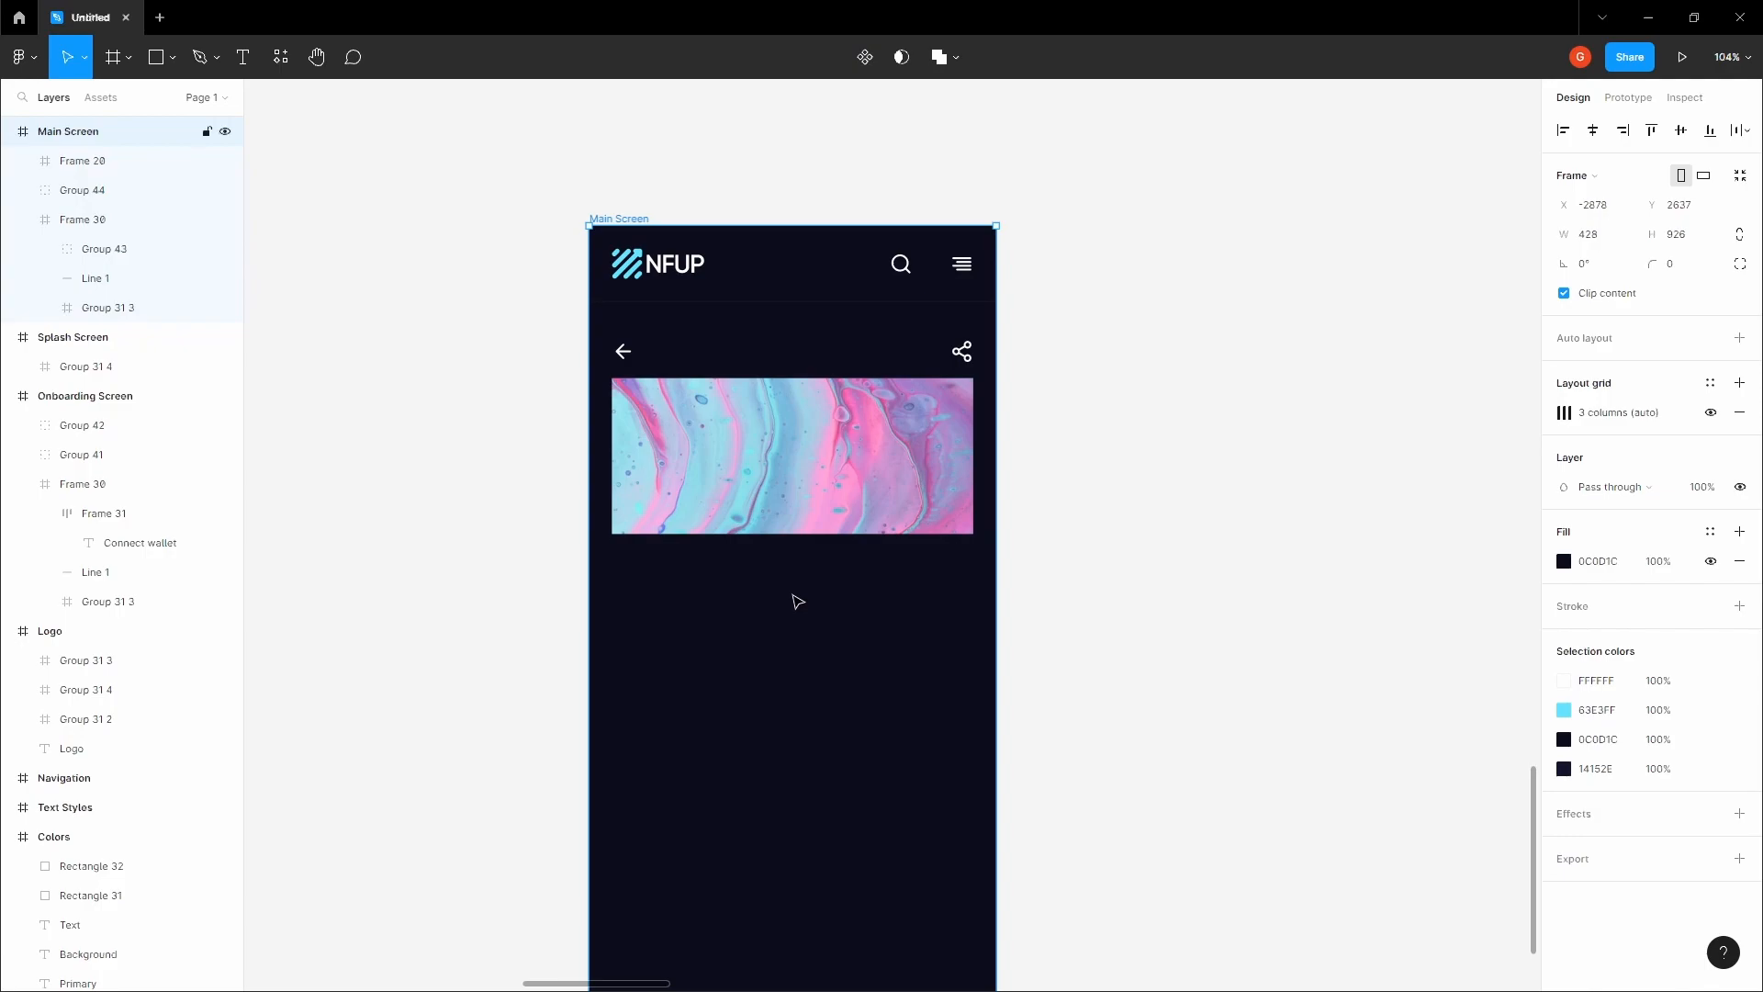
pyautogui.hotkey('ctrl', 'v')
pyautogui.moveTo(685, 693); pyautogui.dragTo(714, 653)
pyautogui.moveTo(799, 566); pyautogui.dragTo(899, 589)
pyautogui.click(1178, 421)
pyautogui.scroll(4, 972, 575)
pyautogui.click(931, 590)
pyautogui.click(1074, 591)
# - Move the avatar up to Y 292 so the banner's lower edge runs through its middle, 32 px on each side
pyautogui.click(794, 386)
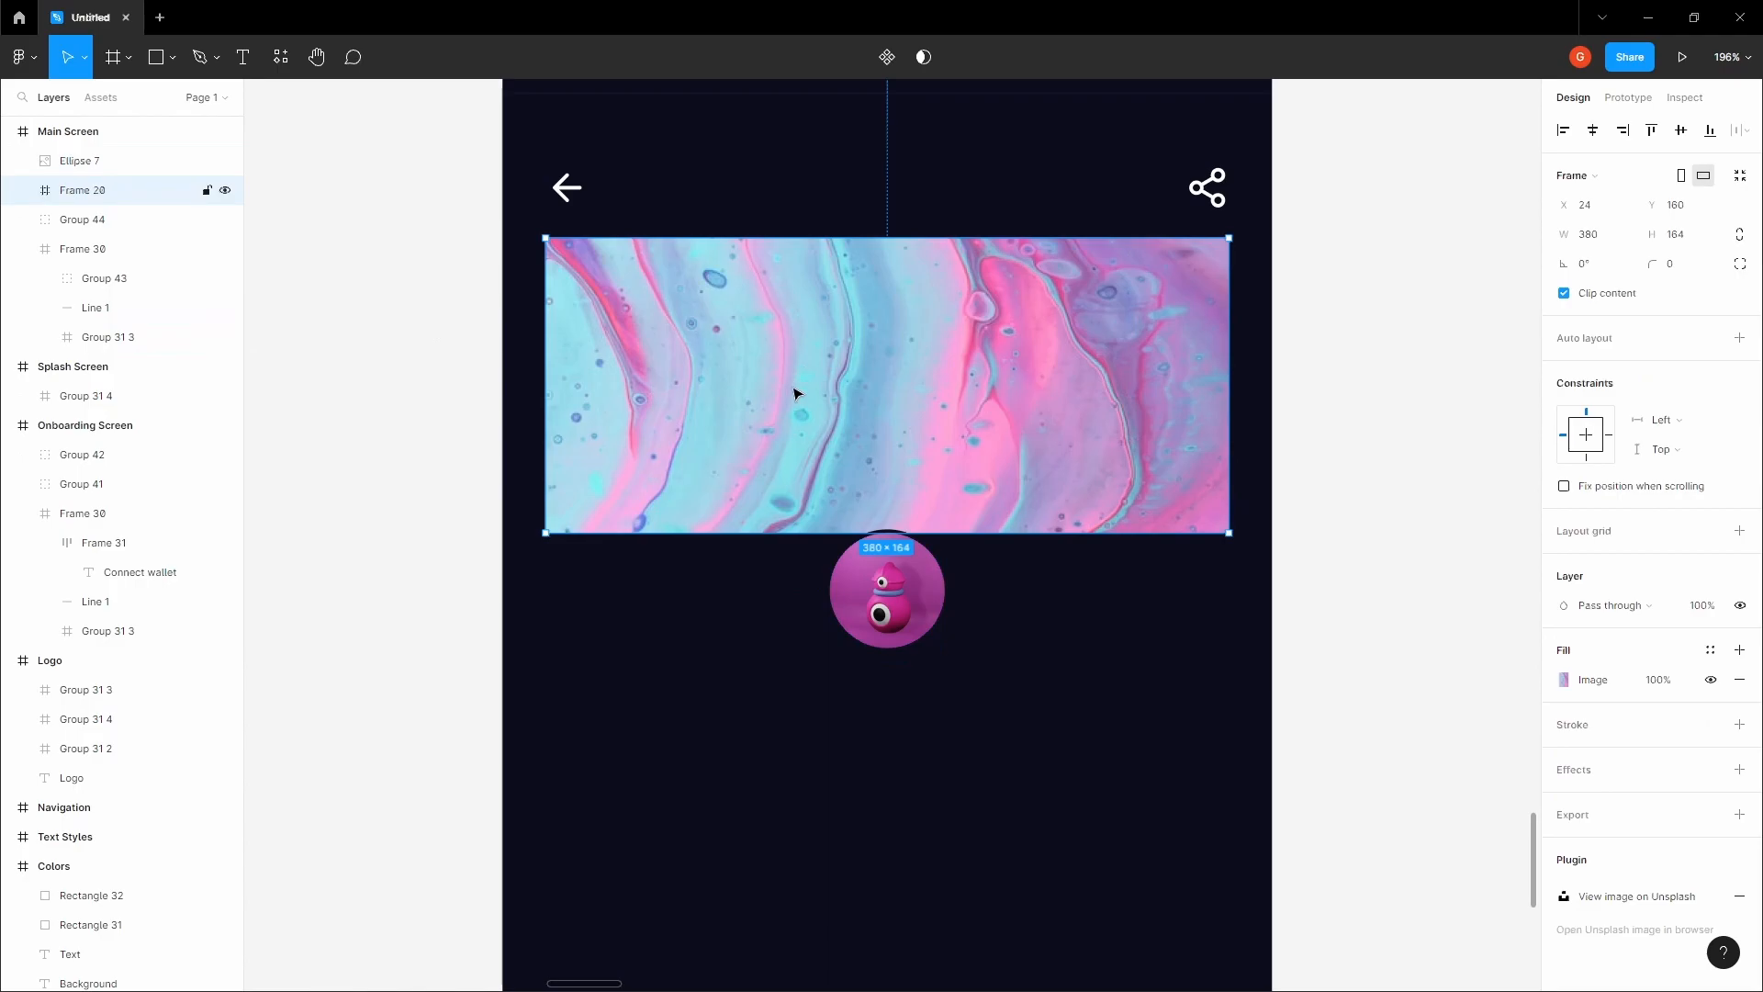
pyautogui.scroll(1, 396, 373)
pyautogui.click(880, 604)
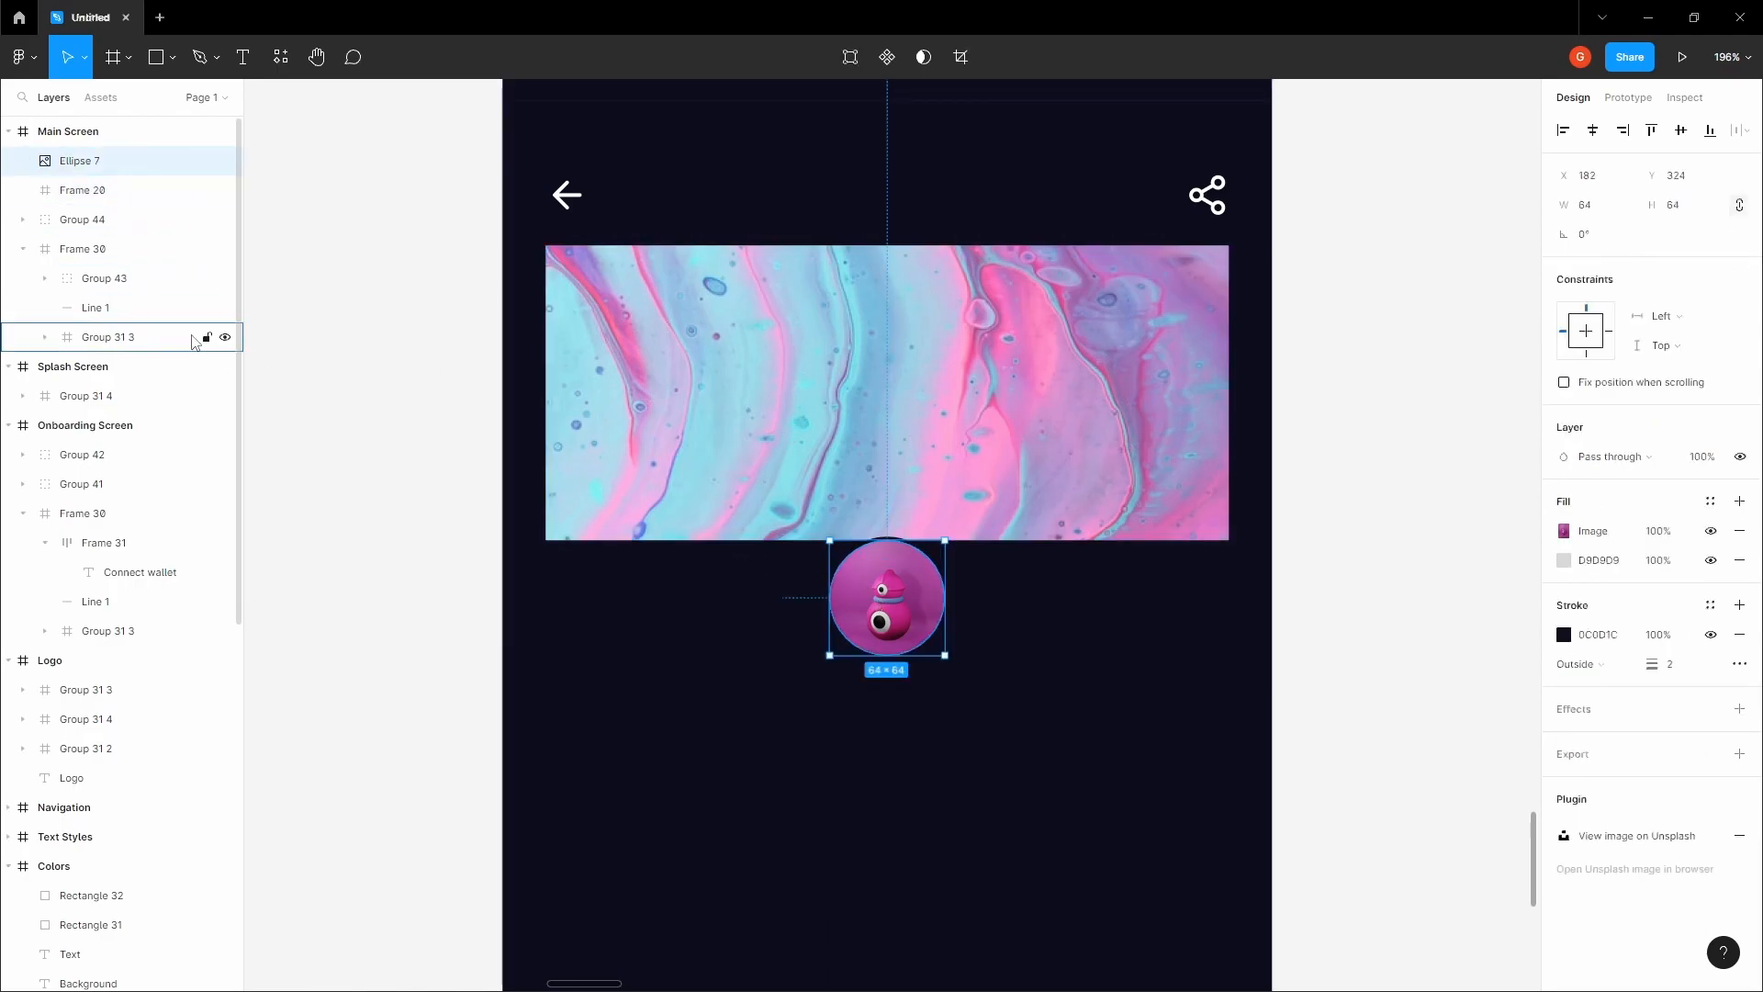
pyautogui.press('Up')
pyautogui.press('Up')
pyautogui.press('Up')
pyautogui.press('Up')
pyautogui.press('Up')
pyautogui.press('Up')
pyautogui.press('Up')
pyautogui.press('Up')
pyautogui.press('Up')
pyautogui.press('Up')
pyautogui.press('Up')
pyautogui.press('Up')
pyautogui.press('Up')
pyautogui.press('Up')
pyautogui.press('Up')
pyautogui.press('Up')
pyautogui.press('Up')
pyautogui.press('Up')
pyautogui.press('Up')
pyautogui.press('Up')
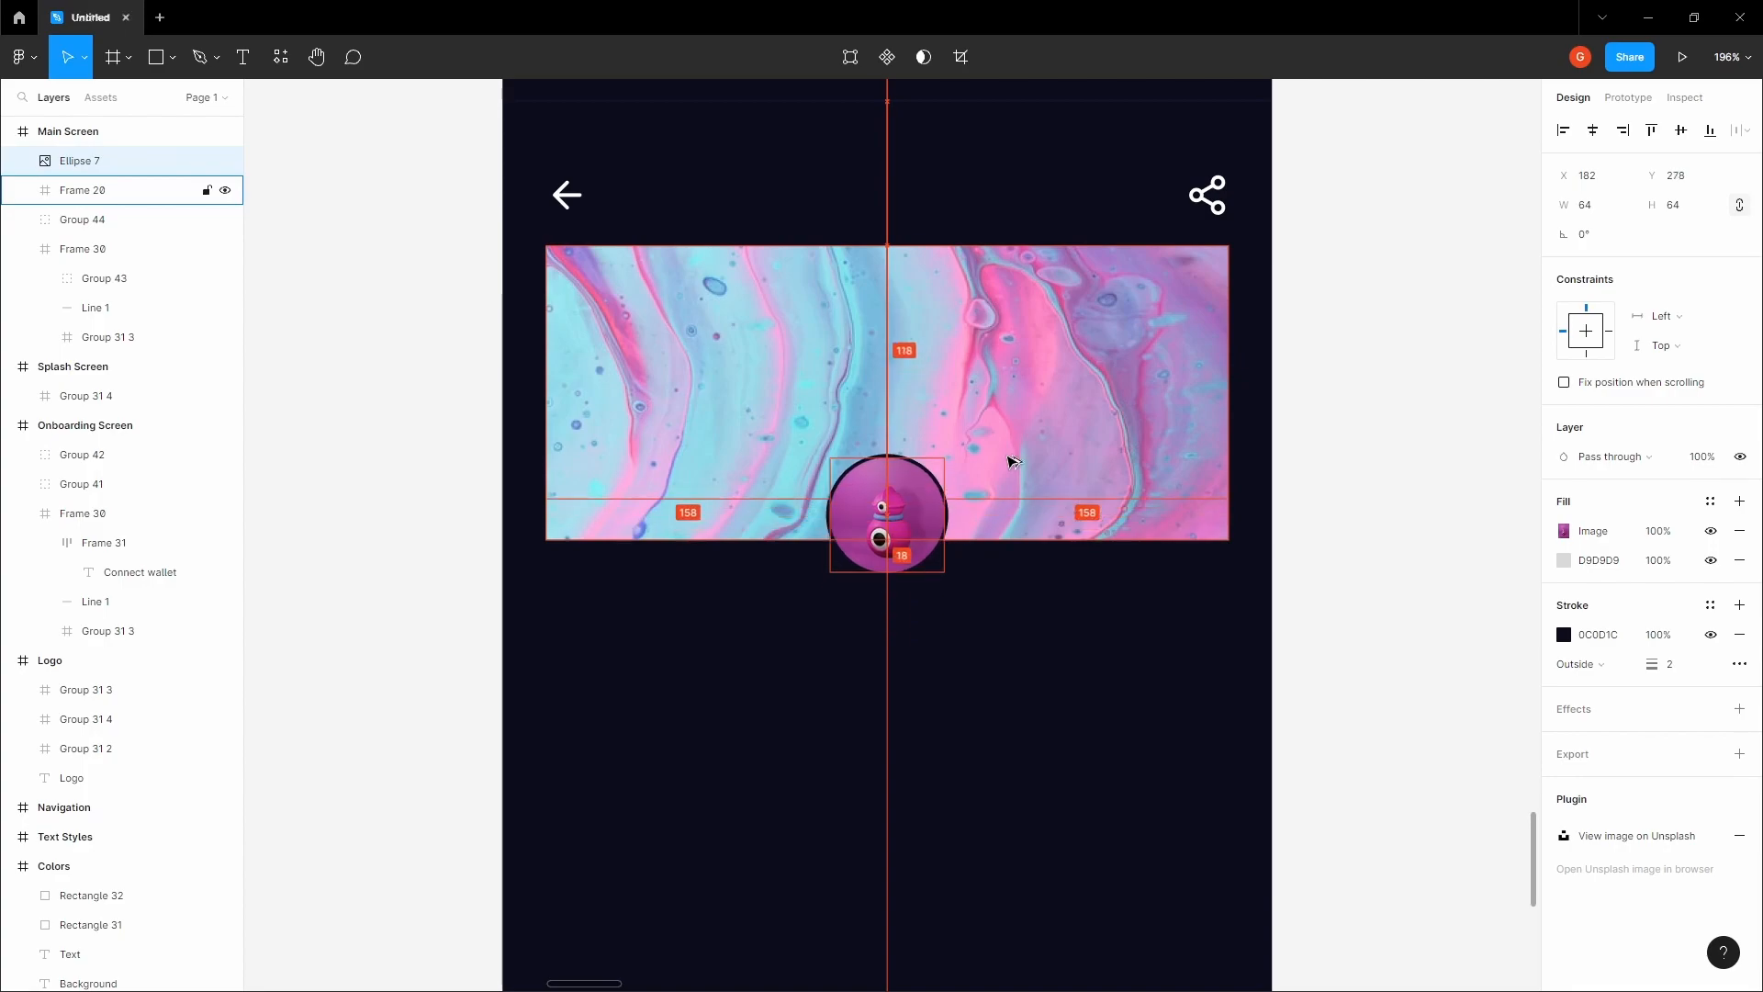
pyautogui.press('Down')
pyautogui.press('Down')
pyautogui.press('Down')
pyautogui.press('Down')
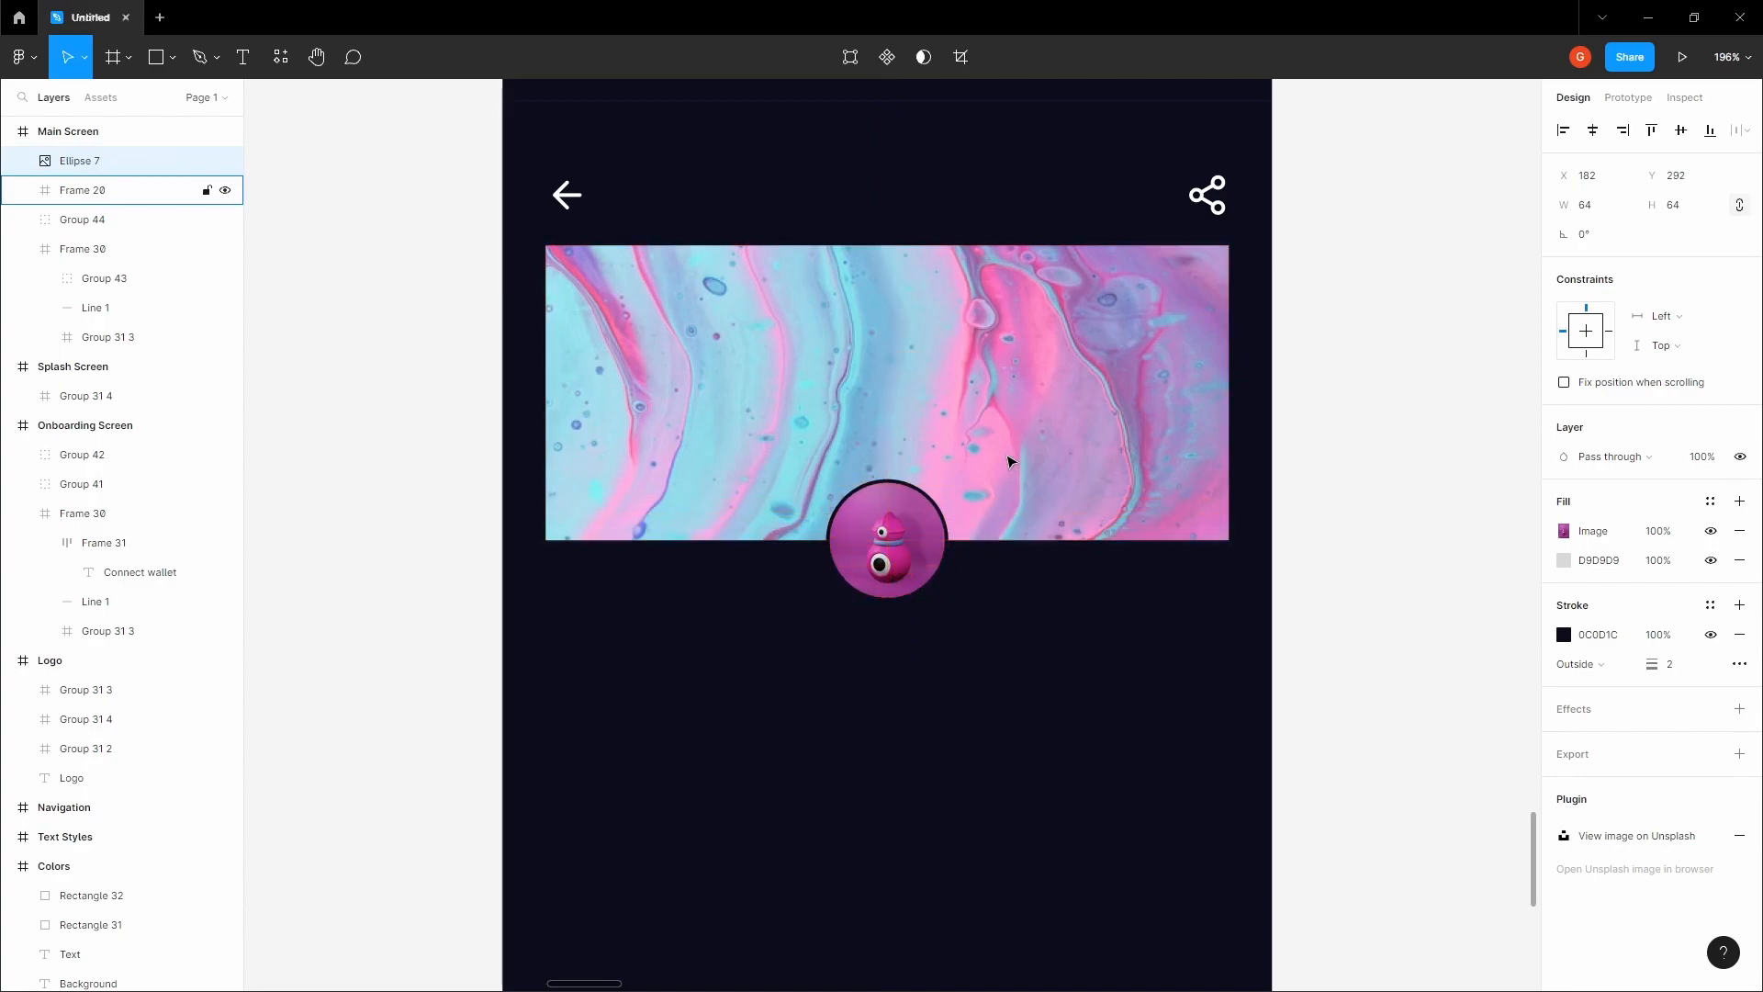
pyautogui.press('Down')
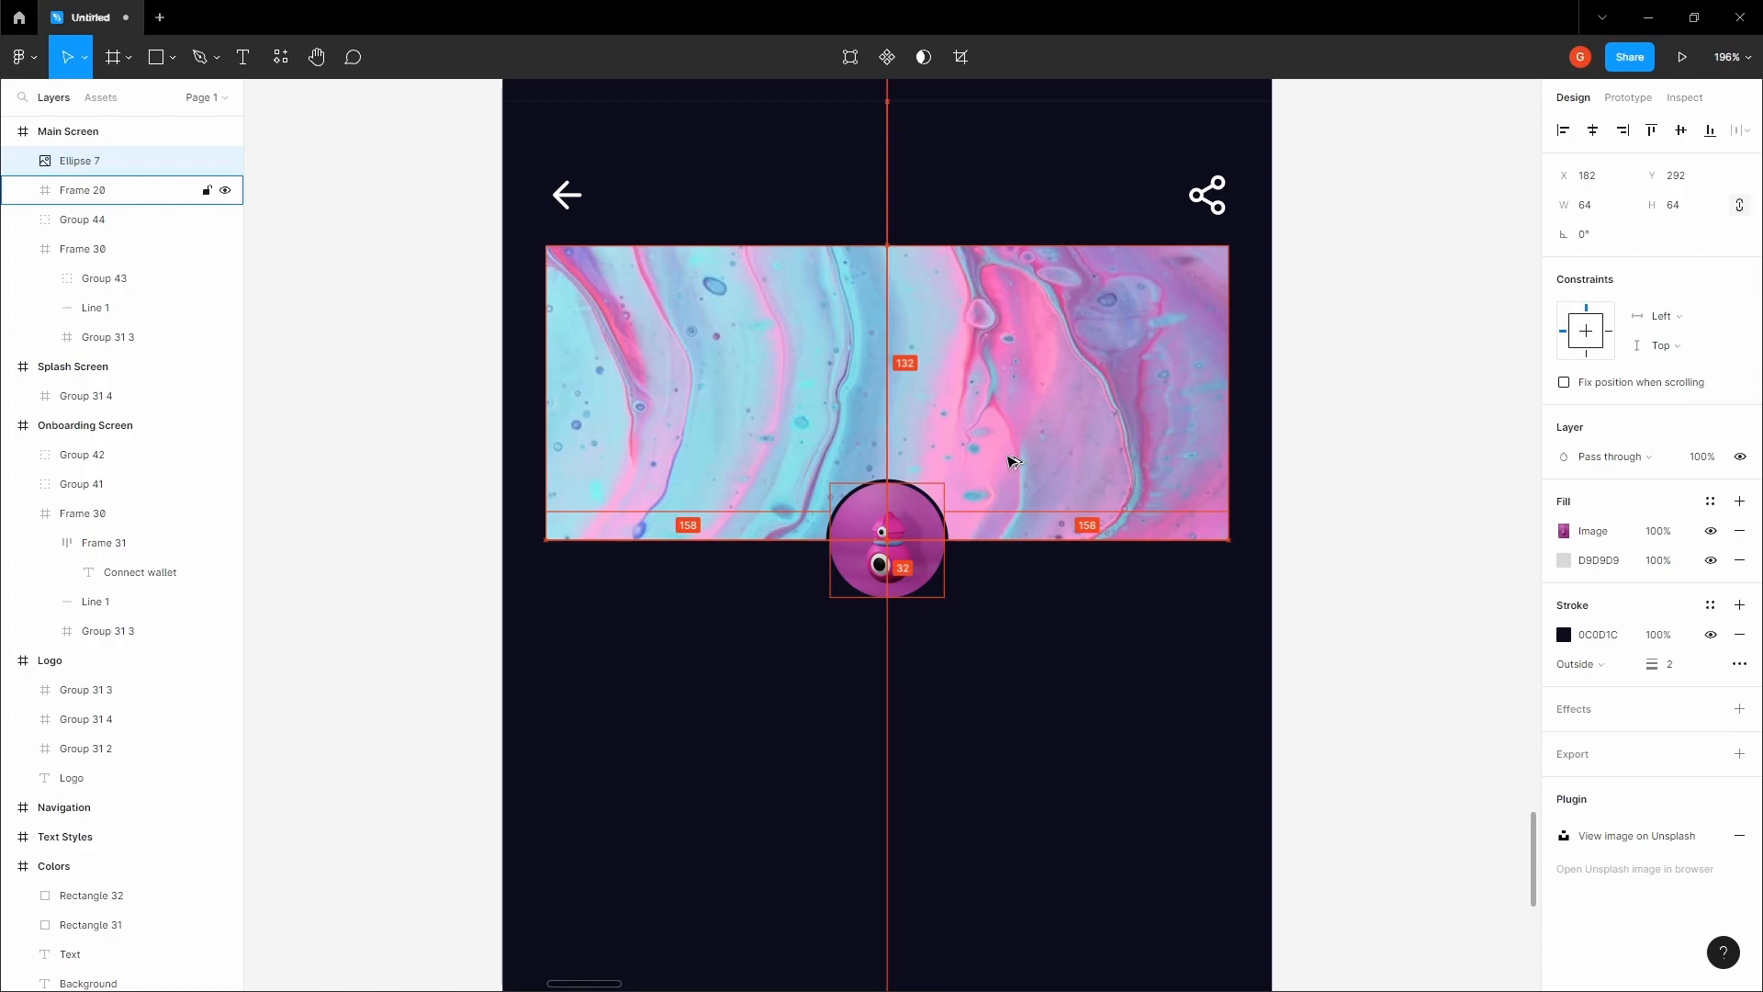
pyautogui.press('Up')
pyautogui.press('Up')
pyautogui.press('Down')
pyautogui.press('Down')
pyautogui.press('Up')
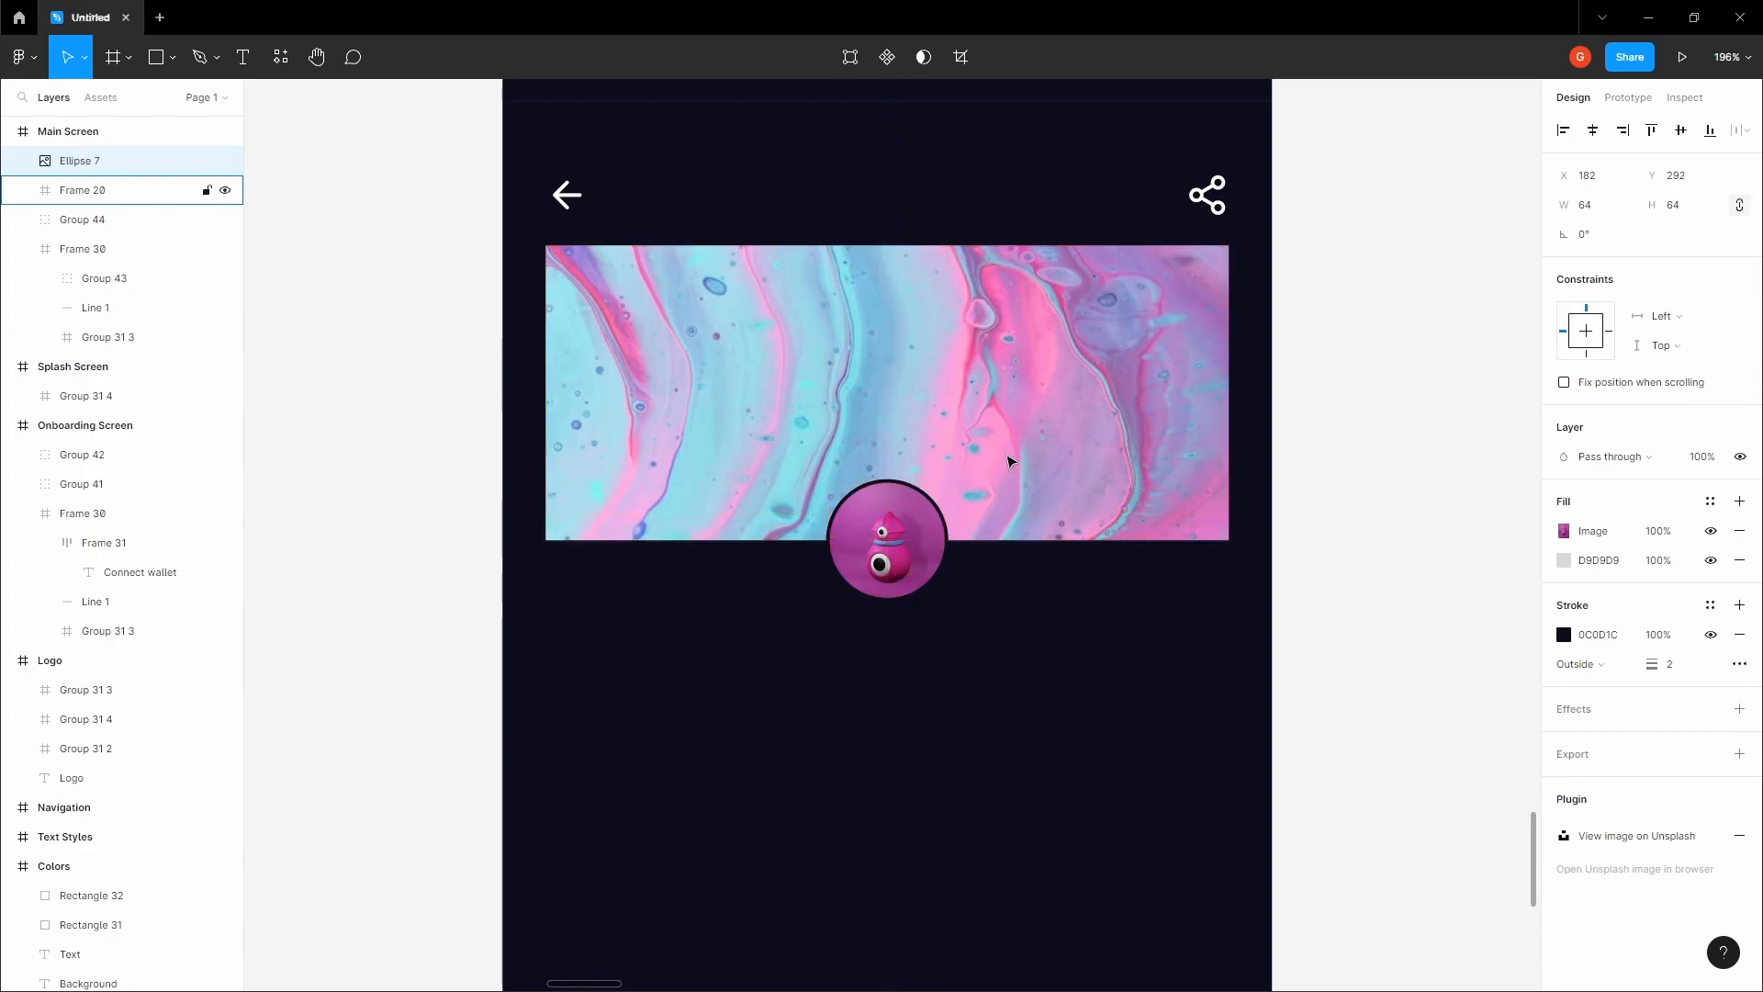
pyautogui.click(1310, 477)
pyautogui.moveTo(1254, 455); pyautogui.dragTo(1215, 460)
pyautogui.scroll(-1, 1216, 460)
pyautogui.moveTo(1017, 456); pyautogui.dragTo(1075, 455)
pyautogui.moveTo(945, 477); pyautogui.dragTo(957, 456)
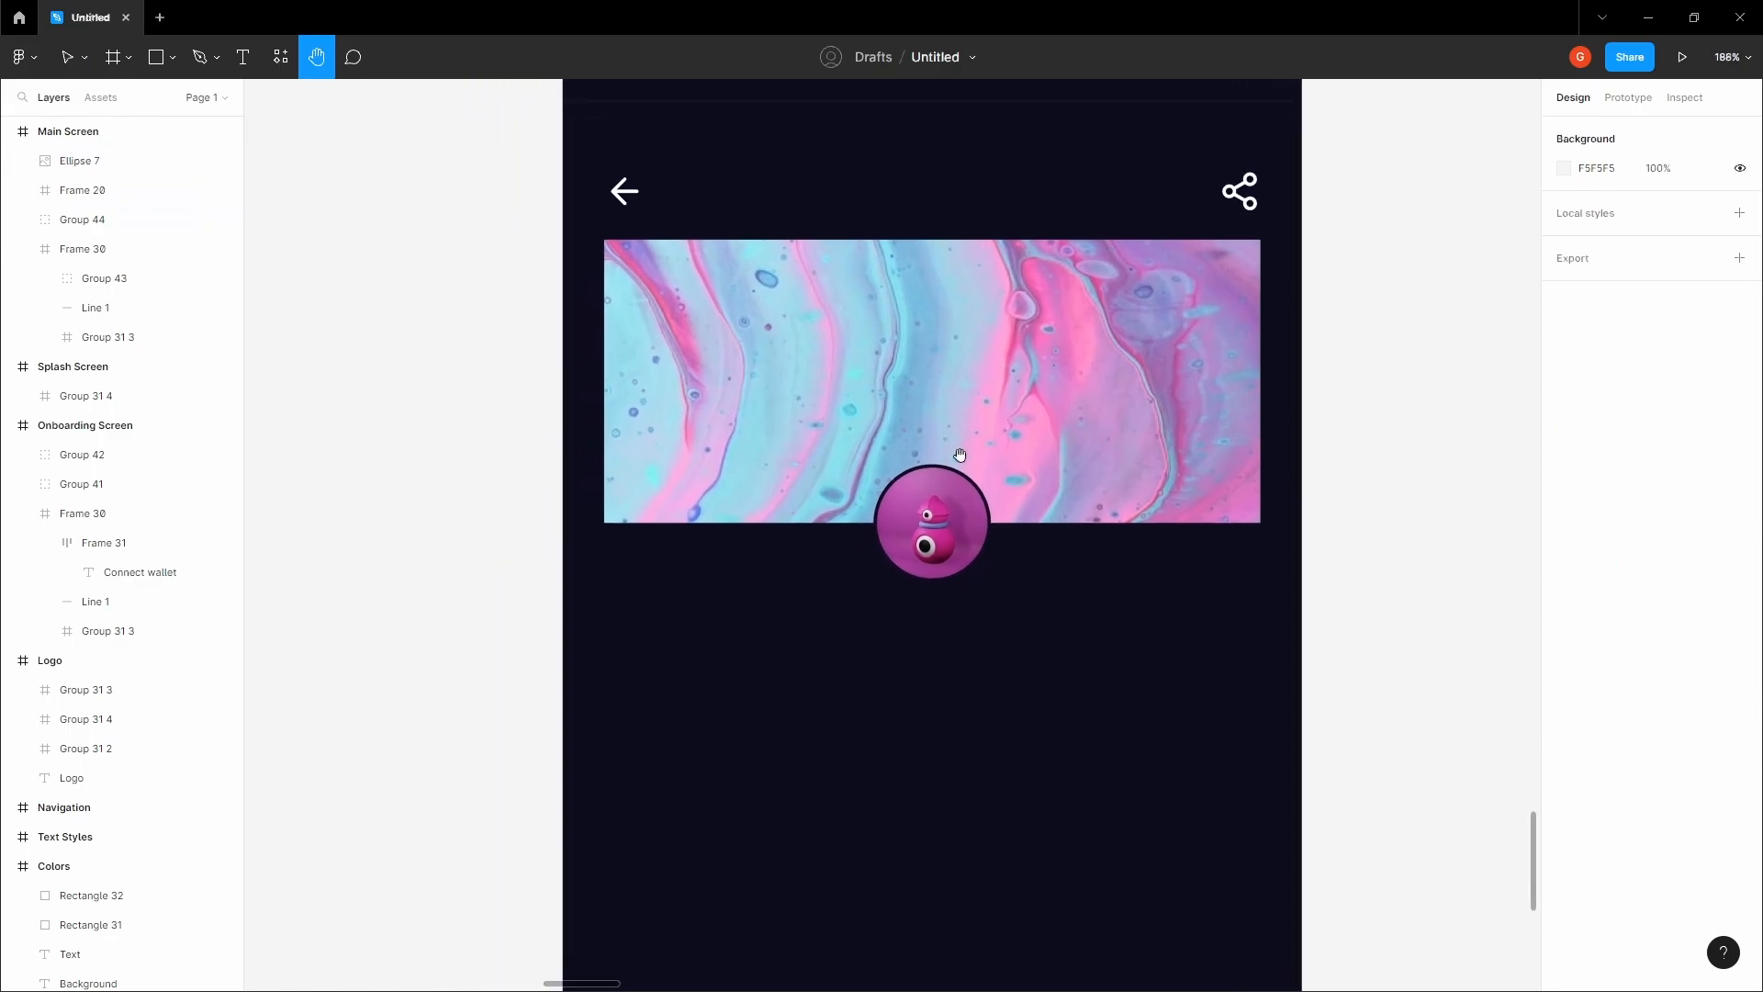
# - Add the text "One-Eyelien" to Main Screen just below the avatar
pyautogui.scroll(3, 881, 521)
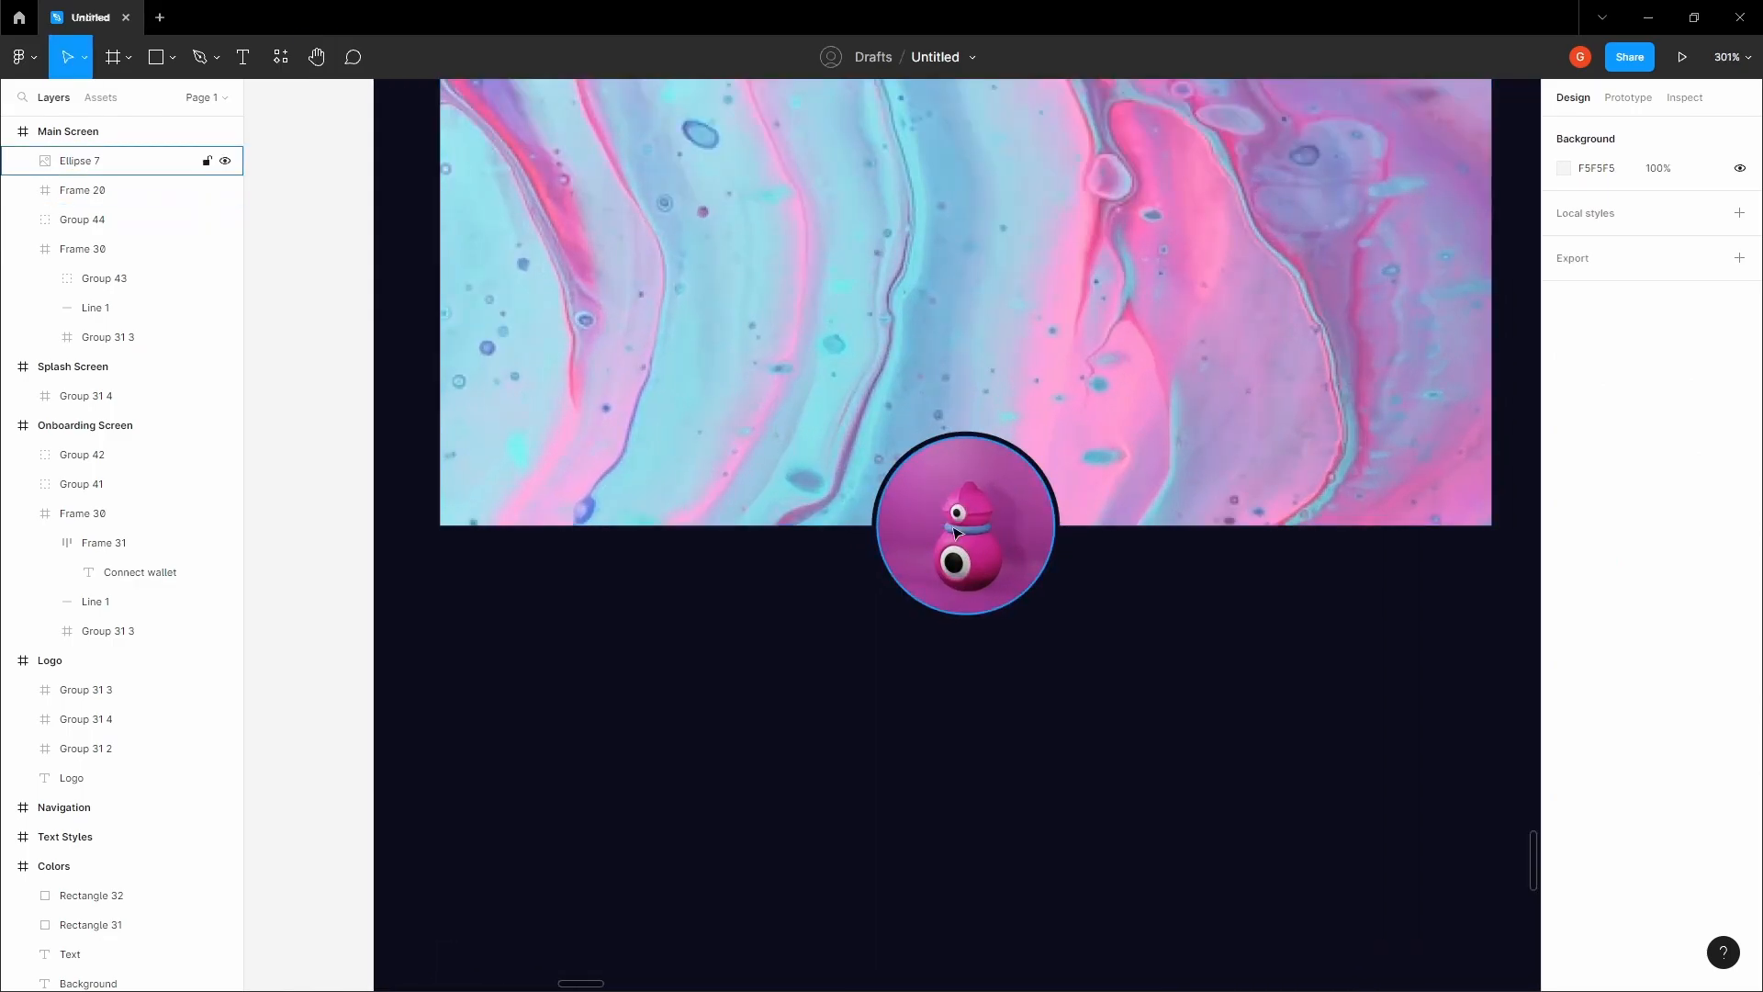
pyautogui.scroll(-4, 861, 422)
pyautogui.moveTo(561, 401); pyautogui.dragTo(487, 443)
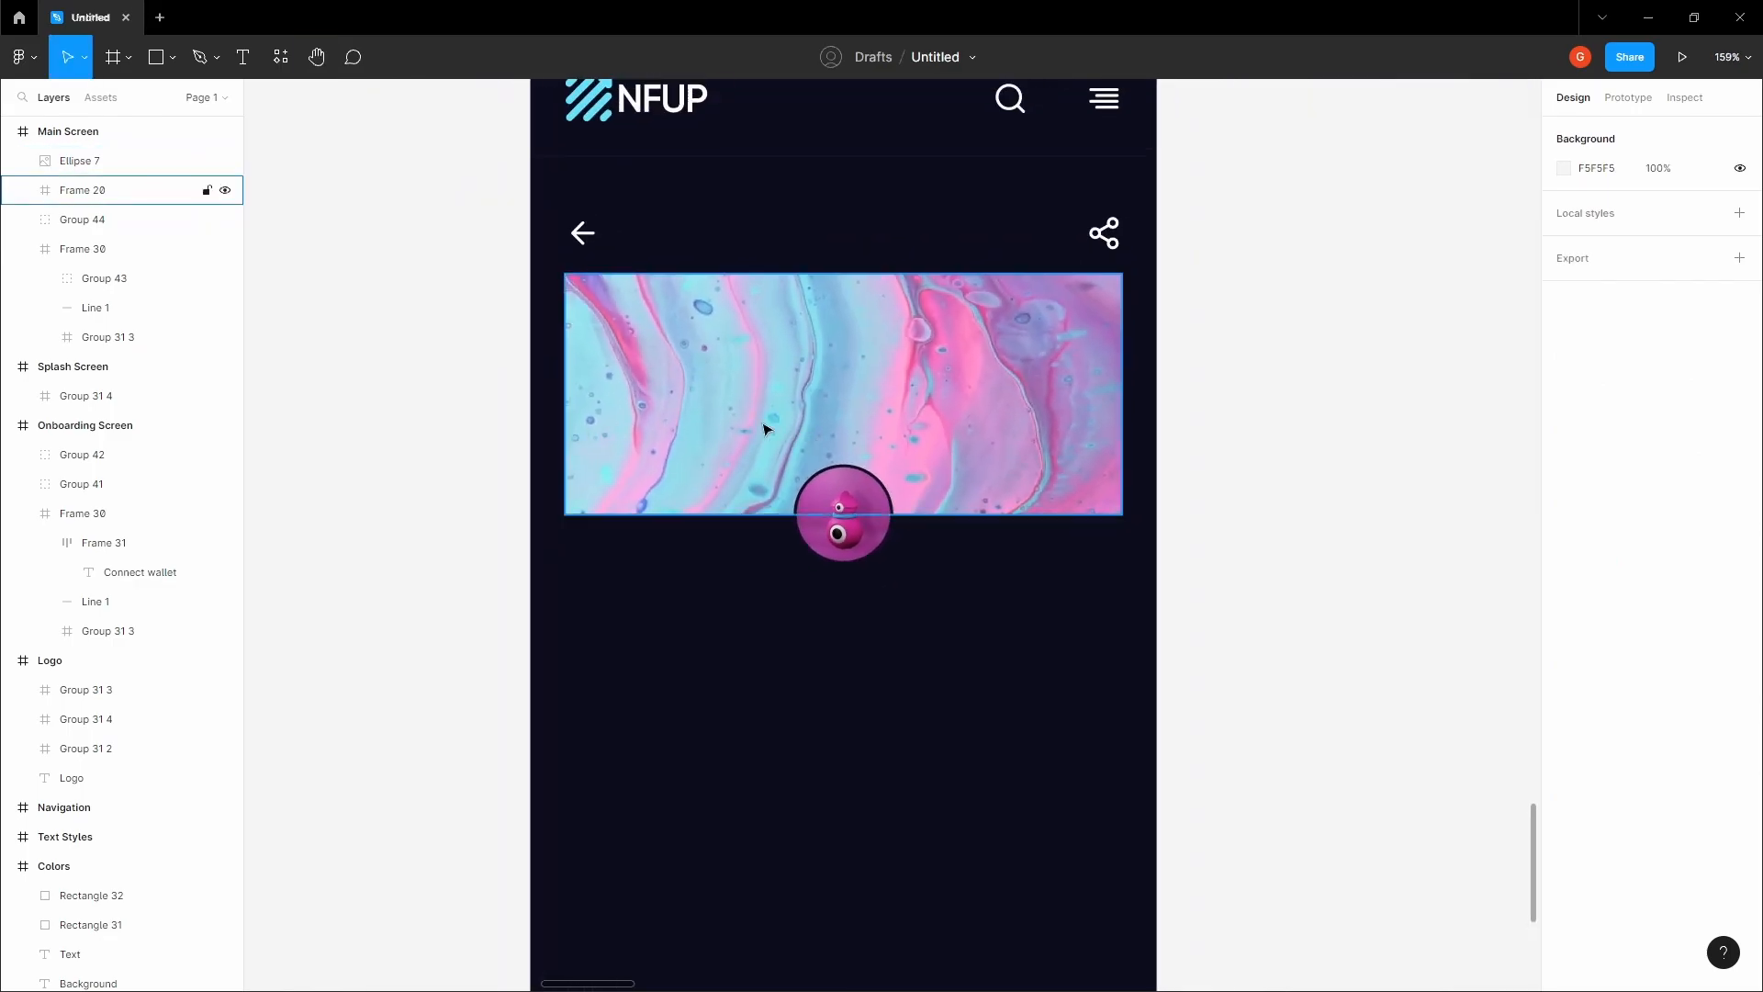
pyautogui.moveTo(499, 373); pyautogui.dragTo(517, 337)
pyautogui.scroll(3, 745, 444)
pyautogui.moveTo(775, 465)
pyautogui.mouseDown()
pyautogui.moveTo(744, 443)
pyautogui.moveTo(790, 460)
pyautogui.mouseUp()
pyautogui.scroll(-2, 808, 484)
pyautogui.scroll(2, 790, 505)
pyautogui.press('t')
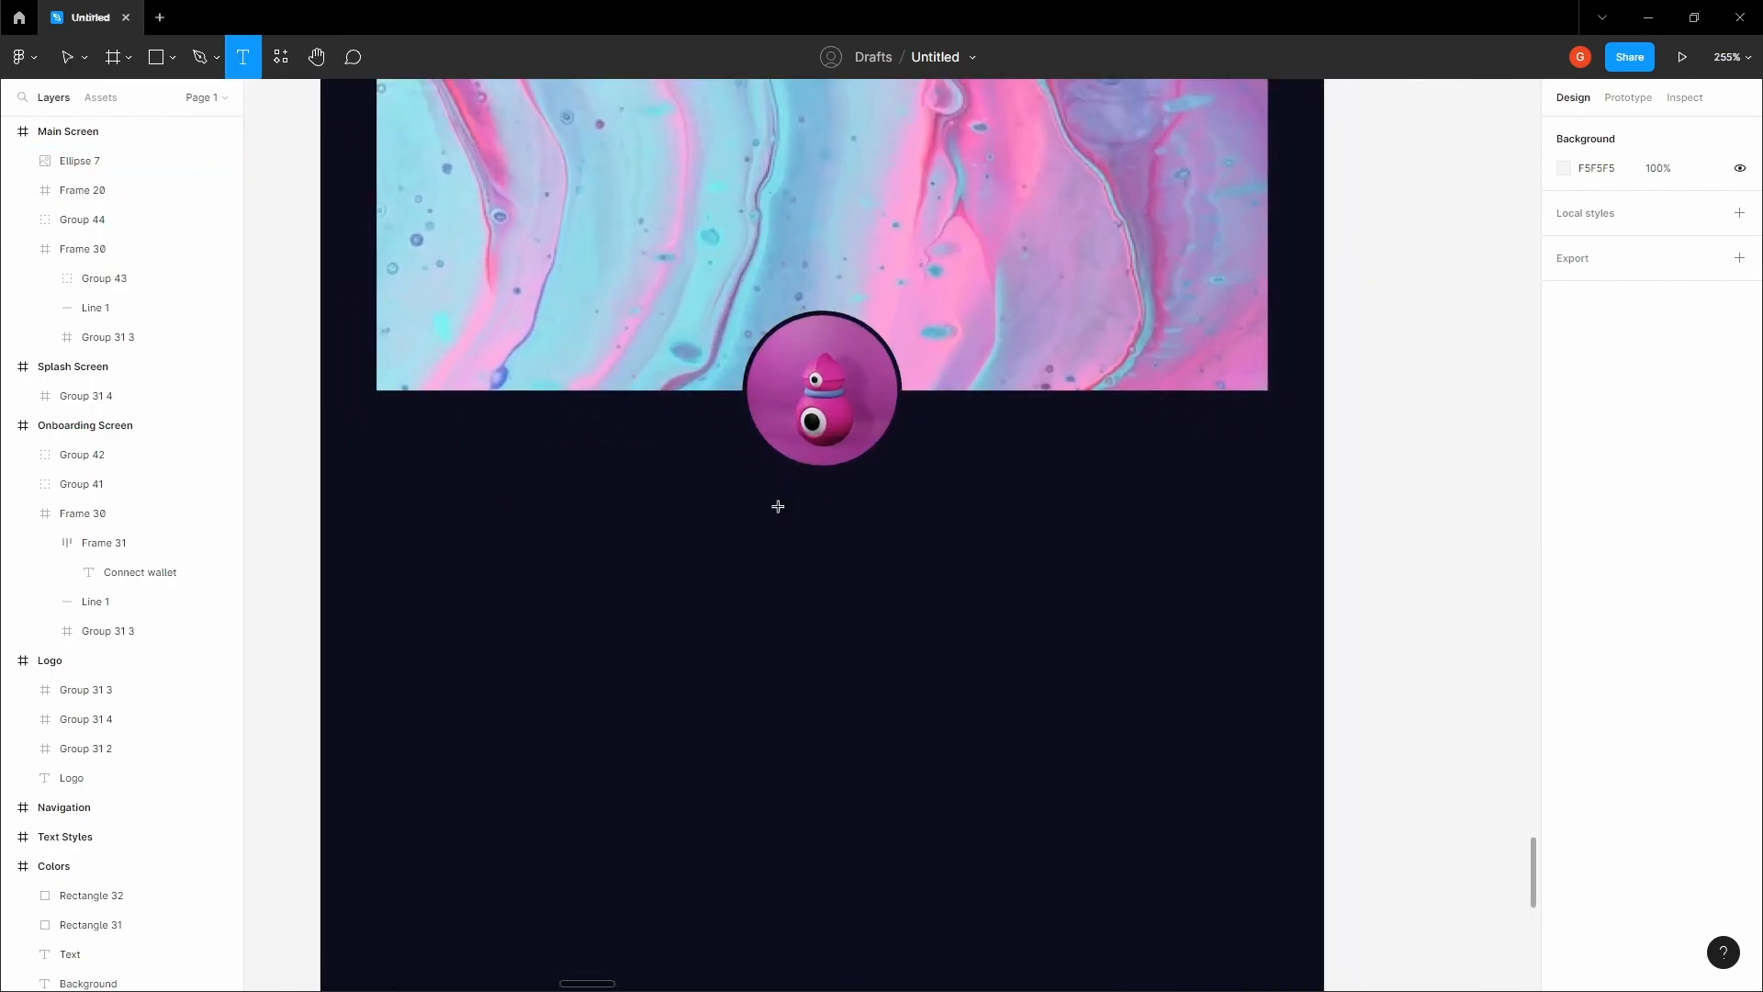
pyautogui.click(777, 506)
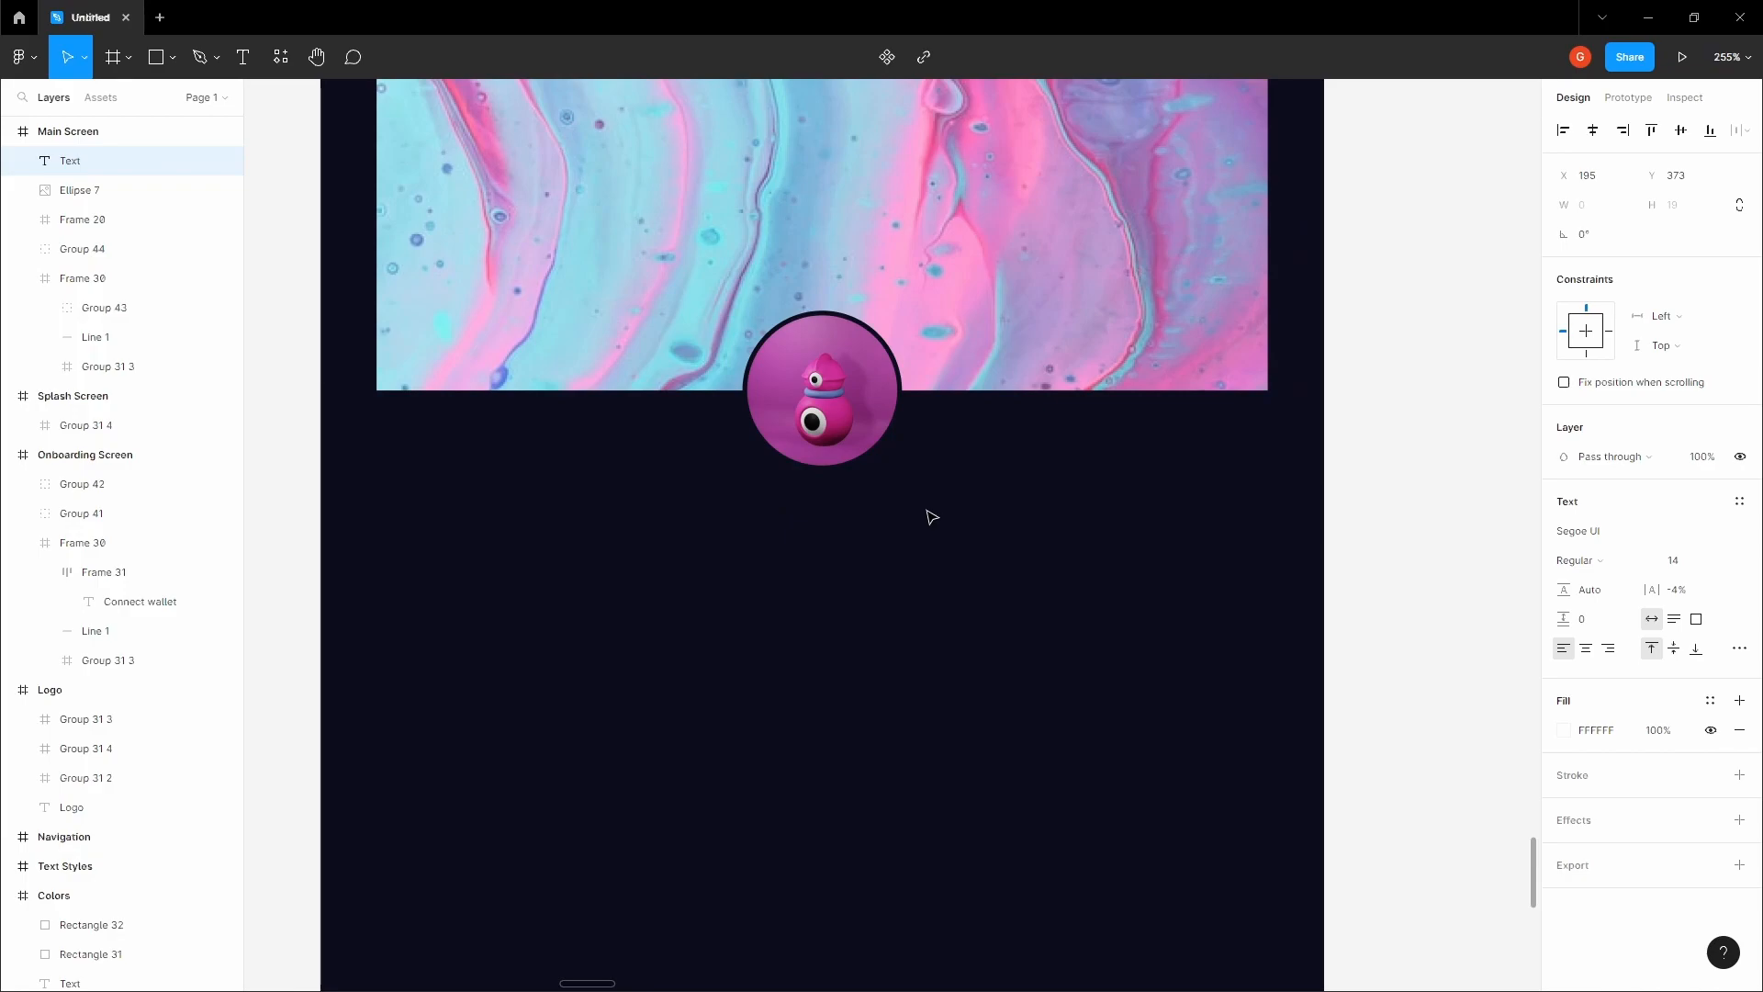
pyautogui.write('One-Eyelien')
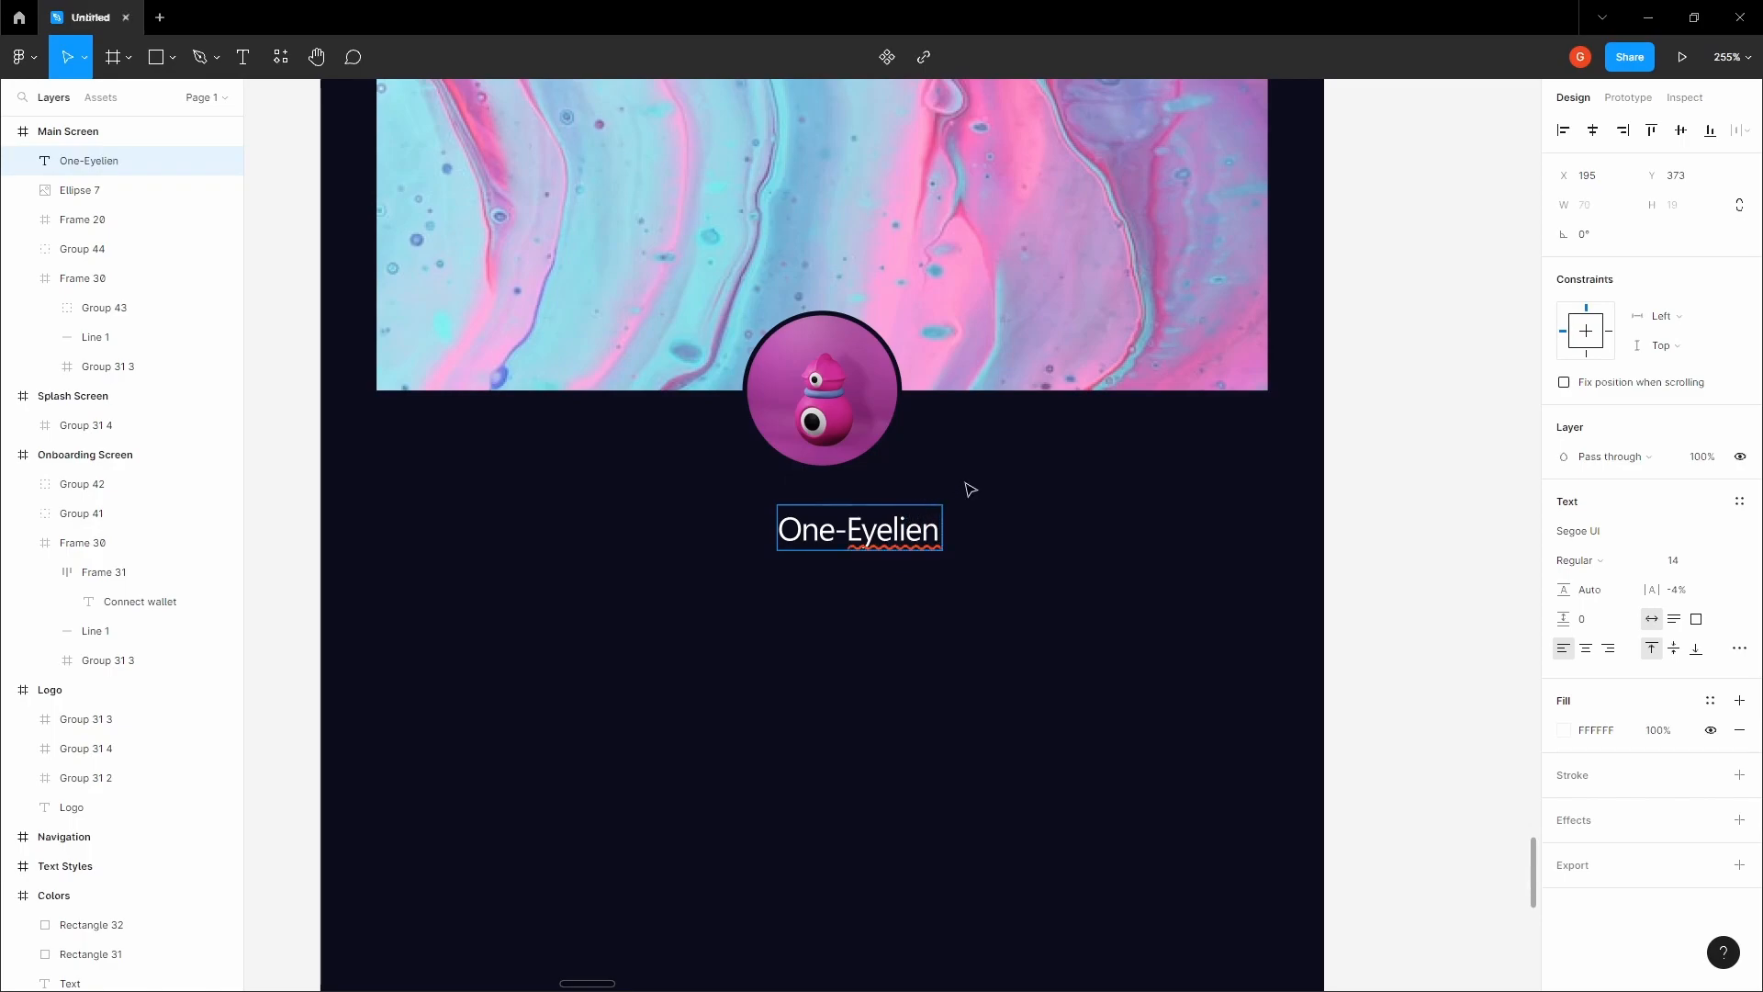
pyautogui.press('Escape')
# - Set the One-Eyelien text to font size 20, centre it under the avatar at X 164 and centre-align it
pyautogui.click(1689, 561)
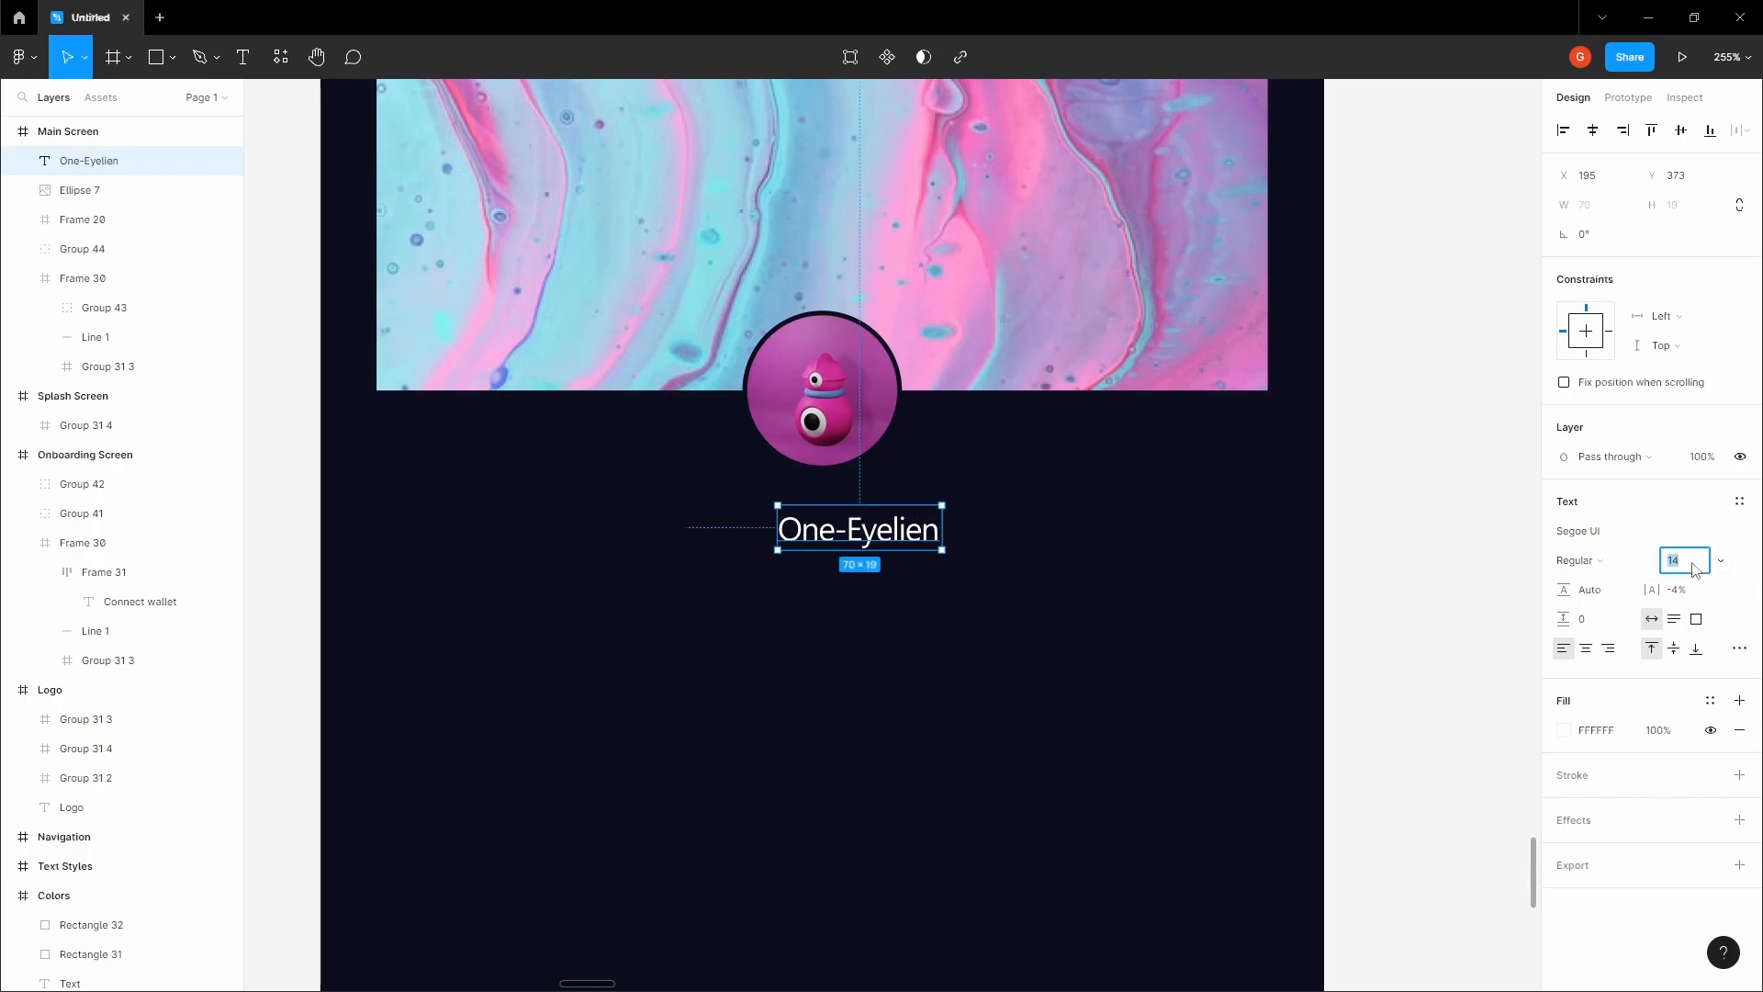
pyautogui.write('20')
pyautogui.press('Tab')
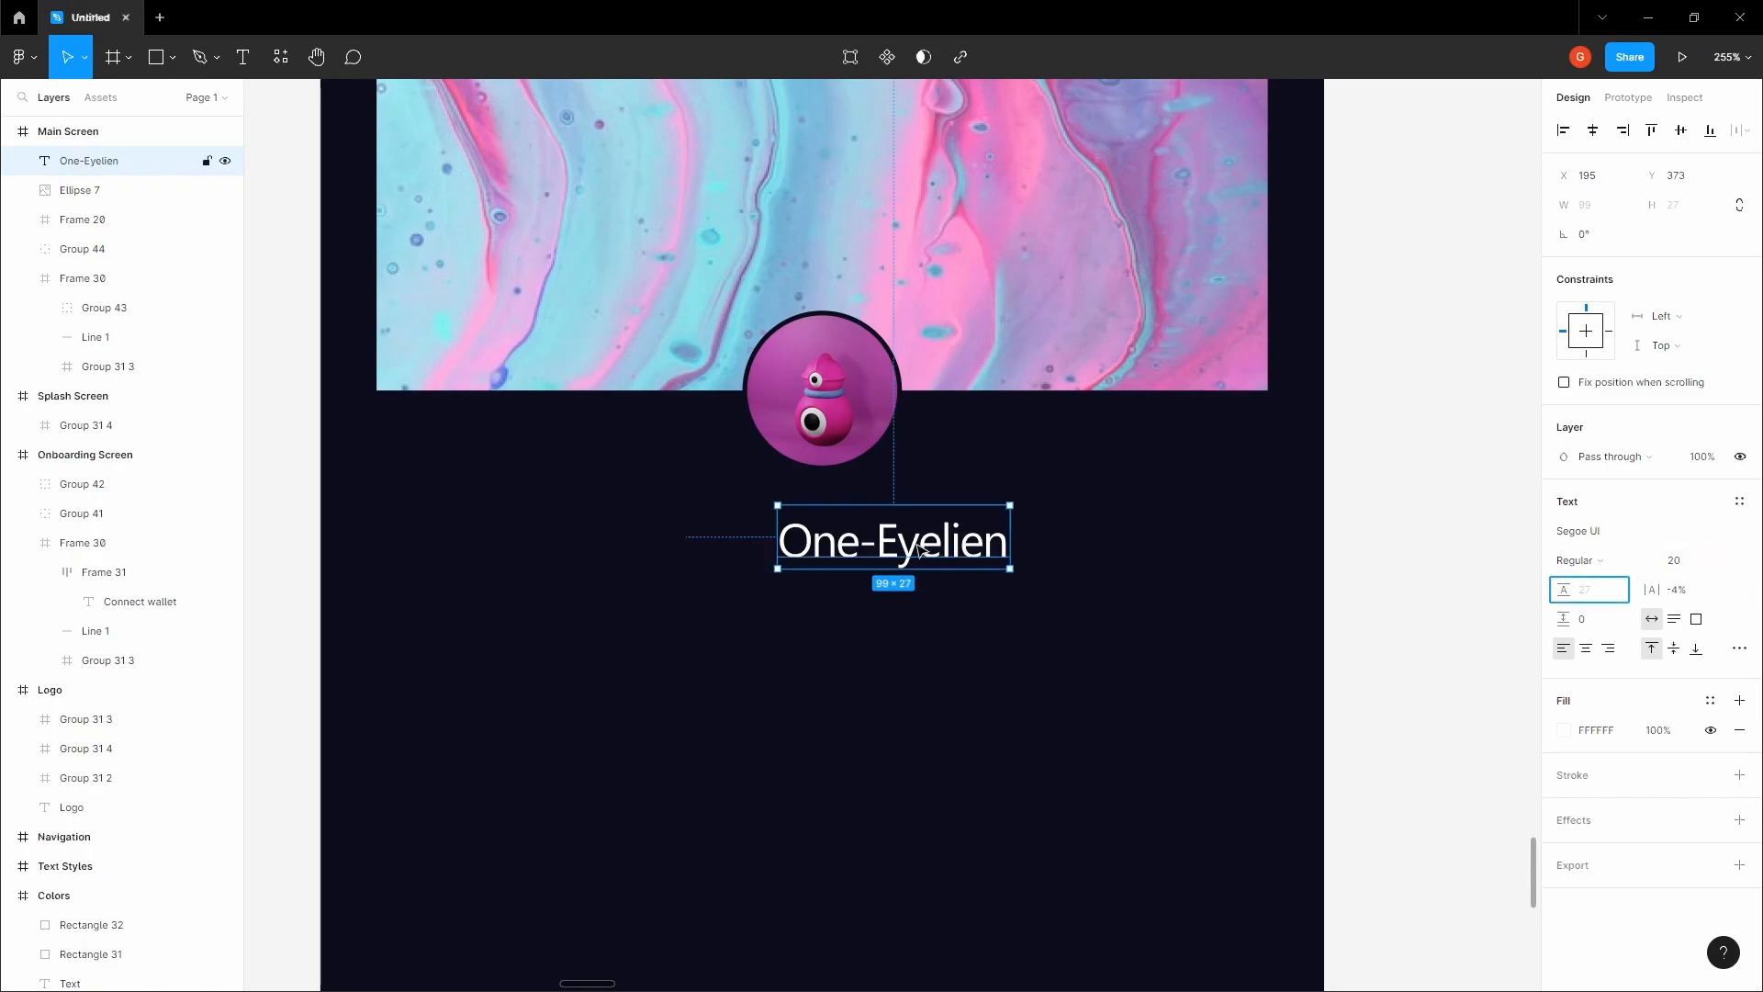
pyautogui.moveTo(918, 548); pyautogui.dragTo(845, 548)
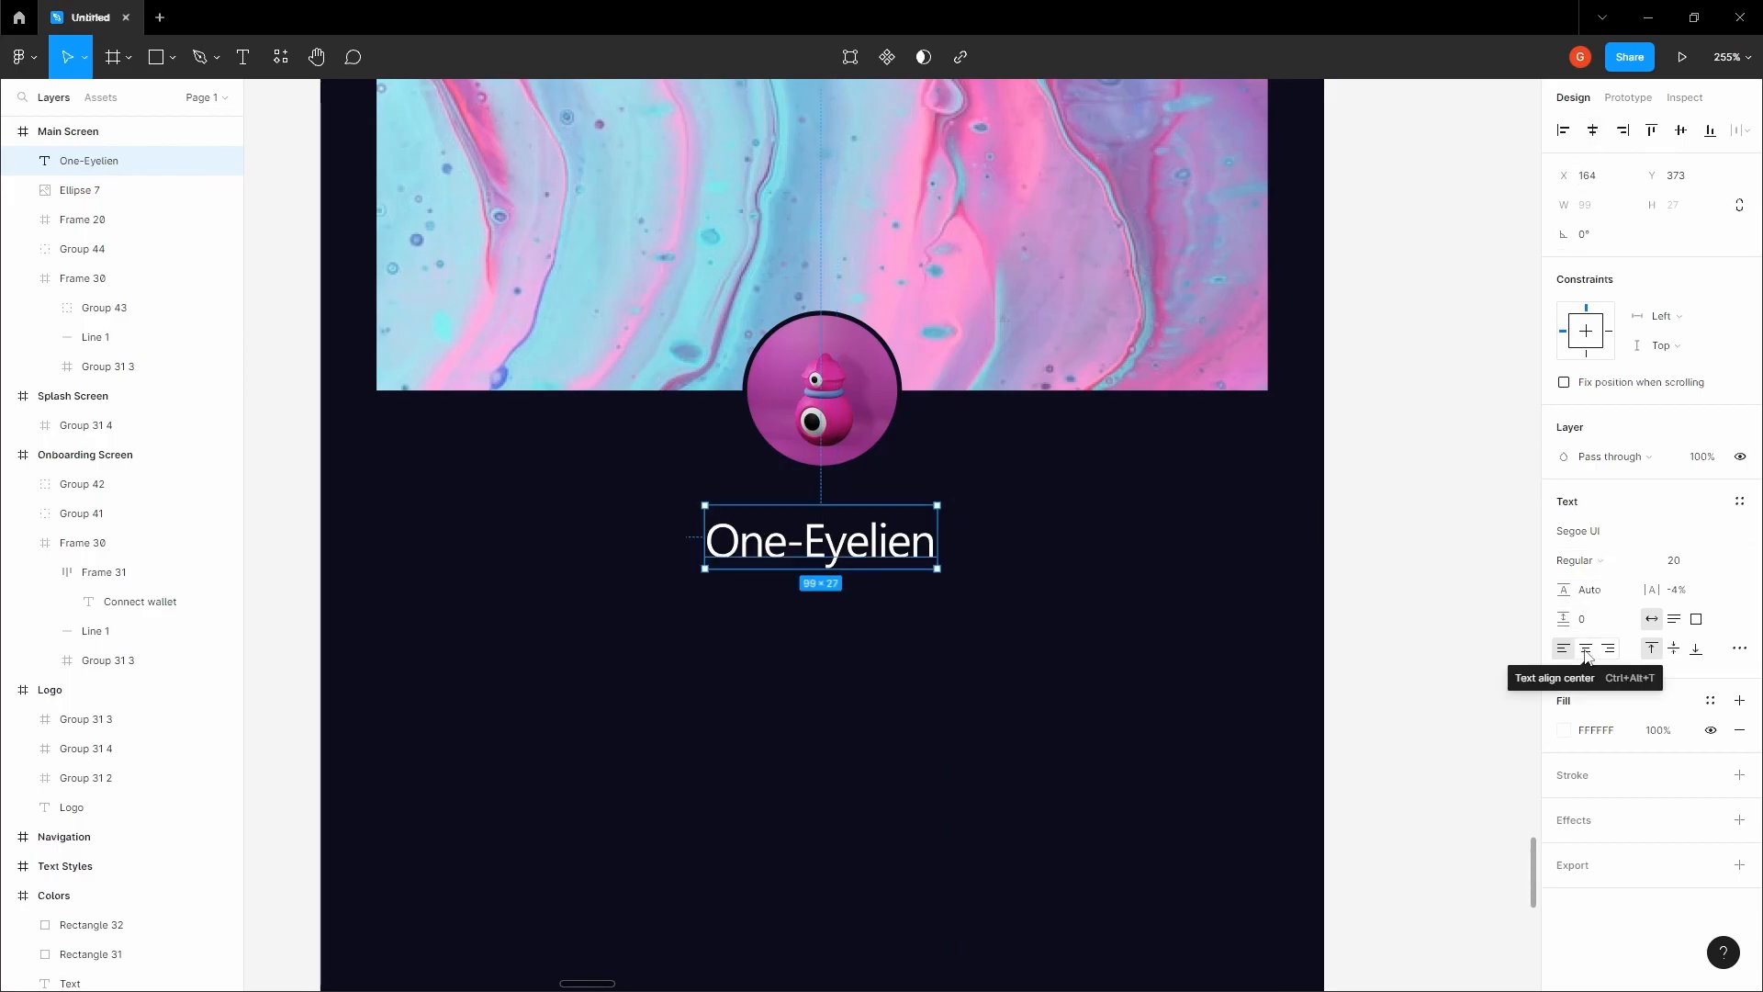
pyautogui.click(1586, 650)
# - Move the One-Eyelien text up to Y 364 so it sits 8 px below the avatar
pyautogui.click(1077, 553)
pyautogui.press('space')
pyautogui.moveTo(1067, 553); pyautogui.dragTo(1144, 549)
pyautogui.click(991, 534)
pyautogui.press('alt')
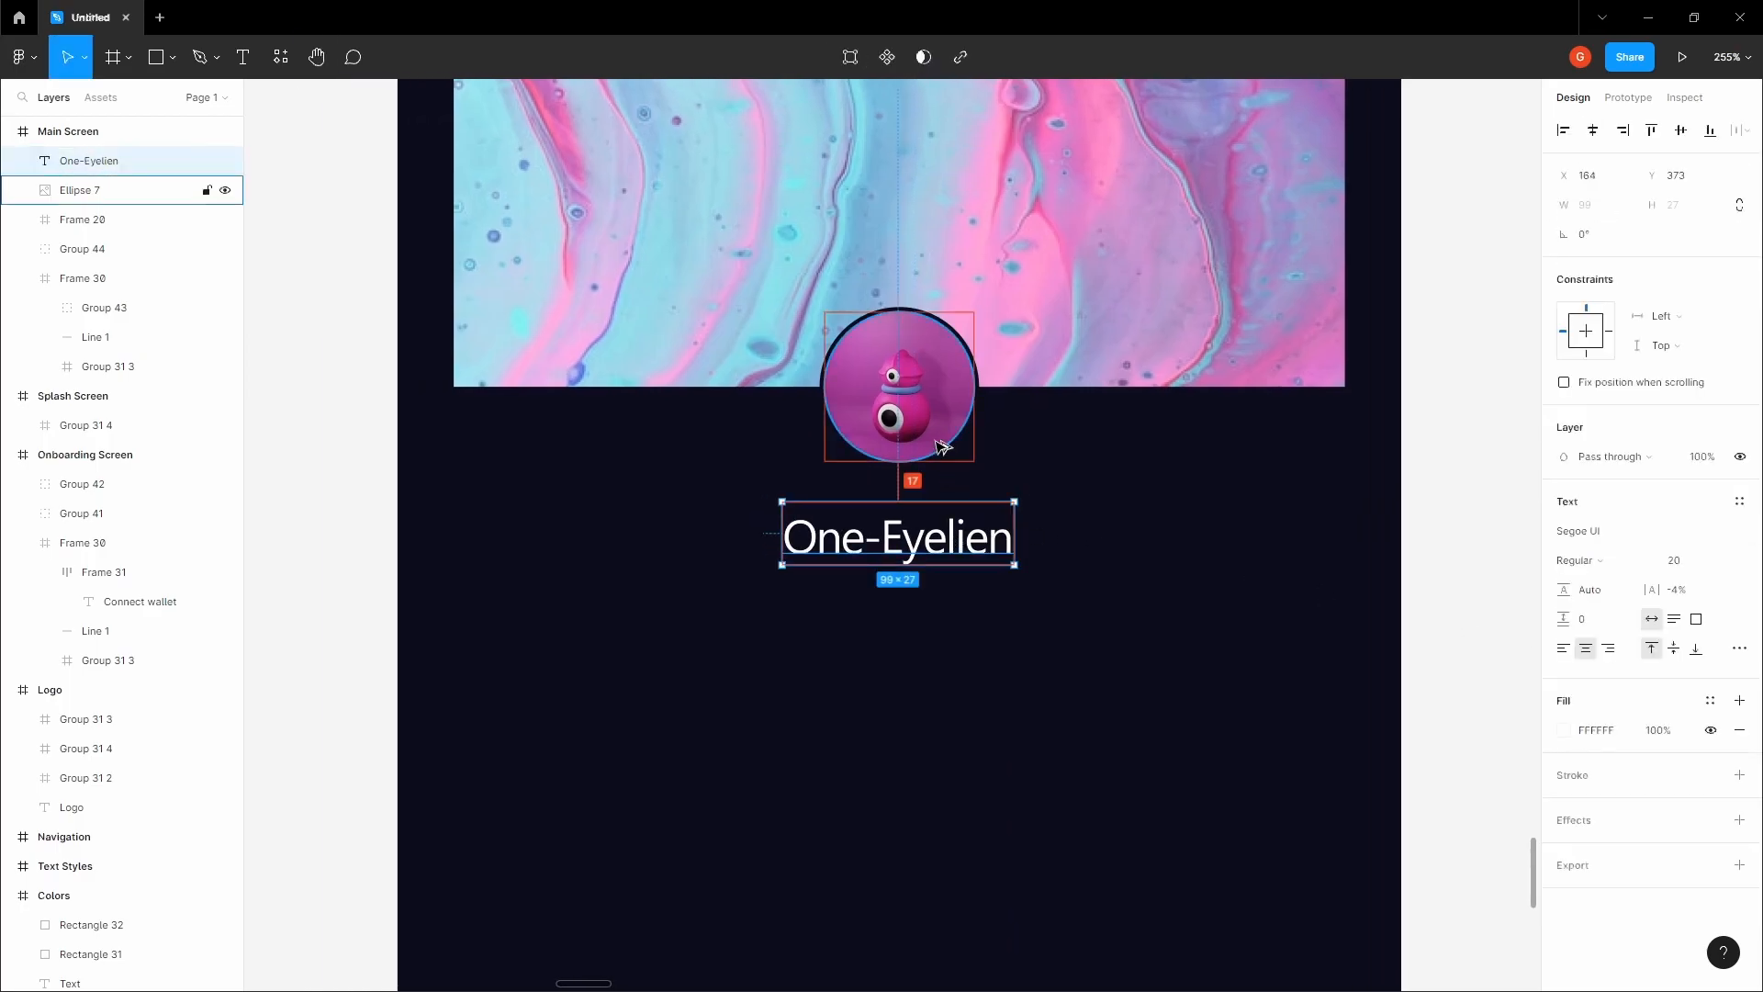
pyautogui.hotkey('shift', 'Up')
pyautogui.press('Down')
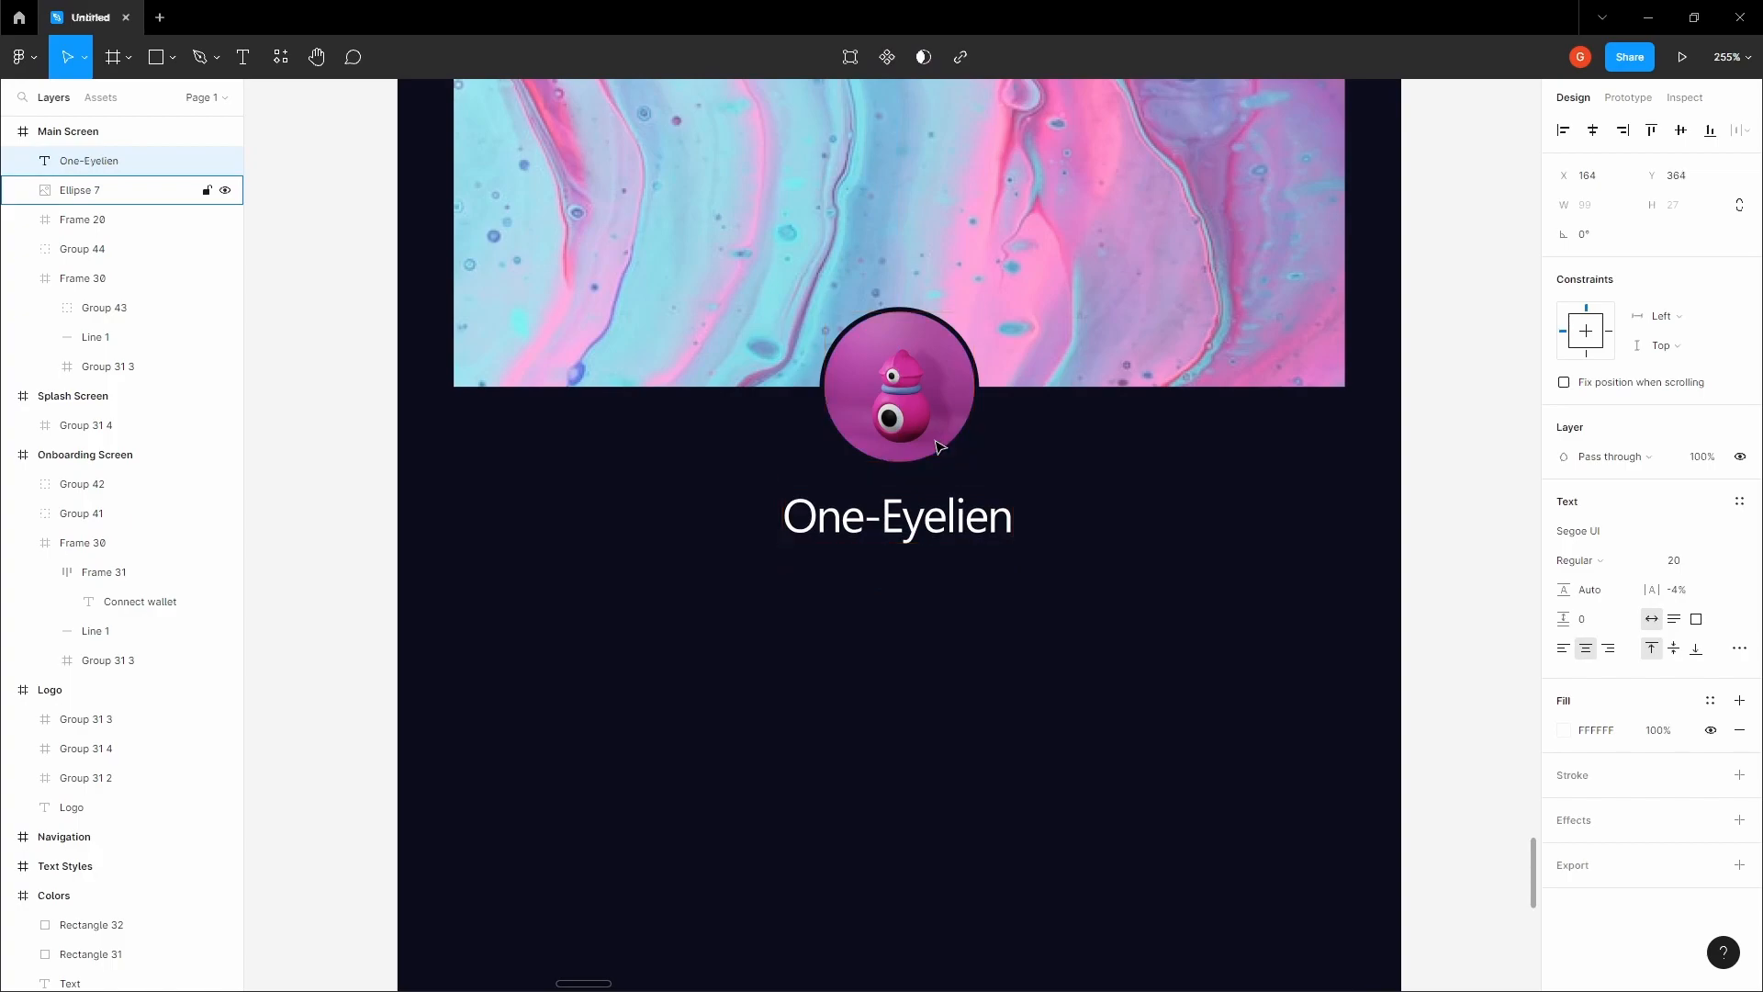
pyautogui.press('alt')
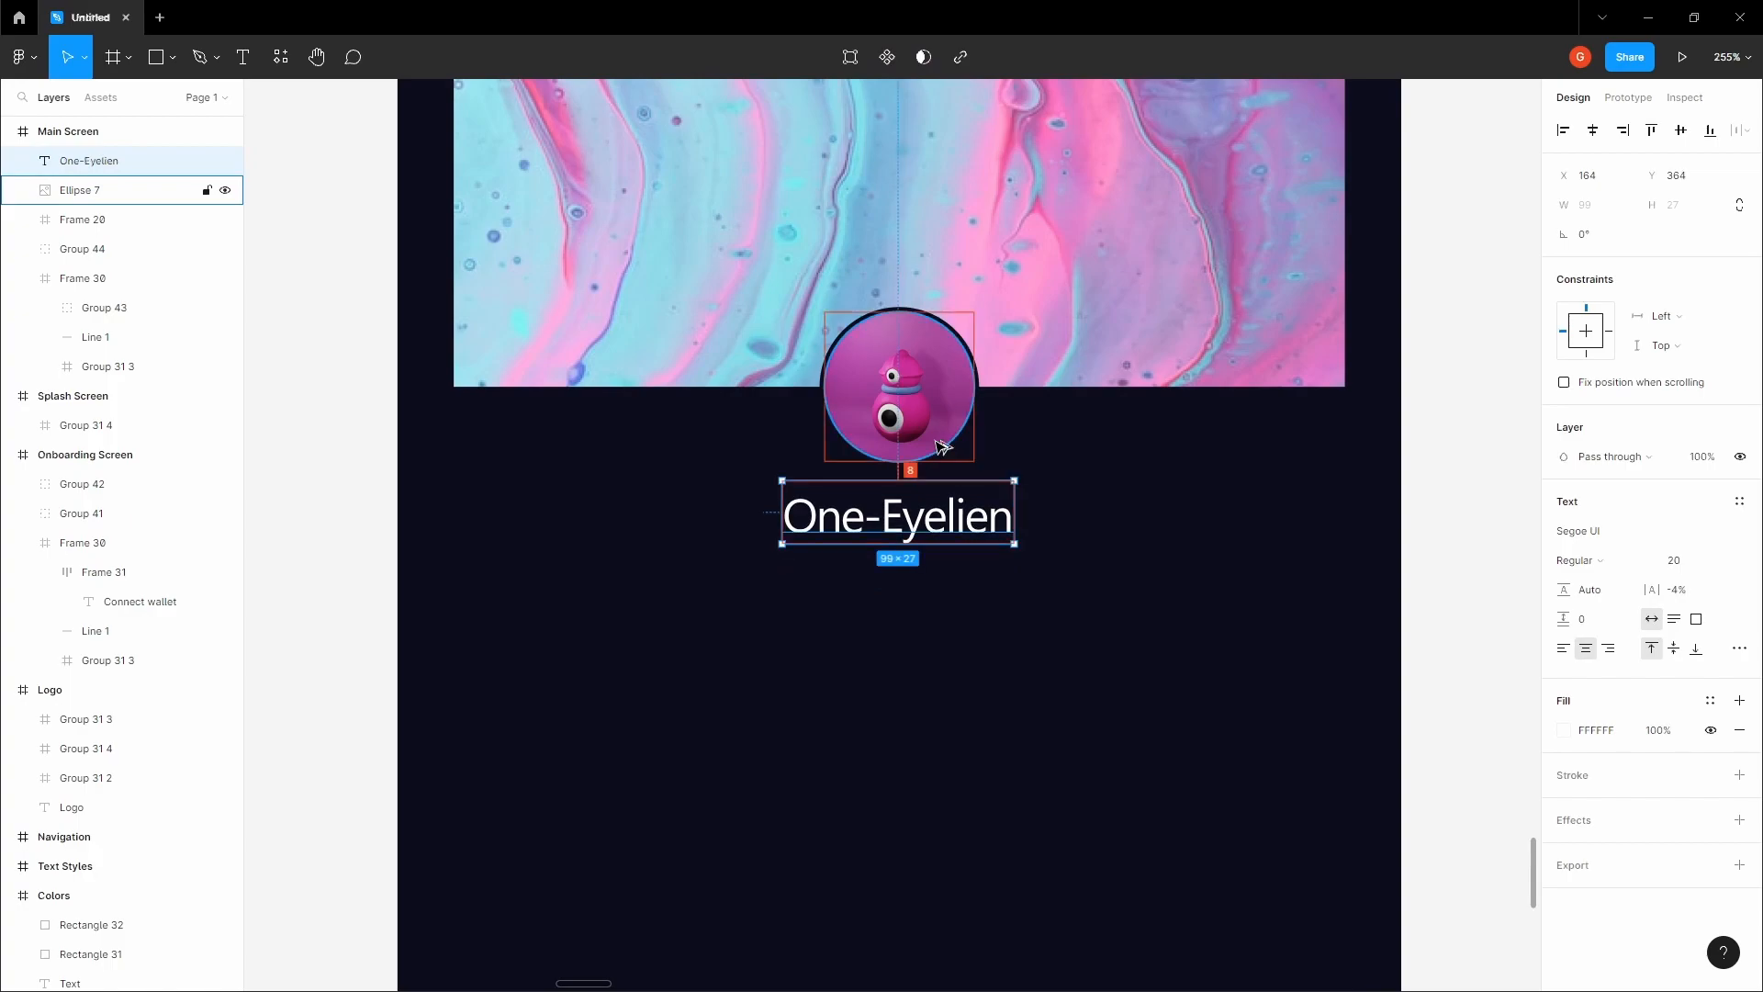
# - Duplicate the One-Eyelien text straight below the original at Y 399
pyautogui.click(1143, 508)
pyautogui.press('space')
pyautogui.scroll(-3, 1138, 508)
pyautogui.moveTo(1109, 505); pyautogui.dragTo(1017, 521)
pyautogui.scroll(-2, 1029, 488)
pyautogui.scroll(2, 898, 512)
pyautogui.click(927, 542)
pyautogui.scroll(3, 927, 542)
pyautogui.moveTo(919, 528); pyautogui.dragTo(920, 624)
# - Set the duplicated text's font size to 14 with Auto line height
pyautogui.click(1690, 567)
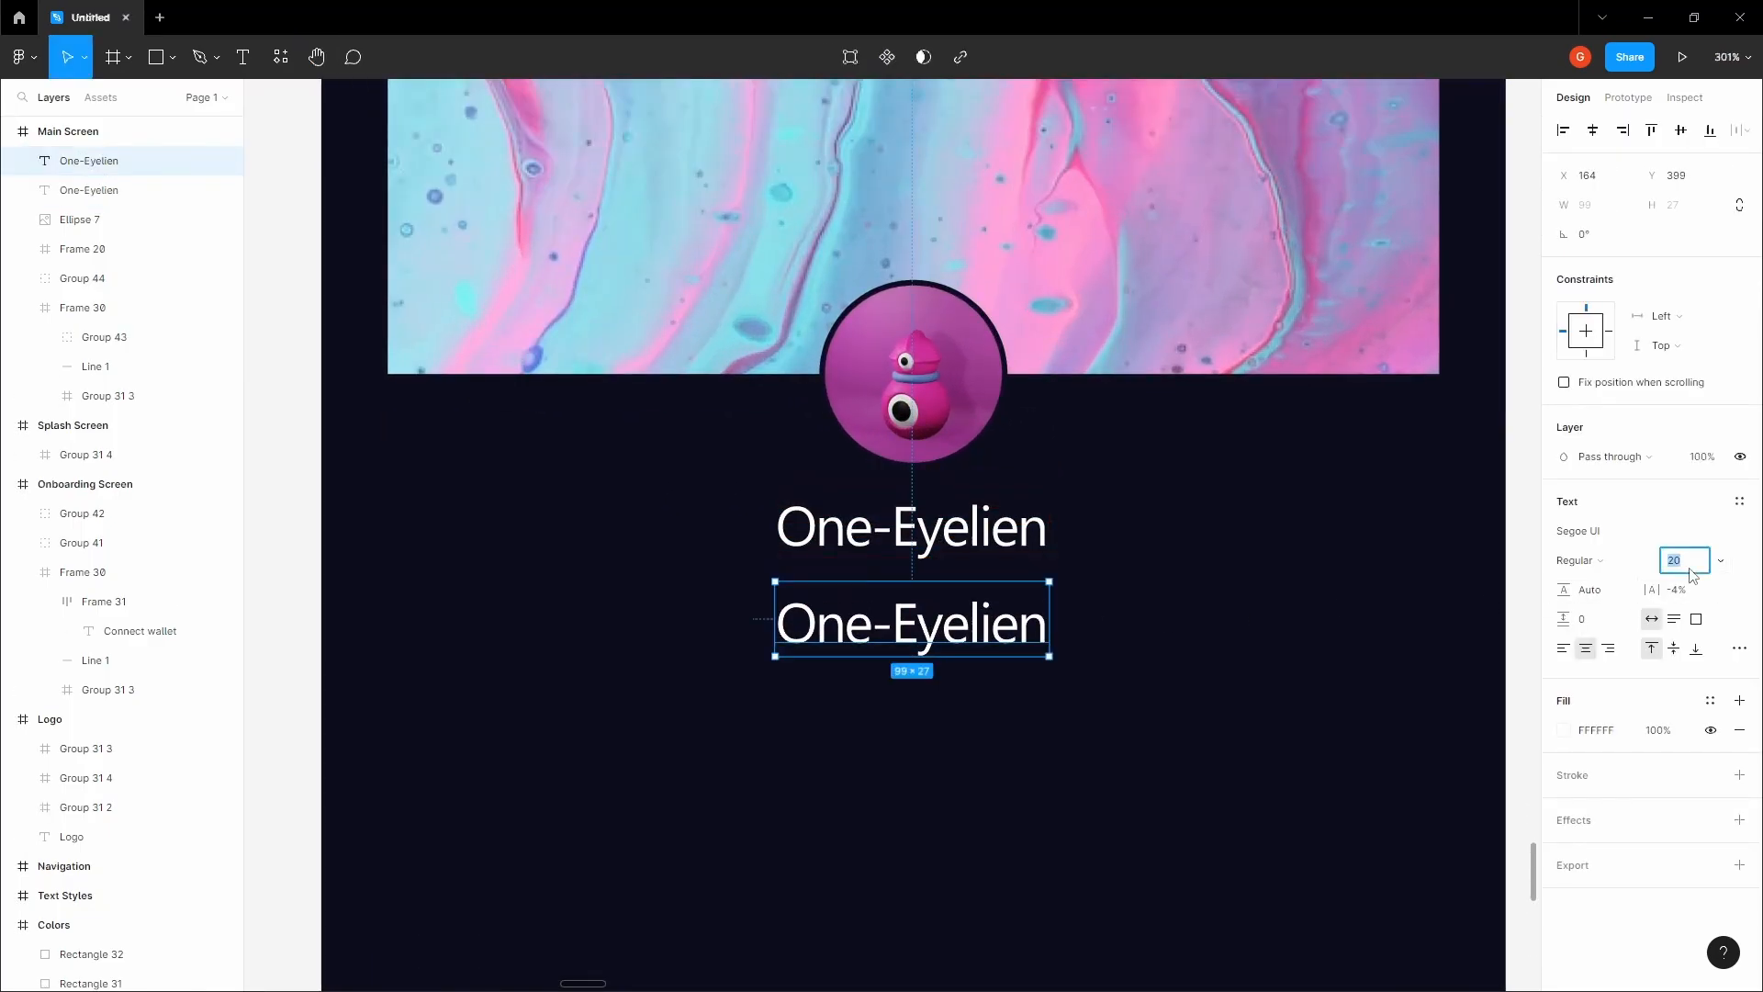
pyautogui.press('Return')
pyautogui.click(1626, 592)
pyautogui.write('A')
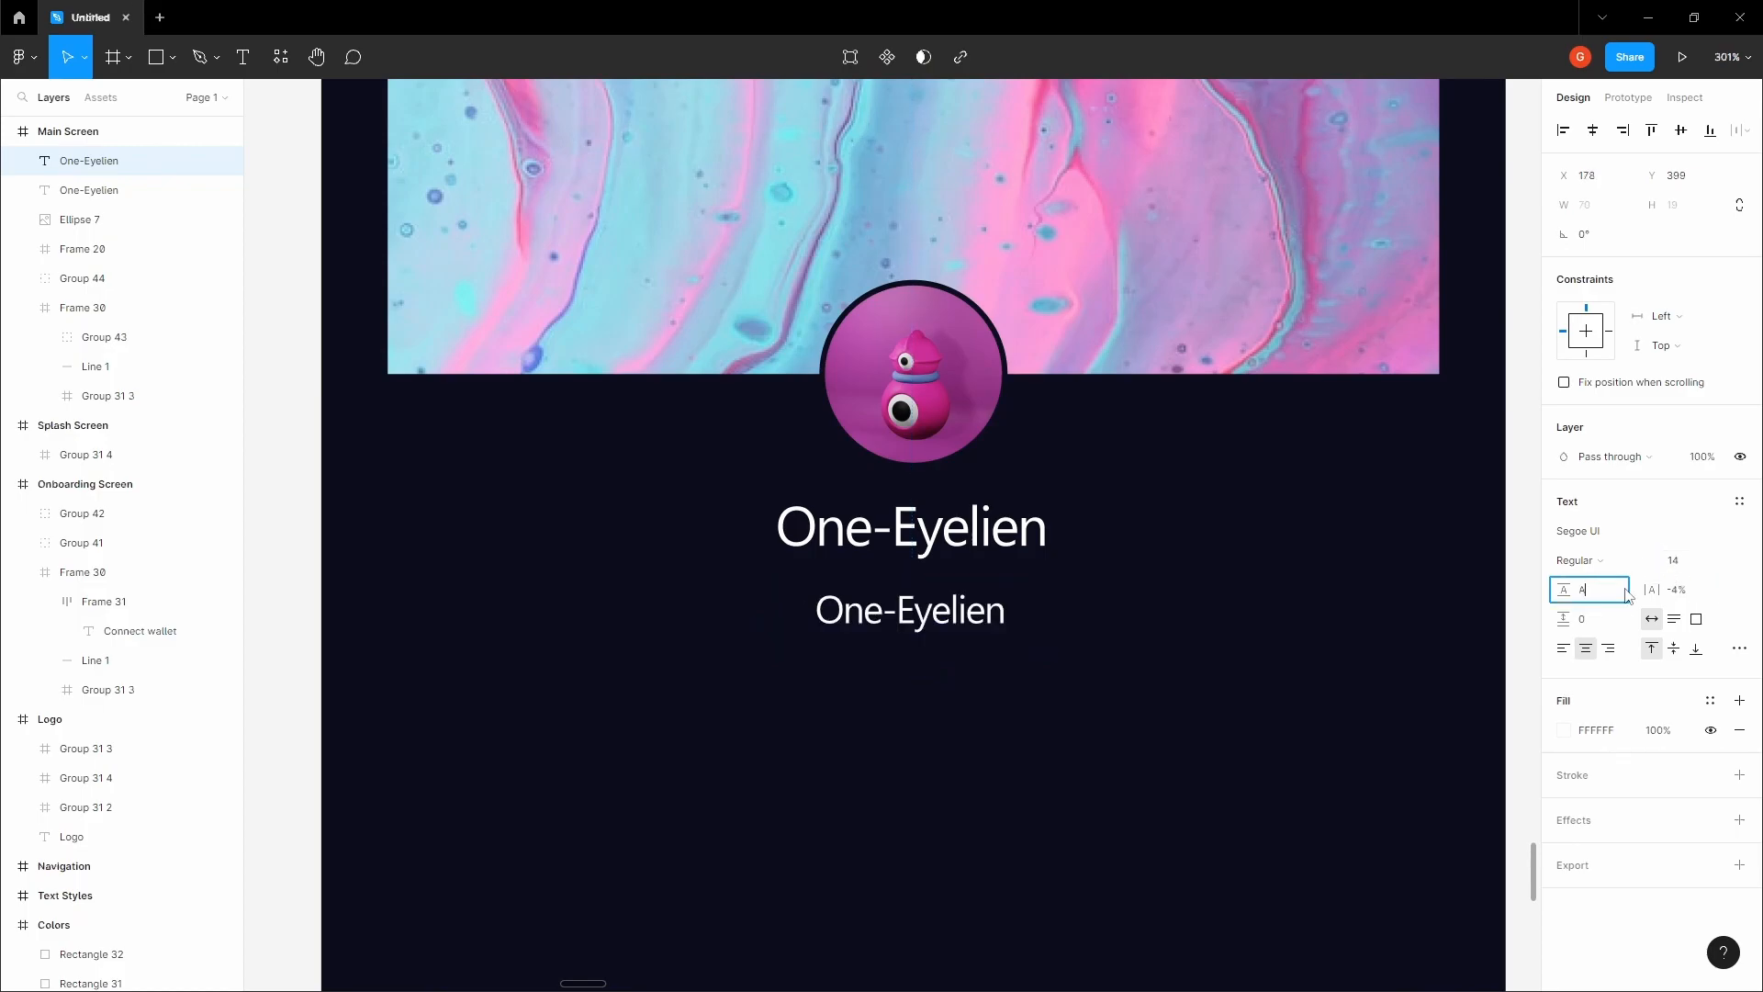
pyautogui.write('uto')
pyautogui.click(1487, 598)
pyautogui.scroll(3, 994, 623)
pyautogui.doubleClick(975, 615)
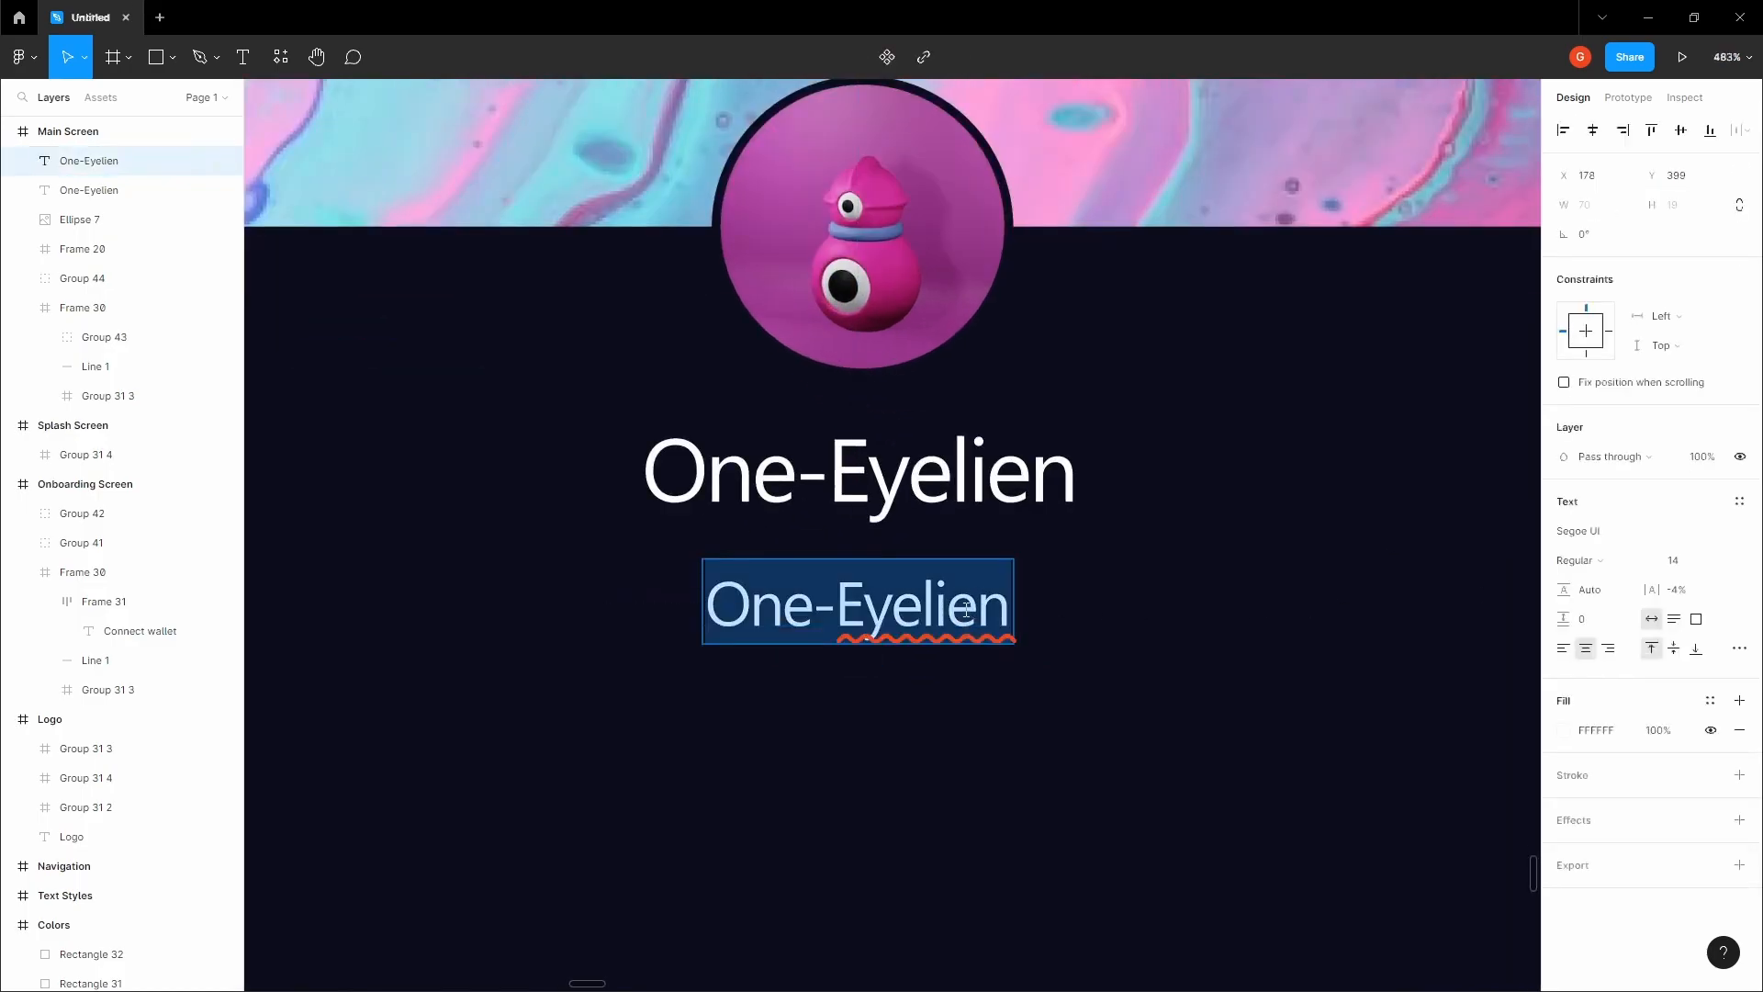
pyautogui.write('@')
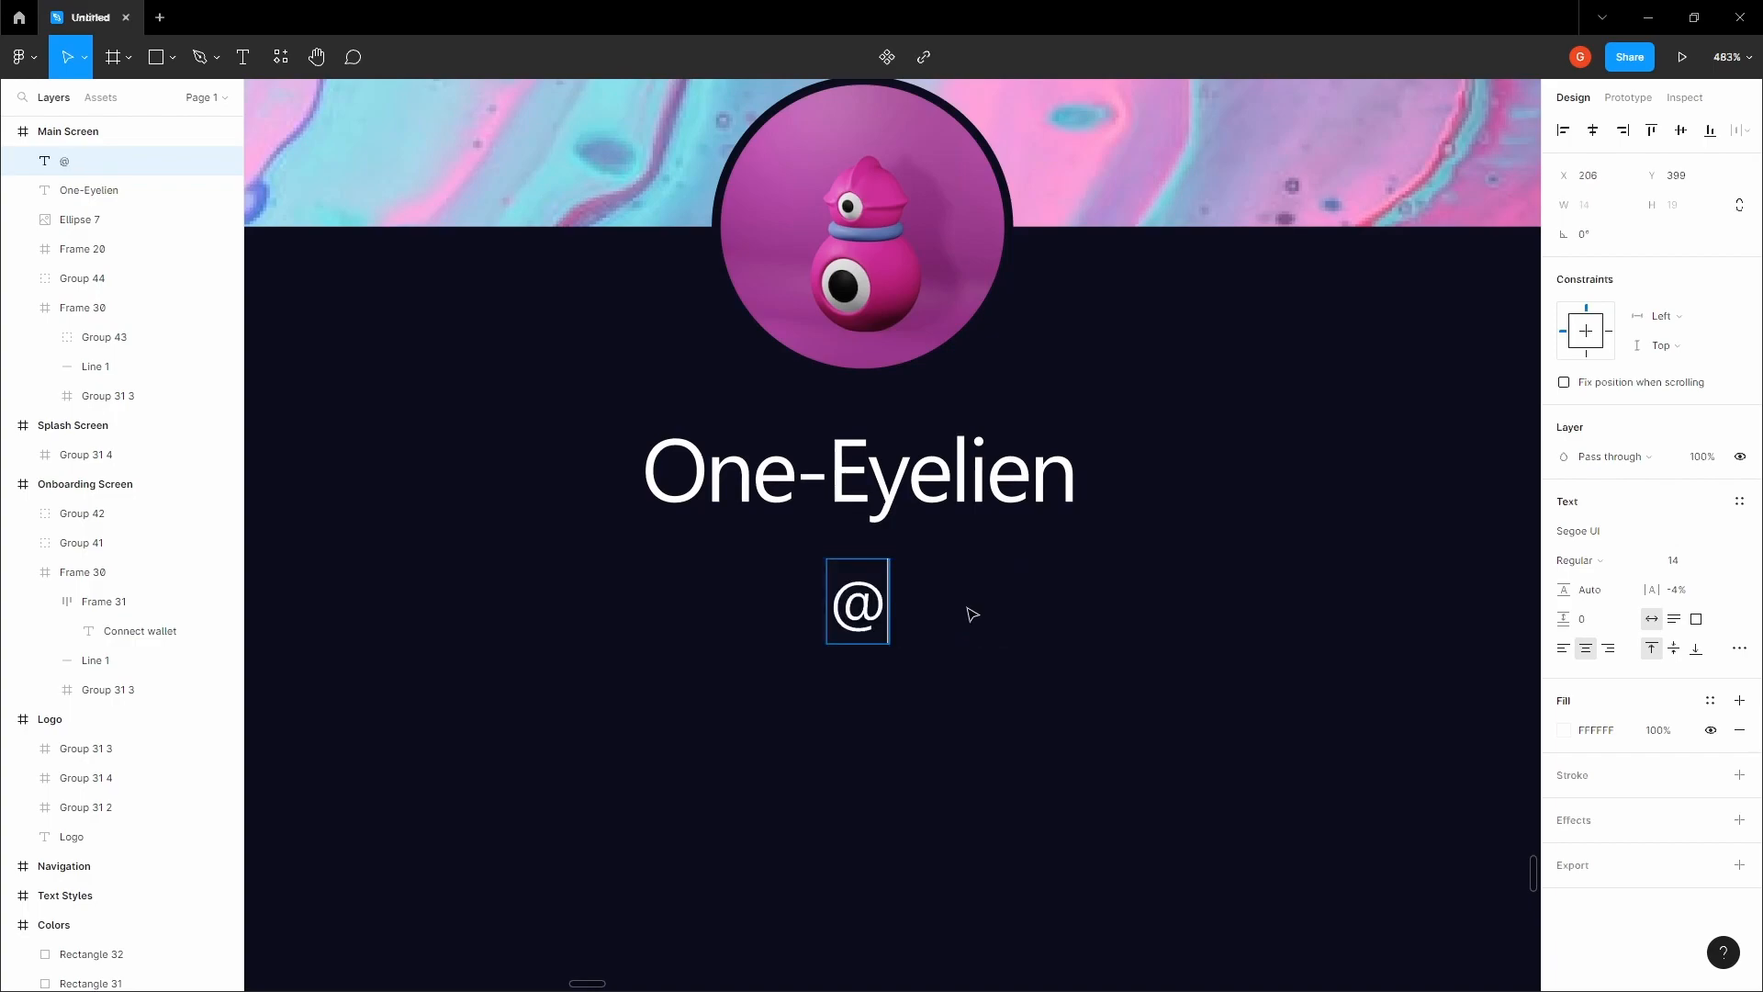
pyautogui.write('on')
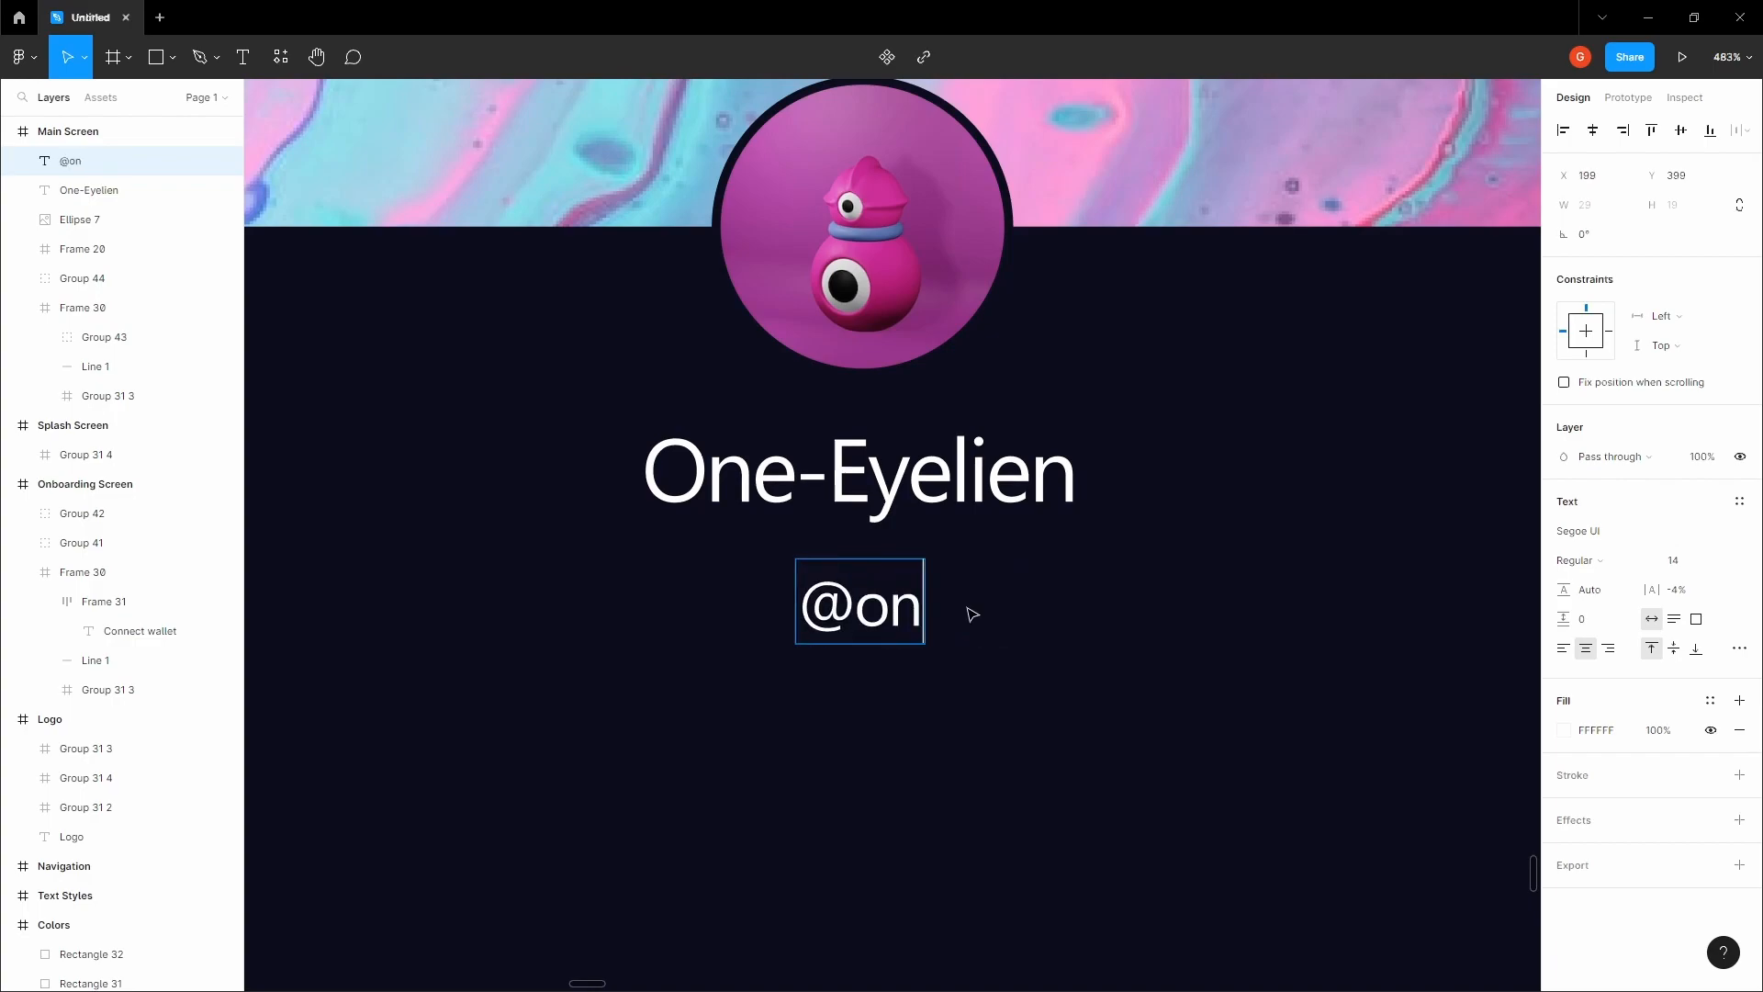
pyautogui.write('eeye')
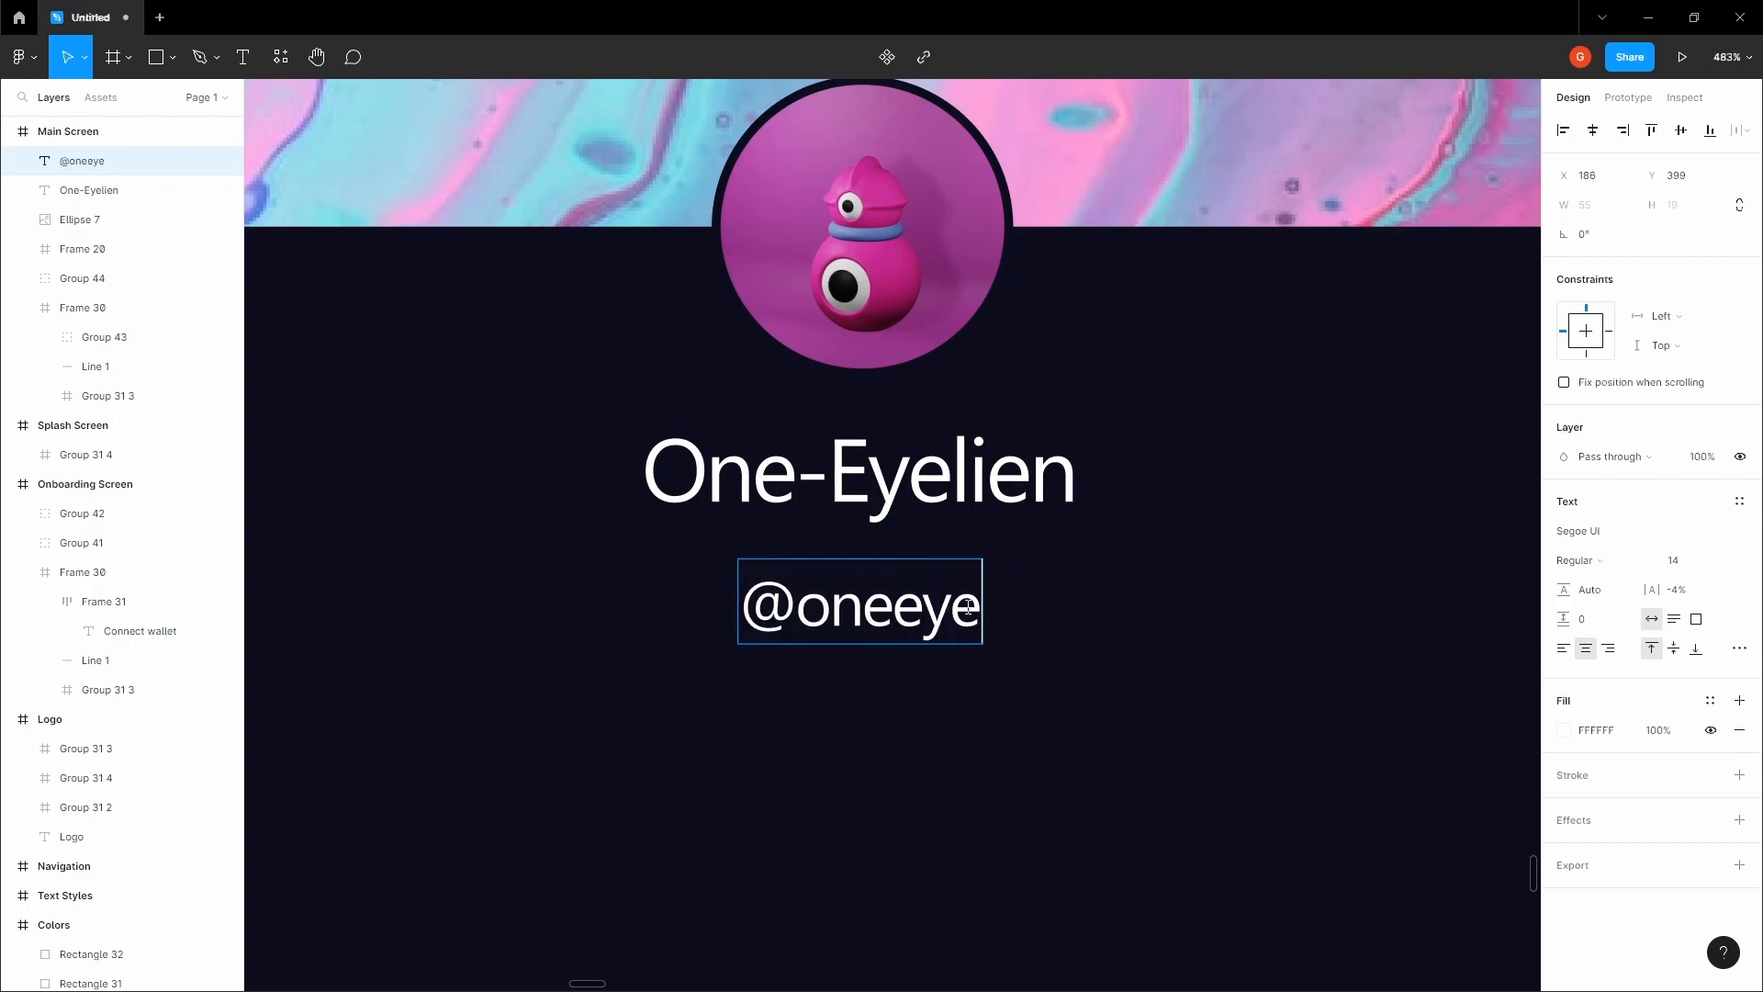
pyautogui.write('lien77')
pyautogui.press('Escape')
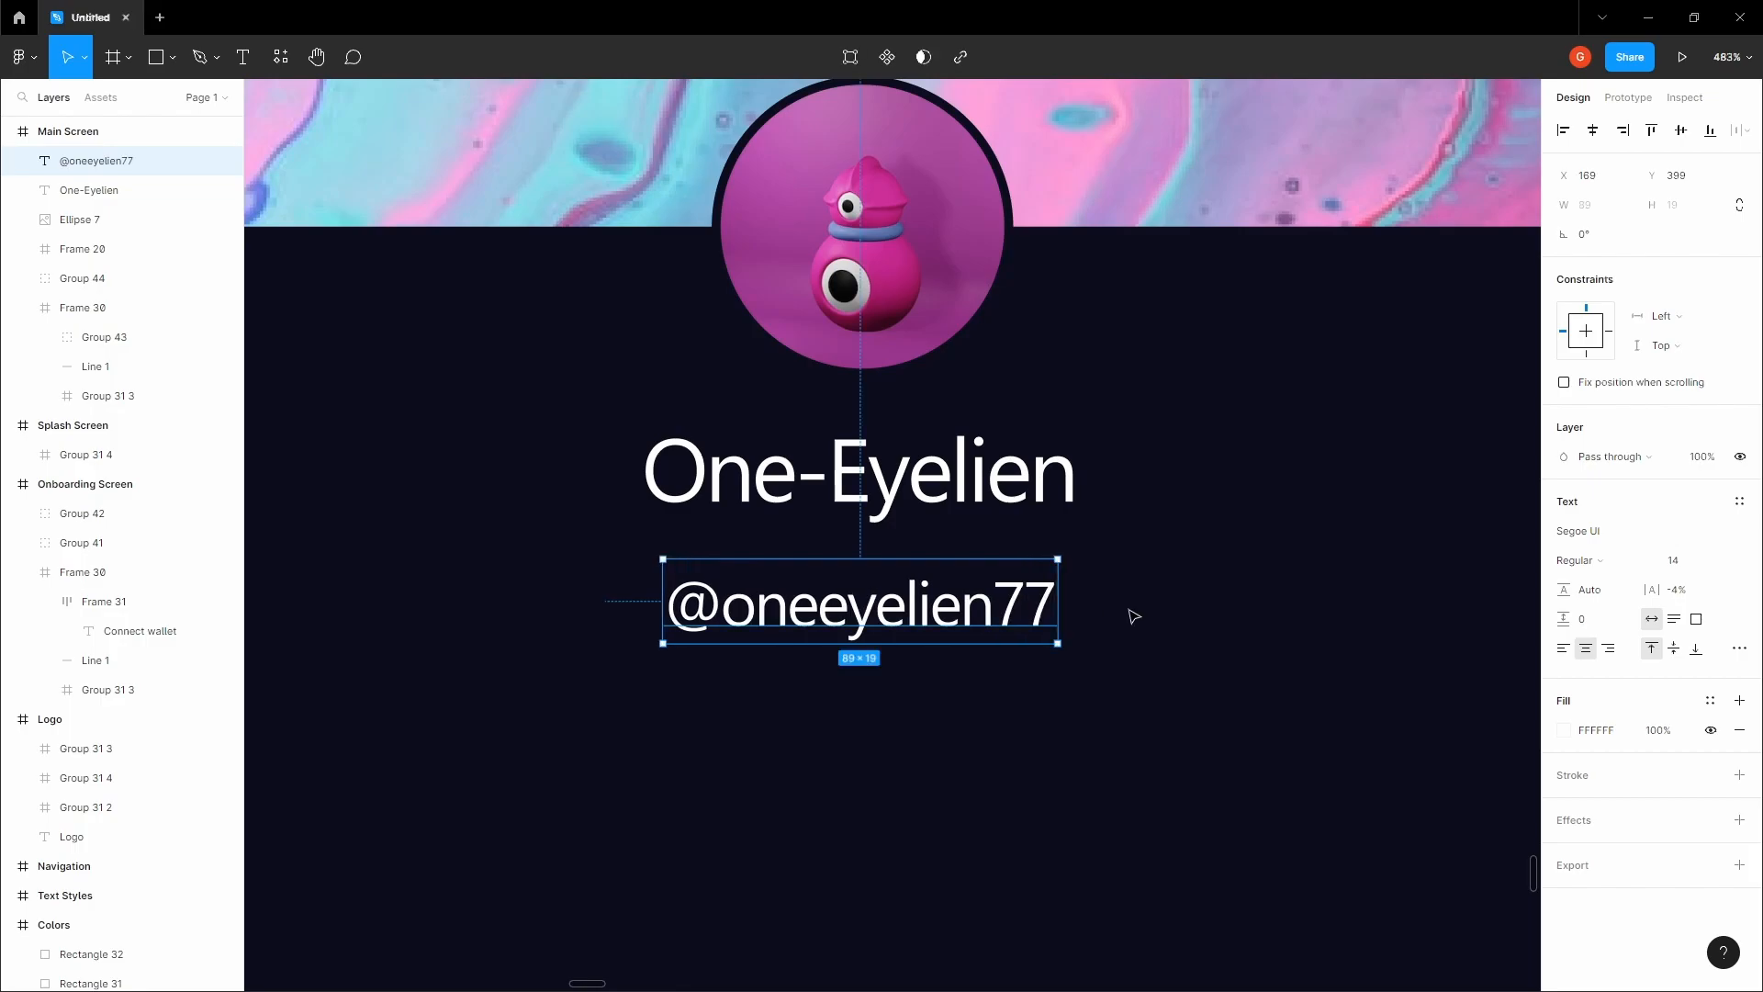
# - Copy the grey AFB0BA colour value from an existing design element elsewhere on the canvas
pyautogui.scroll(-10, 1133, 615)
pyautogui.scroll(-8, 1022, 603)
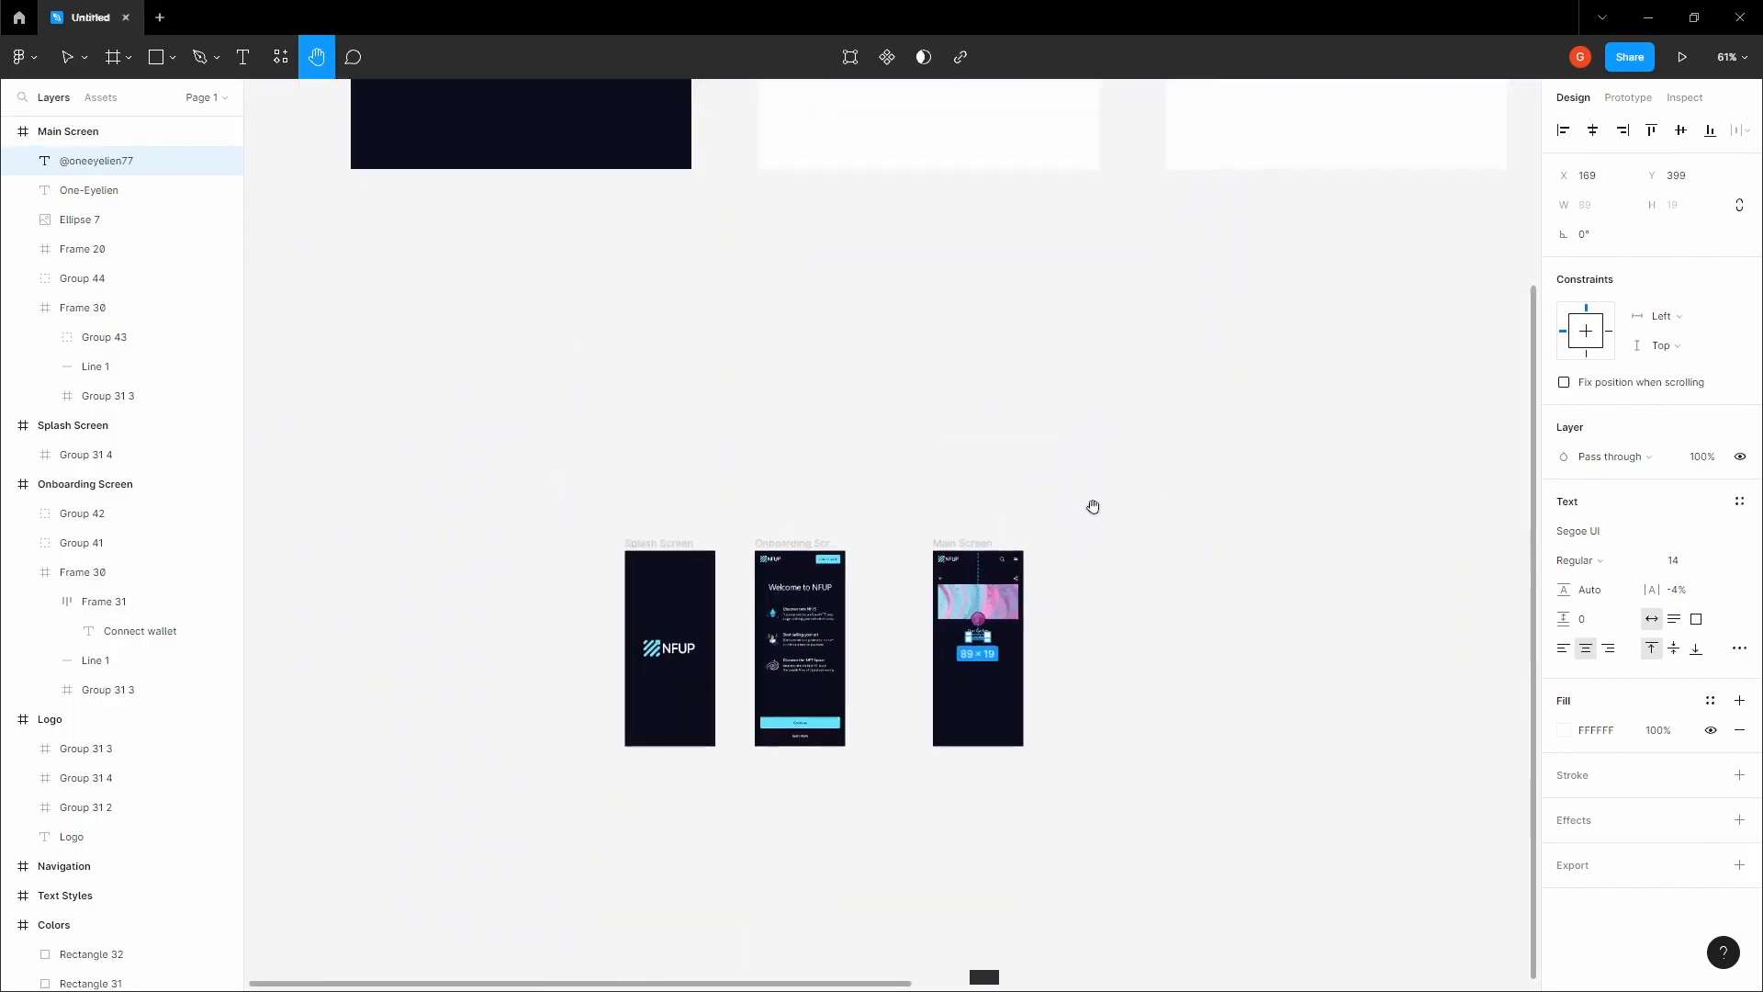
pyautogui.scroll(5, 1078, 535)
pyautogui.hscroll(6, 1078, 535)
pyautogui.scroll(4, 1252, 463)
pyautogui.click(1152, 427)
pyautogui.click(1619, 540)
pyautogui.click(1325, 572)
pyautogui.scroll(-2, 1325, 571)
pyautogui.scroll(-2, 1322, 571)
pyautogui.moveTo(902, 872); pyautogui.dragTo(1031, 548)
pyautogui.moveTo(595, 886); pyautogui.dragTo(972, 559)
pyautogui.scroll(4, 755, 661)
pyautogui.moveTo(755, 661); pyautogui.dragTo(1021, 560)
pyautogui.scroll(5, 996, 582)
pyautogui.scroll(3, 1021, 560)
pyautogui.click(1018, 568)
pyautogui.click(1609, 729)
pyautogui.hotkey('ctrl', 'v')
pyautogui.click(1220, 596)
pyautogui.moveTo(1199, 585); pyautogui.dragTo(1101, 577)
pyautogui.scroll(-2, 1041, 576)
pyautogui.scroll(2, 1013, 567)
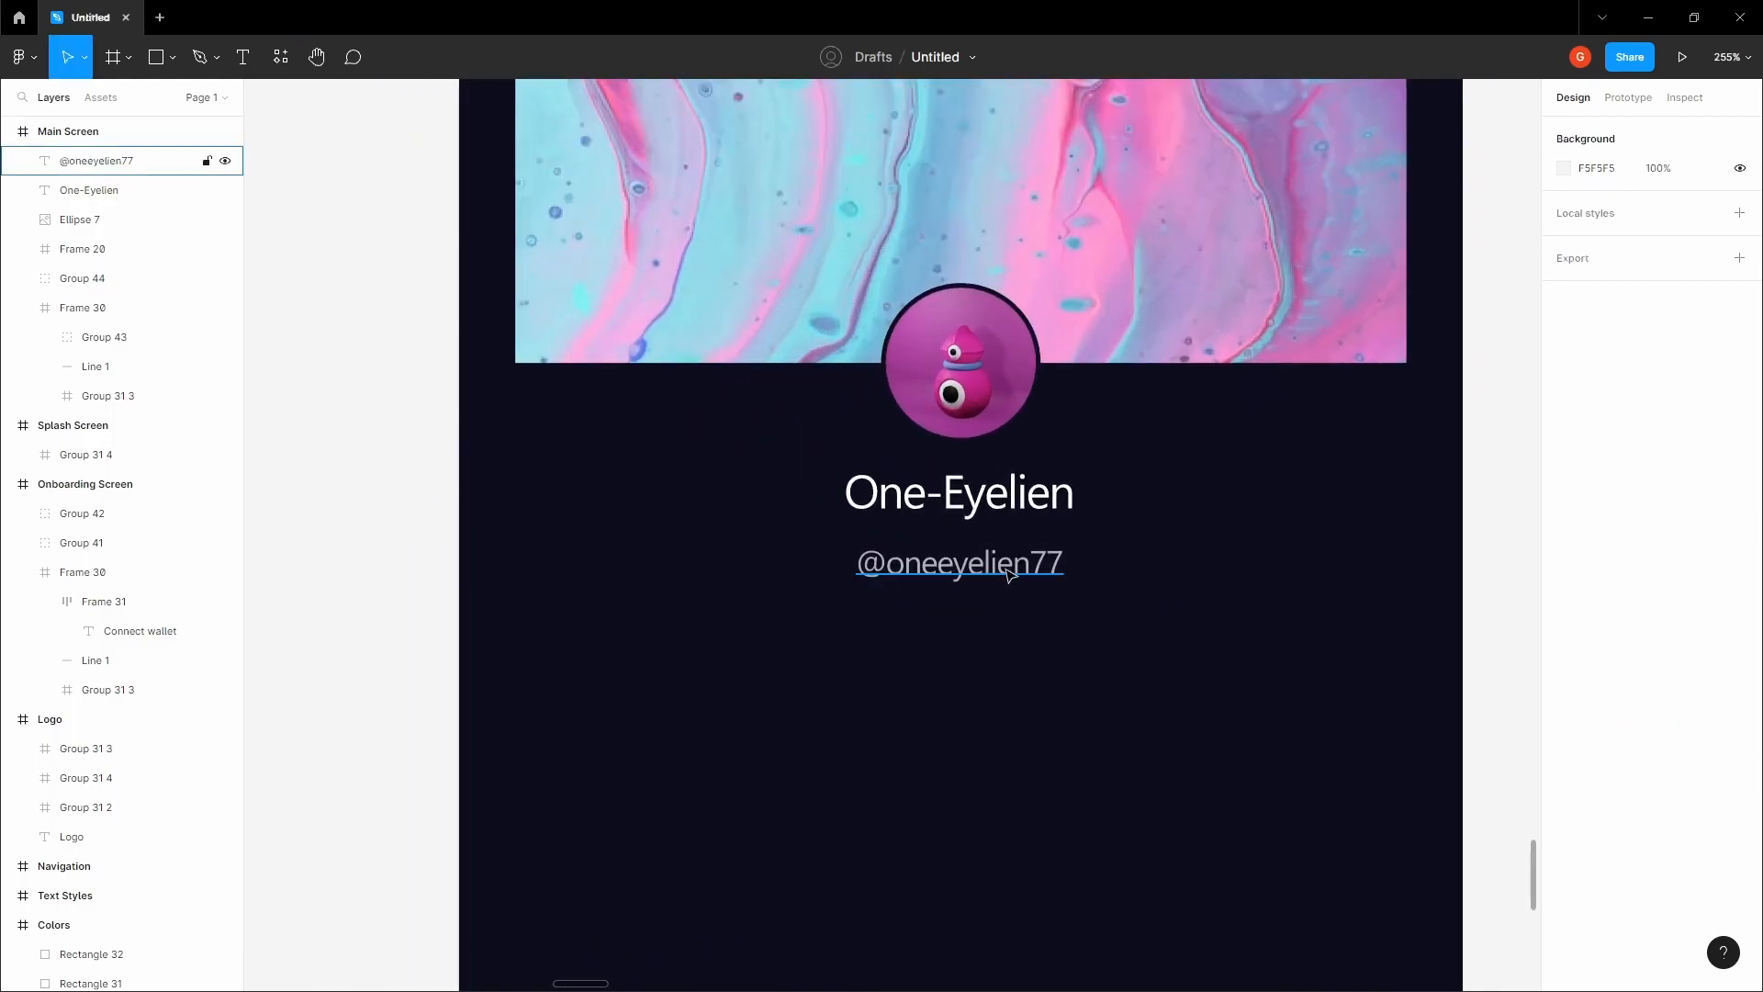
pyautogui.click(1013, 567)
pyautogui.press('alt')
pyautogui.press('Up')
pyautogui.press('Up')
pyautogui.press('Up')
pyautogui.press('Up')
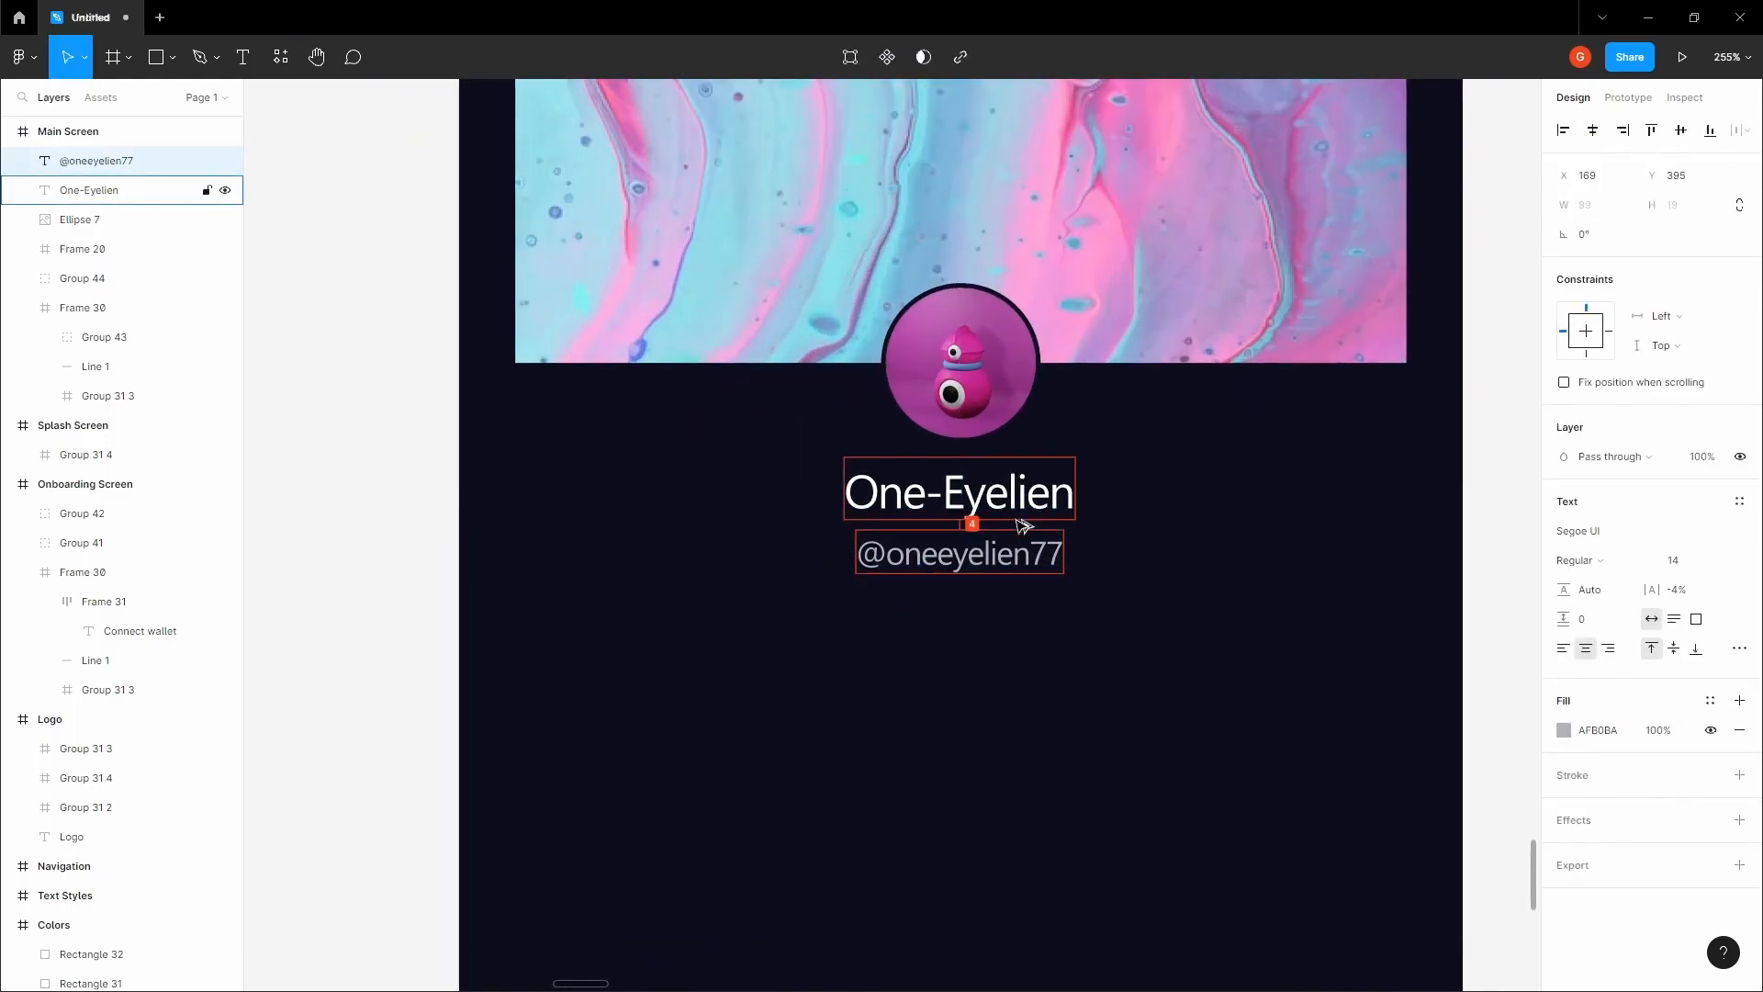
pyautogui.keyDown('shift'); pyautogui.click(1019, 522); pyautogui.keyUp('shift')
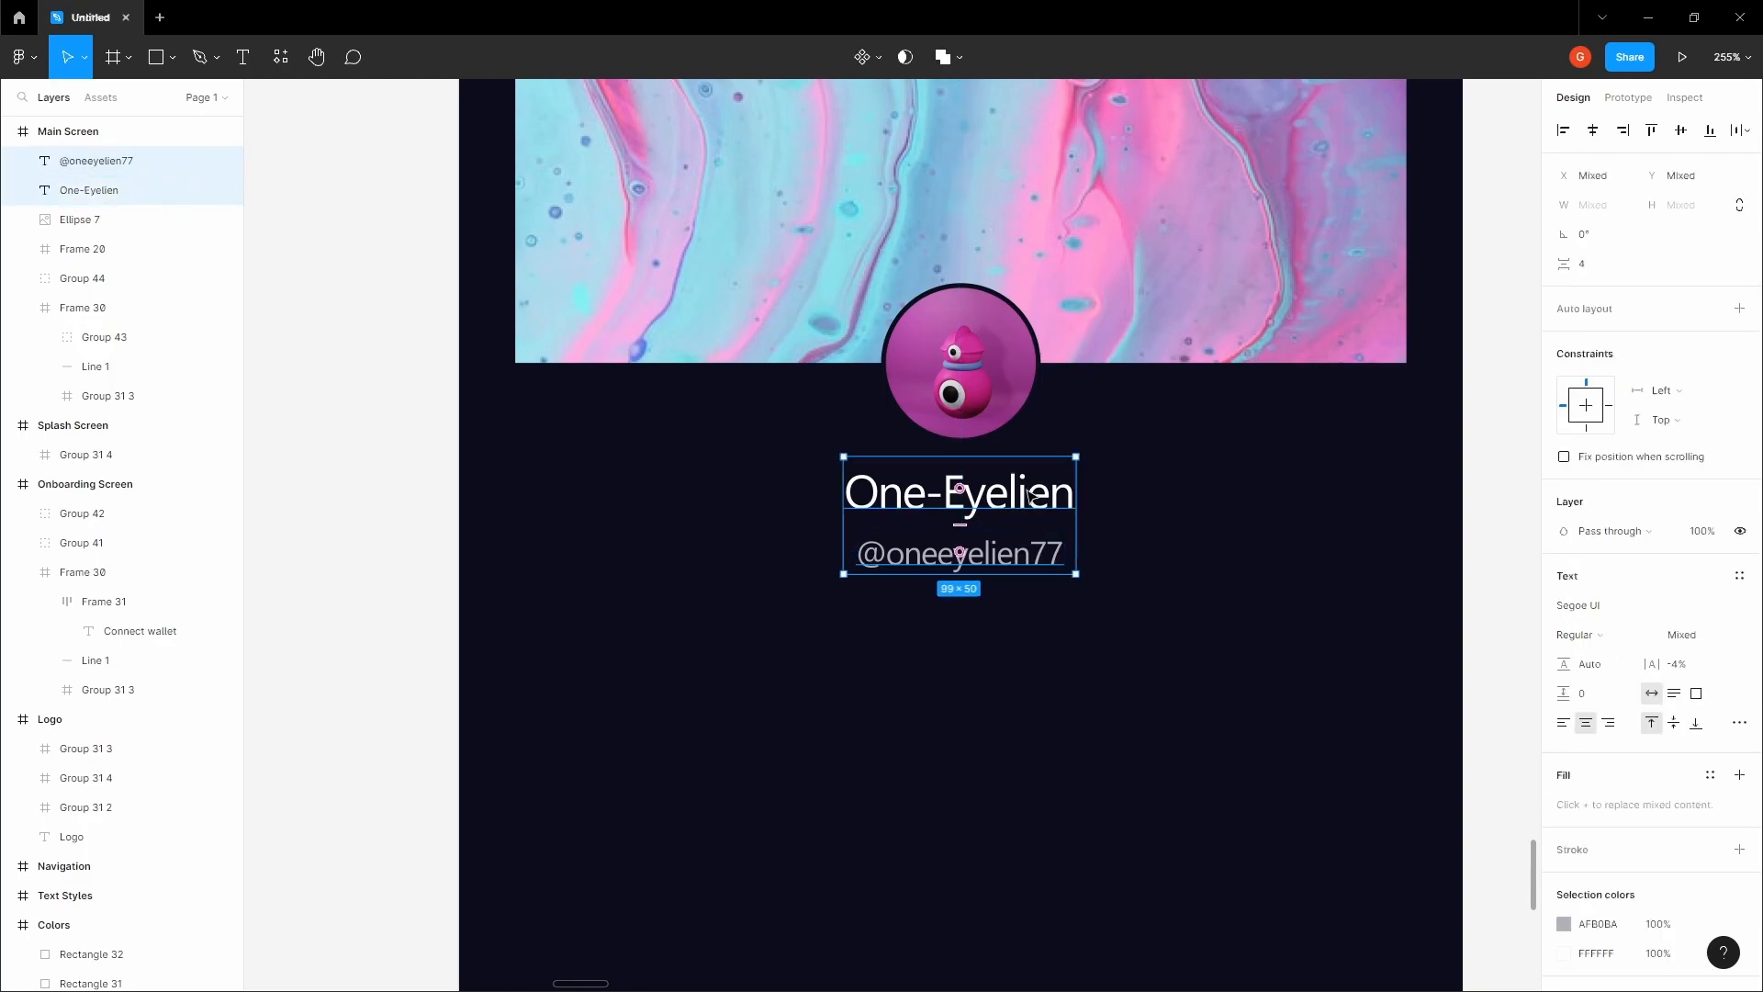
pyautogui.hotkey('ctrl', 'g')
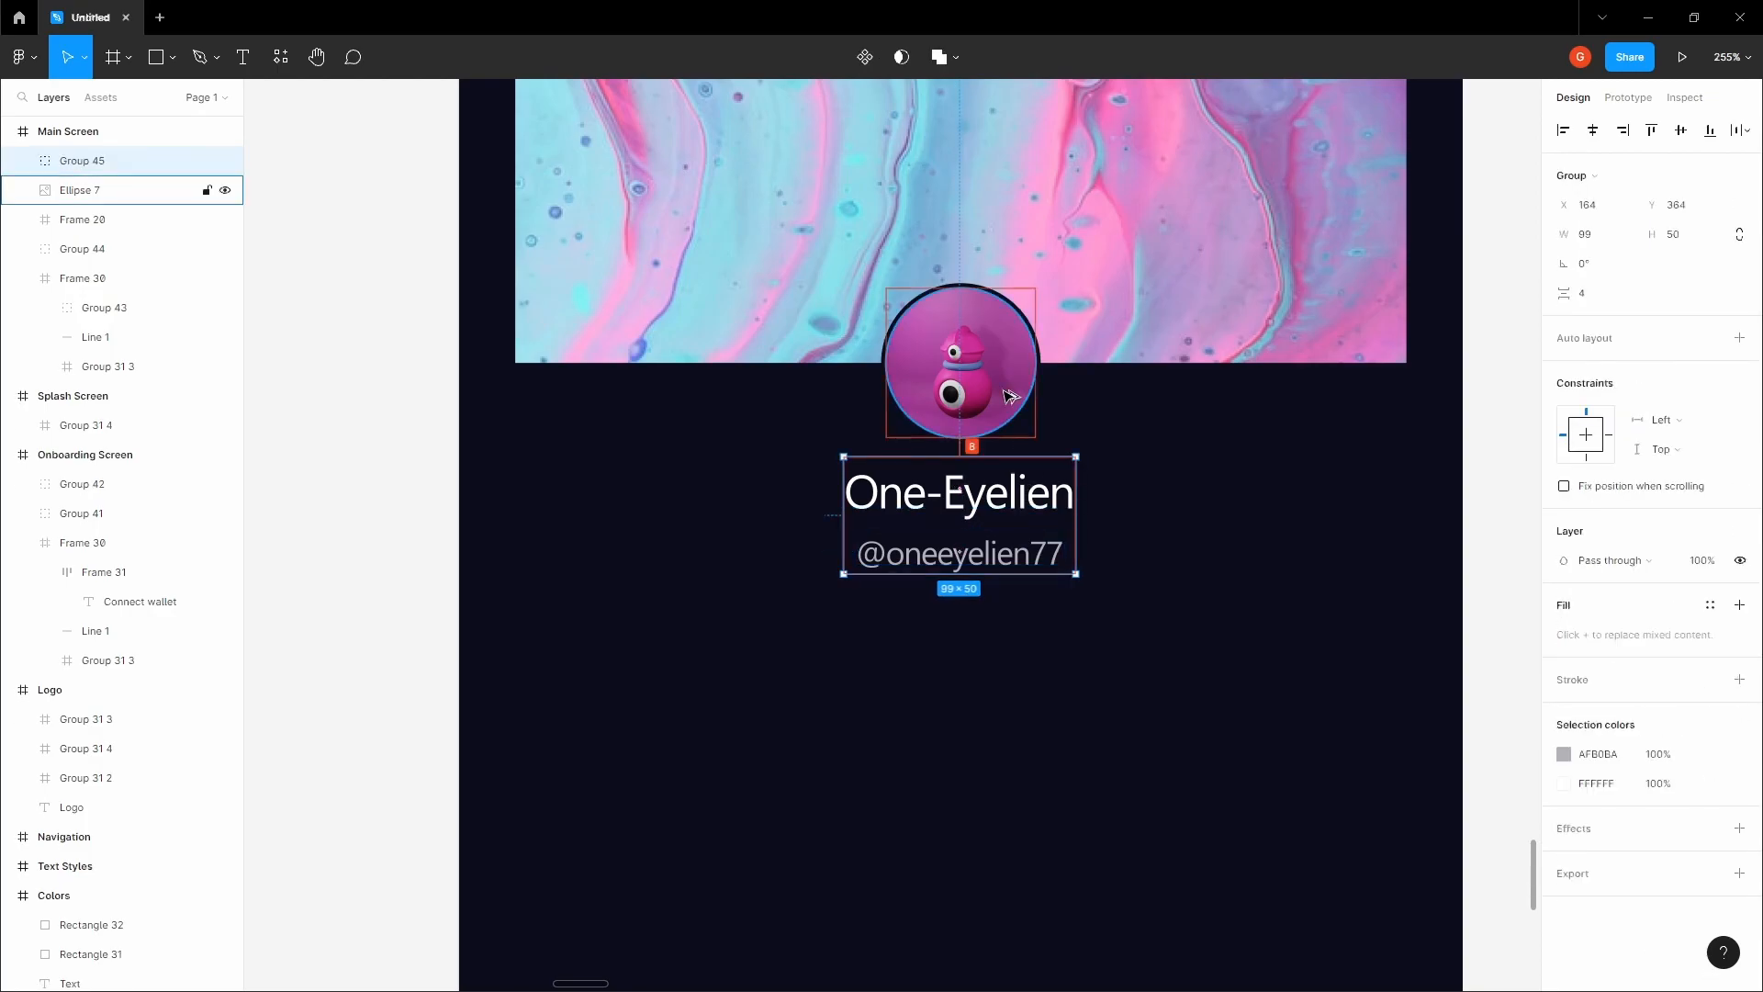
pyautogui.click(1212, 525)
# - Add a second layout grid to the Main Screen frame and change its type to Columns
pyautogui.press('h')
pyautogui.scroll(-1, 1212, 525)
pyautogui.moveTo(1212, 526); pyautogui.dragTo(1126, 477)
pyautogui.scroll(-3, 1102, 474)
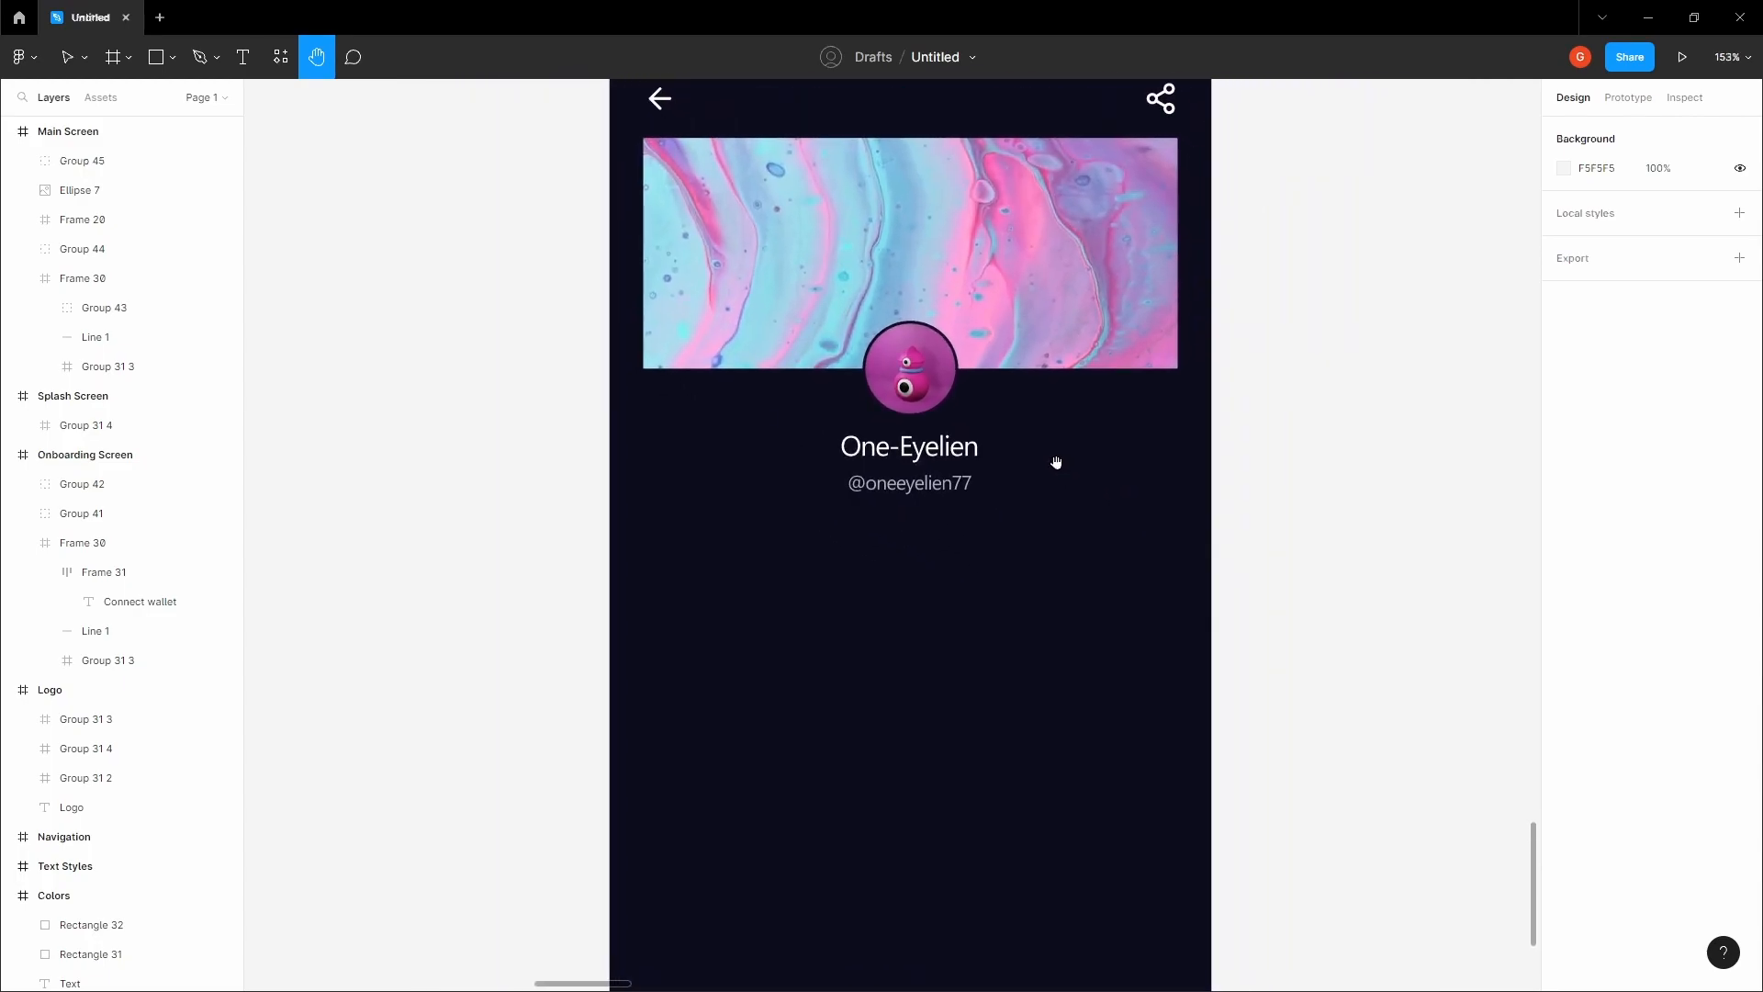
pyautogui.moveTo(1043, 450); pyautogui.dragTo(1030, 423)
pyautogui.press('space')
pyautogui.moveTo(870, 490); pyautogui.dragTo(865, 582)
pyautogui.scroll(-1, 871, 553)
pyautogui.scroll(-1, 872, 546)
pyautogui.press('v')
pyautogui.click(684, 133)
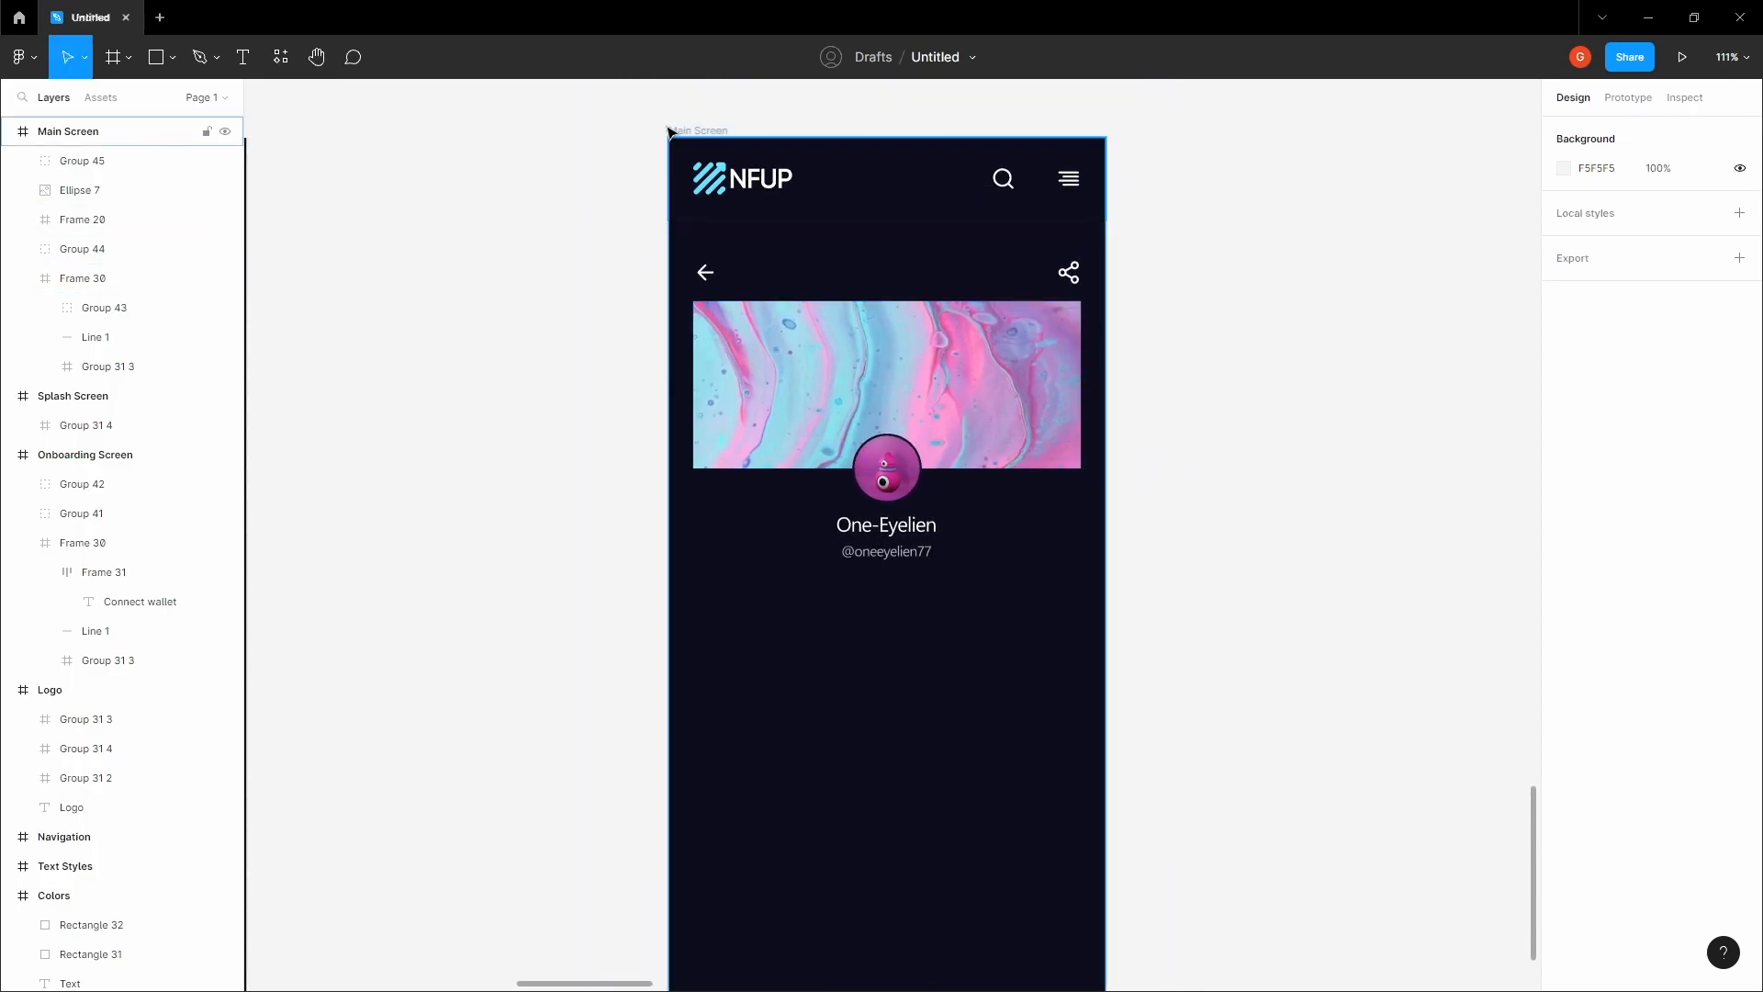
pyautogui.click(684, 133)
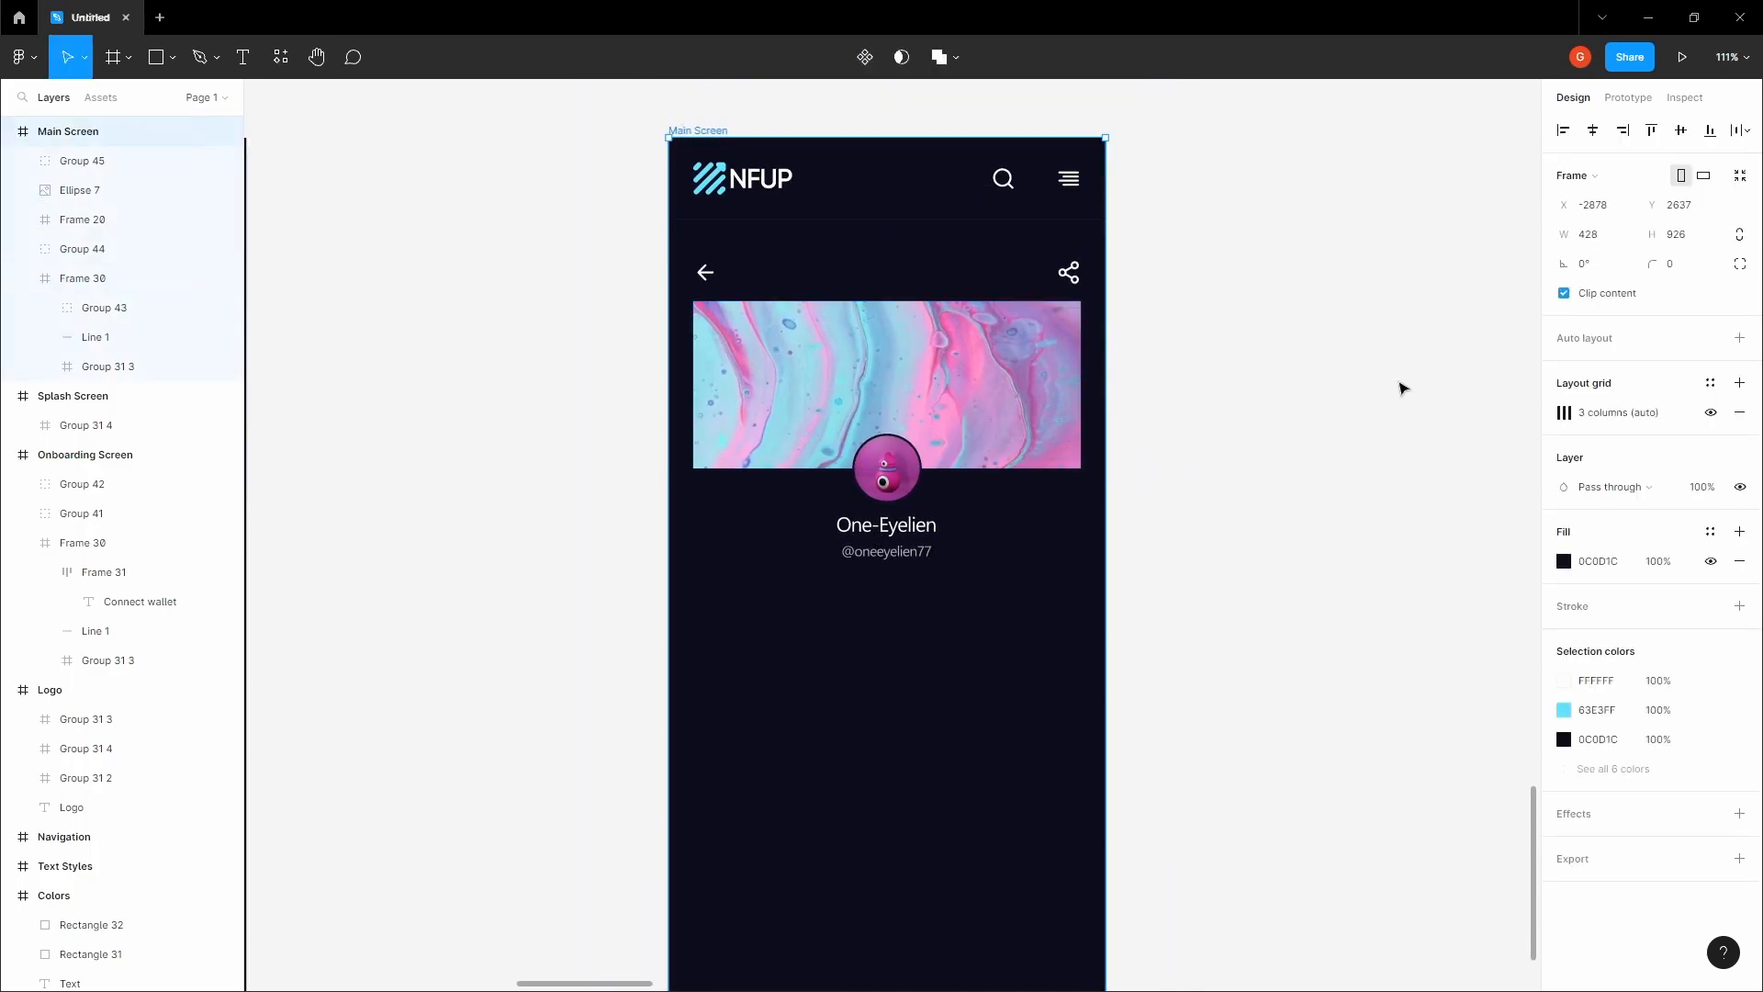
pyautogui.click(1740, 383)
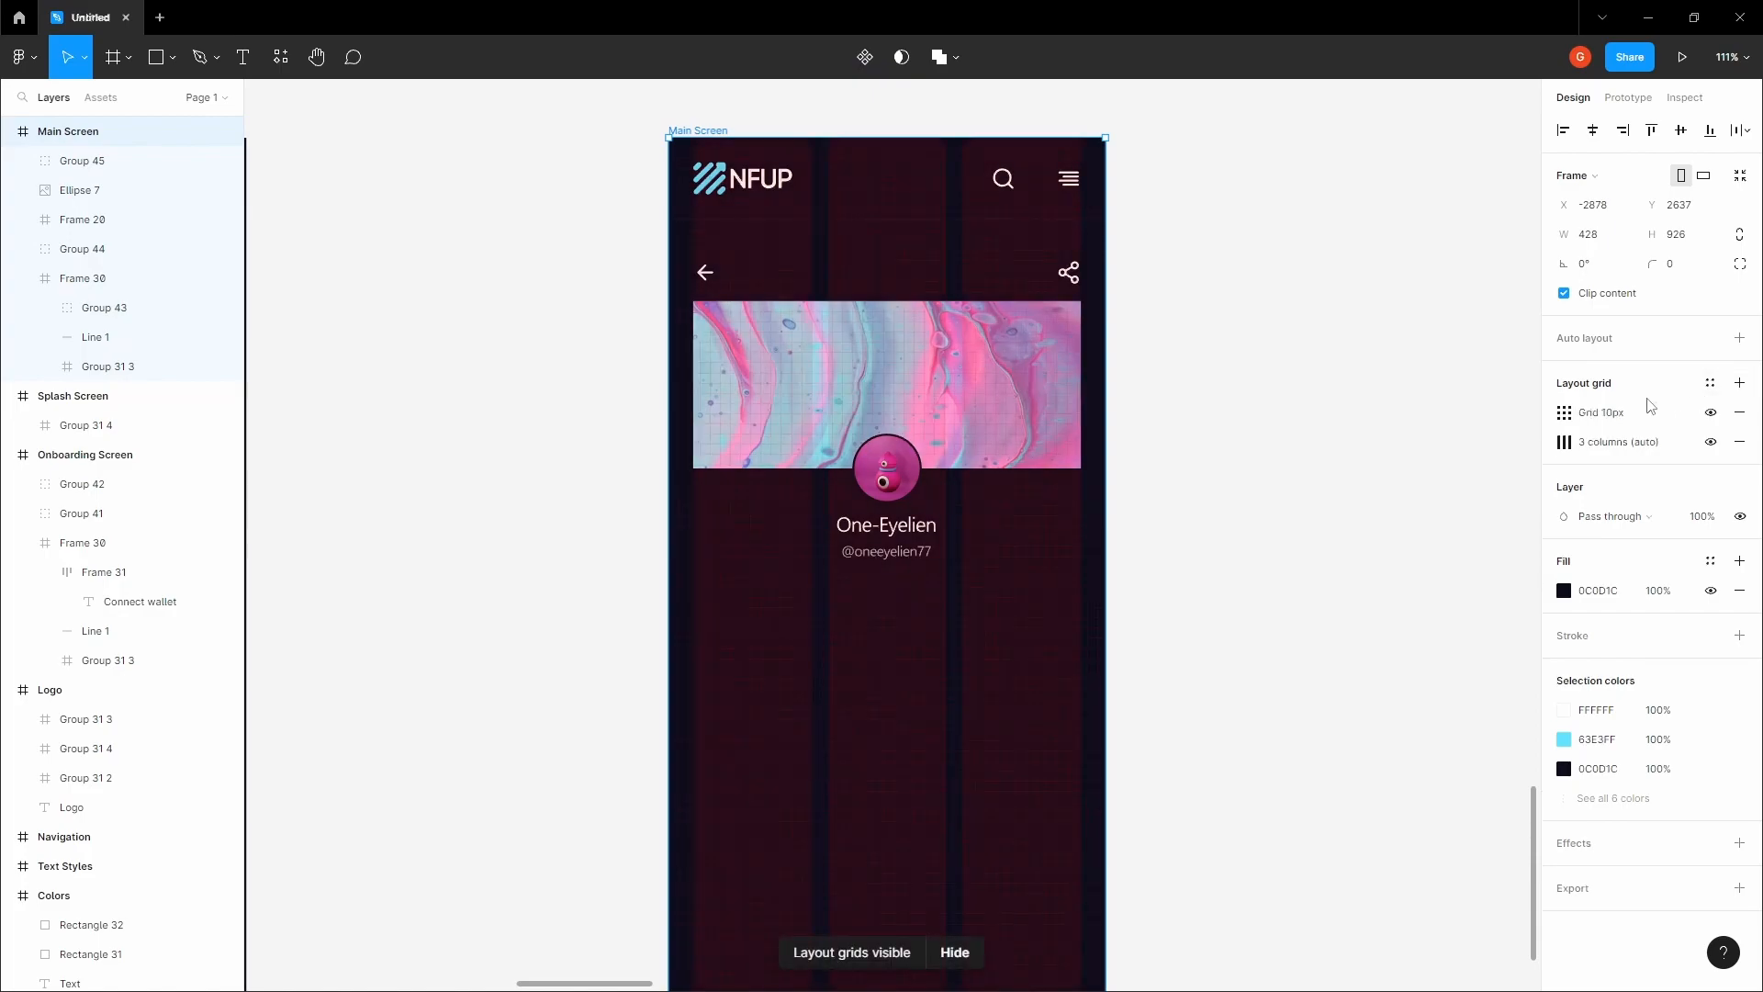
pyautogui.click(1567, 413)
pyautogui.click(1402, 420)
pyautogui.click(1396, 443)
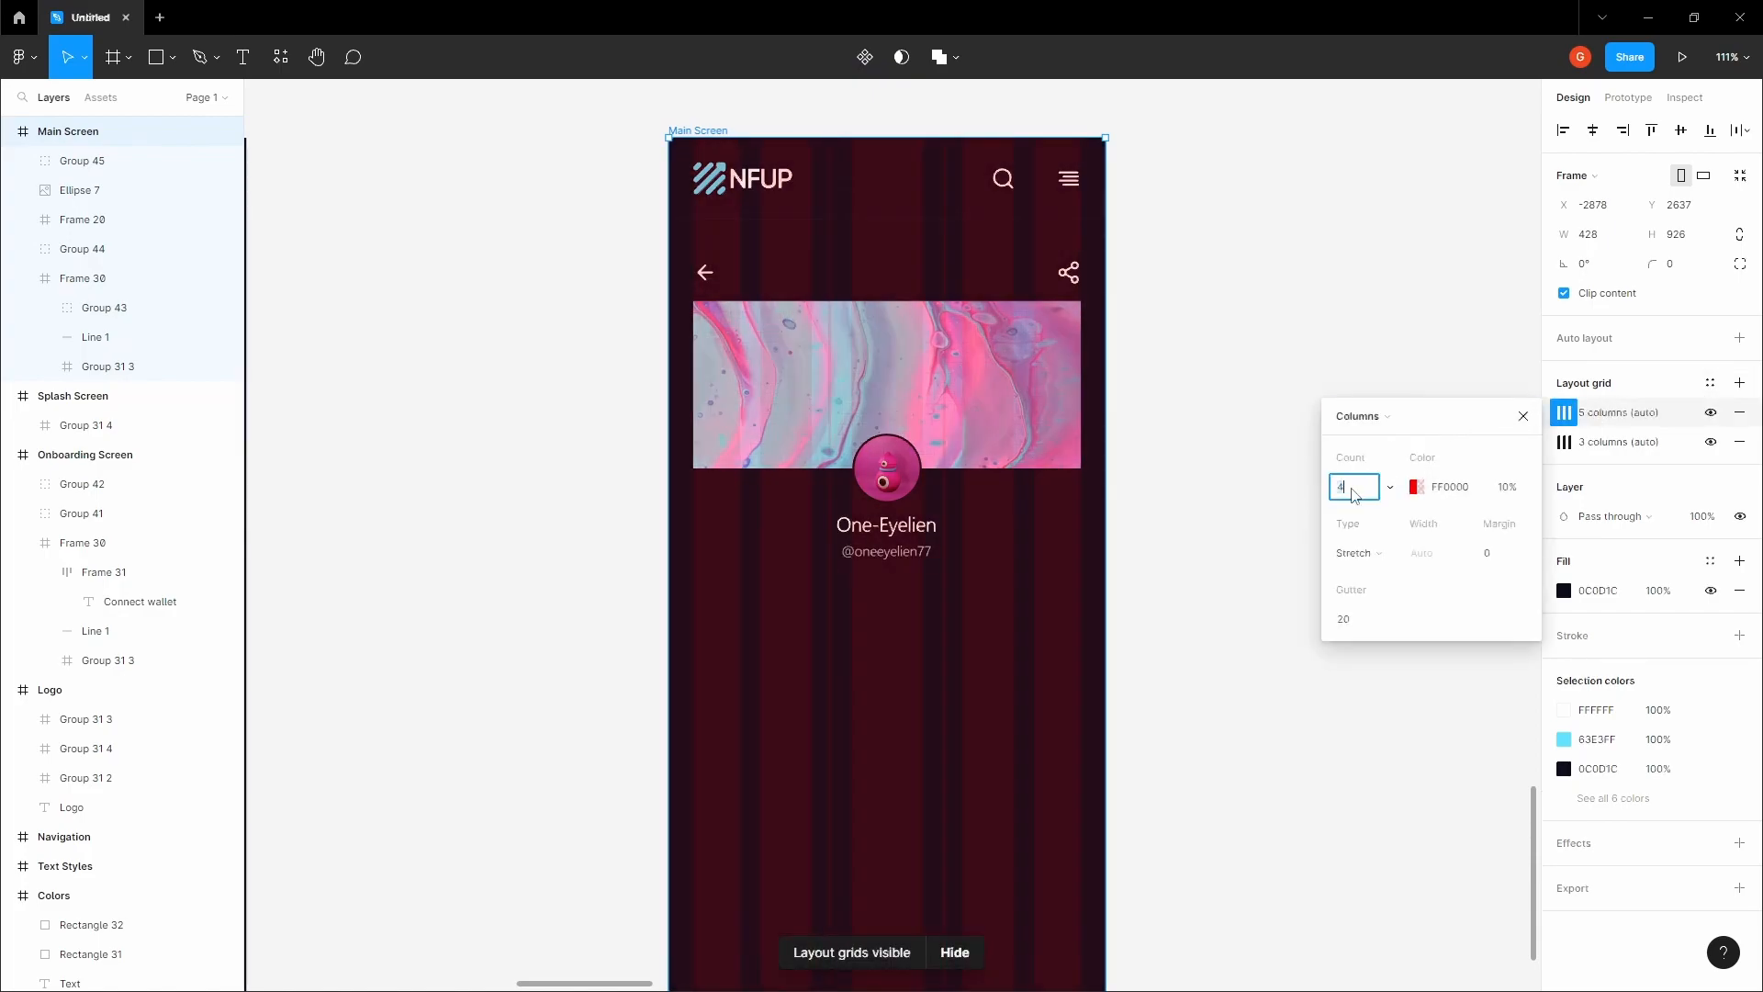
# - Set the new column grid to a count of 4, margin 24 and gutter 16
pyautogui.write('4')
pyautogui.press('Tab')
pyautogui.click(1495, 551)
pyautogui.press('Tab')
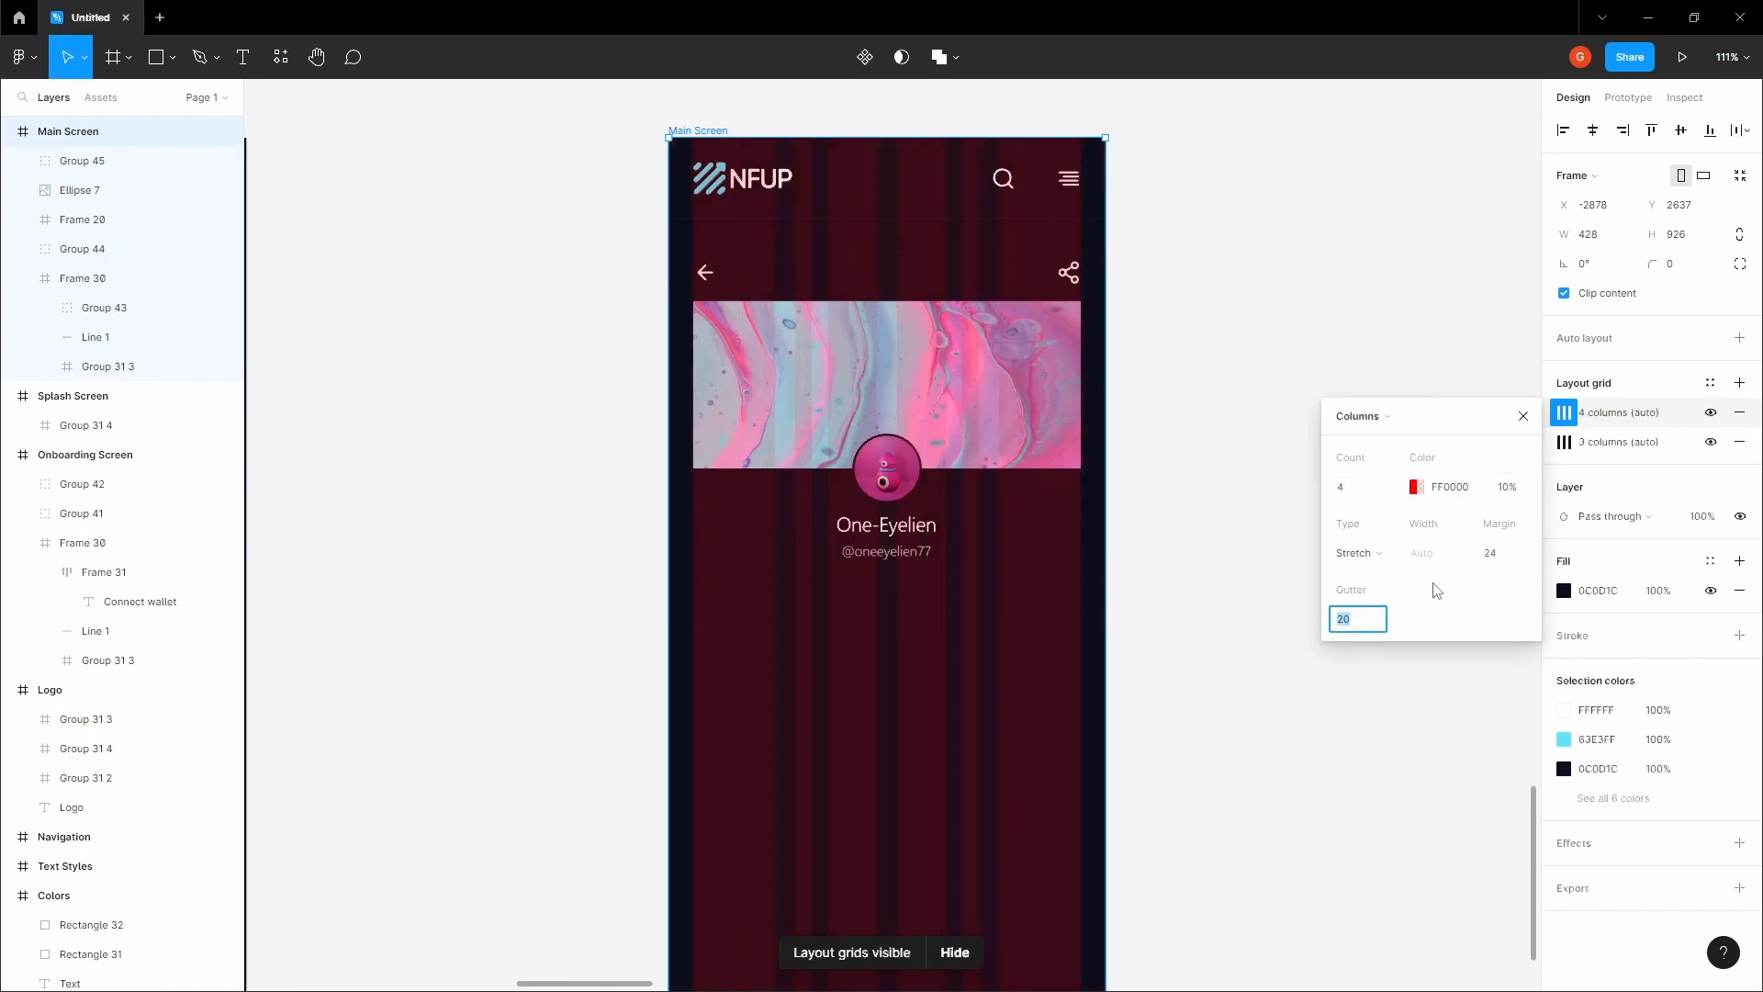
pyautogui.write('16')
pyautogui.press('Return')
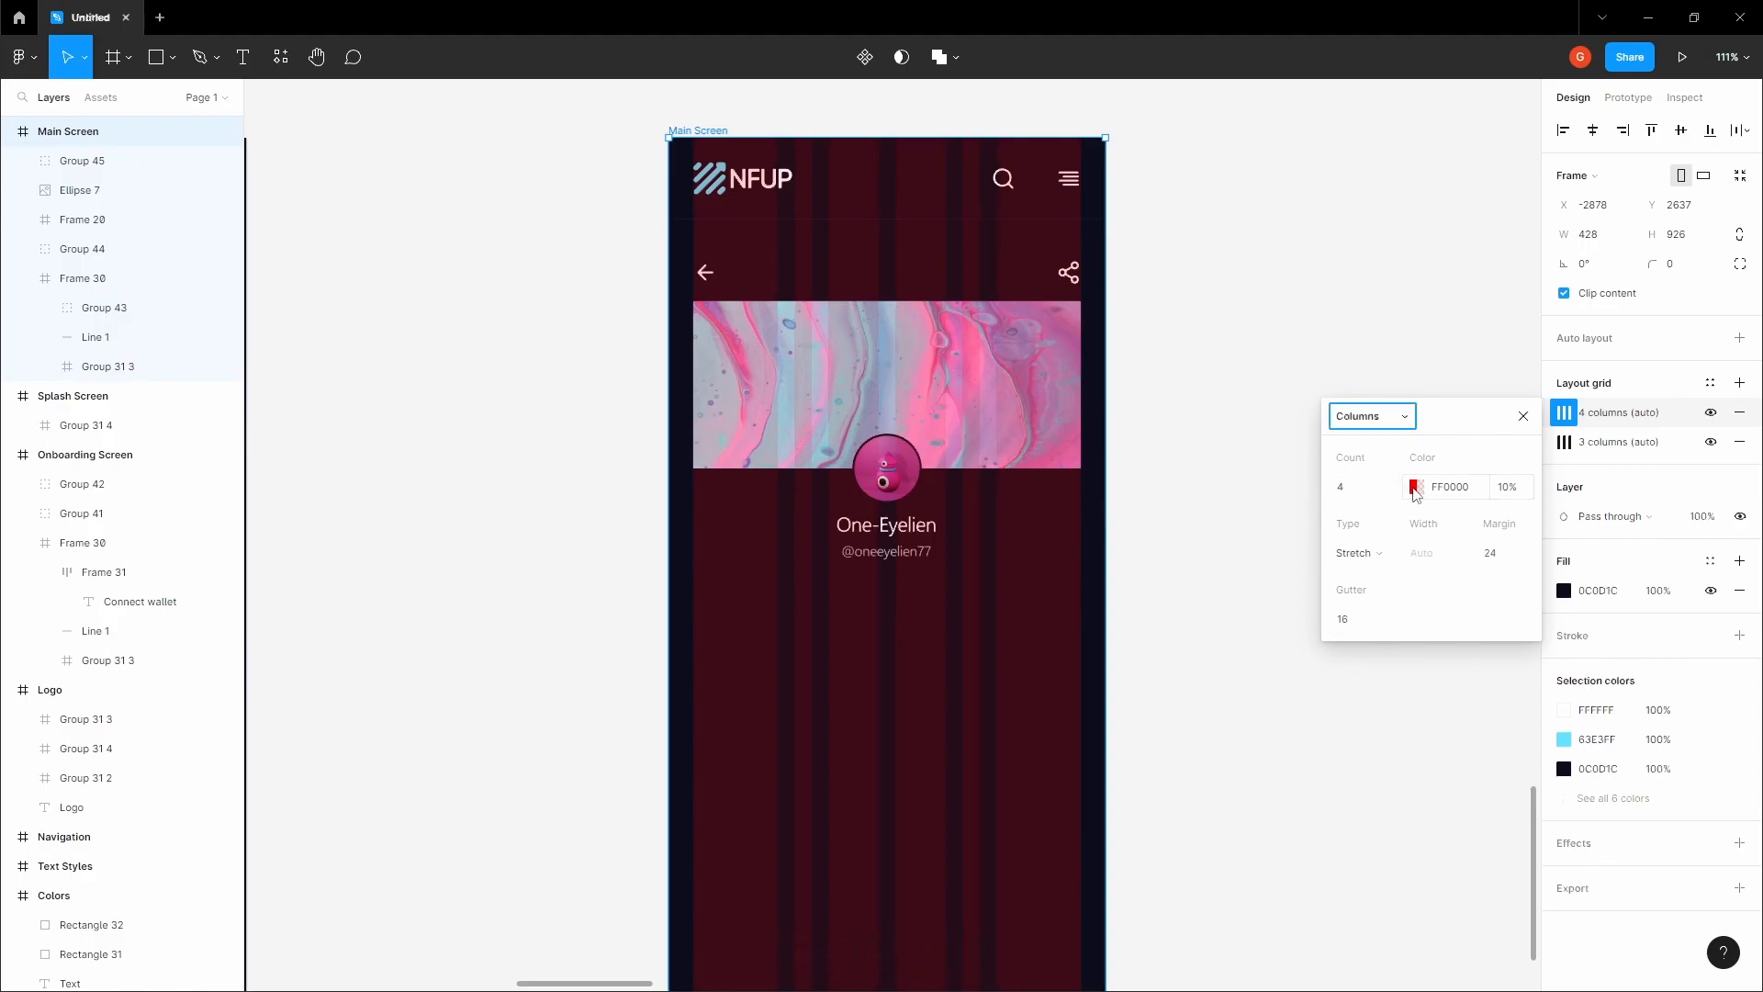
# - Change the four-column grid's colour from red to near-white F6F6F6 at 10% opacity
pyautogui.click(1415, 486)
pyautogui.moveTo(1223, 532); pyautogui.dragTo(1100, 524)
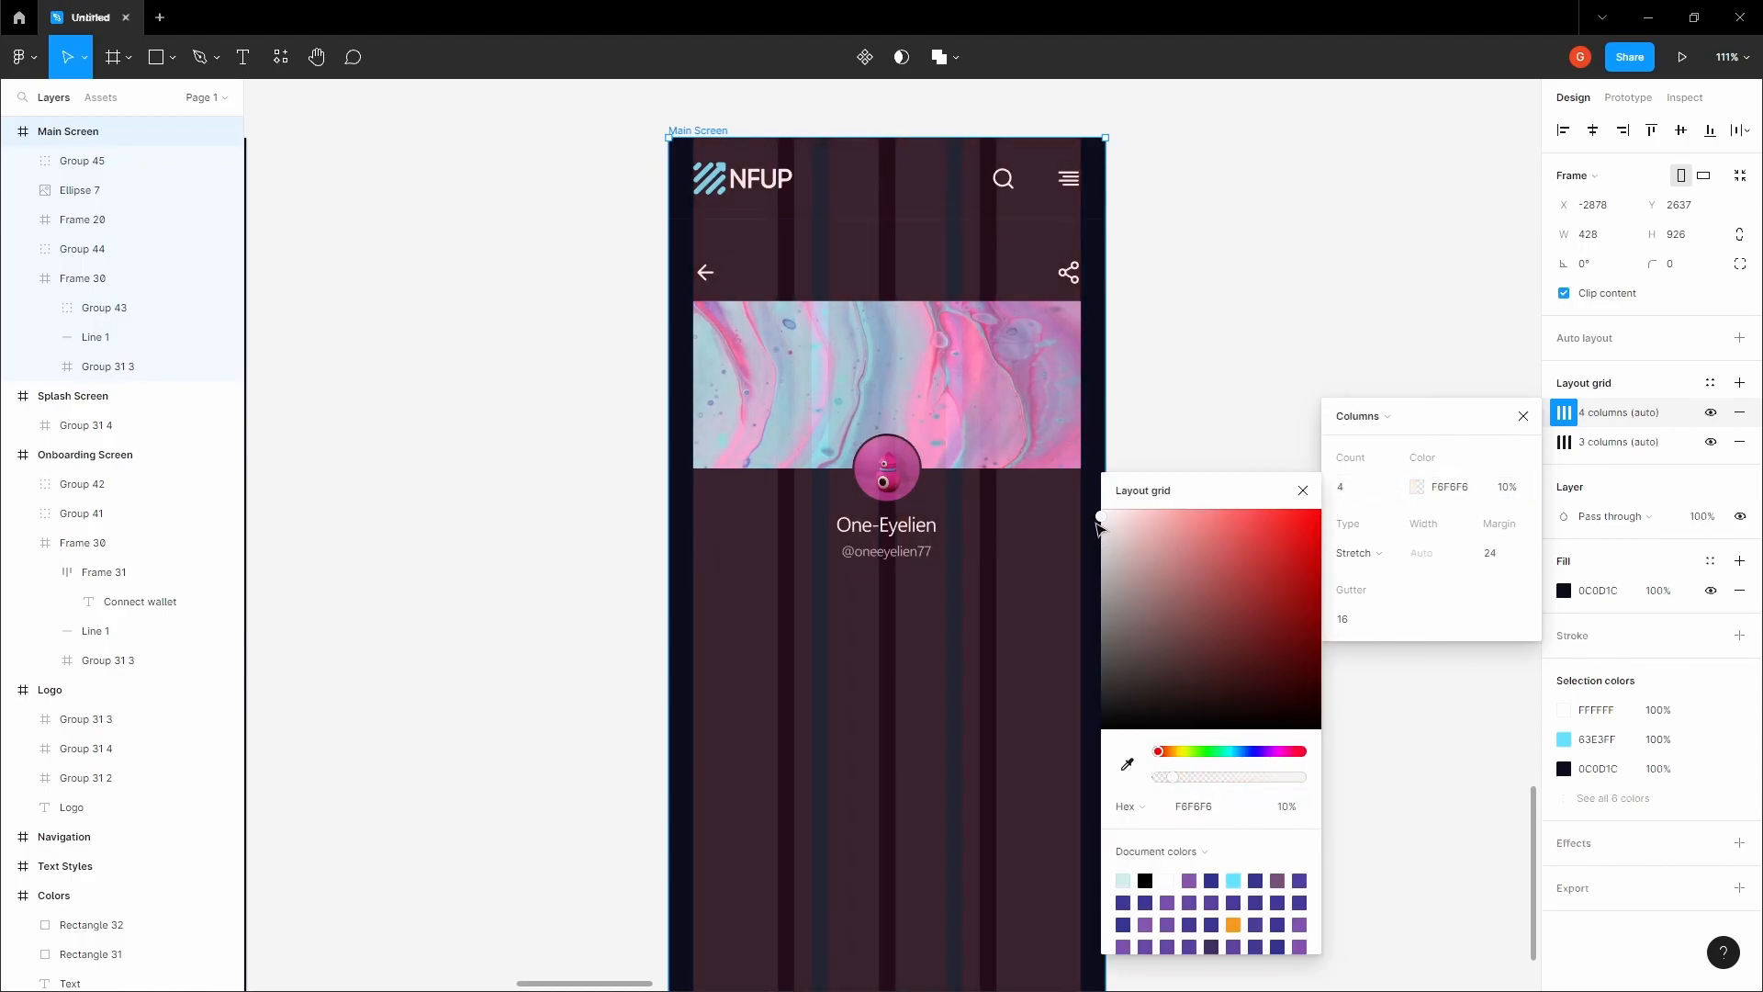
pyautogui.click(1346, 365)
# - Hide the three-column layout grid of the Main Screen frame
pyautogui.click(696, 130)
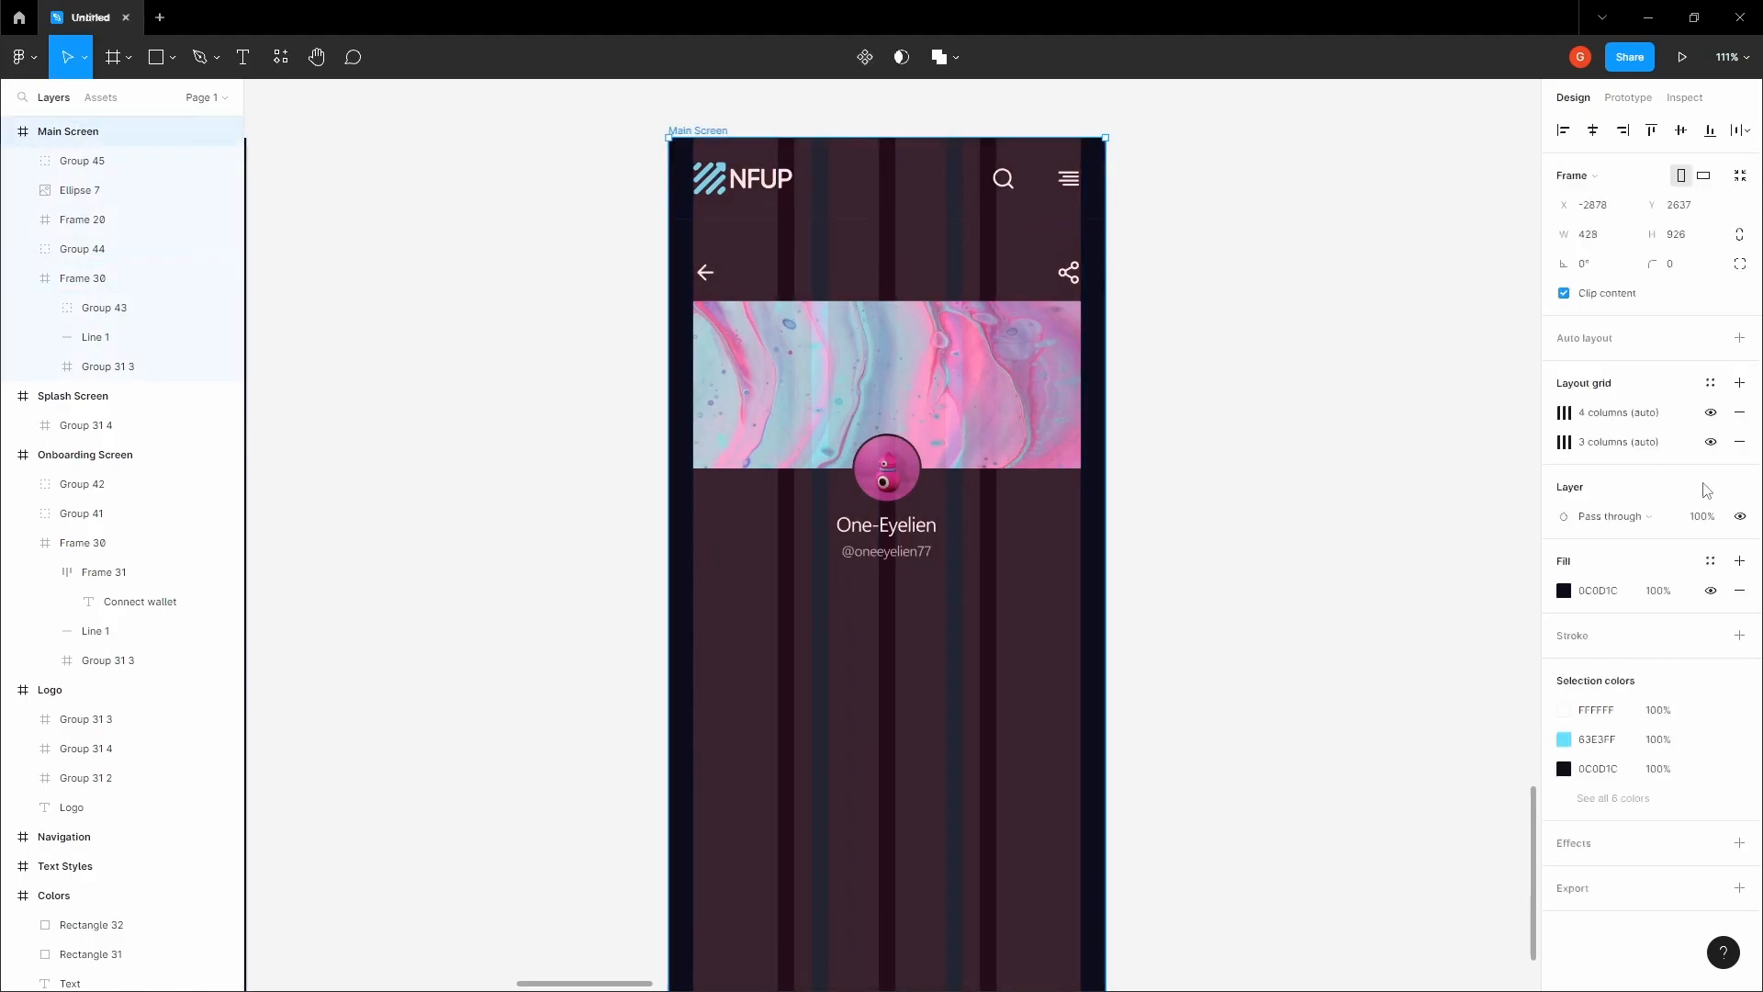
pyautogui.click(1711, 442)
pyautogui.click(1160, 481)
# - Draw an 83 × 60 frame in the first grid column below the profile texts, at X 24, Y 448
pyautogui.press('h')
pyautogui.moveTo(1161, 480); pyautogui.dragTo(1224, 369)
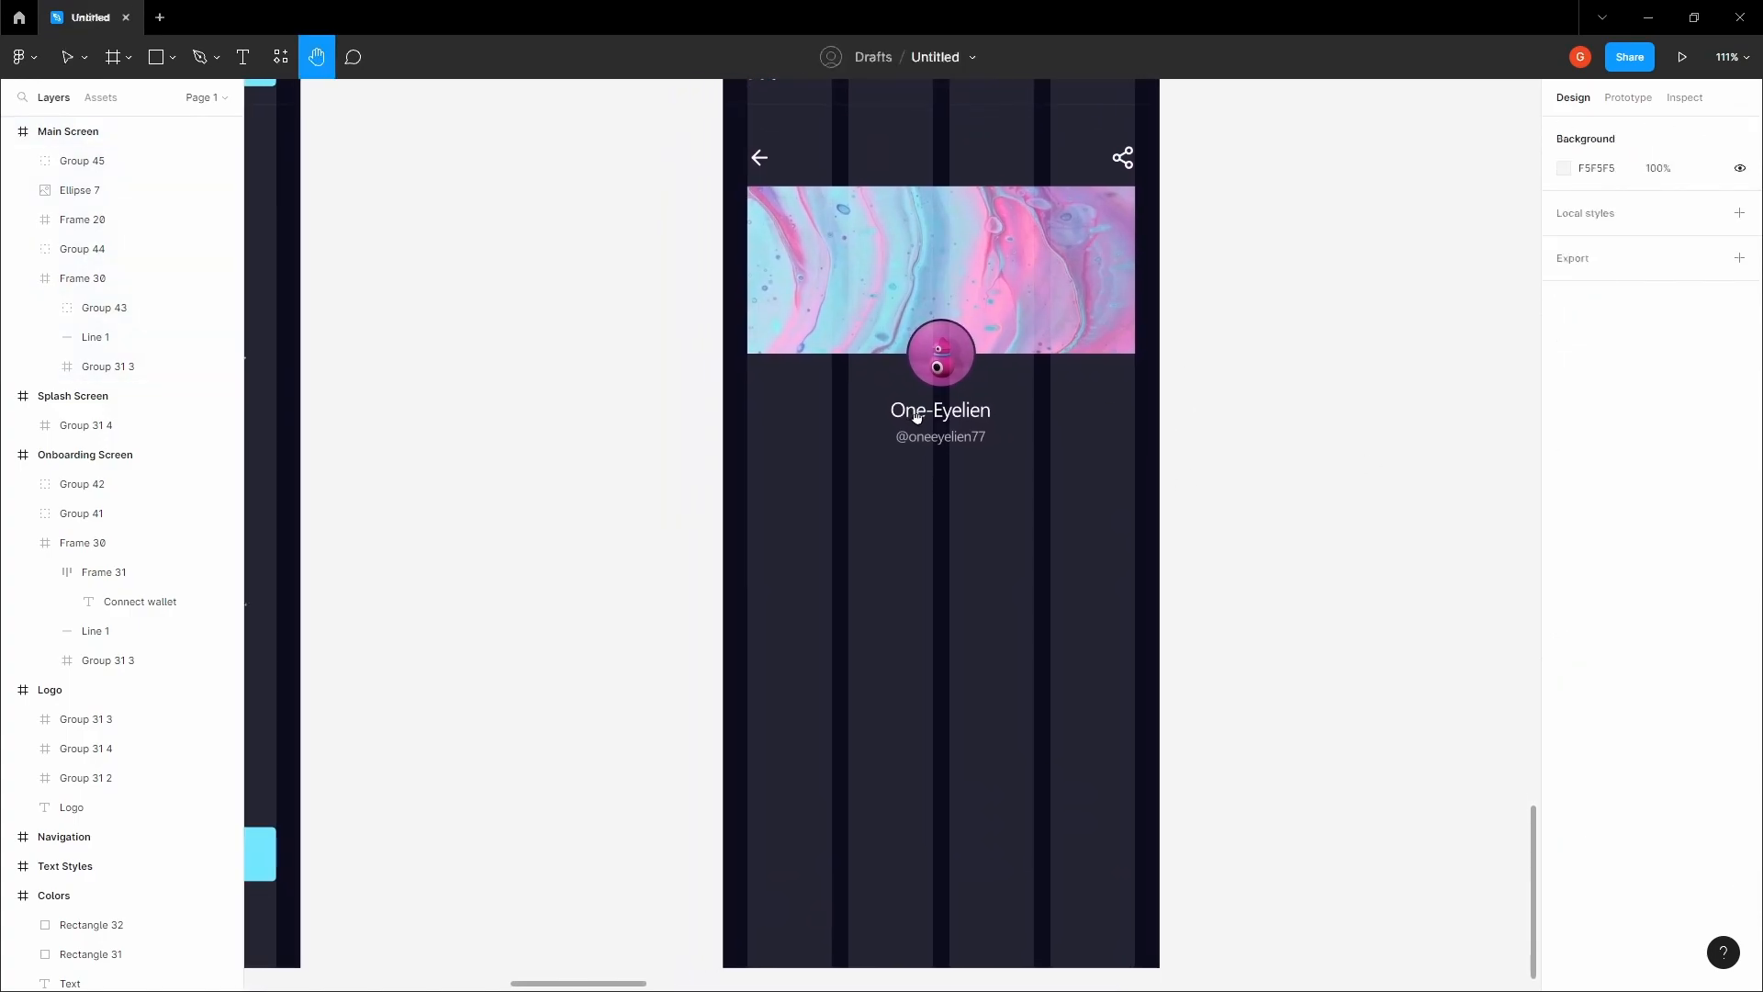
pyautogui.scroll(4, 815, 488)
pyautogui.press('f')
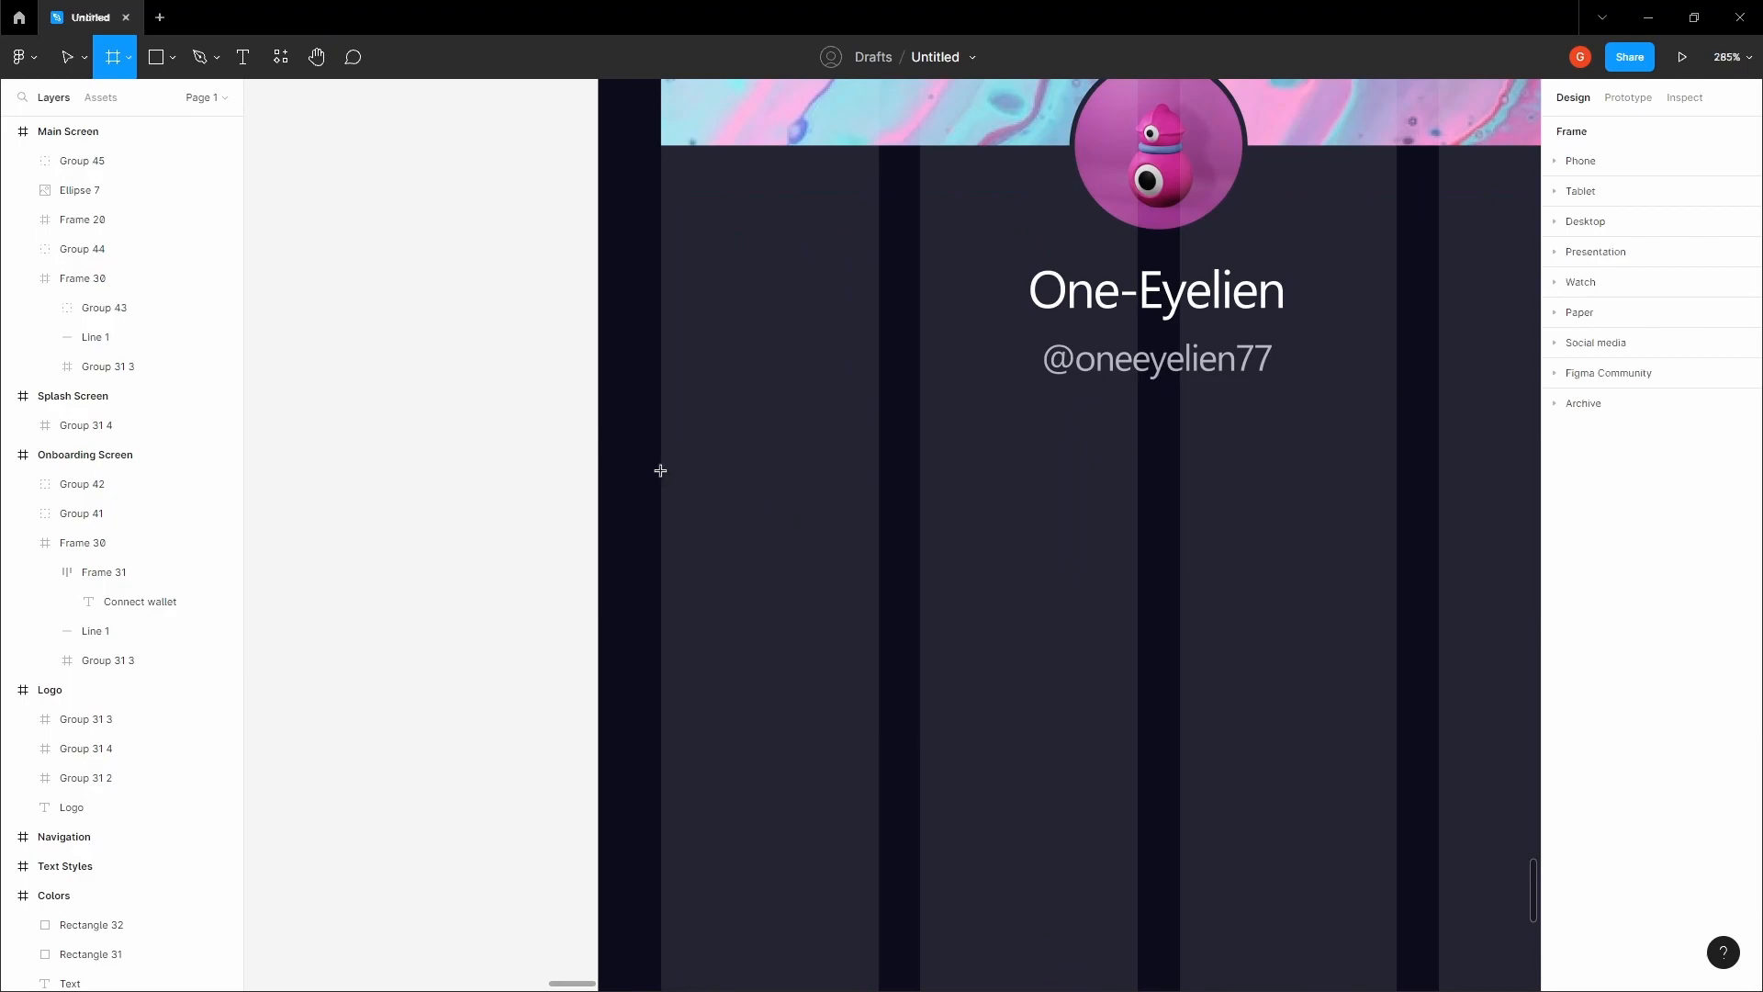
pyautogui.moveTo(663, 477); pyautogui.dragTo(787, 627)
# - Add the text "14.5 ETH" inside the new frame in the first grid column
pyautogui.press('t')
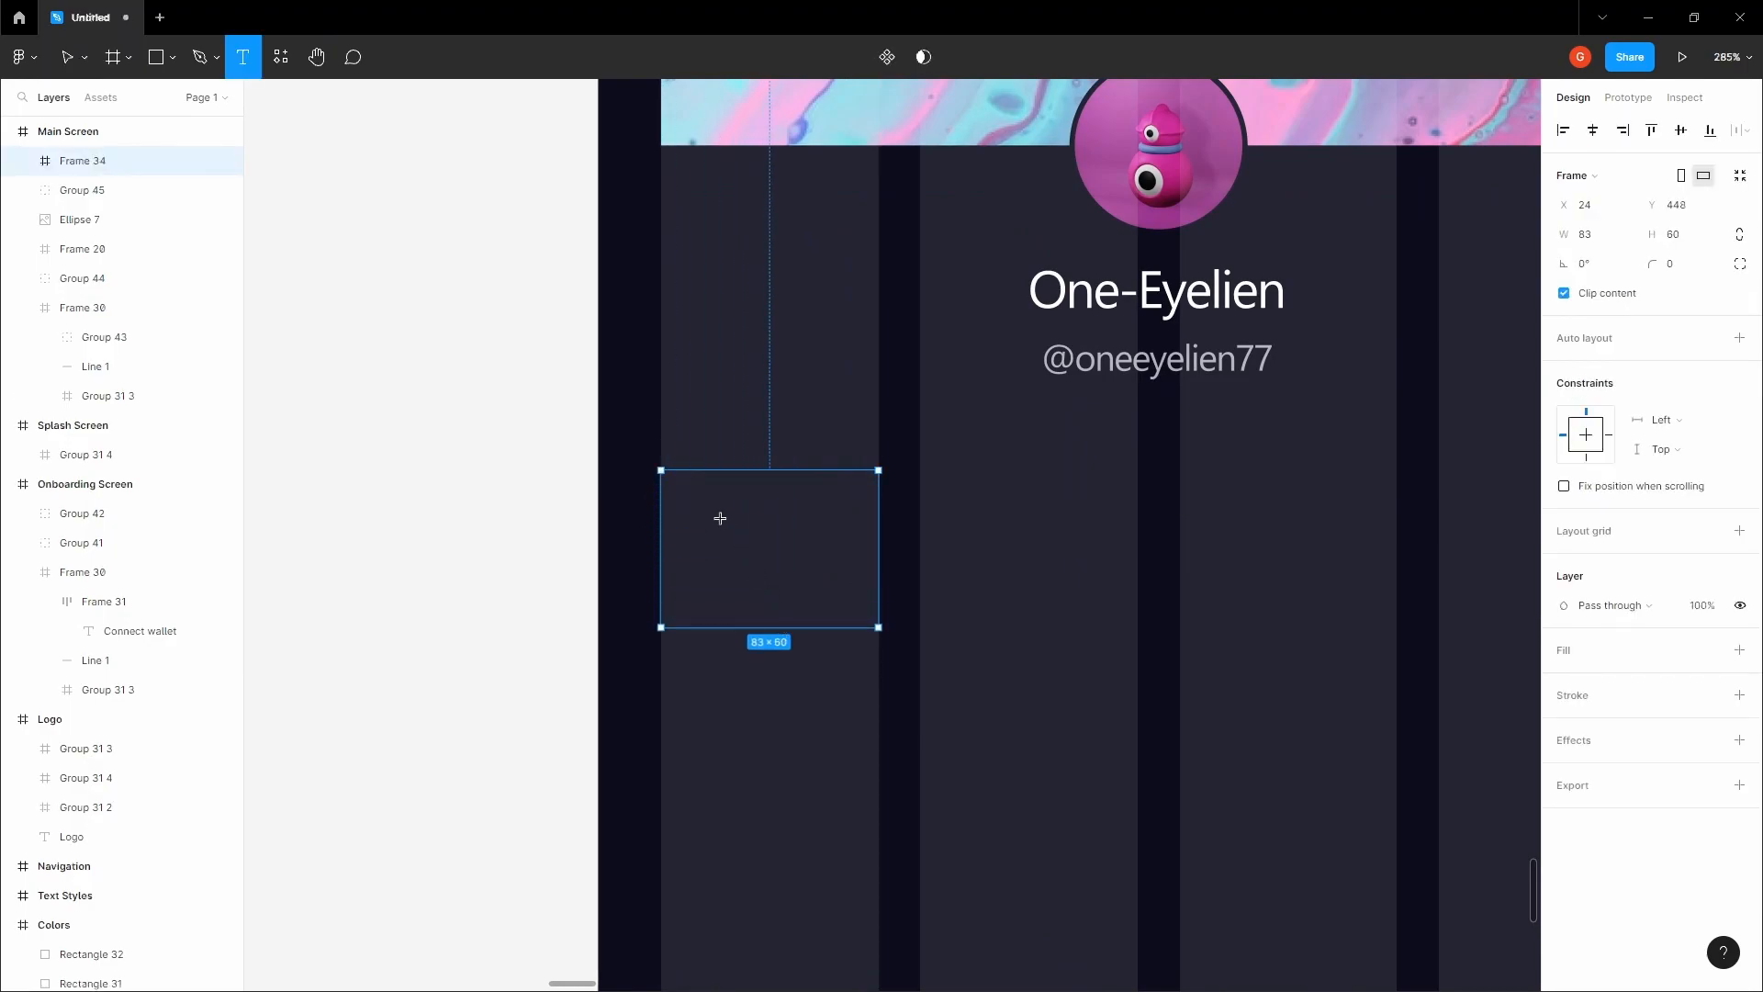
pyautogui.click(729, 508)
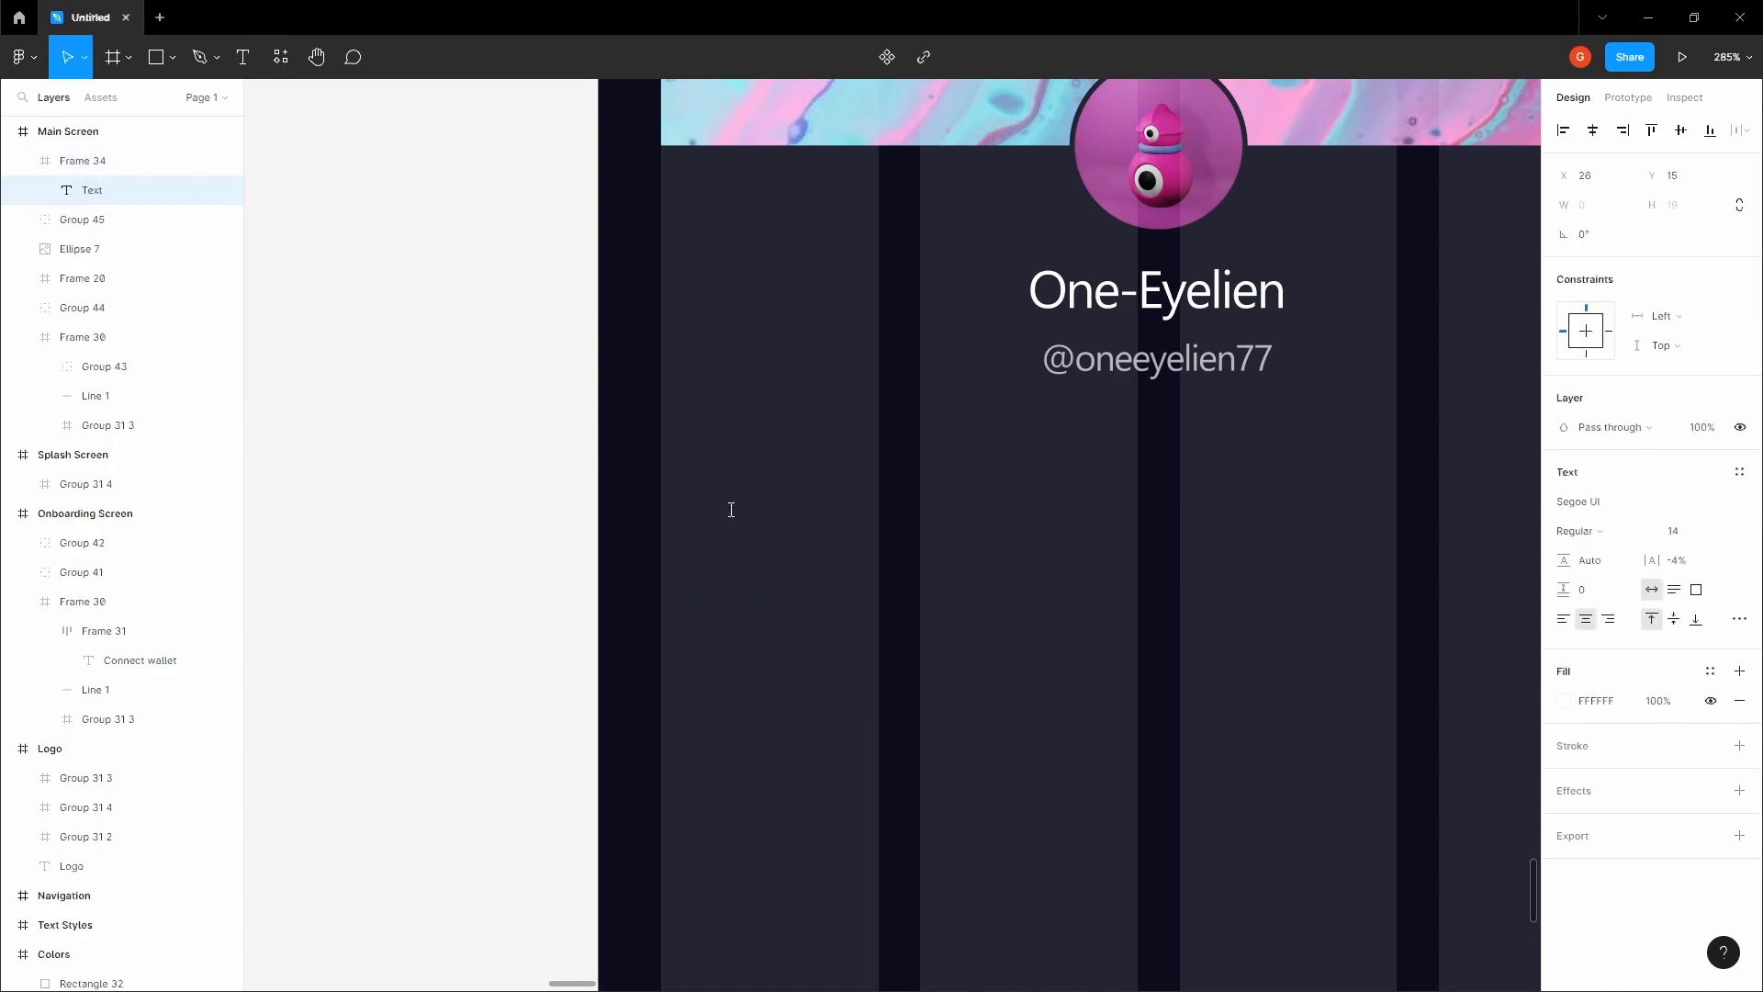
pyautogui.write('13')
pyautogui.write('.5 ETH')
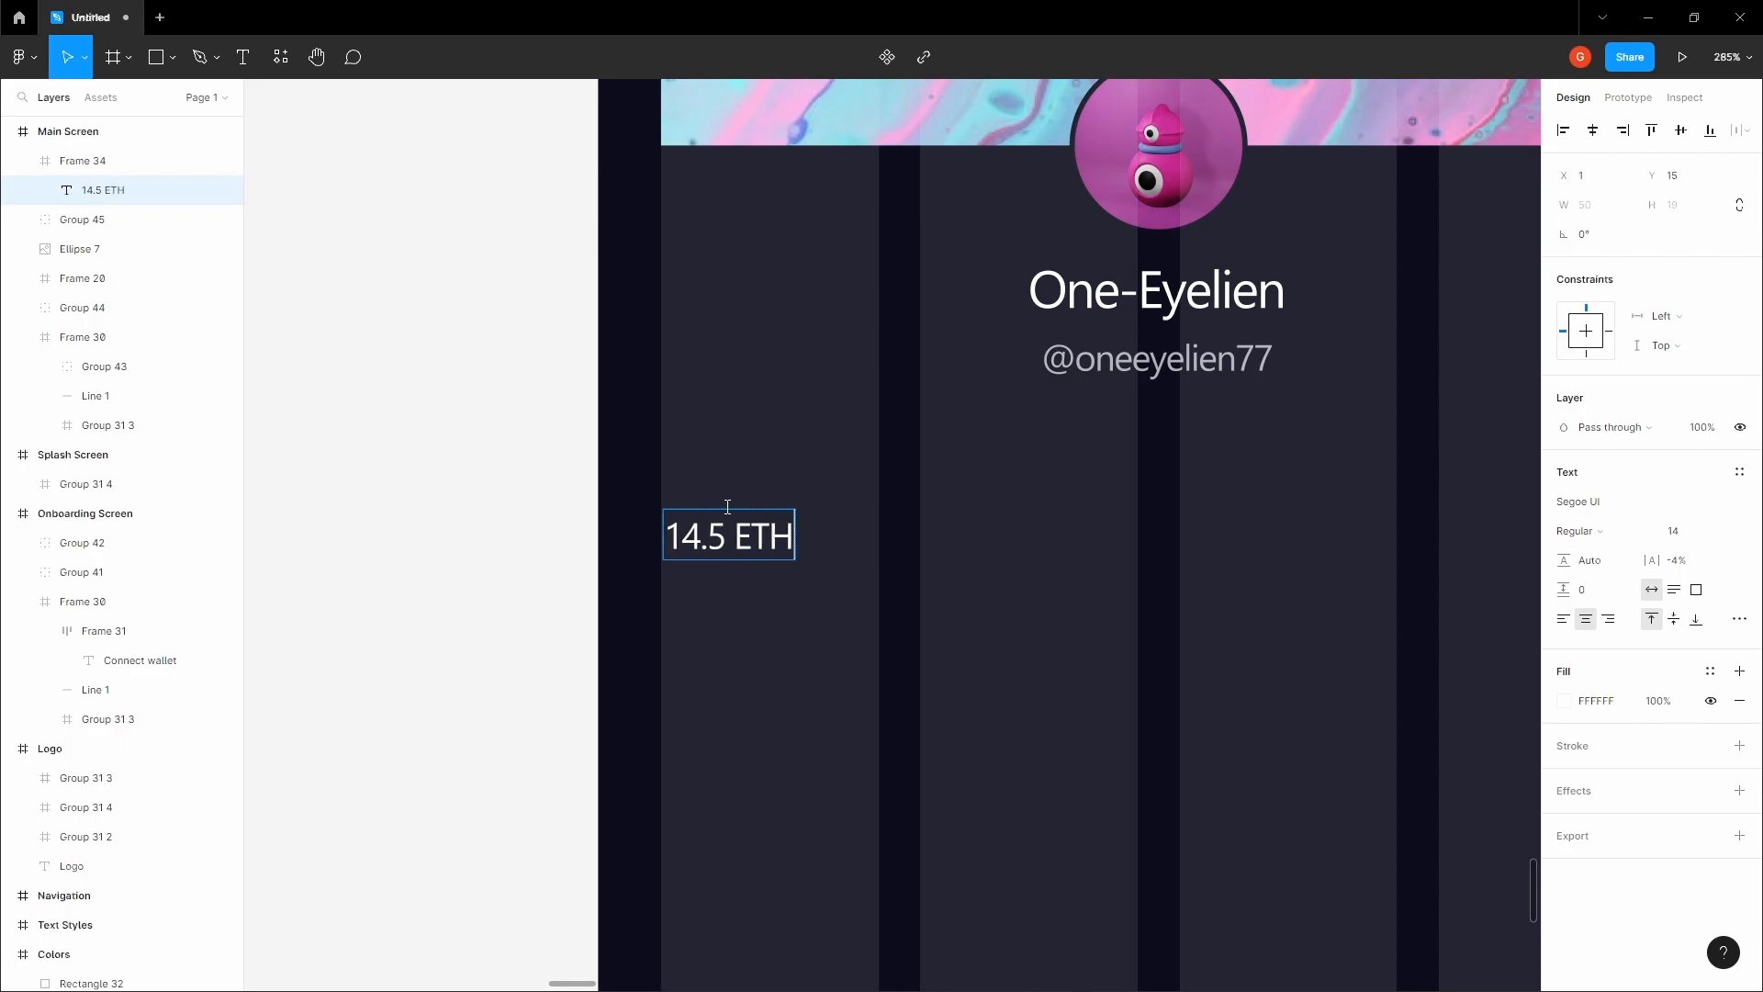
pyautogui.click(984, 504)
# - Set the "14.5 ETH" text to size 16 Semibold and centre it horizontally in its frame
pyautogui.moveTo(761, 538); pyautogui.dragTo(761, 527)
pyautogui.click(1718, 530)
pyautogui.click(1711, 573)
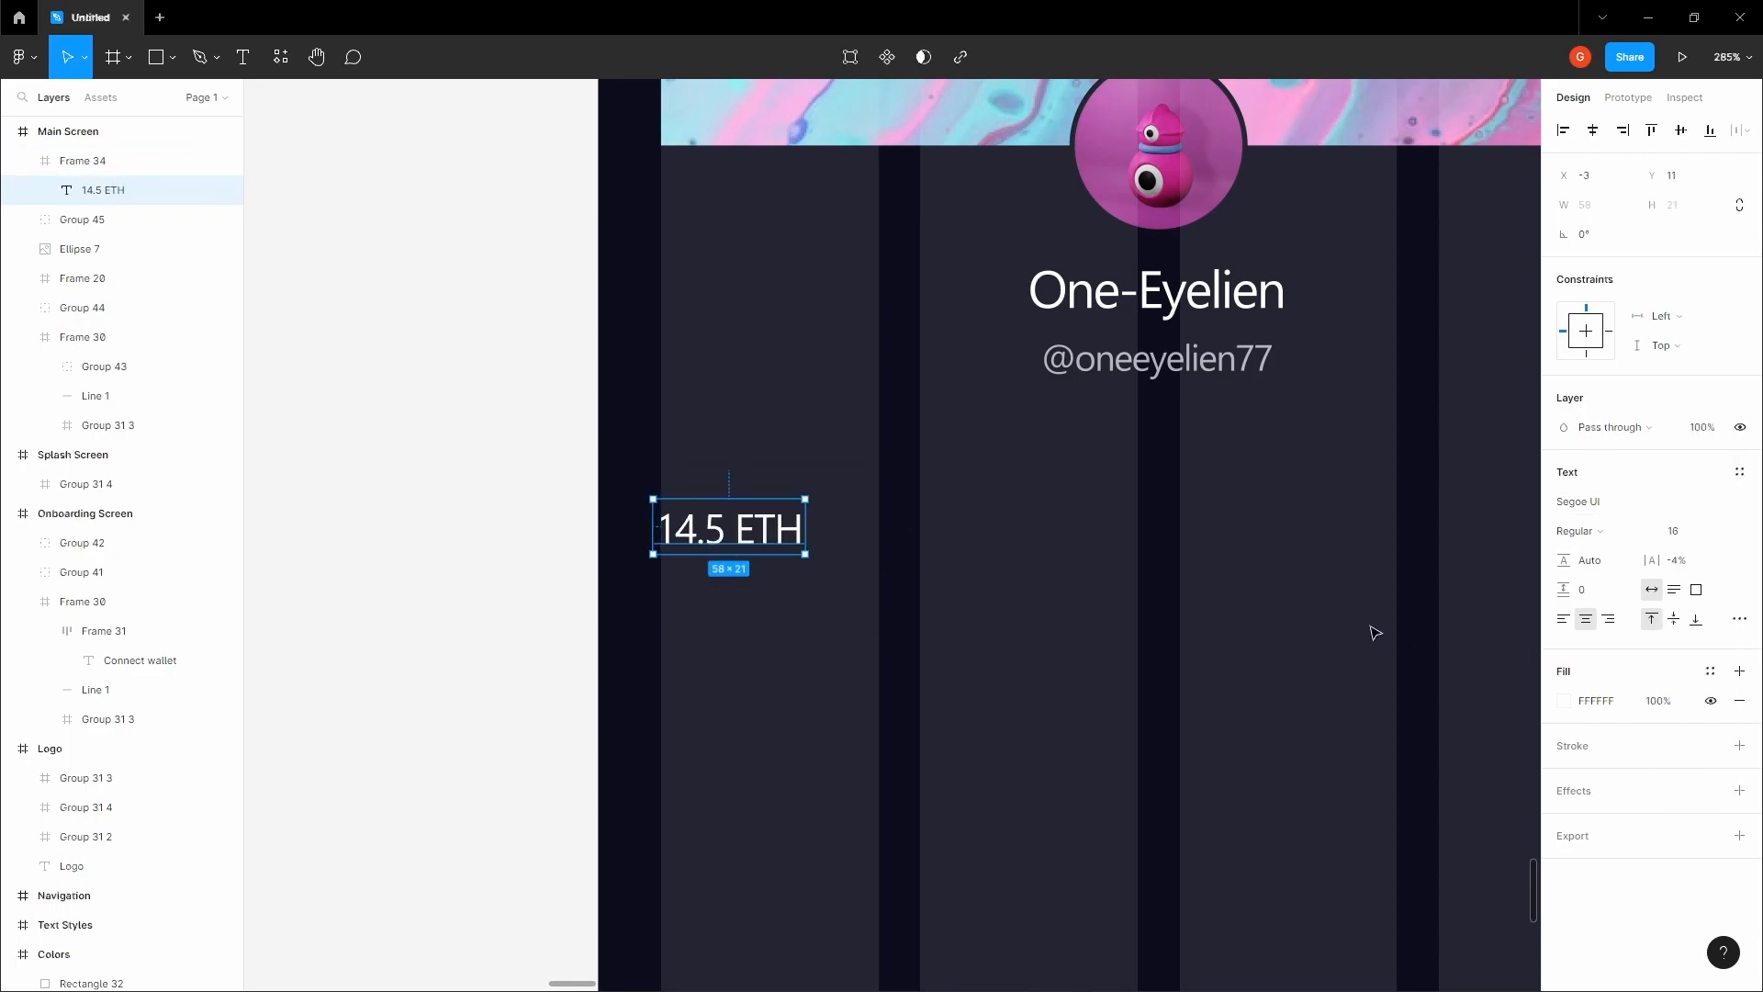
pyautogui.click(1584, 532)
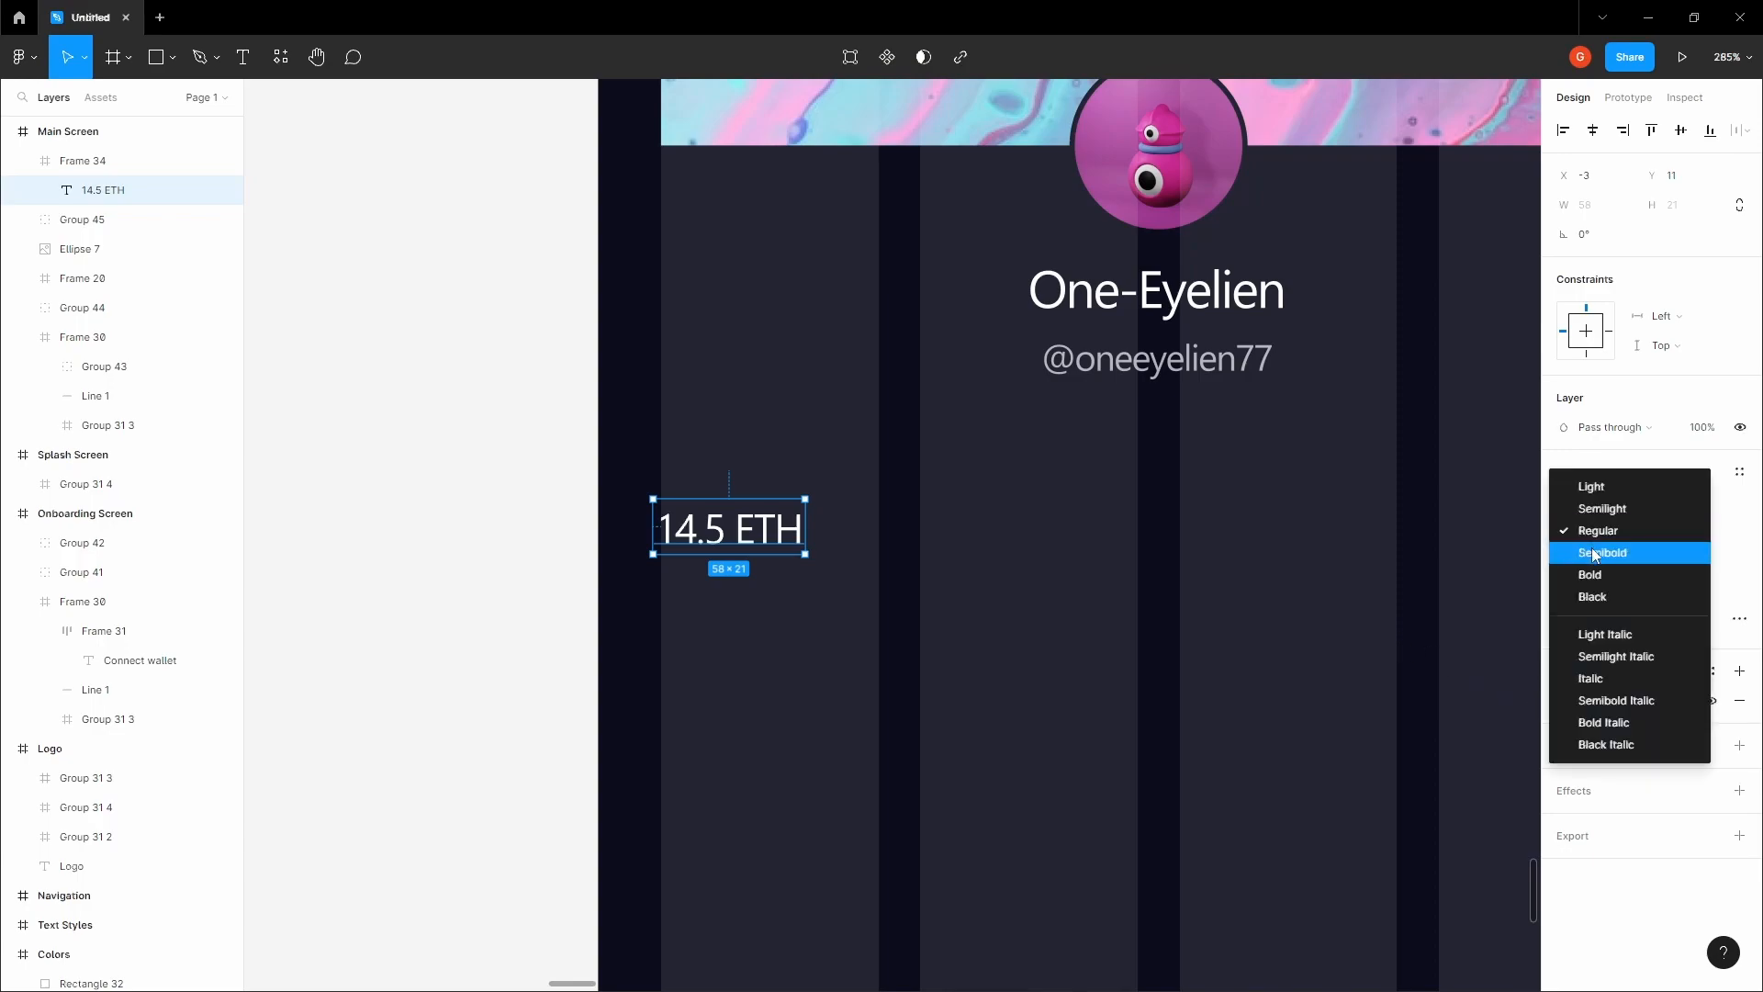
pyautogui.click(1592, 551)
pyautogui.click(1593, 129)
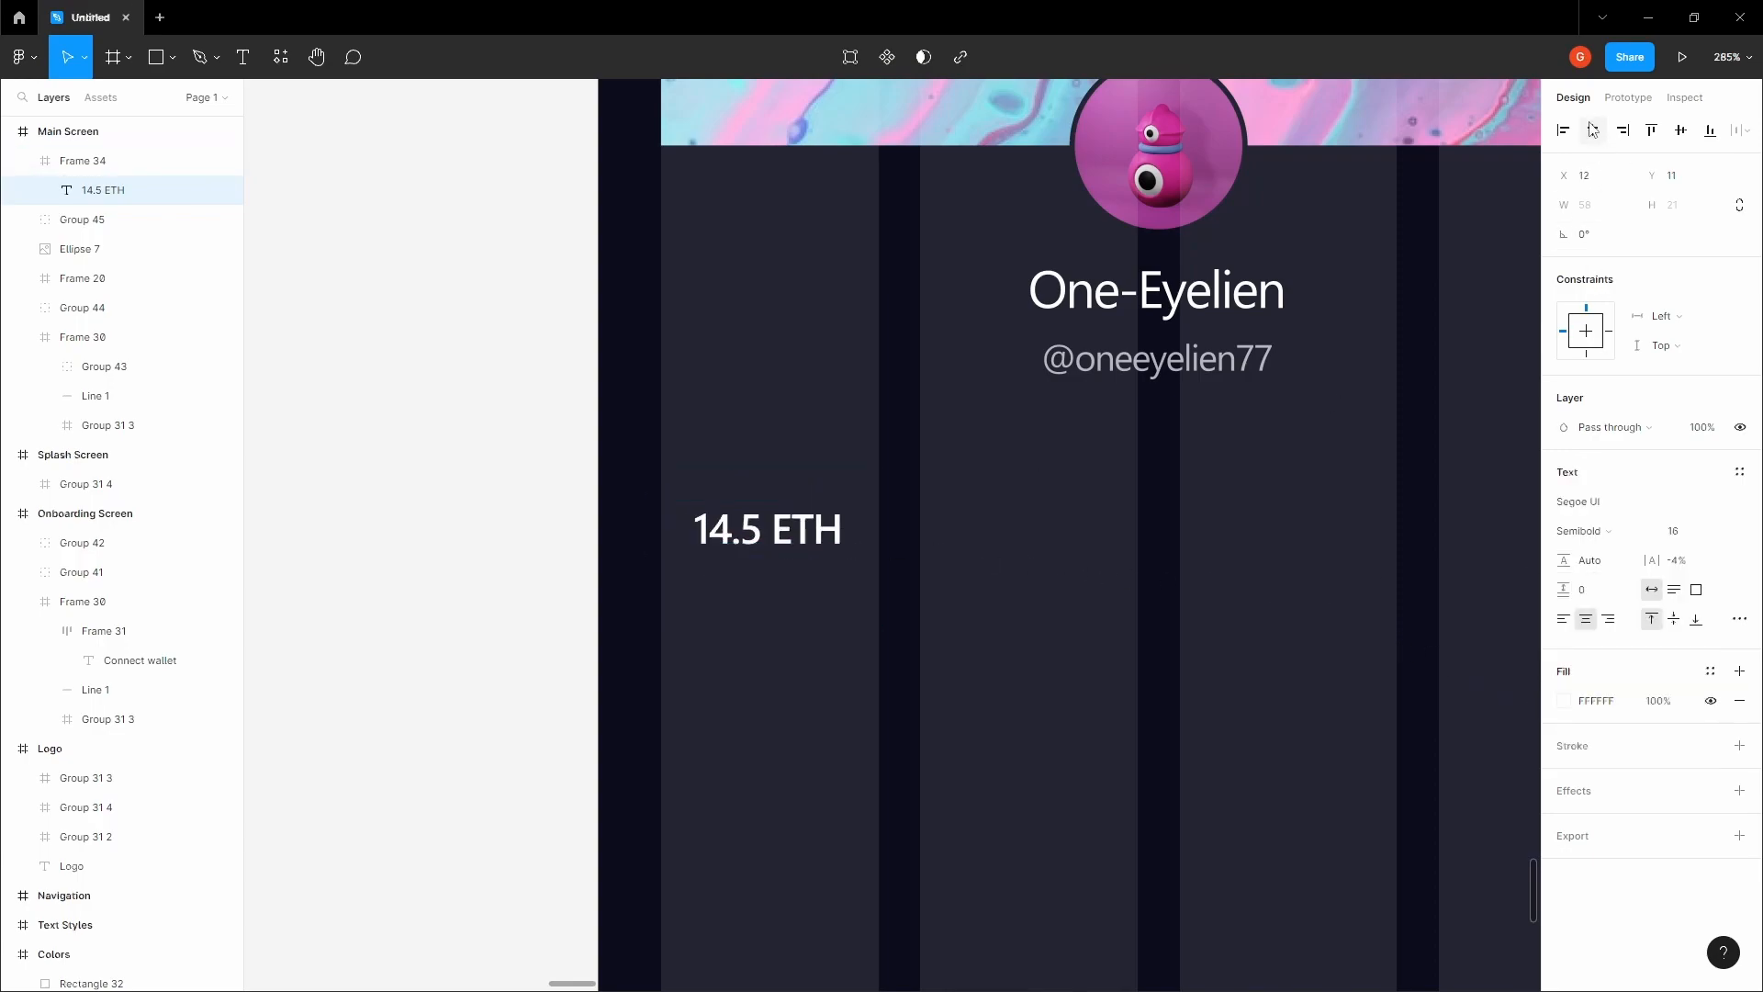
# - Duplicate the "14.5 ETH" text directly below the original and set the copy's font size to 12
pyautogui.scroll(3, 751, 594)
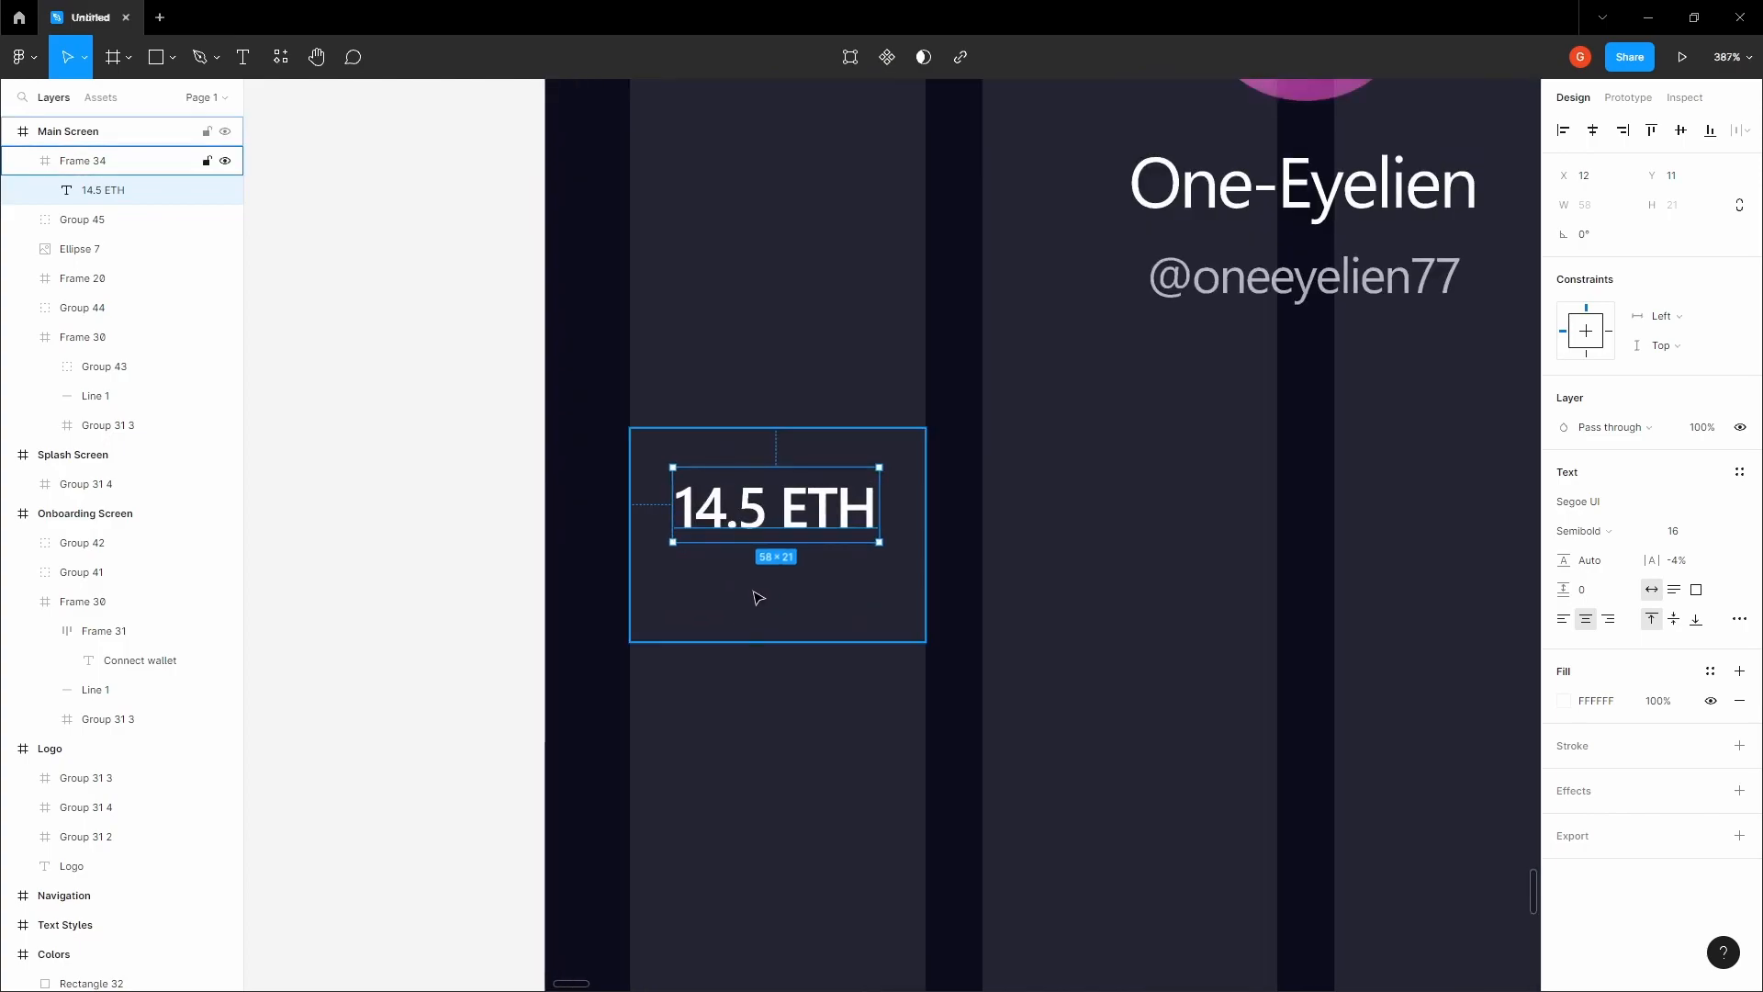
pyautogui.moveTo(792, 515); pyautogui.dragTo(786, 582)
pyautogui.click(1673, 530)
pyautogui.write('12')
pyautogui.press('Tab')
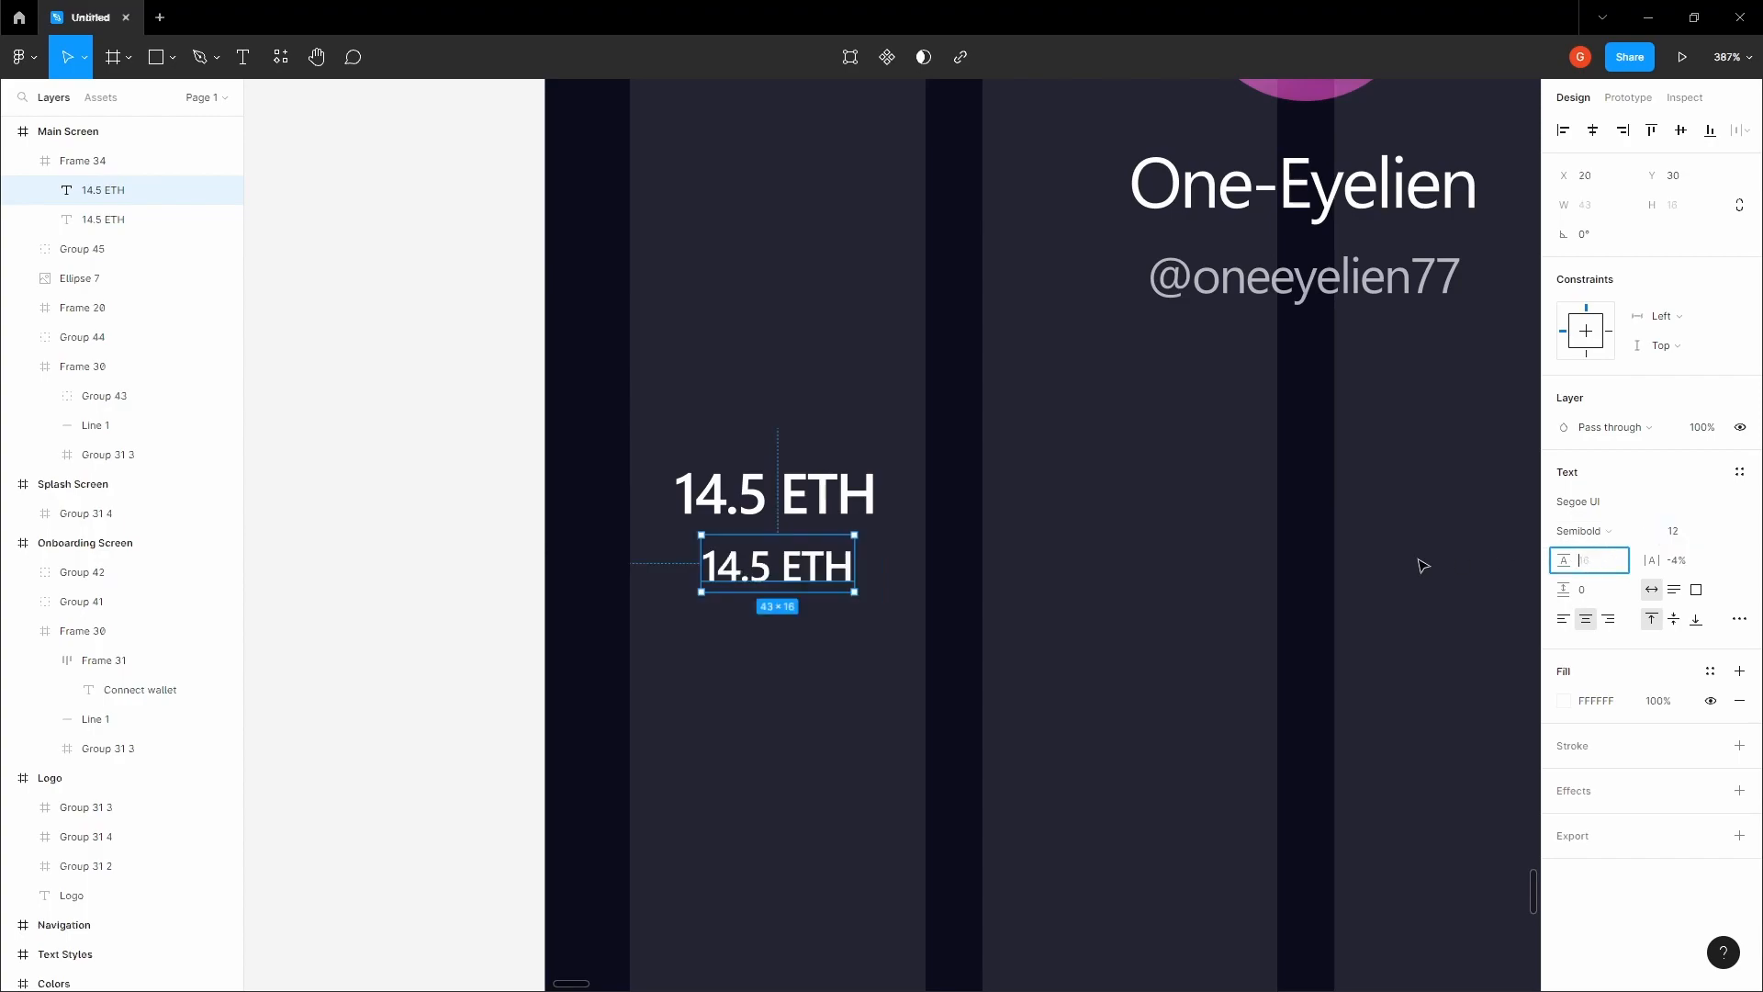
# - Change the lower text's content to "Total value"
pyautogui.doubleClick(822, 584)
pyautogui.write('Tot')
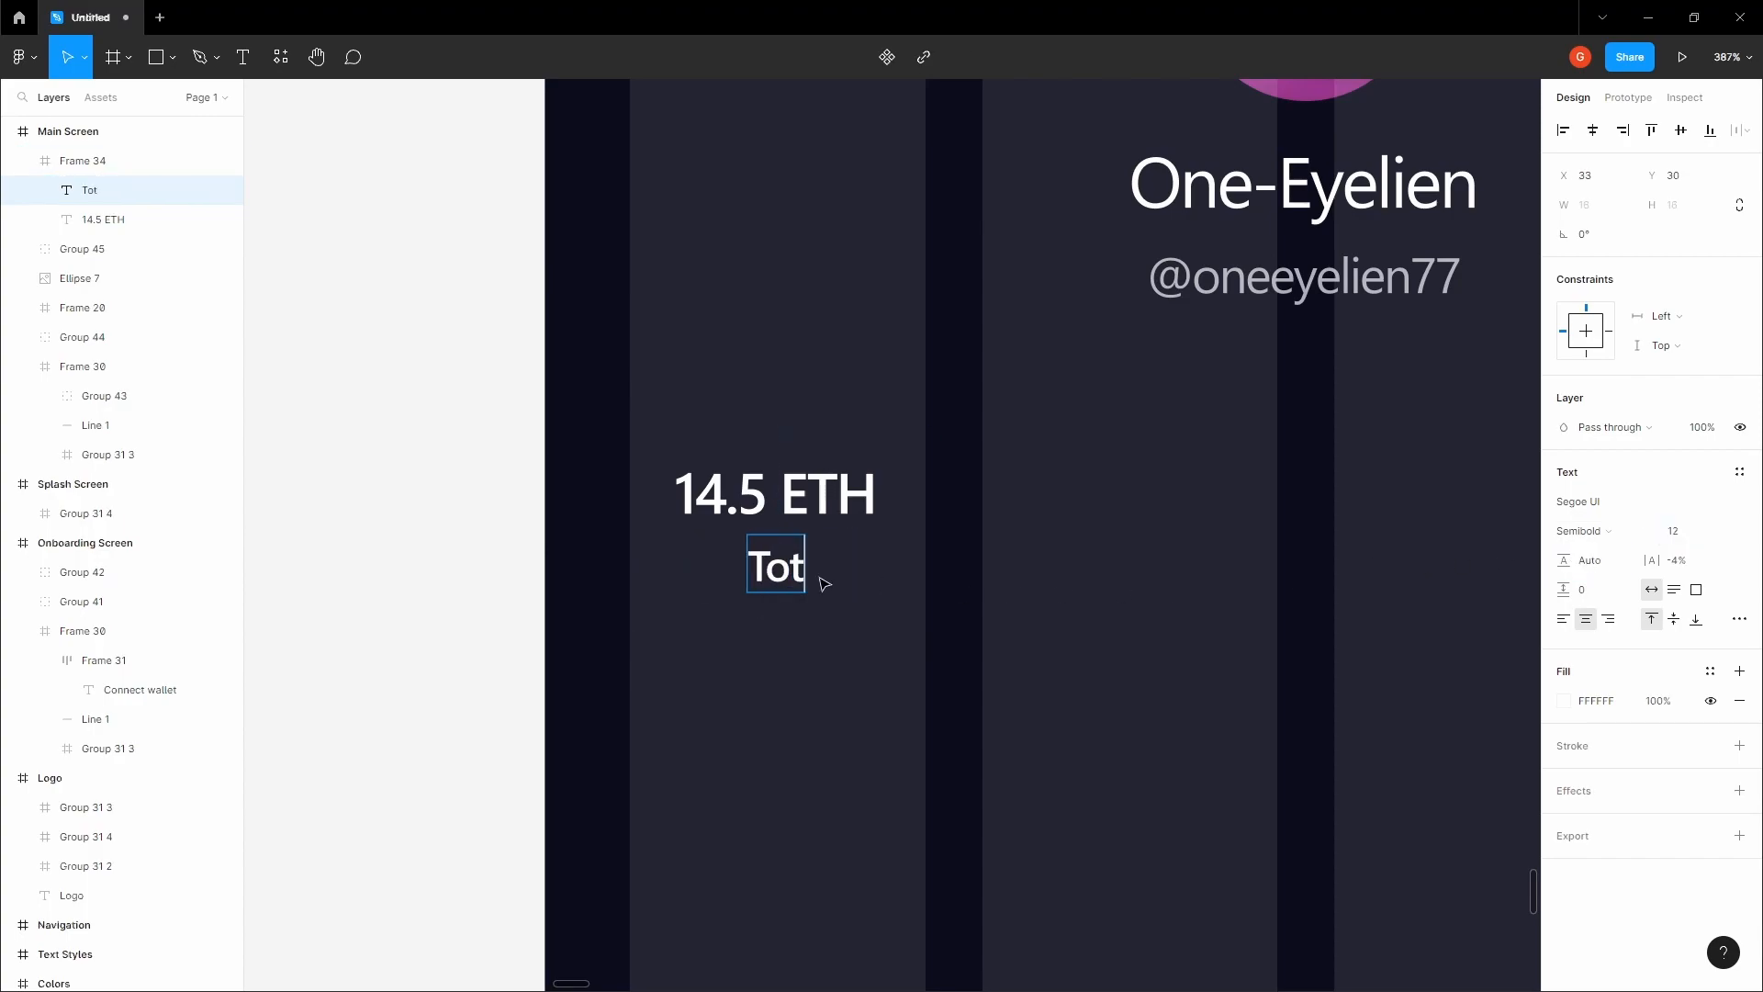
pyautogui.write('al value')
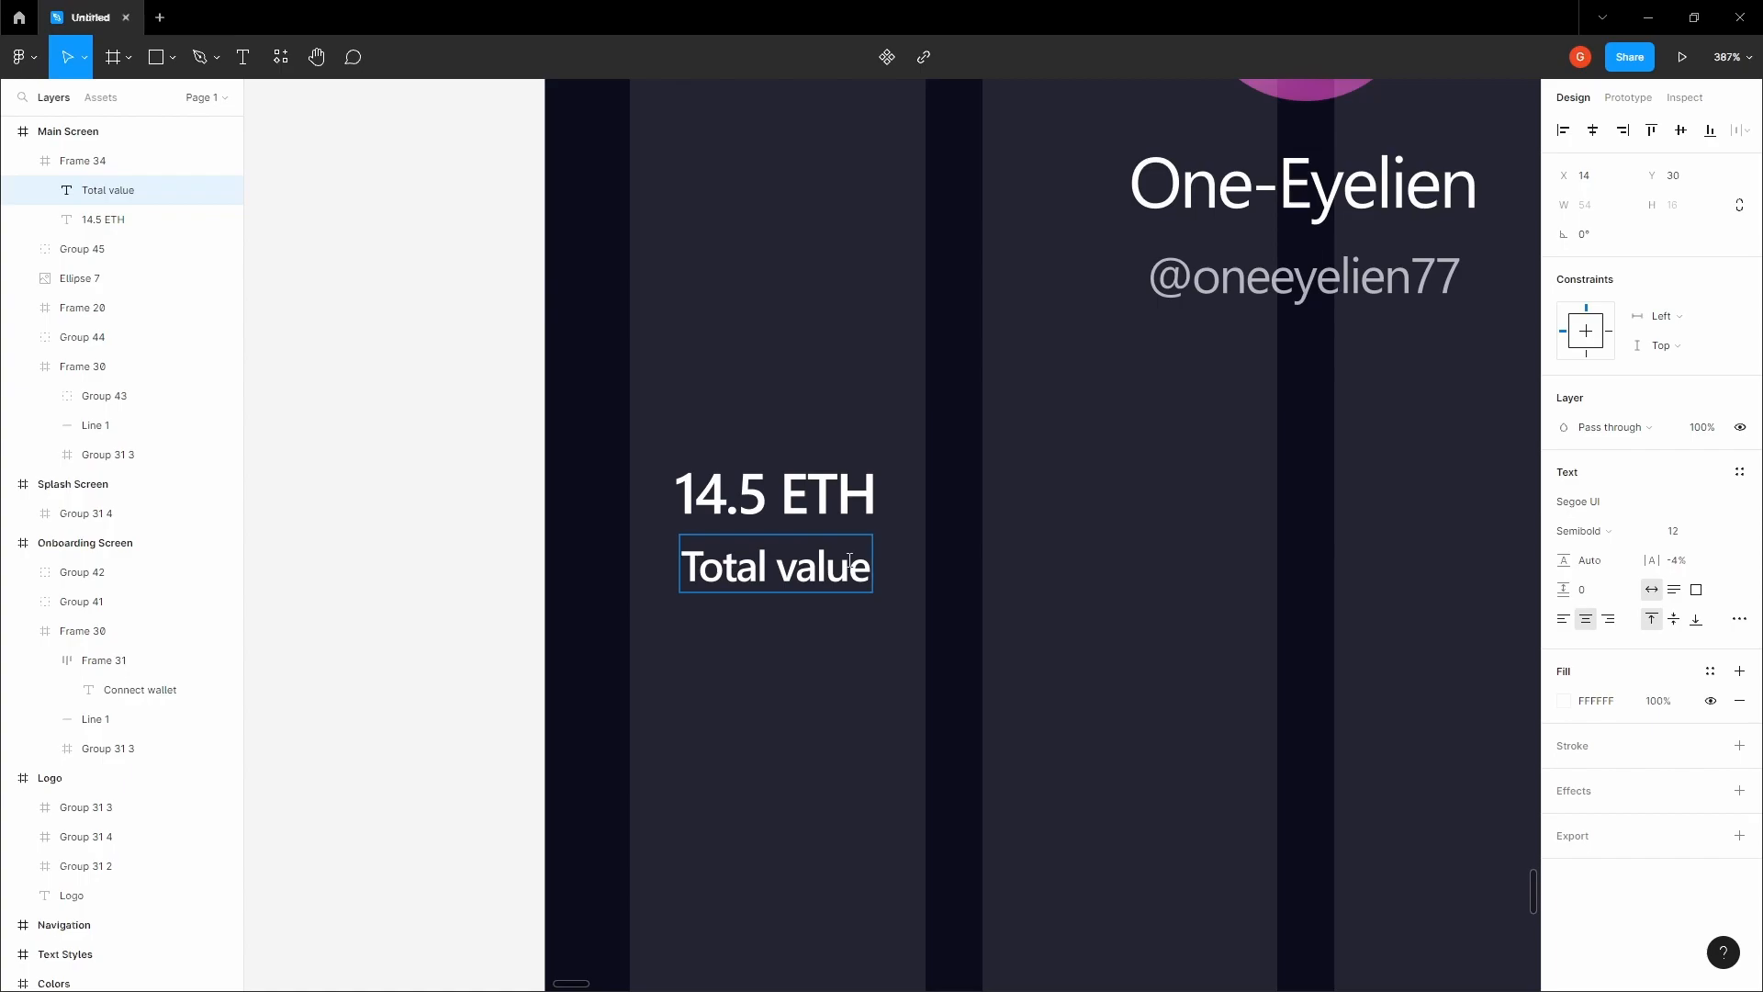
pyautogui.press('Escape')
# - Set the font weight of the "Total value" label to Regular
pyautogui.scroll(-3, 1028, 734)
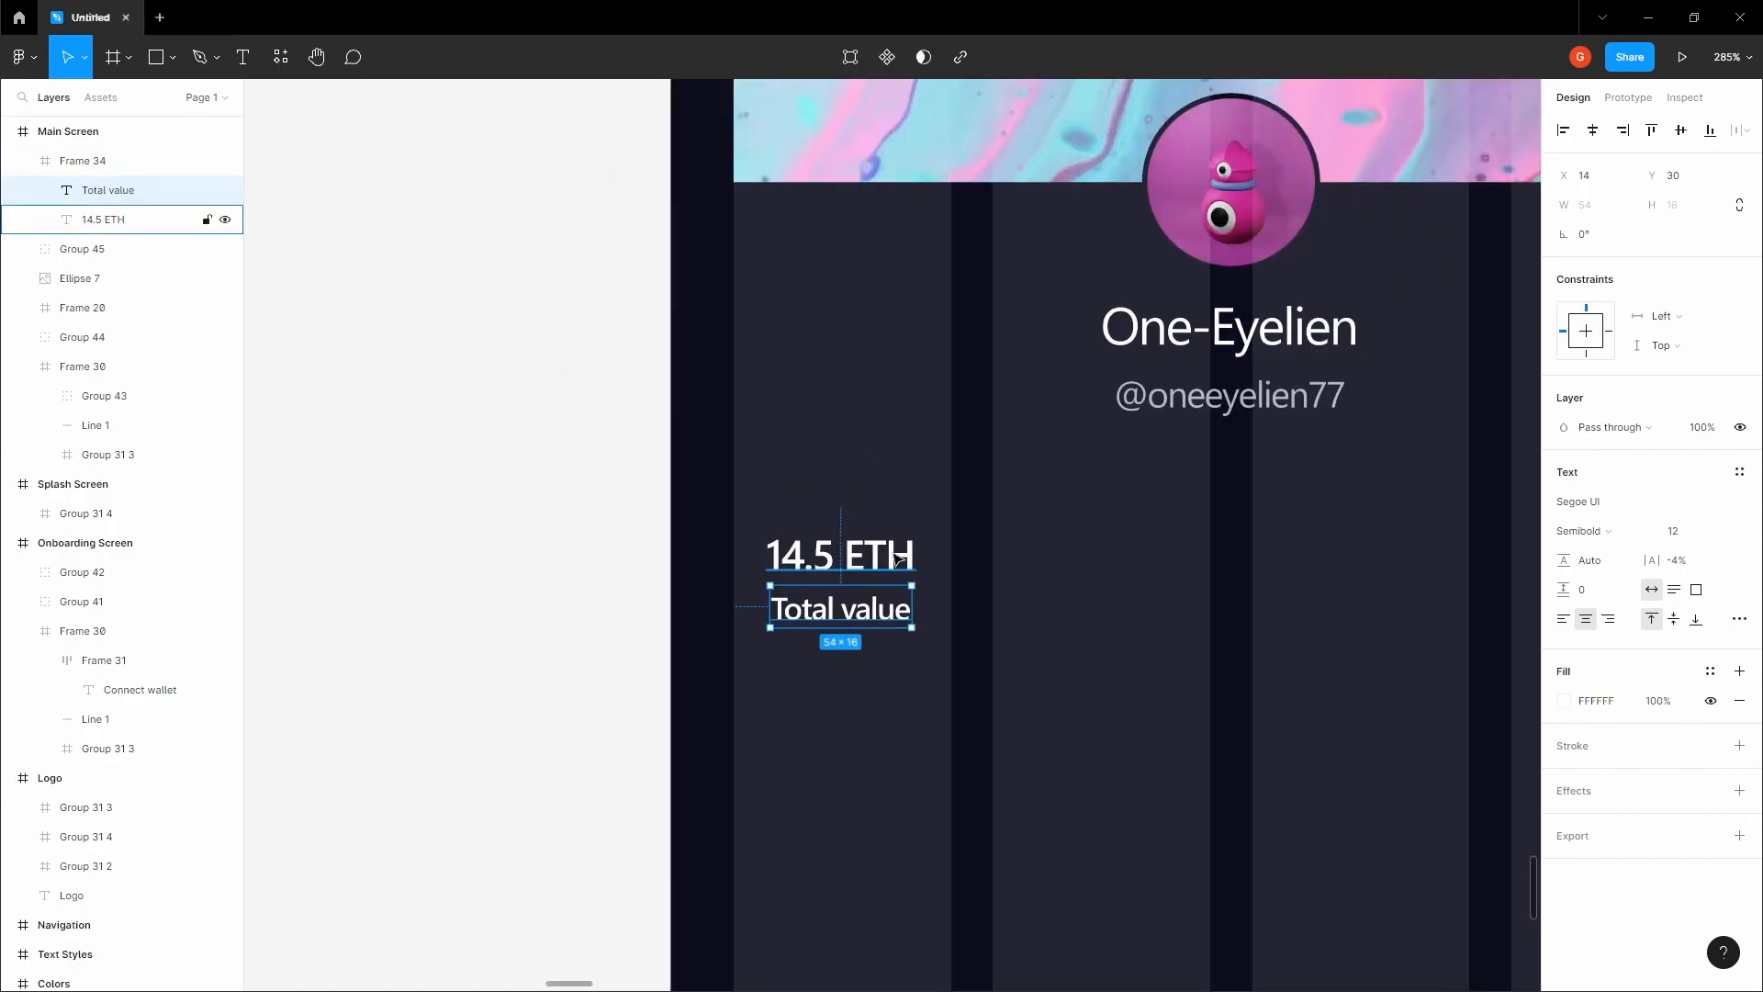
pyautogui.press('Tab')
pyautogui.press('h')
pyautogui.scroll(-3, 1022, 589)
pyautogui.moveTo(1023, 589); pyautogui.dragTo(893, 564)
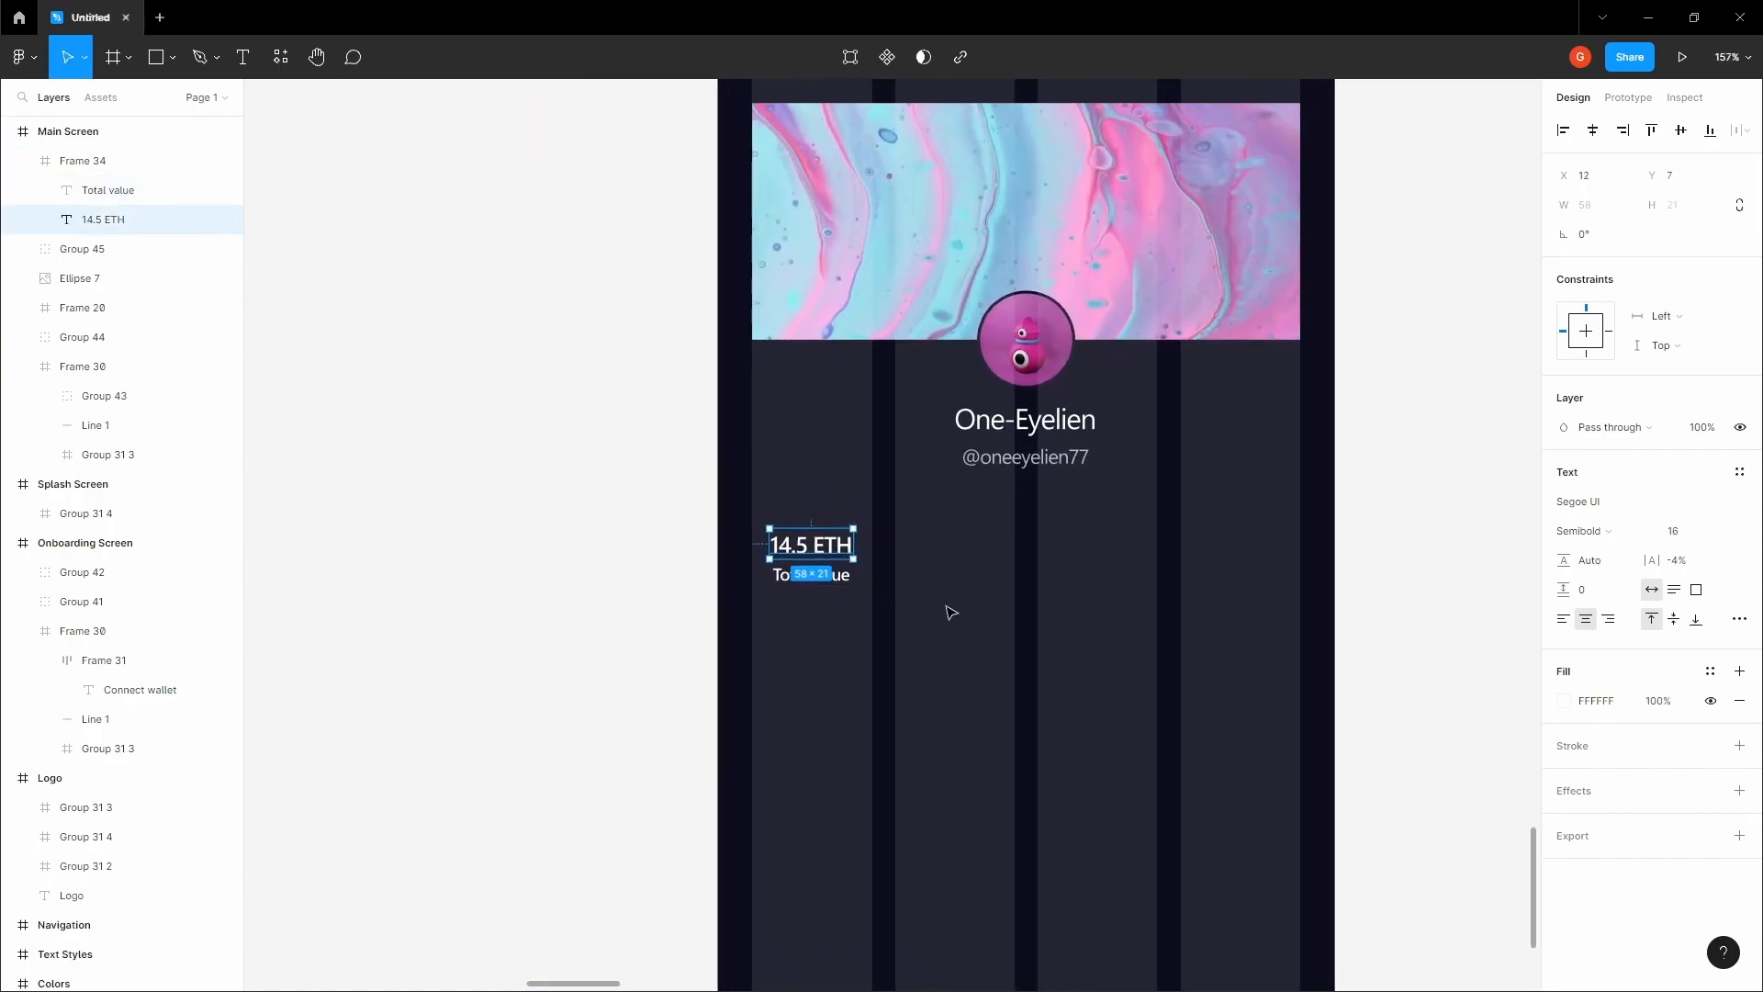
pyautogui.click(949, 610)
pyautogui.scroll(3, 823, 577)
pyautogui.keyDown('ctrl'); pyautogui.click(823, 577); pyautogui.keyUp('ctrl')
pyautogui.click(1581, 530)
pyautogui.click(1596, 504)
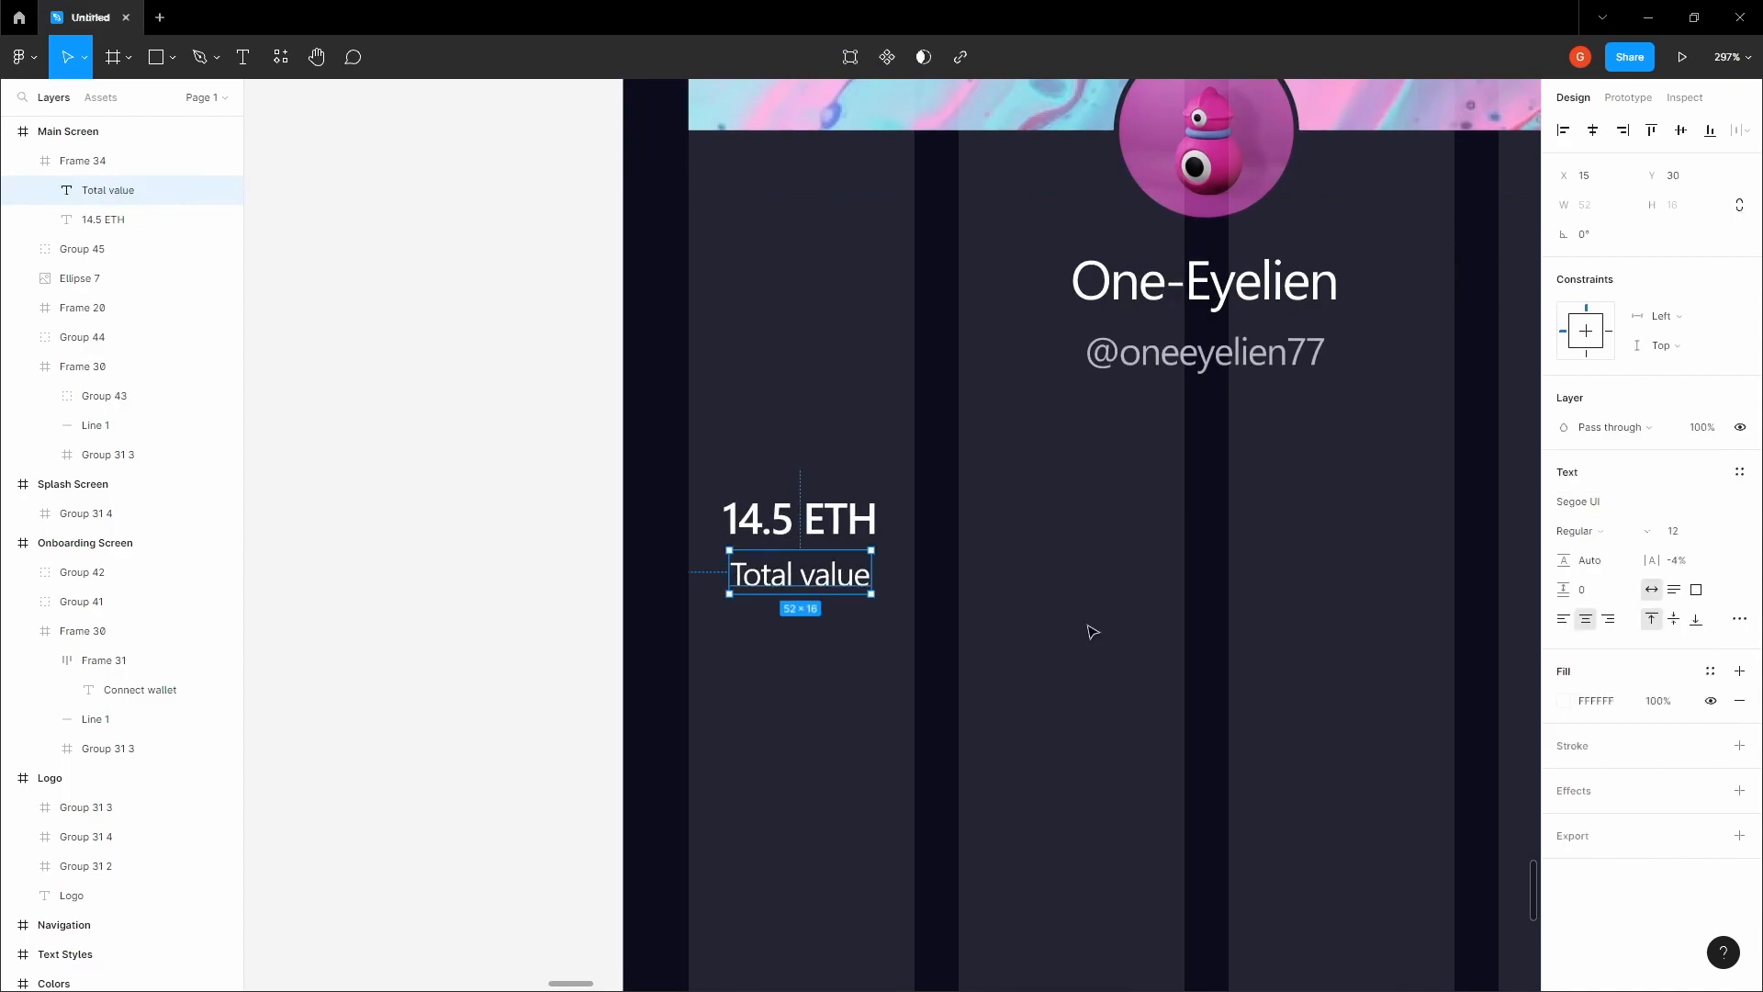
# - Reduce the font size of the "Total value" label to 10
pyautogui.press('Escape')
pyautogui.press('h')
pyautogui.scroll(-3, 873, 597)
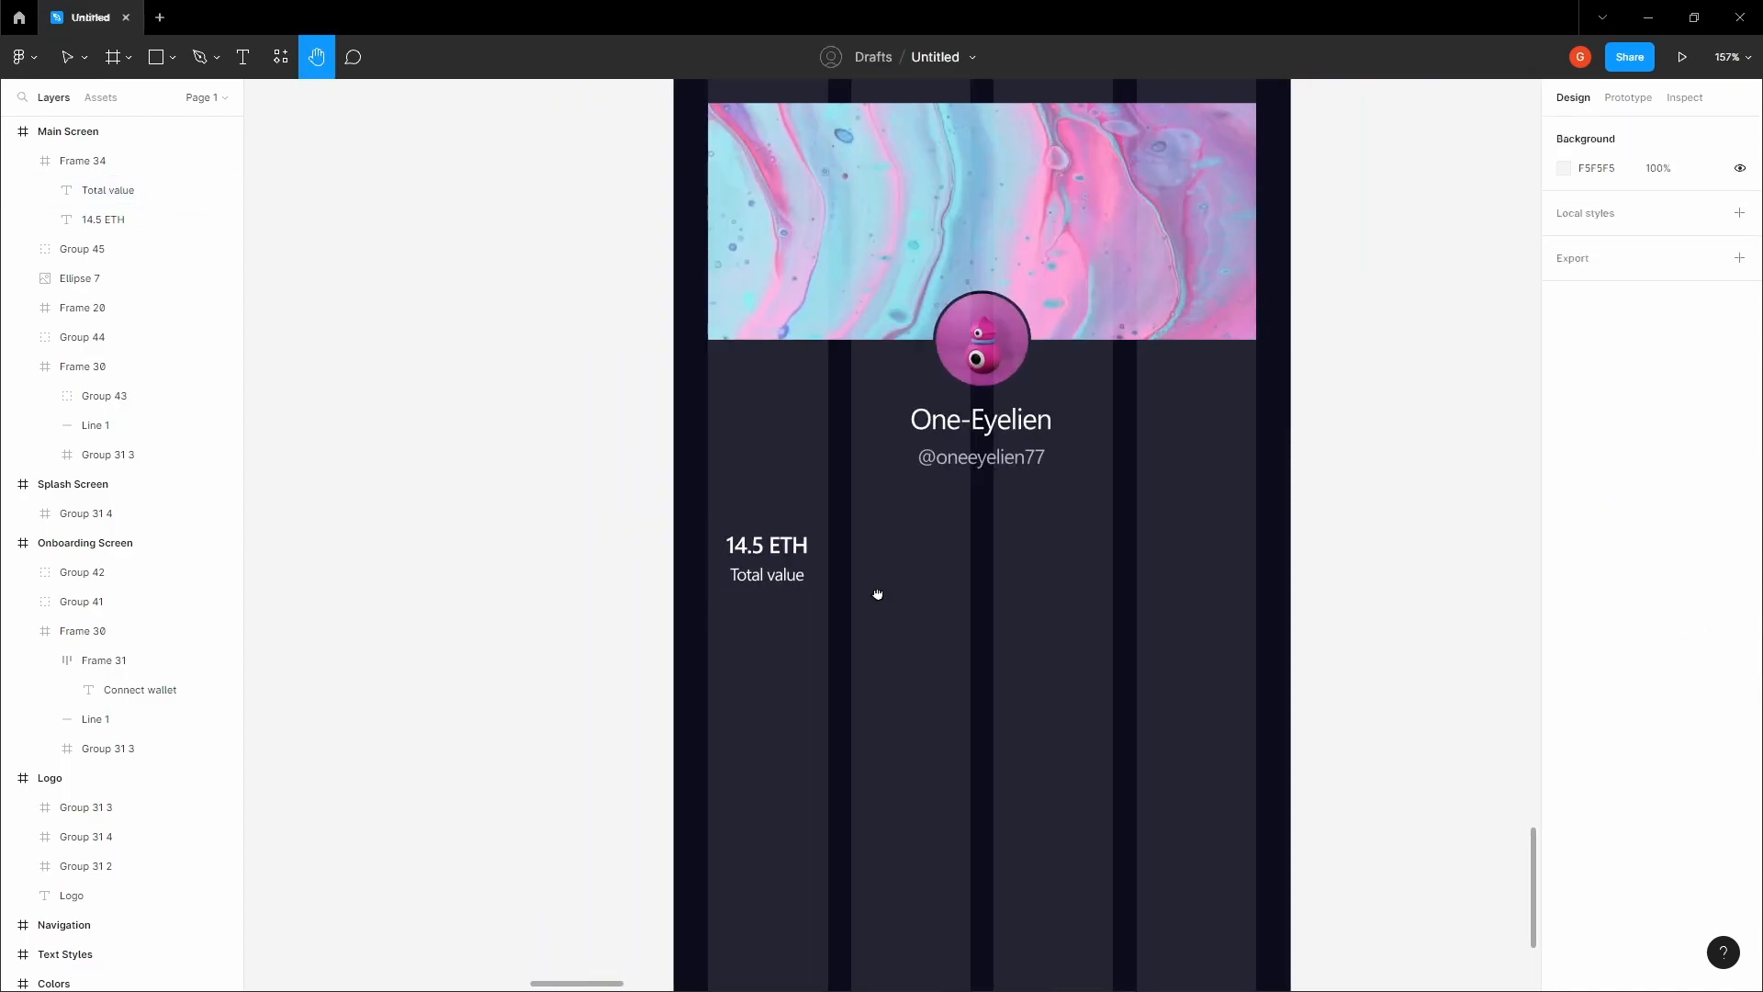
pyautogui.scroll(3, 714, 588)
pyautogui.doubleClick(833, 561)
pyautogui.click(859, 512)
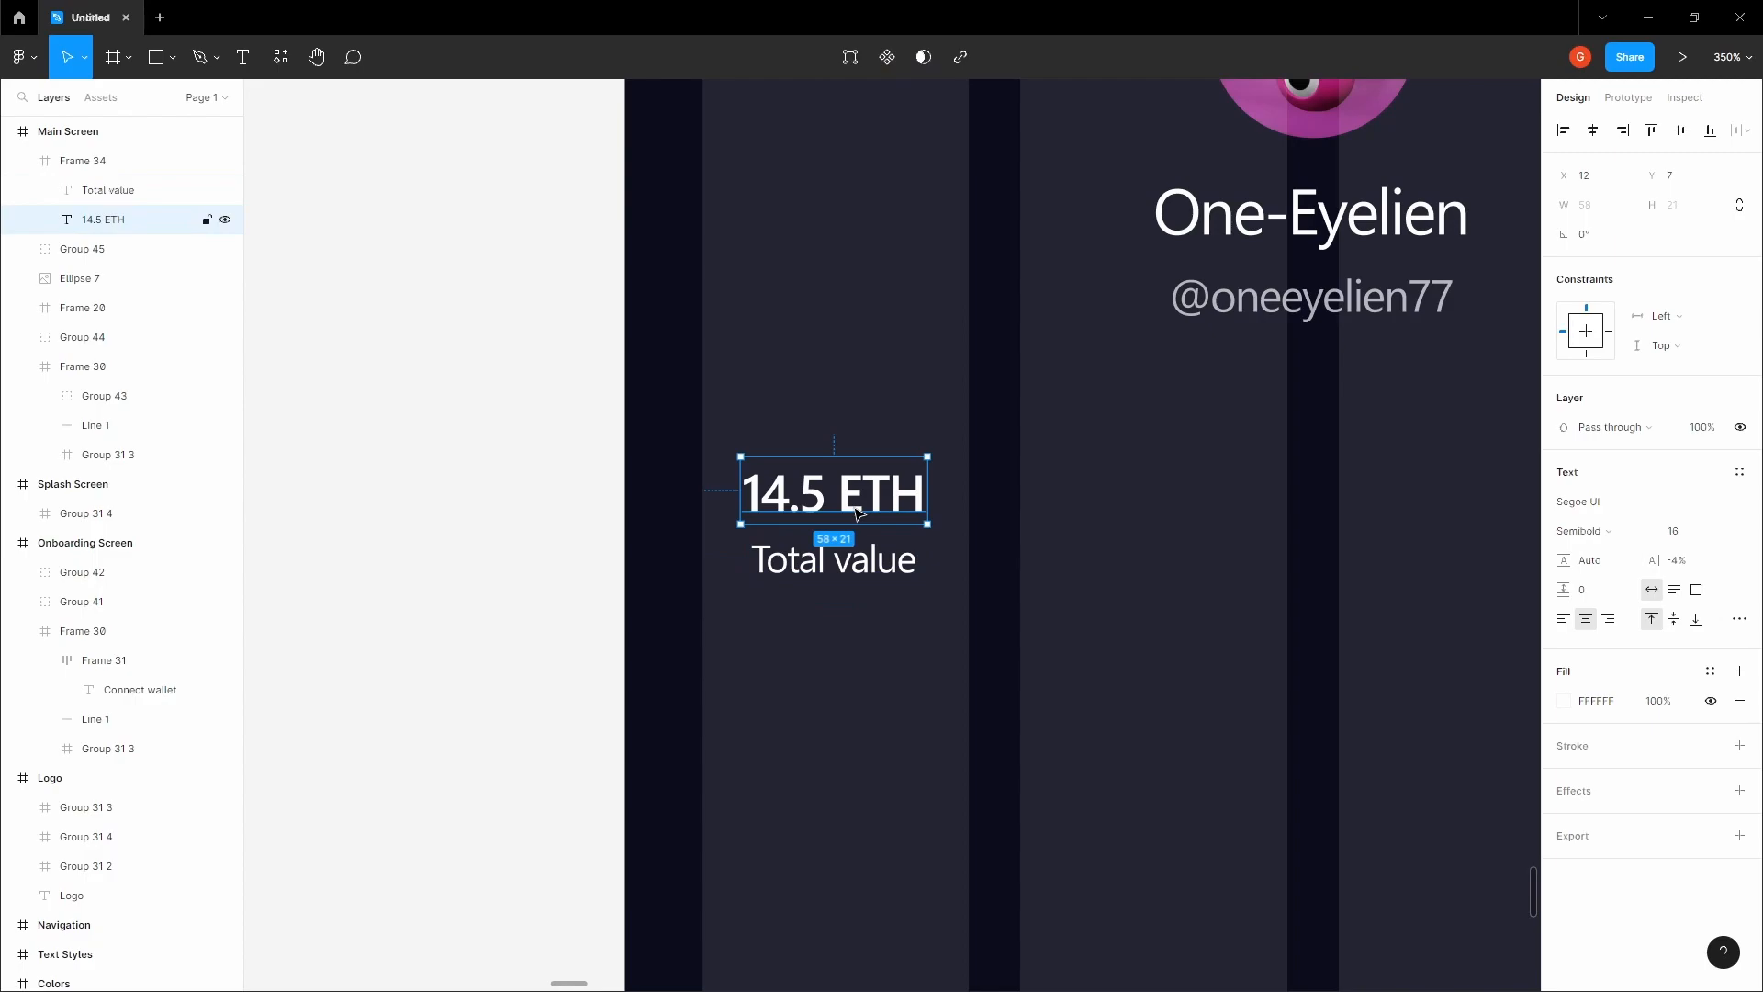
pyautogui.click(834, 561)
pyautogui.click(1676, 532)
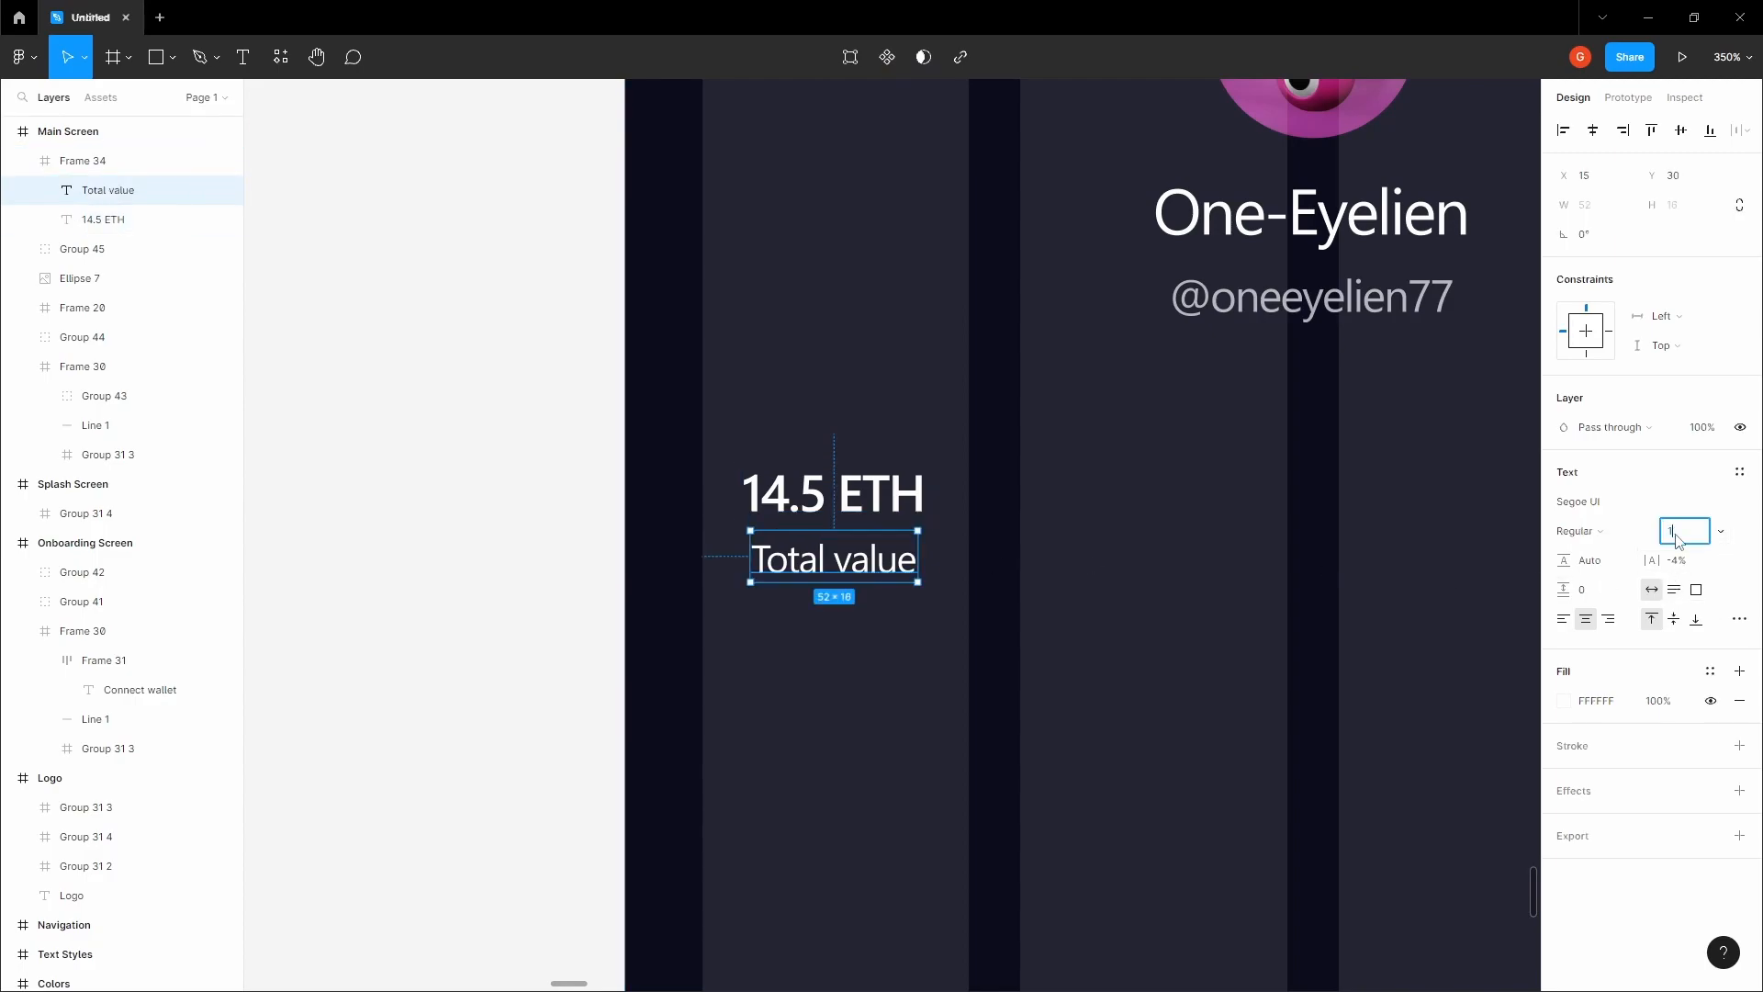
pyautogui.click(1379, 609)
pyautogui.scroll(-3, 1378, 604)
pyautogui.moveTo(1377, 602); pyautogui.dragTo(877, 587)
pyautogui.scroll(2, 720, 589)
pyautogui.click(717, 587)
pyautogui.scroll(2, 717, 587)
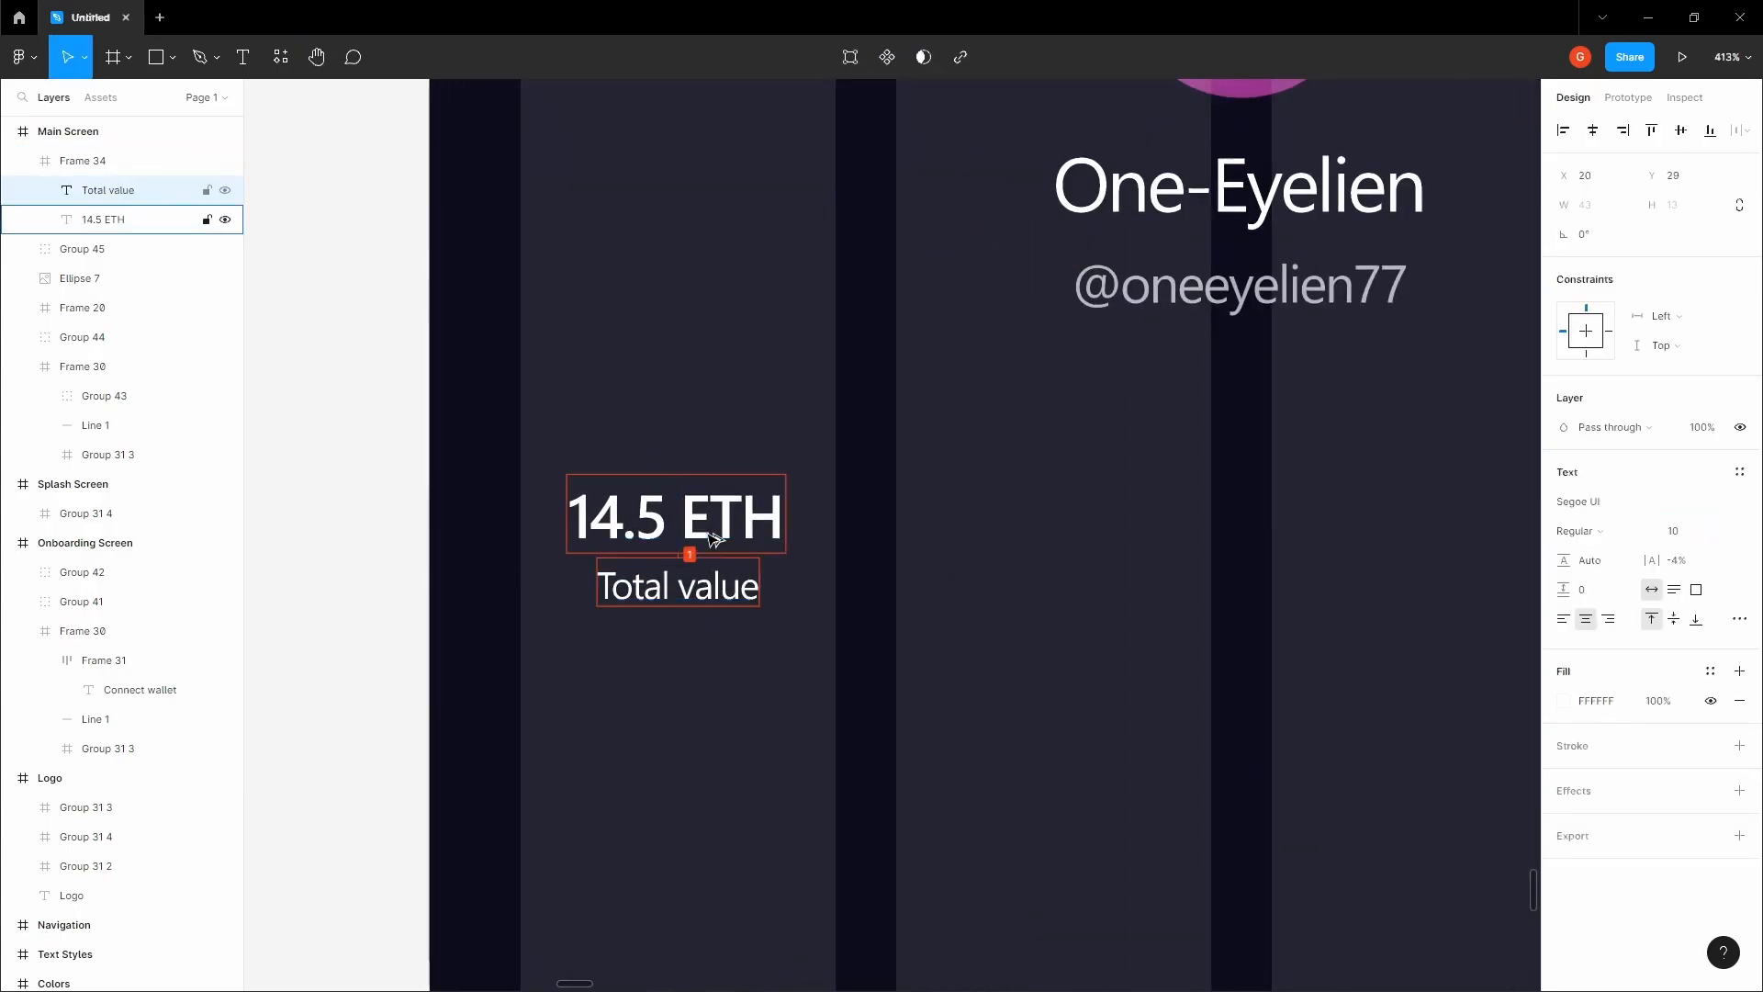
# - Nudge the "Total value" label down to Y 30, leaving a 2 px gap below "14.5 ETH"
pyautogui.press('Down')
pyautogui.press('Down')
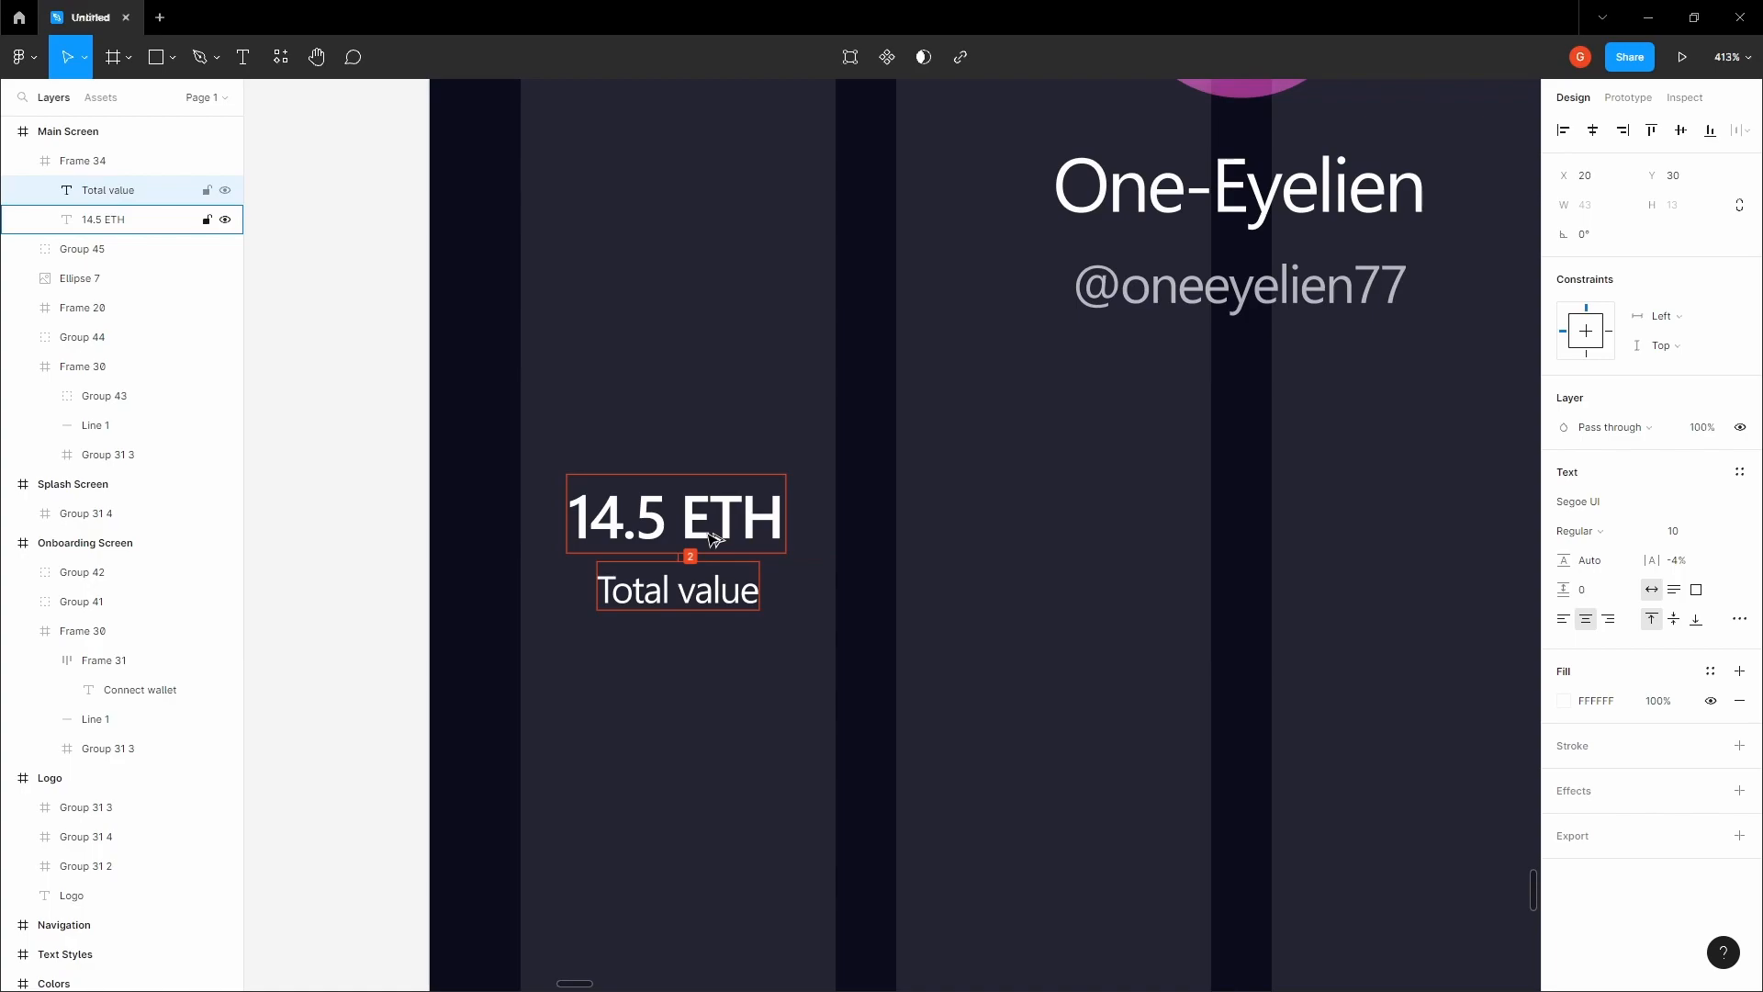
pyautogui.click(735, 532)
pyautogui.click(719, 608)
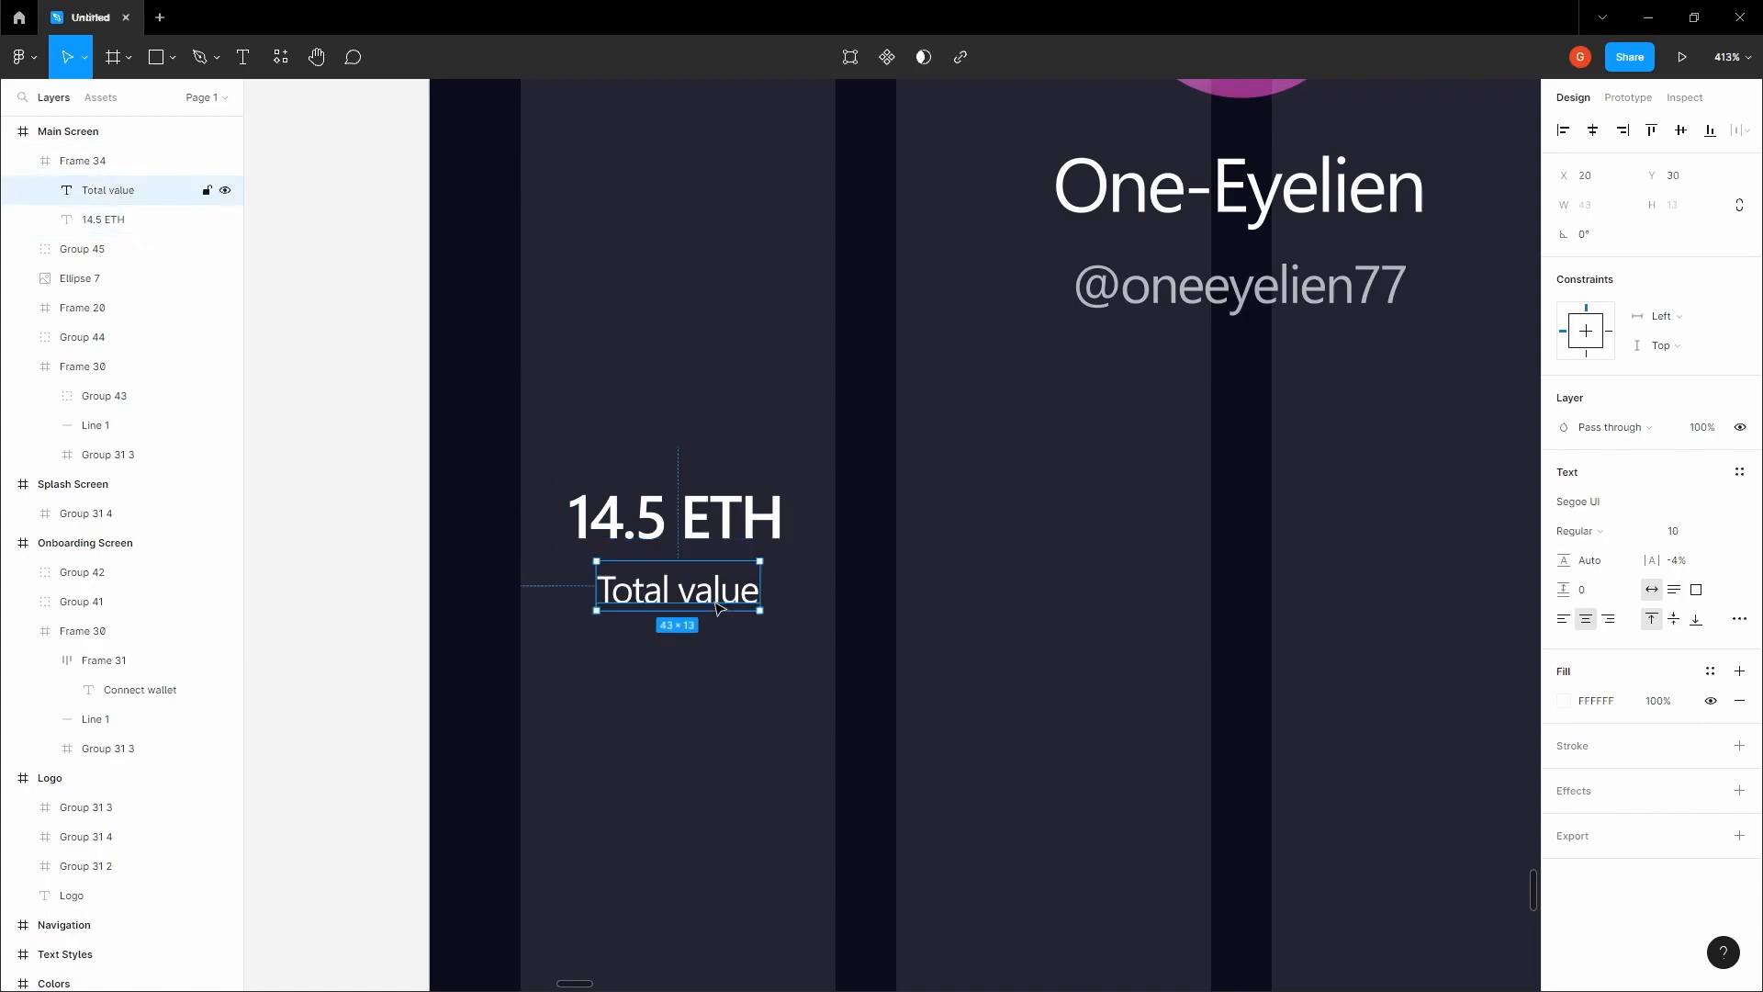
# - Group the "14.5 ETH" and "Total value" texts together
pyautogui.click(543, 568)
pyautogui.click(627, 536)
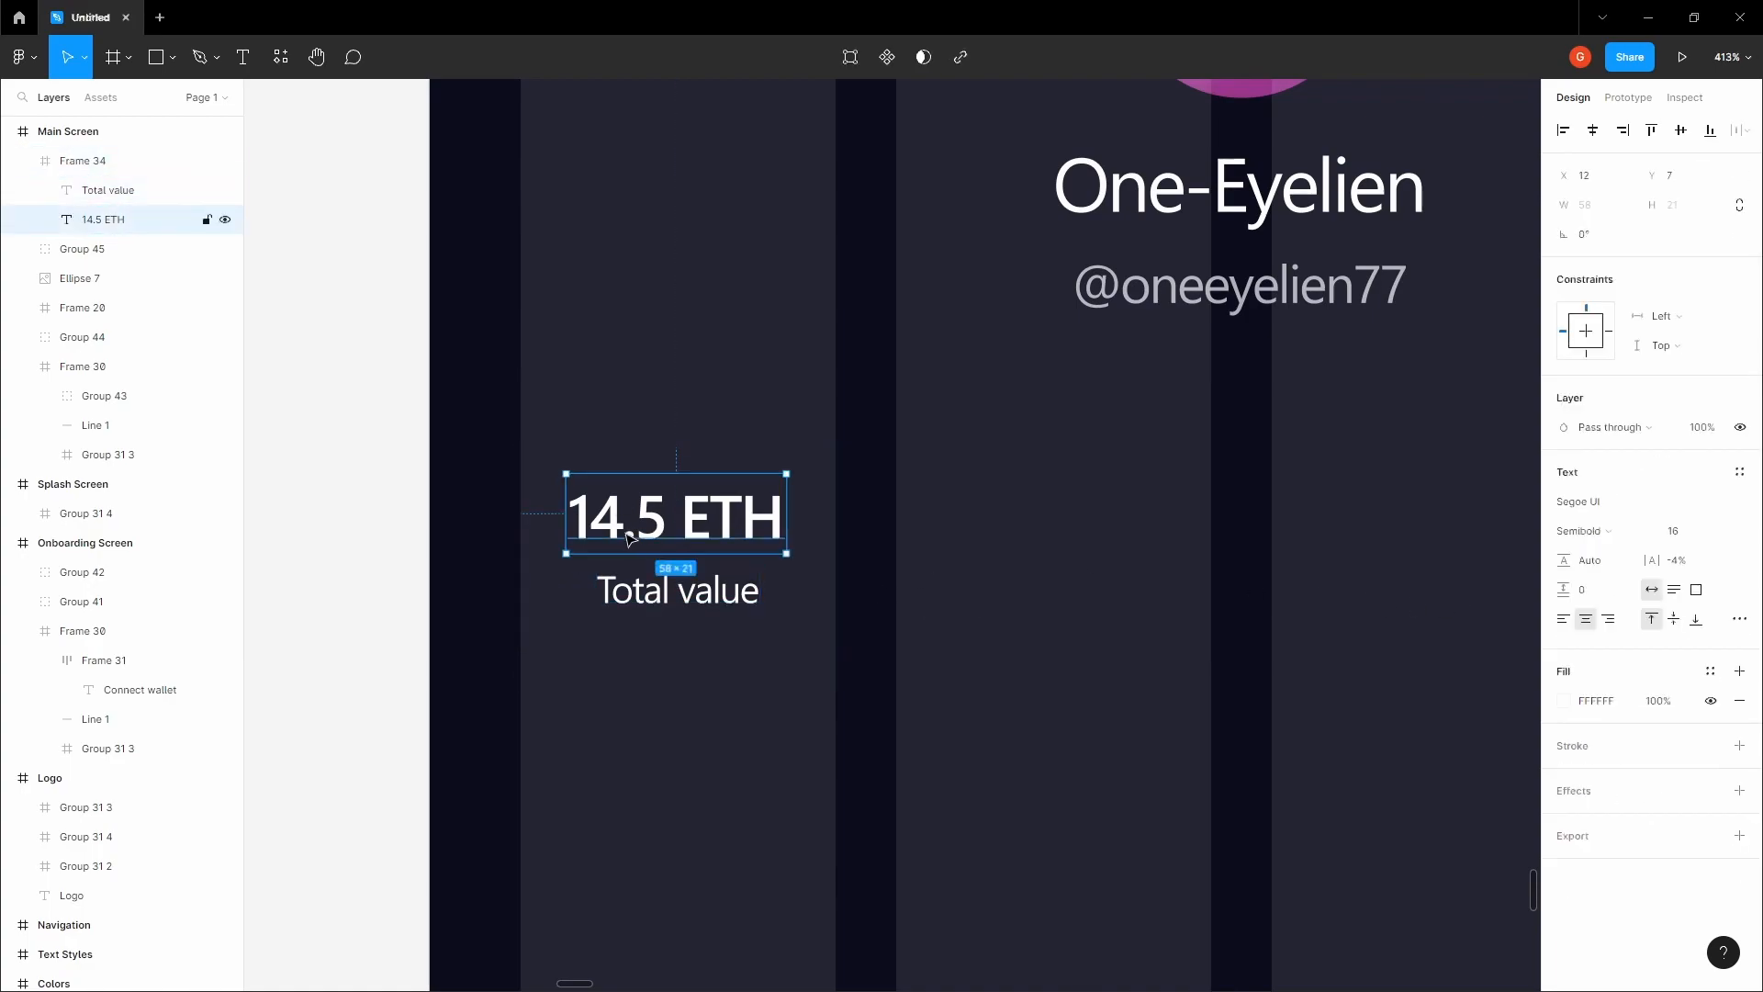
pyautogui.keyDown('shift'); pyautogui.click(642, 593); pyautogui.keyUp('shift')
pyautogui.hotkey('ctrl', 'g')
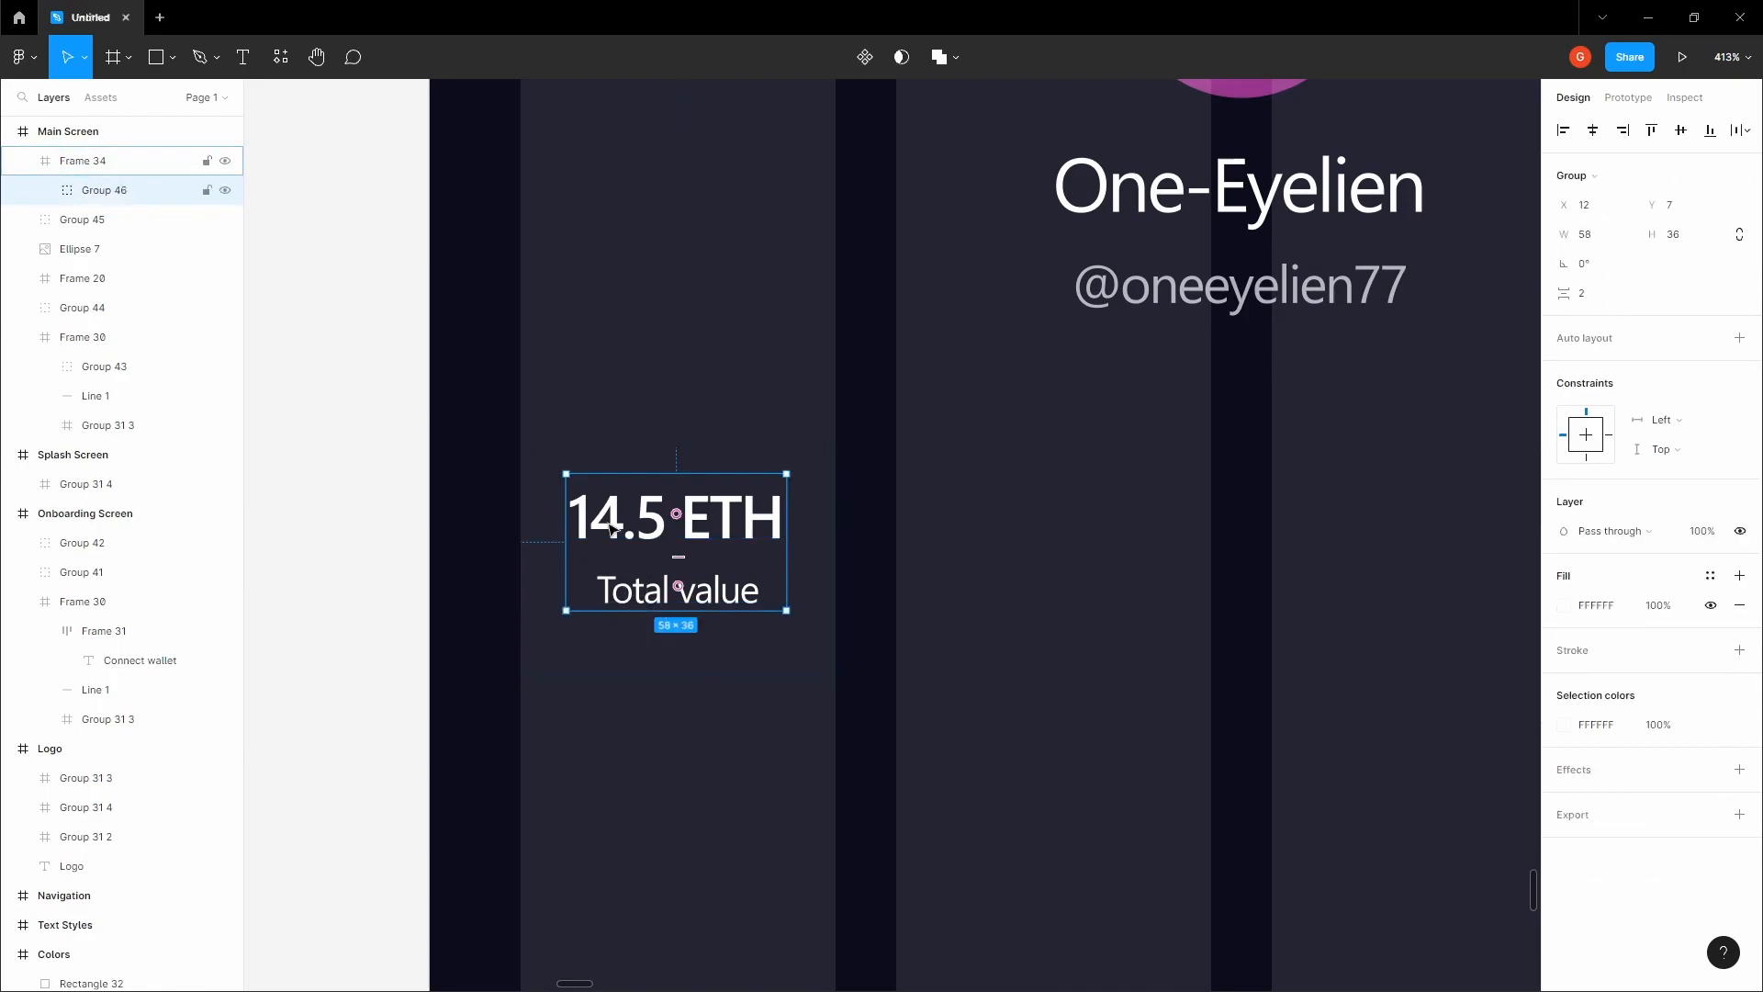
# - Apply auto layout to the frame around the grouped texts and set its vertical padding to 0
pyautogui.click(555, 511)
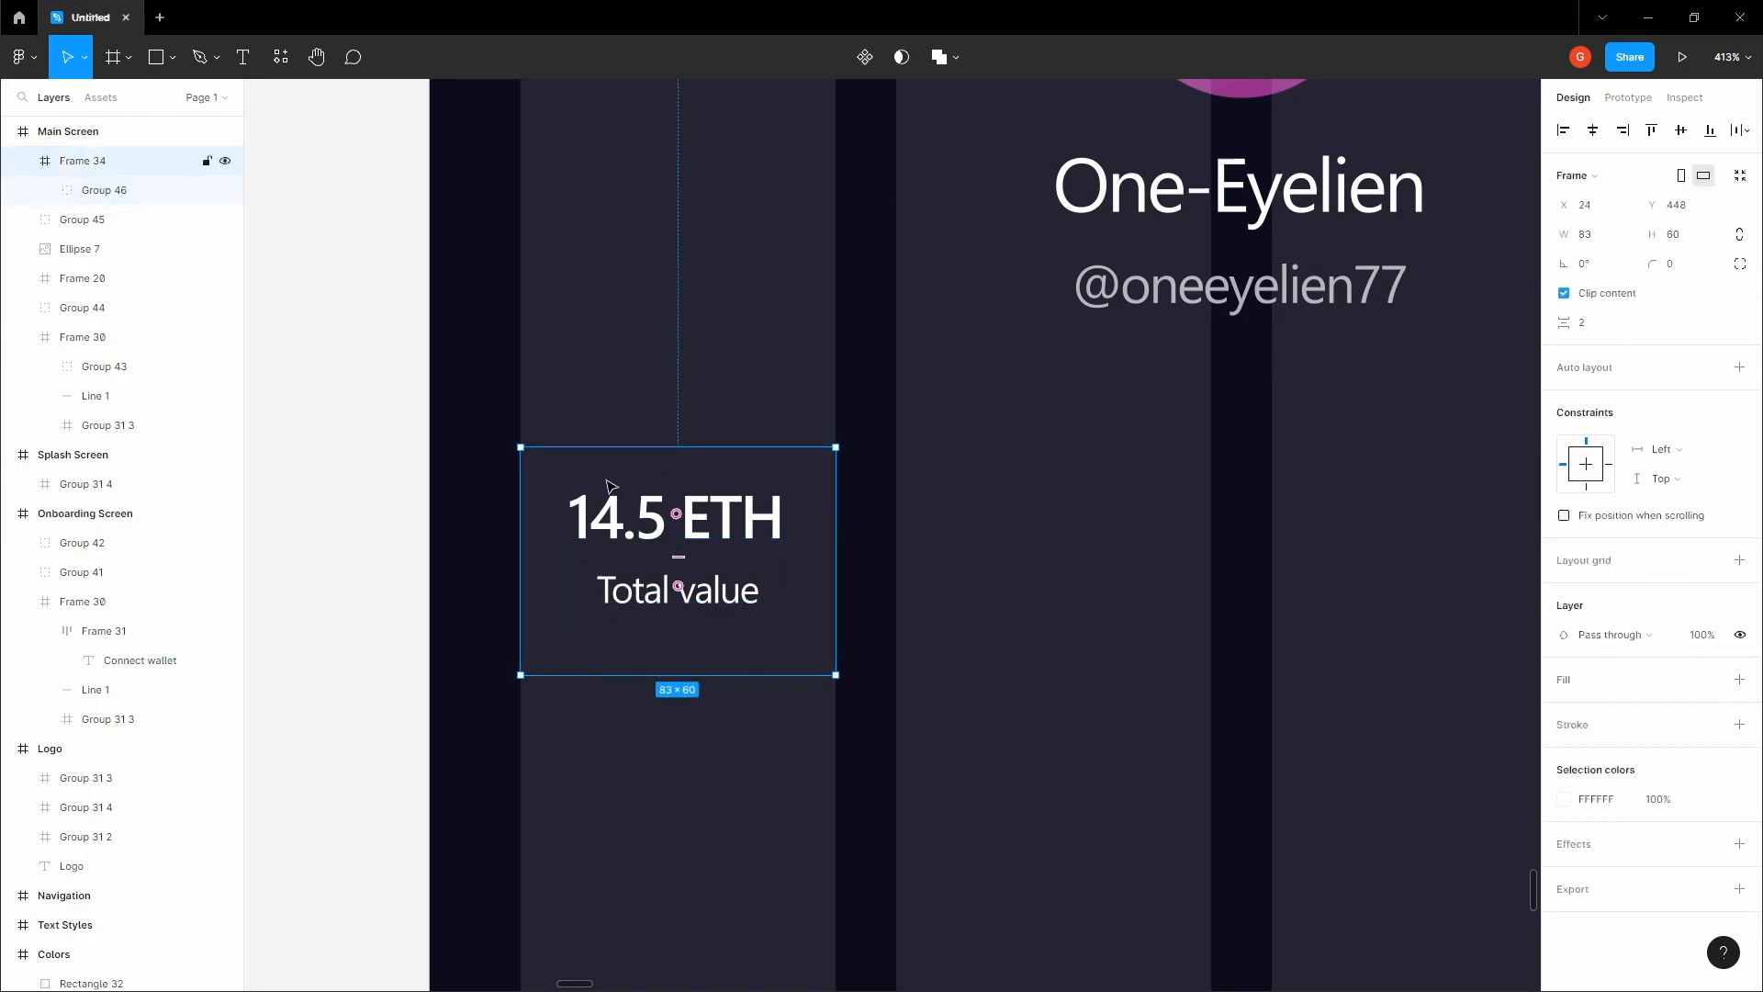
pyautogui.hotkey('shift', 'a')
pyautogui.click(1697, 465)
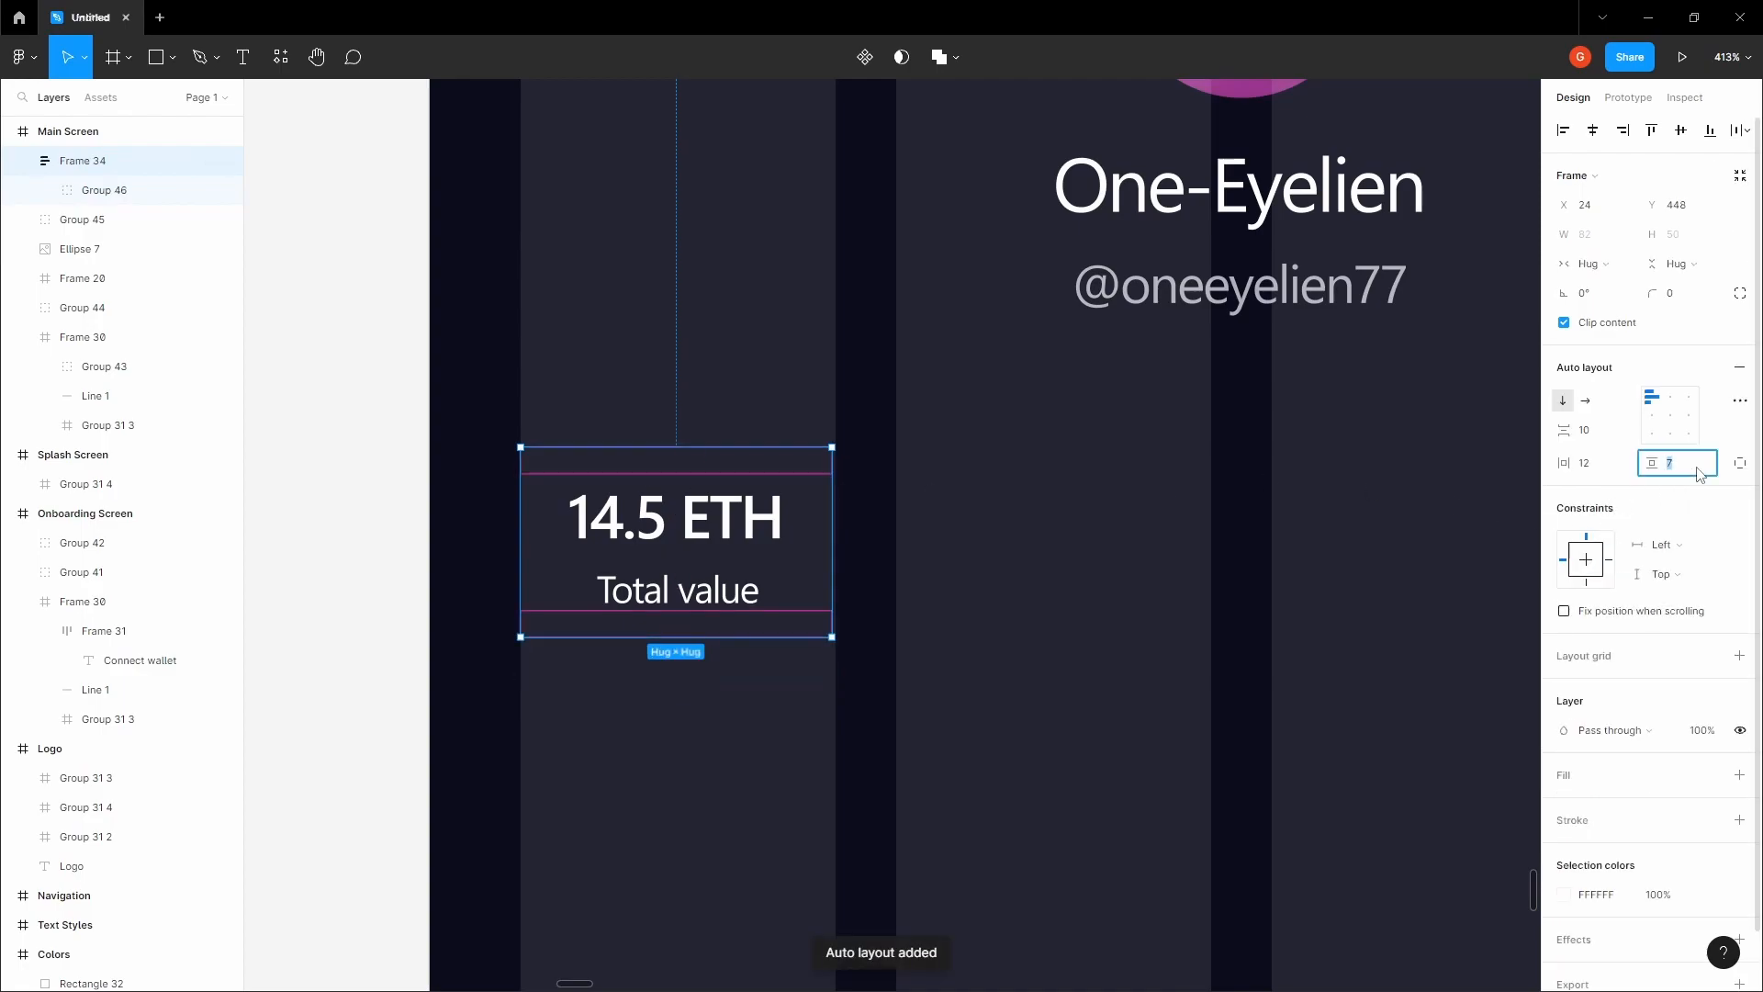
pyautogui.write('0')
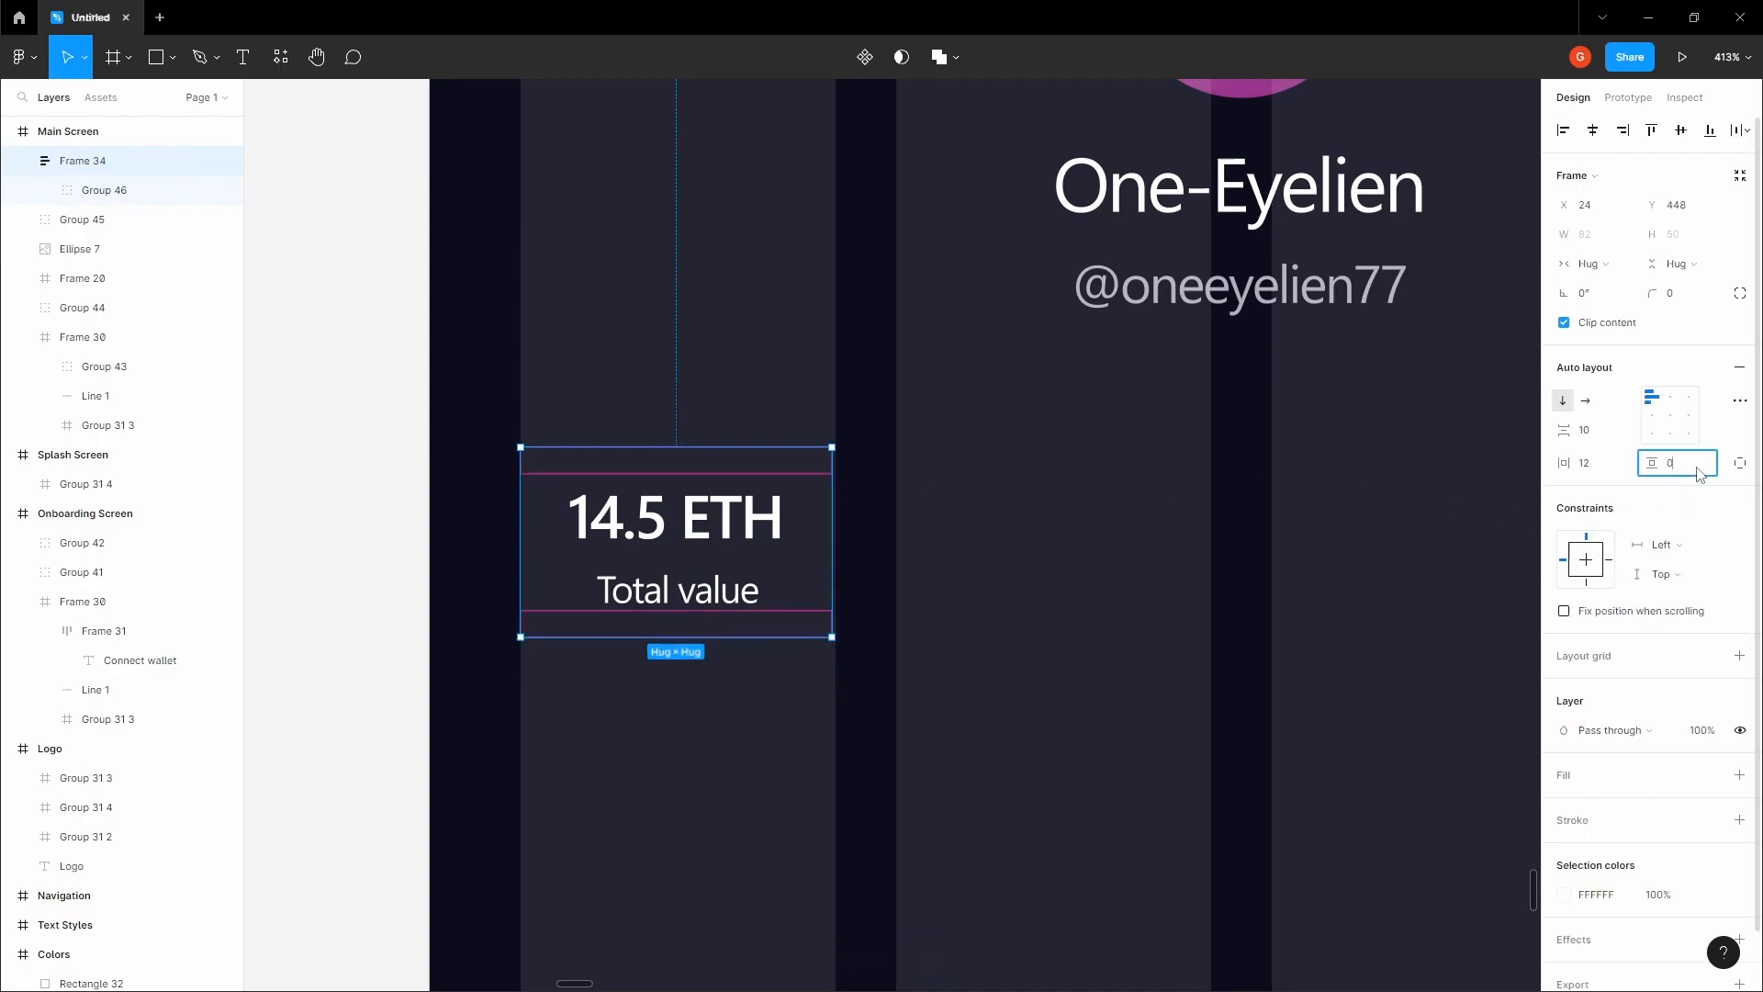
pyautogui.press('Return')
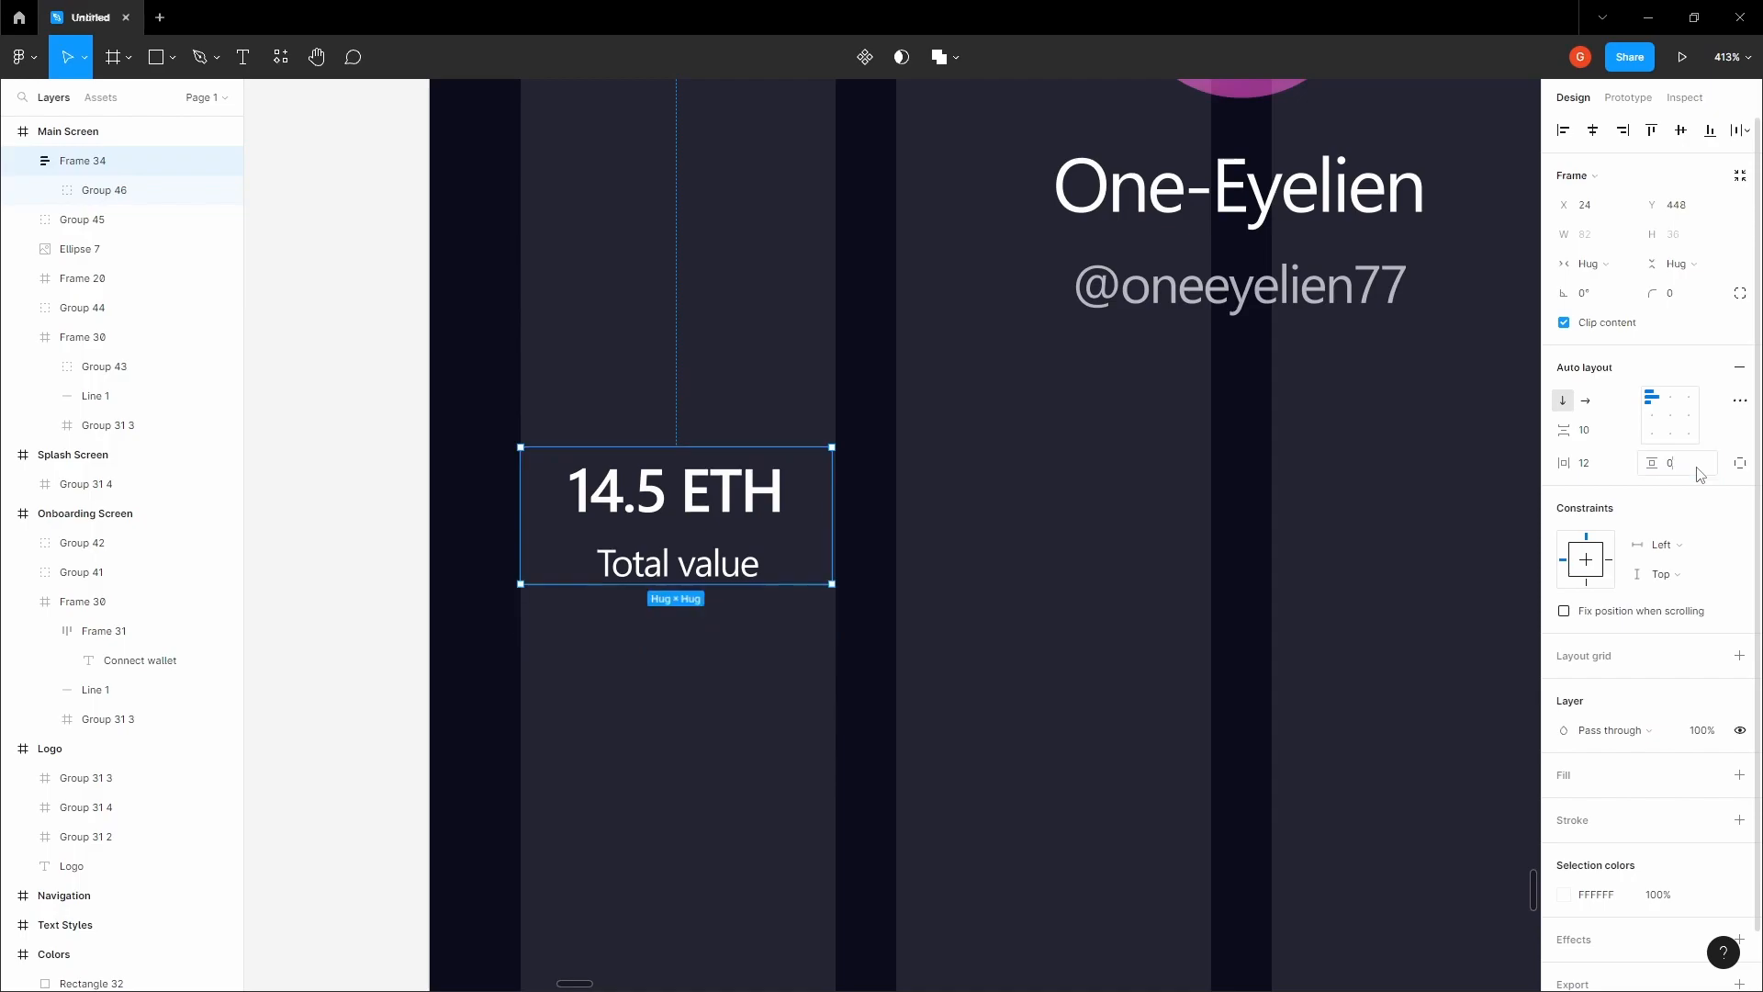
# - Remove auto layout from the "14.5 ETH" frame and widen it to 83 to match the grid column
pyautogui.click(1201, 591)
pyautogui.click(779, 532)
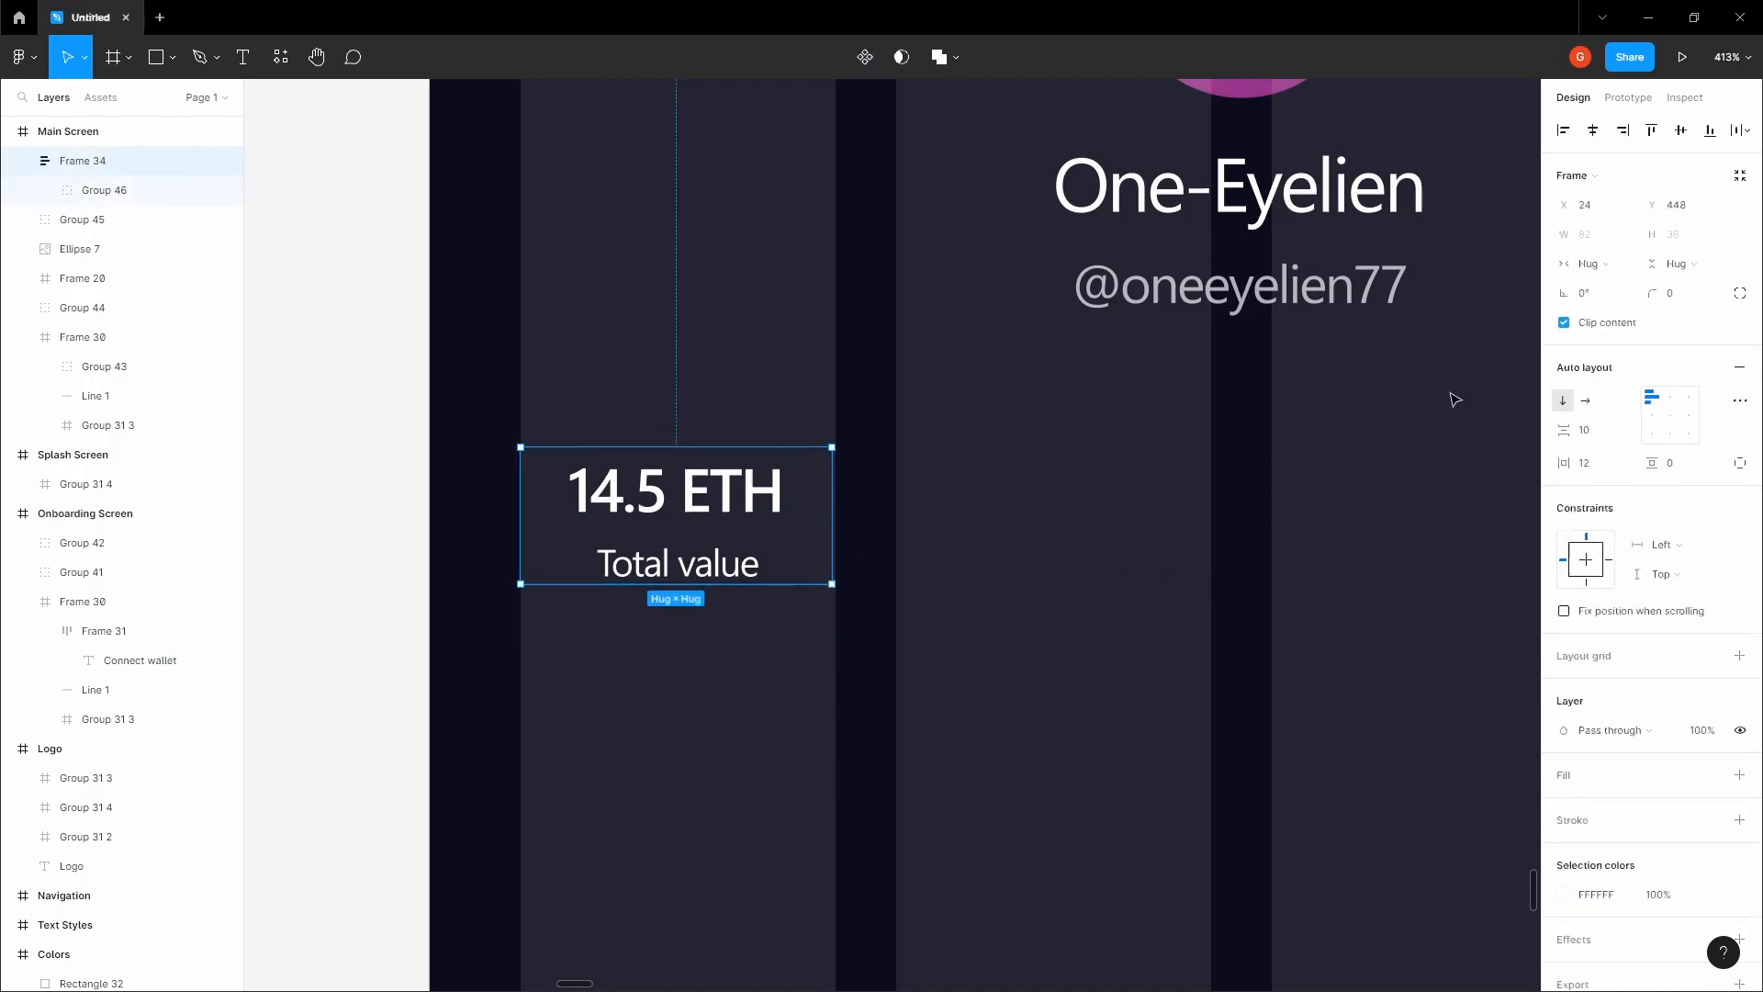
pyautogui.click(1743, 368)
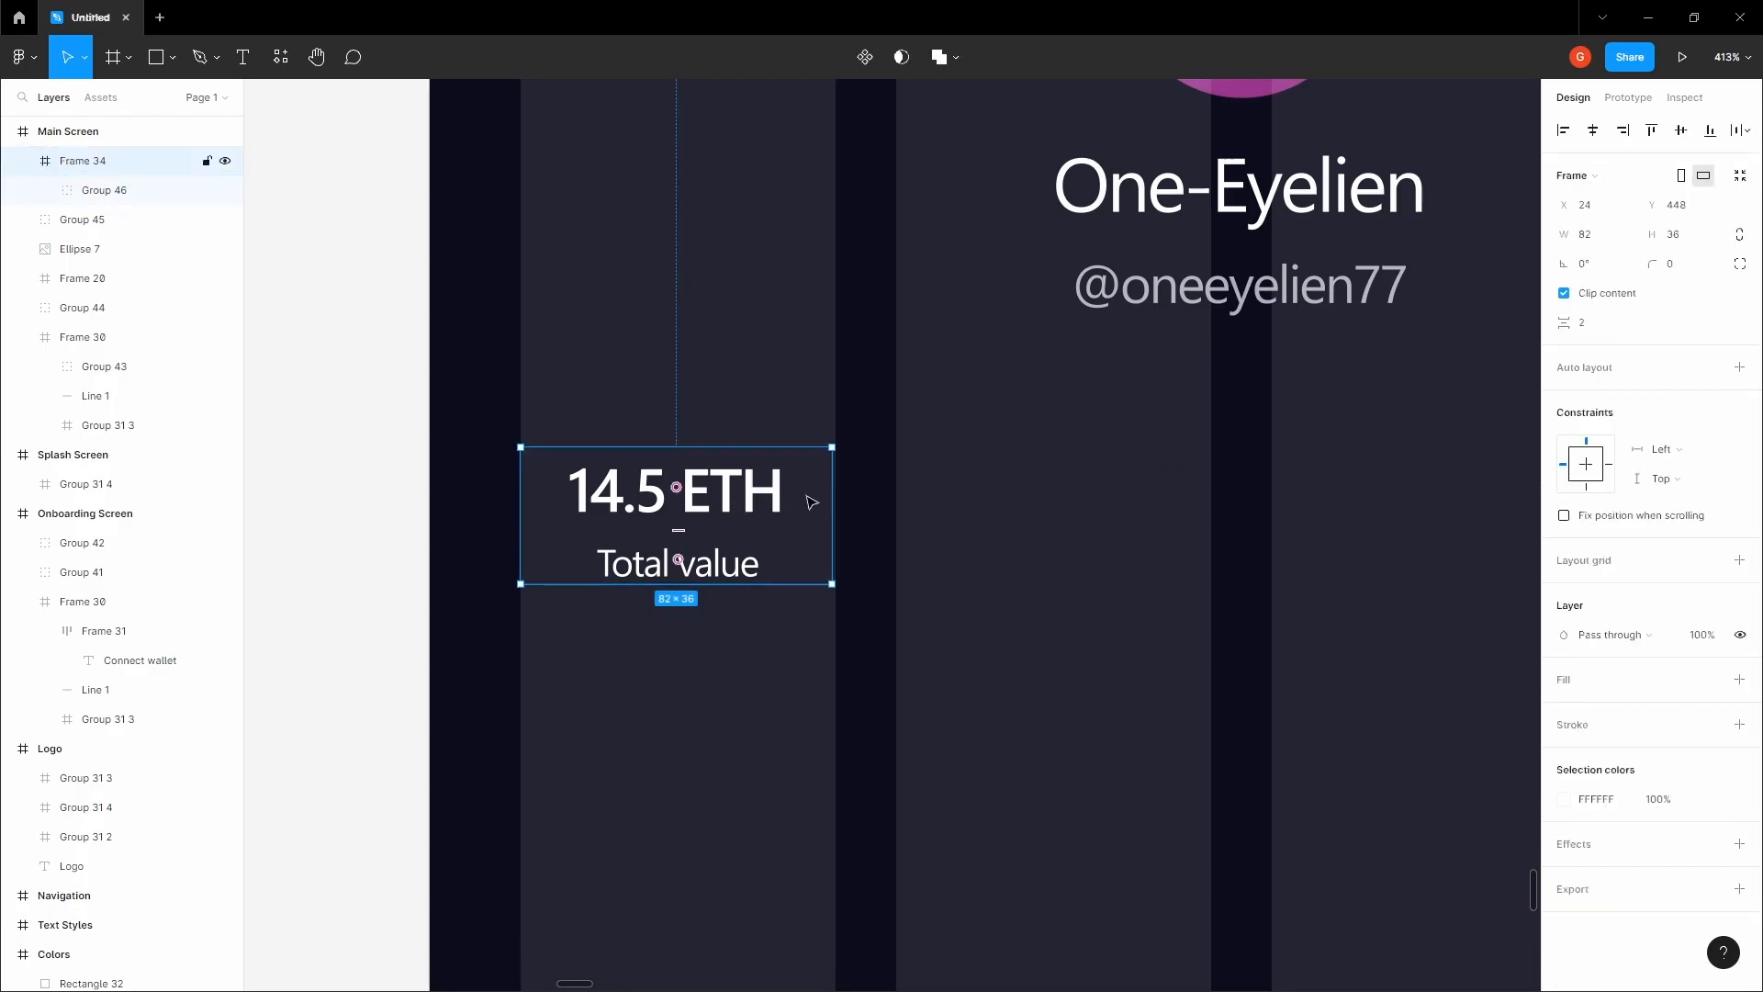
pyautogui.scroll(5, 832, 487)
pyautogui.moveTo(832, 482); pyautogui.dragTo(839, 480)
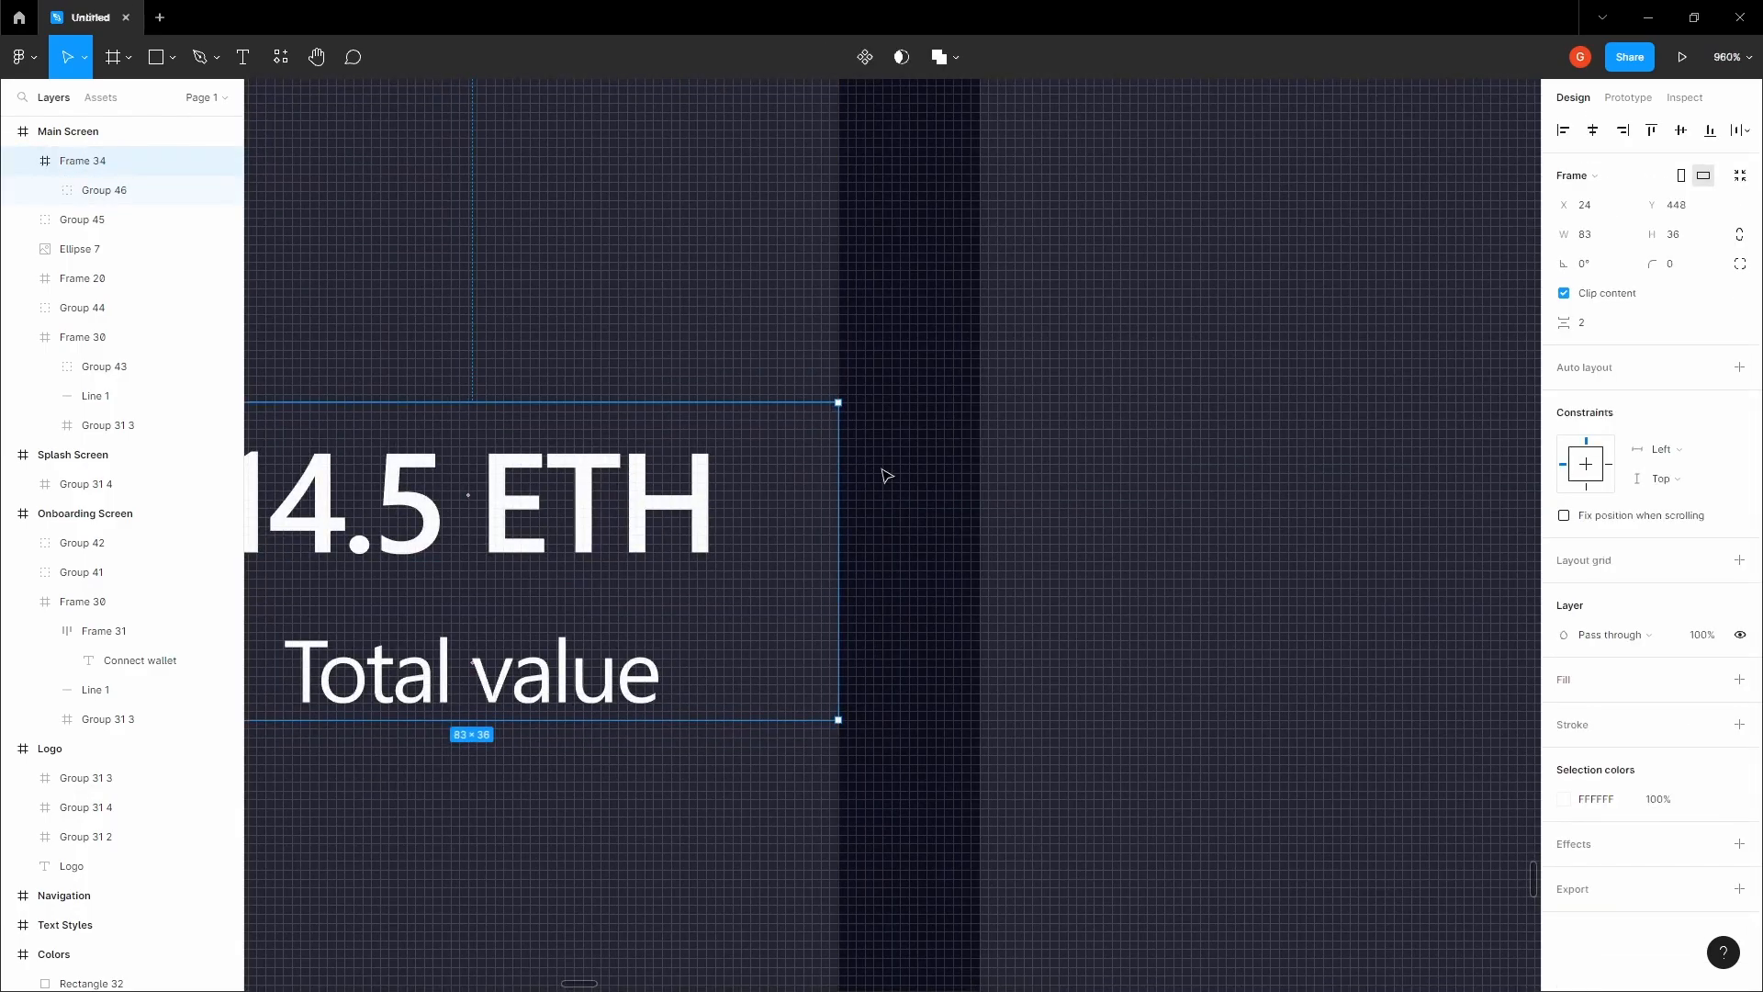
# - Duplicate the "14.5 ETH" frame into the second grid column at X 123 and change the copy's value to 425
pyautogui.scroll(-5, 886, 476)
pyautogui.moveTo(500, 493); pyautogui.dragTo(838, 498)
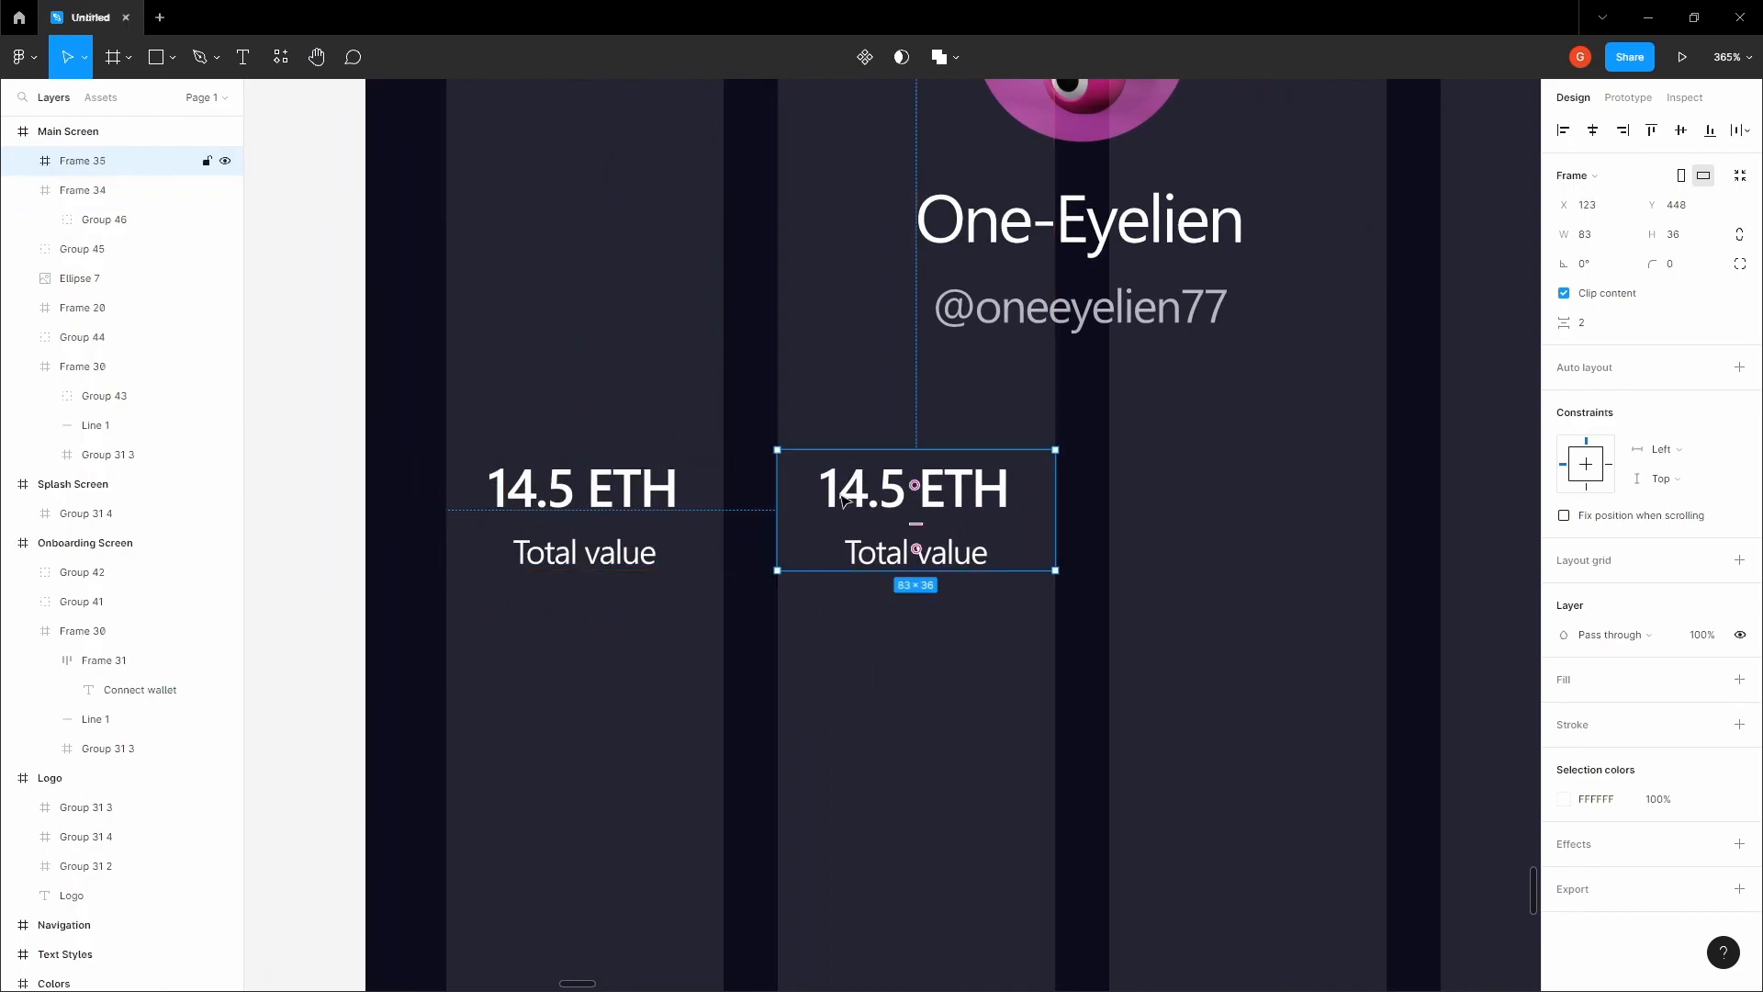
pyautogui.doubleClick(837, 498)
pyautogui.doubleClick(896, 485)
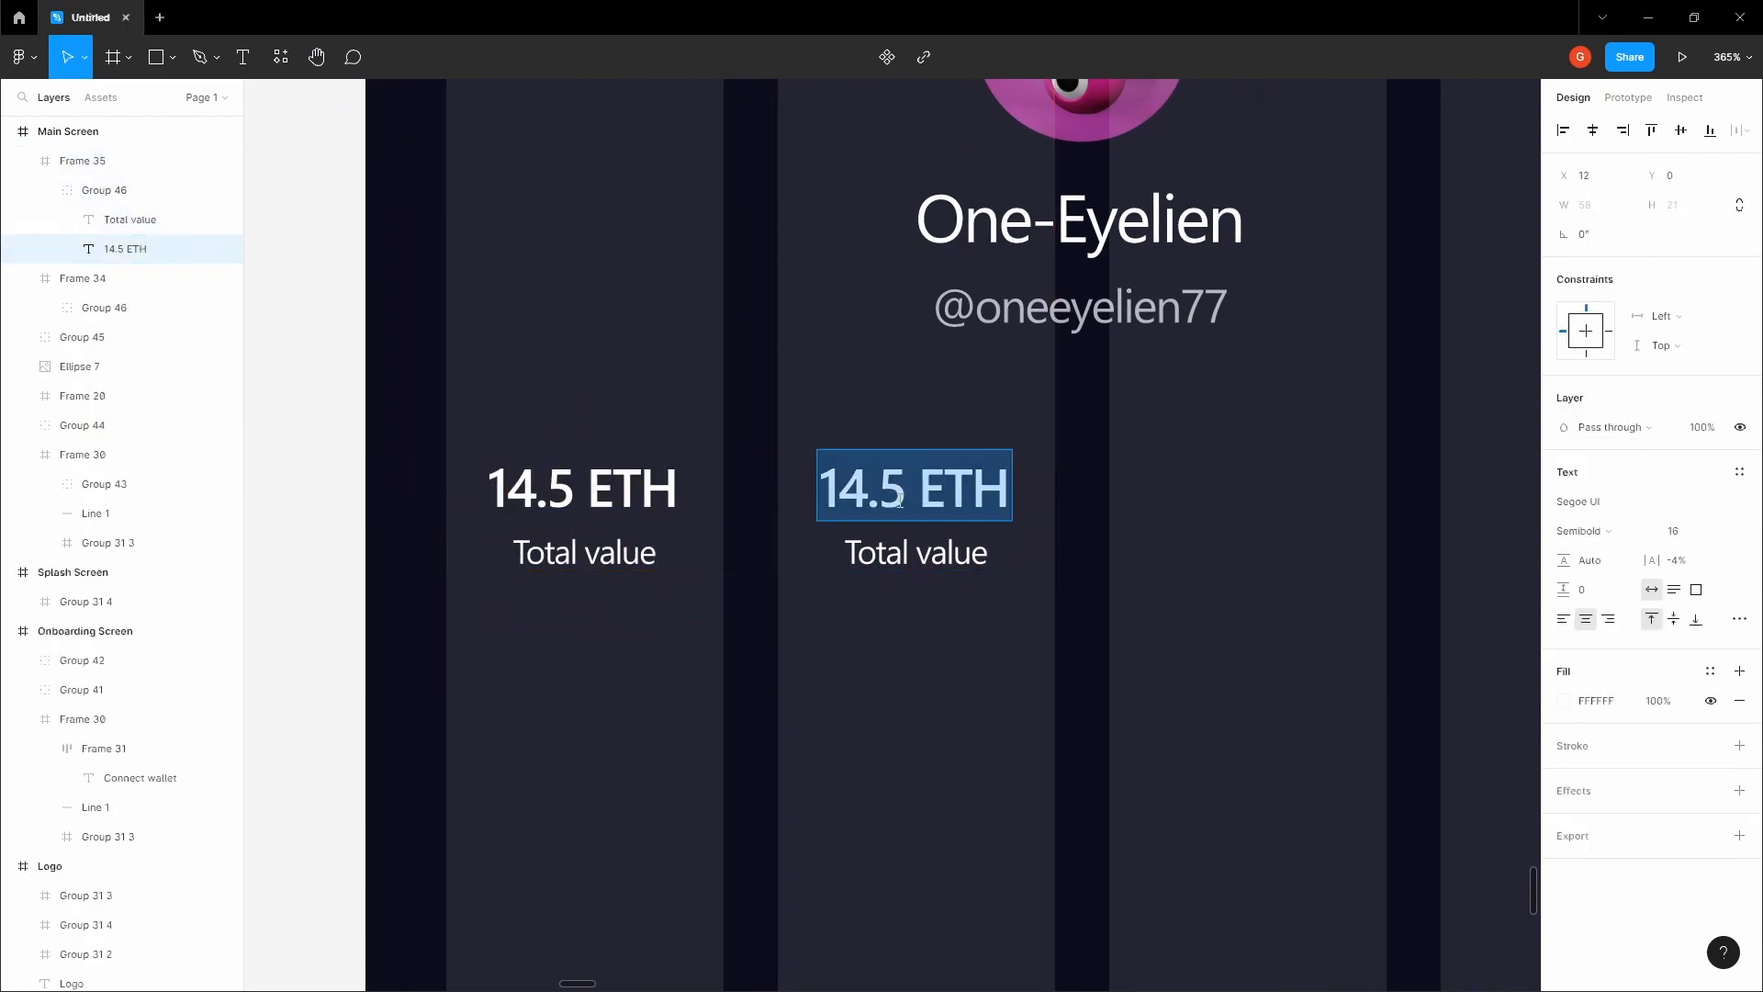
pyautogui.write('425')
# - Change the second column's label to "Total NFTS"
pyautogui.tripleClick(944, 548)
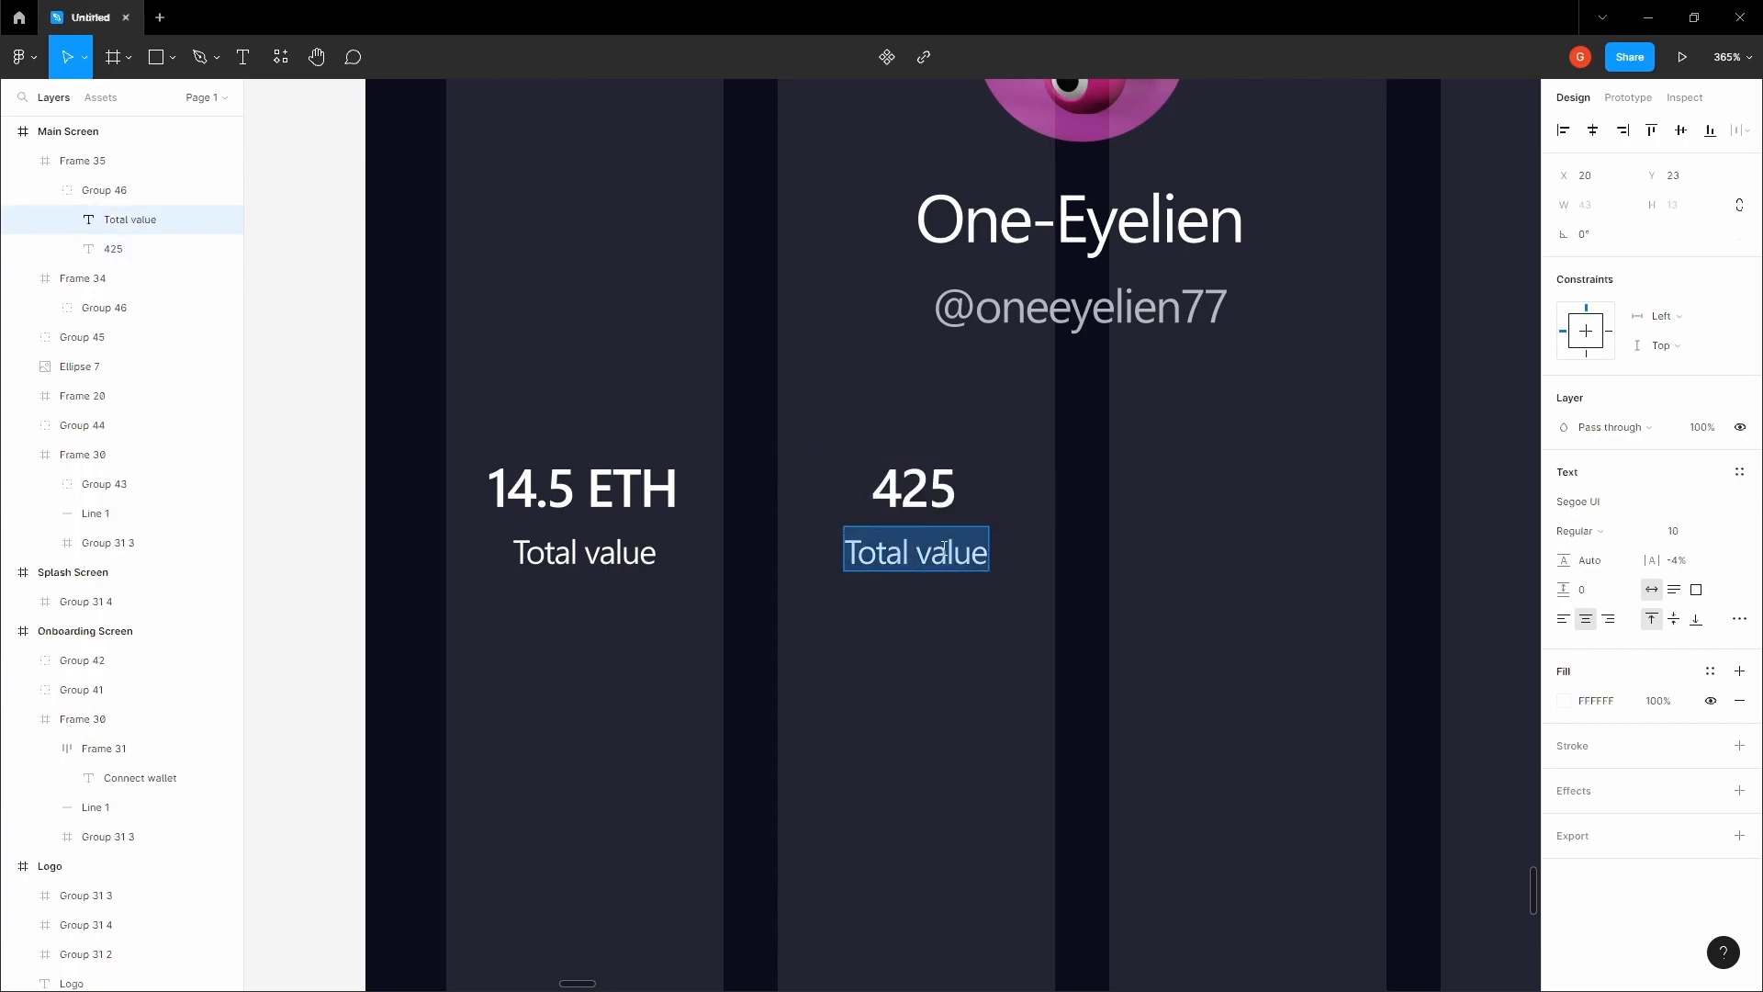
pyautogui.write('Totla')
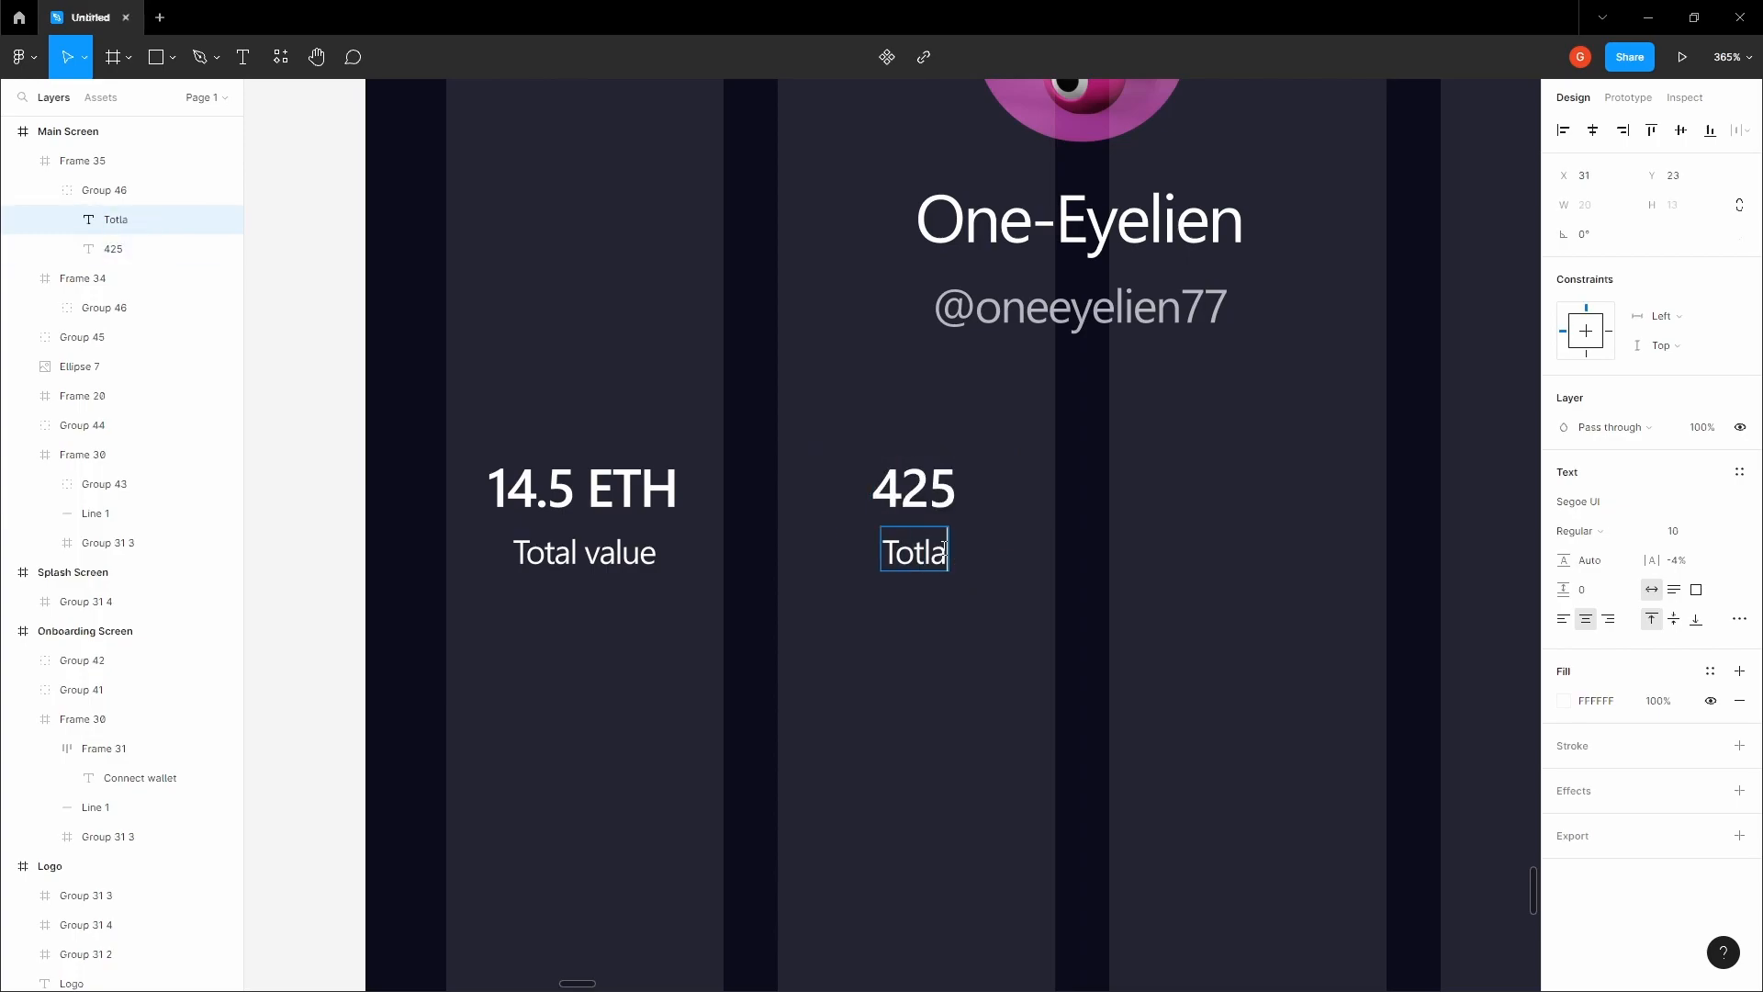
pyautogui.write('al NFTS')
pyautogui.click(973, 723)
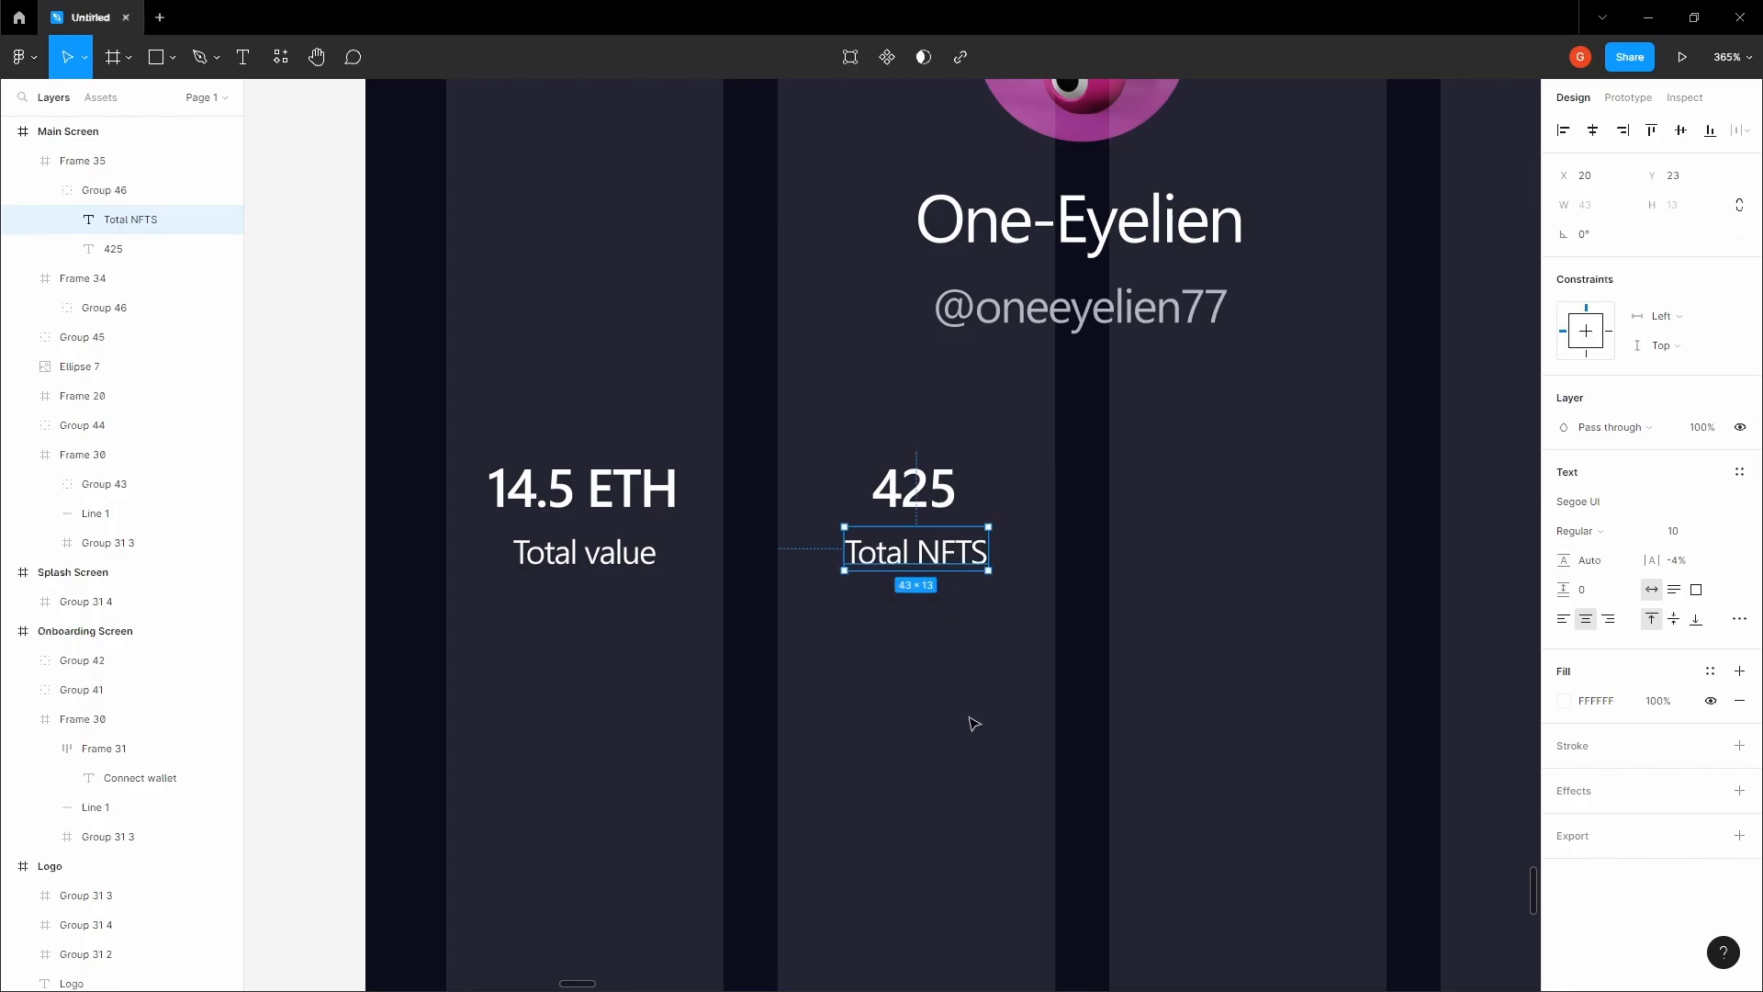
# - Duplicate the "425 Total NFTS" frame into the third grid column at X 222, Y 448
pyautogui.click(972, 722)
pyautogui.scroll(-3, 969, 668)
pyautogui.moveTo(970, 669); pyautogui.dragTo(795, 647)
pyautogui.press('v')
pyautogui.moveTo(766, 562); pyautogui.dragTo(941, 563)
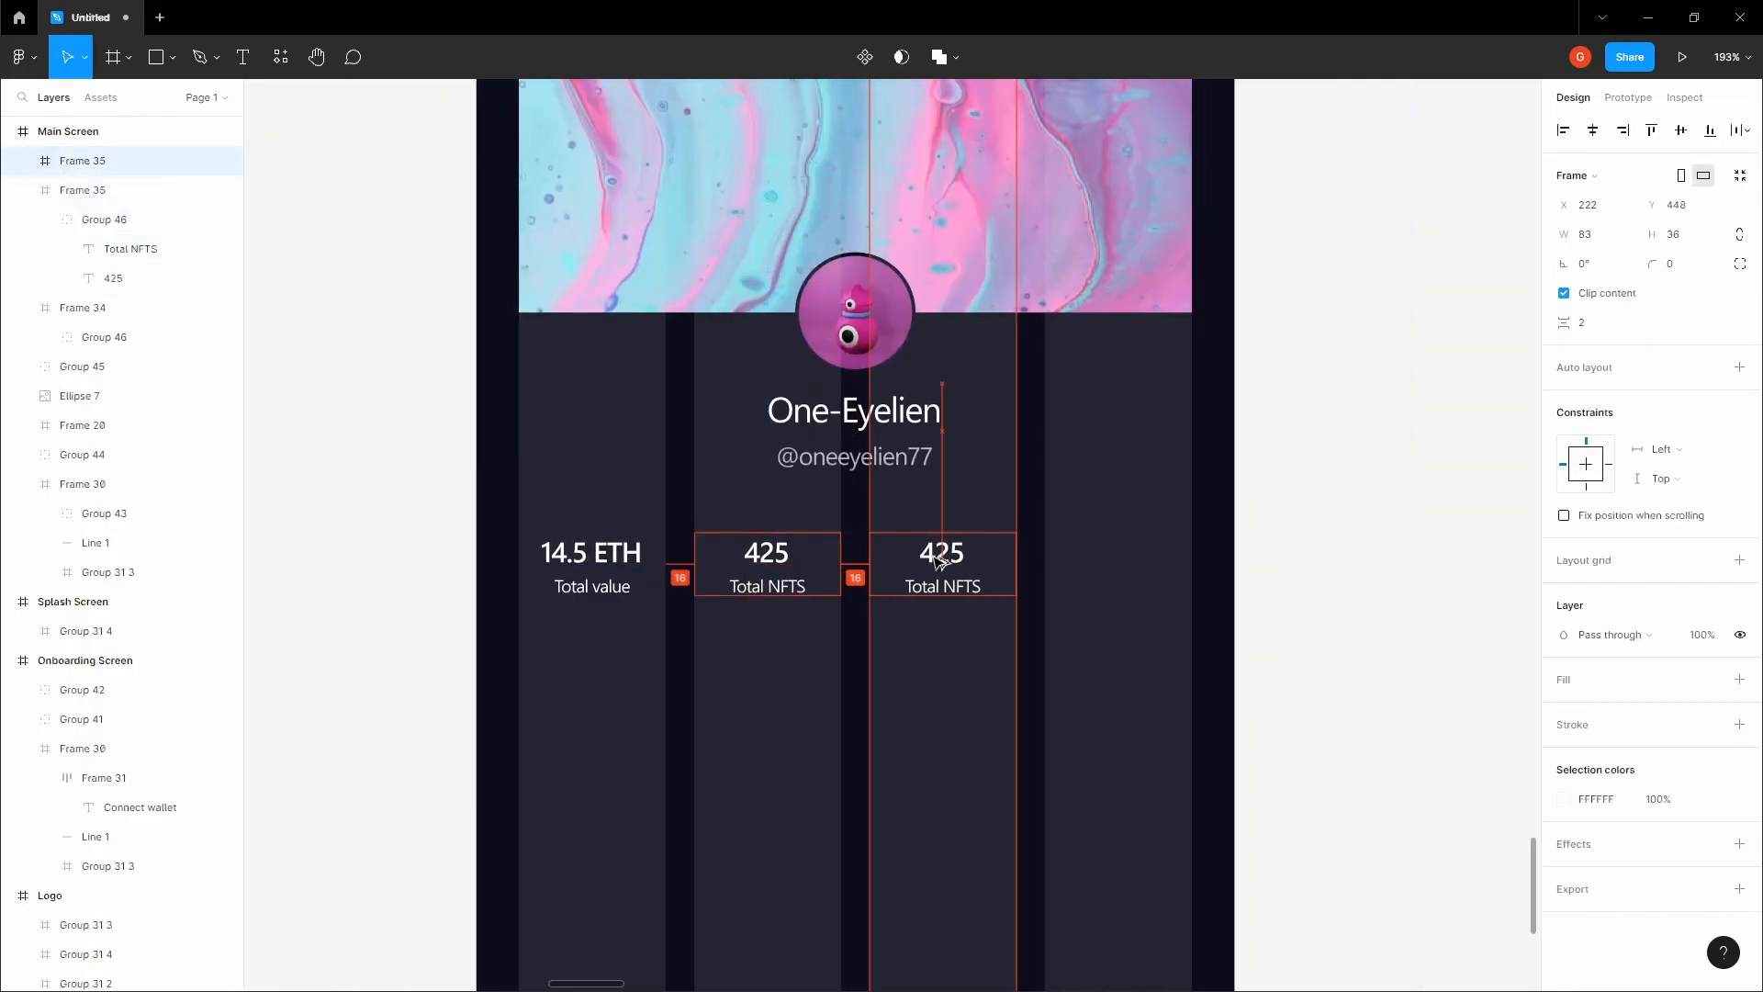
# - Change the third statistics column's value to 14.5k and its label to Followers
pyautogui.scroll(3, 941, 563)
pyautogui.doubleClick(949, 555)
pyautogui.doubleClick(949, 555)
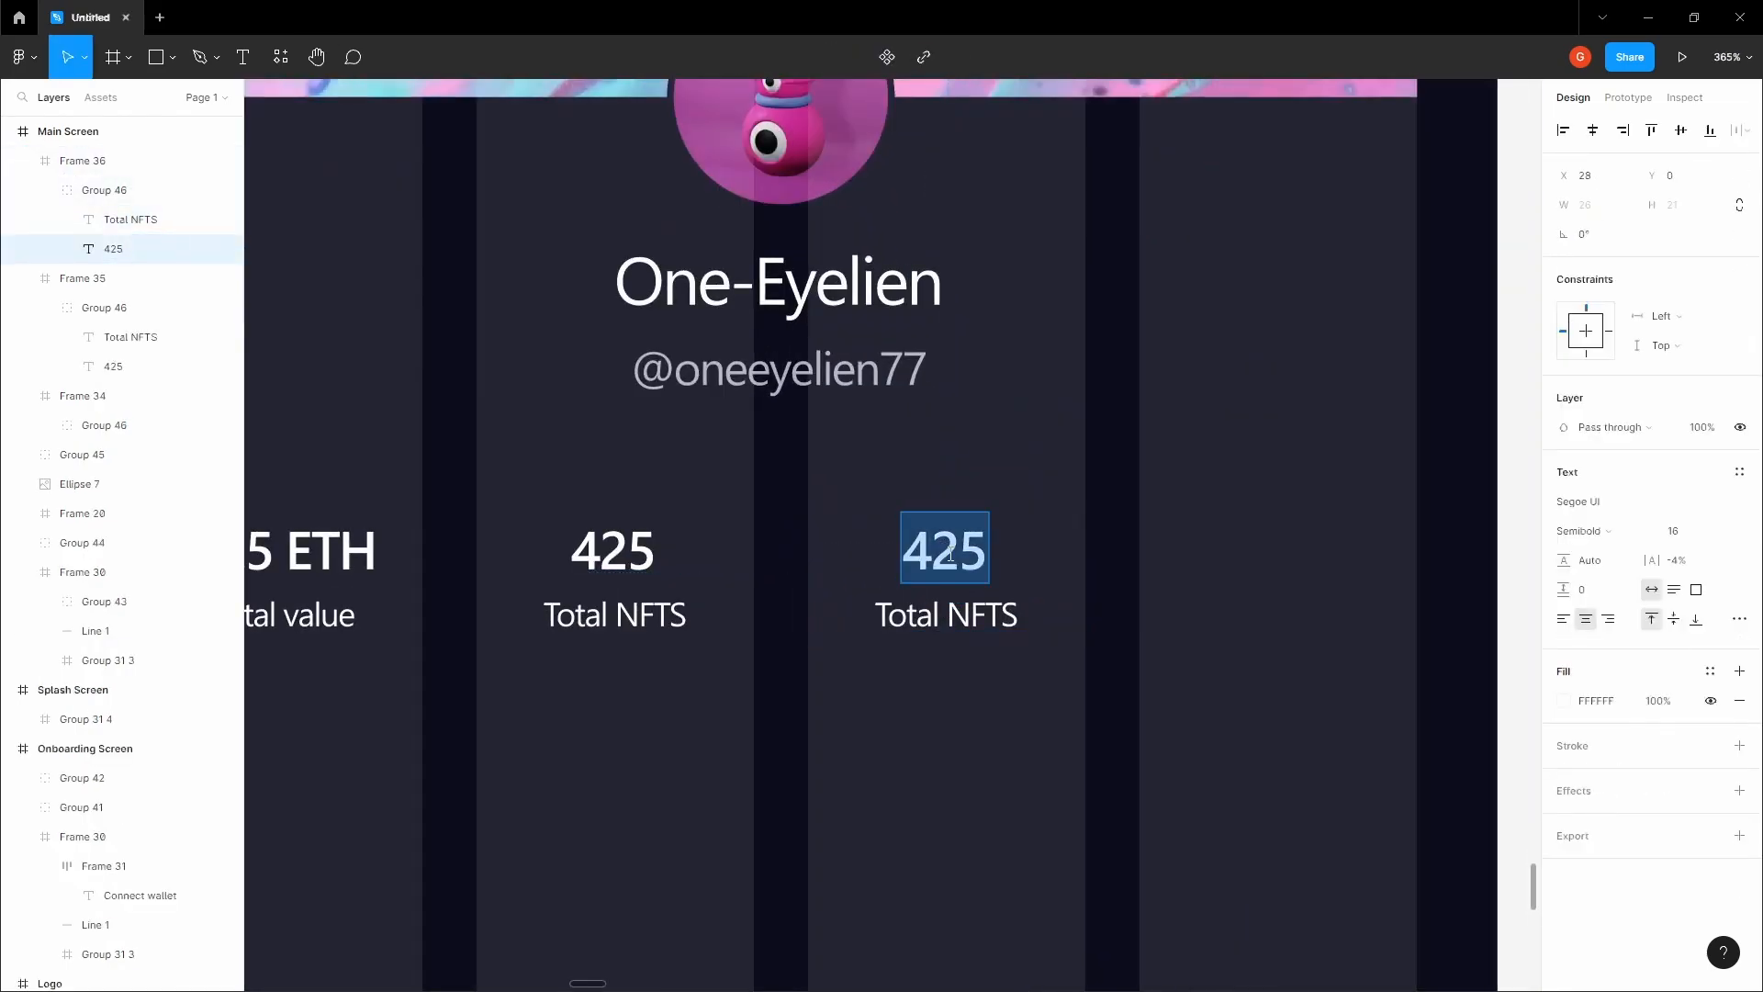
pyautogui.write('1.4')
pyautogui.press('BackSpace')
pyautogui.press('BackSpace')
pyautogui.write('4.5k')
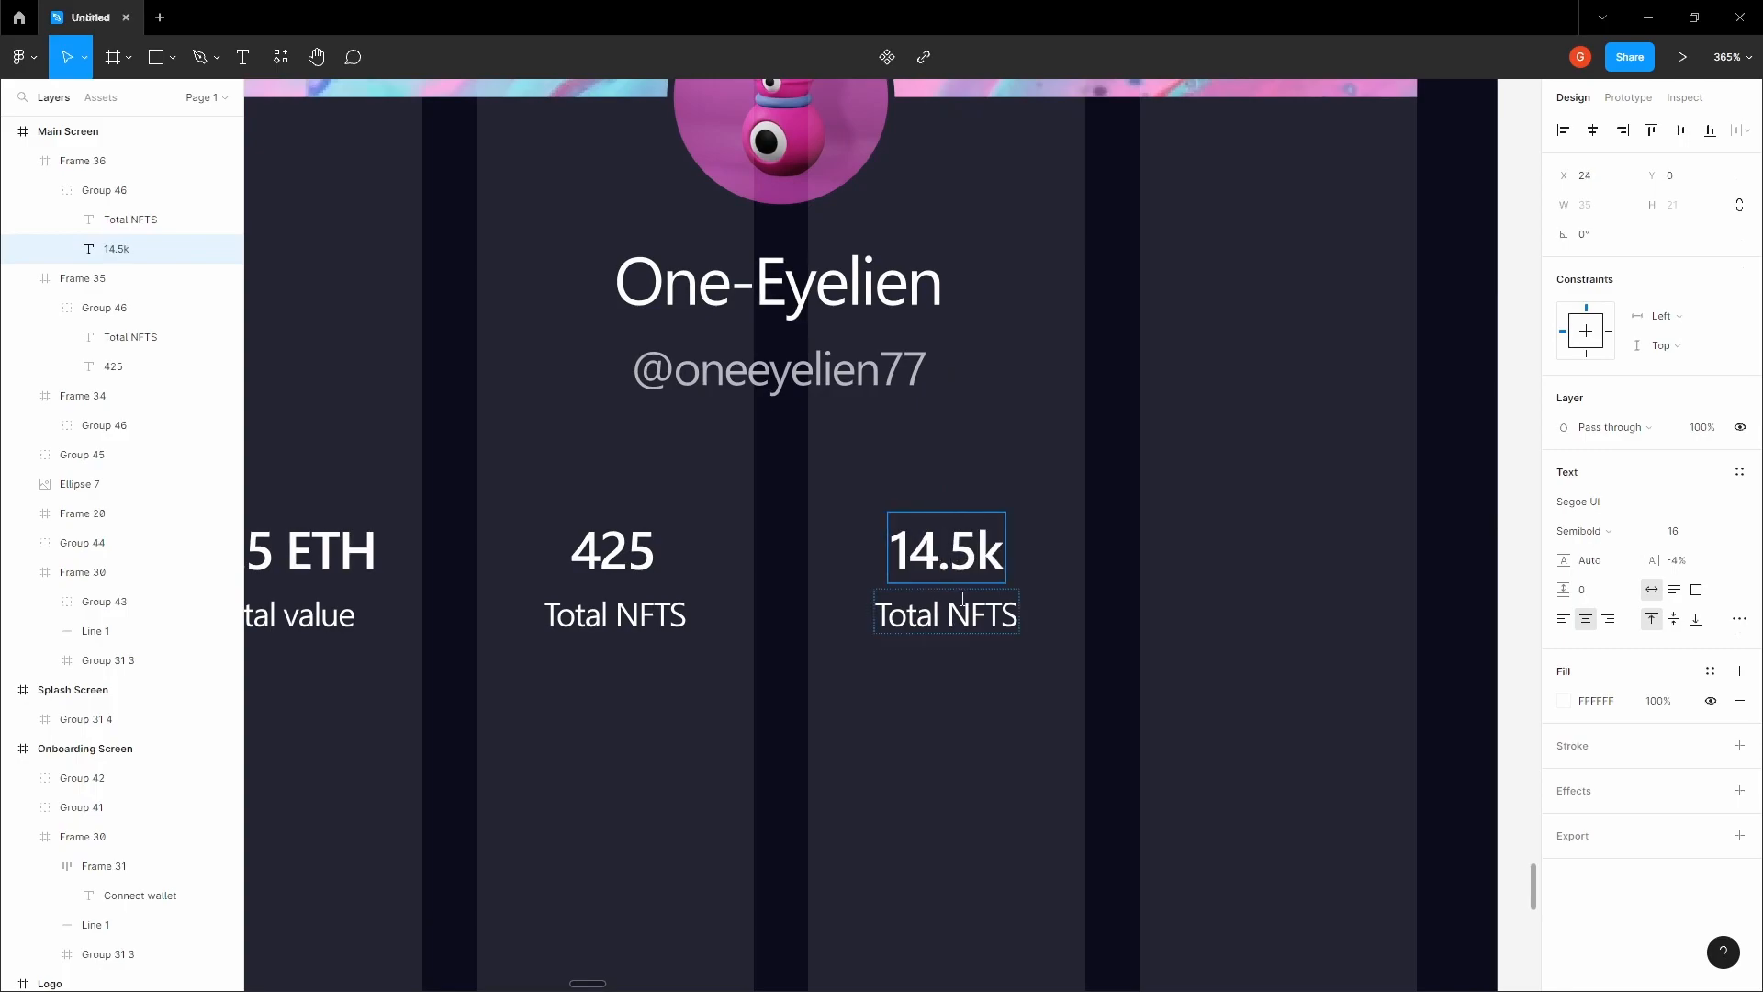
pyautogui.doubleClick(964, 606)
pyautogui.write('Followers')
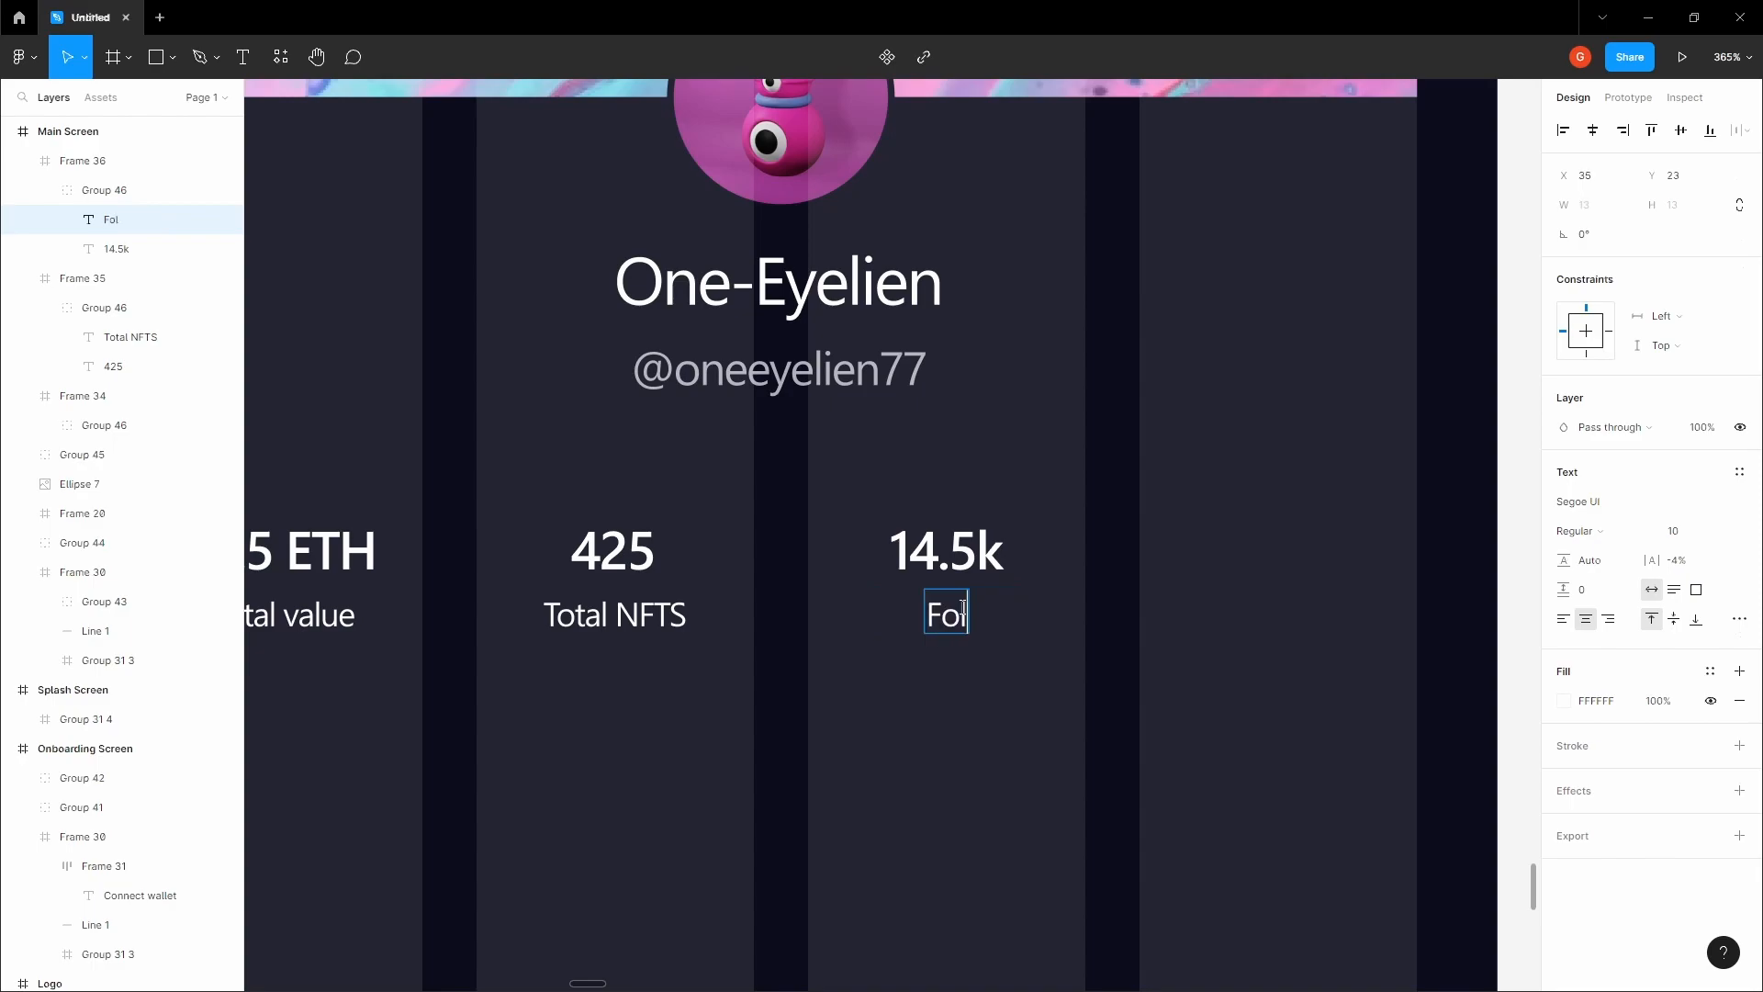
pyautogui.click(1002, 703)
# - Duplicate the "14.5k Followers" frame into the fourth grid column at X 321, Y 448
pyautogui.press('h')
pyautogui.scroll(-3, 891, 612)
pyautogui.press('v')
pyautogui.click(909, 589)
pyautogui.moveTo(909, 589); pyautogui.dragTo(1114, 590)
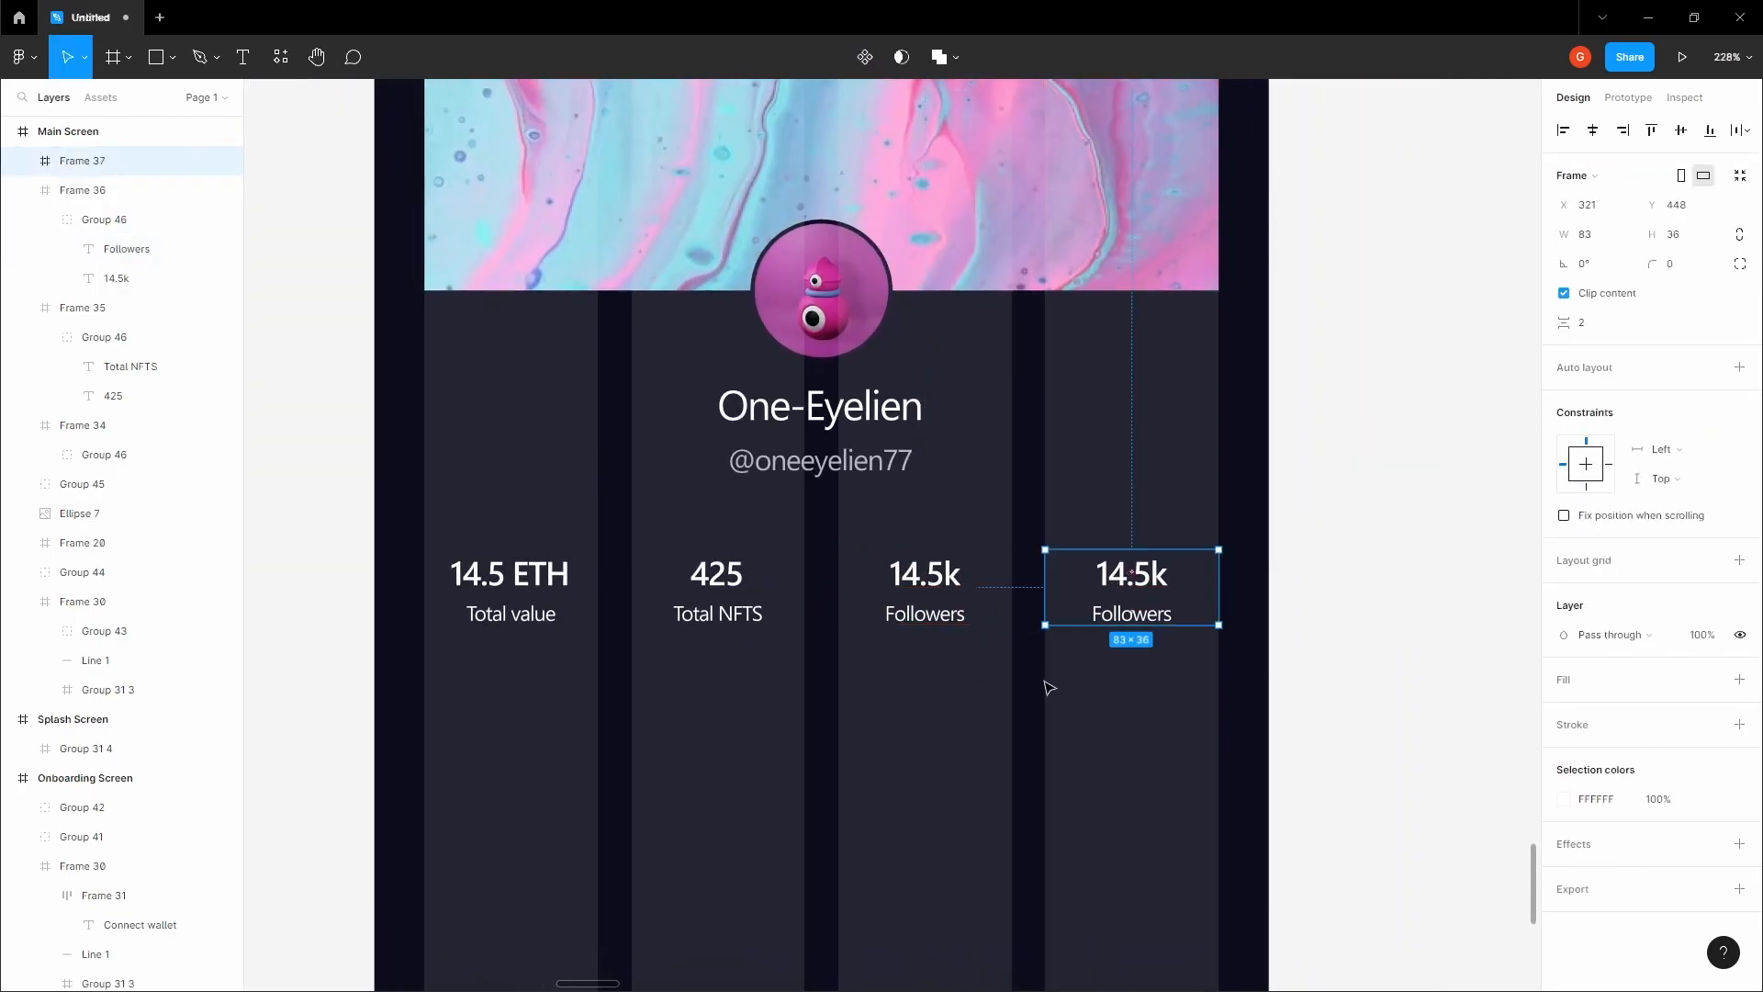
pyautogui.click(1047, 685)
# - Change the fourth column's value to 4.7/5 and its label to Rating
pyautogui.press('space')
pyautogui.moveTo(1004, 659); pyautogui.dragTo(787, 603)
pyautogui.scroll(3, 919, 518)
pyautogui.doubleClick(918, 511)
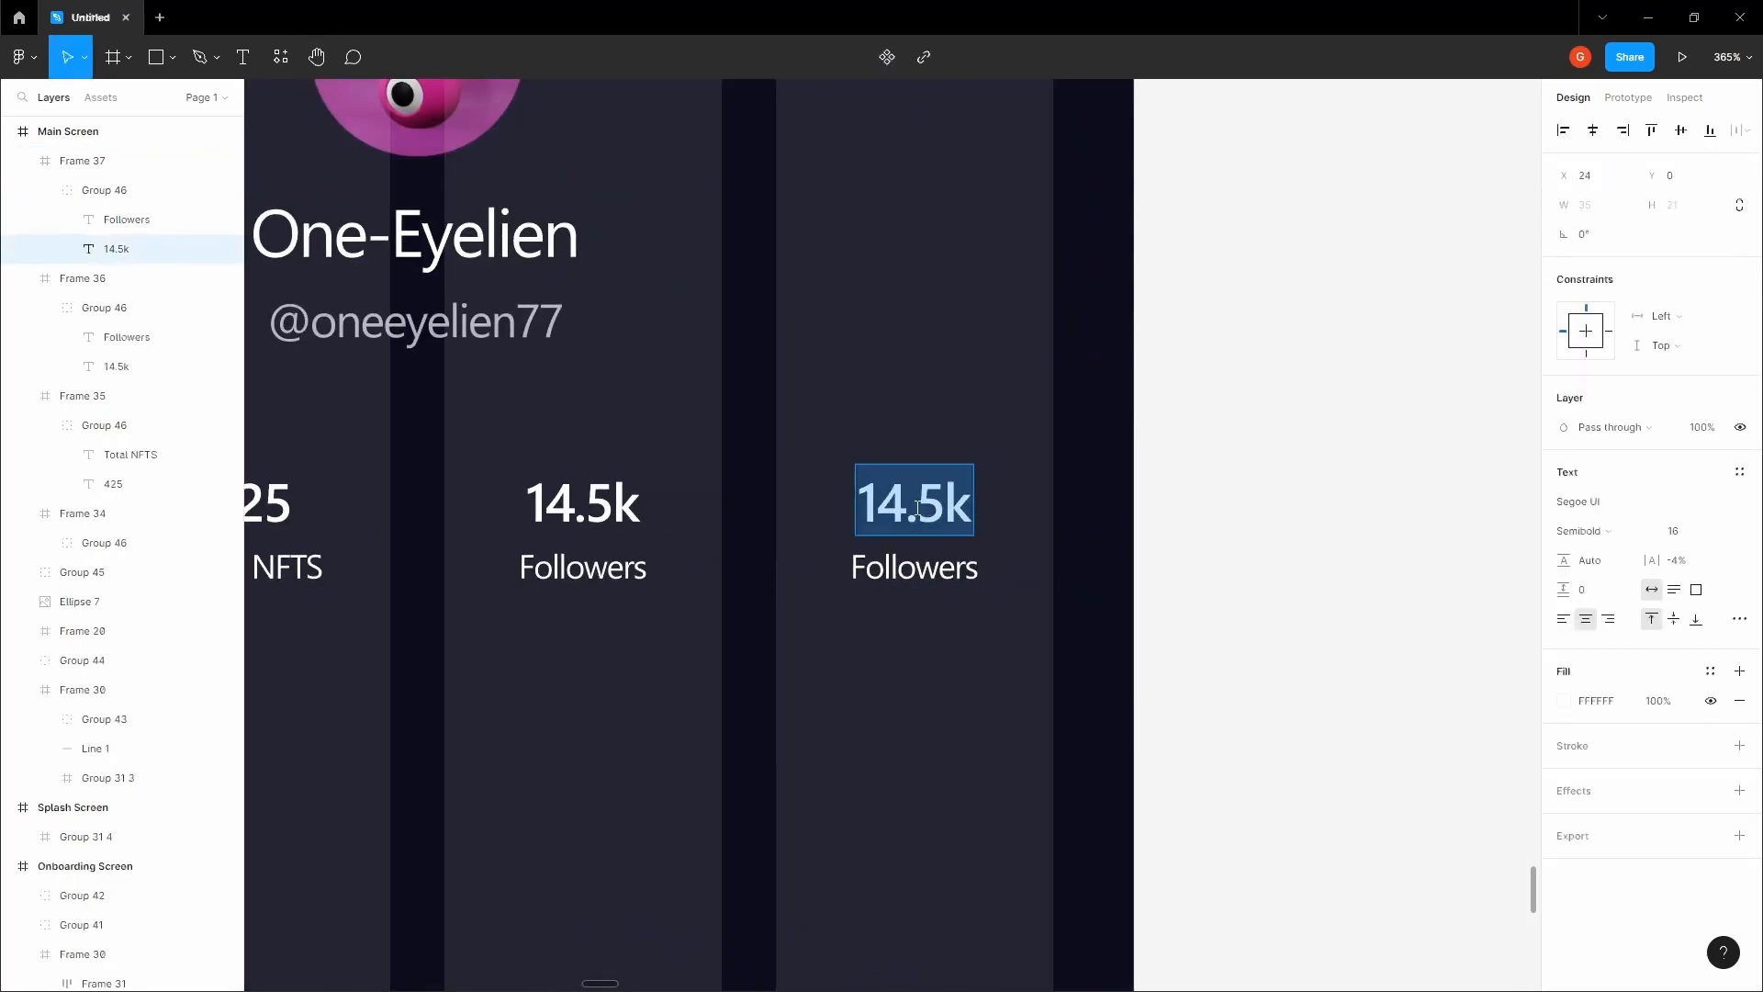
pyautogui.write('4.7')
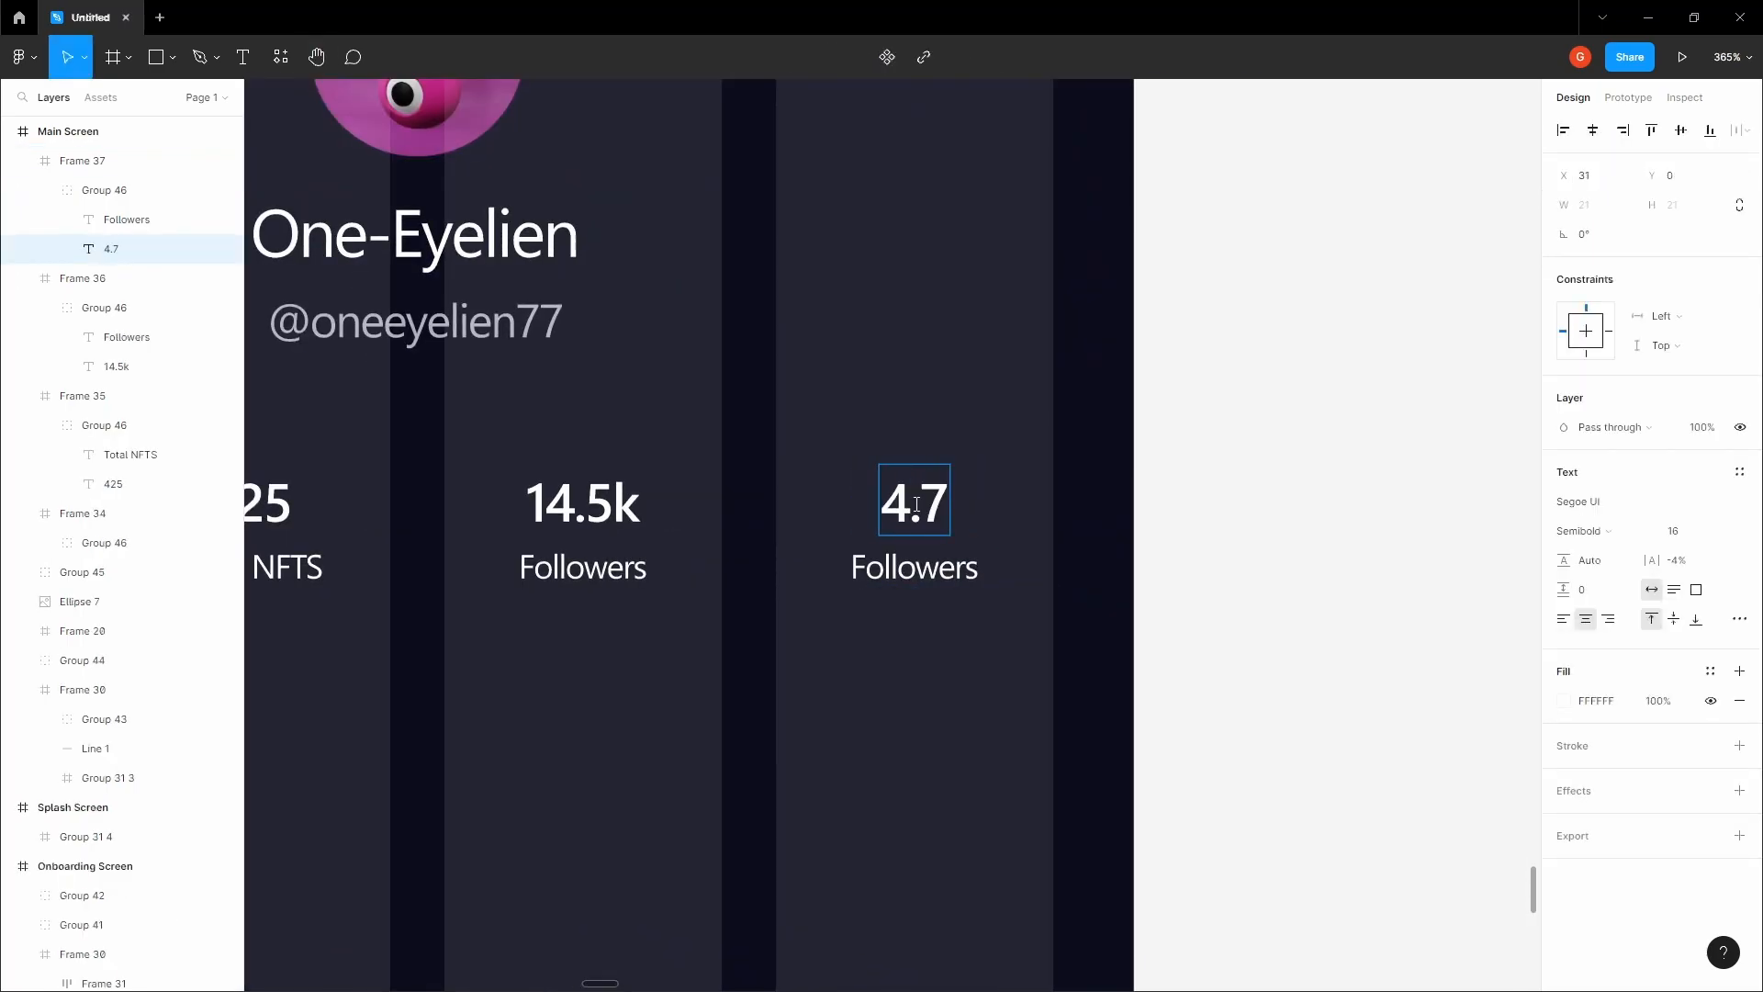
pyautogui.write('/5')
pyautogui.doubleClick(925, 566)
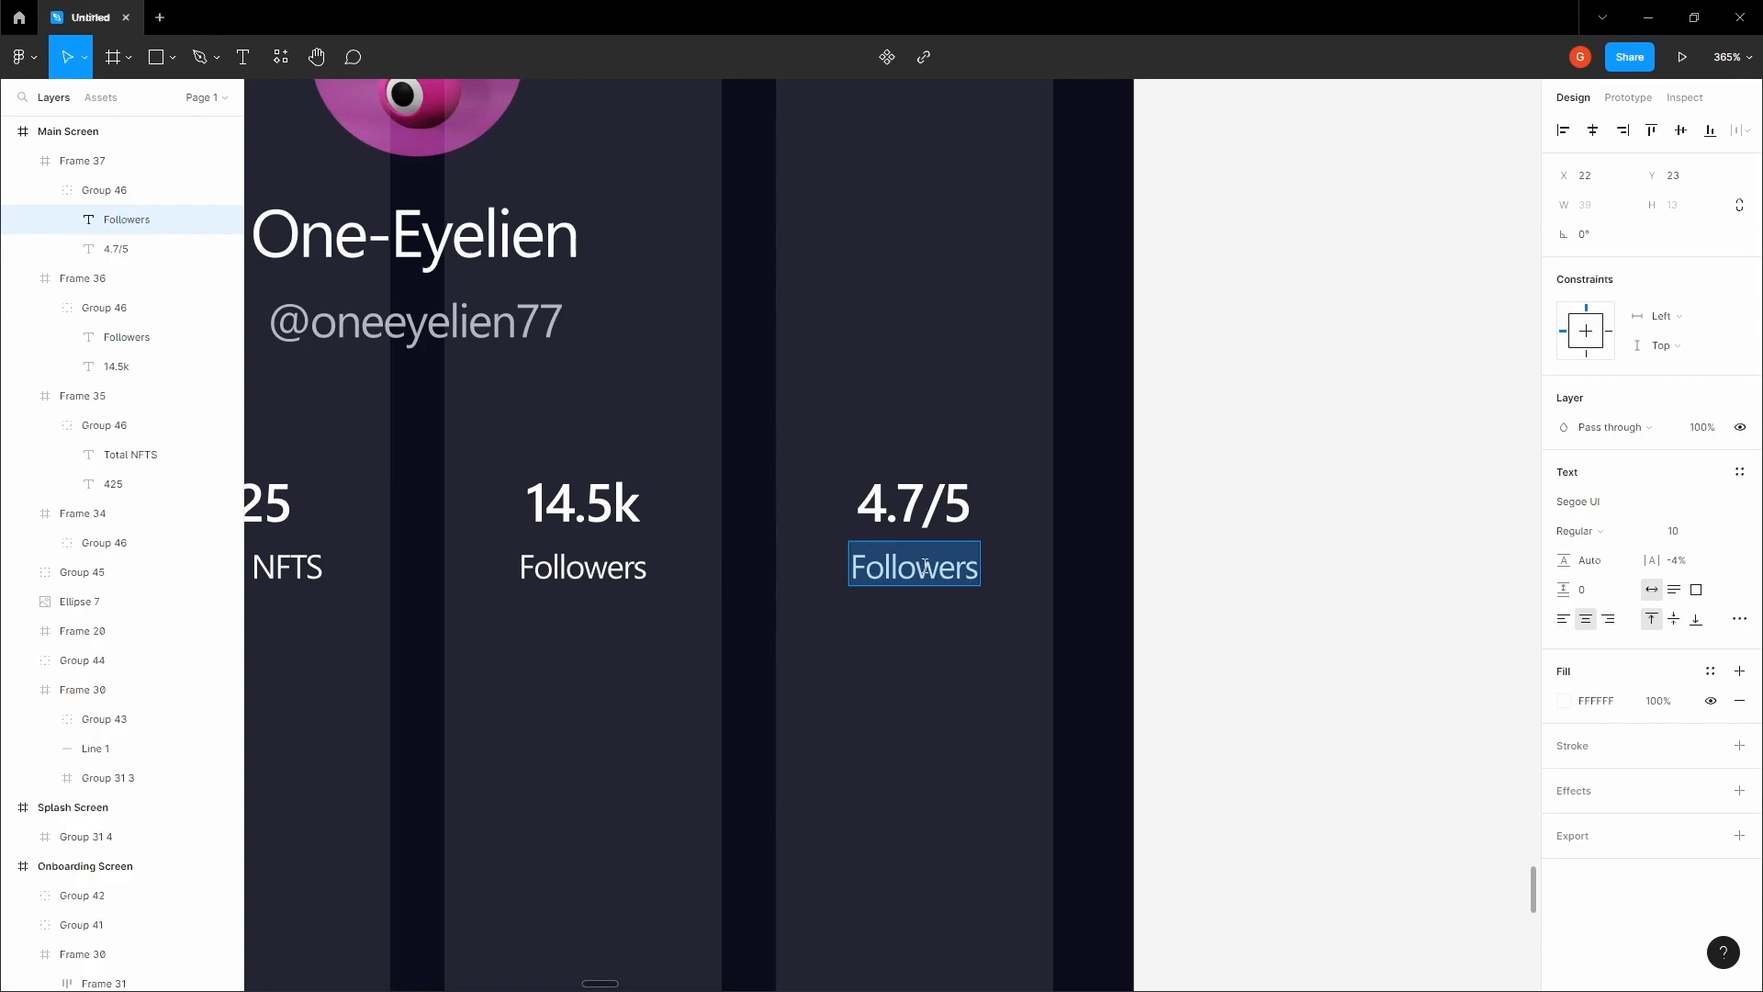
pyautogui.write('Rating')
pyautogui.press('Escape')
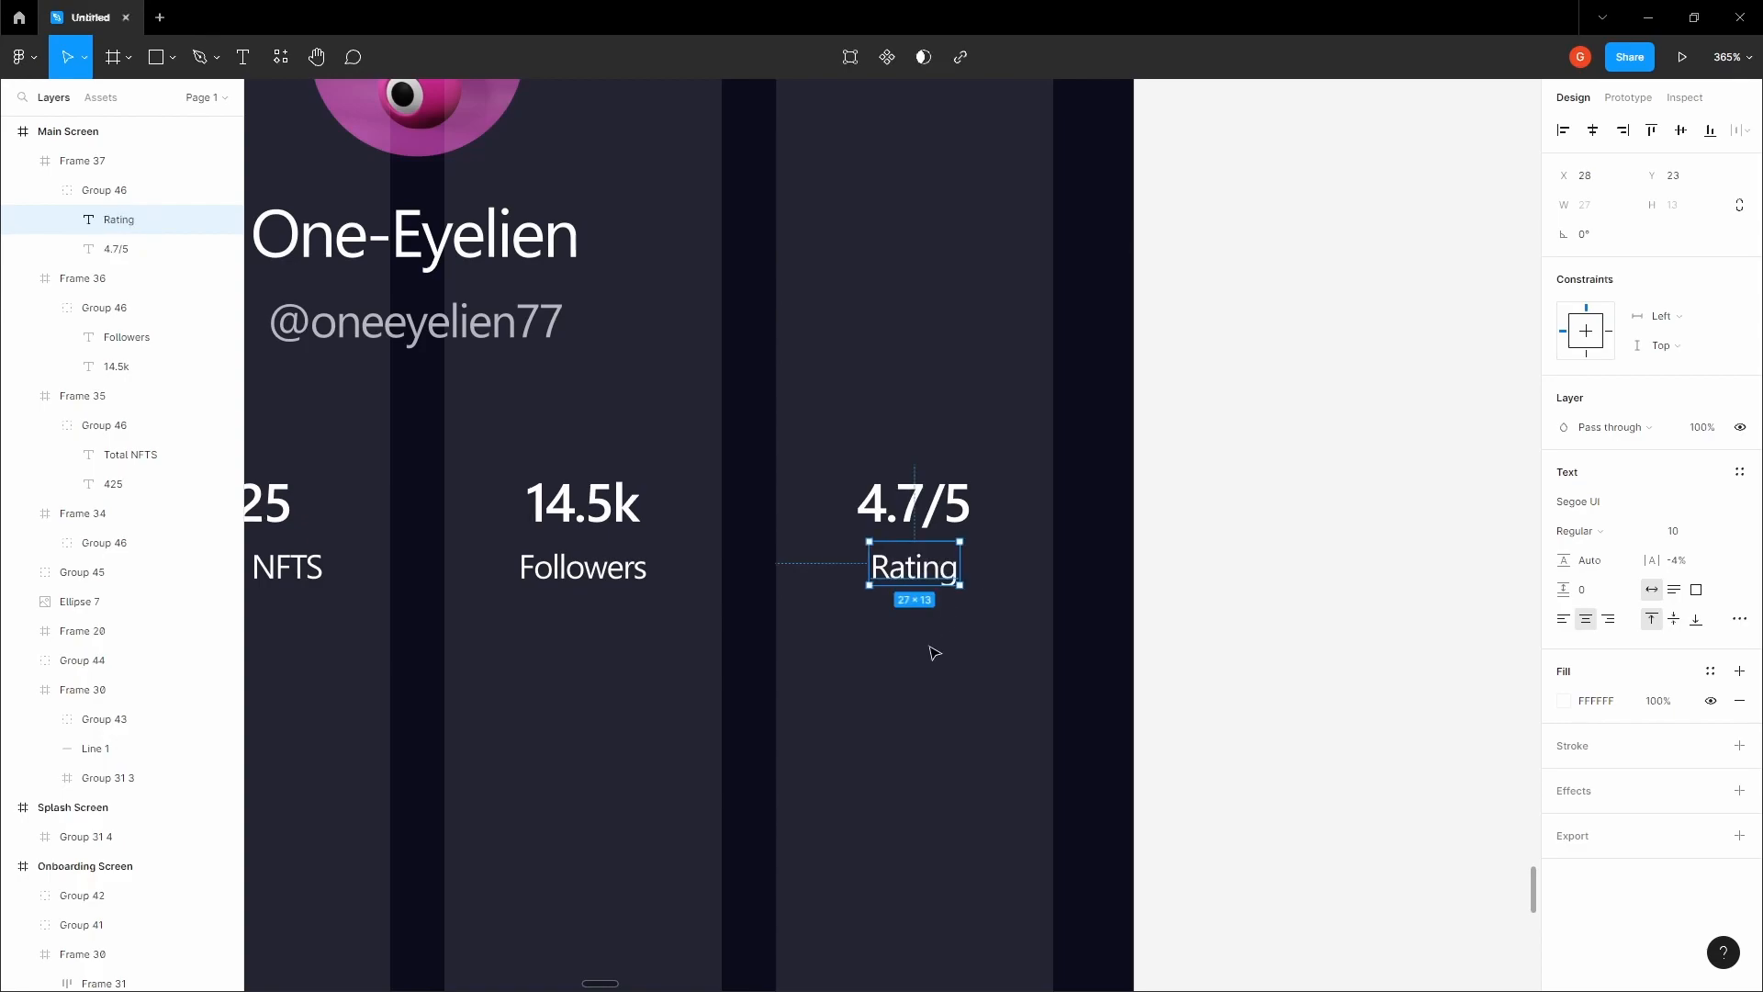
pyautogui.press('Escape')
# - Apply the profile handle's grey fill AFB0BA to all four statistics labels: Total value, Total NFTS, Followers and Rating
pyautogui.press('h')
pyautogui.moveTo(943, 645); pyautogui.dragTo(1111, 703)
pyautogui.scroll(-3, 1077, 685)
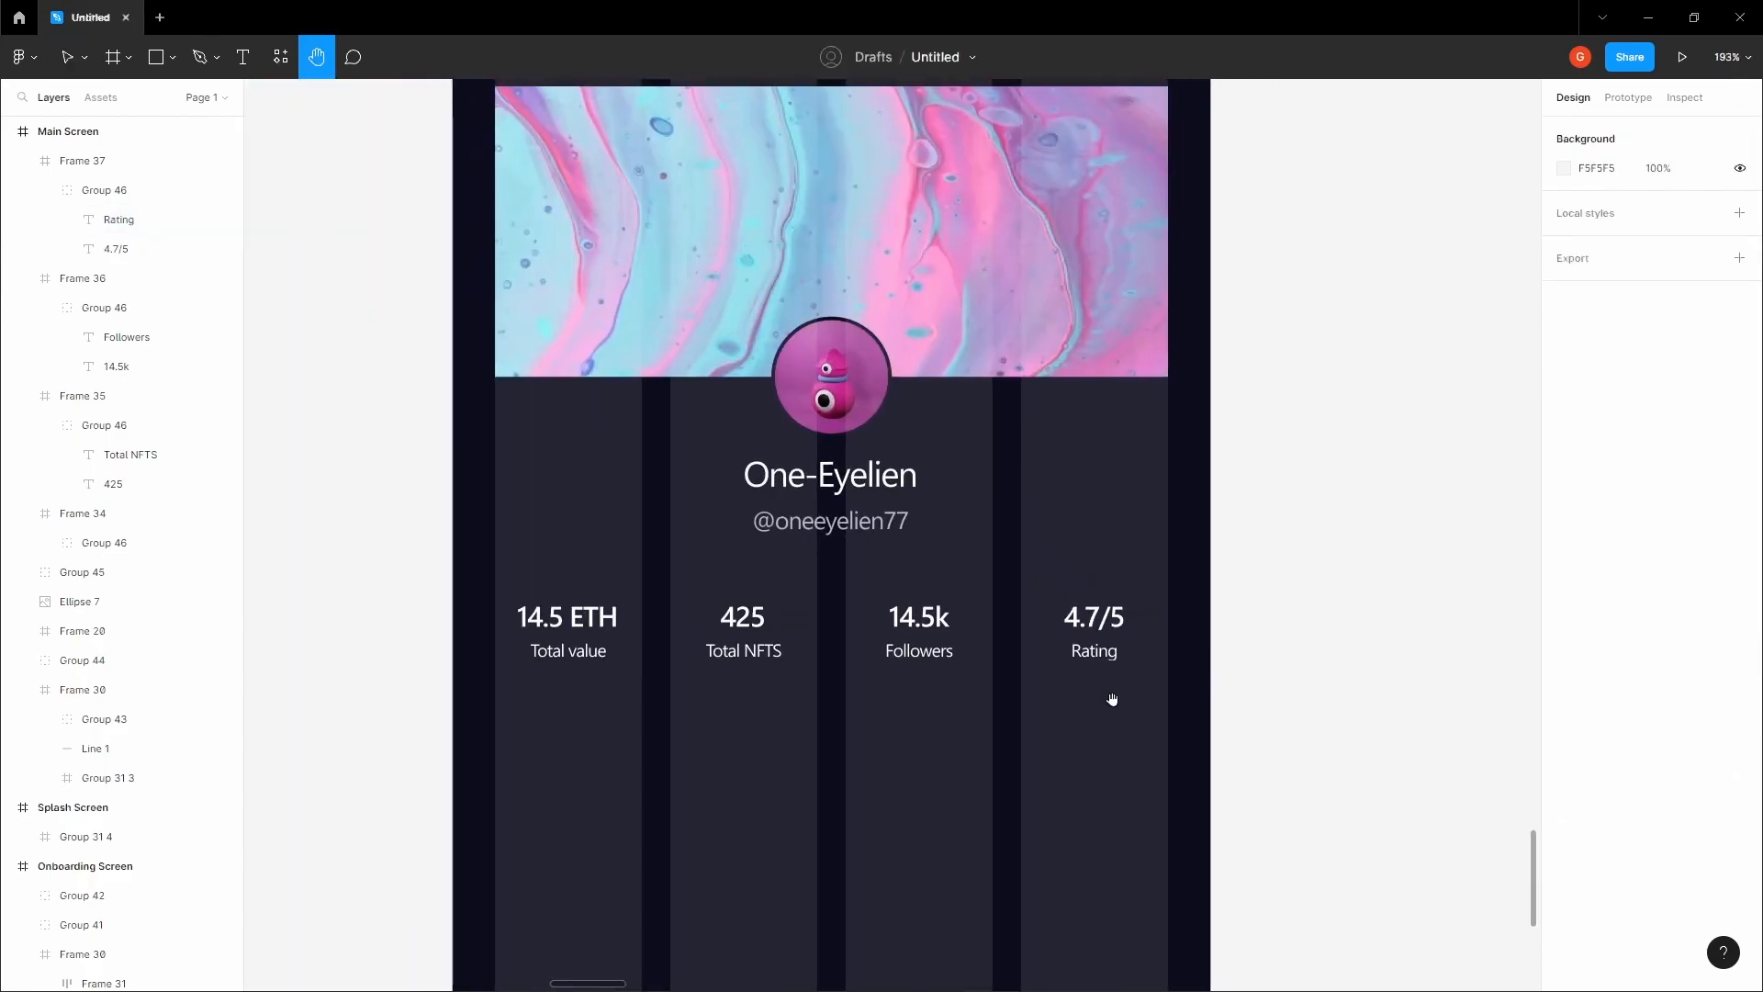
pyautogui.click(847, 531)
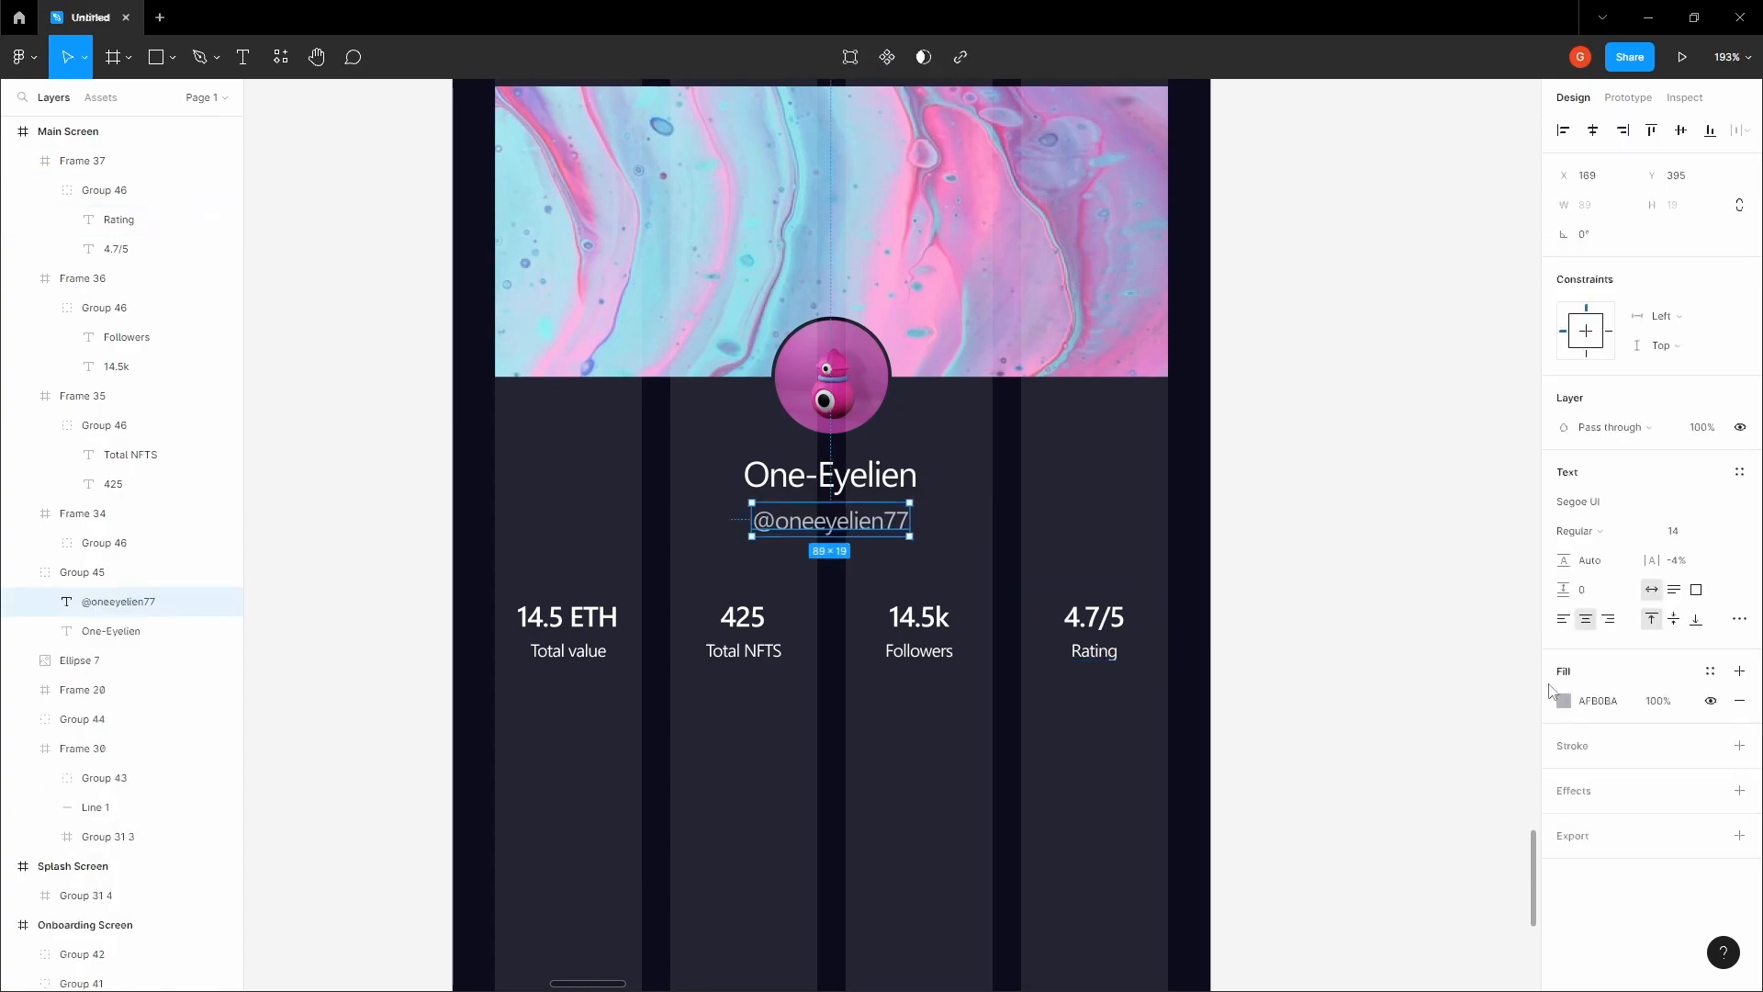
pyautogui.click(1336, 636)
pyautogui.scroll(2, 1302, 590)
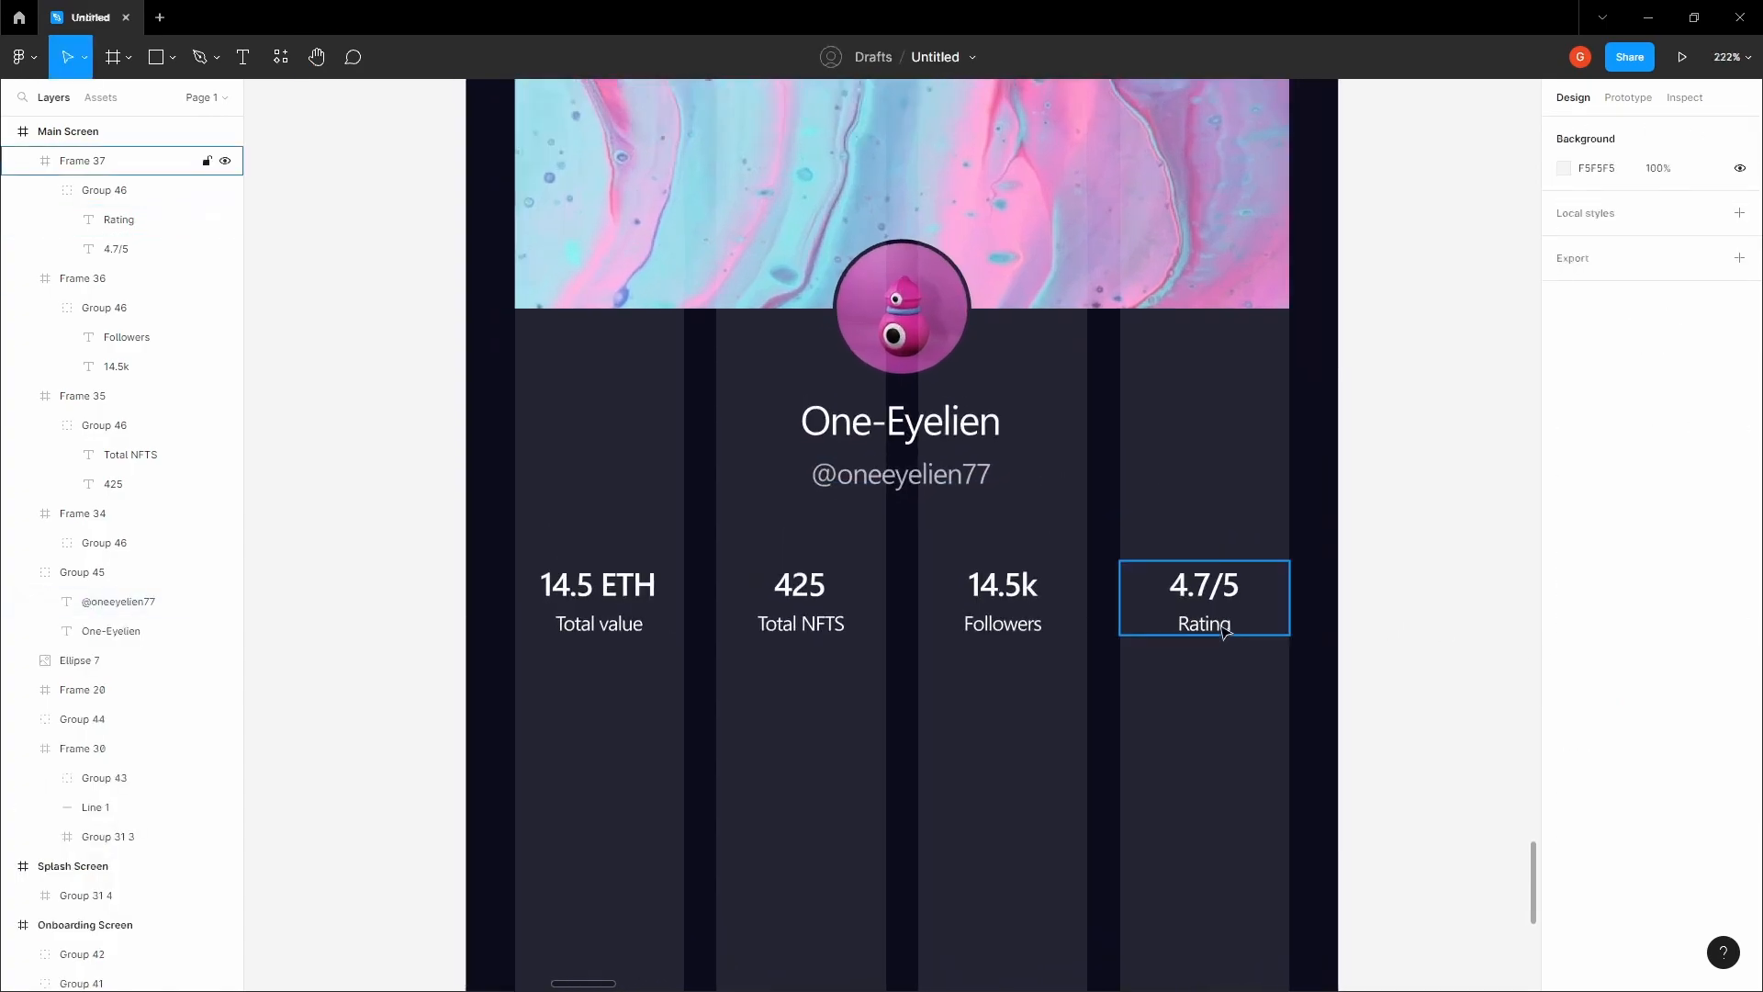
pyautogui.click(1203, 622)
pyautogui.keyDown('shift'); pyautogui.click(1019, 626); pyautogui.keyUp('shift')
pyautogui.keyDown('shift'); pyautogui.click(791, 624); pyautogui.keyUp('shift')
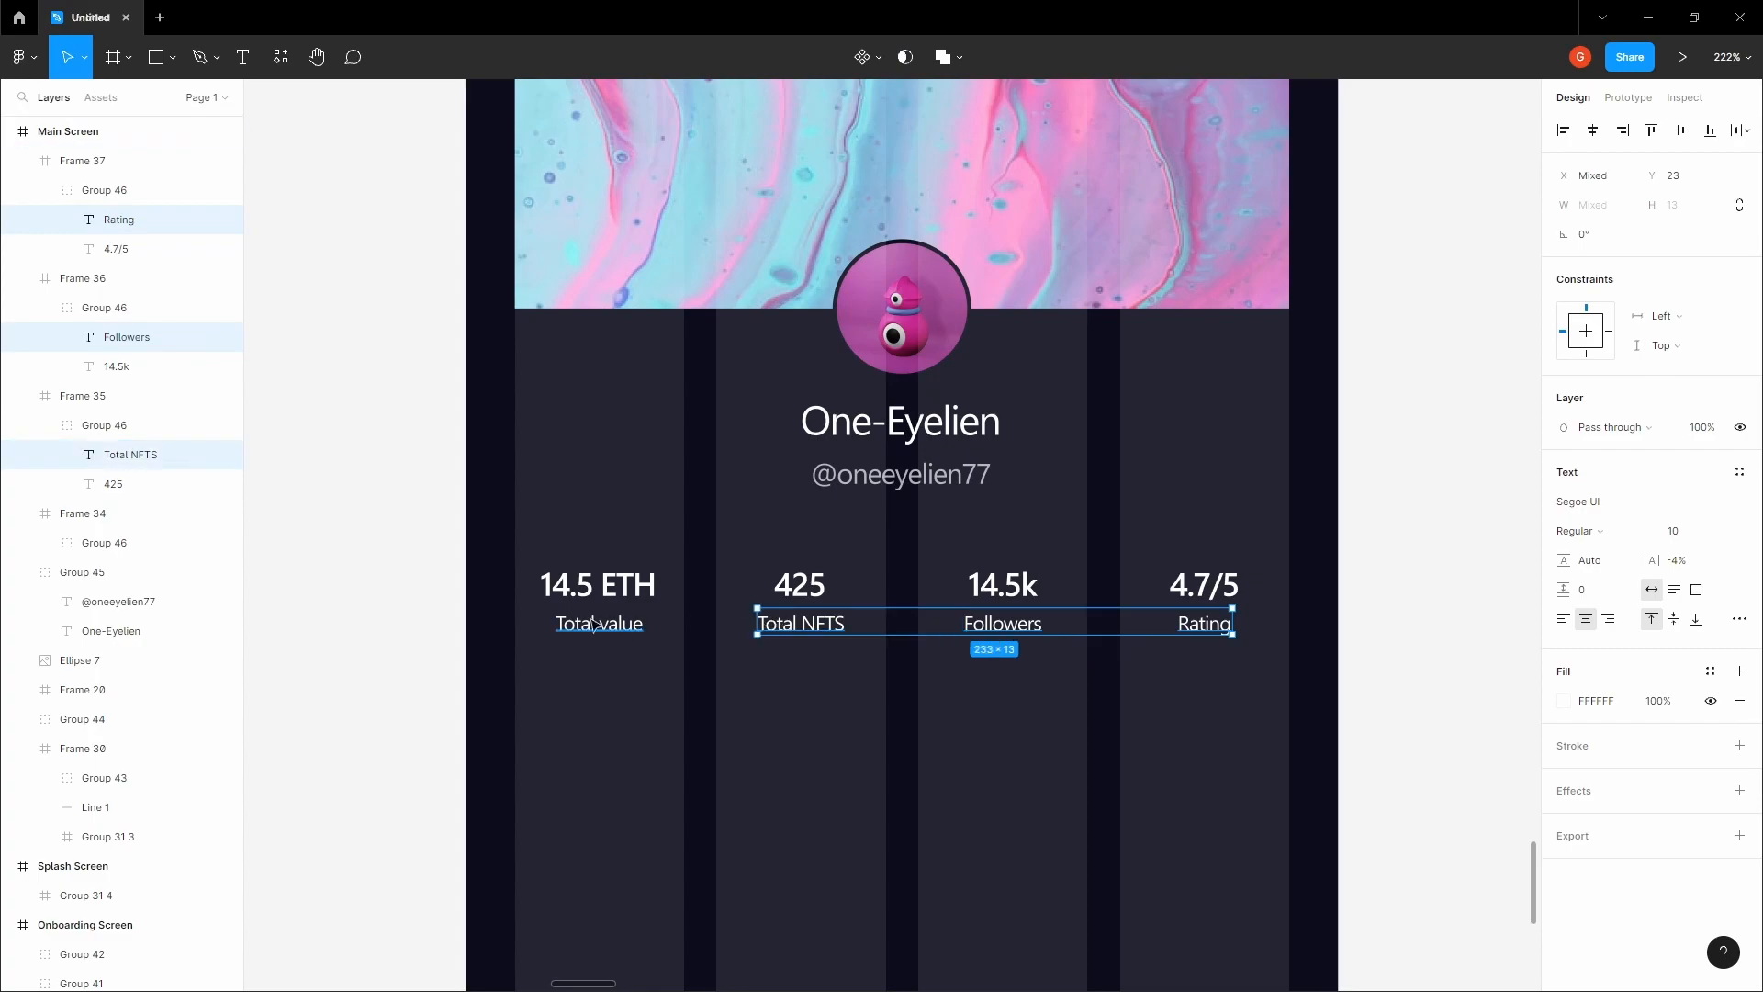
pyautogui.keyDown('shift'); pyautogui.click(587, 624); pyautogui.keyUp('shift')
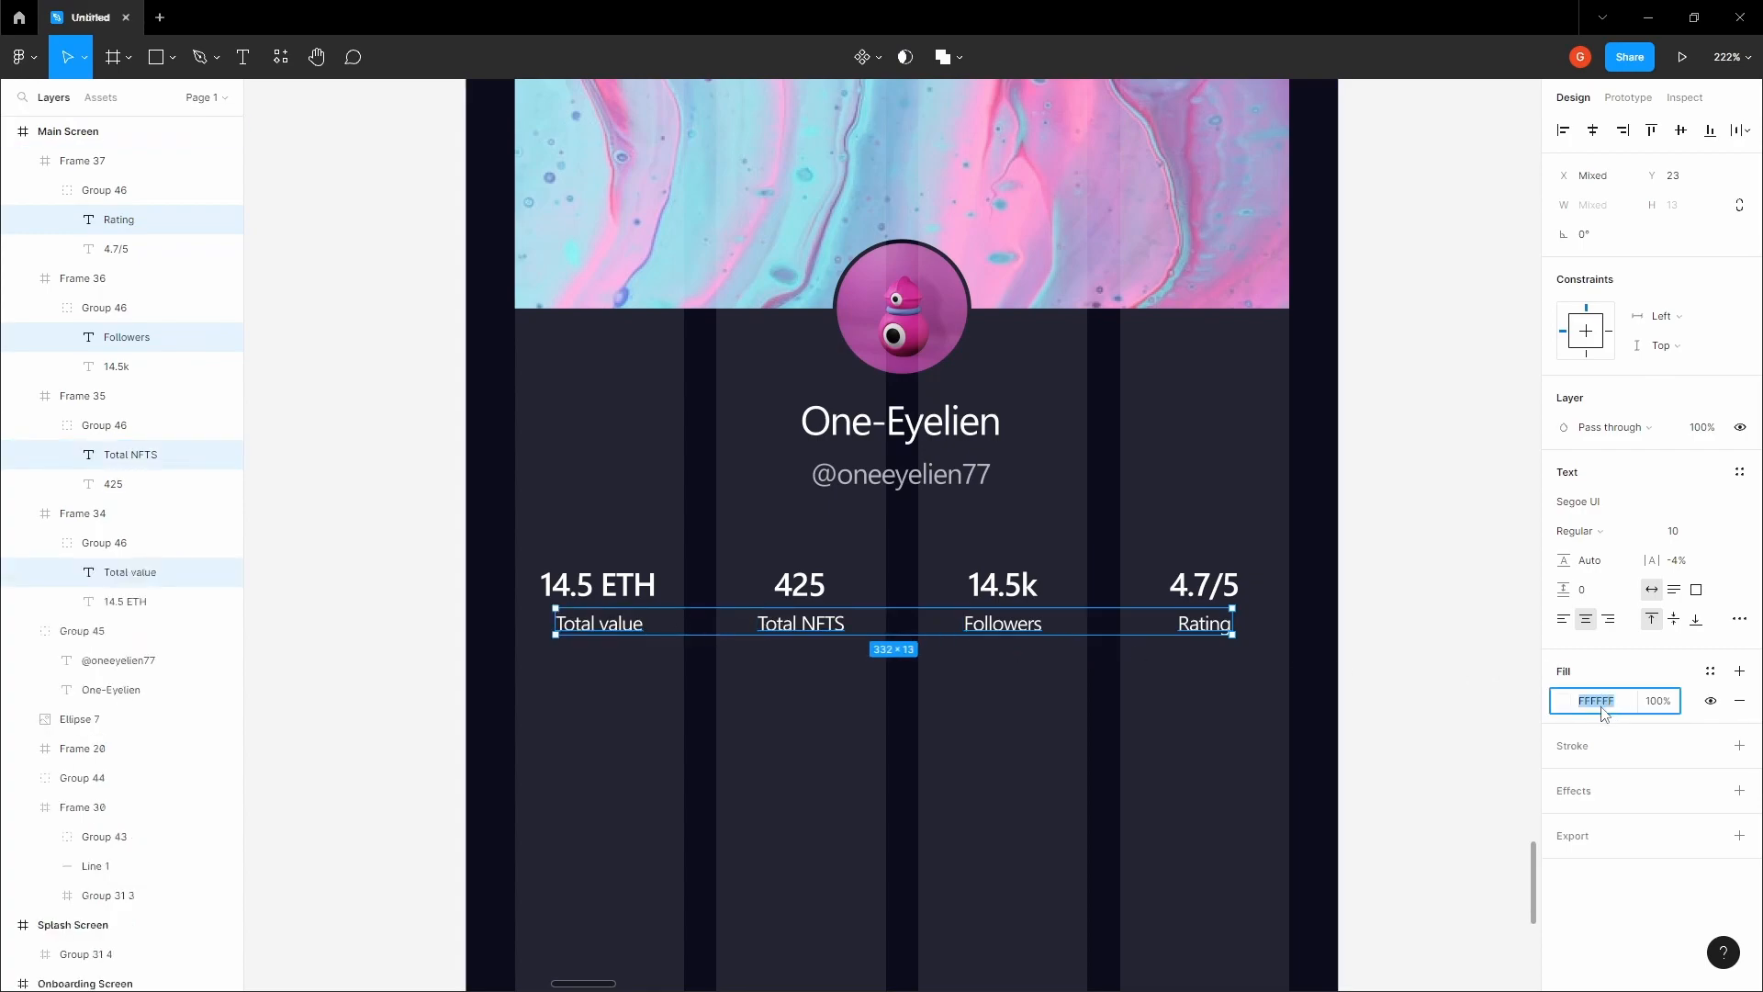
pyautogui.click(1157, 653)
pyautogui.scroll(-3, 1129, 634)
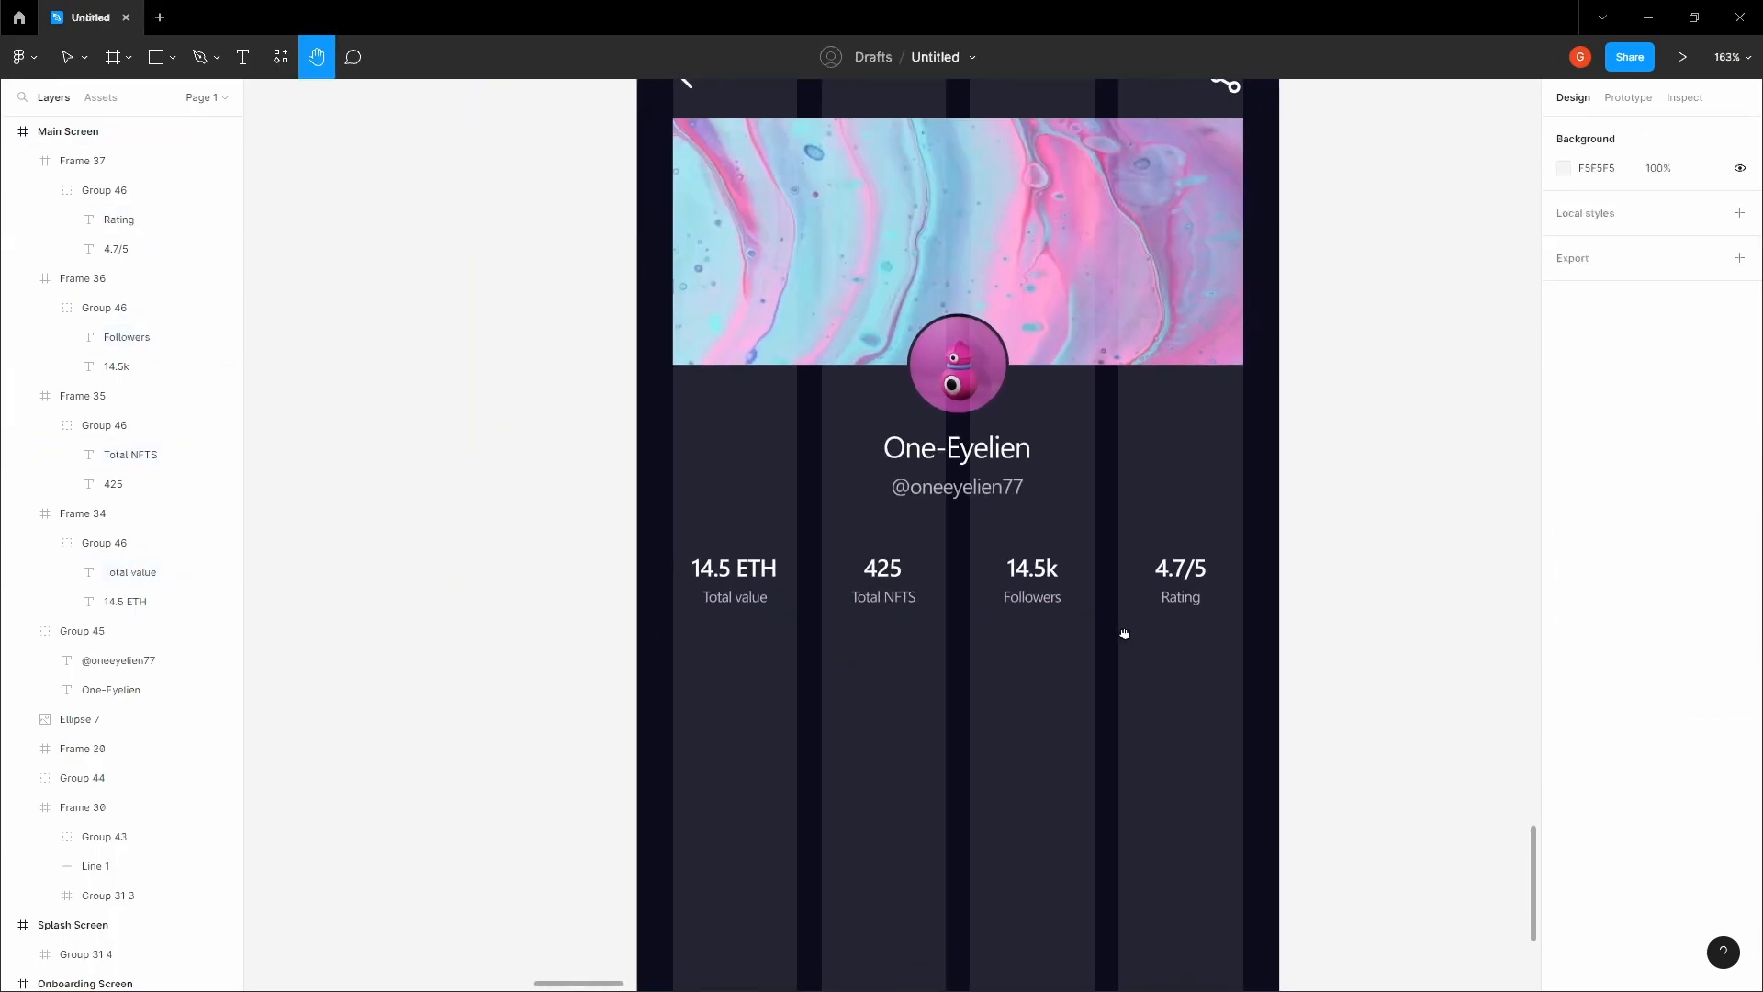
# - Draw a vertical divider line 36 long at X 116, Y 448, in the gutter between the first and second statistics
pyautogui.press('h')
pyautogui.moveTo(941, 633); pyautogui.dragTo(1005, 636)
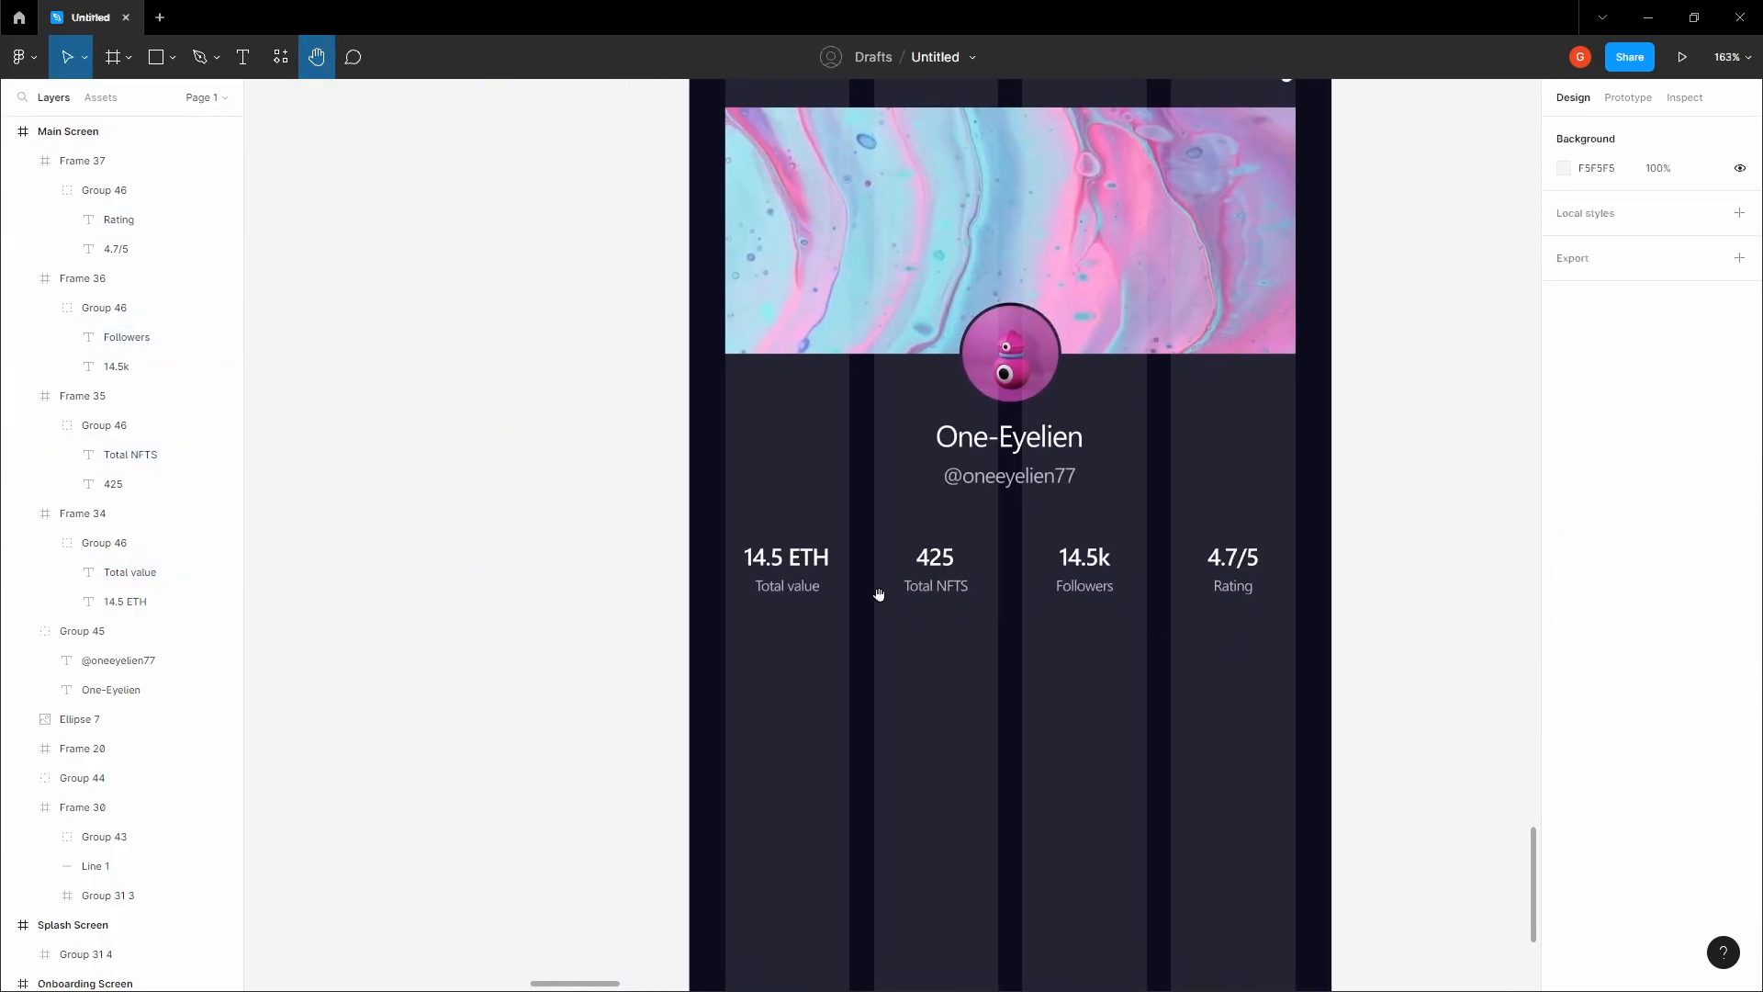
pyautogui.scroll(4, 871, 593)
pyautogui.click(777, 571)
pyautogui.scroll(3, 810, 558)
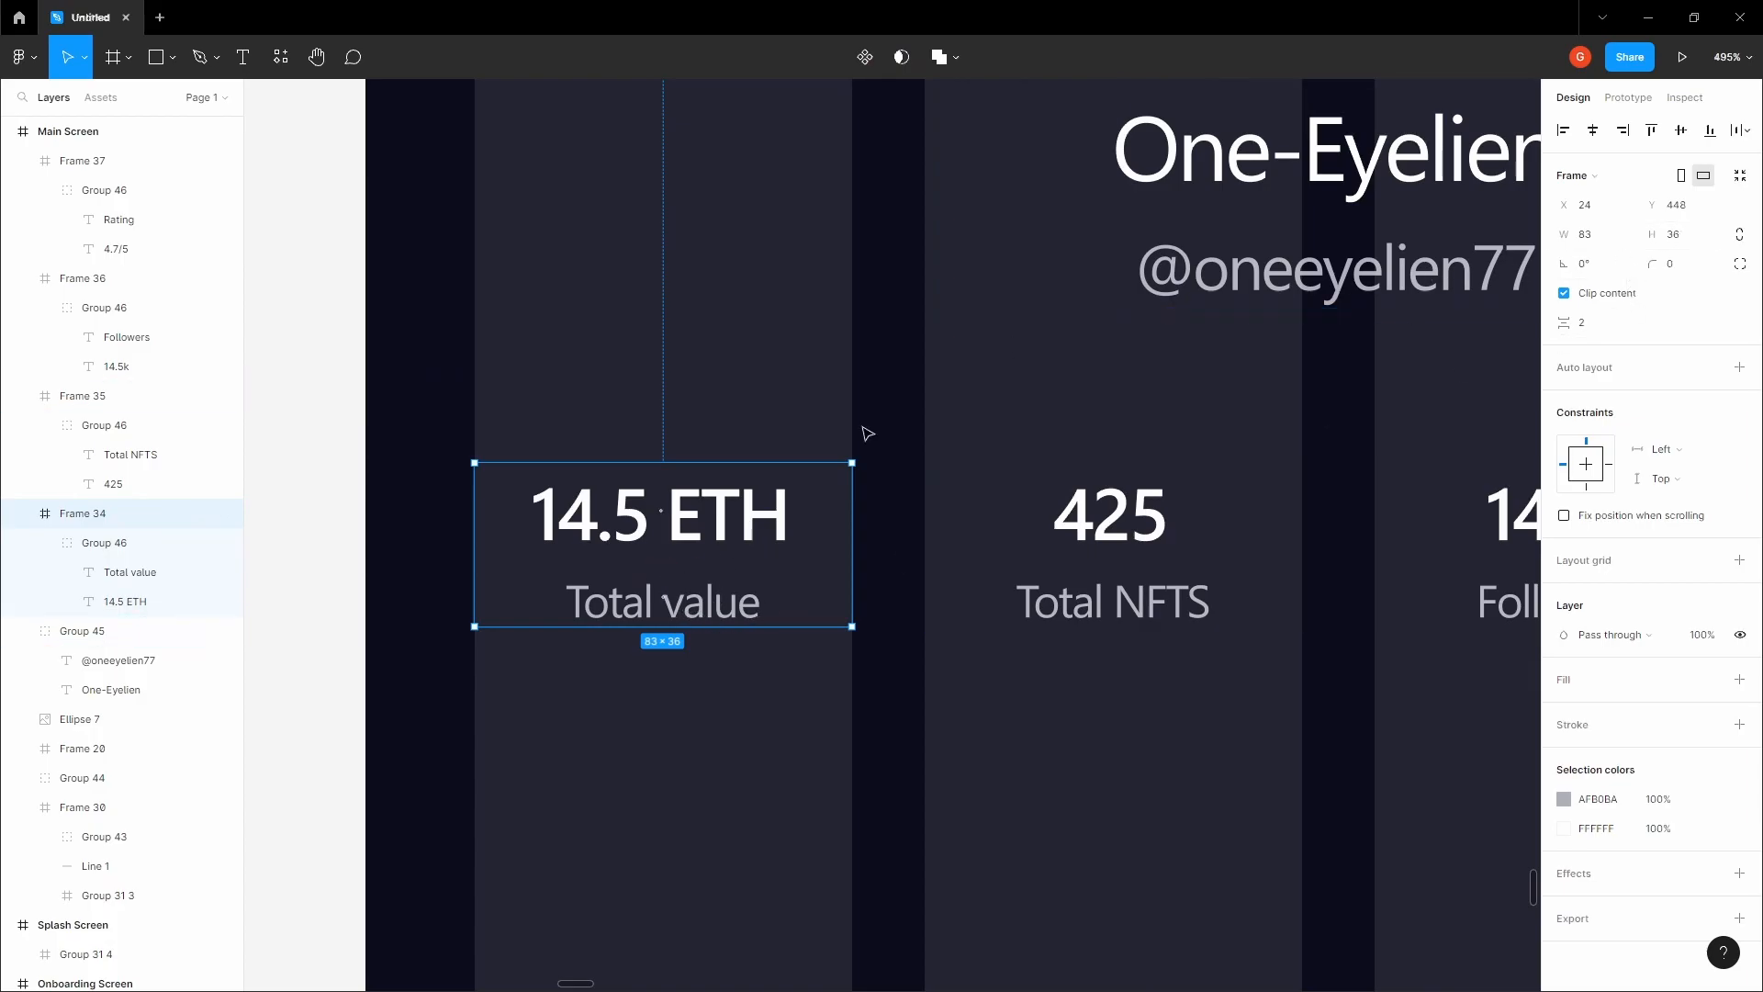
pyautogui.press('space')
pyautogui.moveTo(871, 470); pyautogui.dragTo(912, 519)
pyautogui.scroll(-2, 586, 469)
pyautogui.scroll(3, 912, 519)
pyautogui.press('Escape')
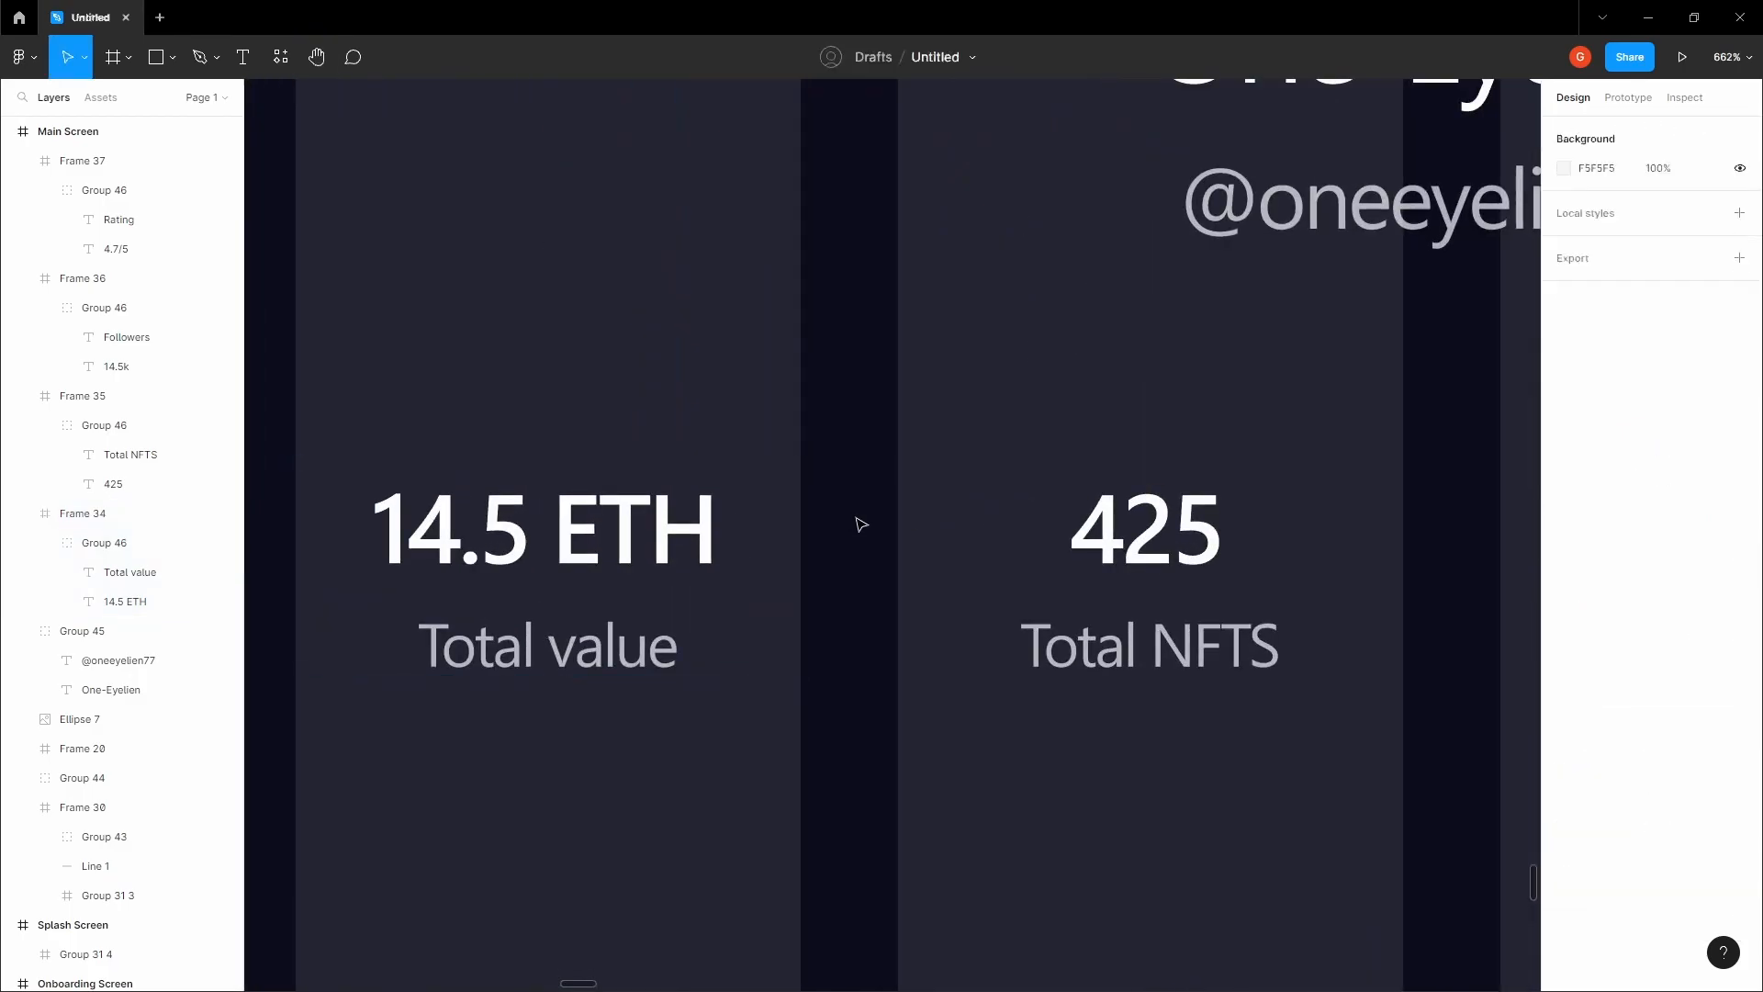
pyautogui.press('l')
pyautogui.moveTo(854, 473); pyautogui.dragTo(859, 676)
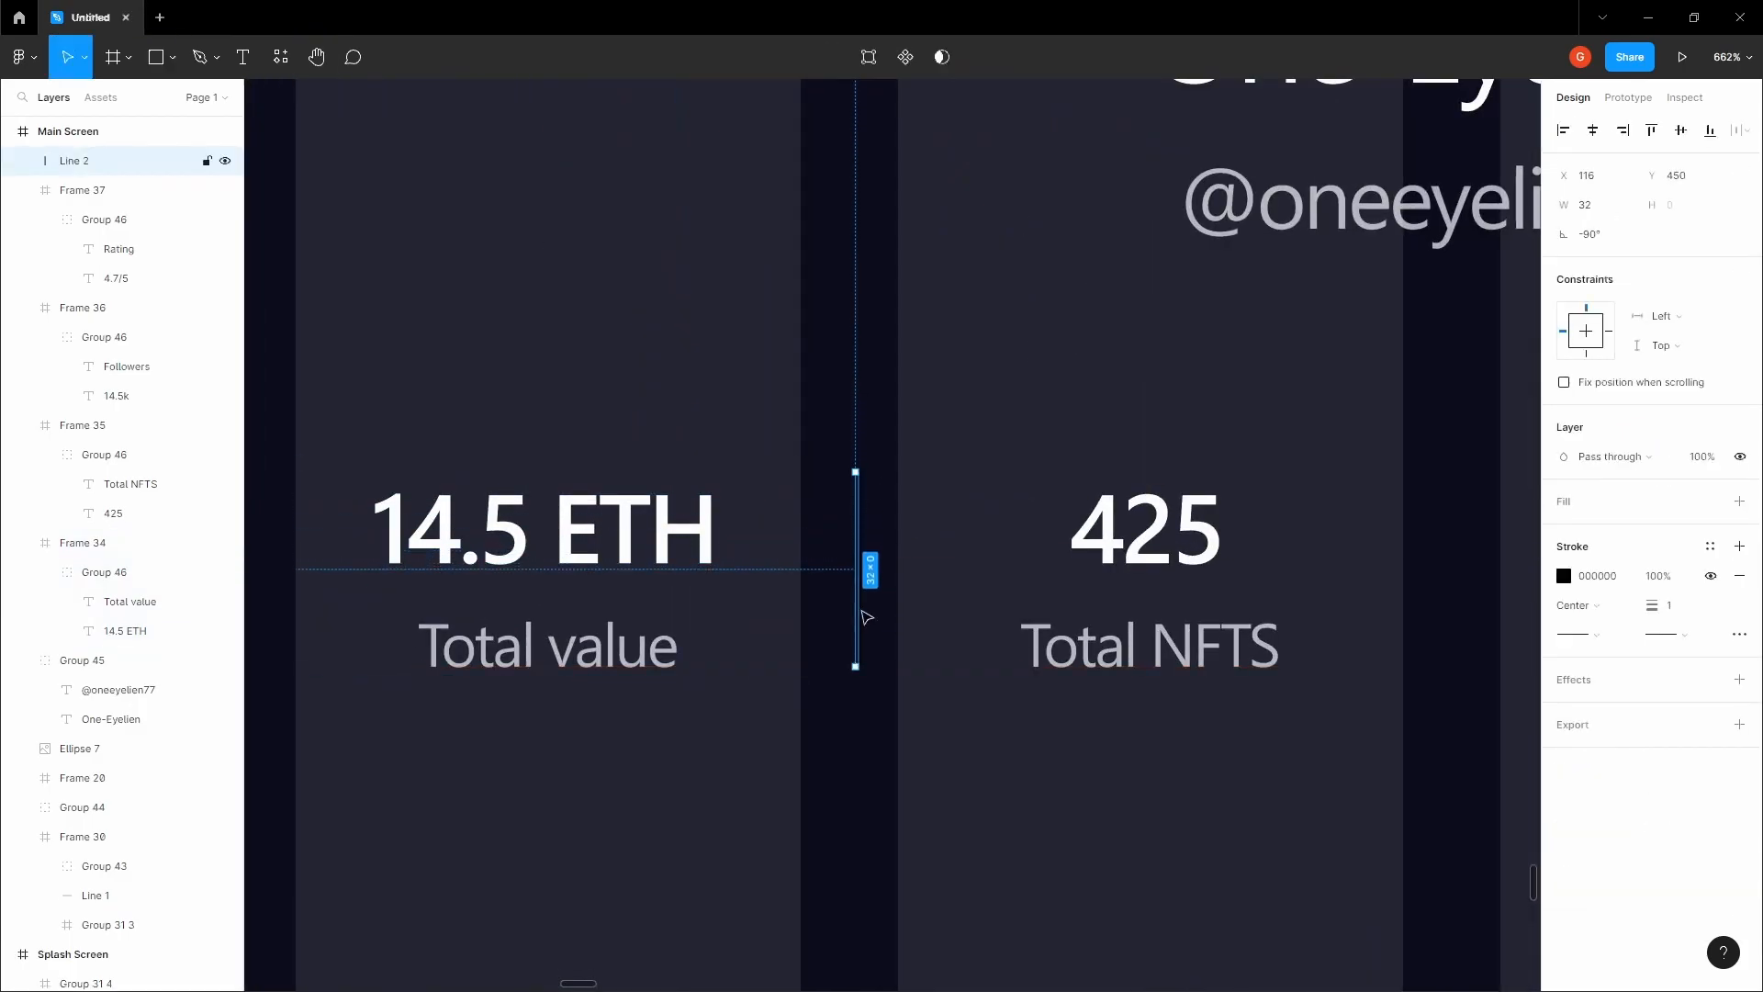
pyautogui.moveTo(857, 472); pyautogui.dragTo(857, 460)
pyautogui.moveTo(857, 667); pyautogui.dragTo(857, 680)
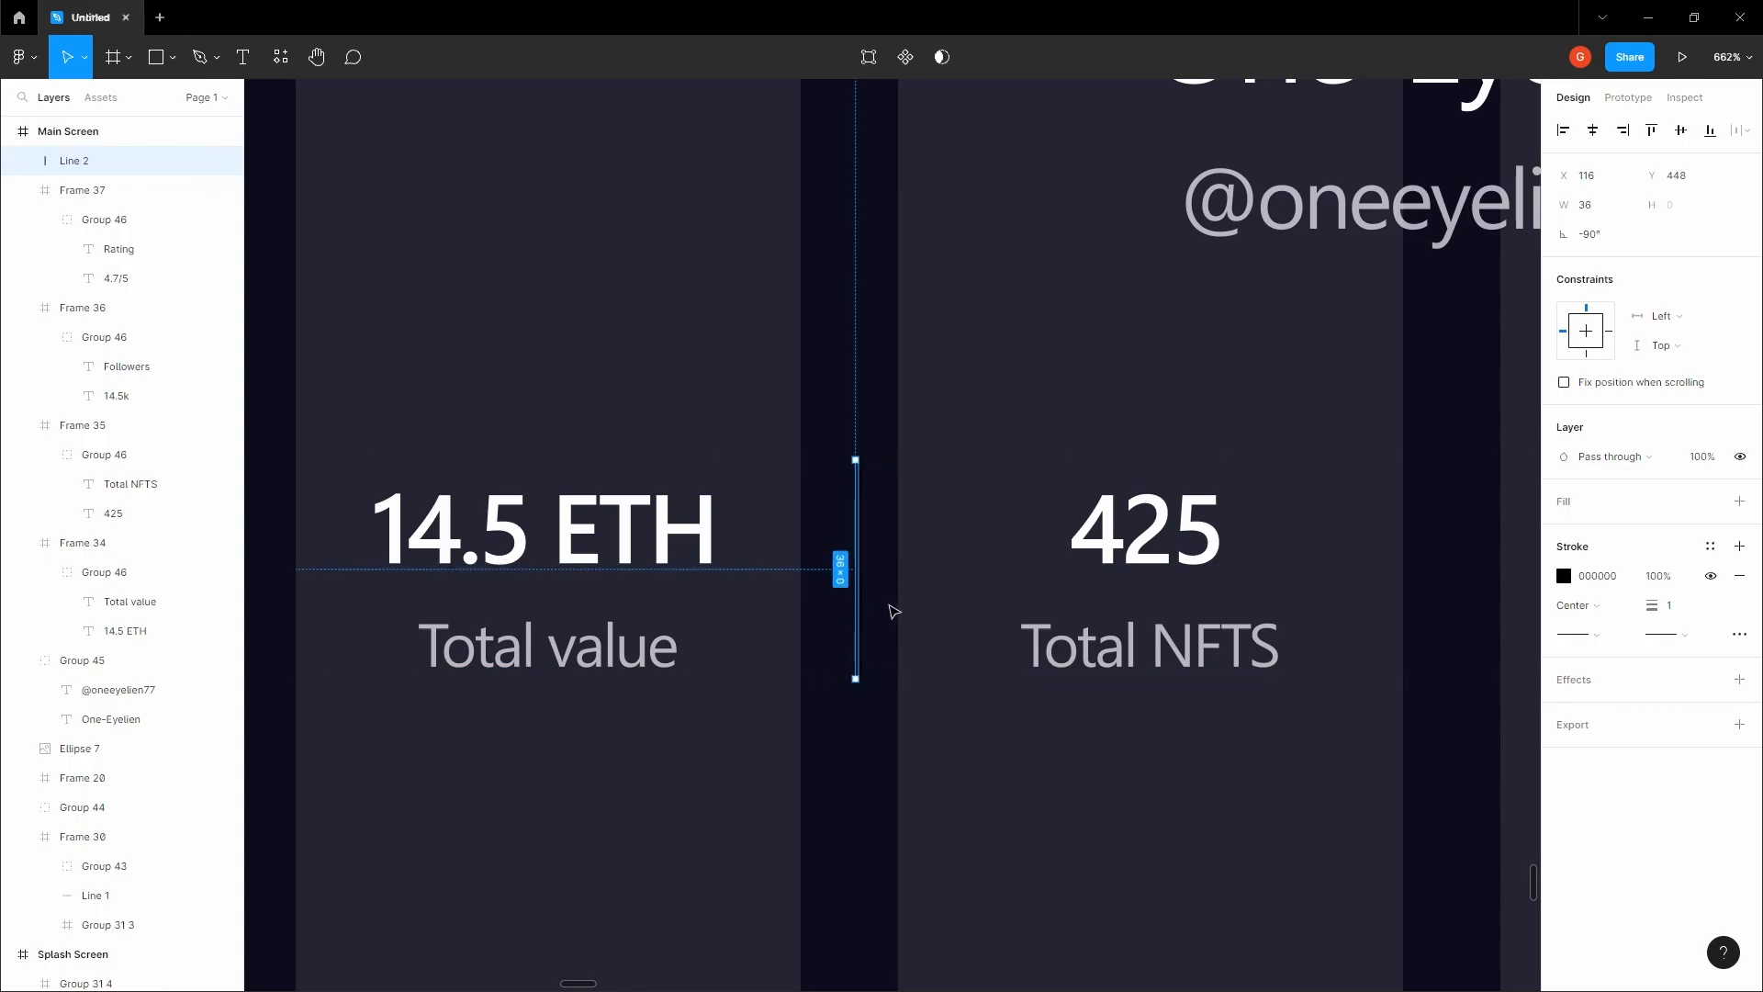
# - Set the divider line's stroke color to white, FFFFFF
pyautogui.scroll(-4, 887, 597)
pyautogui.click(1564, 577)
pyautogui.moveTo(1494, 565); pyautogui.dragTo(780, 405)
pyautogui.click(830, 405)
# - Duplicate the white divider line into the second and third gutters, keeping the three lines 98 apart
pyautogui.moveTo(832, 529)
pyautogui.mouseDown()
pyautogui.moveTo(681, 423)
pyautogui.moveTo(1053, 455)
pyautogui.mouseUp()
pyautogui.click(680, 462)
pyautogui.scroll(-1, 1073, 374)
pyautogui.moveTo(1065, 378); pyautogui.dragTo(1039, 428)
pyautogui.click(1059, 367)
pyautogui.scroll(1, 795, 411)
pyautogui.moveTo(795, 411); pyautogui.dragTo(868, 462)
pyautogui.scroll(2, 868, 462)
pyautogui.press('v')
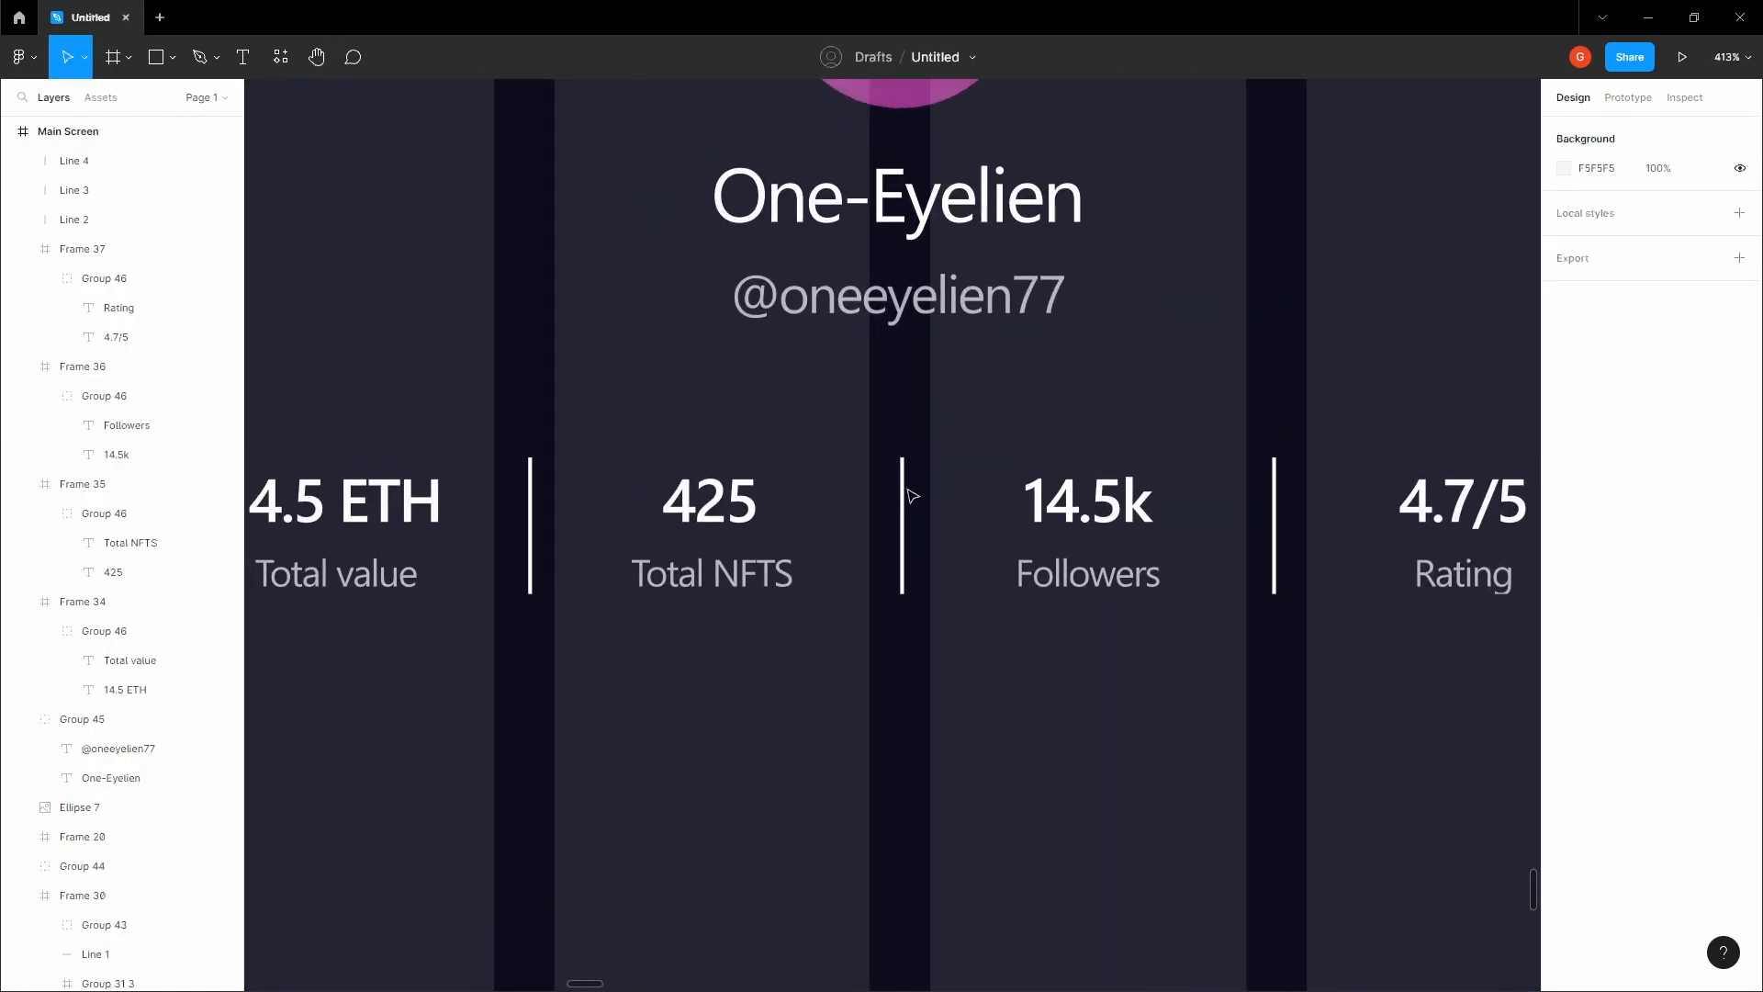
pyautogui.click(541, 525)
pyautogui.keyDown('shift'); pyautogui.click(622, 523); pyautogui.keyUp('shift')
pyautogui.scroll(-3, 577, 366)
pyautogui.moveTo(429, 431); pyautogui.dragTo(1272, 510)
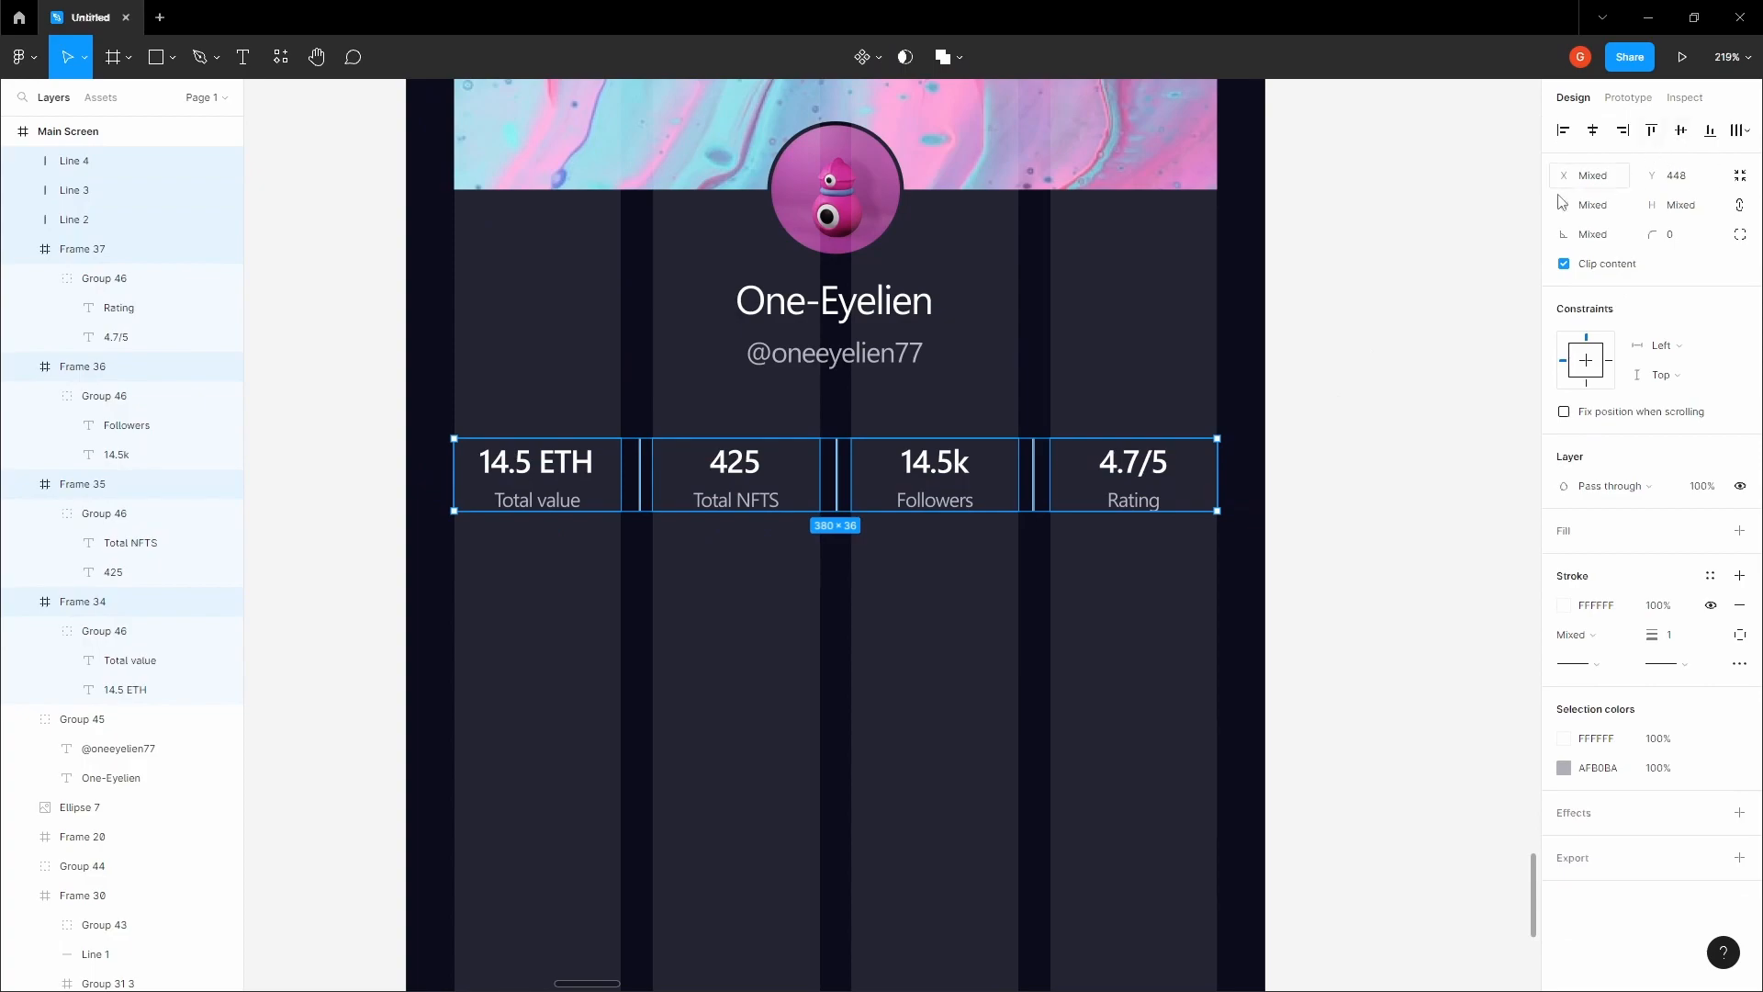
pyautogui.click(1083, 405)
# - Set the stroke weight of the three divider lines to 0.5
pyautogui.scroll(3, 1082, 405)
pyautogui.click(699, 510)
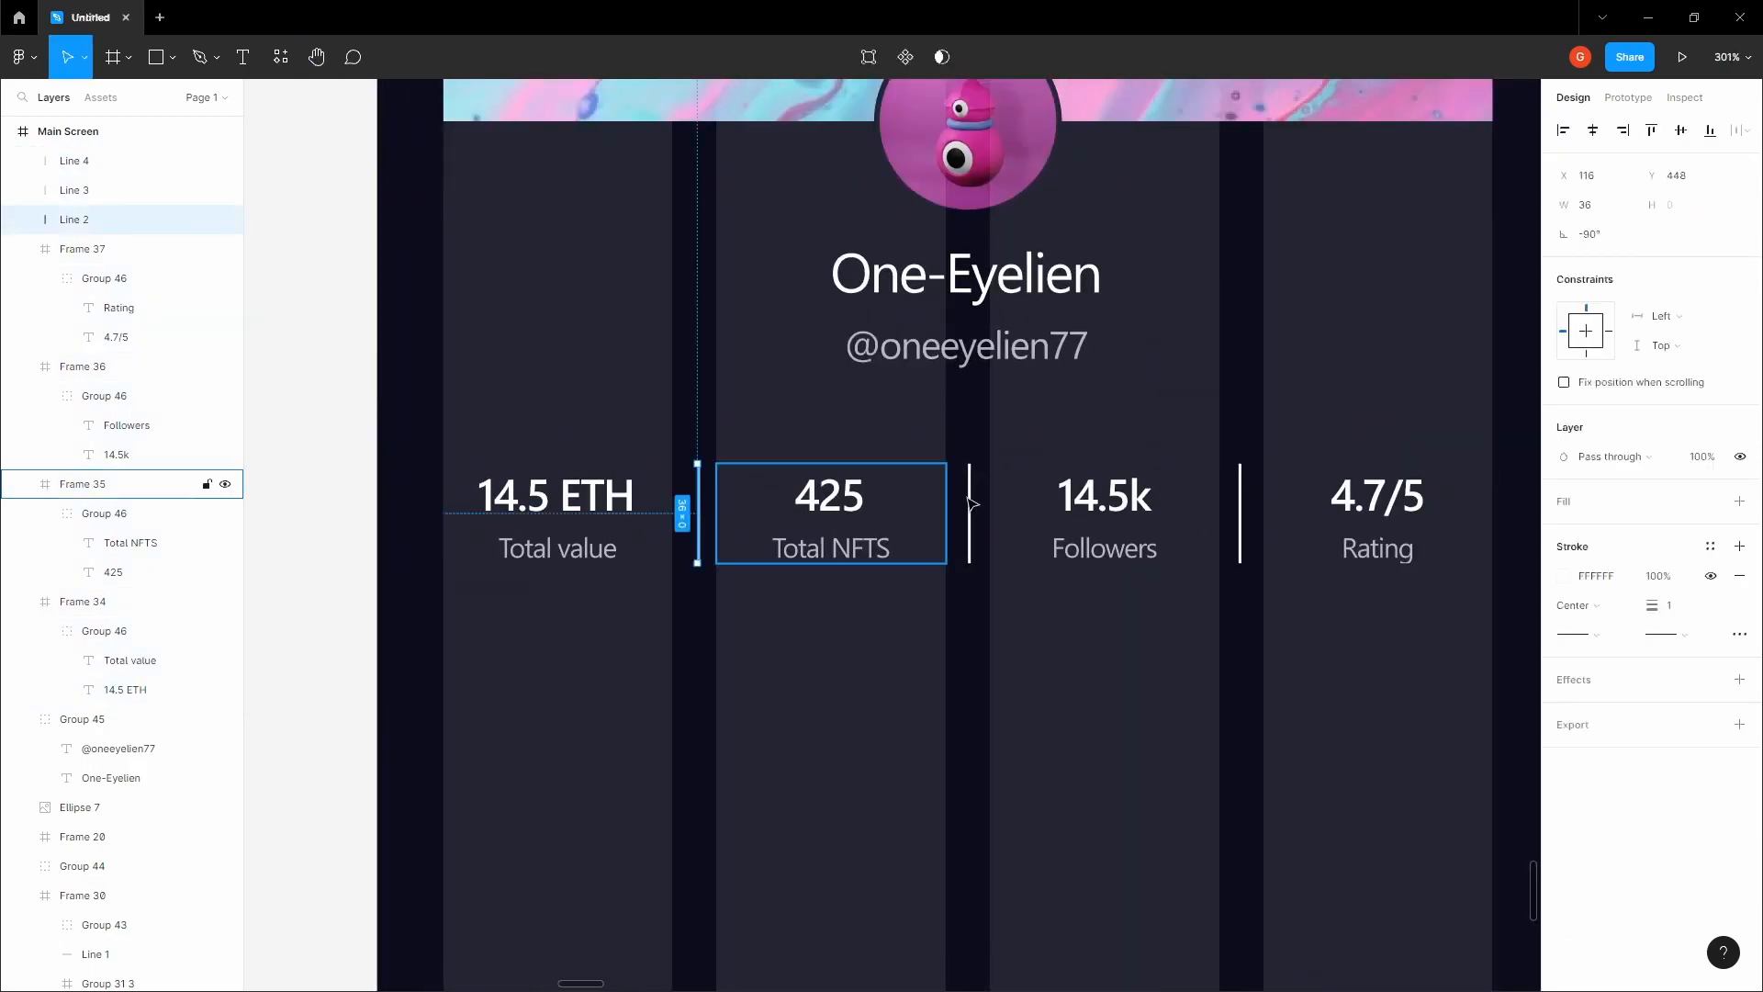
pyautogui.keyDown('shift'); pyautogui.click(969, 504); pyautogui.keyUp('shift')
pyautogui.keyDown('shift'); pyautogui.click(1241, 507); pyautogui.keyUp('shift')
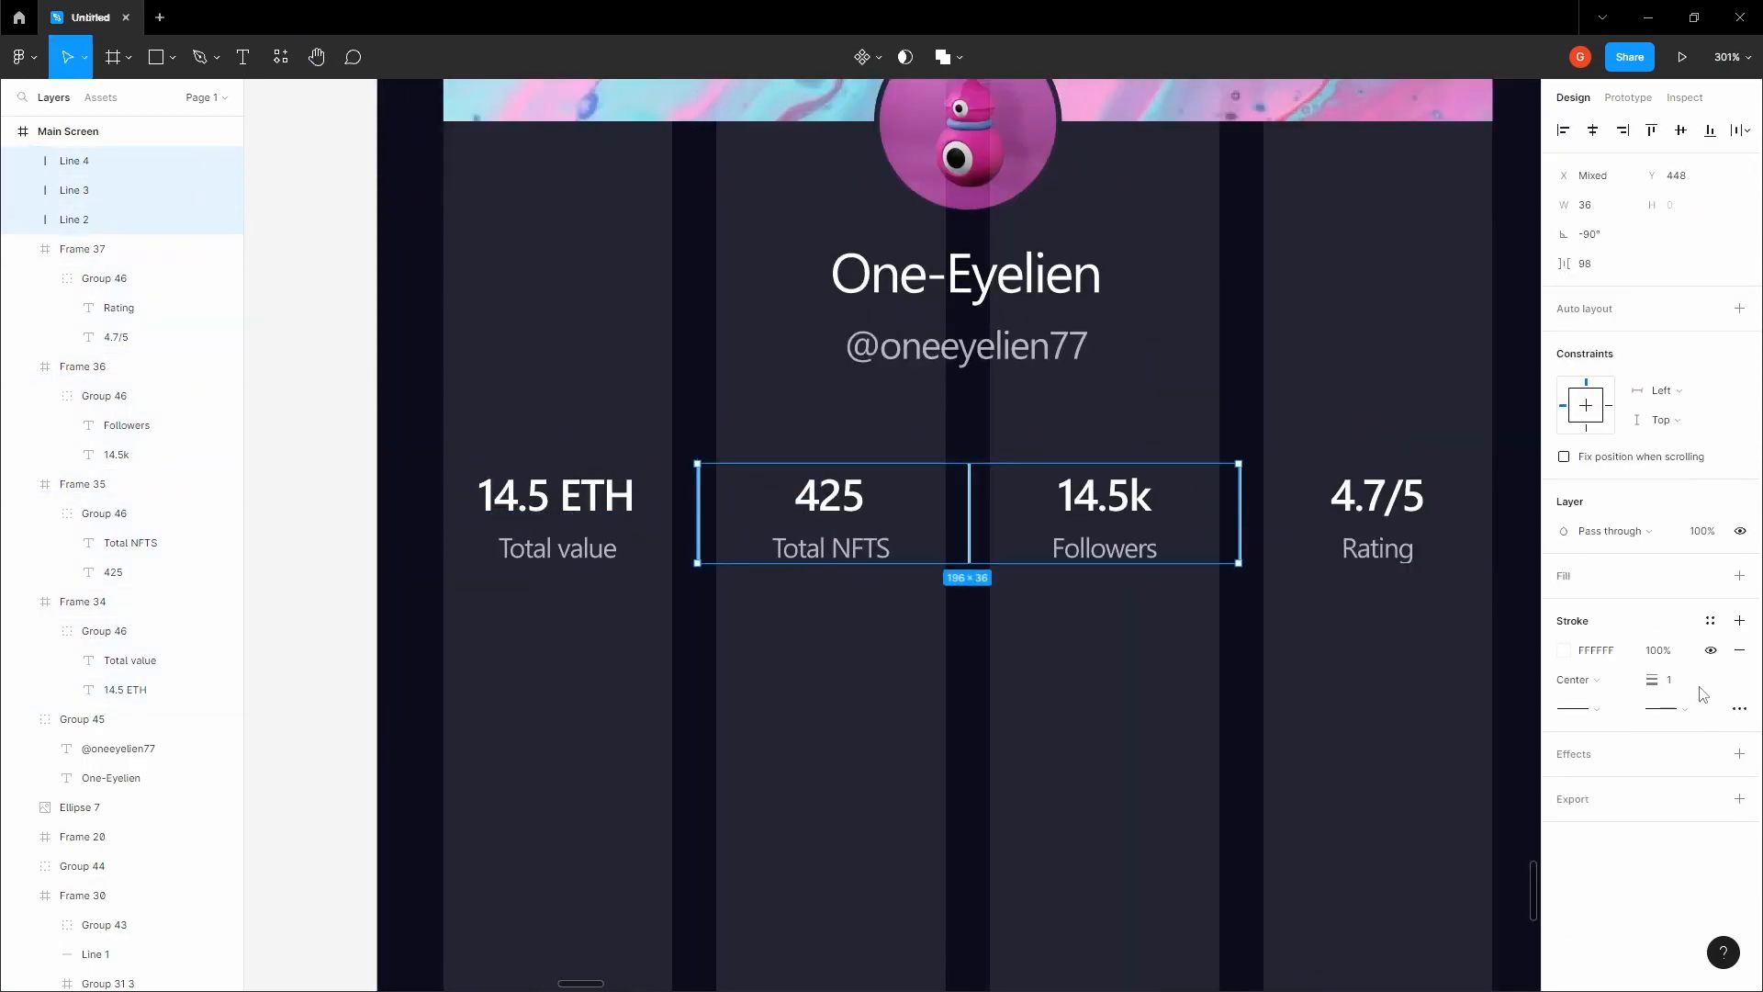
pyautogui.write('0.5')
pyautogui.press('Return')
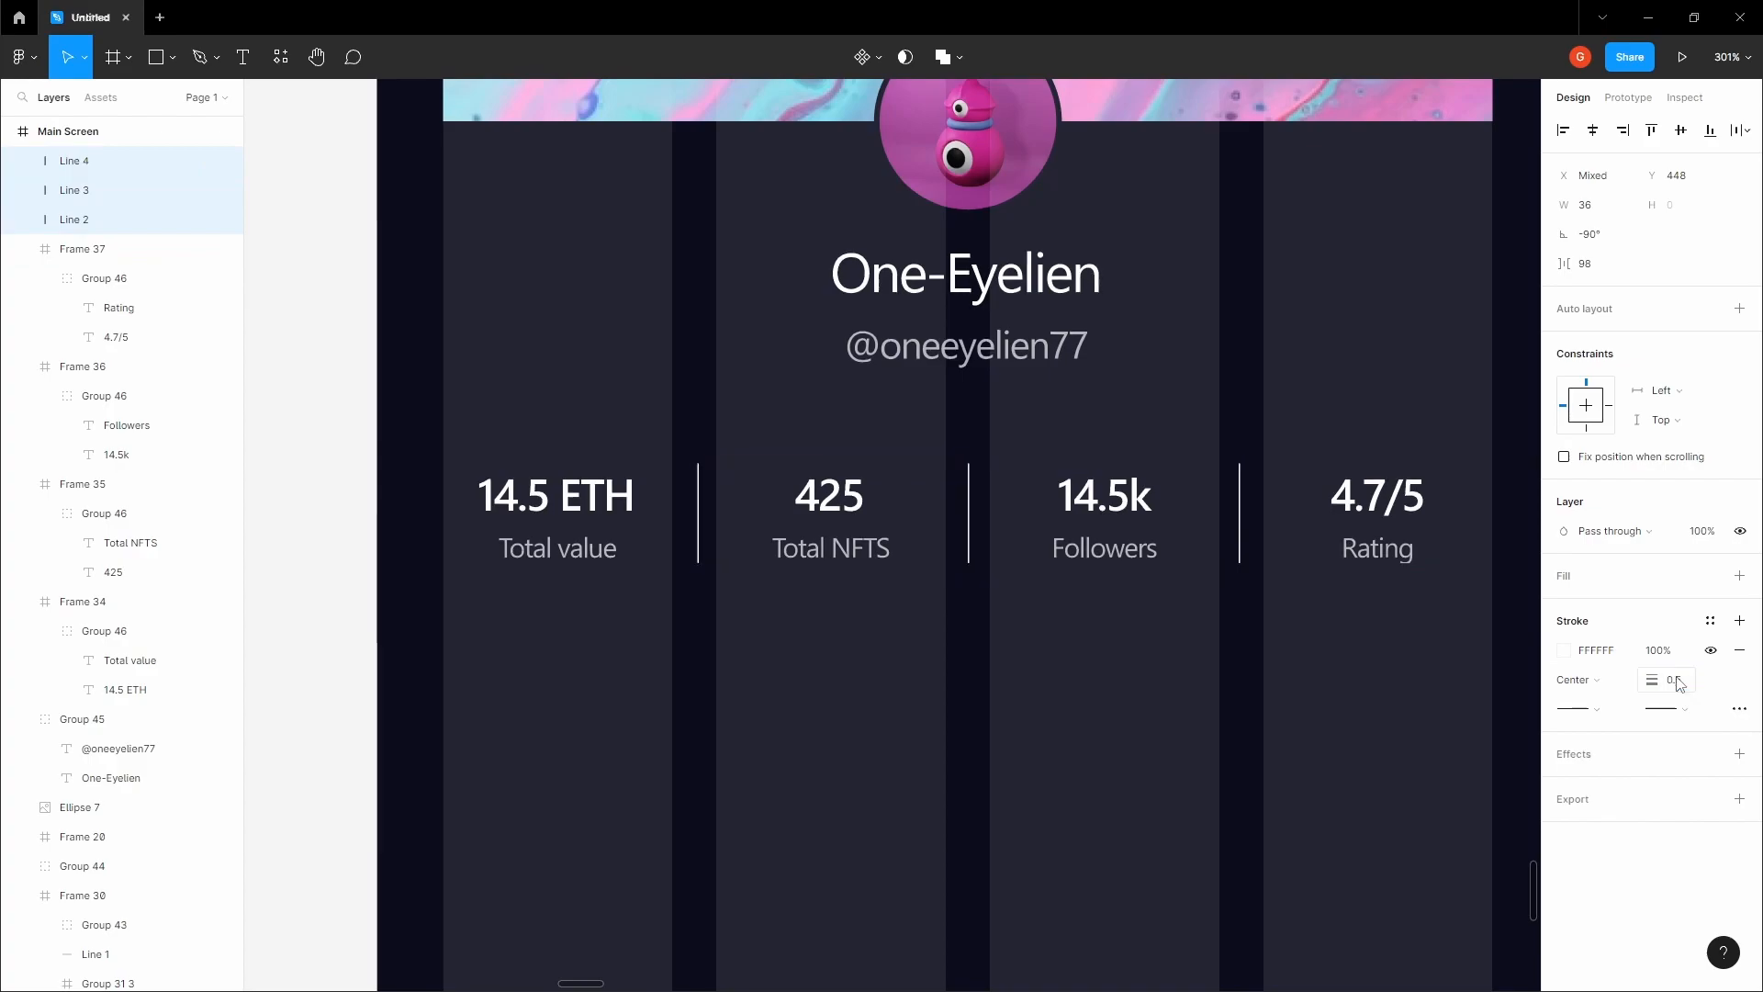
pyautogui.click(1358, 676)
# - Hide the layout grids to show the profile statistics on the plain background
pyautogui.scroll(-3, 1289, 658)
pyautogui.press('space')
pyautogui.moveTo(1280, 656); pyautogui.dragTo(1121, 642)
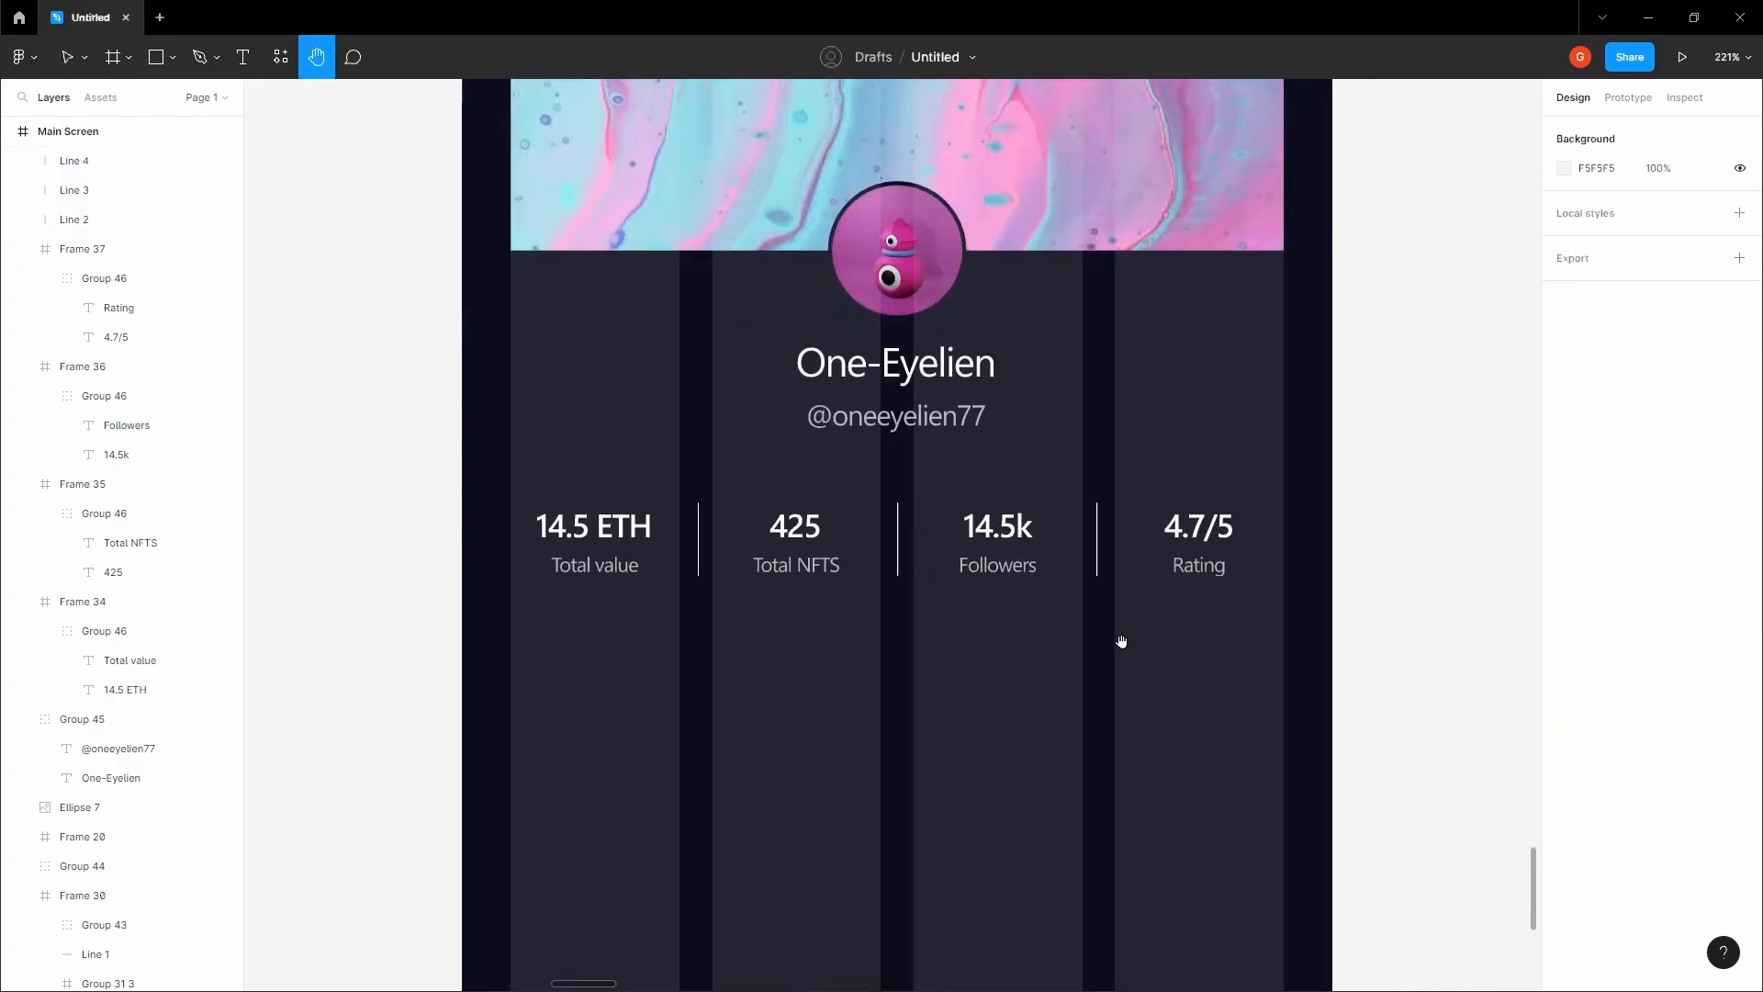
pyautogui.hotkey('ctrl', 'shift', '4')
pyautogui.press('space')
pyautogui.scroll(1, 1070, 618)
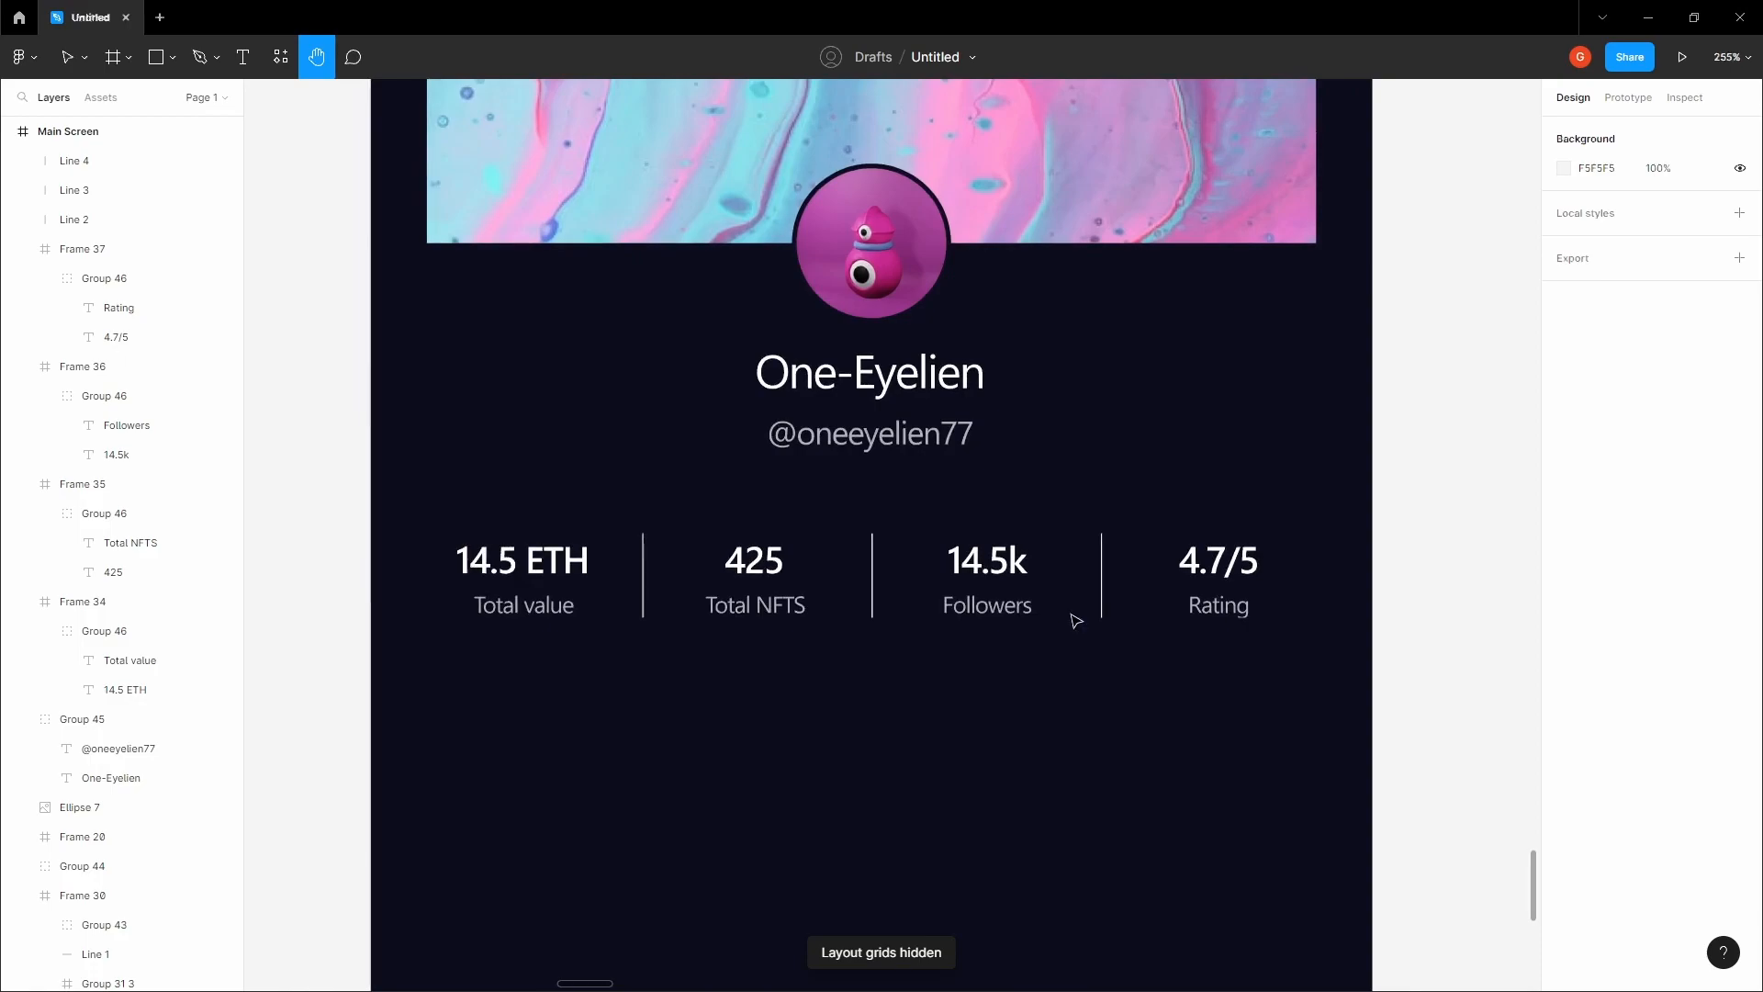
# - Sample the dark screen background (0C0D1C) as the three divider lines' stroke color and lighten it slightly
pyautogui.click(1099, 575)
pyautogui.keyDown('shift'); pyautogui.click(873, 579); pyautogui.keyUp('shift')
pyautogui.keyDown('shift'); pyautogui.click(643, 573); pyautogui.keyUp('shift')
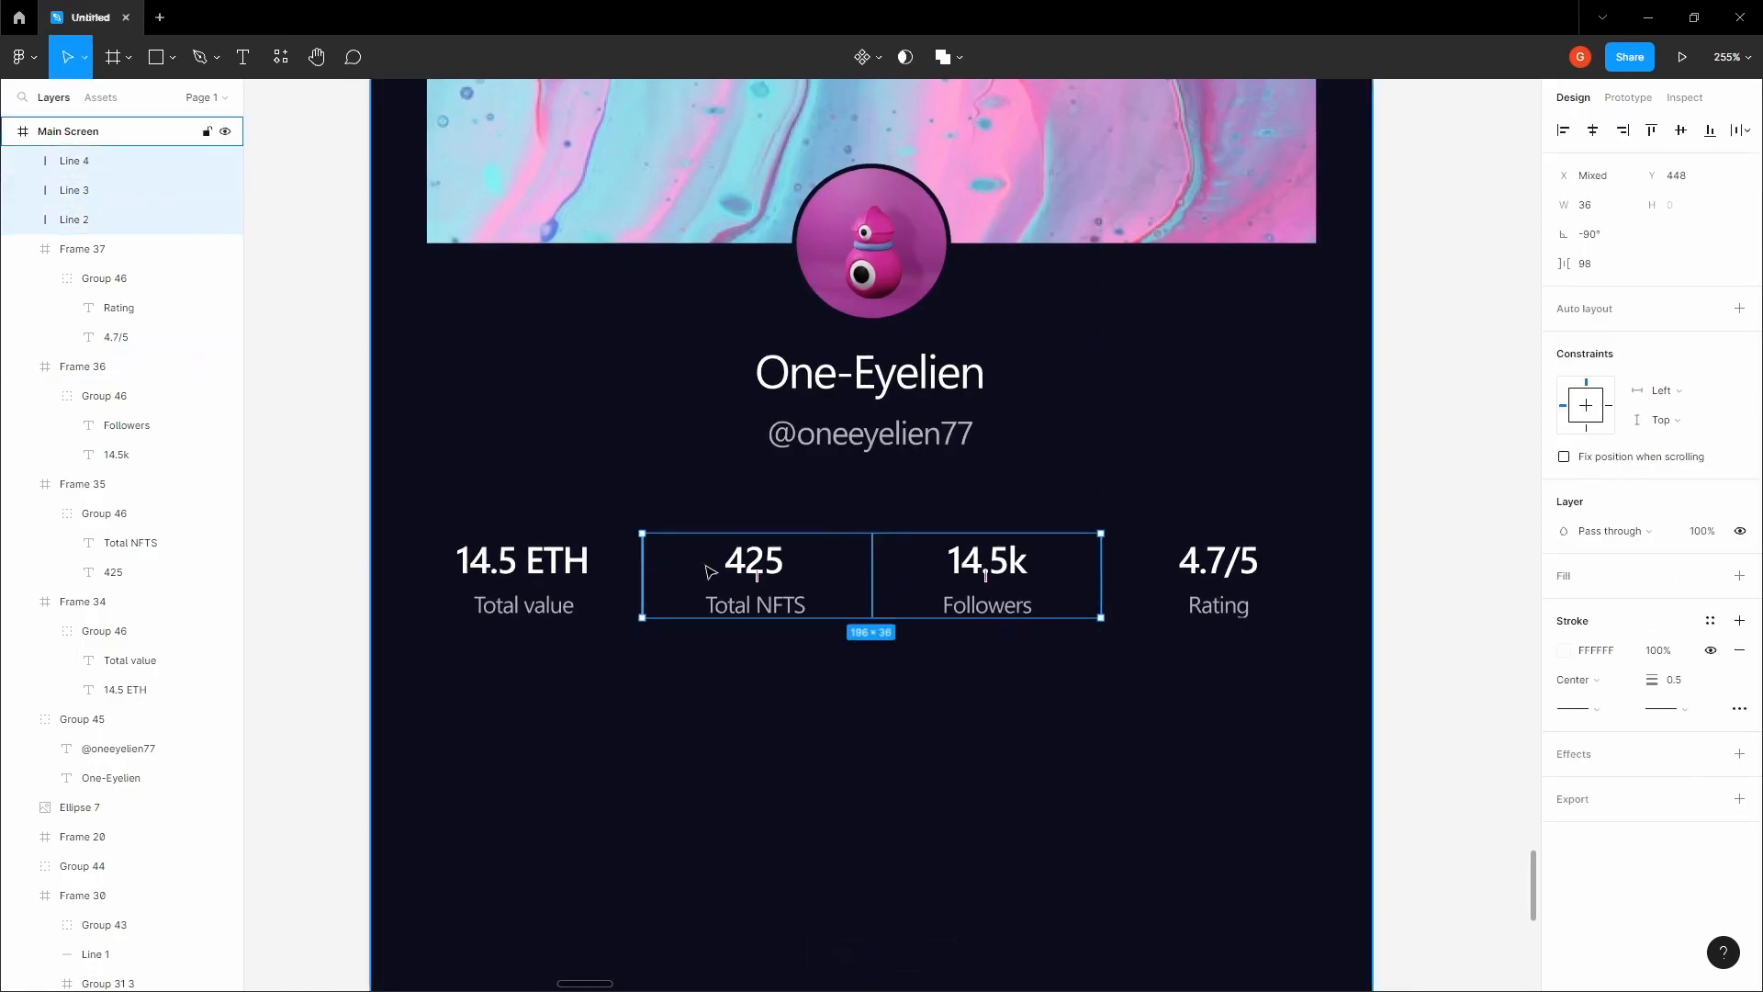
pyautogui.click(1566, 652)
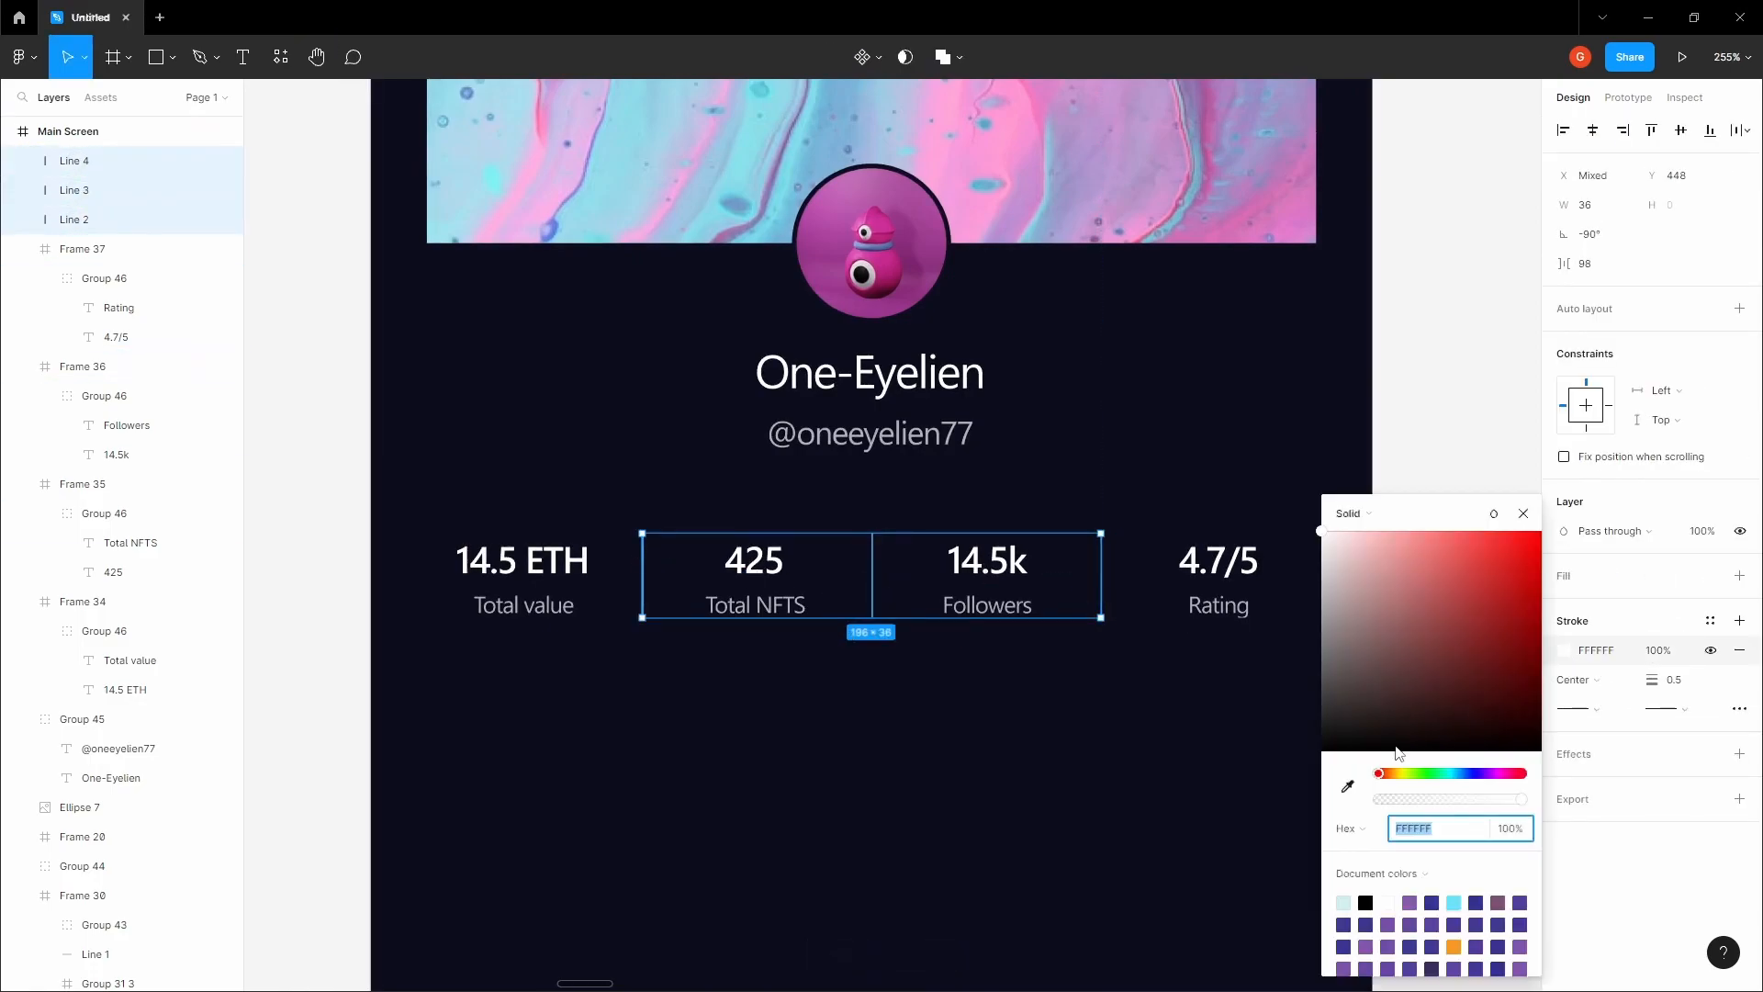
pyautogui.click(1347, 786)
pyautogui.click(1078, 769)
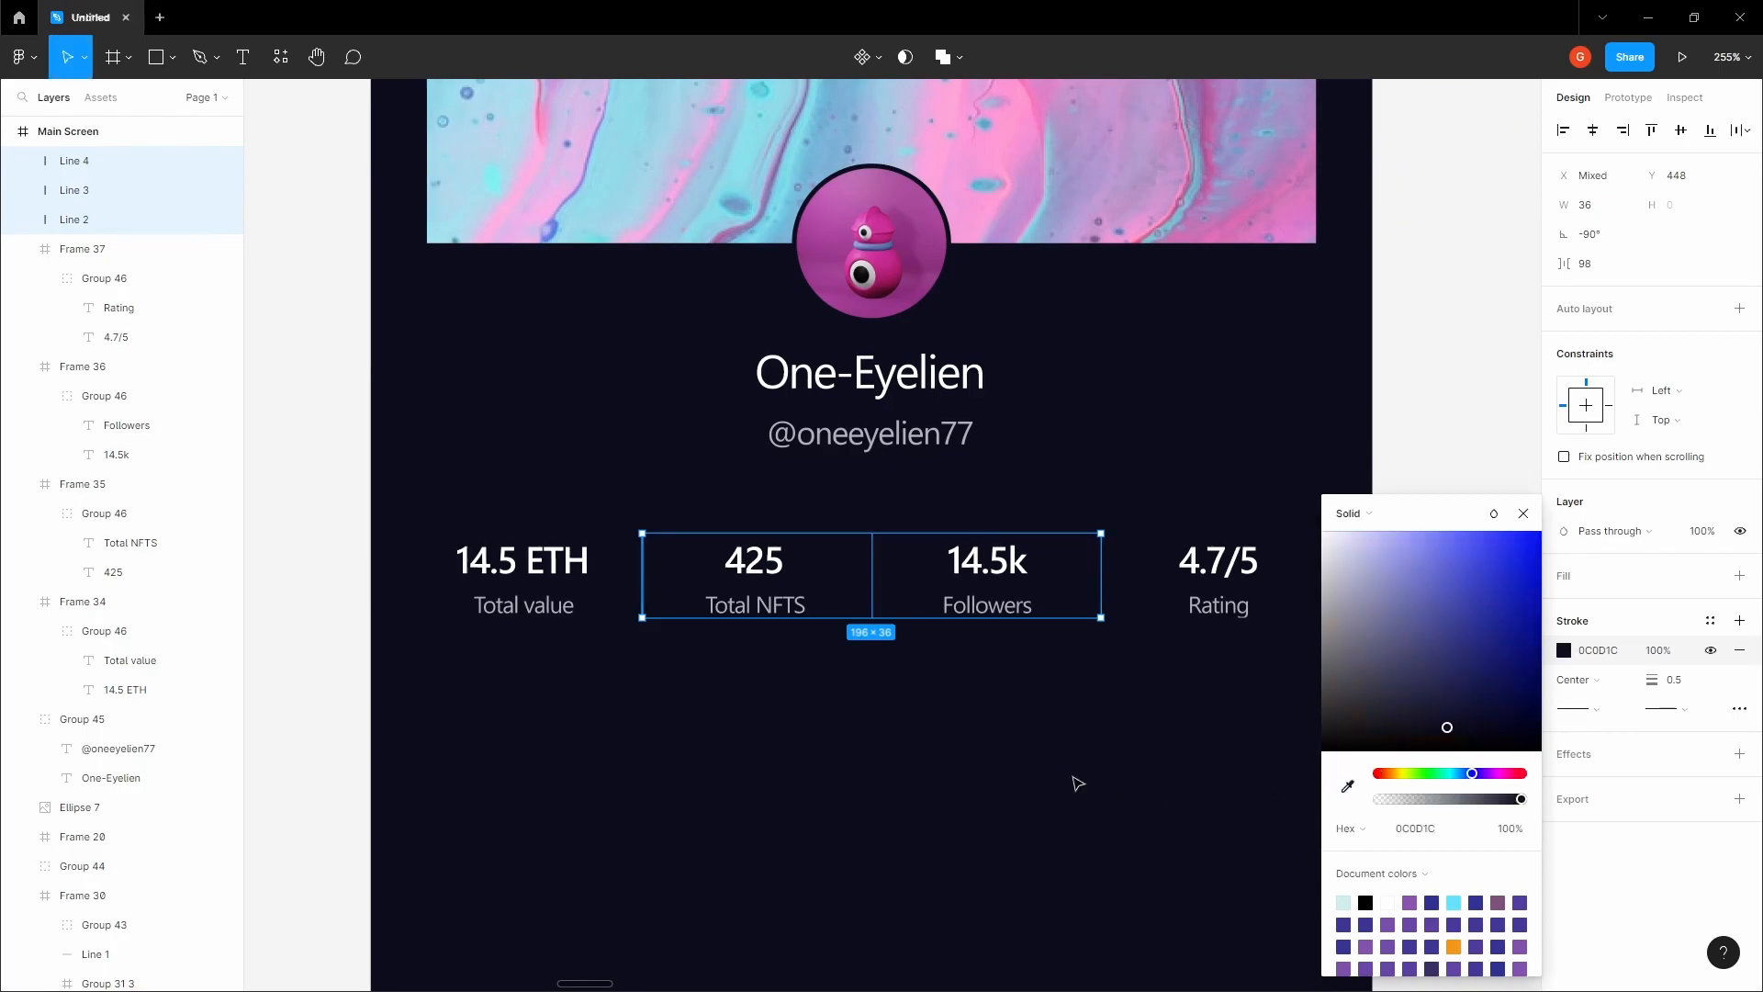
pyautogui.moveTo(1447, 728); pyautogui.dragTo(1441, 723)
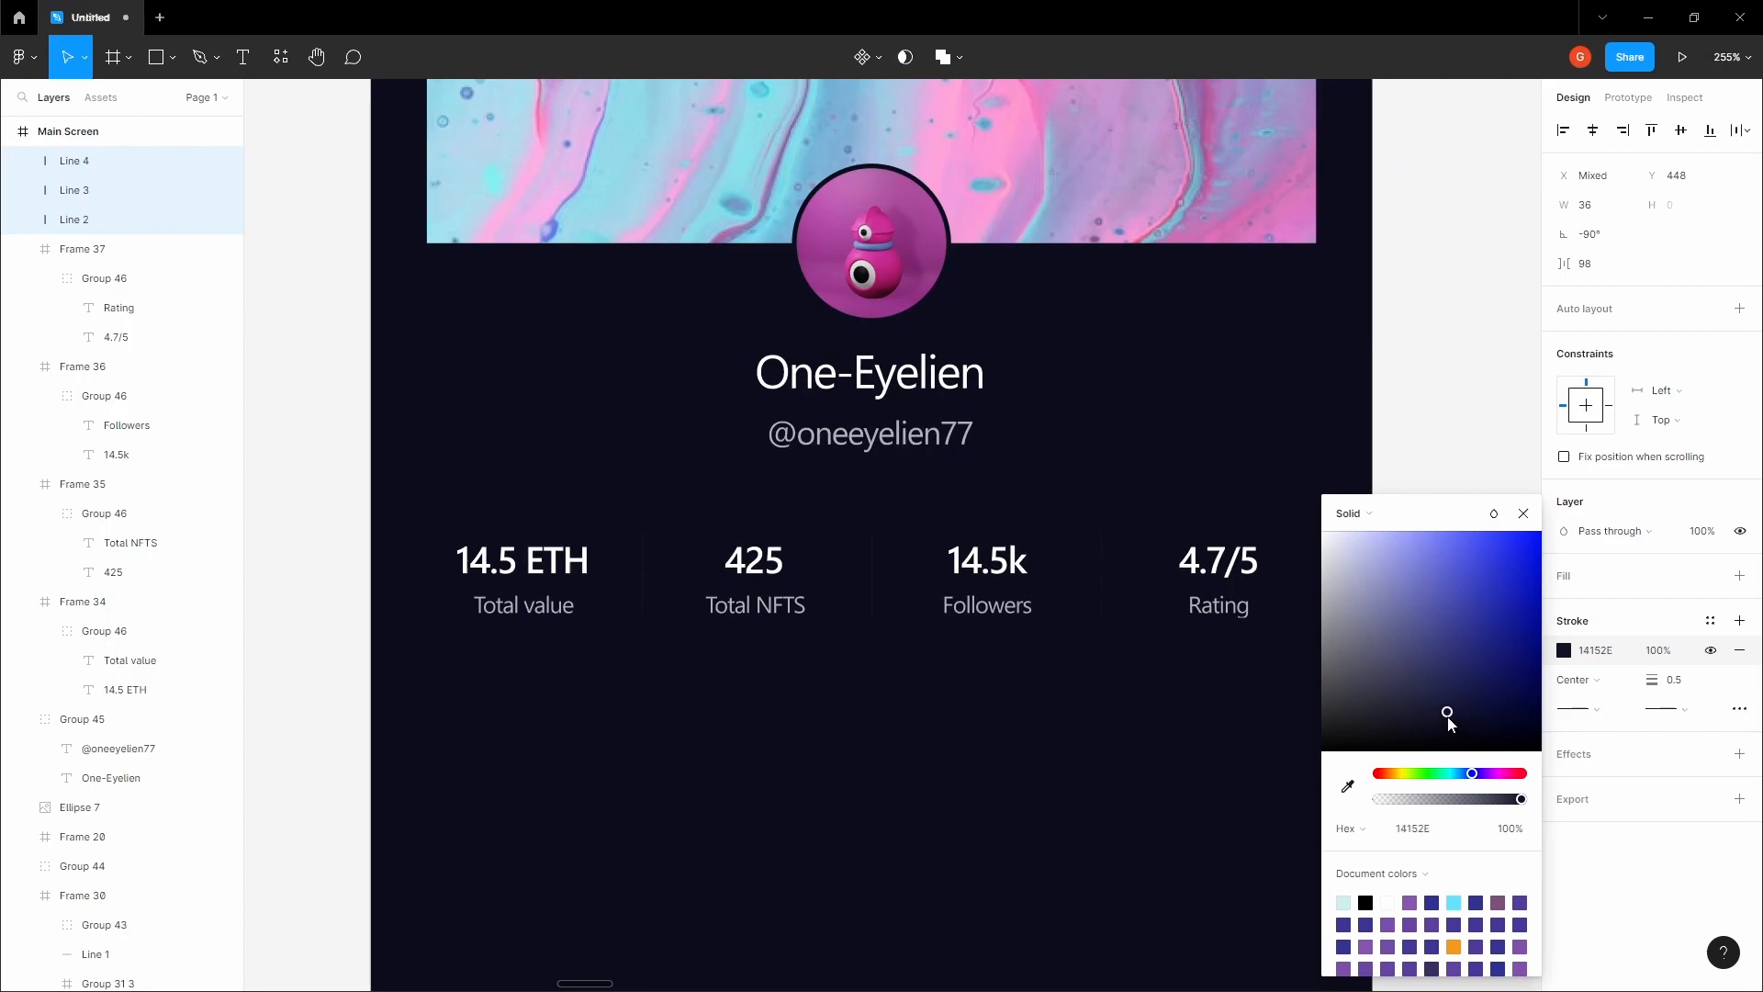
pyautogui.moveTo(1448, 715); pyautogui.dragTo(1438, 711)
pyautogui.click(1093, 730)
# - Reselect the three divider lines and adjust their stroke color to 1F213E
pyautogui.scroll(-3, 1093, 730)
pyautogui.moveTo(1093, 730); pyautogui.dragTo(1008, 696)
pyautogui.scroll(1, 1007, 695)
pyautogui.hotkey('ctrl', 'z')
pyautogui.click(1564, 650)
pyautogui.moveTo(1432, 701); pyautogui.dragTo(1430, 703)
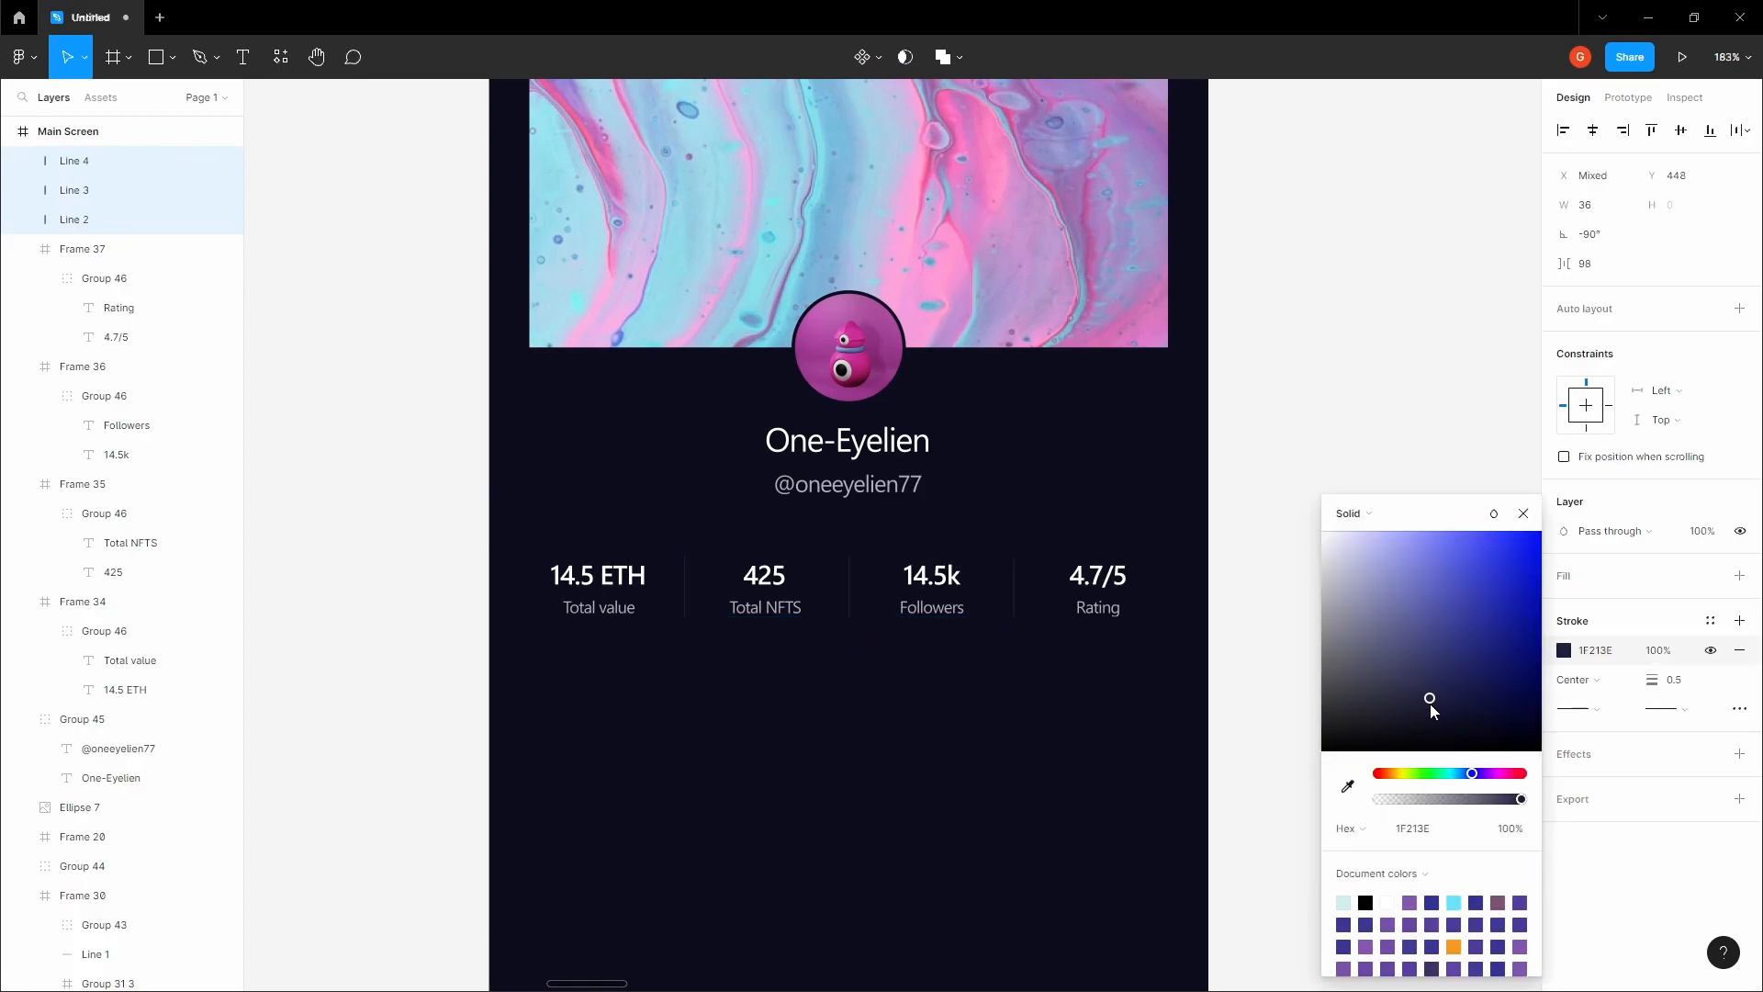
pyautogui.click(1059, 705)
# - Give the start points of the three divider lines a Round cap and check the result
pyautogui.press('space')
pyautogui.scroll(2, 1015, 593)
pyautogui.scroll(3, 1016, 593)
pyautogui.click(1012, 587)
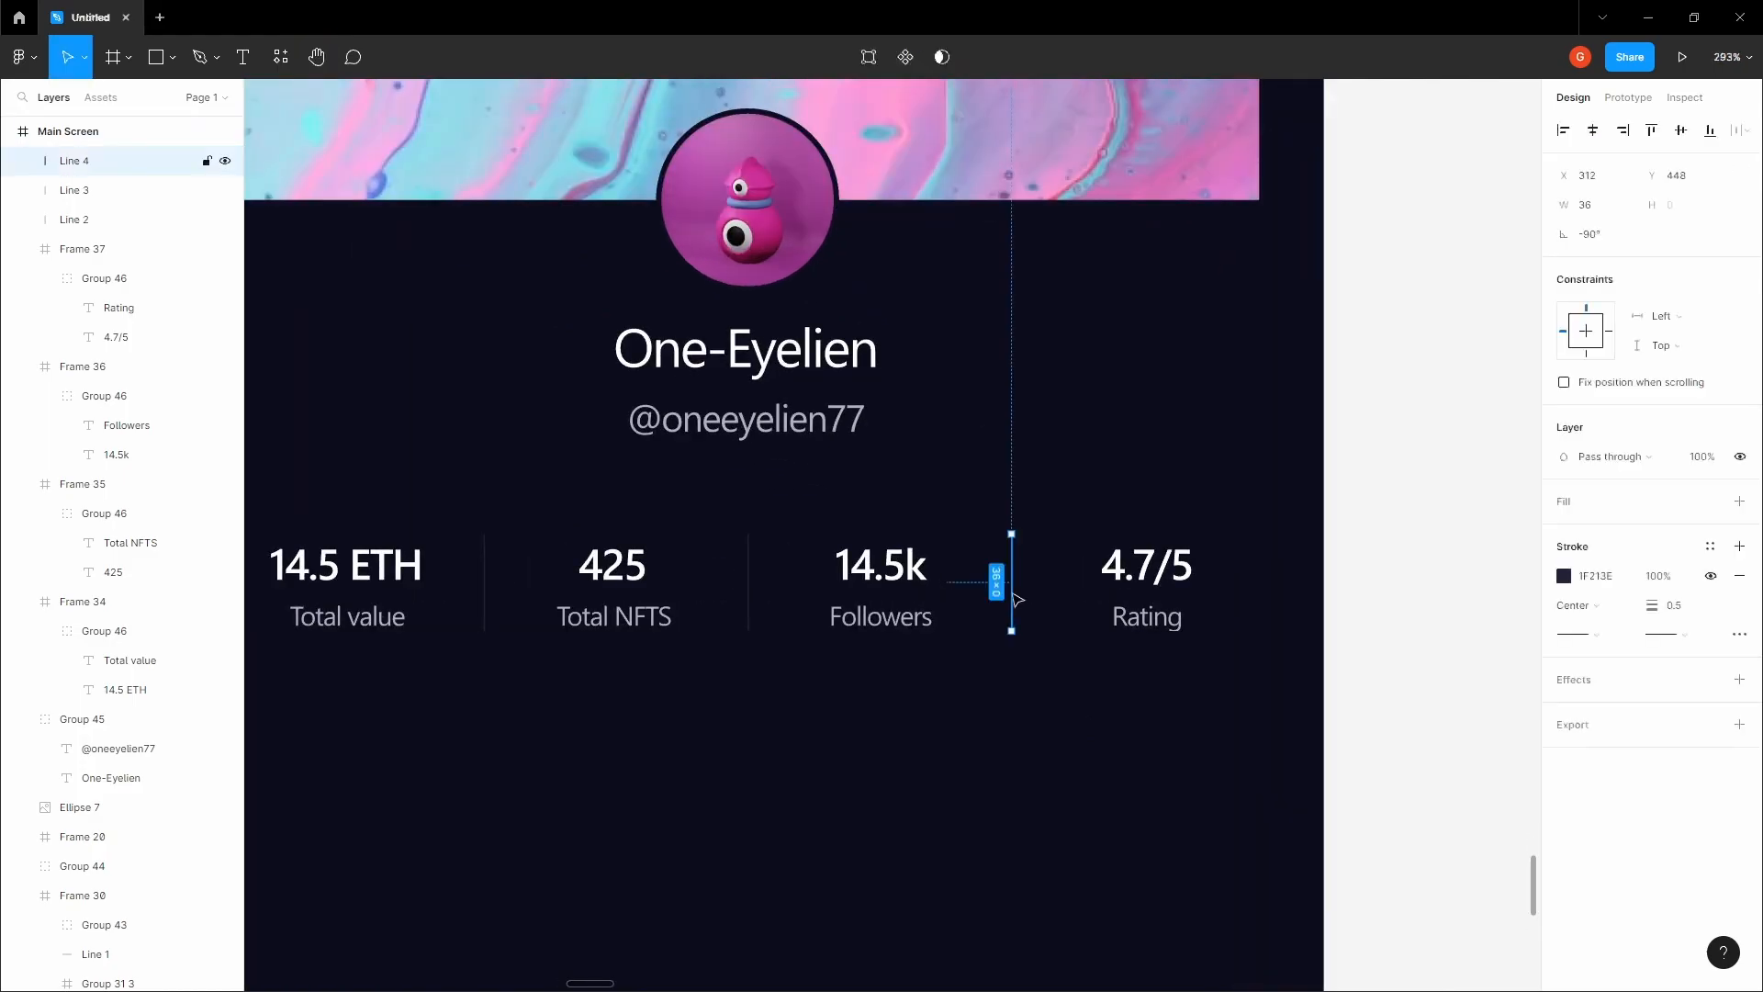
pyautogui.keyDown('shift'); pyautogui.click(787, 587); pyautogui.keyUp('shift')
pyautogui.keyDown('shift'); pyautogui.click(488, 575); pyautogui.keyUp('shift')
pyautogui.click(1578, 708)
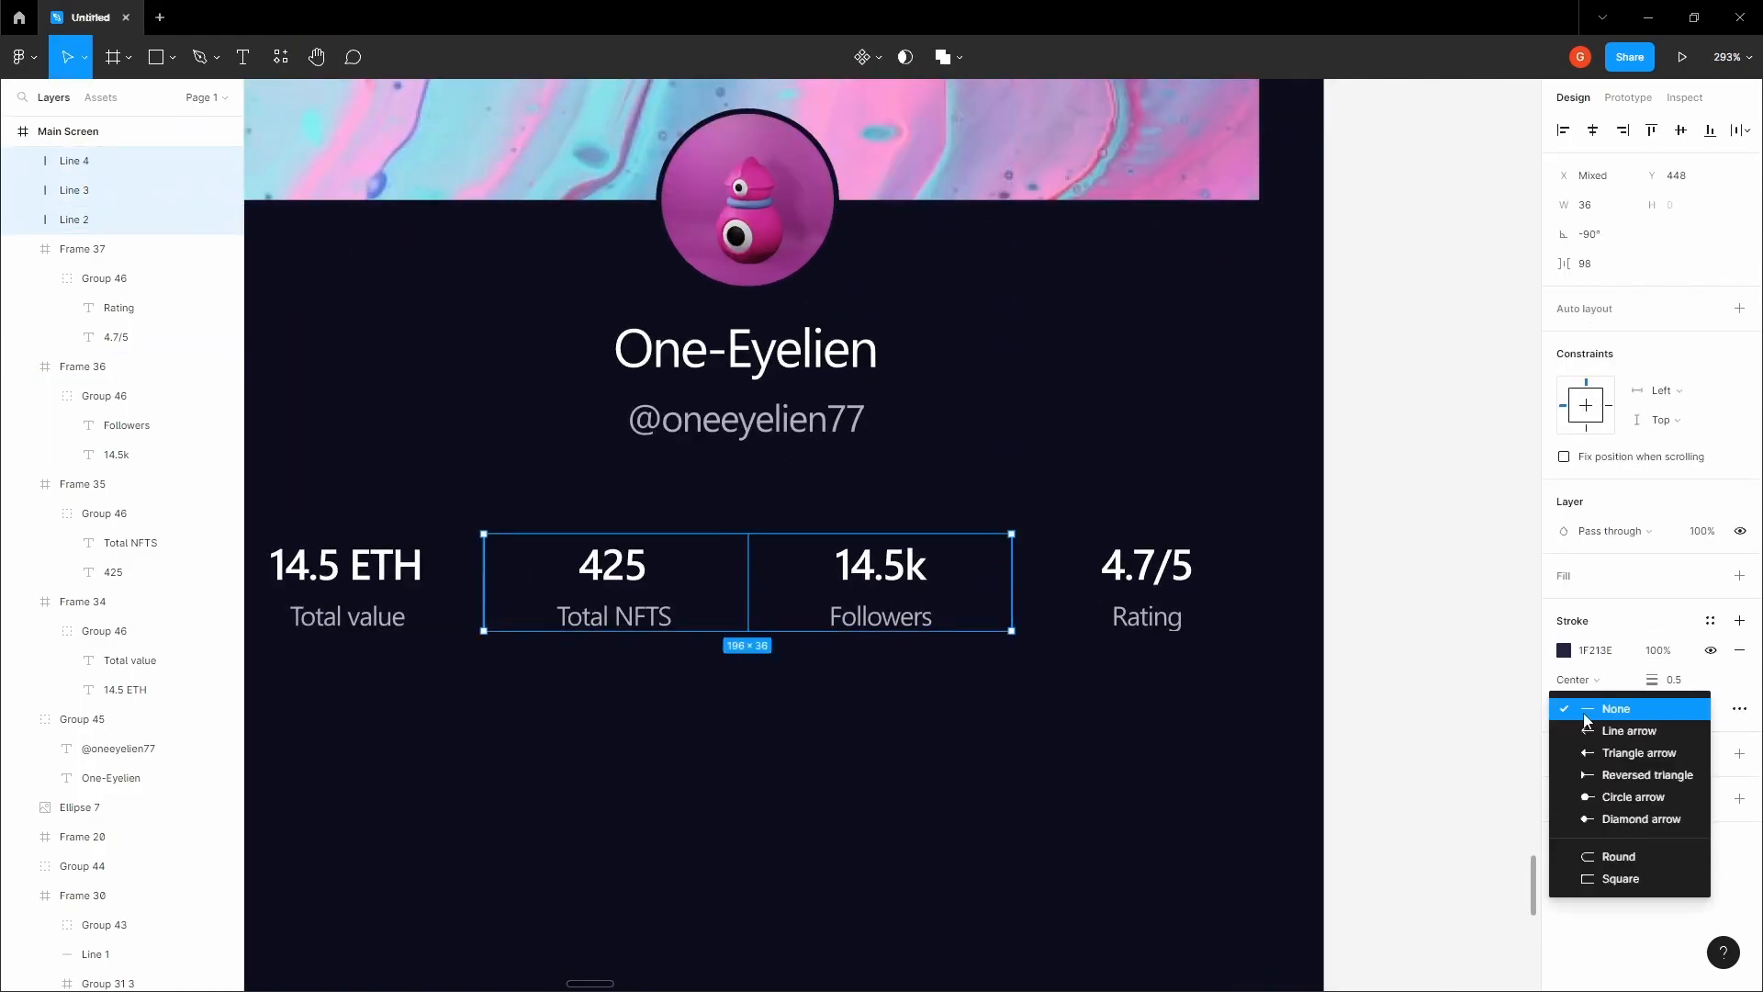
pyautogui.click(1599, 862)
pyautogui.click(1050, 728)
pyautogui.press('space')
pyautogui.scroll(6, 1121, 516)
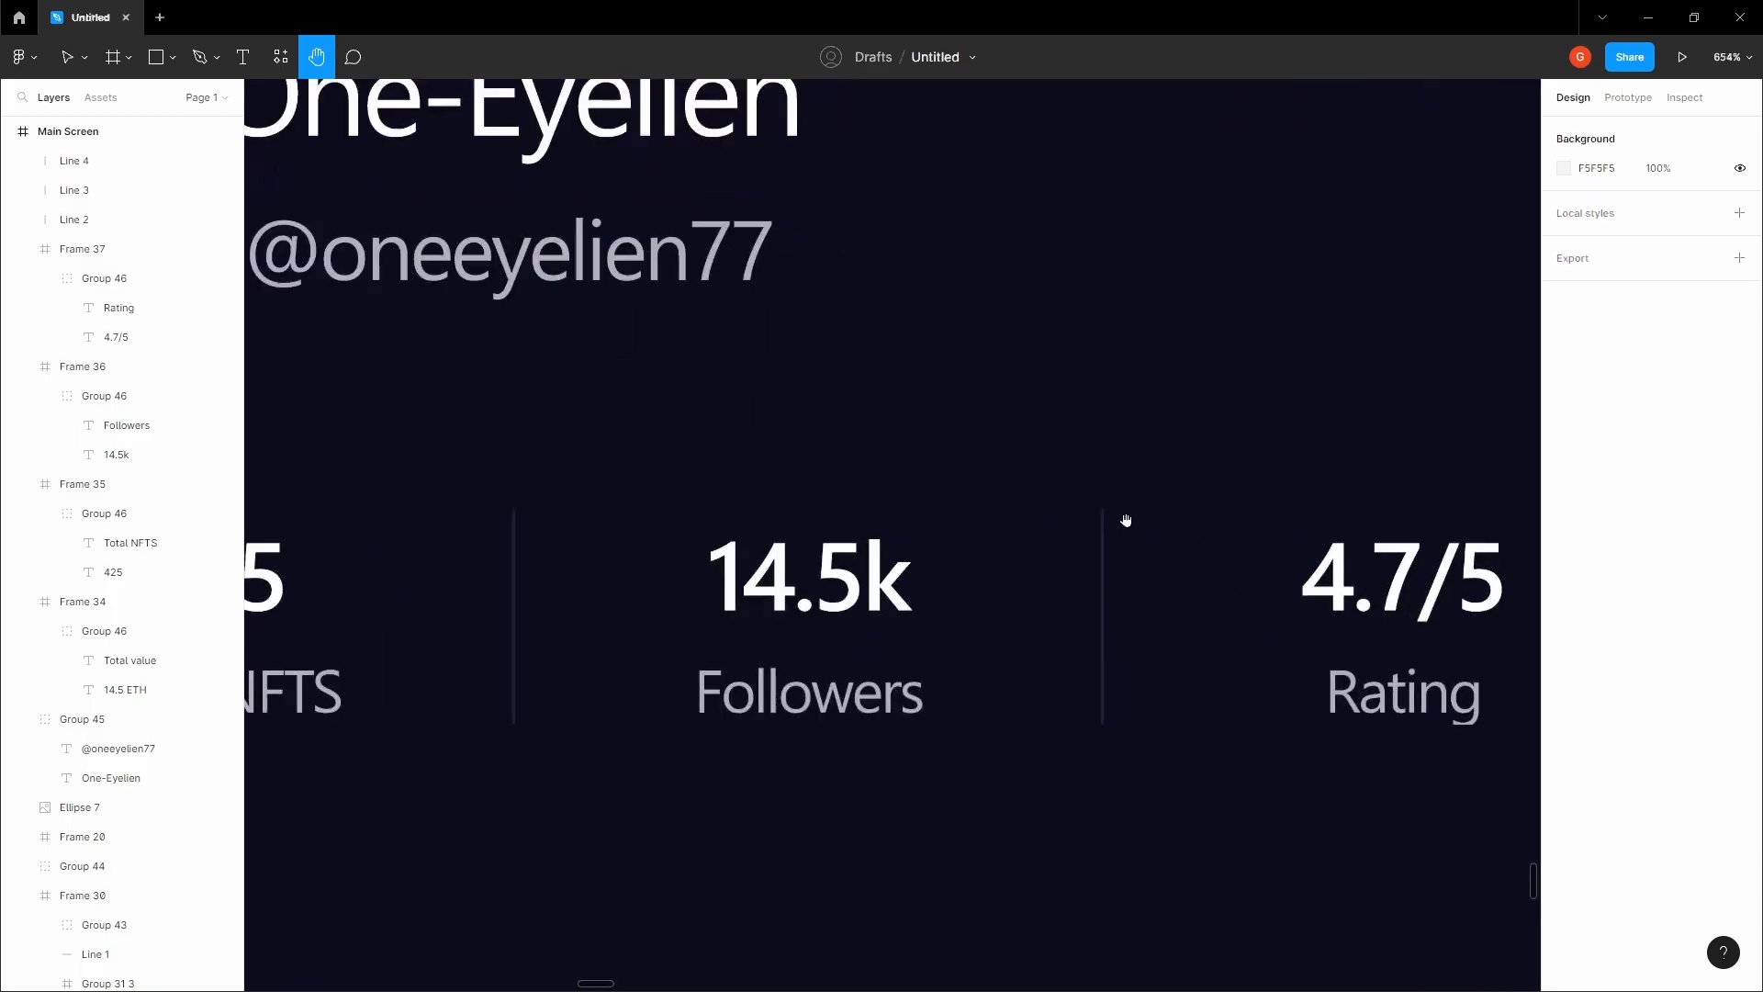
pyautogui.scroll(-7, 1039, 486)
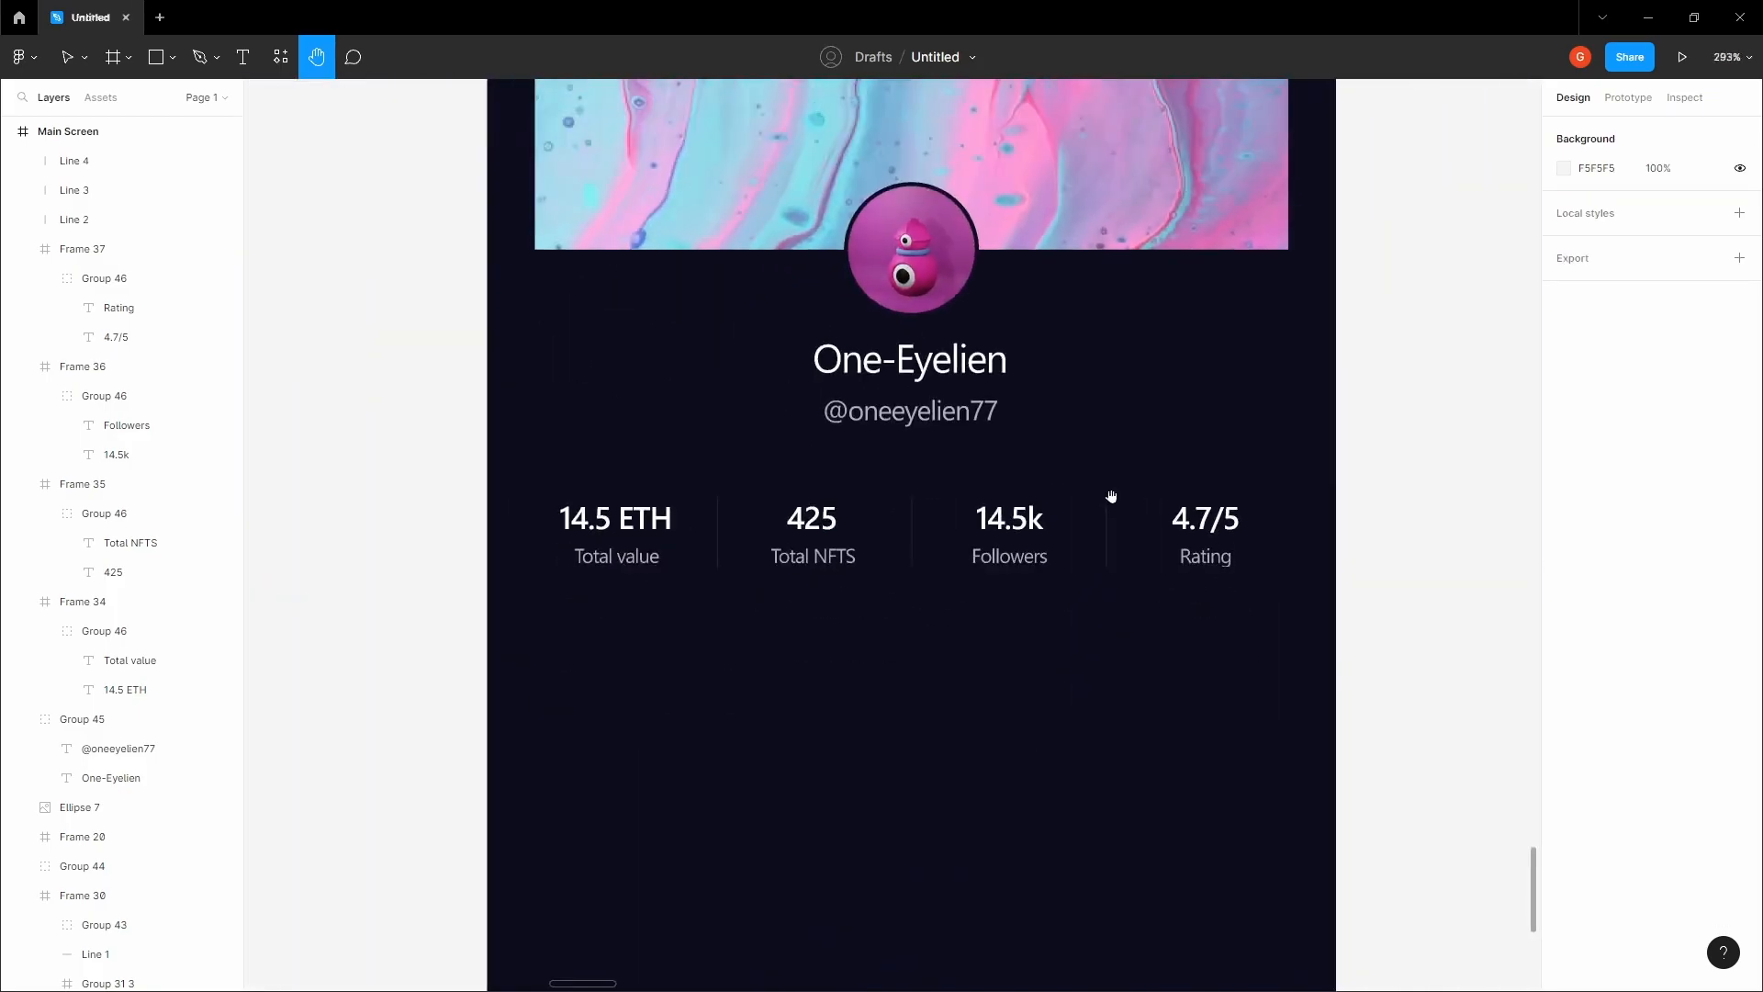
# - Distribute the four profile statistic frames and the three divider lines with equal horizontal spacing
pyautogui.click(688, 519)
pyautogui.click(643, 608)
pyautogui.click(610, 512)
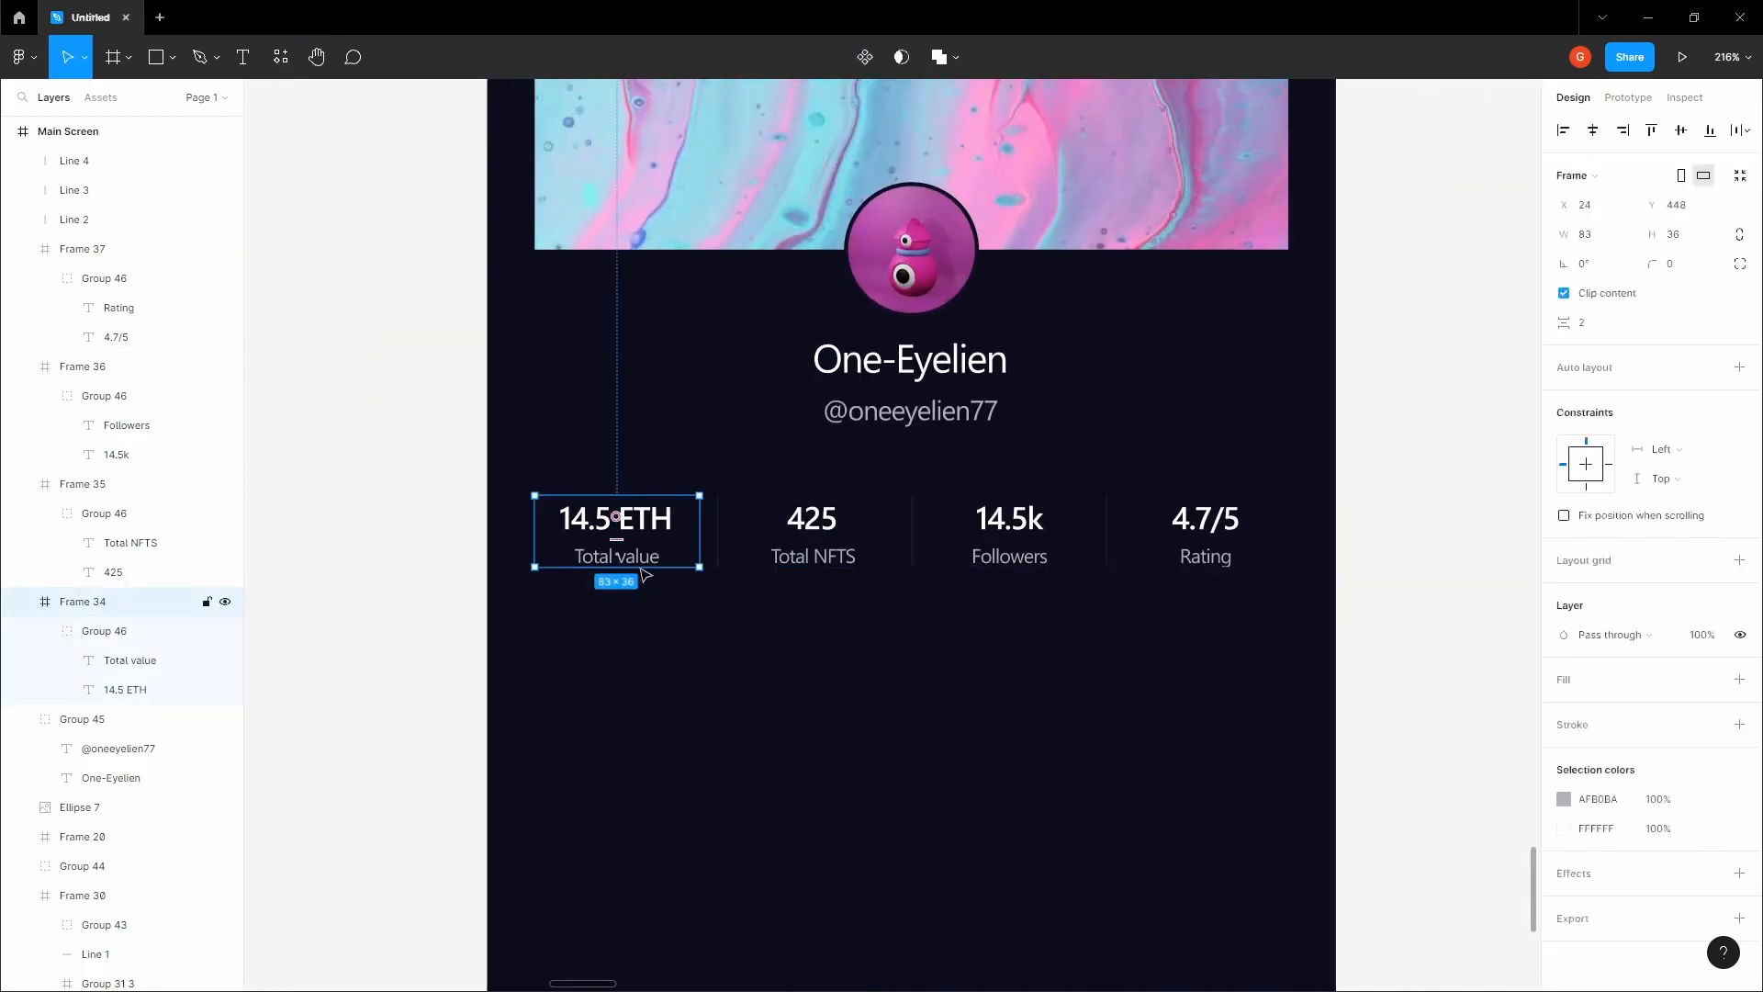
pyautogui.keyDown('shift'); pyautogui.click(724, 551); pyautogui.keyUp('shift')
pyautogui.keyDown('shift'); pyautogui.click(891, 532); pyautogui.keyUp('shift')
pyautogui.keyDown('shift'); pyautogui.click(912, 529); pyautogui.keyUp('shift')
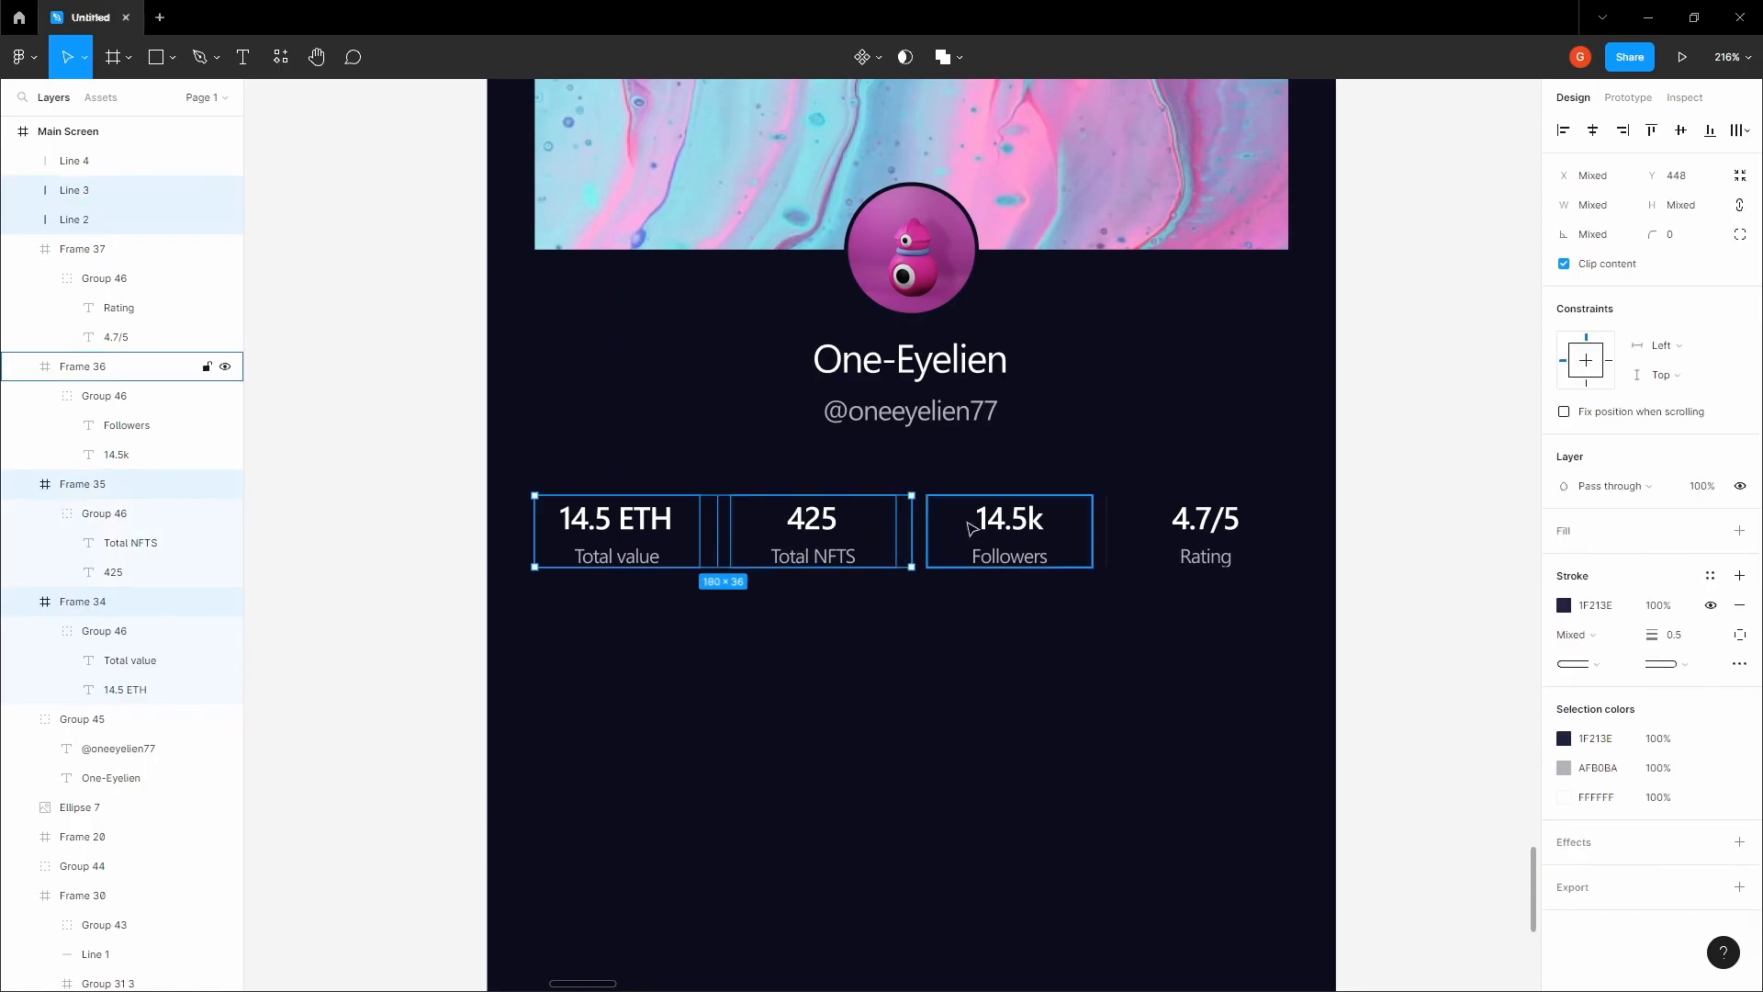
pyautogui.keyDown('shift'); pyautogui.click(959, 524); pyautogui.keyUp('shift')
pyautogui.keyDown('shift'); pyautogui.click(1107, 528); pyautogui.keyUp('shift')
pyautogui.keyDown('shift'); pyautogui.click(1175, 533); pyautogui.keyUp('shift')
pyautogui.click(1745, 133)
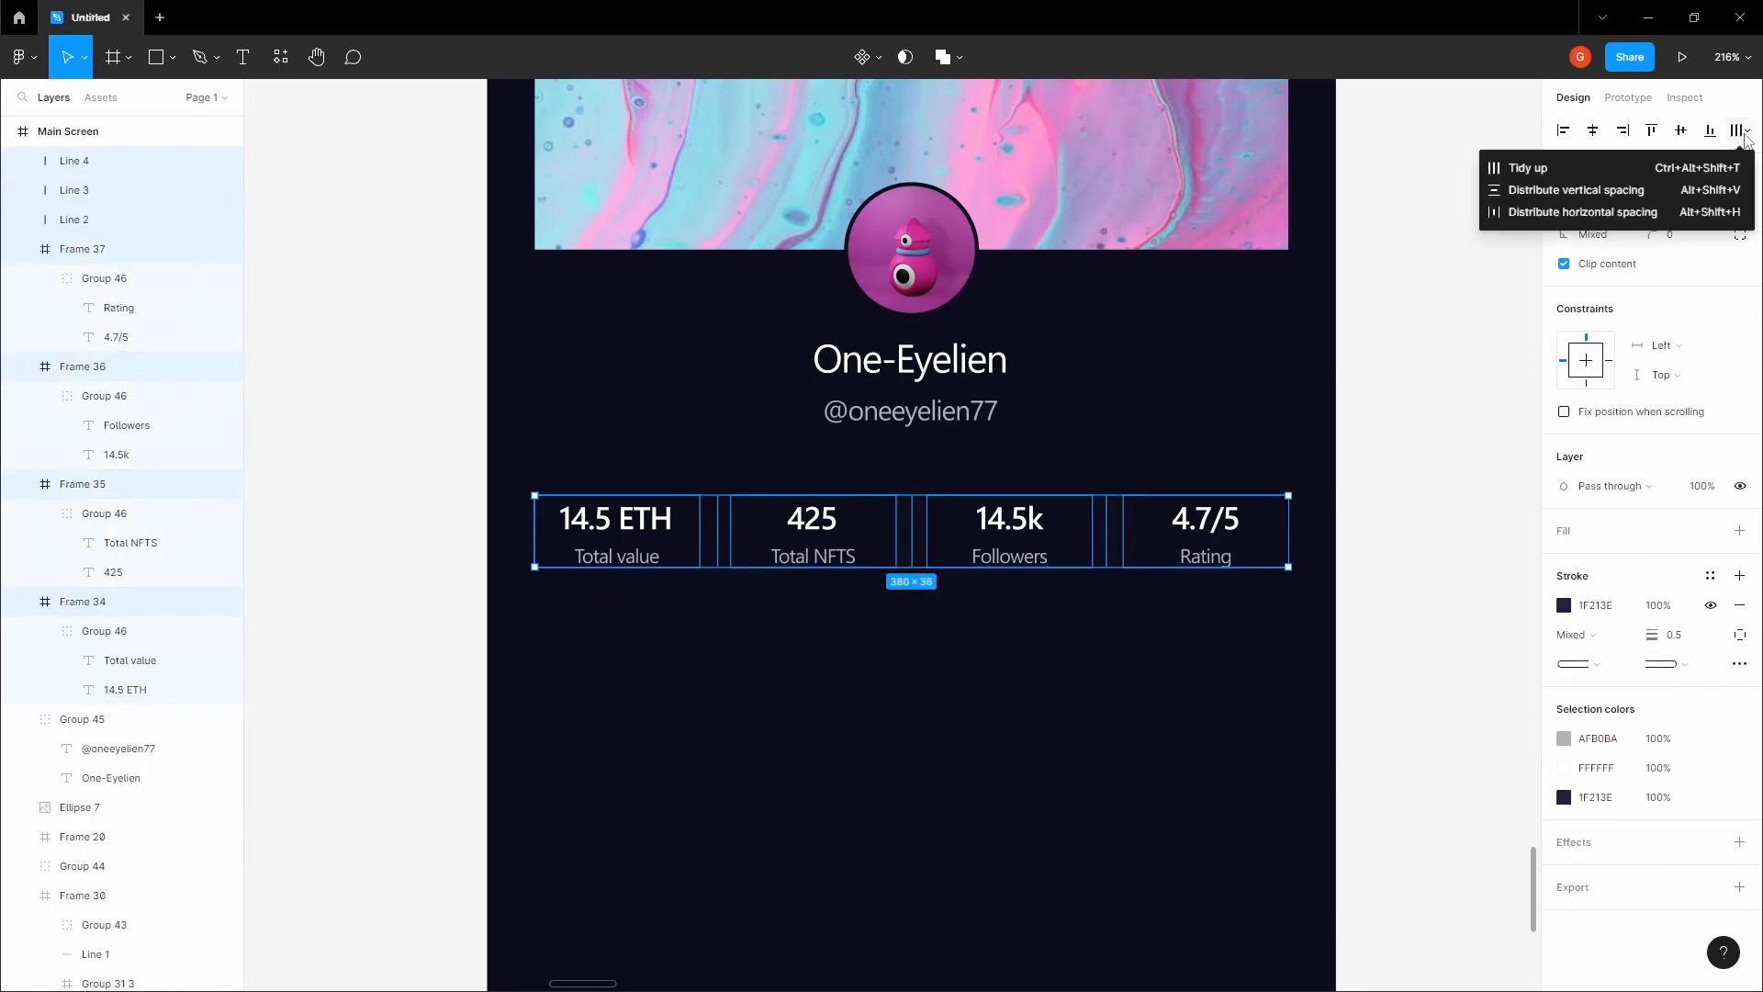
pyautogui.click(1603, 212)
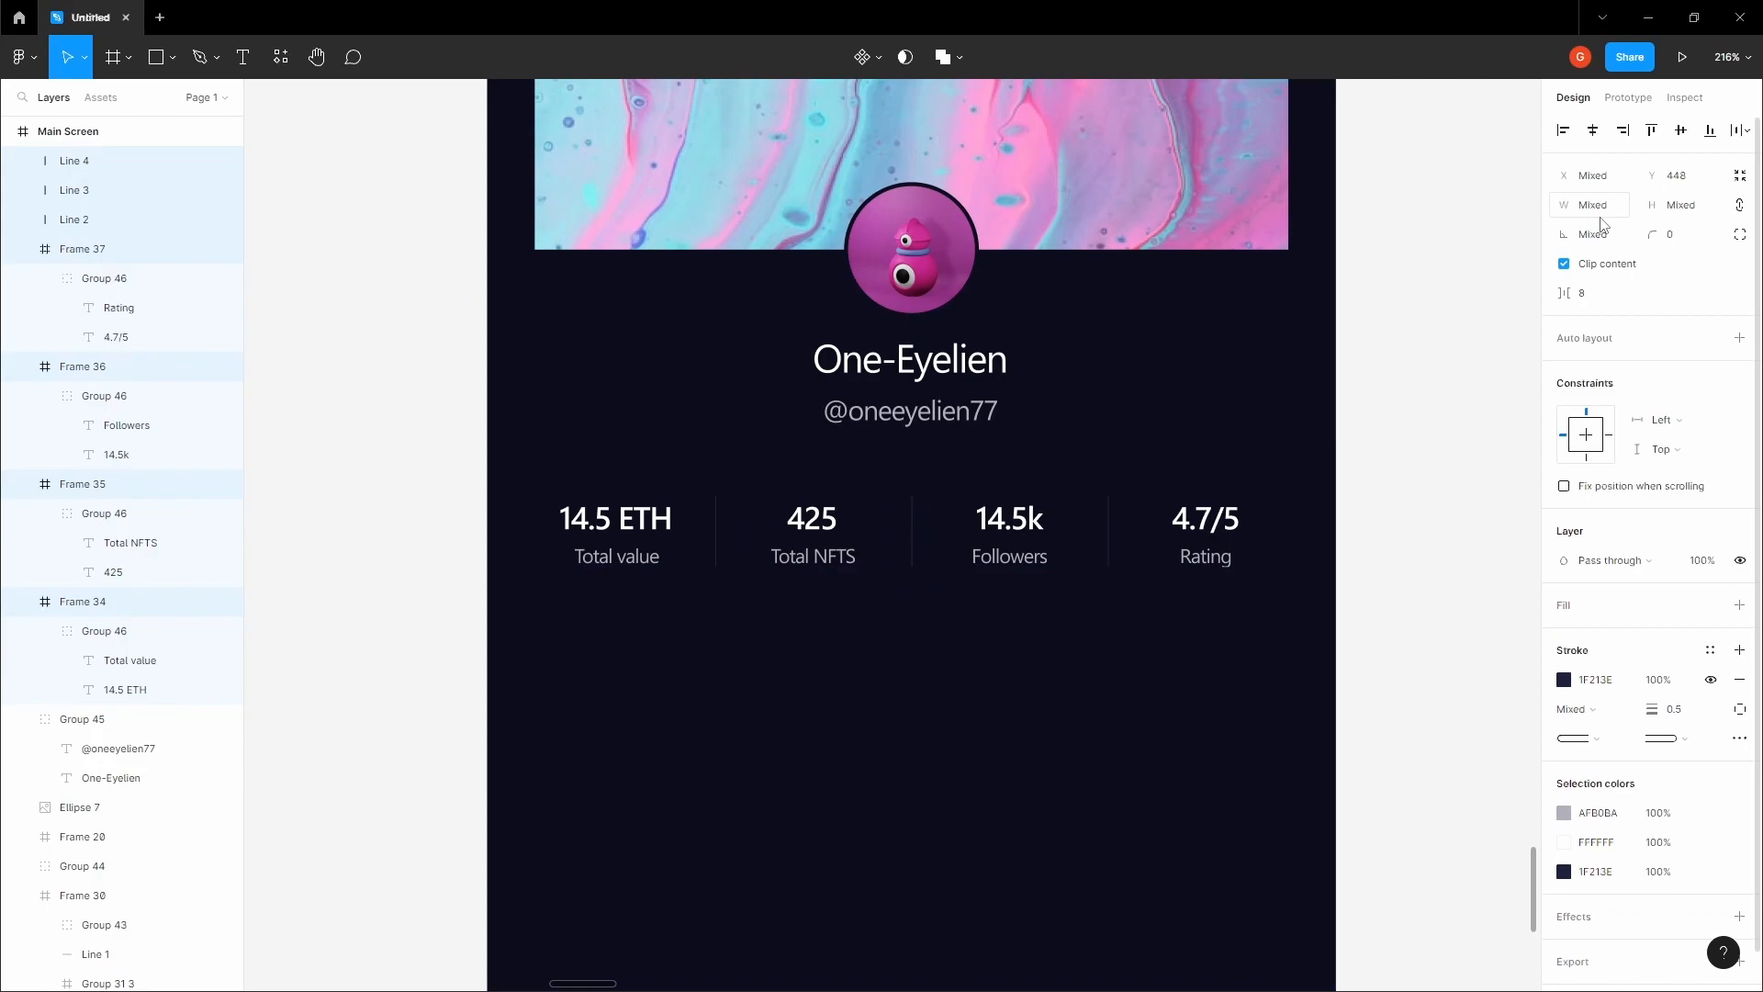
pyautogui.click(1740, 136)
pyautogui.click(1607, 212)
pyautogui.click(1225, 291)
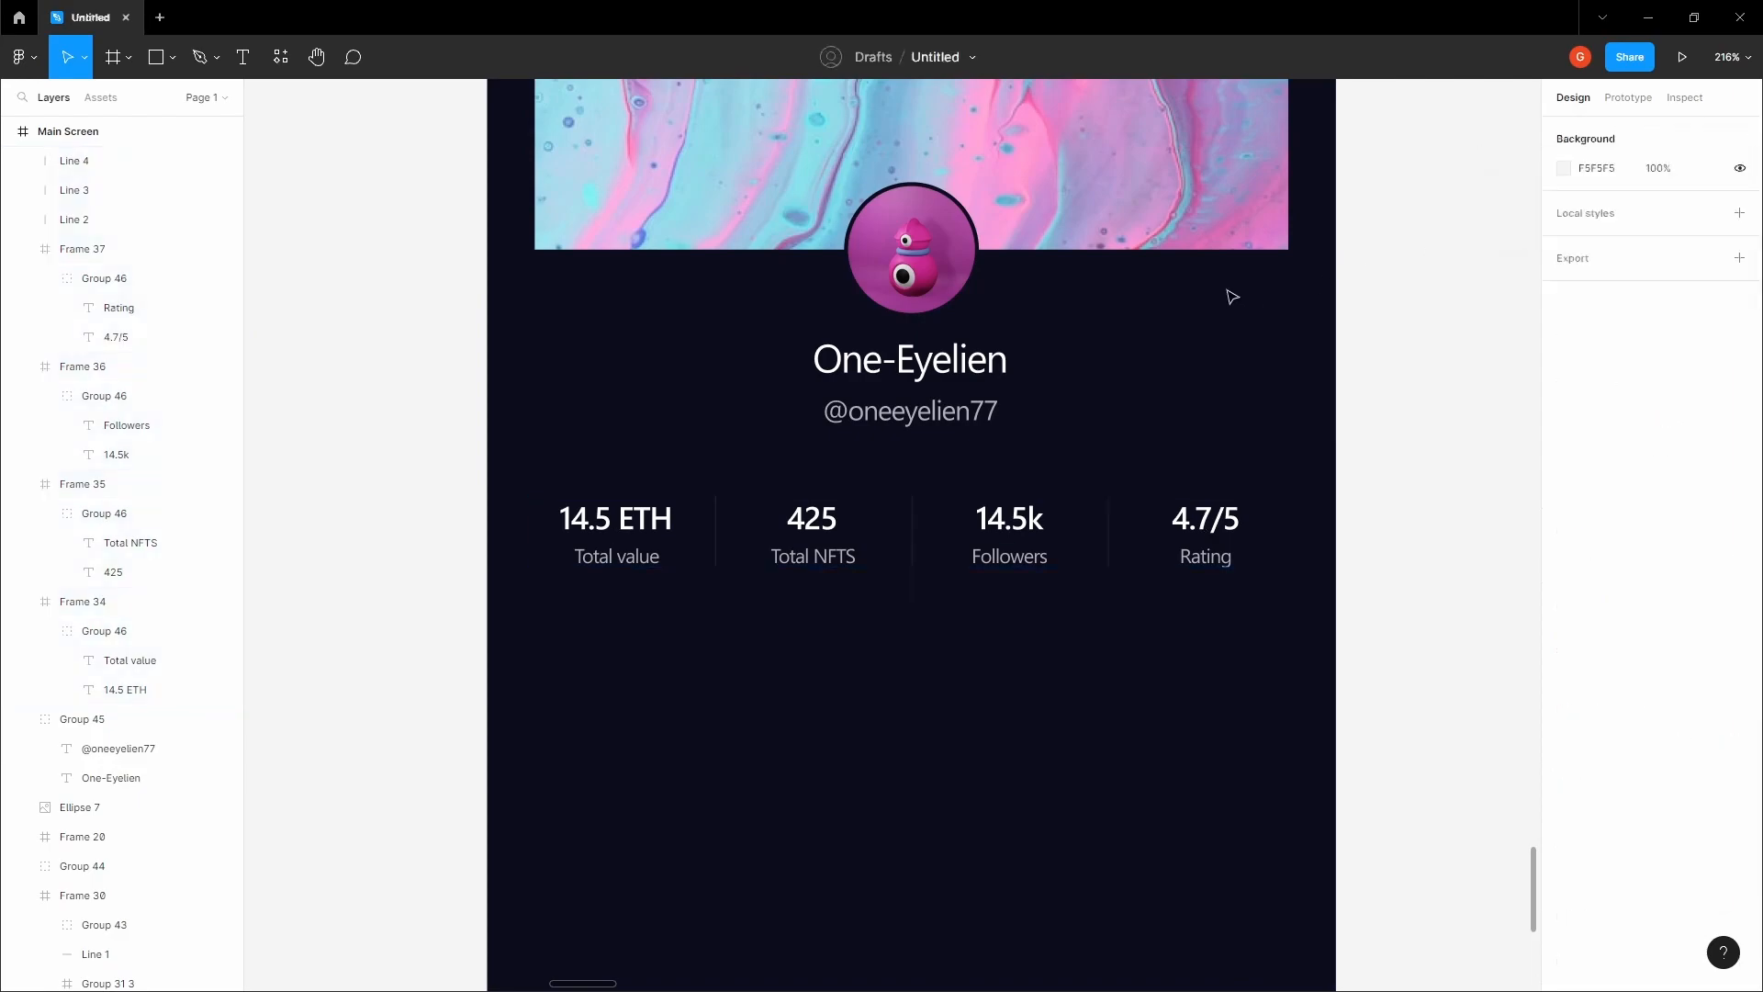
# - Check the four statistic frames and divider lines against the layout grid columns, with the grids shown temporarily
pyautogui.moveTo(1226, 291); pyautogui.dragTo(1242, 302)
pyautogui.hotkey('shift', 'g')
pyautogui.moveTo(1178, 366); pyautogui.dragTo(1198, 363)
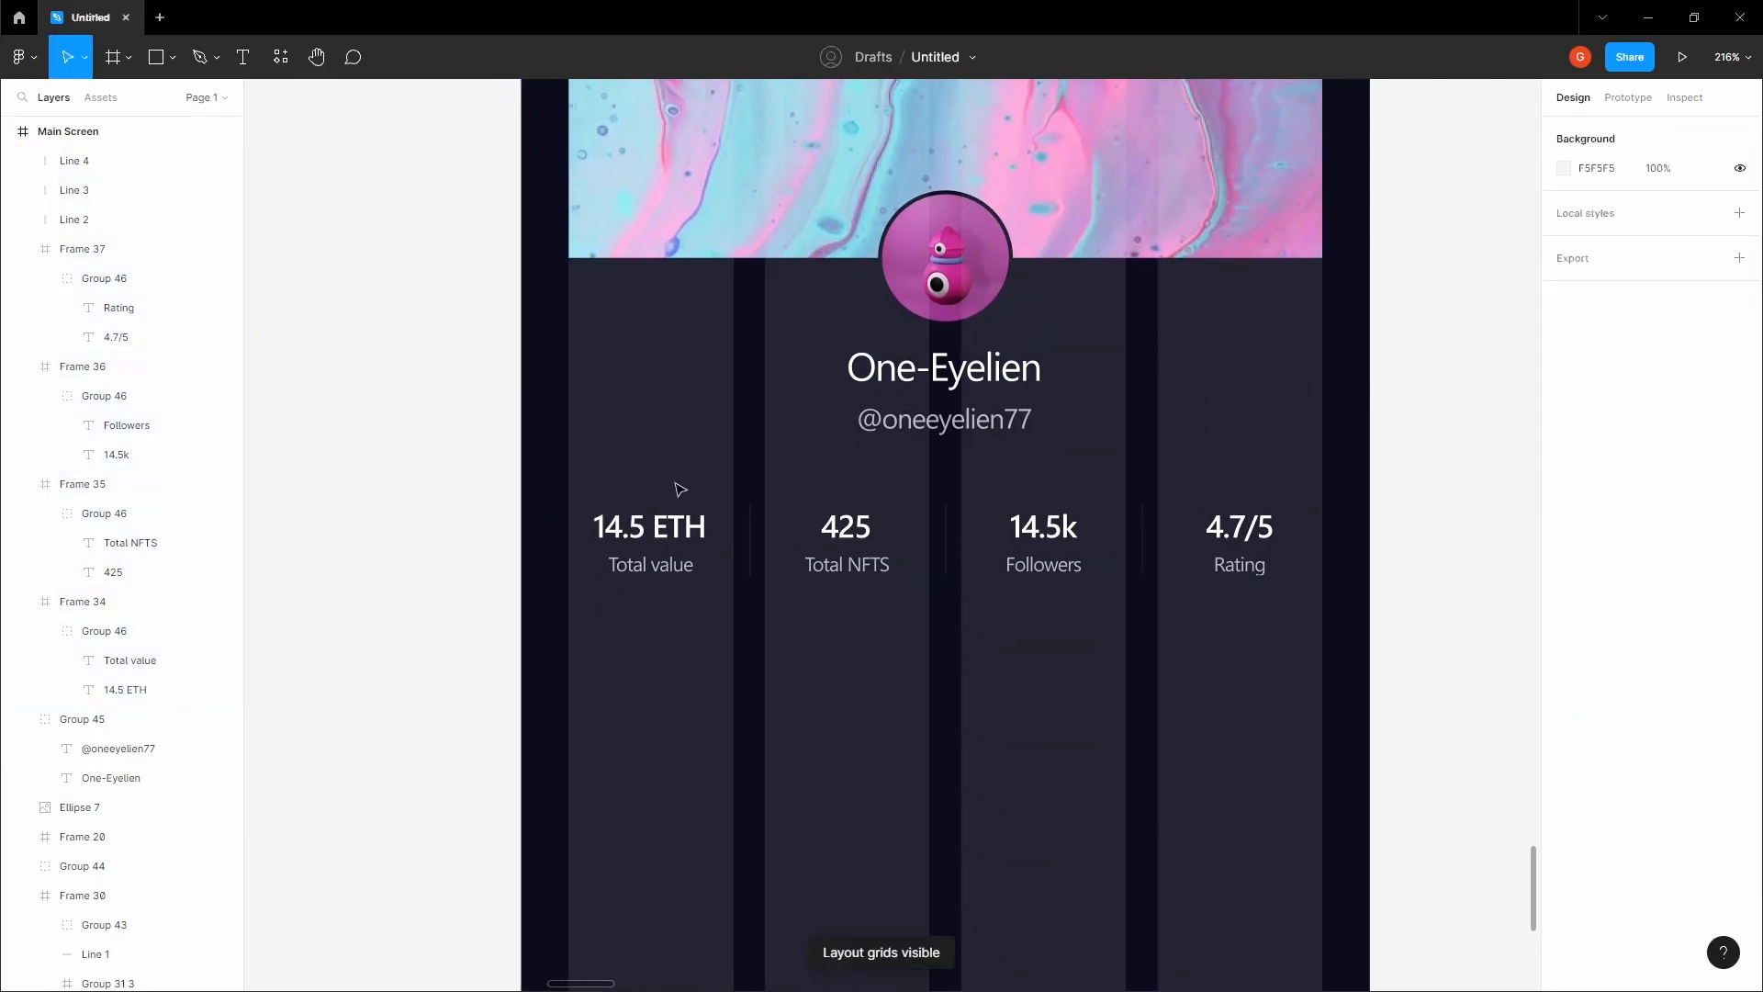
pyautogui.click(663, 528)
pyautogui.scroll(5, 562, 509)
pyautogui.scroll(2, 571, 511)
pyautogui.scroll(-3, 571, 510)
pyautogui.moveTo(817, 419); pyautogui.dragTo(588, 413)
pyautogui.click(795, 533)
pyautogui.moveTo(834, 458); pyautogui.dragTo(658, 455)
pyautogui.click(927, 527)
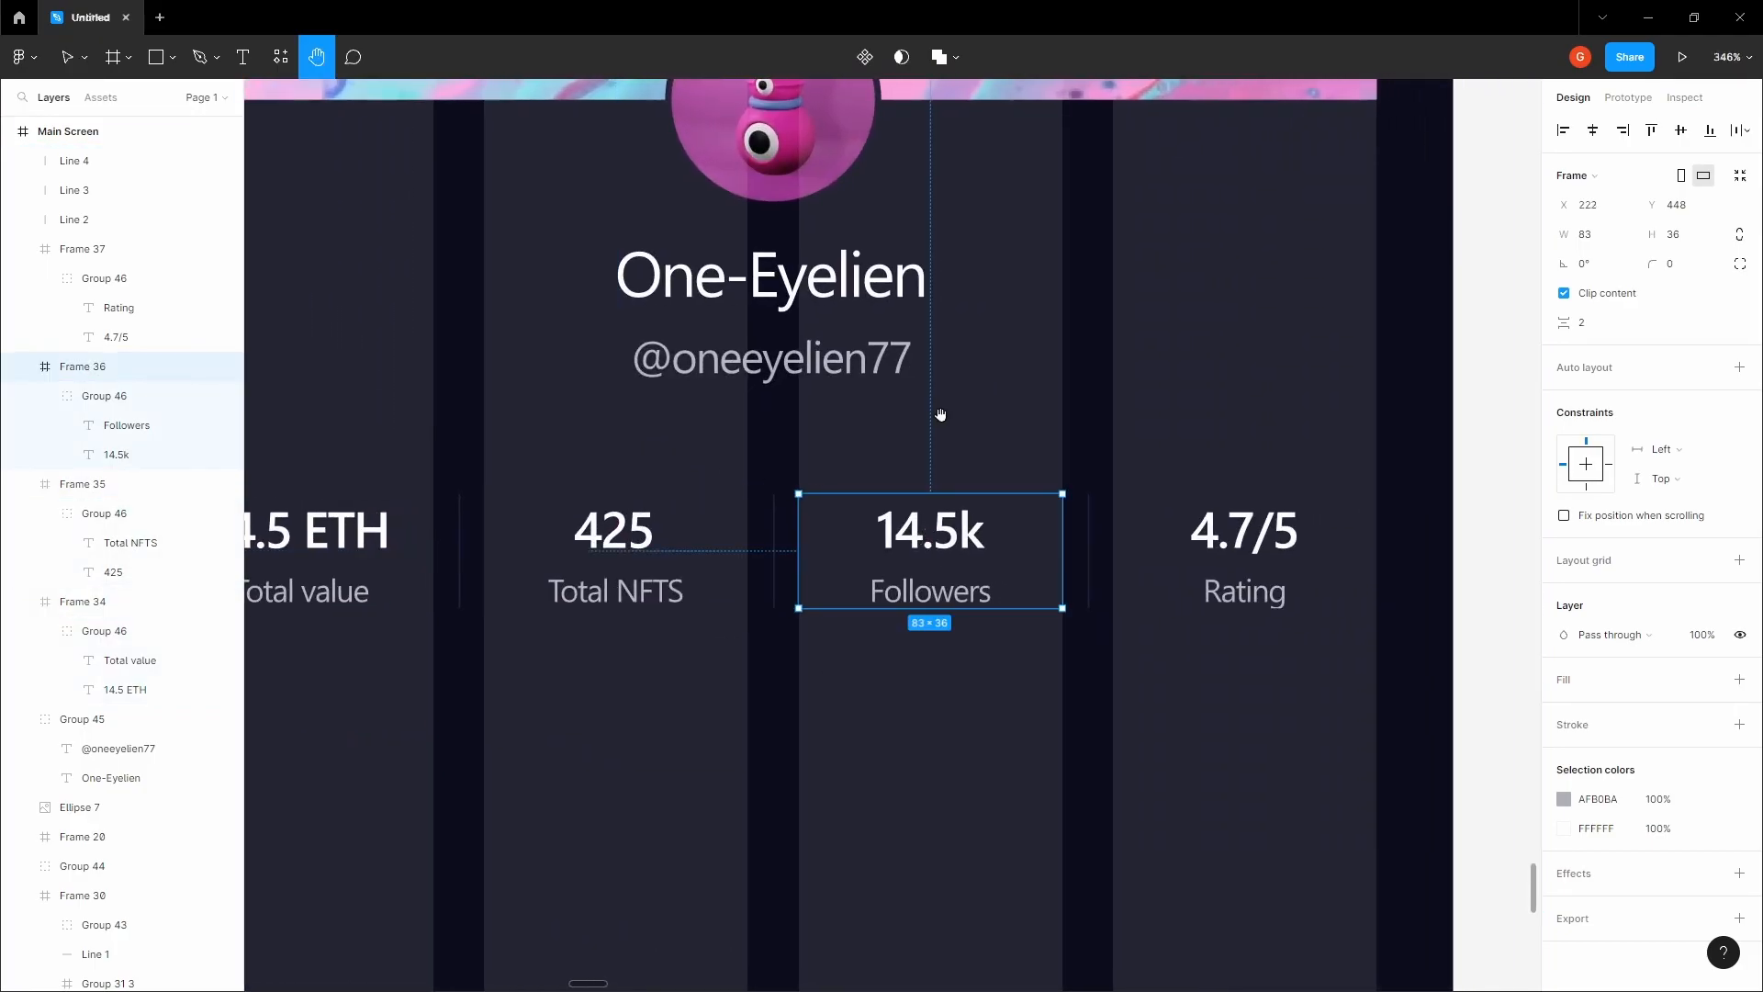
pyautogui.moveTo(941, 416); pyautogui.dragTo(724, 418)
pyautogui.click(1013, 543)
pyautogui.click(938, 416)
pyautogui.click(925, 538)
pyautogui.press('alt')
pyautogui.scroll(5, 1186, 539)
pyautogui.scroll(-6, 1073, 456)
pyautogui.click(909, 392)
pyautogui.moveTo(879, 383); pyautogui.dragTo(1122, 468)
pyautogui.scroll(-2, 1185, 419)
pyautogui.hotkey('ctrl', 'shift', '4')
pyautogui.scroll(-3, 1121, 468)
# - Group the four profile statistic frames and the three divider lines together
pyautogui.press('v')
pyautogui.moveTo(748, 665); pyautogui.dragTo(728, 558)
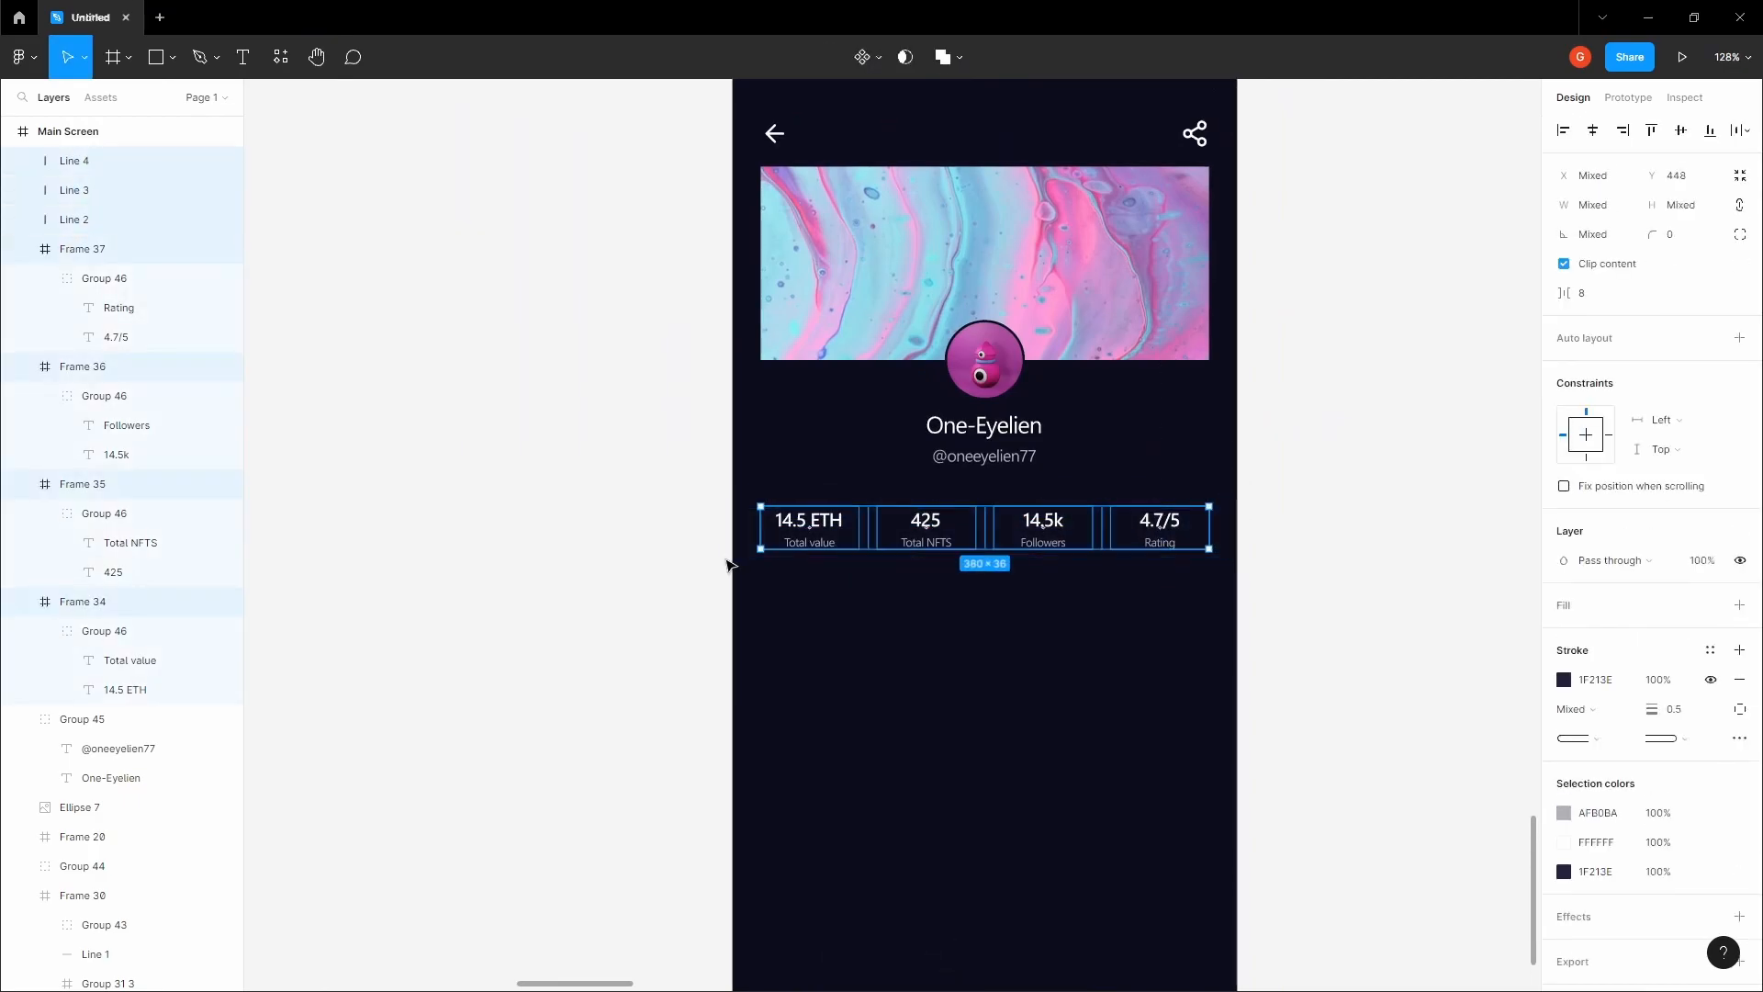
pyautogui.hotkey('ctrl', 'g')
# - Nudge the statistics group up so it sits 24 px below the profile name and handle
pyautogui.press('alt')
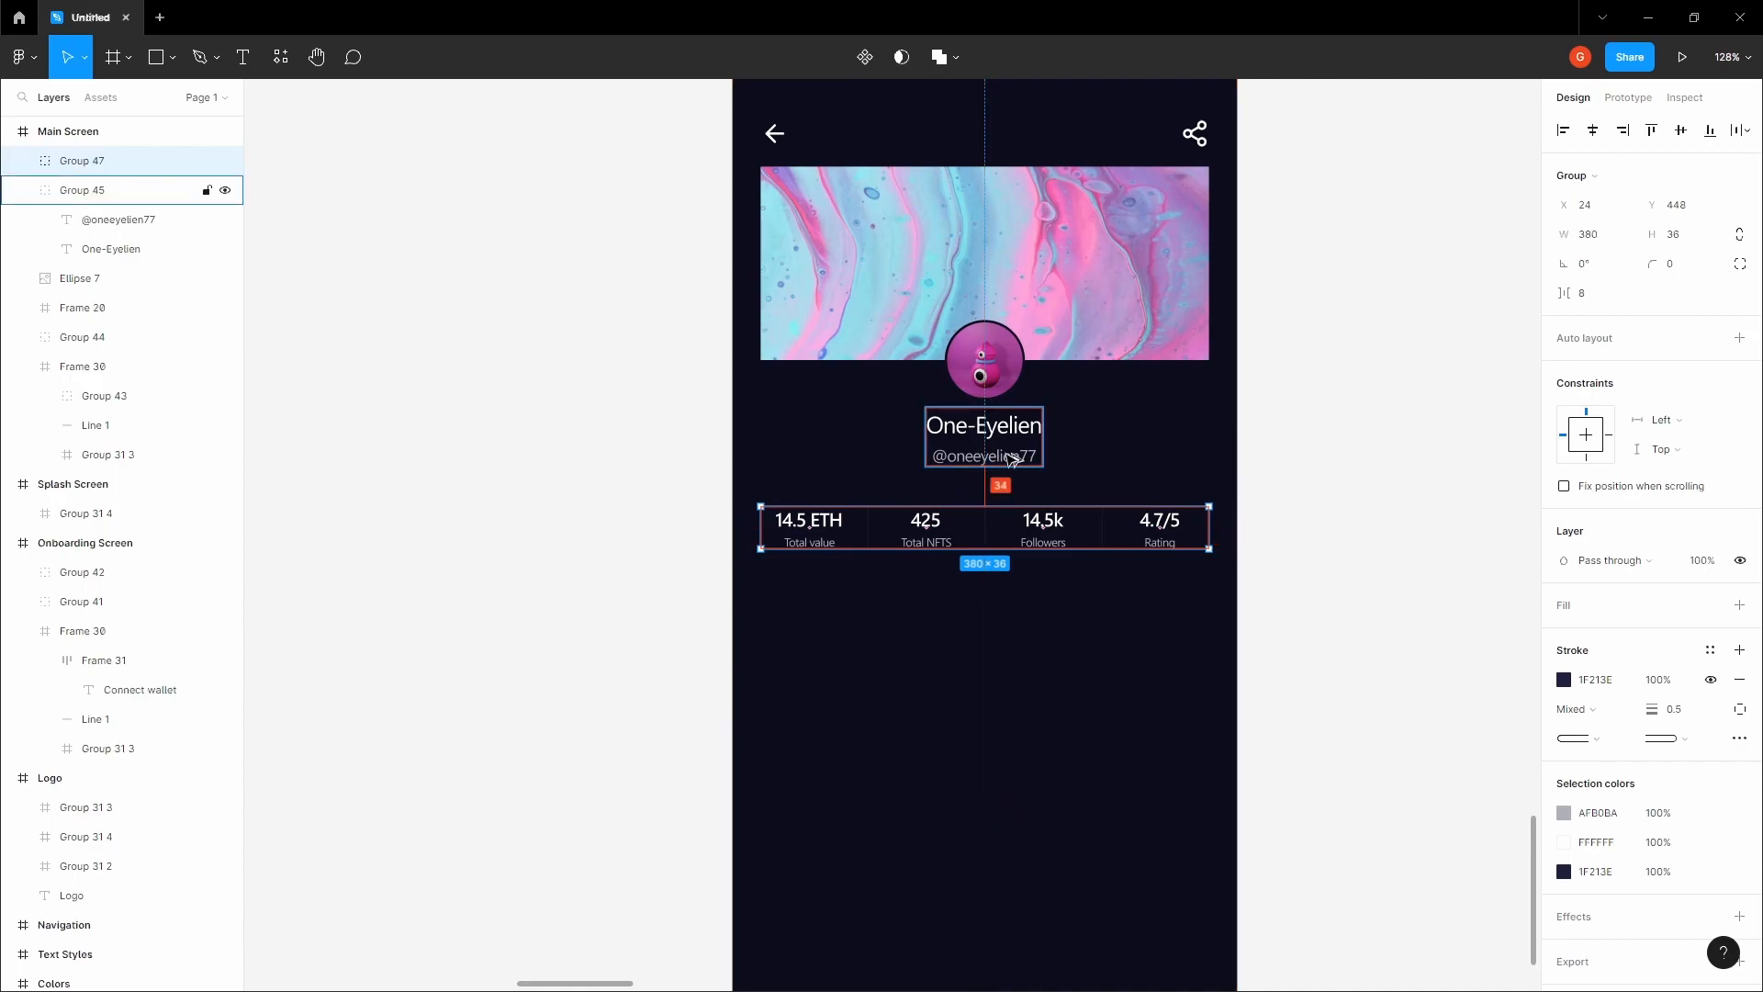
pyautogui.hotkey('shift', 'Up')
pyautogui.press('Up')
pyautogui.press('Up')
pyautogui.press('Up')
pyautogui.press('Up')
pyautogui.press('Up')
pyautogui.press('Up')
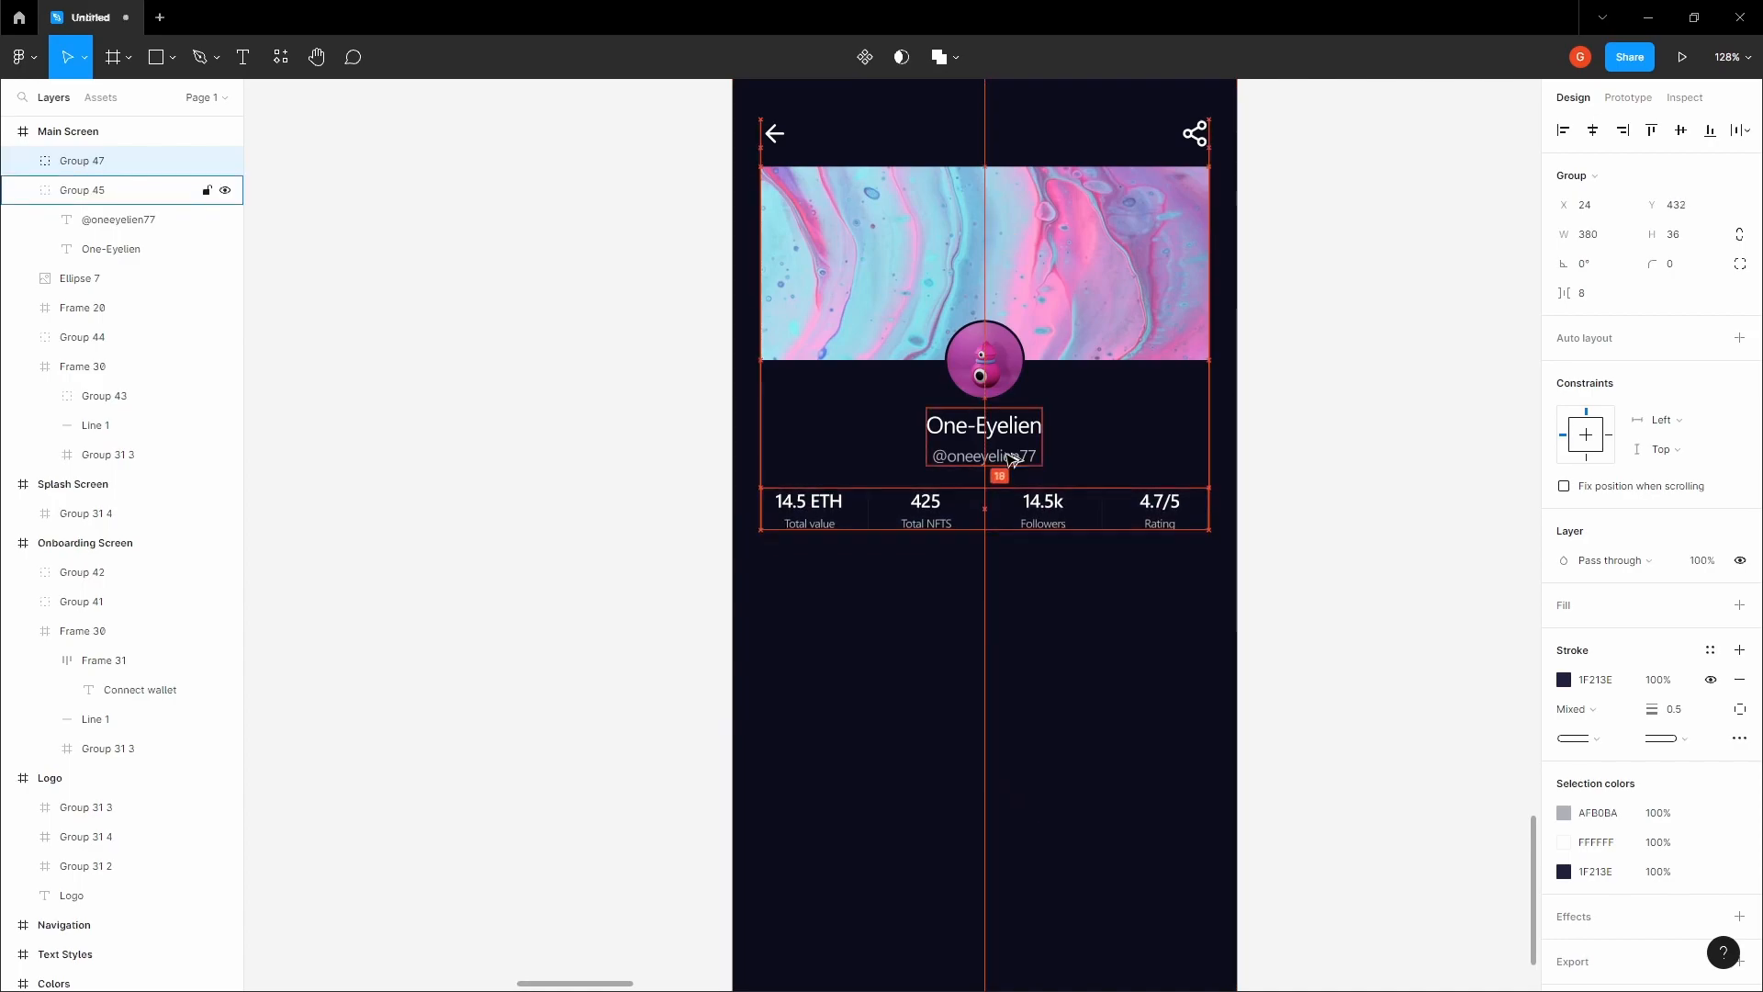
pyautogui.press('Down')
pyautogui.press('Down')
pyautogui.press('Down')
pyautogui.press('Down')
pyautogui.press('Down')
pyautogui.press('Down')
# - Add a "Follow" text centered below the profile statistics
pyautogui.press('h')
pyautogui.moveTo(1132, 431); pyautogui.dragTo(946, 438)
pyautogui.scroll(-1, 1055, 492)
pyautogui.scroll(2, 983, 522)
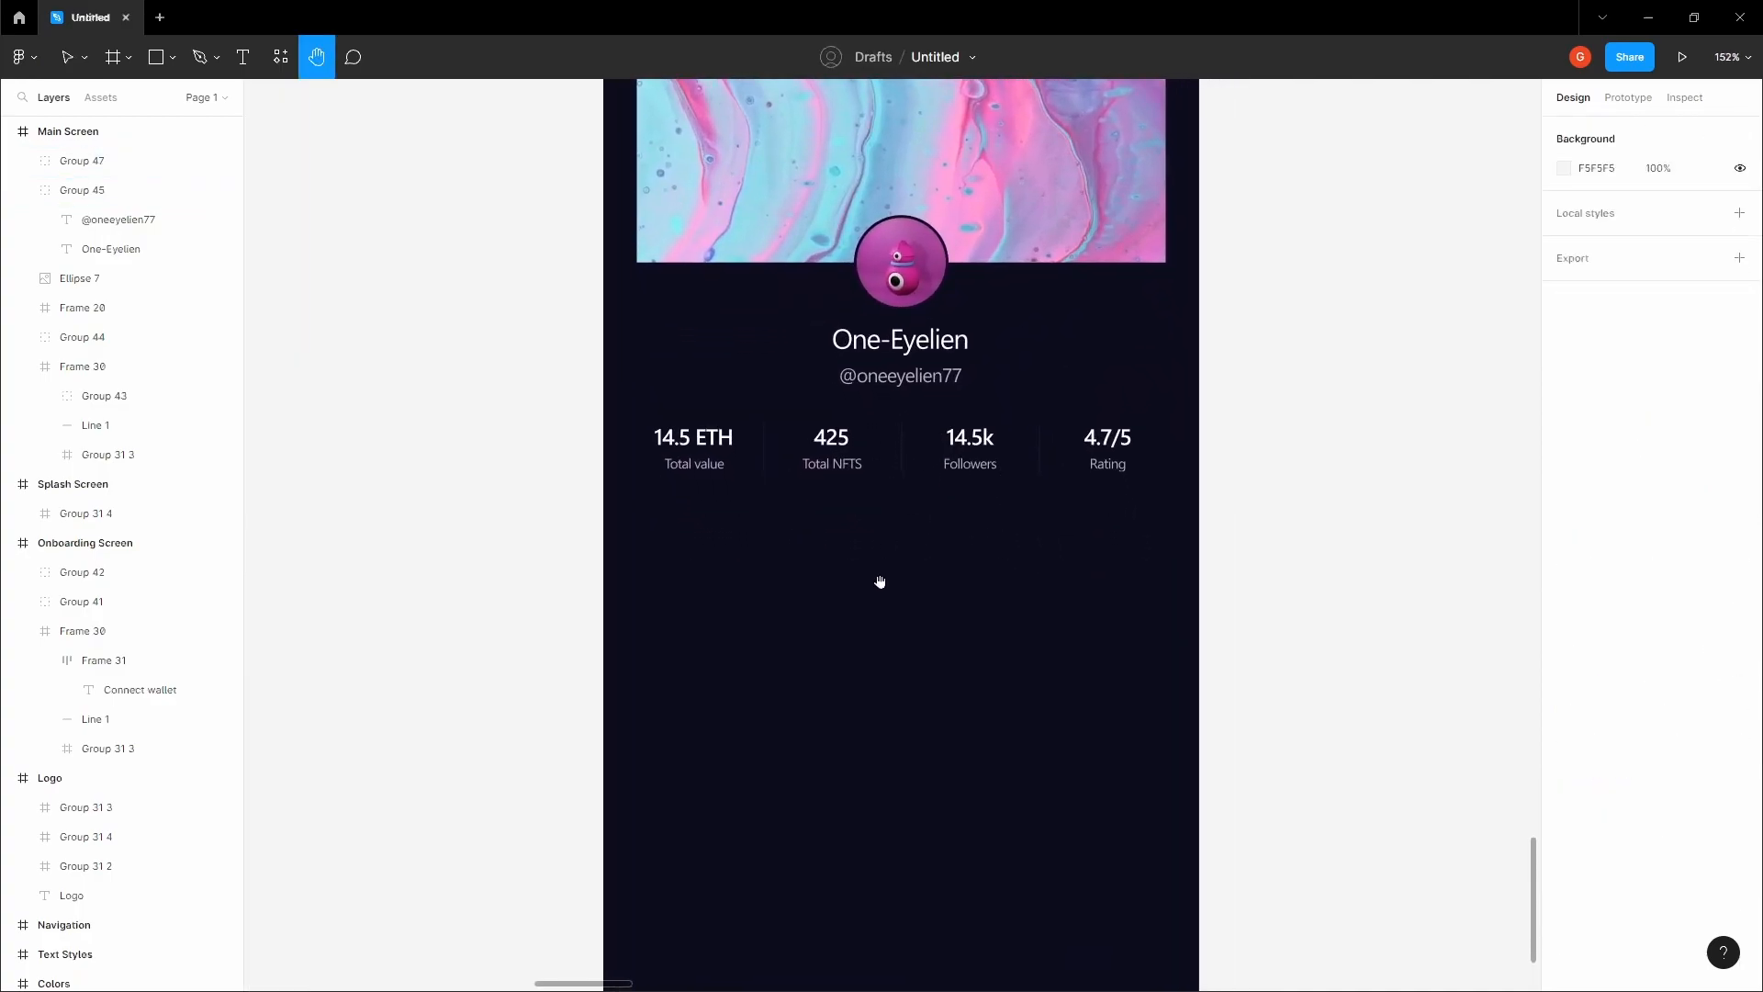
pyautogui.scroll(1, 880, 582)
pyautogui.press('t')
pyautogui.scroll(1, 886, 561)
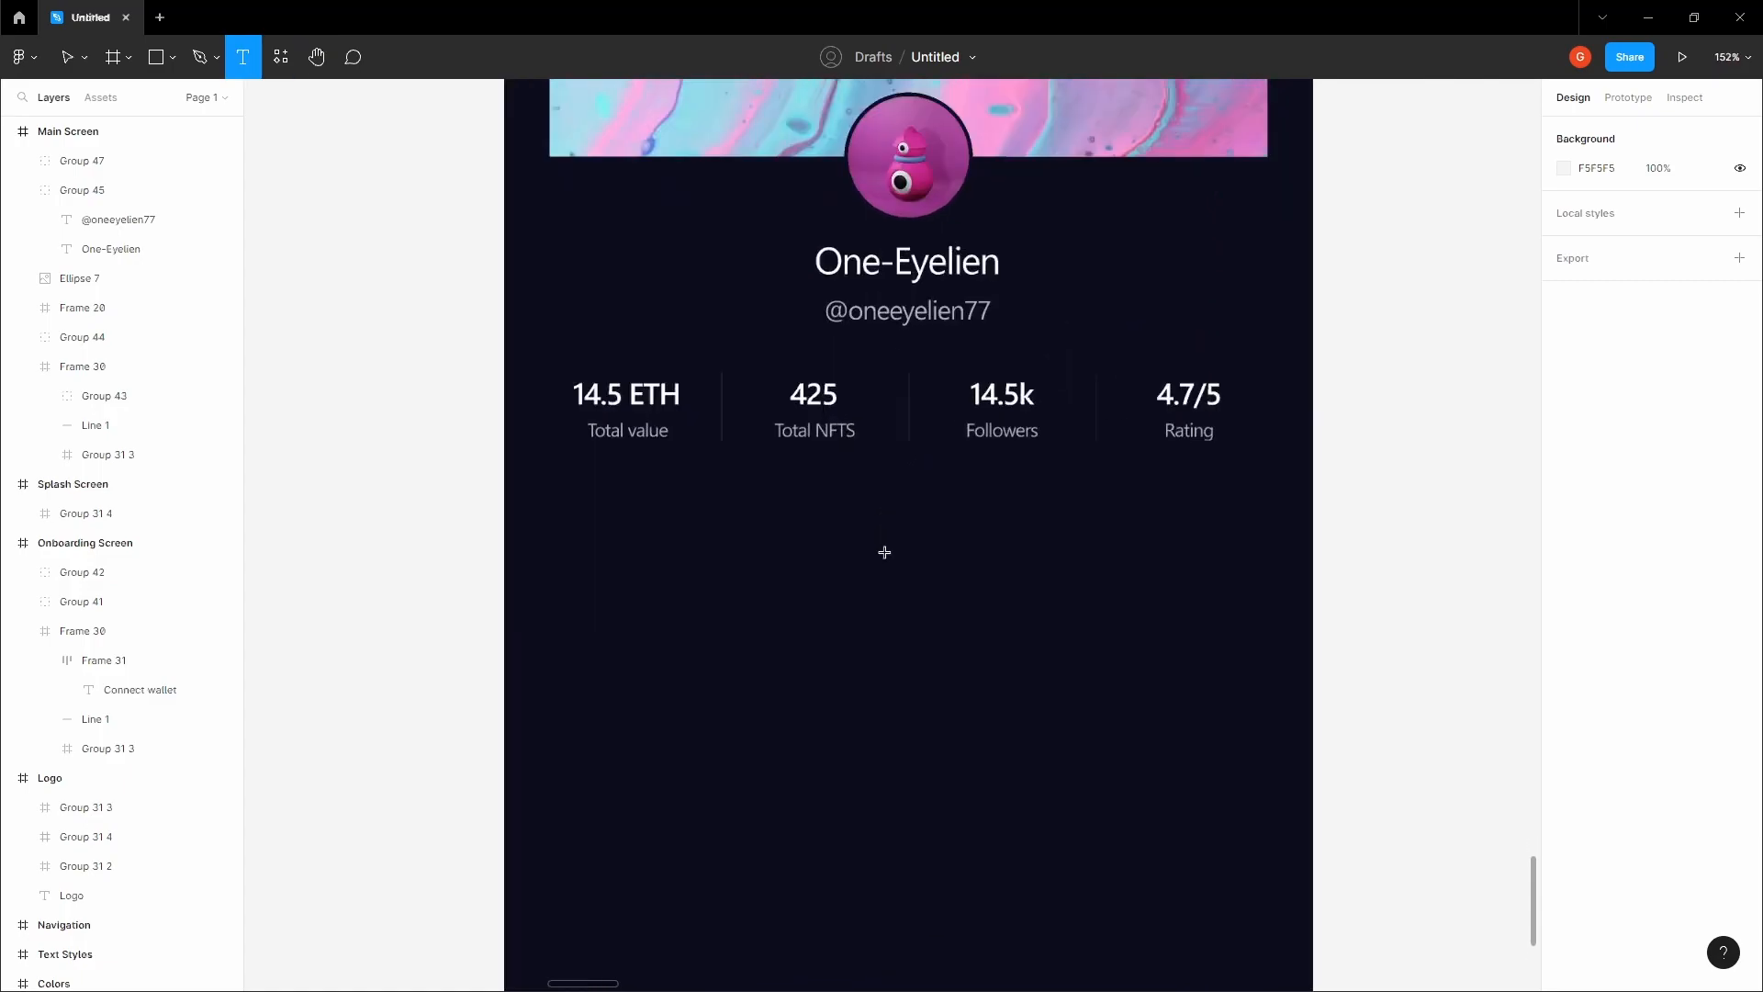
pyautogui.click(887, 559)
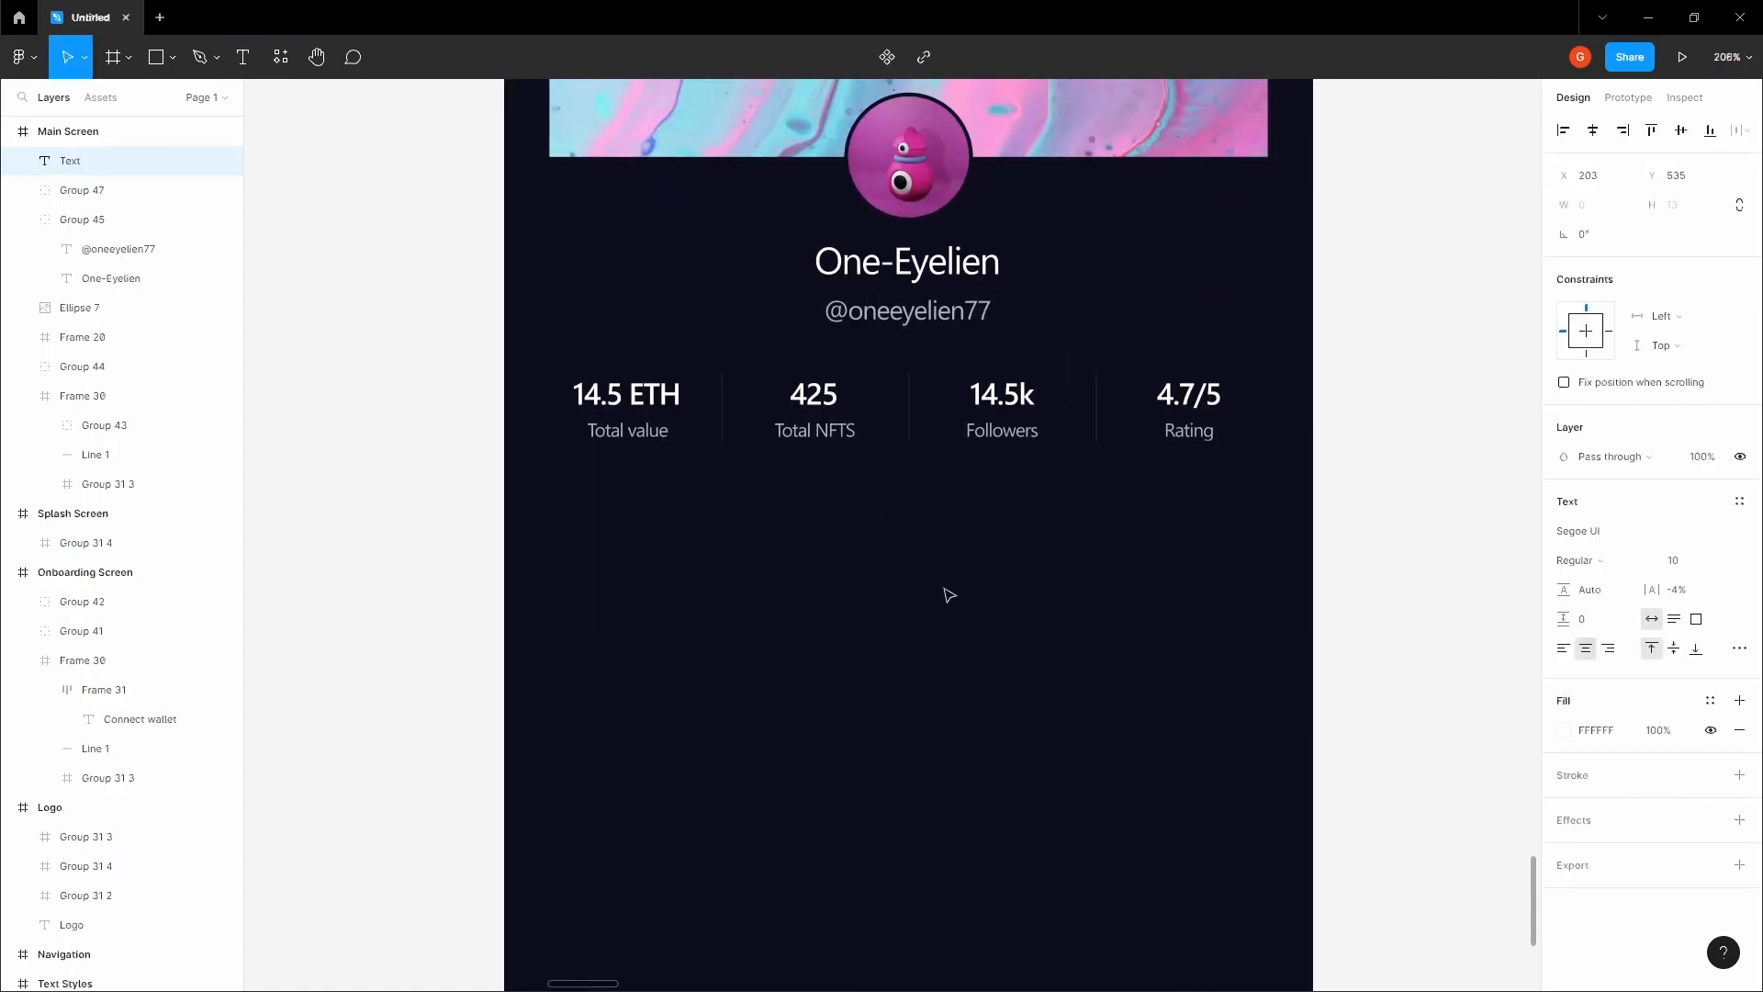
pyautogui.press('Escape')
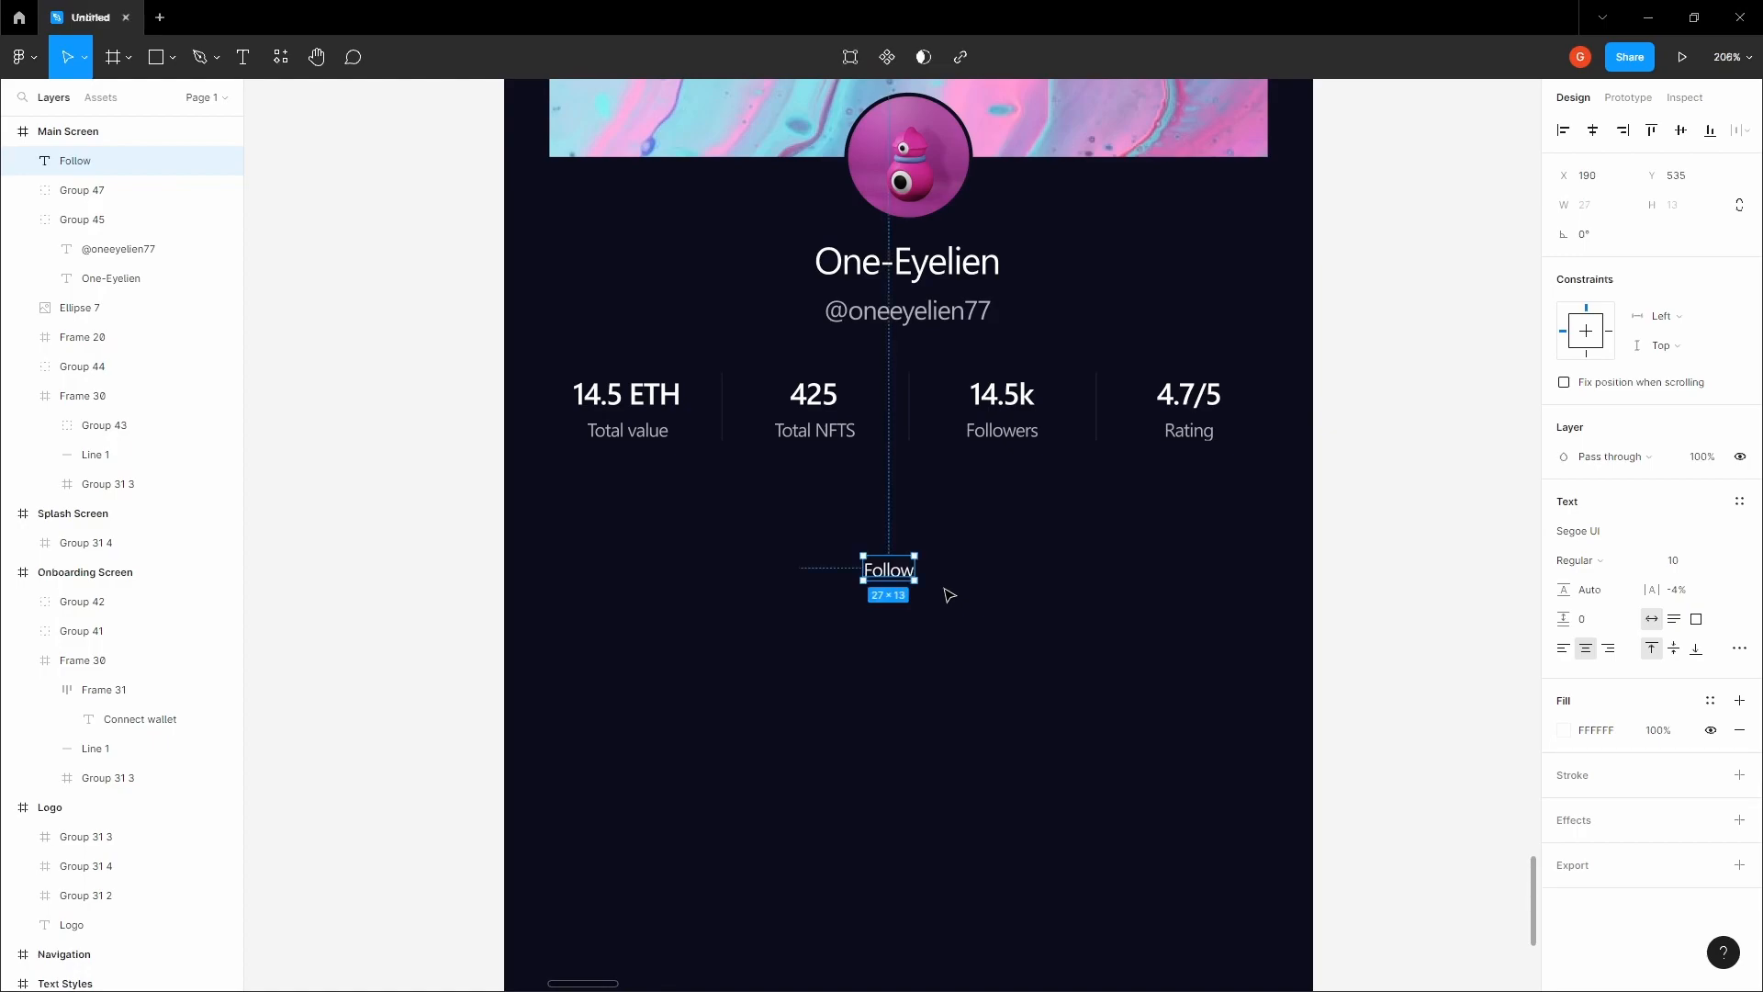
# - Set the Follow text's font size to 16 and move it slightly lower beneath the statistics
pyautogui.click(1720, 561)
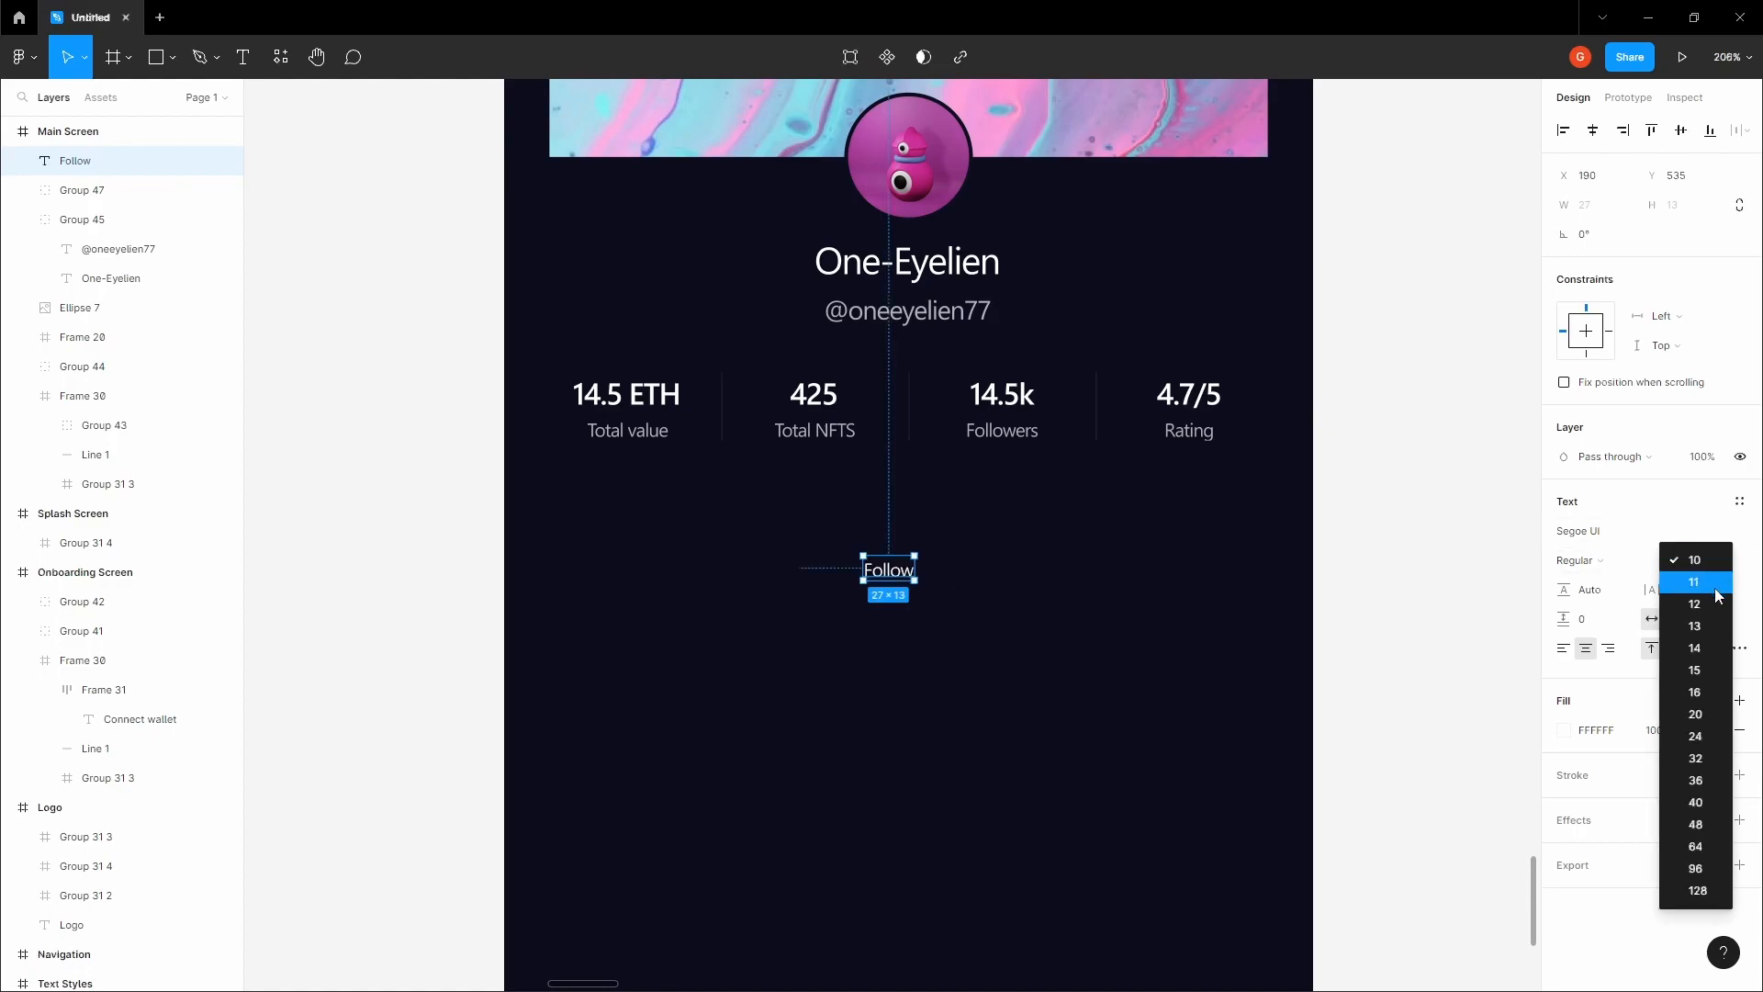
pyautogui.click(1697, 715)
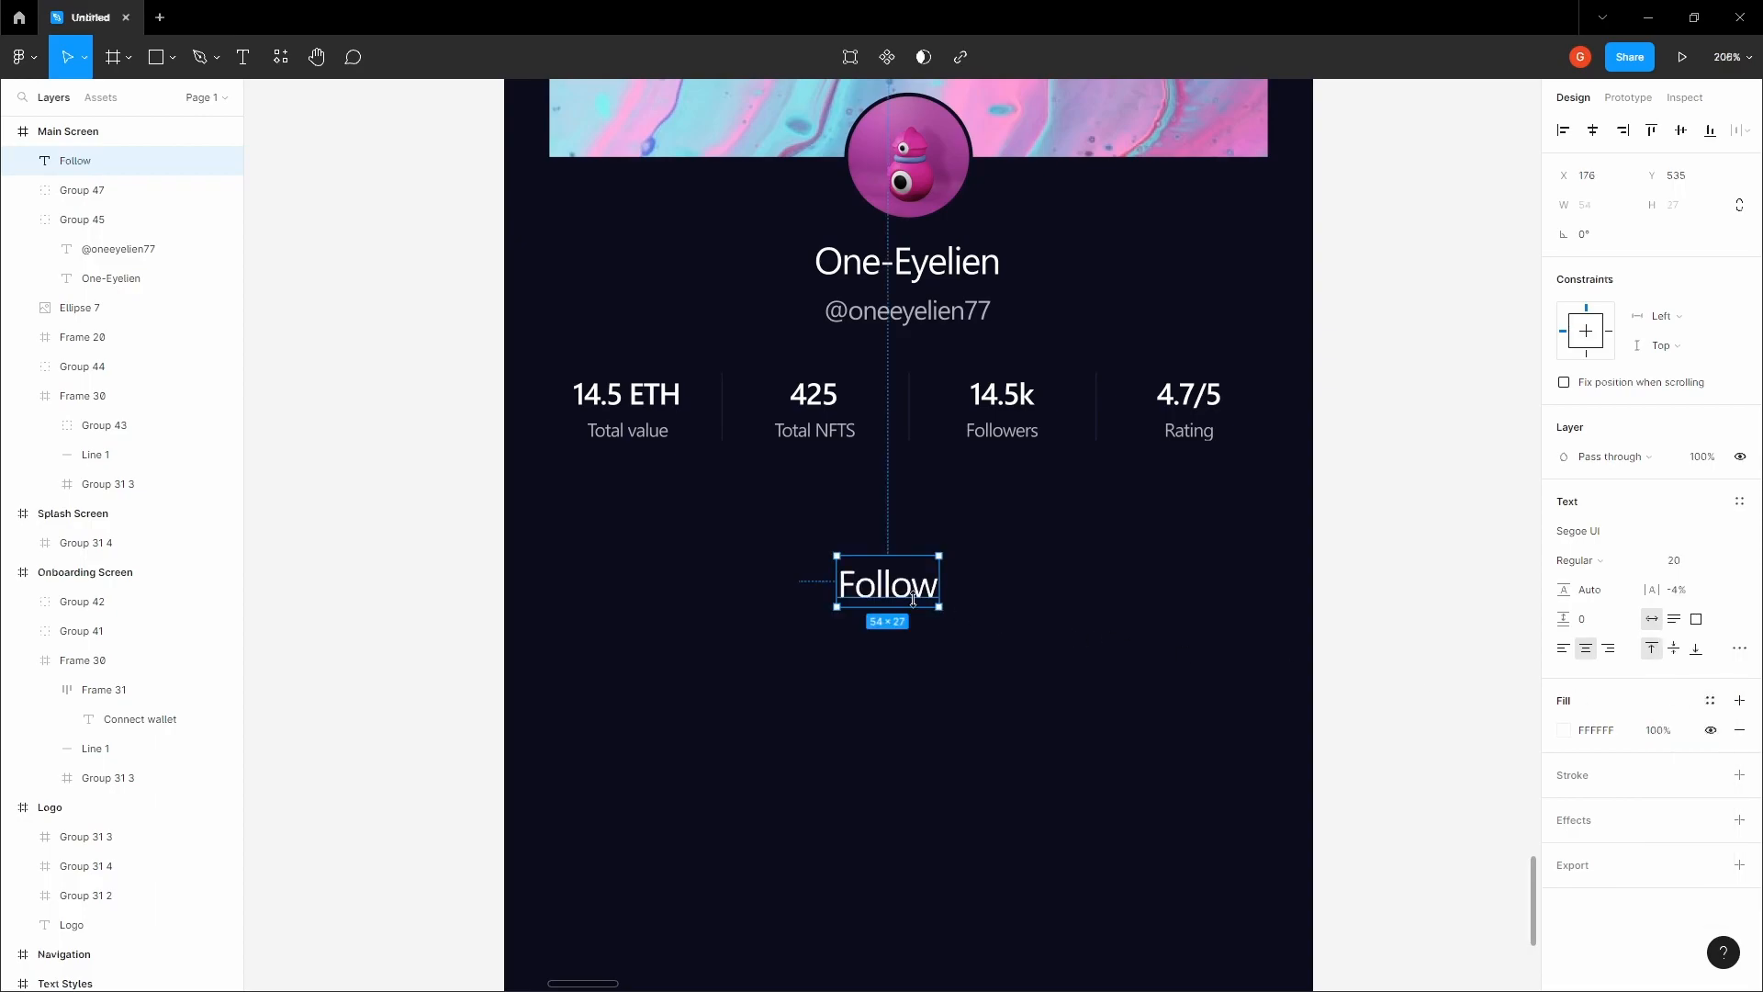
pyautogui.click(1721, 561)
pyautogui.click(1710, 538)
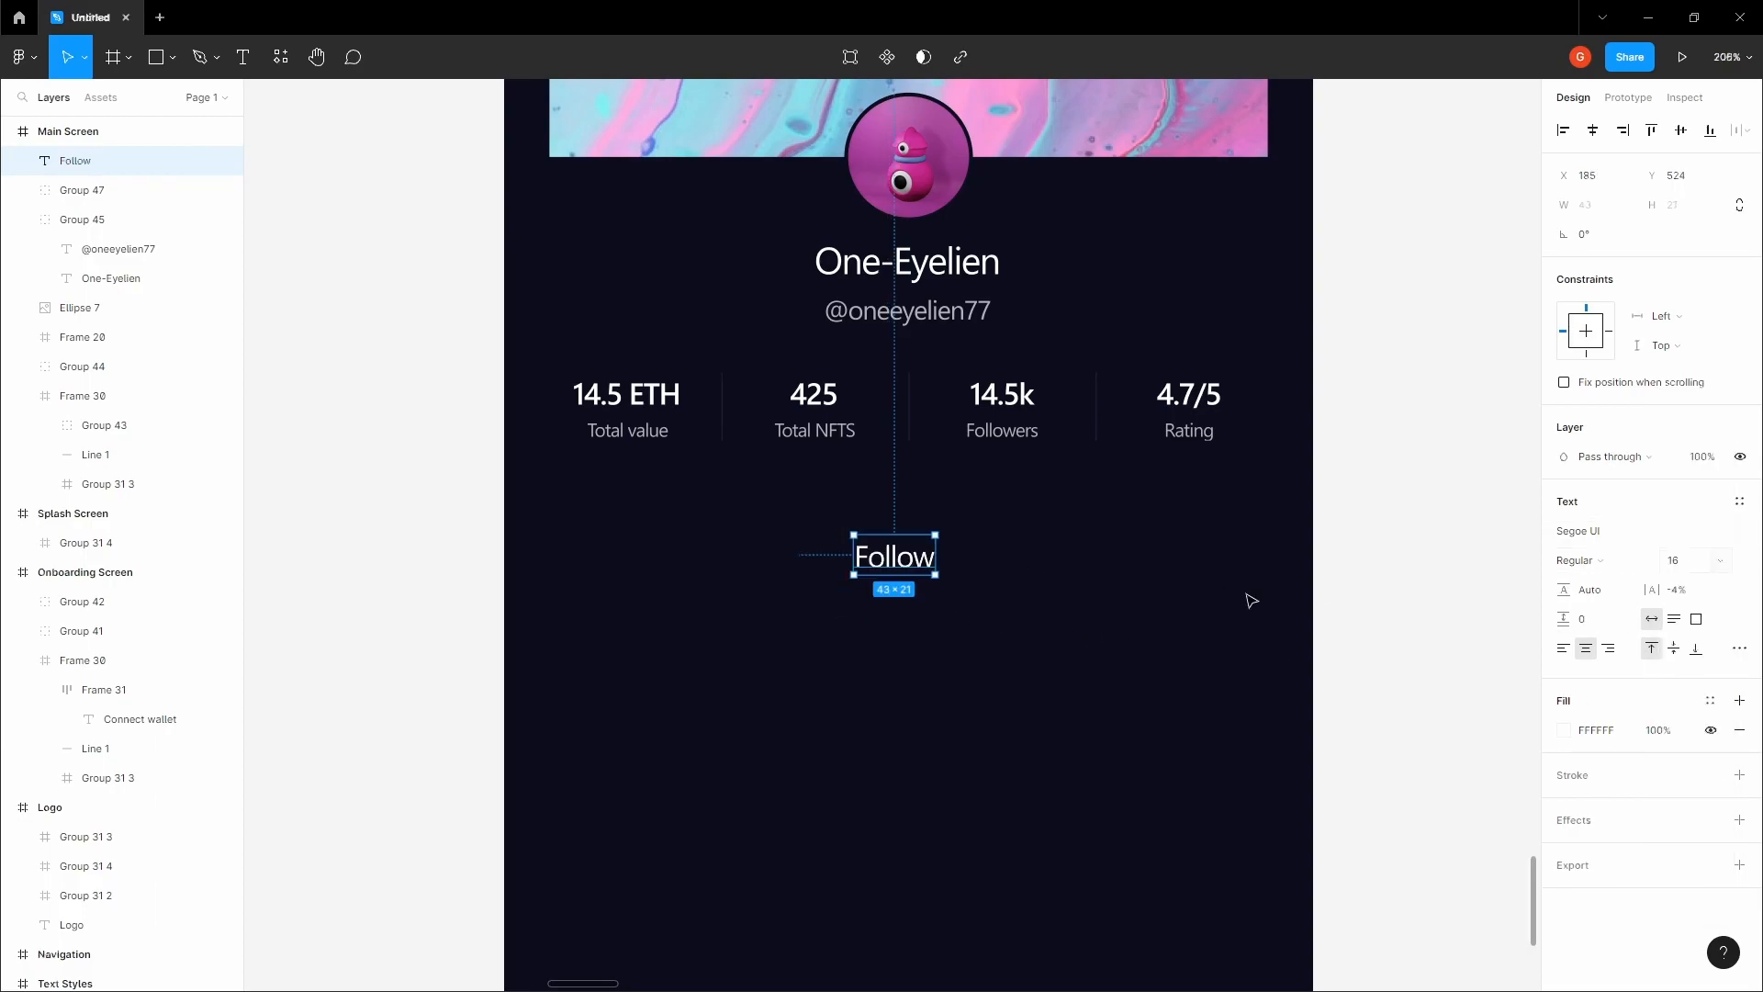
pyautogui.click(1321, 598)
pyautogui.press('space')
pyautogui.moveTo(892, 557); pyautogui.dragTo(905, 578)
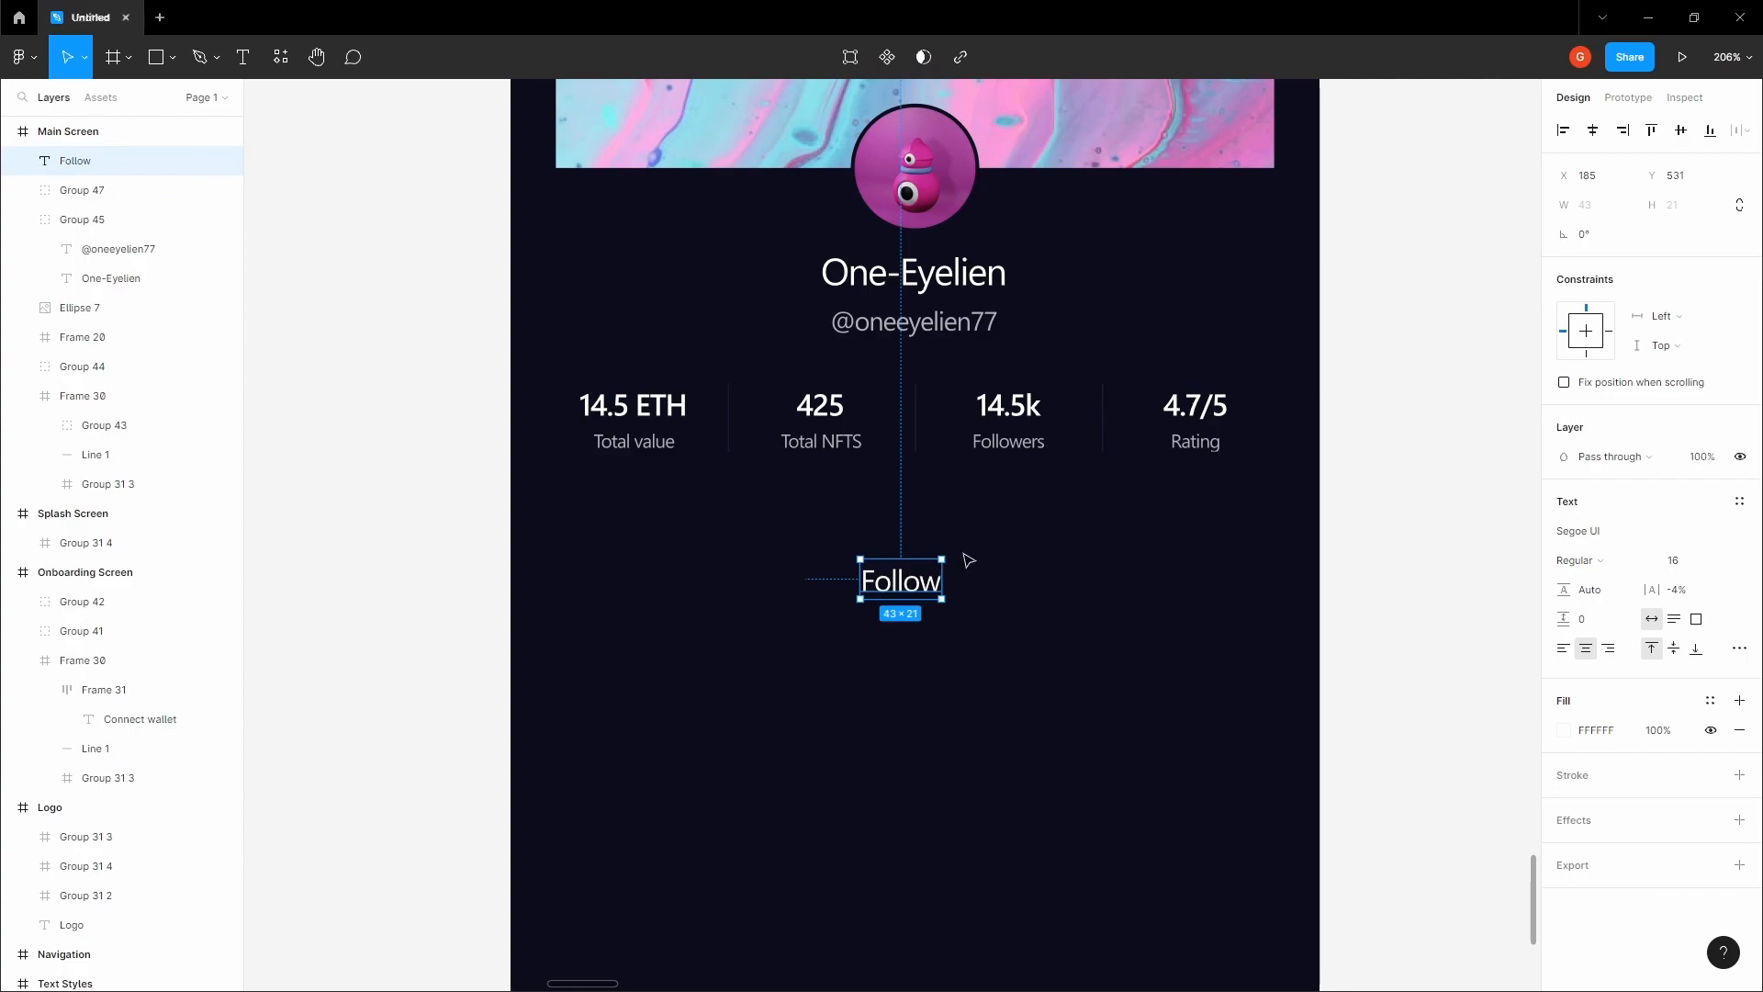
# - Wrap the Follow text in an auto layout frame with 12 vertical padding and centered alignment
pyautogui.hotkey('shift', 'a')
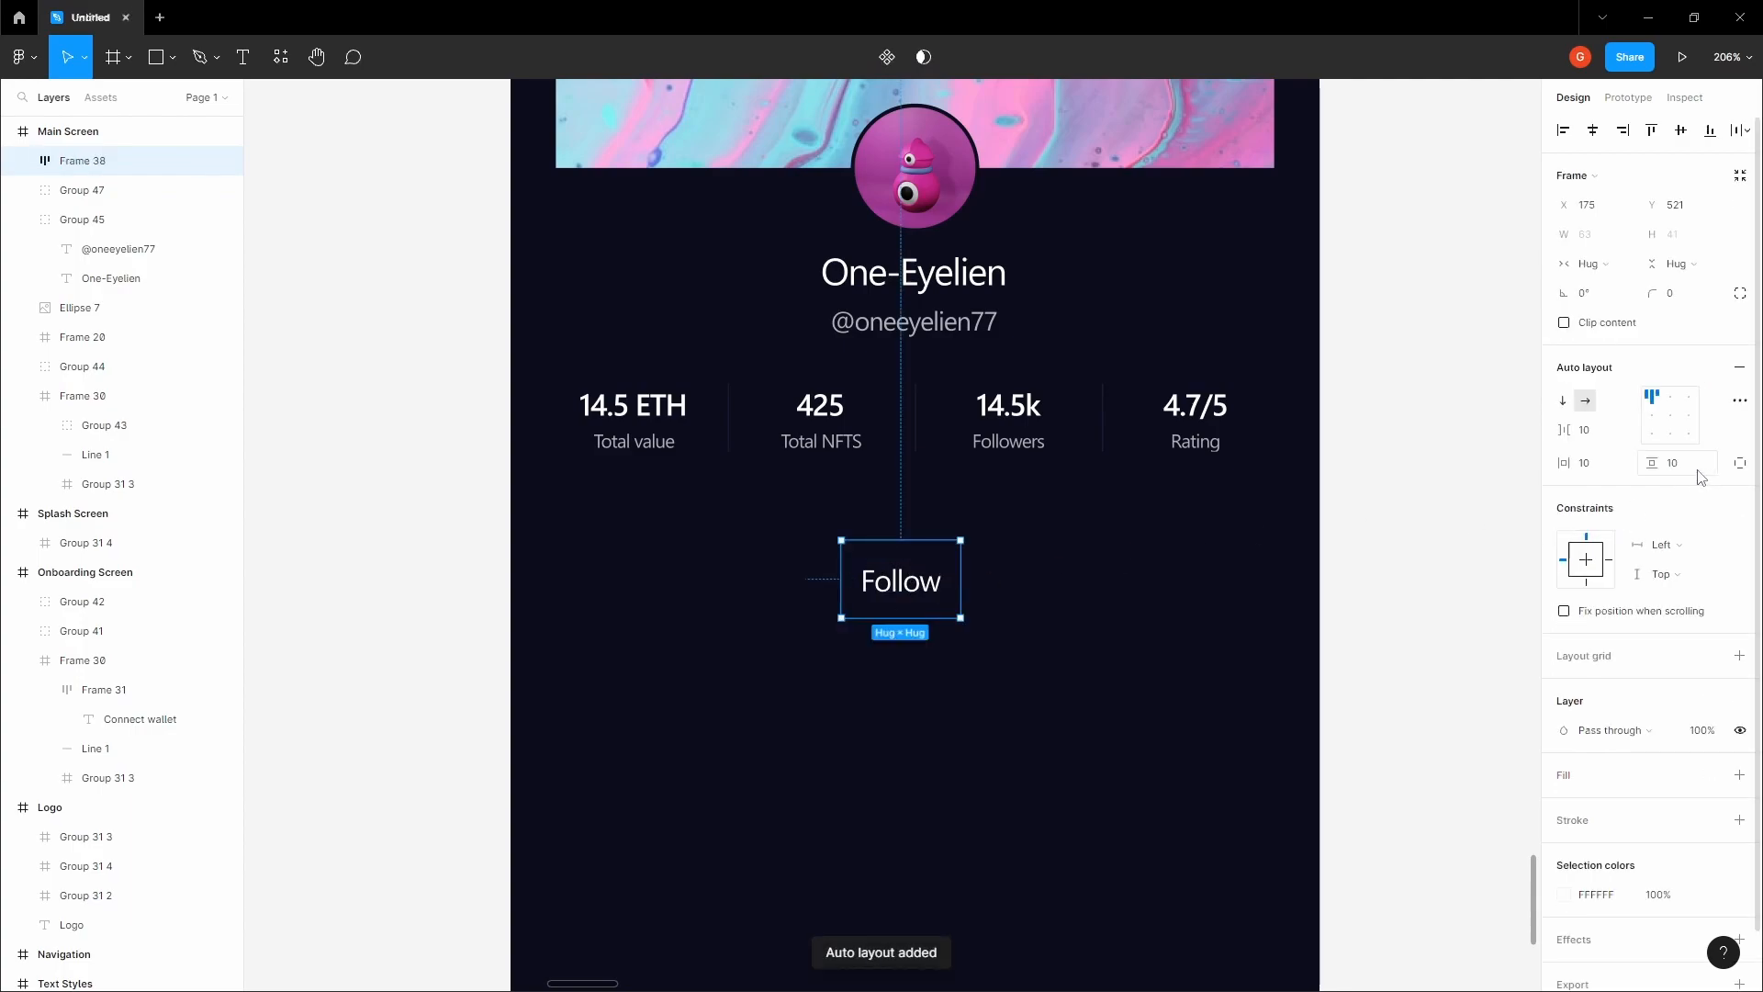
pyautogui.press('Right')
pyautogui.press('Right')
pyautogui.press('Down')
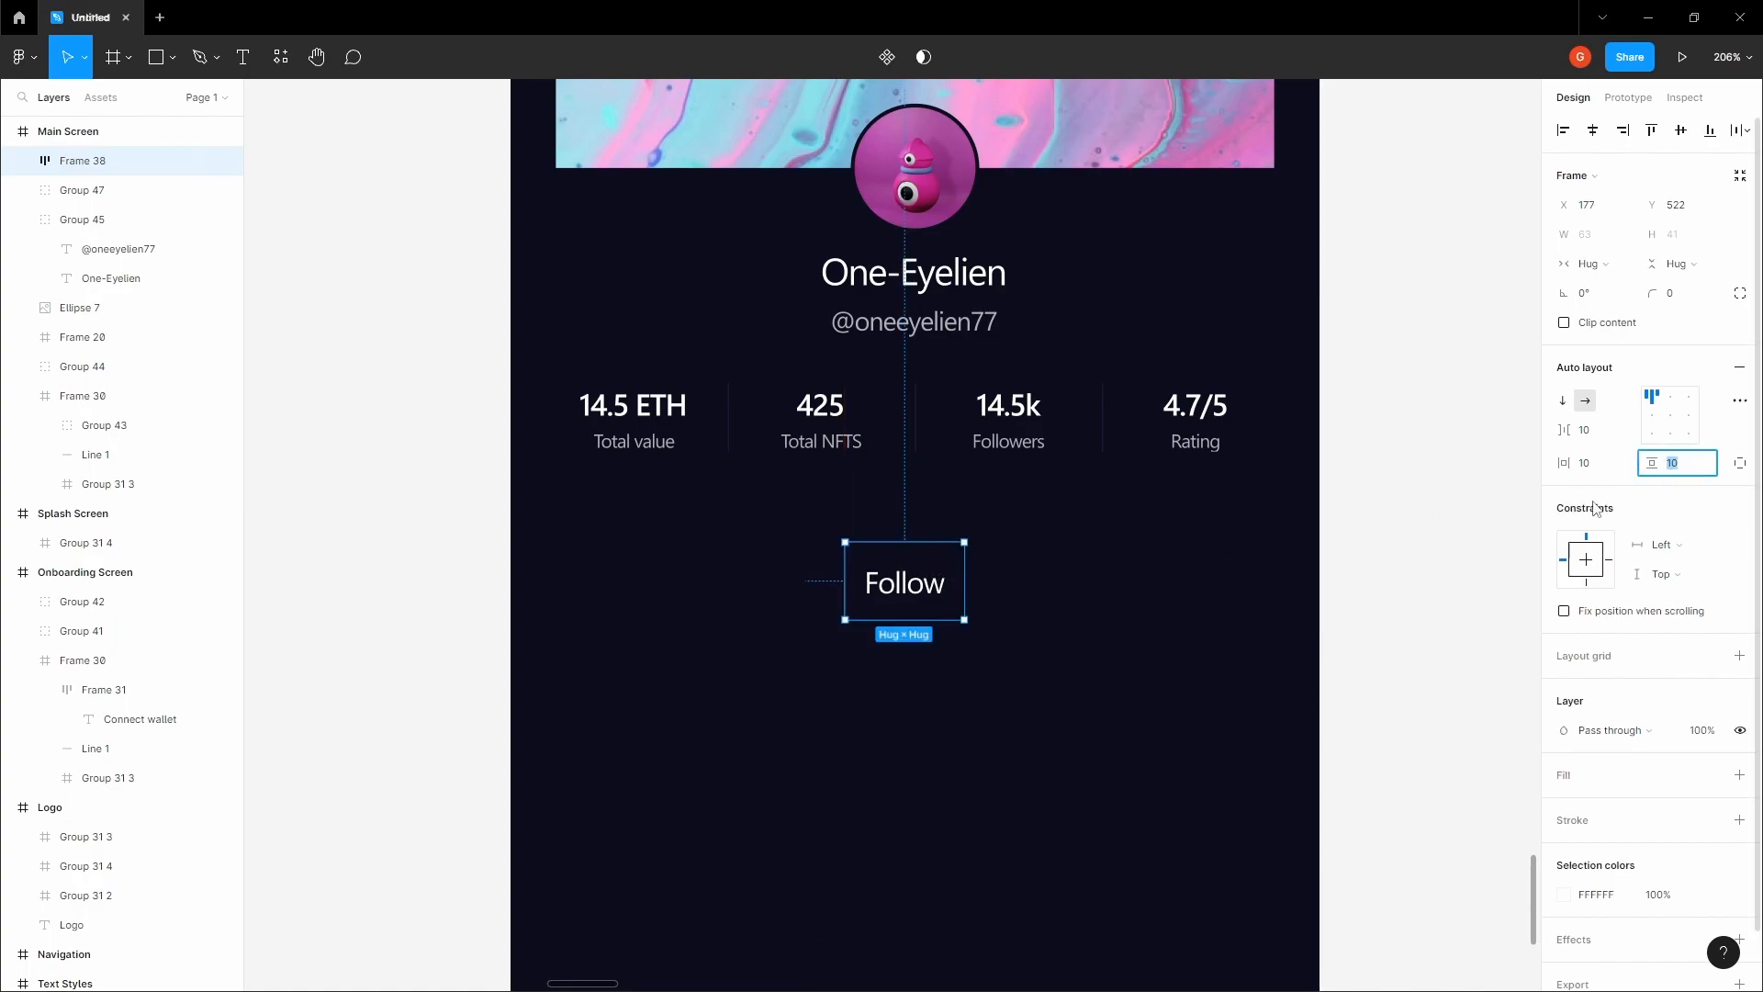
pyautogui.write('12')
pyautogui.press('Tab')
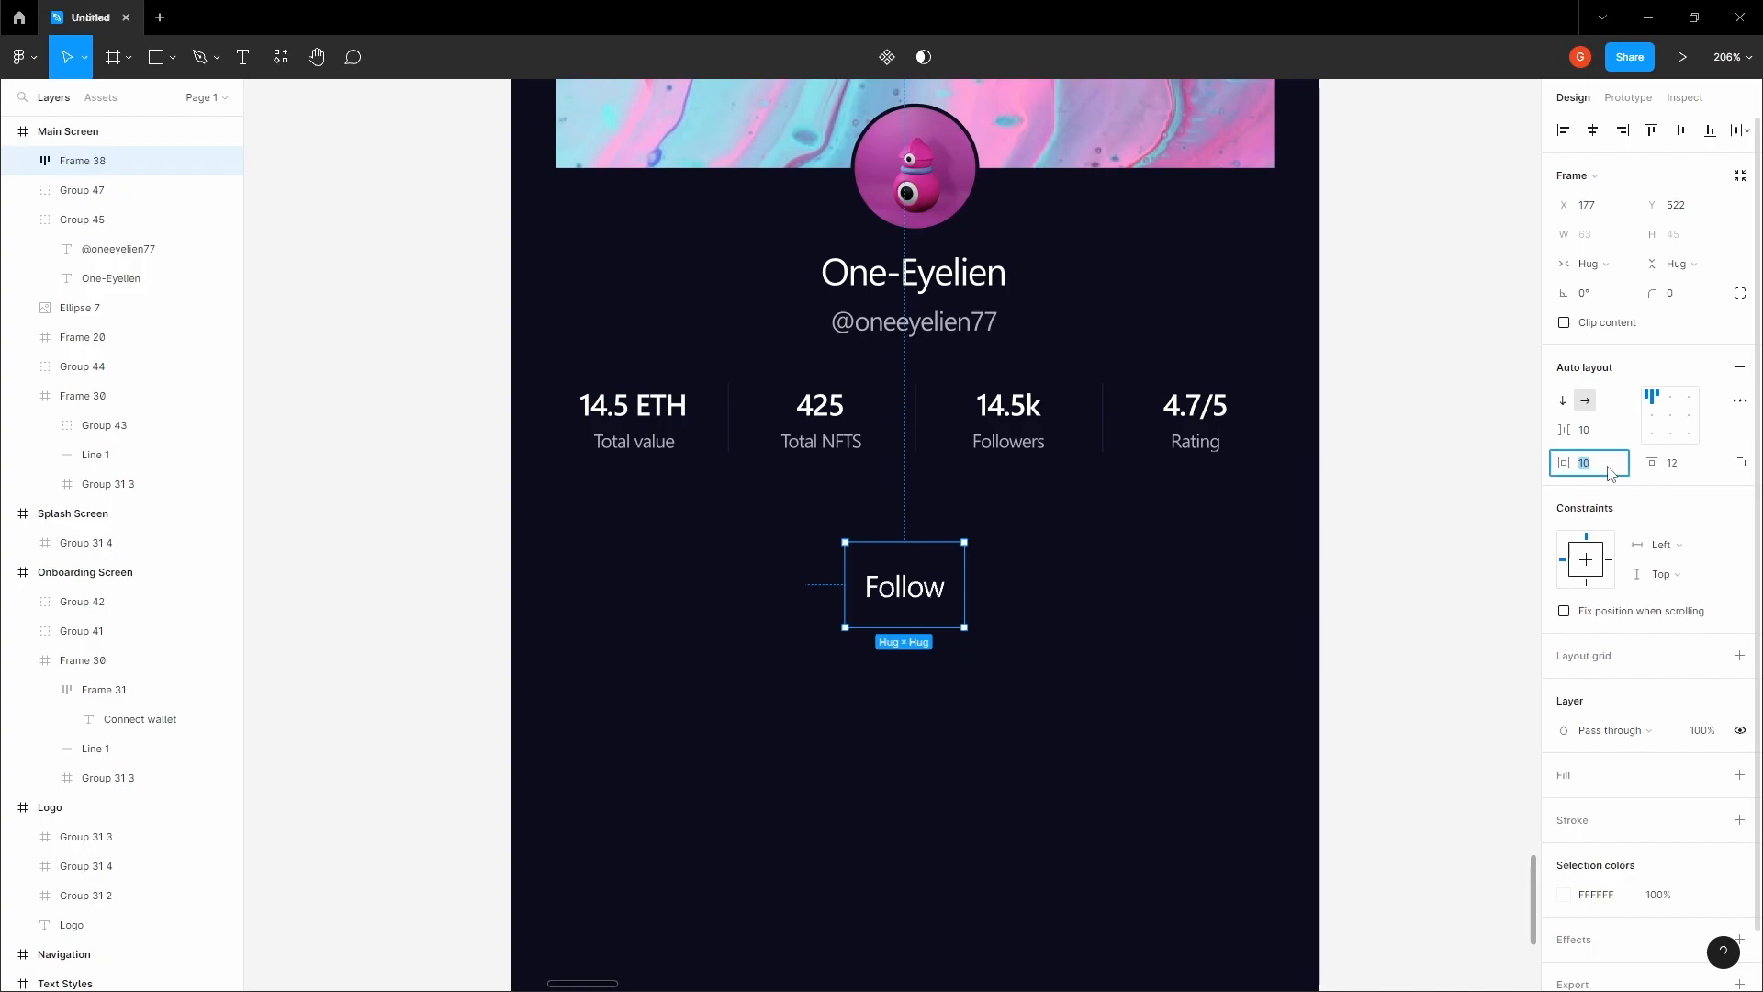
pyautogui.click(1677, 428)
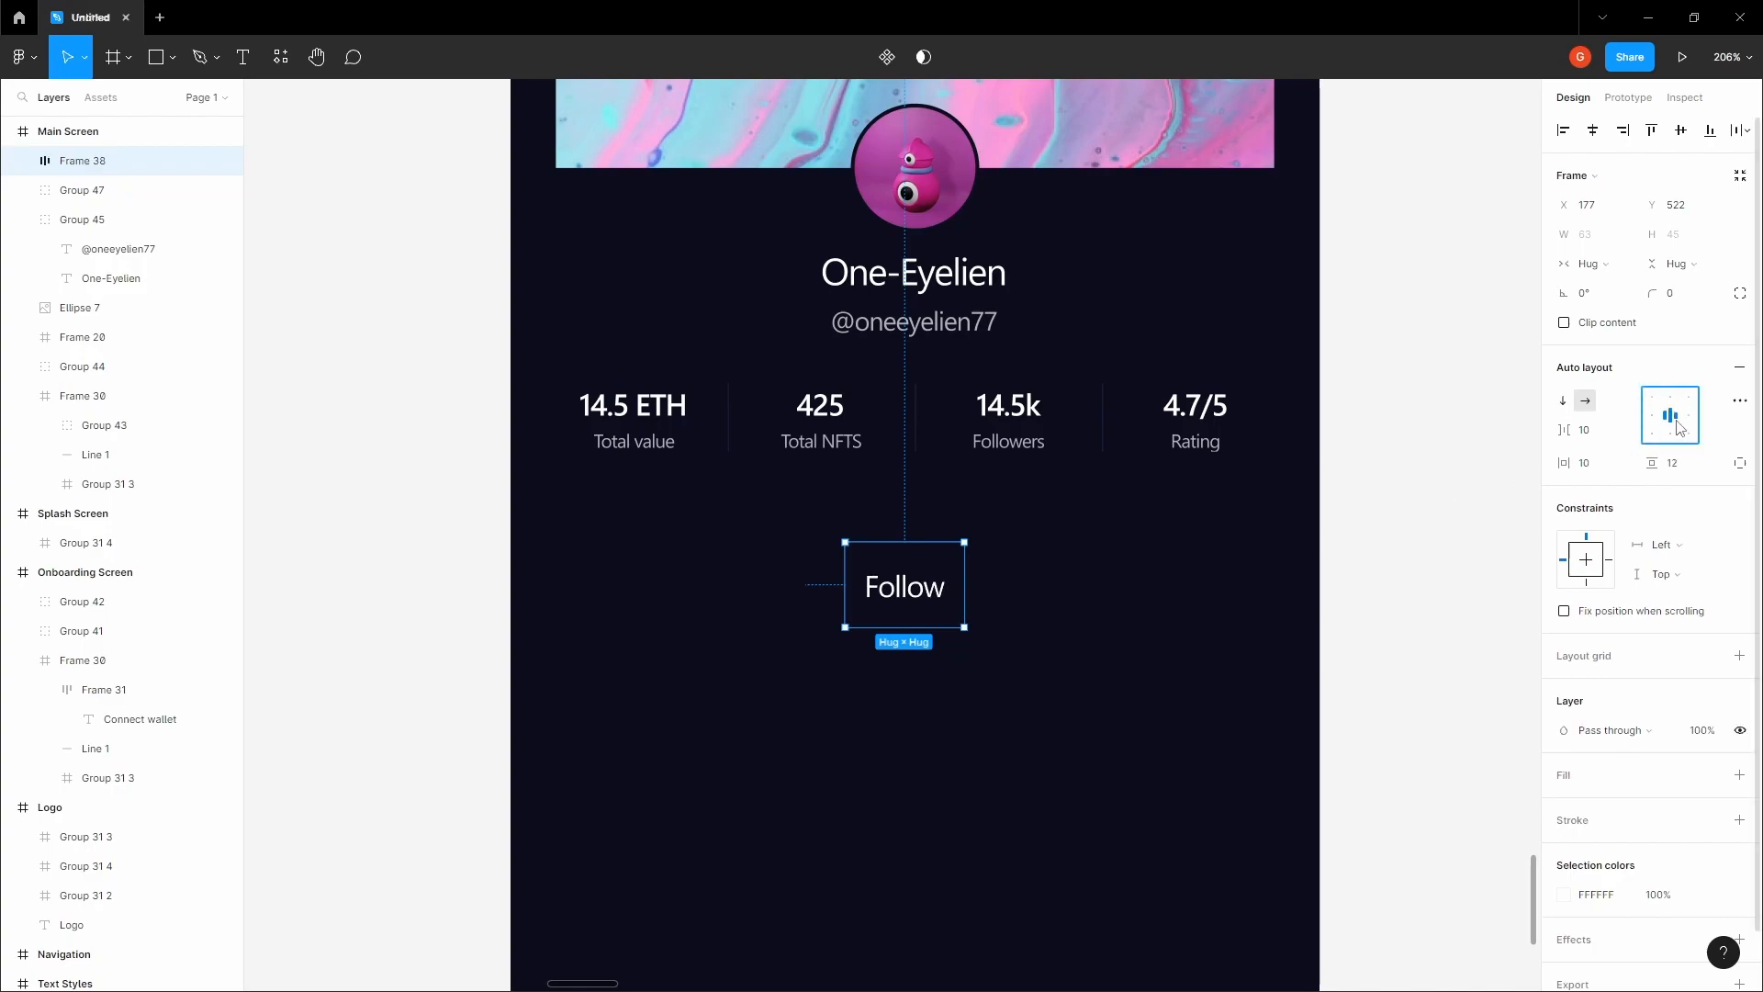
# - Show the three-column layout grid on the Main Screen frame and hide the four-column grid
pyautogui.click(1013, 576)
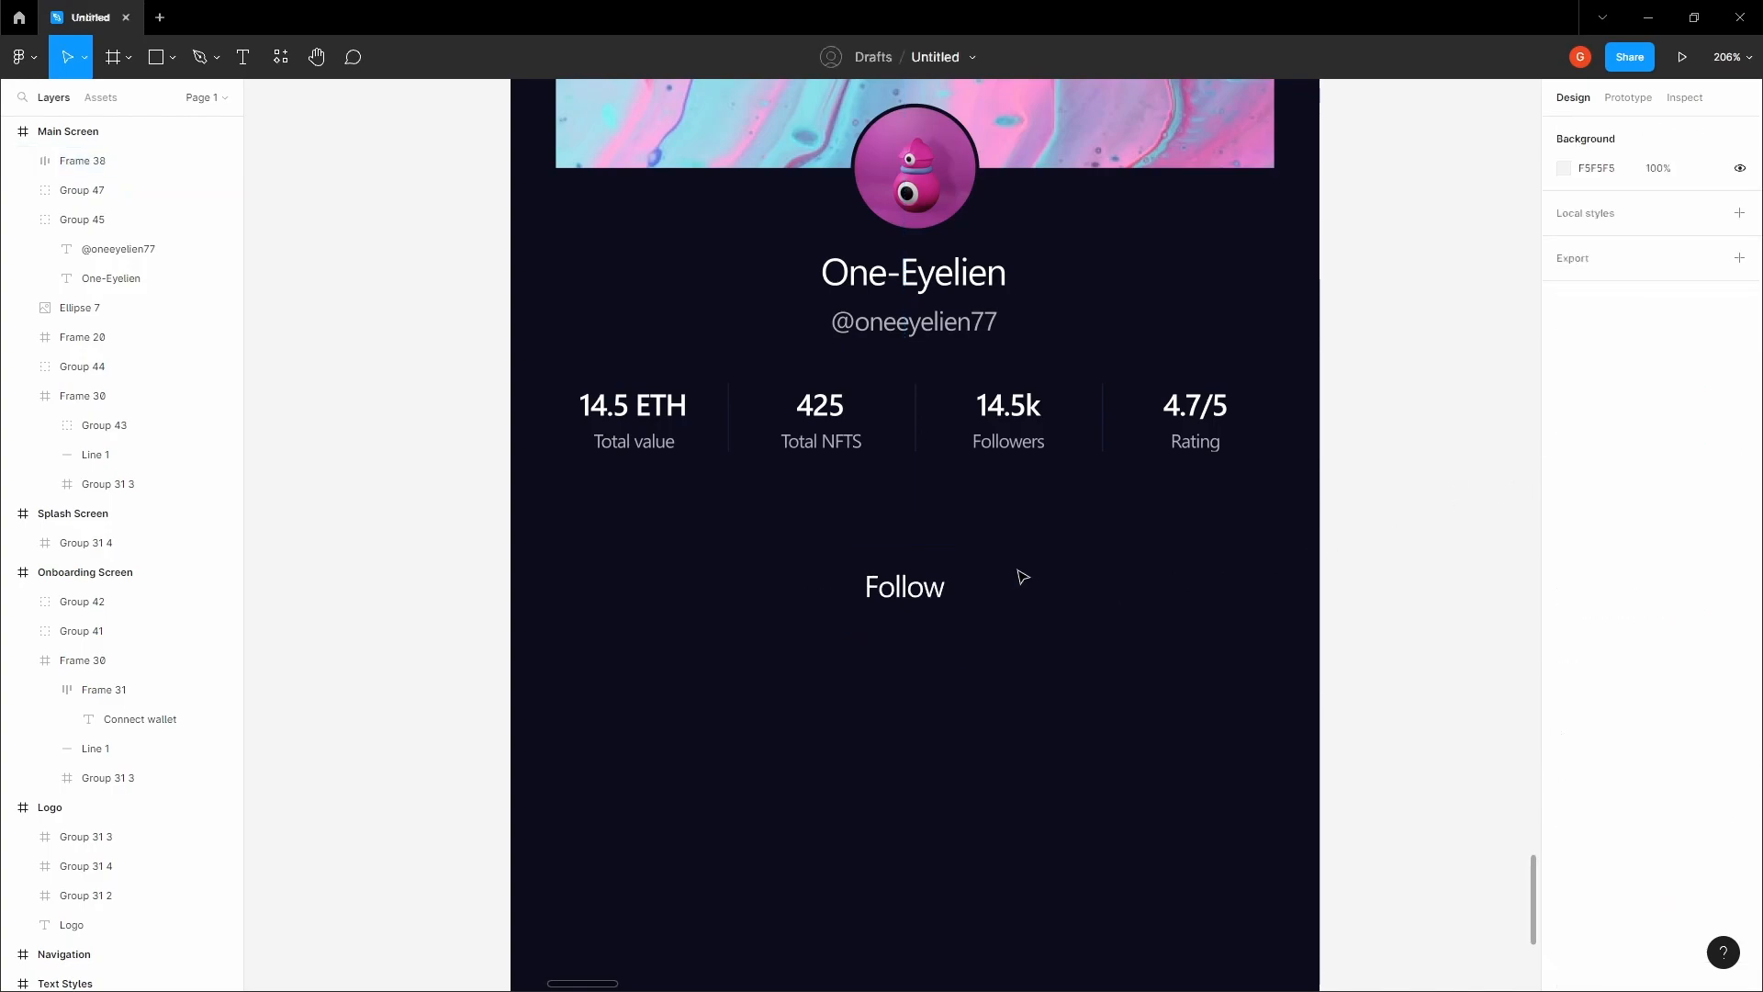
pyautogui.click(1015, 575)
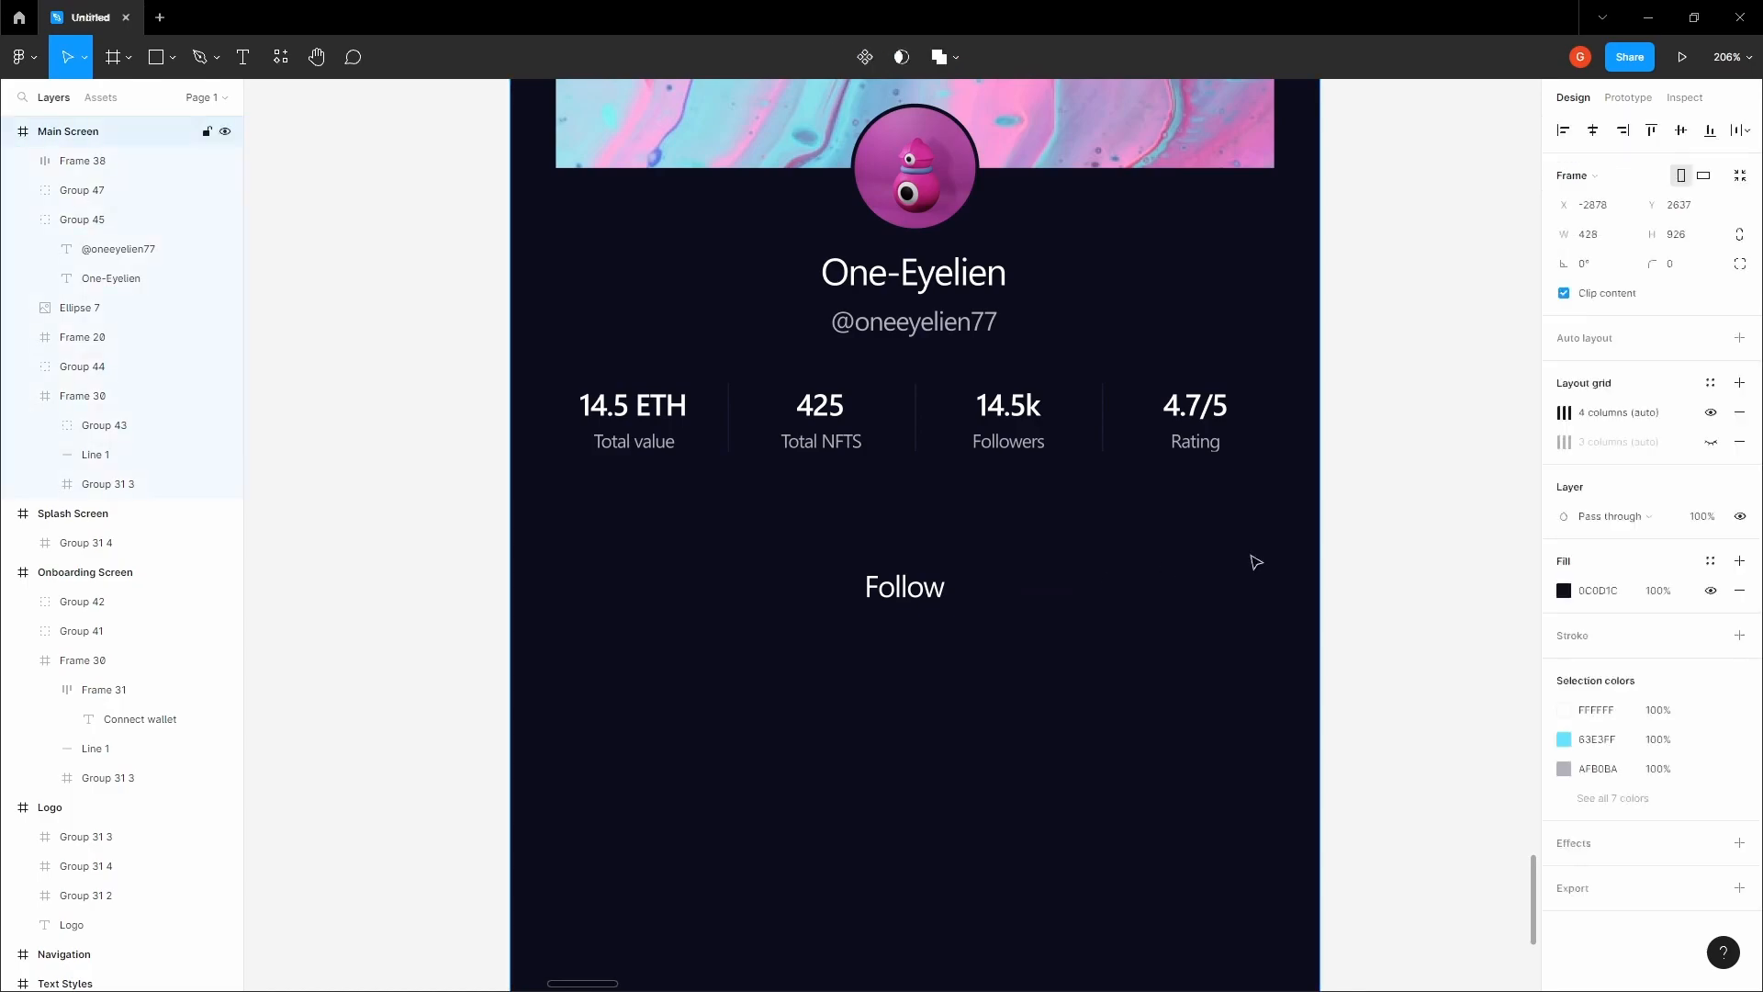
pyautogui.click(1712, 442)
pyautogui.click(1713, 414)
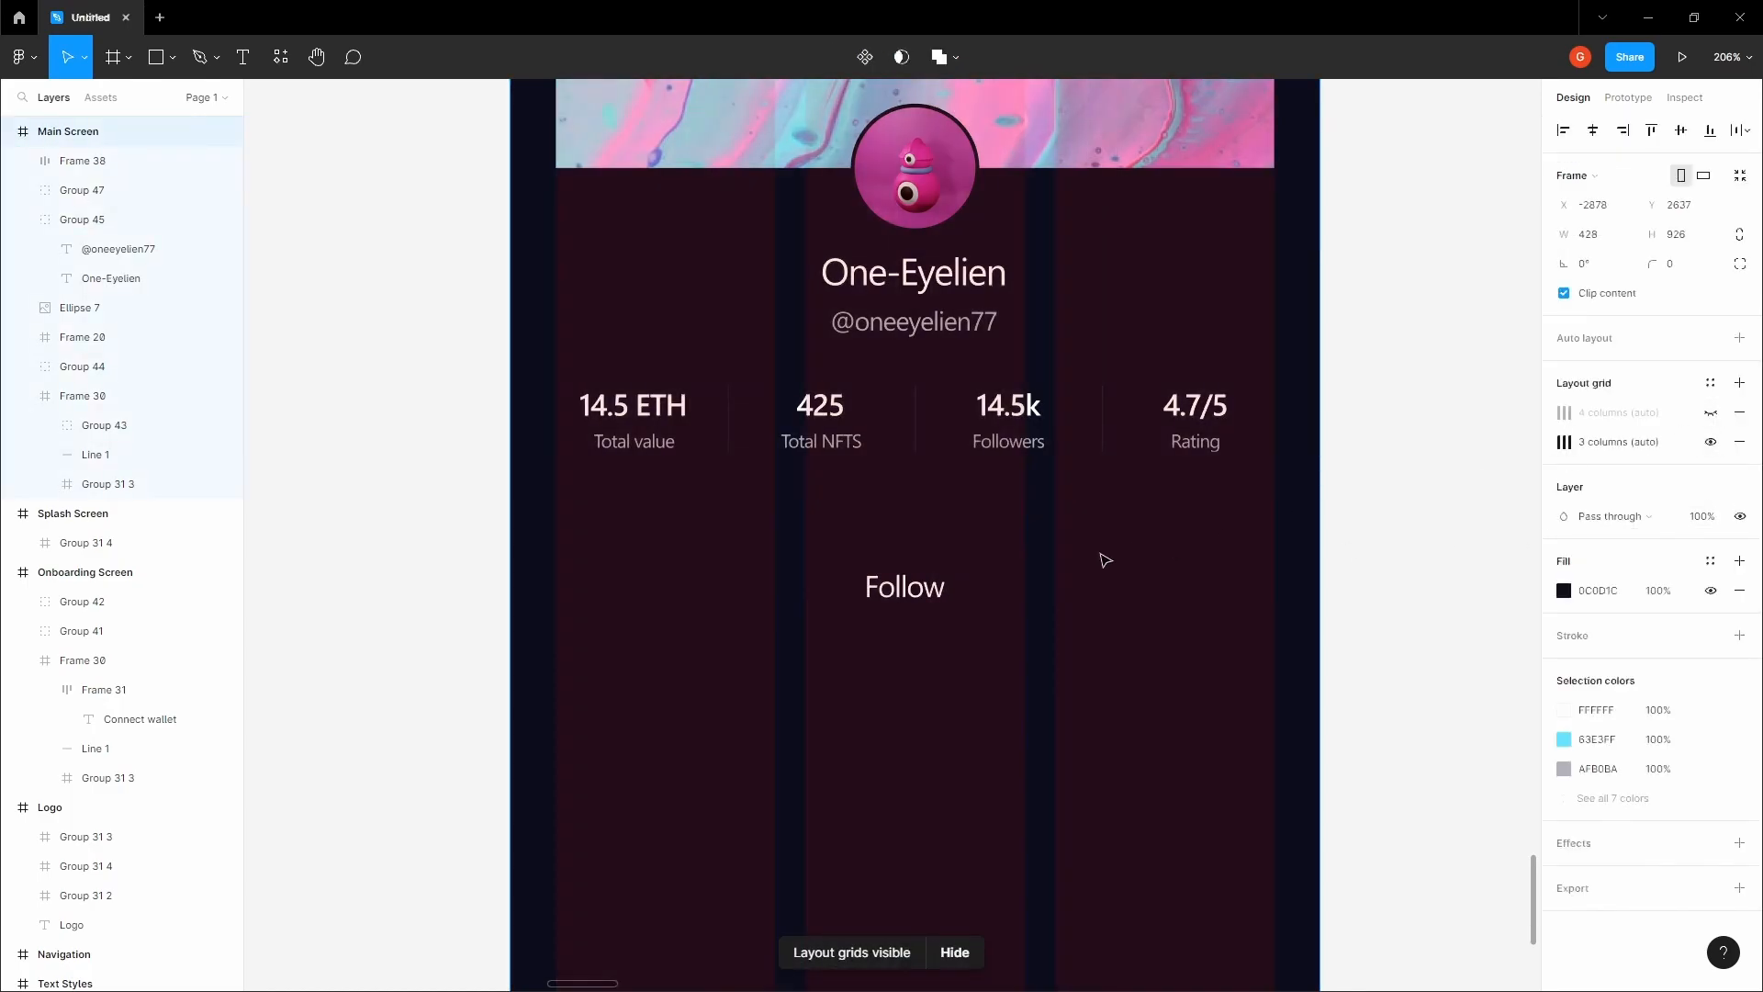
# - Stretch the Follow frame to both outer edges of the column grid, making it 380 wide
pyautogui.click(965, 581)
pyautogui.moveTo(968, 567); pyautogui.dragTo(1274, 567)
pyautogui.moveTo(846, 582); pyautogui.dragTo(558, 572)
pyautogui.click(464, 563)
pyautogui.click(748, 590)
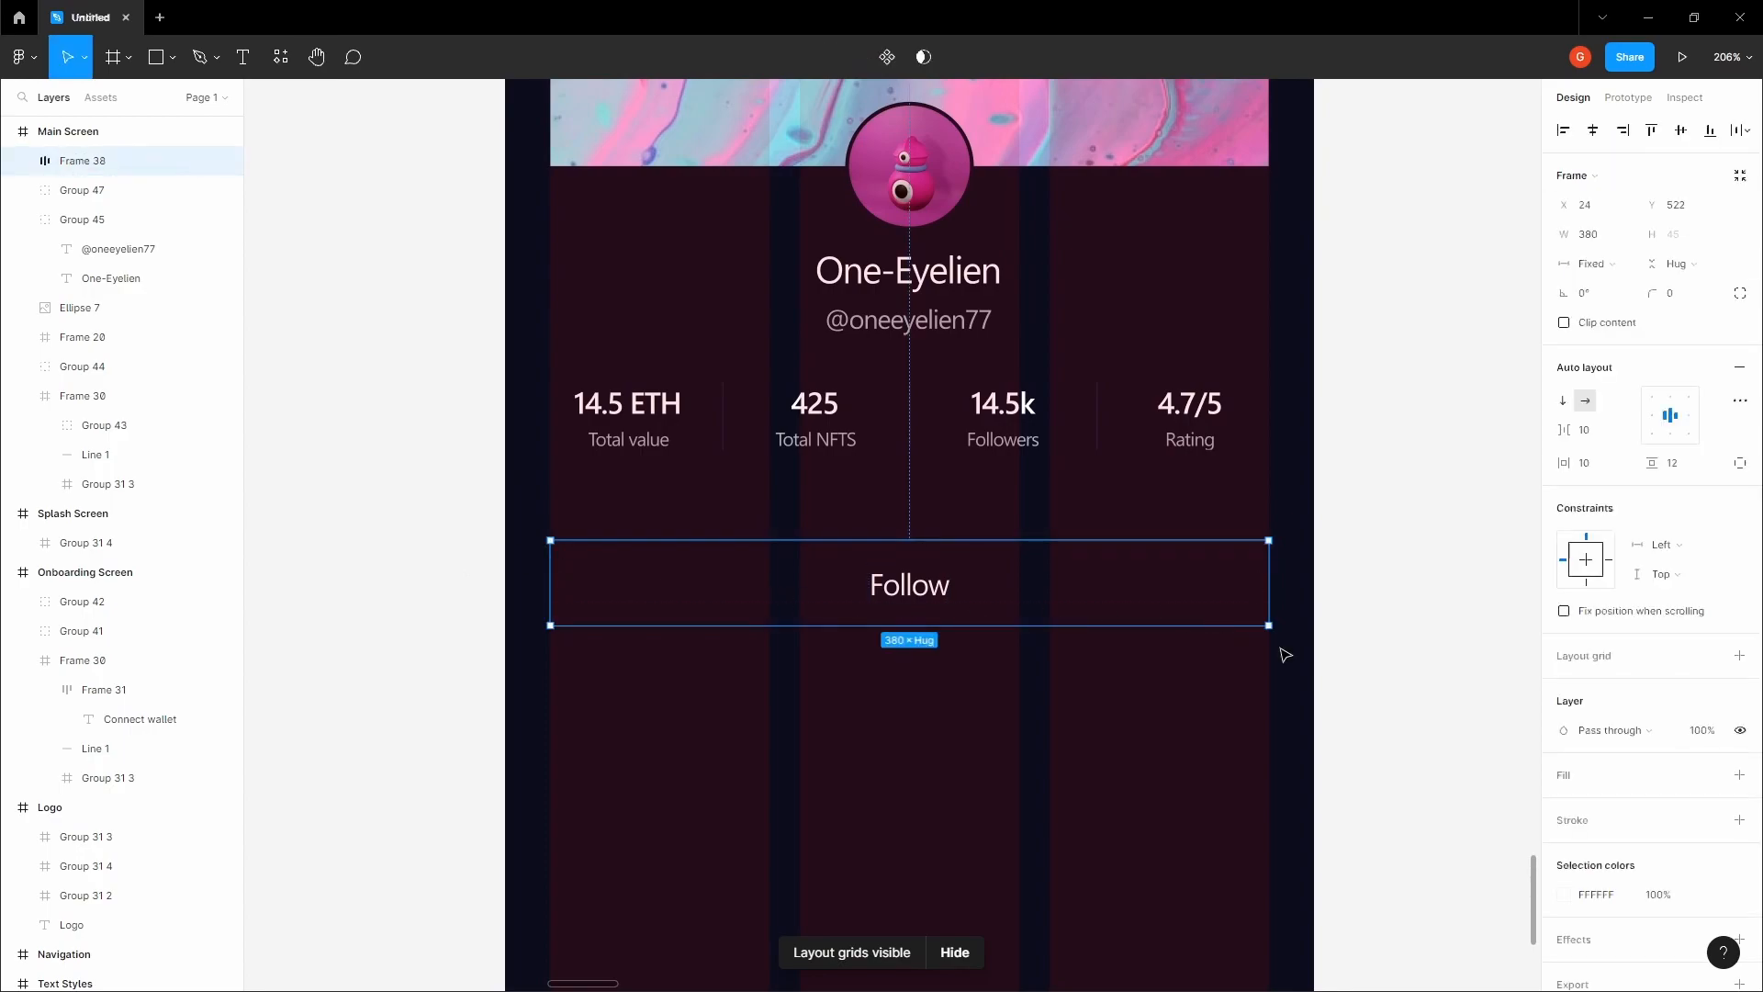
# - Add a fill to the Follow button and sample the NFUP logo's light blue (63E3FF) for it
pyautogui.scroll(-5, 1155, 665)
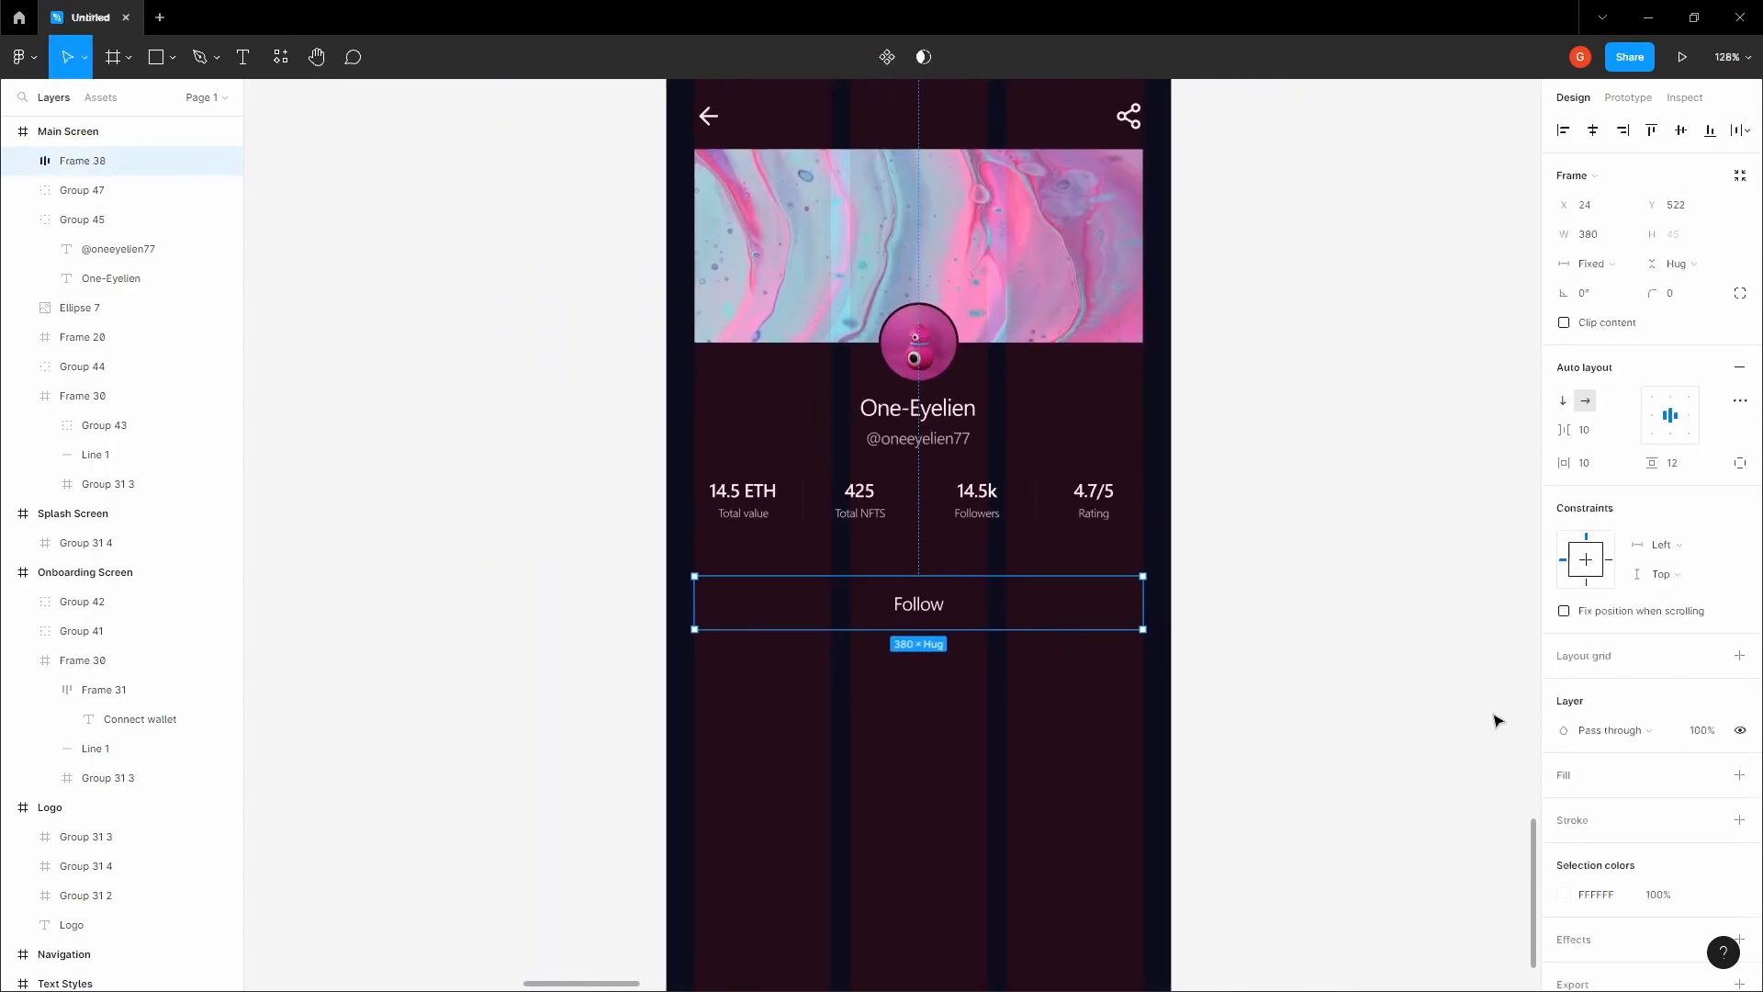
pyautogui.click(1739, 776)
pyautogui.click(1563, 806)
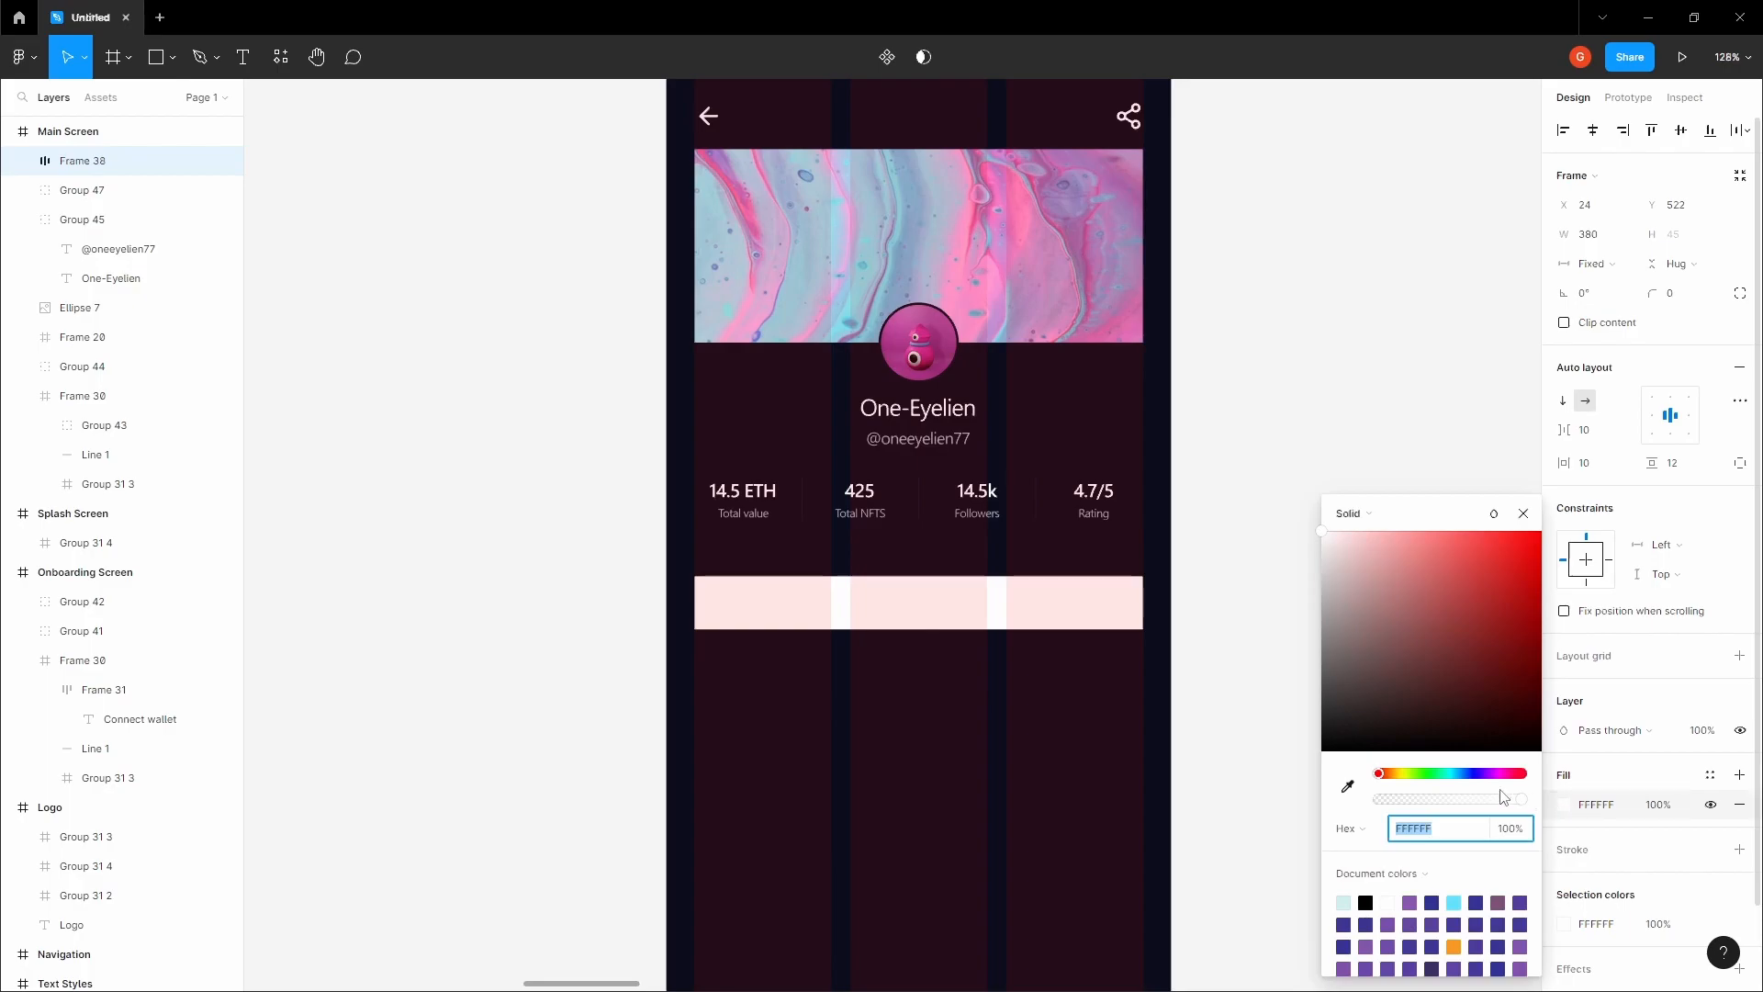
pyautogui.click(1347, 787)
pyautogui.scroll(4, 984, 585)
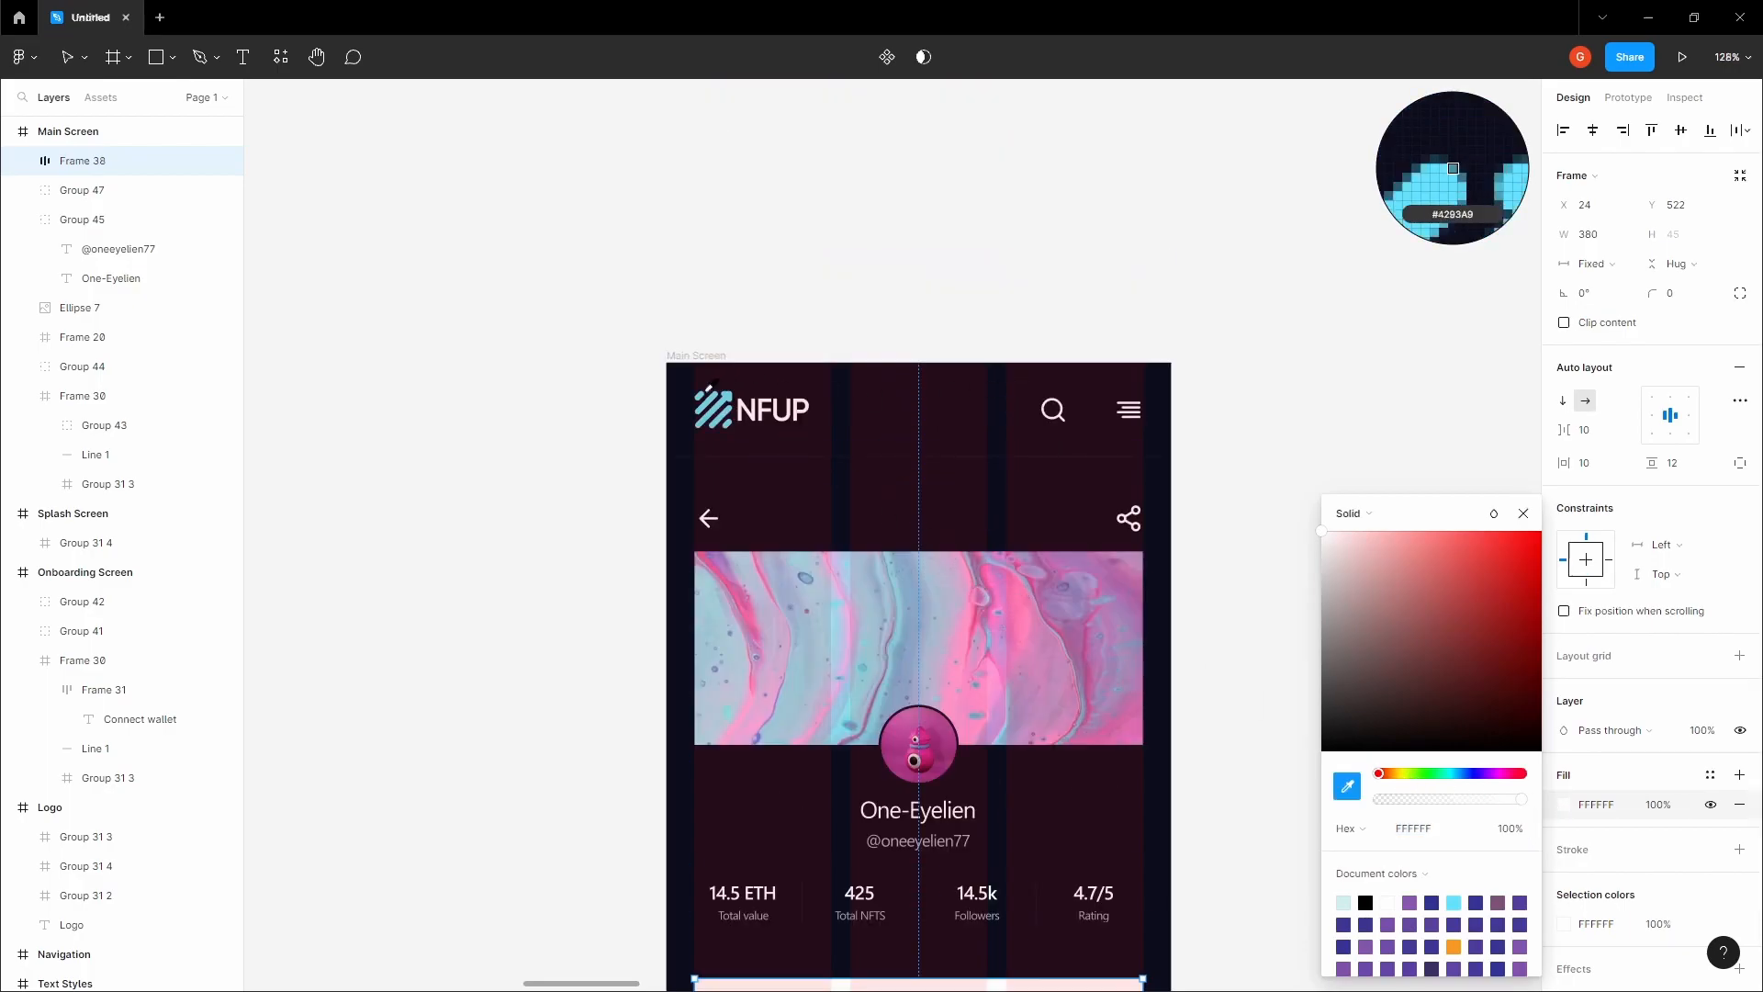
pyautogui.scroll(4, 727, 410)
pyautogui.click(732, 407)
# - Deselect the Follow button and hide the layout grids to view it on the plain background
pyautogui.scroll(-6, 469, 441)
pyautogui.click(468, 440)
pyautogui.moveTo(459, 439); pyautogui.dragTo(502, 90)
pyautogui.hotkey('ctrl', 'shift', '4')
pyautogui.scroll(-2, 562, 518)
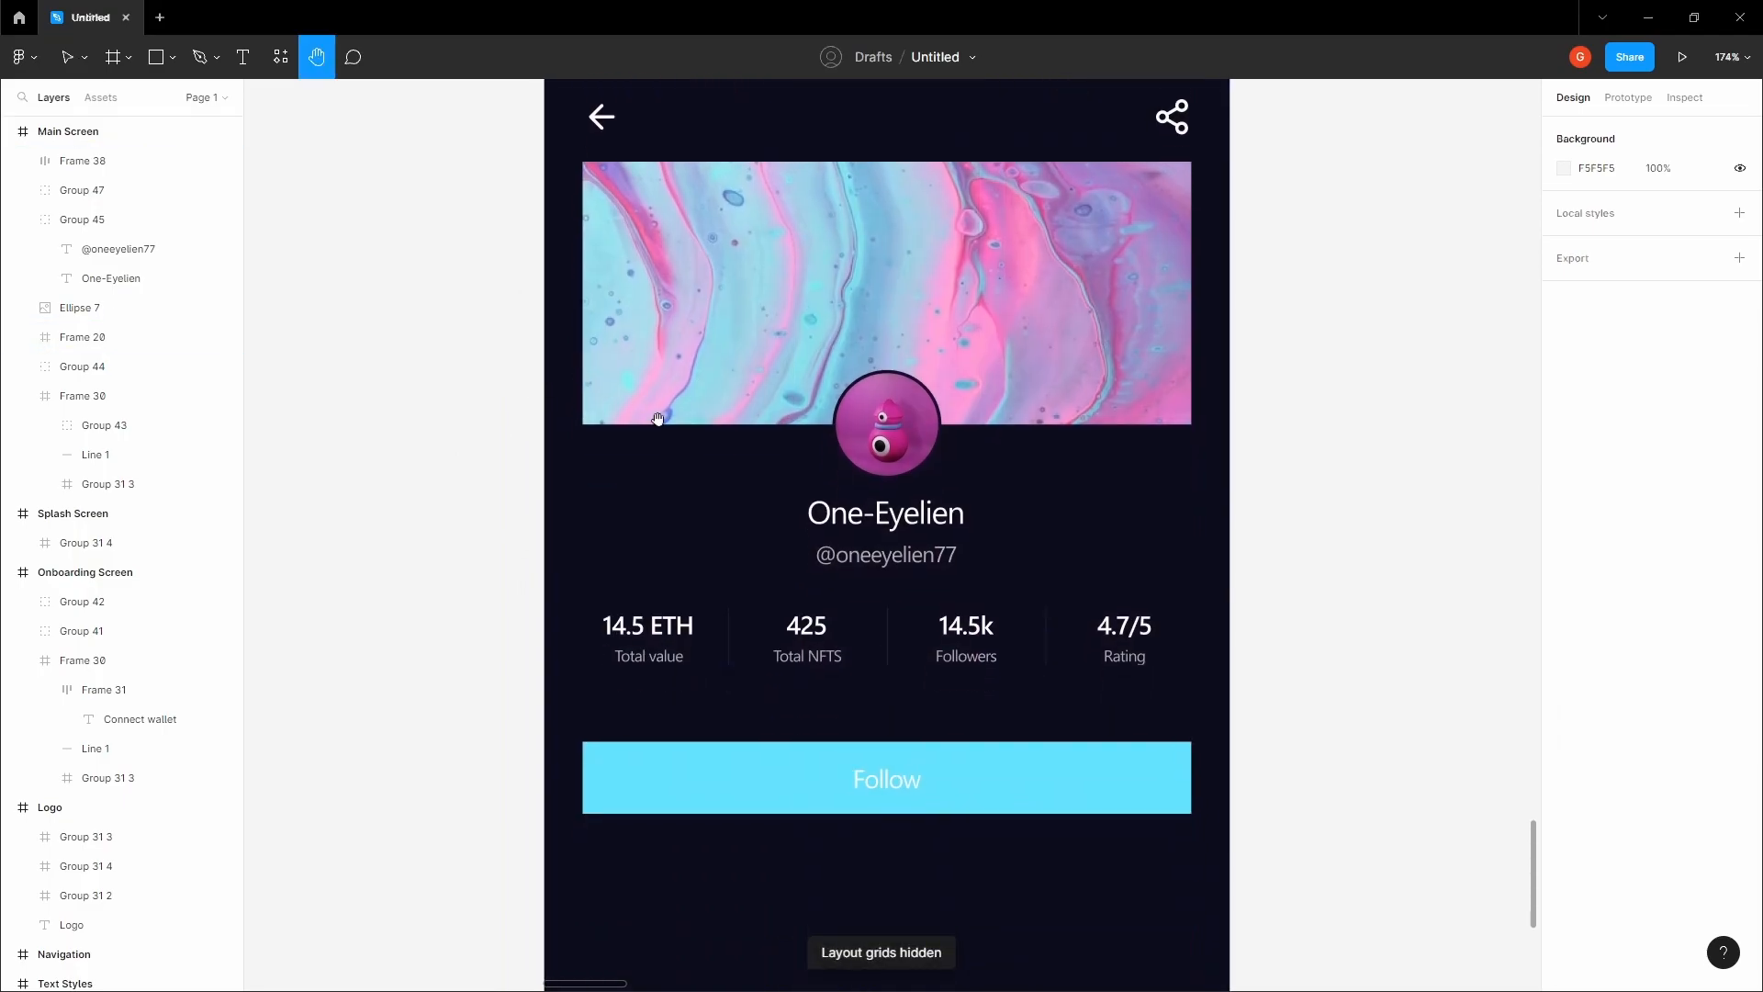
pyautogui.scroll(-5, 630, 401)
# - Find the second Primary swatch in the Colors frame and look up its fill color
pyautogui.click(913, 707)
pyautogui.click(1165, 580)
pyautogui.scroll(-6, 1163, 570)
pyautogui.press('space')
pyautogui.moveTo(1212, 488); pyautogui.dragTo(982, 806)
pyautogui.scroll(-6, 1139, 620)
pyautogui.moveTo(1087, 555); pyautogui.dragTo(874, 680)
pyautogui.scroll(5, 1222, 445)
pyautogui.click(1199, 452)
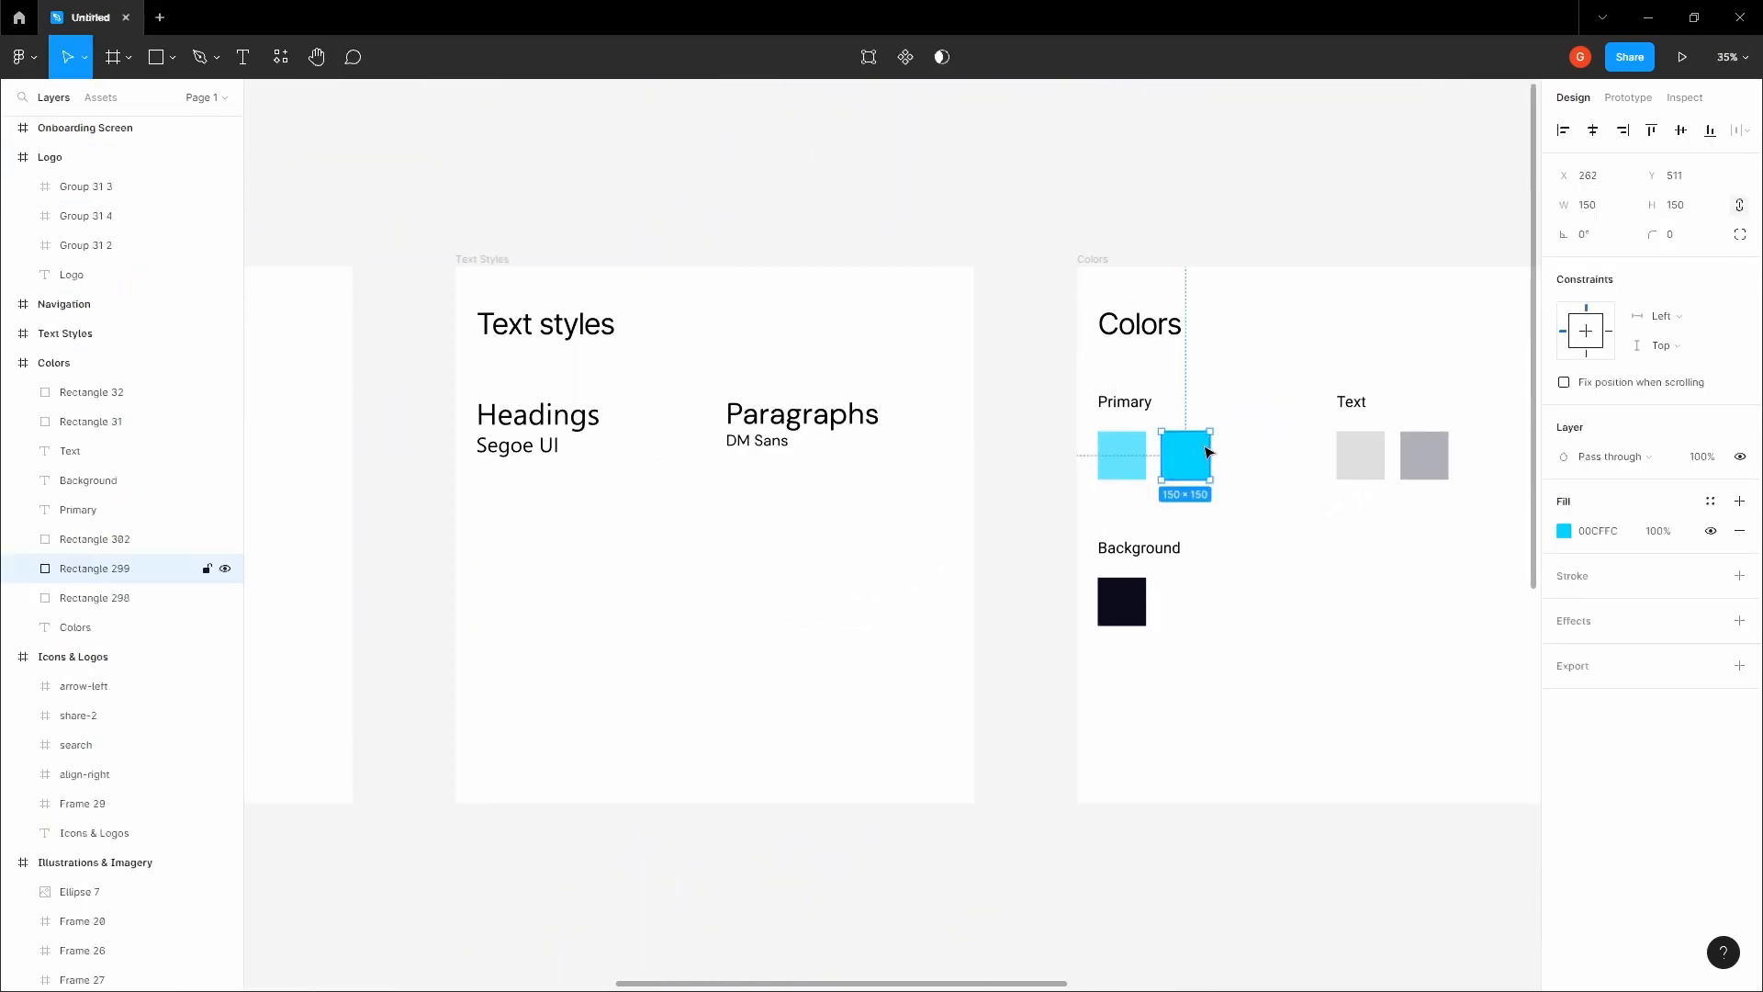
pyautogui.scroll(5, 1203, 452)
pyautogui.click(787, 491)
# - Set the Follow button's fill on the Main Screen to 00CFFC
pyautogui.press('space')
pyautogui.scroll(-5, 783, 487)
pyautogui.moveTo(657, 752); pyautogui.dragTo(913, 481)
pyautogui.moveTo(669, 747); pyautogui.dragTo(909, 555)
pyautogui.scroll(6, 840, 524)
pyautogui.scroll(3, 911, 554)
pyautogui.click(913, 557)
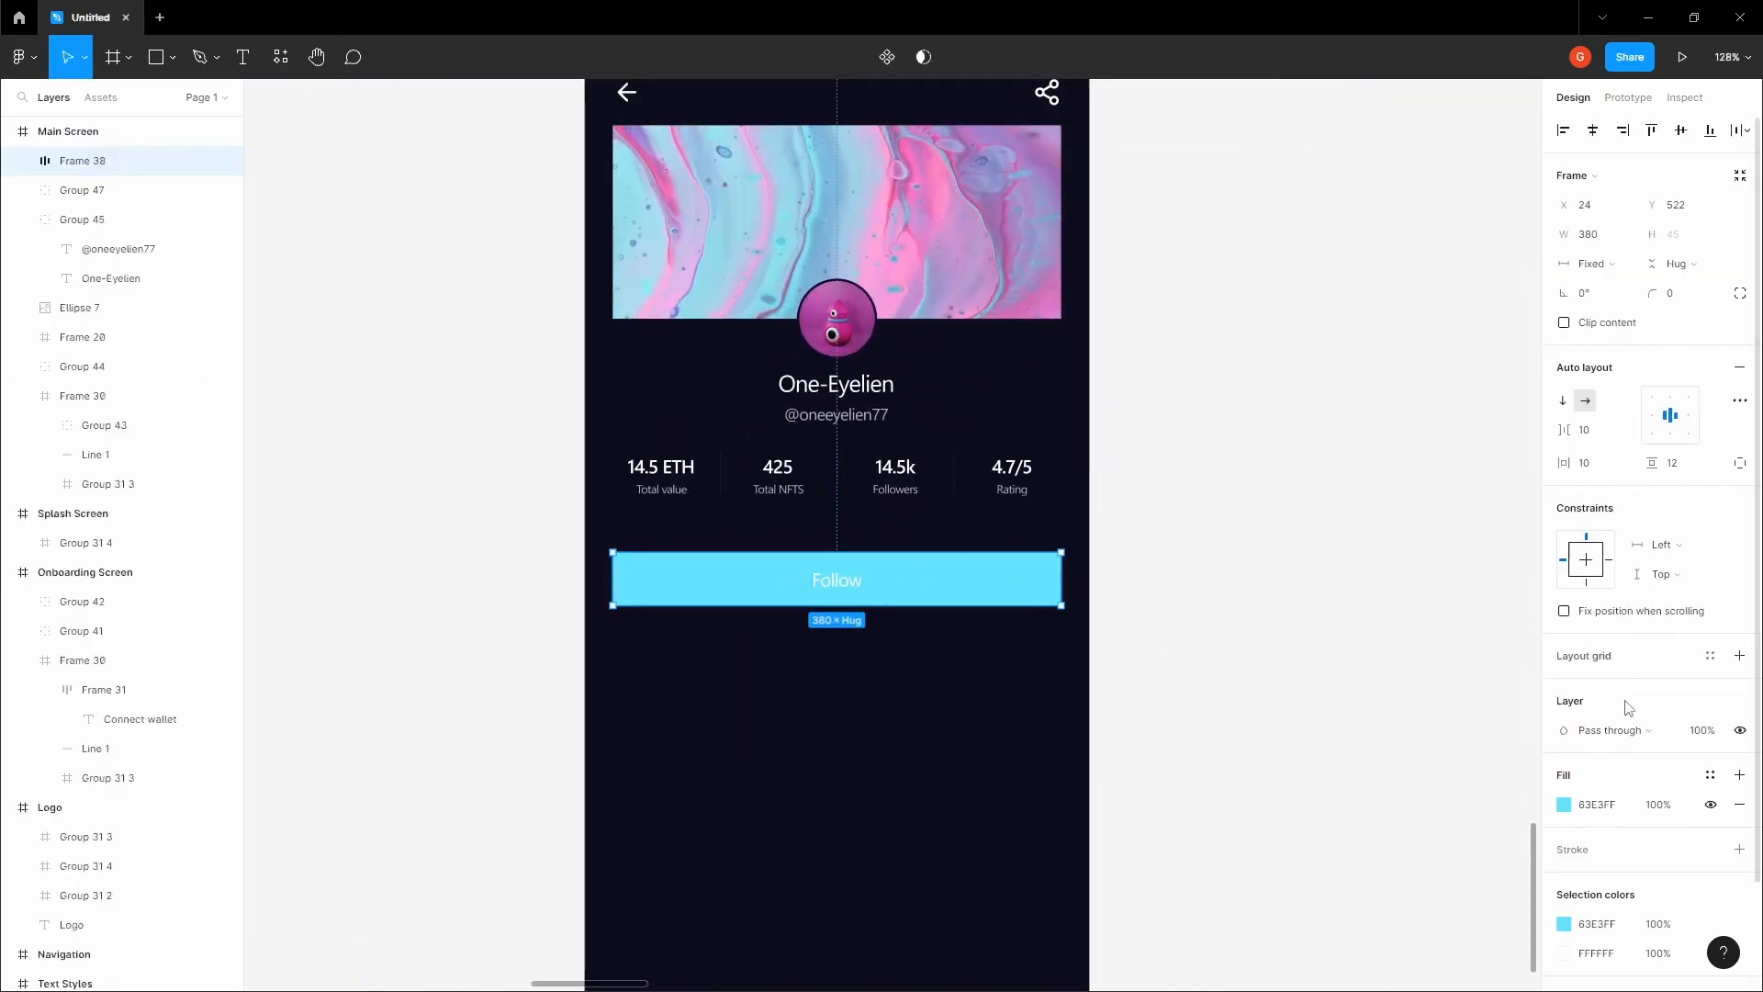
pyautogui.click(1609, 808)
pyautogui.write('00CFFC')
pyautogui.click(1161, 511)
# - Recolor the Follow button's label by sampling the screen's dark background color (0C0D1C)
pyautogui.press('space')
pyautogui.moveTo(1157, 509); pyautogui.dragTo(1289, 617)
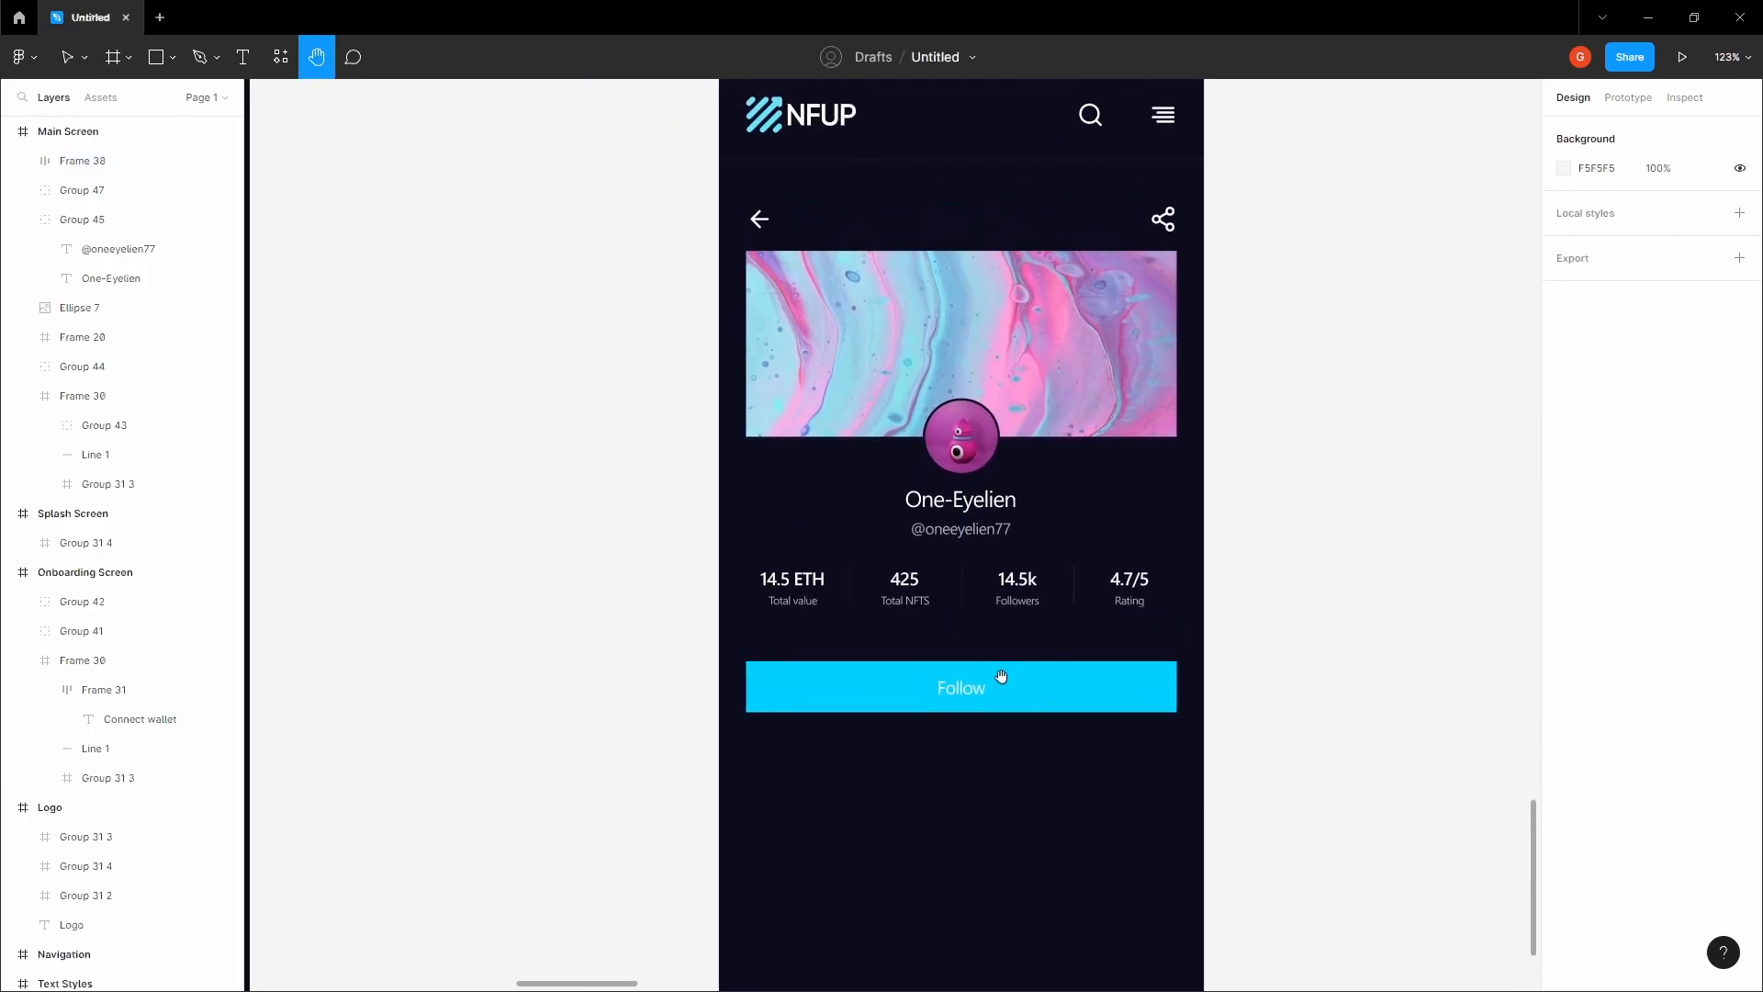
pyautogui.scroll(3, 1003, 677)
pyautogui.moveTo(994, 683); pyautogui.dragTo(973, 651)
pyautogui.scroll(-2, 974, 651)
pyautogui.doubleClick(921, 648)
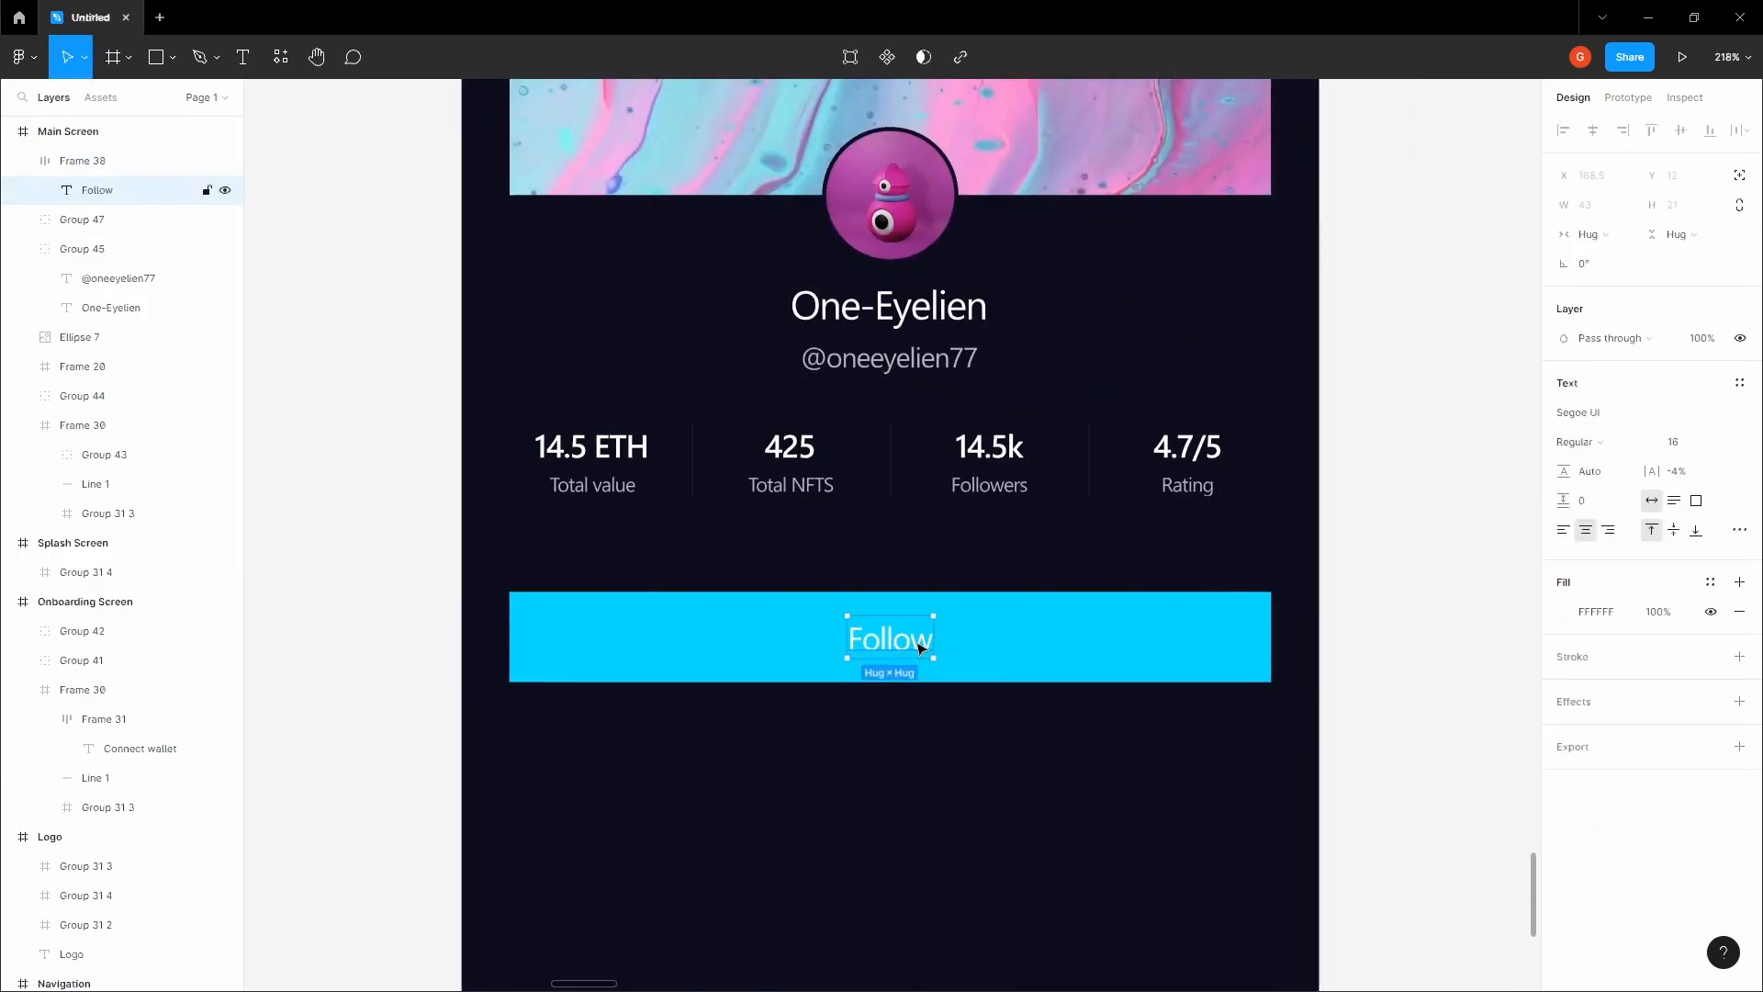
pyautogui.click(1568, 613)
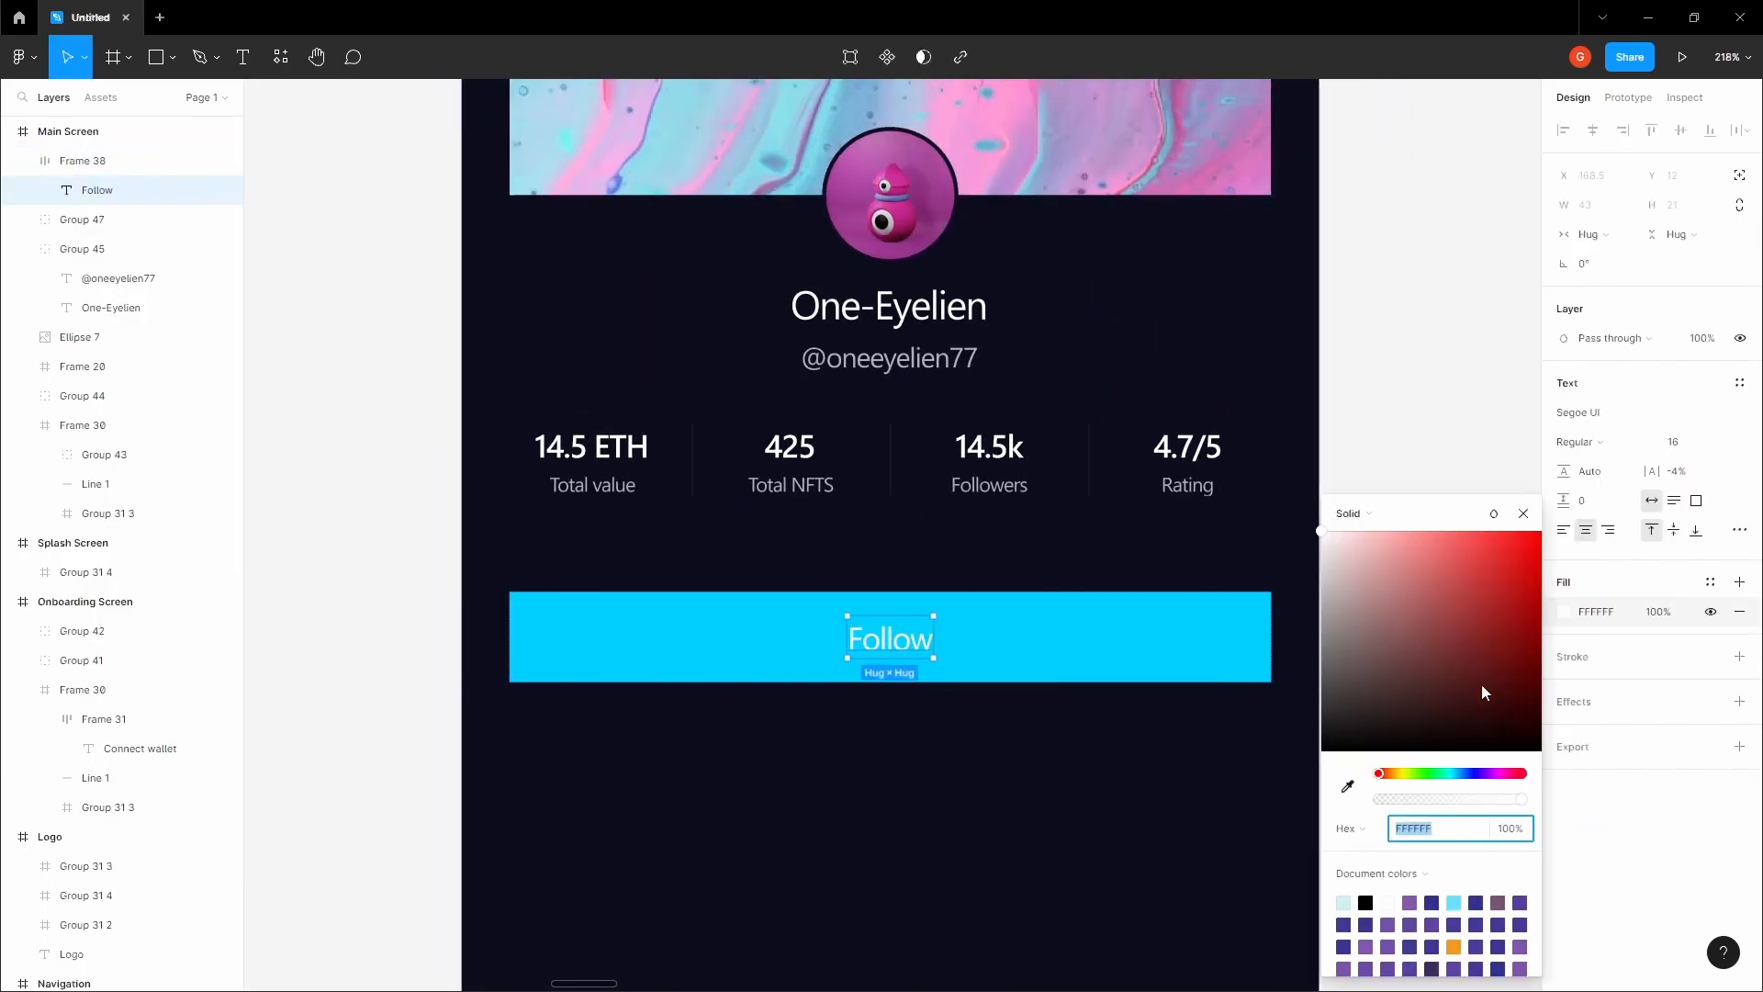
pyautogui.click(1349, 785)
pyautogui.click(1126, 809)
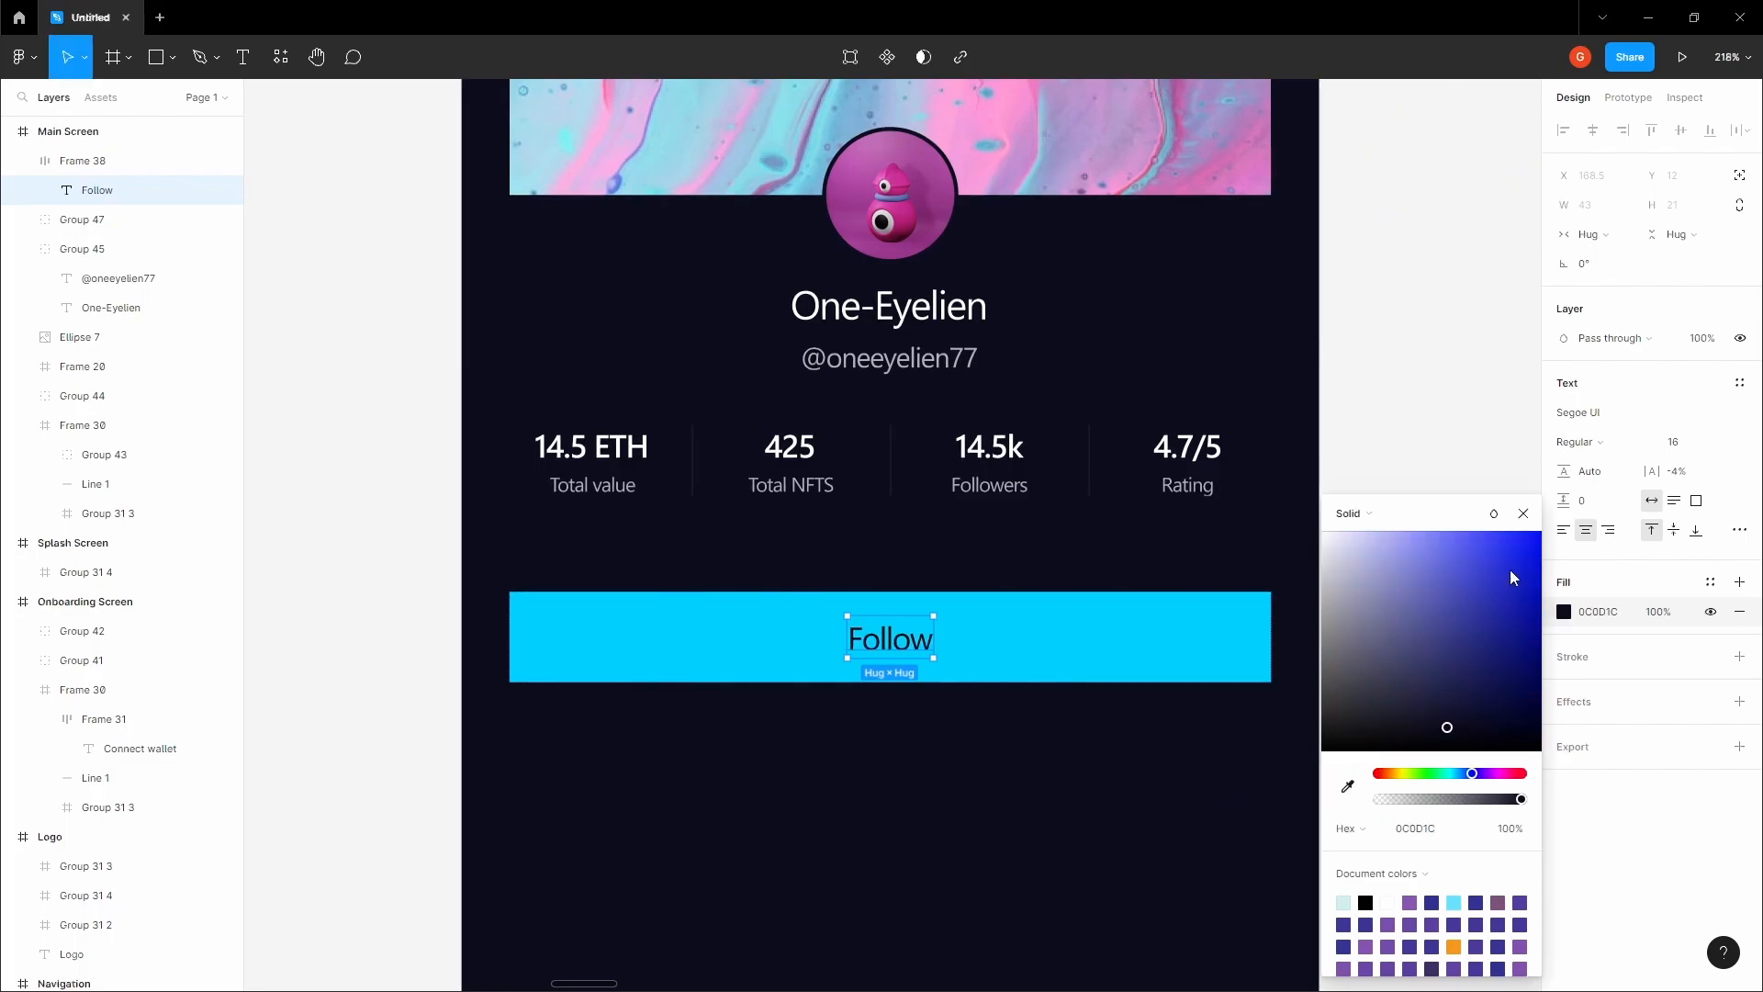
# - Set the Follow label's font weight to Semibold and deselect it
pyautogui.click(1577, 444)
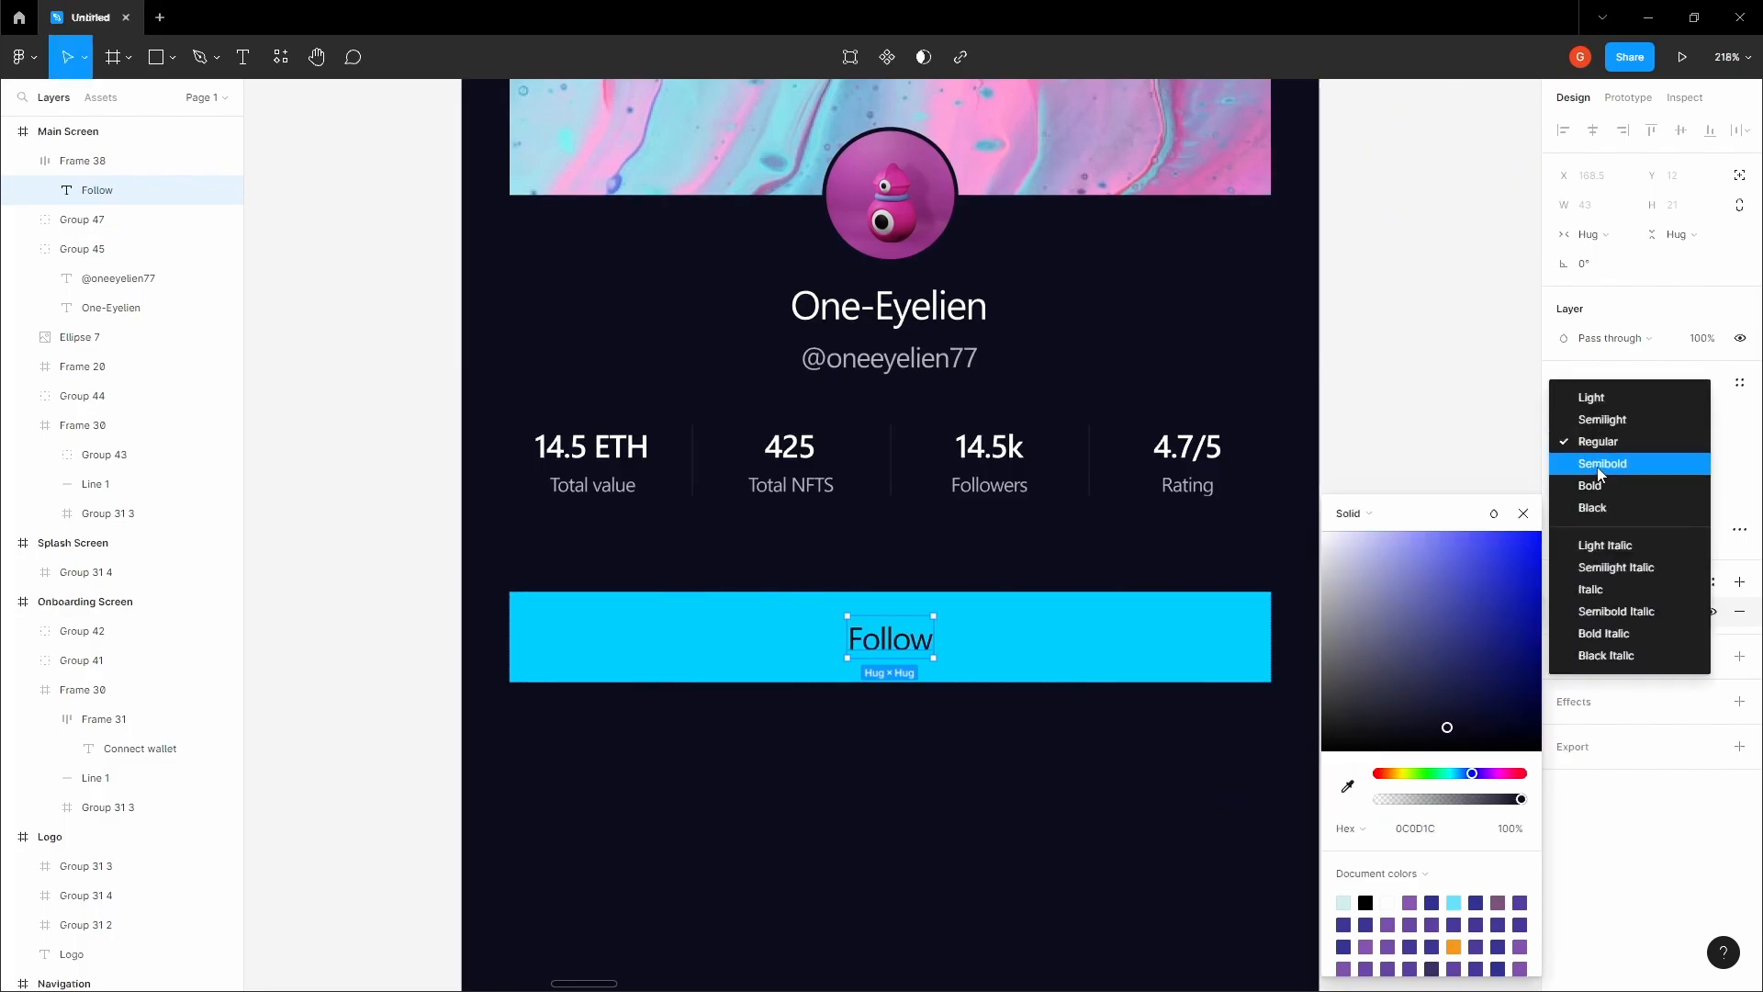
pyautogui.click(1598, 461)
pyautogui.click(1451, 456)
# - Move the Follow button up to Y 490, leaving 16 px between it and the statistics row
pyautogui.scroll(-3, 1424, 450)
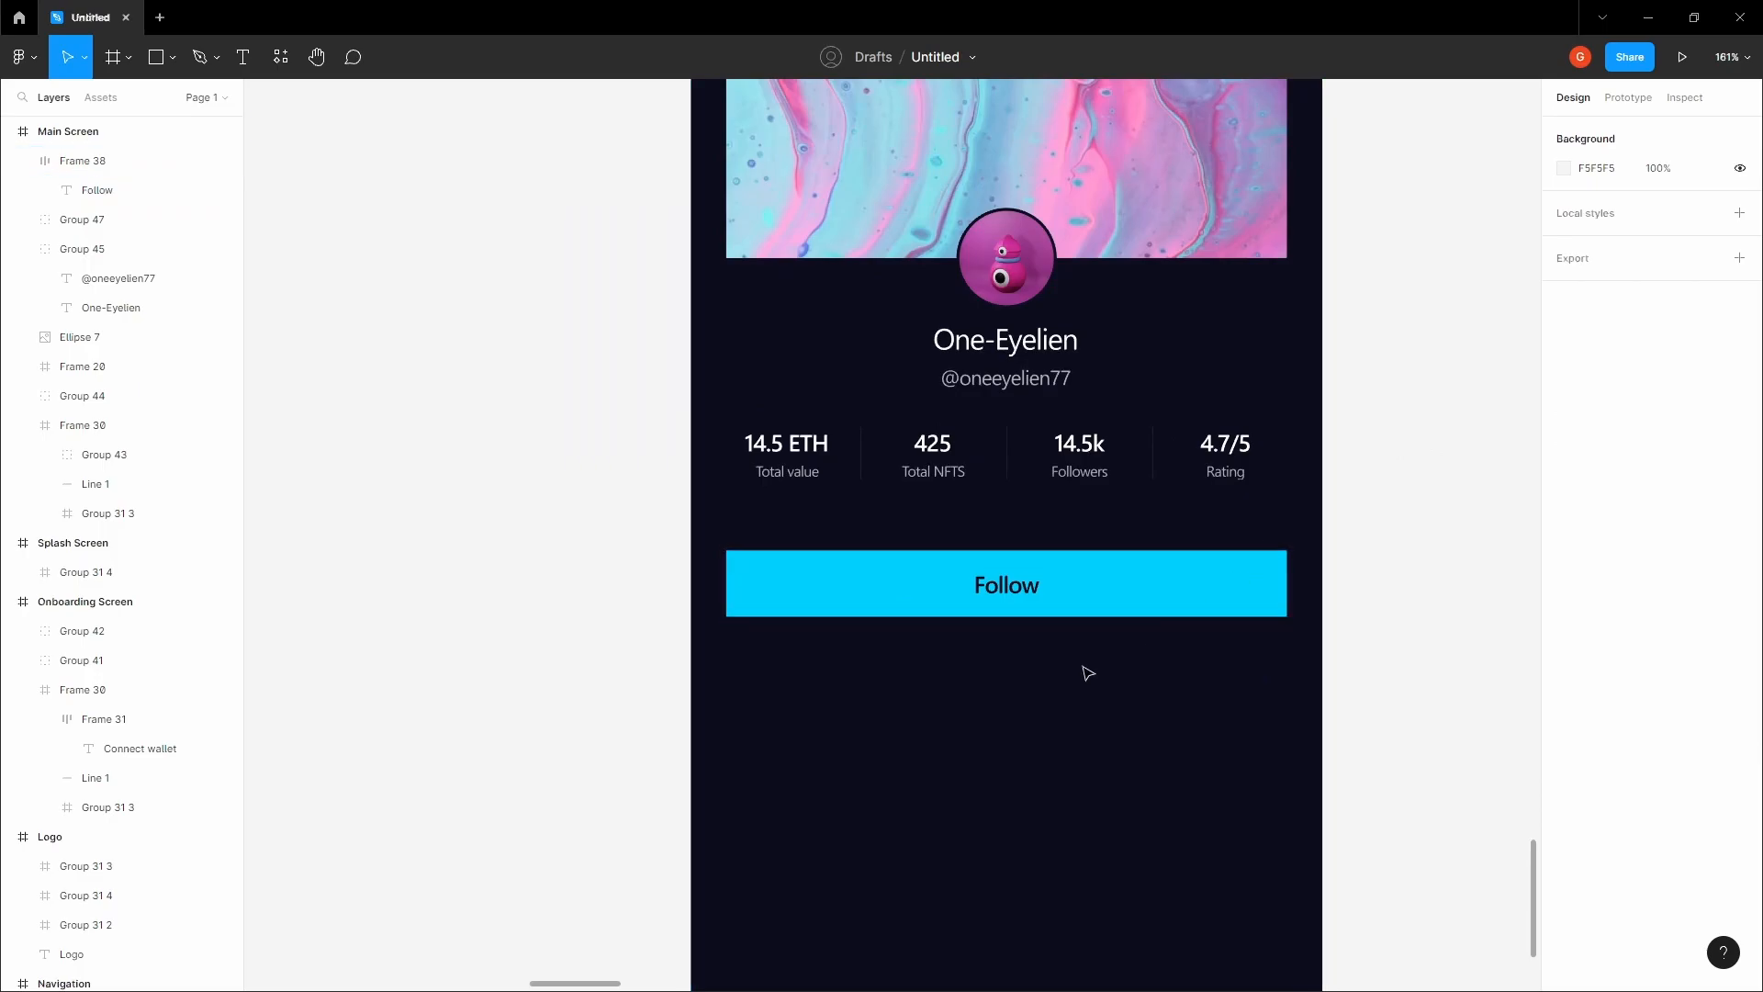
pyautogui.scroll(-3, 1089, 673)
pyautogui.click(1062, 633)
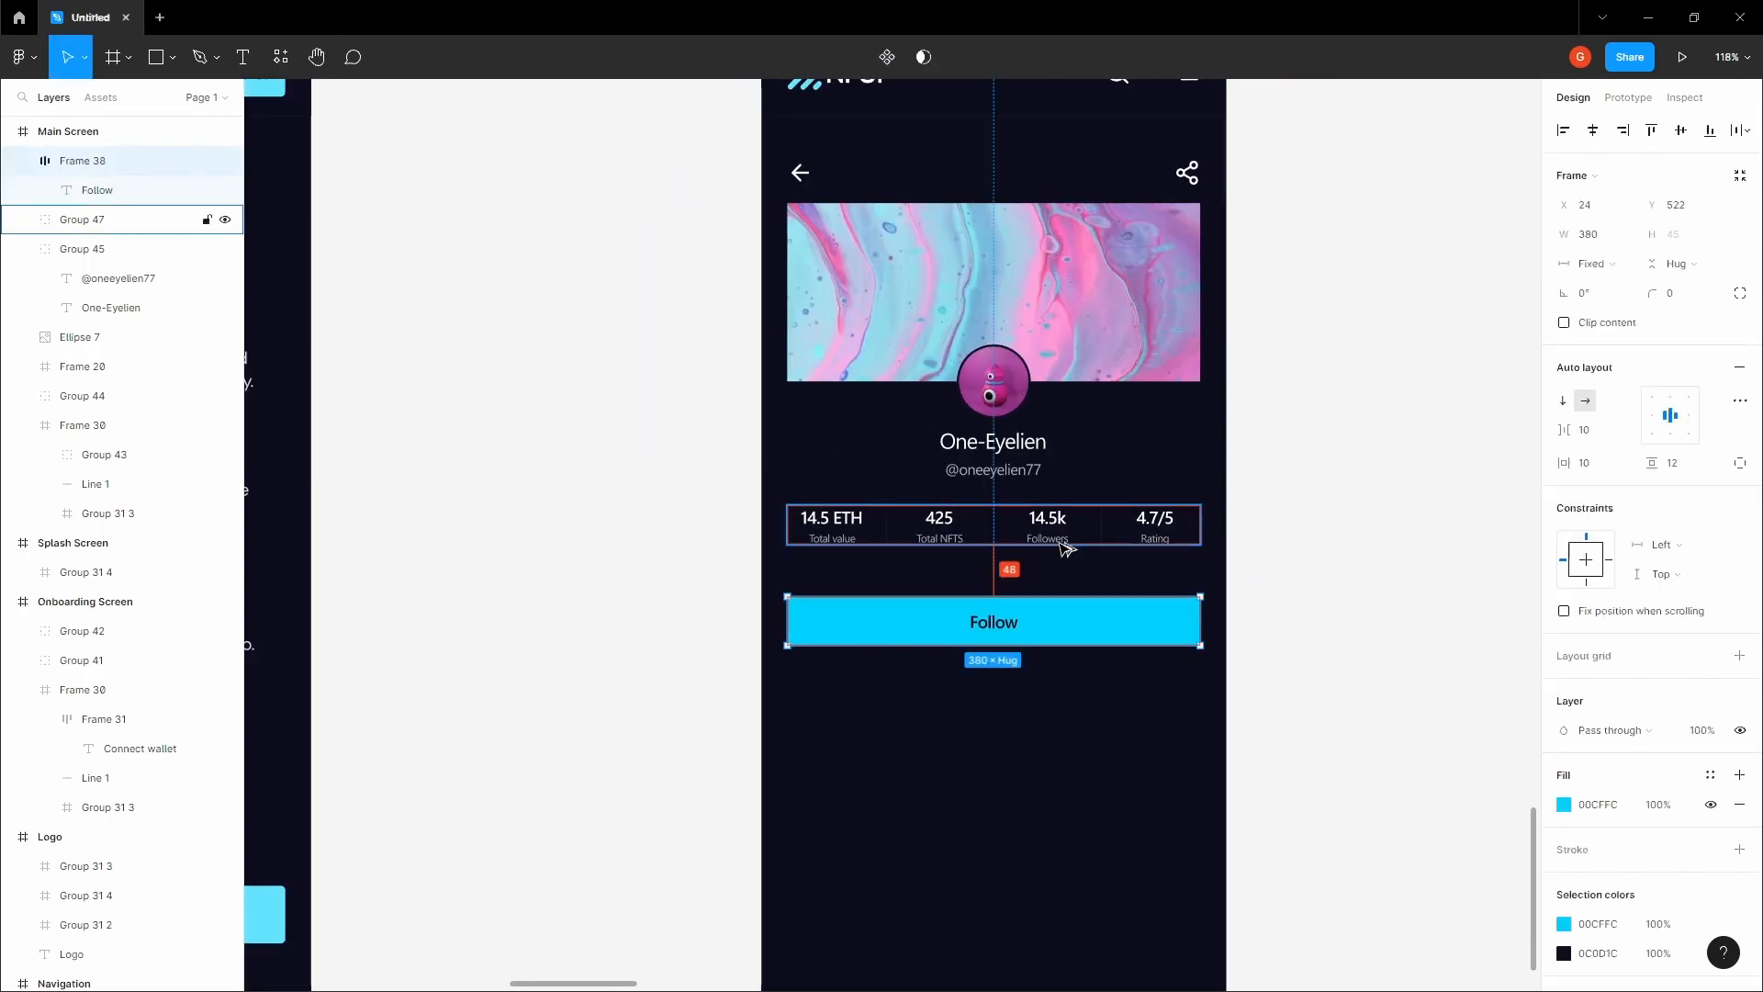
pyautogui.press('Up')
pyautogui.press('Up')
pyautogui.press('Up')
pyautogui.press('Up')
pyautogui.press('Up')
pyautogui.press('Up')
pyautogui.press('Up')
pyautogui.press('Up')
pyautogui.press('Up')
pyautogui.press('Up')
pyautogui.press('Up')
pyautogui.press('Up')
pyautogui.press('Up')
pyautogui.press('Up')
pyautogui.press('Up')
pyautogui.press('Up')
pyautogui.press('Up')
pyautogui.press('Up')
pyautogui.press('Up')
pyautogui.press('Up')
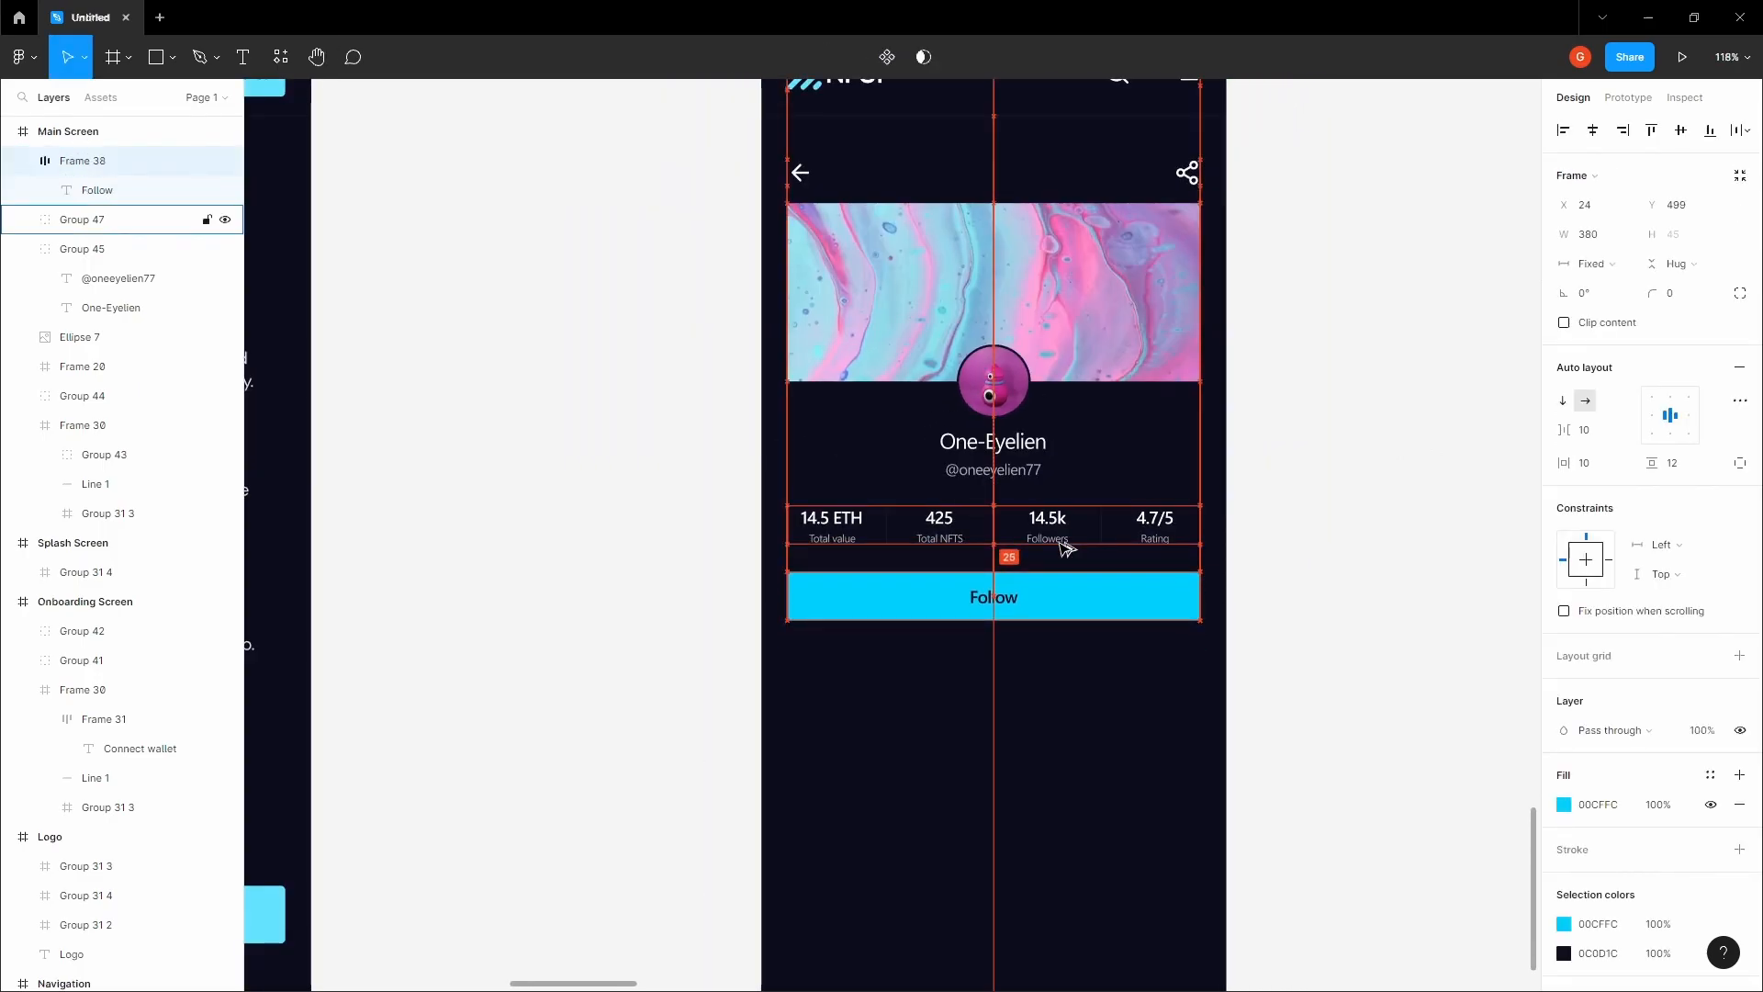
pyautogui.press('Up')
pyautogui.press('Up')
pyautogui.press('Up')
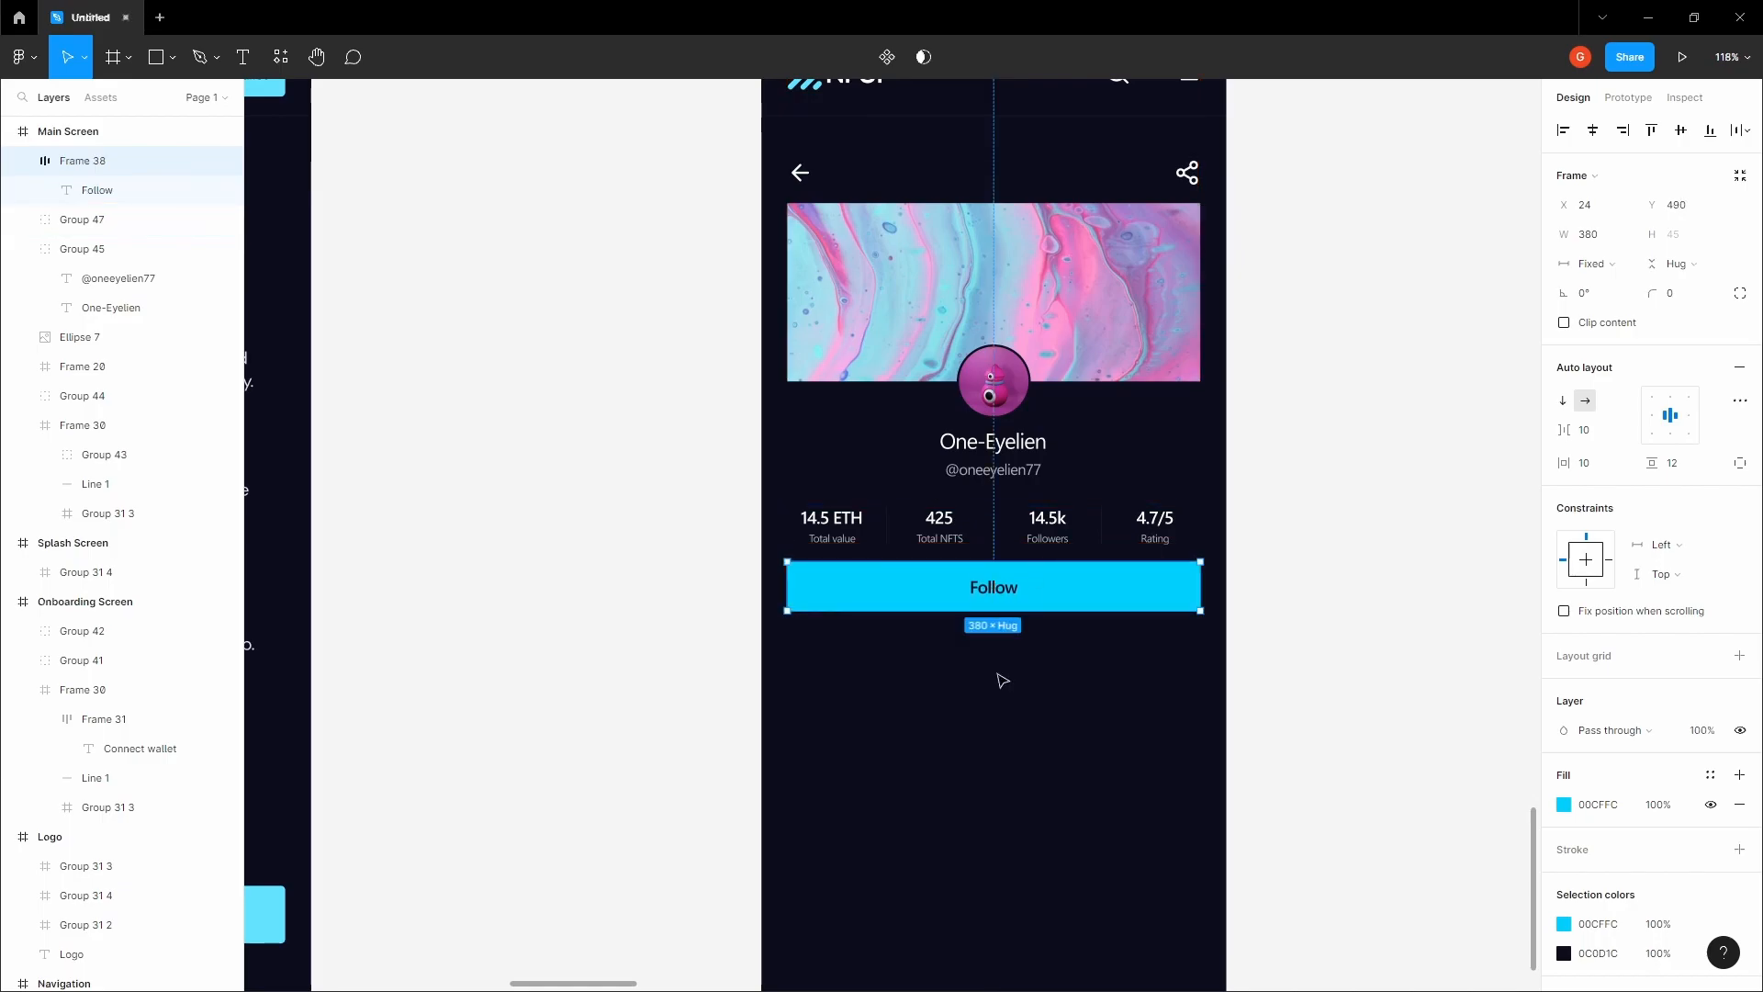
pyautogui.click(1008, 657)
# - Nudge the Follow button down a few pixels for slightly more space below the statistics row
pyautogui.scroll(-1, 987, 679)
pyautogui.press('space')
pyautogui.moveTo(979, 685); pyautogui.dragTo(875, 673)
pyautogui.moveTo(902, 599); pyautogui.dragTo(906, 623)
pyautogui.click(906, 624)
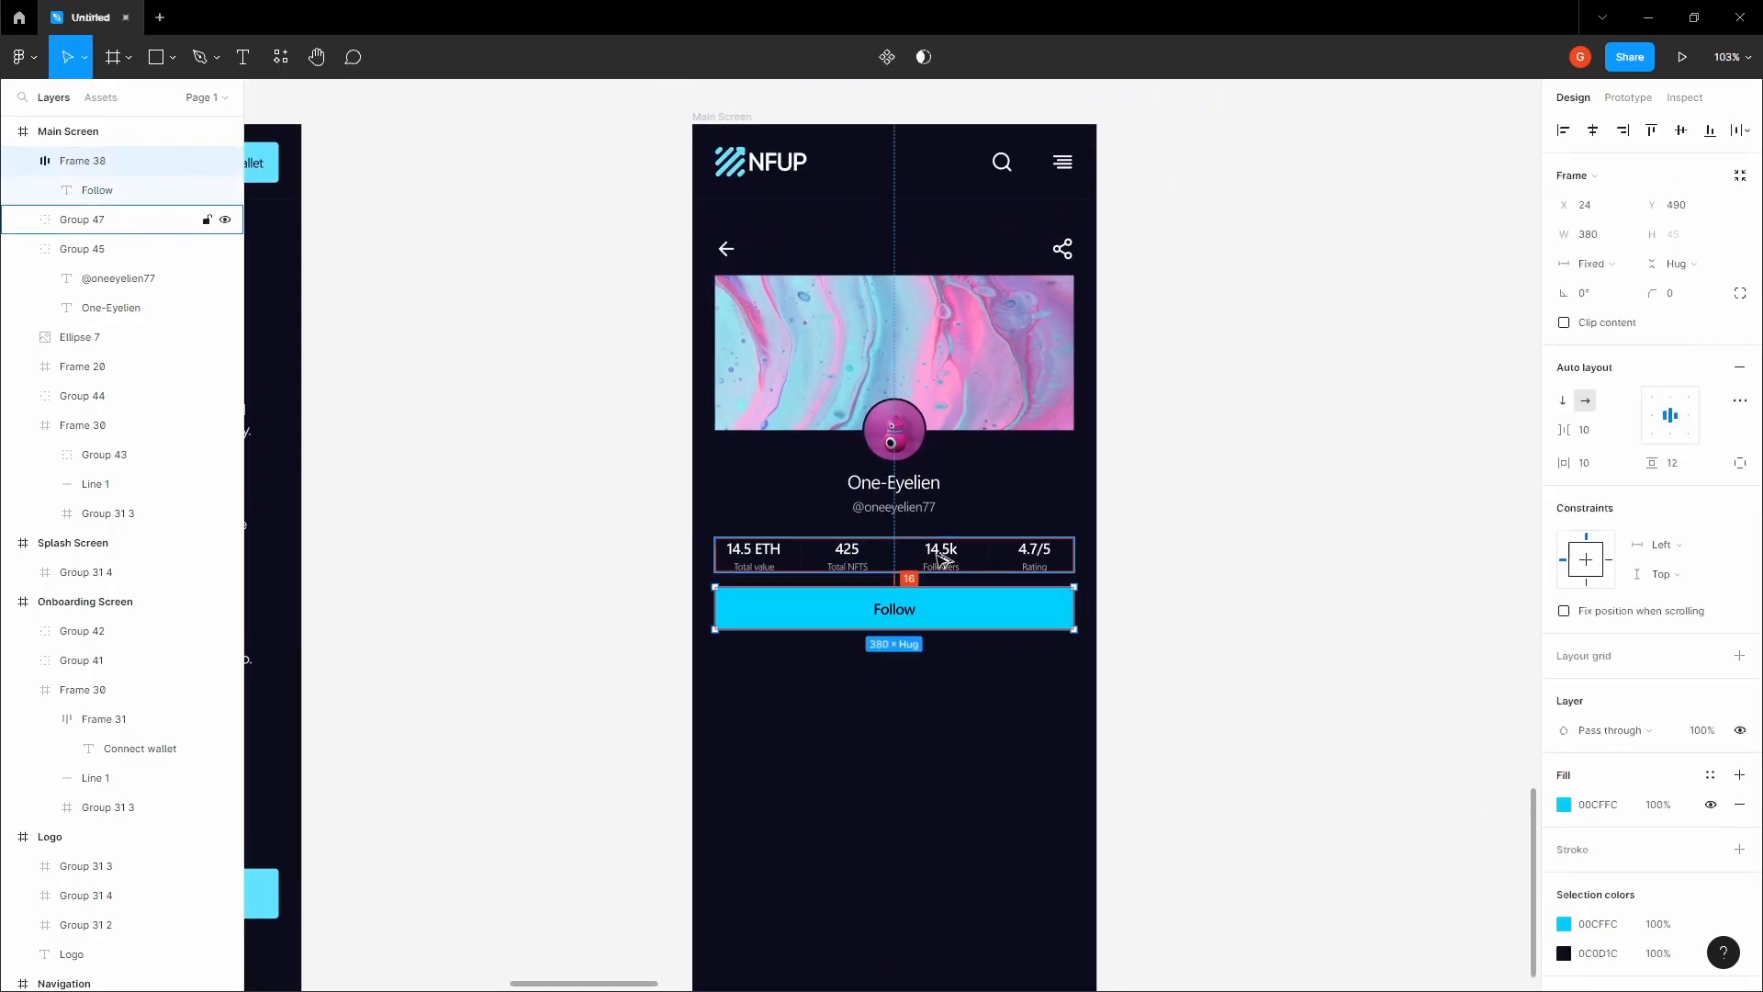
pyautogui.press('Down')
pyautogui.press('Down')
pyautogui.press('Down')
pyautogui.click(913, 696)
# - Add the left-aligned text "Latest NFTS by One-Eyelien" below the Follow button
pyautogui.press('space')
pyautogui.moveTo(913, 697); pyautogui.dragTo(909, 524)
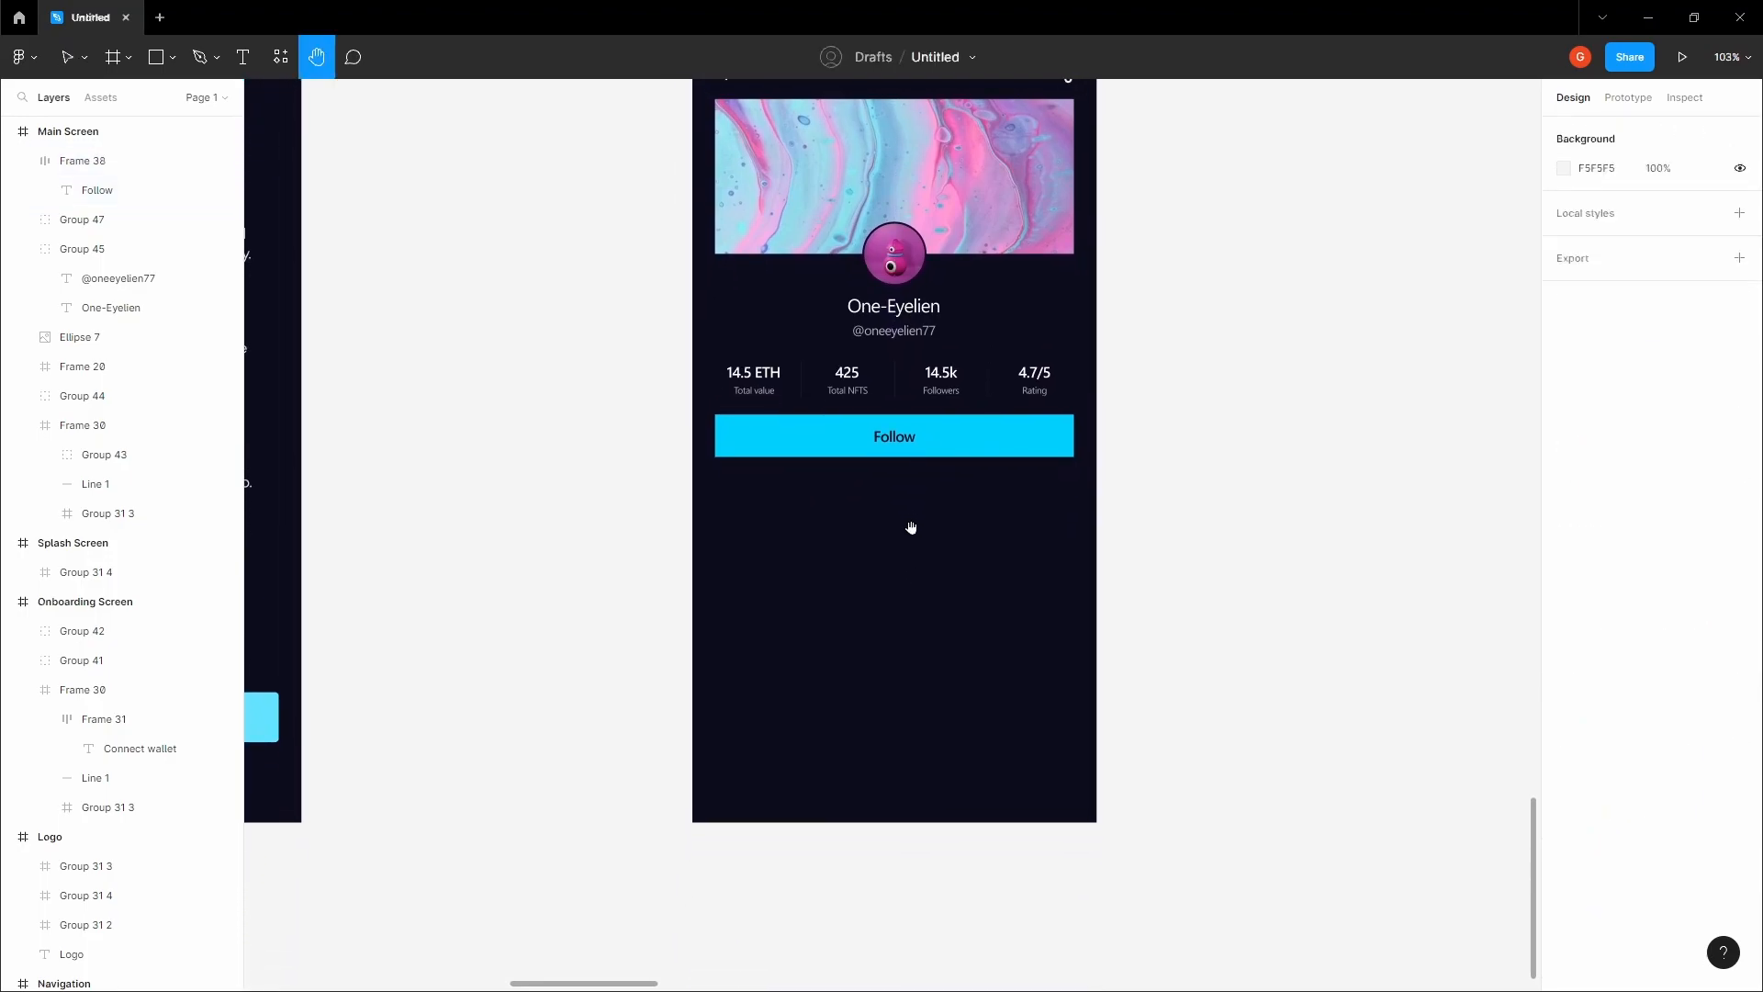
pyautogui.scroll(2, 910, 526)
pyautogui.scroll(2, 856, 542)
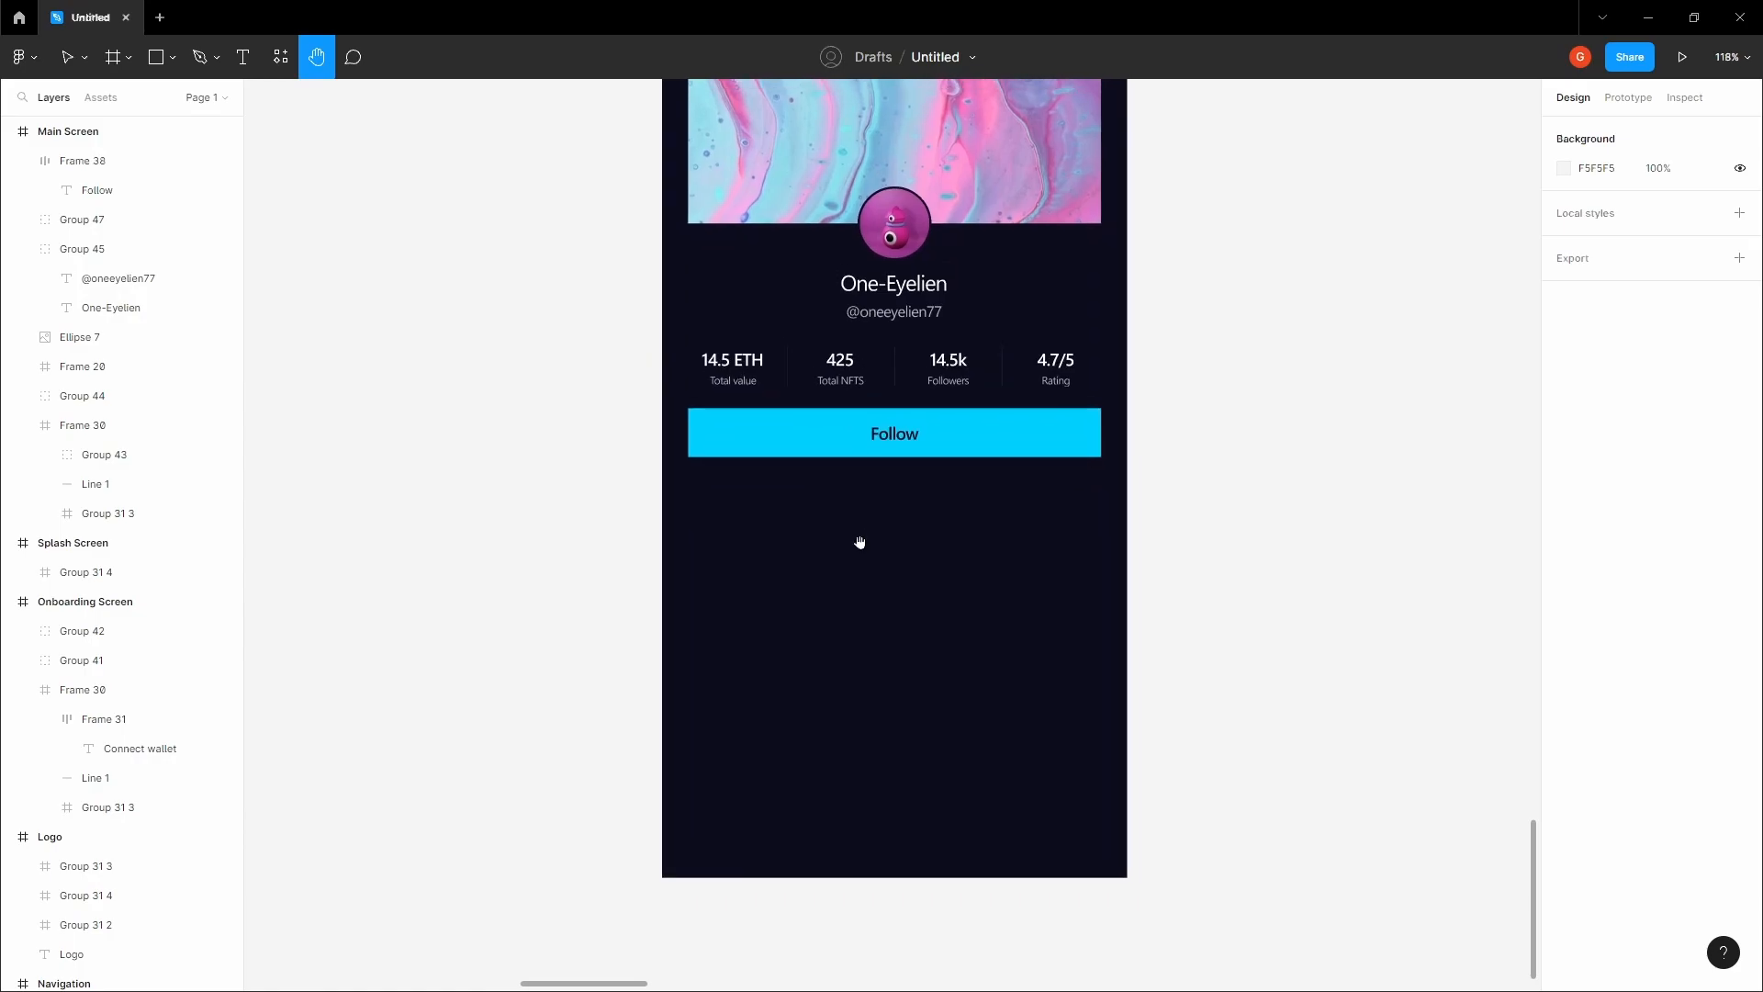
pyautogui.scroll(3, 686, 515)
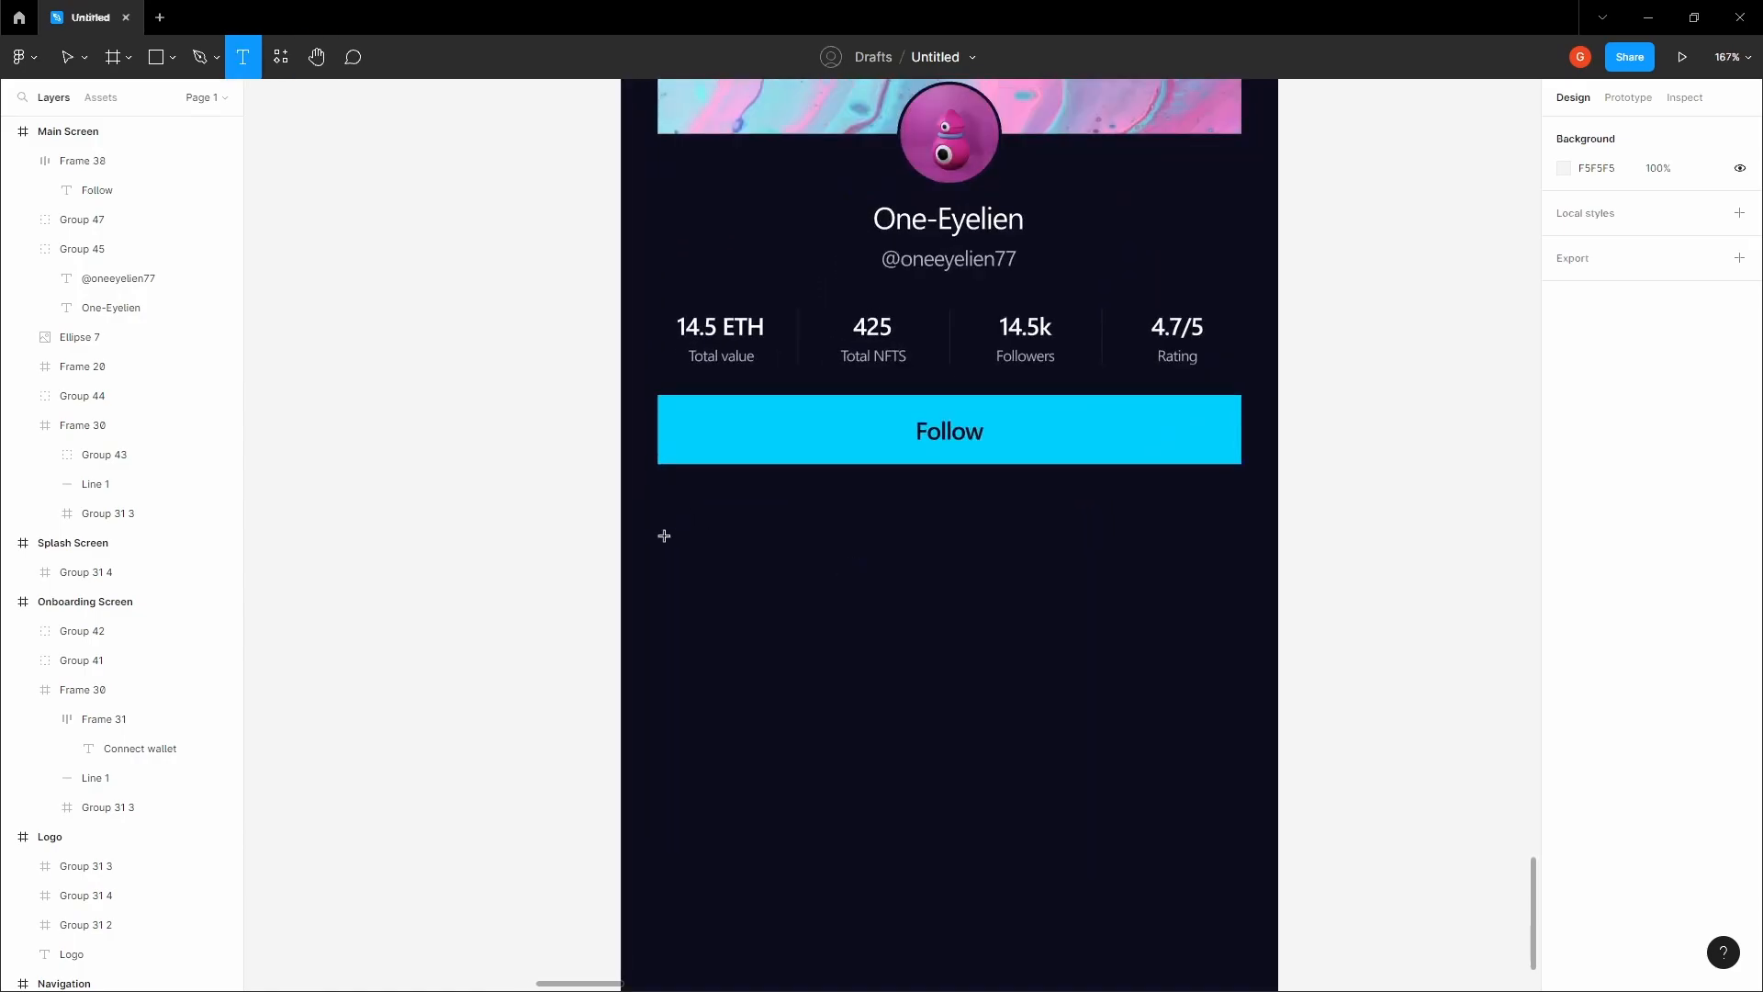
pyautogui.click(666, 536)
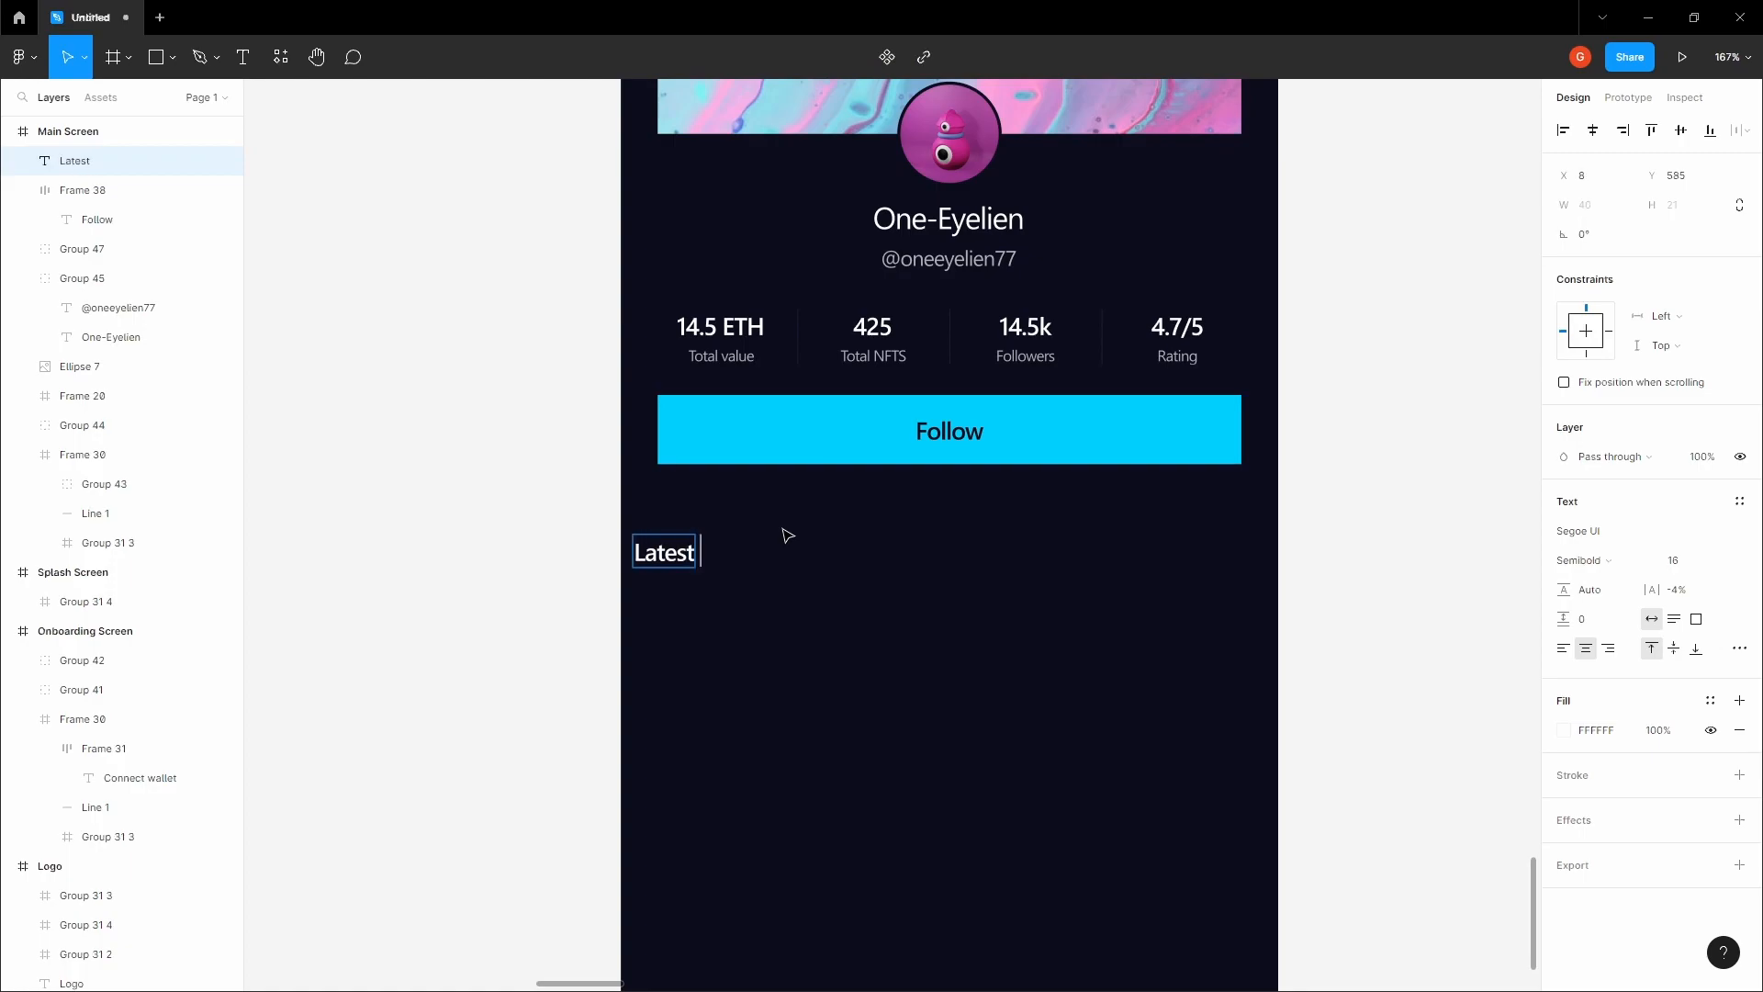
pyautogui.moveTo(690, 555); pyautogui.dragTo(812, 555)
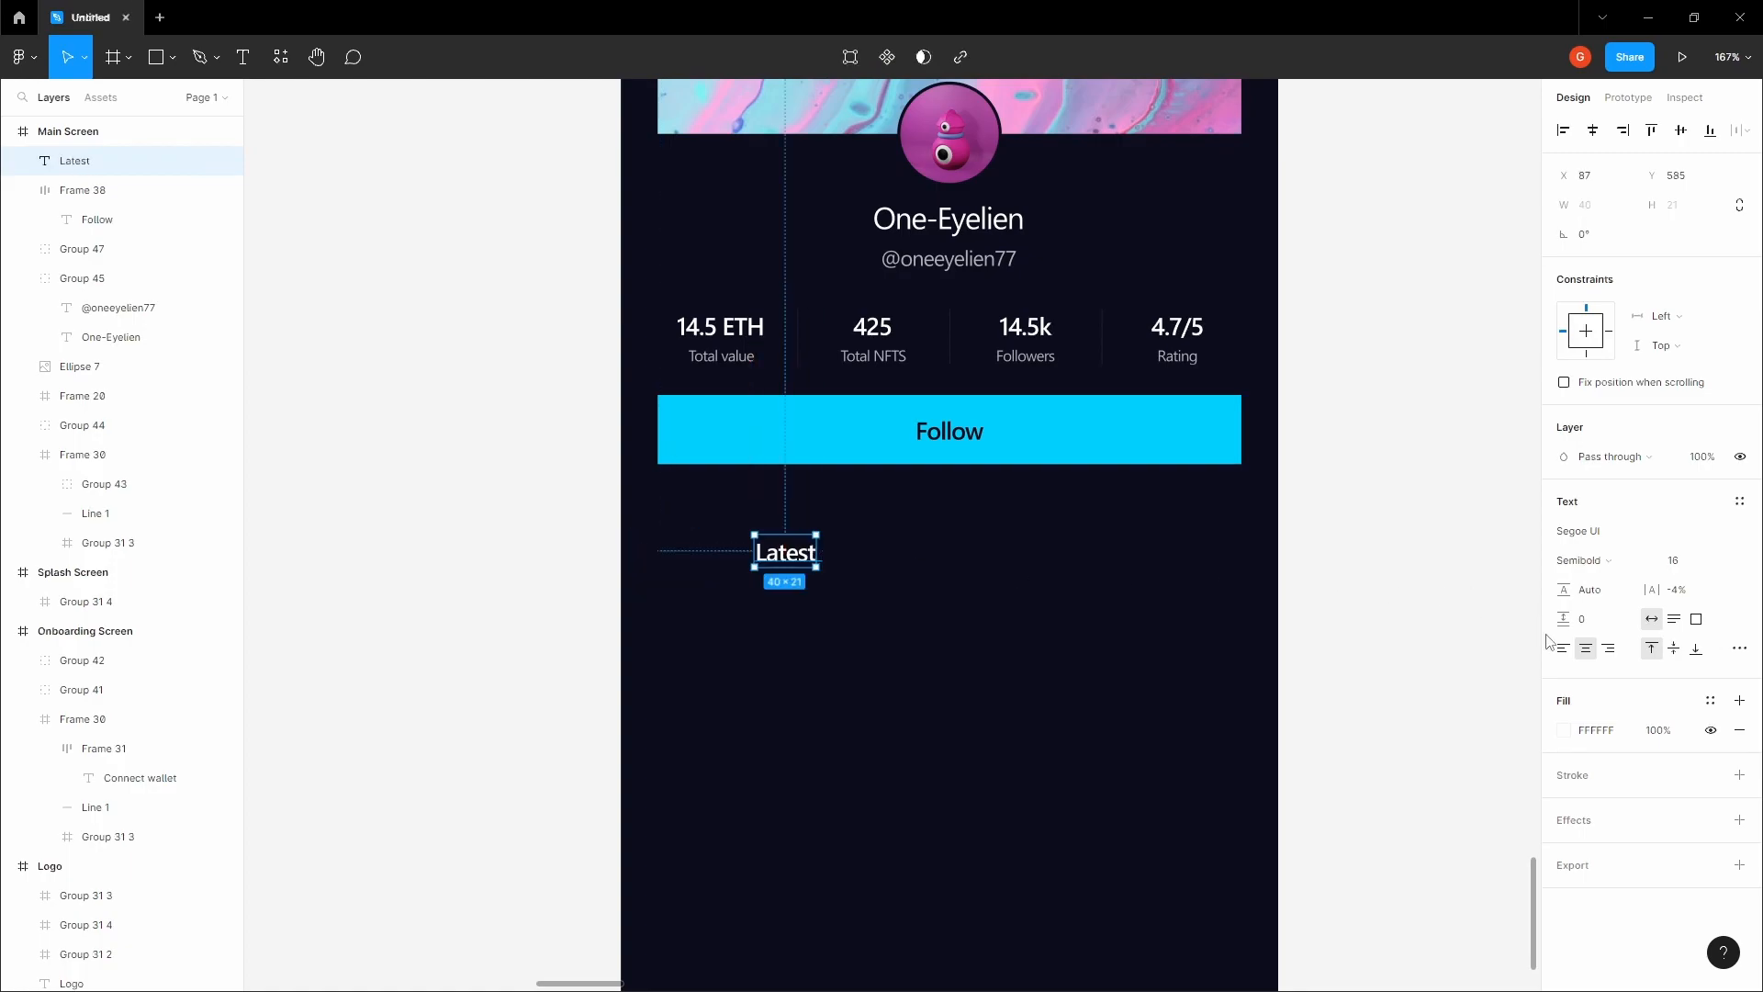
pyautogui.doubleClick(800, 555)
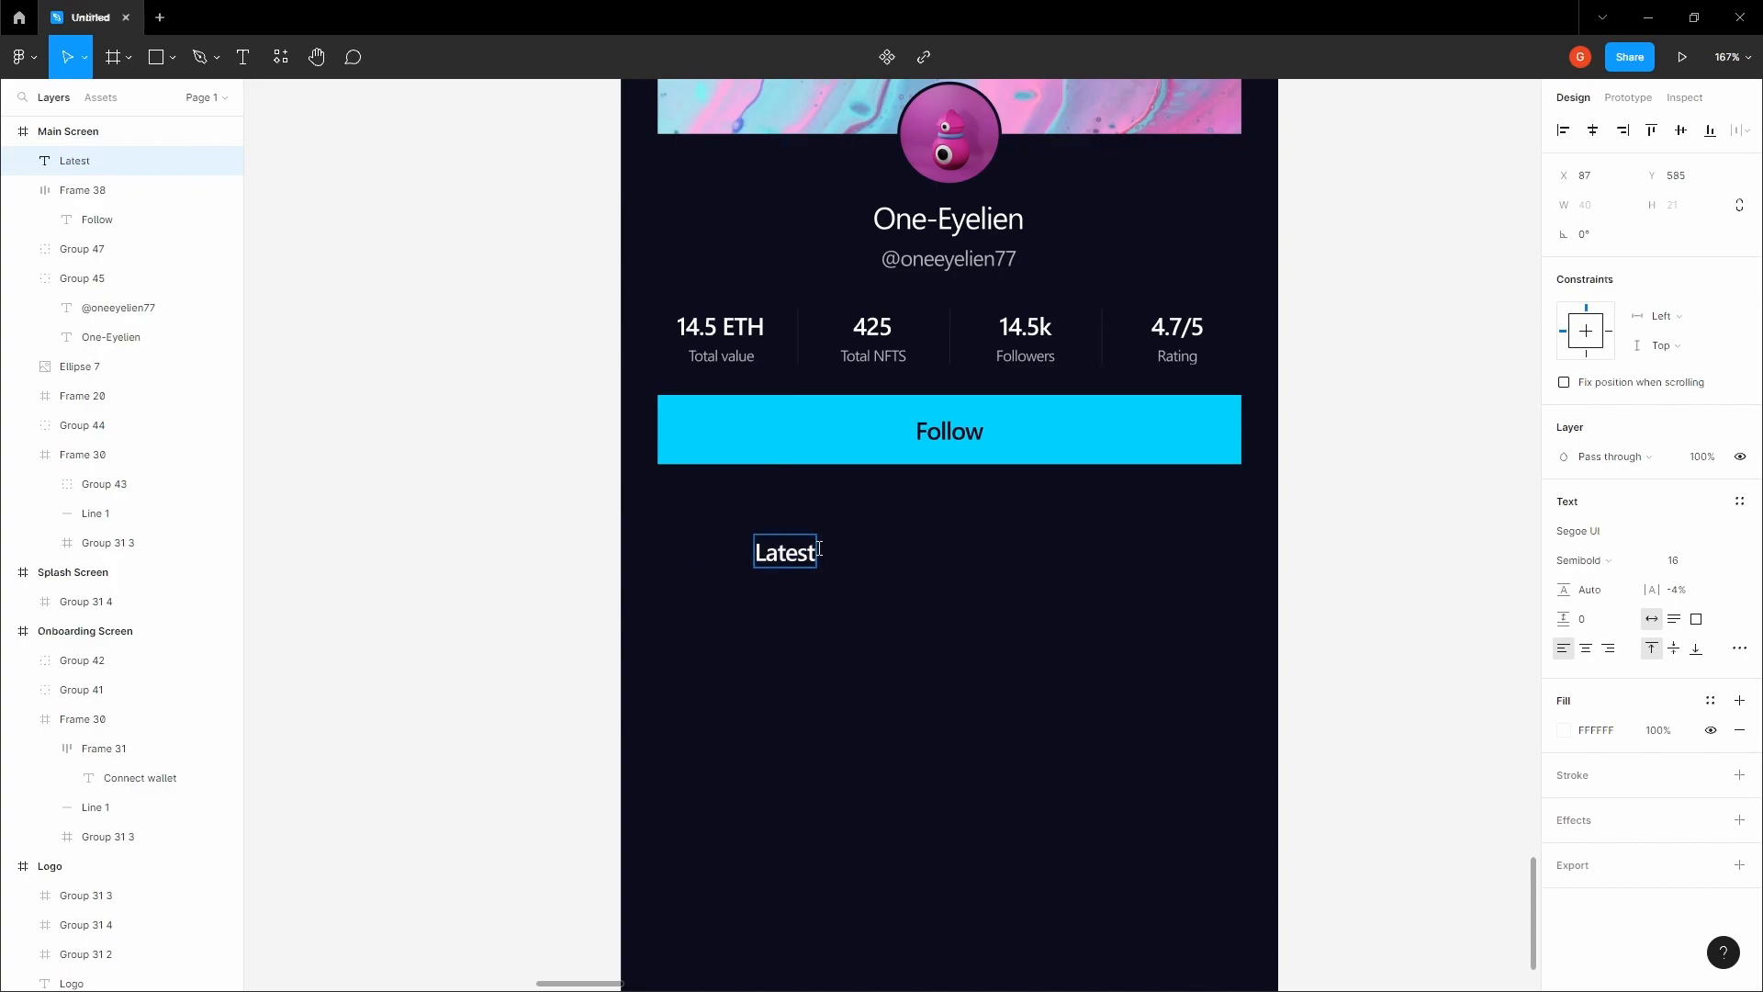
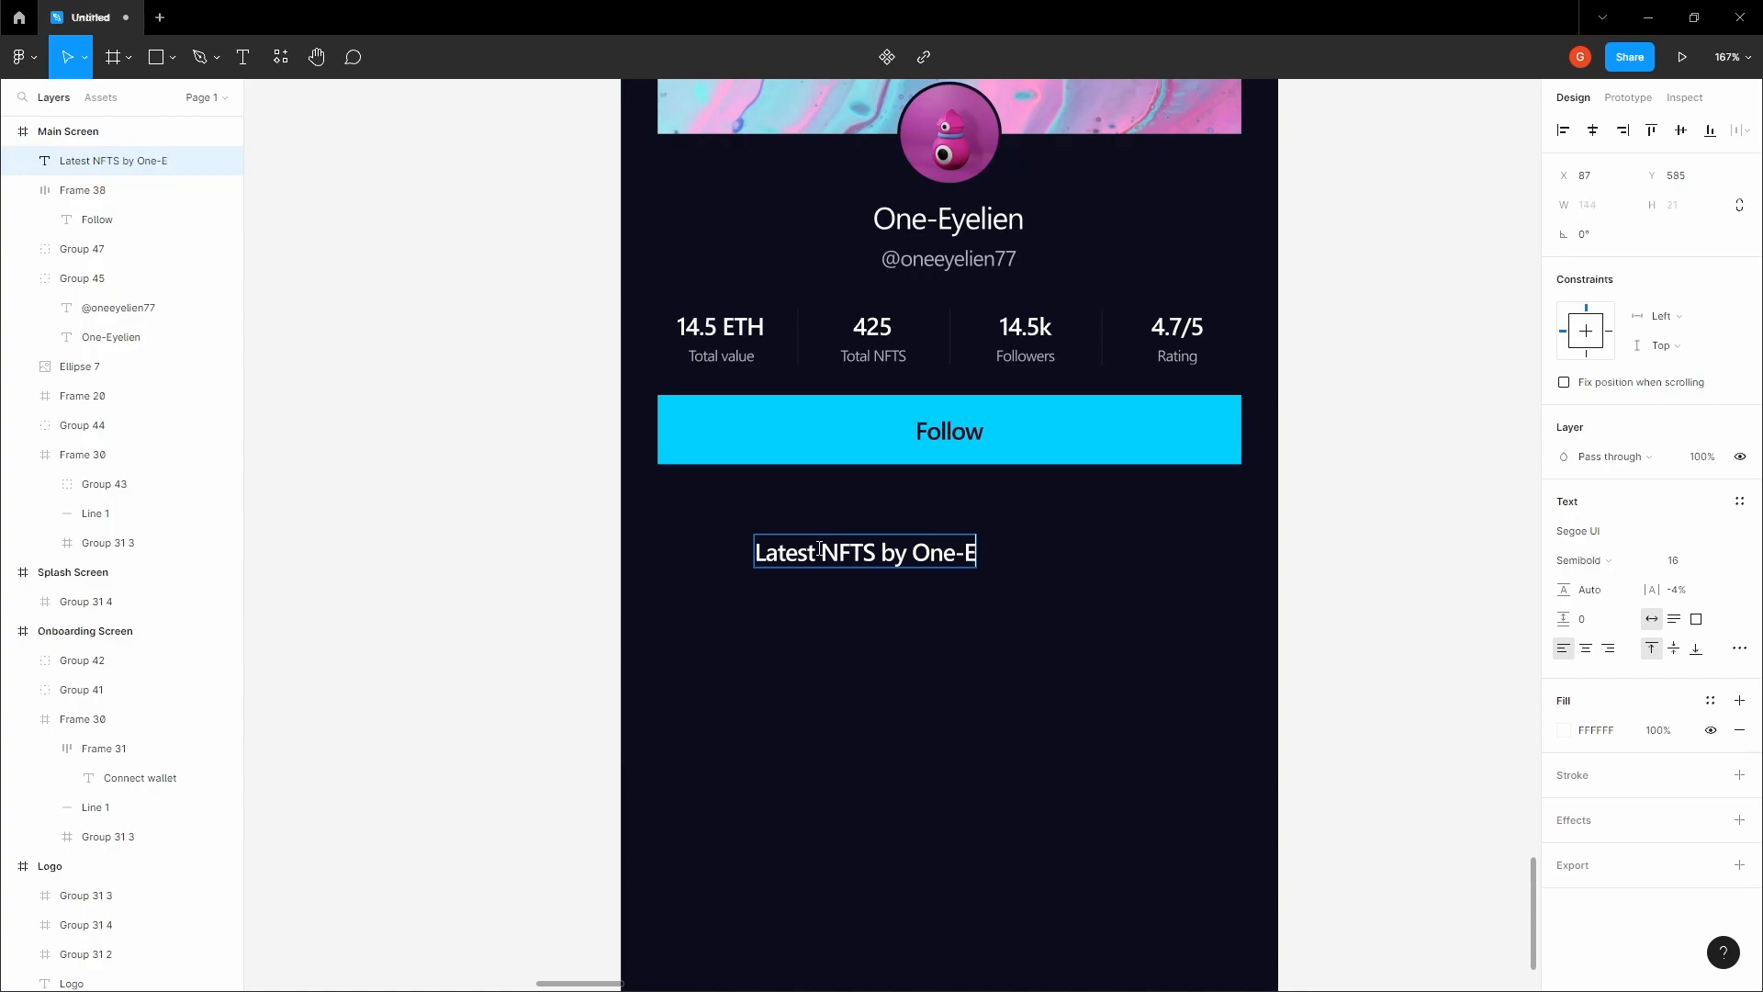
# - Set the font weight of the "Latest NFTS by One-Eyelien" heading to Regular and deselect it
pyautogui.click(1589, 561)
pyautogui.click(1616, 531)
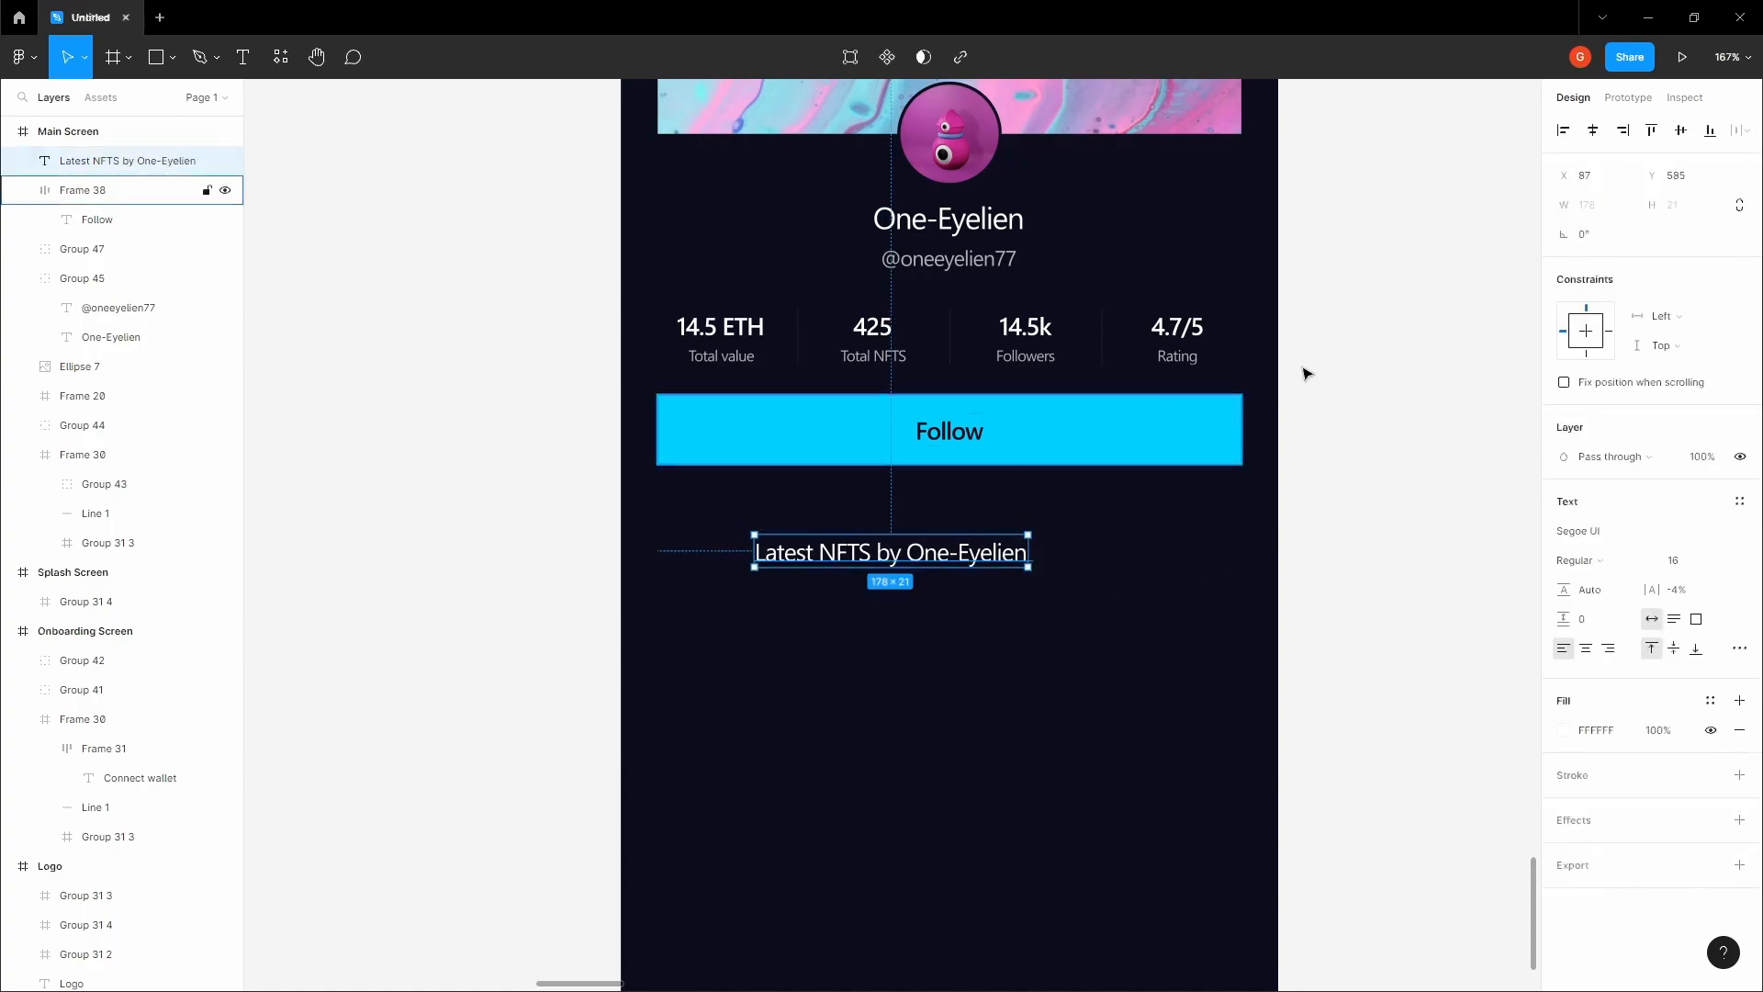
pyautogui.click(790, 618)
# - Show the layout grids and align the "Latest NFTS by One-Eyelien" heading with the left margin at X 24
pyautogui.hotkey('ctrl', 'shift', '4')
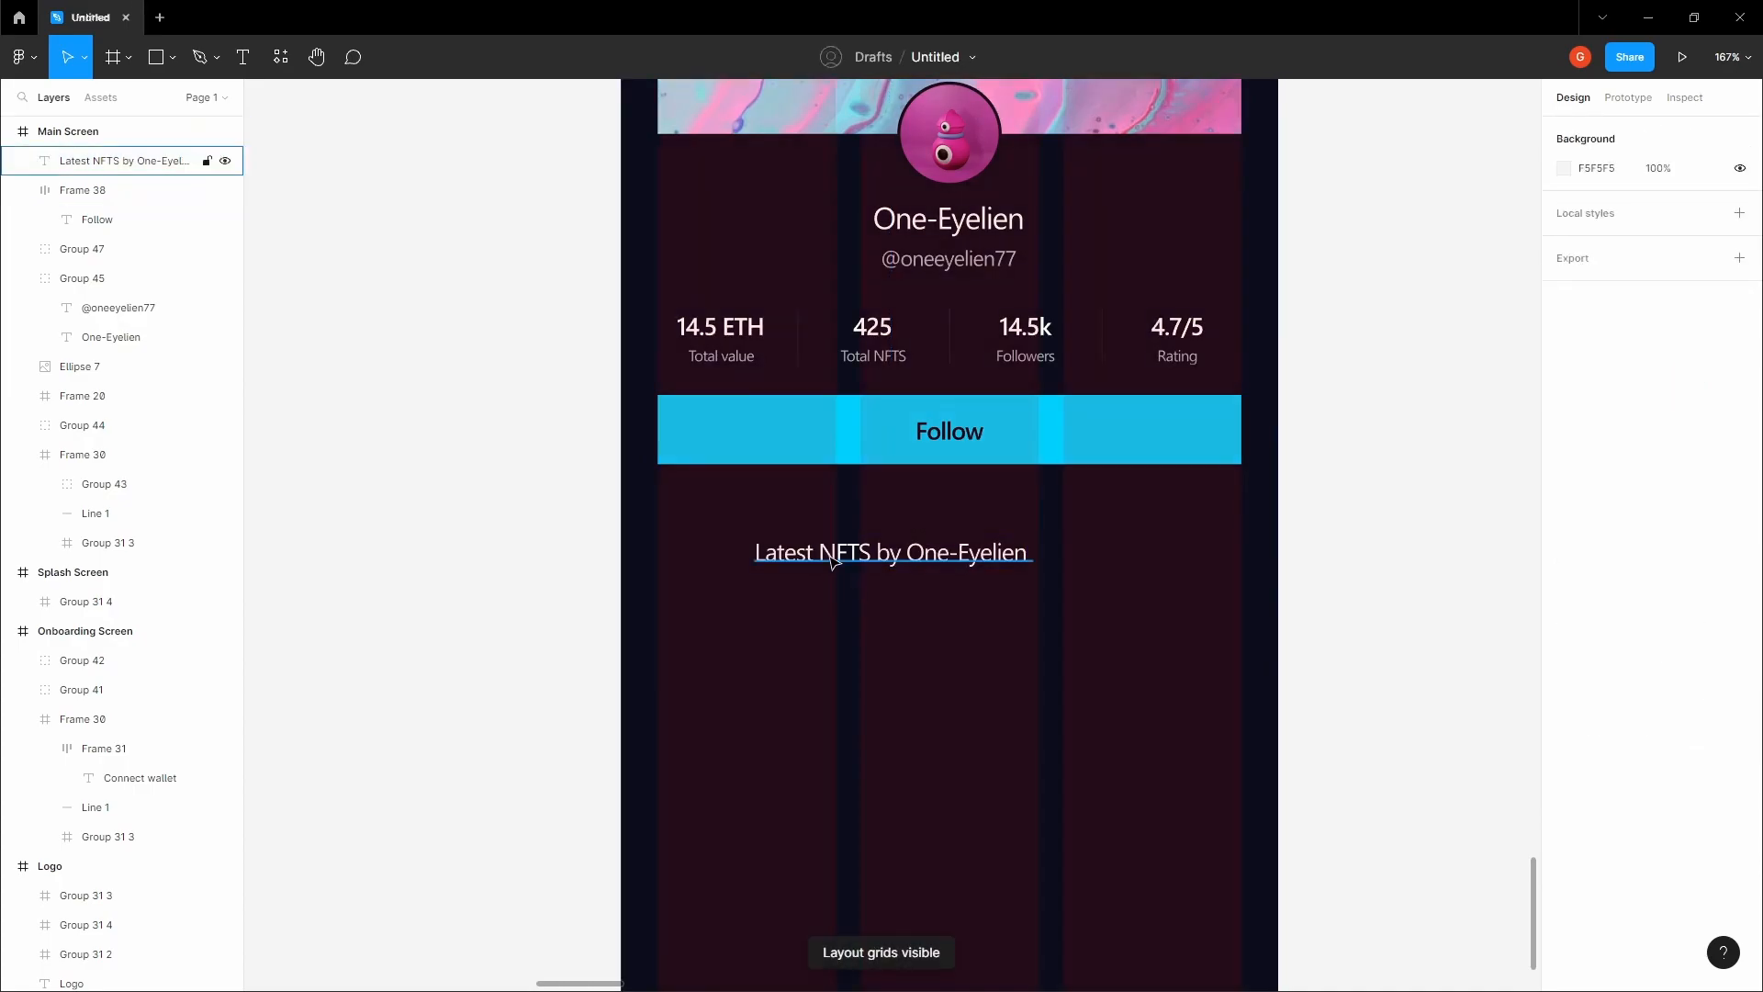
pyautogui.click(801, 556)
pyautogui.moveTo(801, 556); pyautogui.dragTo(707, 558)
pyautogui.press('alt')
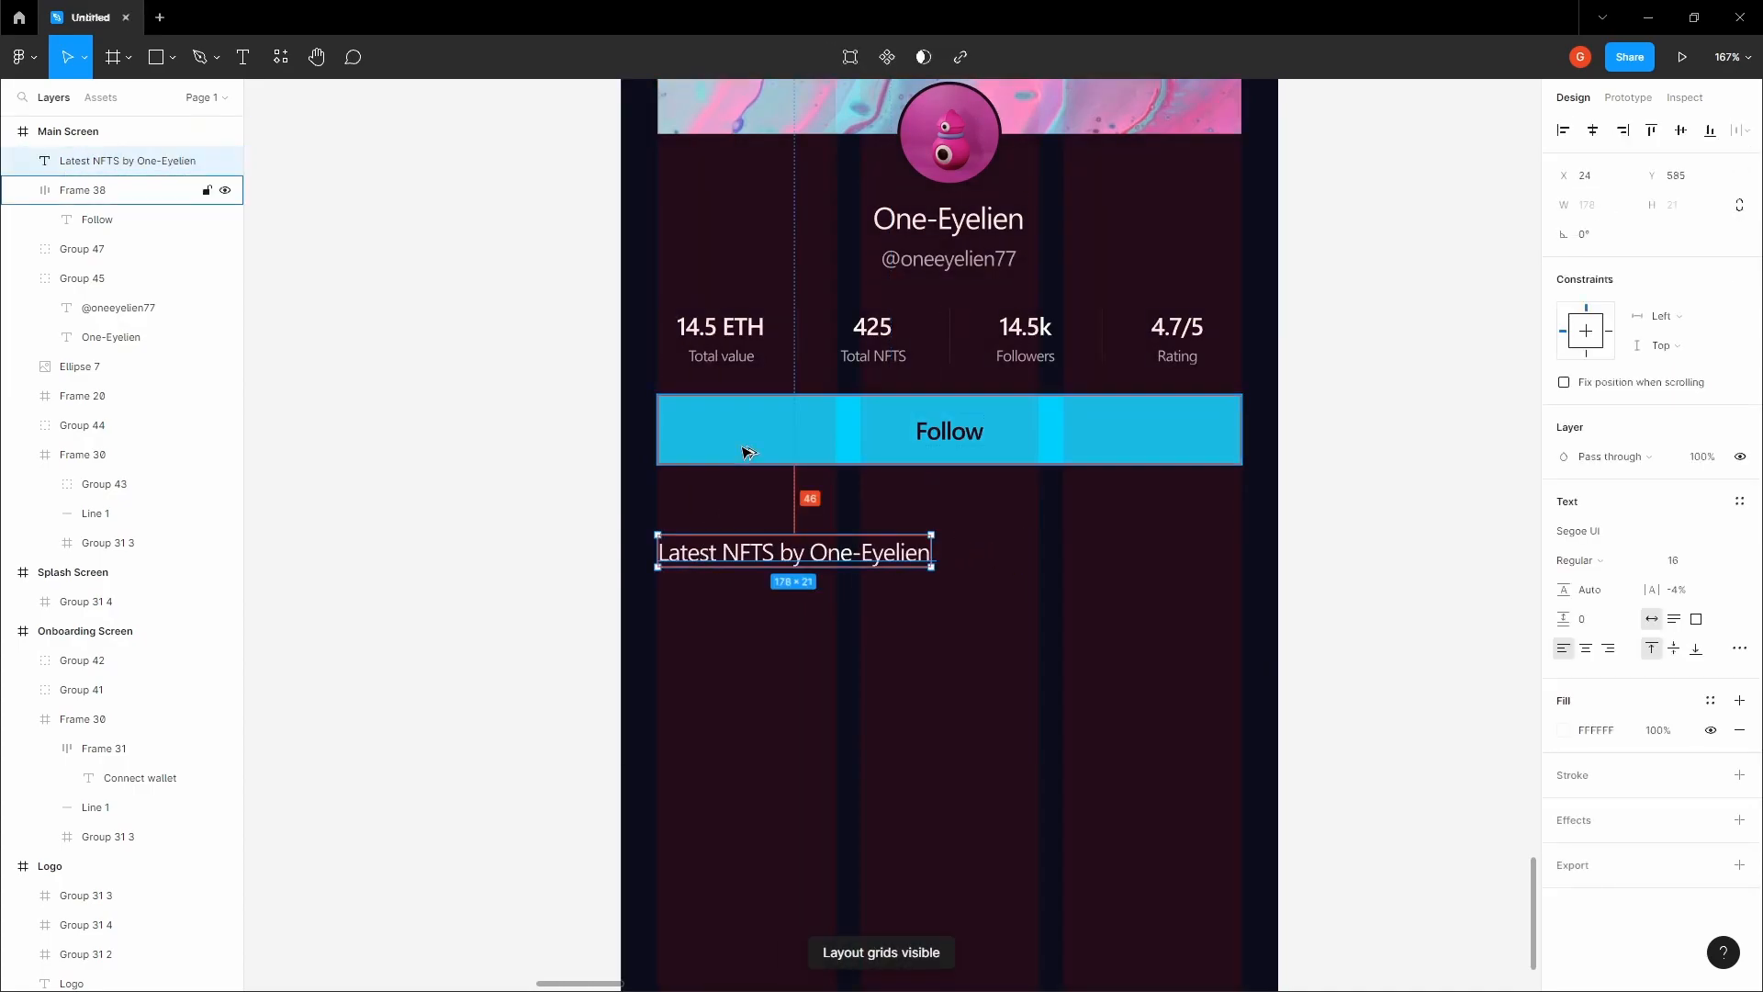
# - Raise the "Latest NFTS by One-Eyelien" heading so it sits closer to the Follow button
pyautogui.hotkey('shift', 'Up')
pyautogui.hotkey('shift', 'Up')
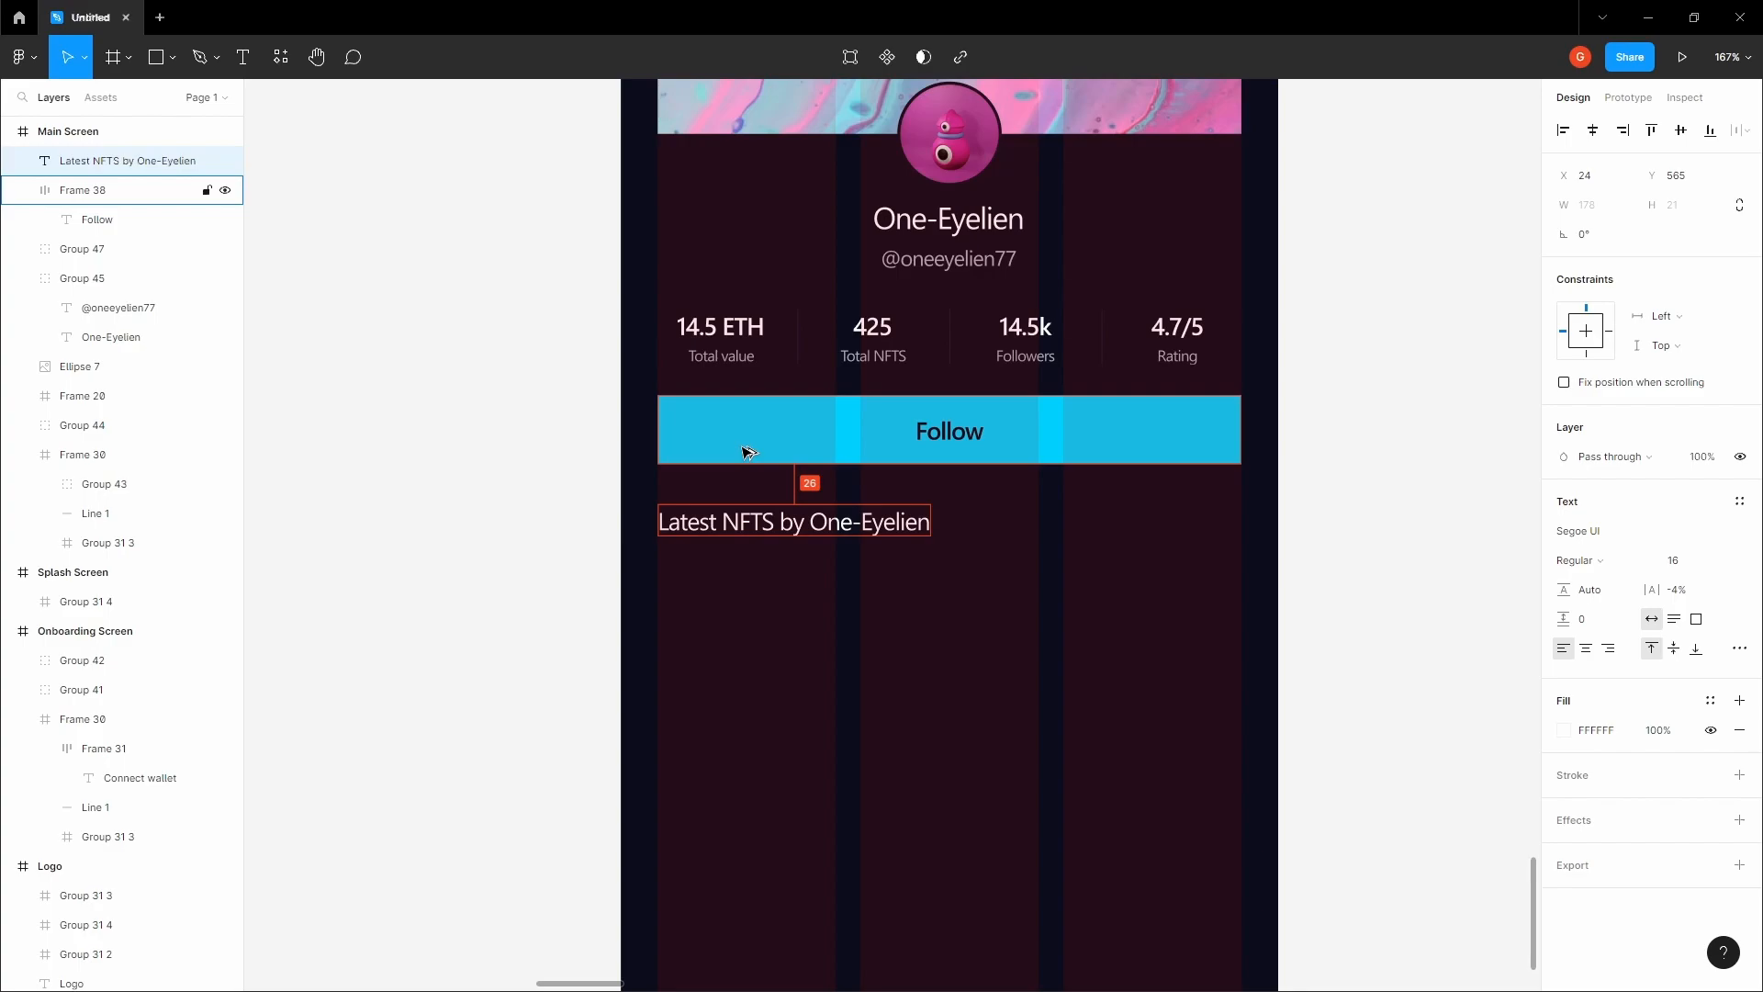
pyautogui.press('Down')
pyautogui.press('Down')
pyautogui.press('Down')
pyautogui.press('Down')
pyautogui.press('Down')
pyautogui.press('Down')
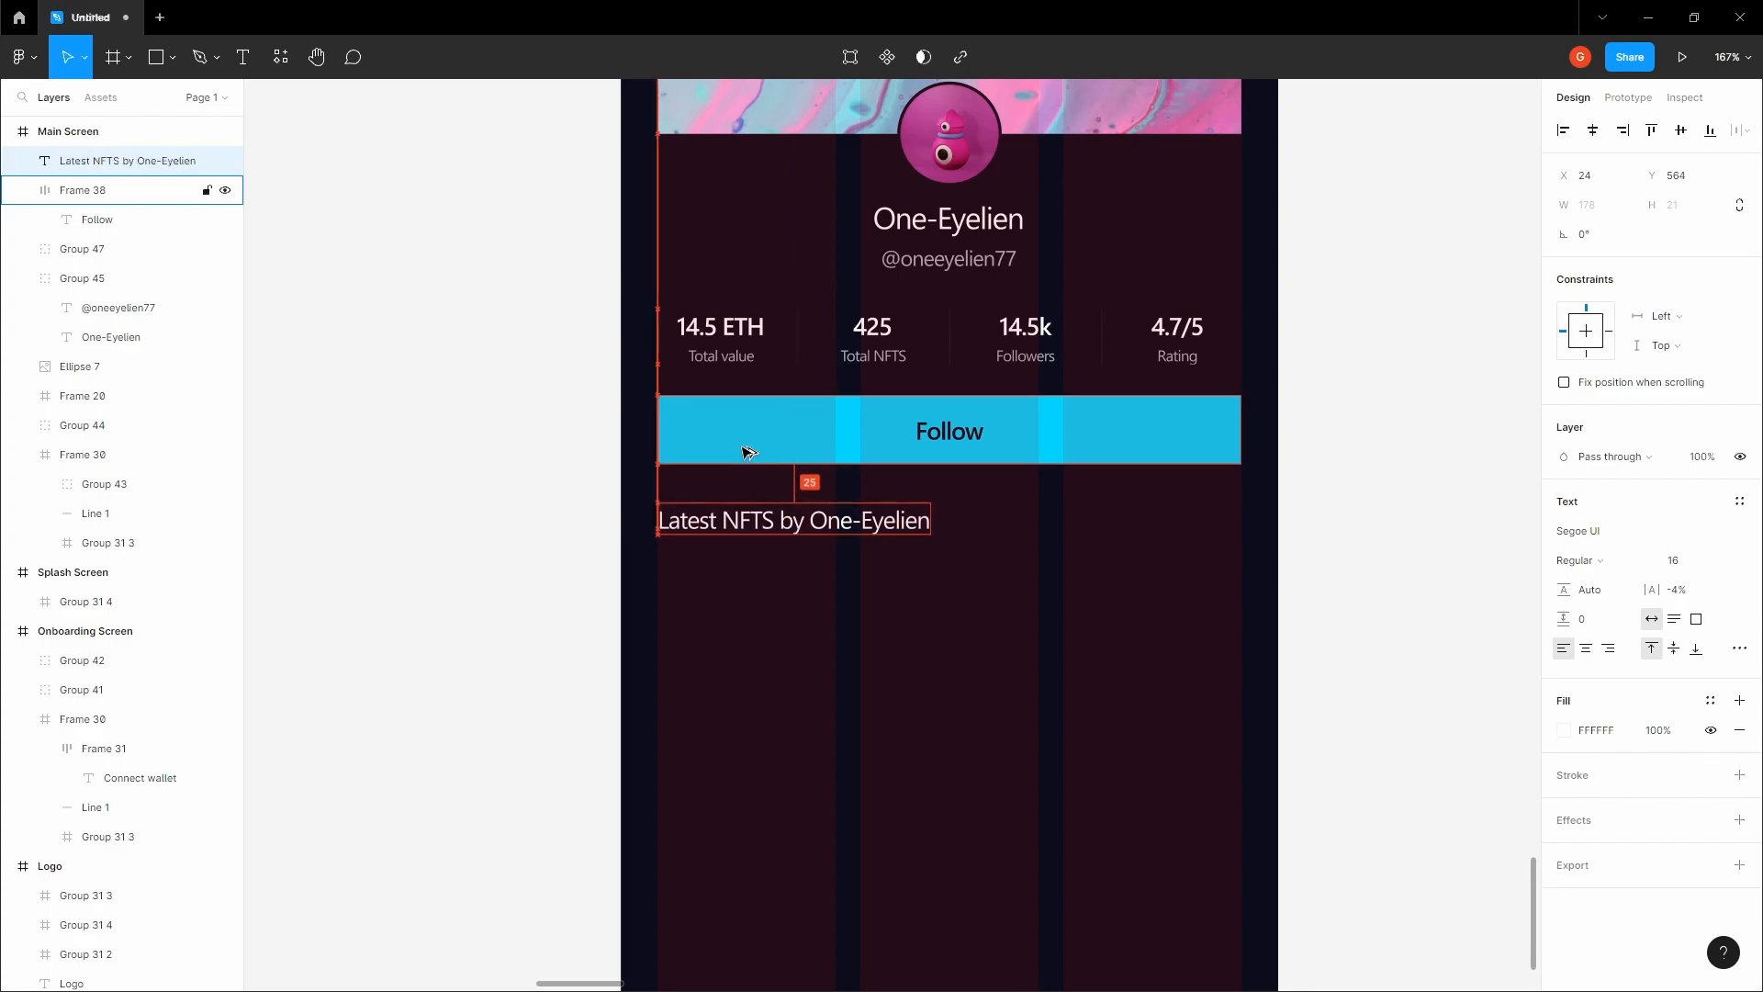
pyautogui.click(582, 480)
pyautogui.press('h')
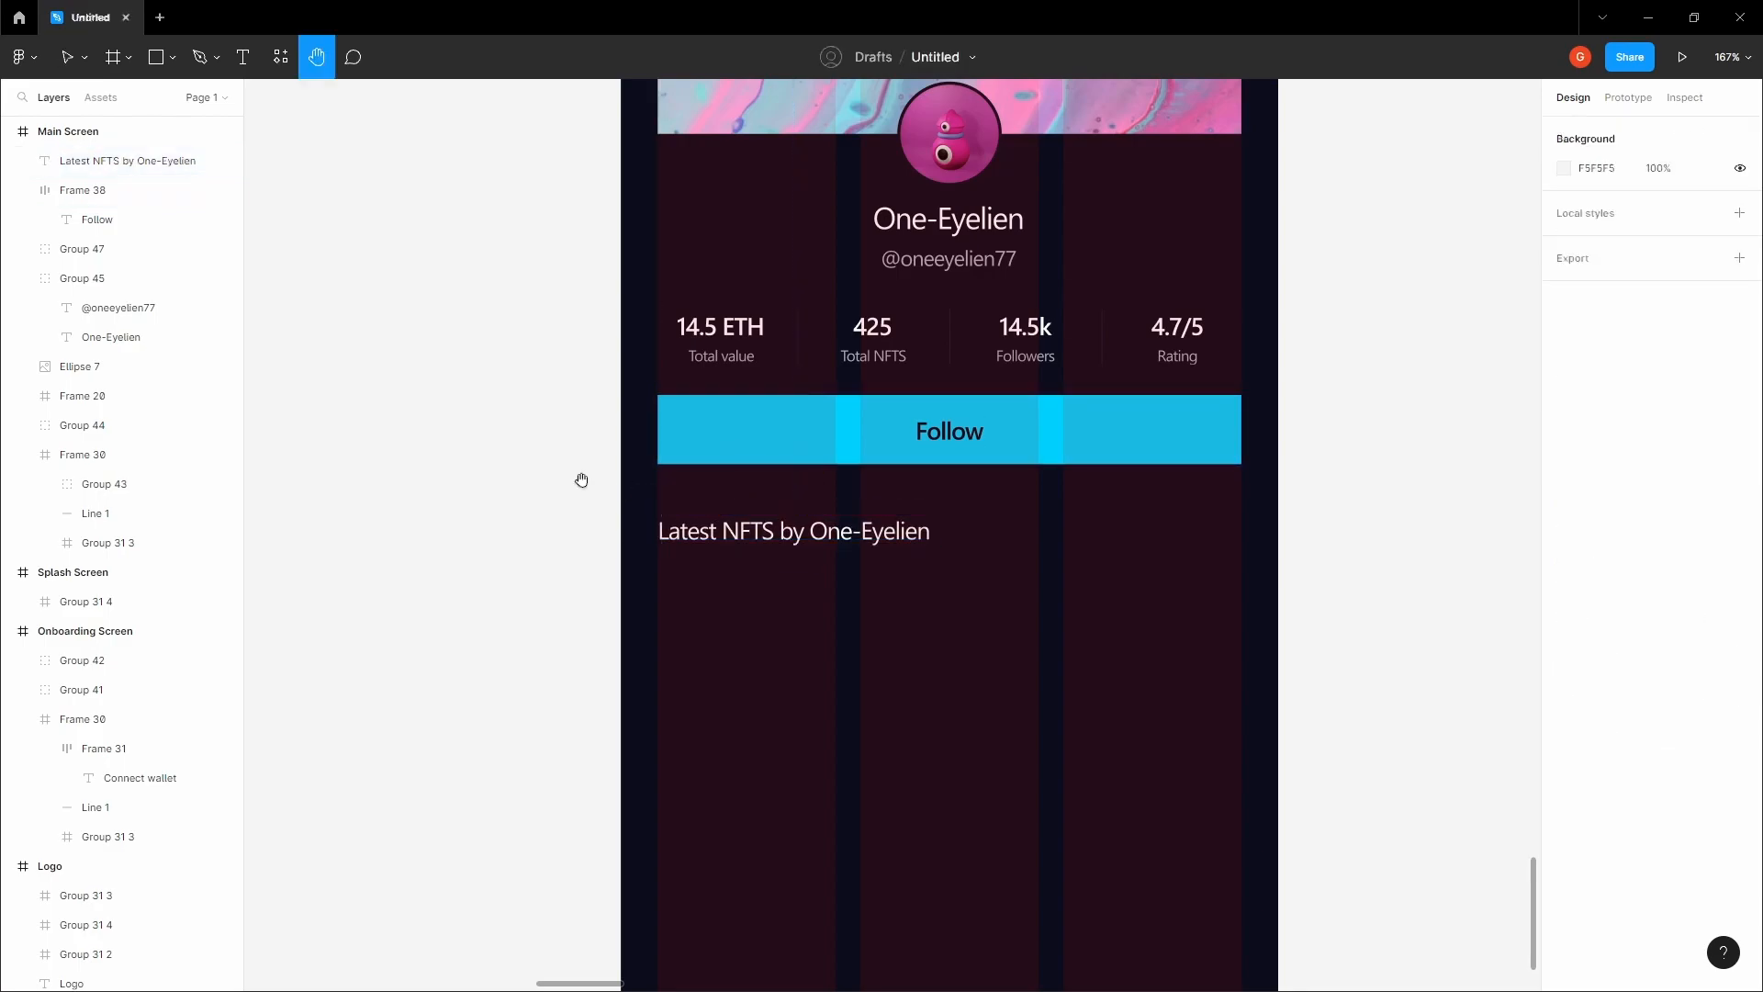
# - Tighten the gap between the Follow button and the heading by a few more pixels
pyautogui.scroll(-2, 582, 479)
pyautogui.scroll(1, 579, 483)
pyautogui.press('v')
pyautogui.click(696, 523)
pyautogui.moveTo(591, 483); pyautogui.dragTo(540, 514)
pyautogui.moveTo(717, 464)
pyautogui.hotkey('shift', 'Up')
pyautogui.press('Down')
pyautogui.press('Down')
pyautogui.press('Escape')
# - Hide the Main Screen's 3-column layout grid and show its 4-column grid instead
pyautogui.press('h')
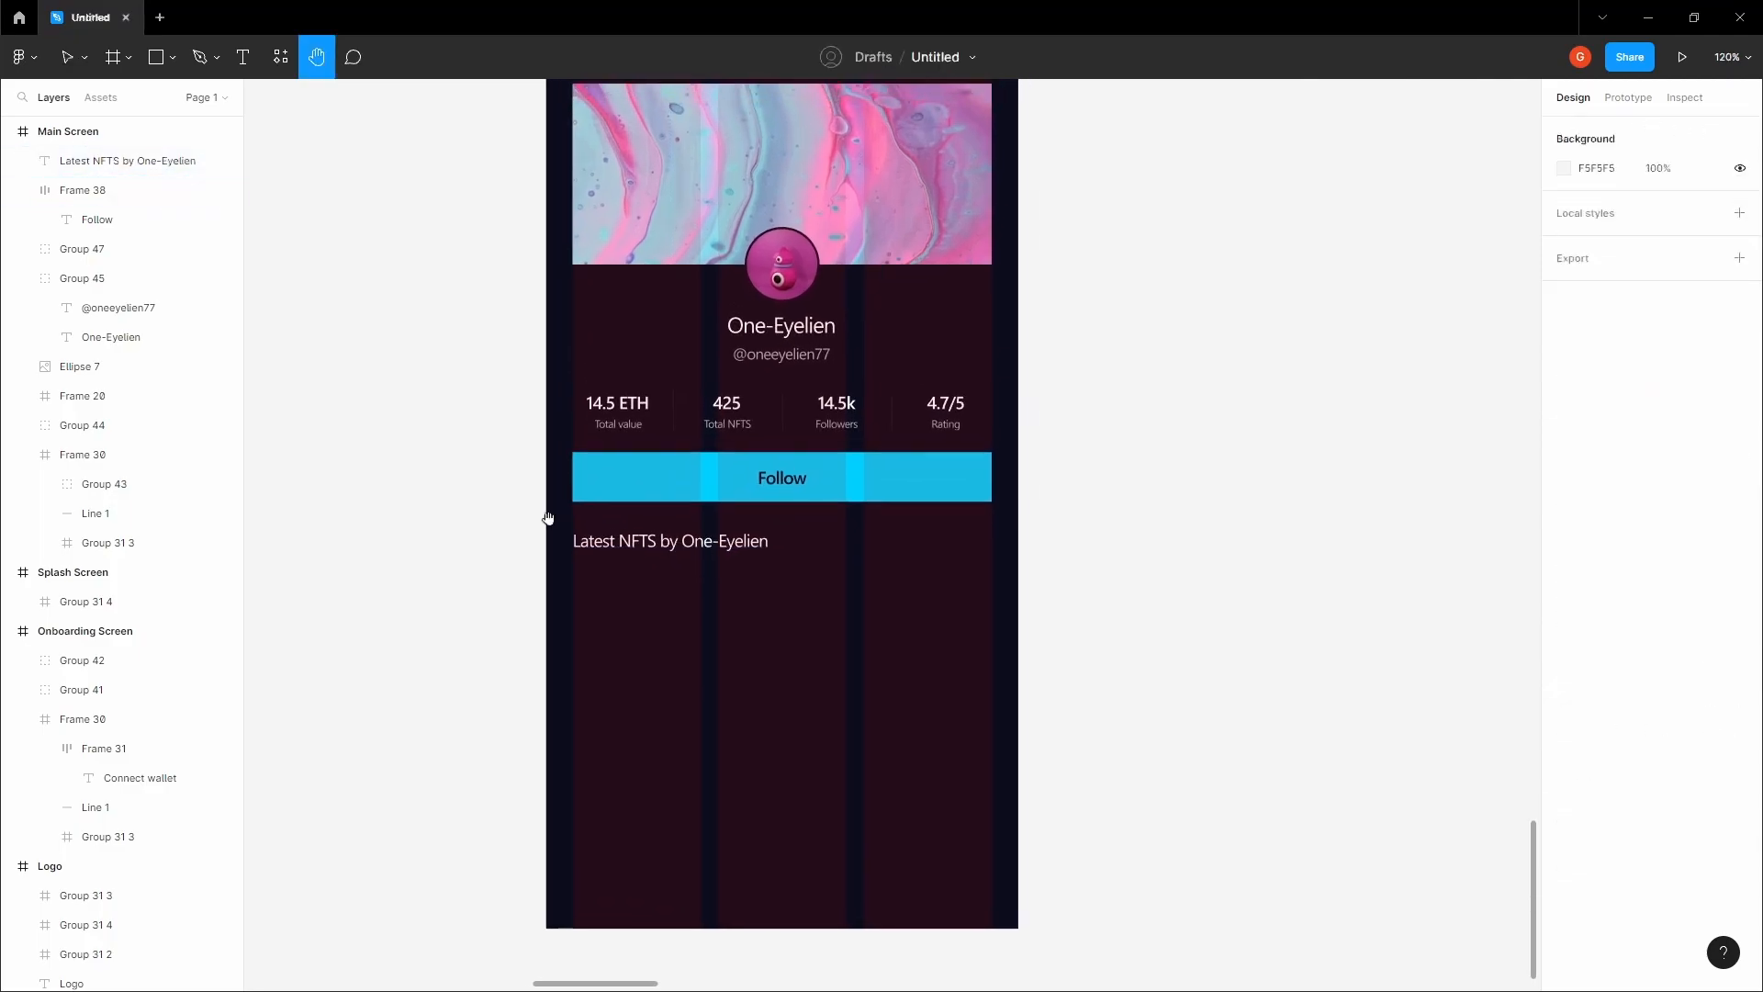
pyautogui.click(609, 622)
pyautogui.click(1711, 439)
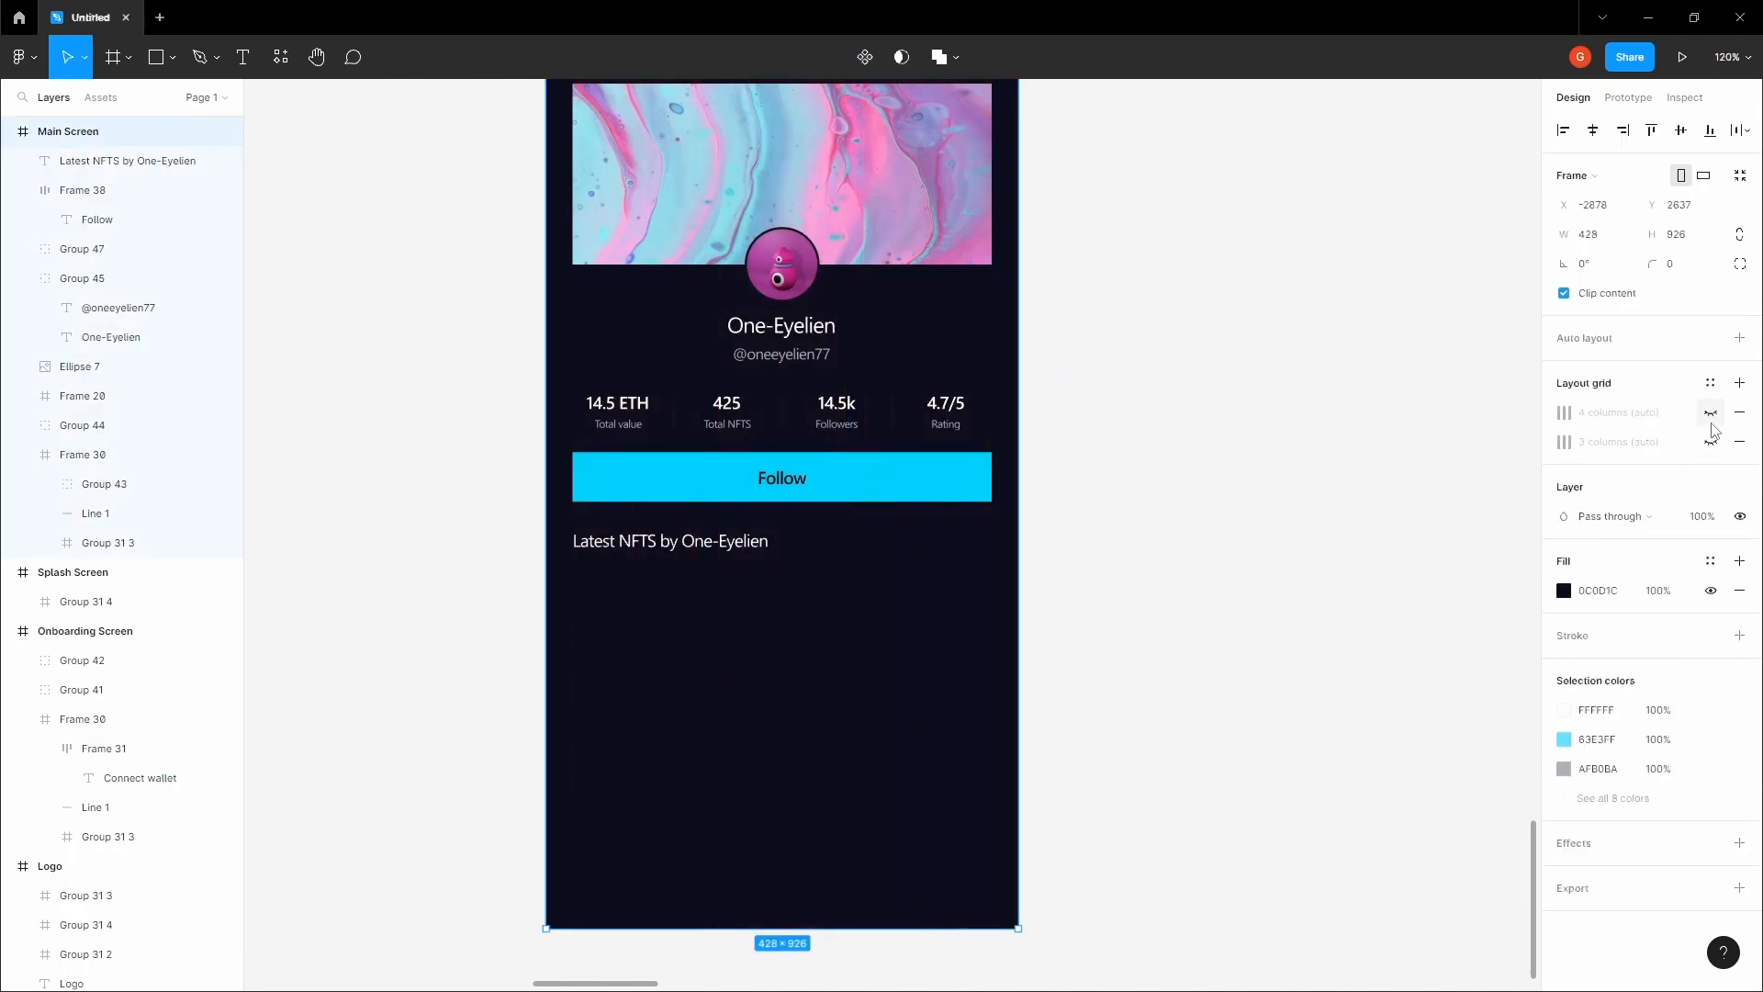
pyautogui.click(1710, 413)
pyautogui.click(1267, 479)
# - Draw a 182 × 53 frame below the heading, spanning the first two grid columns
pyautogui.scroll(-2, 1157, 440)
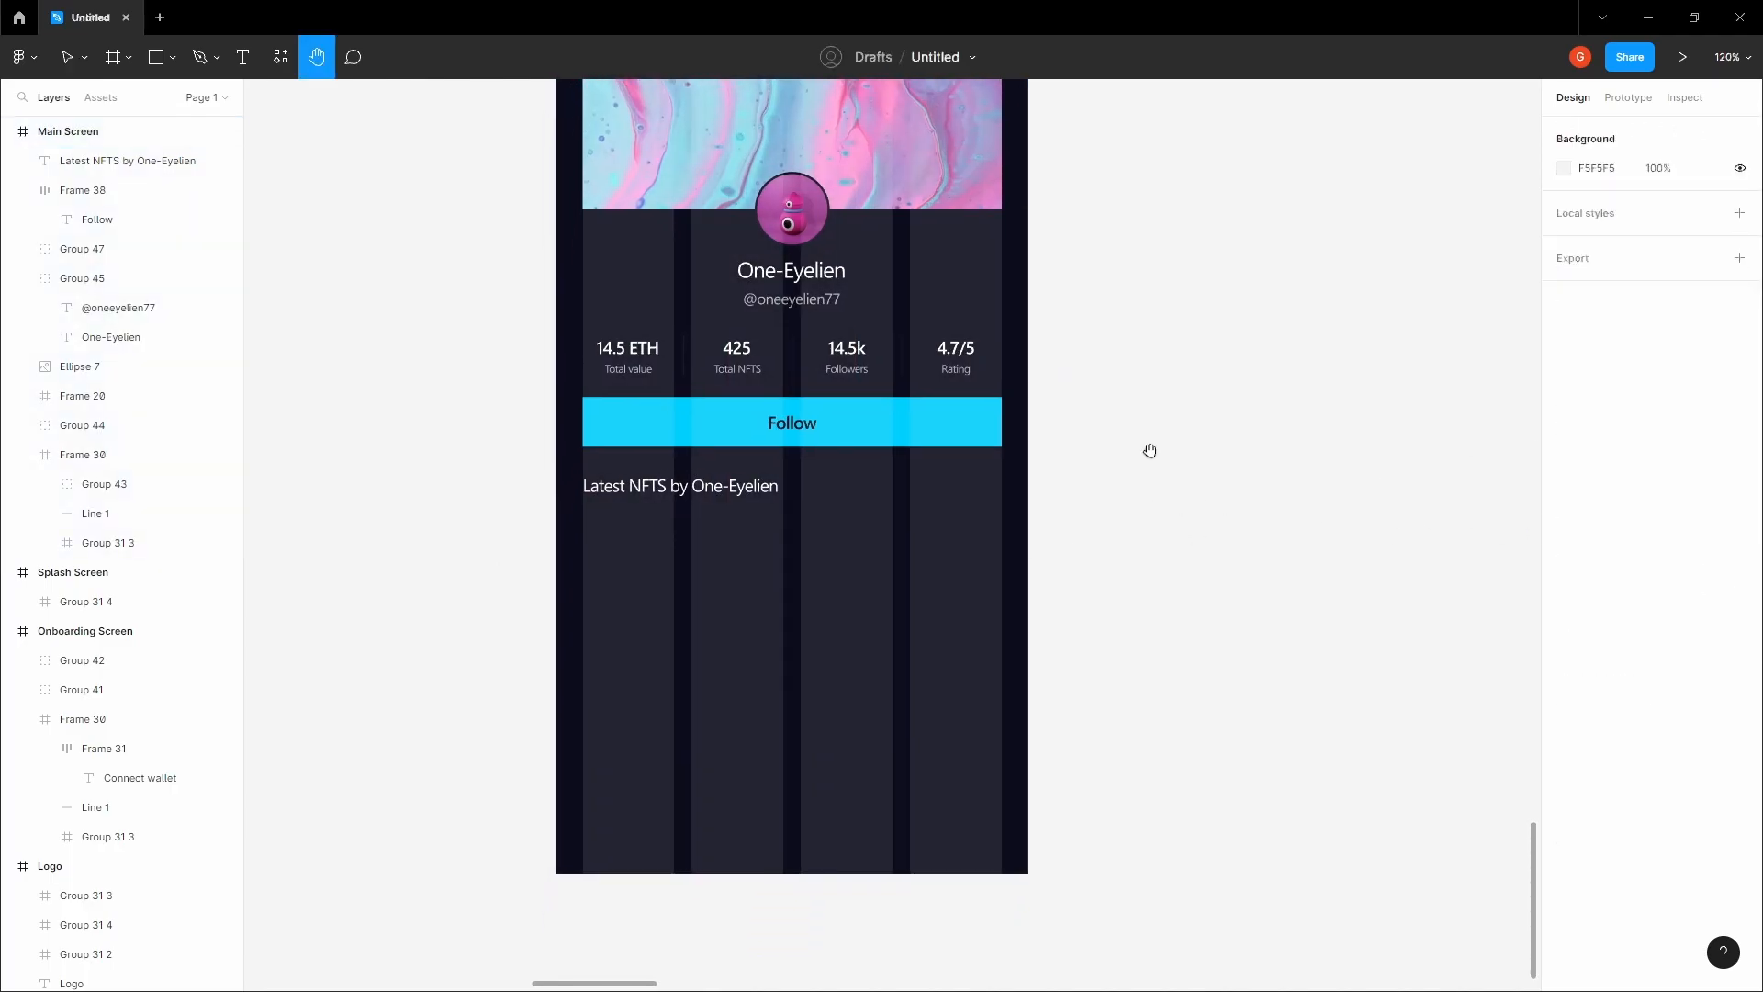
pyautogui.scroll(3, 760, 511)
pyautogui.scroll(1, 633, 505)
pyautogui.press('f')
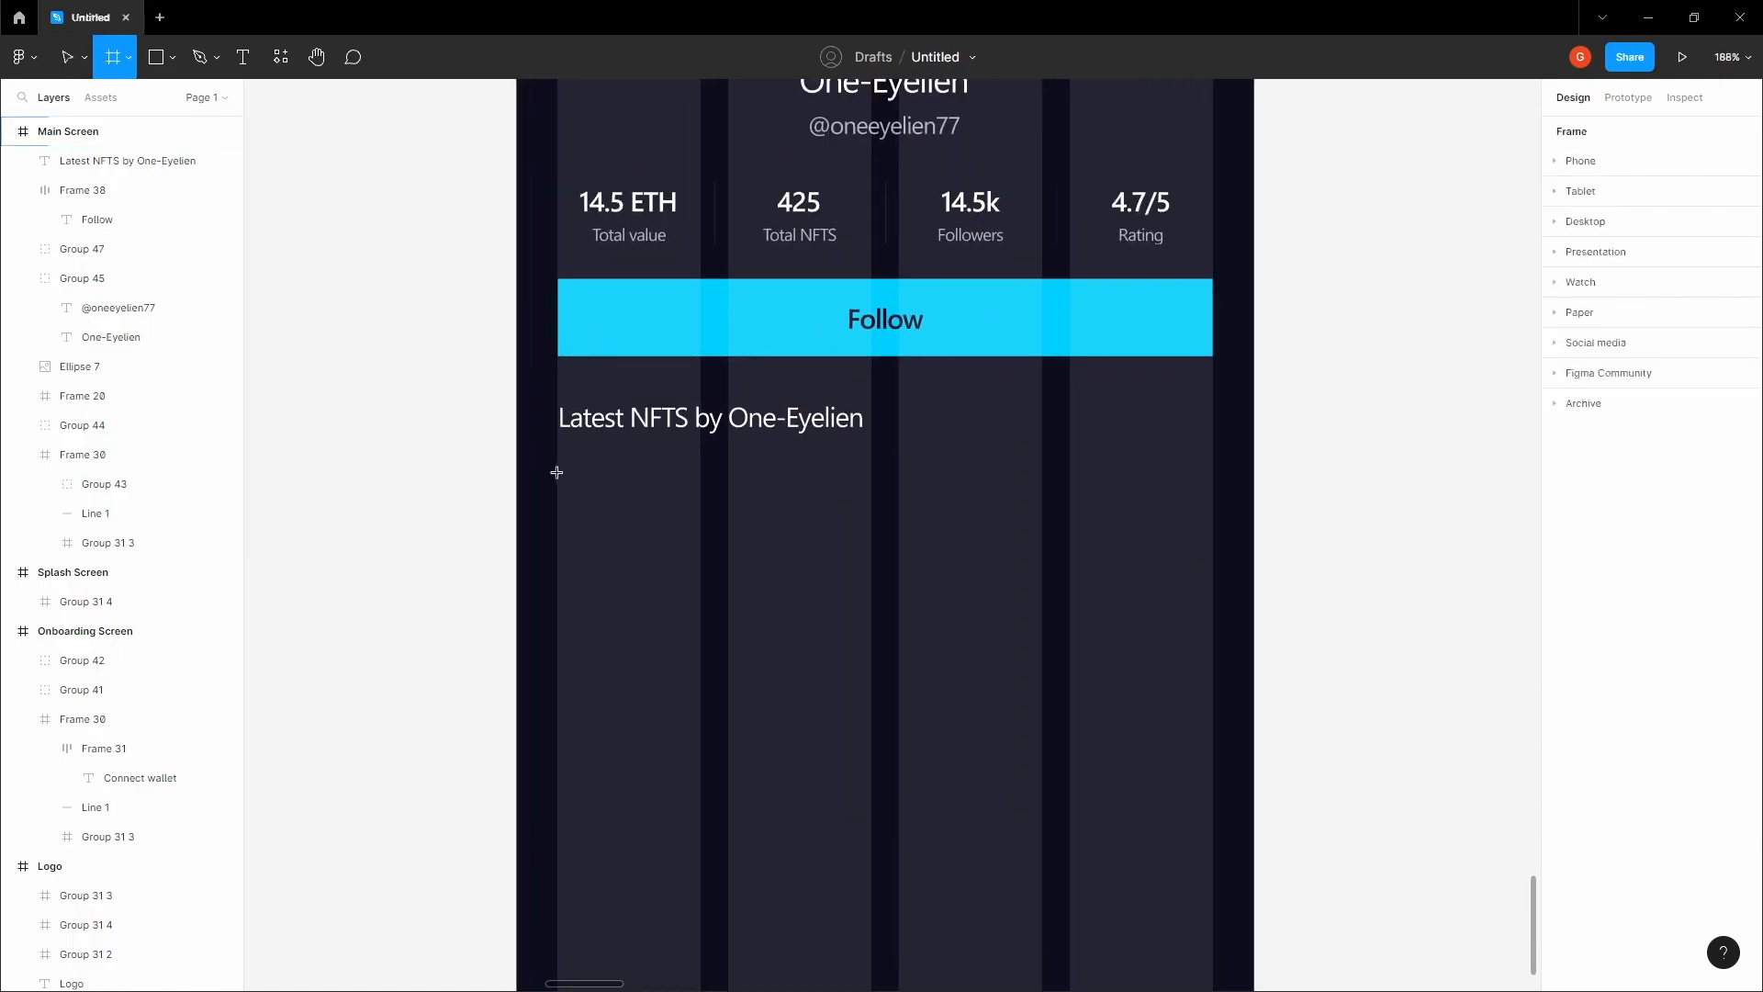
pyautogui.moveTo(557, 469); pyautogui.dragTo(641, 506)
pyautogui.moveTo(817, 549); pyautogui.dragTo(870, 559)
pyautogui.scroll(3, 517, 496)
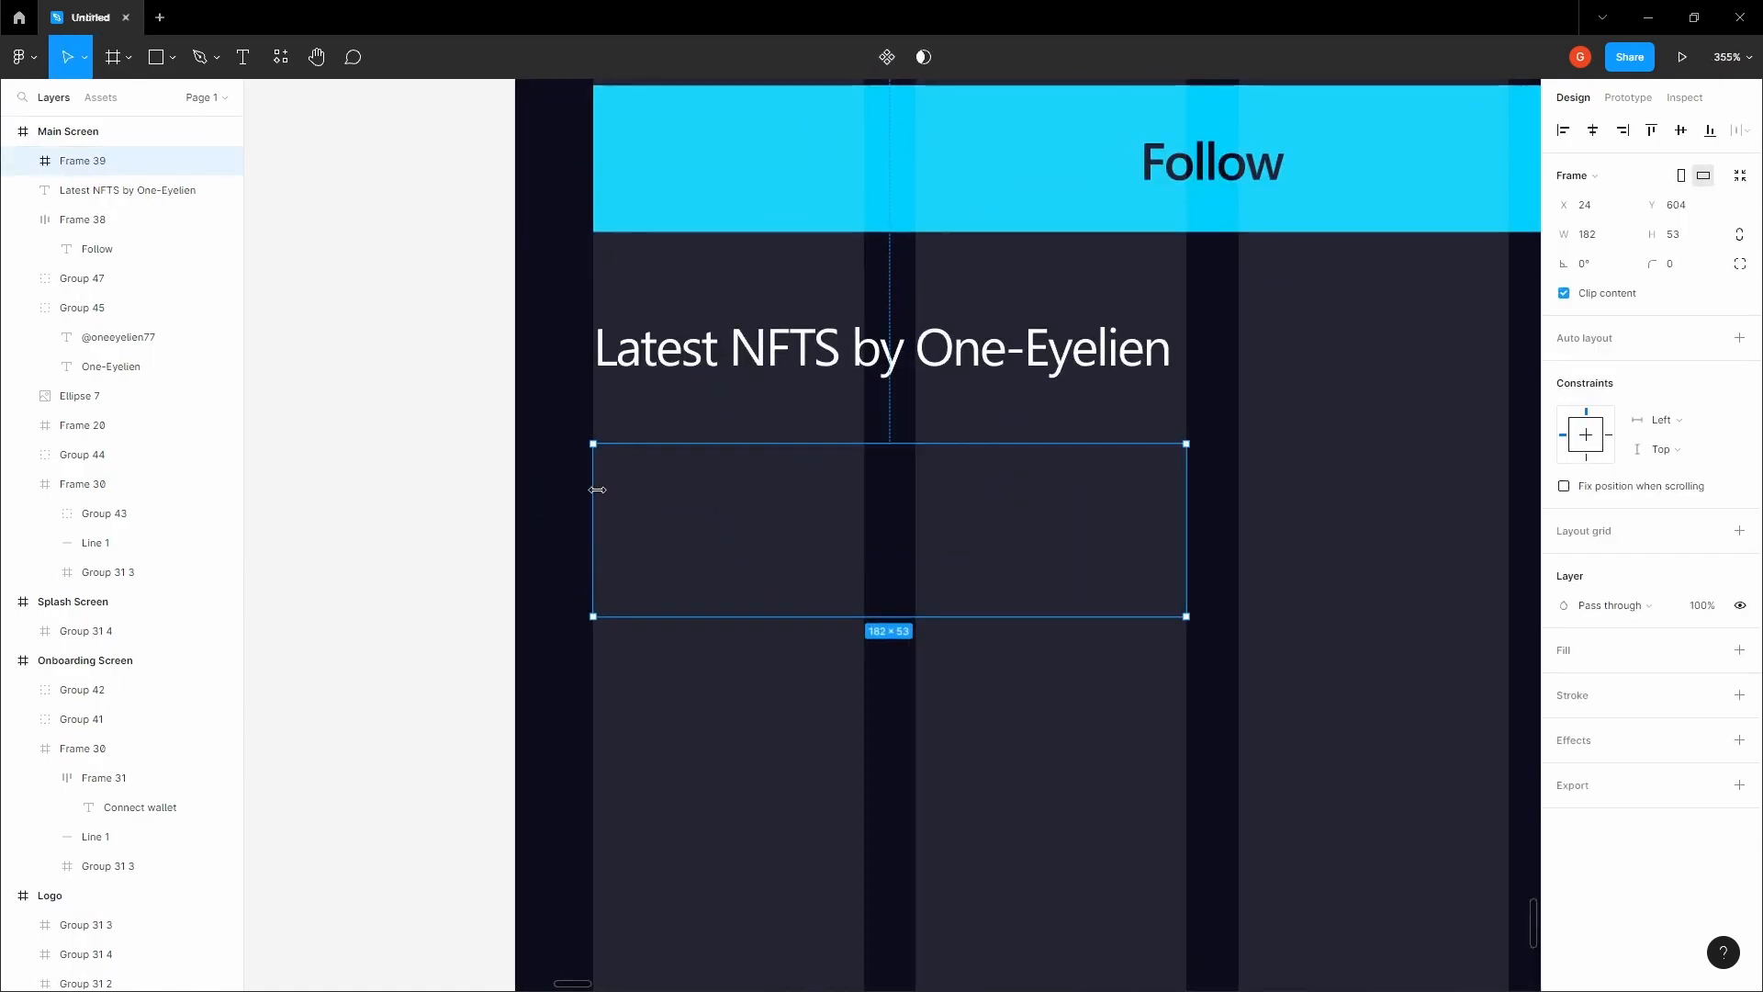
pyautogui.moveTo(586, 489); pyautogui.dragTo(595, 490)
# - Extend the new frame downward to a 182 × 182 square and add a white fill (FFFFFF)
pyautogui.scroll(-2, 596, 490)
pyautogui.moveTo(793, 588); pyautogui.dragTo(780, 775)
pyautogui.scroll(-2, 783, 768)
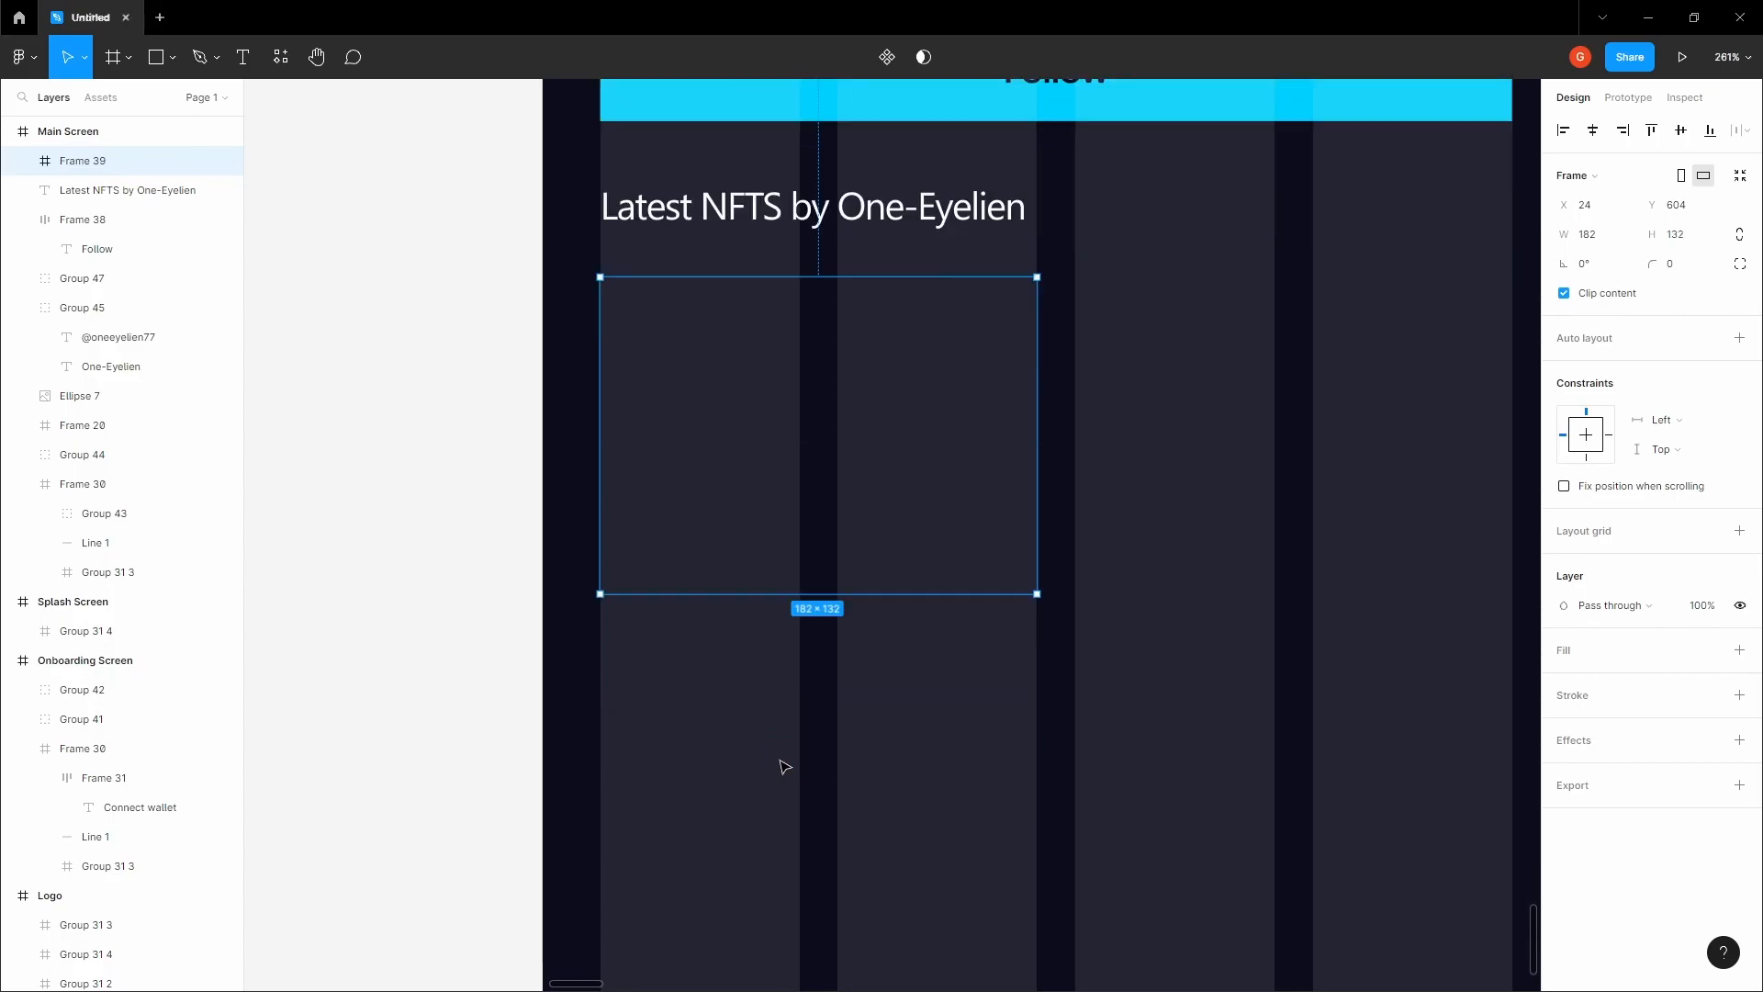
pyautogui.moveTo(835, 595); pyautogui.dragTo(854, 709)
pyautogui.scroll(5, 849, 716)
pyautogui.scroll(-4, 854, 698)
pyautogui.click(1739, 650)
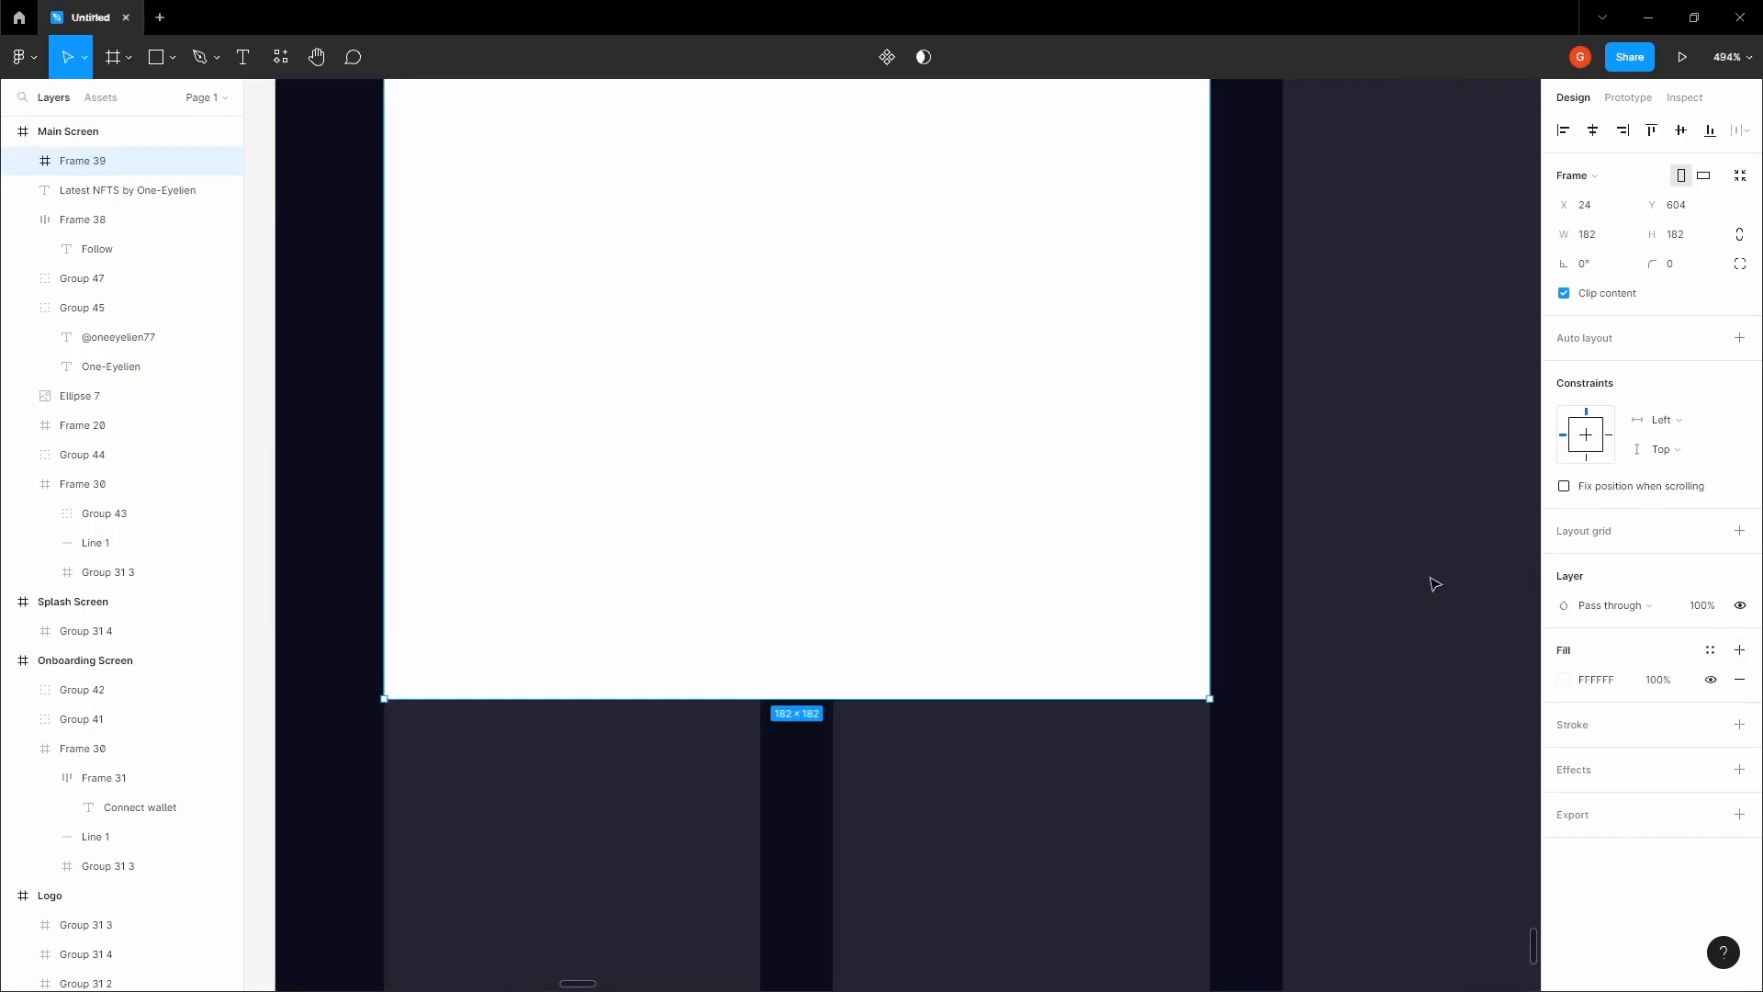
pyautogui.click(1405, 574)
# - Examine the two square artwork images, the glossy cubes and the purple abstract shape, in the Illustrations & Imagery frame
pyautogui.scroll(-5, 1368, 558)
pyautogui.moveTo(1241, 561); pyautogui.dragTo(1066, 653)
pyautogui.scroll(-5, 1111, 606)
pyautogui.moveTo(1148, 560); pyautogui.dragTo(1038, 666)
pyautogui.scroll(-4, 1056, 570)
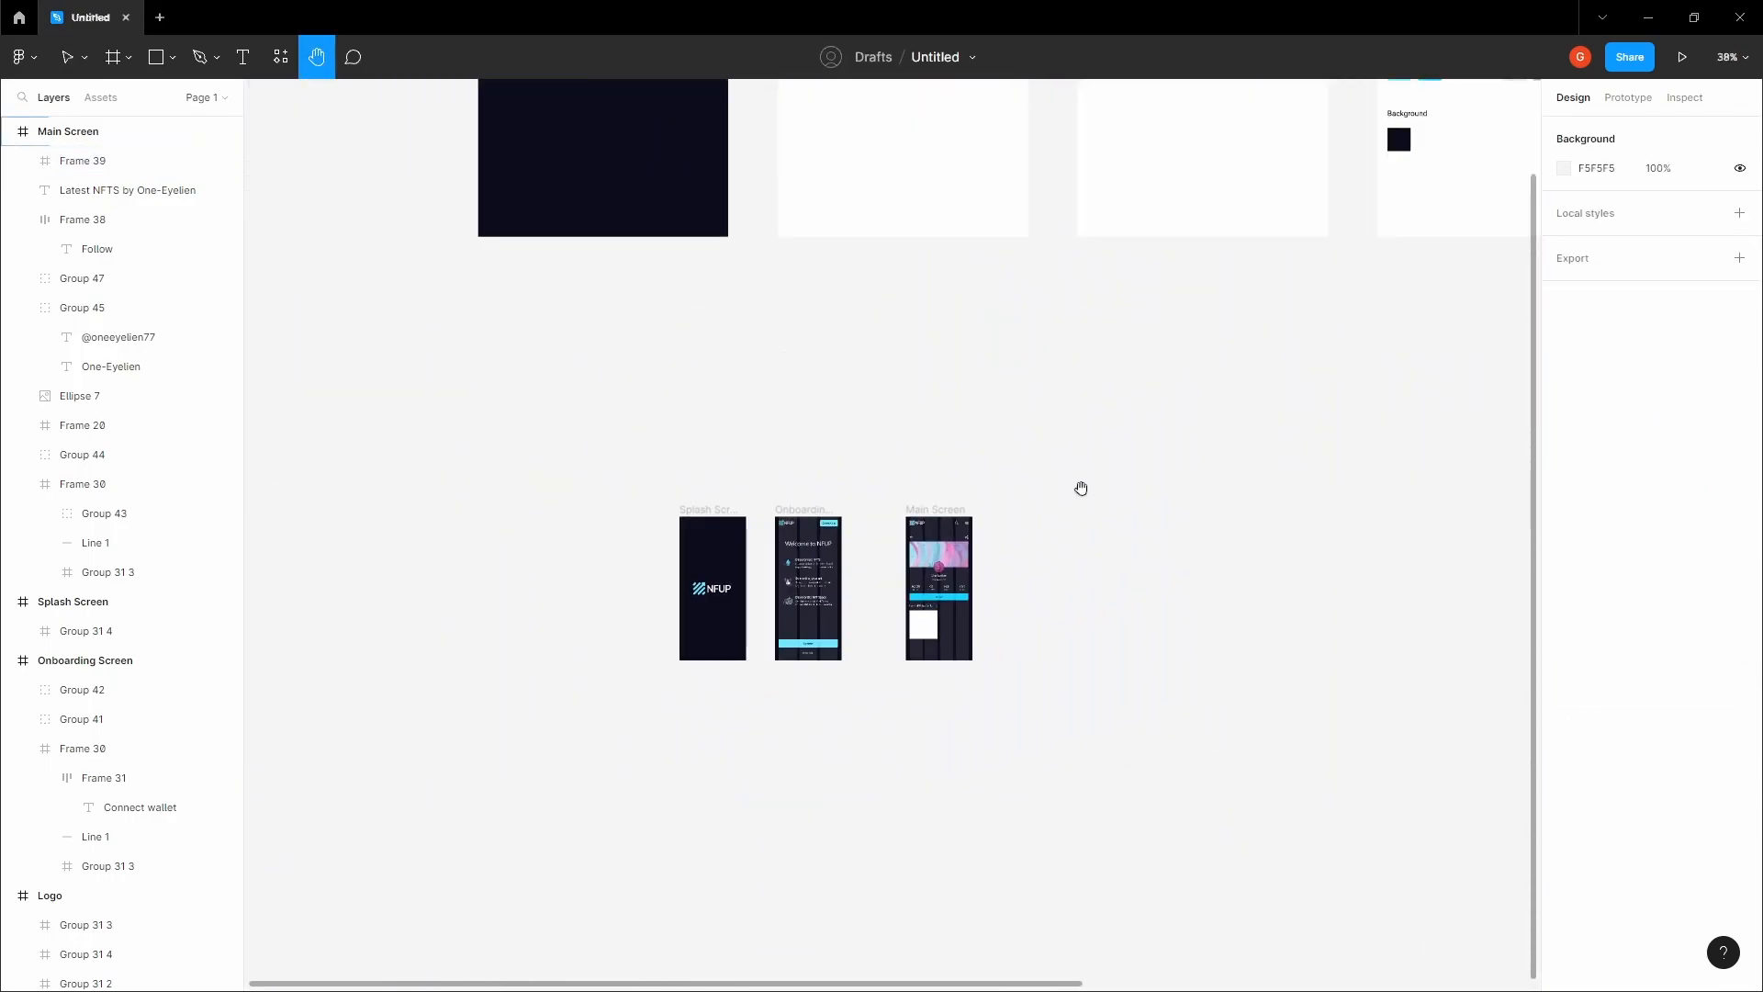
pyautogui.moveTo(1314, 312); pyautogui.dragTo(983, 551)
pyautogui.moveTo(1424, 468); pyautogui.dragTo(1002, 524)
pyautogui.scroll(3, 1001, 524)
pyautogui.scroll(6, 1002, 524)
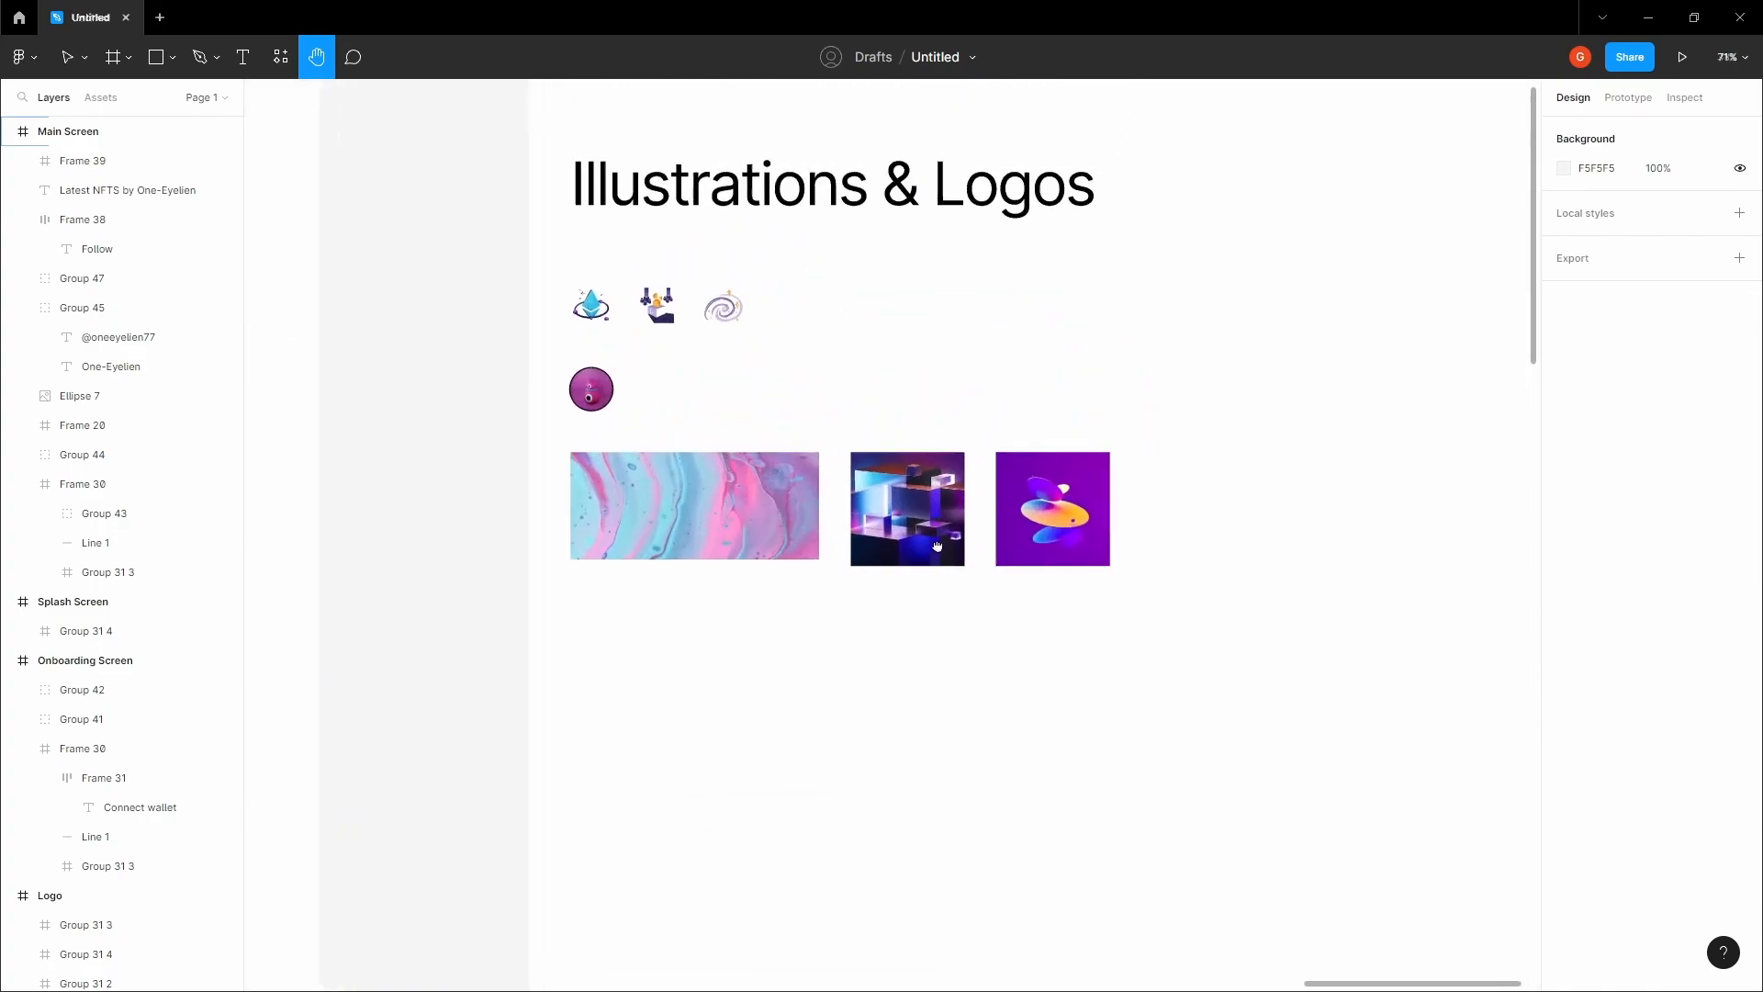
pyautogui.click(923, 537)
pyautogui.scroll(3, 923, 537)
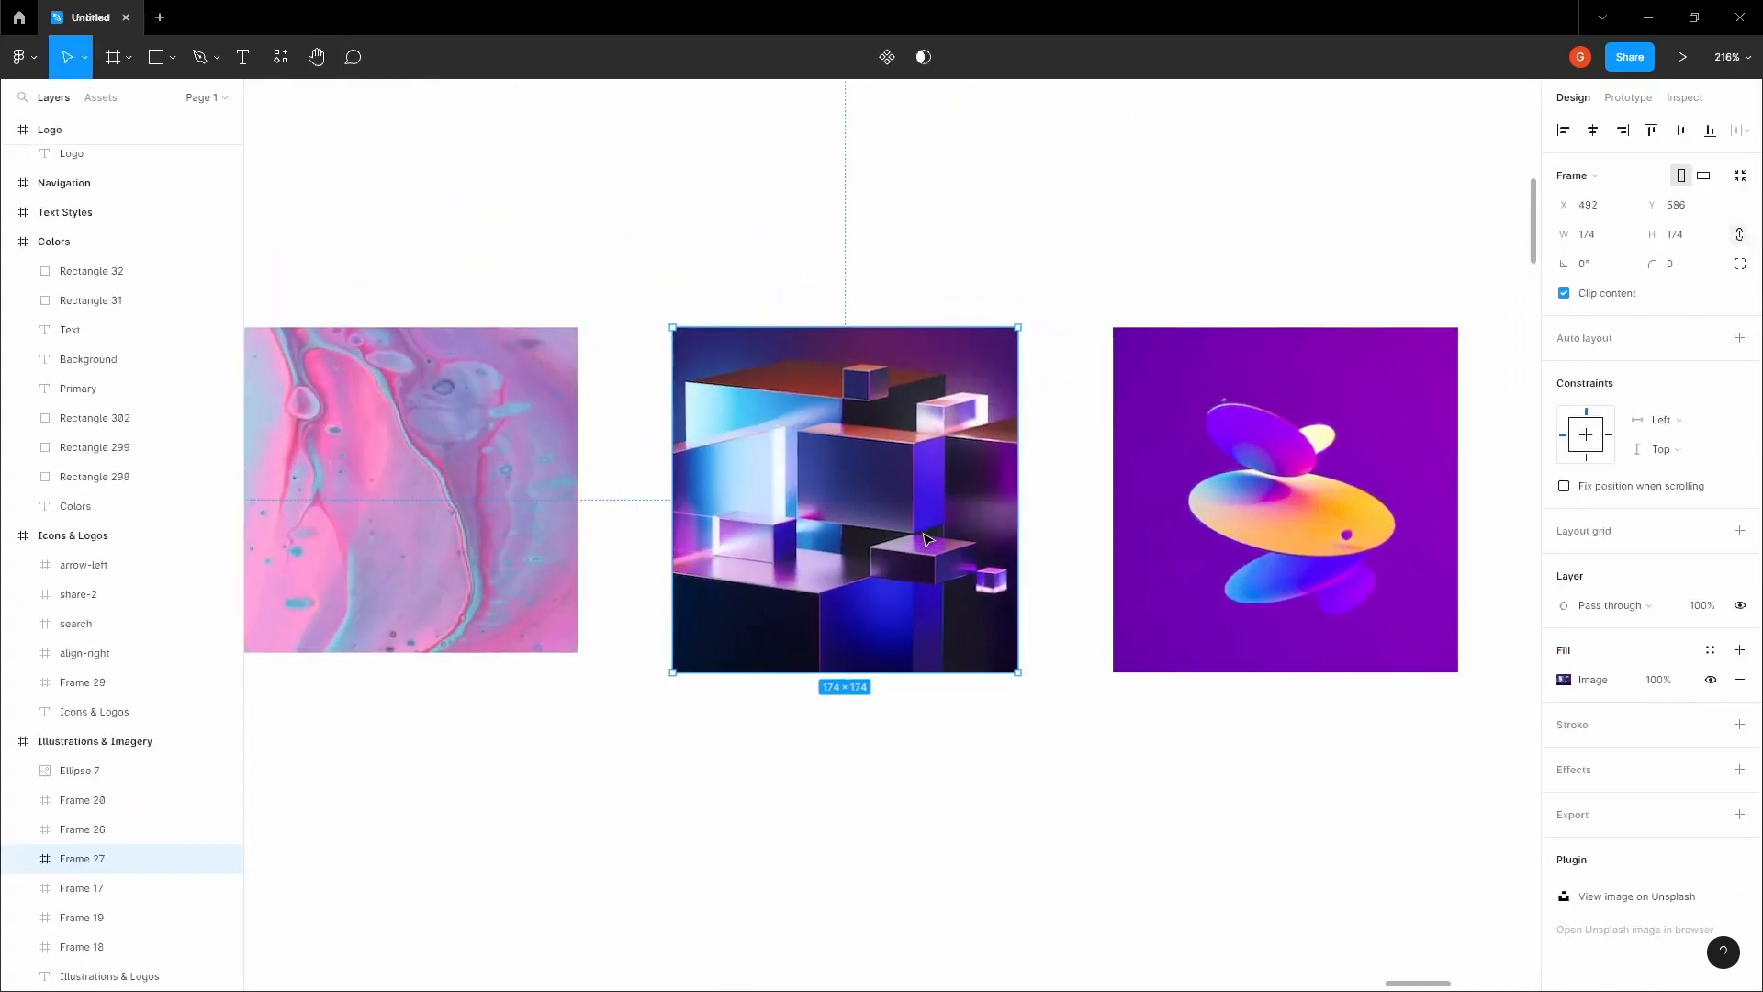
pyautogui.keyDown('shift'); pyautogui.click(83, 829); pyautogui.keyUp('shift')
pyautogui.scroll(-6, 1090, 606)
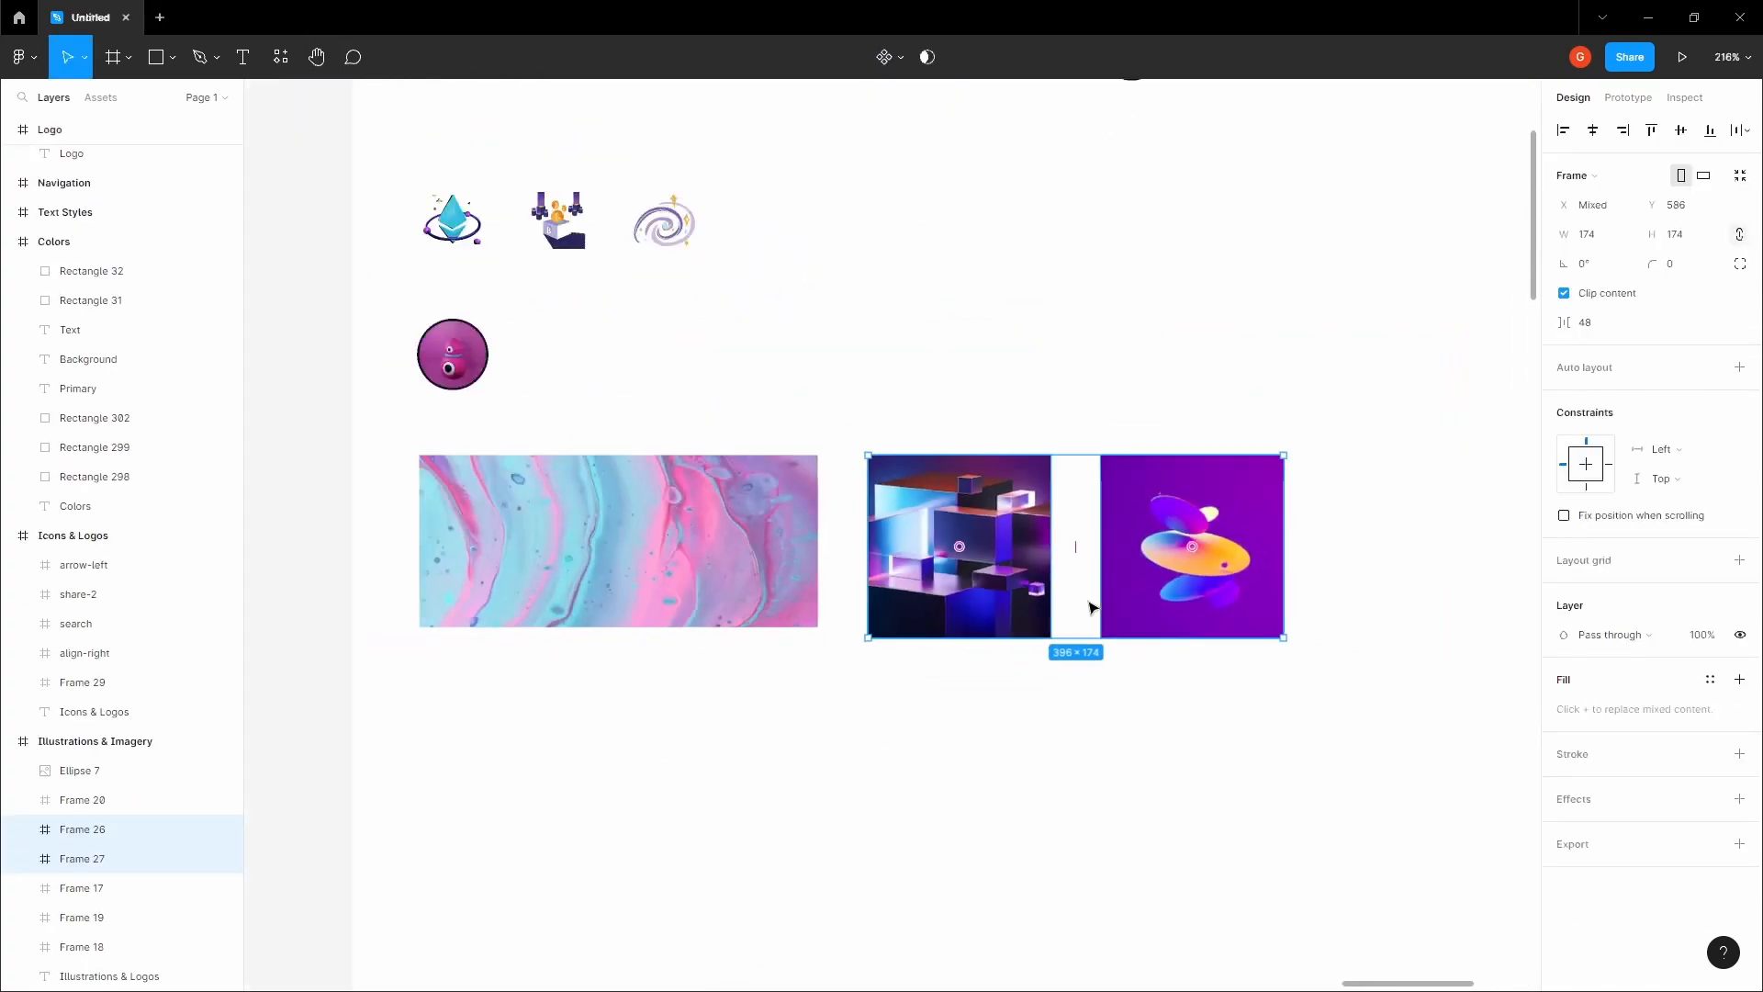
pyautogui.click(735, 699)
pyautogui.scroll(-3, 850, 578)
pyautogui.moveTo(842, 598); pyautogui.dragTo(1166, 354)
pyautogui.moveTo(489, 818); pyautogui.dragTo(986, 545)
pyautogui.scroll(5, 827, 494)
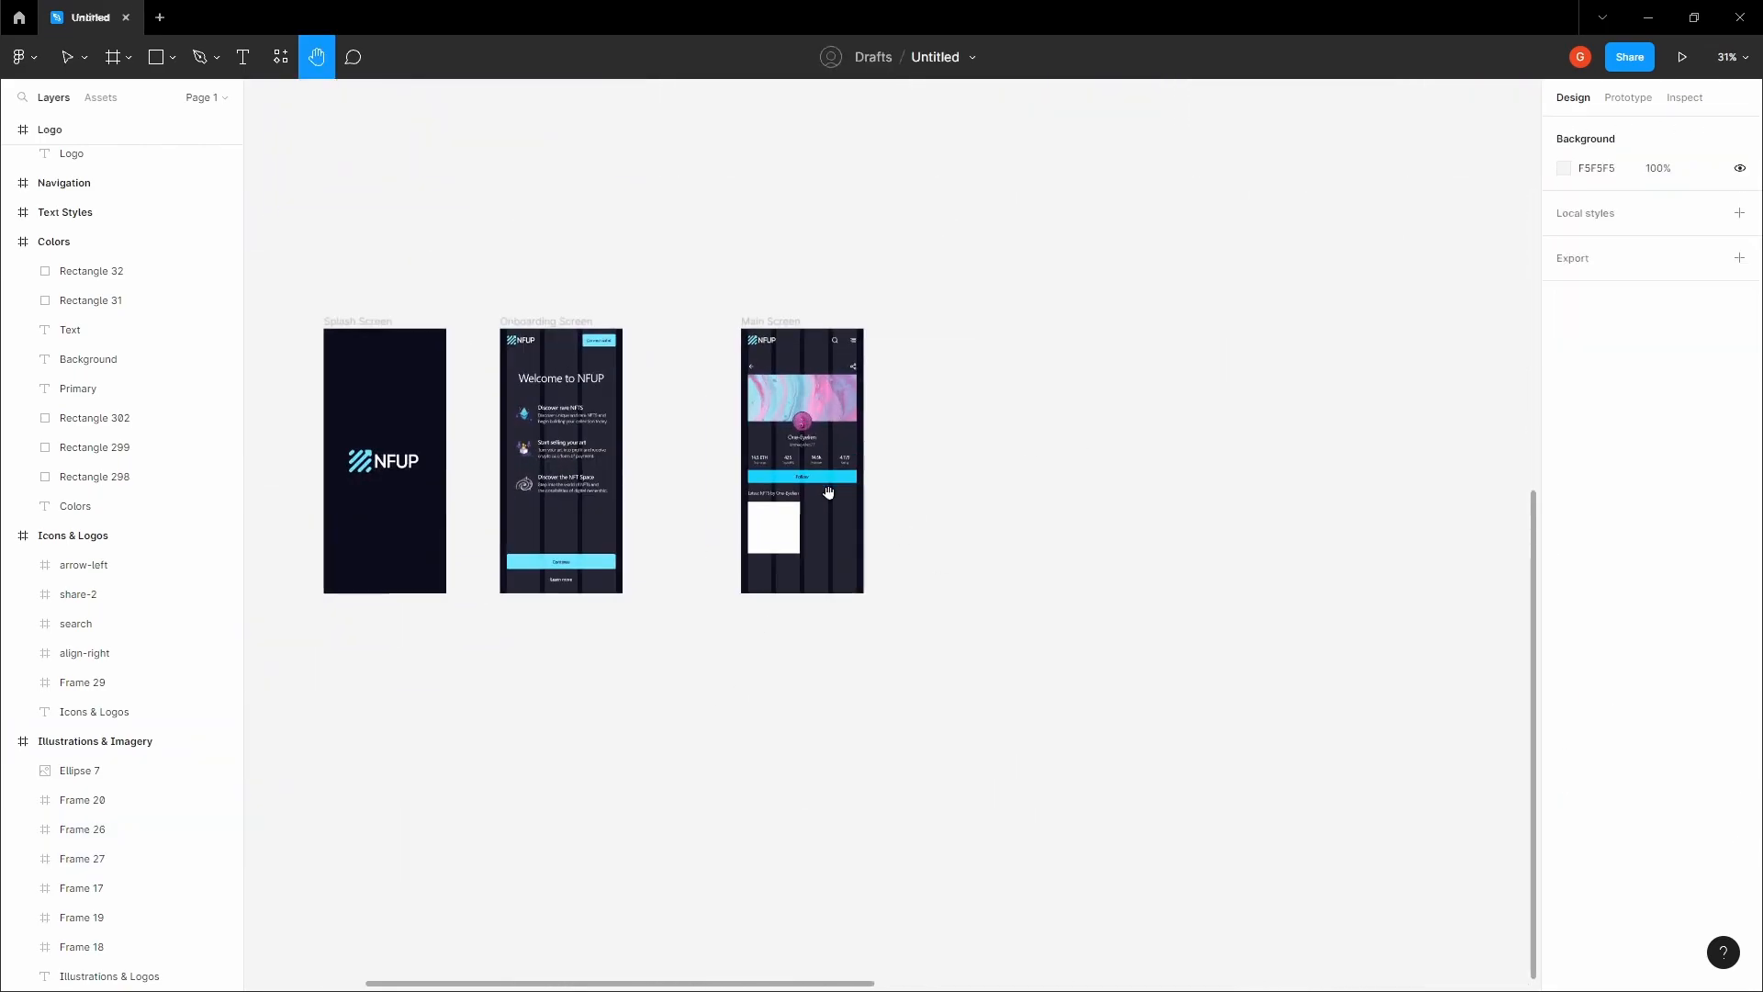
# - Paste the two artwork images into the Main Screen, placing the cubes over the white frame and the purple shape beside it
pyautogui.click(837, 539)
pyautogui.hotkey('ctrl', 'v')
pyautogui.scroll(4, 803, 545)
pyautogui.moveTo(653, 545); pyautogui.dragTo(667, 564)
pyautogui.click(1051, 512)
pyautogui.moveTo(1052, 513); pyautogui.dragTo(1111, 504)
pyautogui.moveTo(838, 529); pyautogui.dragTo(886, 542)
pyautogui.click(964, 552)
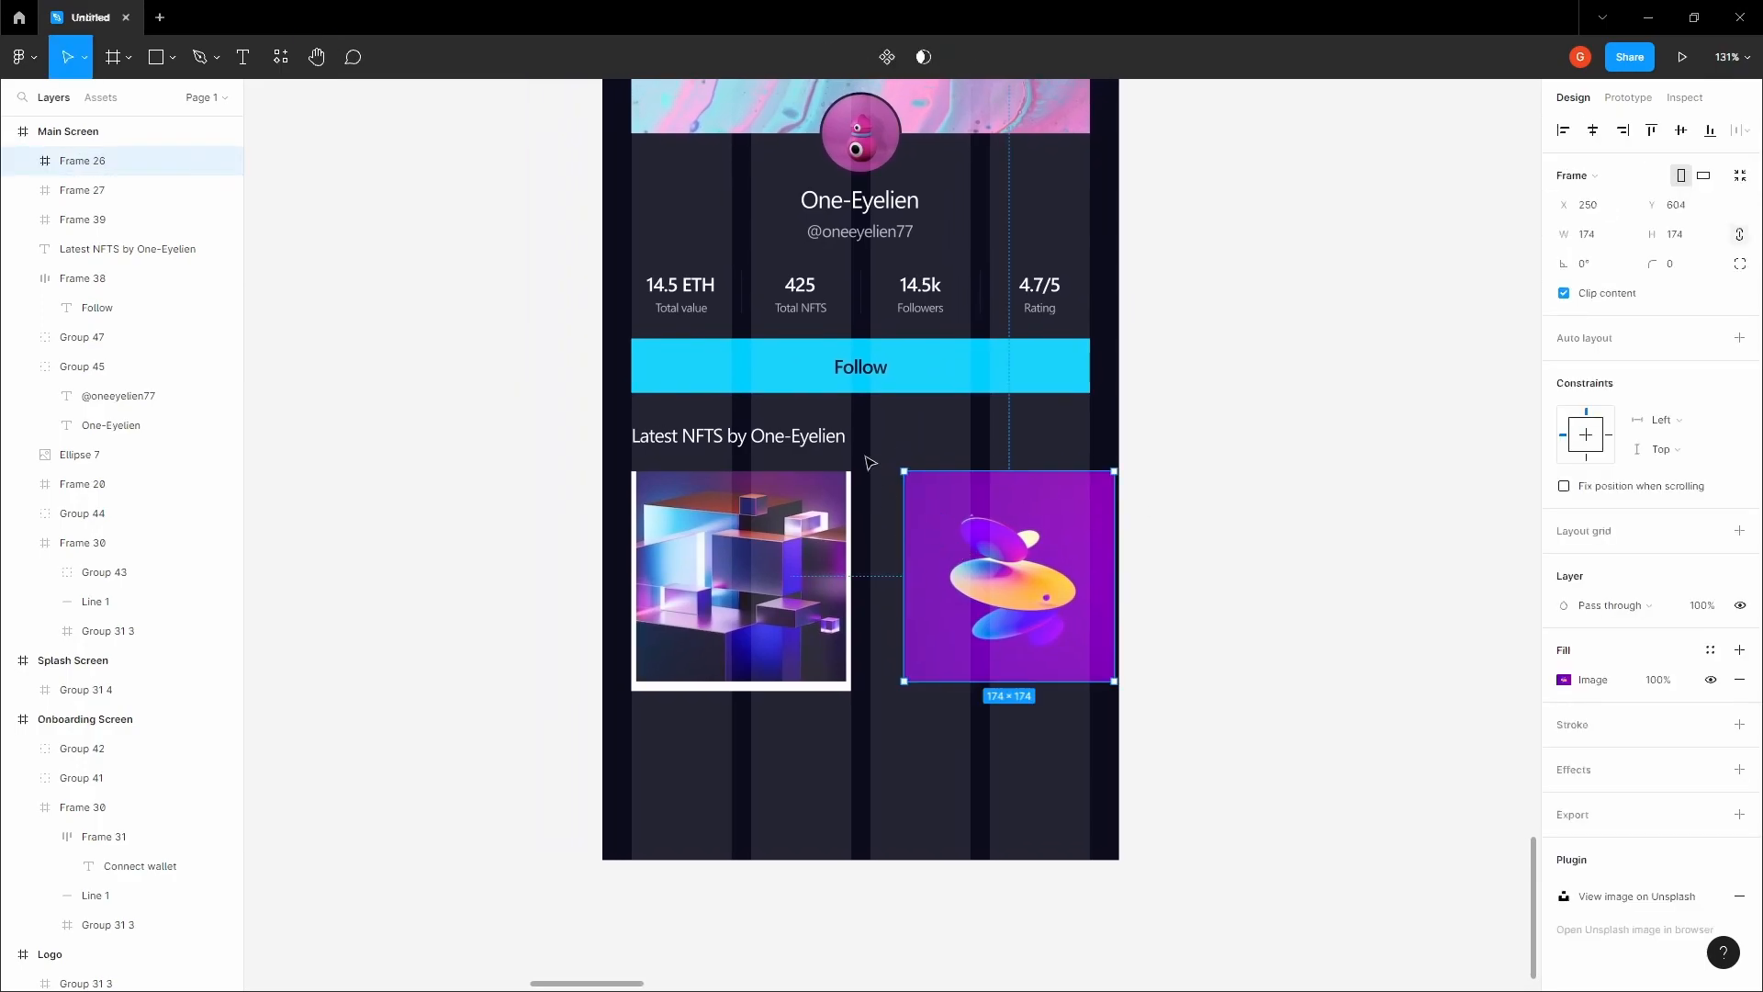
# - Set the gutter of the Main Screen's 4-column layout grid to 24
pyautogui.click(885, 441)
pyautogui.moveTo(1275, 398); pyautogui.dragTo(1291, 441)
pyautogui.scroll(1, 1292, 439)
pyautogui.click(1564, 414)
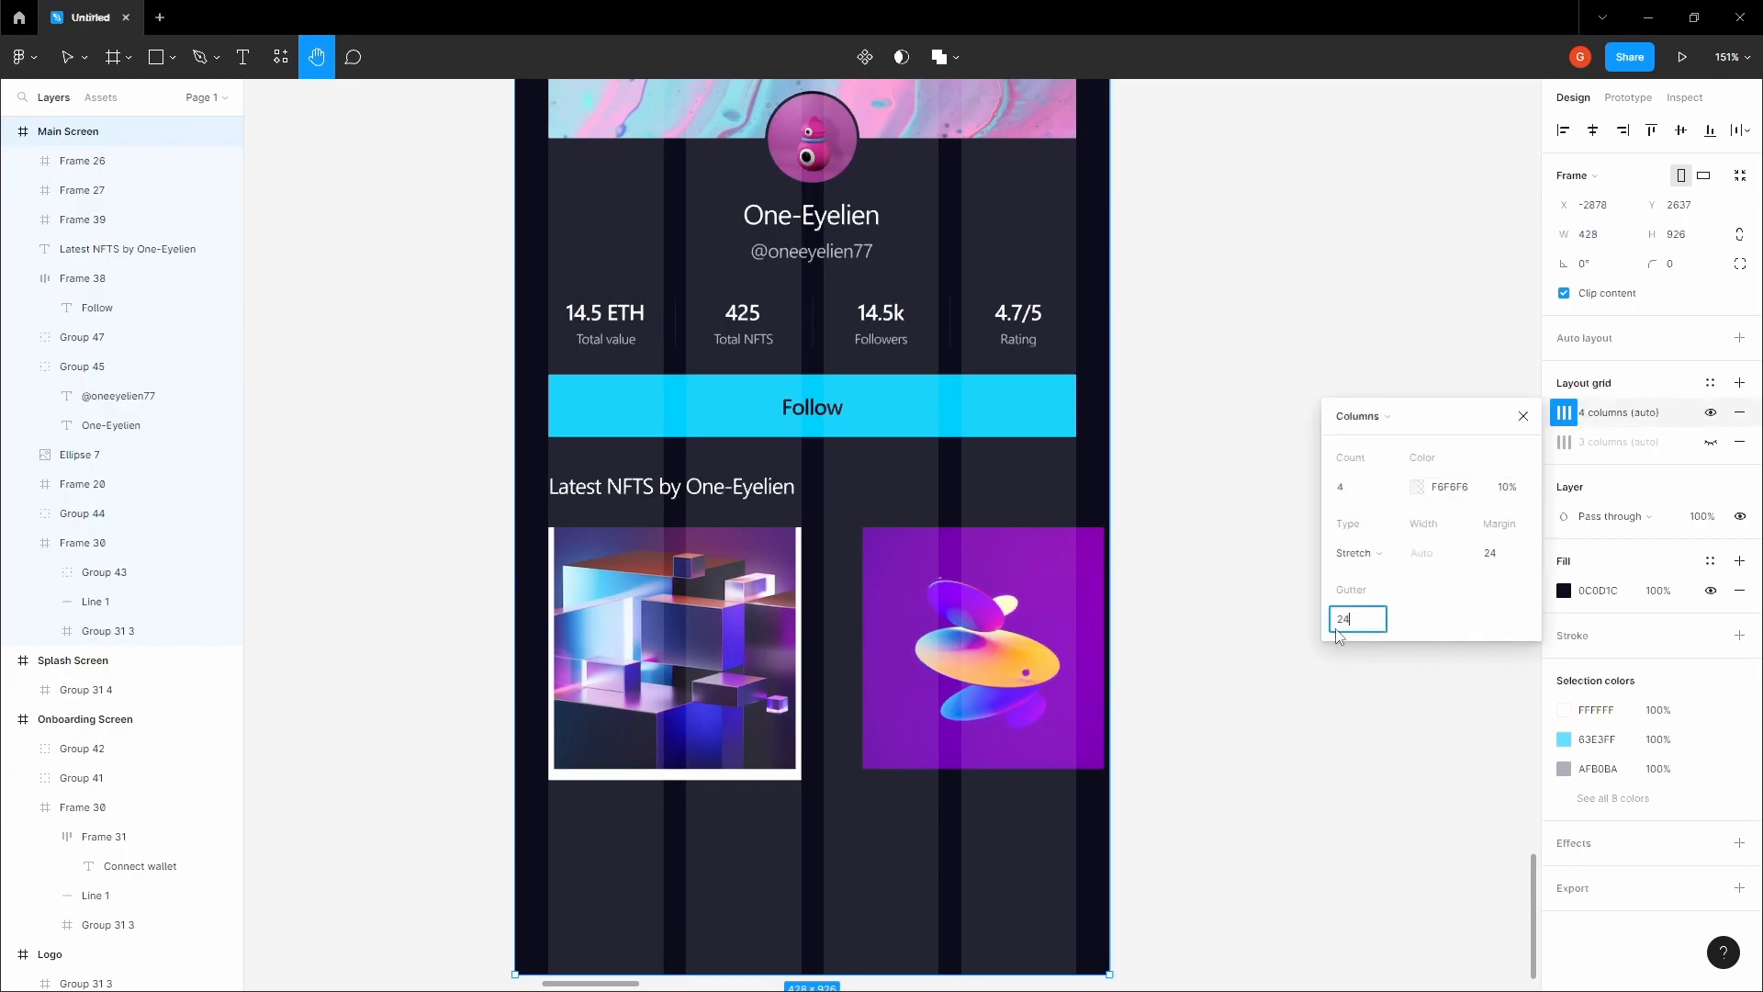
pyautogui.write('24')
pyautogui.press('Tab')
pyautogui.click(1171, 589)
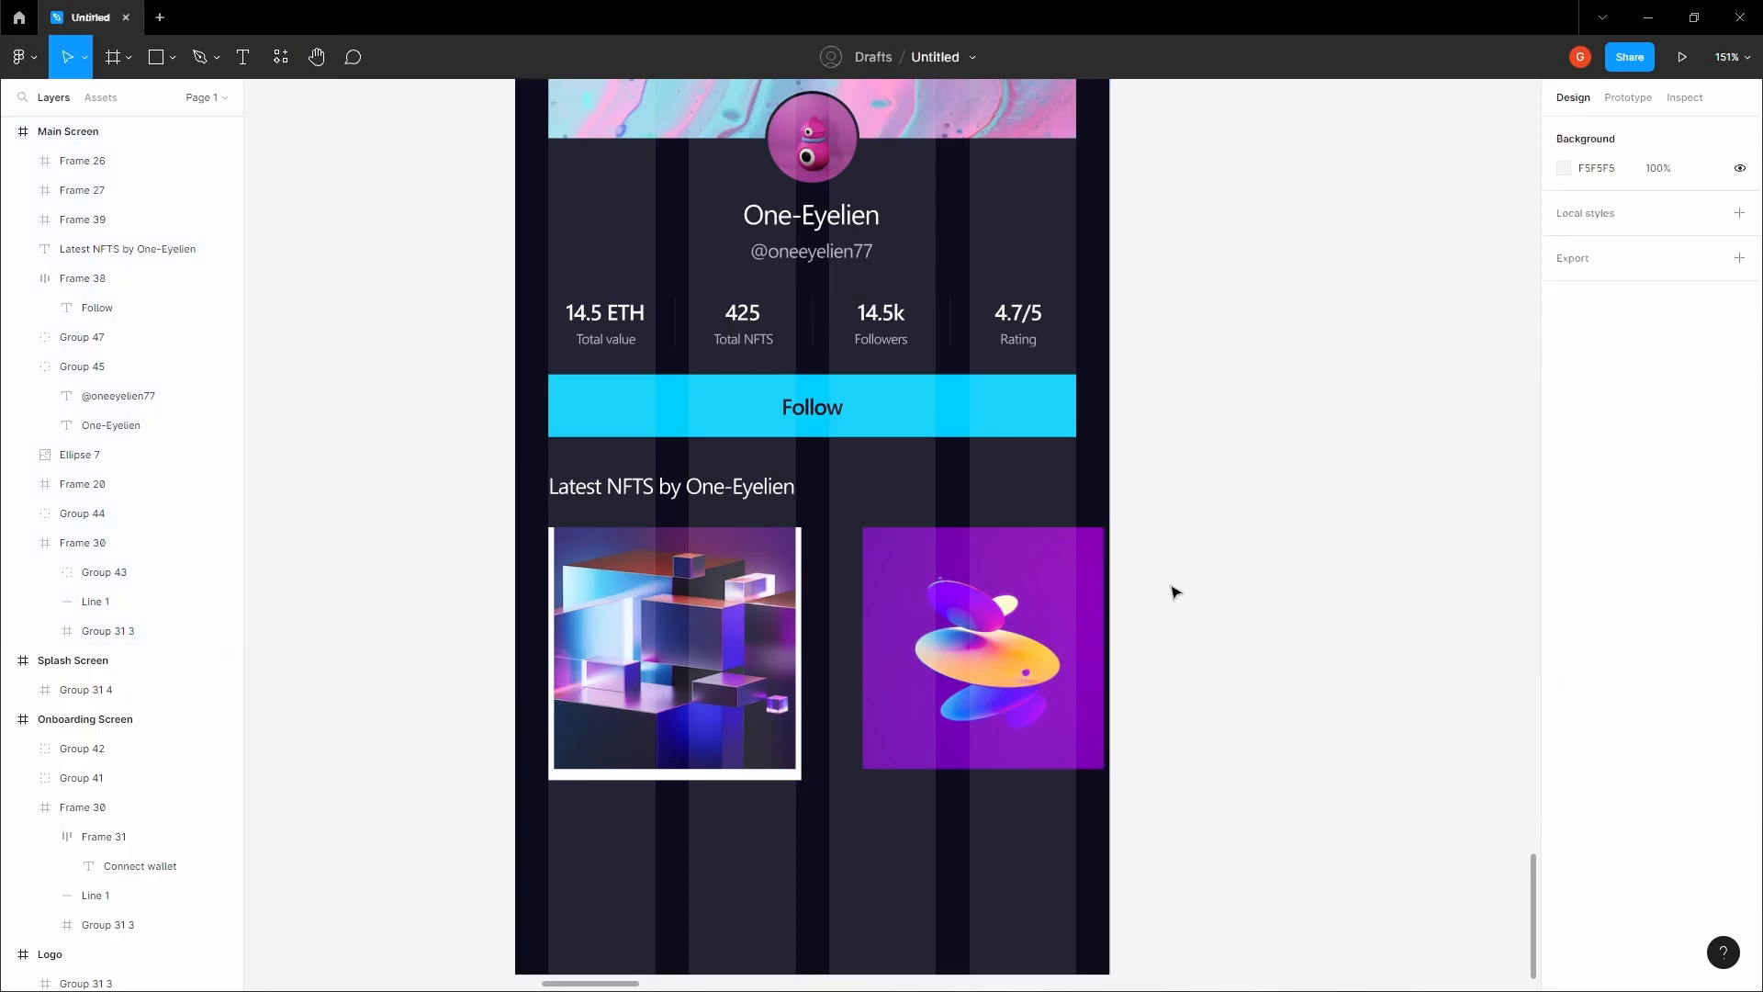
# - Move the cubes image outside the Main Screen and resize the white frame to 178 × 178 to span the first two grid columns
pyautogui.moveTo(697, 624); pyautogui.dragTo(1456, 534)
pyautogui.click(680, 576)
pyautogui.scroll(3, 679, 576)
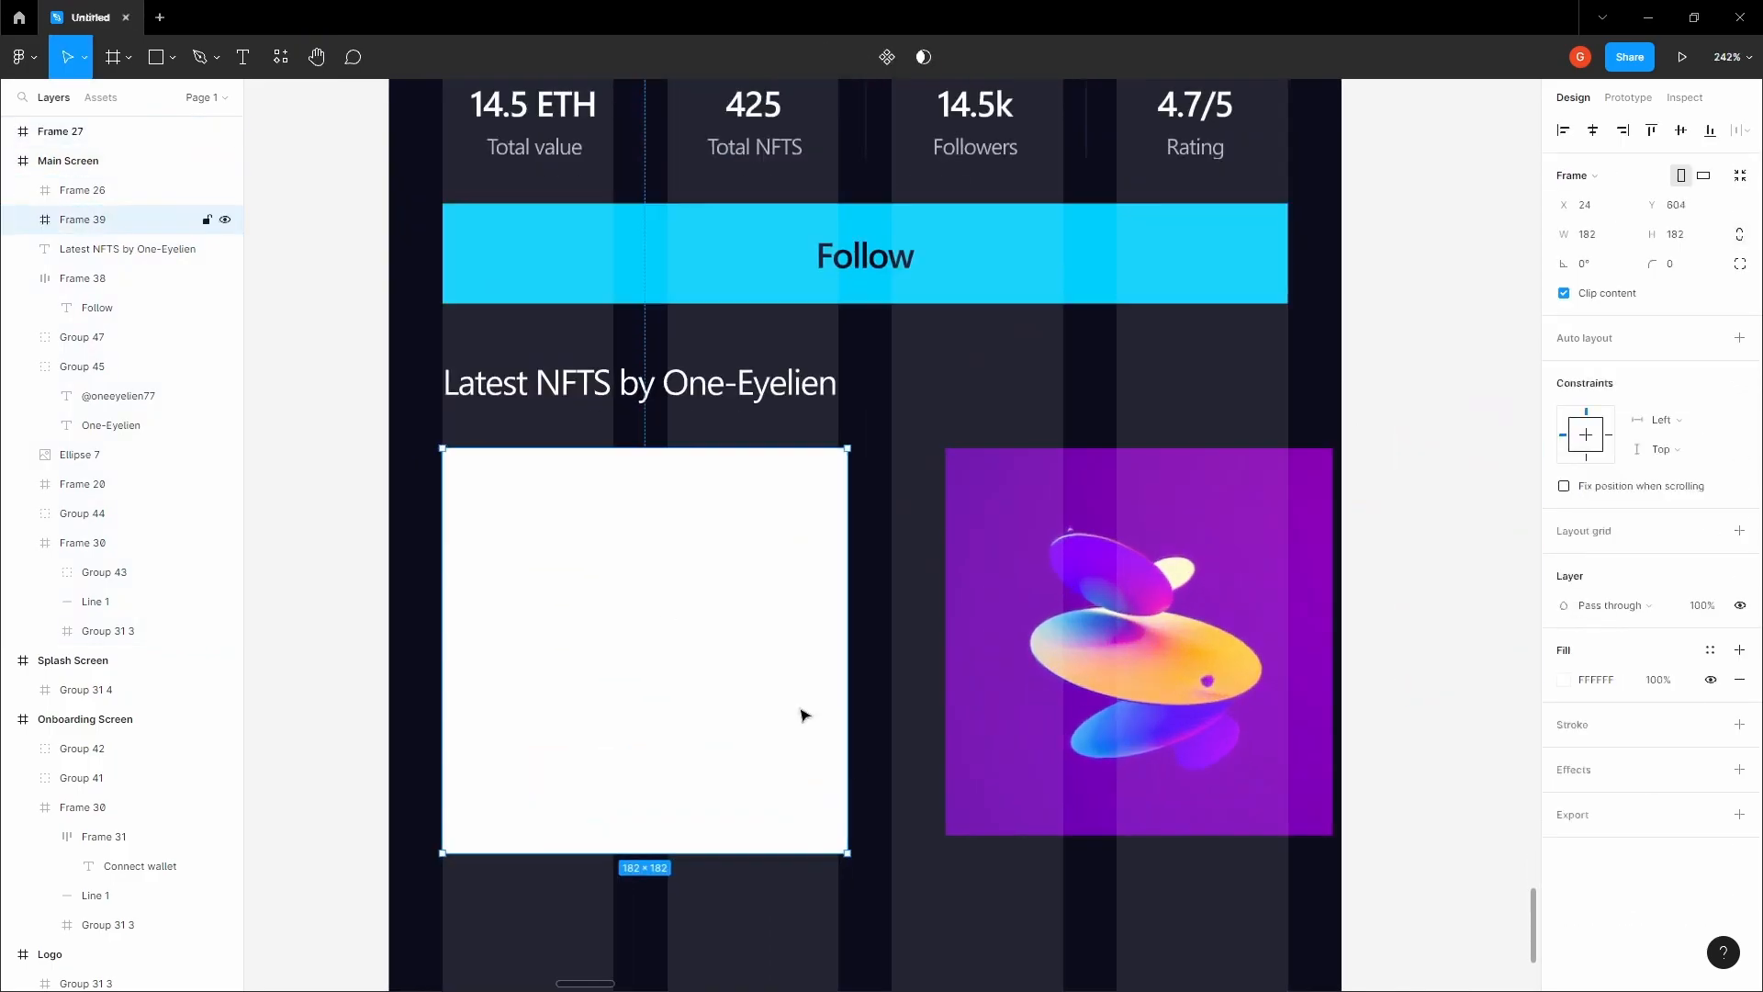
pyautogui.moveTo(842, 849); pyautogui.dragTo(833, 841)
pyautogui.scroll(6, 836, 539)
pyautogui.moveTo(826, 347); pyautogui.dragTo(831, 342)
pyautogui.scroll(-8, 863, 417)
pyautogui.click(868, 420)
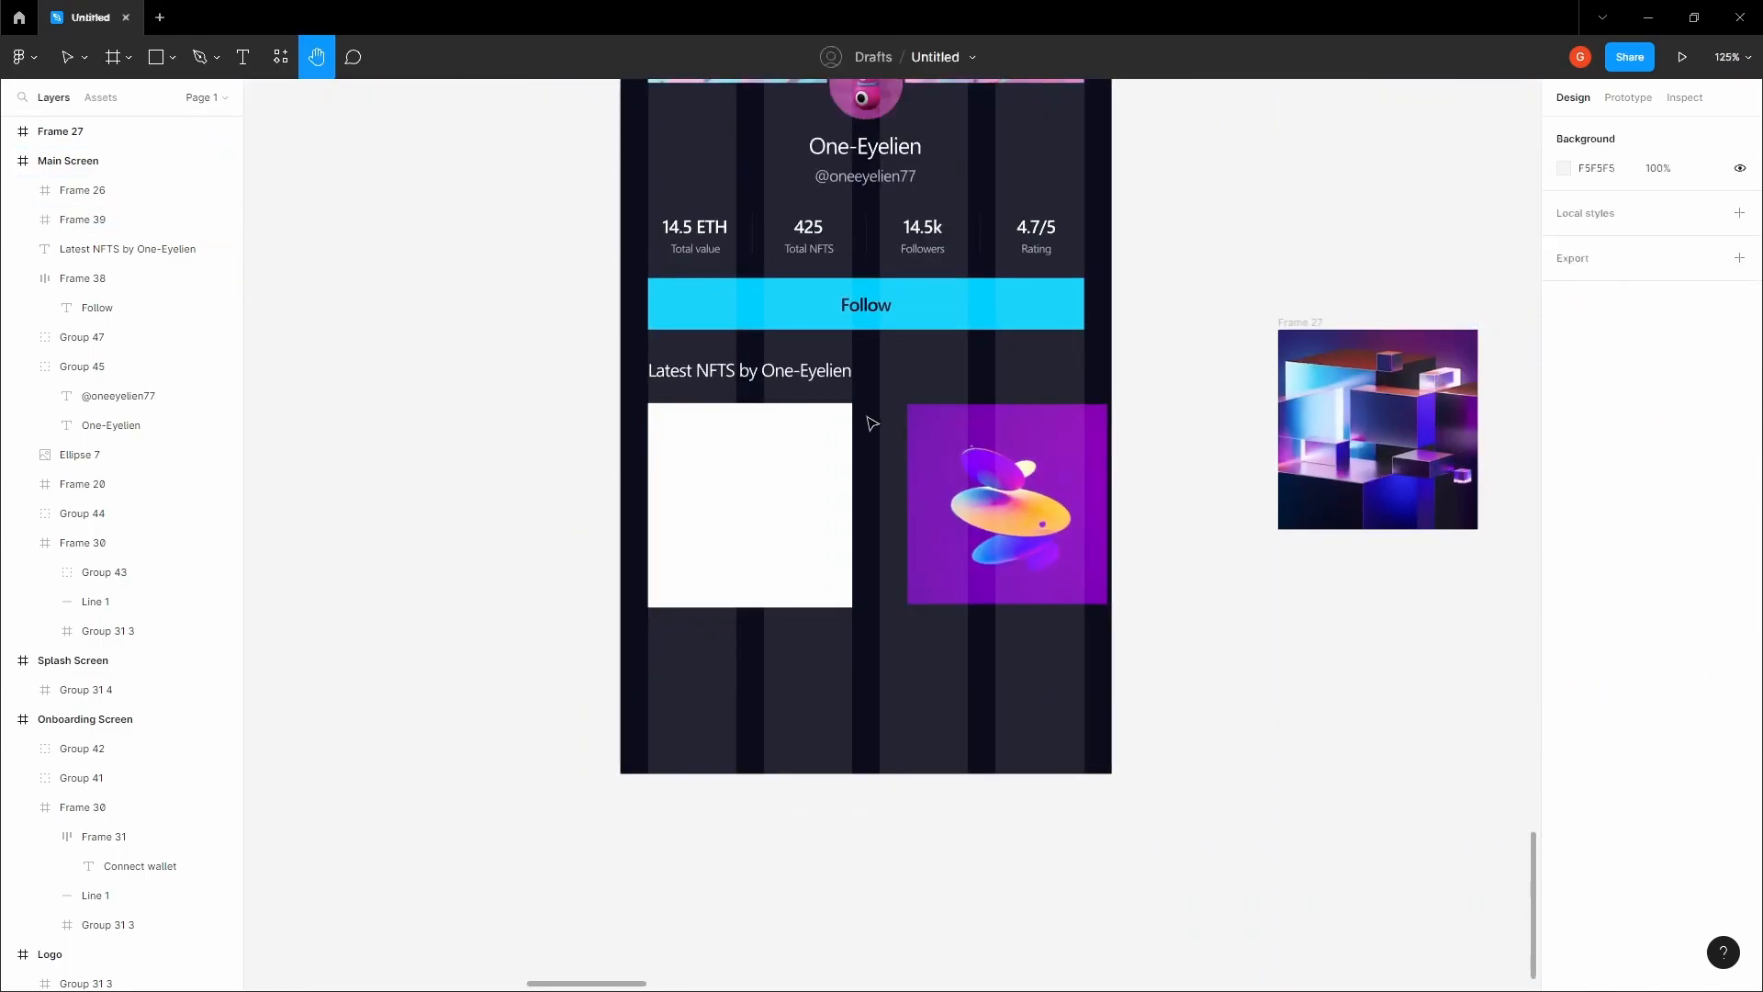
# - Place the purple artwork inside the white frame and scale it to 178 × 178
pyautogui.scroll(3, 872, 423)
pyautogui.click(823, 472)
pyautogui.click(1004, 486)
pyautogui.moveTo(1029, 492); pyautogui.dragTo(619, 498)
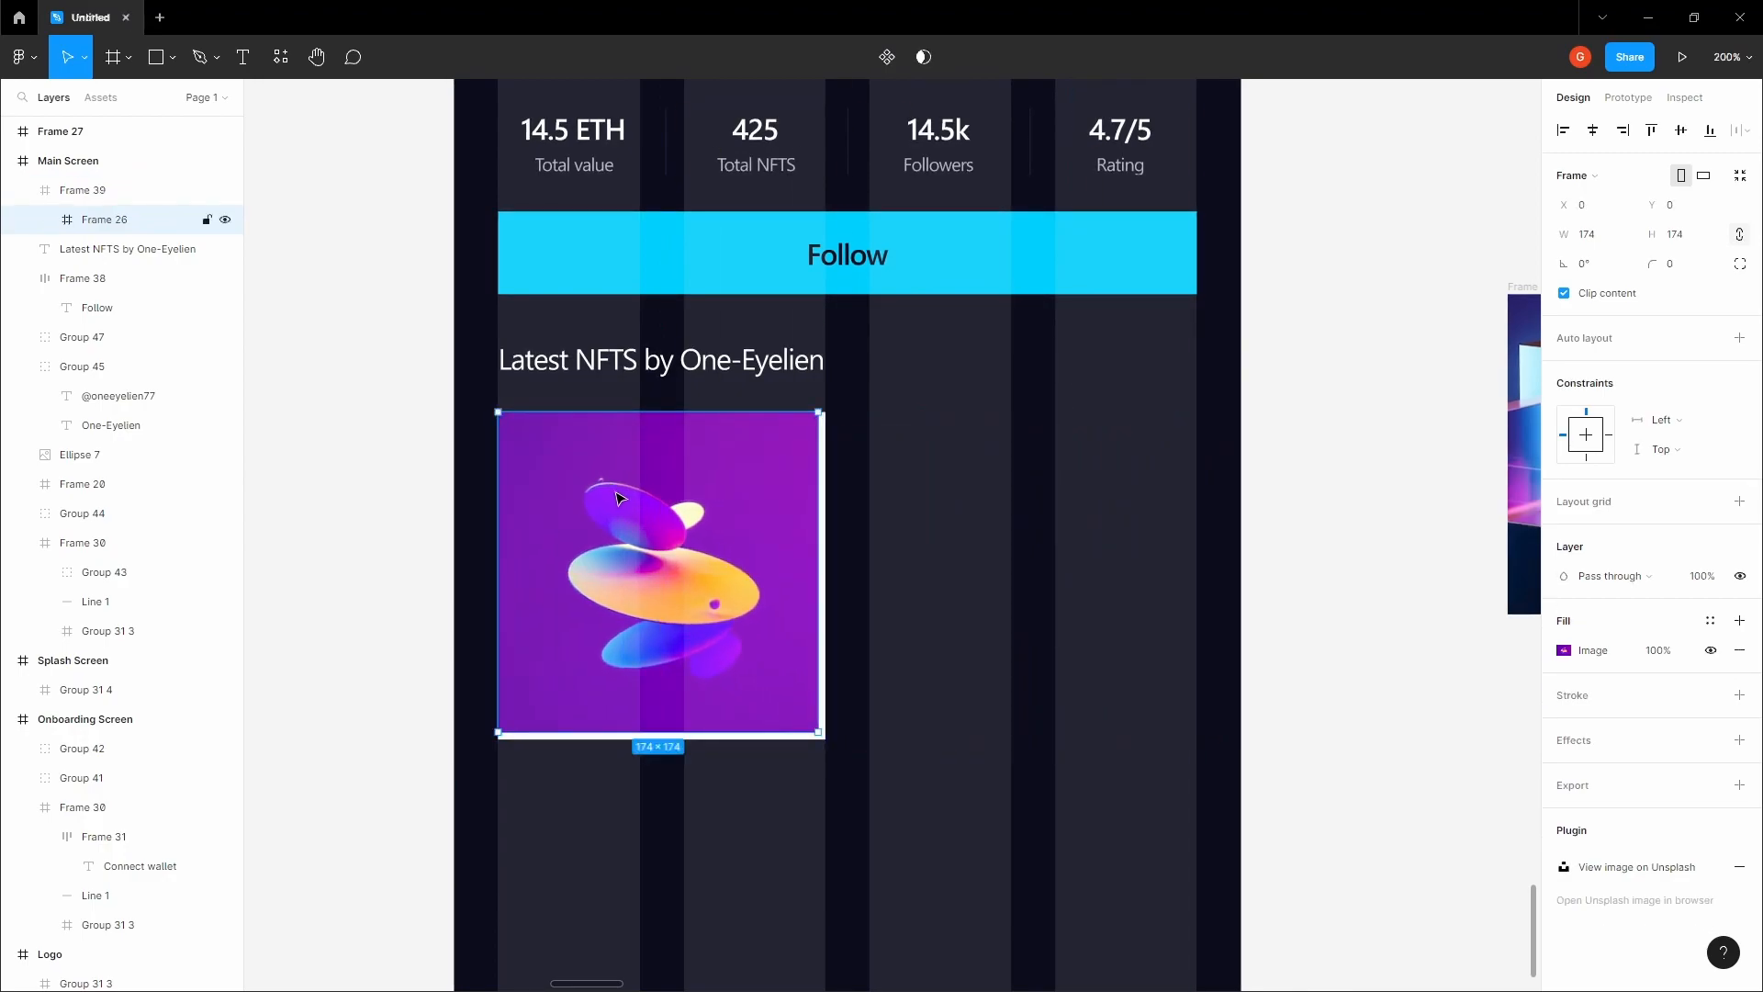
pyautogui.moveTo(812, 734); pyautogui.dragTo(824, 736)
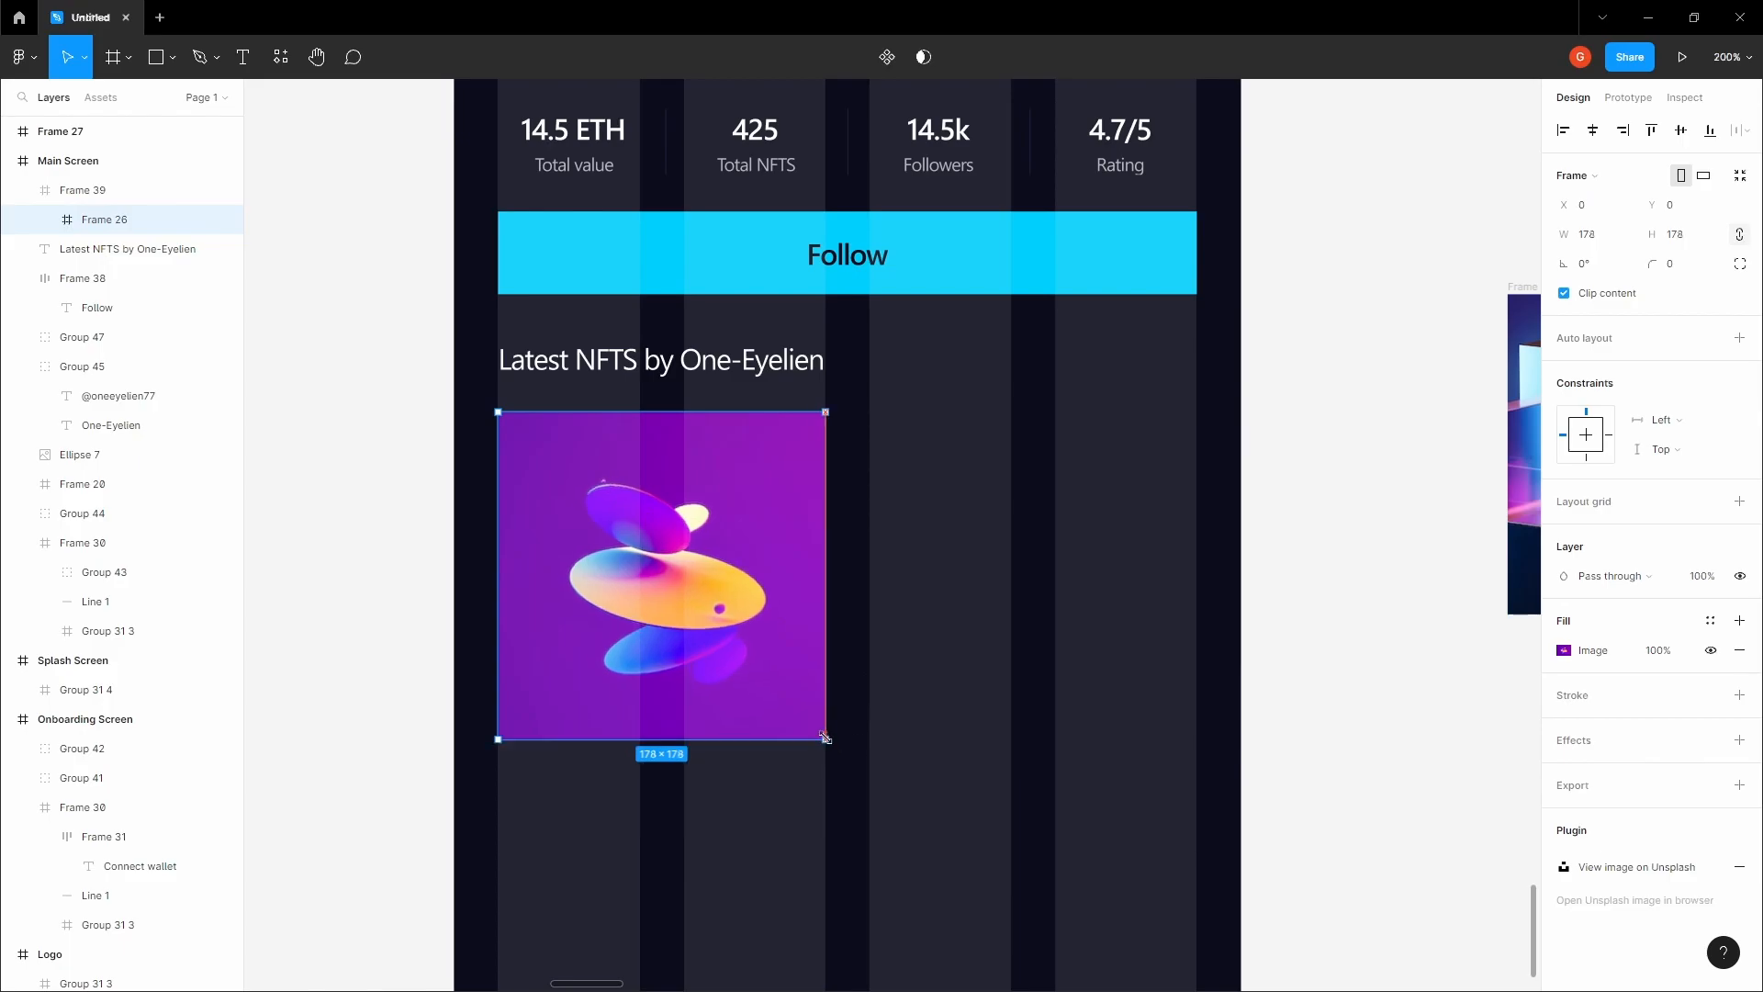
pyautogui.click(879, 690)
pyautogui.scroll(-5, 851, 670)
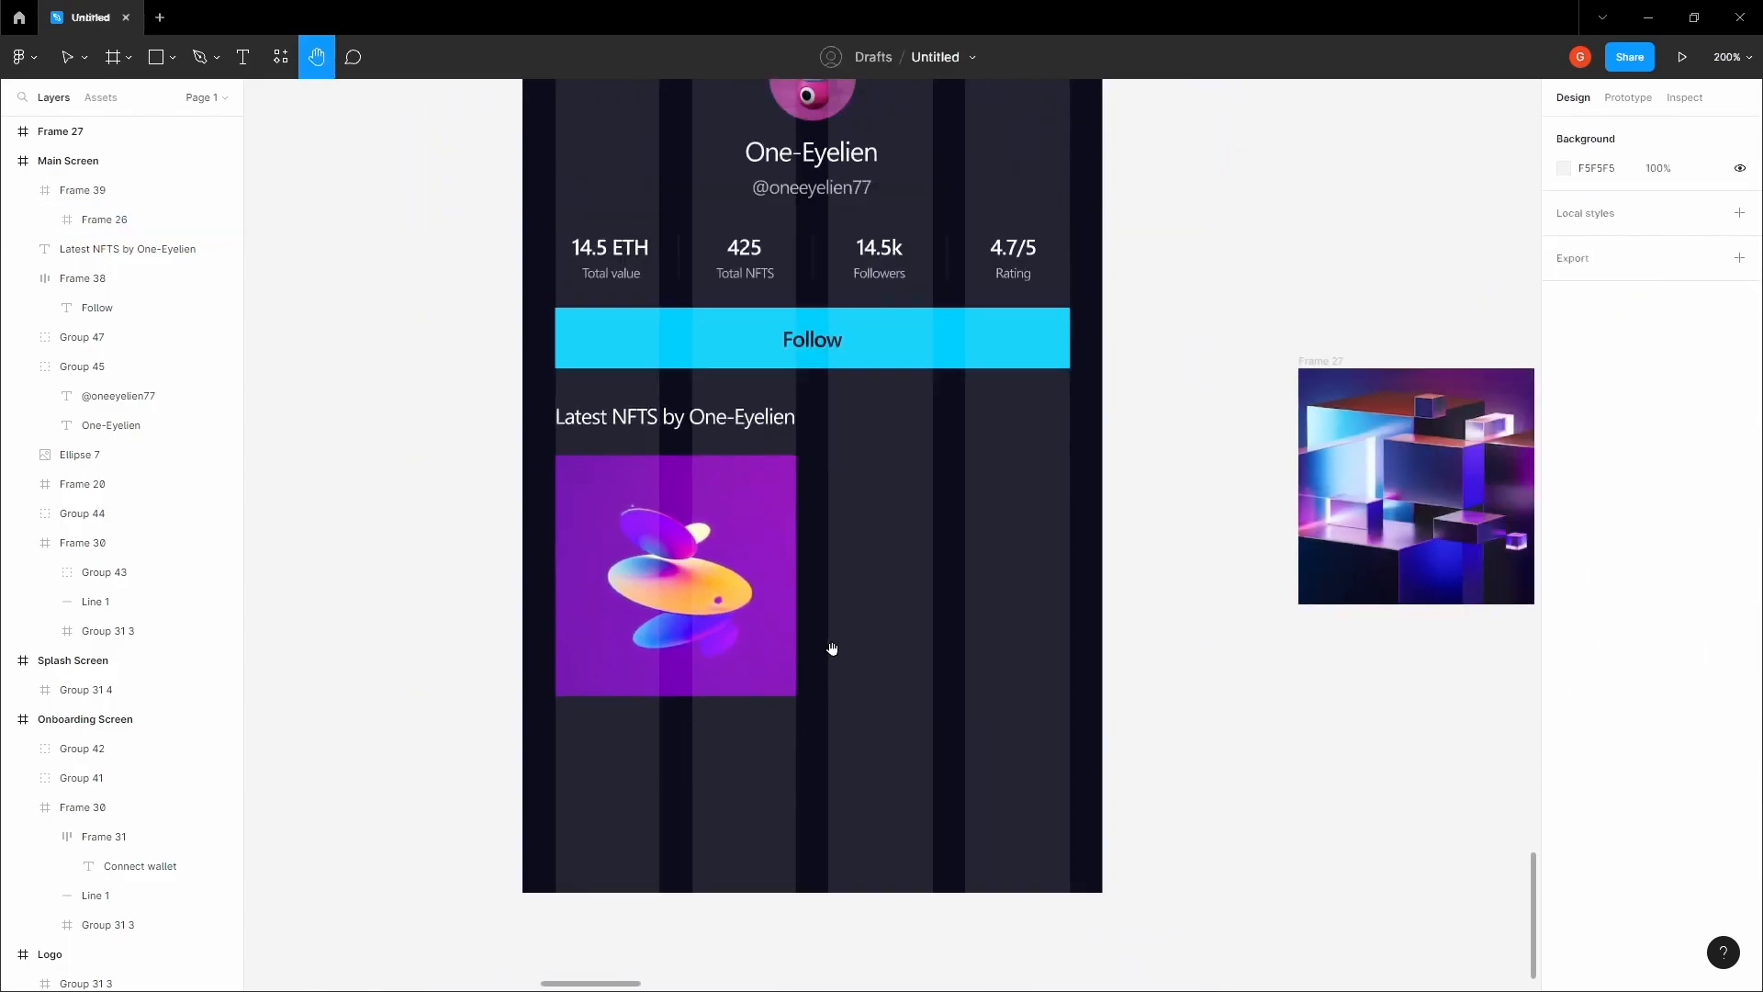
# - Duplicate the purple artwork card across the third and fourth grid columns
pyautogui.click(718, 579)
pyautogui.moveTo(718, 578); pyautogui.dragTo(993, 579)
pyautogui.click(1160, 549)
pyautogui.moveTo(1159, 549); pyautogui.dragTo(1055, 546)
# - Replace the second card's purple image with the cubes artwork and scale it to 178 × 178
pyautogui.rightClick(1244, 450)
pyautogui.click(877, 546)
pyautogui.rightClick(875, 543)
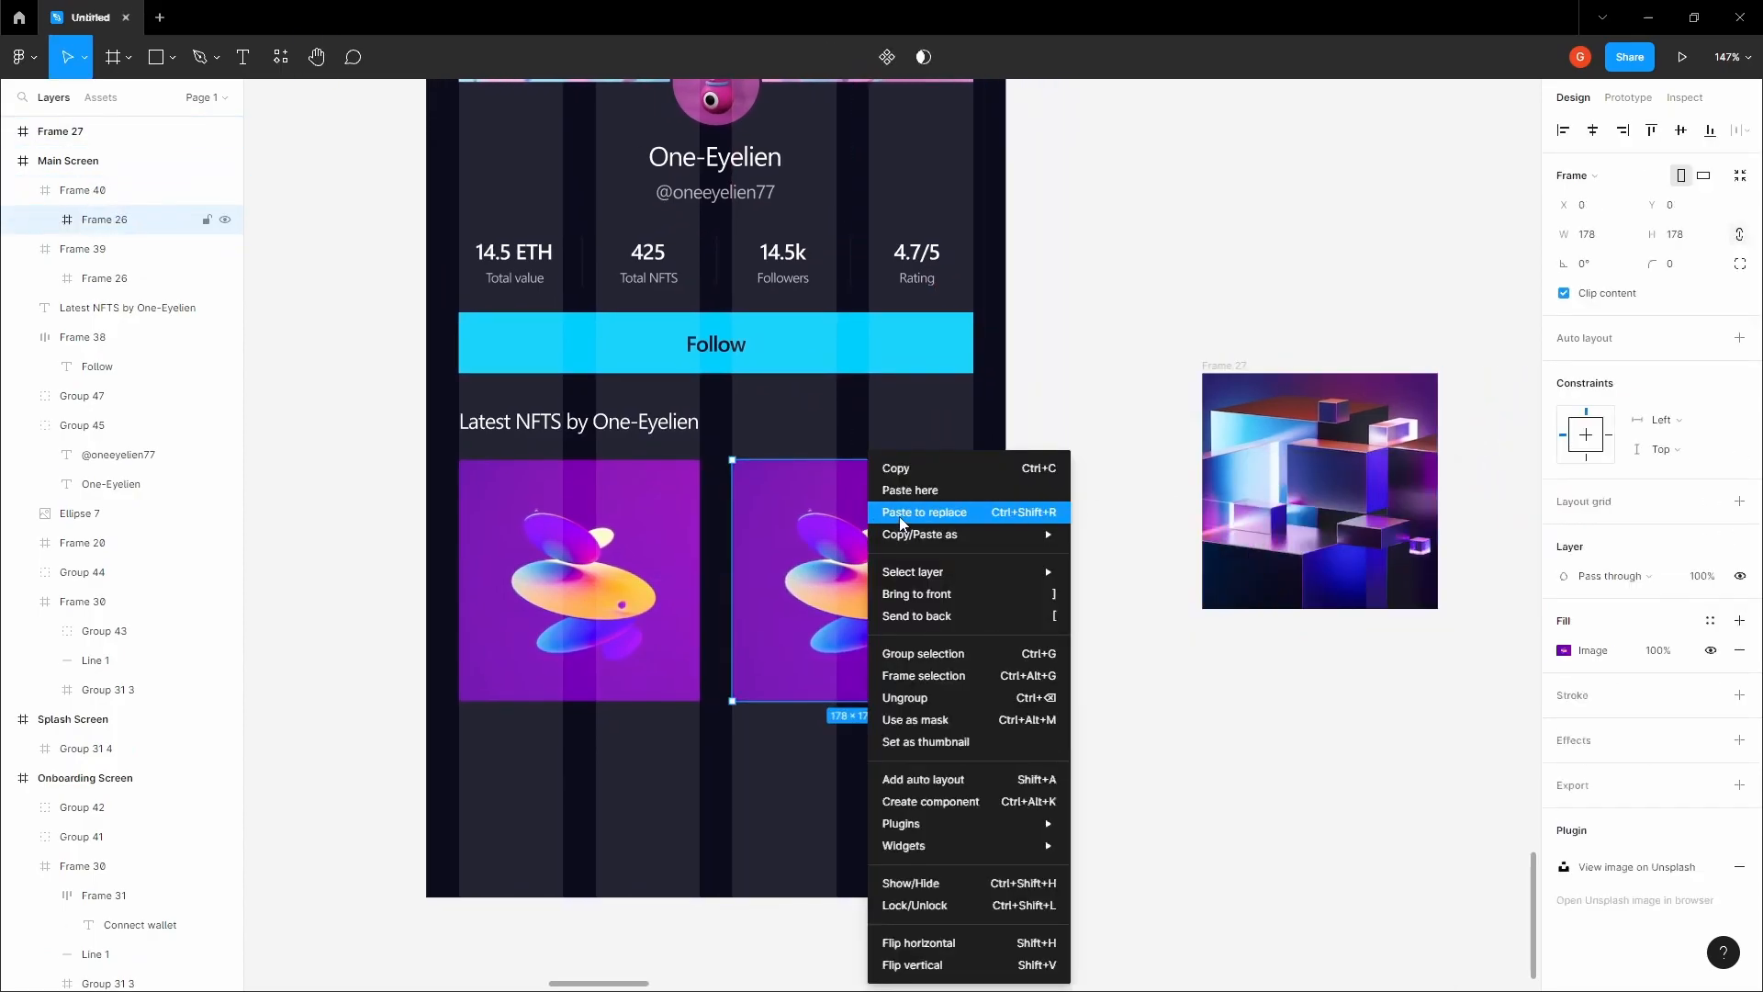
pyautogui.click(901, 523)
pyautogui.scroll(5, 955, 694)
pyautogui.moveTo(984, 707); pyautogui.dragTo(990, 712)
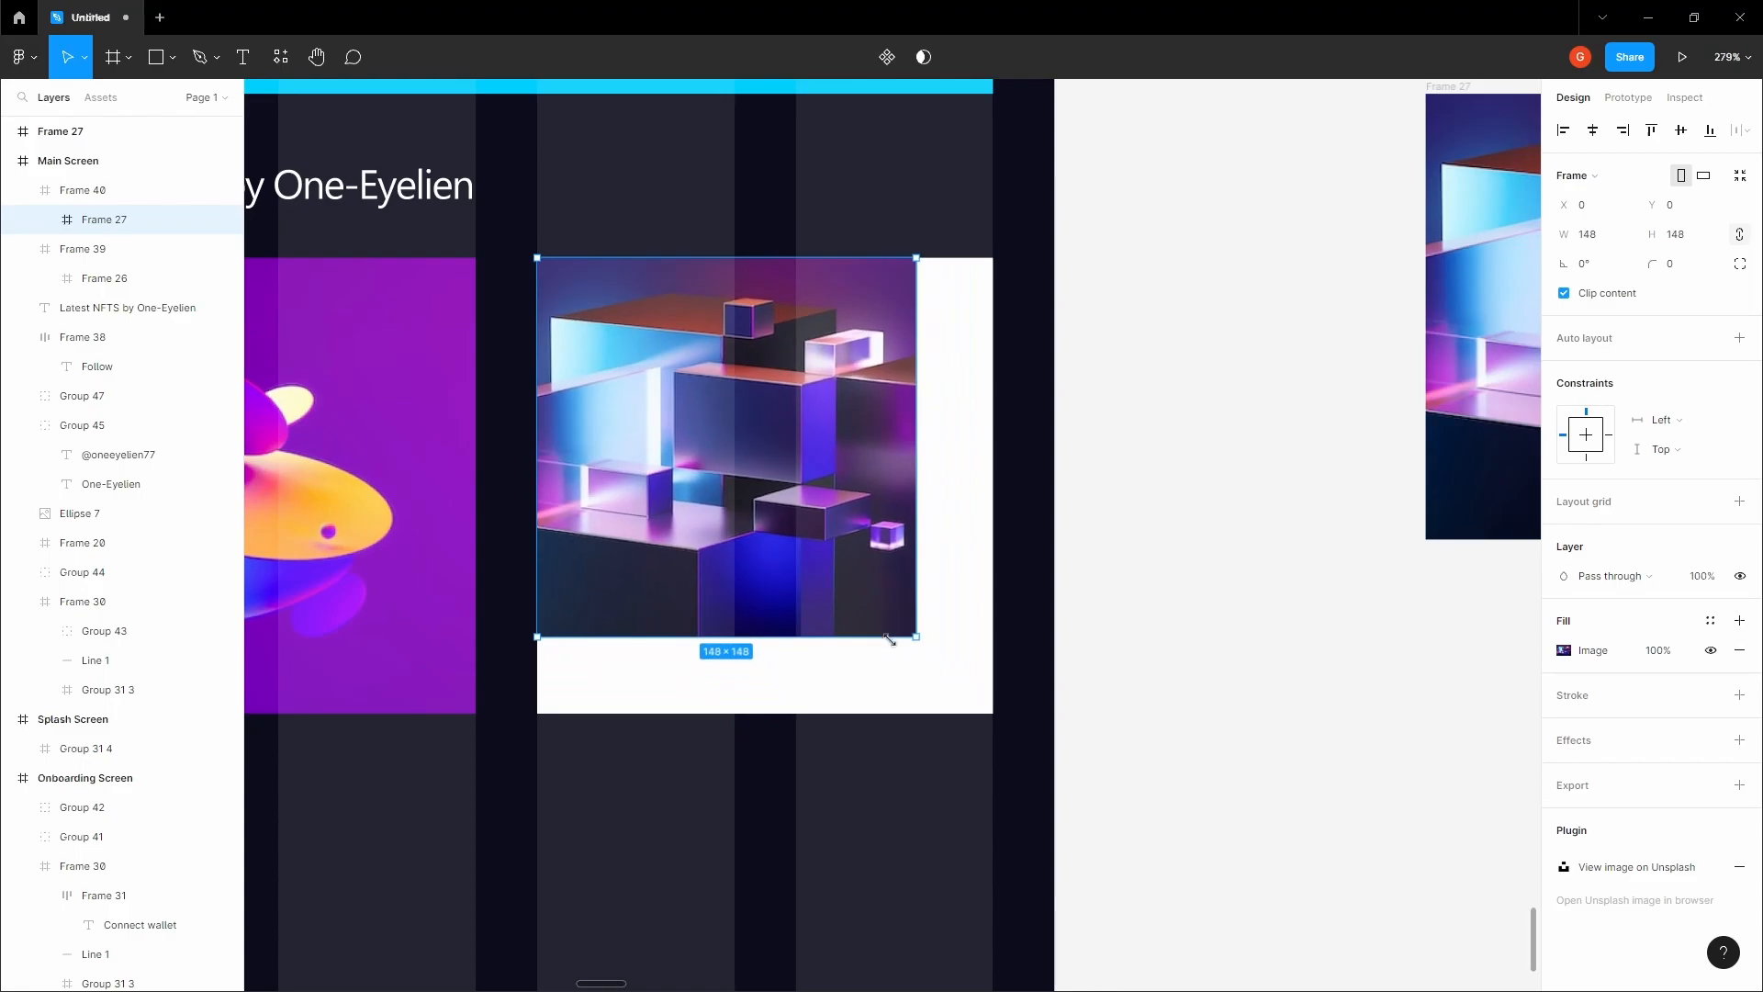
pyautogui.moveTo(990, 714); pyautogui.dragTo(993, 712)
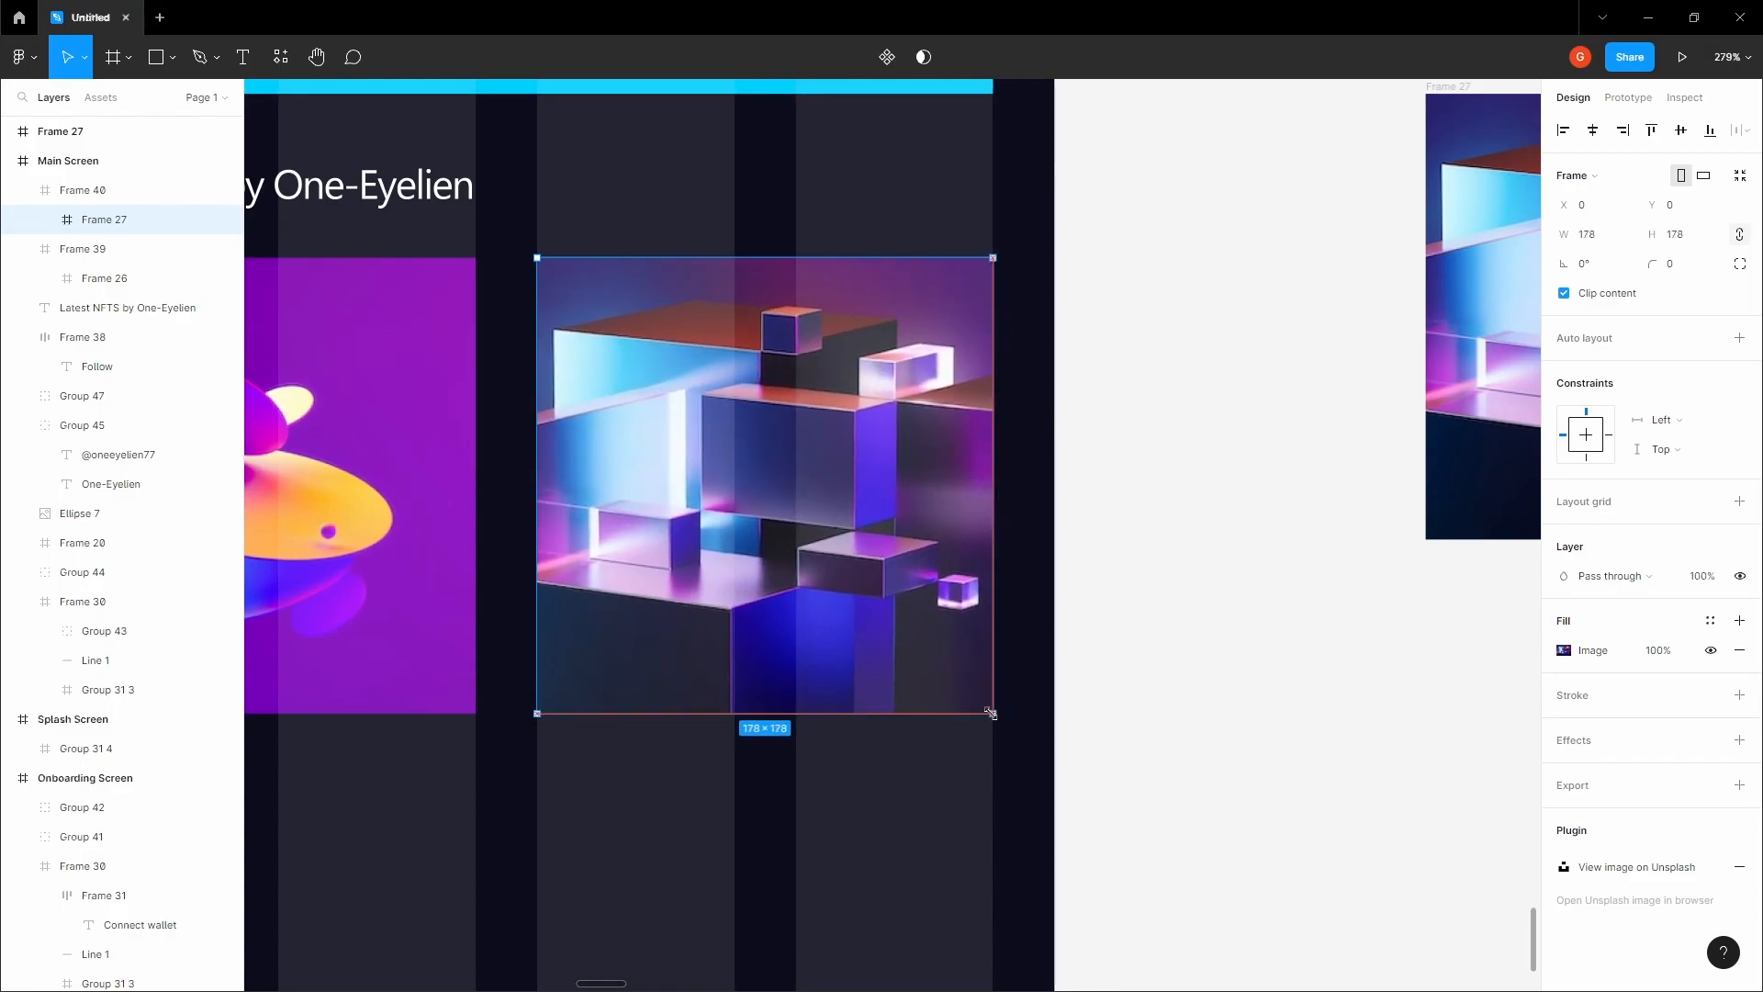
# - Hide the layout grids and delete the leftover cubes image beside the Main Screen
pyautogui.click(1188, 646)
pyautogui.press('space')
pyautogui.scroll(-4, 1188, 646)
pyautogui.moveTo(1148, 637); pyautogui.dragTo(1206, 629)
pyautogui.hotkey('ctrl', 'shift', '4')
pyautogui.scroll(-5, 1210, 636)
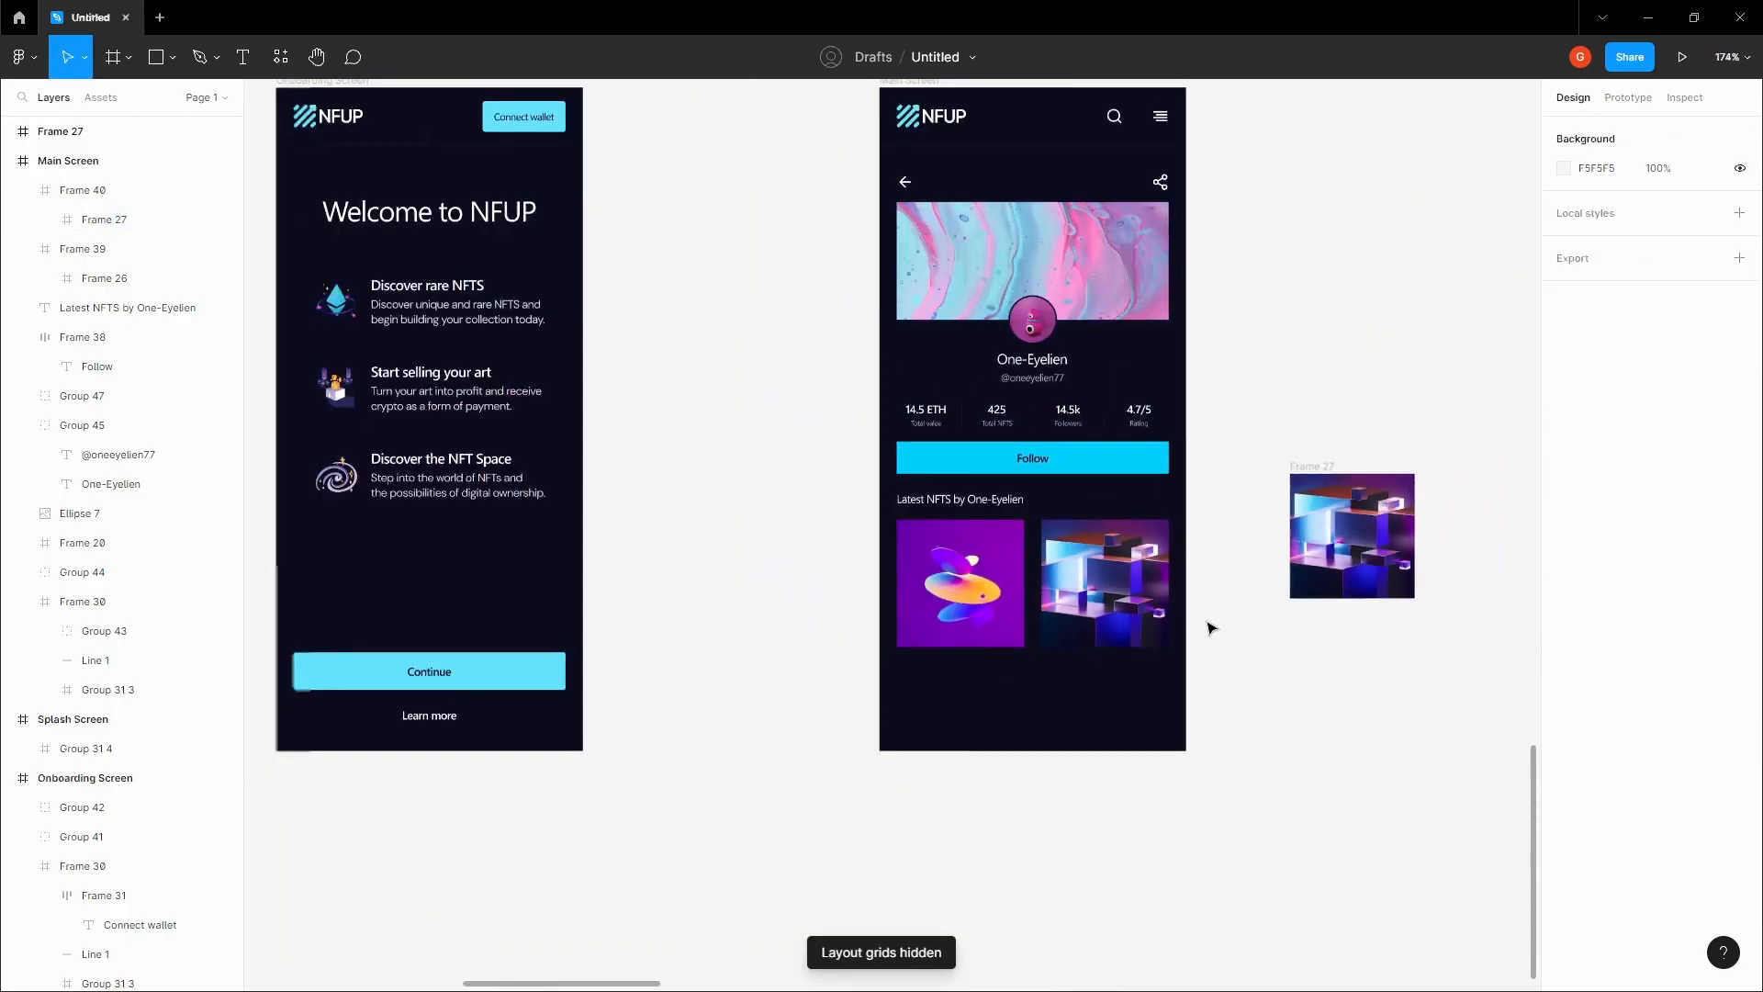
pyautogui.scroll(3, 1103, 614)
pyautogui.click(1257, 441)
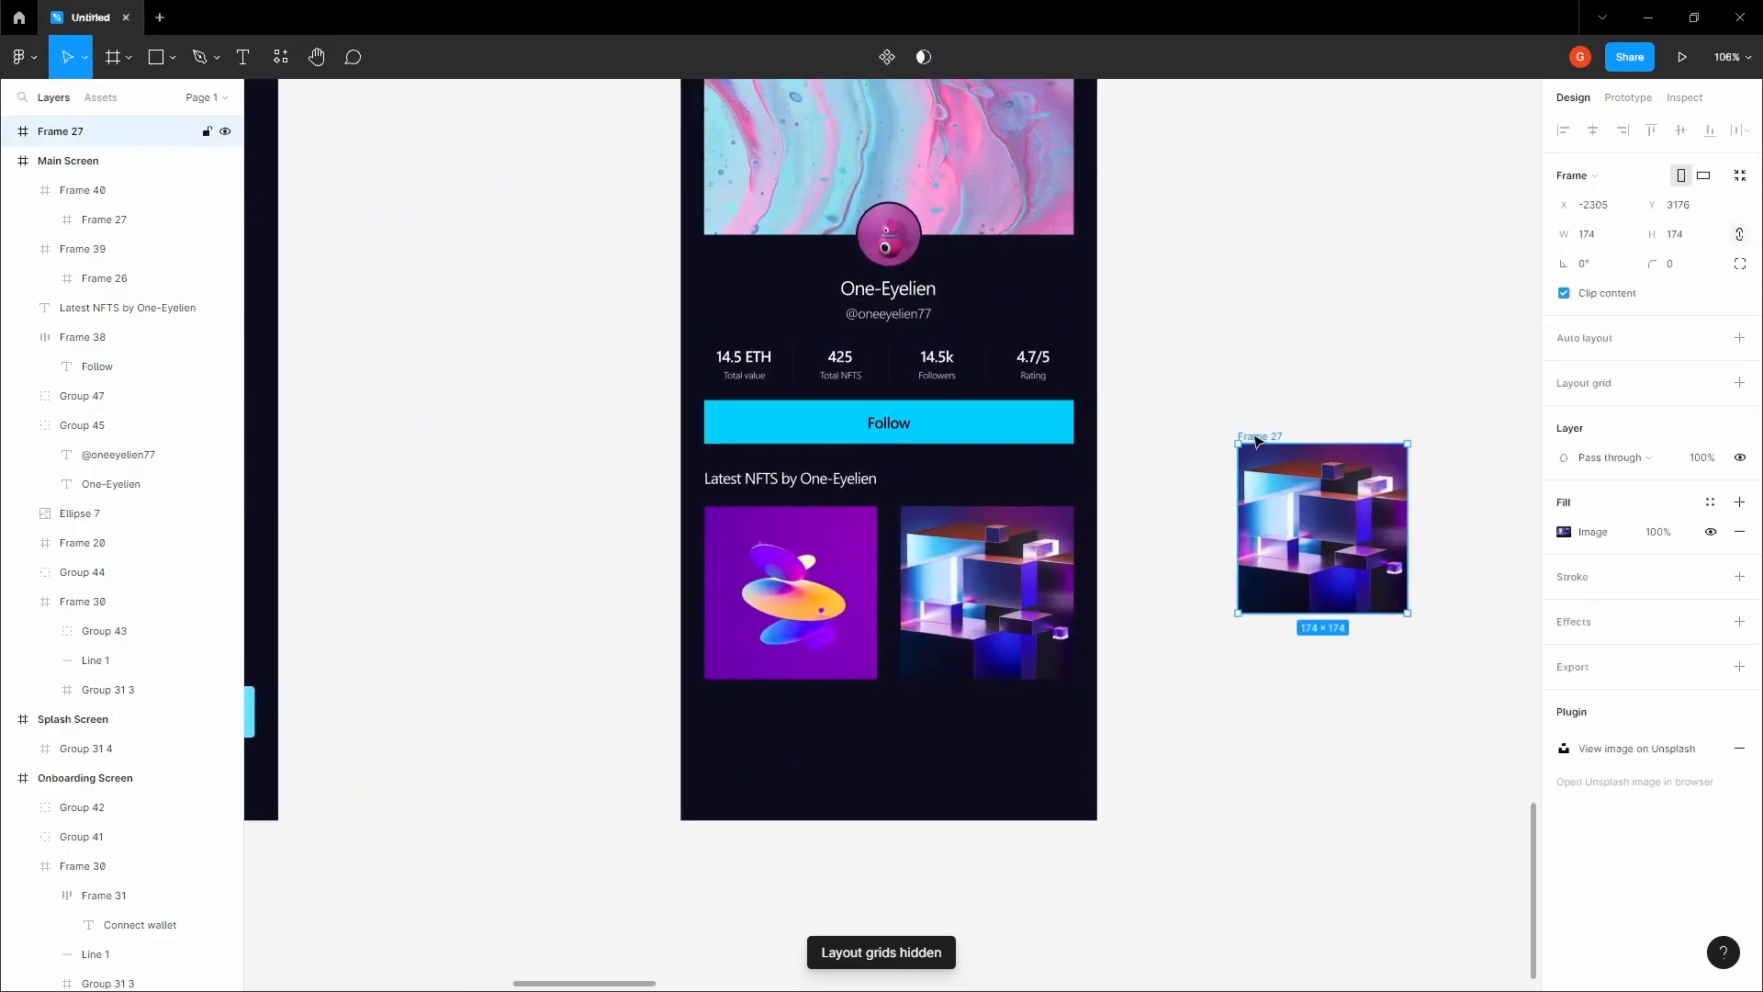
pyautogui.press('Delete')
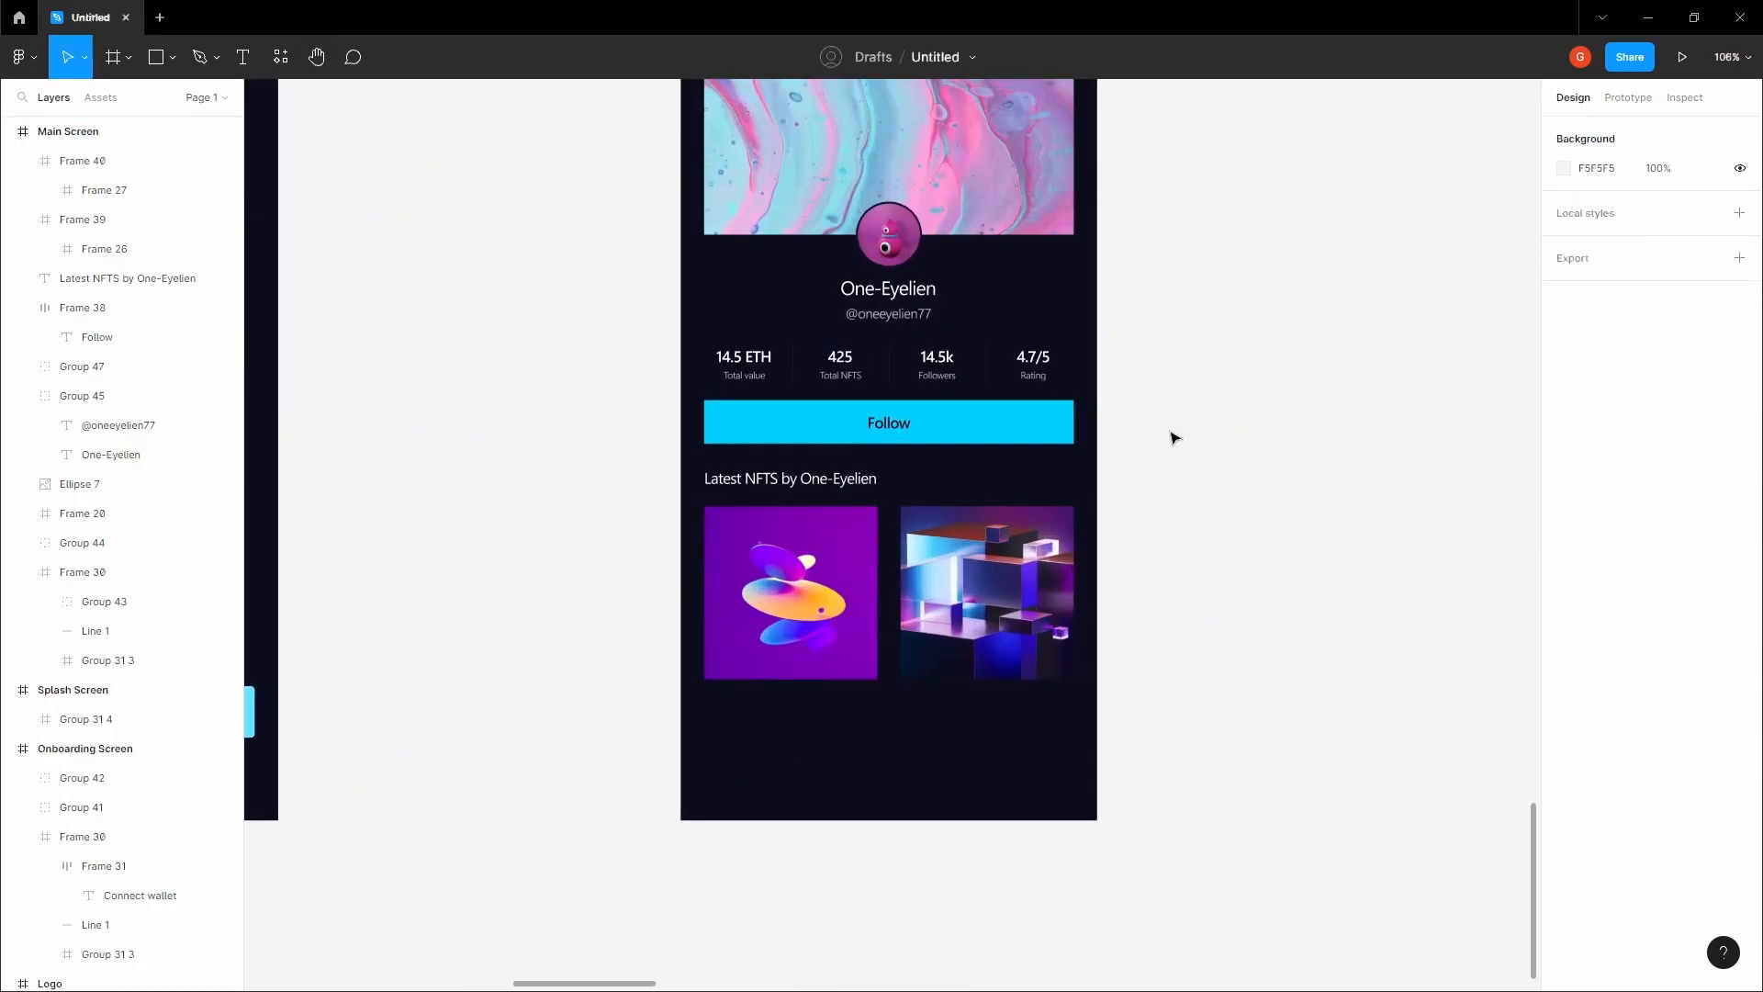
# - Add a size 14 "Latest bid:" text just below the purple artwork, aligned with the artwork's left edge
pyautogui.scroll(-1, 1154, 445)
pyautogui.scroll(3, 1153, 444)
pyautogui.scroll(-2, 918, 515)
pyautogui.scroll(5, 818, 574)
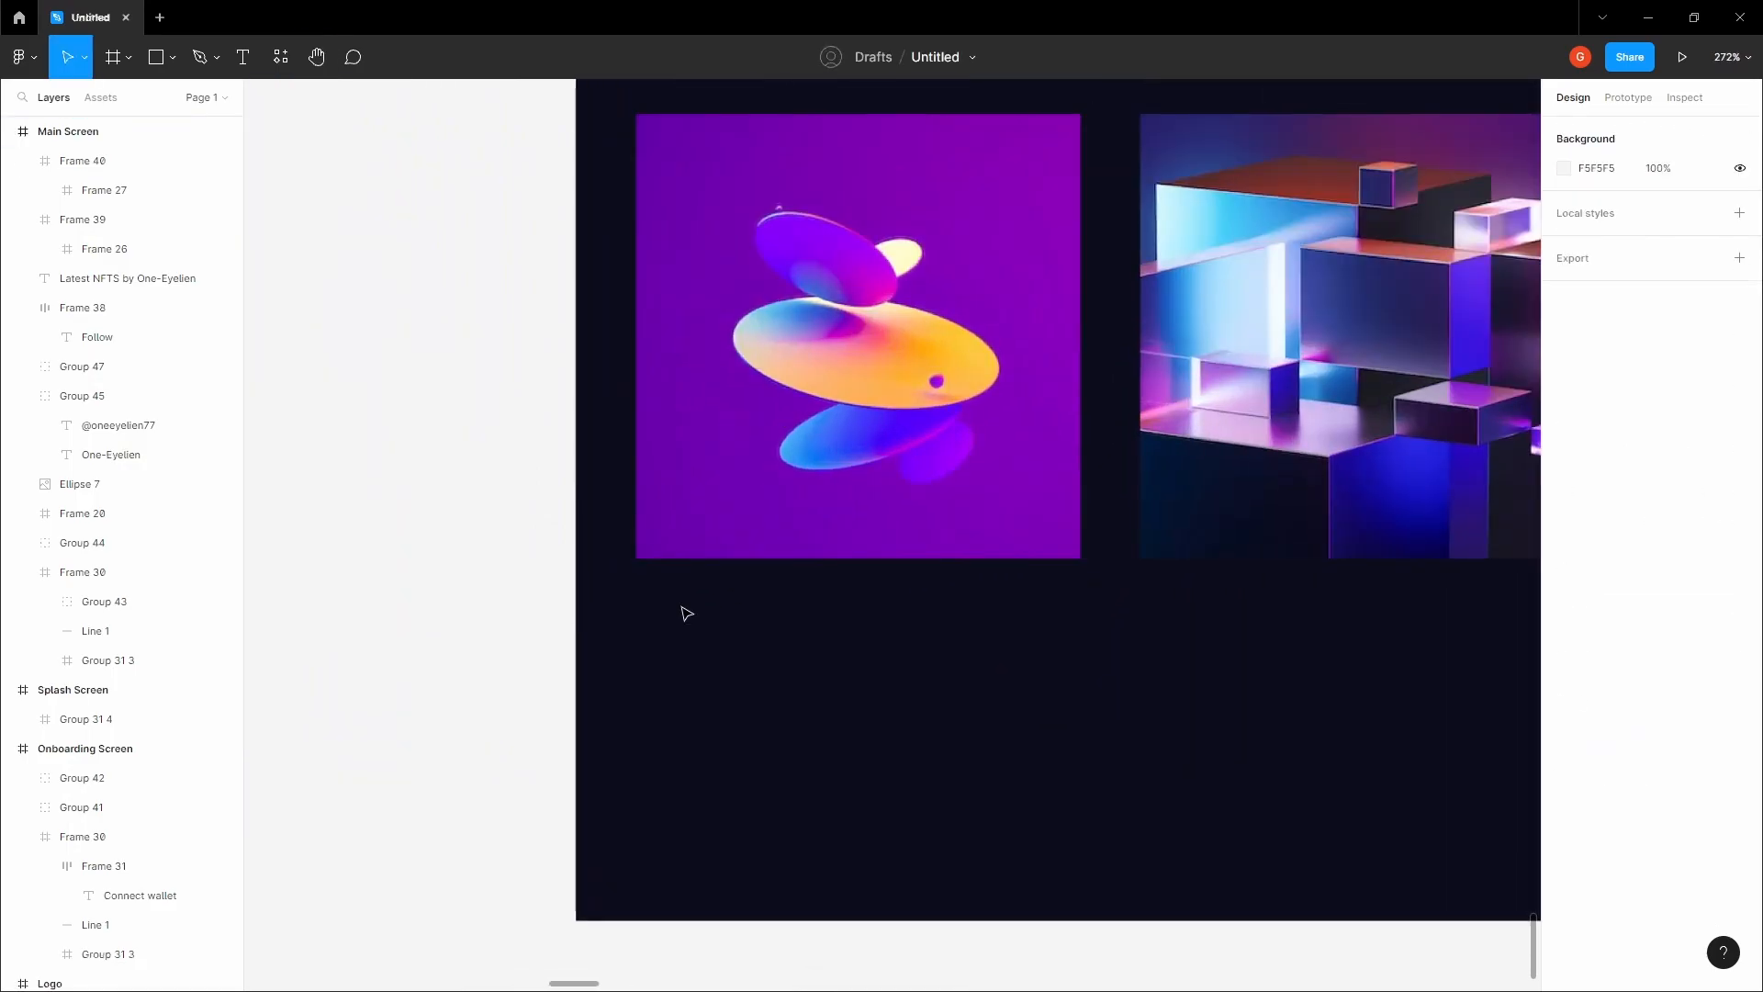
pyautogui.scroll(4, 686, 613)
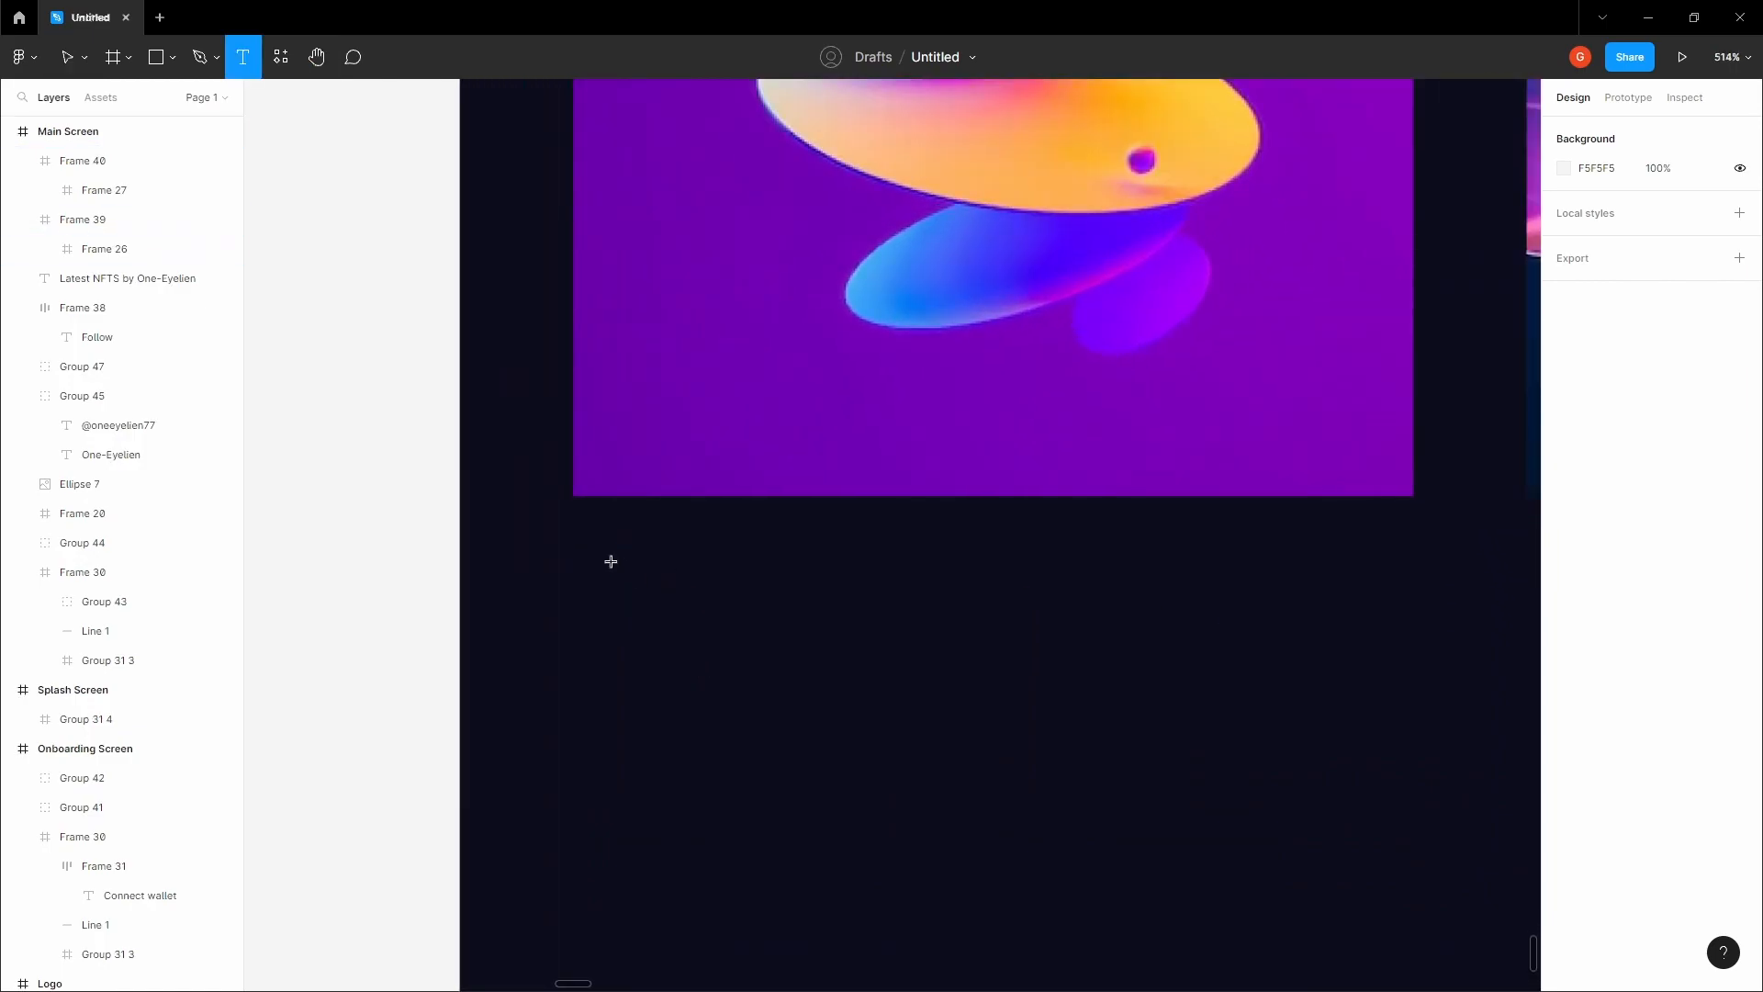
pyautogui.click(611, 561)
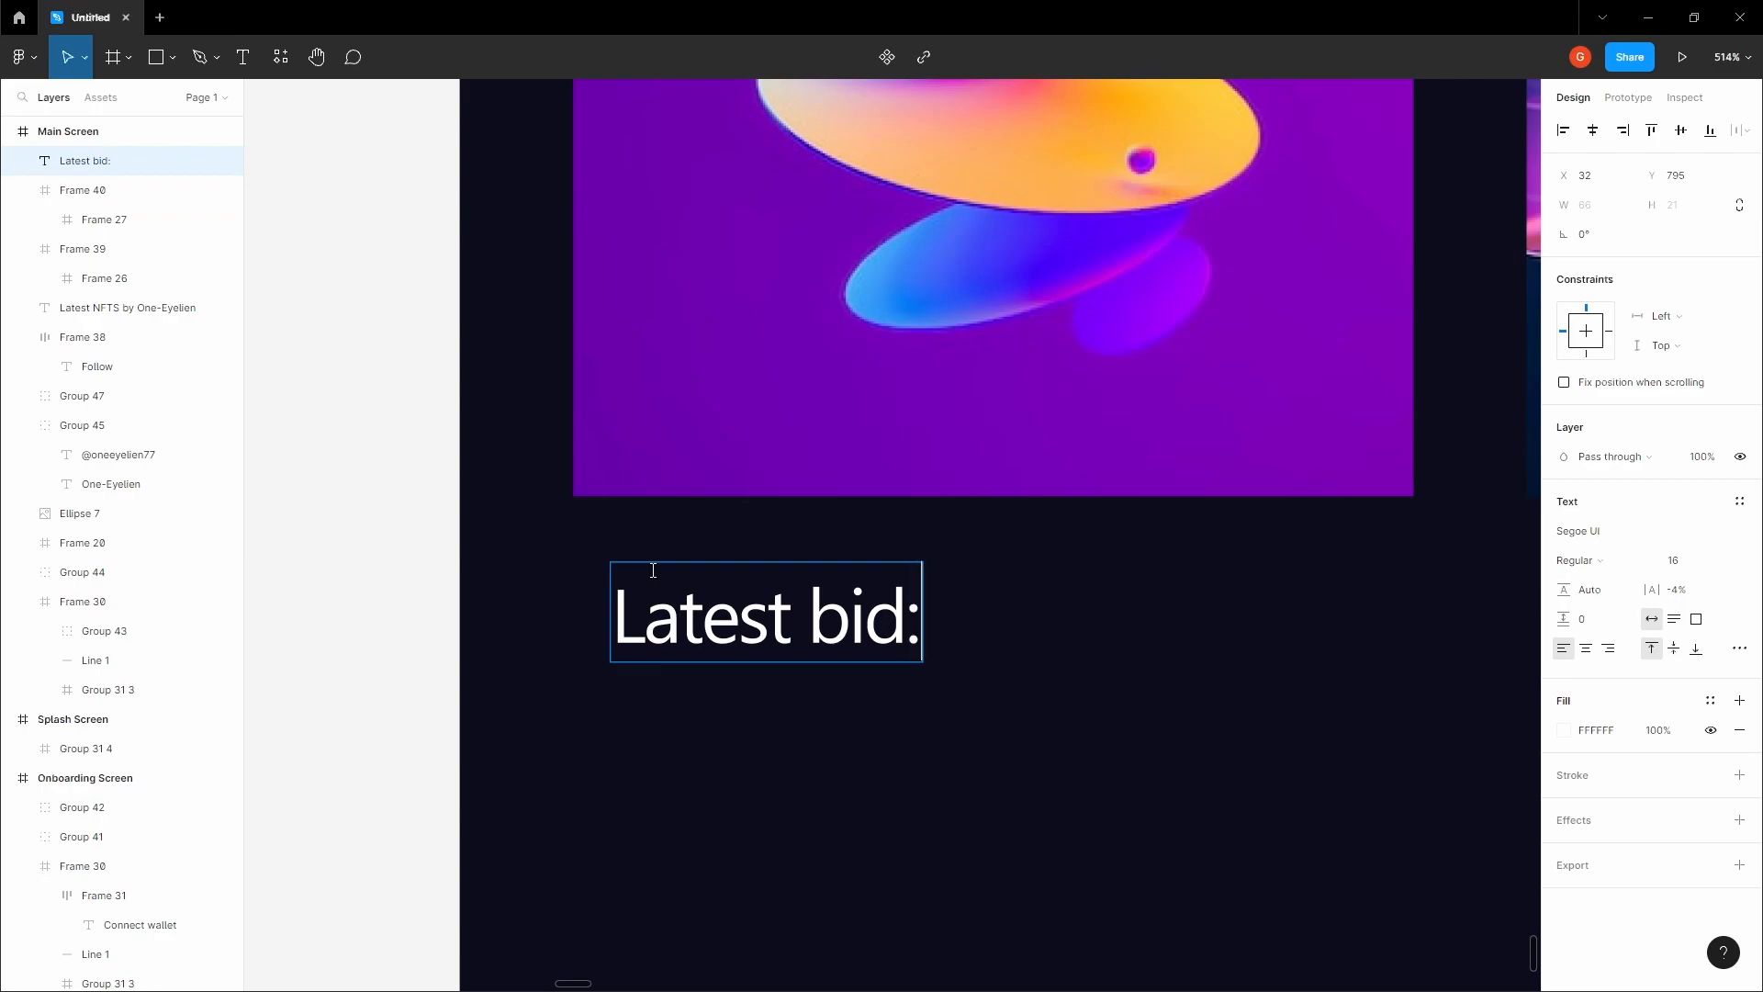
pyautogui.click(1700, 572)
pyautogui.write('1')
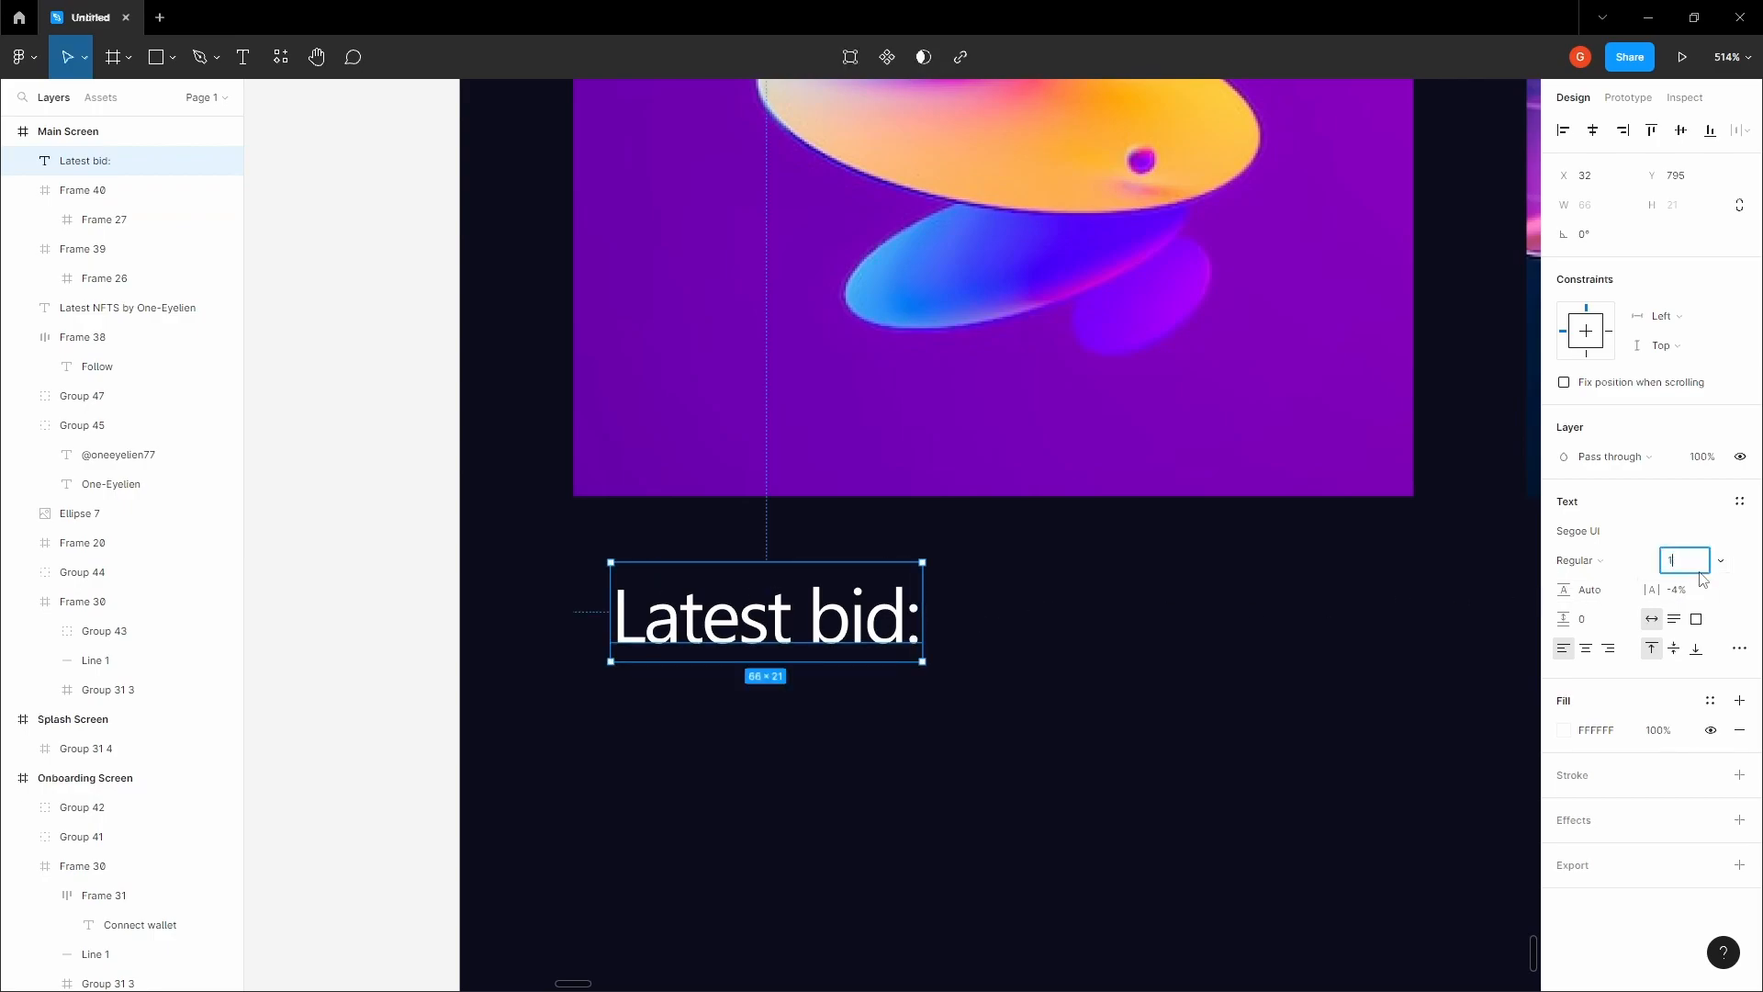
pyautogui.write('4')
pyautogui.press('Tab')
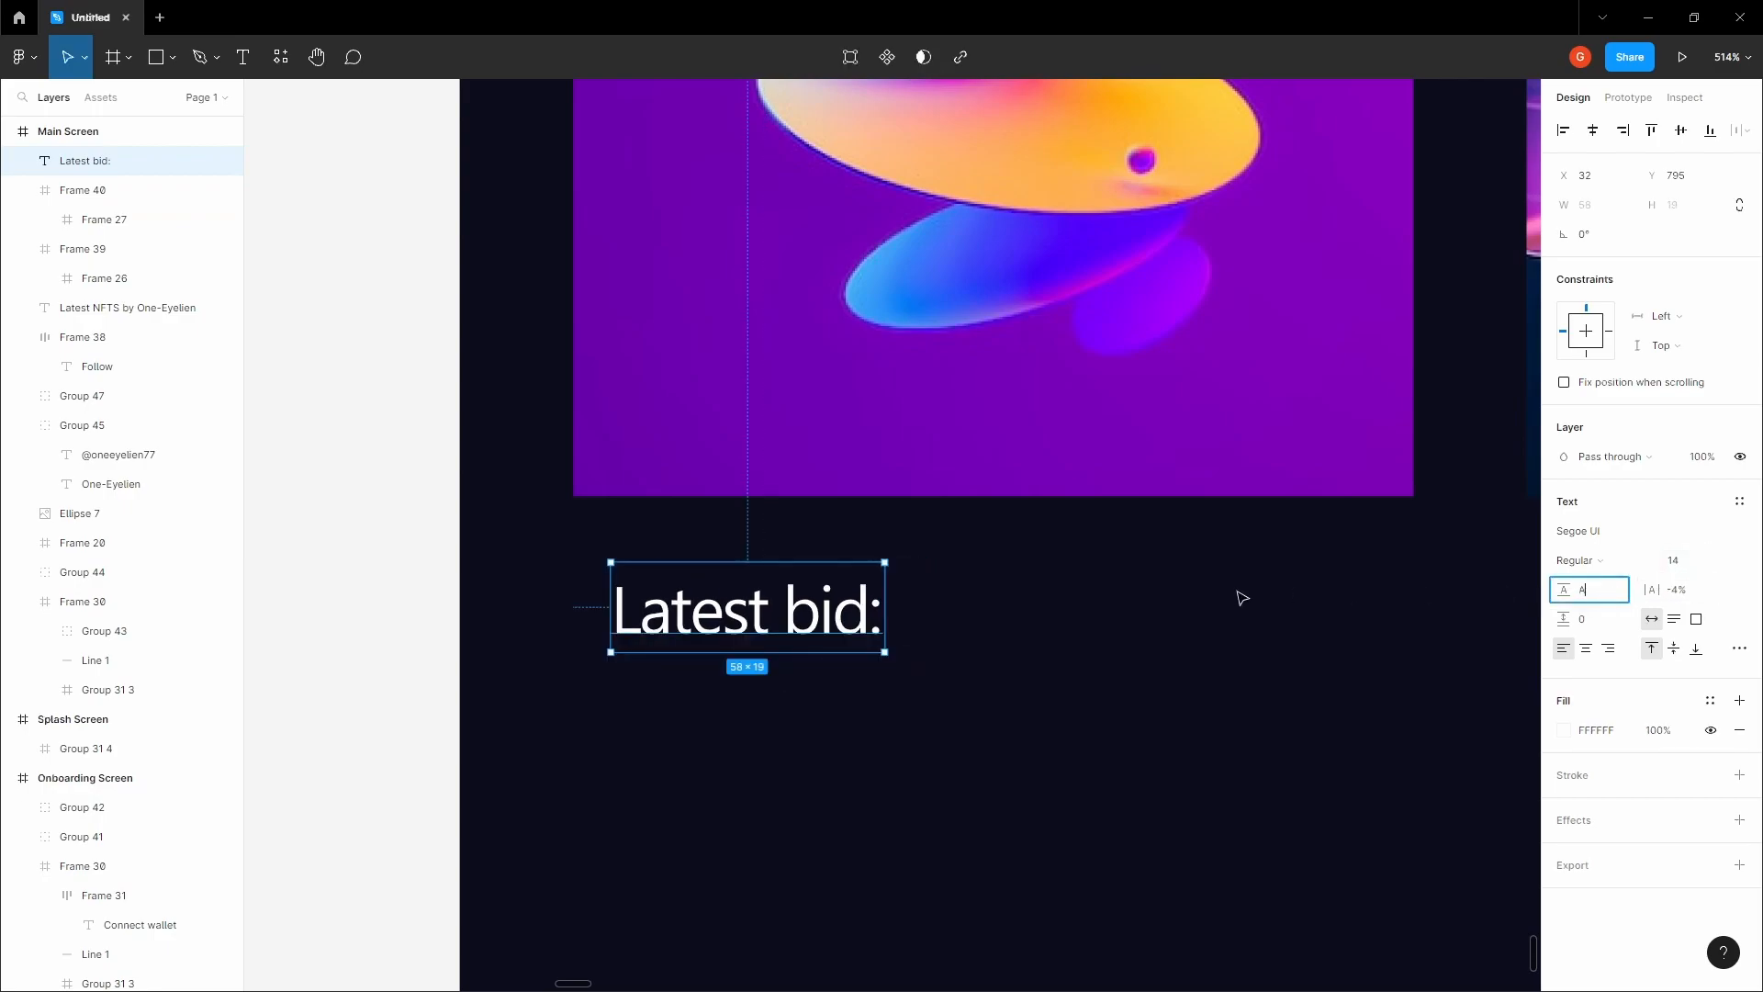
pyautogui.click(1236, 592)
pyautogui.moveTo(749, 622); pyautogui.dragTo(711, 602)
pyautogui.click(1429, 633)
# - Duplicate the "Latest bid:" label at the artwork's right edge and make it right-aligned text reading "4.45 ETH"
pyautogui.scroll(-3, 1067, 617)
pyautogui.moveTo(1066, 618); pyautogui.dragTo(896, 604)
pyautogui.click(702, 589)
pyautogui.moveTo(702, 589); pyautogui.dragTo(1053, 588)
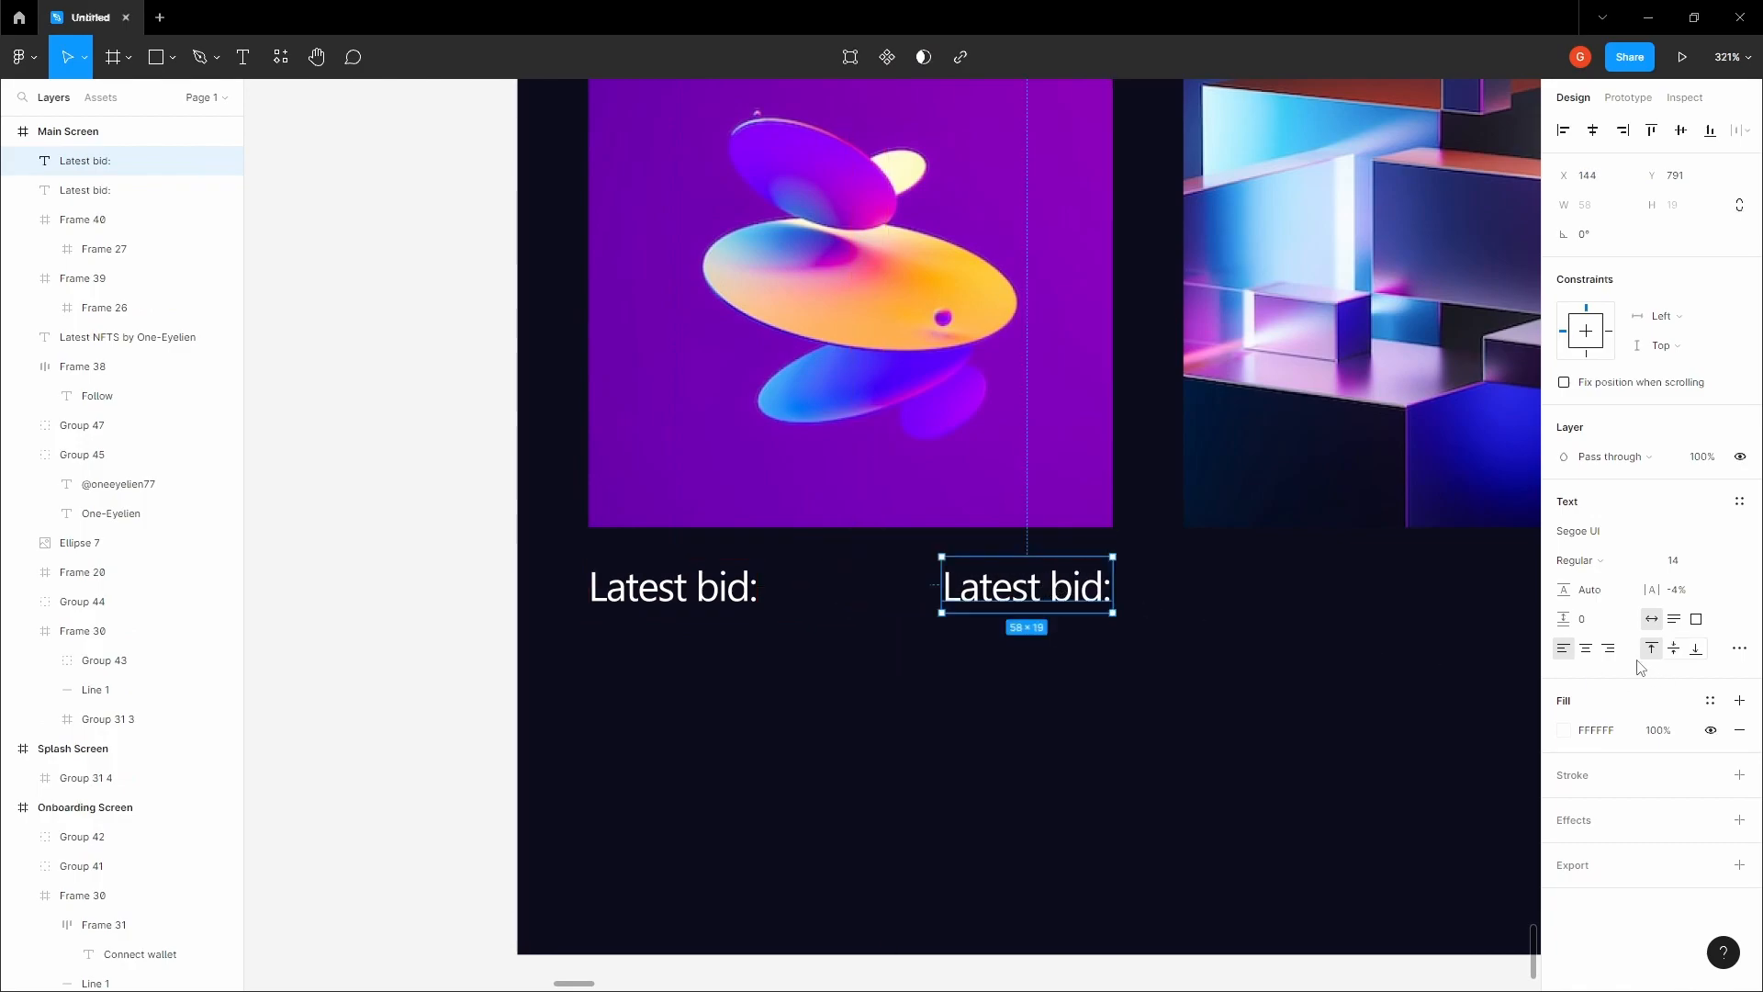
pyautogui.click(1608, 649)
pyautogui.doubleClick(1063, 589)
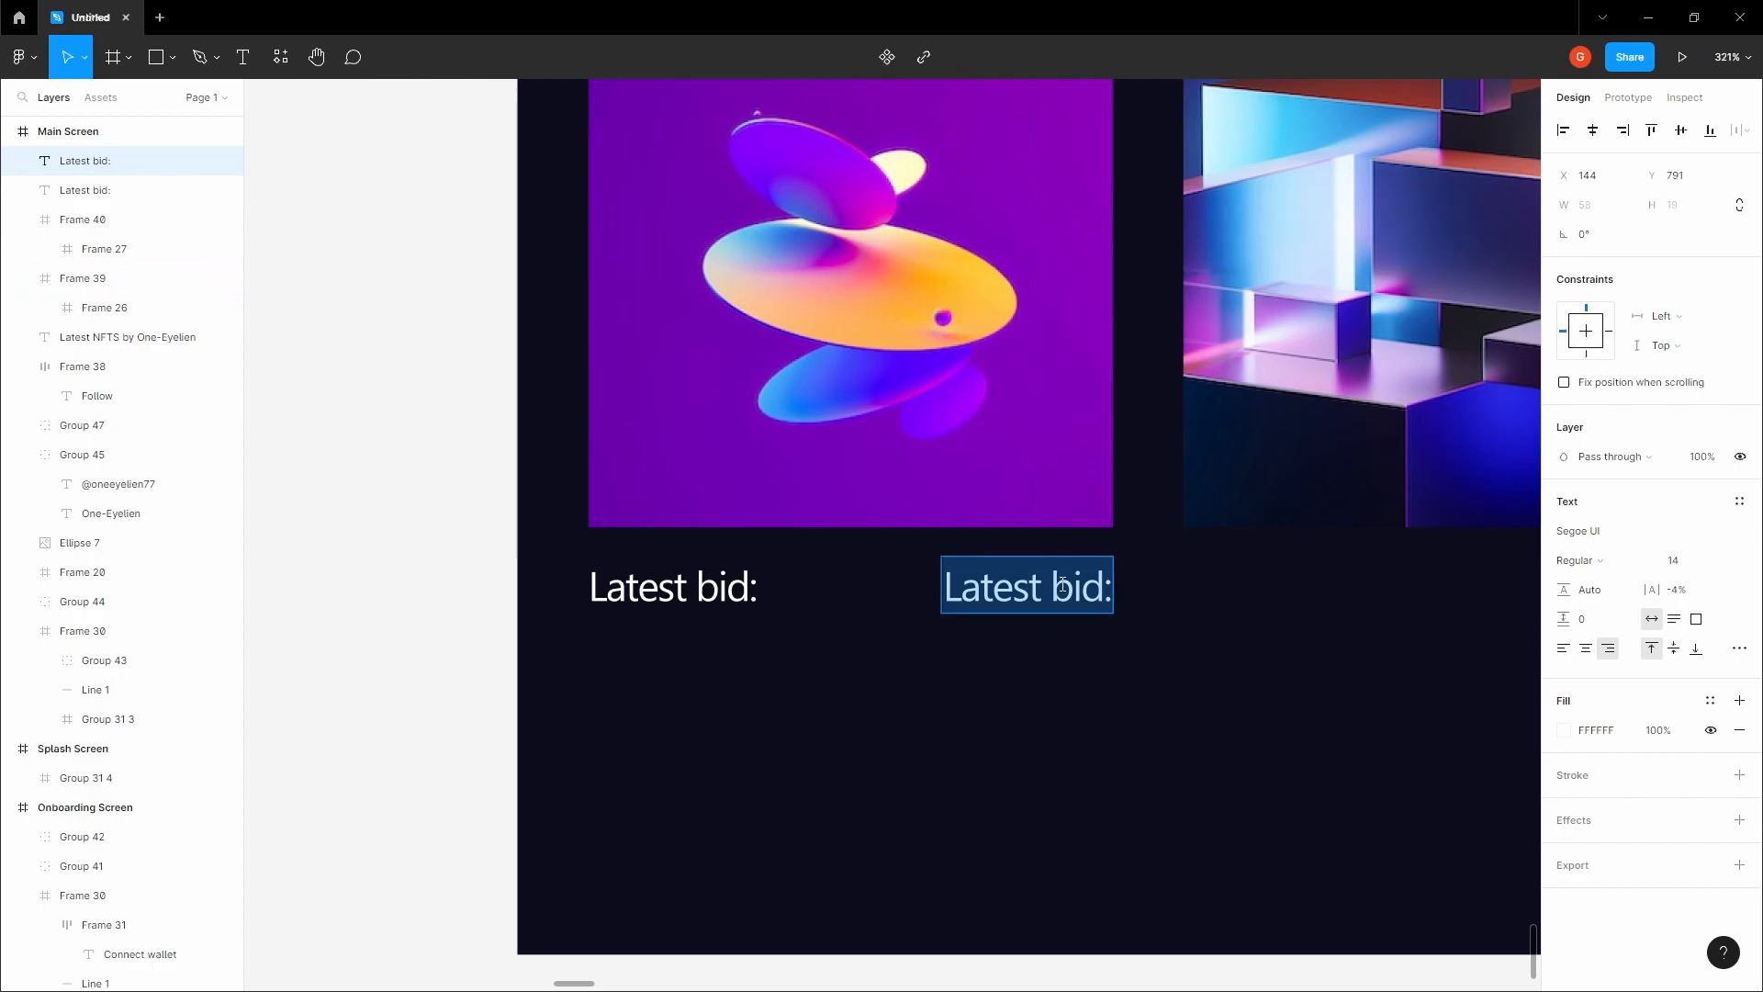
pyautogui.write('4.45')
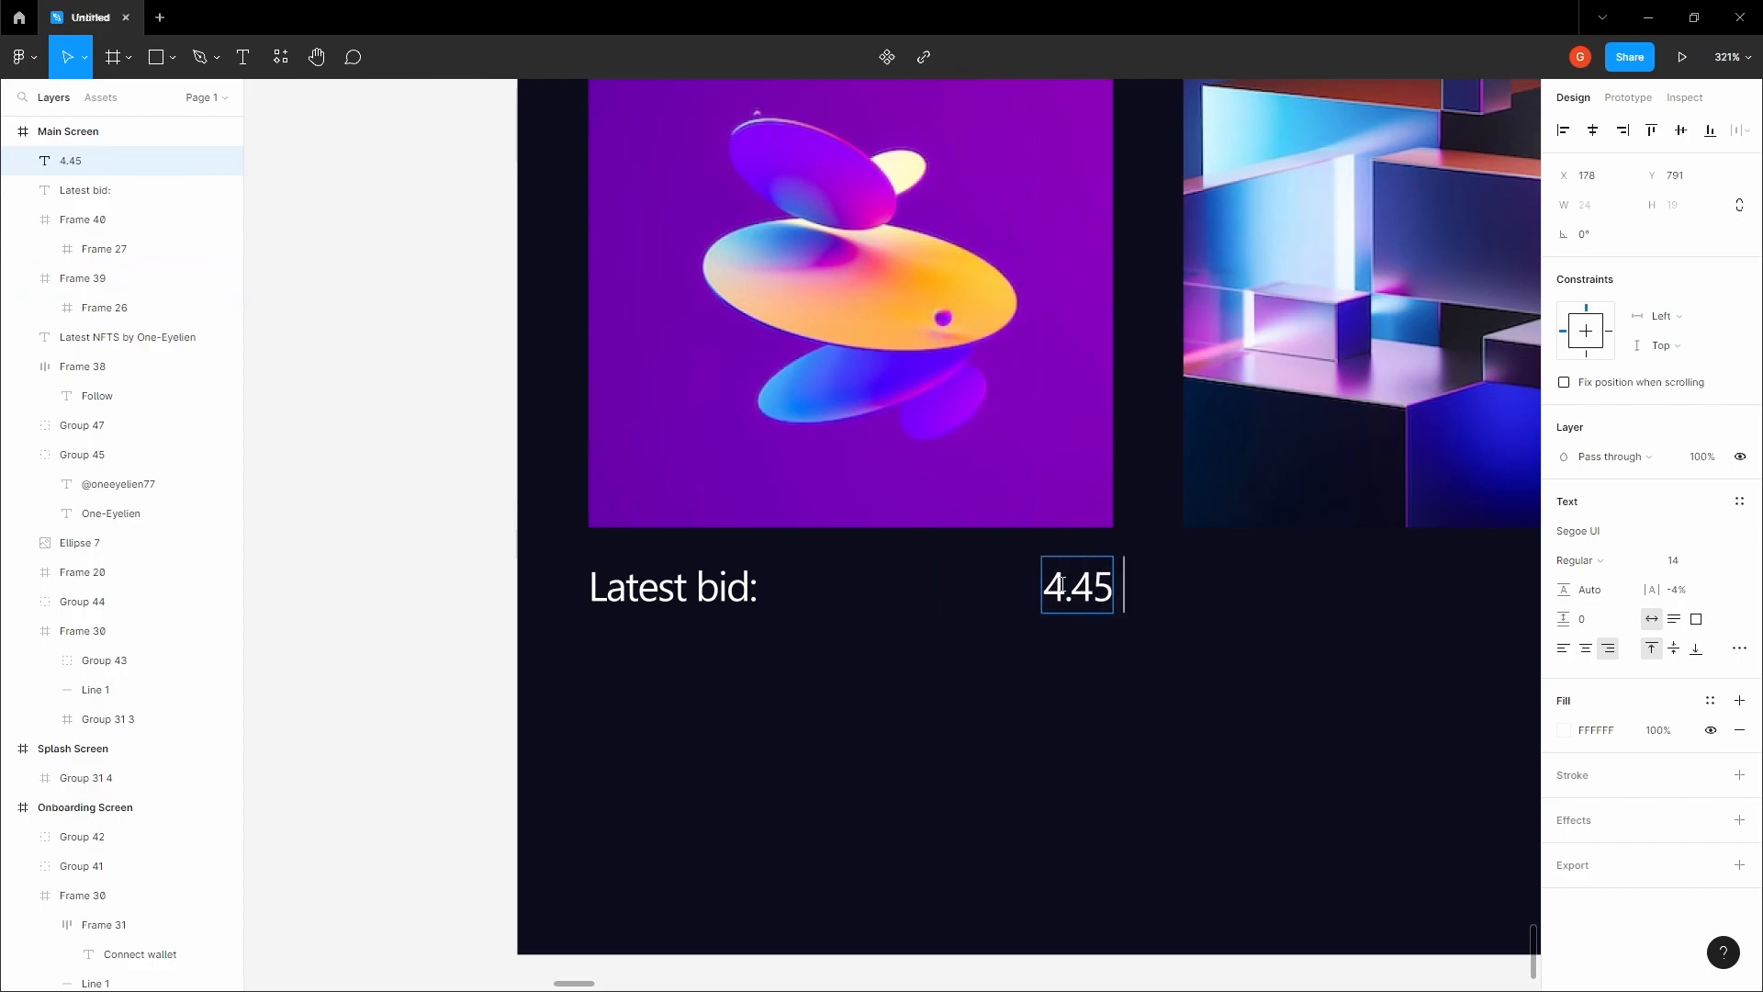
pyautogui.click(1196, 645)
# - Copy the small Ethereum icon from the Icons & Logos frame
pyautogui.scroll(-3, 1194, 642)
pyautogui.moveTo(878, 501); pyautogui.dragTo(752, 692)
pyautogui.scroll(-6, 752, 693)
pyautogui.moveTo(809, 560); pyautogui.dragTo(772, 695)
pyautogui.scroll(-4, 790, 661)
pyautogui.hscroll(8, 772, 695)
pyautogui.scroll(5, 787, 551)
pyautogui.scroll(3, 788, 573)
pyautogui.press('v')
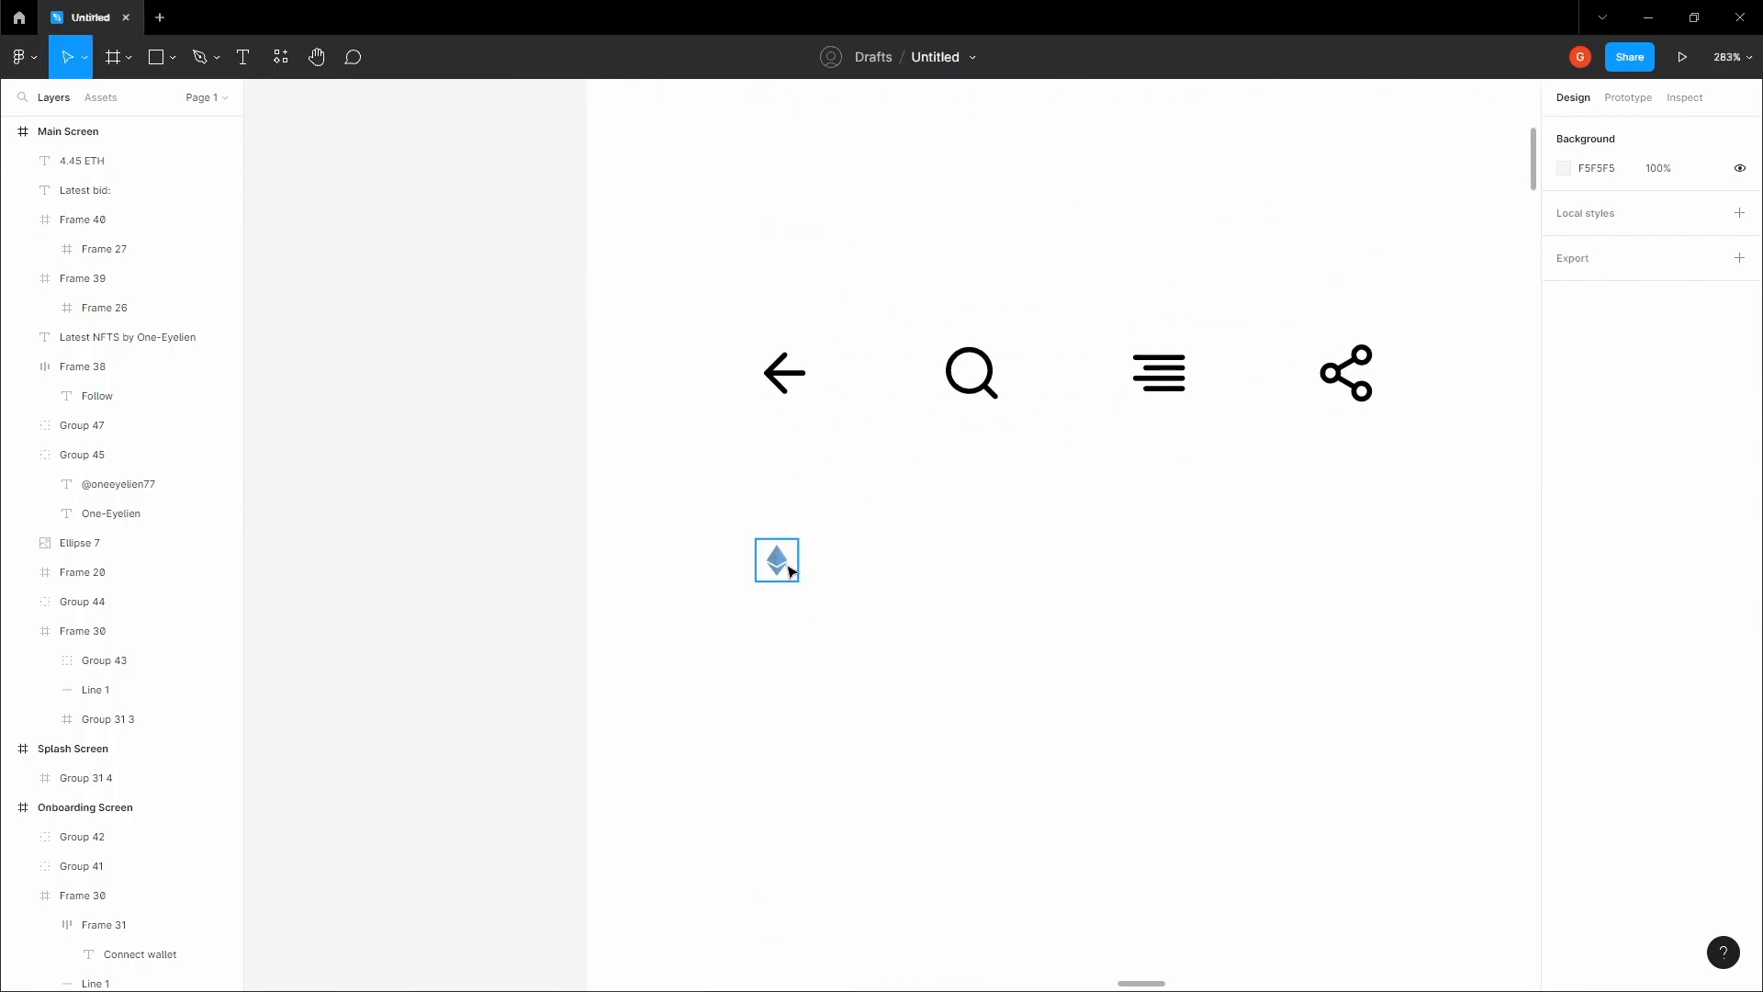
pyautogui.click(774, 562)
pyautogui.rightClick(782, 558)
pyautogui.click(837, 427)
# - Paste the Ethereum icon into the Main Screen below the purple artwork's bid text
pyautogui.scroll(-4, 830, 540)
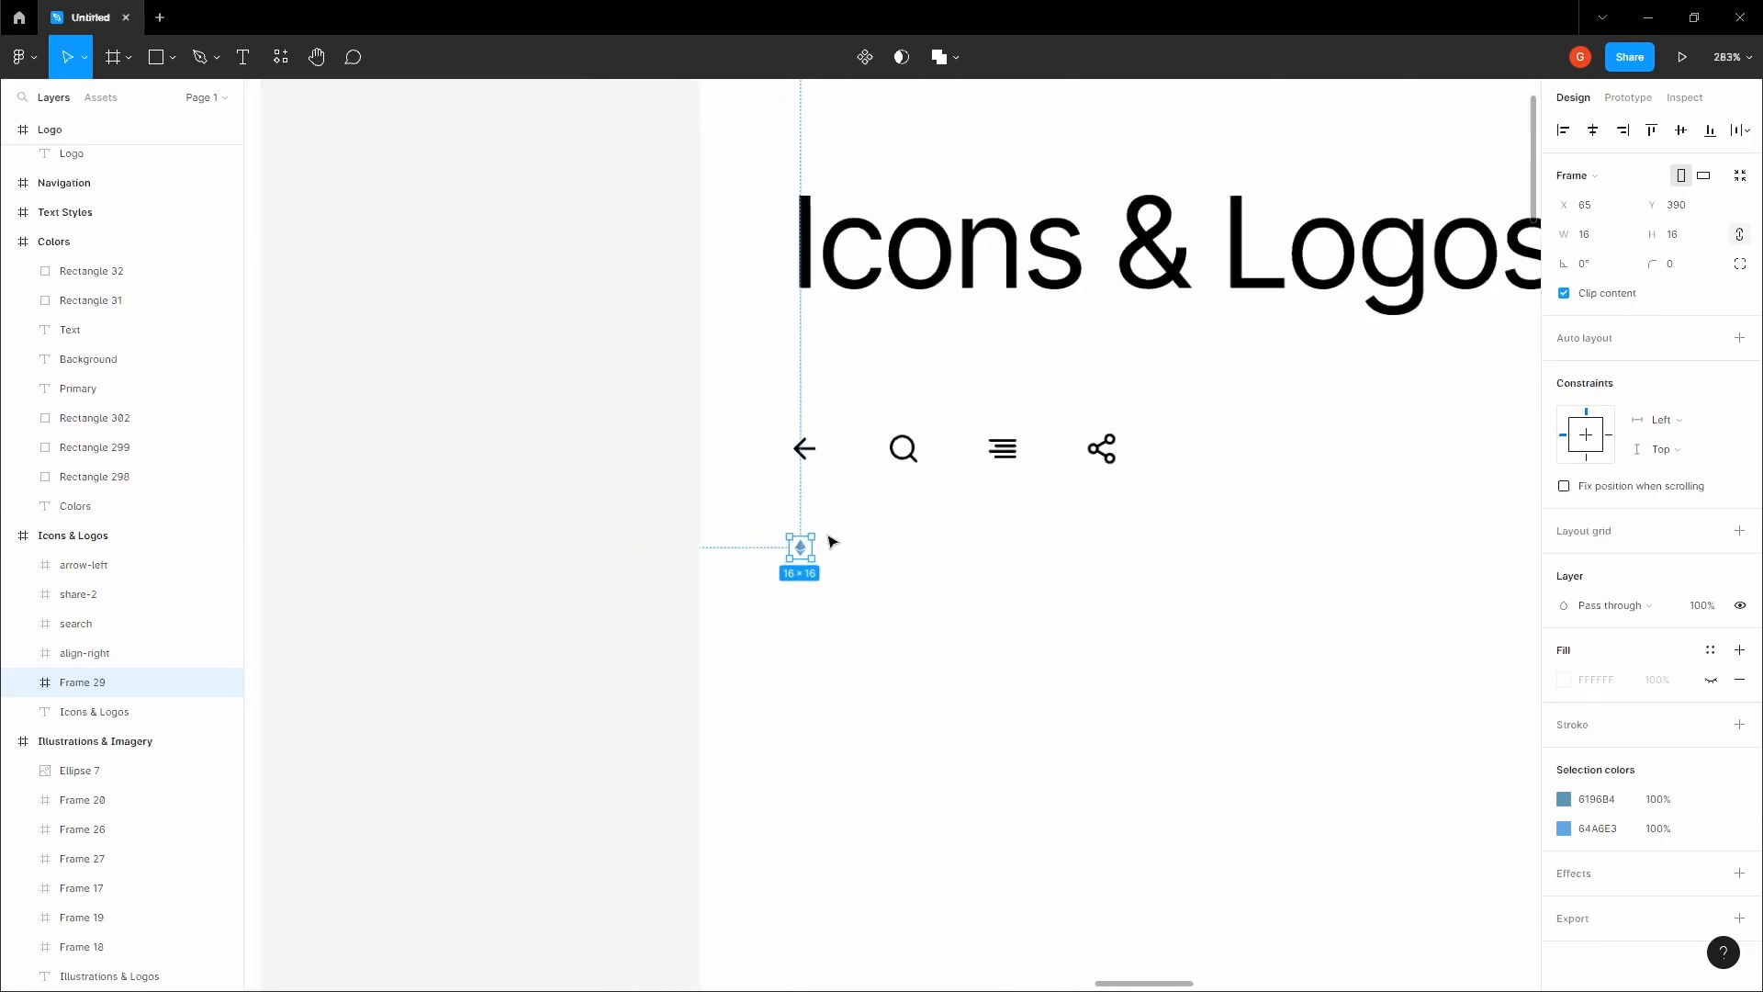
pyautogui.click(740, 540)
pyautogui.scroll(-3, 785, 543)
pyautogui.moveTo(789, 543); pyautogui.dragTo(766, 561)
pyautogui.scroll(-2, 766, 561)
pyautogui.moveTo(723, 666); pyautogui.dragTo(907, 638)
pyautogui.scroll(3, 907, 638)
pyautogui.scroll(3, 906, 638)
pyautogui.moveTo(879, 747); pyautogui.dragTo(945, 596)
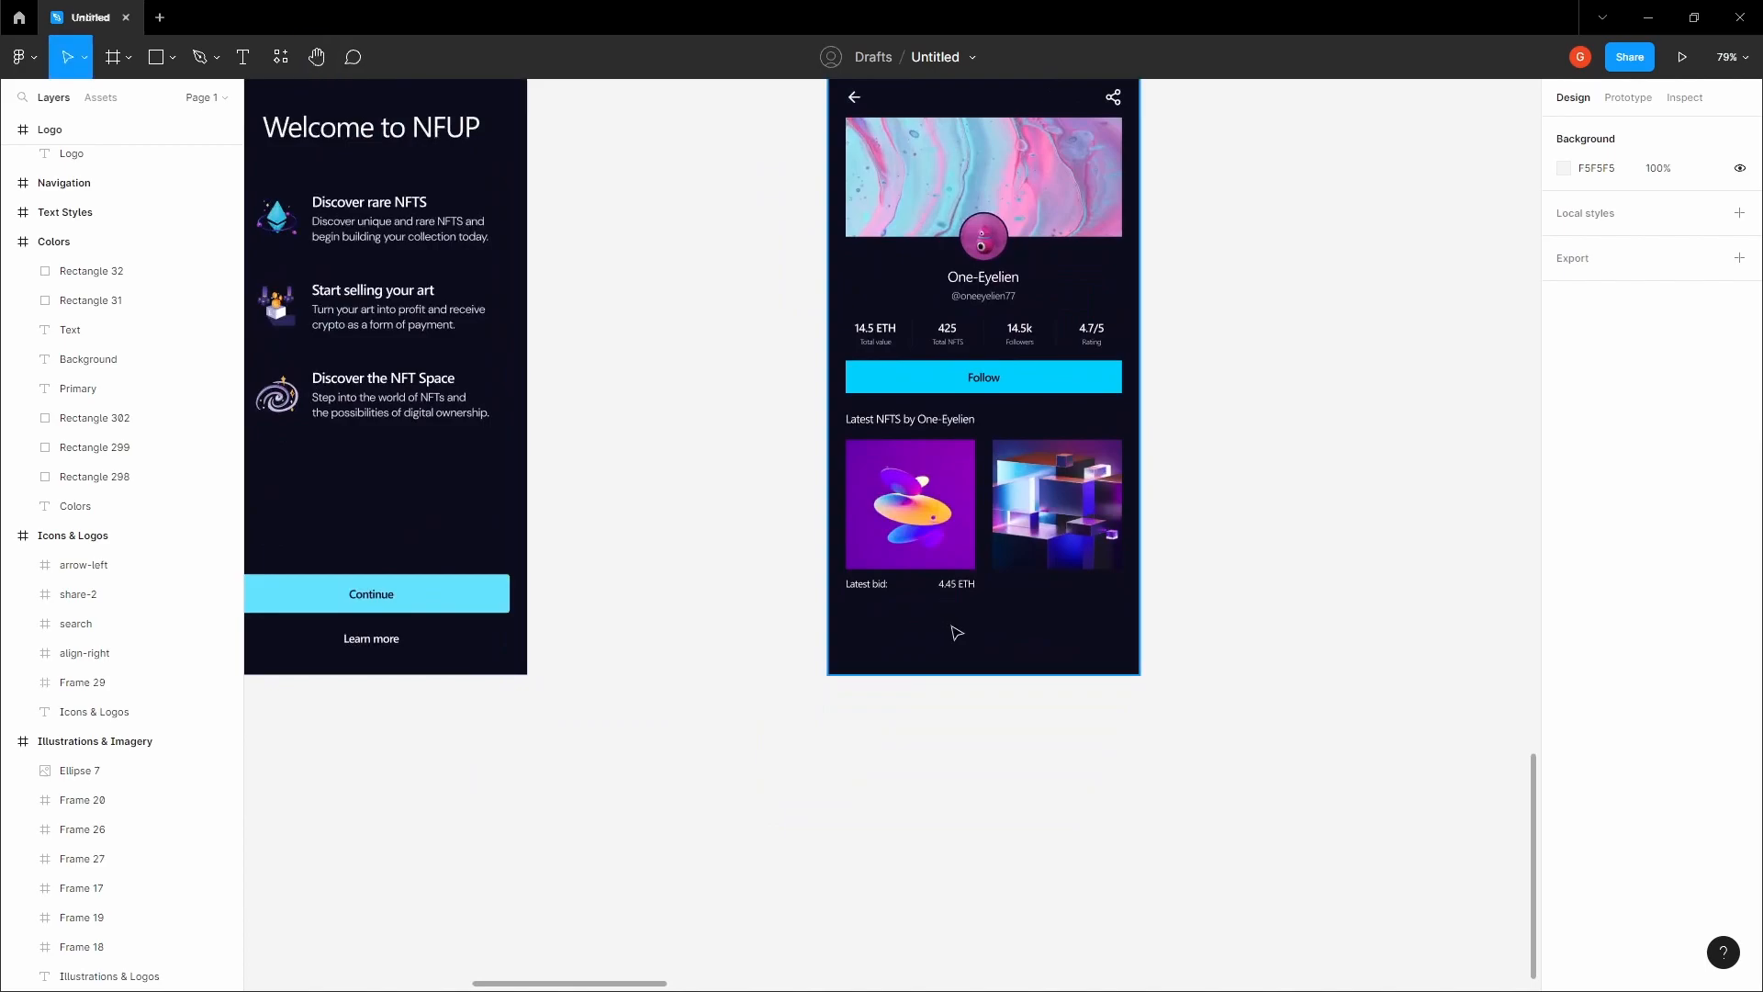
pyautogui.click(953, 630)
pyautogui.moveTo(1165, 576); pyautogui.dragTo(1148, 622)
pyautogui.scroll(5, 946, 620)
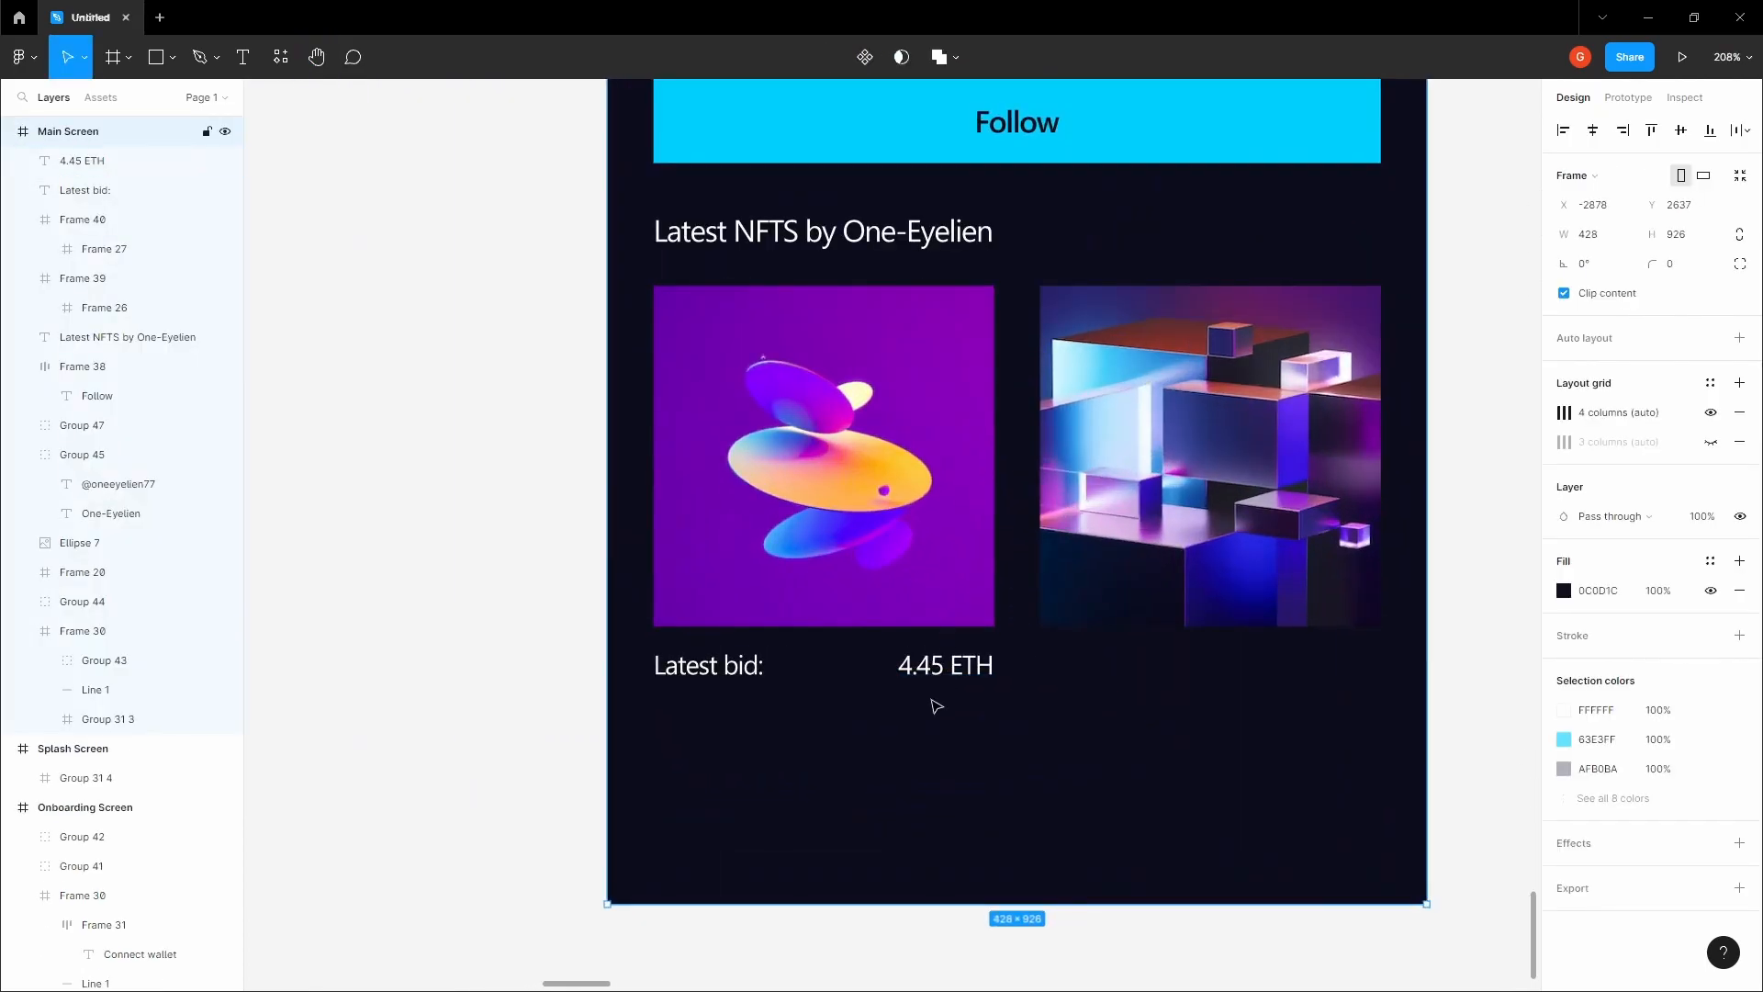
pyautogui.scroll(3, 936, 705)
pyautogui.click(747, 151)
pyautogui.scroll(-3, 964, 606)
pyautogui.moveTo(844, 389); pyautogui.dragTo(958, 696)
pyautogui.scroll(3, 958, 696)
# - Shift the "4.45 ETH" text toward the "Latest bid:" label and place the Ethereum icon directly after the price
pyautogui.click(950, 597)
pyautogui.moveTo(950, 597); pyautogui.dragTo(855, 591)
pyautogui.moveTo(960, 675); pyautogui.dragTo(981, 588)
# - Adjust the gap between the "4.45 ETH" text and the Ethereum icon to 4 px
pyautogui.keyDown('shift'); pyautogui.click(879, 582); pyautogui.keyUp('shift')
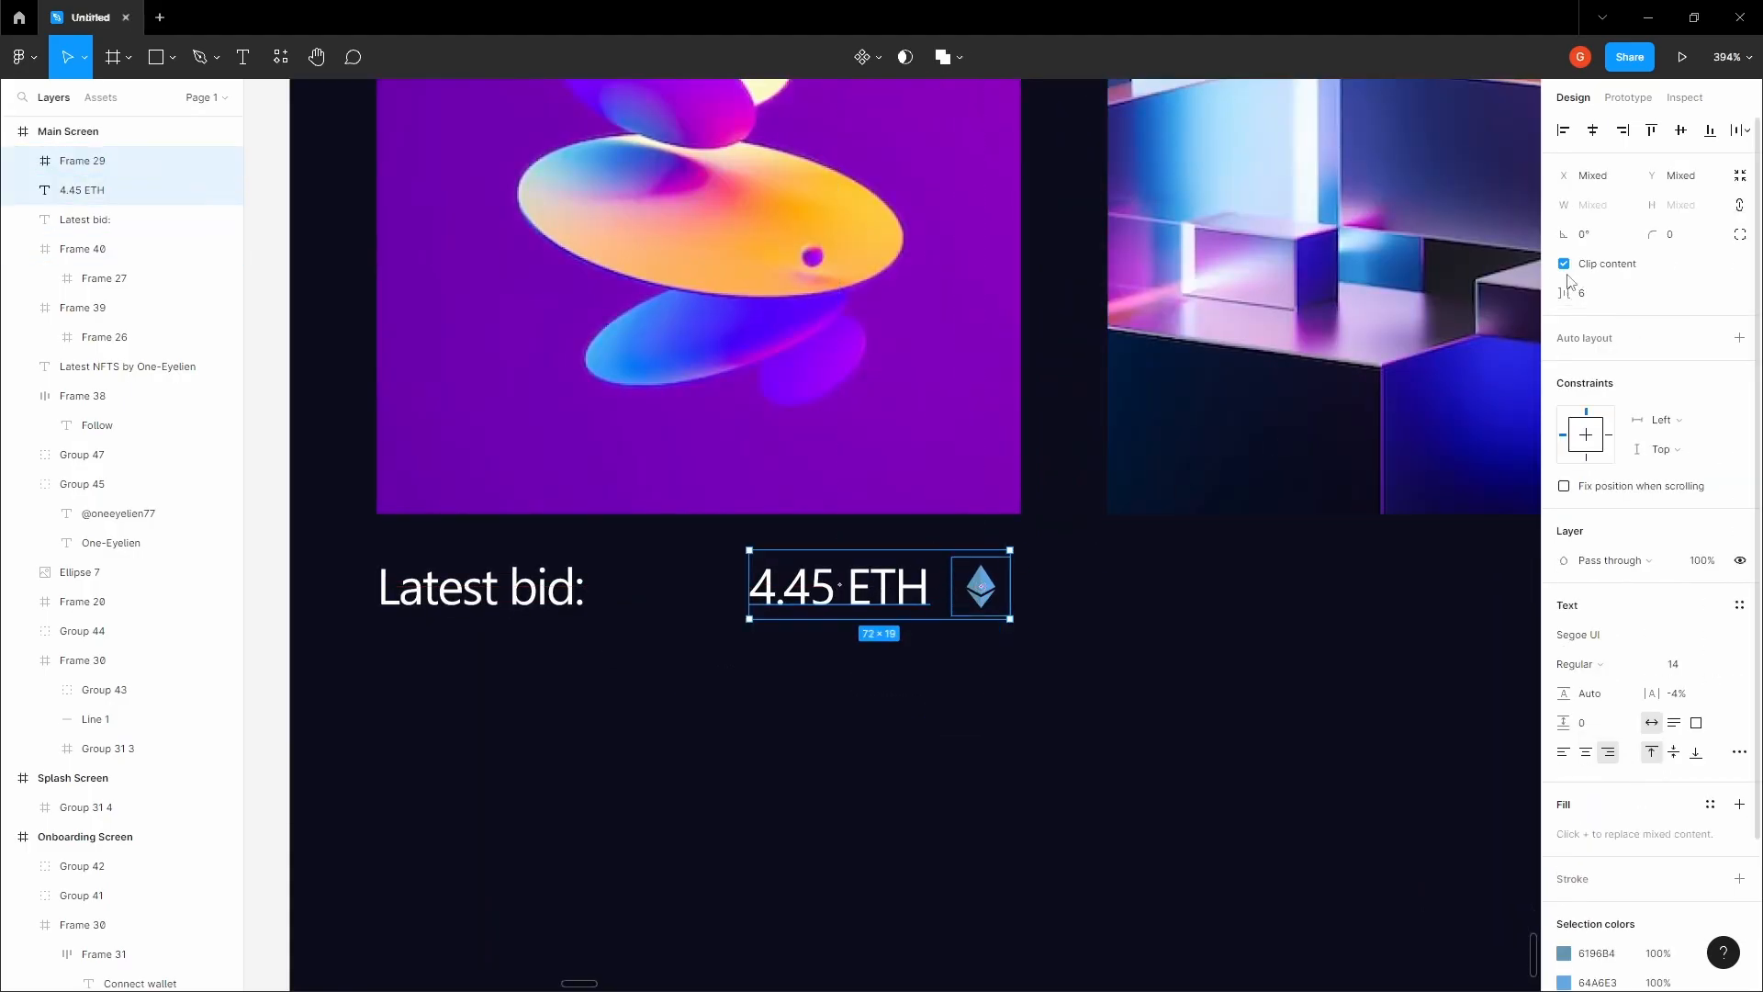
pyautogui.click(1241, 558)
pyautogui.press('space')
pyautogui.click(981, 587)
pyautogui.keyDown('shift'); pyautogui.click(883, 582); pyautogui.keyUp('shift')
pyautogui.press('space')
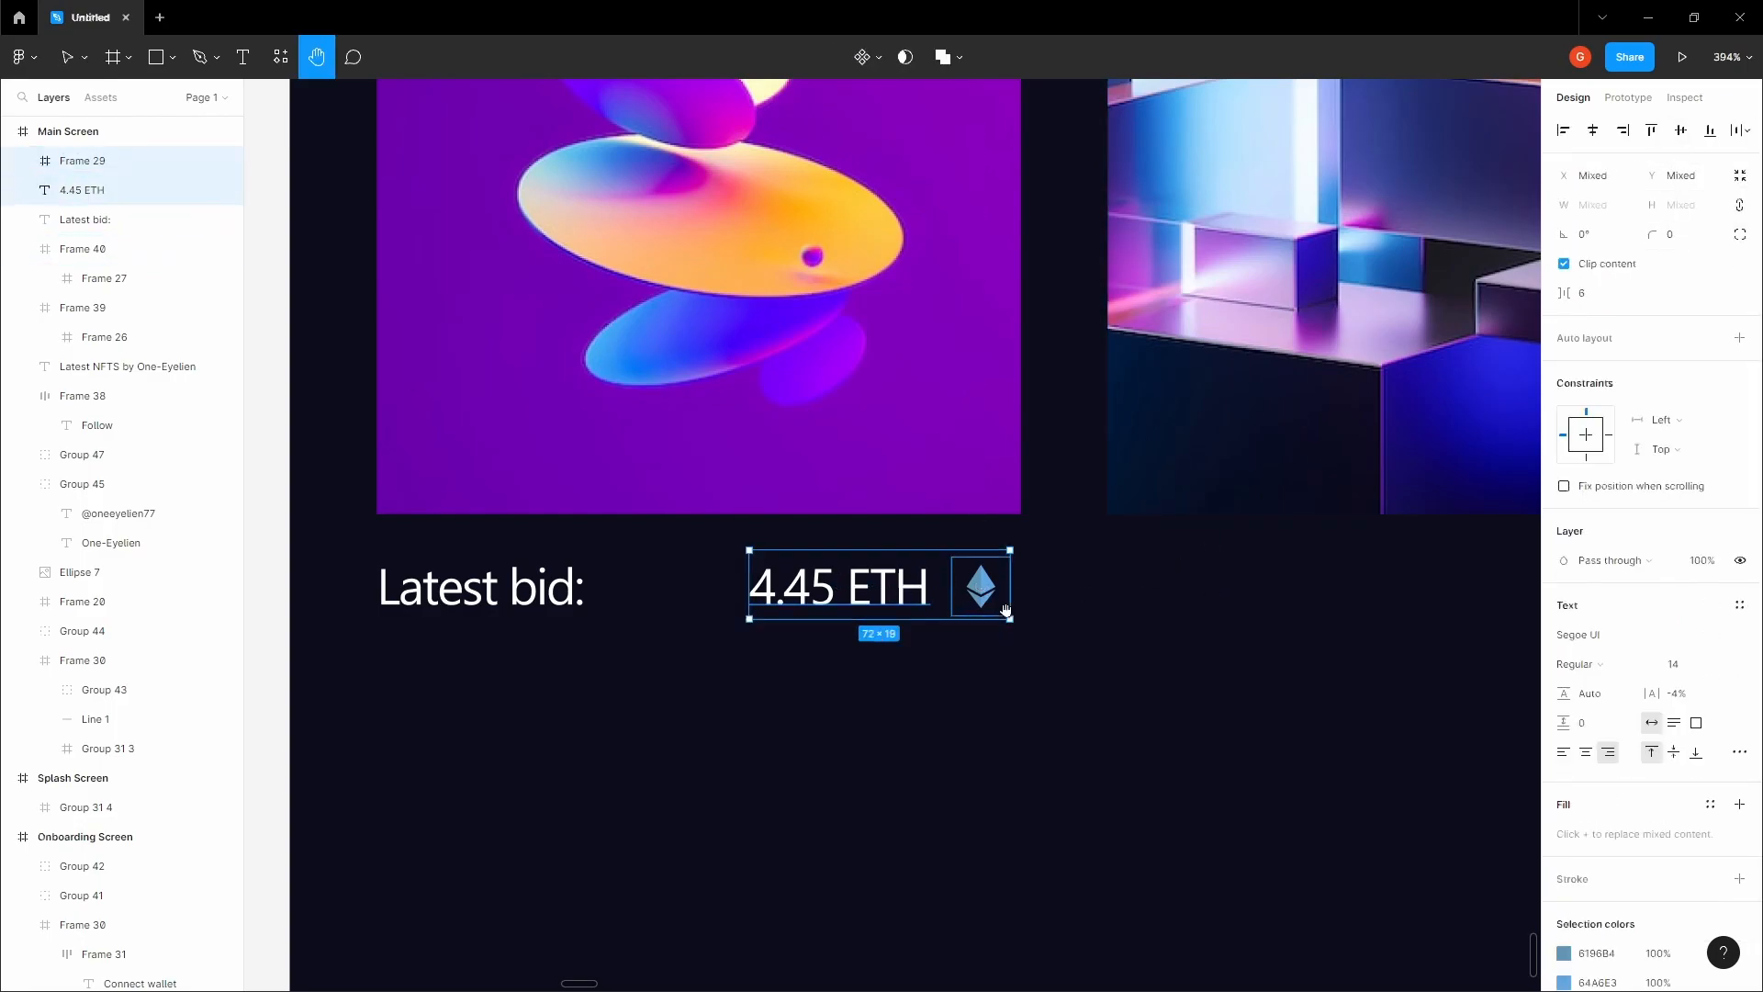
pyautogui.click(1071, 630)
pyautogui.click(981, 592)
pyautogui.press('alt')
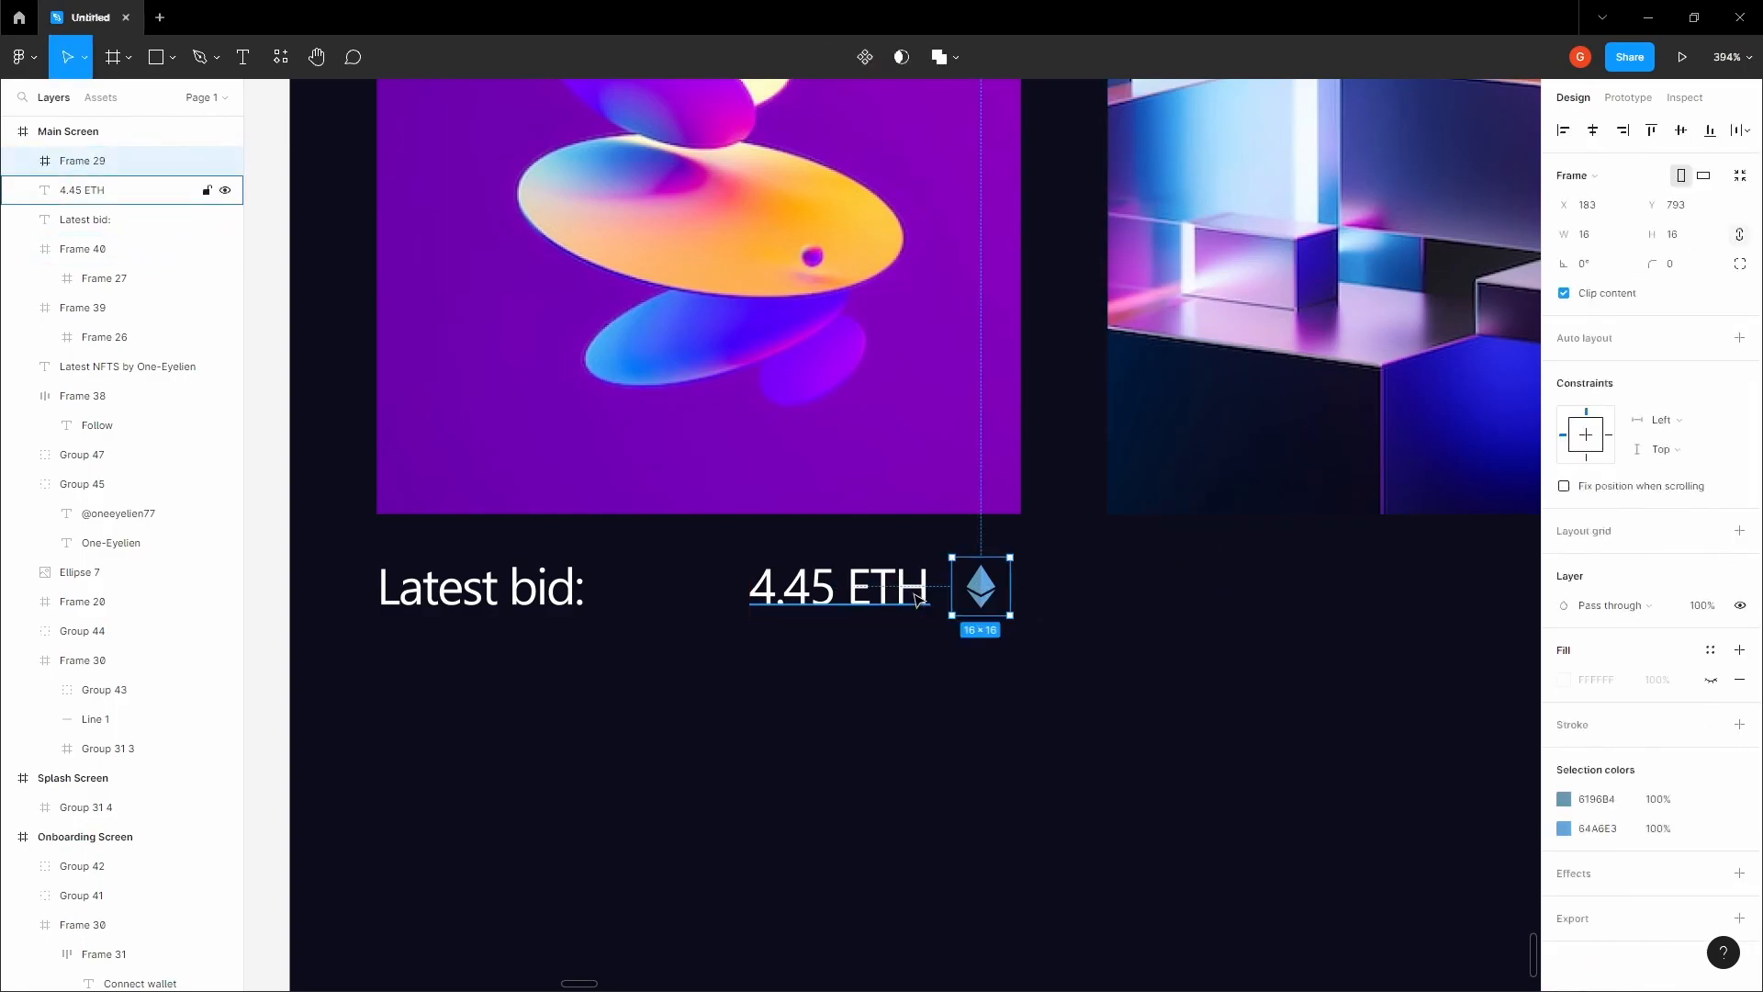
pyautogui.click(918, 599)
pyautogui.press('alt')
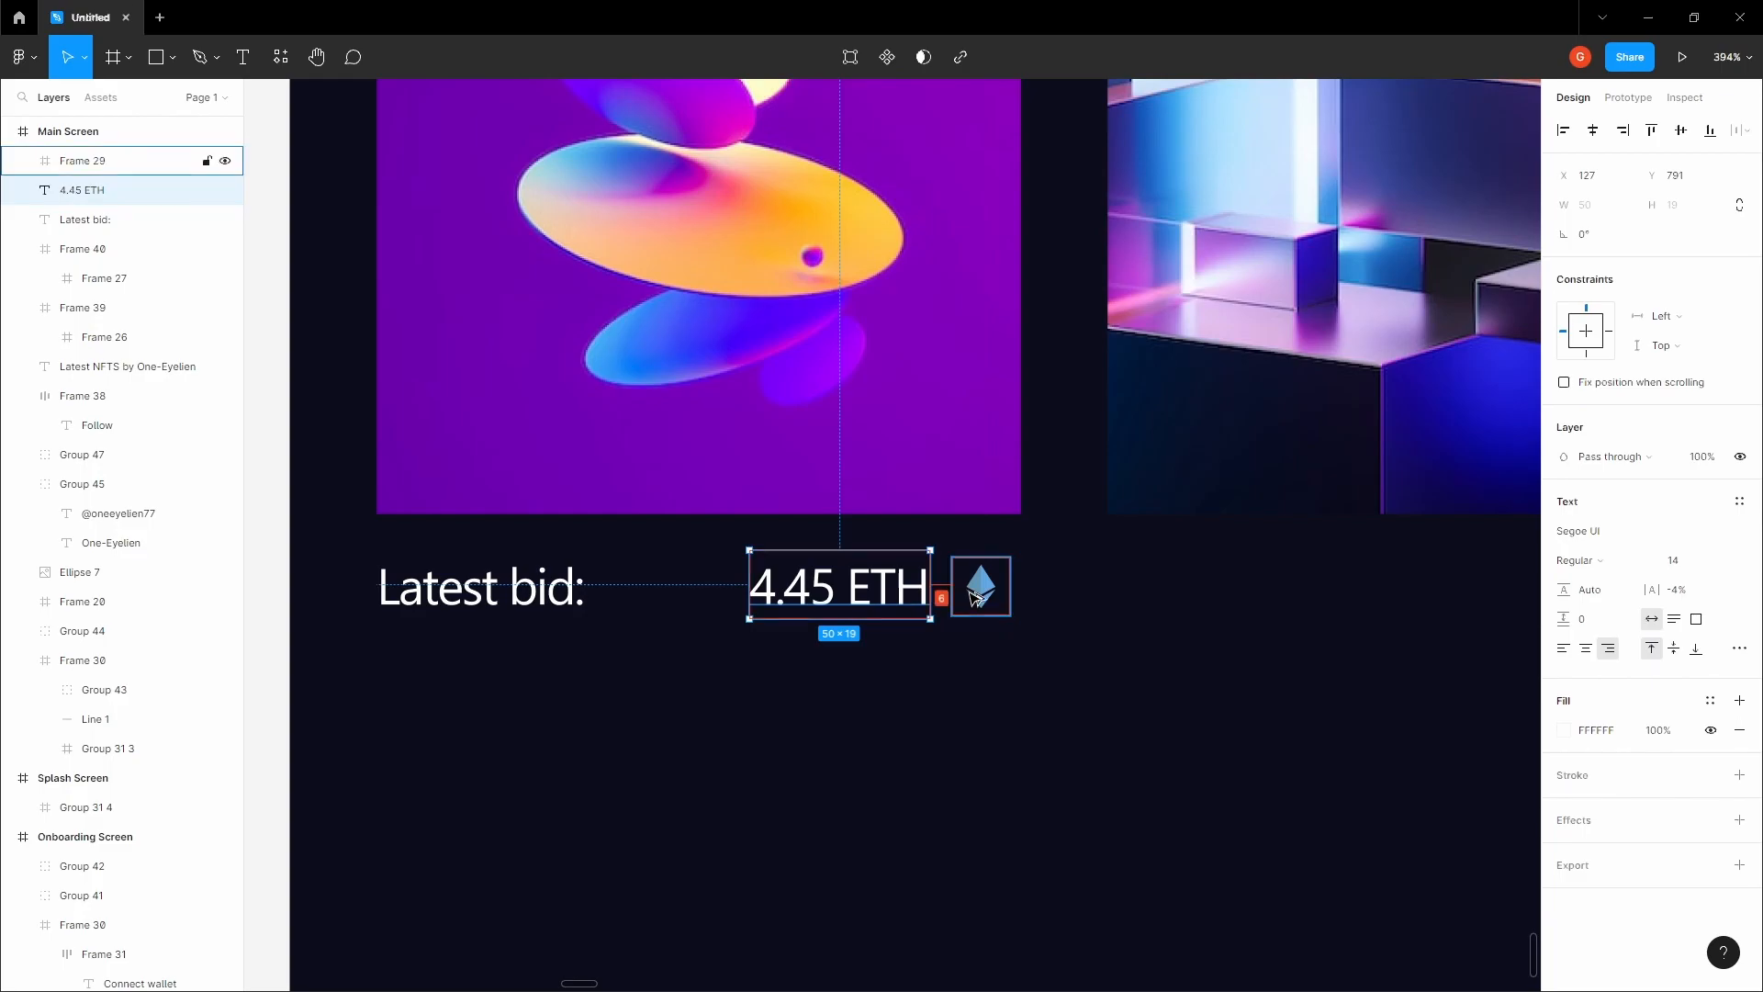
pyautogui.click(1044, 688)
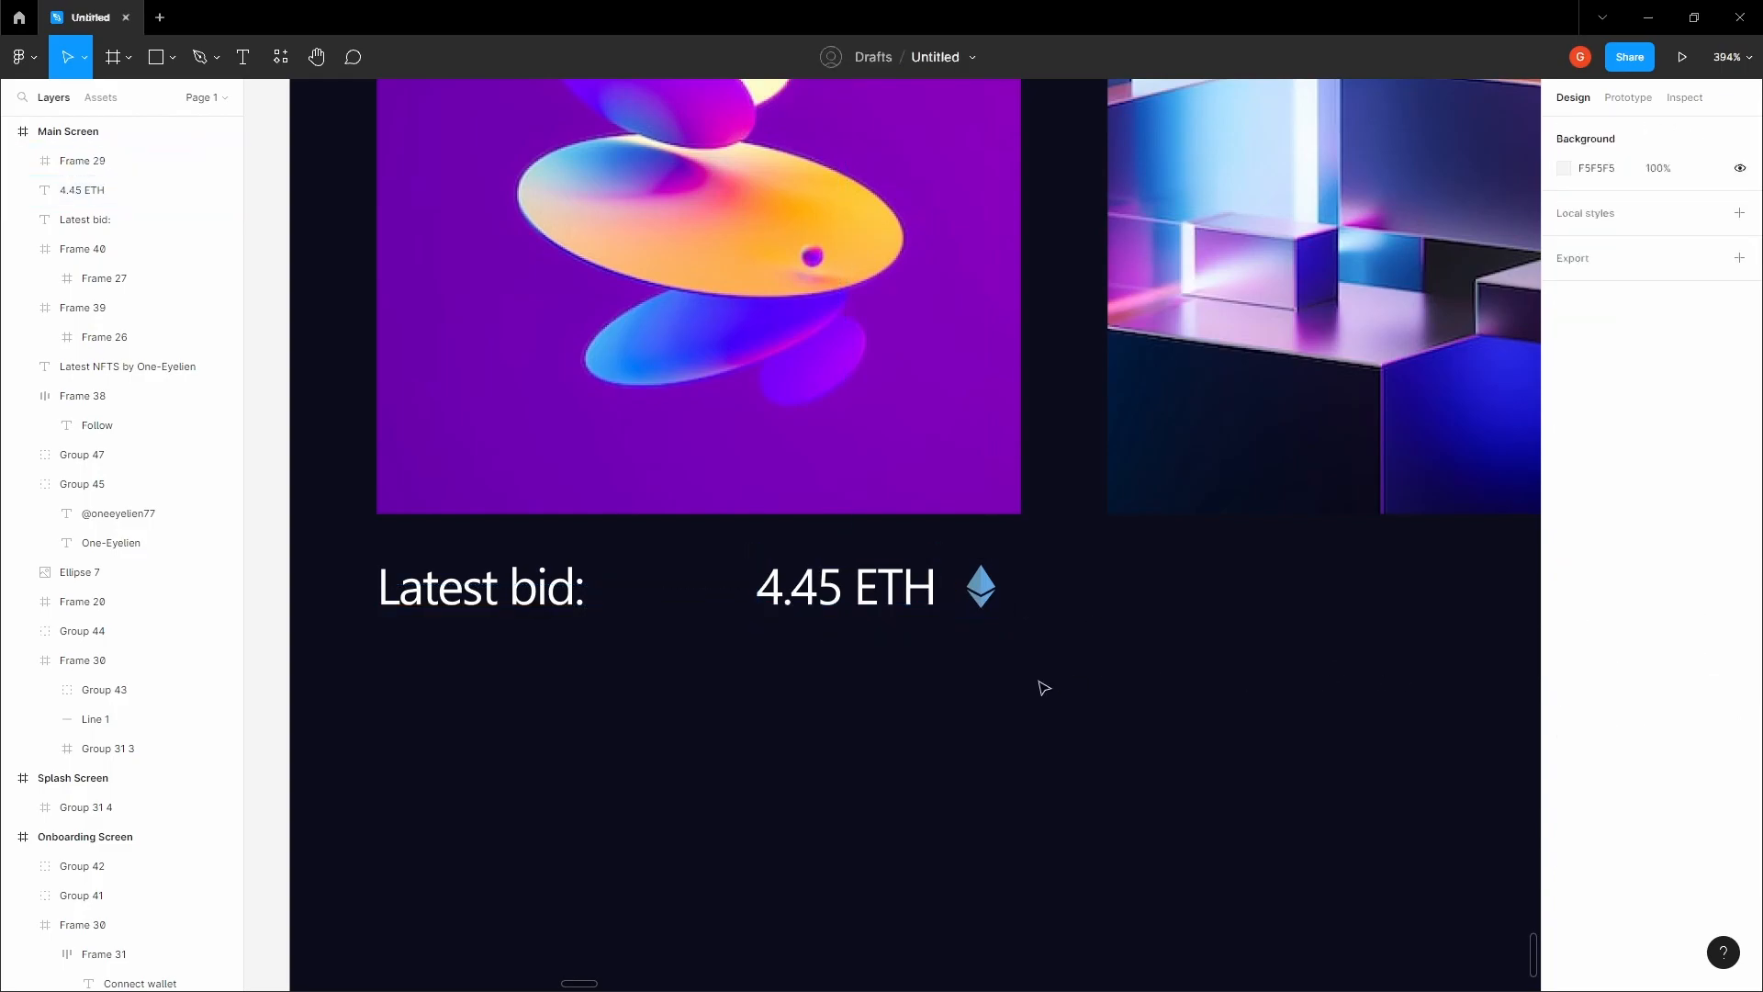
# - Group the "4.45 ETH" text with the Ethereum icon and align the group with the purple artwork's right edge
pyautogui.click(557, 606)
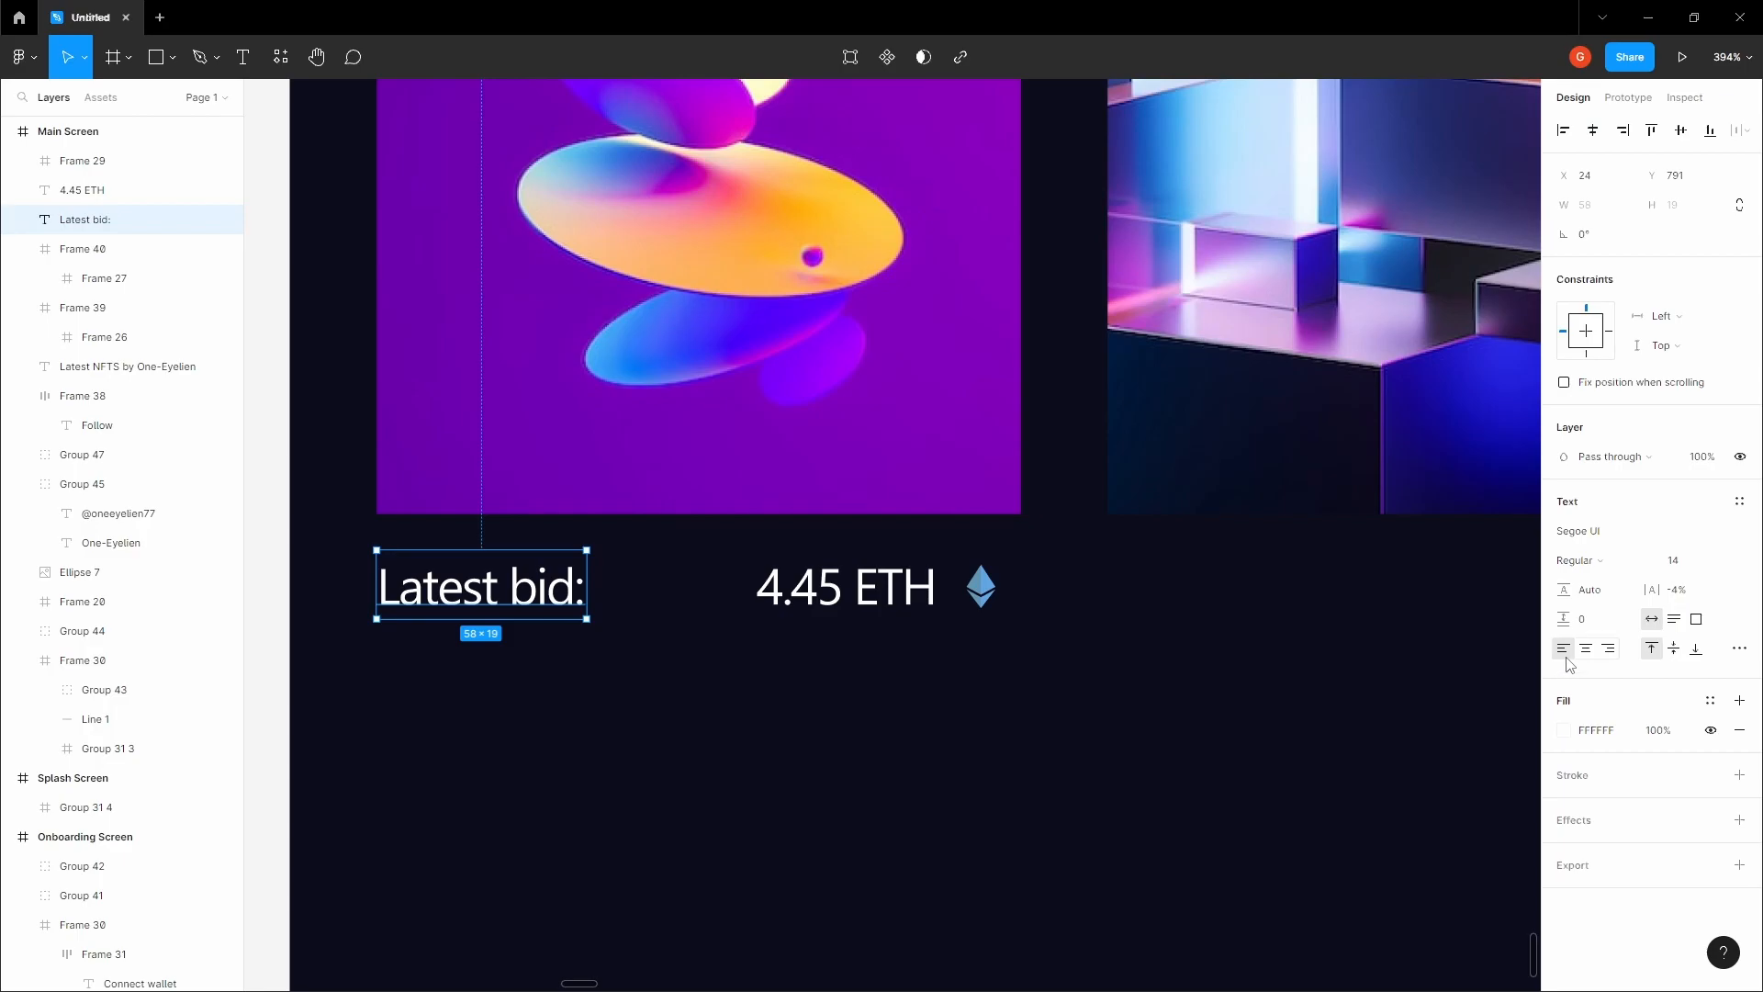
pyautogui.click(859, 608)
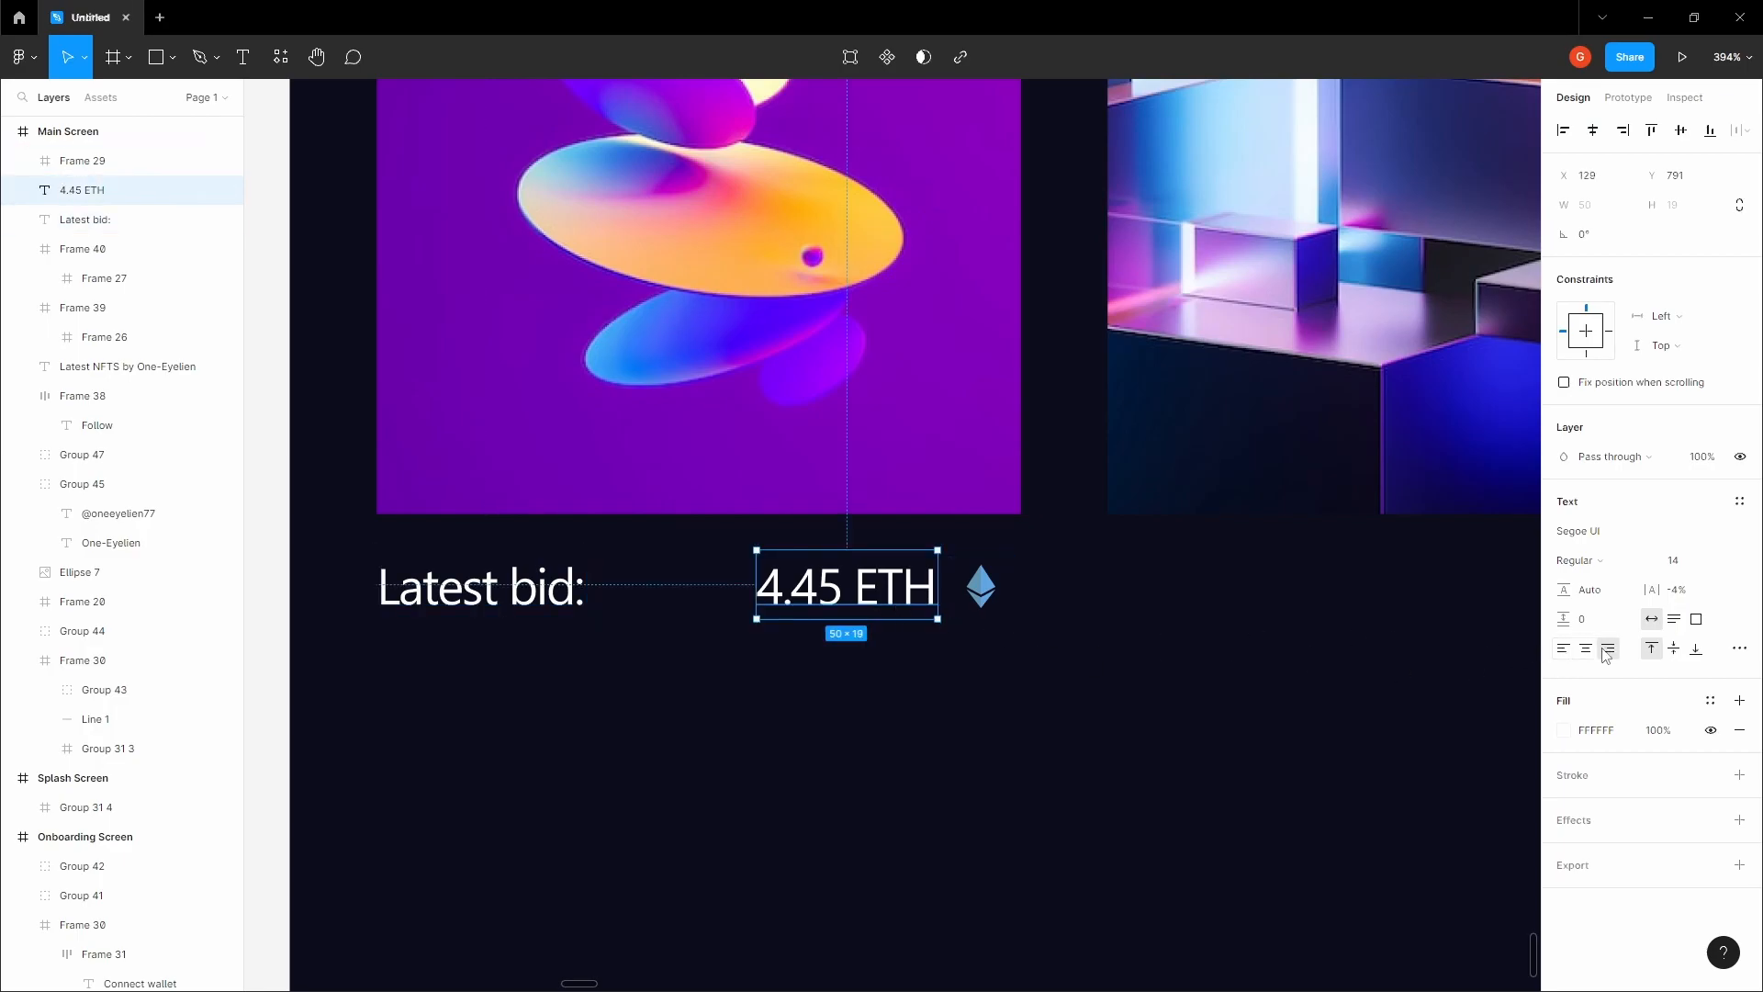
pyautogui.keyDown('shift'); pyautogui.click(981, 593); pyautogui.keyUp('shift')
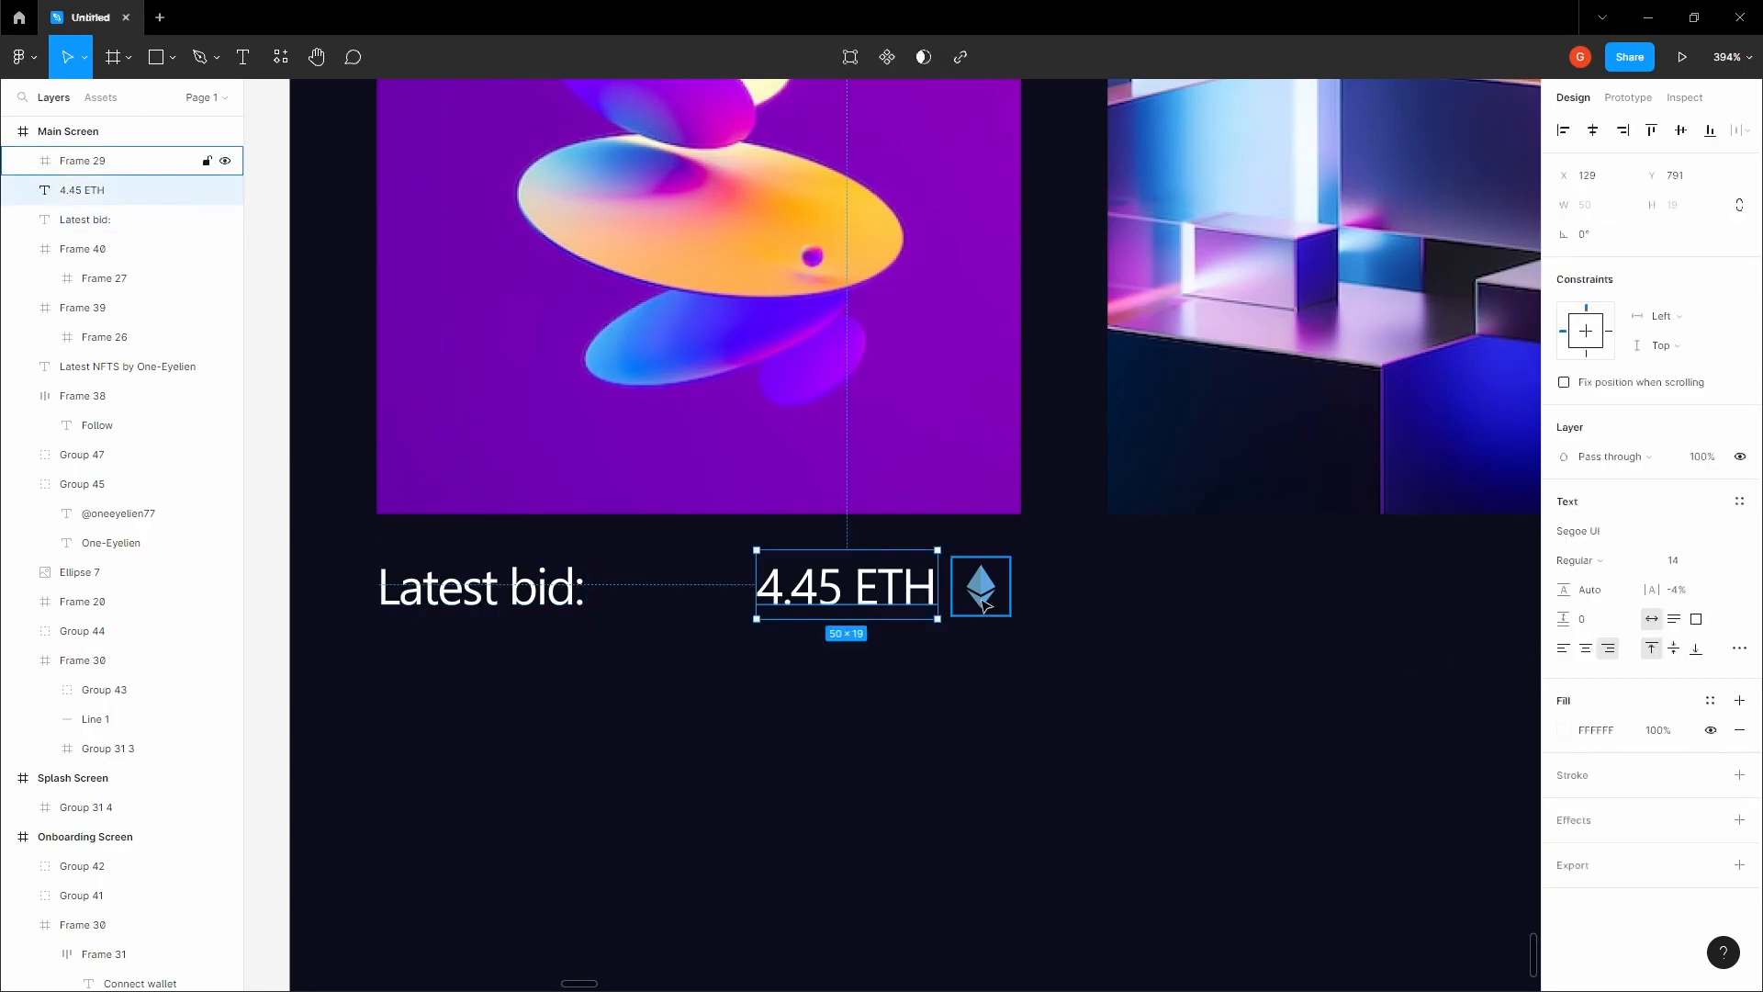
pyautogui.hotkey('ctrl', 'g')
pyautogui.moveTo(927, 596); pyautogui.dragTo(937, 597)
# - Group the "Latest bid:" label with its price group and move the new group up to Y 785 beneath the purple artwork
pyautogui.moveTo(480, 592); pyautogui.dragTo(474, 585)
pyautogui.click(489, 535)
pyautogui.click(494, 562)
pyautogui.keyDown('shift'); pyautogui.click(872, 597); pyautogui.keyUp('shift')
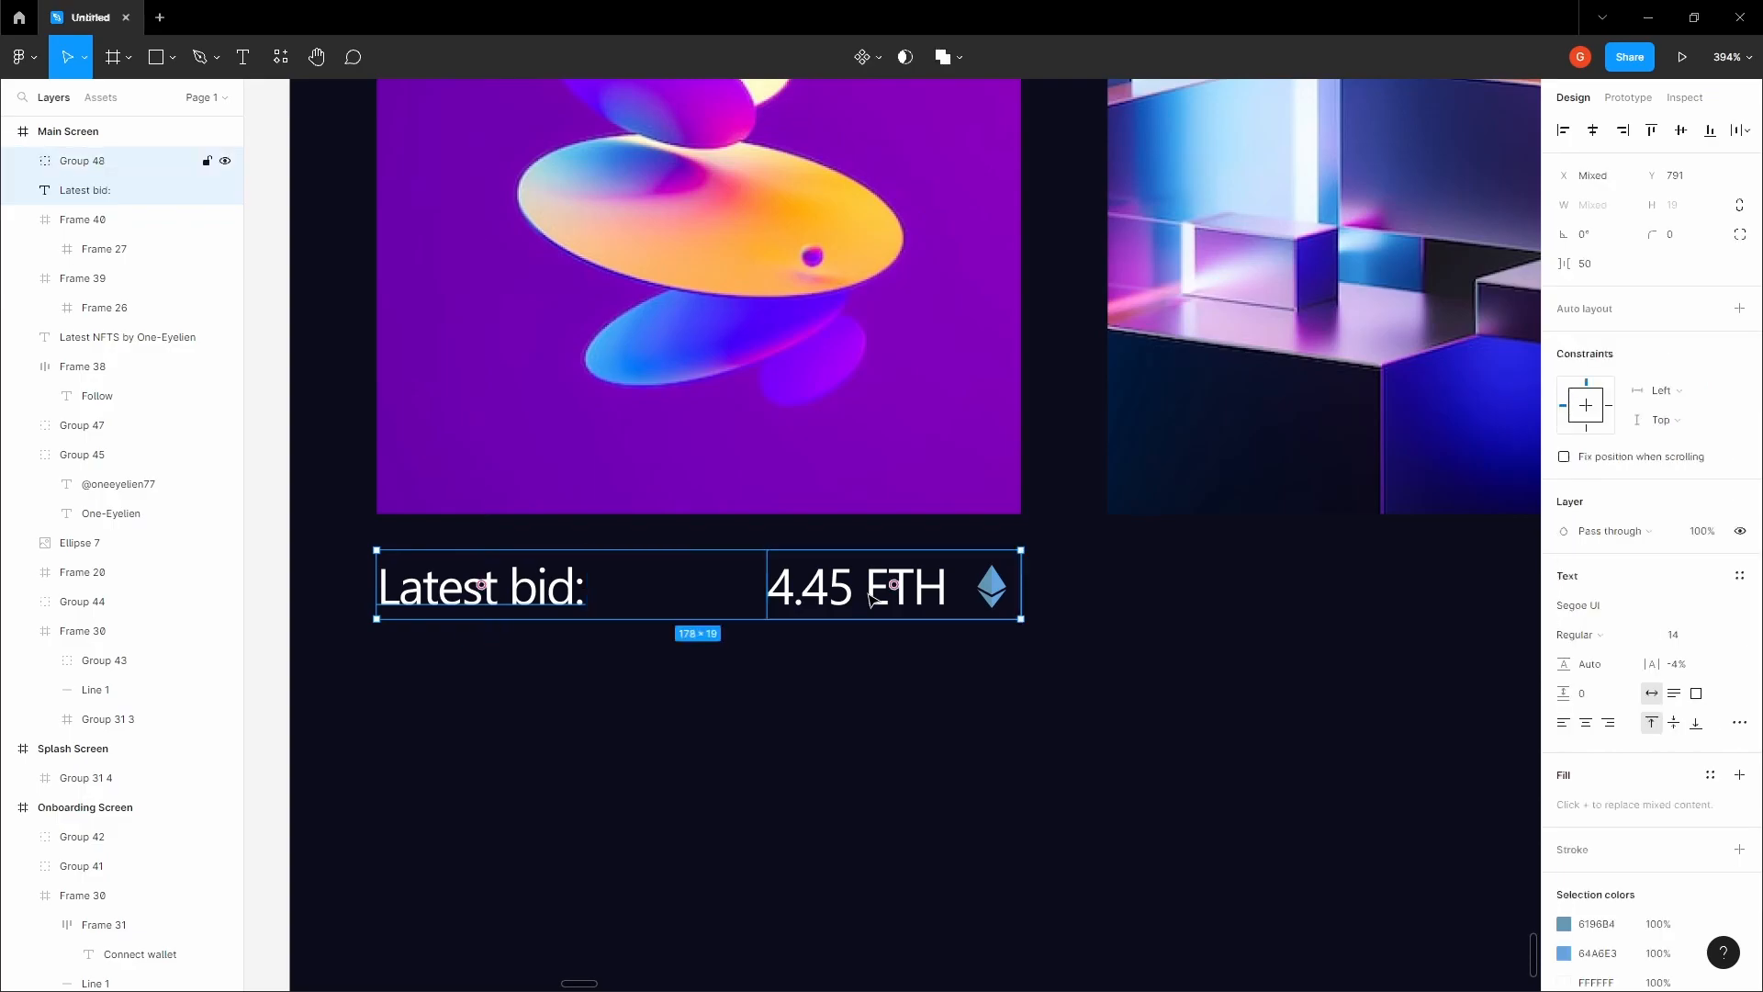
pyautogui.hotkey('ctrl', 'g')
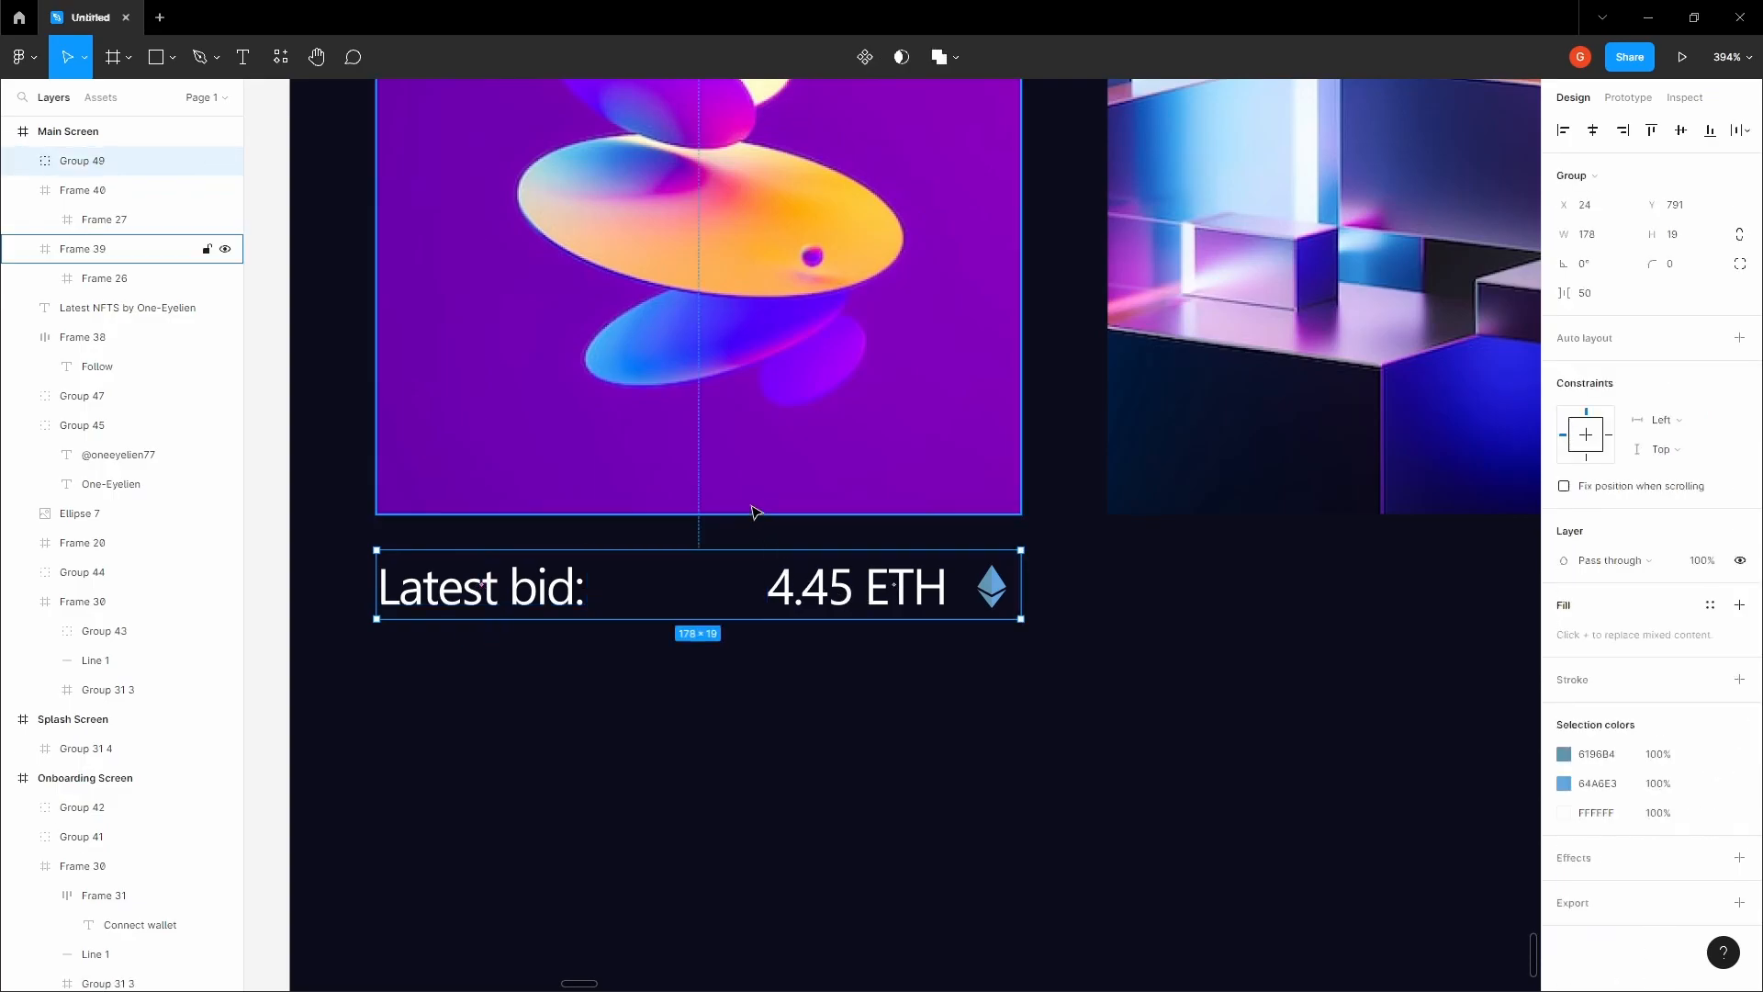
pyautogui.press('Up')
pyautogui.press('Up')
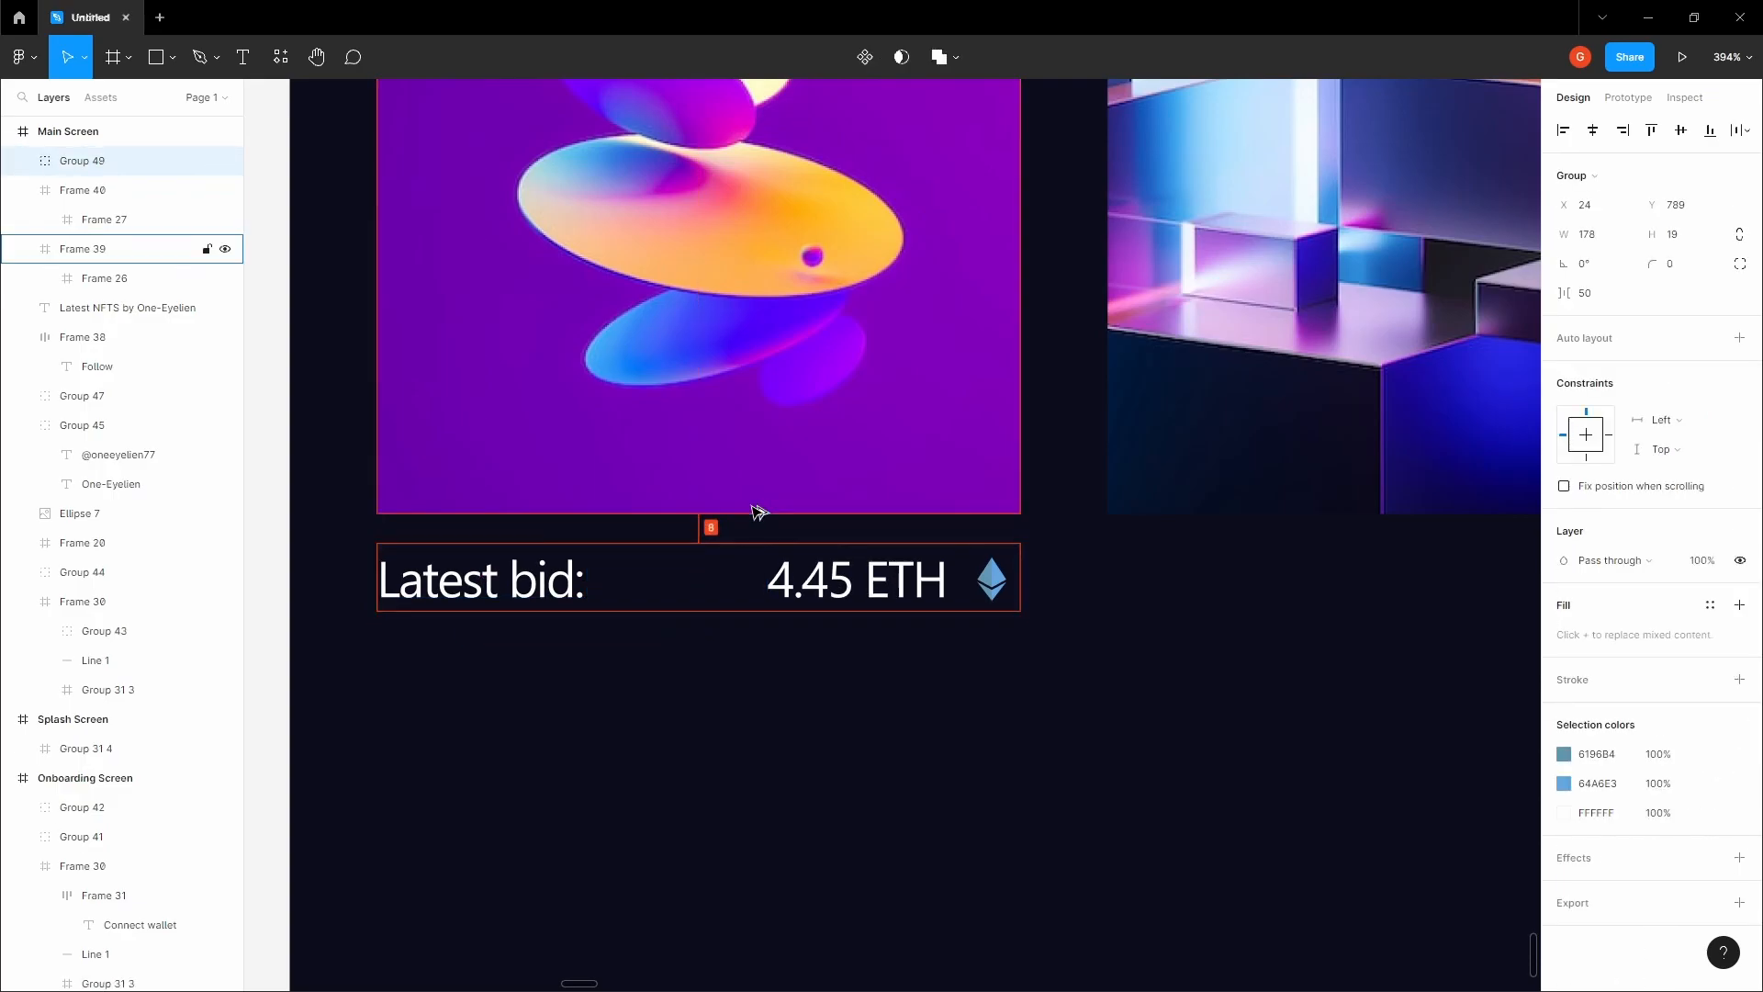
pyautogui.click(775, 661)
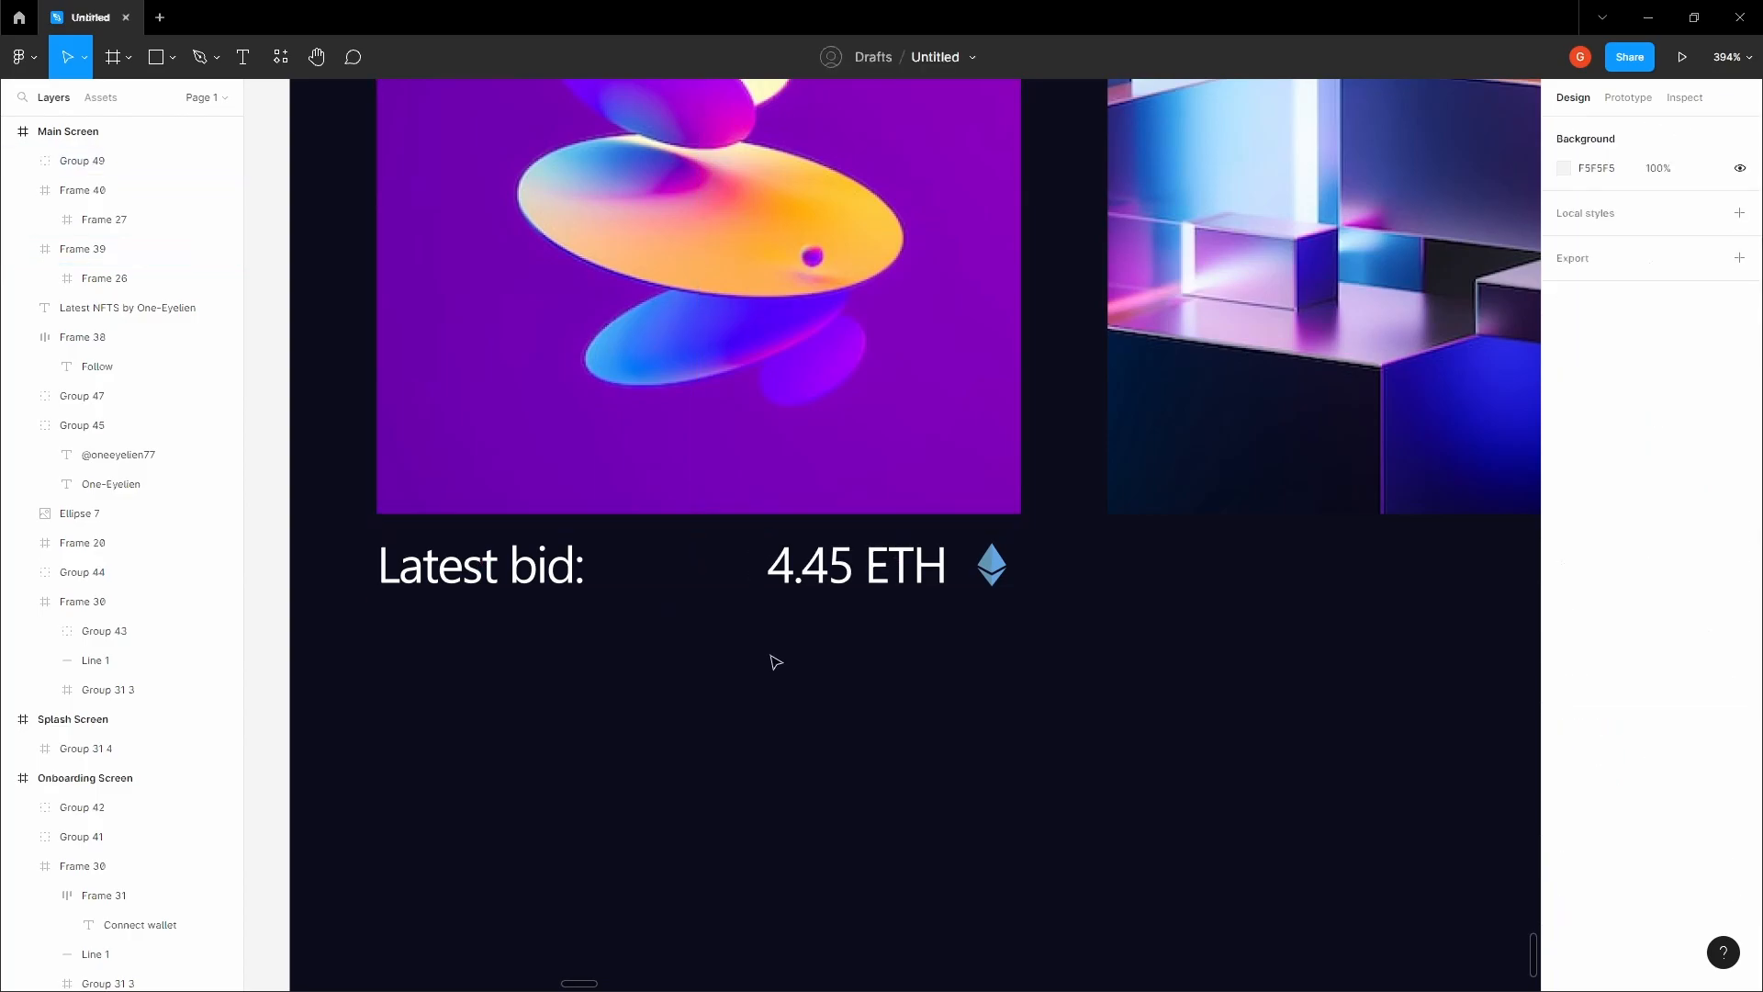
# - Duplicate the bid row beneath the cube artwork, aligned with that artwork's edges at X 226
pyautogui.scroll(-3, 775, 661)
pyautogui.scroll(-2, 642, 685)
pyautogui.moveTo(743, 668); pyautogui.dragTo(555, 713)
pyautogui.scroll(1, 642, 685)
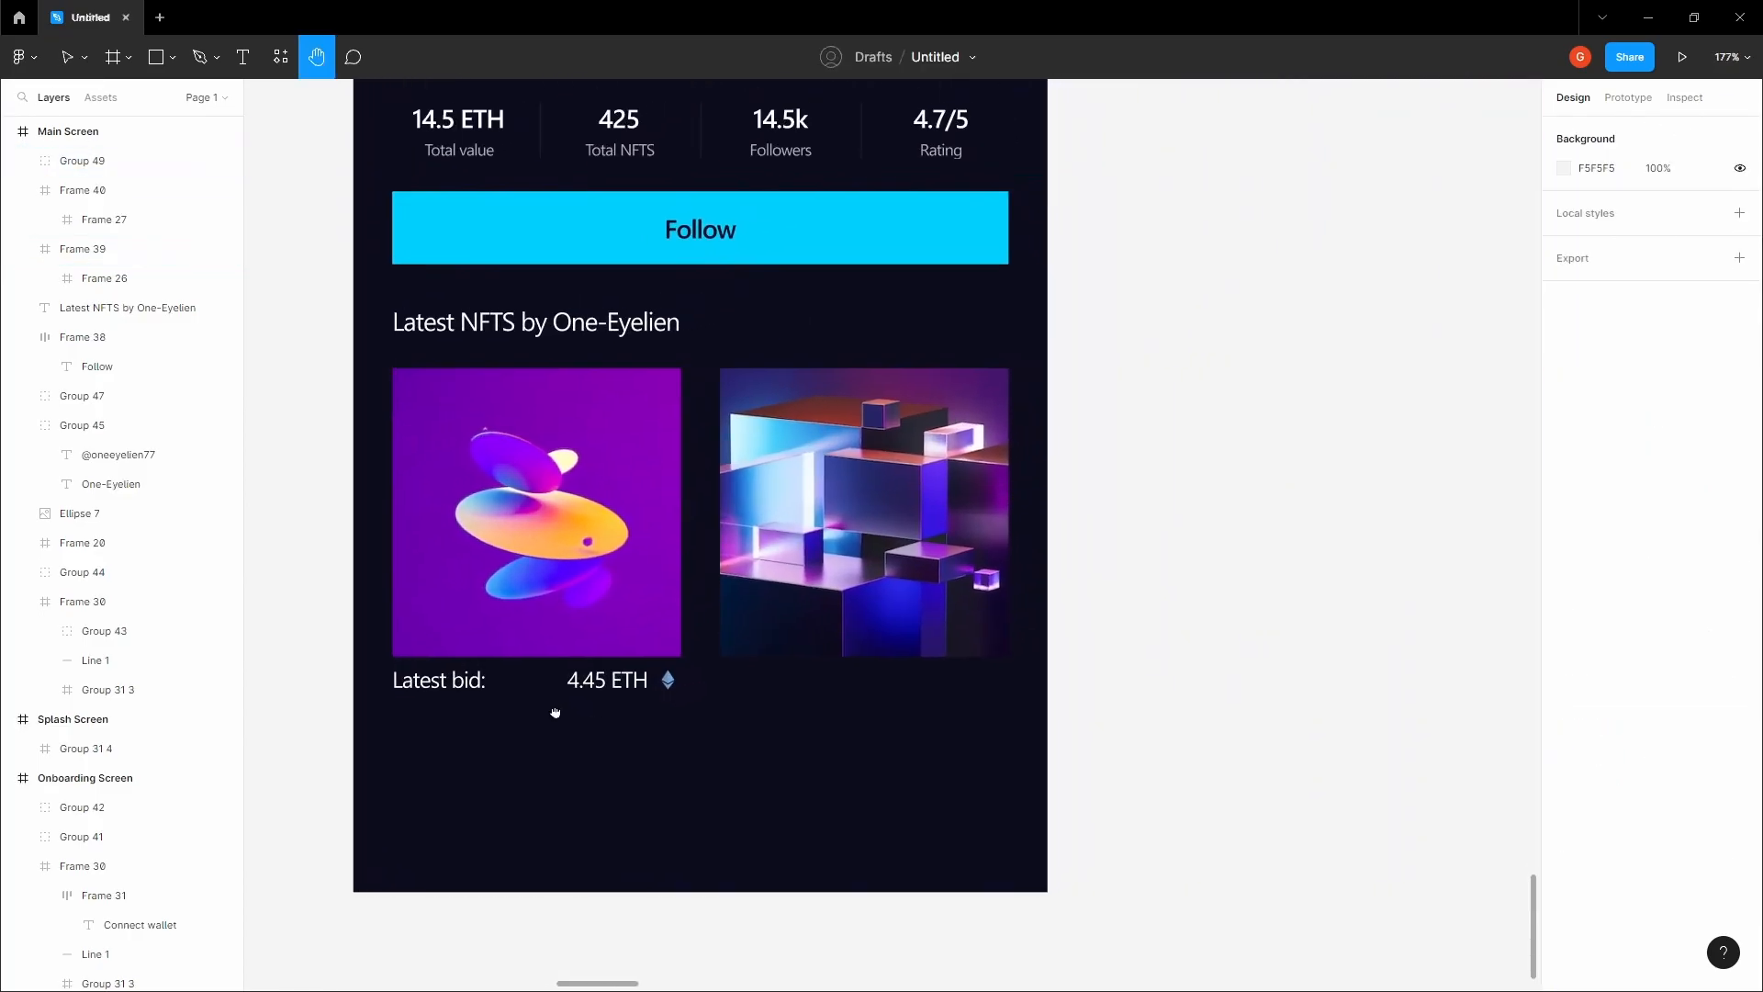
pyautogui.click(473, 687)
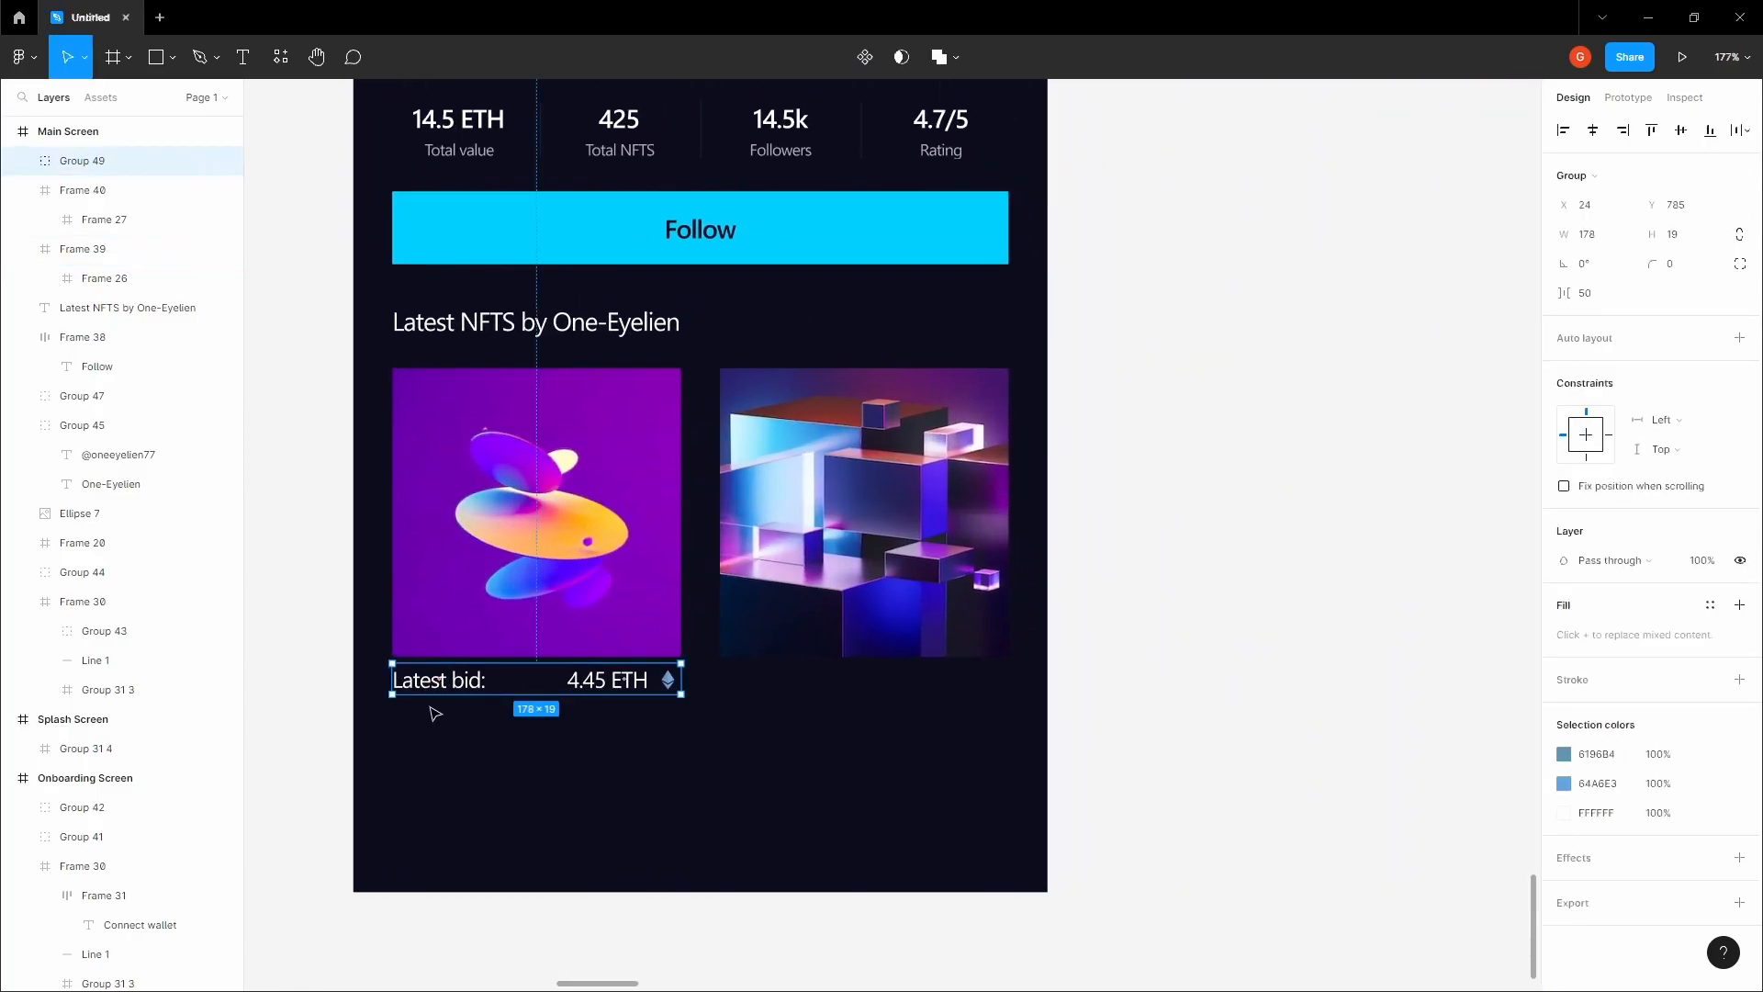
pyautogui.moveTo(428, 687); pyautogui.dragTo(757, 689)
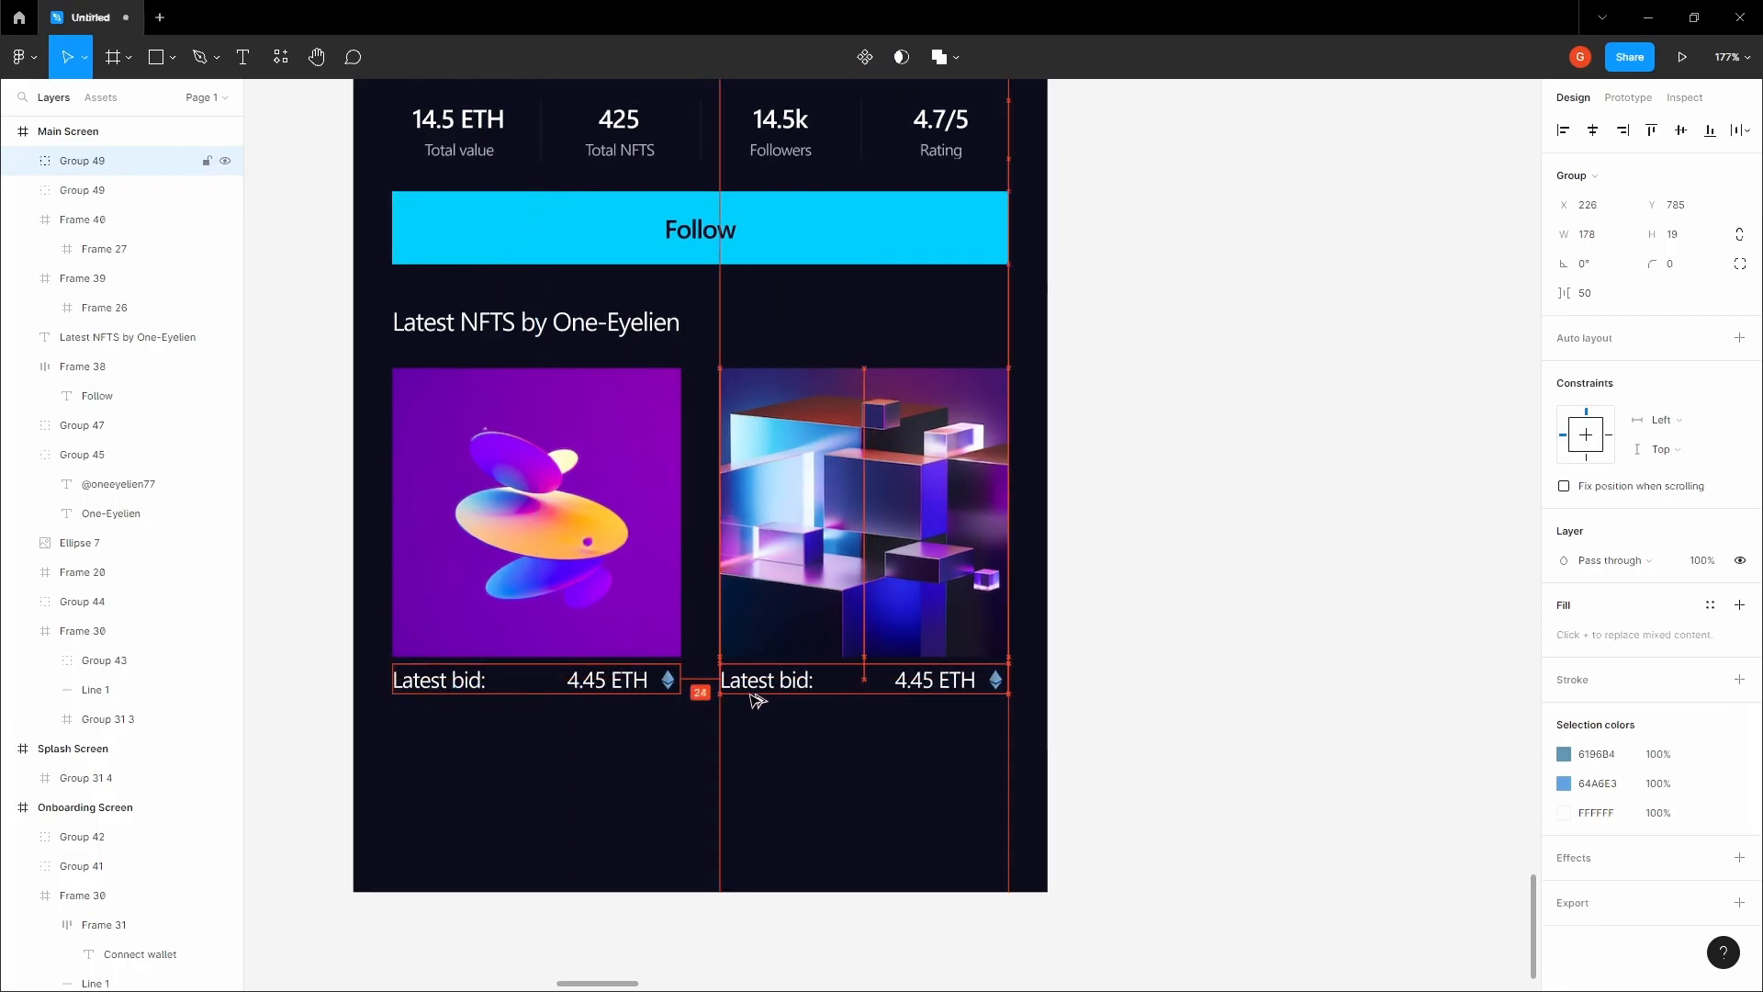
pyautogui.click(813, 741)
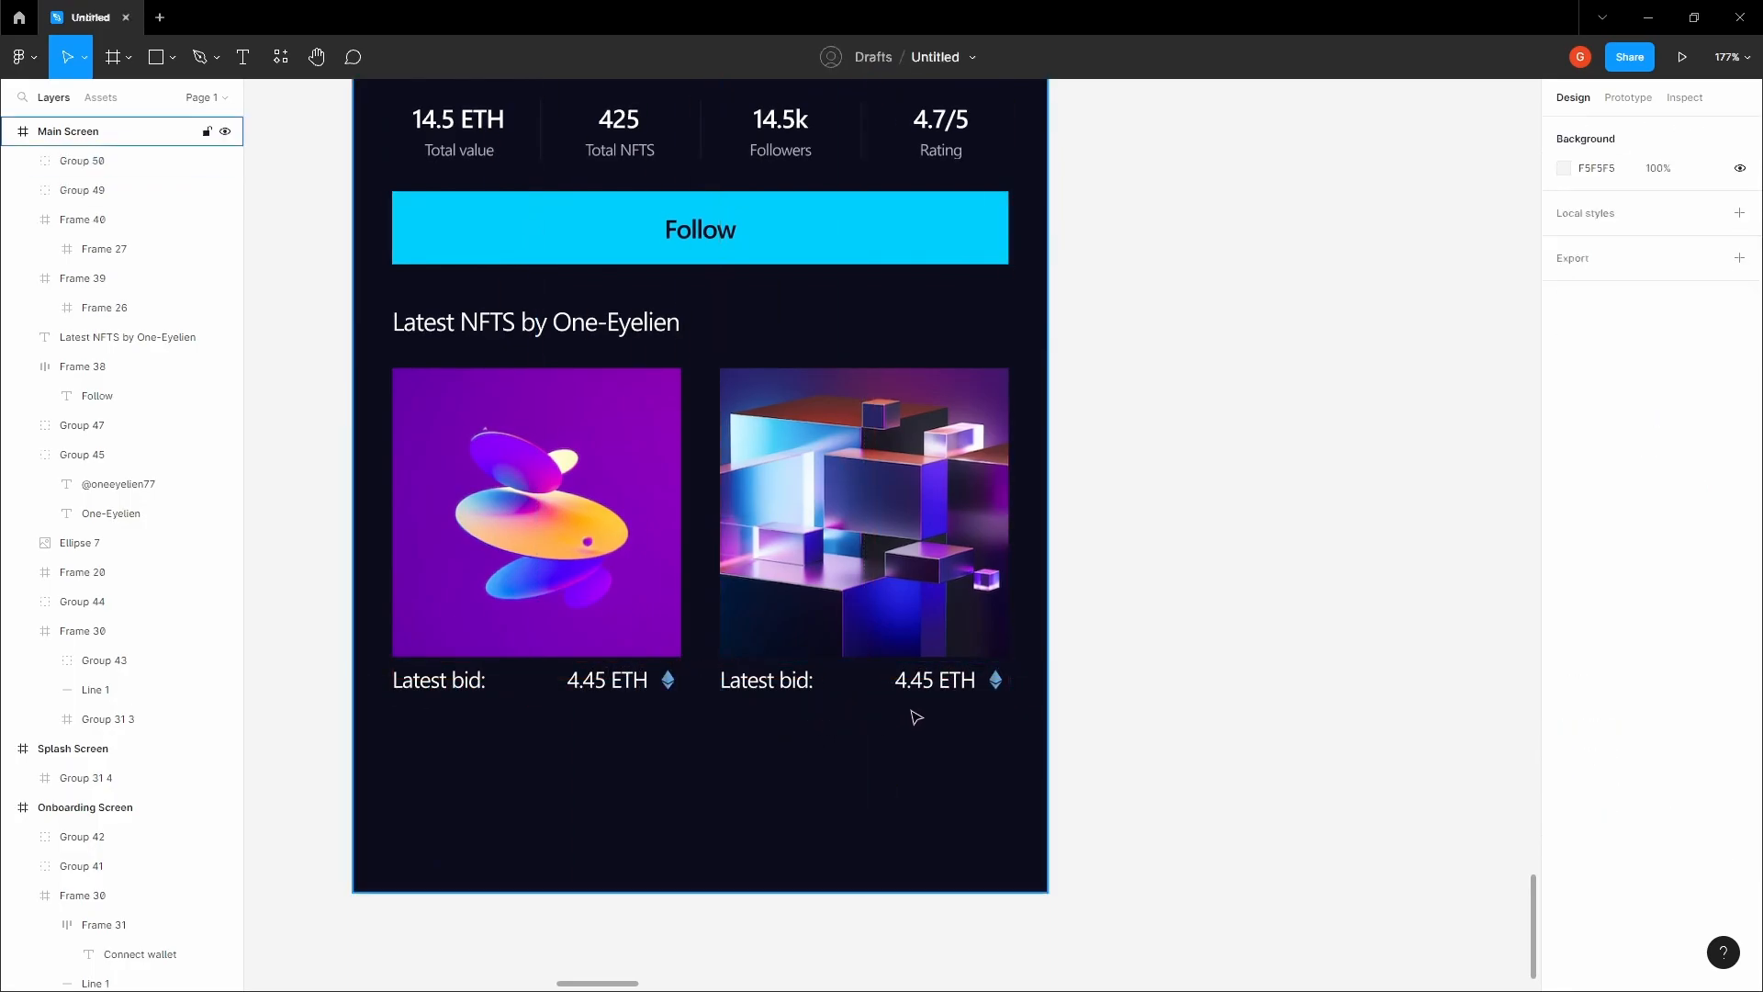
# - Change the price text below the cube artwork to "2.45 ETH"
pyautogui.scroll(5, 914, 709)
pyautogui.doubleClick(921, 671)
pyautogui.write('2.45 ETX')
pyautogui.press('Escape')
pyautogui.click(1246, 681)
pyautogui.doubleClick(988, 663)
pyautogui.doubleClick(988, 663)
pyautogui.doubleClick(988, 663)
pyautogui.moveTo(1005, 663); pyautogui.dragTo(1084, 670)
pyautogui.press('Escape')
pyautogui.doubleClick(1008, 657)
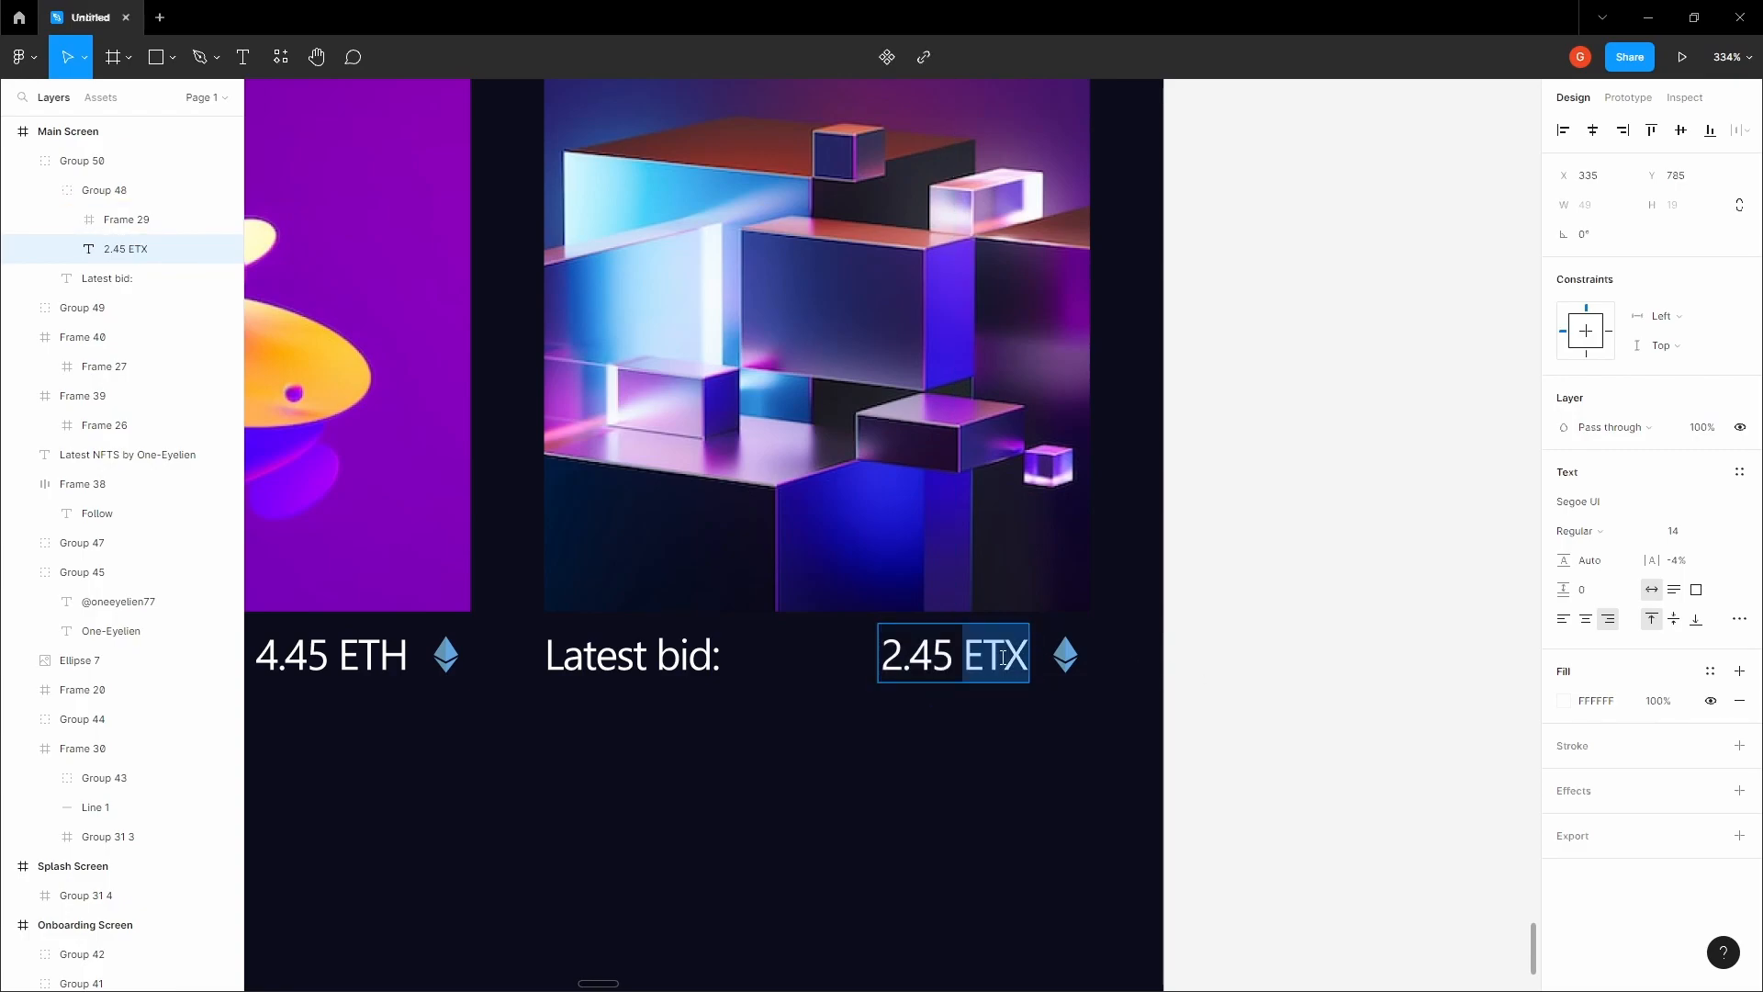
pyautogui.write('2.45 ETH')
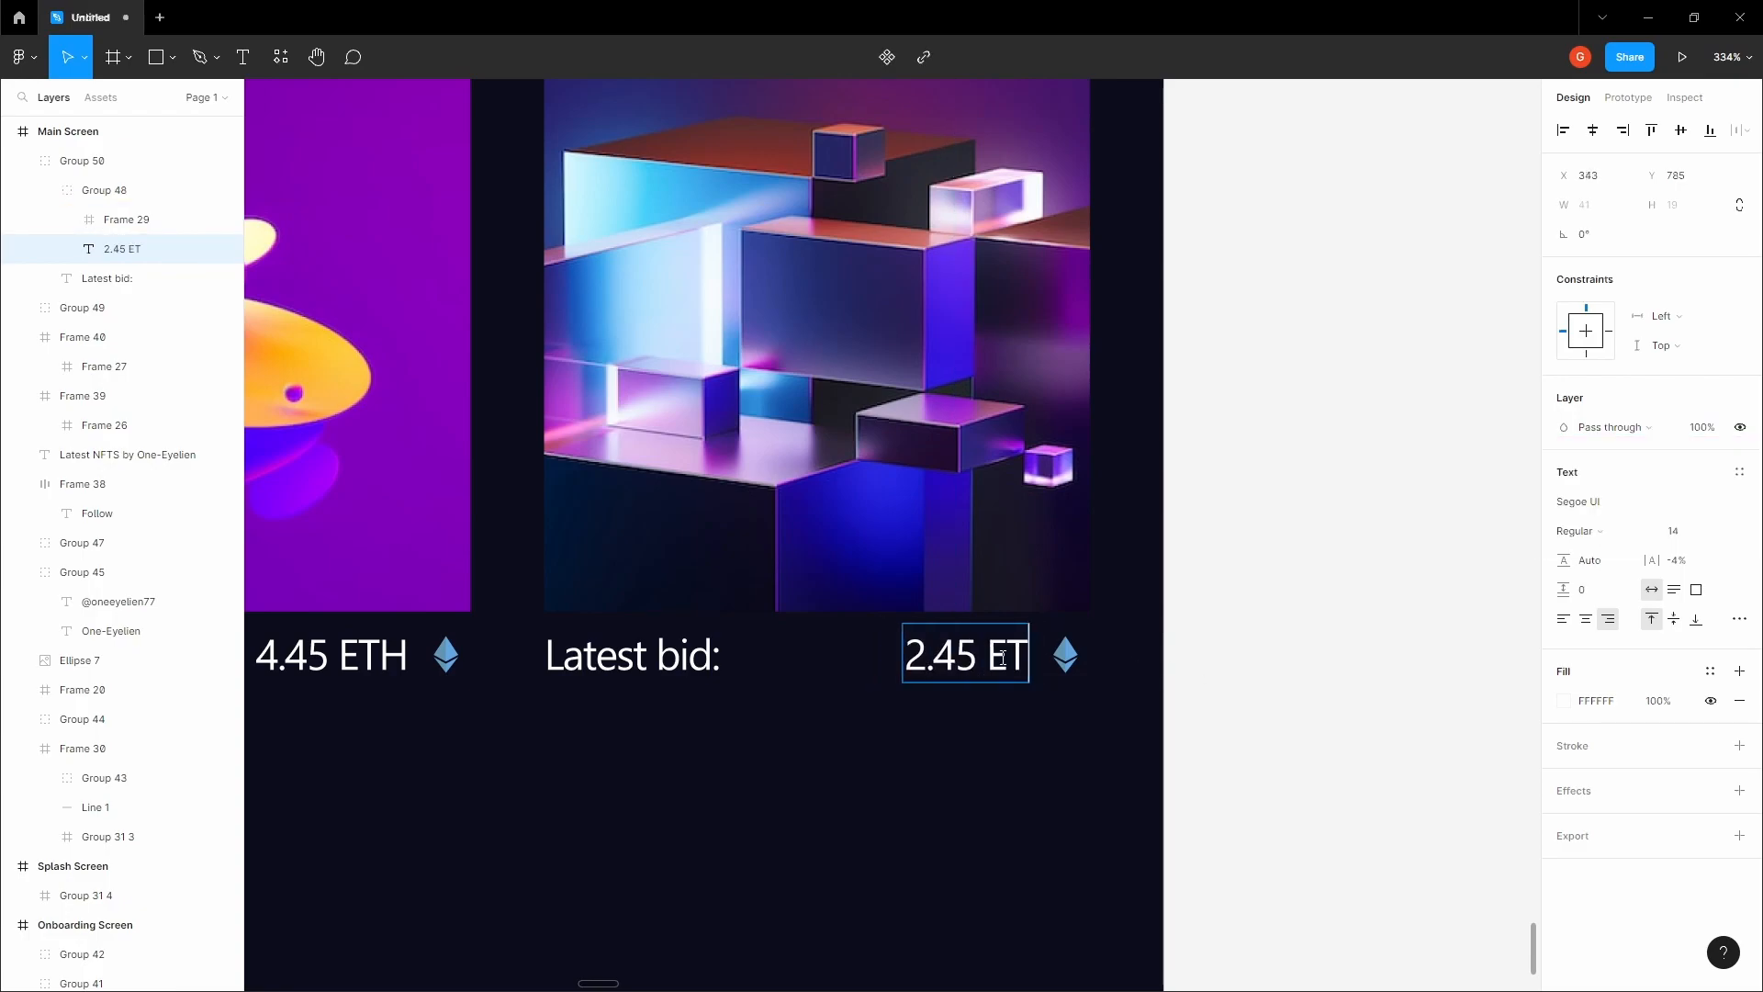
pyautogui.click(1299, 627)
# - Copy the iOS/Bottom Bar/3 Tabs frame from the Navigation board
pyautogui.scroll(-2, 1296, 623)
pyautogui.press('space')
pyautogui.moveTo(861, 715); pyautogui.dragTo(945, 750)
pyautogui.scroll(-7, 980, 720)
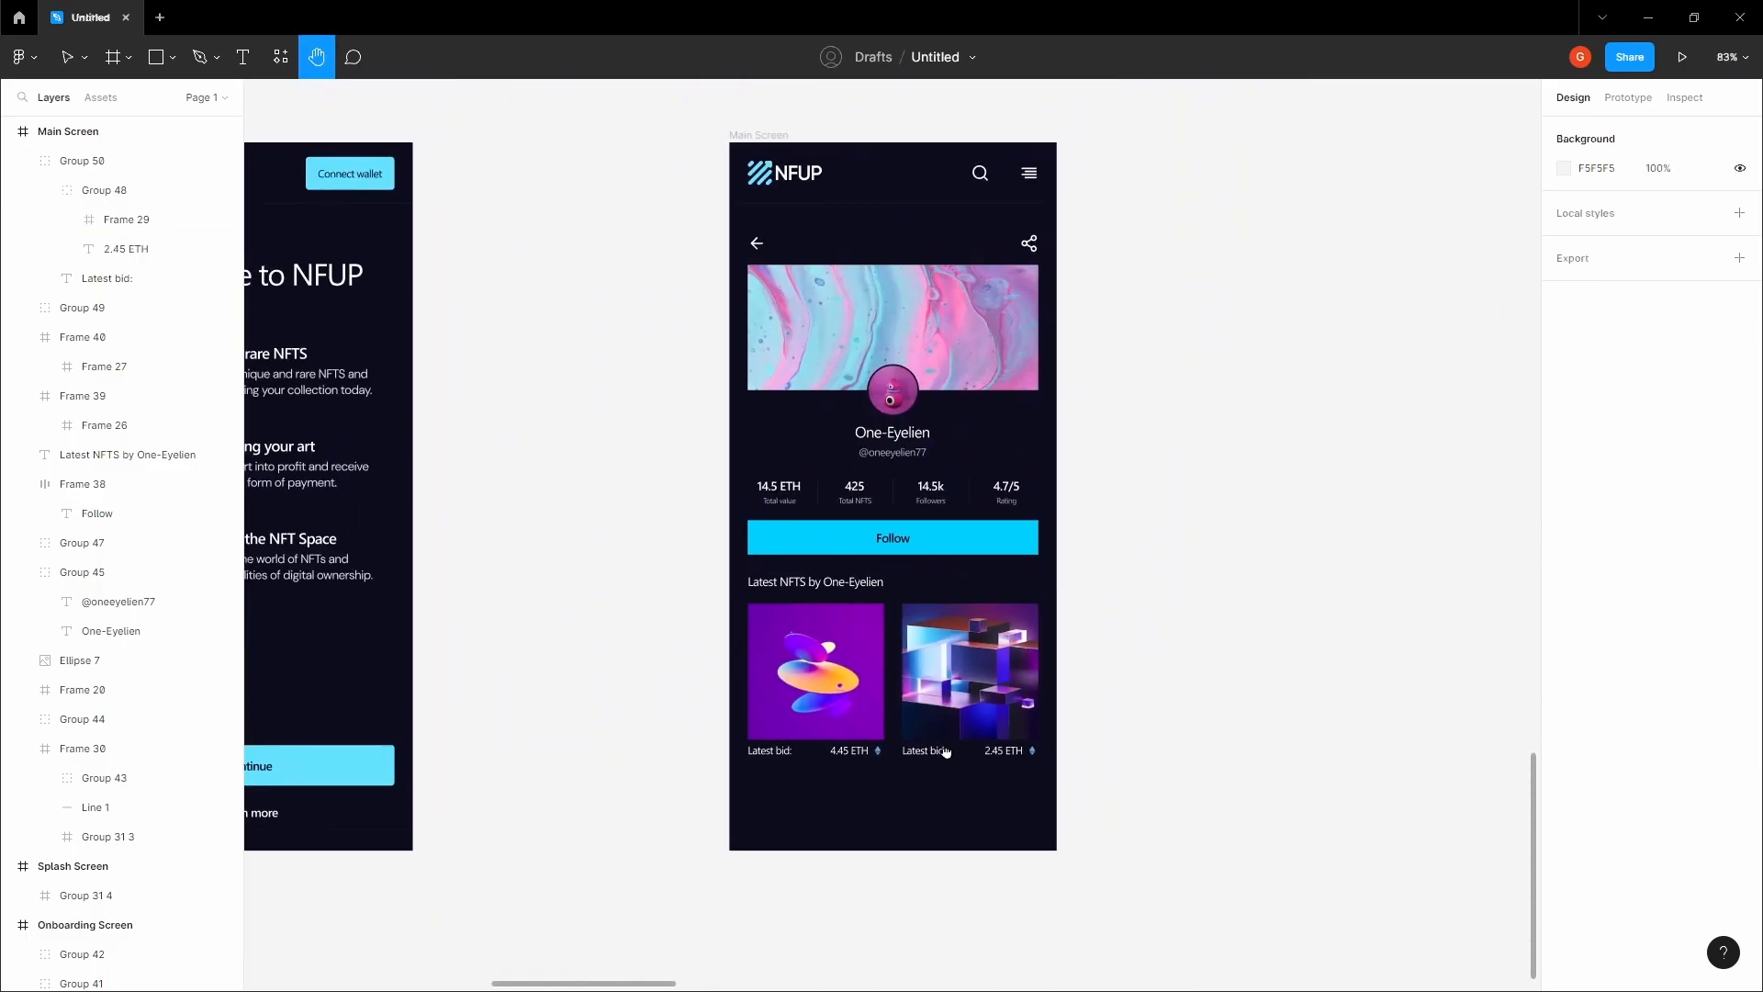
pyautogui.scroll(-5, 946, 750)
pyautogui.scroll(10, 909, 734)
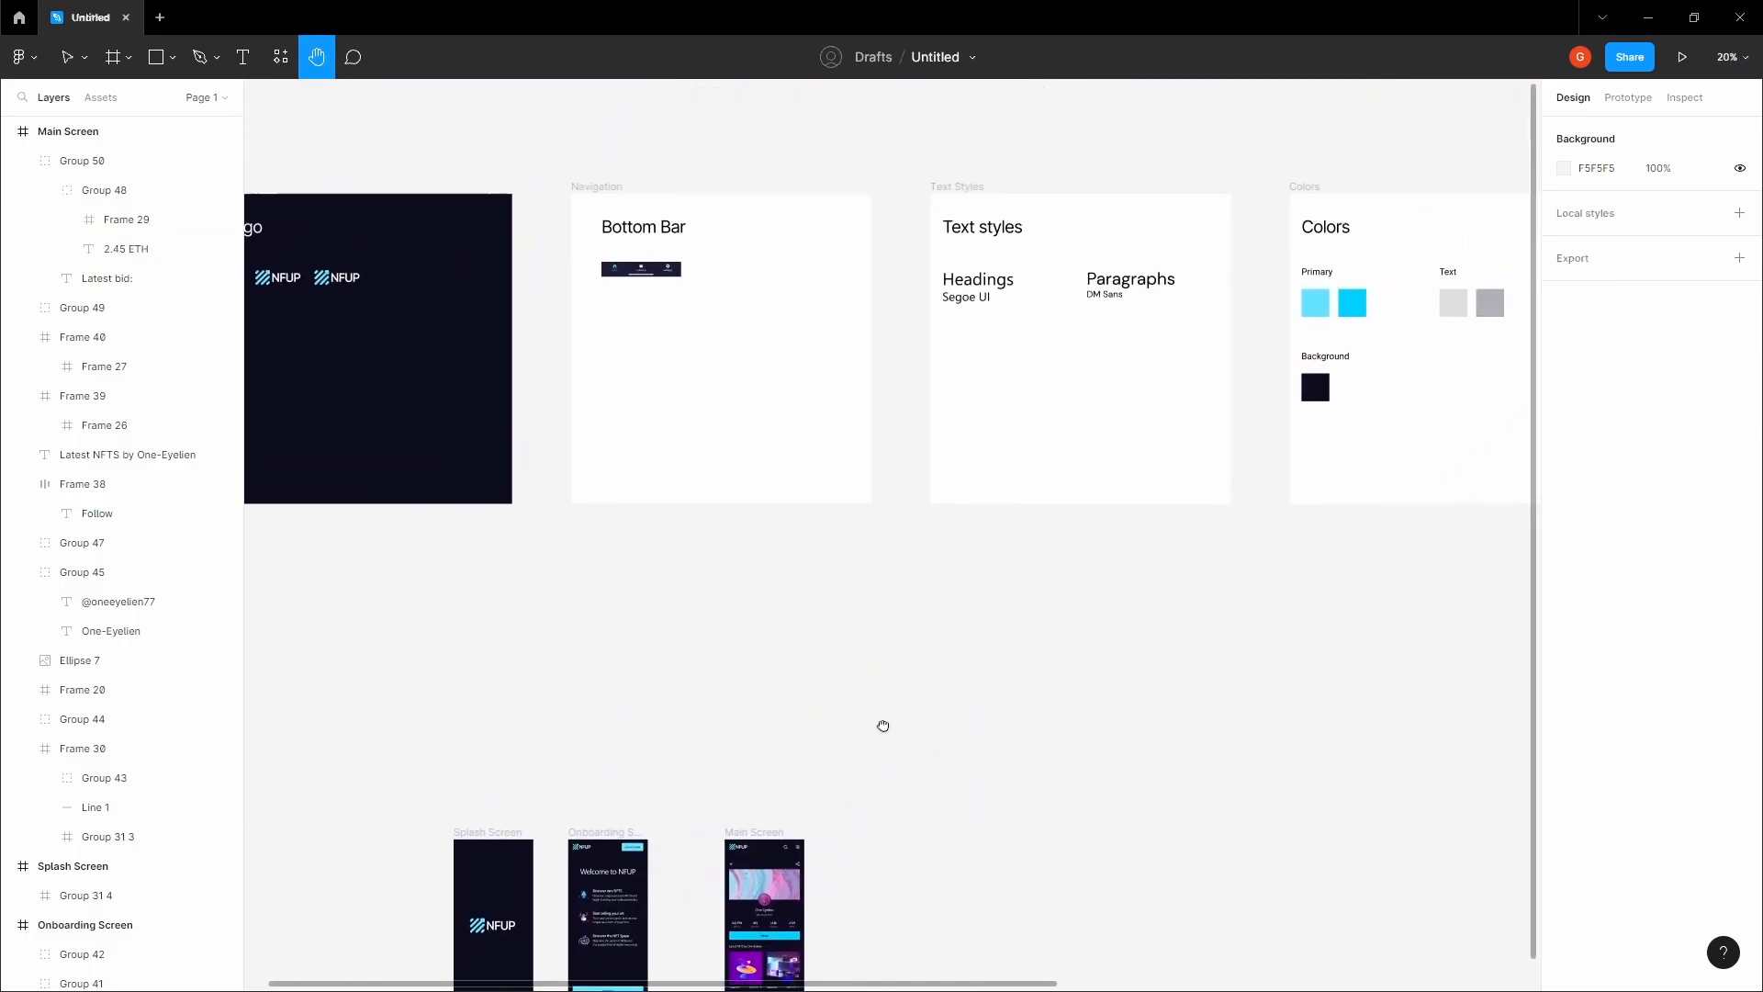
pyautogui.scroll(5, 803, 520)
pyautogui.click(781, 491)
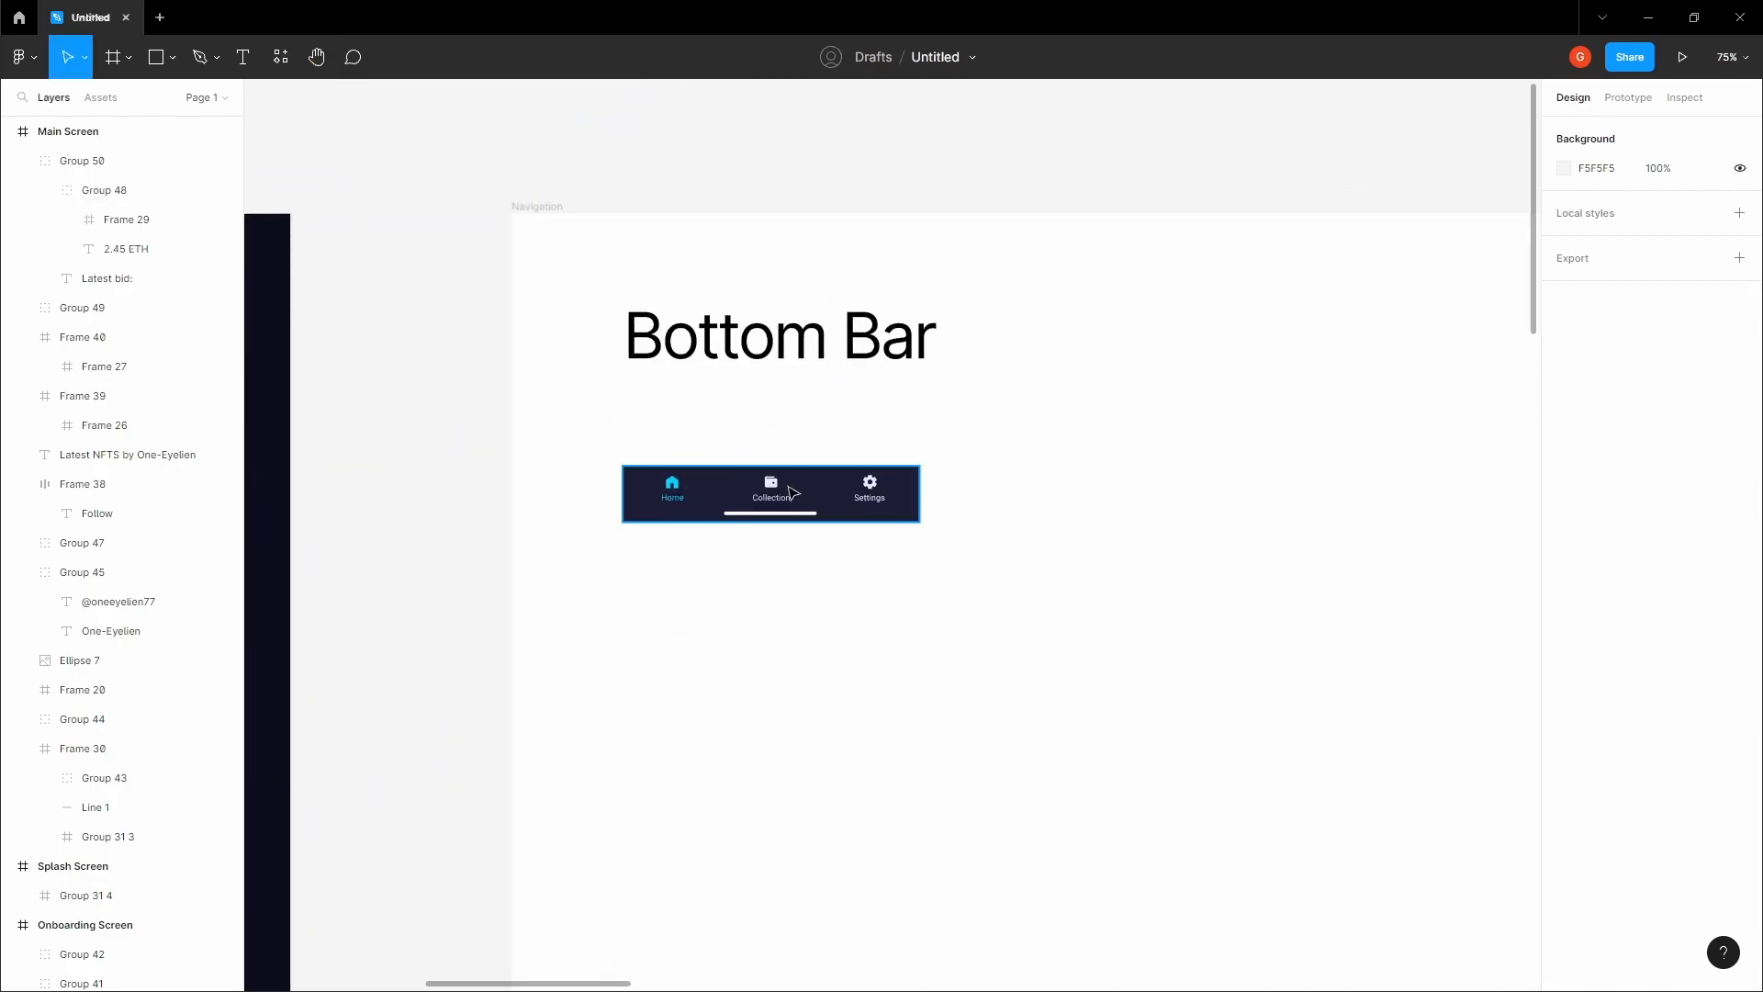
pyautogui.click(783, 406)
pyautogui.scroll(4, 777, 428)
pyautogui.rightClick(808, 531)
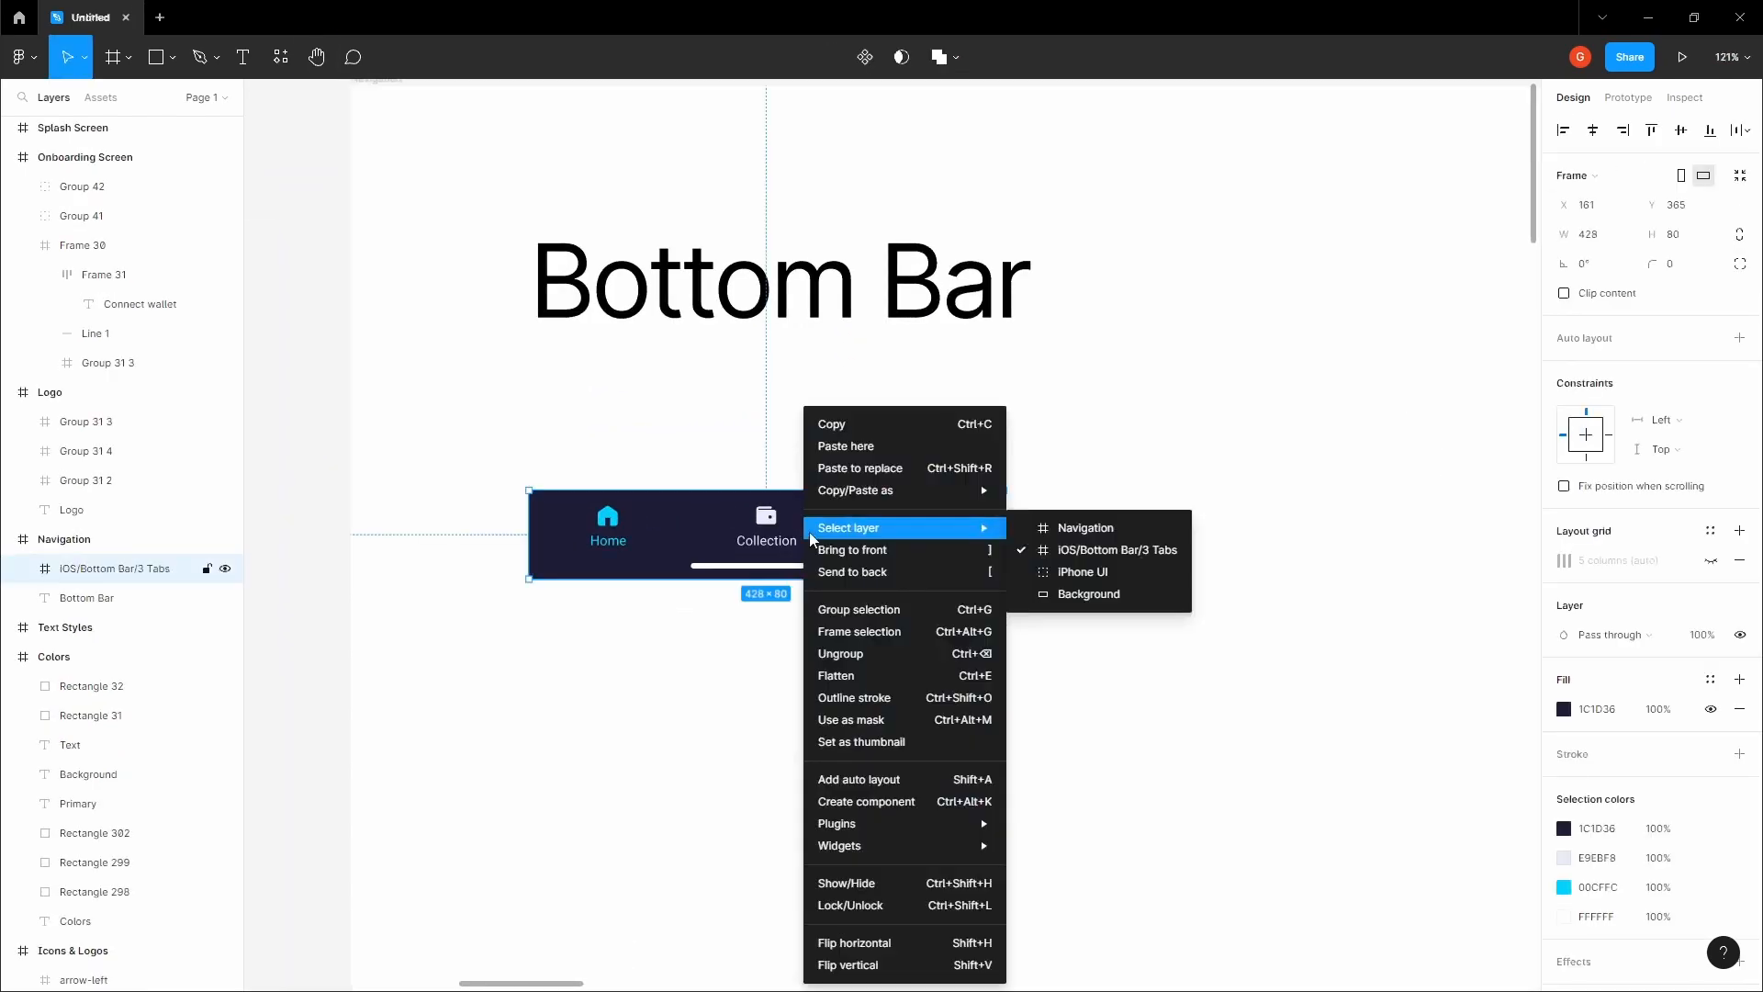
pyautogui.click(837, 431)
# - Paste the bottom bar into the Main Screen and align it to the screen's horizontal centre and bottom edge
pyautogui.scroll(-5, 835, 504)
pyautogui.click(811, 756)
pyautogui.scroll(-4, 796, 749)
pyautogui.moveTo(941, 813); pyautogui.dragTo(911, 391)
pyautogui.moveTo(909, 766); pyautogui.dragTo(776, 409)
pyautogui.scroll(2, 839, 390)
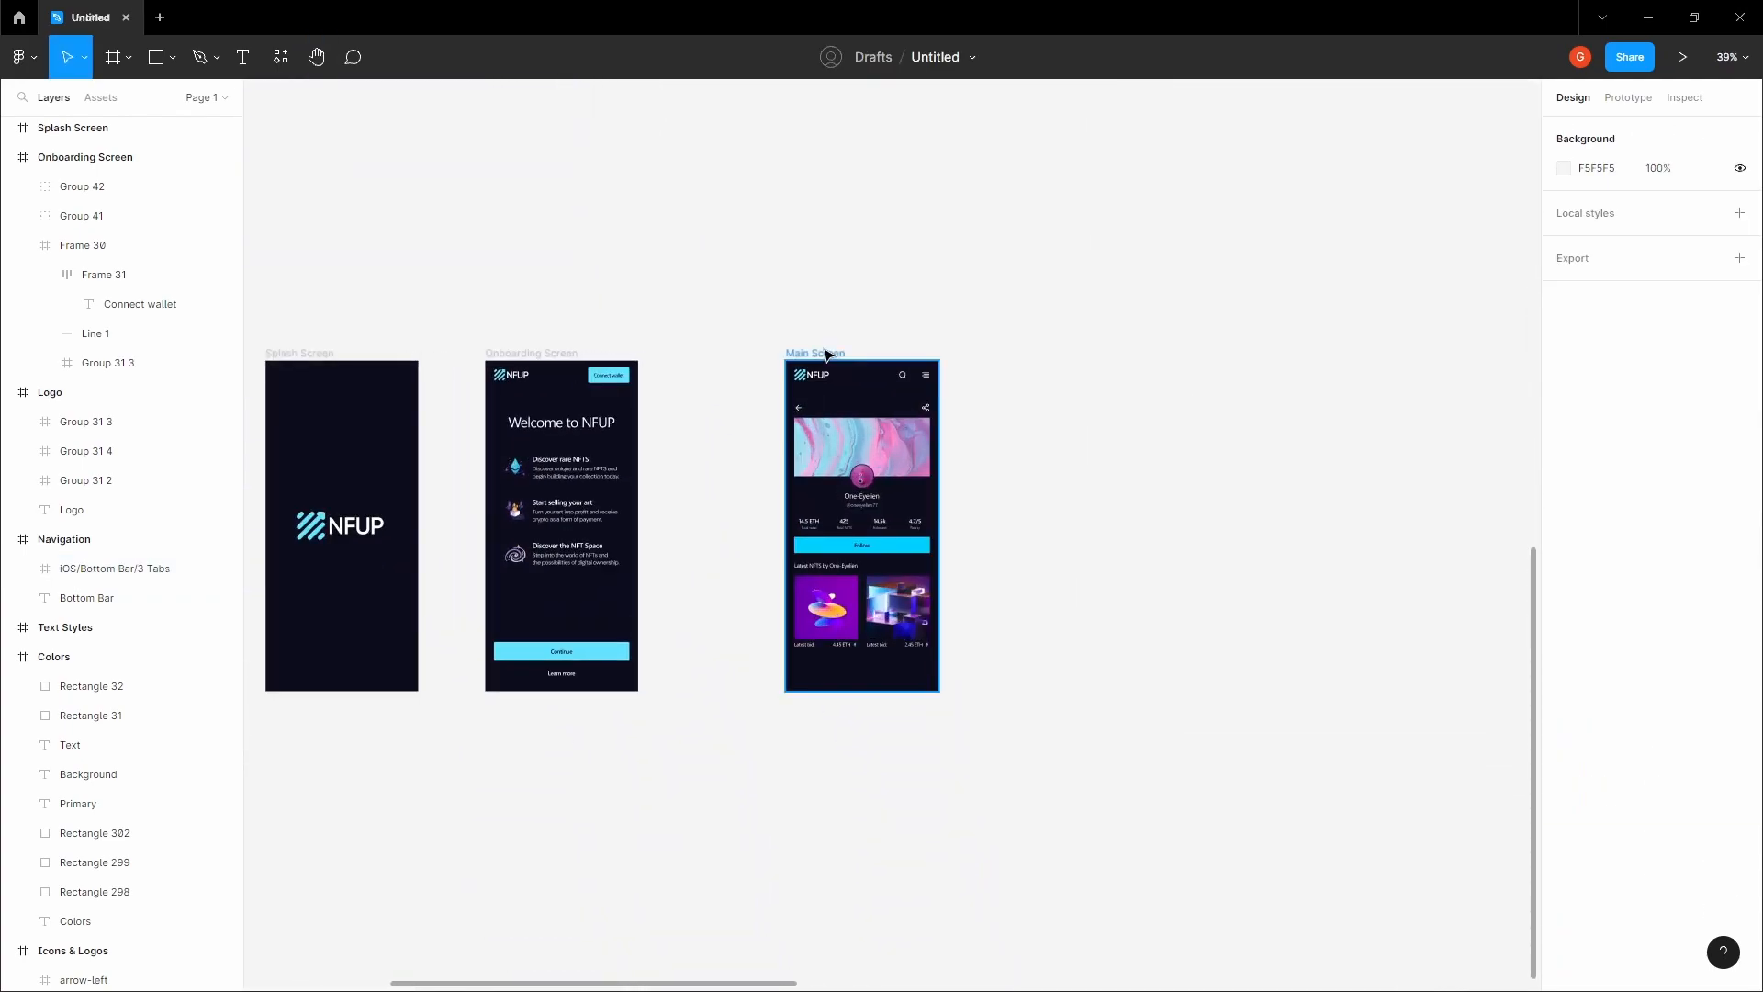
pyautogui.click(845, 417)
pyautogui.hotkey('ctrl', 'v')
pyautogui.moveTo(883, 514); pyautogui.dragTo(834, 662)
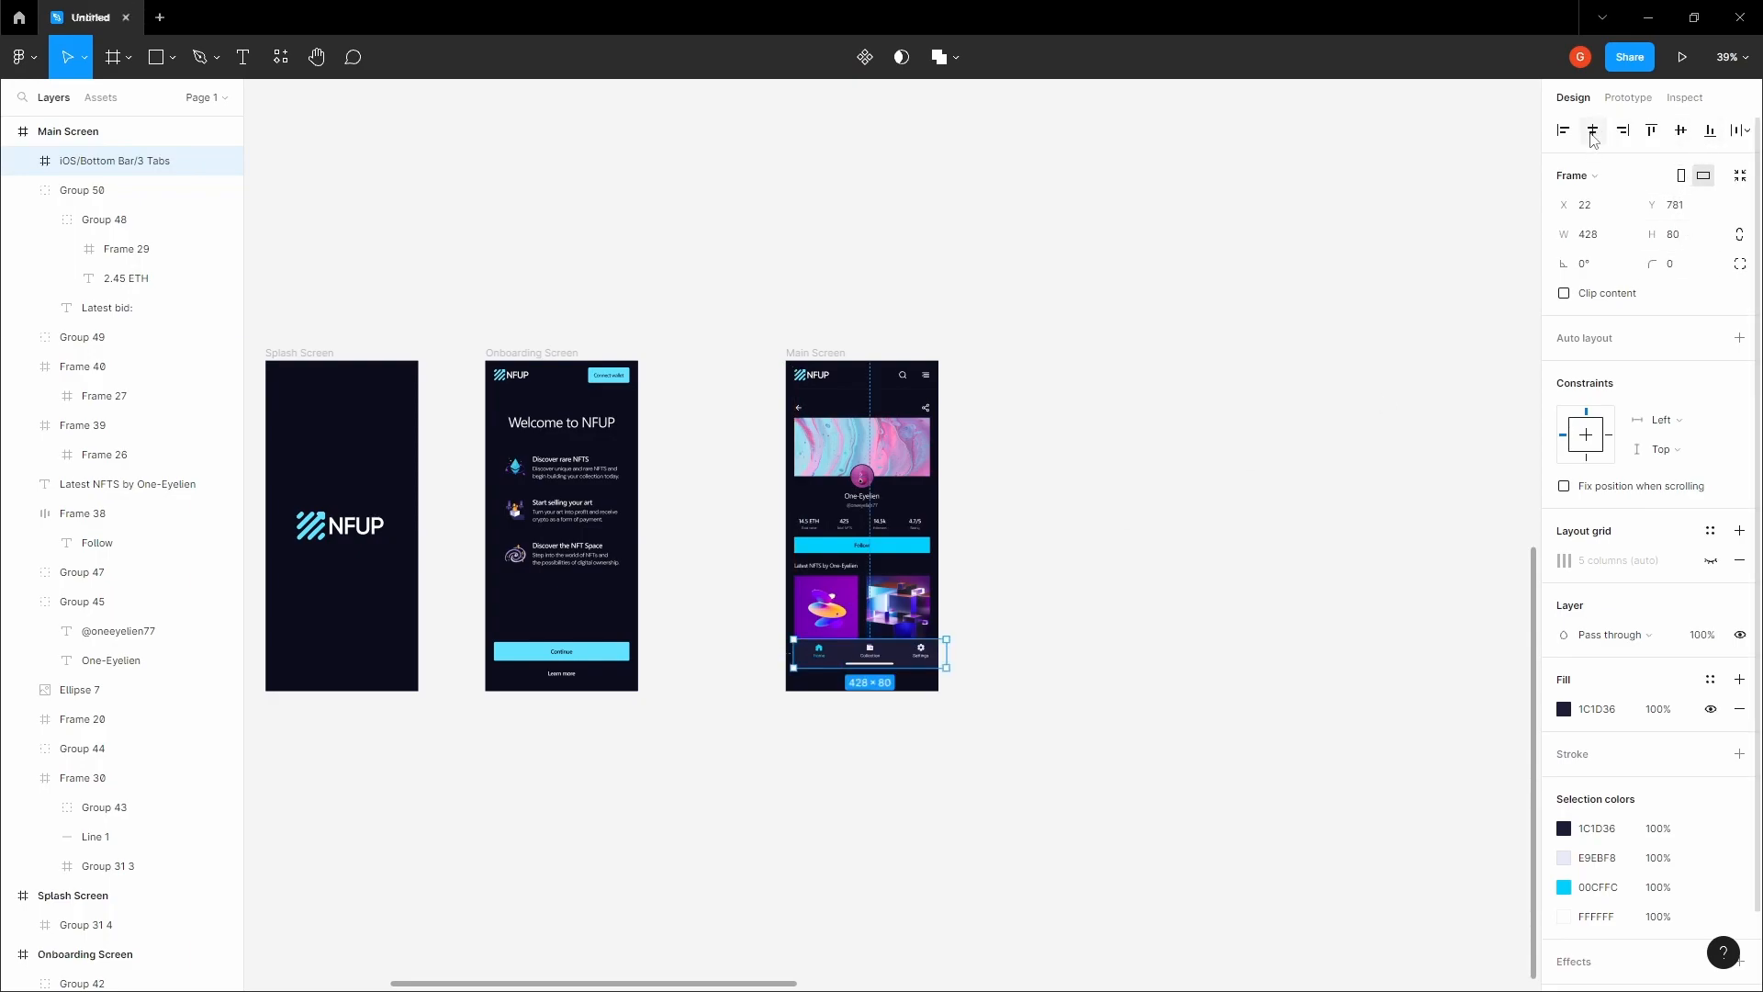
pyautogui.click(1593, 138)
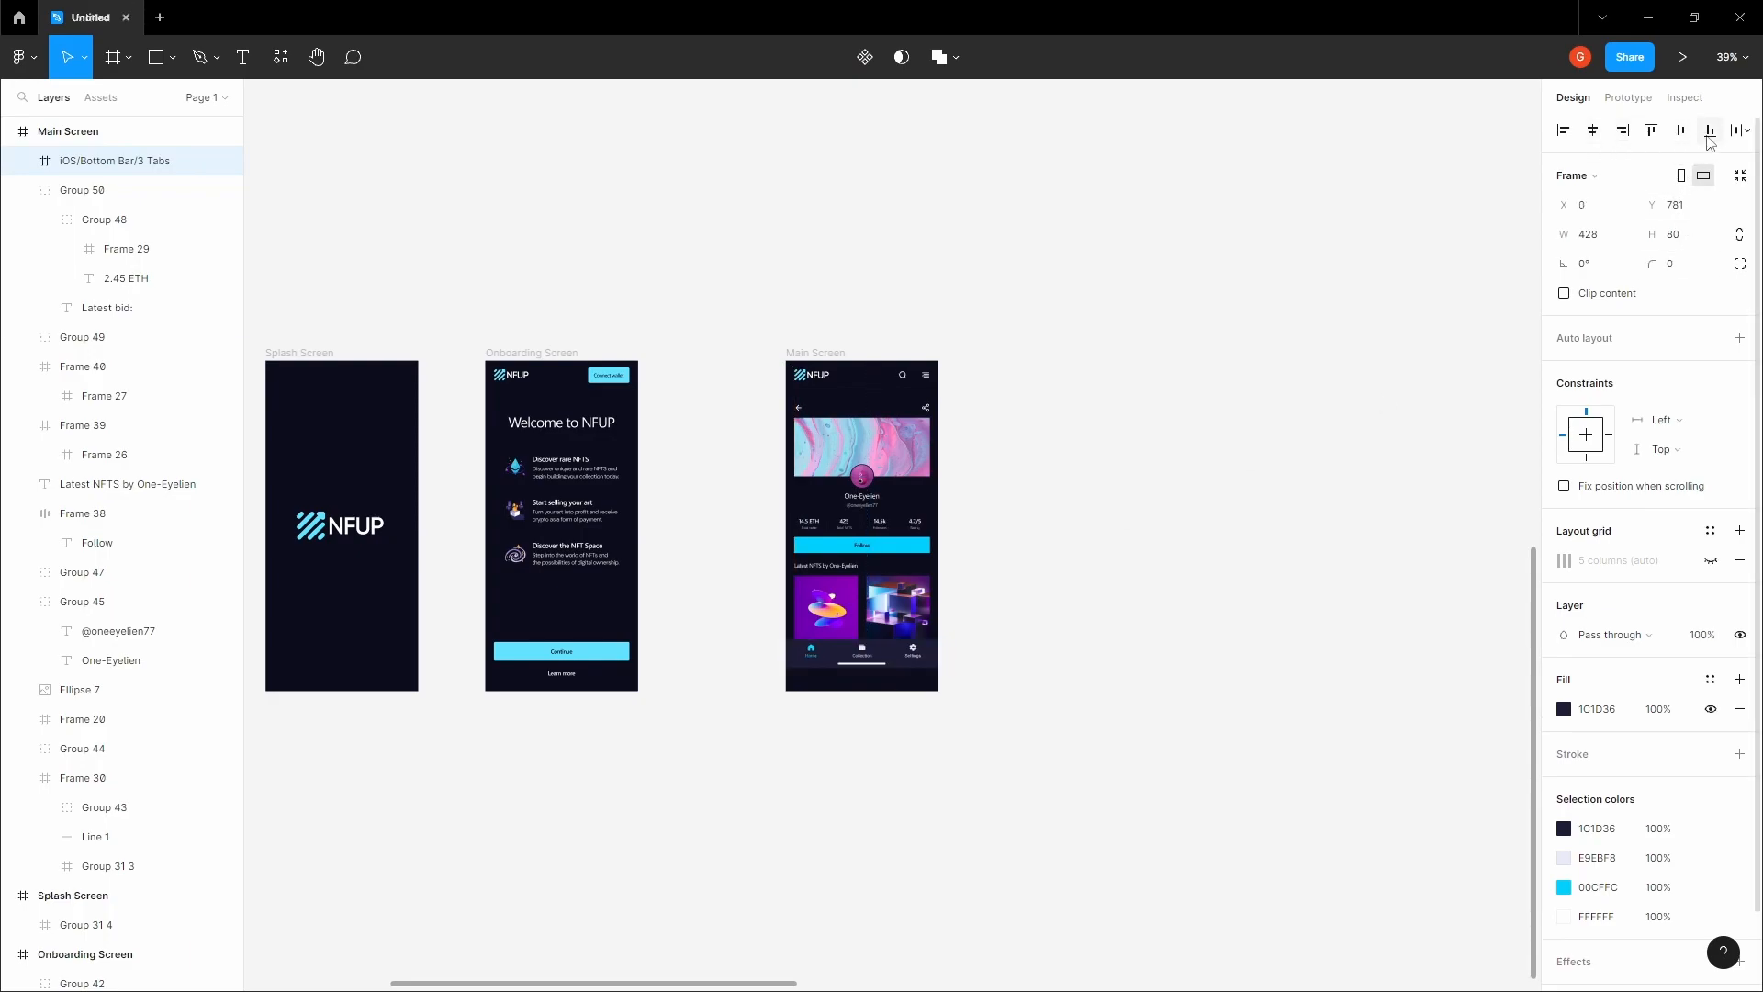
pyautogui.click(1709, 137)
# - Duplicate the Main Screen's bottom bar onto the empty canvas beside the screen
pyautogui.press('h')
pyautogui.scroll(4, 1027, 550)
pyautogui.moveTo(958, 634); pyautogui.dragTo(1050, 625)
pyautogui.press('v')
pyautogui.click(928, 765)
pyautogui.moveTo(838, 773); pyautogui.dragTo(1225, 773)
pyautogui.press('Escape')
# - Examine the tab layout and dimensions of the bottom bar copy on the canvas
pyautogui.press('h')
pyautogui.moveTo(1220, 650); pyautogui.dragTo(883, 473)
pyautogui.moveTo(769, 564); pyautogui.dragTo(888, 567)
pyautogui.press('space')
pyautogui.moveTo(929, 487); pyautogui.dragTo(806, 479)
pyautogui.click(829, 448)
pyautogui.press('space')
pyautogui.scroll(3, 823, 454)
pyautogui.moveTo(632, 534); pyautogui.dragTo(758, 533)
pyautogui.click(830, 465)
pyautogui.press('space')
pyautogui.moveTo(831, 466); pyautogui.dragTo(702, 466)
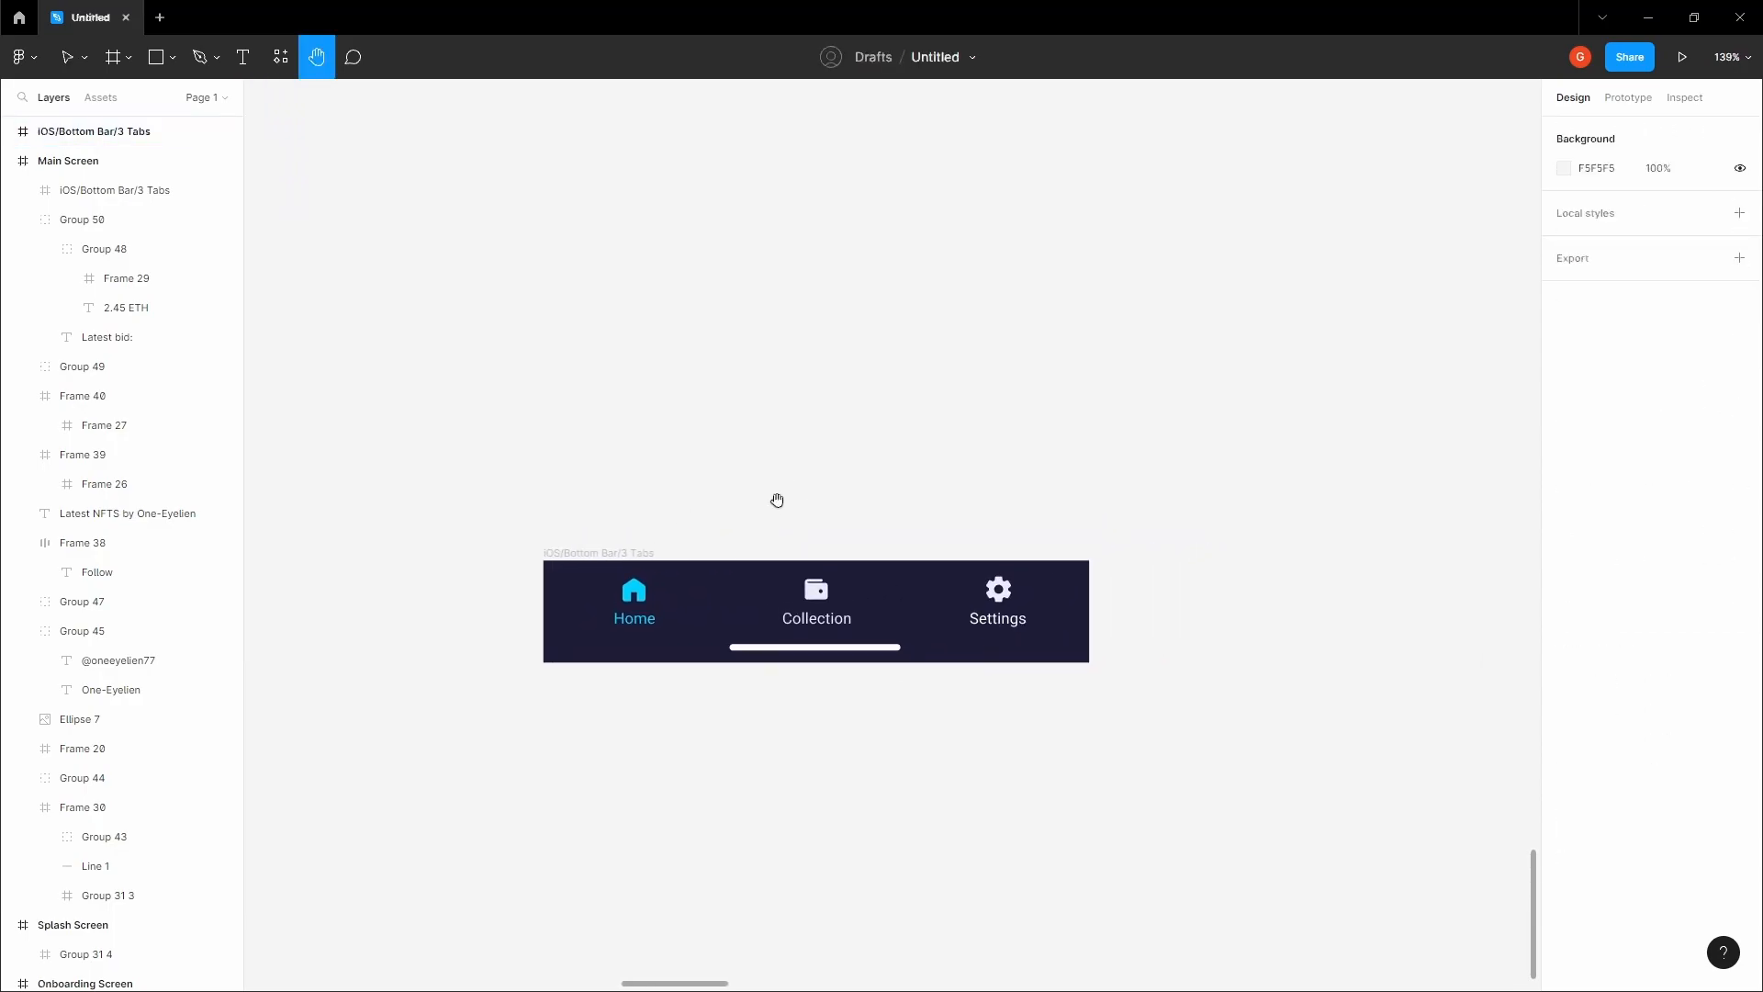
pyautogui.scroll(2, 817, 519)
pyautogui.moveTo(827, 515); pyautogui.dragTo(820, 473)
pyautogui.press('v')
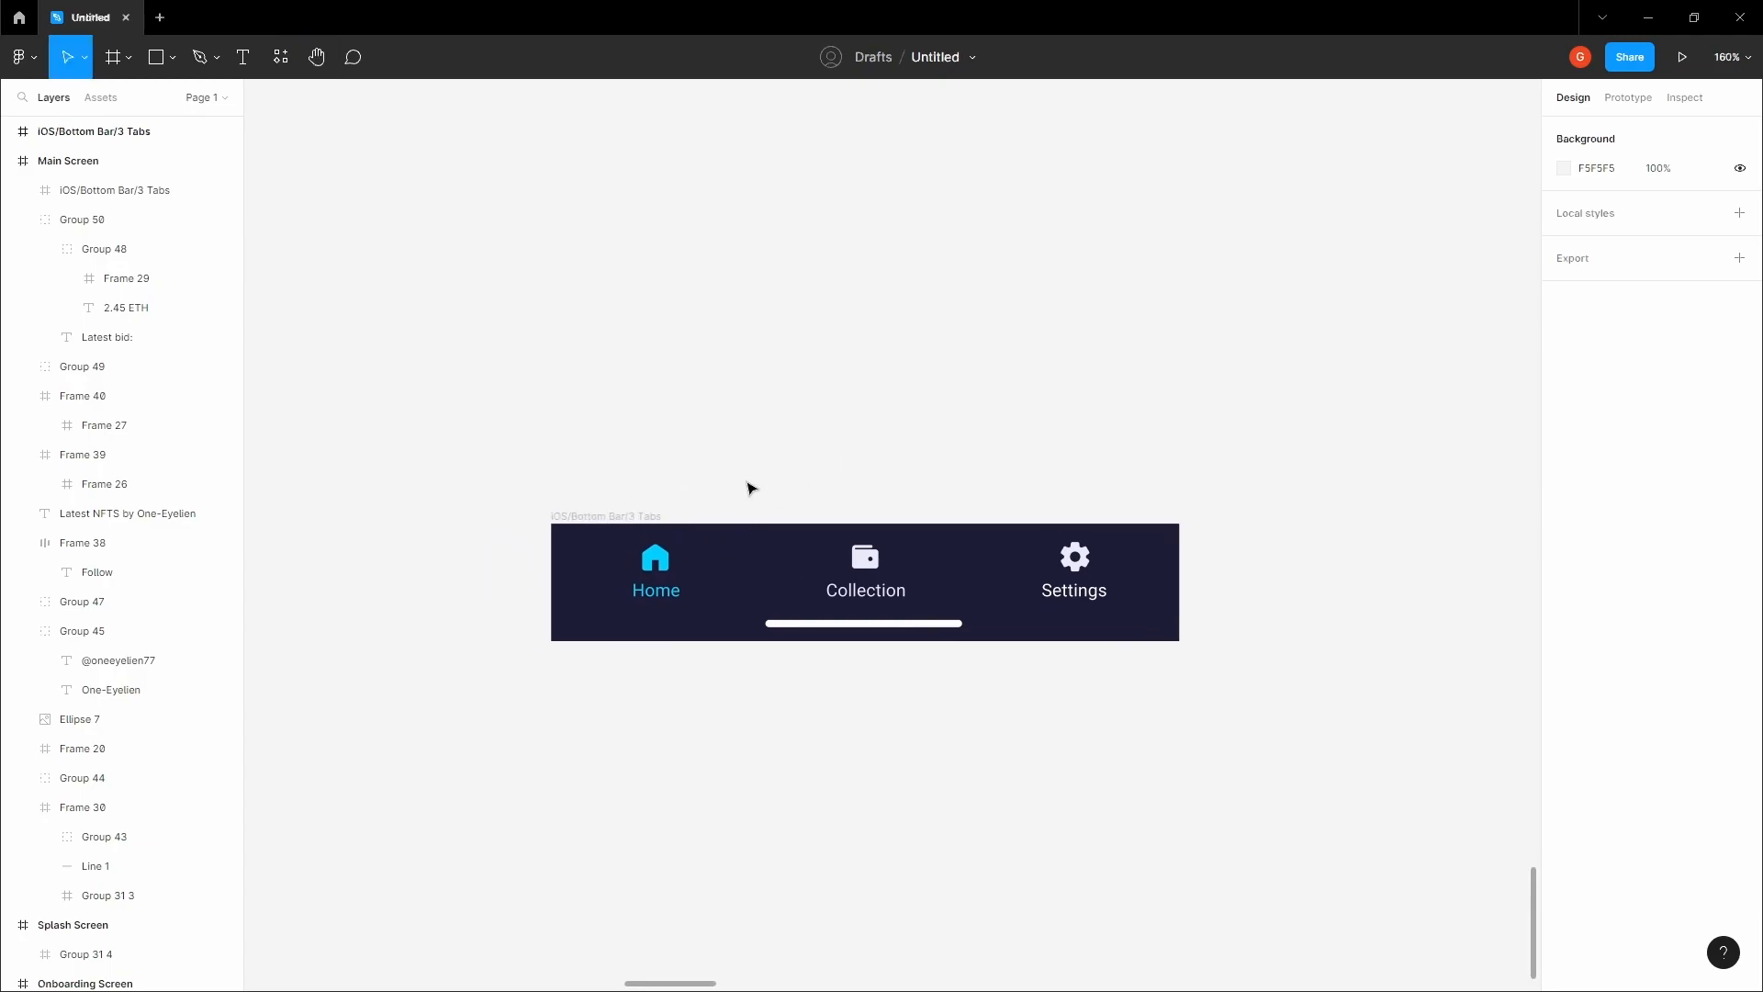
pyautogui.scroll(4, 735, 500)
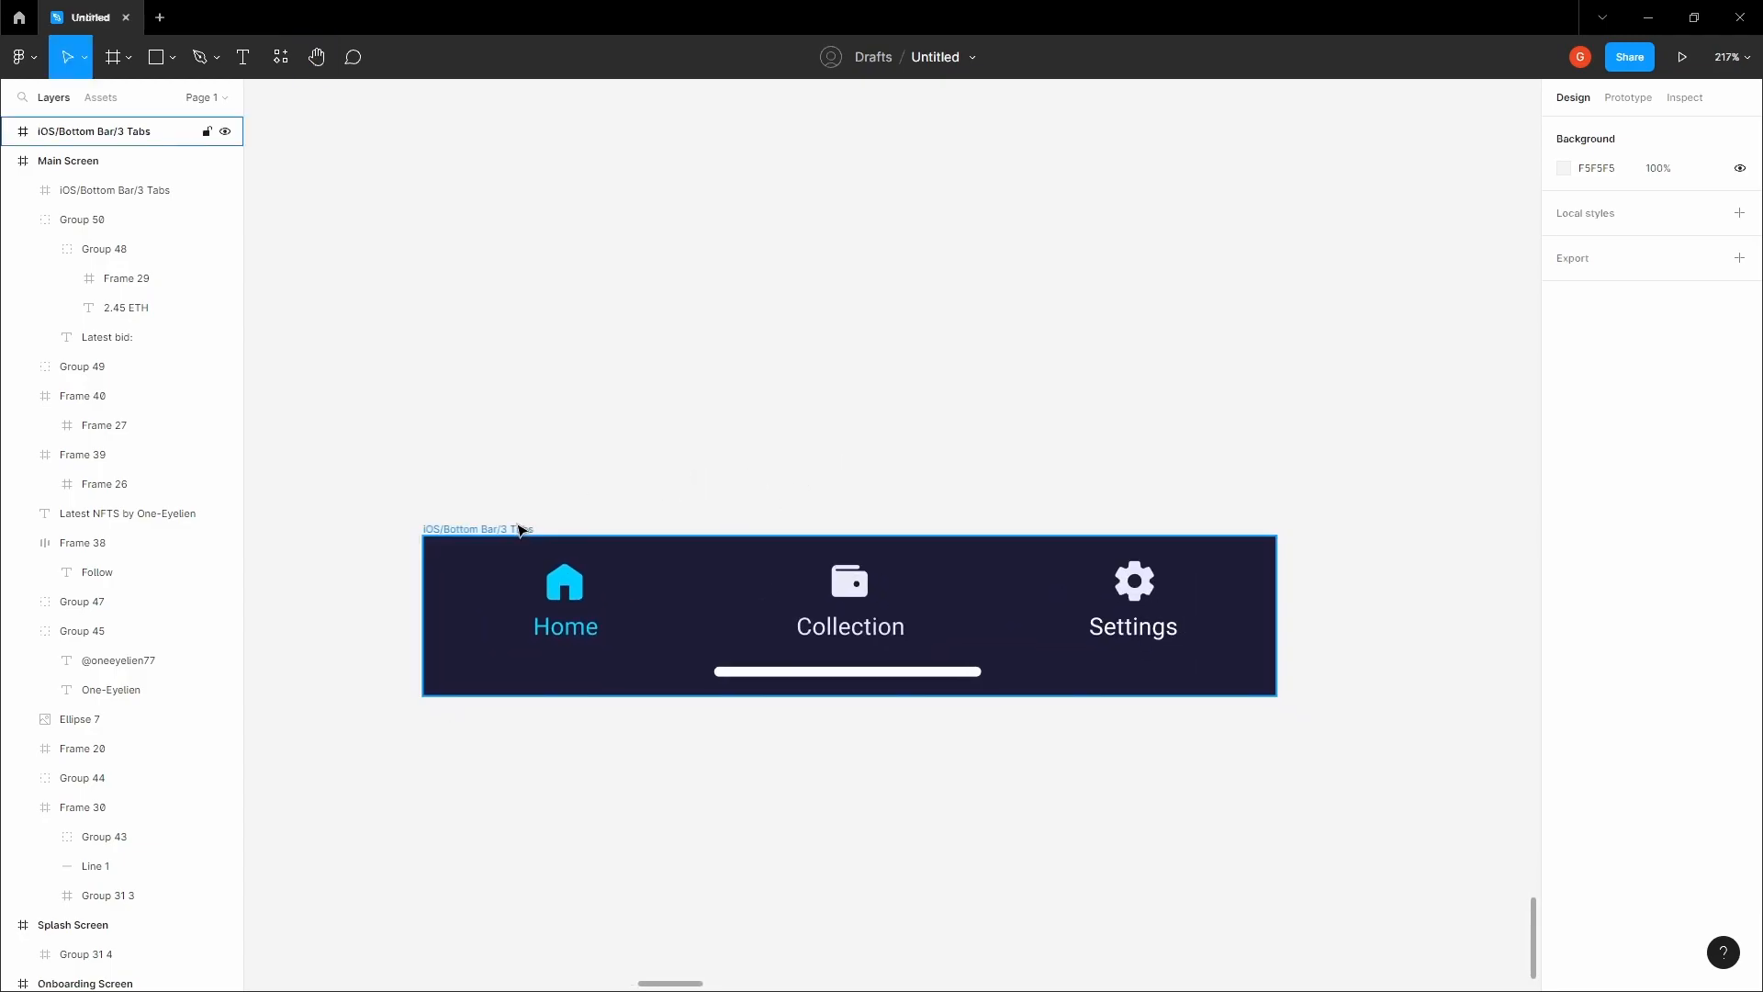
pyautogui.click(519, 529)
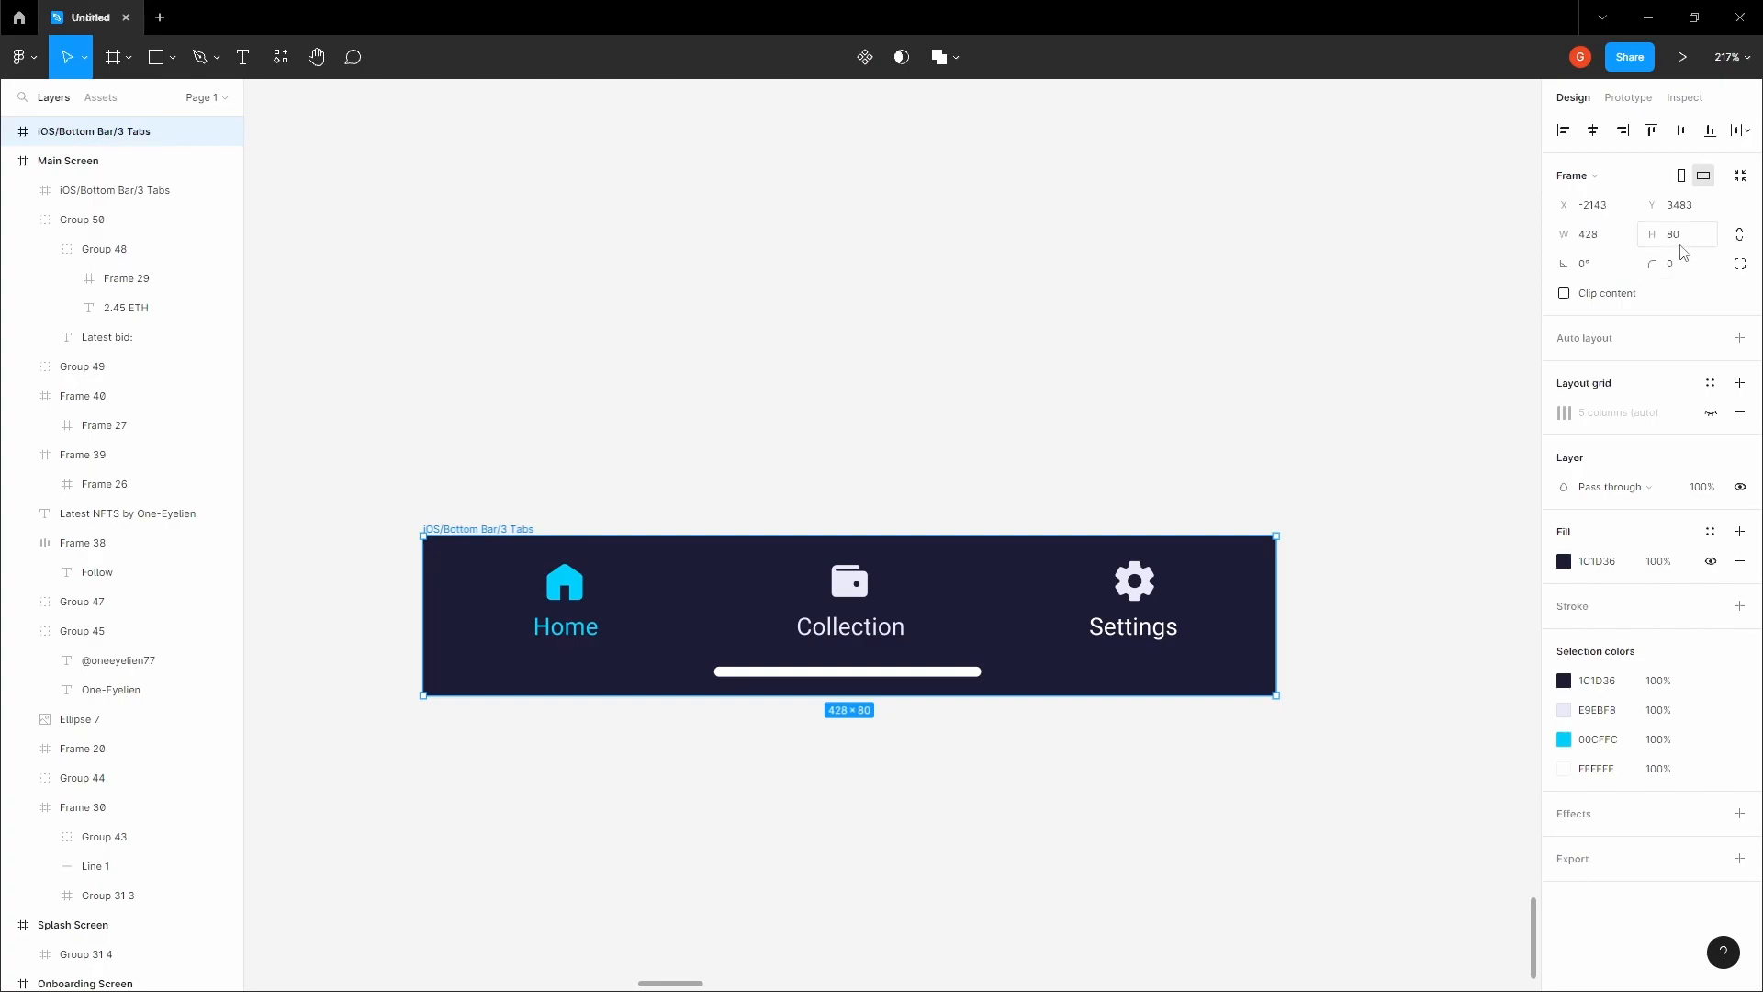
pyautogui.click(1121, 342)
pyautogui.press('h')
pyautogui.moveTo(844, 403); pyautogui.dragTo(857, 556)
pyautogui.scroll(-2, 907, 458)
pyautogui.press('v')
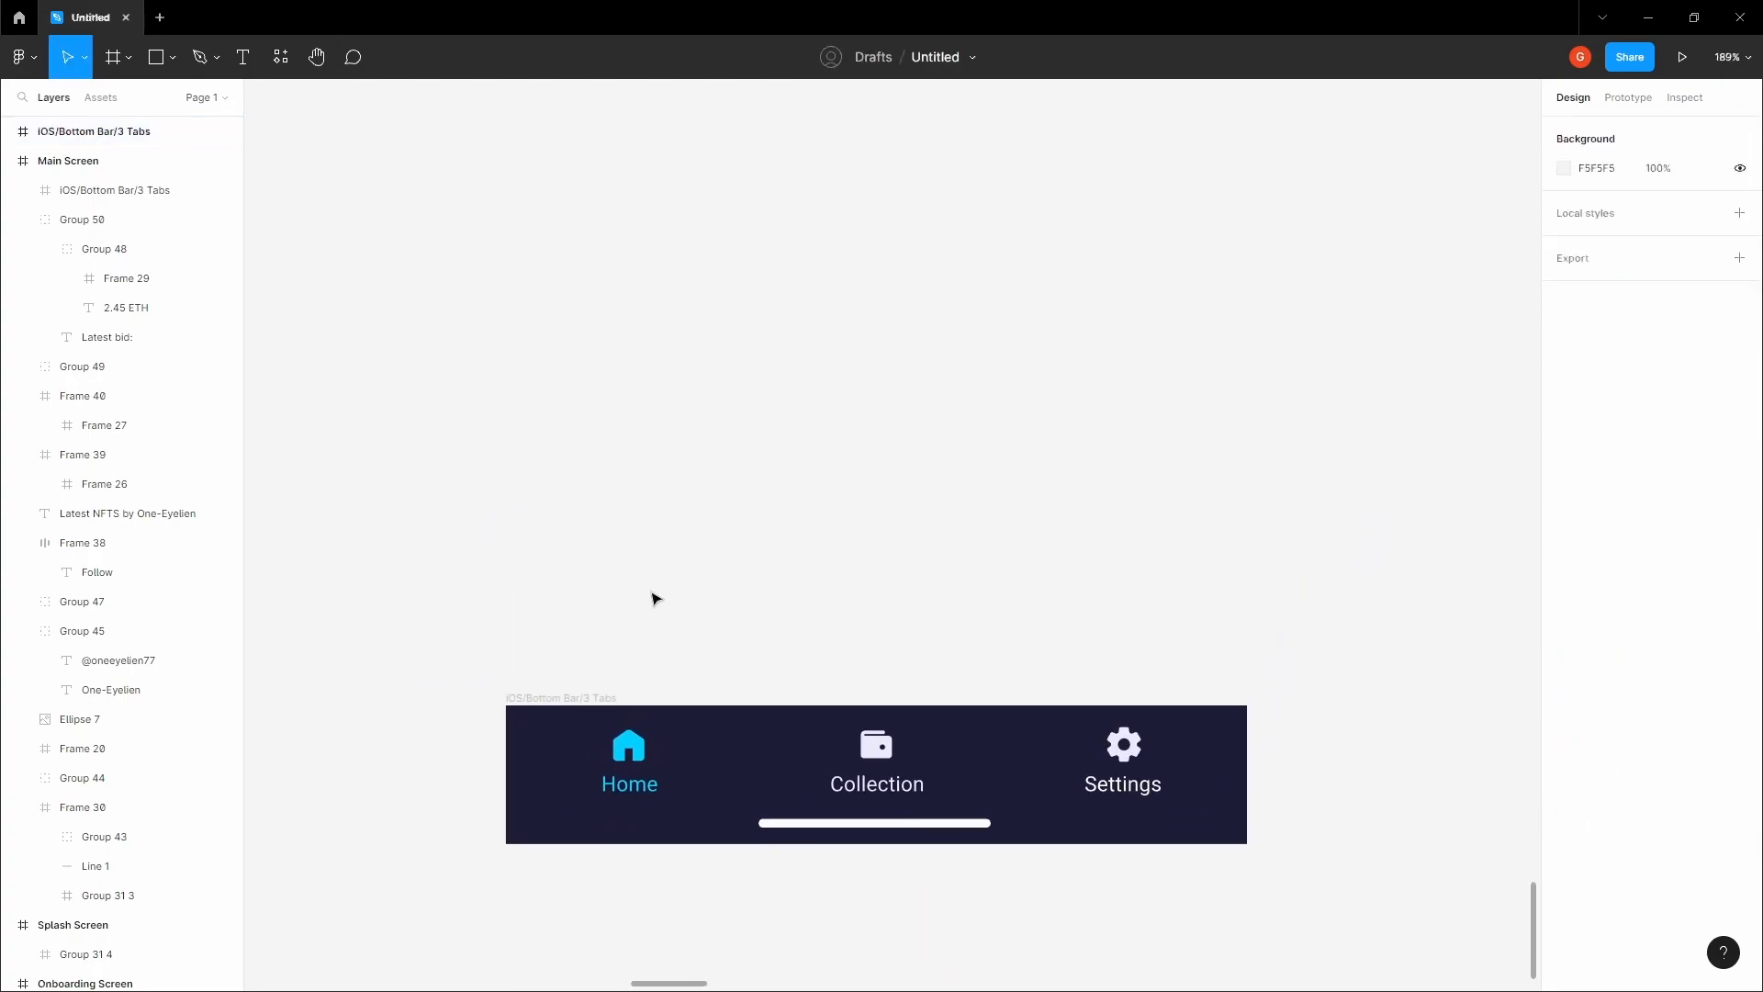
pyautogui.moveTo(599, 684); pyautogui.dragTo(658, 367)
pyautogui.click(669, 328)
pyautogui.click(578, 367)
pyautogui.press('Delete')
# - Draw a new frame above the bottom bar copy and size it to 428 × 80
pyautogui.press('f')
pyautogui.click(531, 393)
pyautogui.moveTo(630, 378); pyautogui.dragTo(1249, 390)
pyautogui.moveTo(439, 385); pyautogui.dragTo(502, 391)
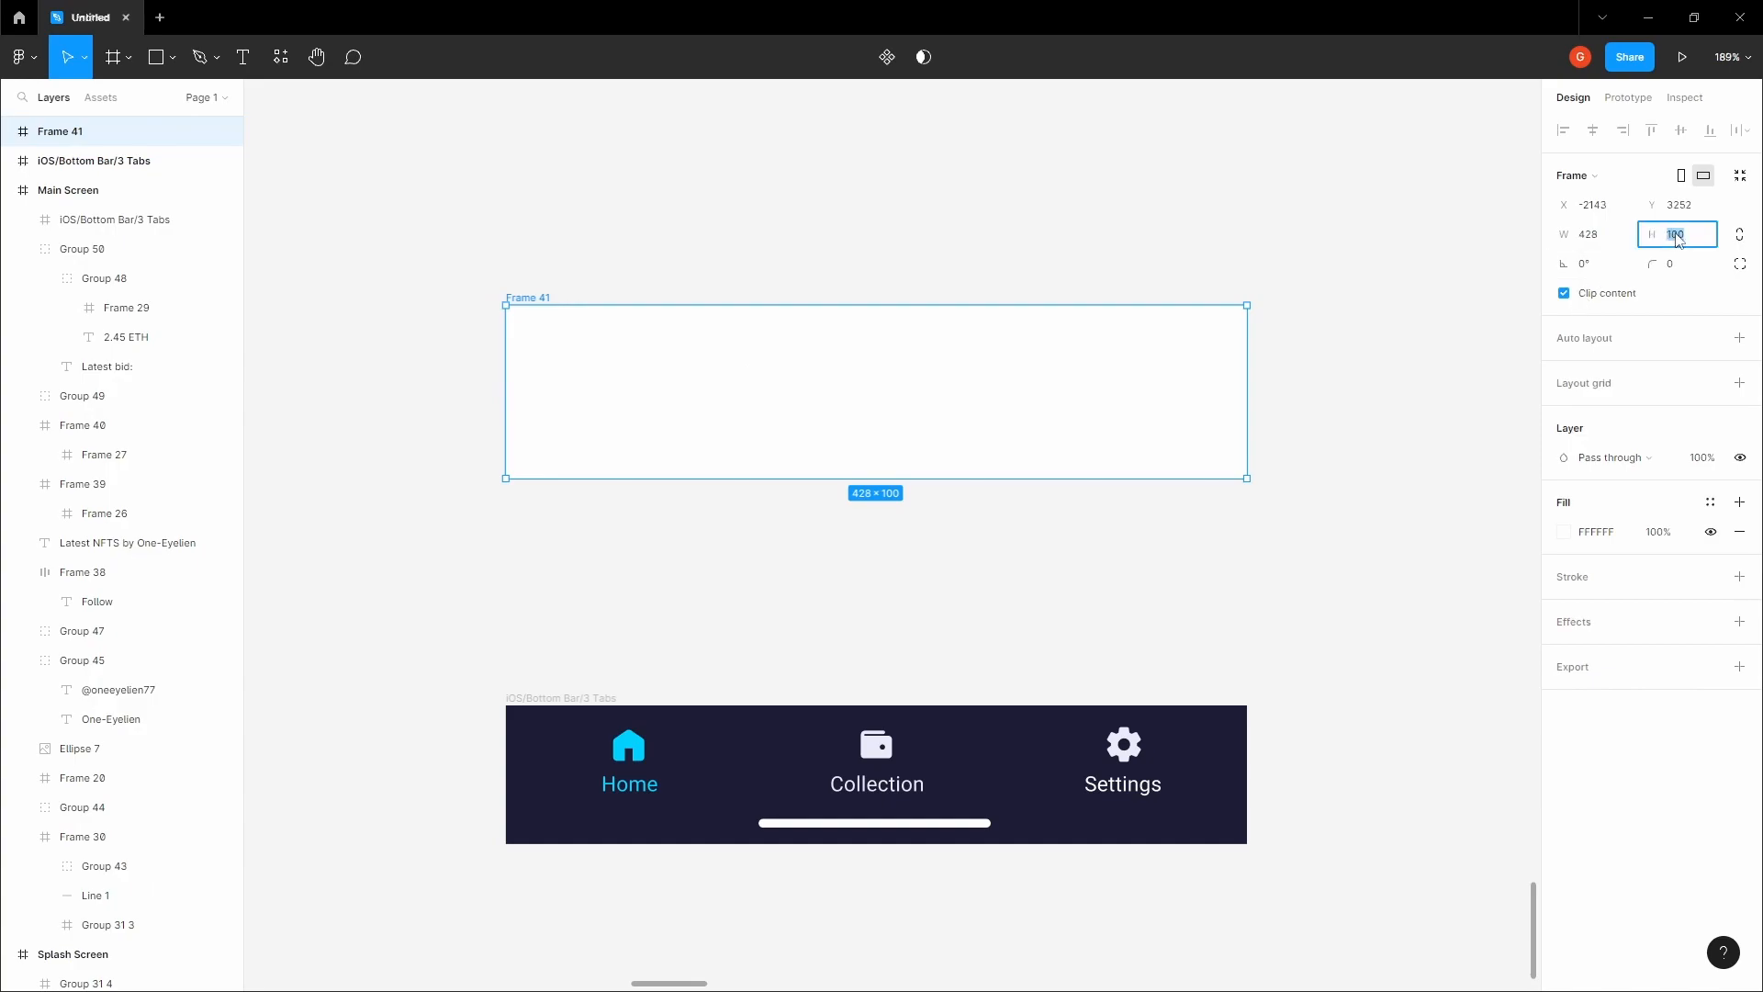
pyautogui.press('Tab')
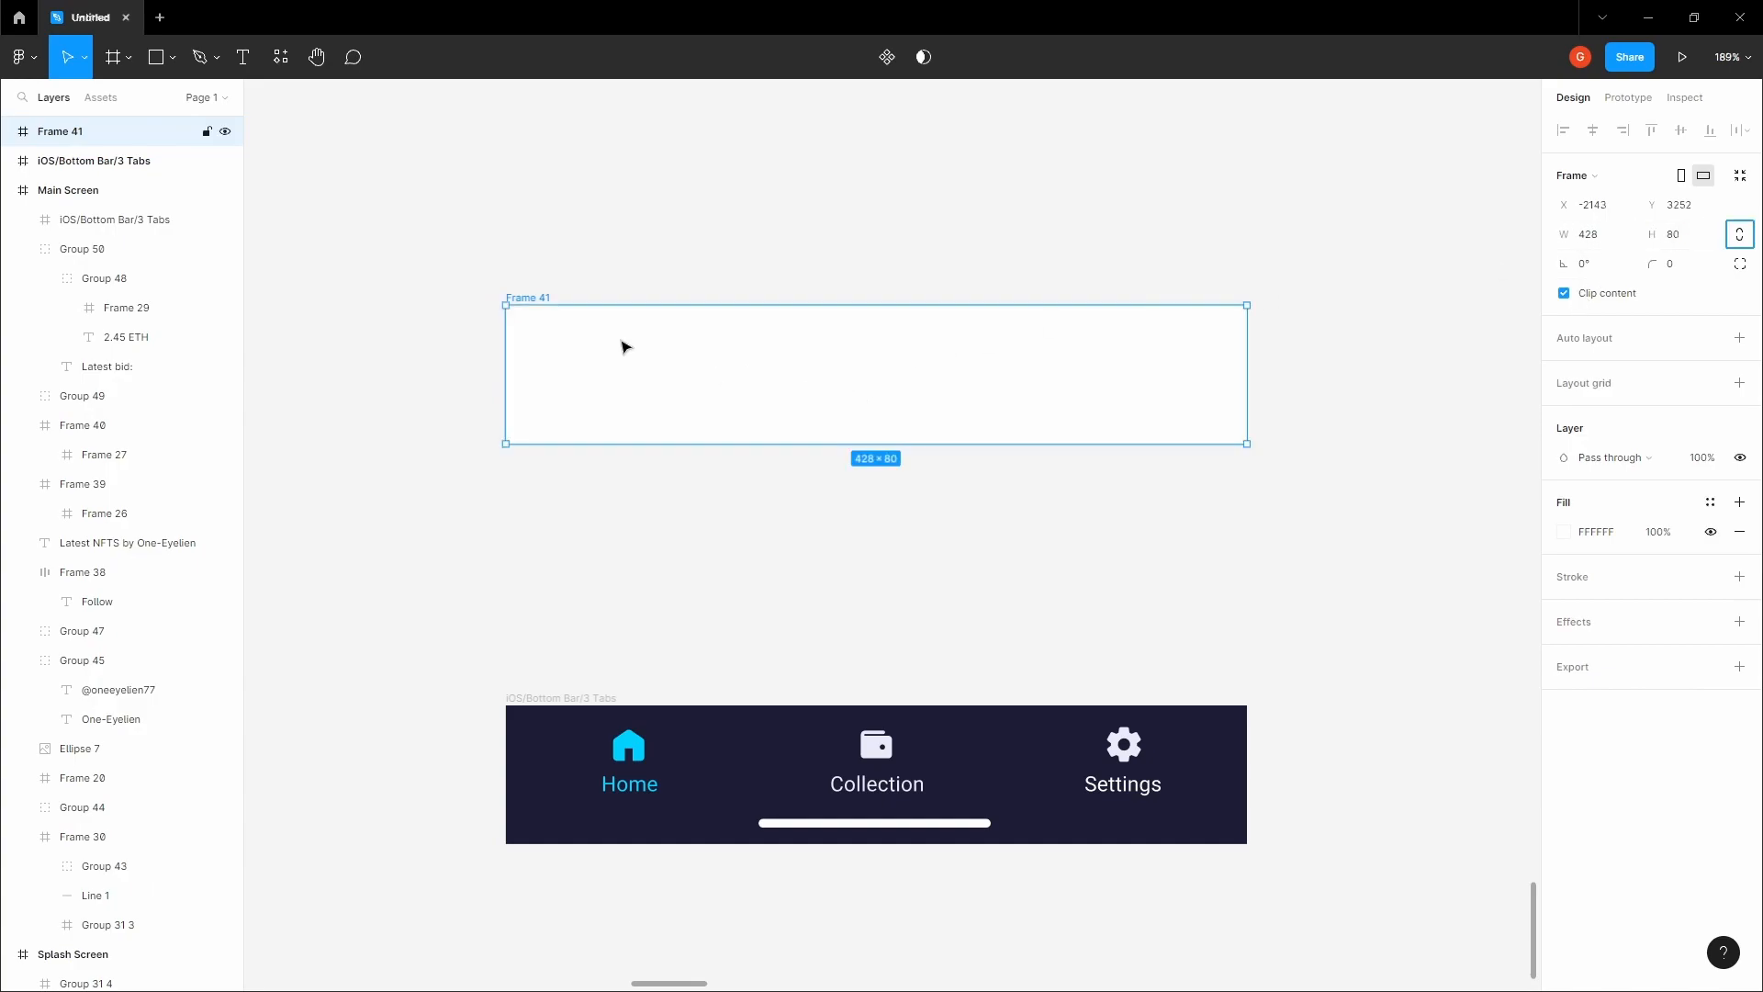
pyautogui.click(583, 701)
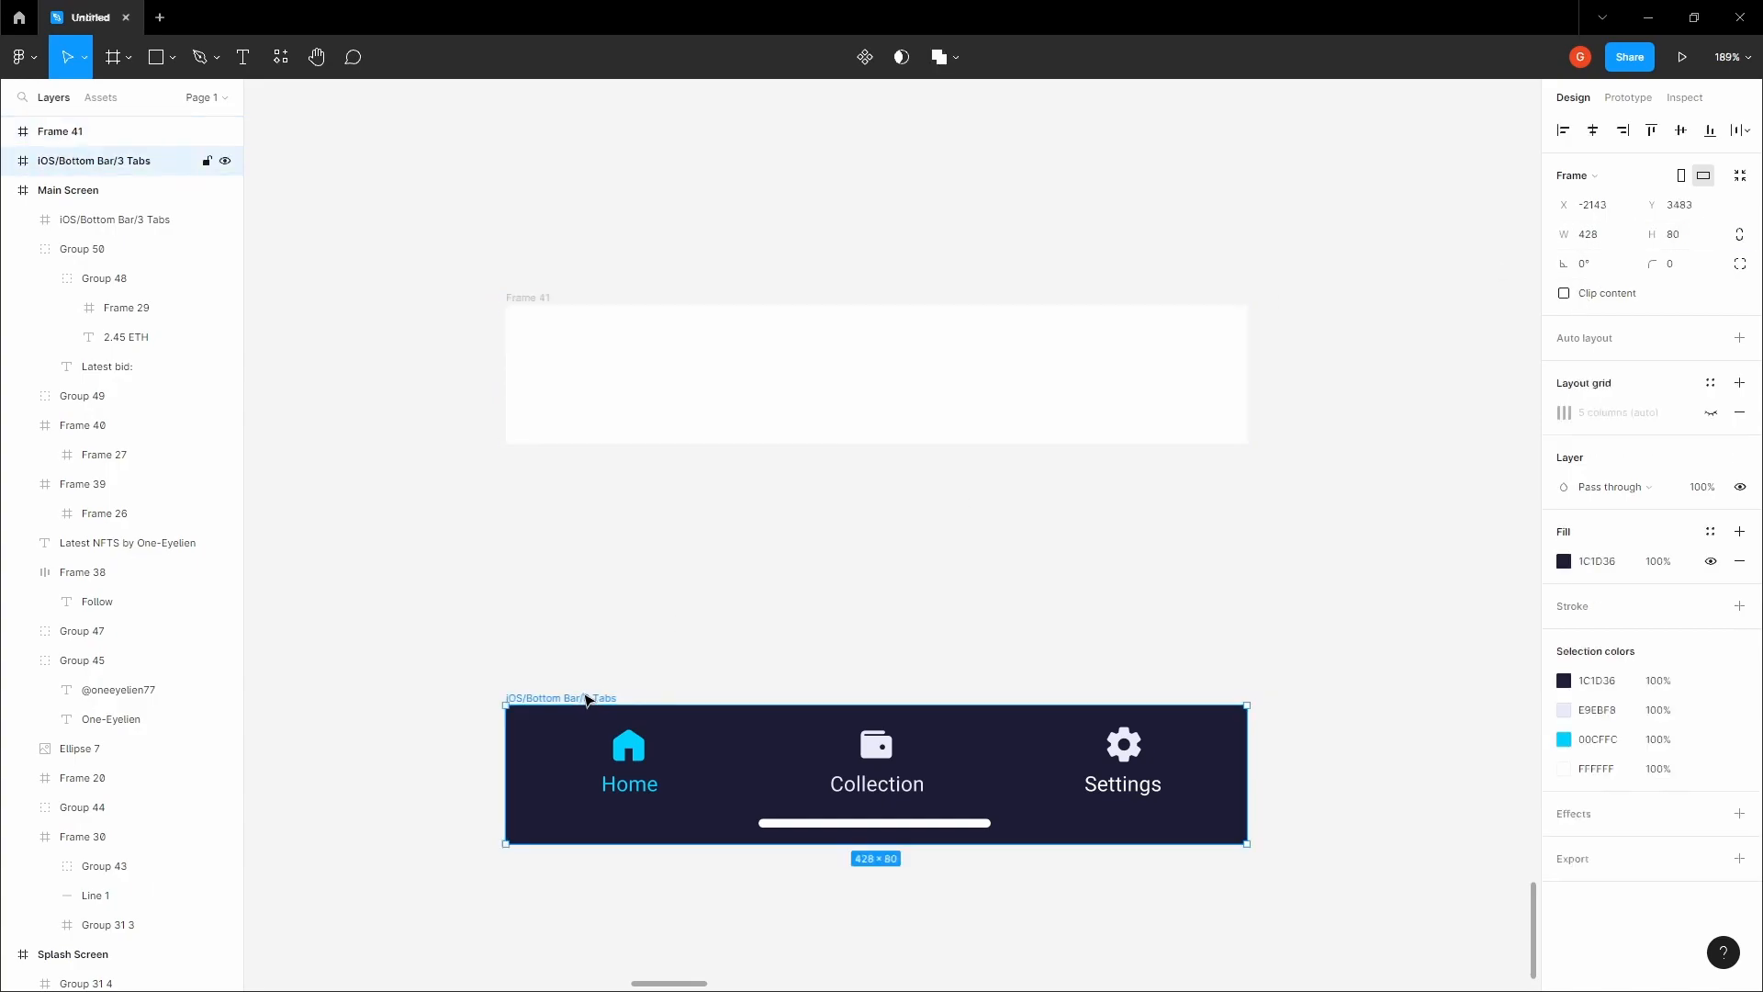
pyautogui.click(565, 550)
pyautogui.click(542, 296)
pyautogui.click(1179, 187)
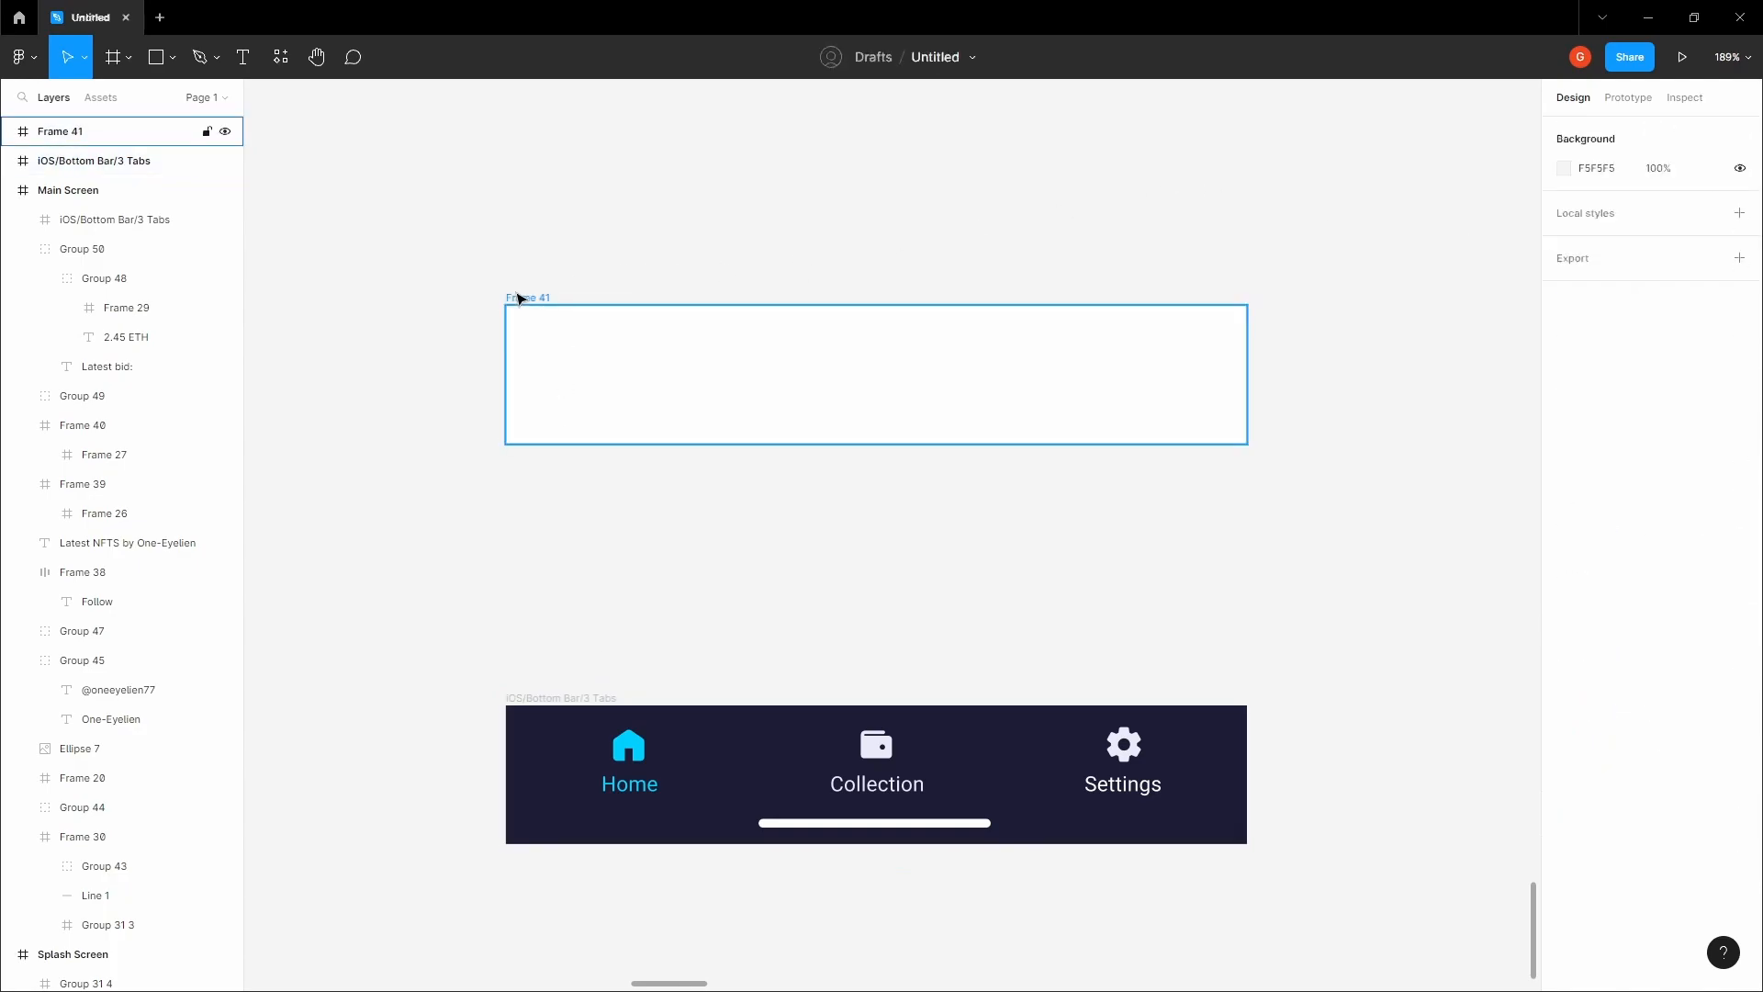
# - Shift the new frame slightly to X -2134, Y 3263 and fill it with mustard yellow C3A32F
pyautogui.moveTo(516, 298); pyautogui.dragTo(531, 317)
pyautogui.click(1570, 536)
pyautogui.moveTo(1476, 576); pyautogui.dragTo(1448, 695)
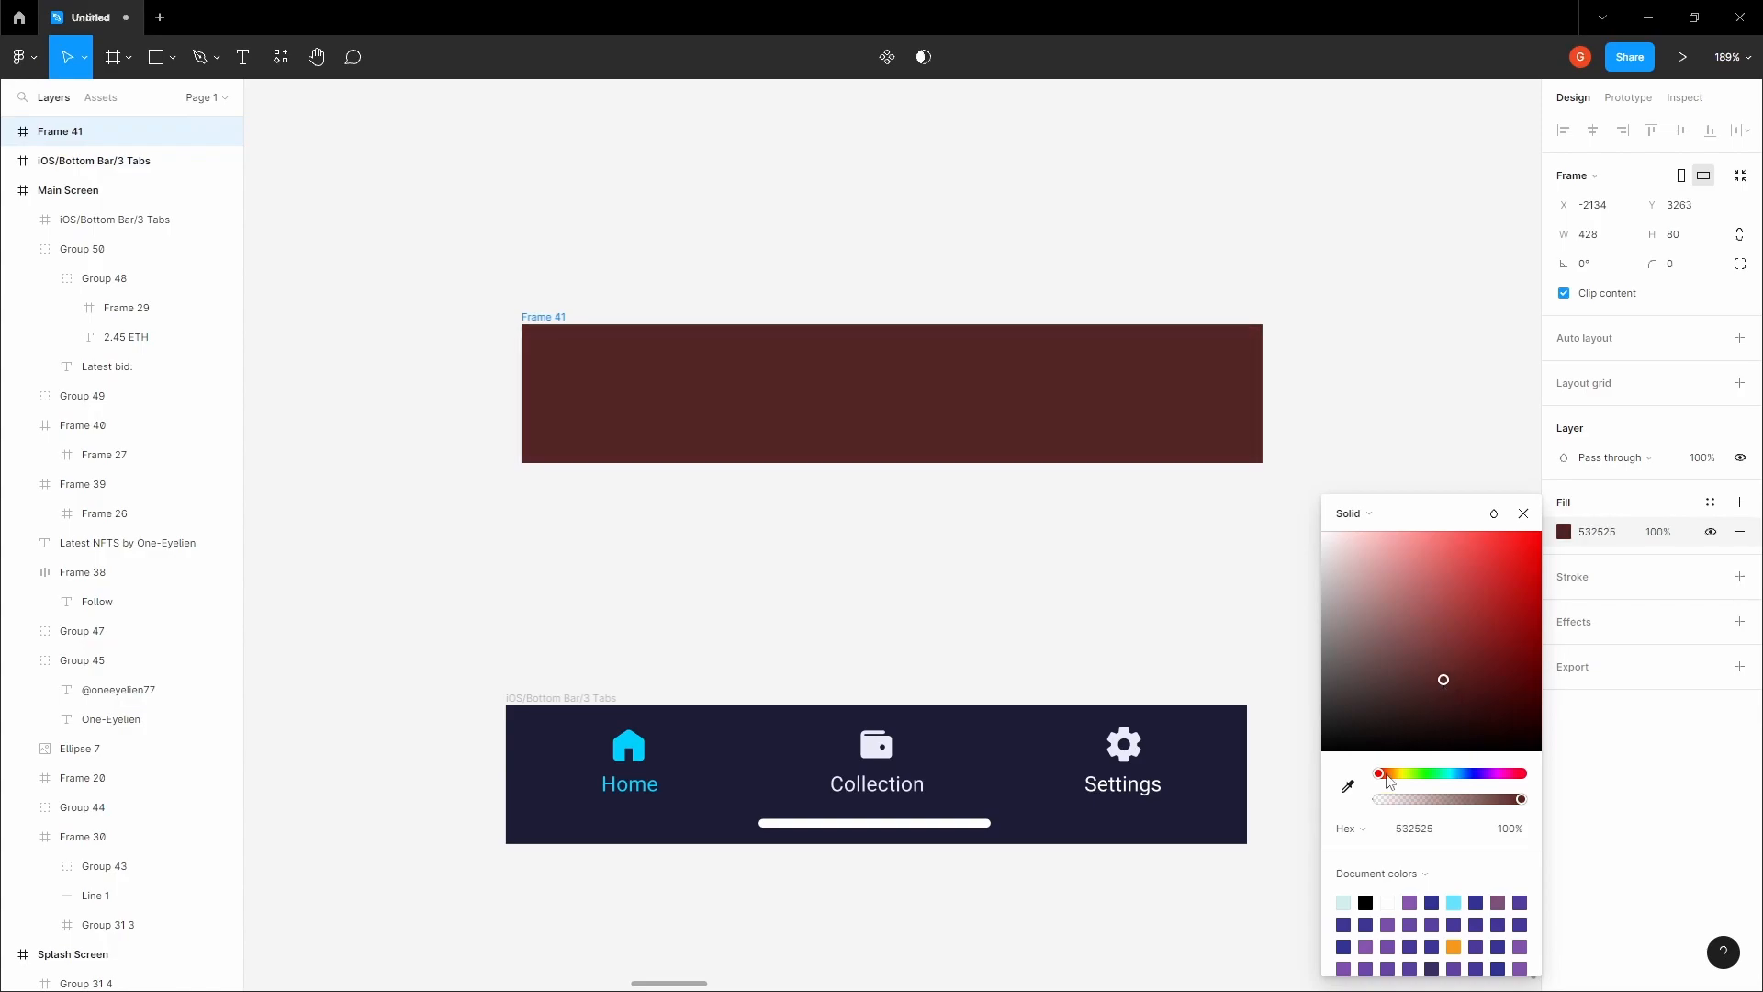
pyautogui.moveTo(1382, 773); pyautogui.dragTo(1400, 773)
pyautogui.moveTo(1448, 689); pyautogui.dragTo(1489, 587)
pyautogui.click(1102, 549)
pyautogui.scroll(2, 1102, 549)
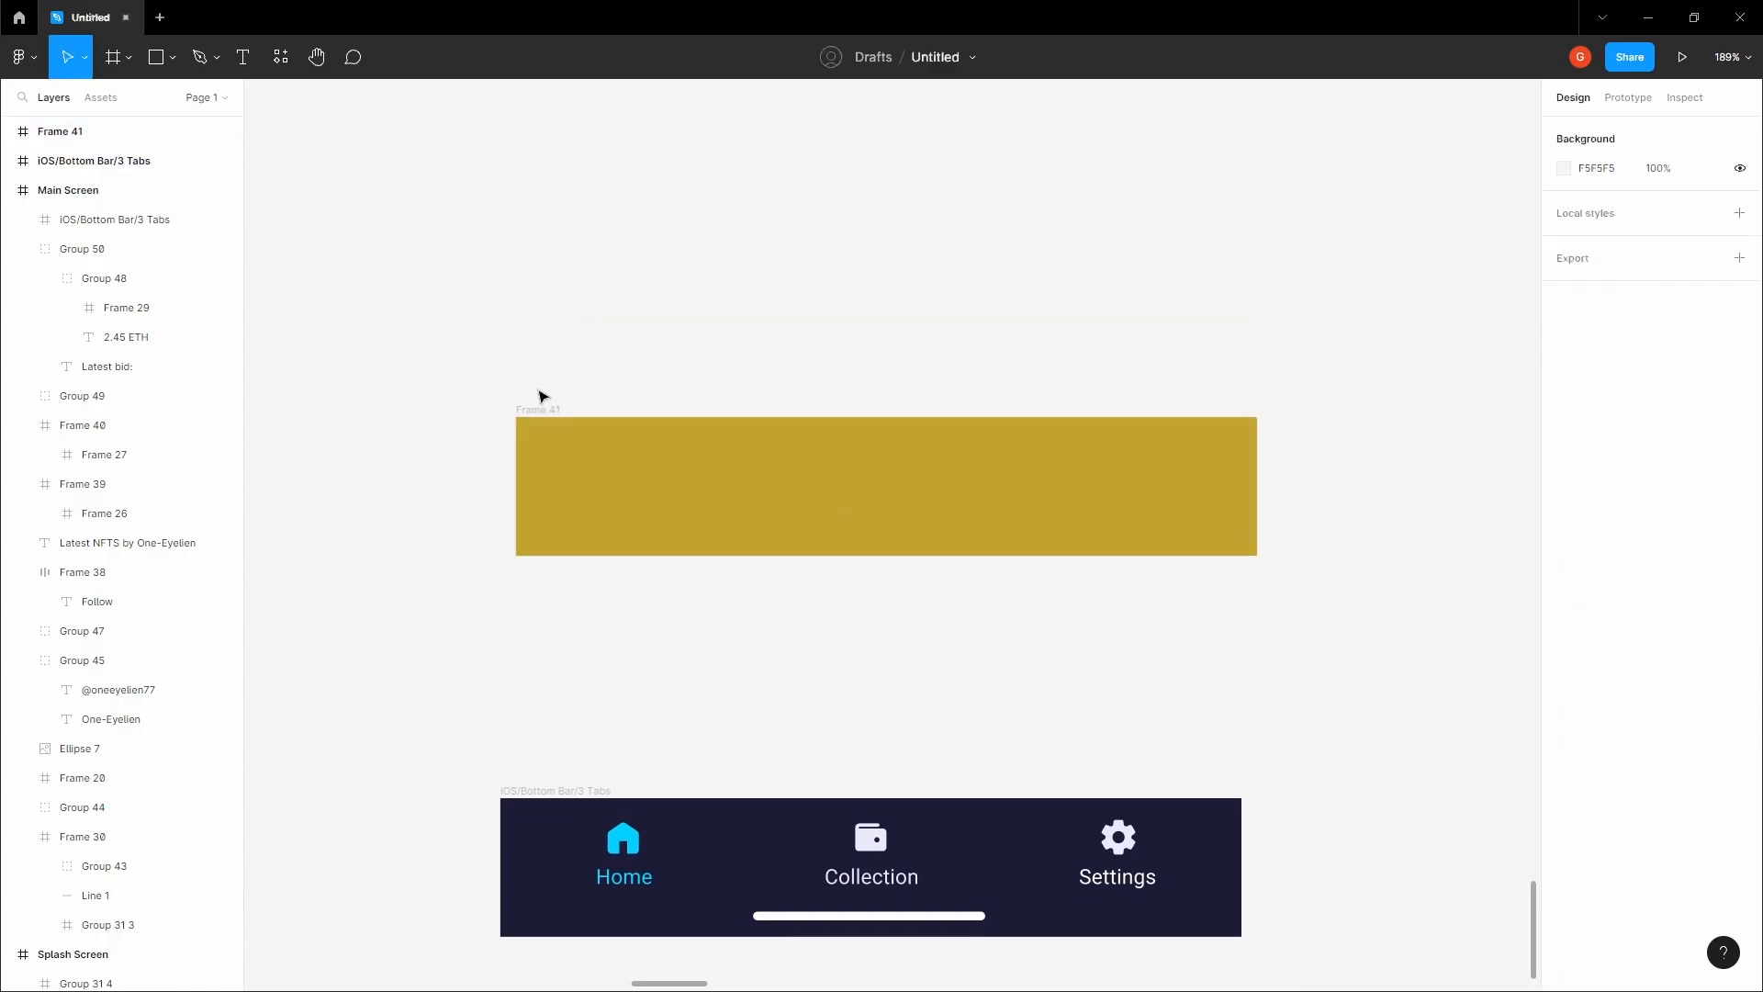
# - Draw a nested frame inside the mustard frame, covering its full 428 × 80 area
pyautogui.click(540, 407)
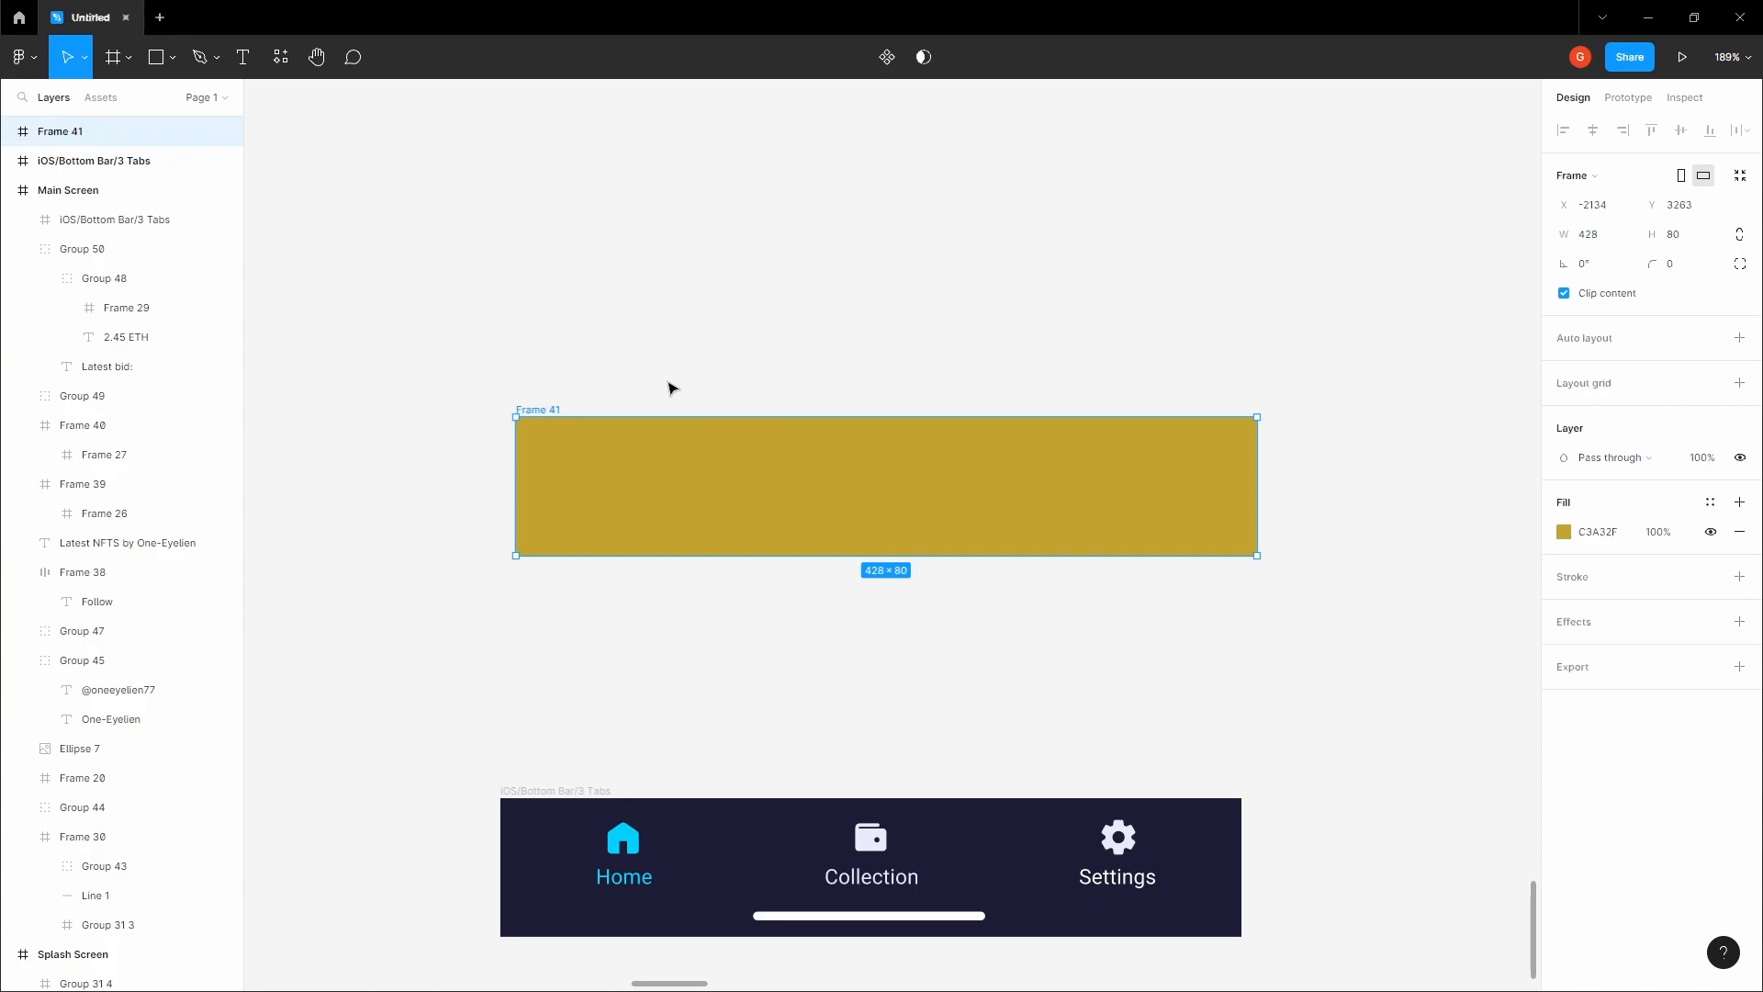
pyautogui.click(617, 385)
pyautogui.click(528, 409)
pyautogui.scroll(2, 551, 443)
pyautogui.scroll(1, 540, 496)
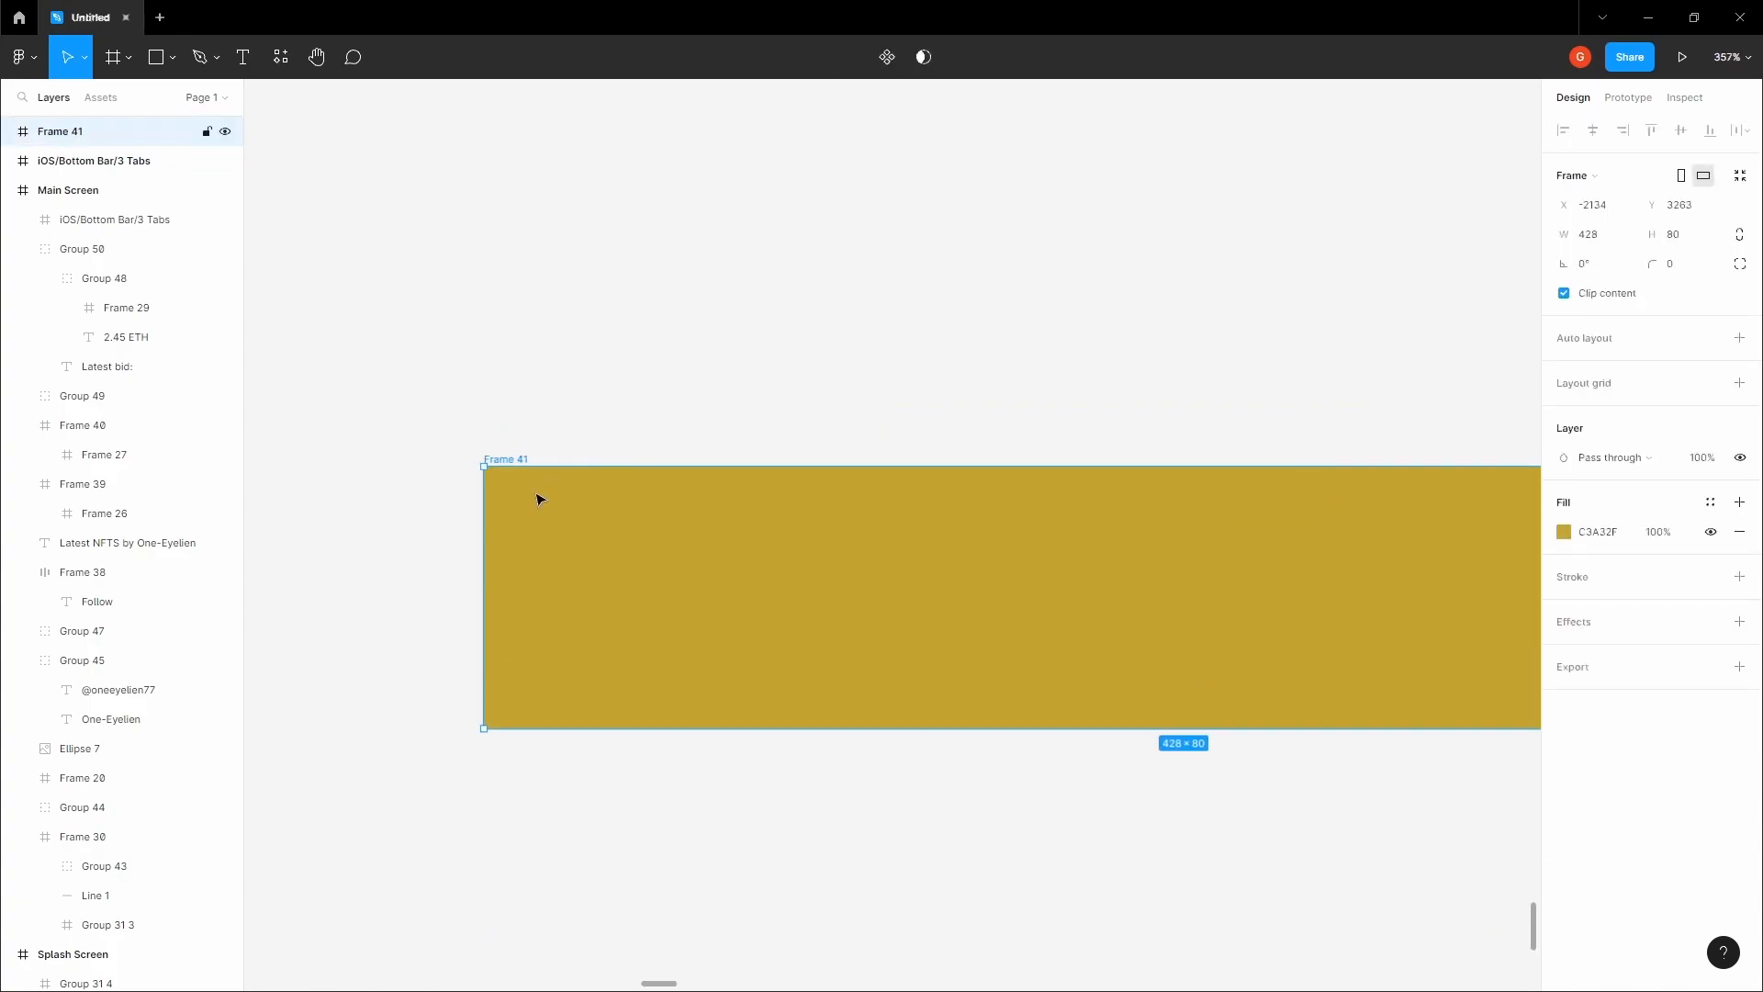
pyautogui.scroll(1, 537, 496)
pyautogui.press('f')
pyautogui.moveTo(466, 457); pyautogui.dragTo(771, 811)
pyautogui.scroll(-5, 771, 811)
pyautogui.moveTo(767, 716); pyautogui.dragTo(1375, 716)
pyautogui.scroll(2, 1341, 634)
# - Set the nested frame's width to 428/3 and fill it with coral red FA5B5B
pyautogui.click(1608, 237)
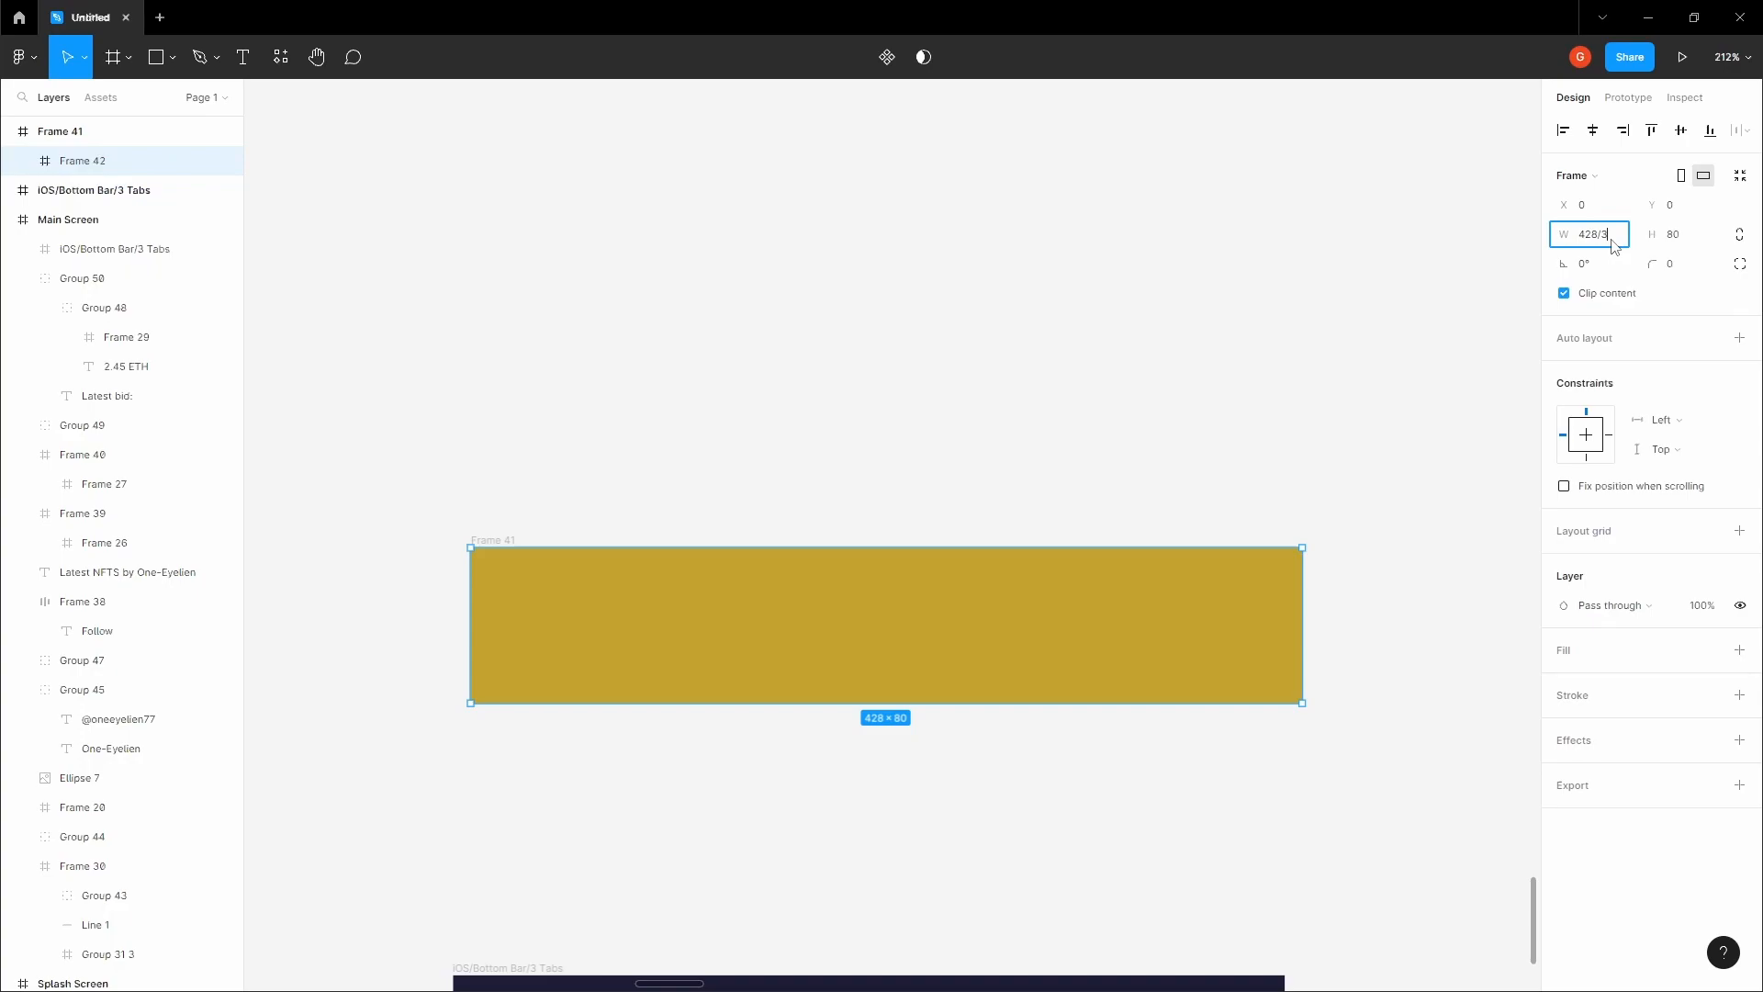
pyautogui.press('Return')
pyautogui.click(1738, 651)
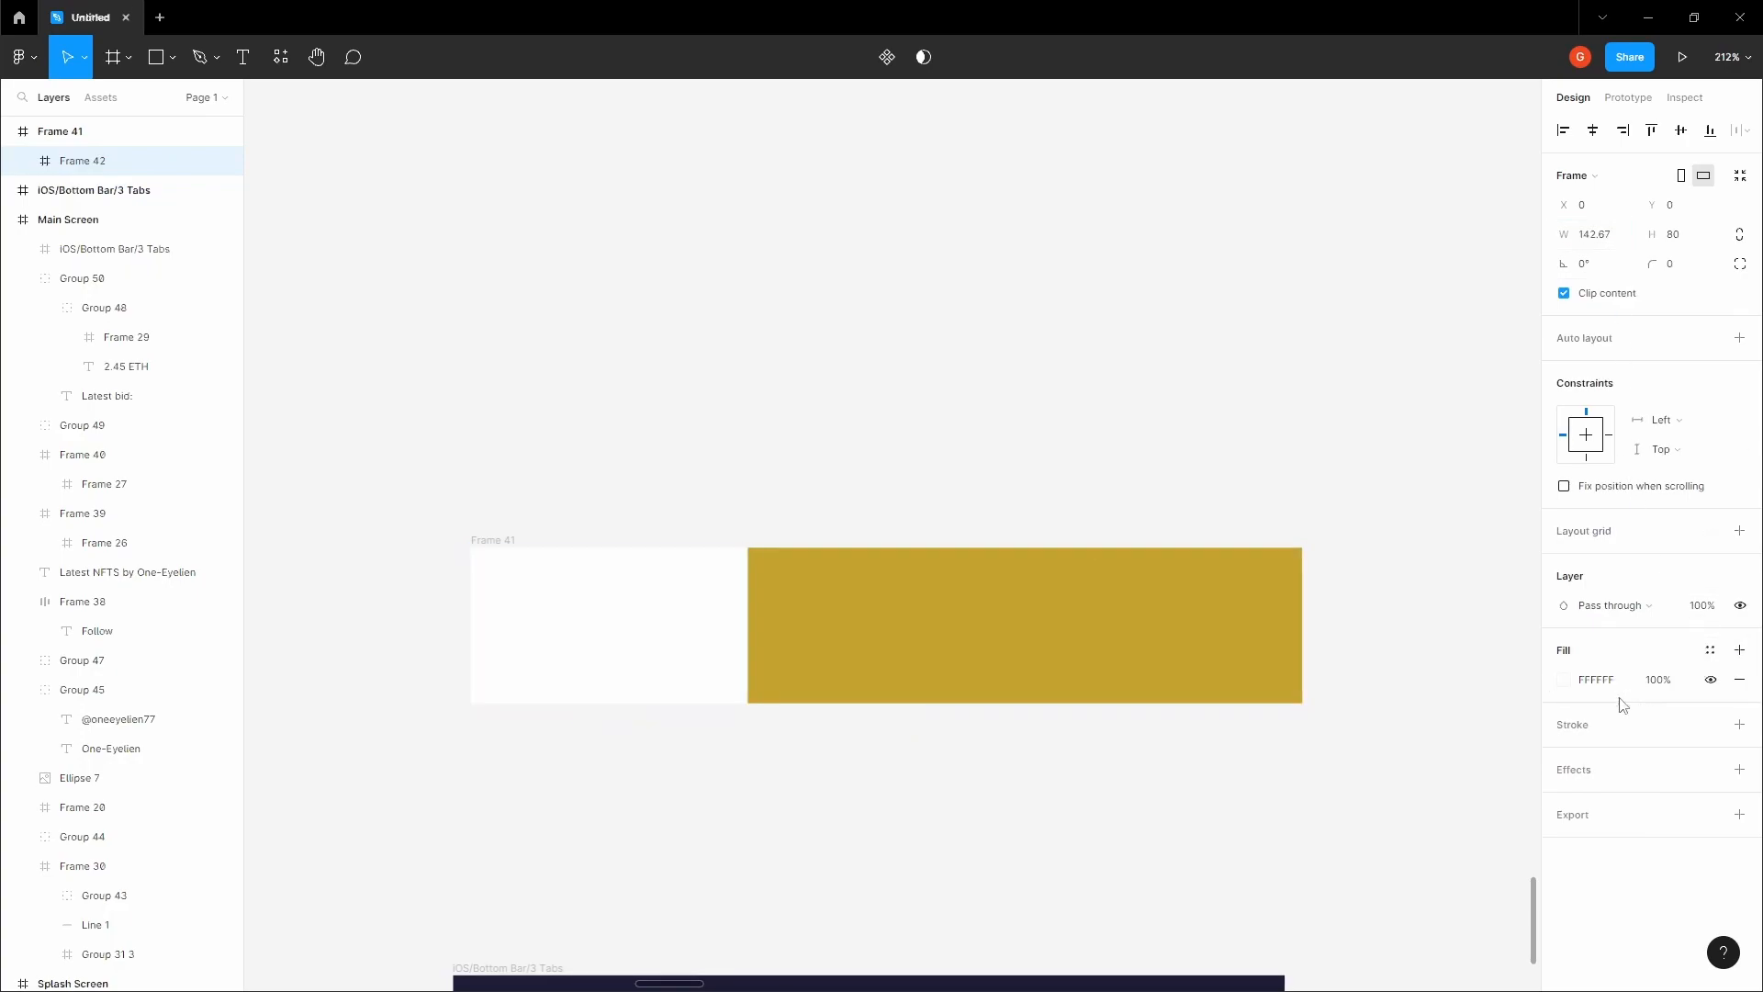
pyautogui.click(1562, 679)
pyautogui.click(1462, 541)
pyautogui.click(964, 343)
# - Duplicate the red frame directly beside it at X 143 and fill the copy with blue 3143A3
pyautogui.hscroll(2, 964, 342)
pyautogui.click(566, 562)
pyautogui.moveTo(566, 562); pyautogui.dragTo(867, 598)
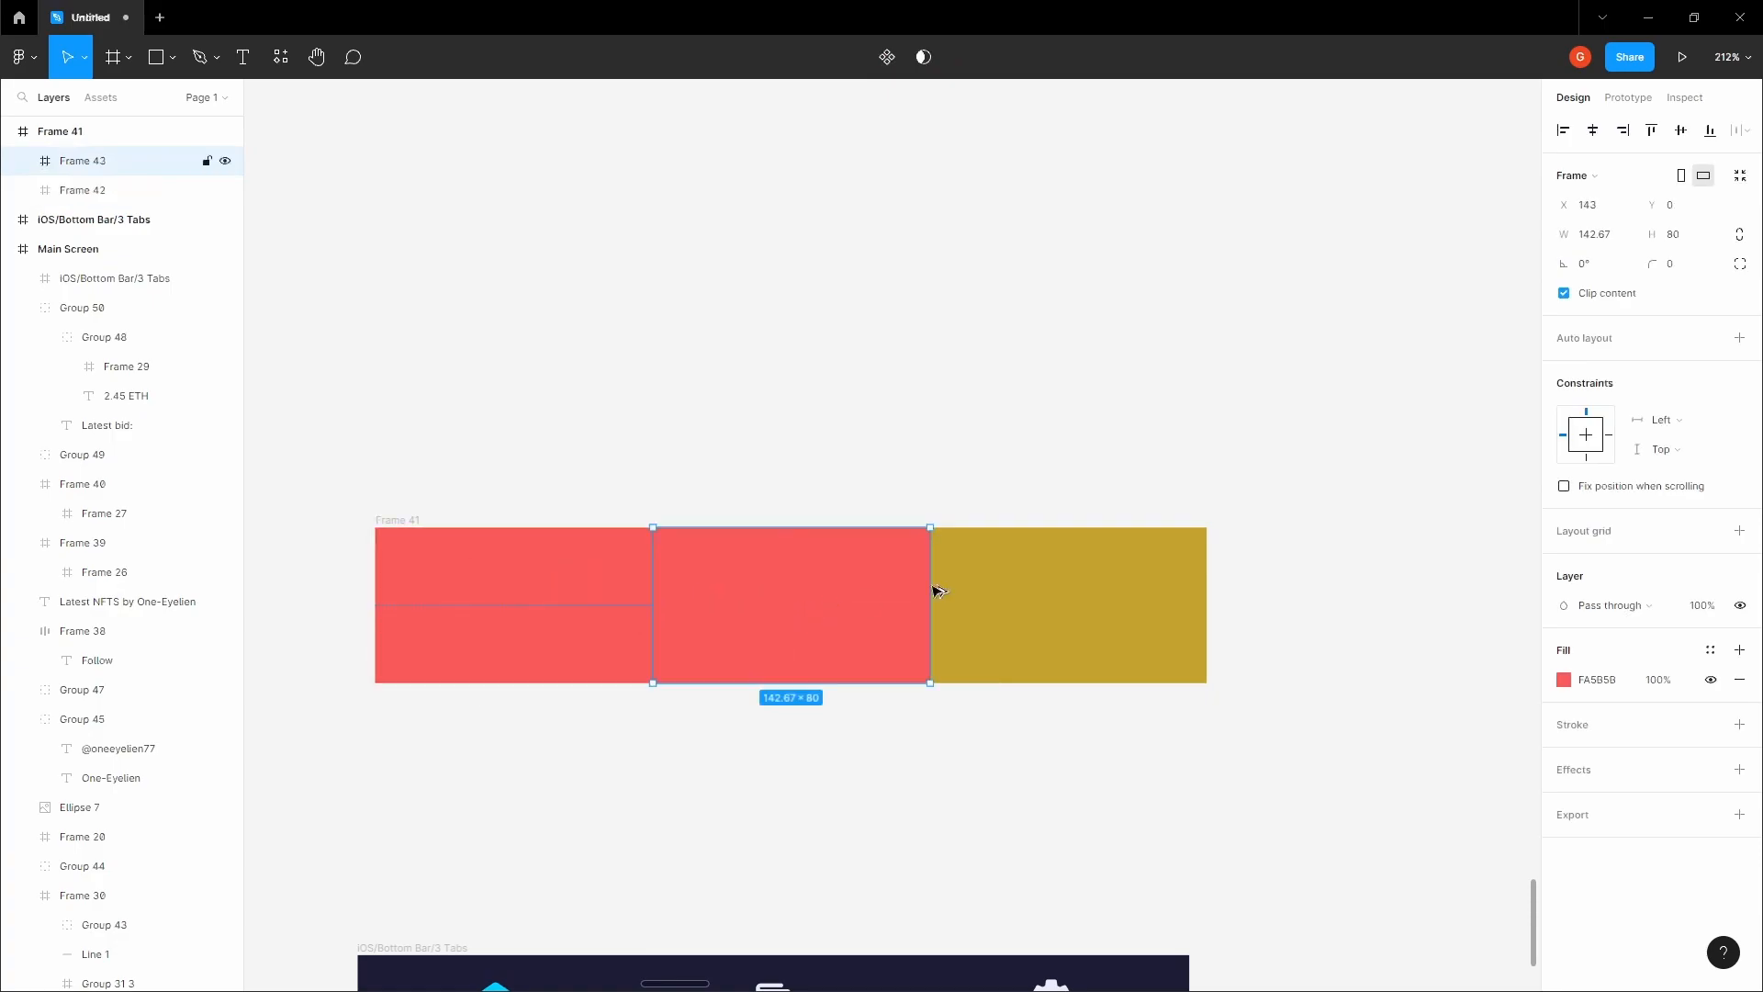
pyautogui.click(1569, 683)
pyautogui.click(1475, 774)
pyautogui.click(1476, 618)
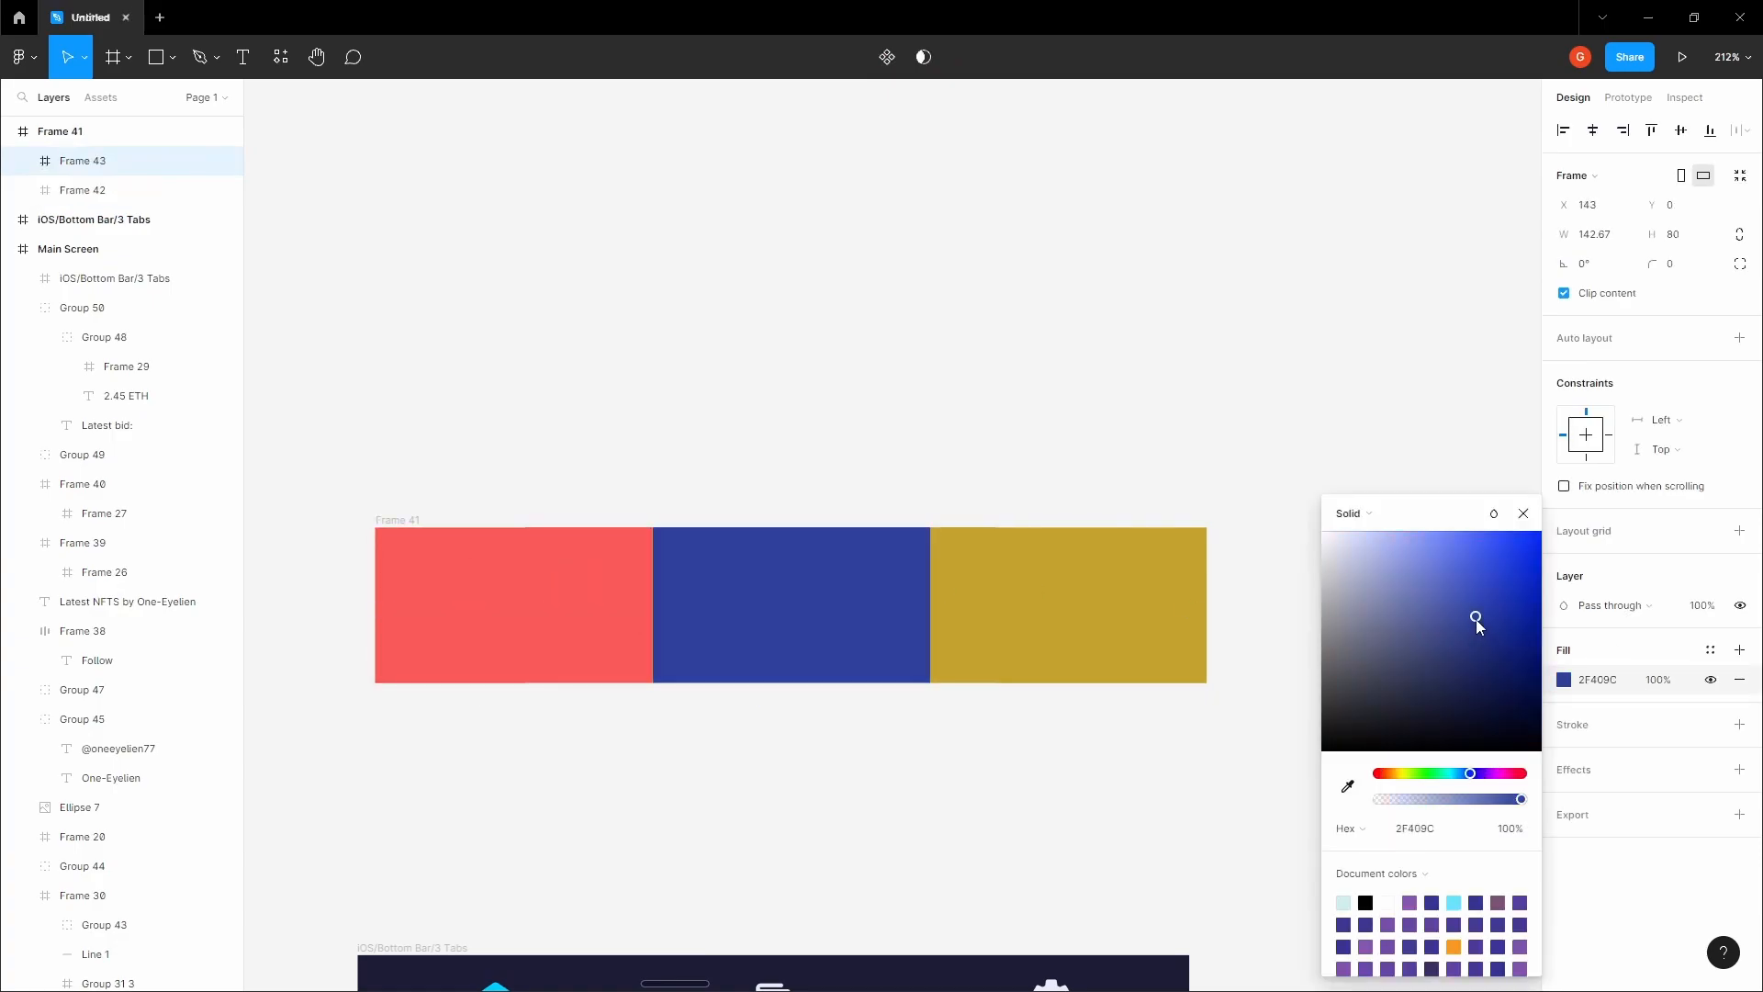
# - Duplicate the blue frame into the third section at X 285 and fill the copy with green
pyautogui.click(826, 582)
pyautogui.moveTo(827, 582); pyautogui.dragTo(1121, 594)
pyautogui.click(1563, 683)
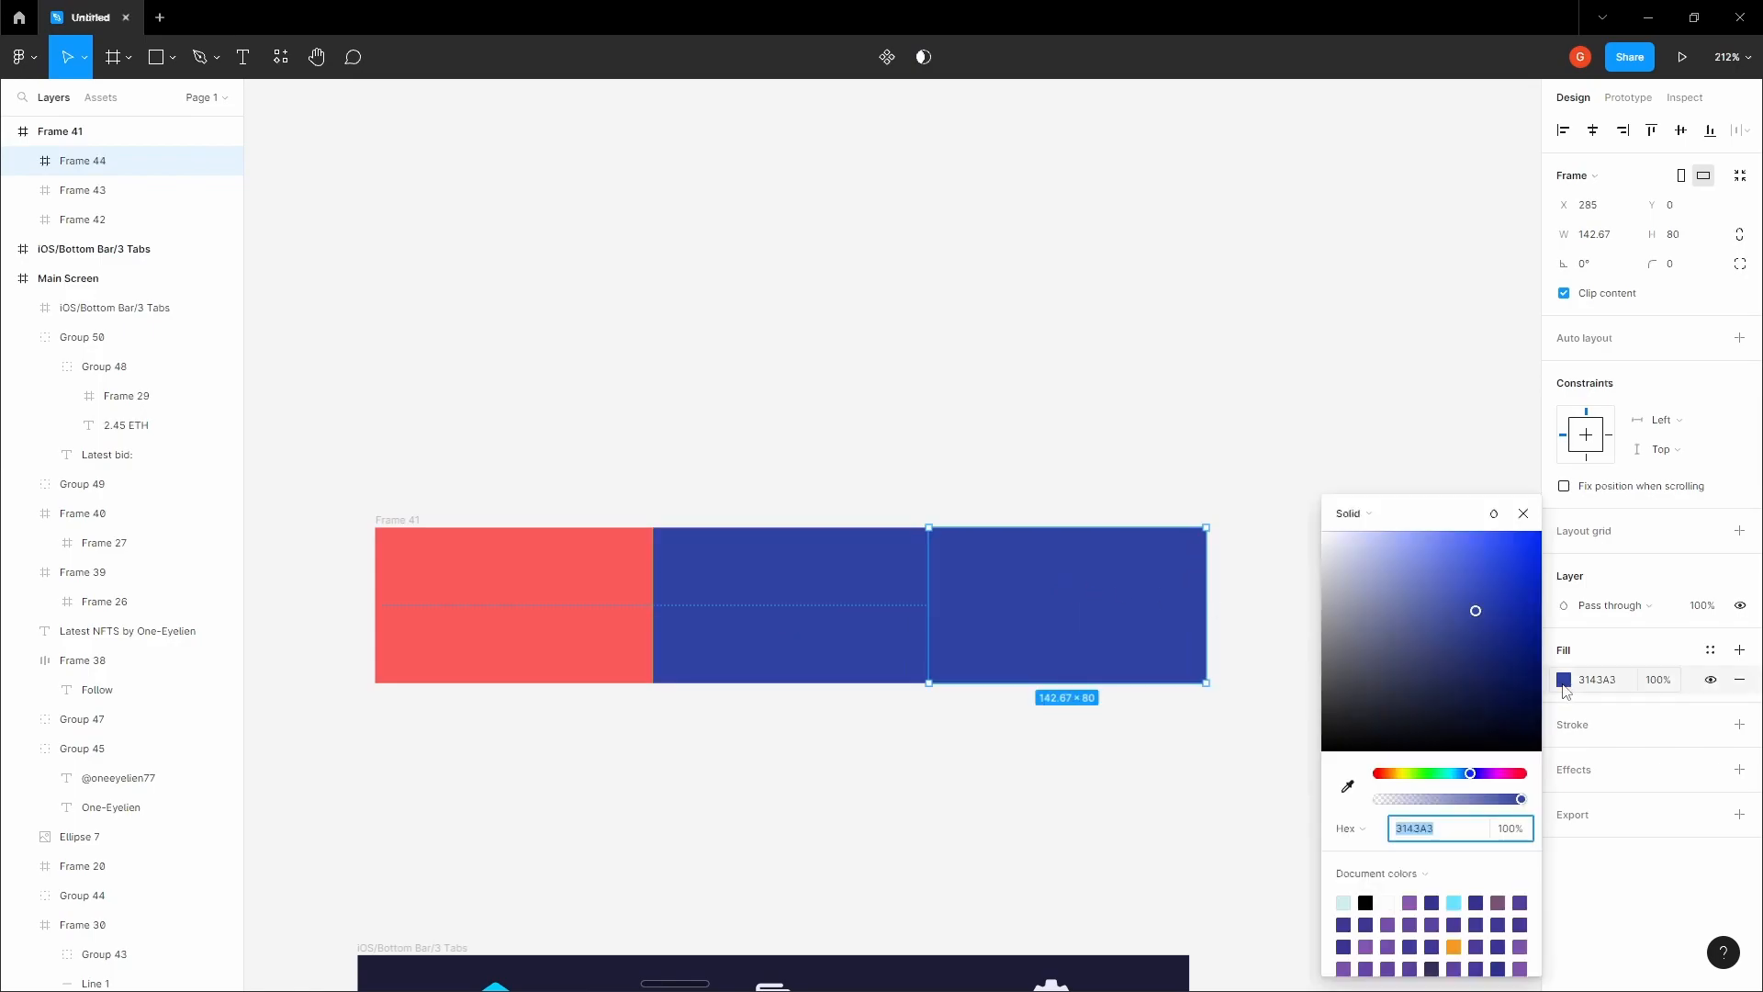
pyautogui.click(1420, 773)
pyautogui.click(1484, 640)
# - Examine the red frame against the standalone bottom bar's Home tab, and check the spacing around the home icon and label group
pyautogui.click(881, 404)
pyautogui.moveTo(875, 407); pyautogui.dragTo(998, 396)
pyautogui.scroll(-3, 964, 341)
pyautogui.click(816, 496)
pyautogui.scroll(5, 834, 432)
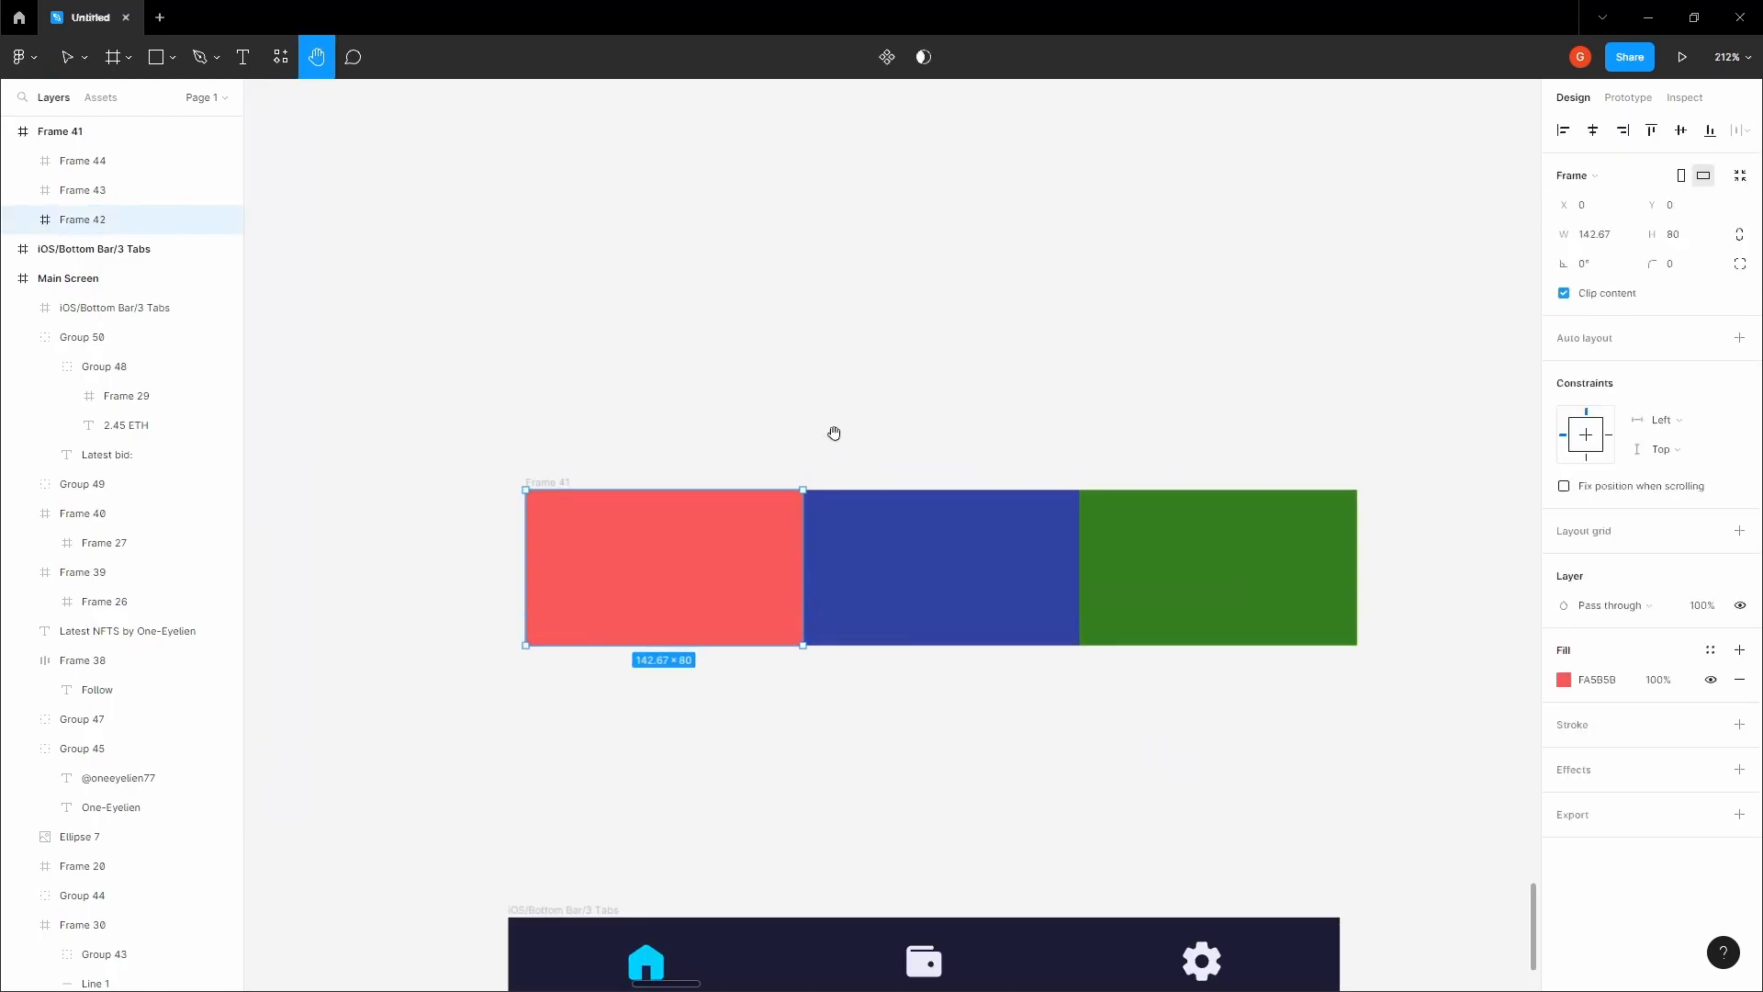
pyautogui.scroll(-1, 804, 386)
pyautogui.moveTo(805, 387); pyautogui.dragTo(866, 310)
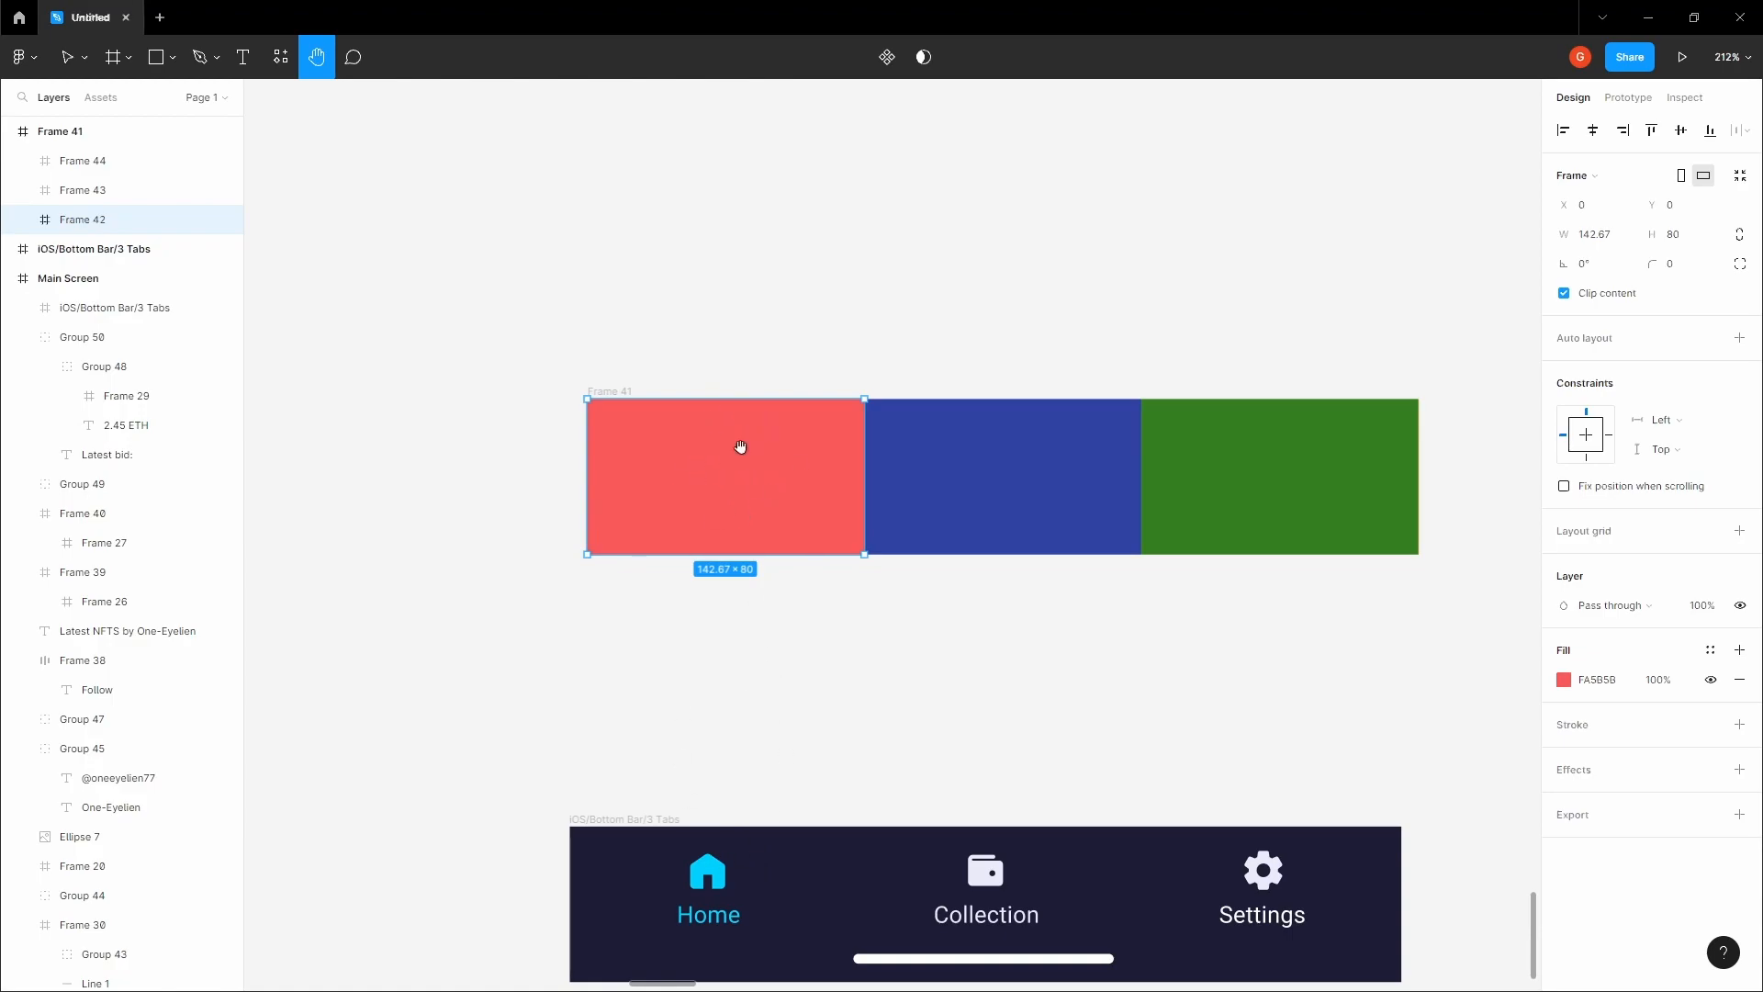
pyautogui.scroll(-3, 713, 627)
pyautogui.press('v')
pyautogui.keyDown('ctrl'); pyautogui.scroll(5, 703, 621); pyautogui.keyUp('ctrl')
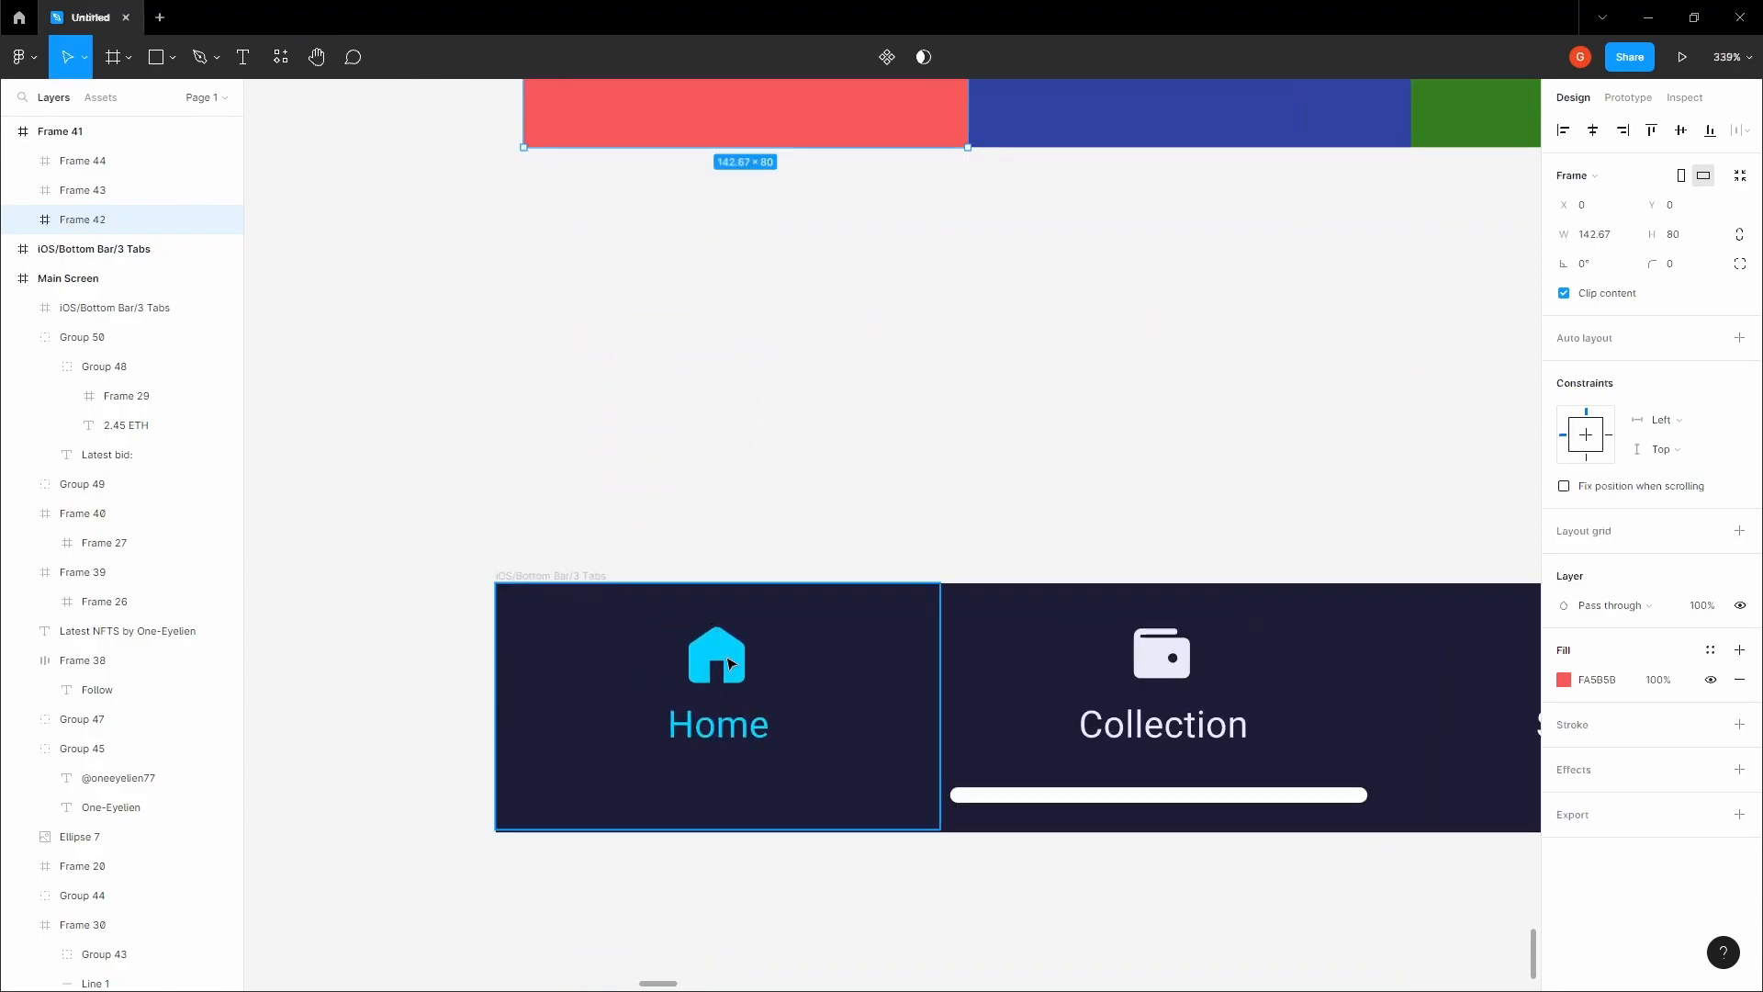
pyautogui.doubleClick(716, 665)
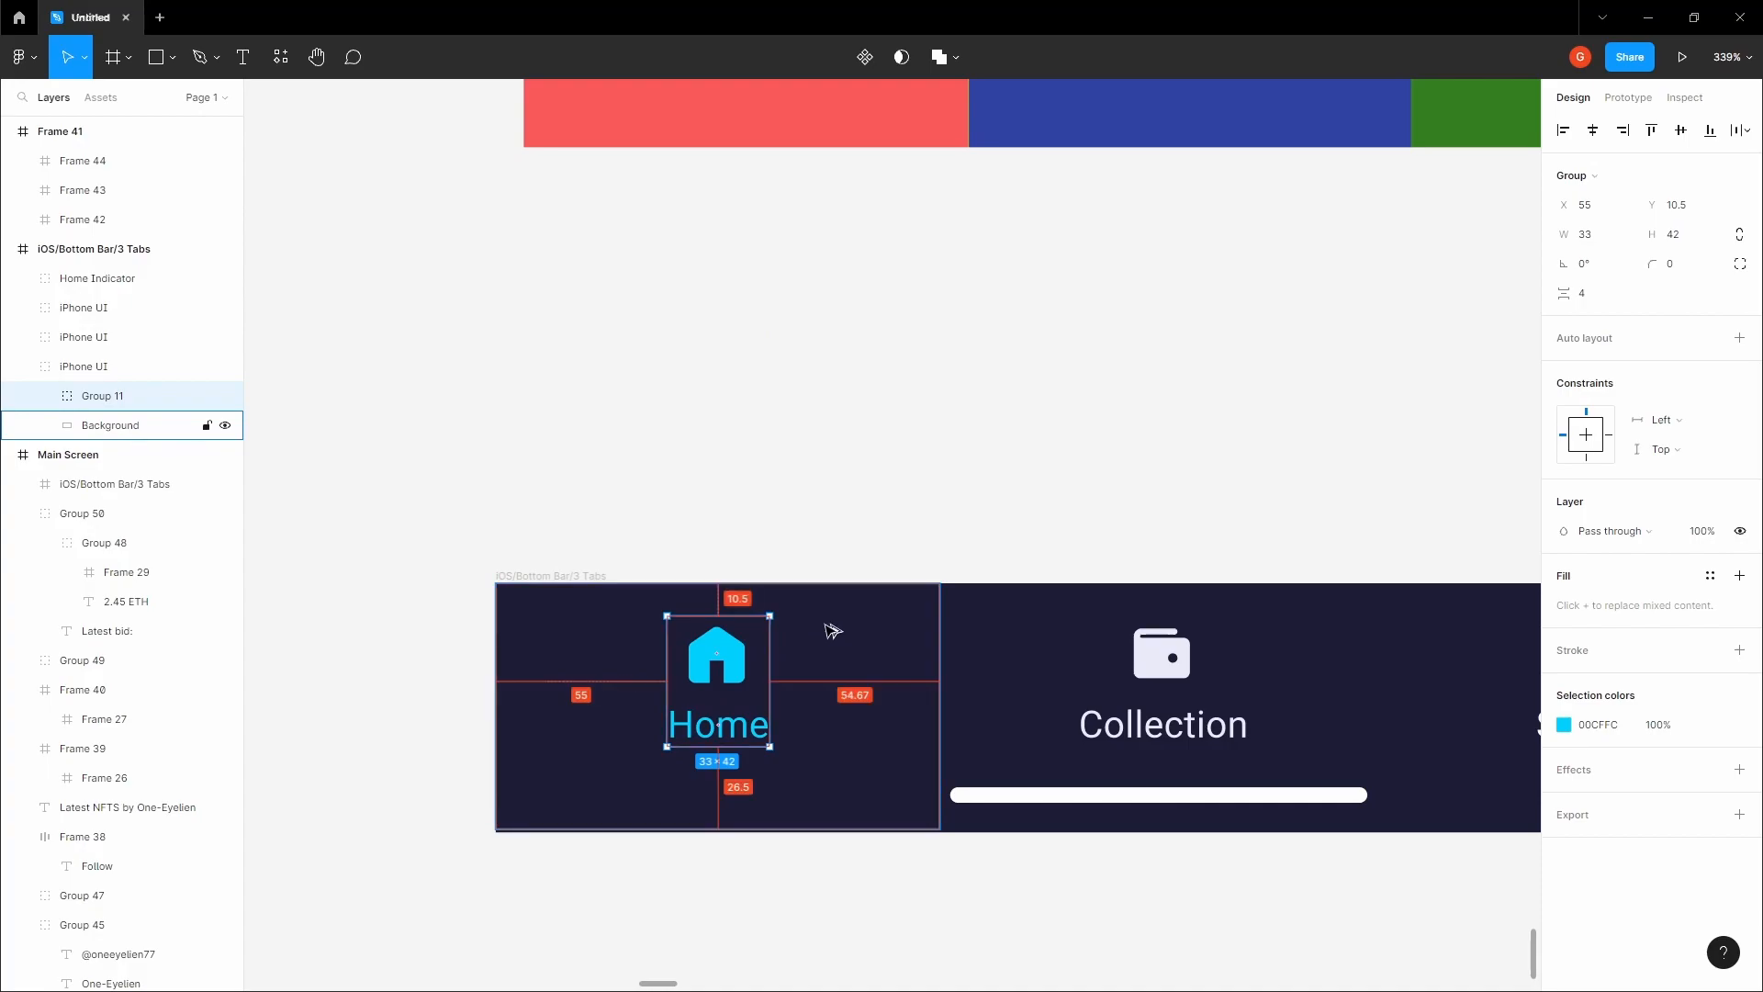
# - Delete the standalone iOS/Bottom Bar/3 Tabs frame and the three-colour Frame 41 above it
pyautogui.press('h')
pyautogui.keyDown('ctrl'); pyautogui.scroll(-5, 708, 663); pyautogui.keyUp('ctrl')
pyautogui.moveTo(834, 445); pyautogui.dragTo(763, 628)
pyautogui.moveTo(701, 416); pyautogui.dragTo(669, 435)
pyautogui.press('v')
pyautogui.click(635, 675)
pyautogui.press('Delete')
pyautogui.click(609, 358)
pyautogui.press('Delete')
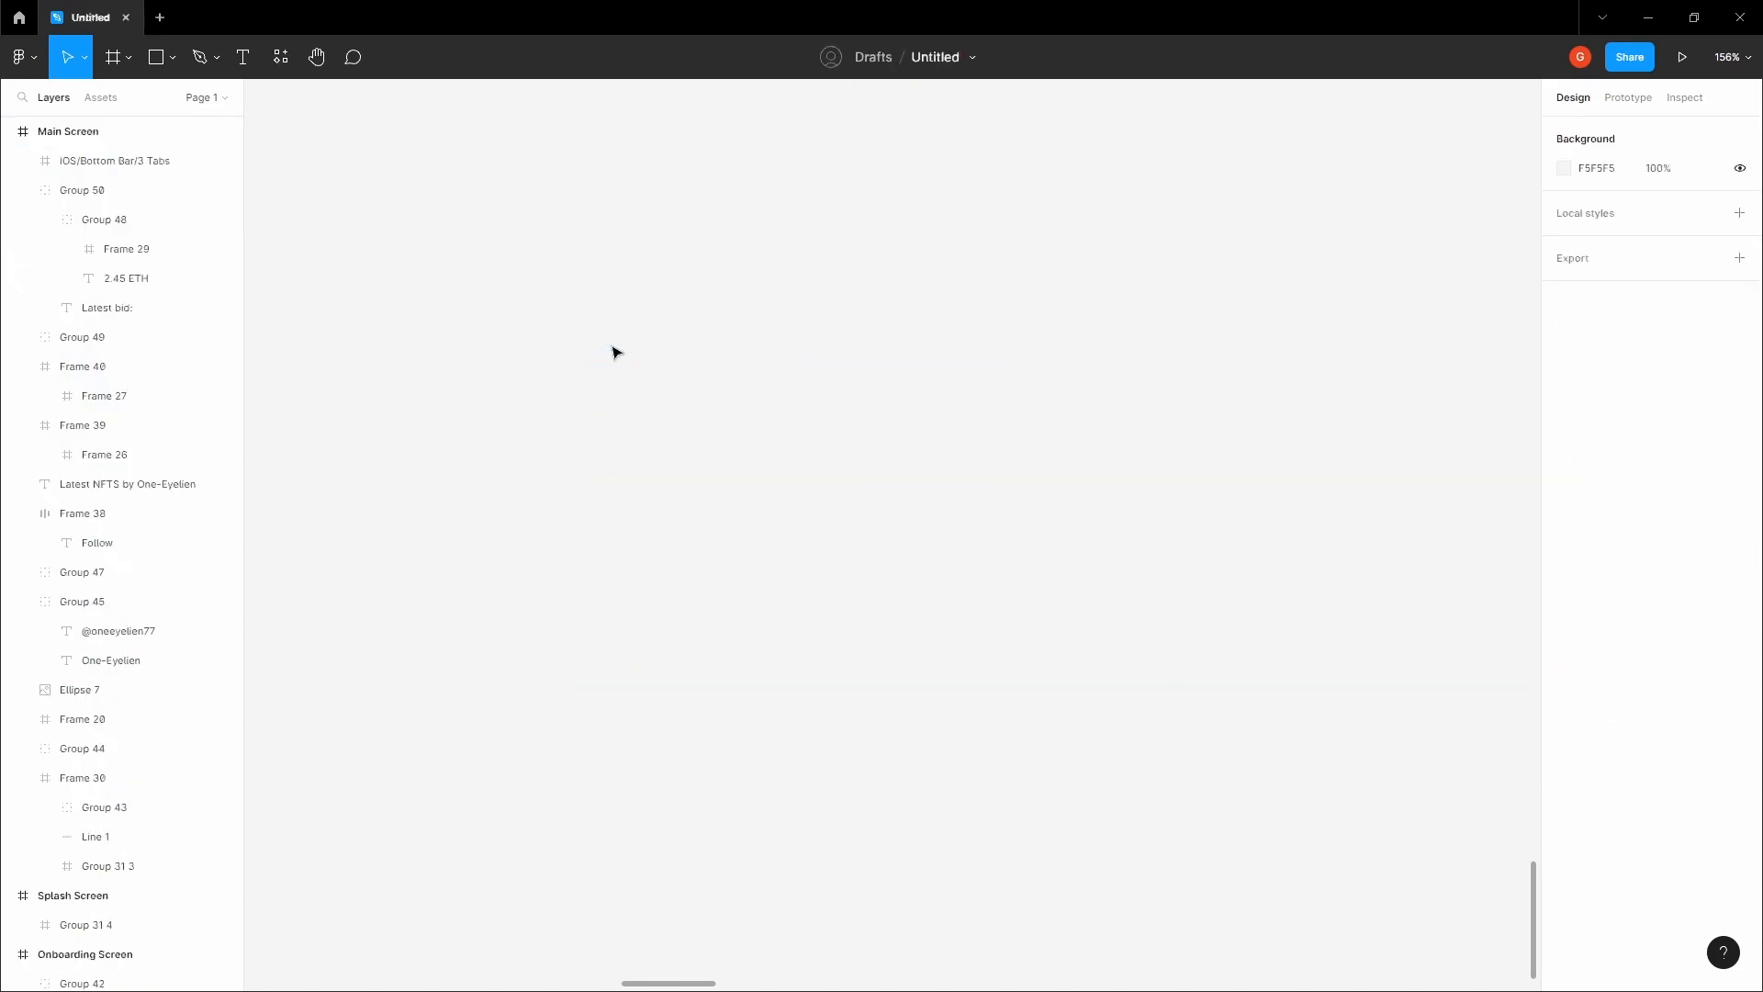
# - Move the Main Screen frame horizontally closer to the Onboarding Screen, keeping it level with the other screens
pyautogui.press('h')
pyautogui.moveTo(602, 346); pyautogui.dragTo(1043, 483)
pyautogui.moveTo(718, 432); pyautogui.dragTo(889, 567)
pyautogui.moveTo(814, 505); pyautogui.dragTo(846, 549)
pyautogui.scroll(-3, 846, 549)
pyautogui.moveTo(716, 484); pyautogui.dragTo(1090, 574)
pyautogui.press('v')
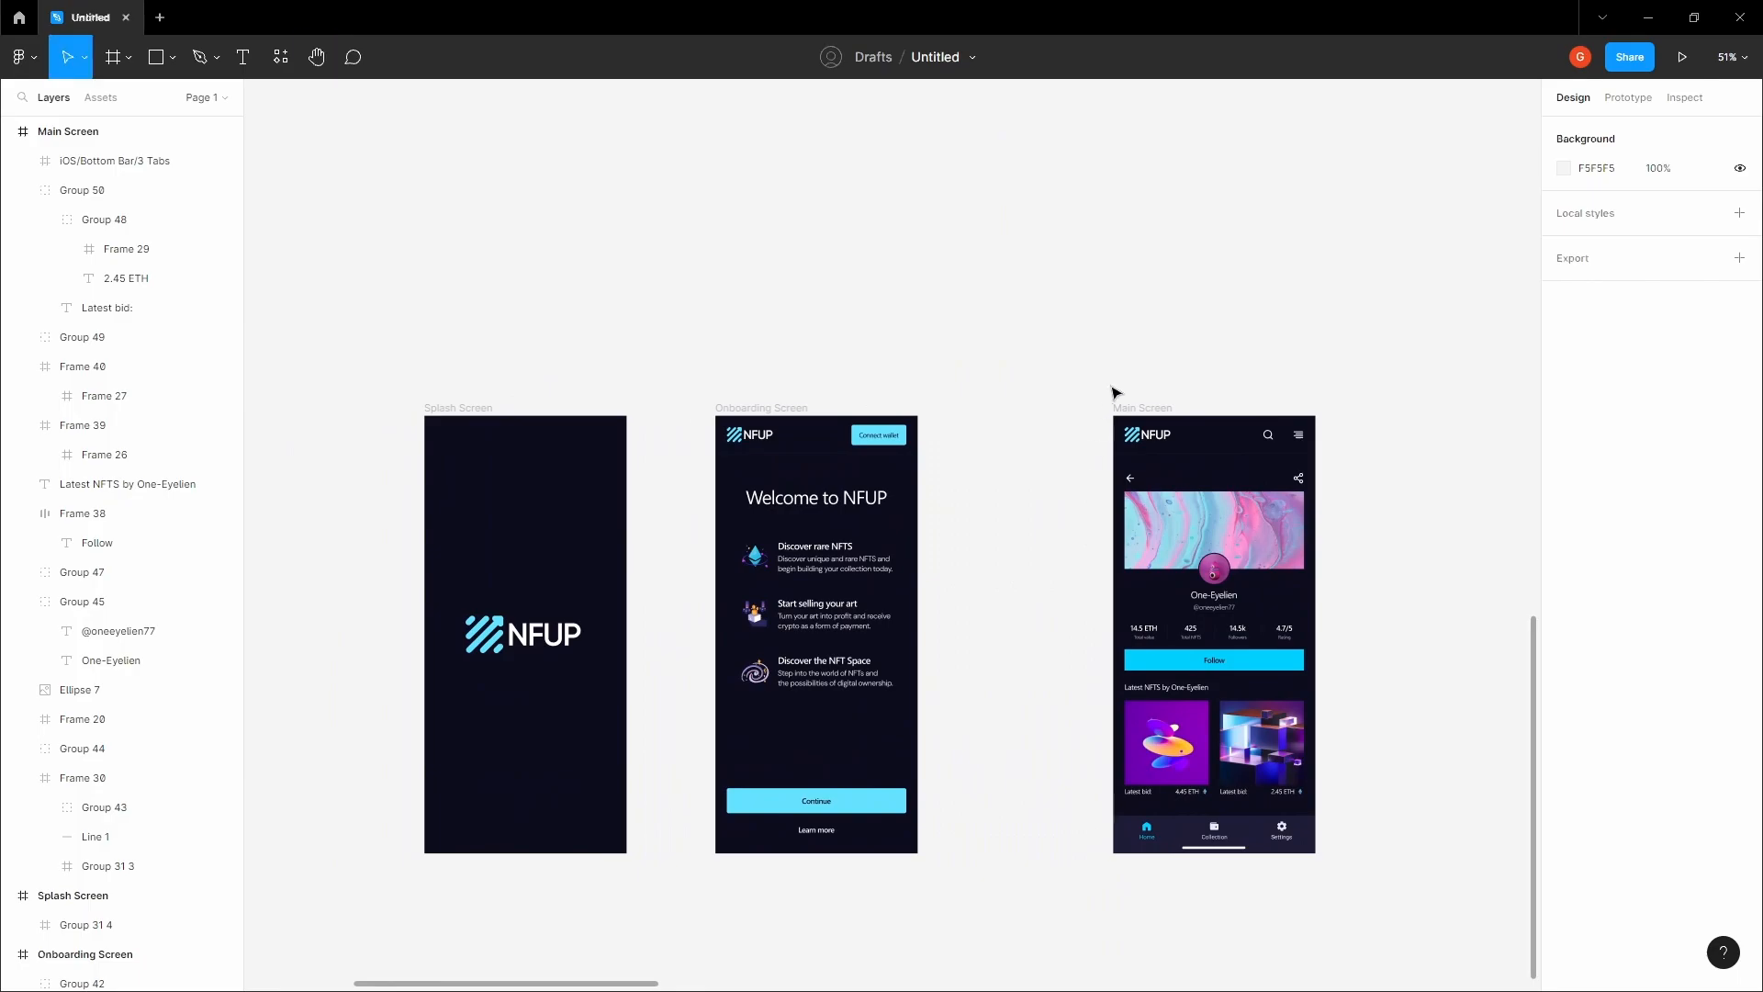
pyautogui.moveTo(1143, 408); pyautogui.dragTo(1045, 406)
pyautogui.click(1065, 393)
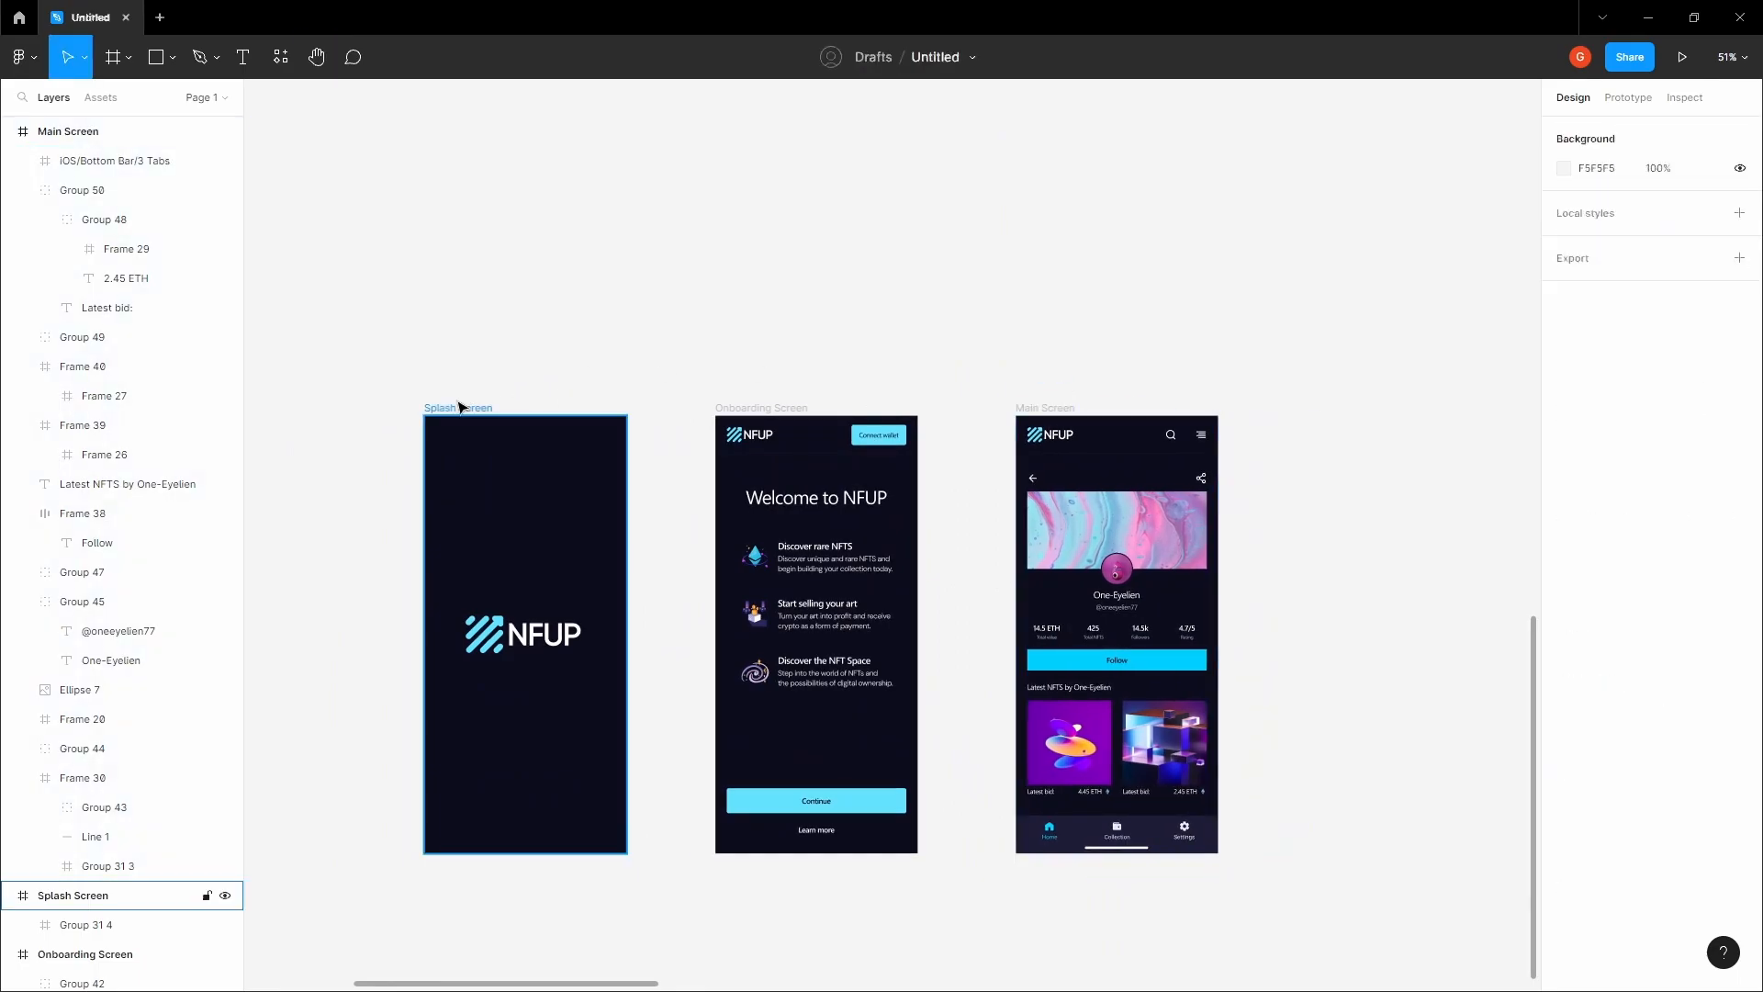
# - Distribute the Splash, Onboarding and Main Screen frames evenly across and set the horizontal spacing between them to 180
pyautogui.click(464, 406)
pyautogui.keyDown('shift'); pyautogui.click(749, 407); pyautogui.keyUp('shift')
pyautogui.keyDown('shift'); pyautogui.click(1089, 406); pyautogui.keyUp('shift')
pyautogui.click(1747, 130)
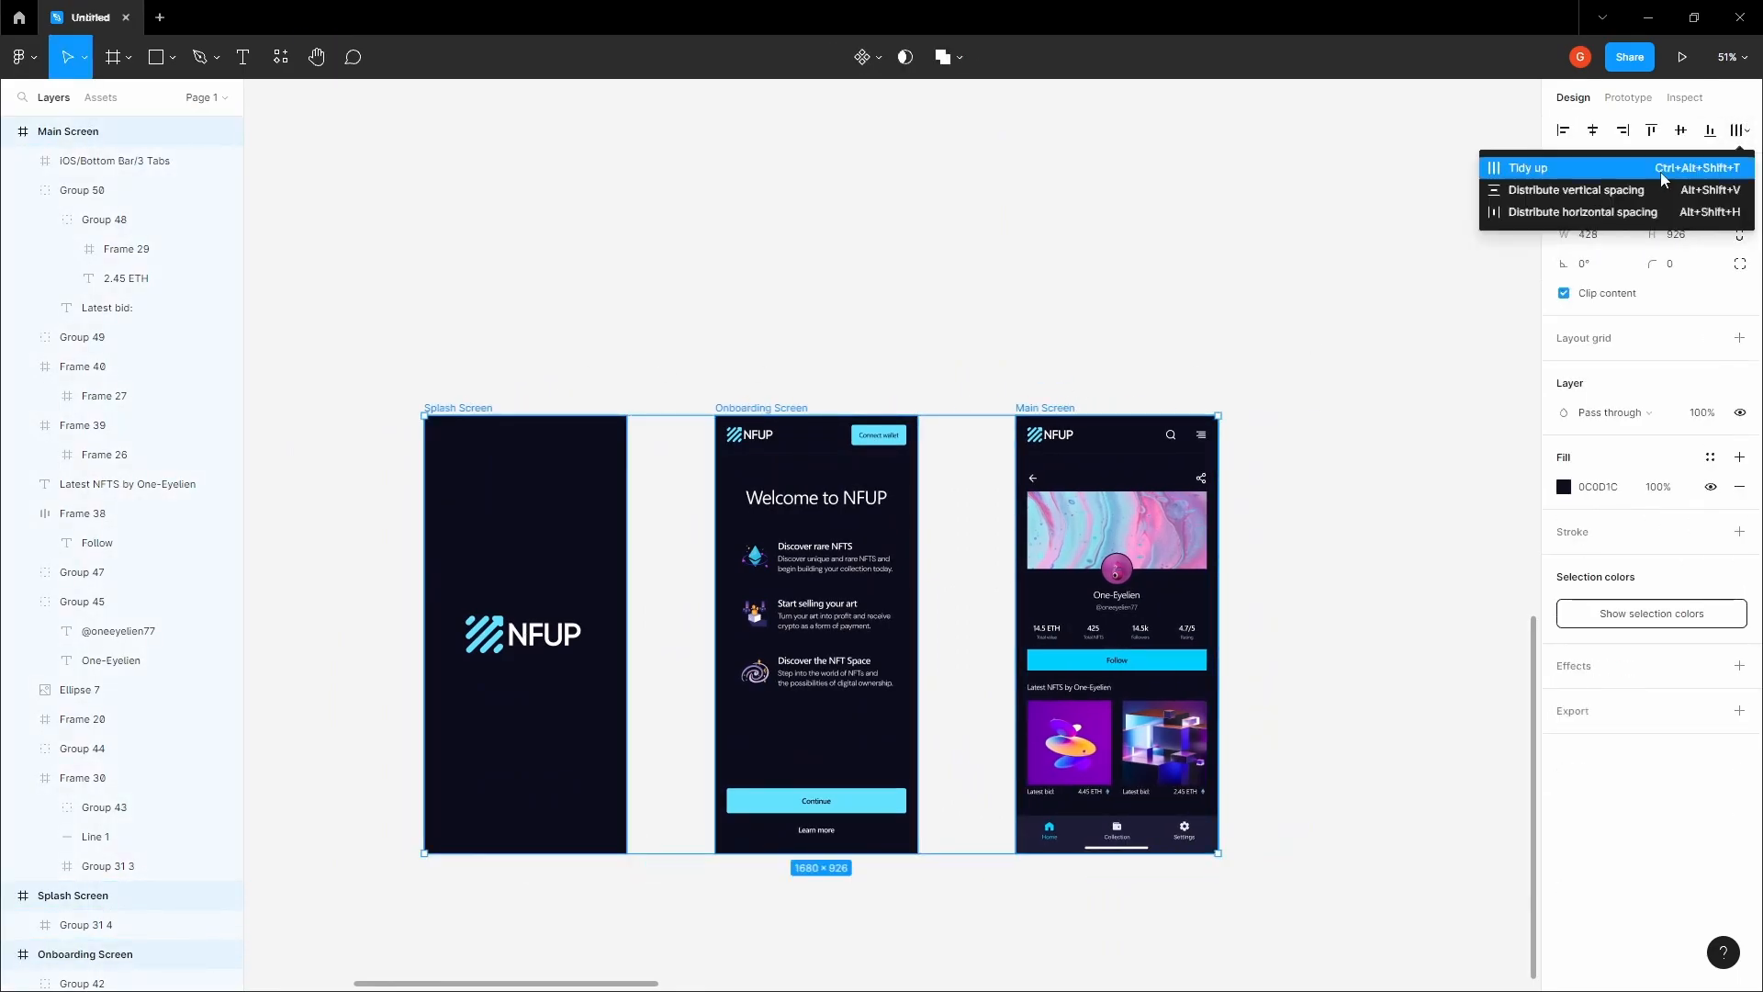
pyautogui.click(1561, 211)
pyautogui.click(1613, 326)
pyautogui.write('180')
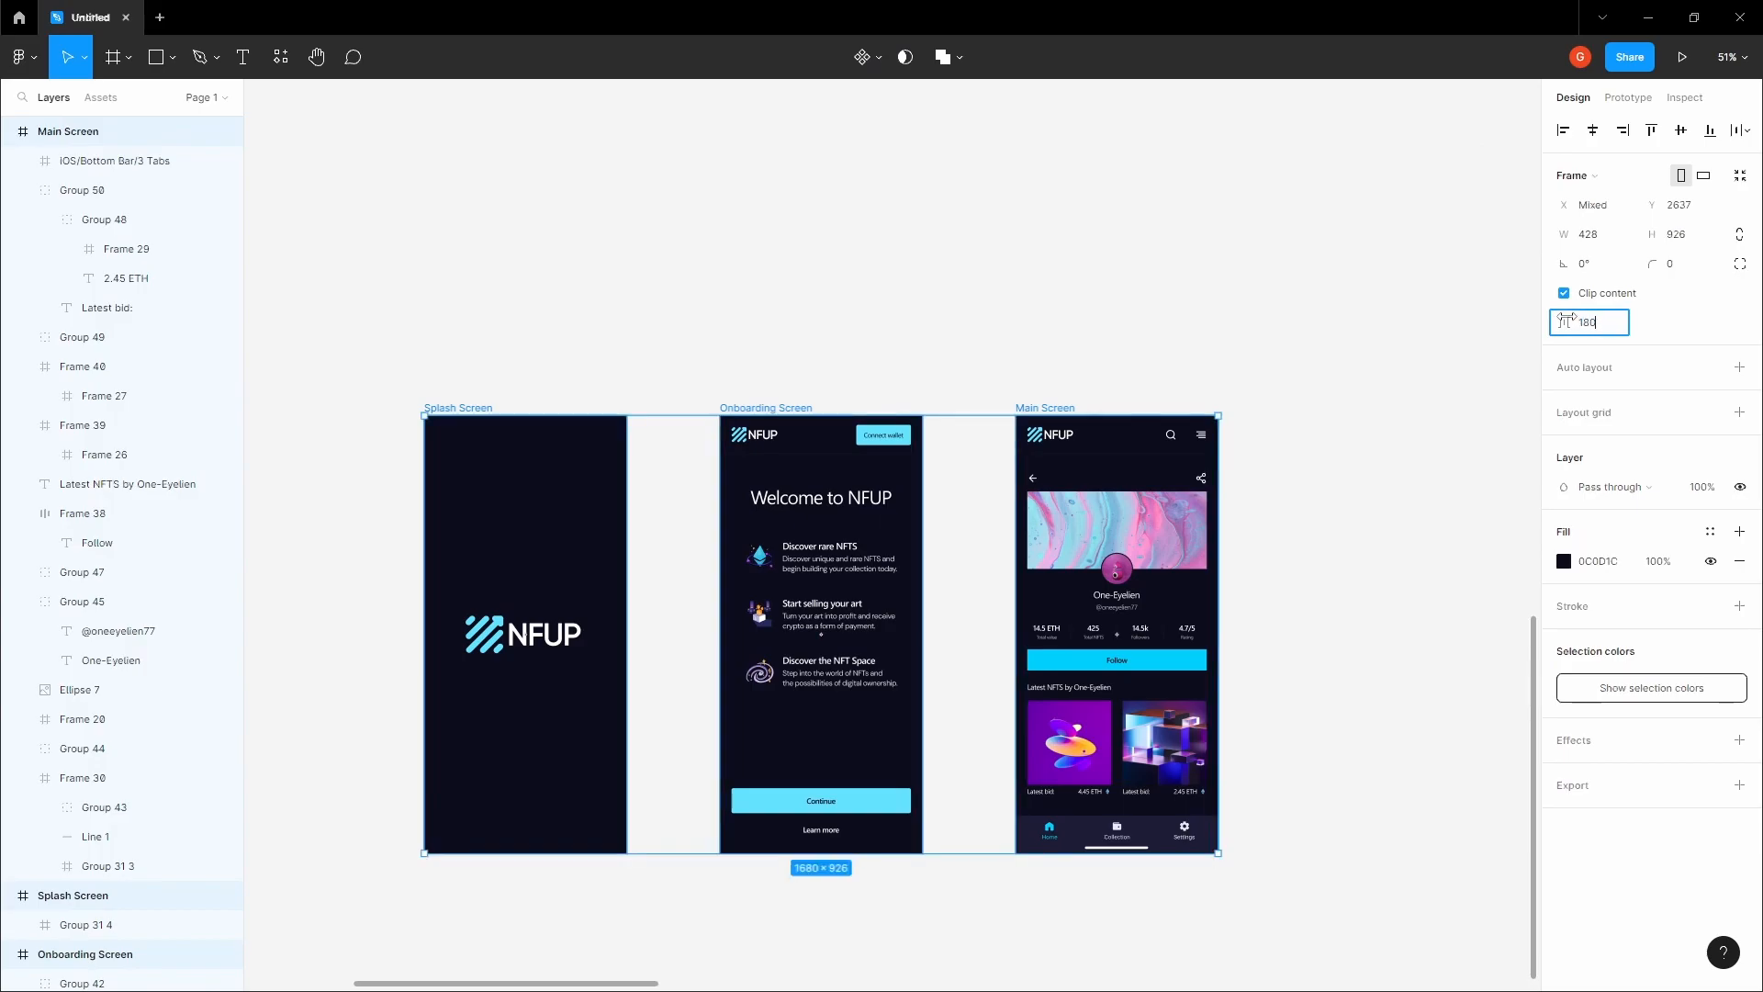
pyautogui.click(1086, 331)
pyautogui.scroll(3, 928, 323)
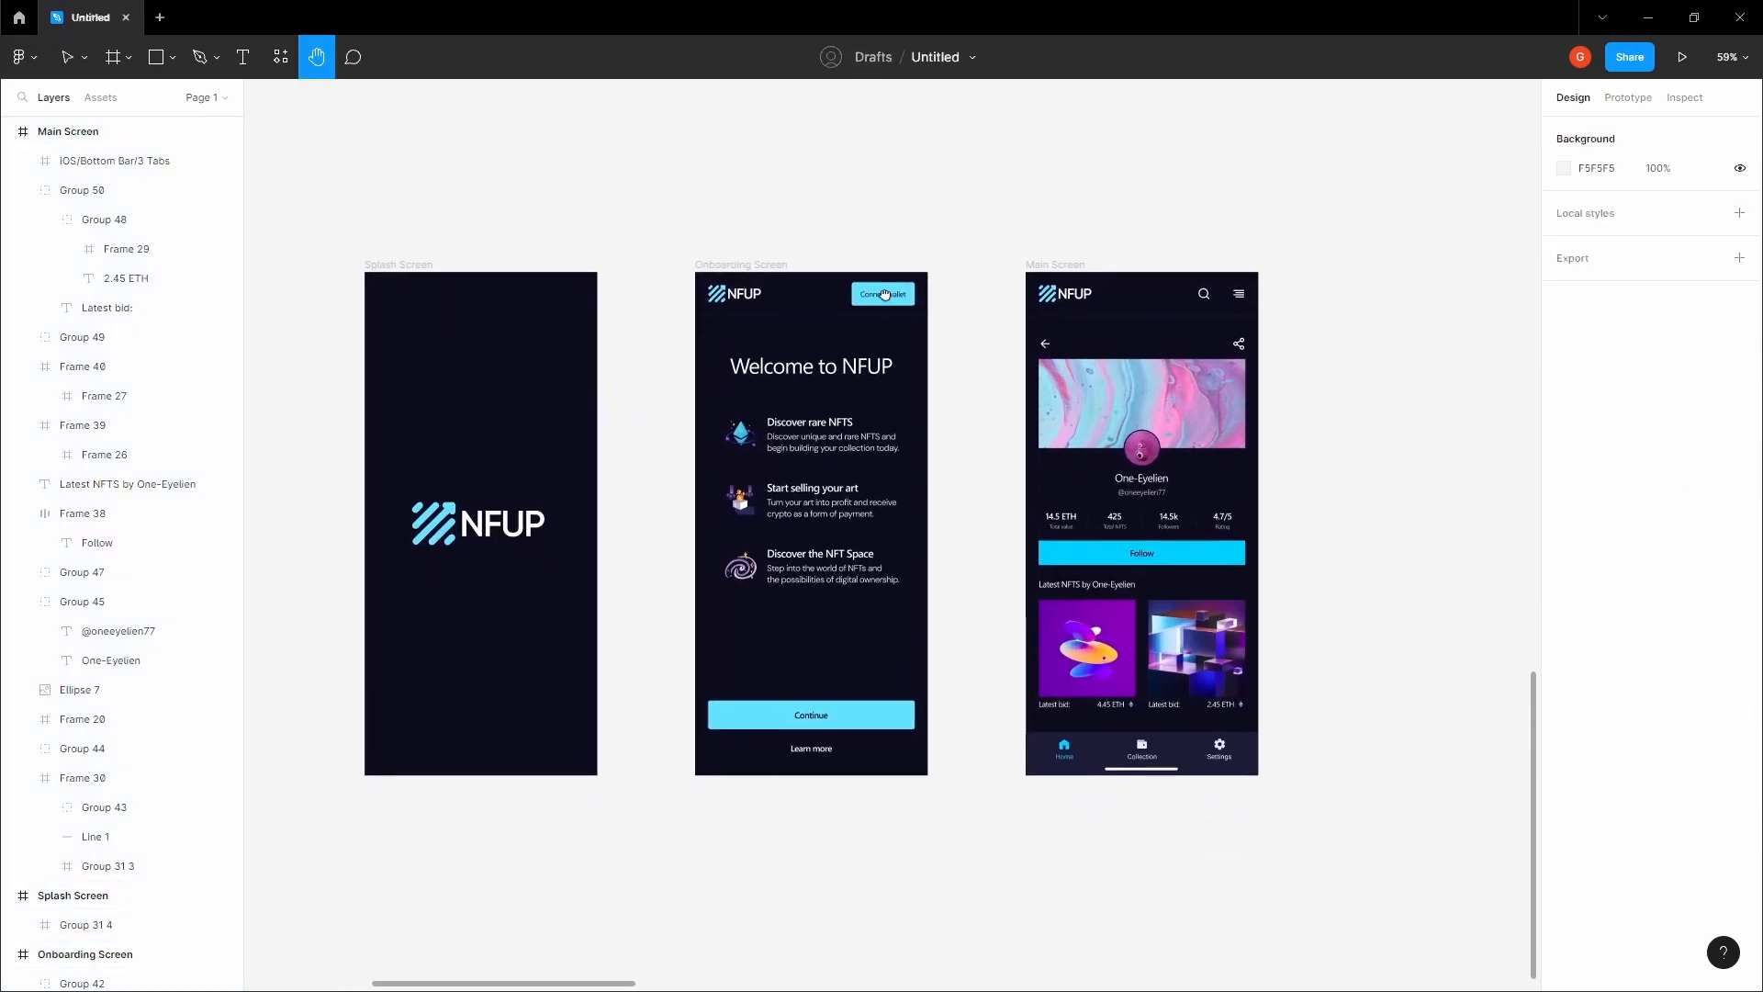